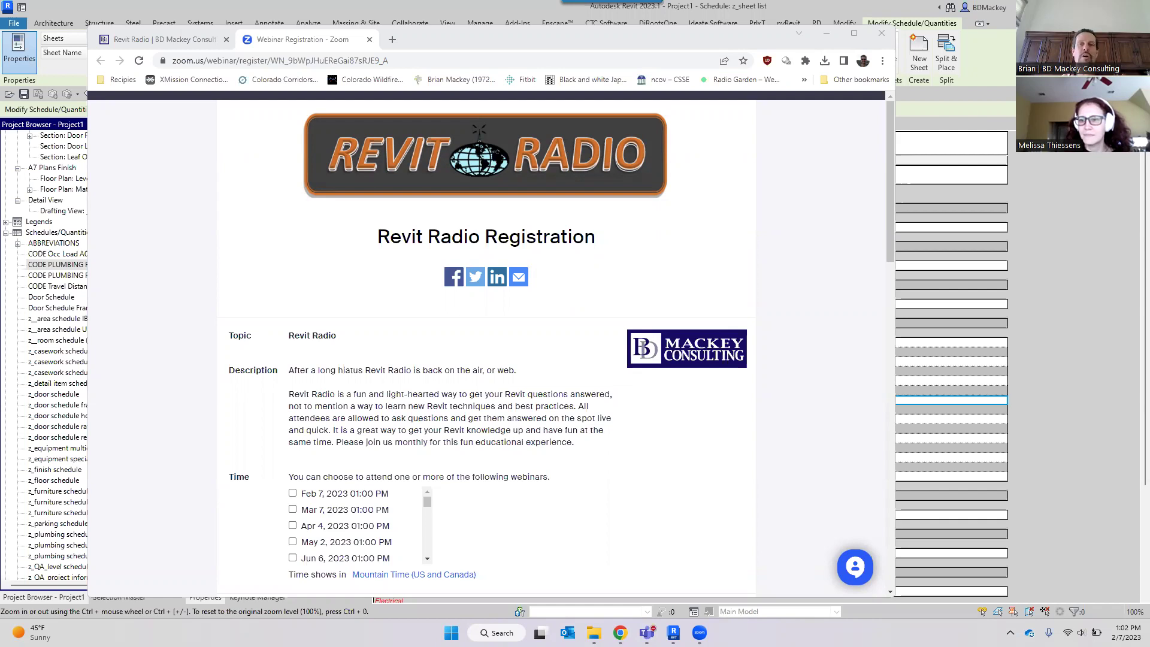
Minimize Chrome so the Revit z_sheet list schedule comes into view.
left_click(827, 34)
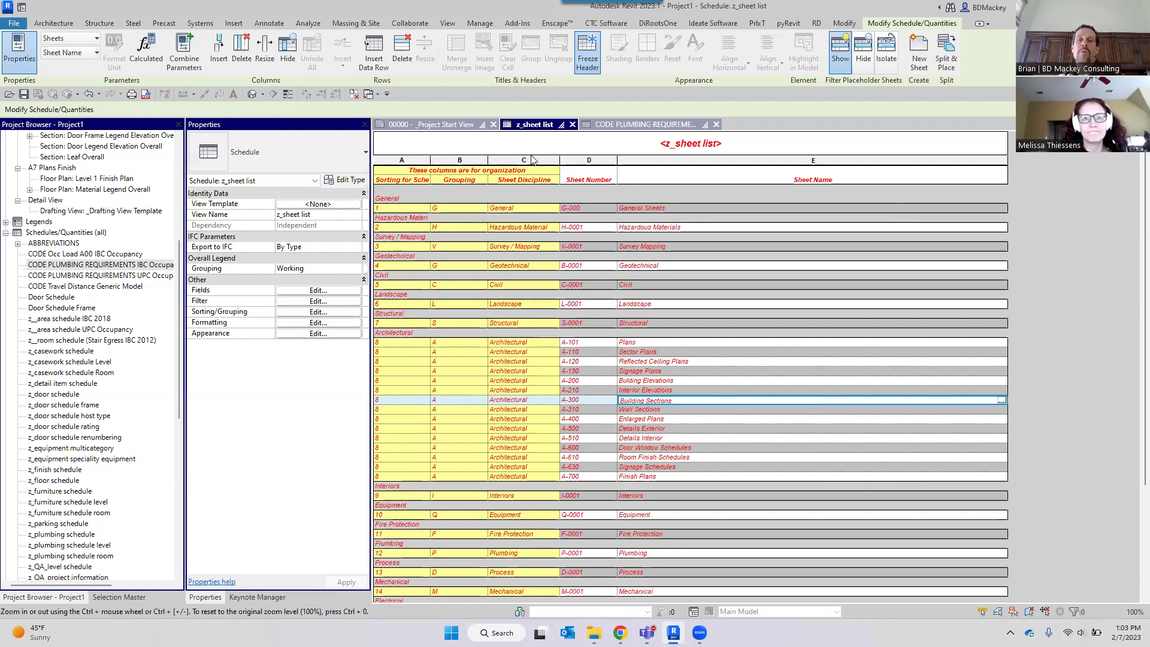
Shade the Sheet Number column pale yellow.
left_click(599, 160)
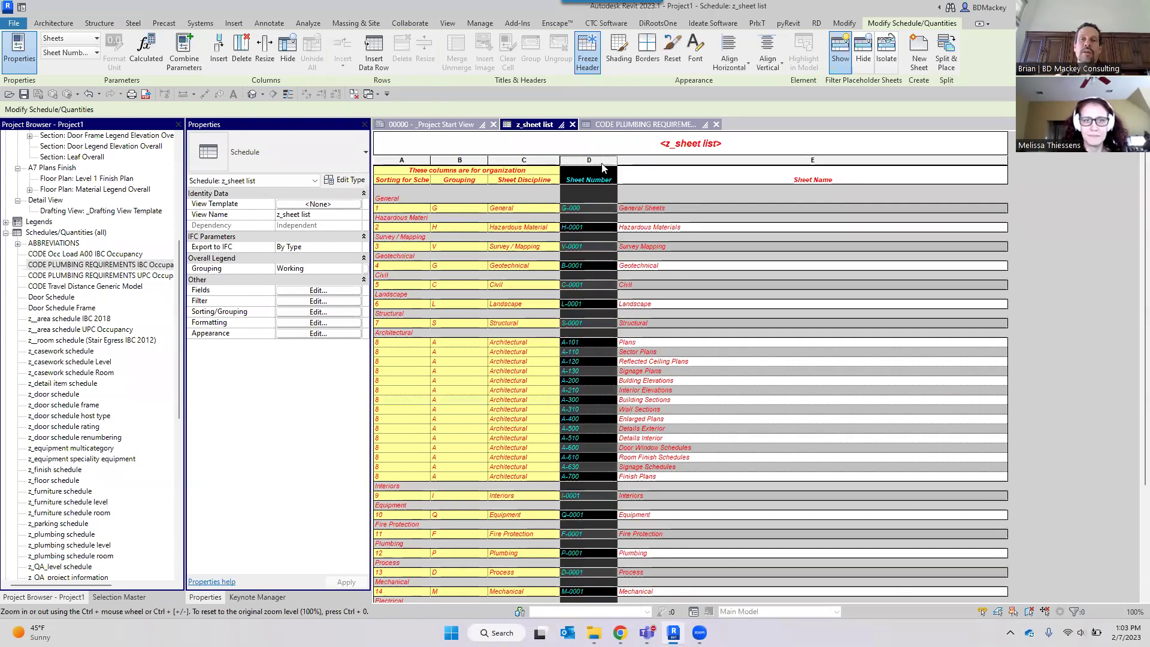
left_click(626, 67)
left_click(481, 335)
left_click(624, 413)
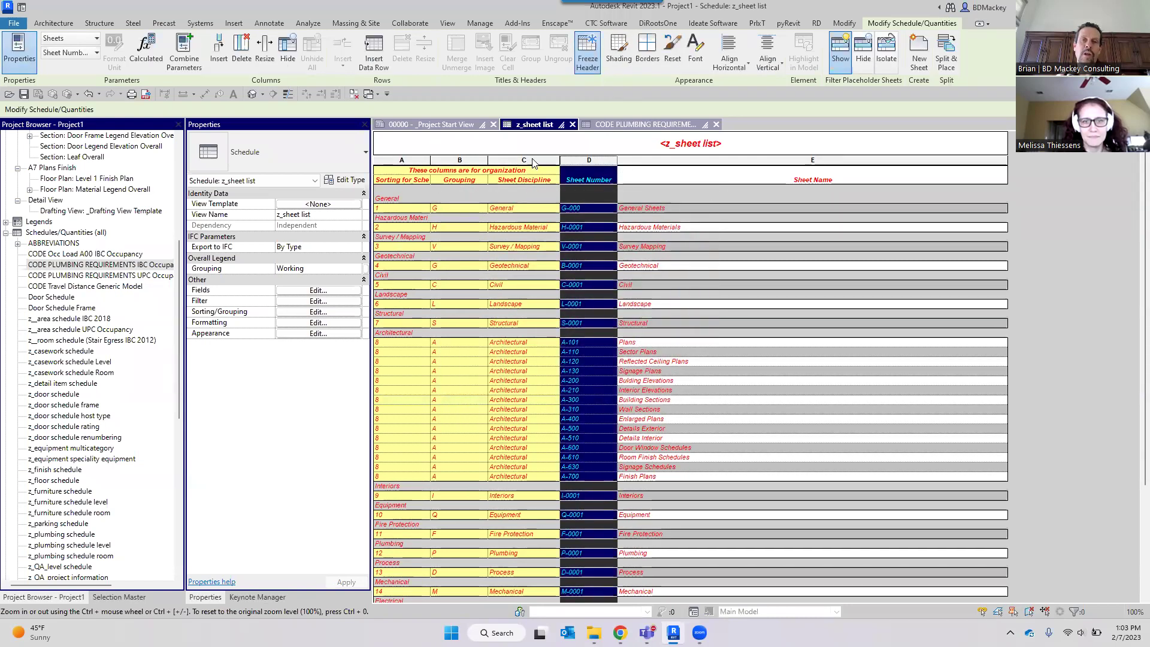
Shade the Sheet Discipline column white.
left_click(532, 159)
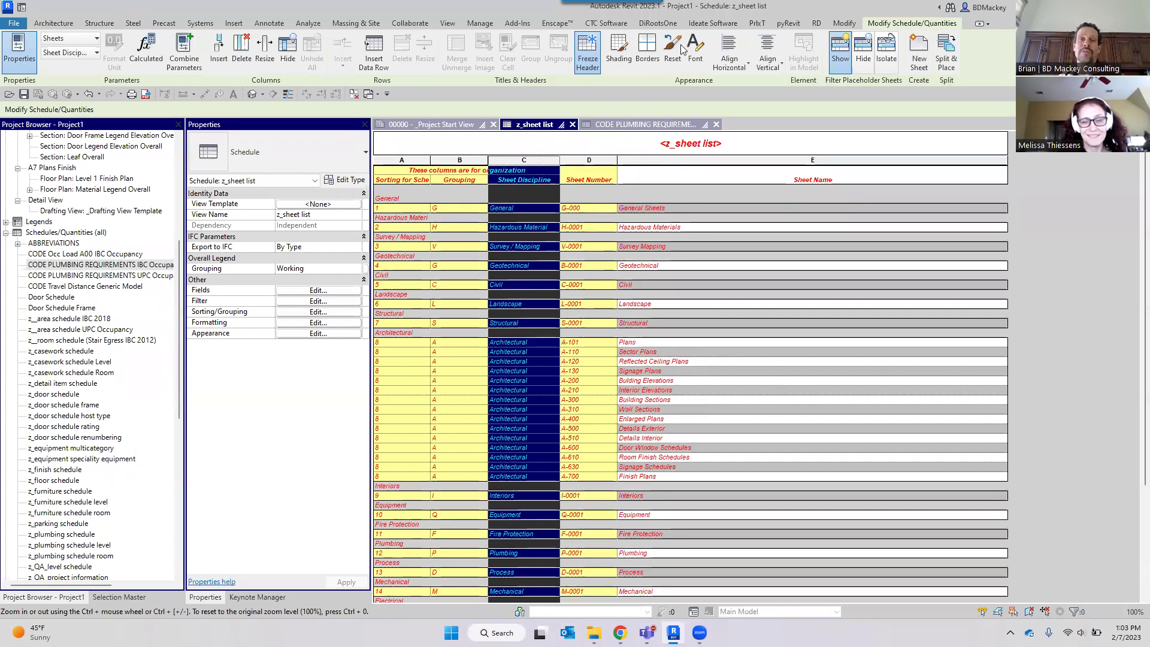
left_click(619, 51)
left_click(559, 292)
left_click(623, 414)
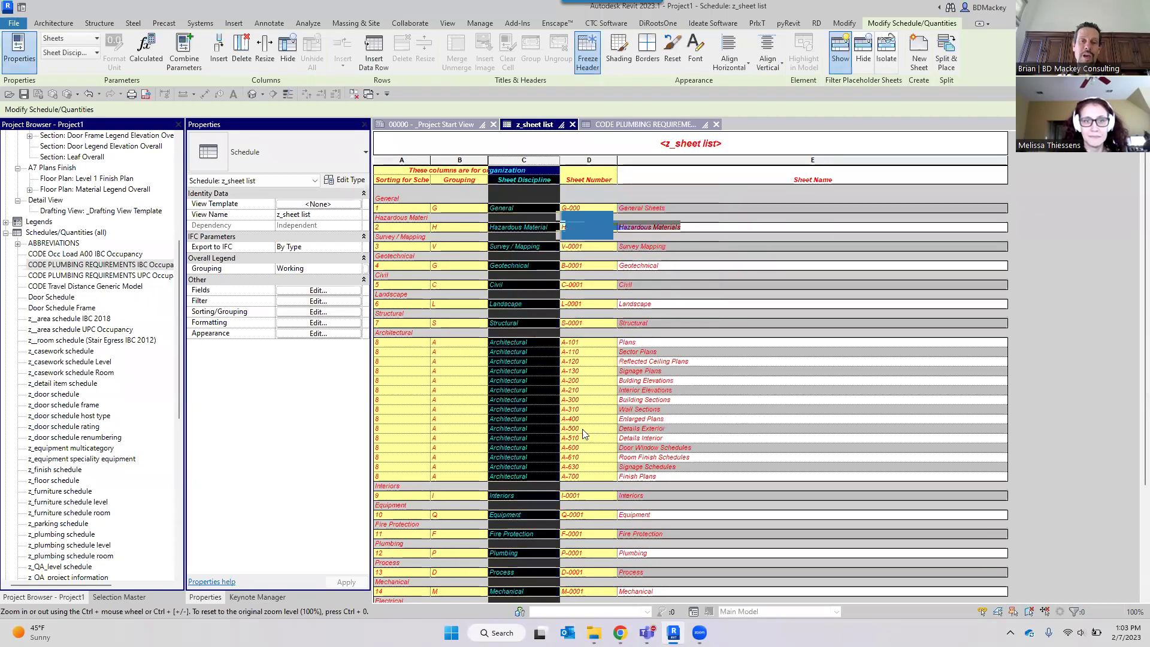
left_click(588, 429)
Reselect the Sheet Number column, dismiss the save reminder and edit the Building Sections cell.
left_click(589, 159)
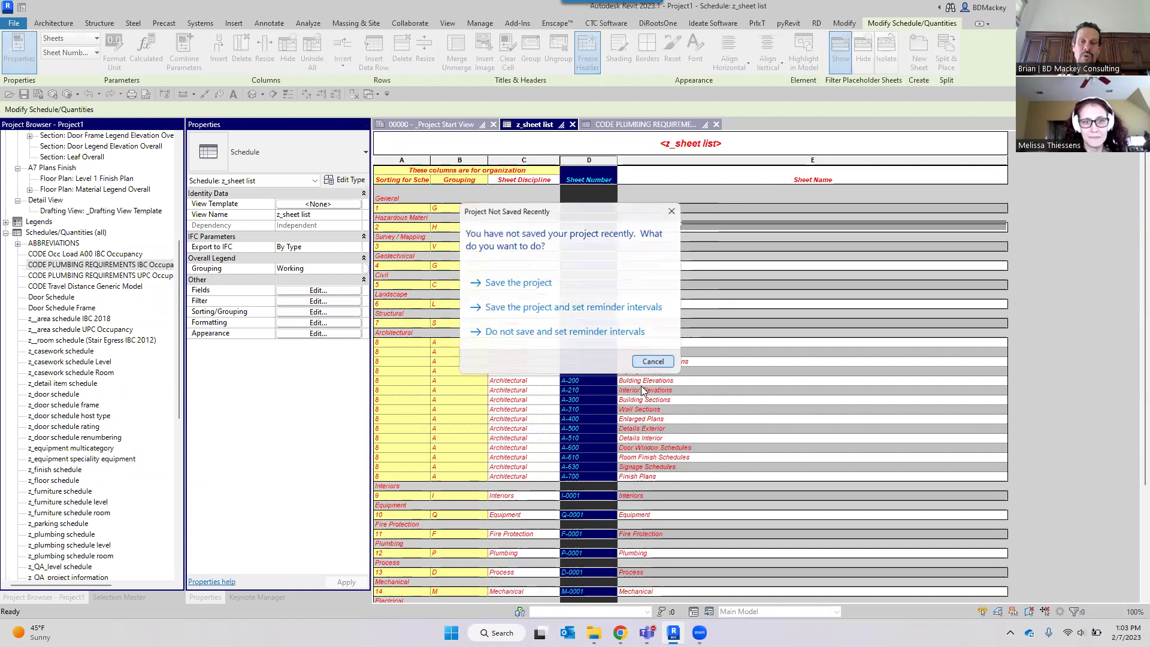
left_click(653, 361)
left_click(963, 401)
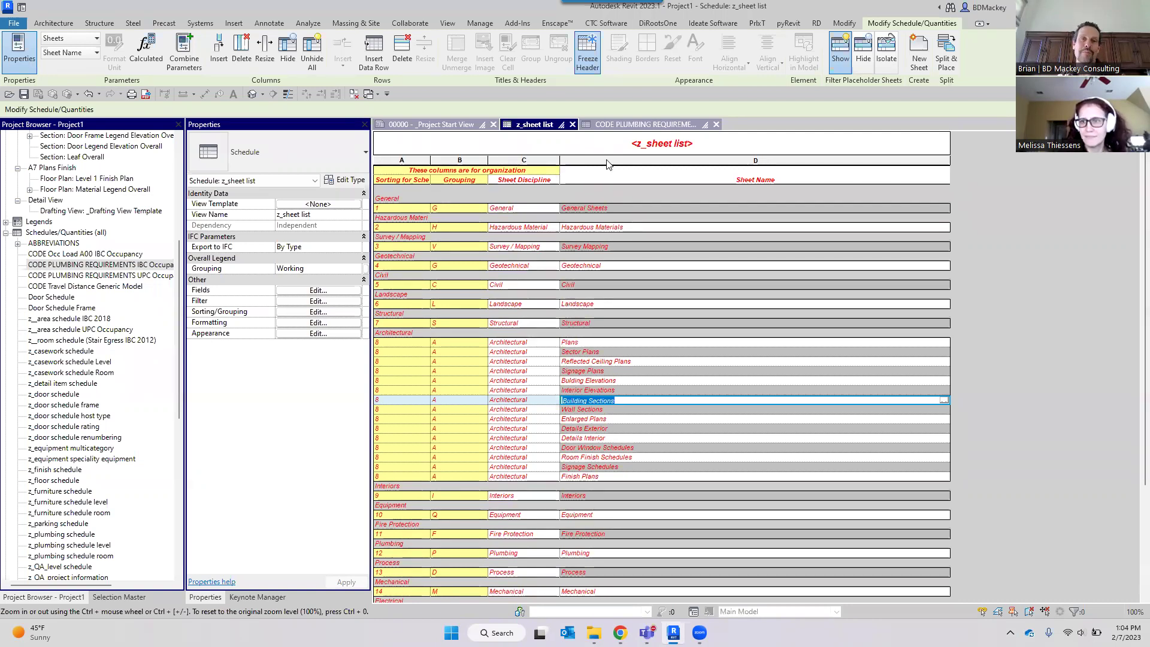
Reset the Sheet Discipline column to default formatting, then select z_door schedule in the Project Browser.
left_click(541, 160)
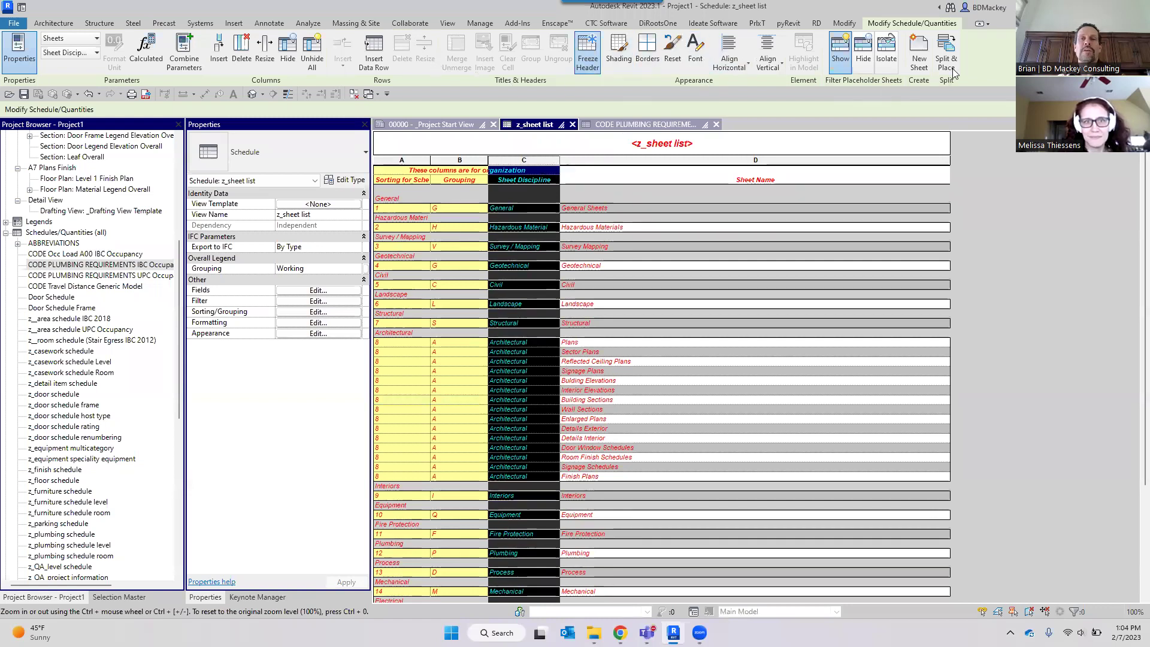
left_click(674, 55)
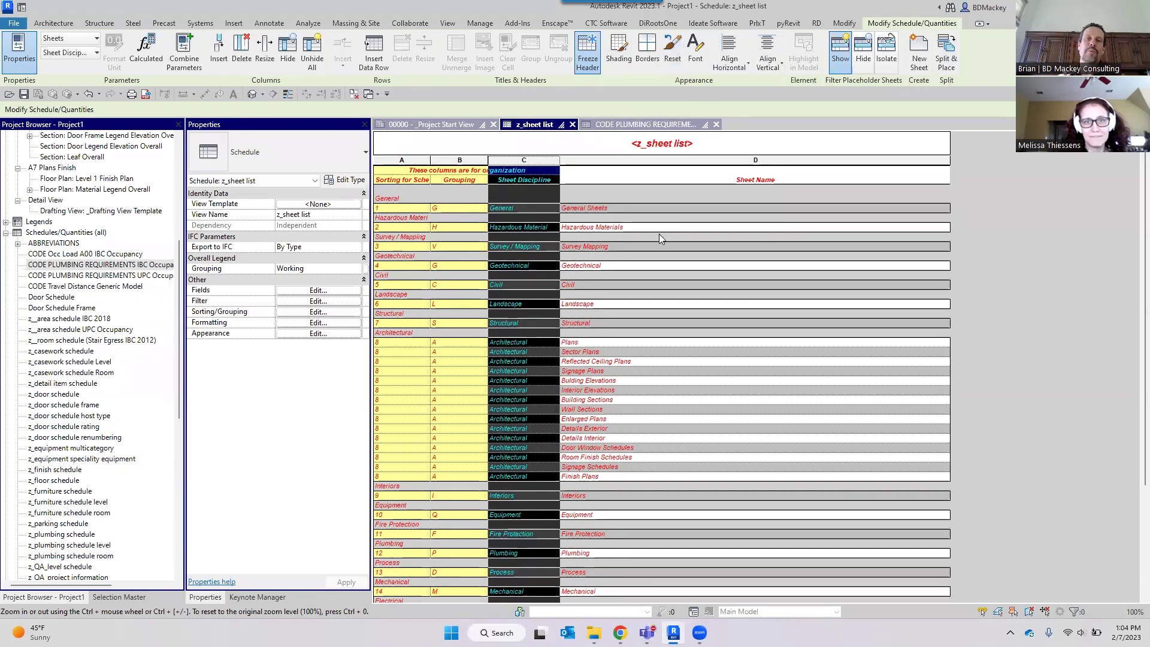
left_click(462, 178)
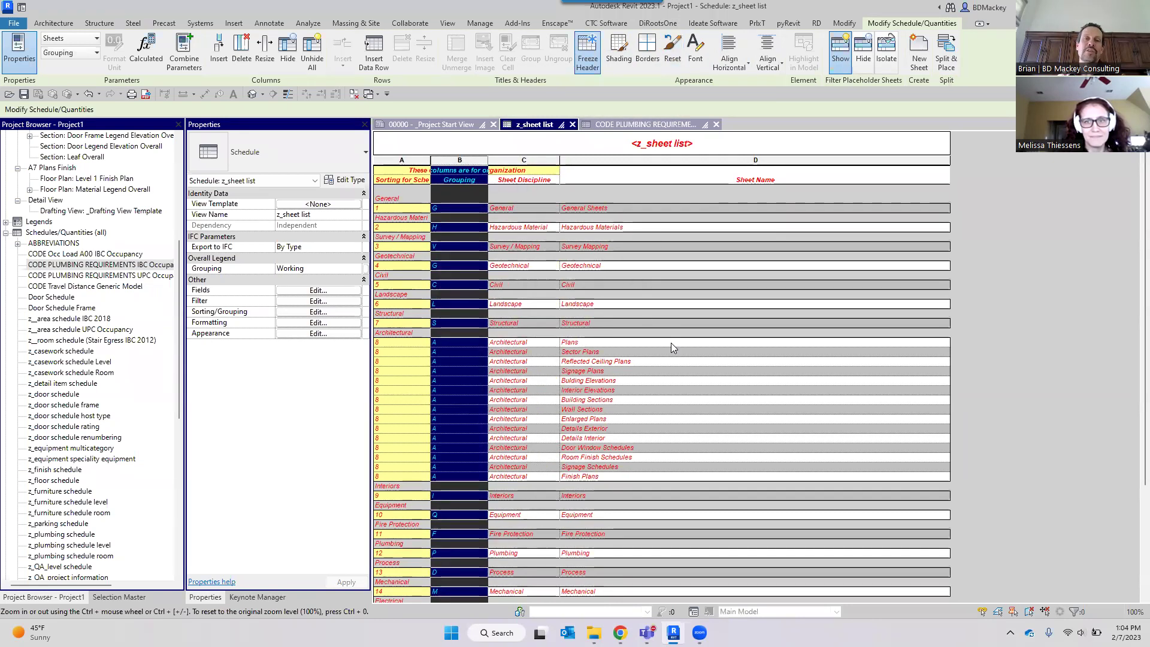
left_click(599, 381)
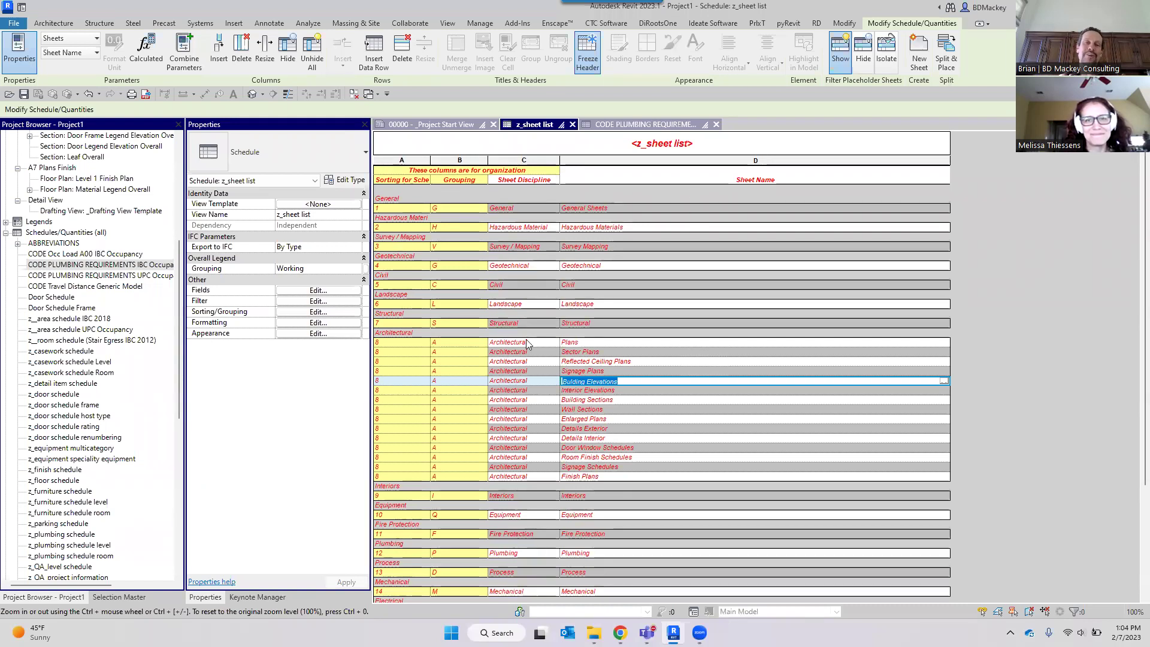
left_click(71, 395)
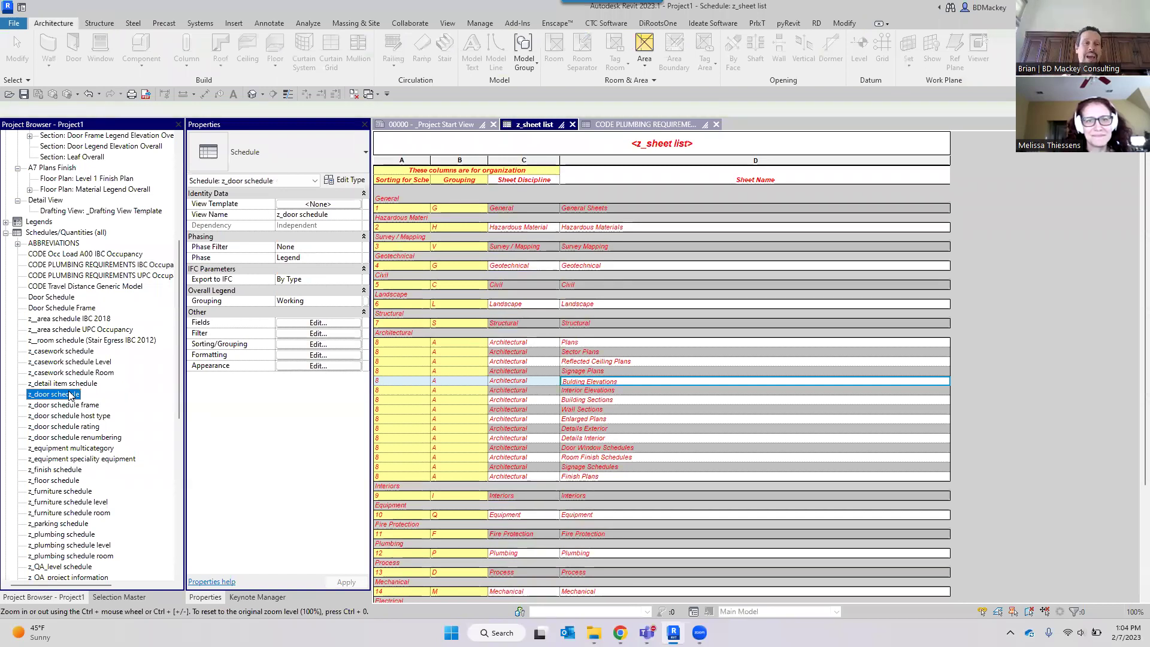
Open the z_door schedule and zoom through its Level 1 door rows by Family, Type and Mark.
double_click(71, 395)
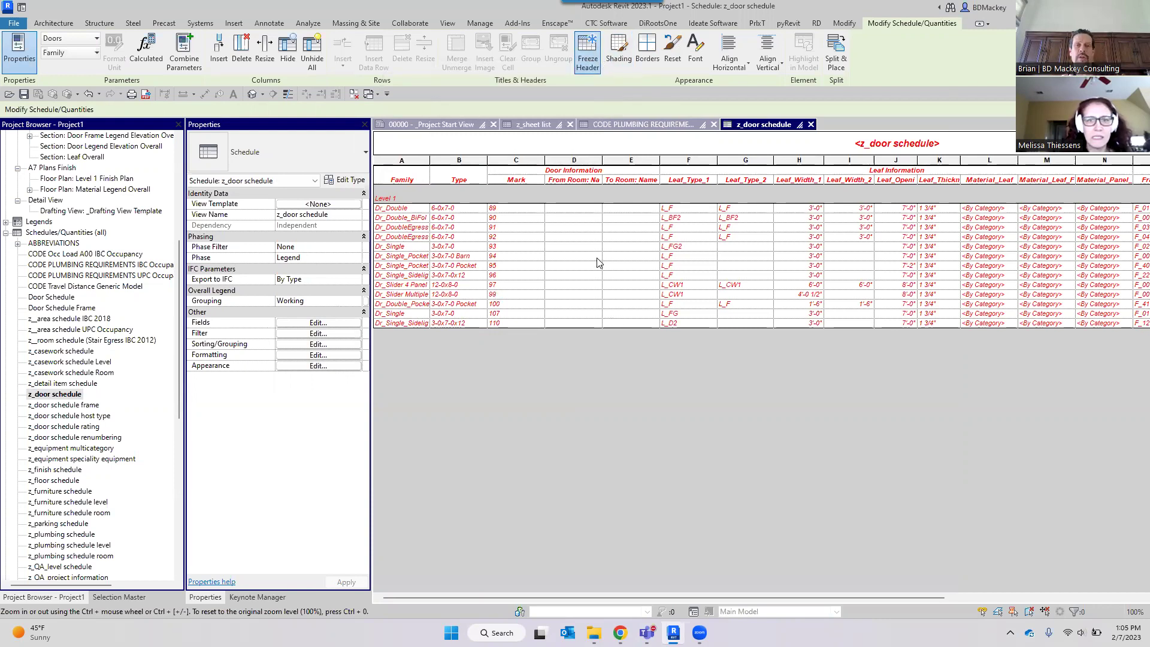
scroll(597, 263, "up", 6, "ctrl")
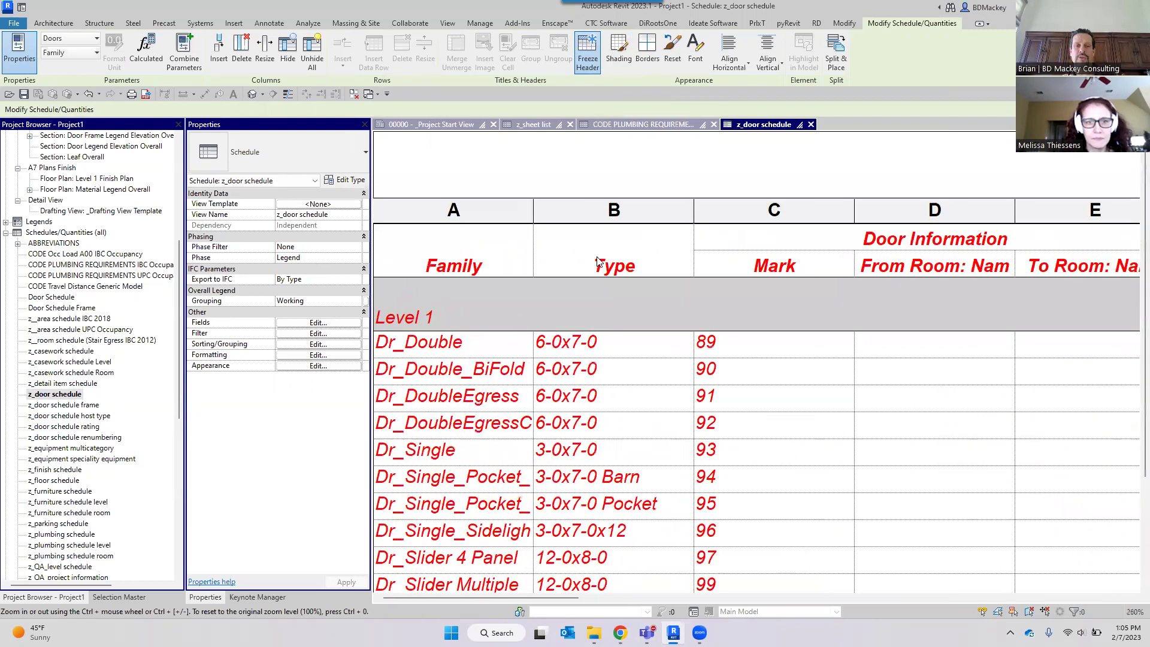
scroll(597, 259, "up", 2, "ctrl")
scroll(599, 389, "down", 3)
scroll(598, 389, "up", 3)
scroll(599, 389, "down", 3)
scroll(604, 359, "up", 3)
scroll(624, 303, "down", 5, "ctrl")
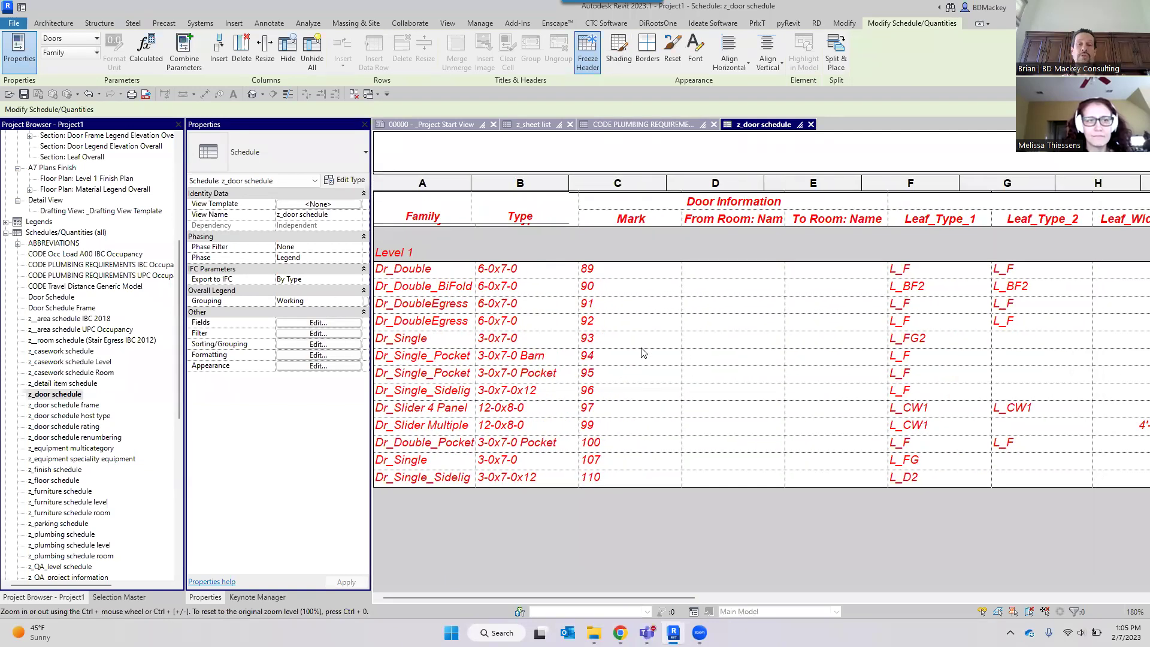
scroll(642, 352, "down", 2, "ctrl")
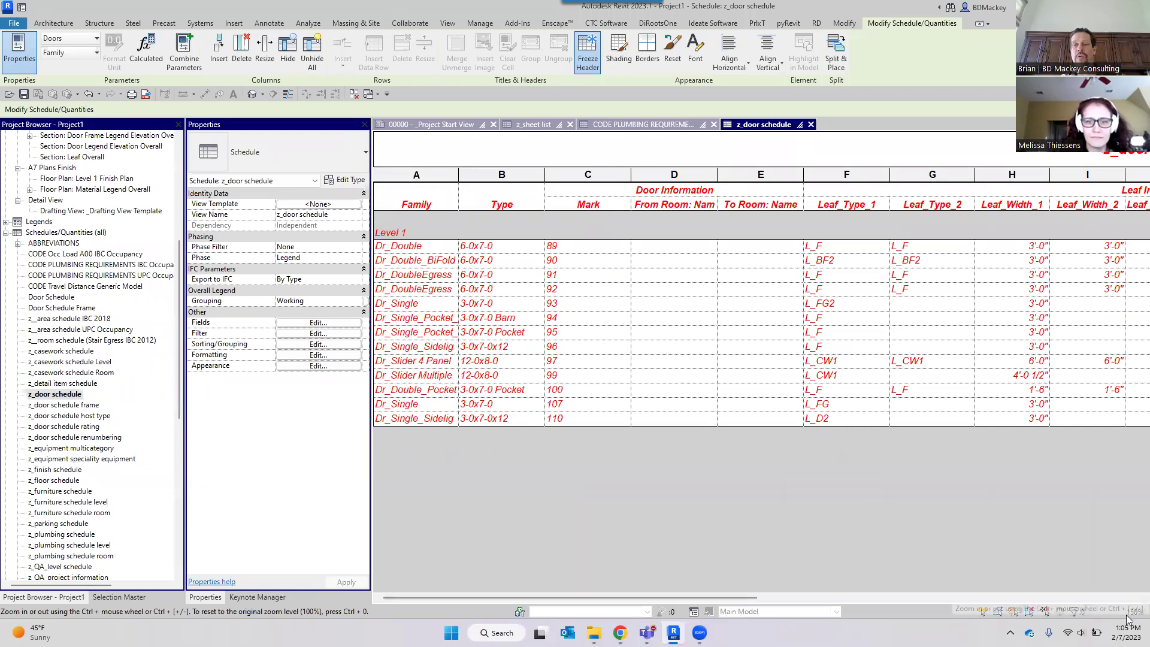
scroll(845, 439, "down", 1, "ctrl")
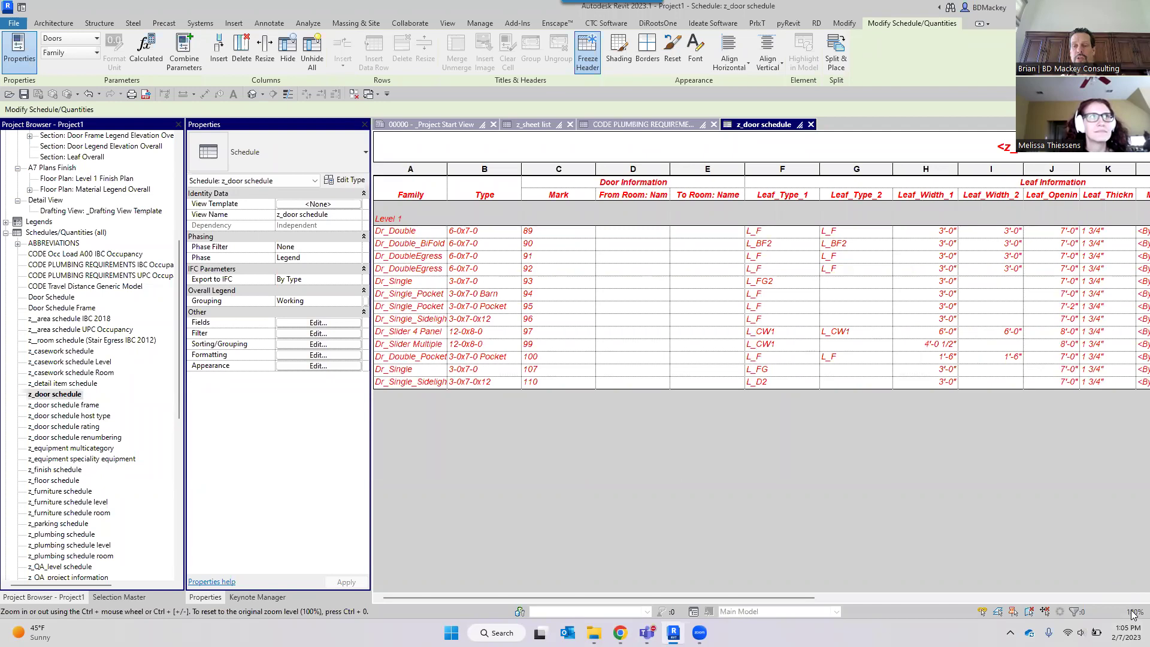
scroll(920, 480, "down", 2, "ctrl")
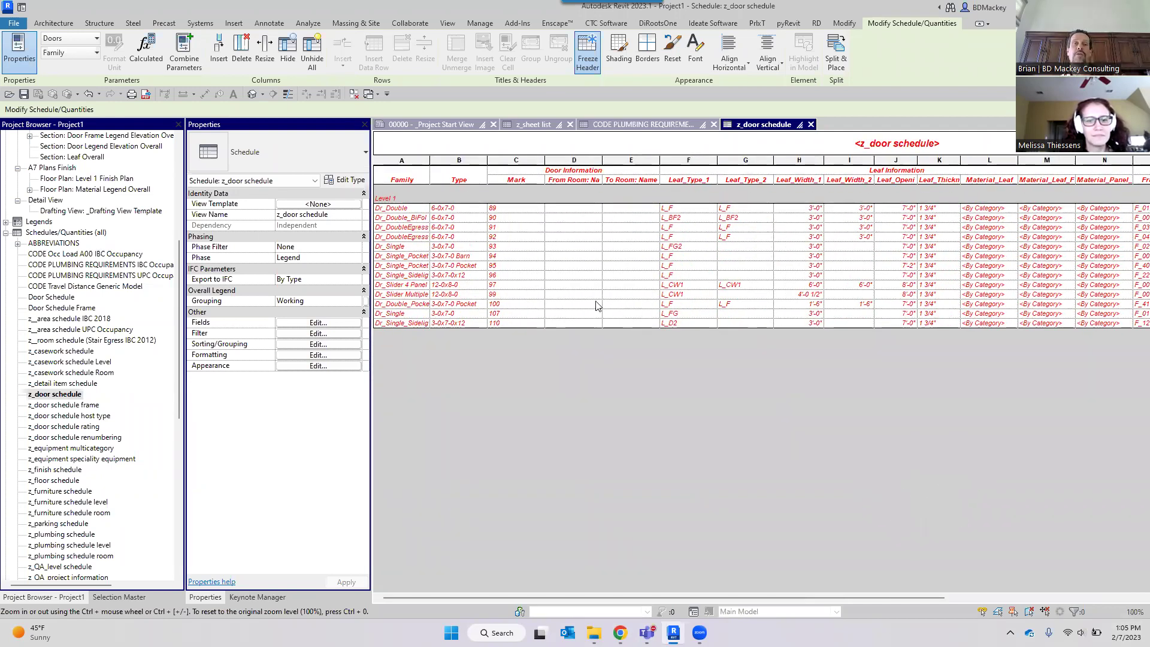
scroll(537, 218, "up", 4, "ctrl")
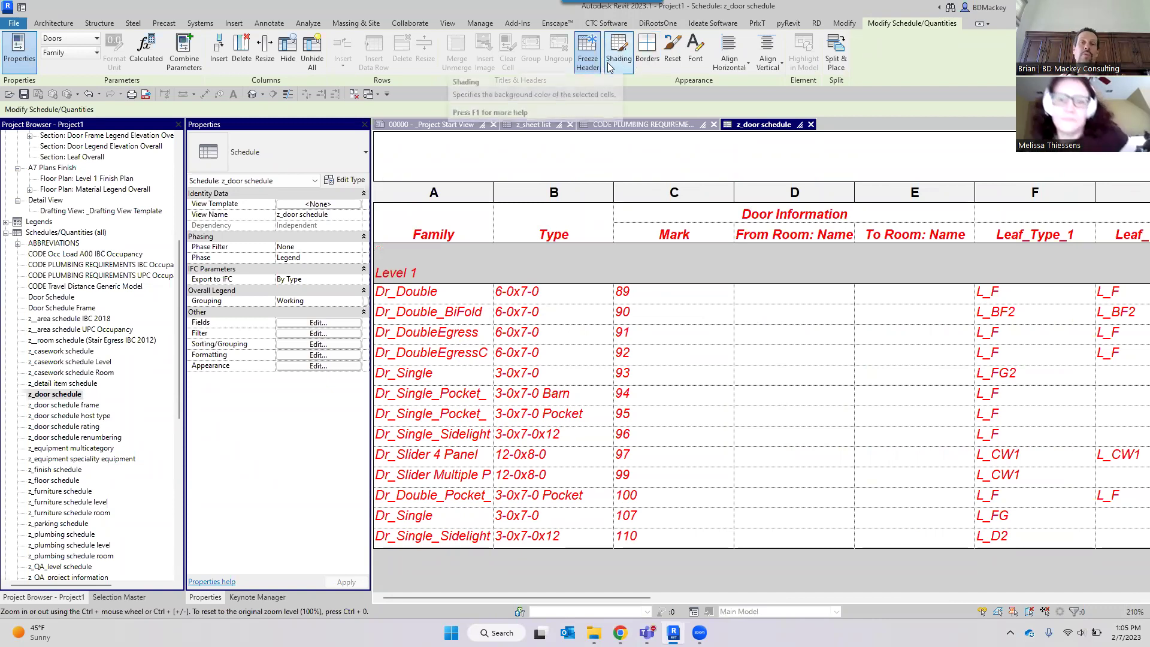
Set the z_door schedule's stripe rows to olive, with stripe rows shown on sheets.
left_click(317, 366)
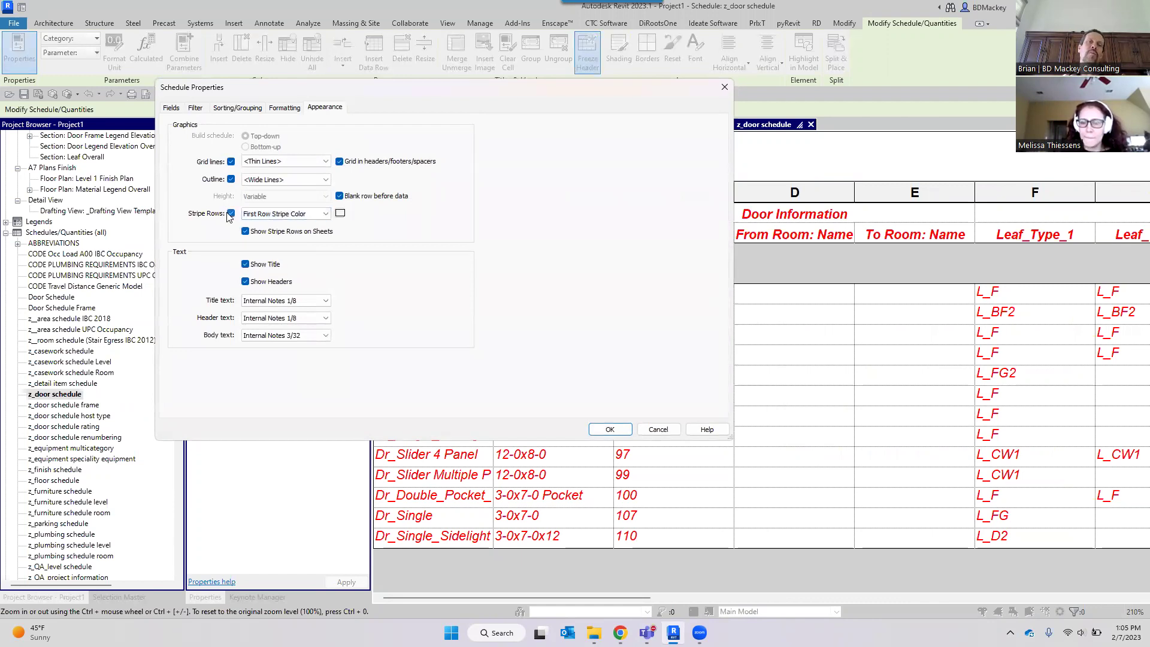
left_click(268, 232)
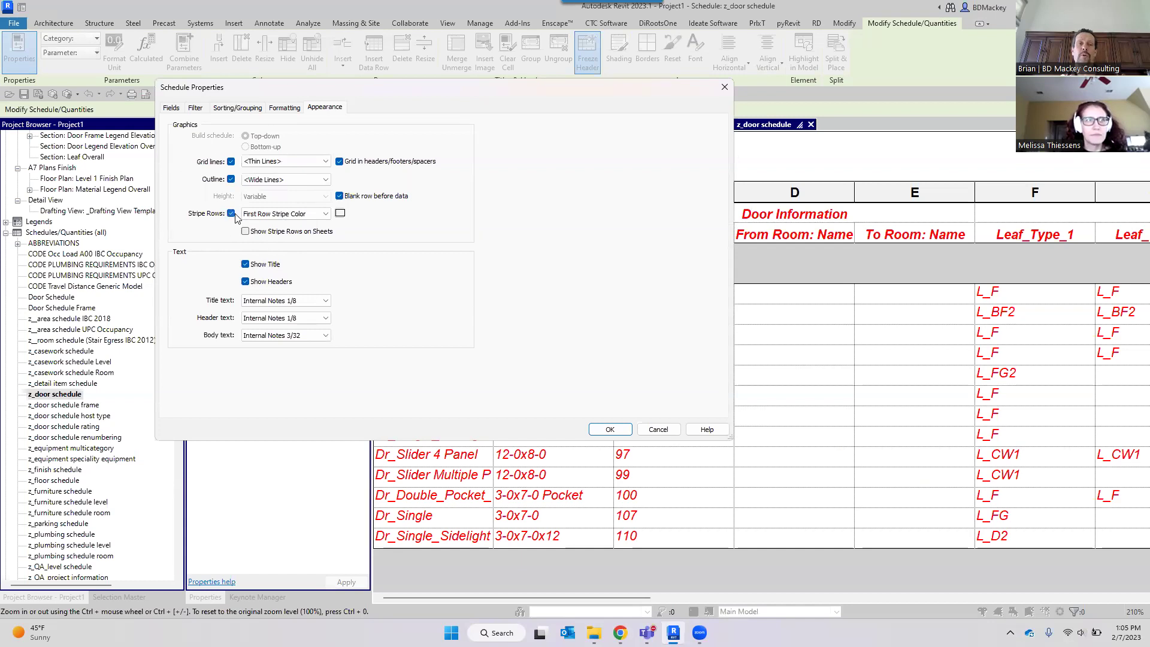
left_click(330, 214)
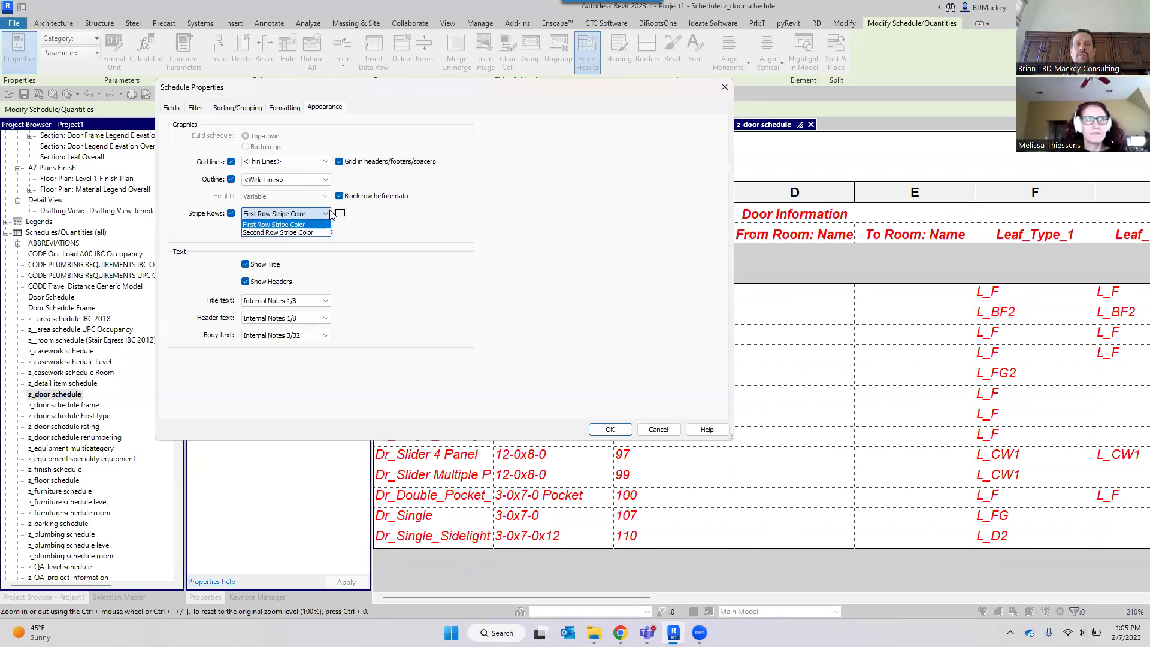
left_click(340, 213)
left_click(340, 213)
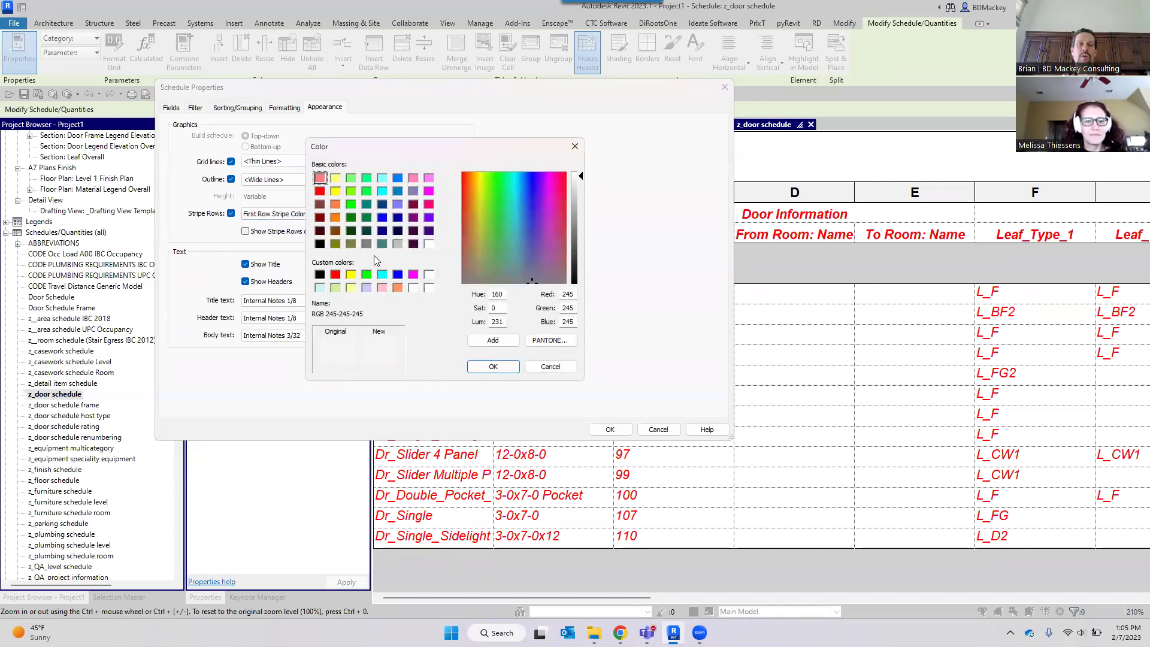
left_click(335, 243)
left_click(492, 366)
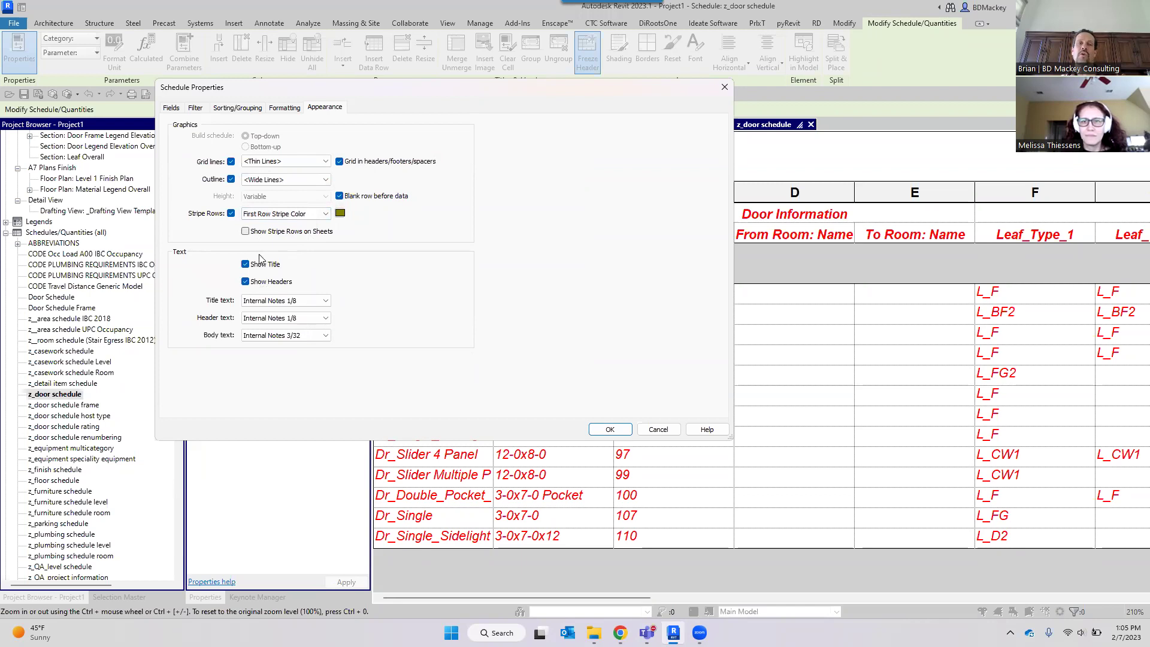
left_click(298, 233)
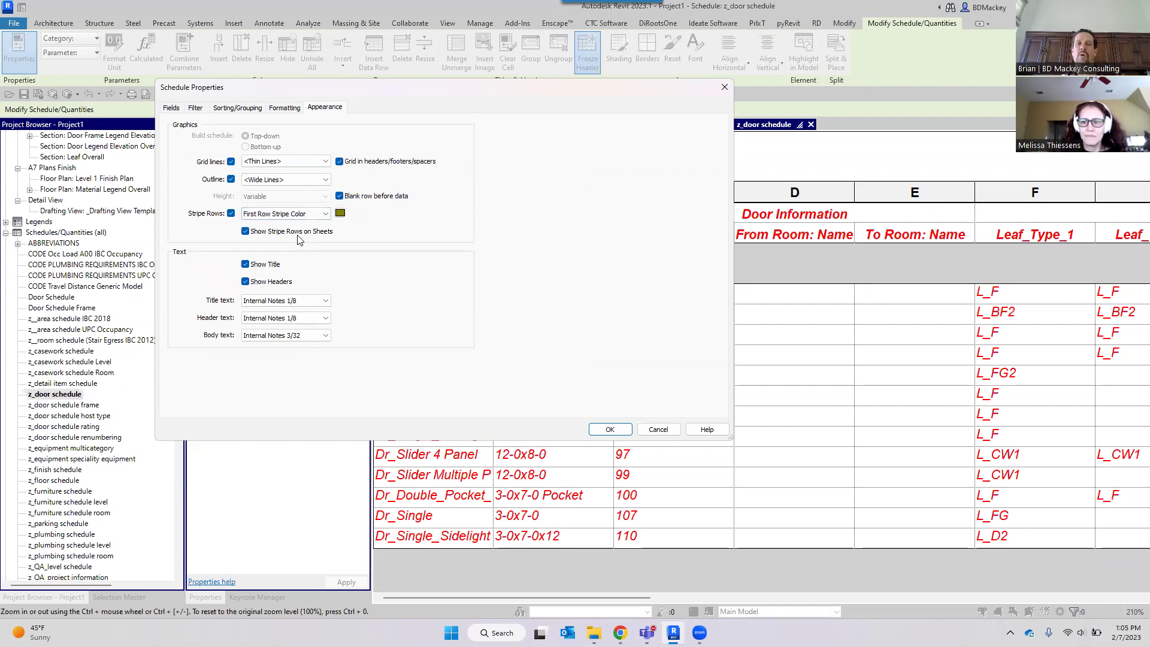
left_click(609, 430)
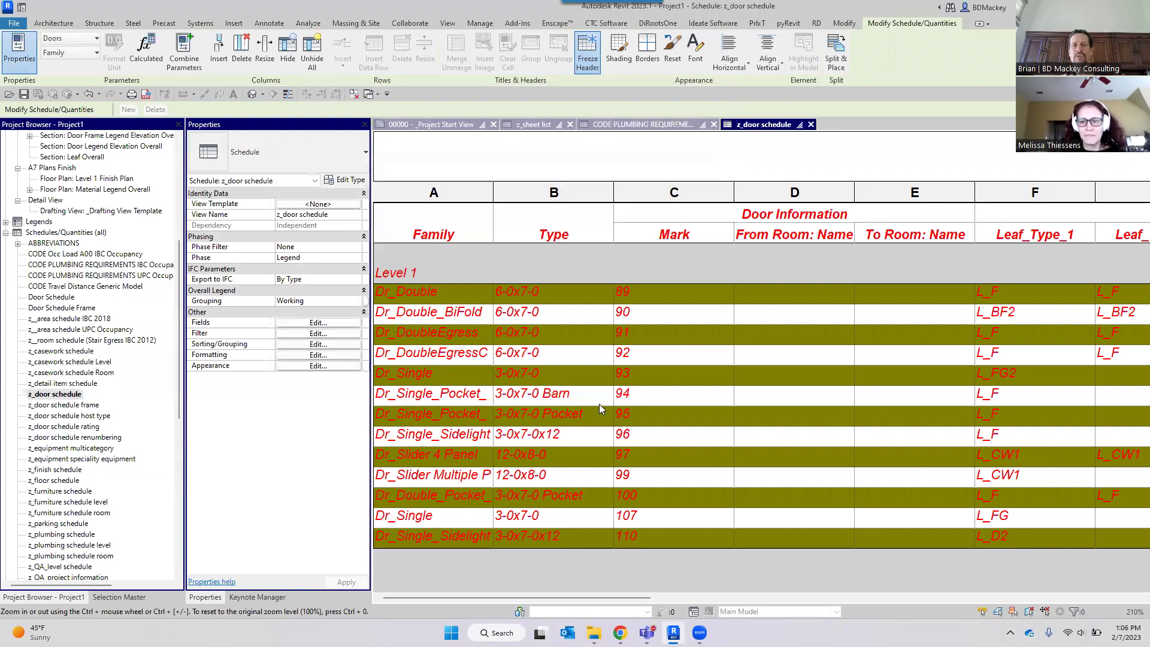
Unhide all columns to reveal Level, then close the z_door schedule.
scroll(600, 407, "down", 6, "ctrl")
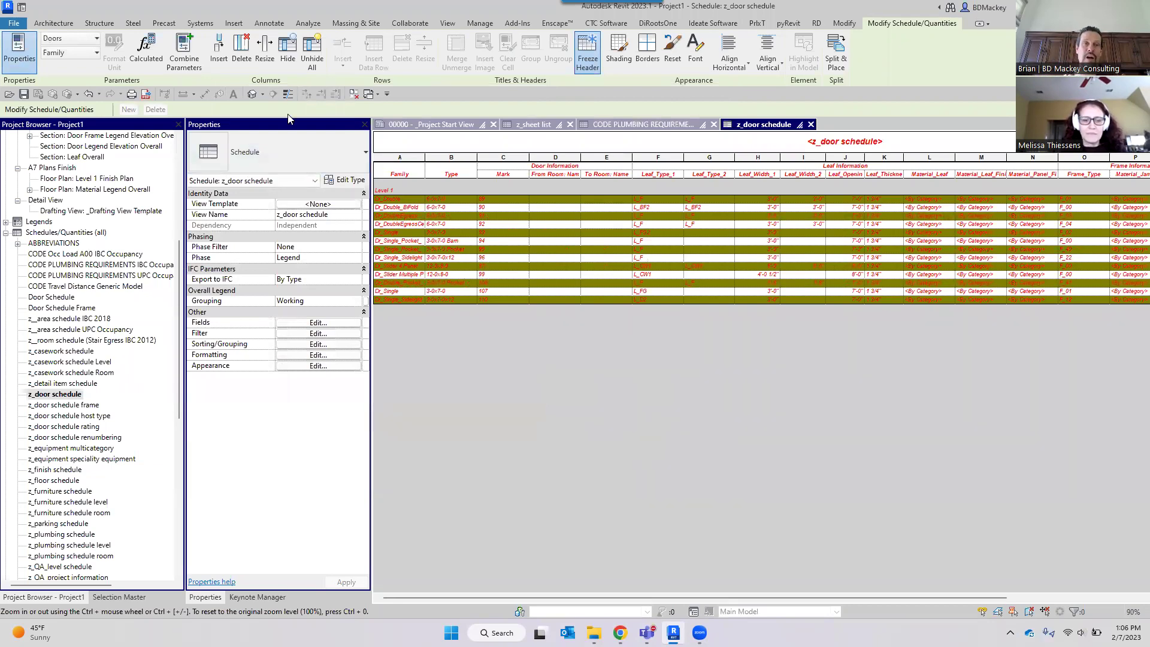
left_click(312, 57)
left_click(449, 291)
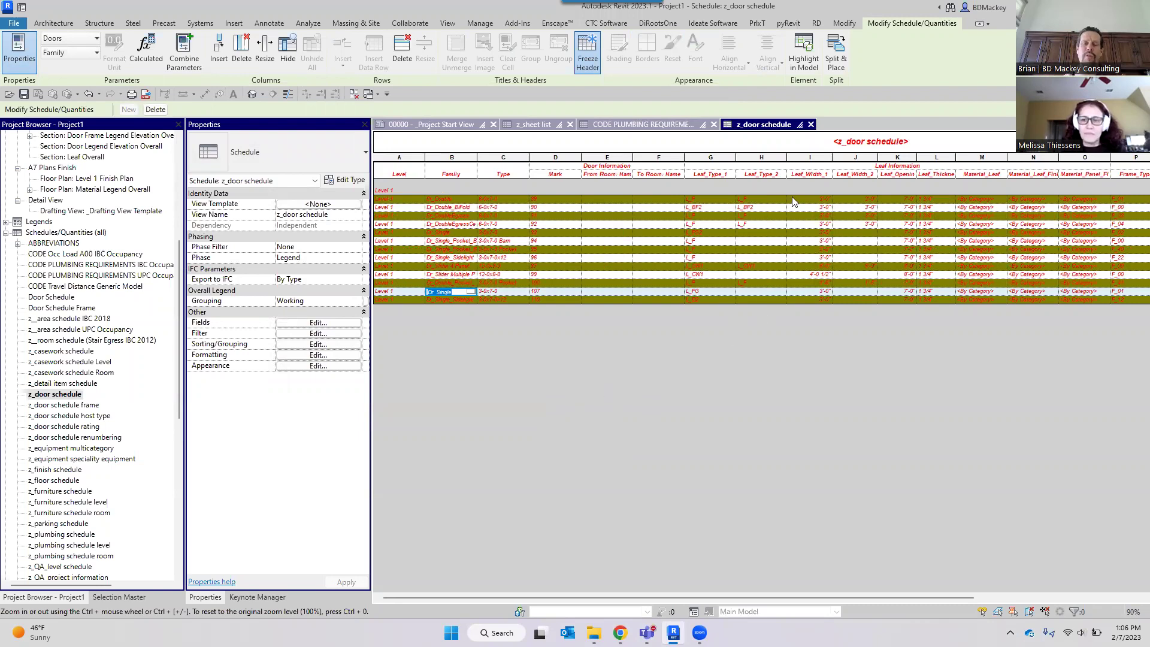
left_click(811, 124)
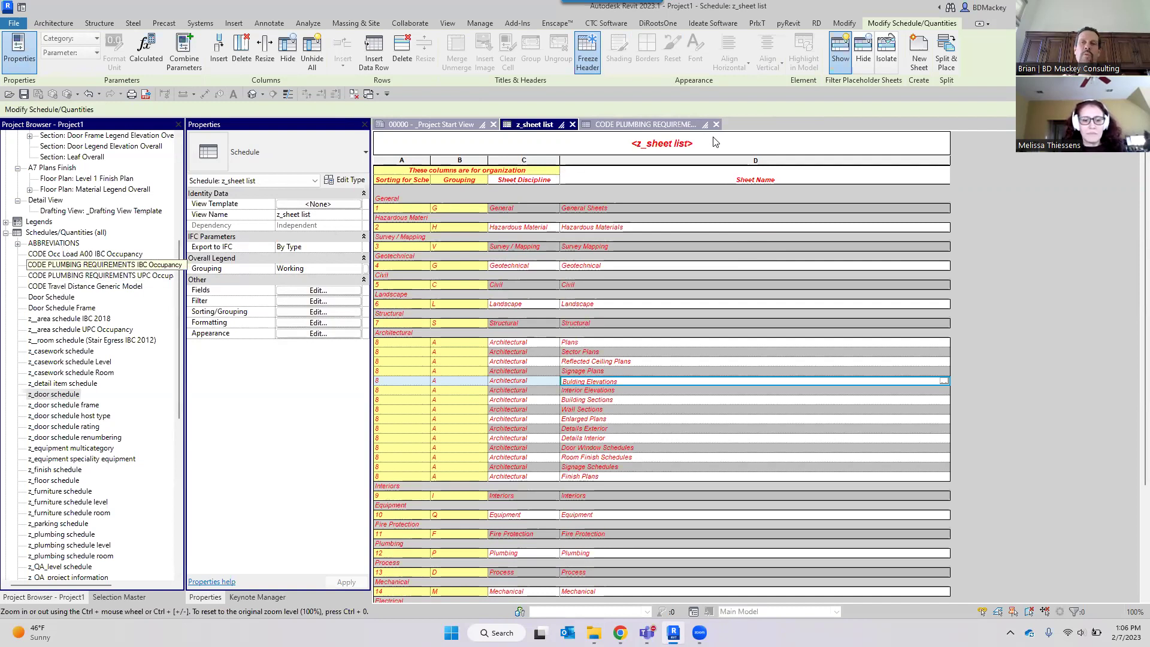
Select the whole z_sheet list title text in the schedule header.
left_click(731, 149)
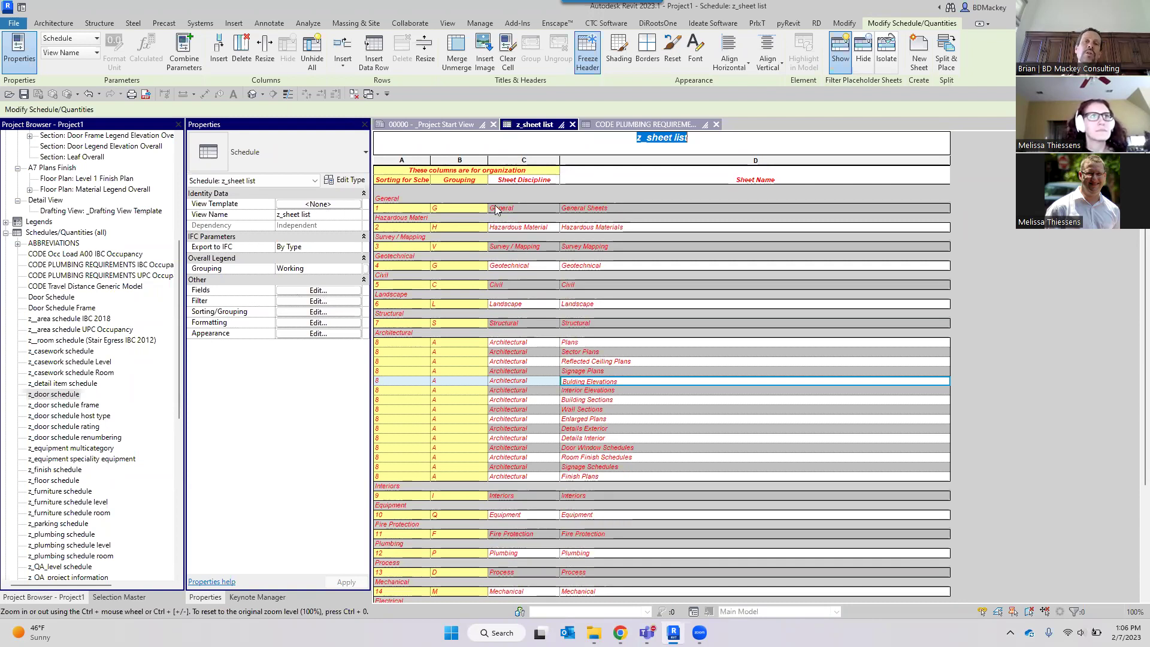
left_click(701, 144)
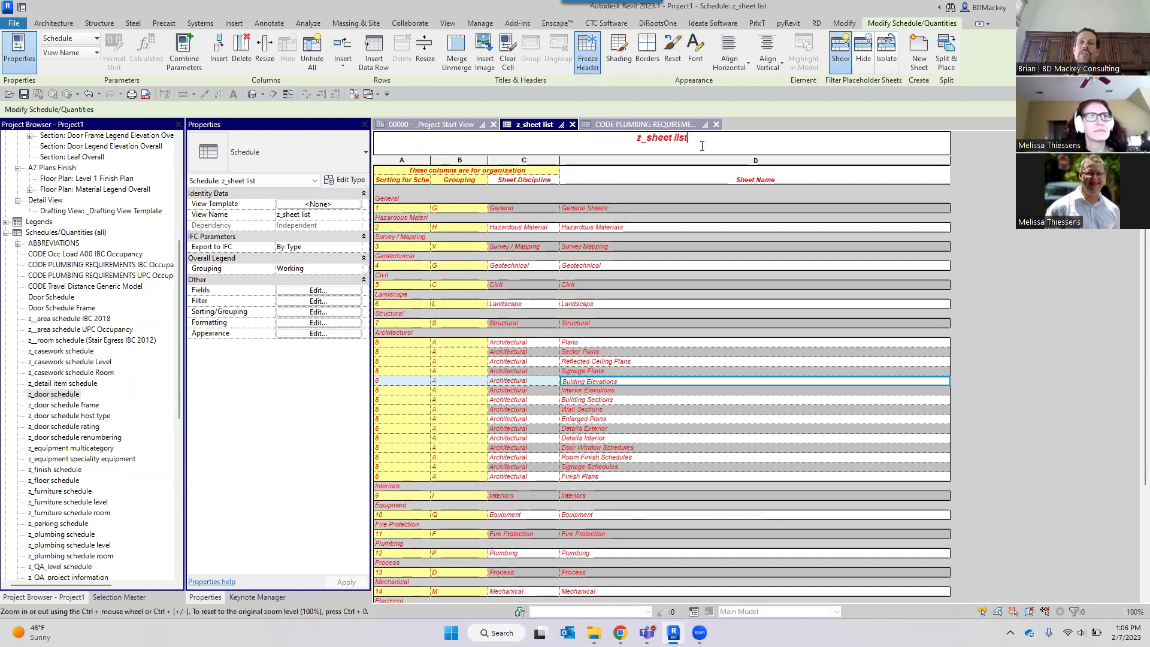
double_click(709, 139)
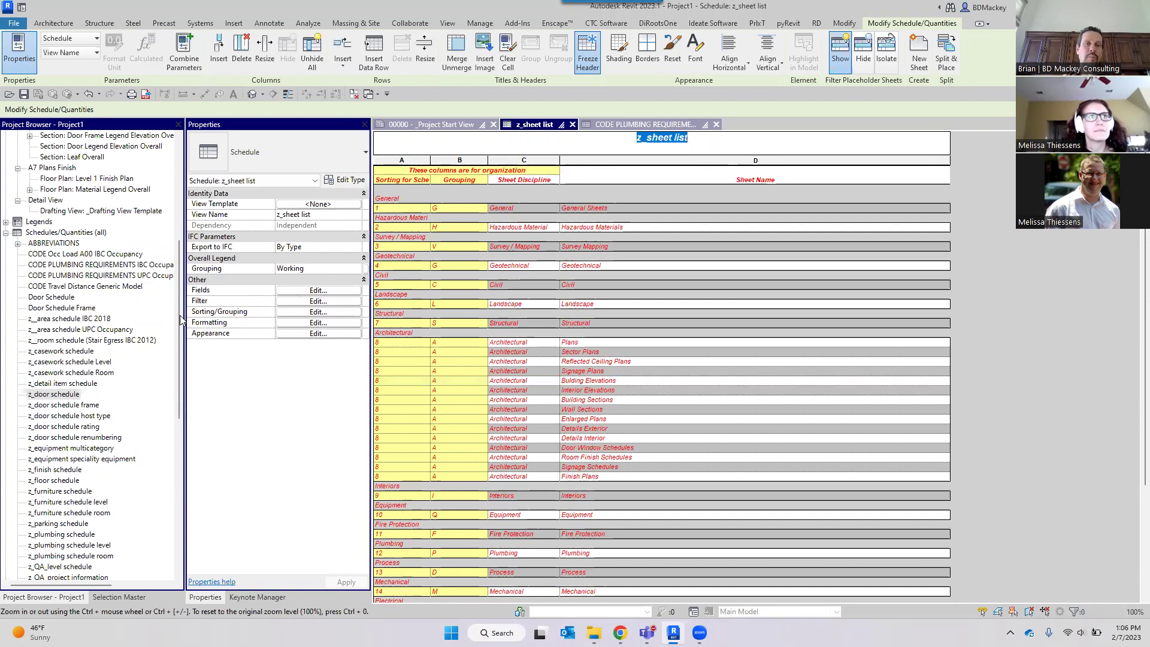
Insert a merged header row below the title reading 'Whatever I wanted'.
left_click(343, 60)
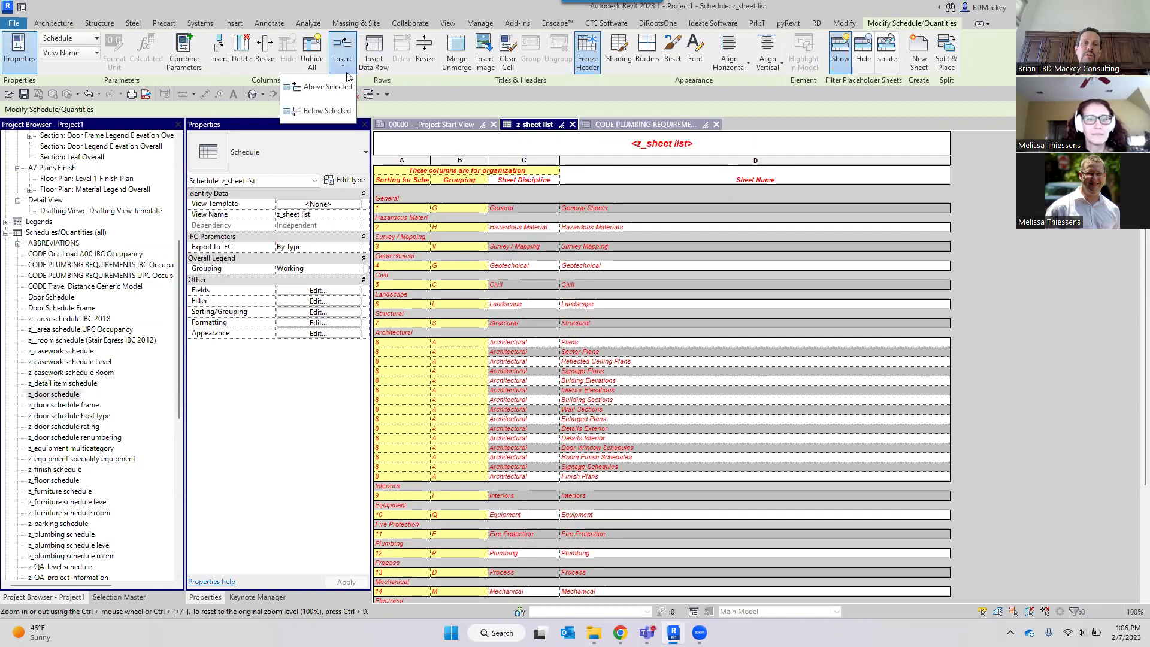
left_click(327, 111)
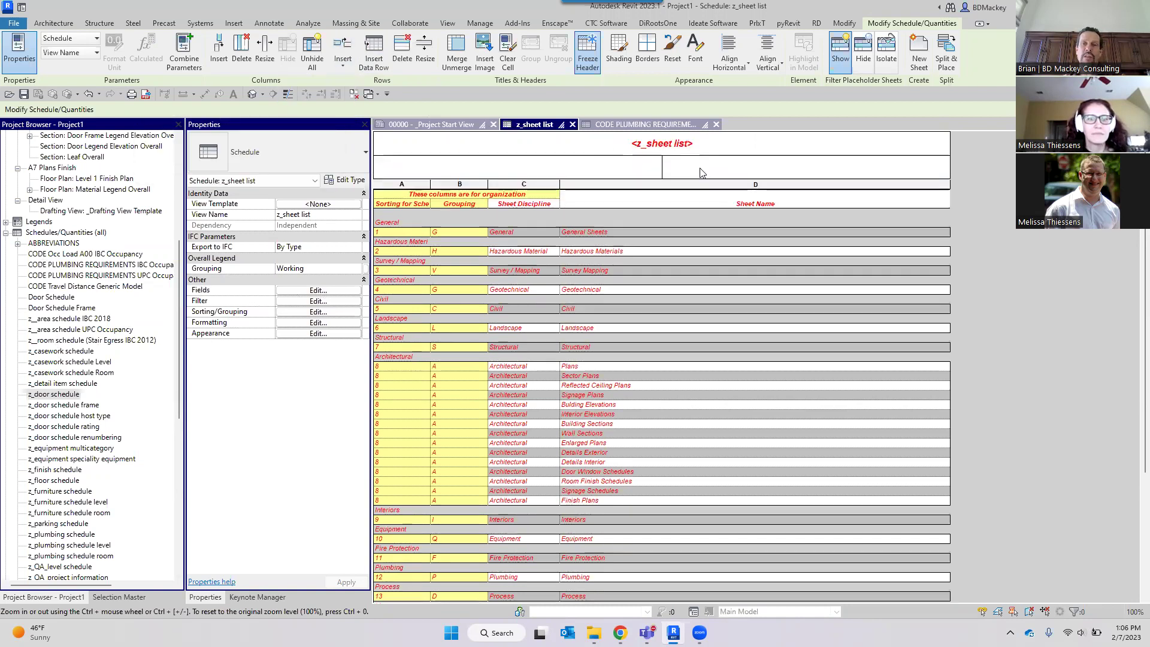
left_click(632, 167)
left_click(751, 146)
left_click_drag(752, 164, 591, 175)
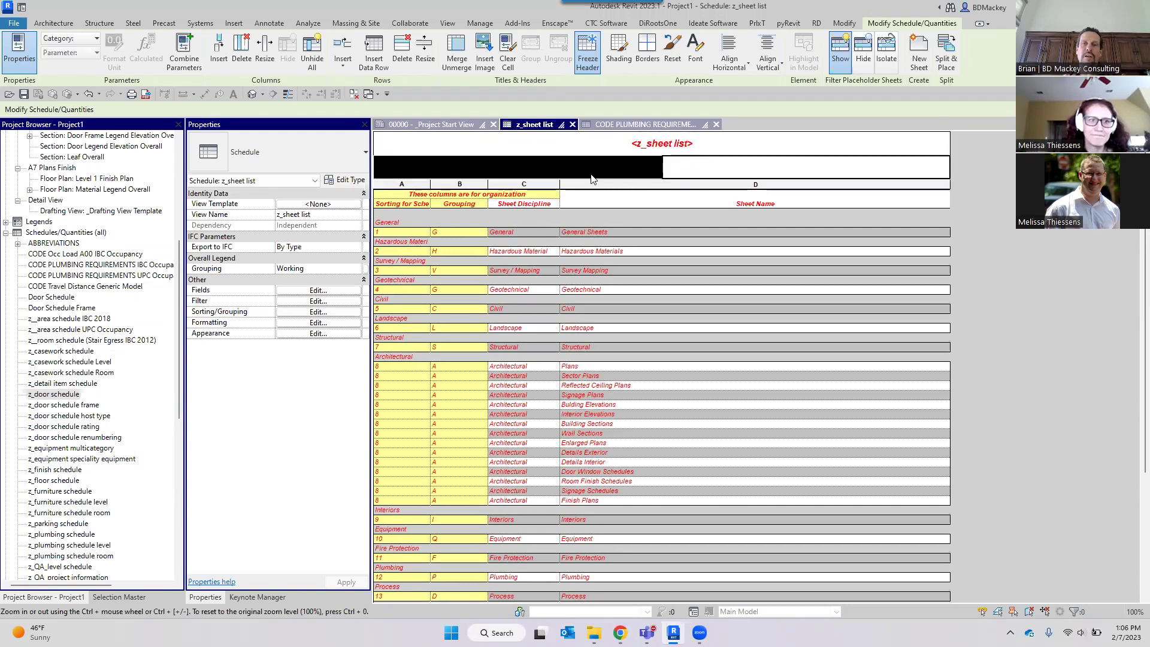
left_click(456, 51)
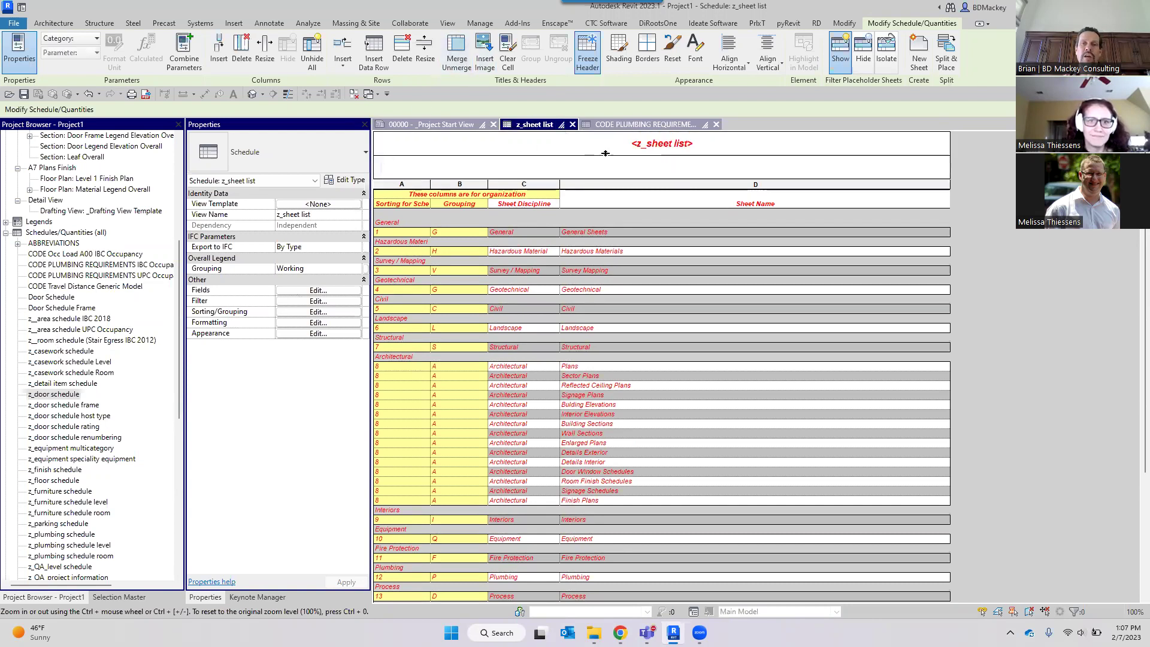
left_click(601, 169)
type("Whate")
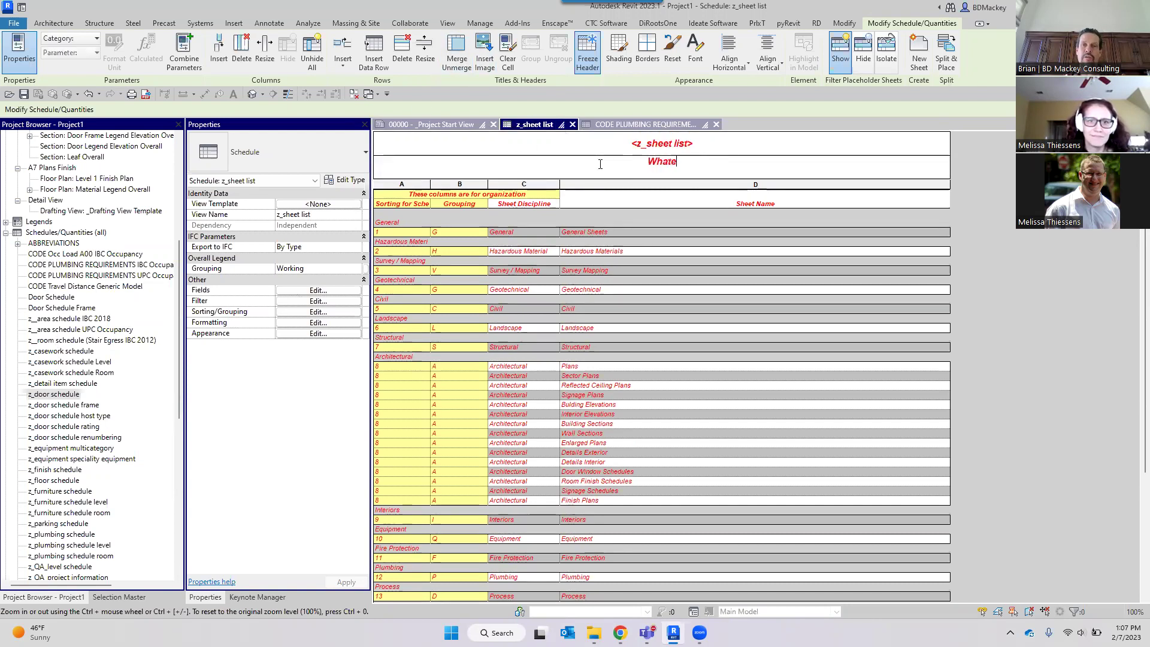
type("ver I wanted")
key("Return")
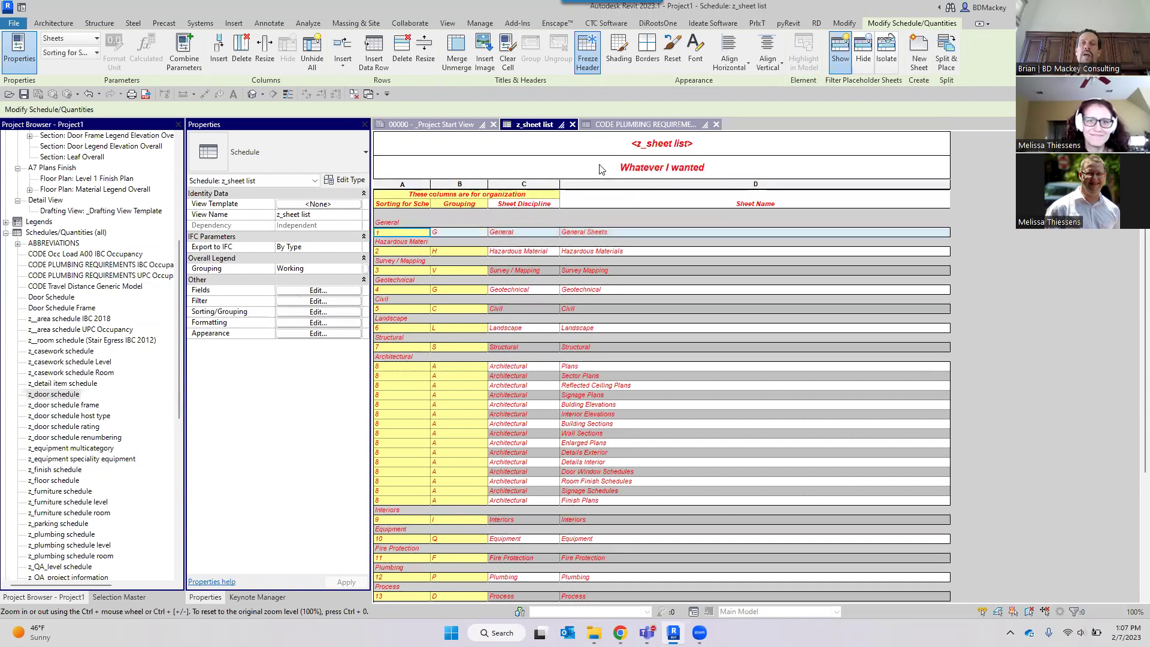
Delete the original z_sheet list title row and clear the new header's text.
left_click(587, 139)
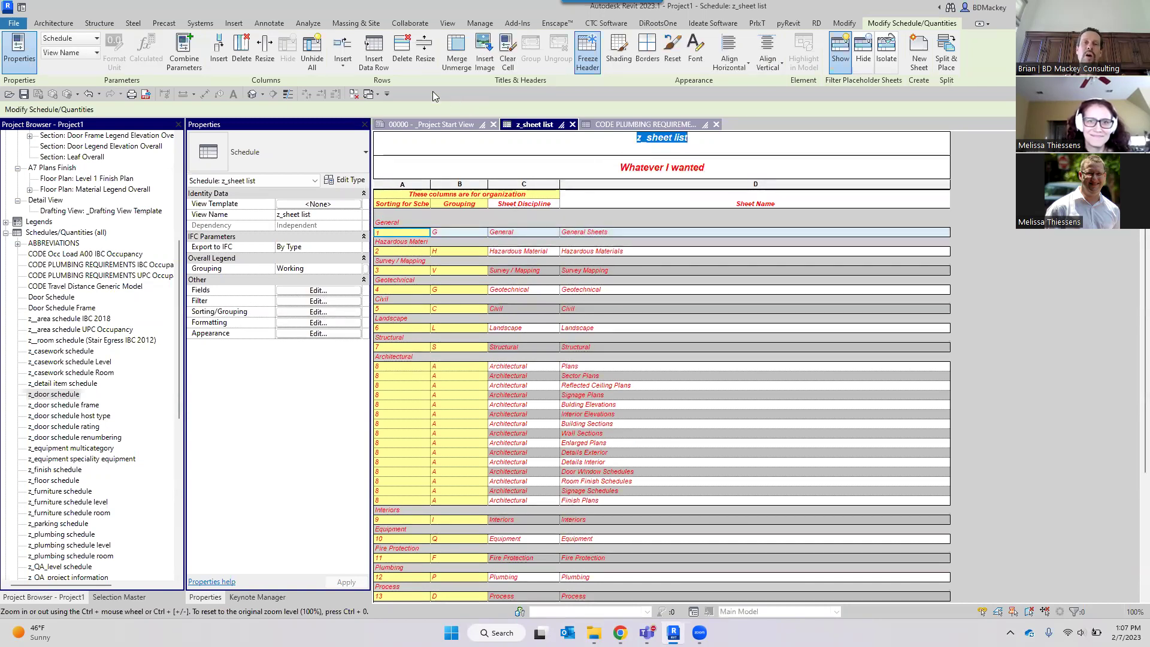
left_click(402, 48)
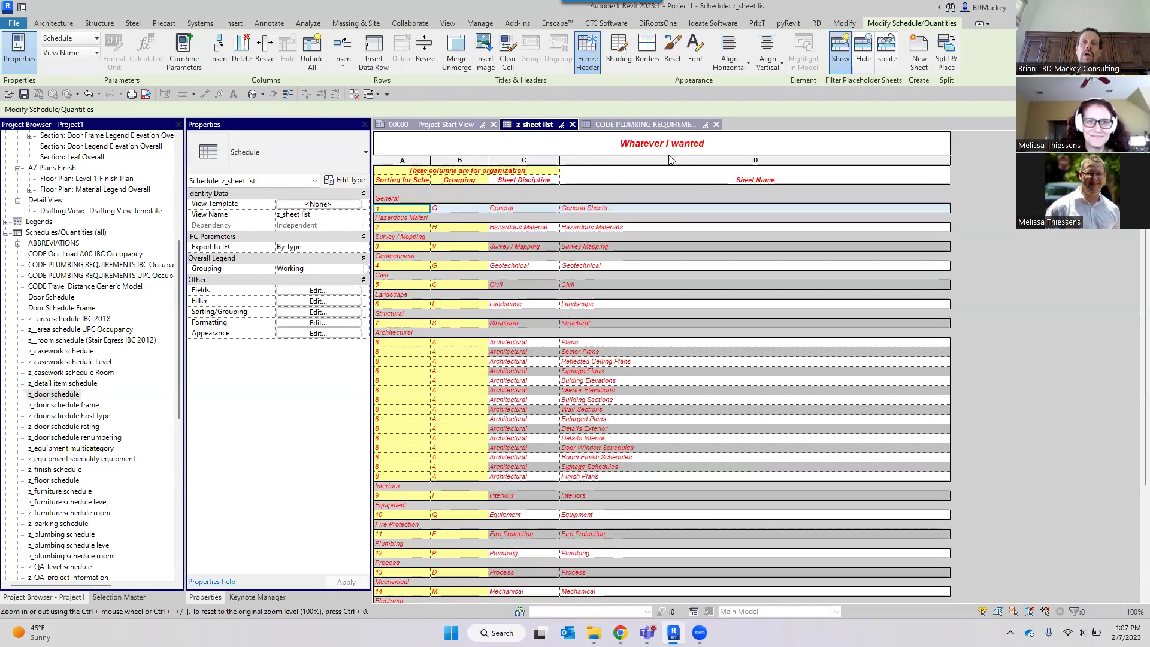
left_click(748, 146)
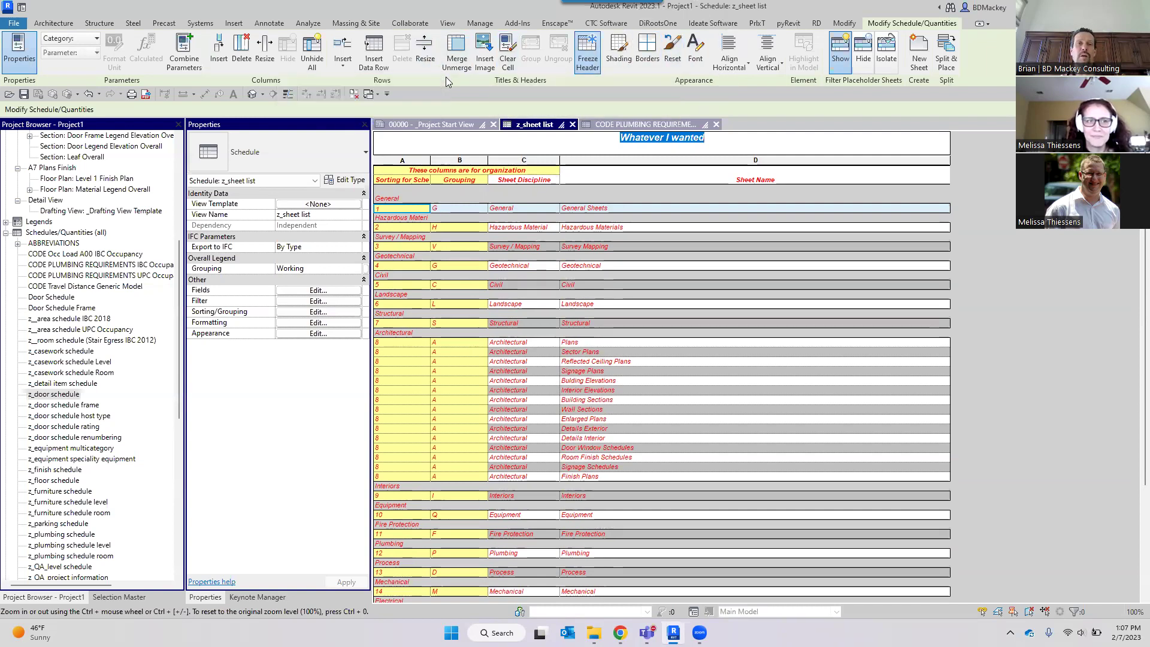
left_click(508, 58)
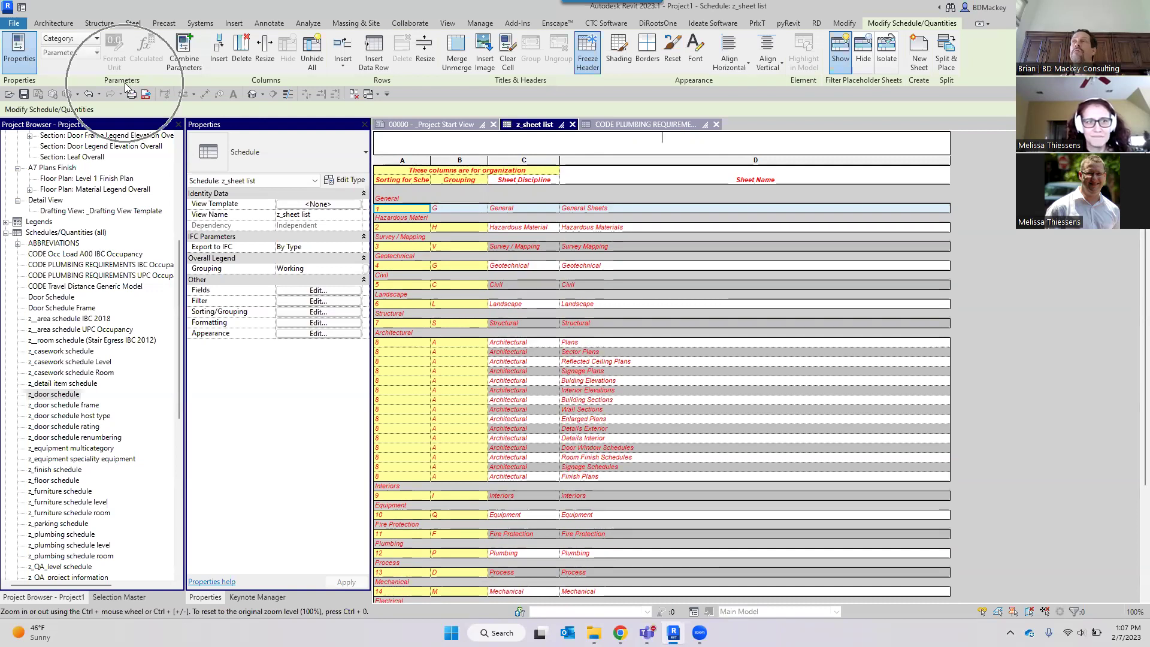
Make the top header cell show the Project Information Building Name parameter.
left_click(96, 38)
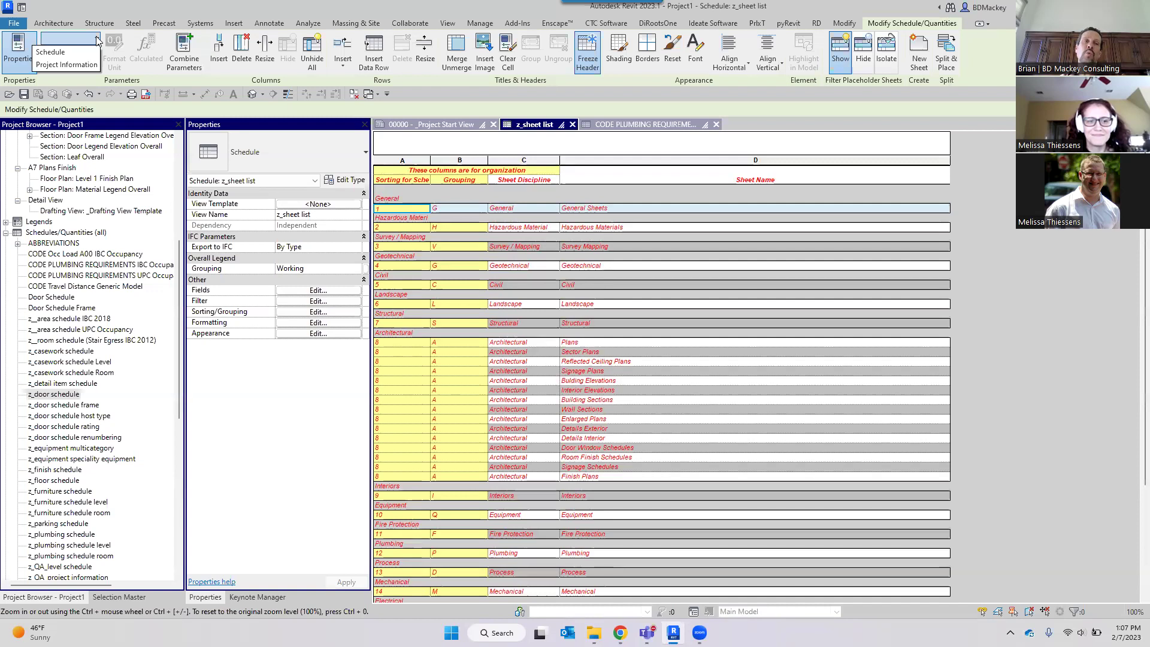
left_click(66, 65)
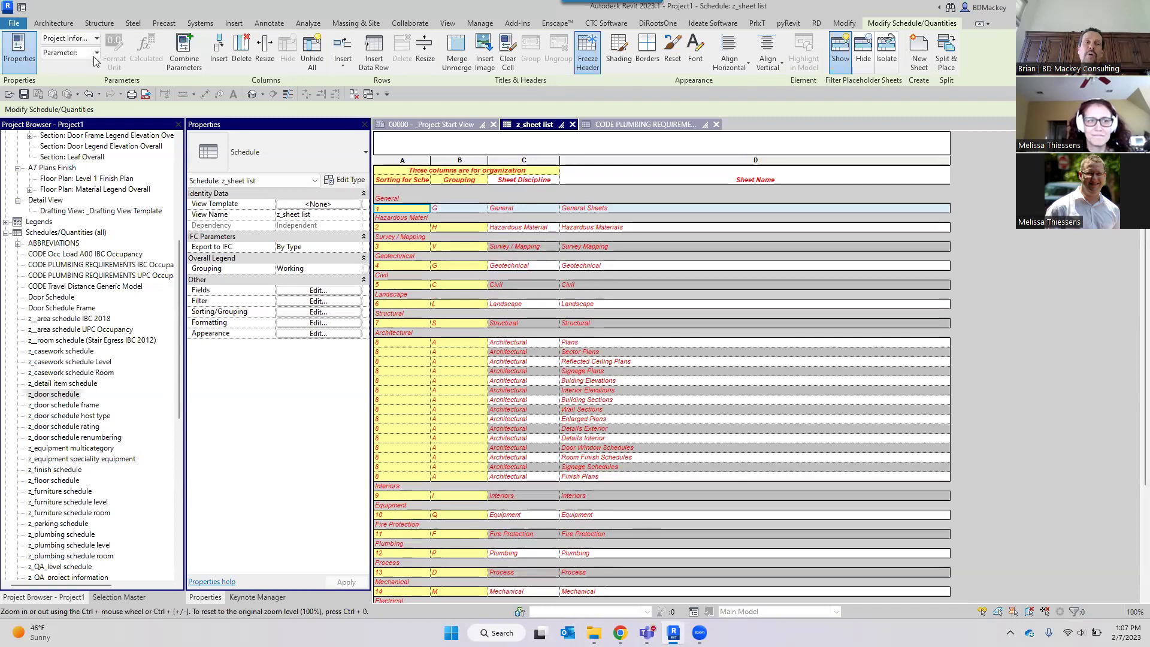
left_click(95, 54)
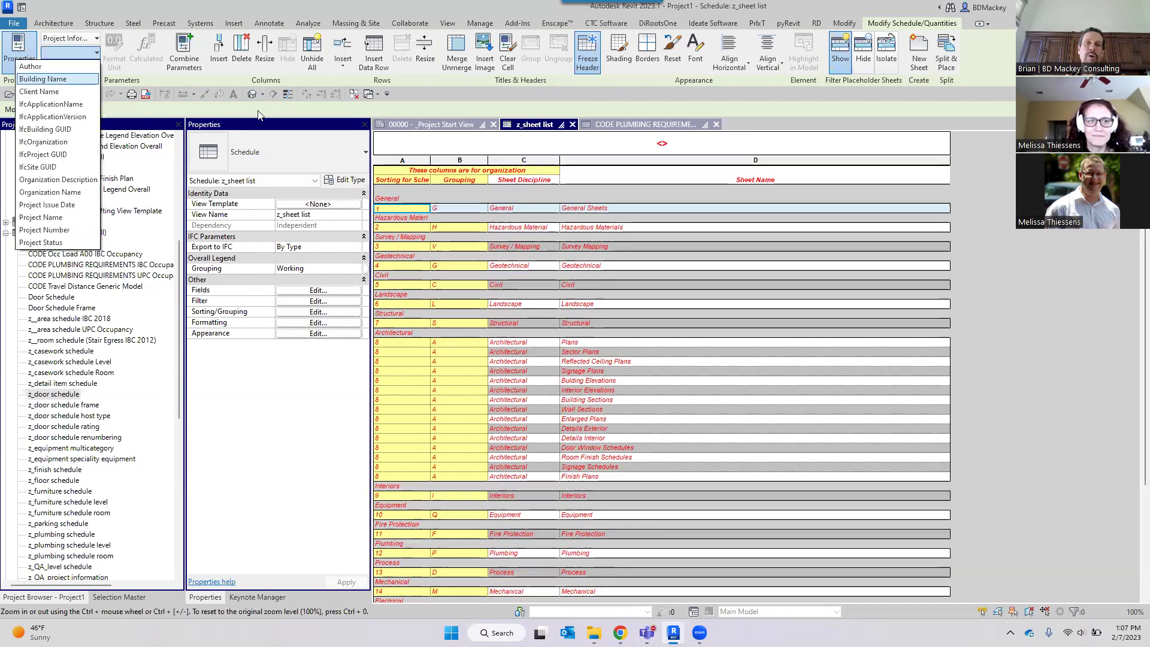
left_click(72, 81)
left_click(670, 145)
left_click(672, 171)
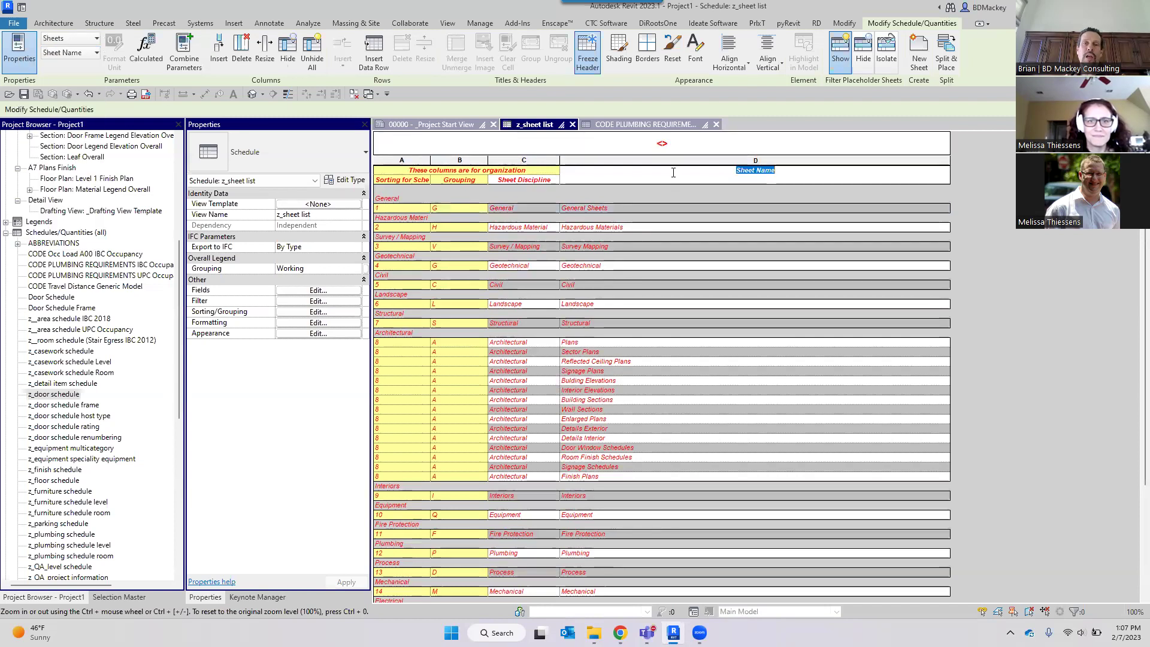
left_click(95, 53)
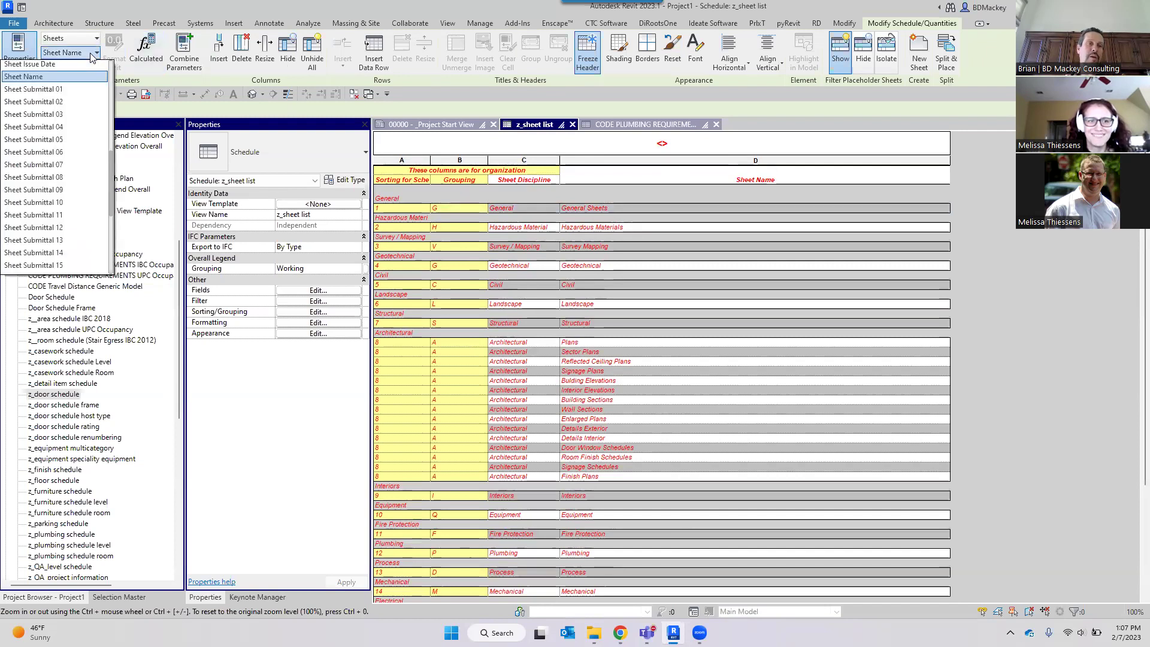
left_click(94, 42)
left_click(96, 40)
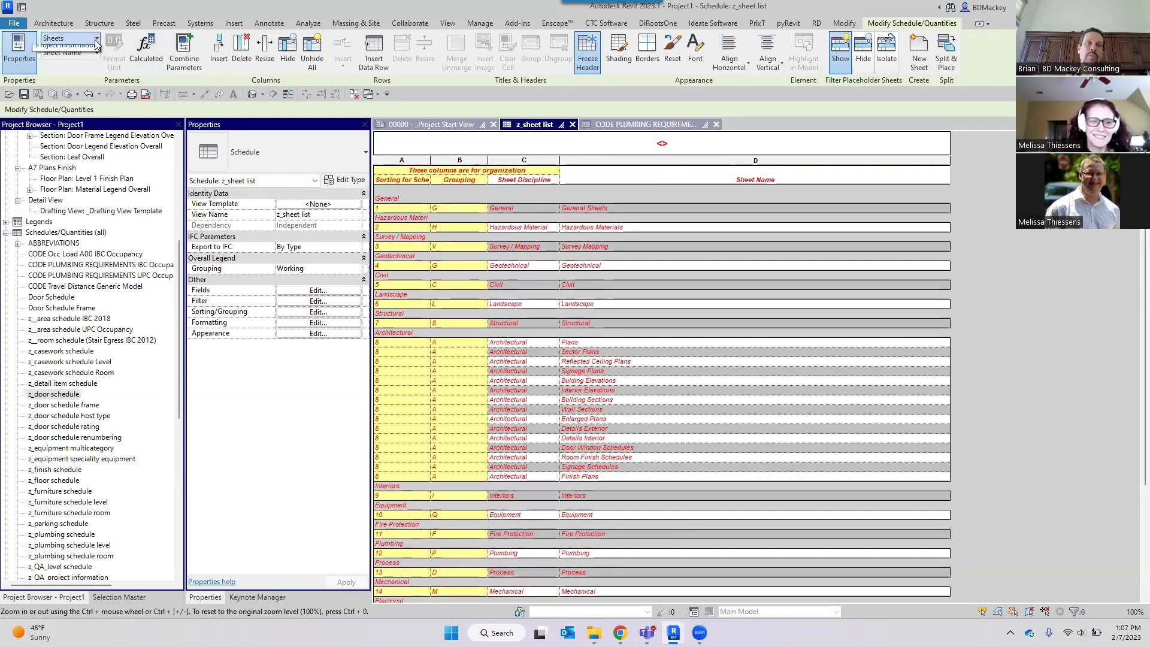
Switch the header to Project Name, then to the Schedule category's View Name.
left_click(643, 142)
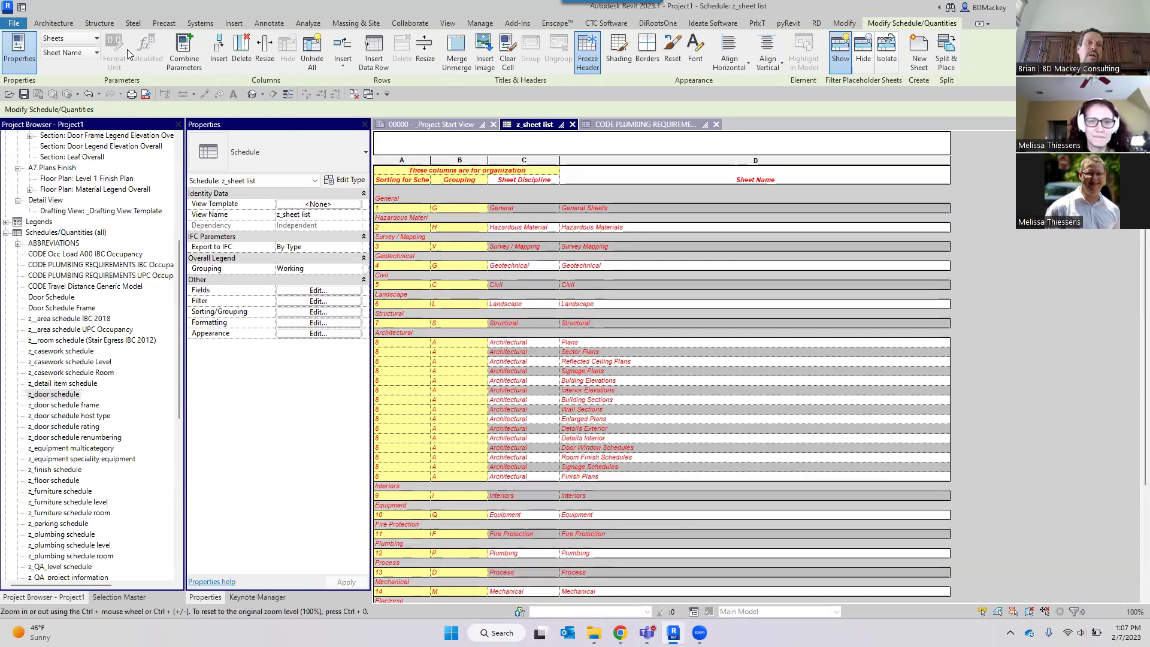
left_click(96, 39)
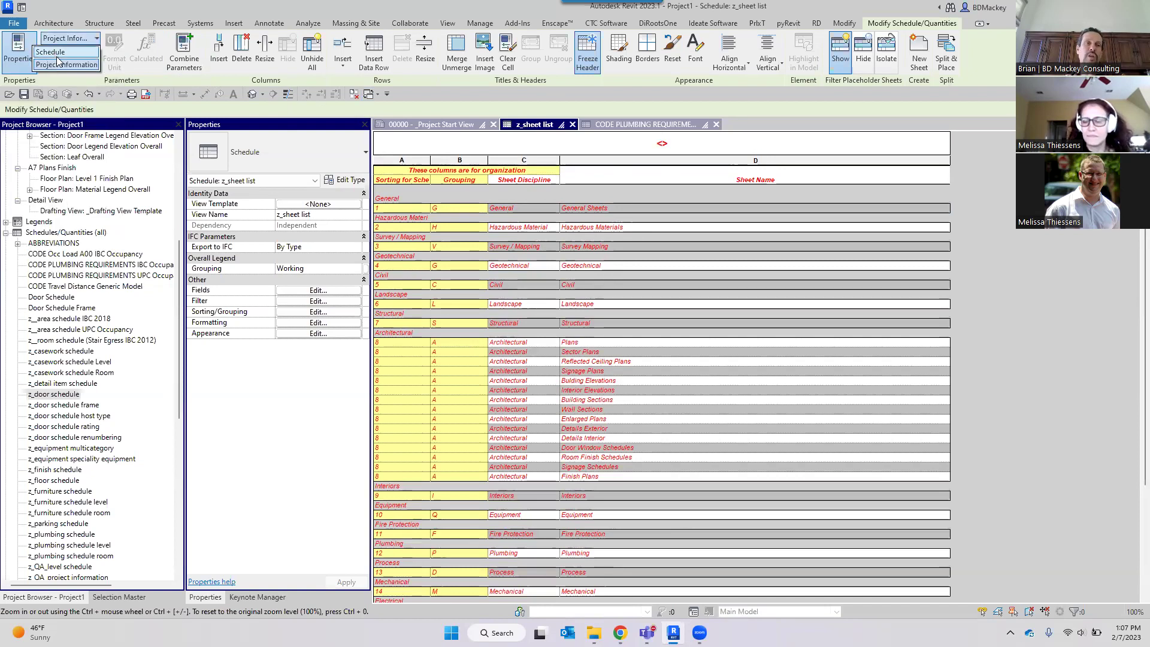
left_click(65, 64)
left_click(96, 53)
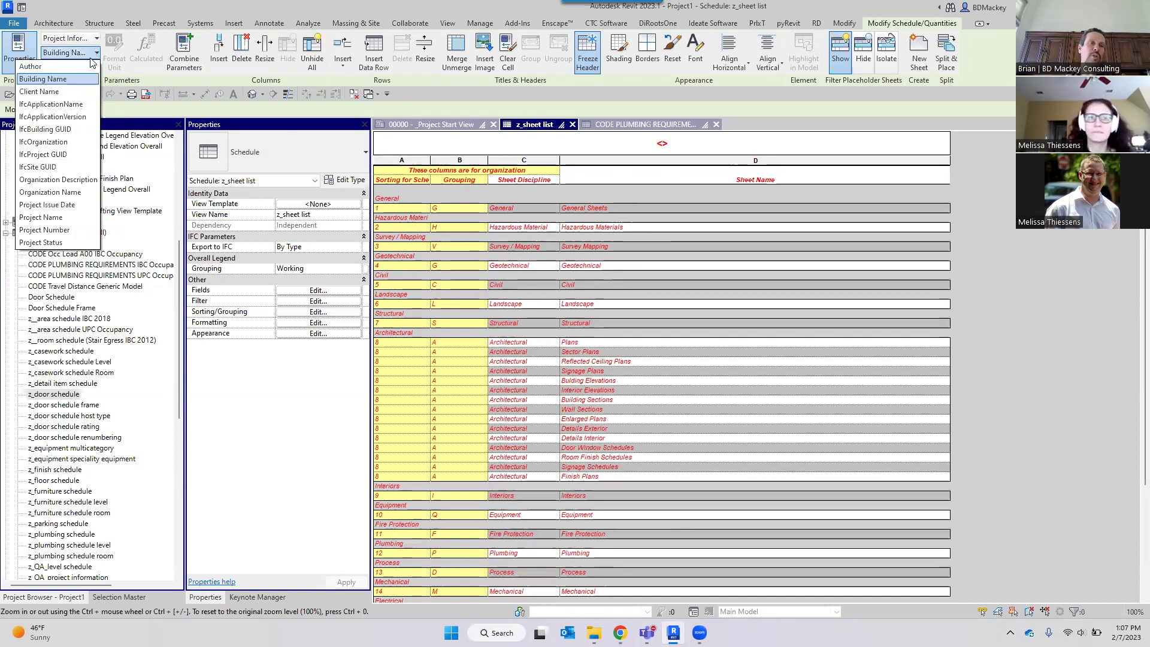
left_click(53, 218)
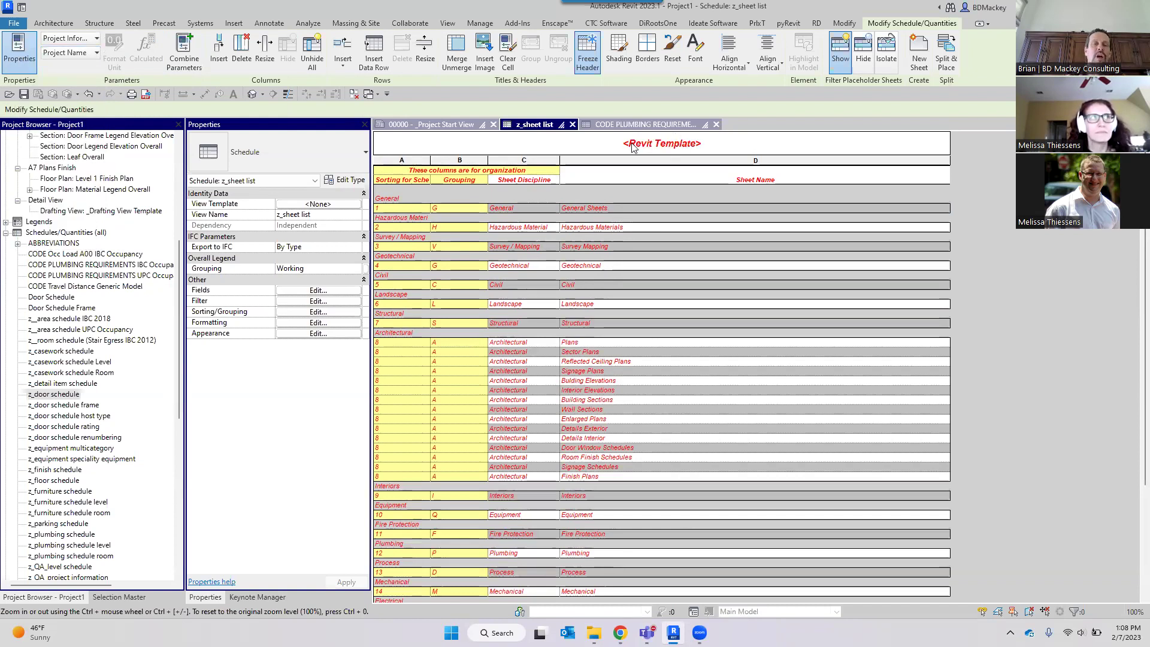
left_click(84, 39)
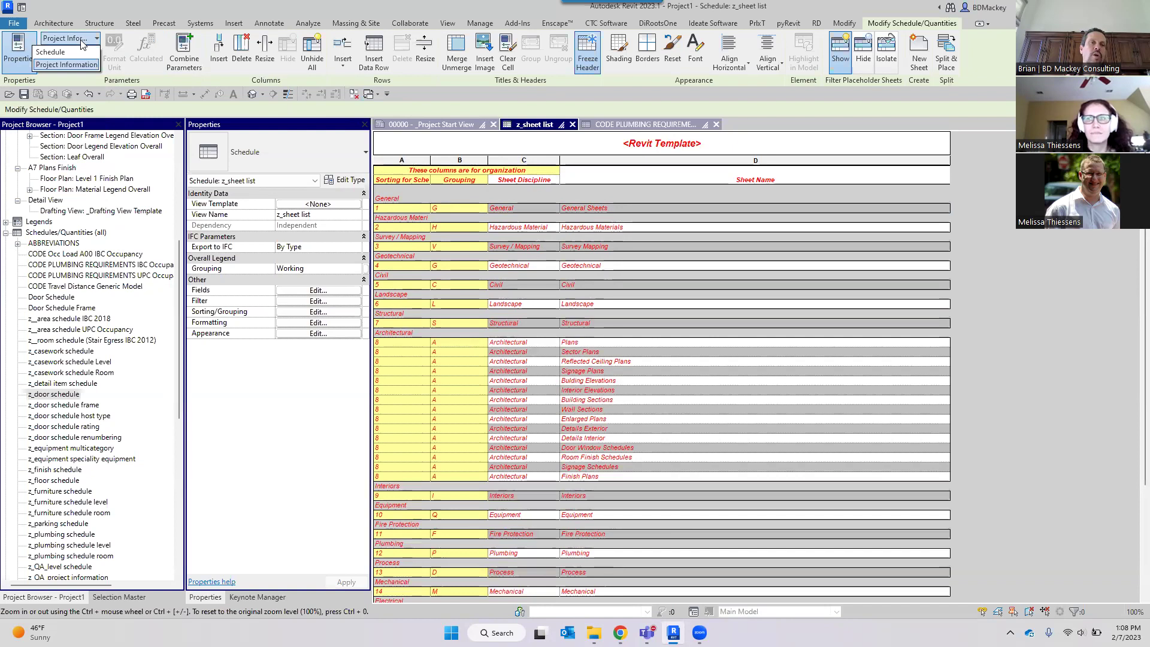
left_click(50, 52)
left_click(78, 53)
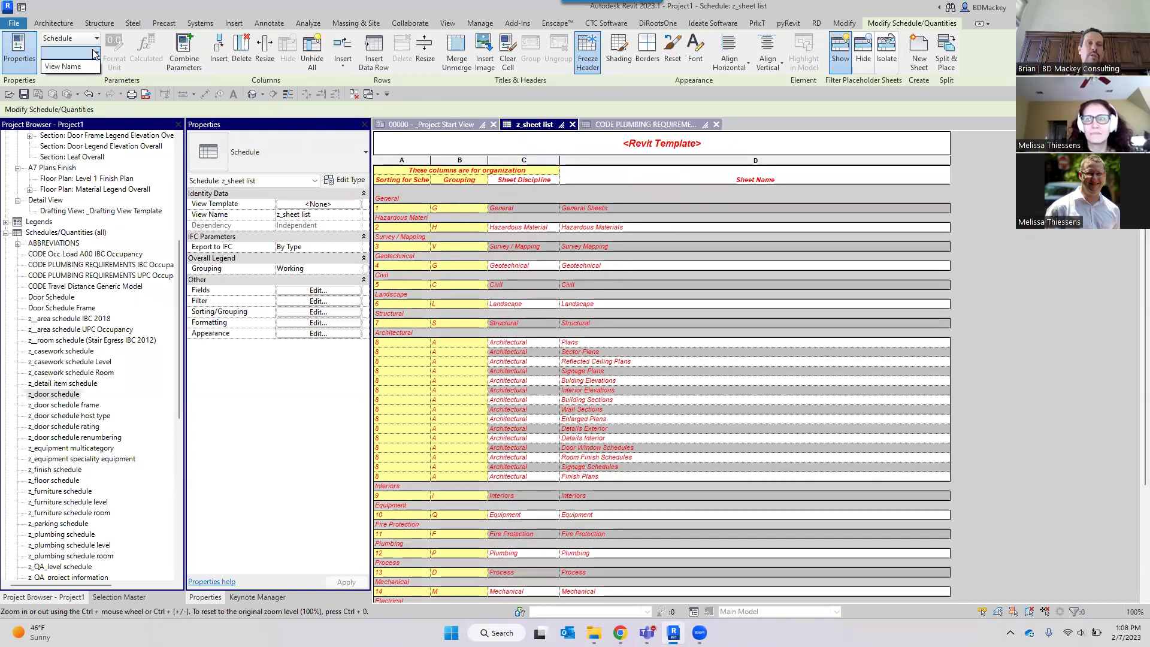
left_click(63, 66)
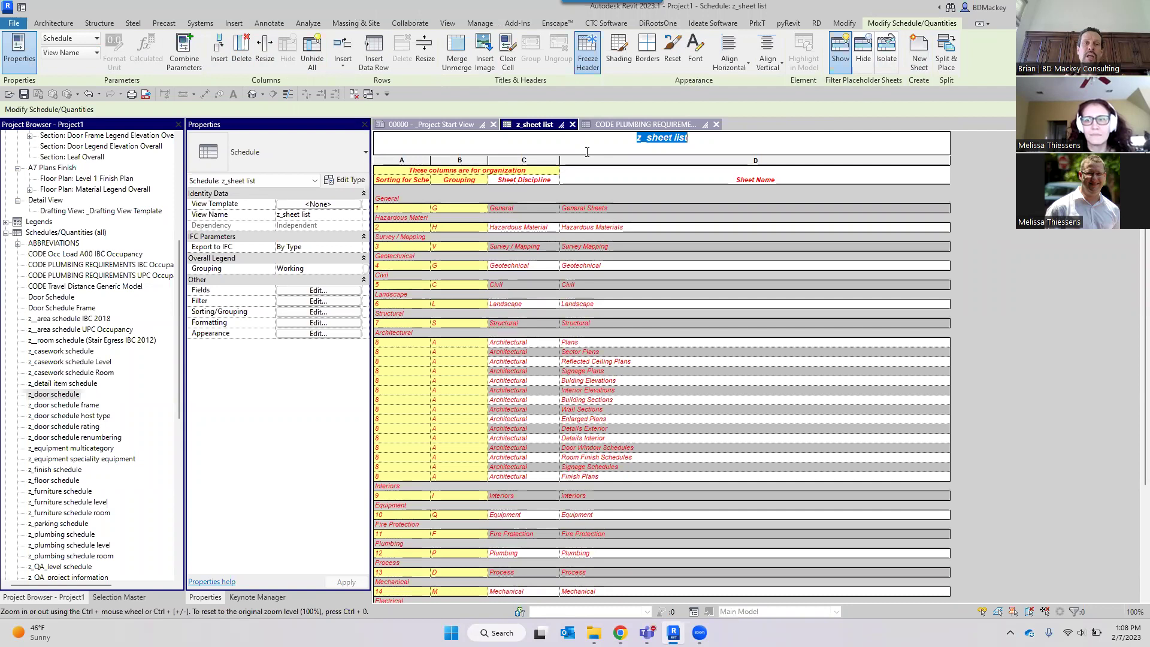
Insert three empty rows below the z_sheet list title and select the new header cells.
left_click(339, 63)
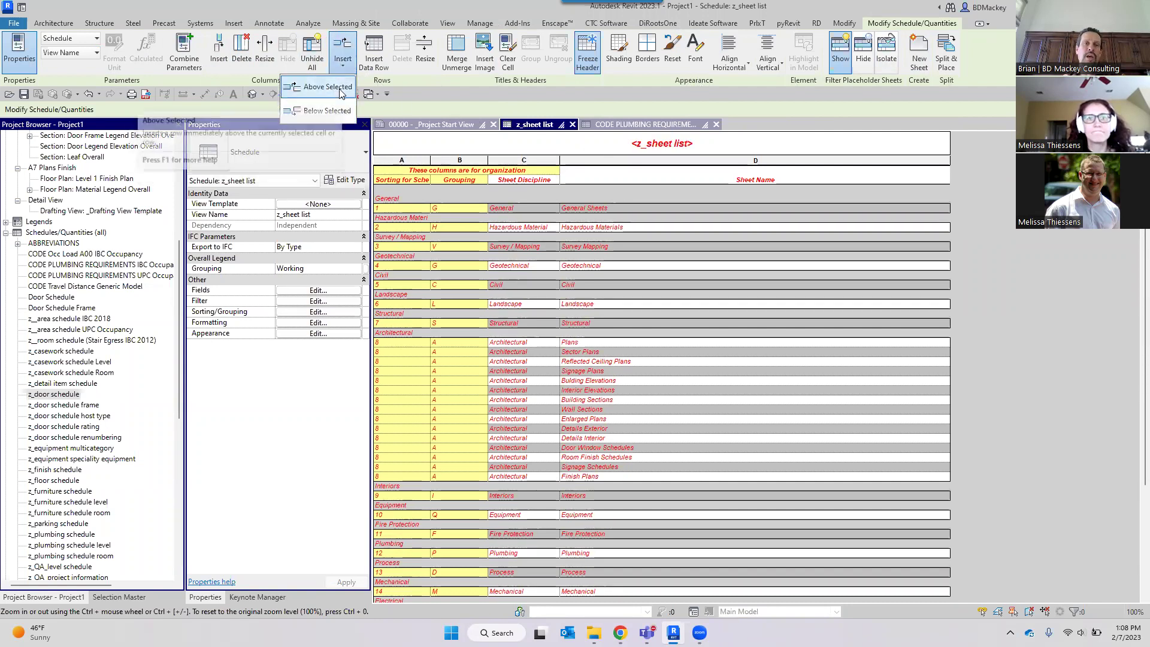
left_click(331, 110)
left_click(345, 74)
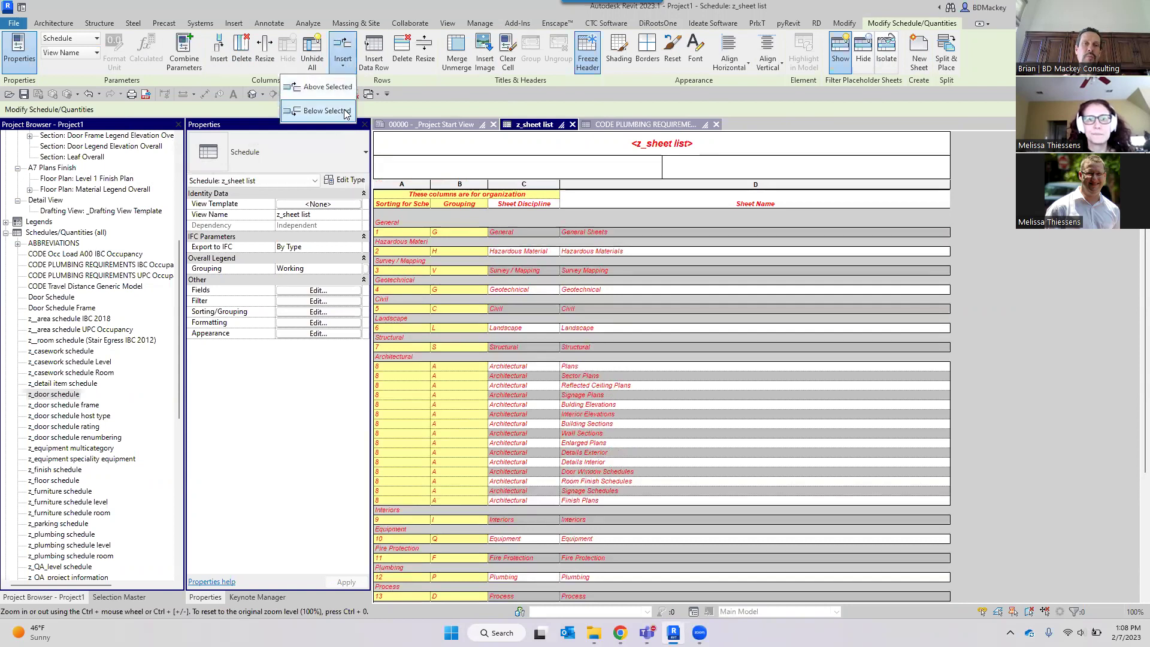
left_click(346, 112)
left_click(344, 72)
left_click(327, 111)
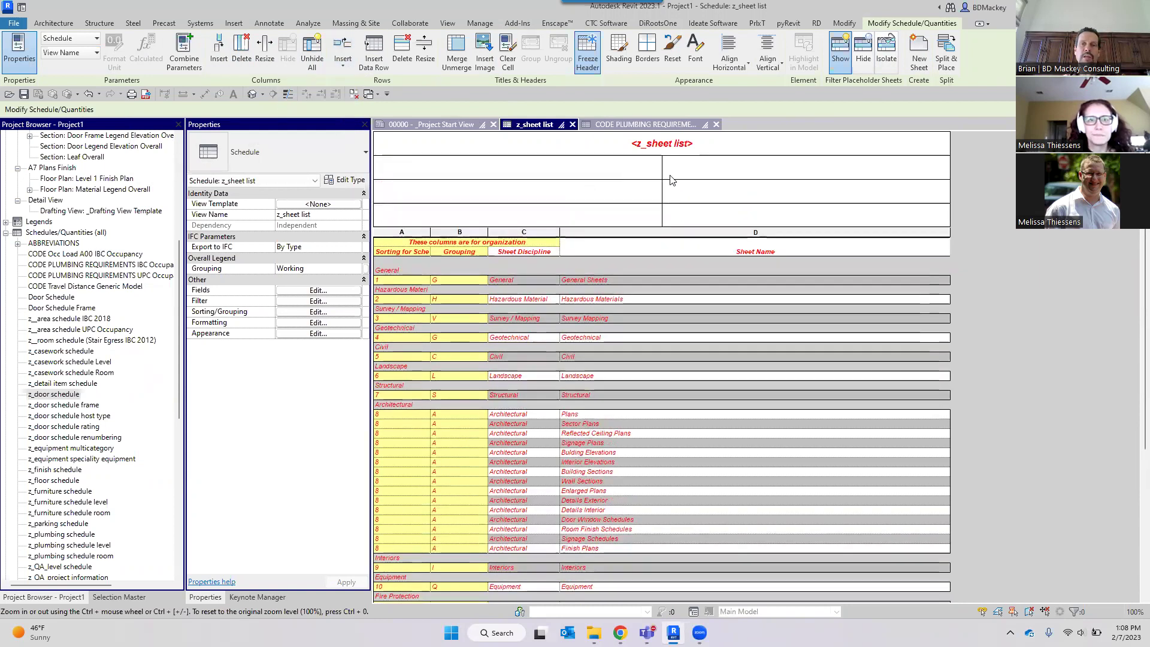
left_click_drag(526, 173, 408, 217)
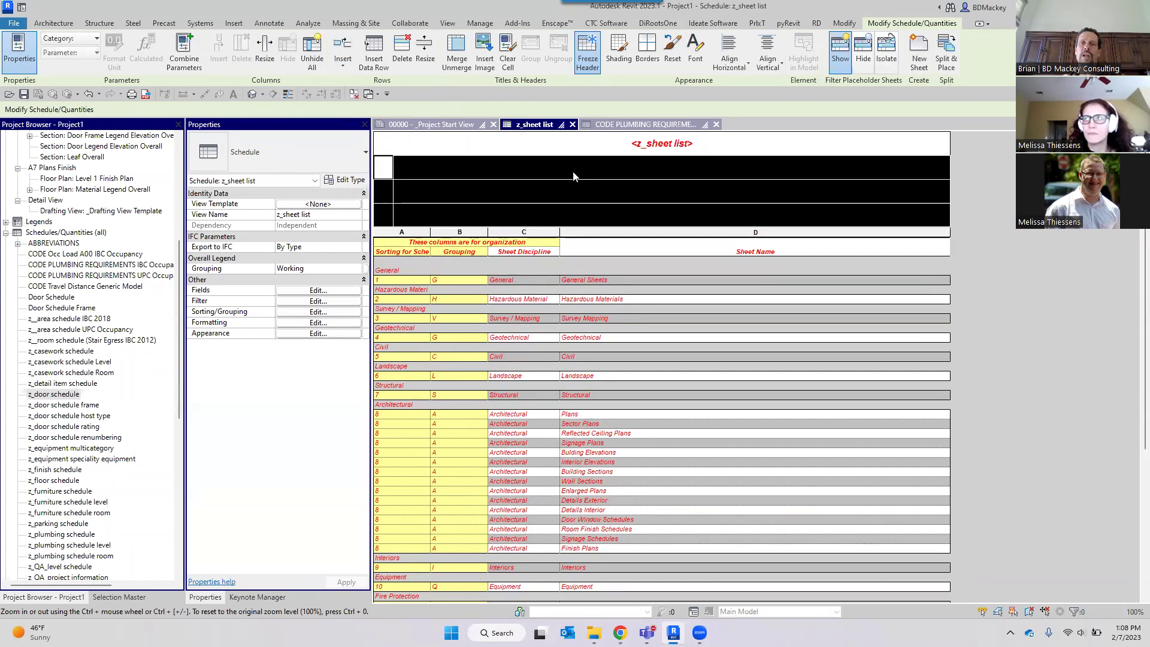
Reduce the header rows' font size from 1/8" to 3/32".
left_click(695, 55)
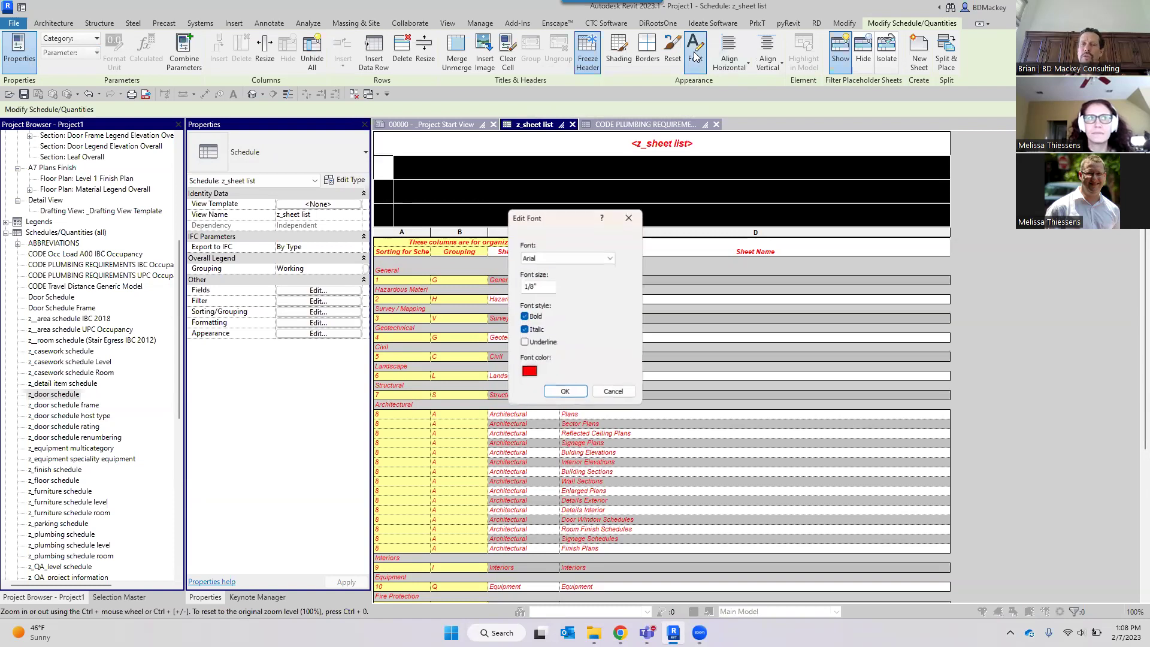
left_click_drag(543, 285, 522, 288)
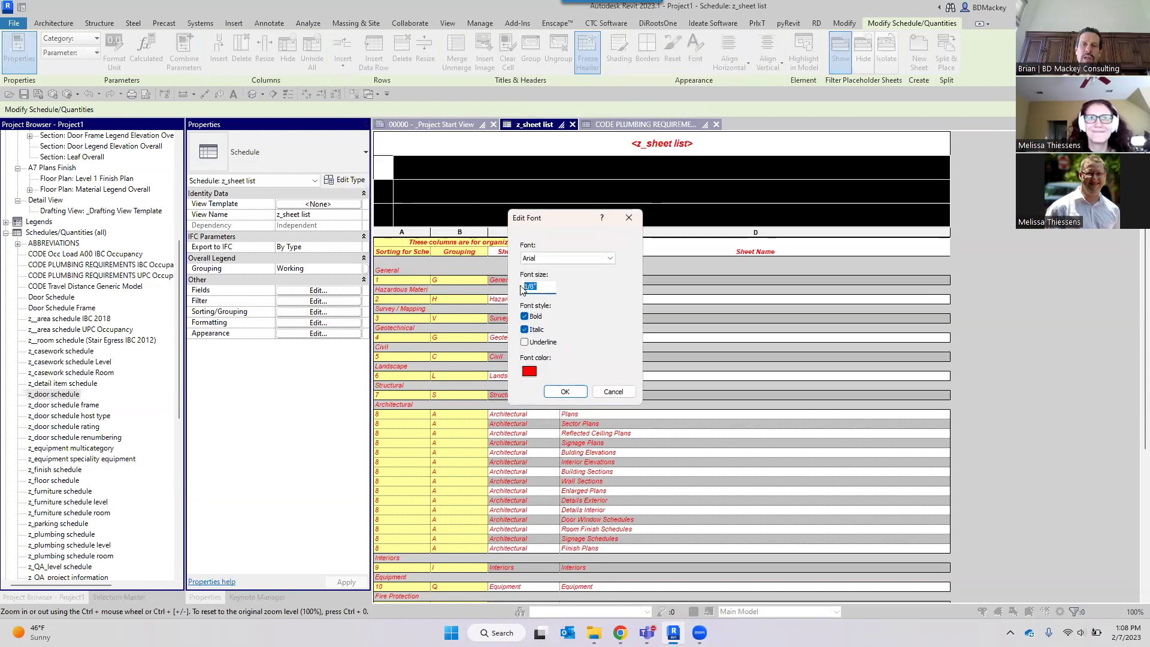
type("3")
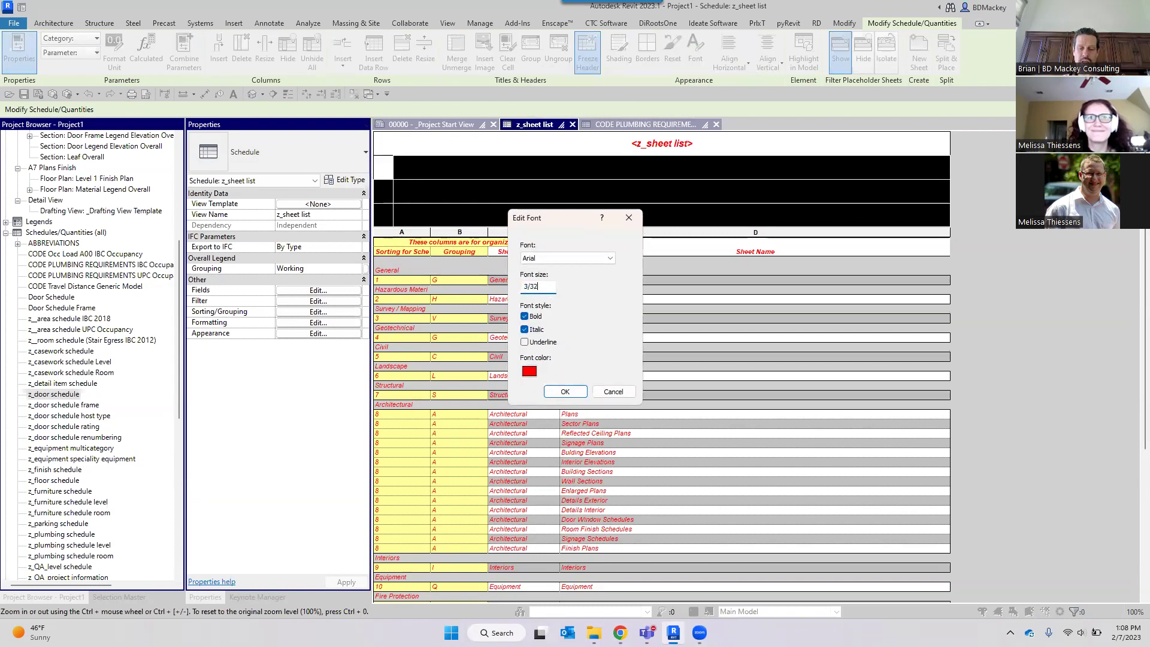
key("Return")
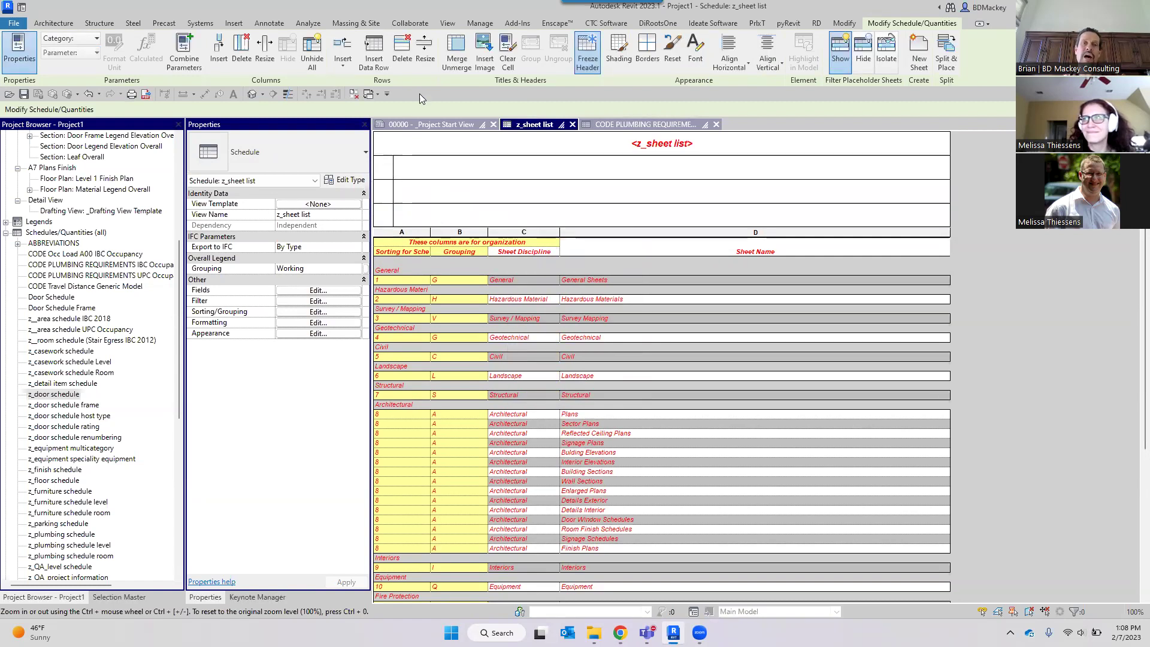
Resize the z_sheet list header rows from 0.4167" to 0.25" height.
left_click(425, 66)
double_click(571, 305)
type(".")
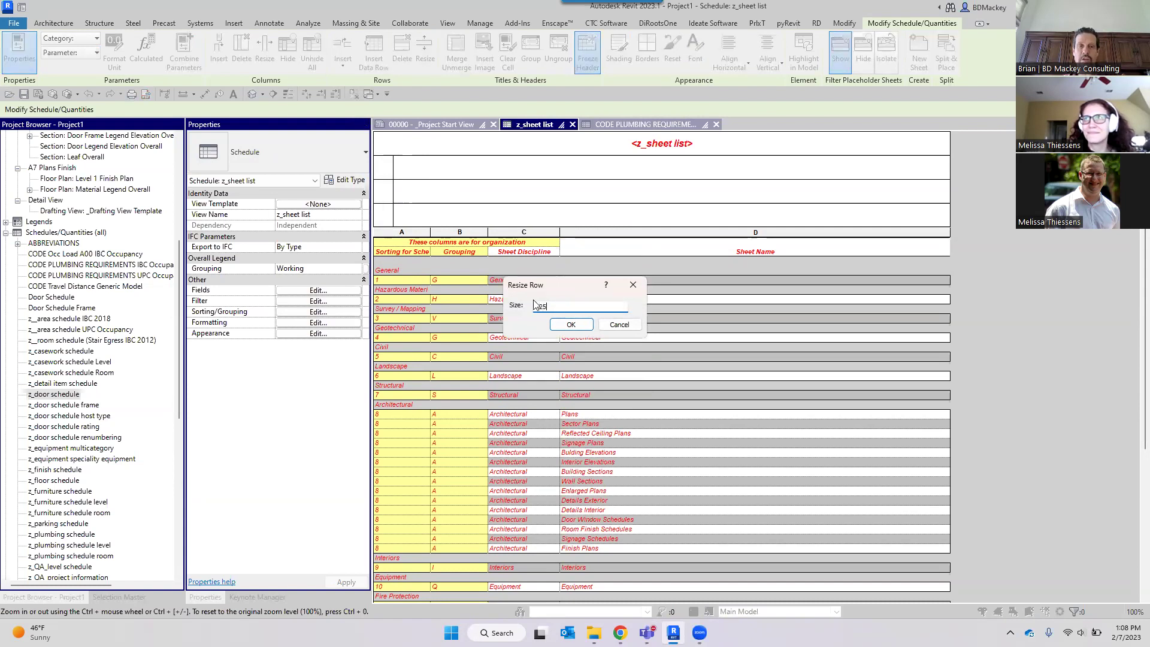
type("25")
key("Return")
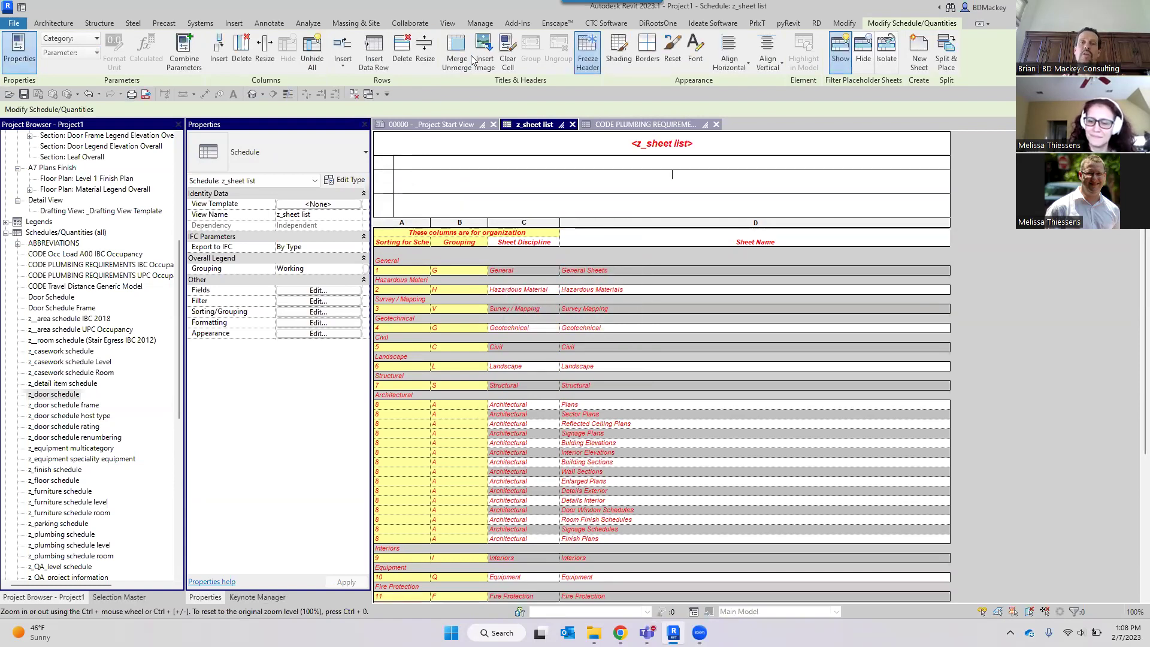
left_click(425, 63)
left_click_drag(574, 306, 504, 305)
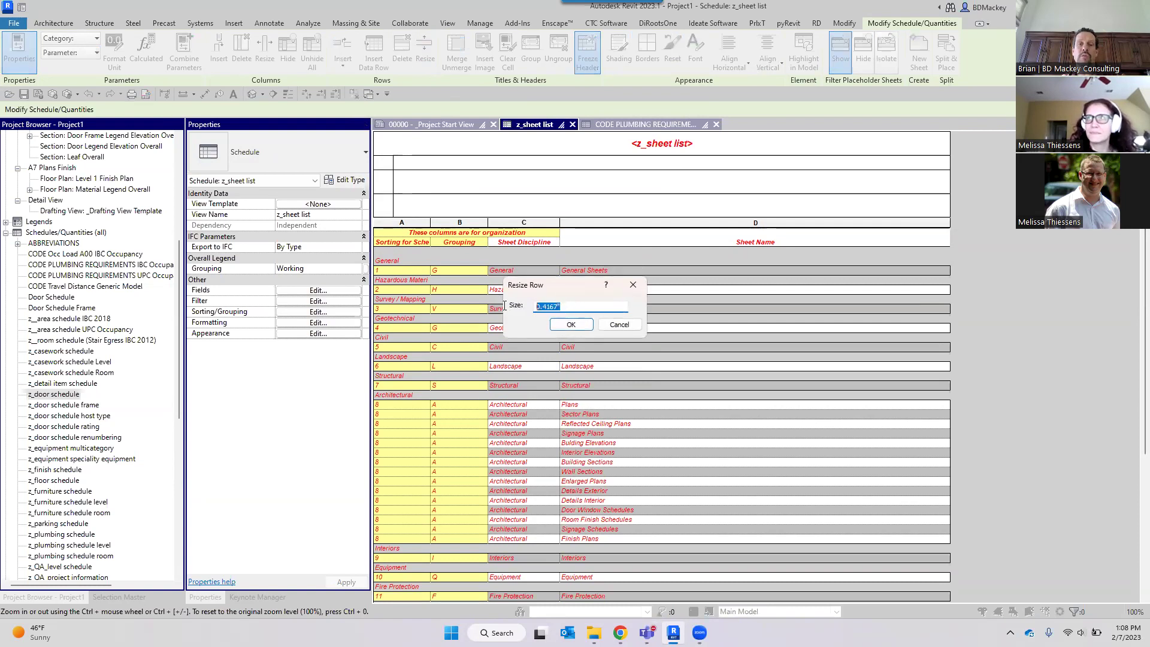
type(".25")
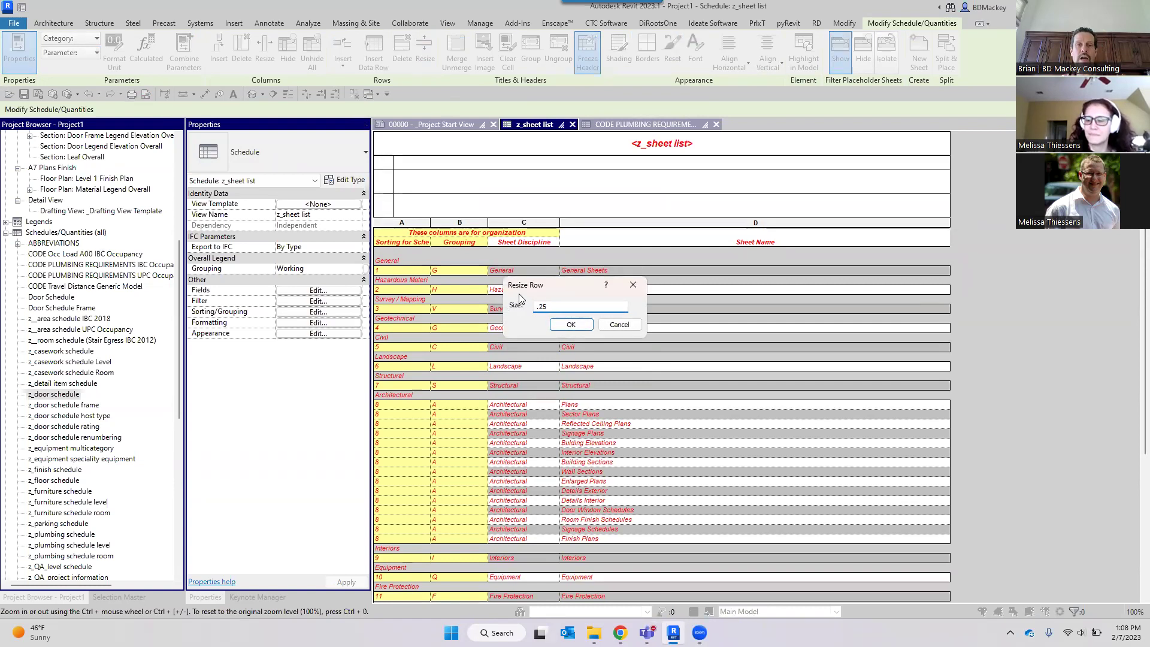
left_click(570, 323)
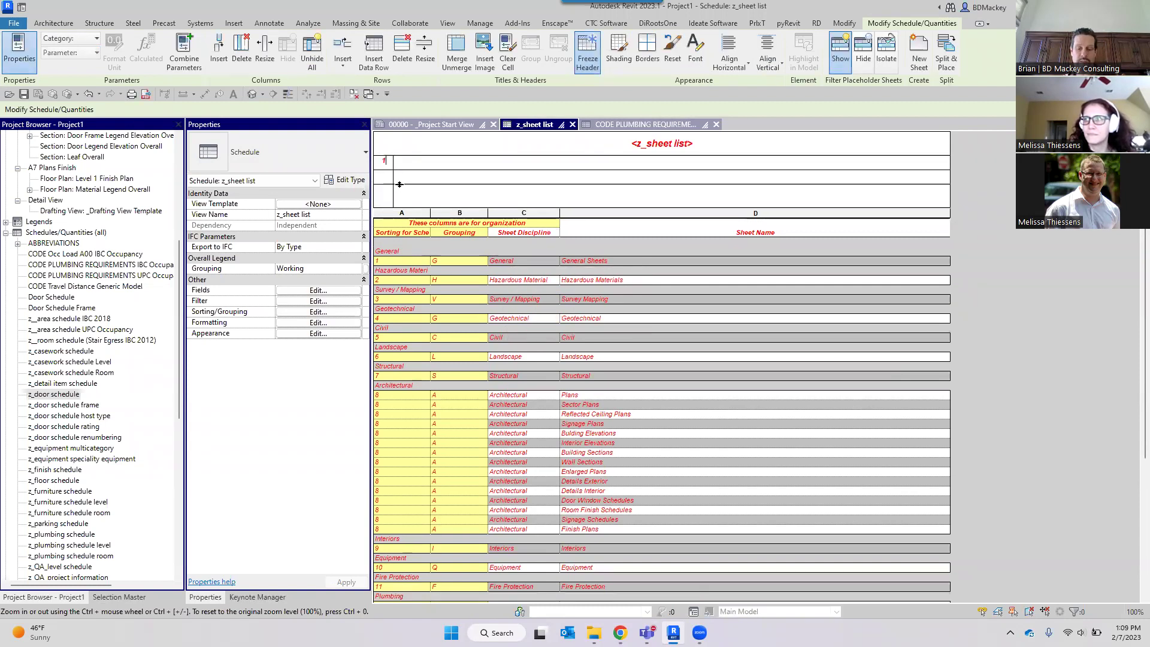
Type 'Note' beside 1. and left-align the header rows below it.
left_click(421, 160)
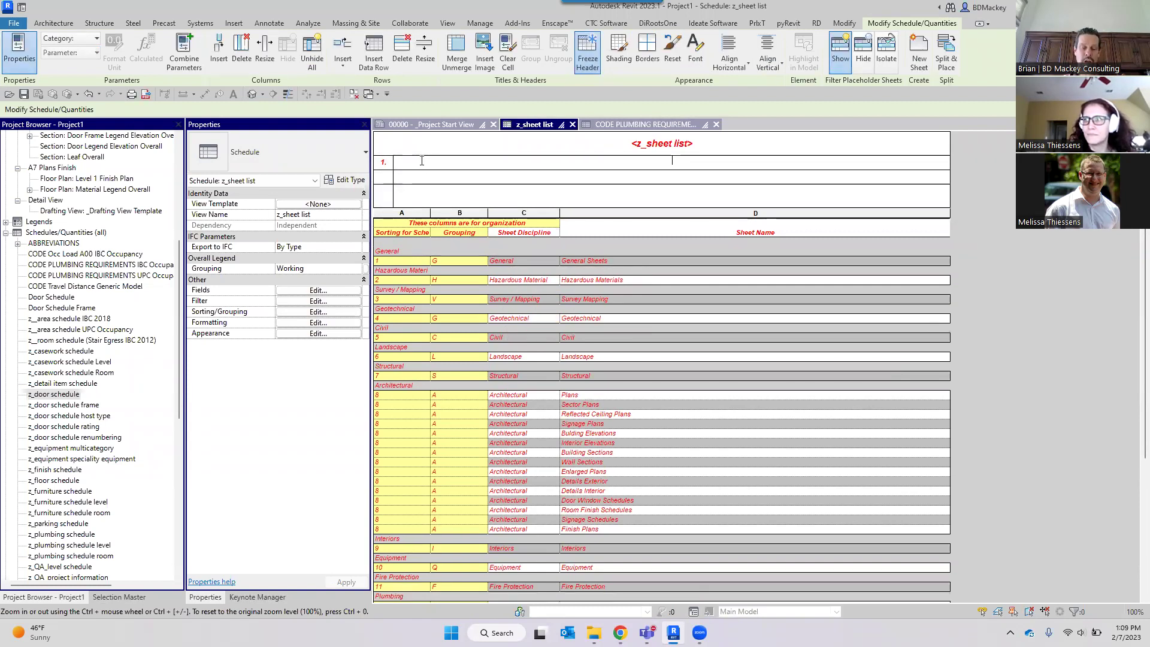
type("Note")
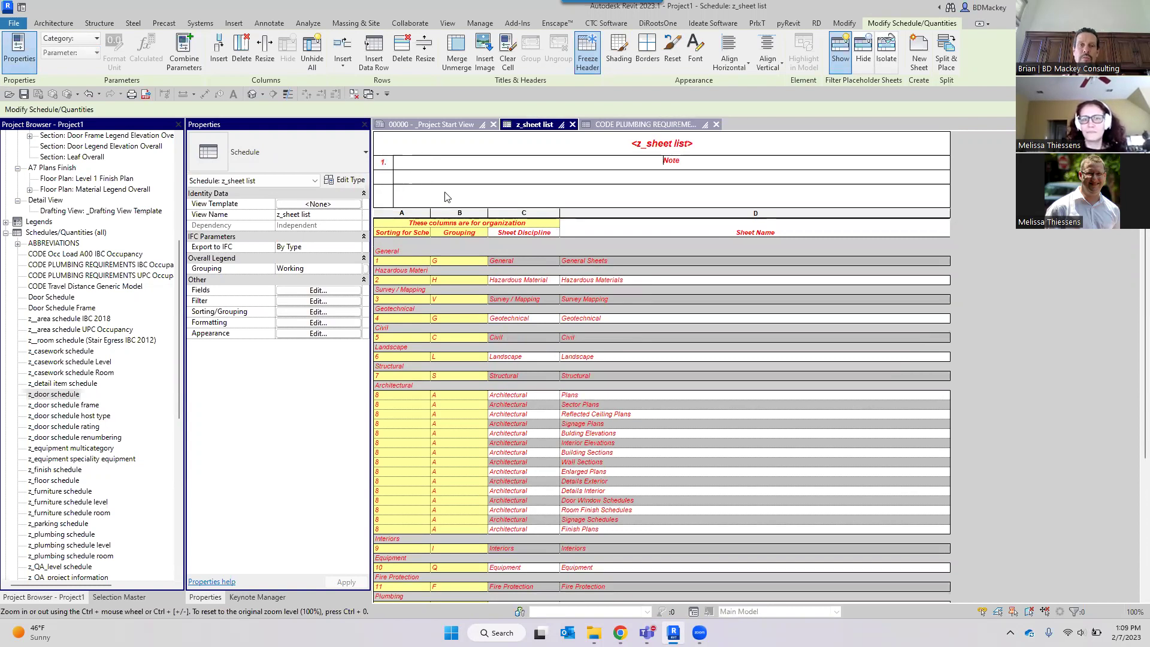
left_click_drag(461, 174, 459, 198)
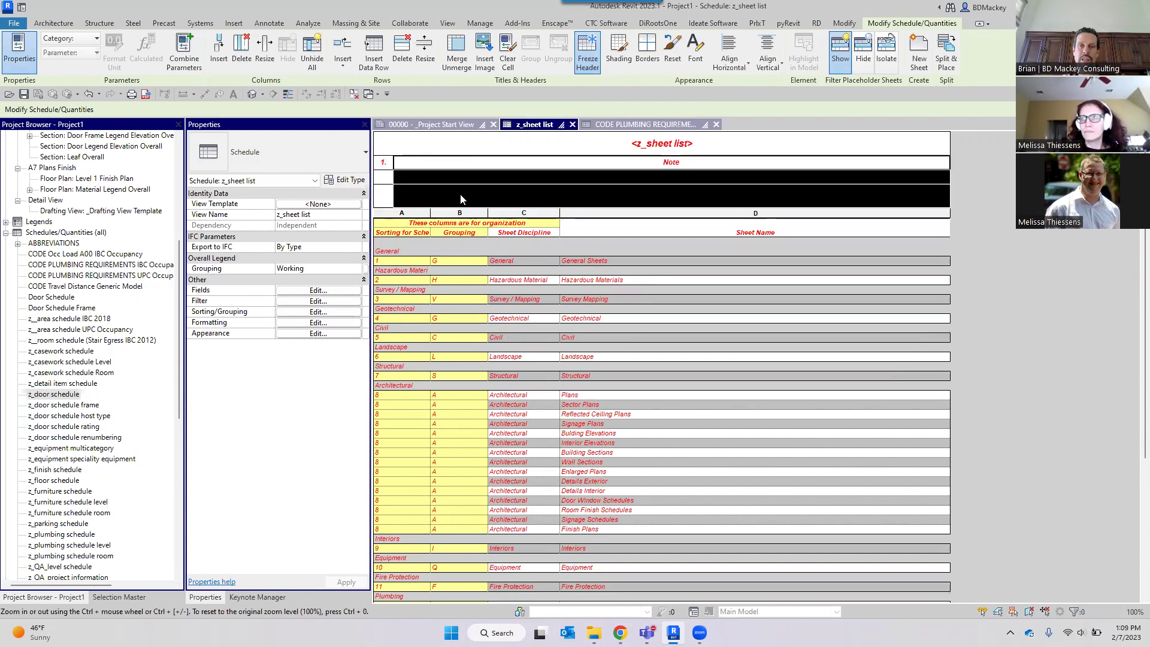
left_click(728, 60)
left_click(729, 90)
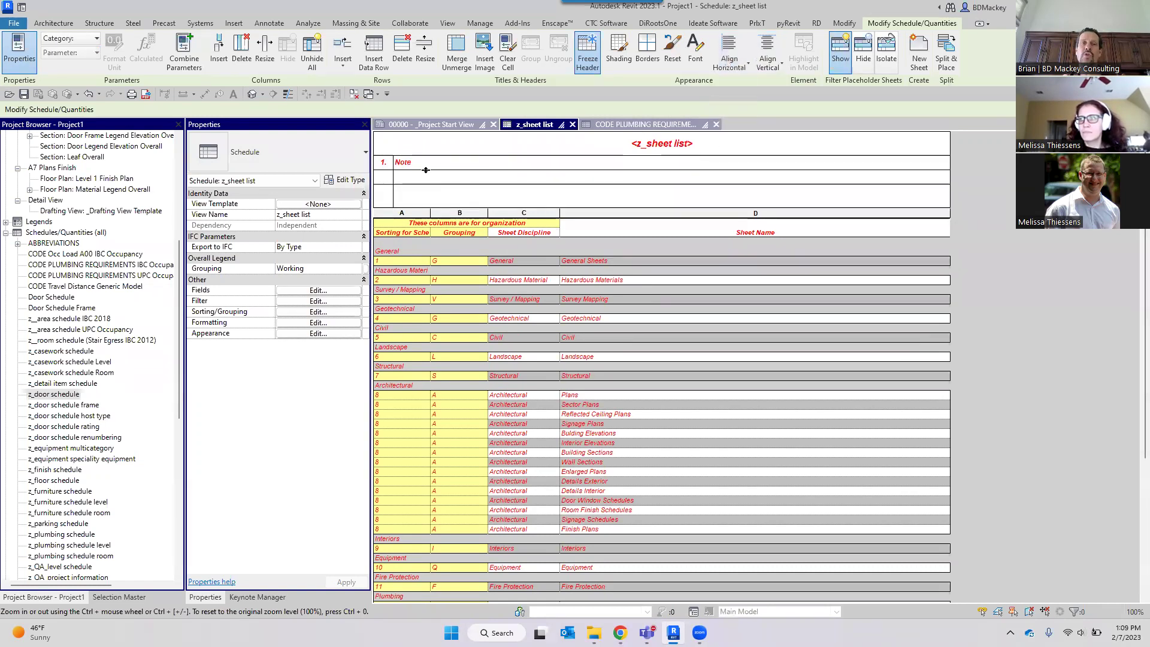
Fill the second header row with '2.' and 'note'.
left_click_drag(391, 175, 388, 175)
left_click(384, 178)
type("2.")
key("Tab")
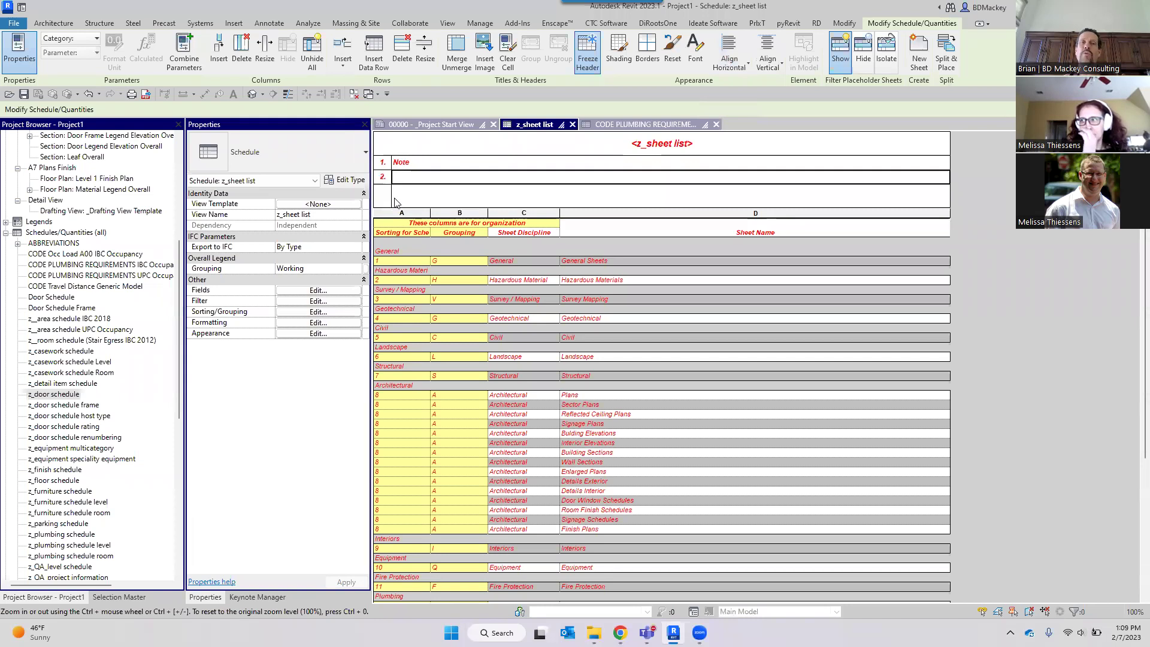
type("note")
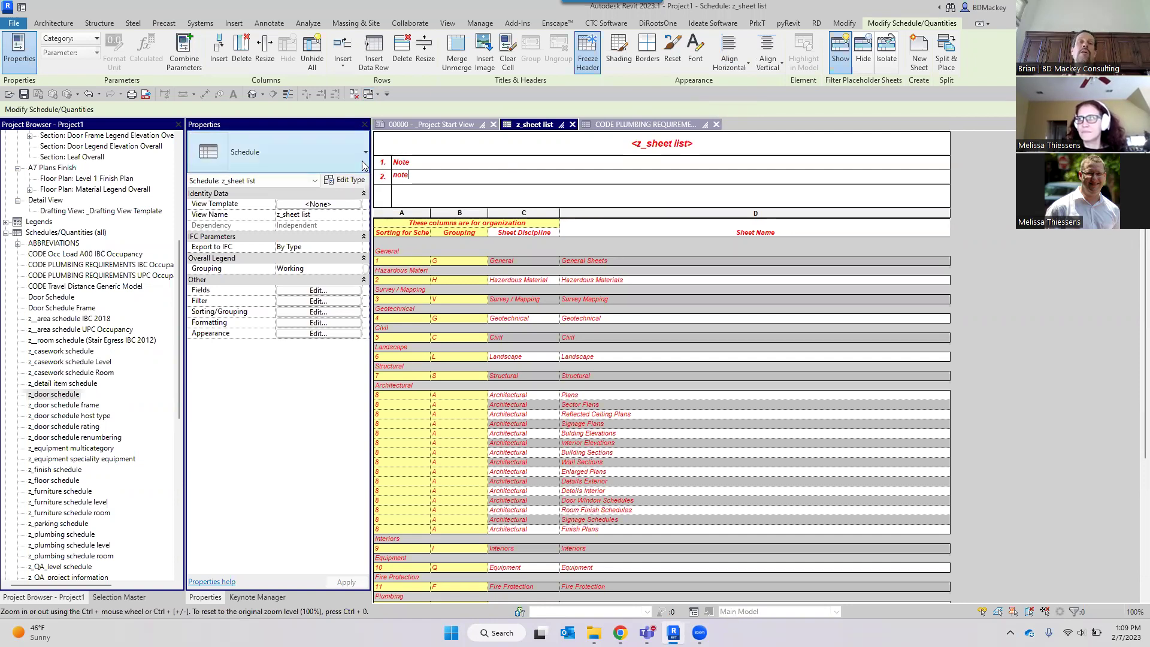
Filter the z_sheet list so Grouping equals a dummy value, leaving no sheet rows.
left_click(312, 303)
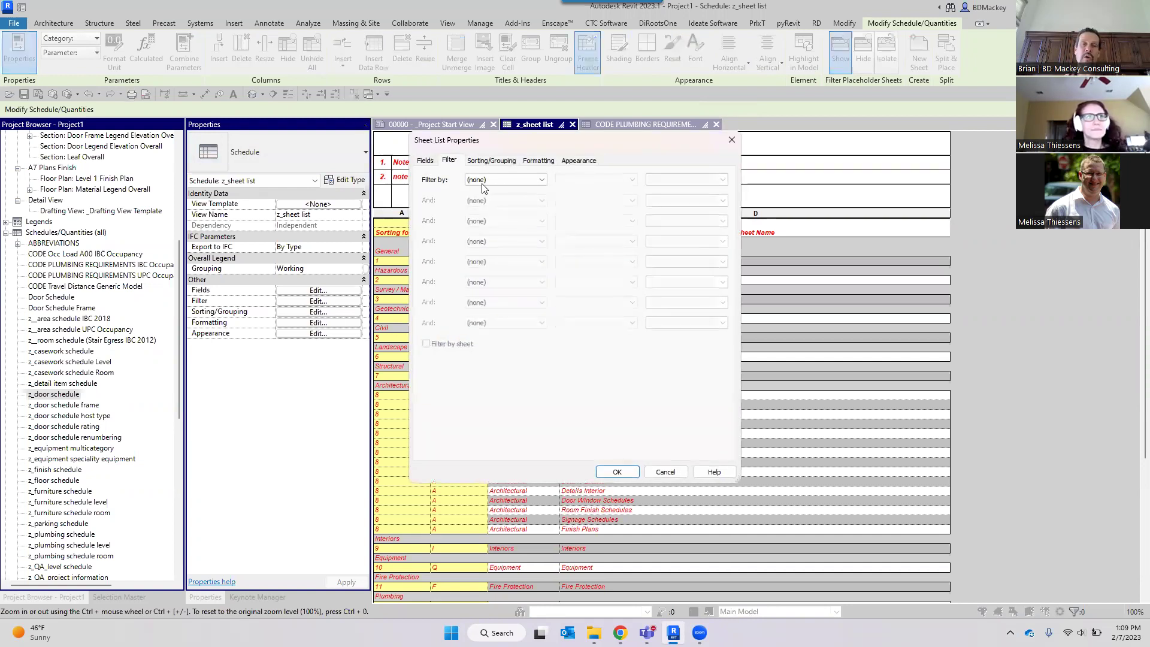
left_click(485, 180)
left_click(498, 206)
left_click(600, 181)
left_click(602, 189)
left_click(679, 179)
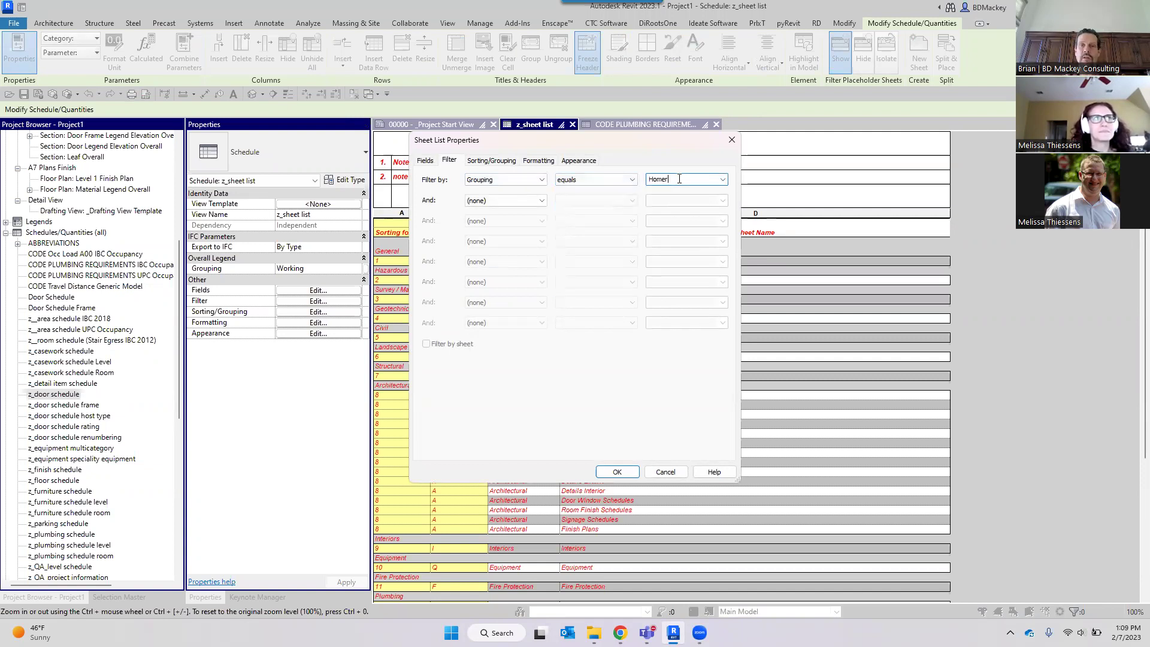
type("Homer Simpso")
key("Return")
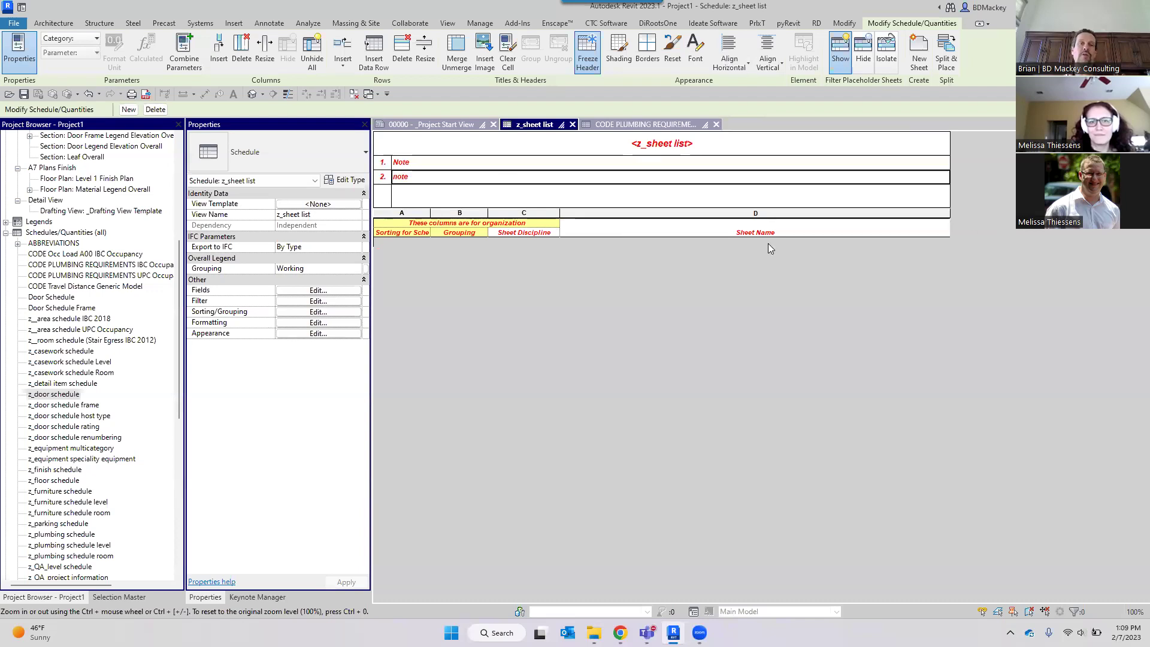
Hide the column headers in Appearance while keeping the schedule title shown.
left_click(316, 334)
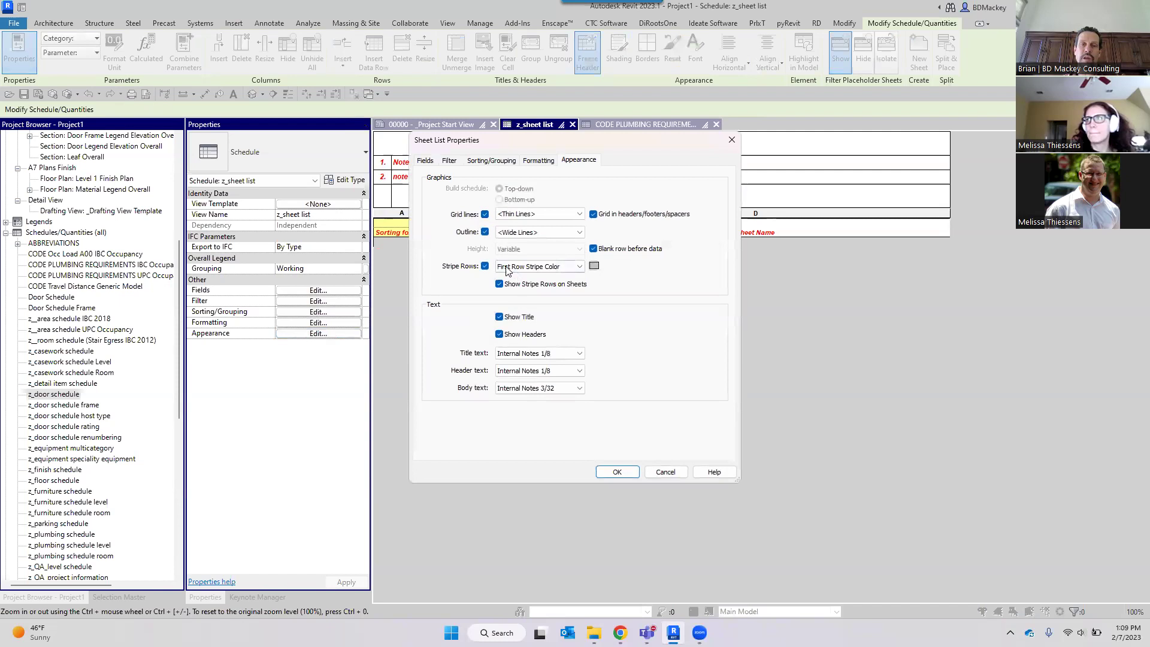
left_click(500, 317)
left_click(500, 334)
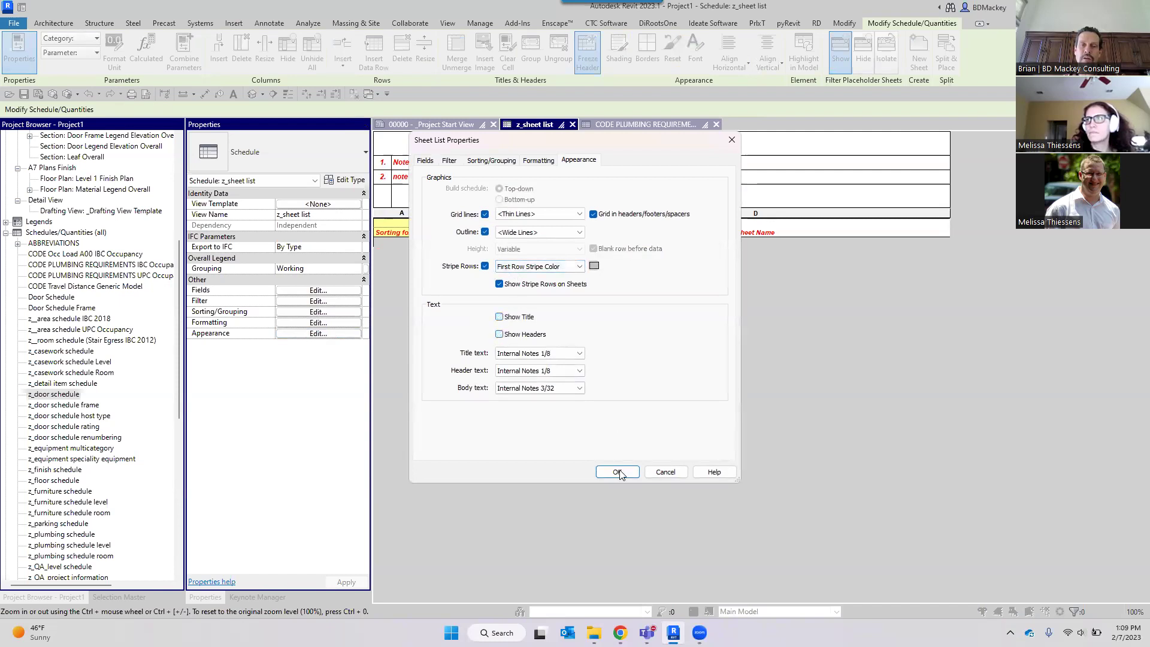
left_click(617, 472)
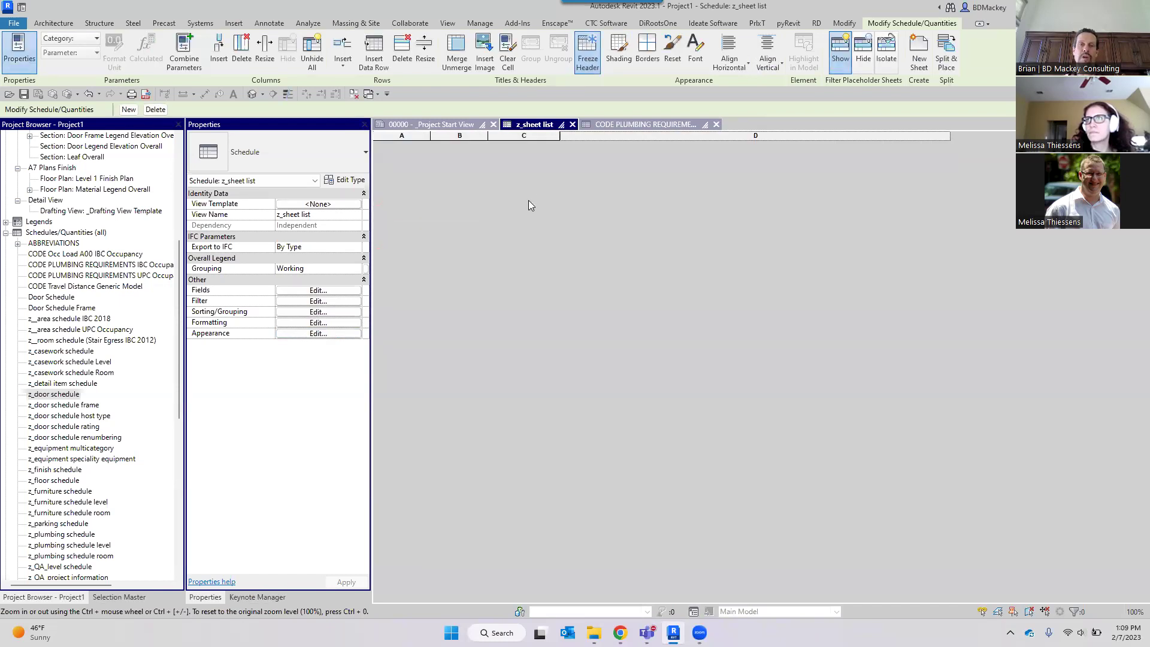
left_click(307, 334)
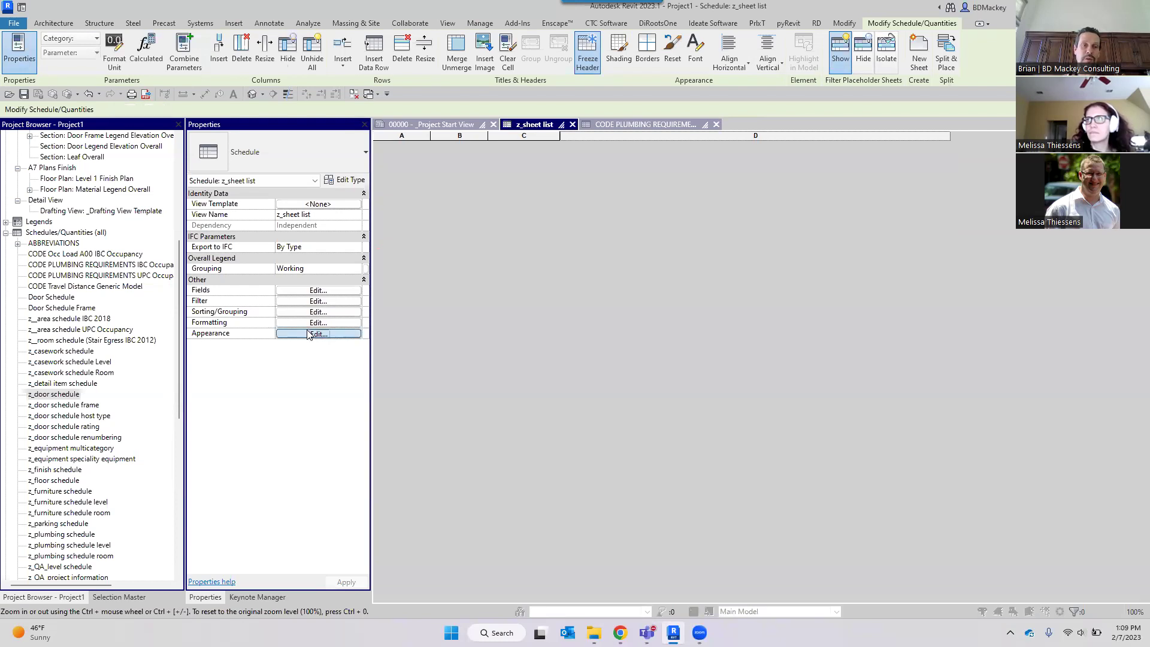
left_click(498, 317)
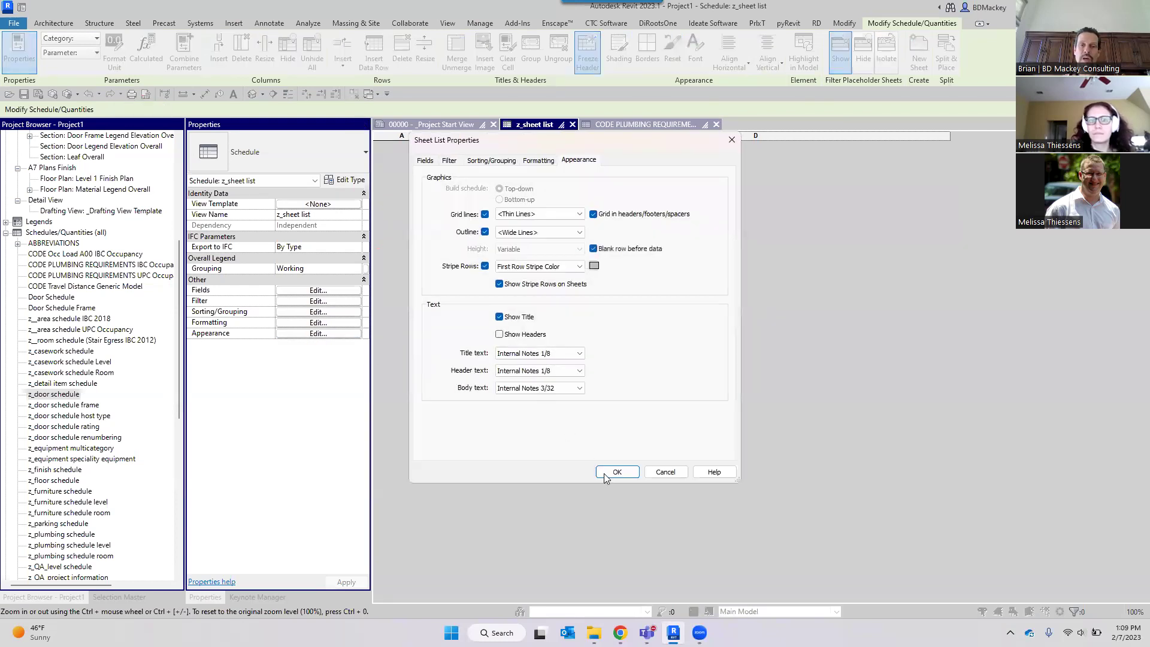
left_click(616, 472)
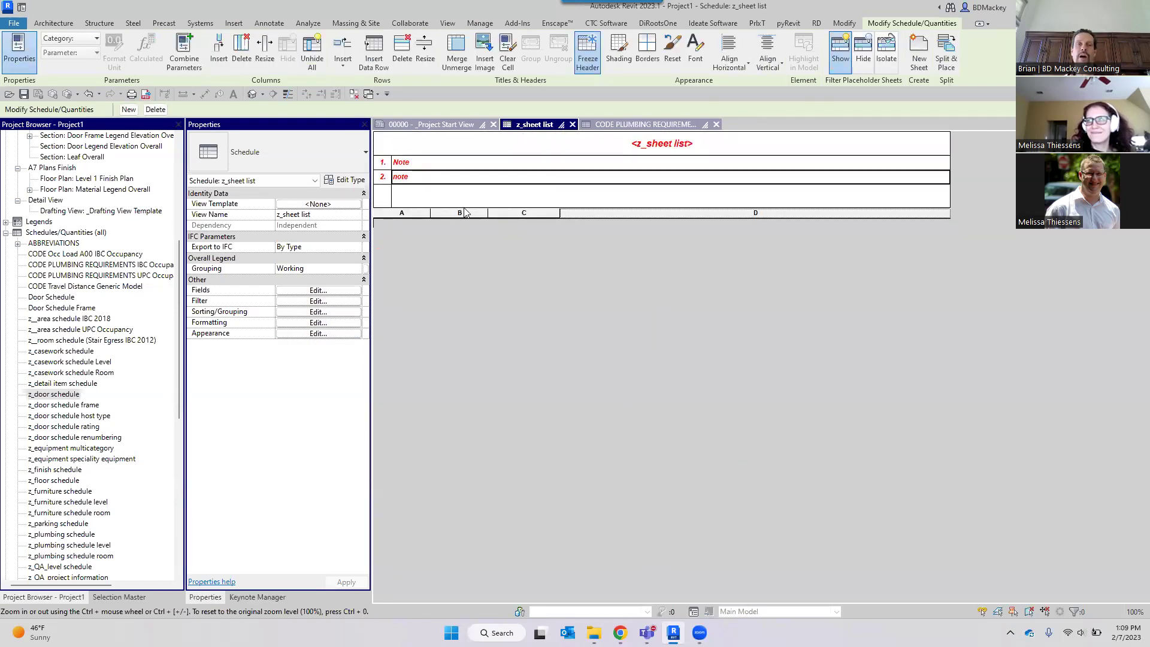
left_click_drag(391, 192, 390, 193)
left_click(383, 199)
Number the third header row '3.' and fill its note cell with multi-line placeholder text.
type("3.")
key("Tab")
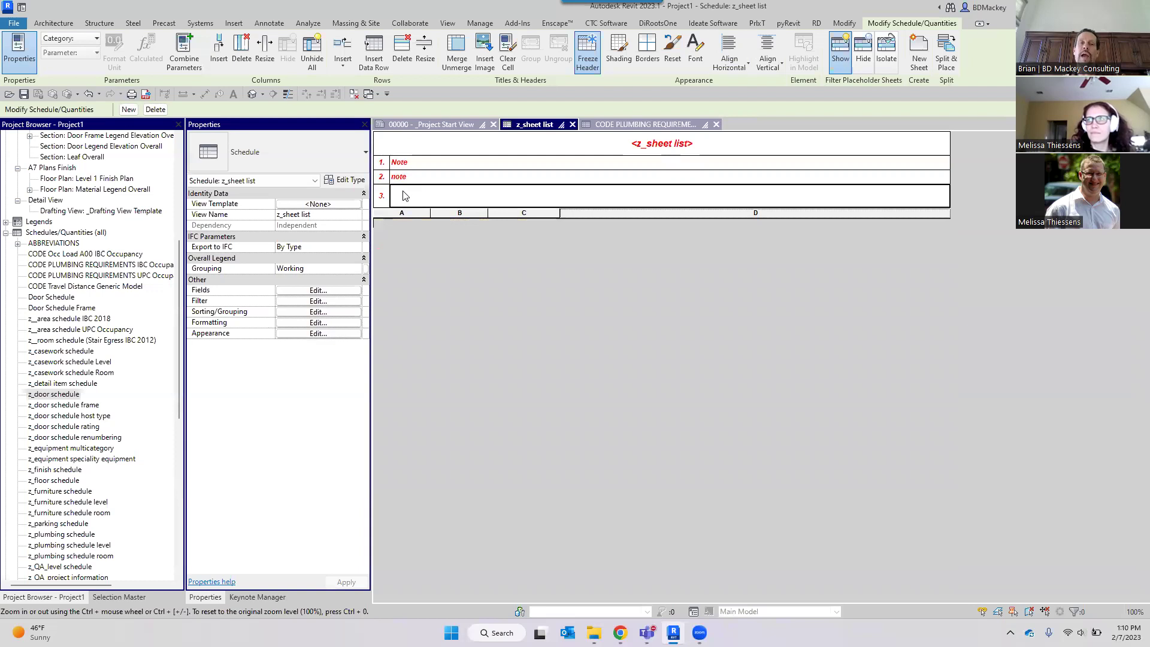
type("SLK:lasjdf")
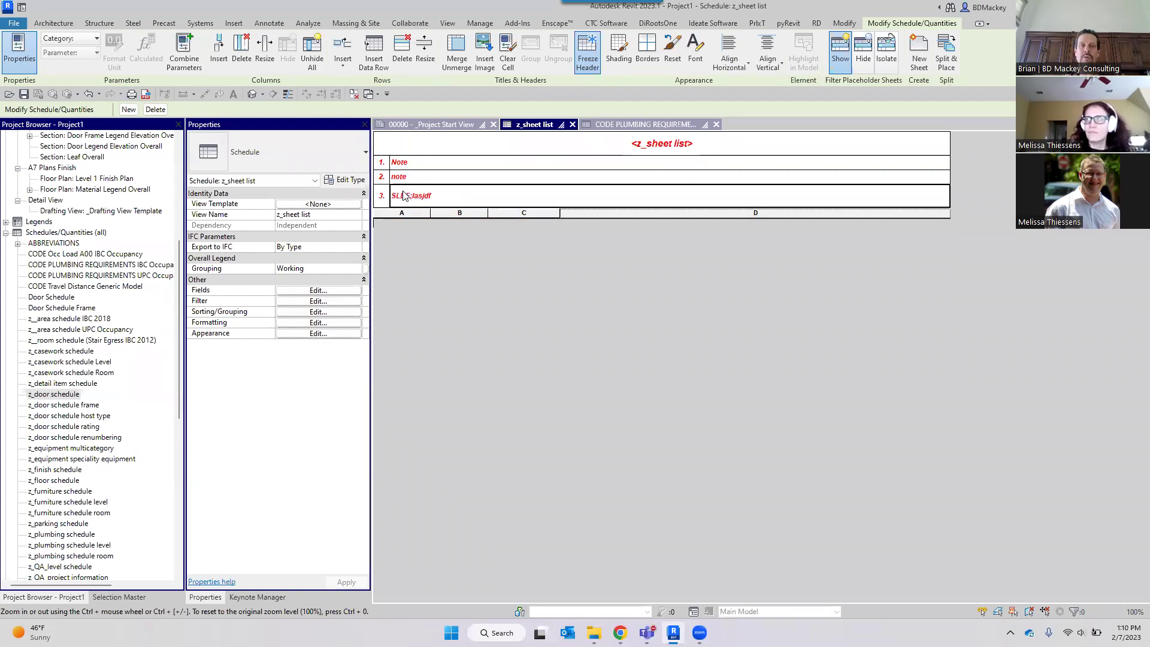
left_click(462, 196)
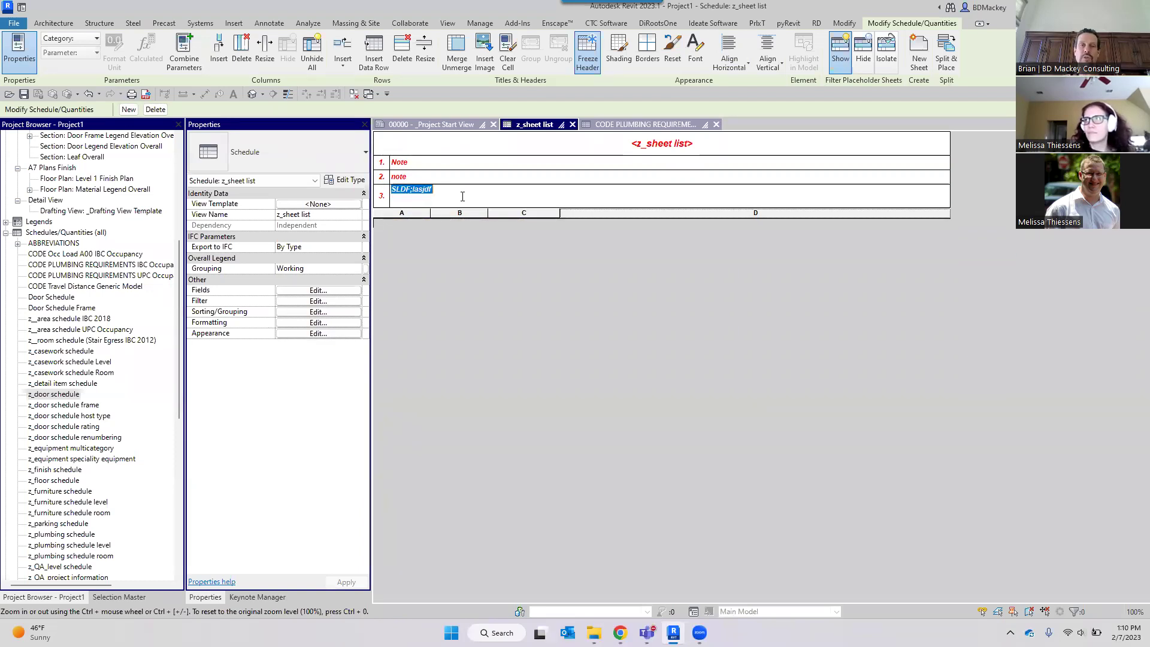
left_click(463, 191)
type("af;asldfjasdfja;sdfj")
key("ctrl+Return")
type("sfj;adfja;")
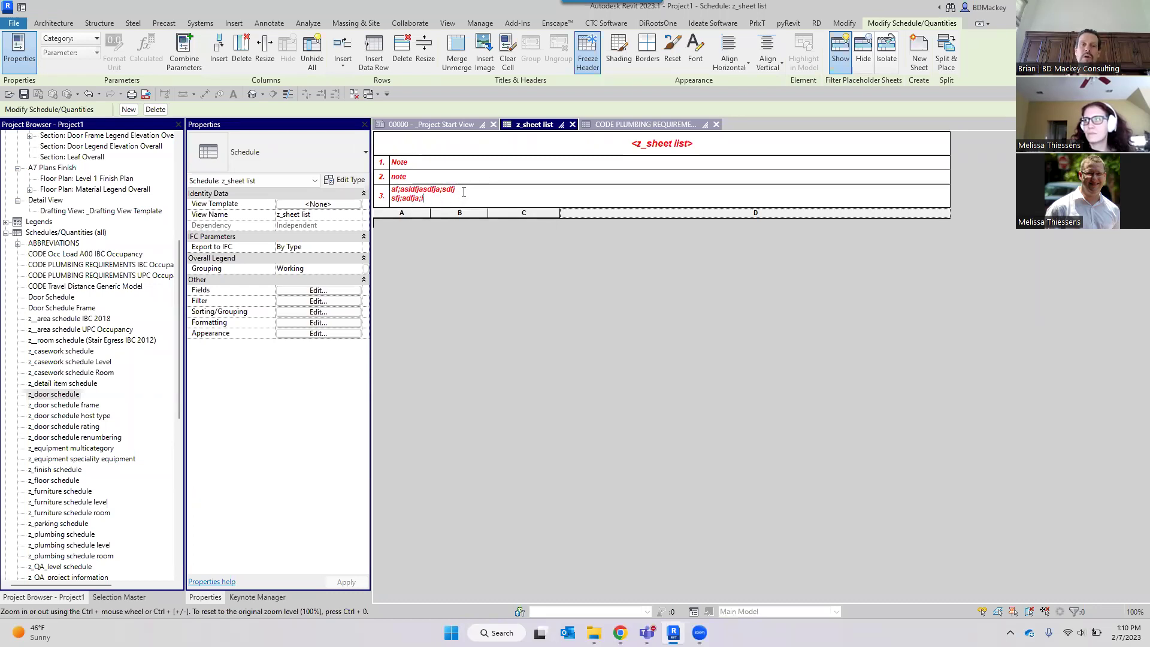
left_click(487, 283)
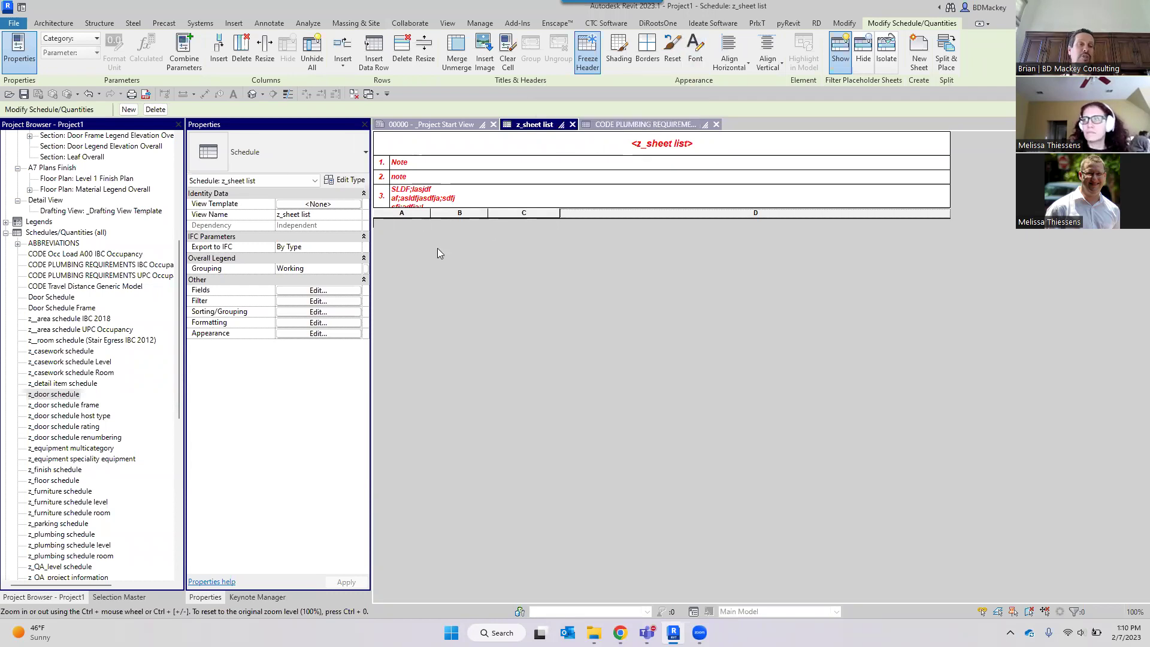
In the CODE PLUMBING REQUIREMENTS IBC Occupancy schedule, make the Occ Load Factor header bold, italic and underlined.
left_click(626, 126)
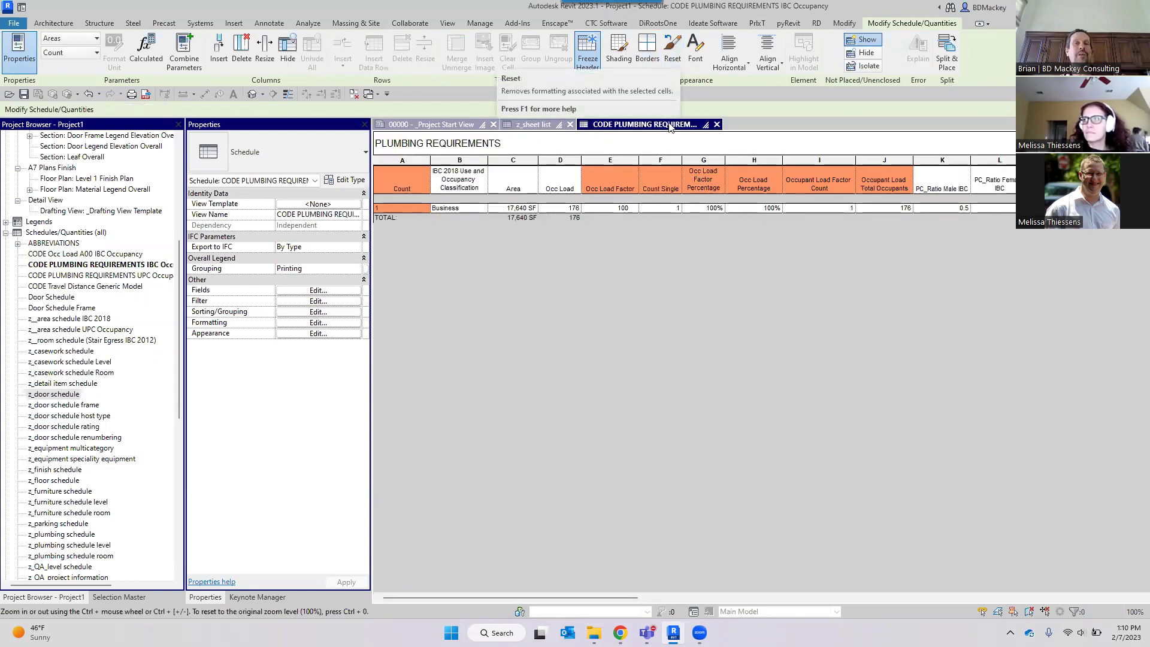
left_click(636, 175)
left_click(625, 160)
left_click(628, 178)
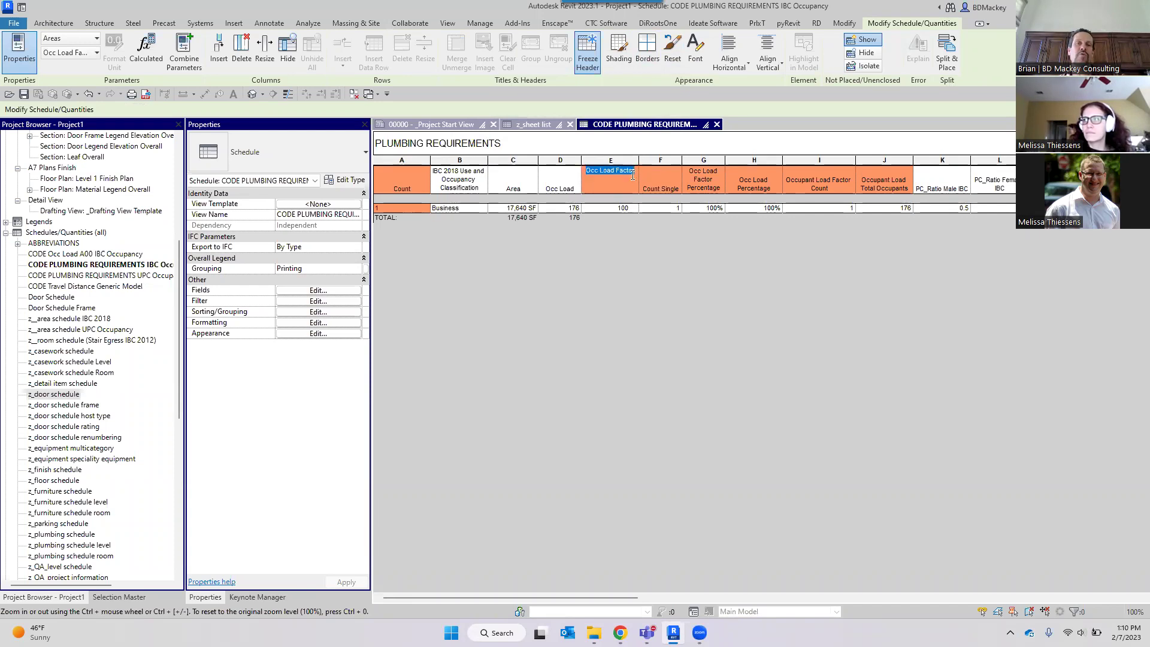
left_click(696, 48)
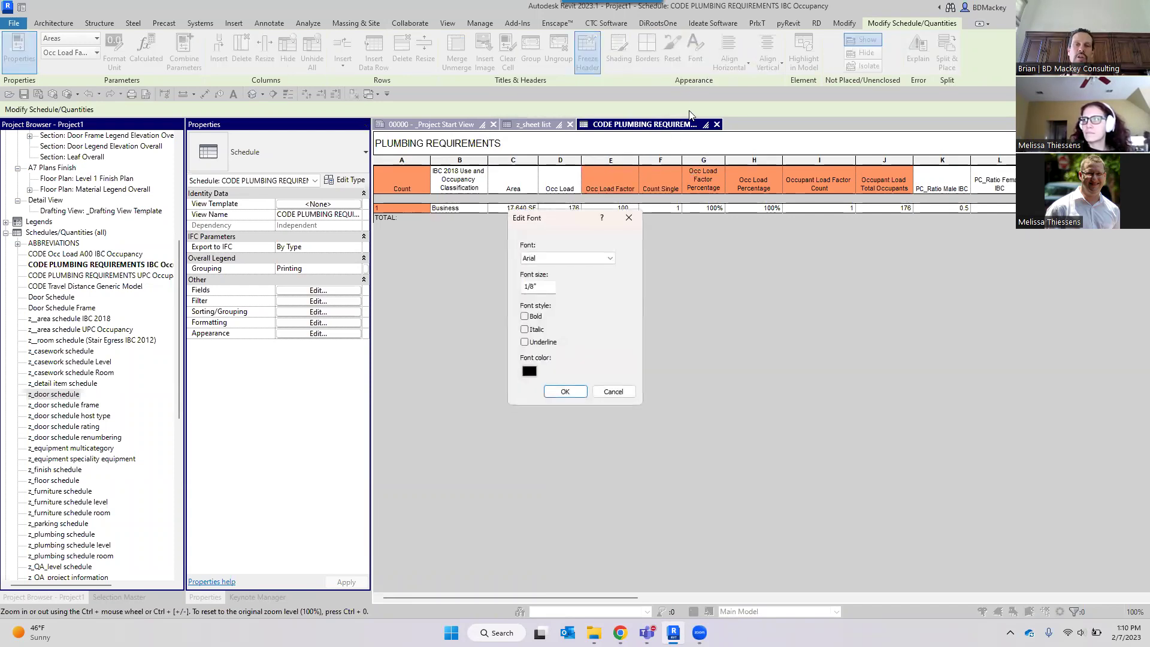
left_click(524, 317)
left_click(525, 330)
left_click(535, 342)
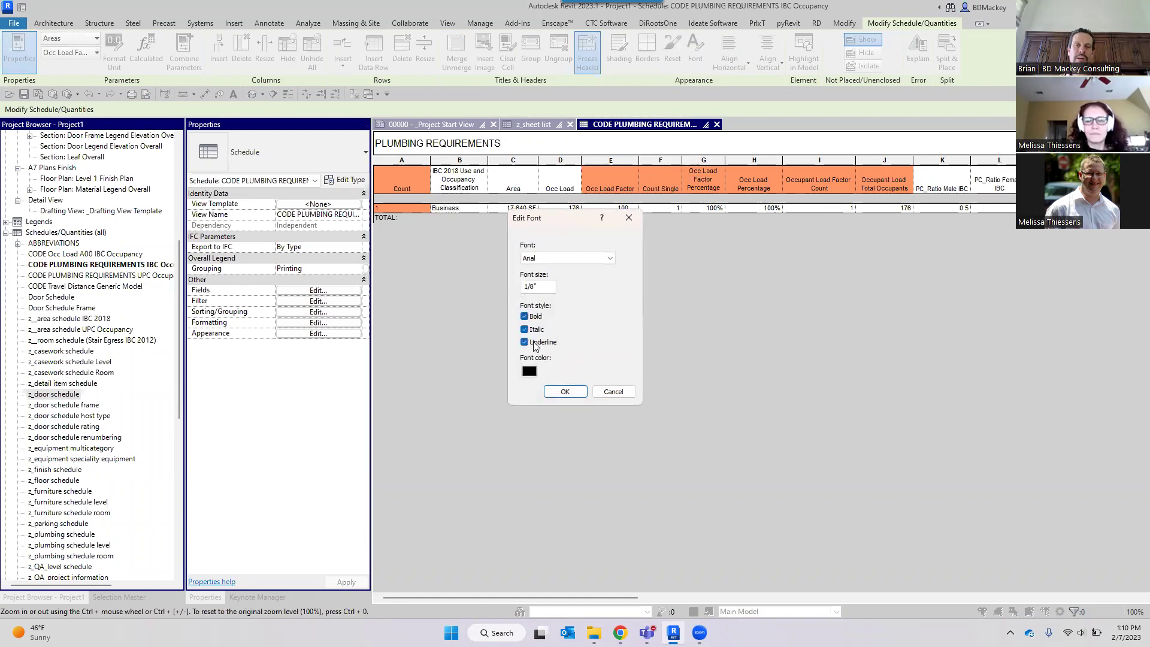
left_click(572, 394)
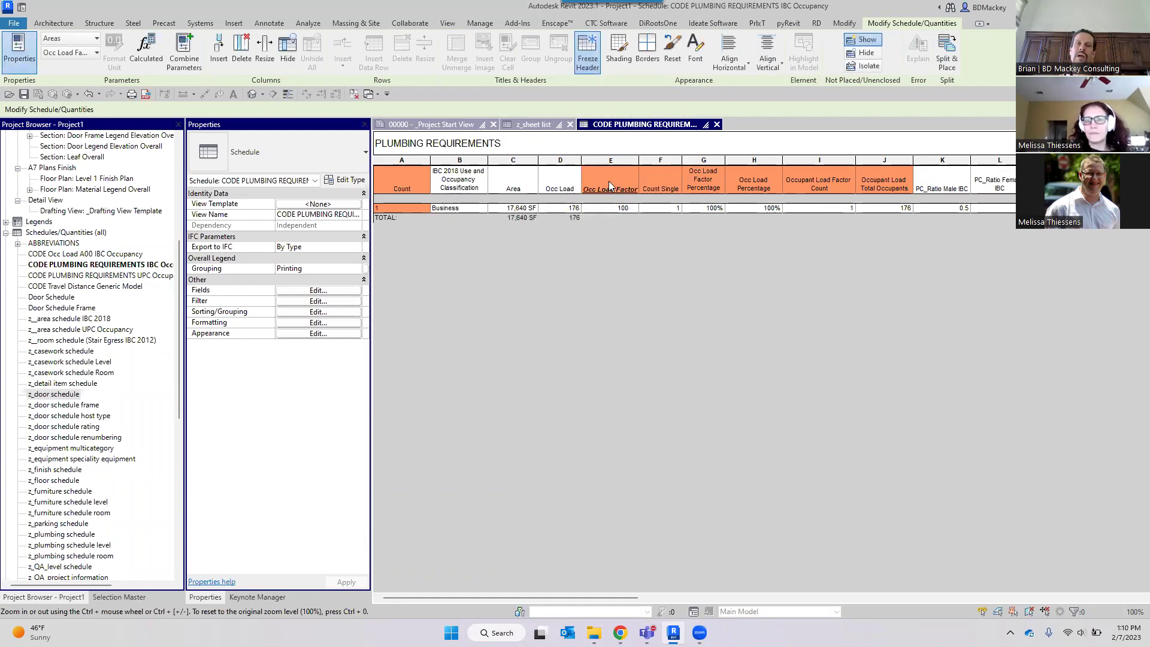
Reset the Occ Load Factor column formatting and make header cells A through I bold.
left_click(614, 161)
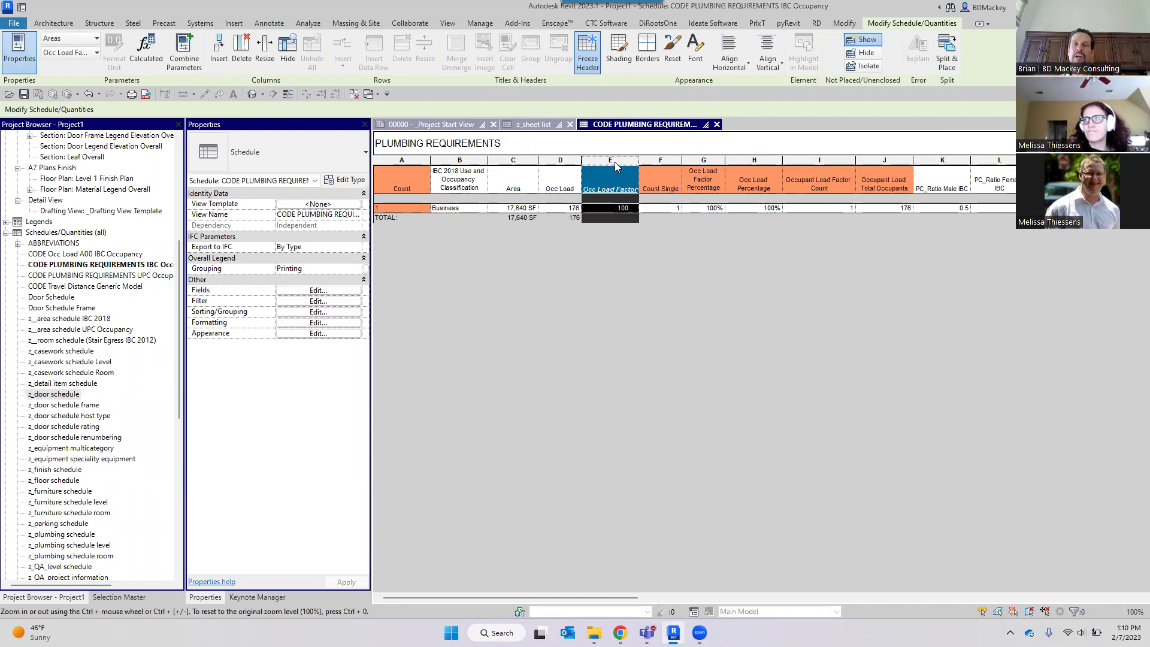
left_click(672, 56)
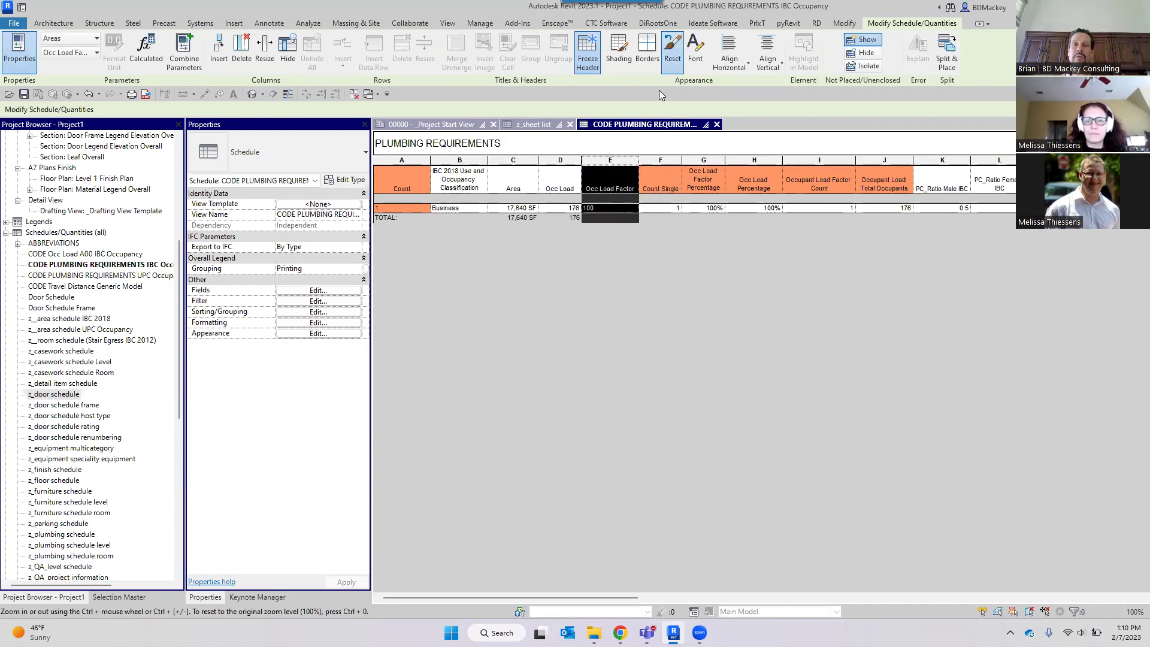
left_click(660, 180)
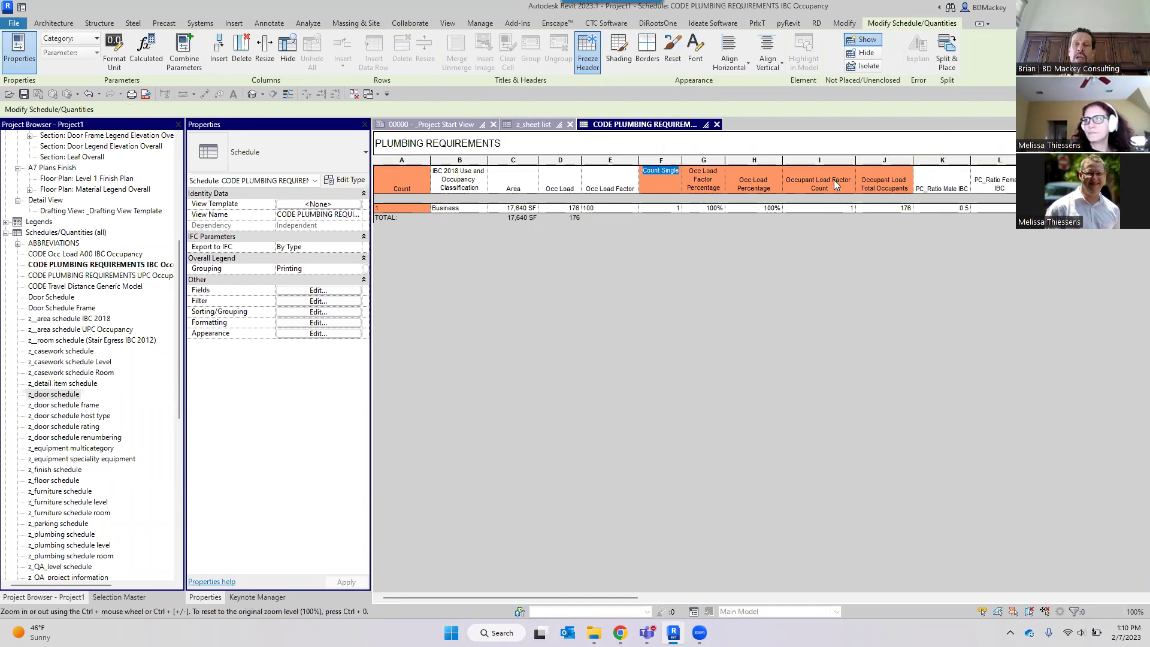
left_click_drag(805, 187, 401, 183)
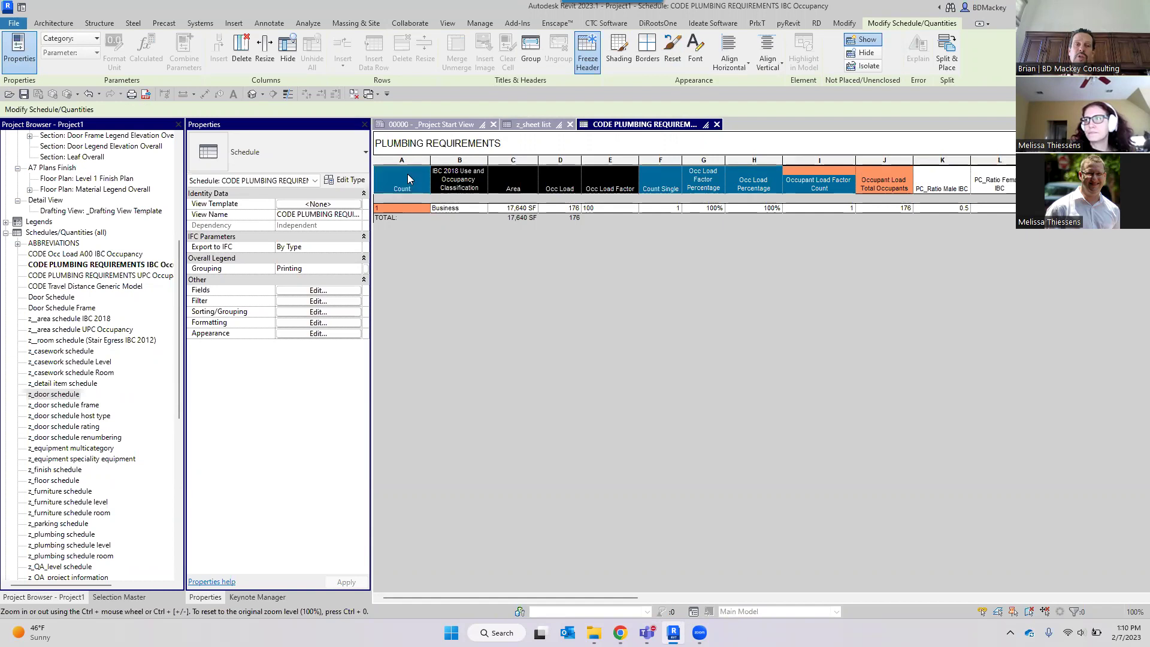
left_click(696, 53)
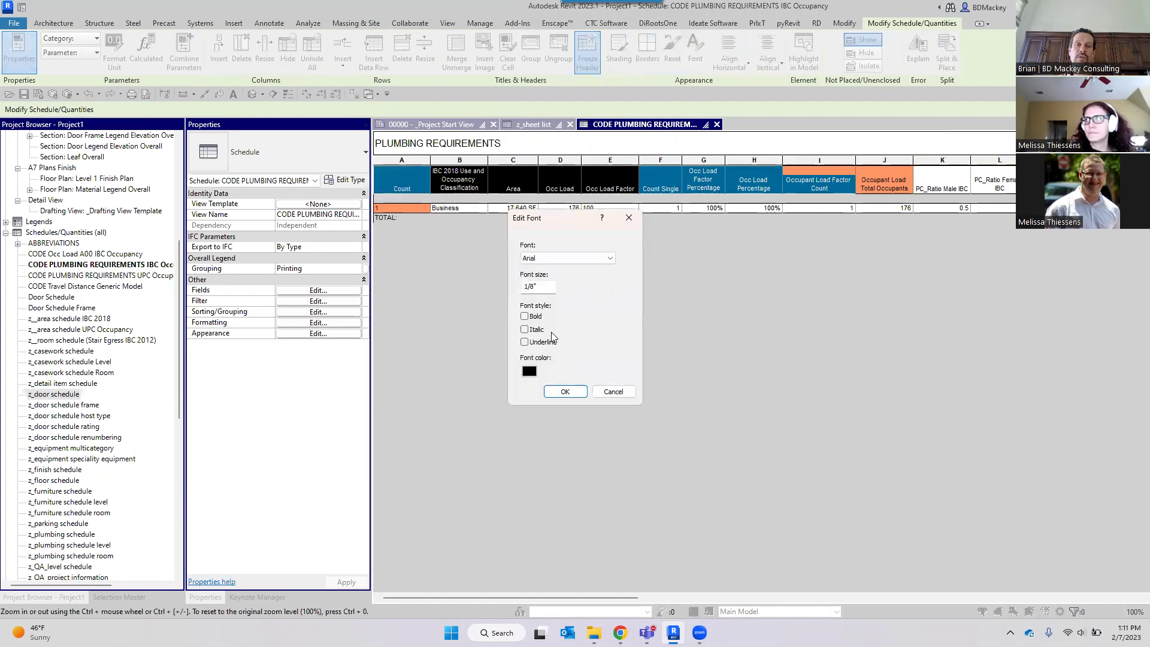
left_click(524, 316)
left_click(565, 392)
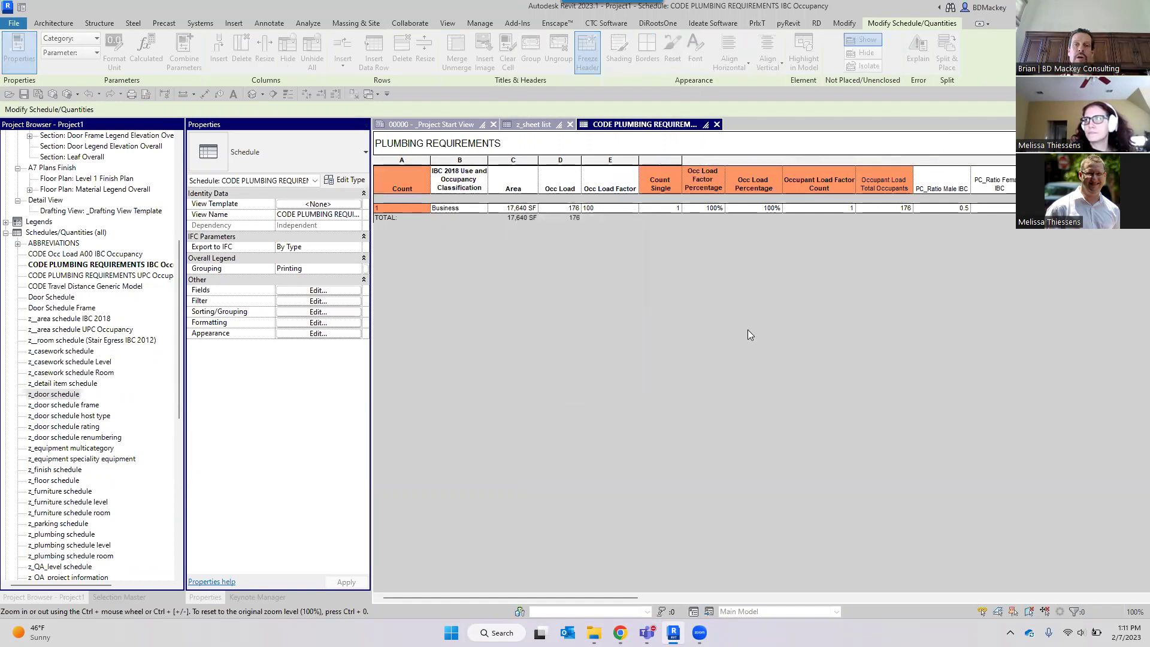
double_click(803, 184)
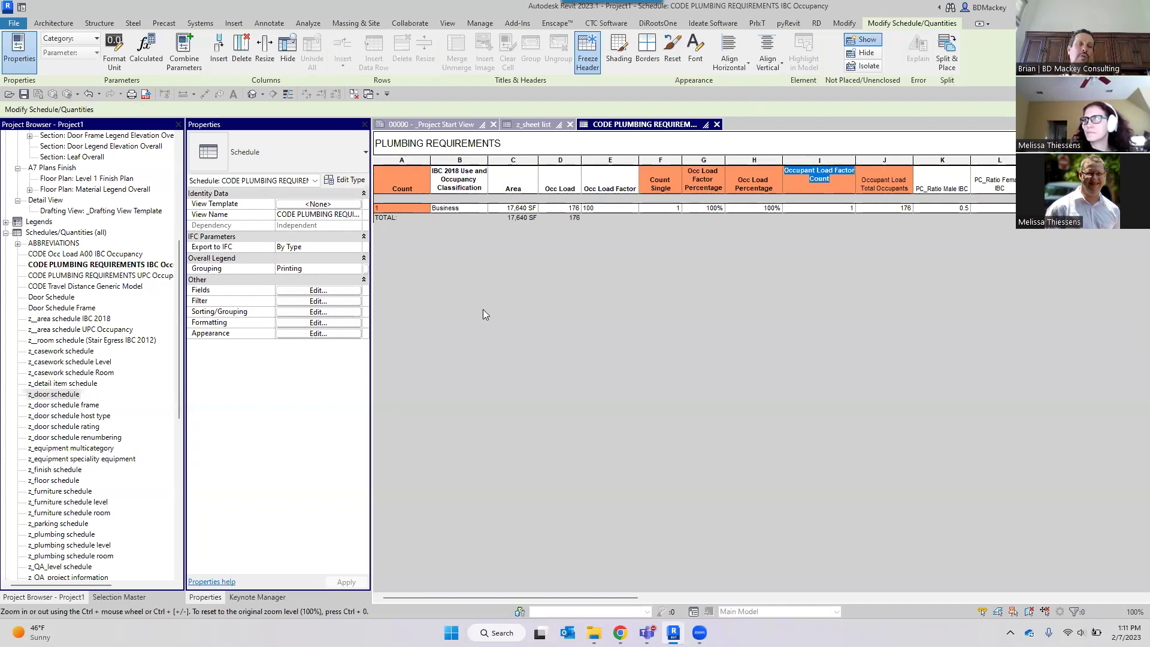
double_click(77, 330)
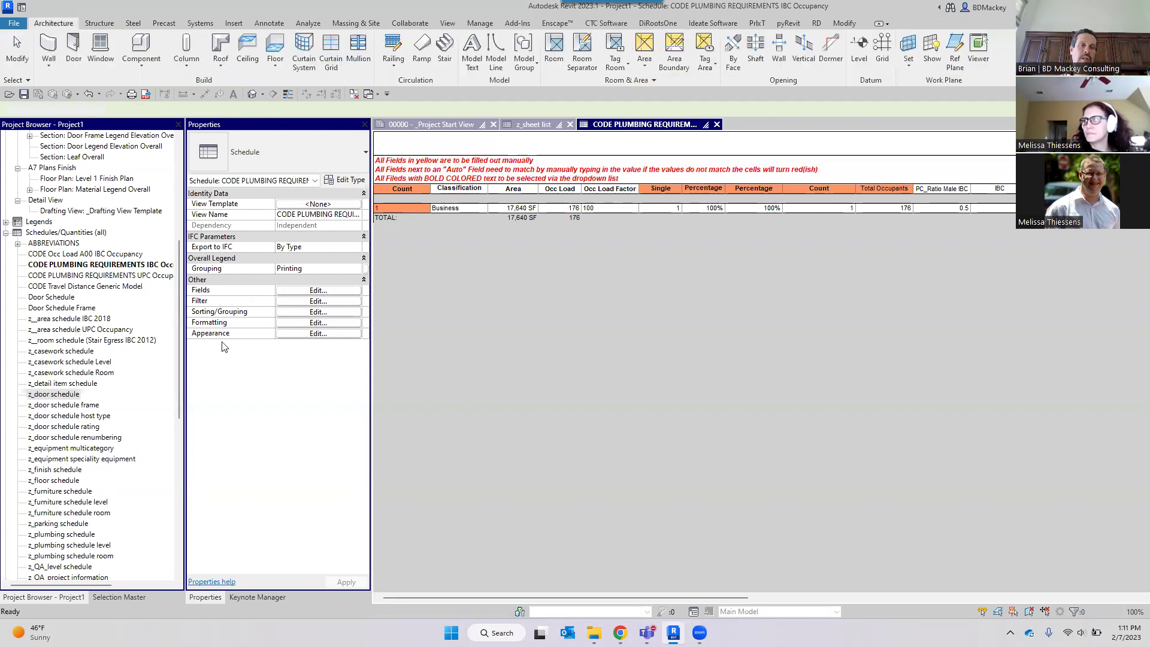
Start editing the Level column header in the z__area schedule UPC Occupancy.
double_click(402, 199)
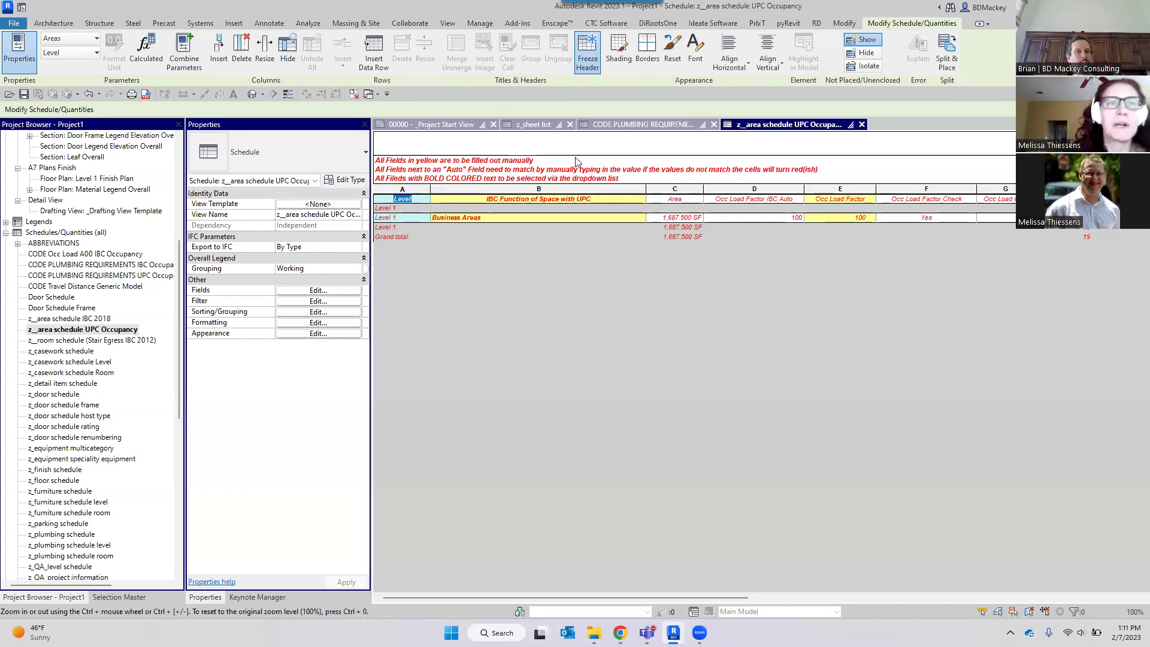
left_click(557, 145)
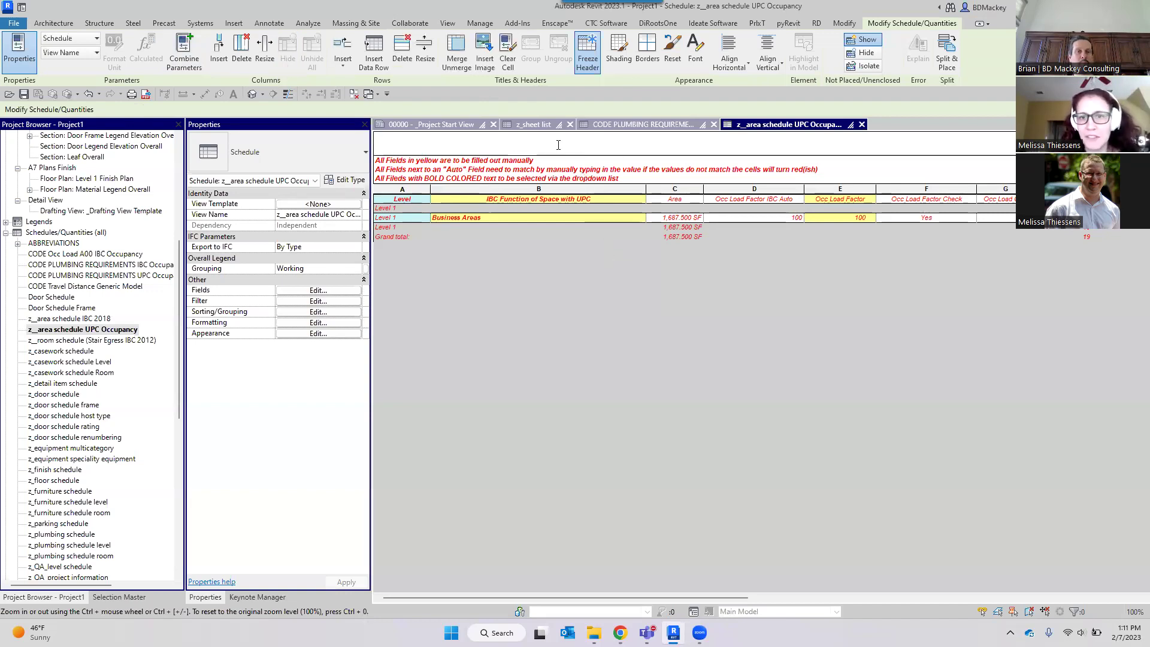
left_click(97, 38)
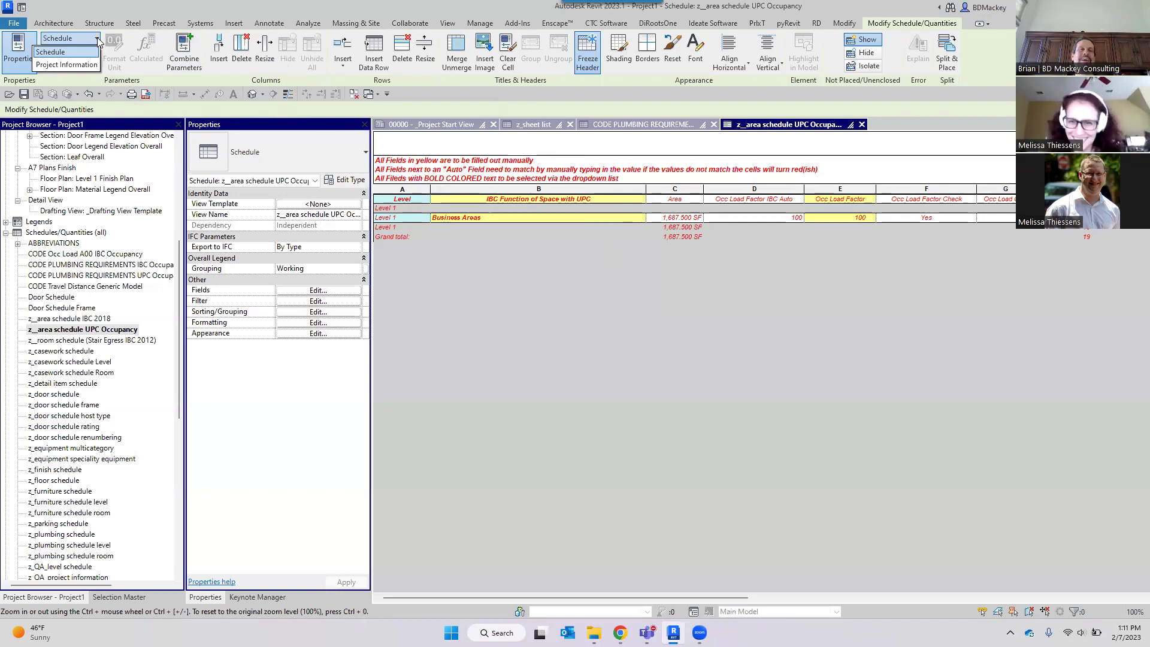
left_click(97, 39)
left_click(95, 53)
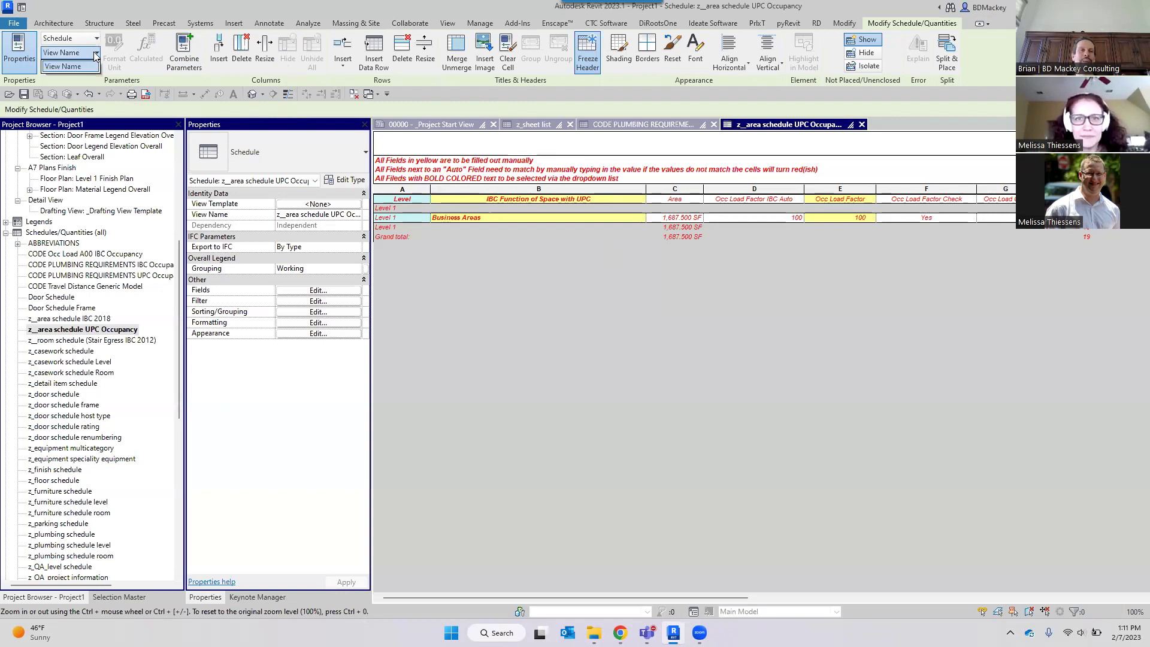
left_click(788, 145)
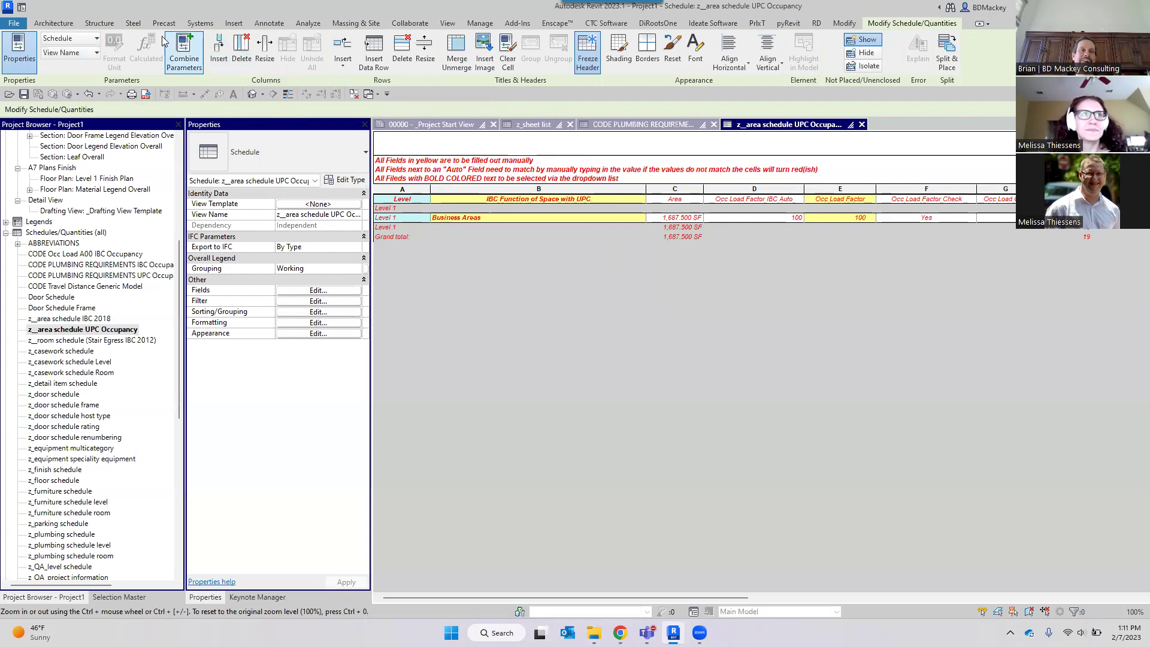
left_click(89, 37)
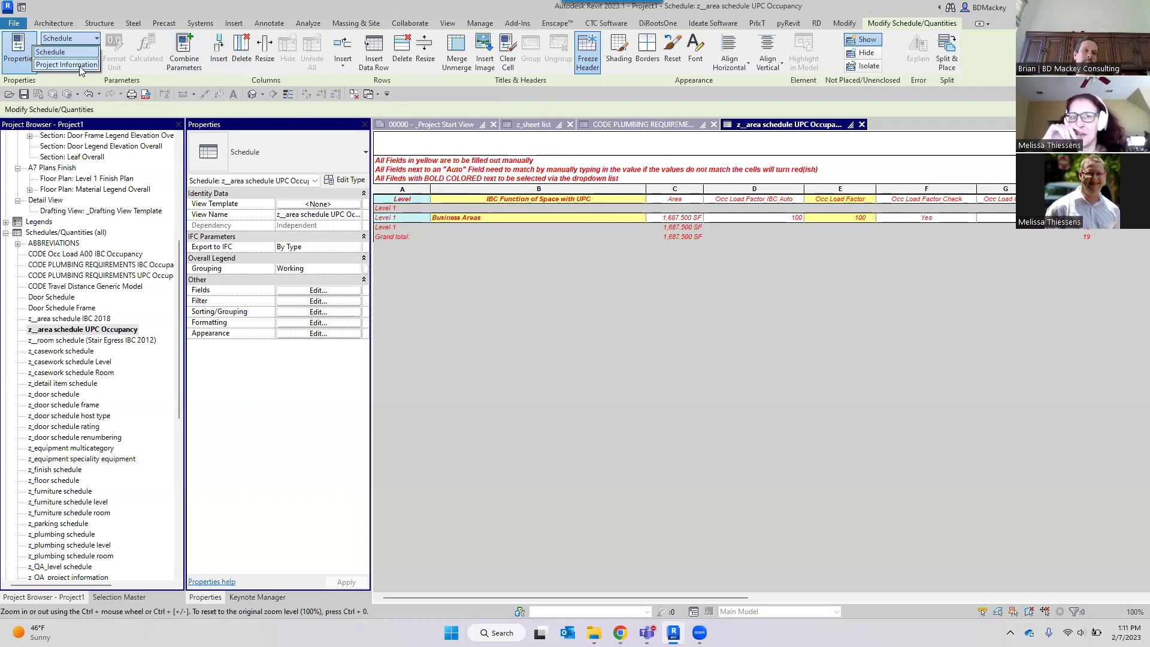
left_click(731, 165)
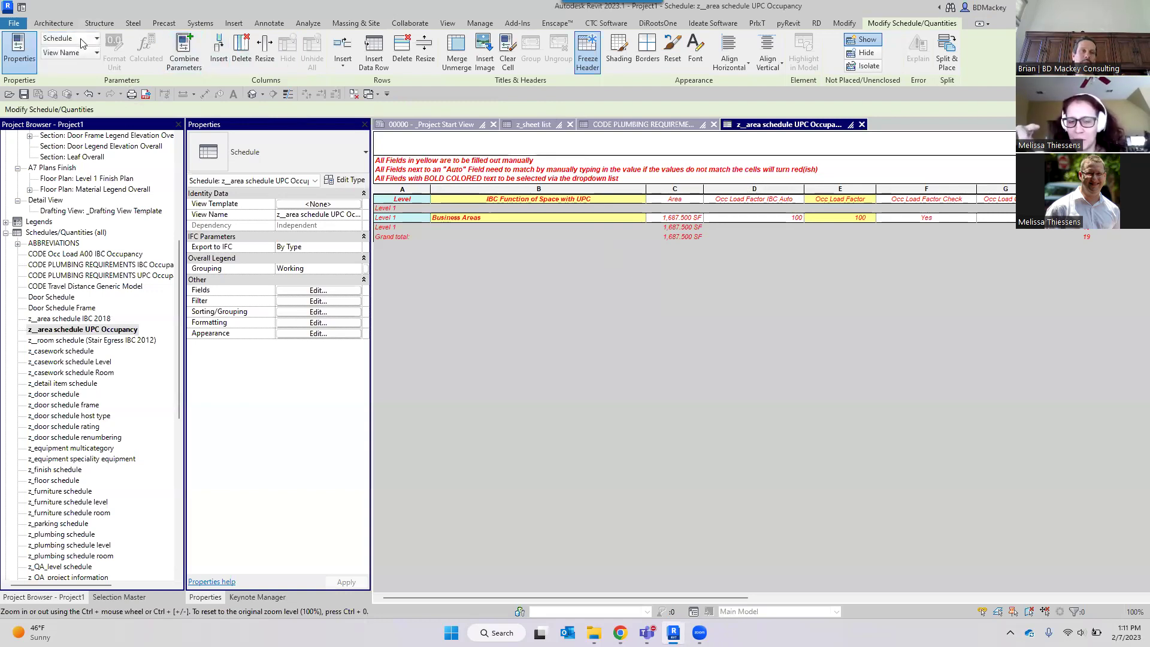
left_click(583, 177)
left_click(583, 177)
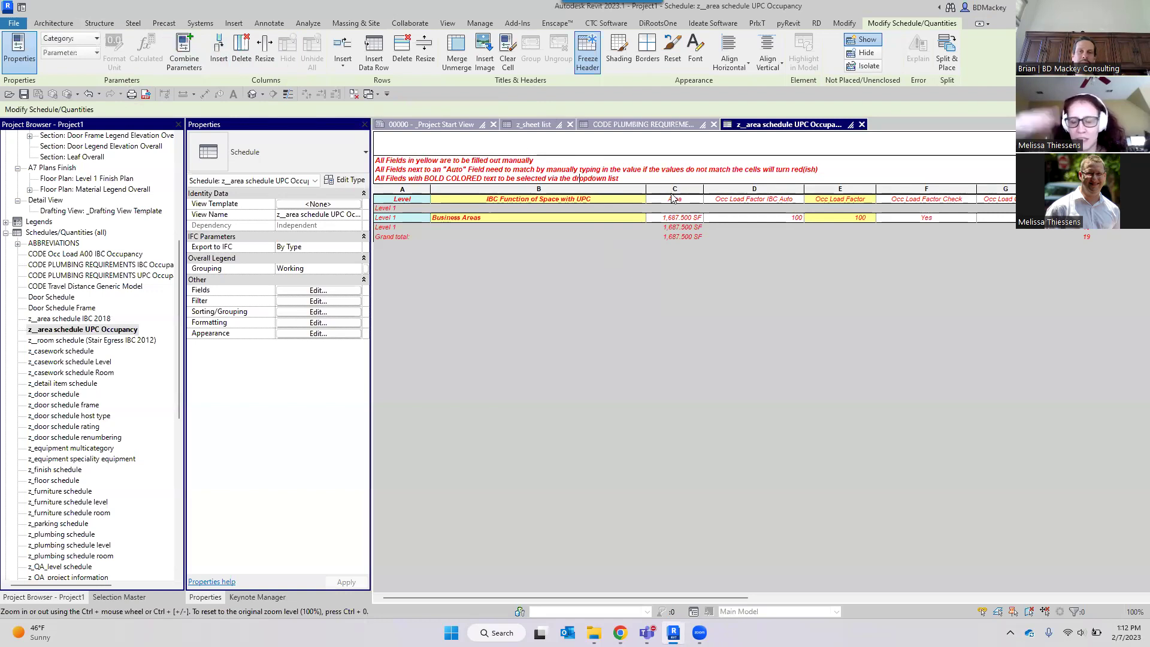
left_click(90, 40)
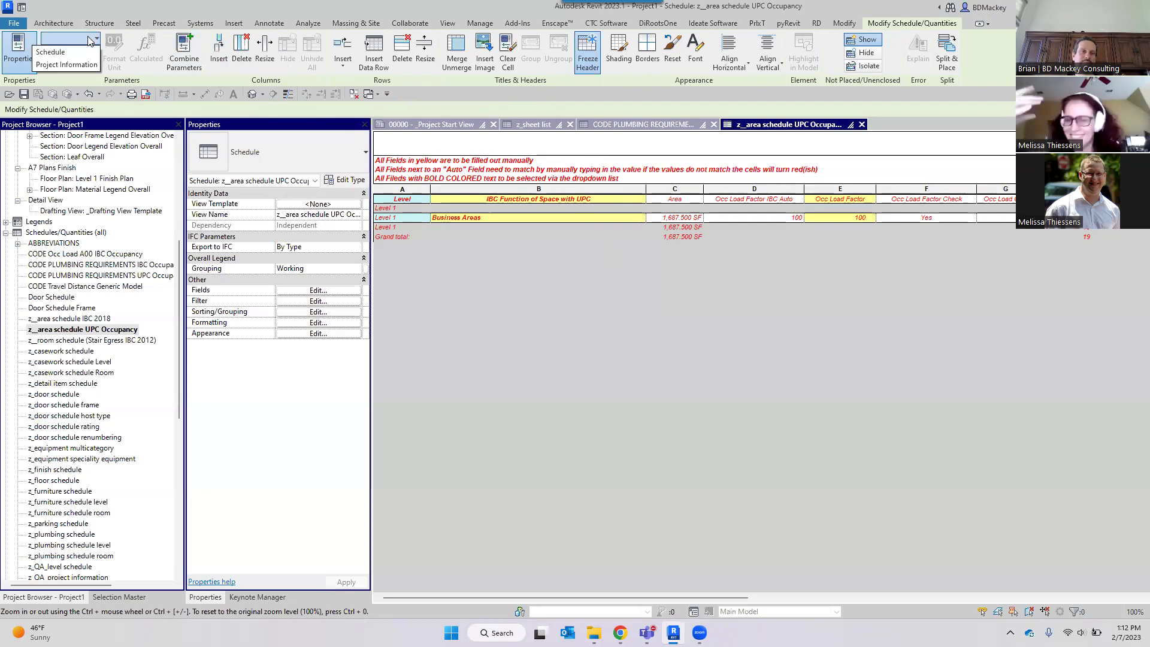
left_click(89, 40)
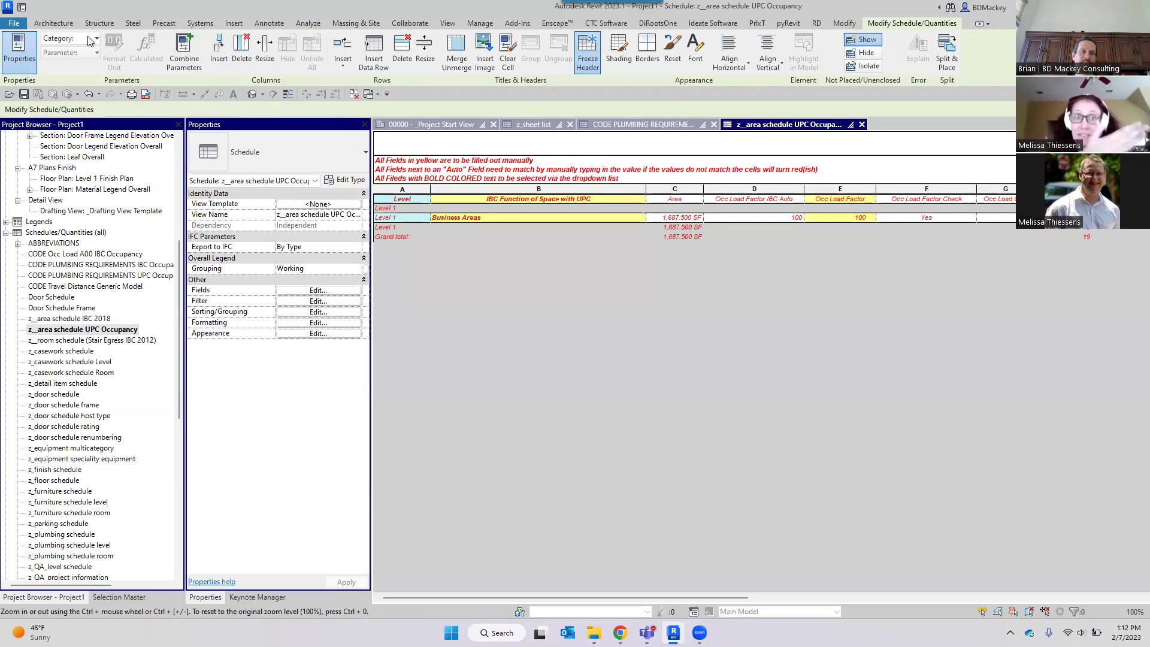
left_click(659, 199)
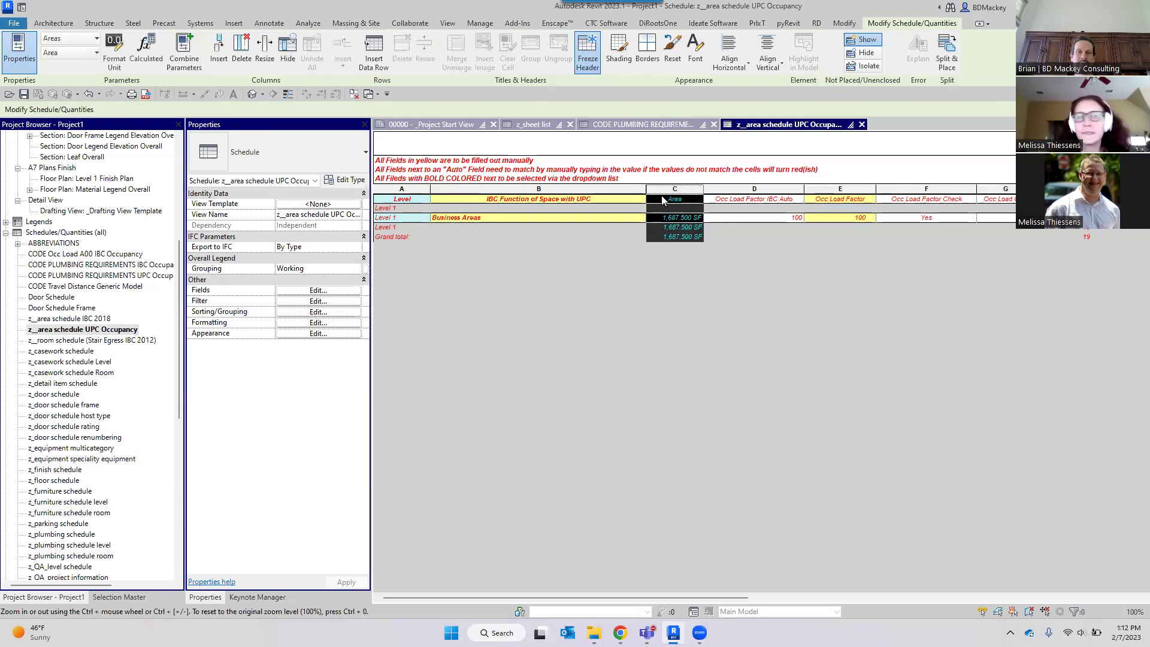
Try different parameters for column C, ending on Occ Function 2018 Auto.
left_click(95, 53)
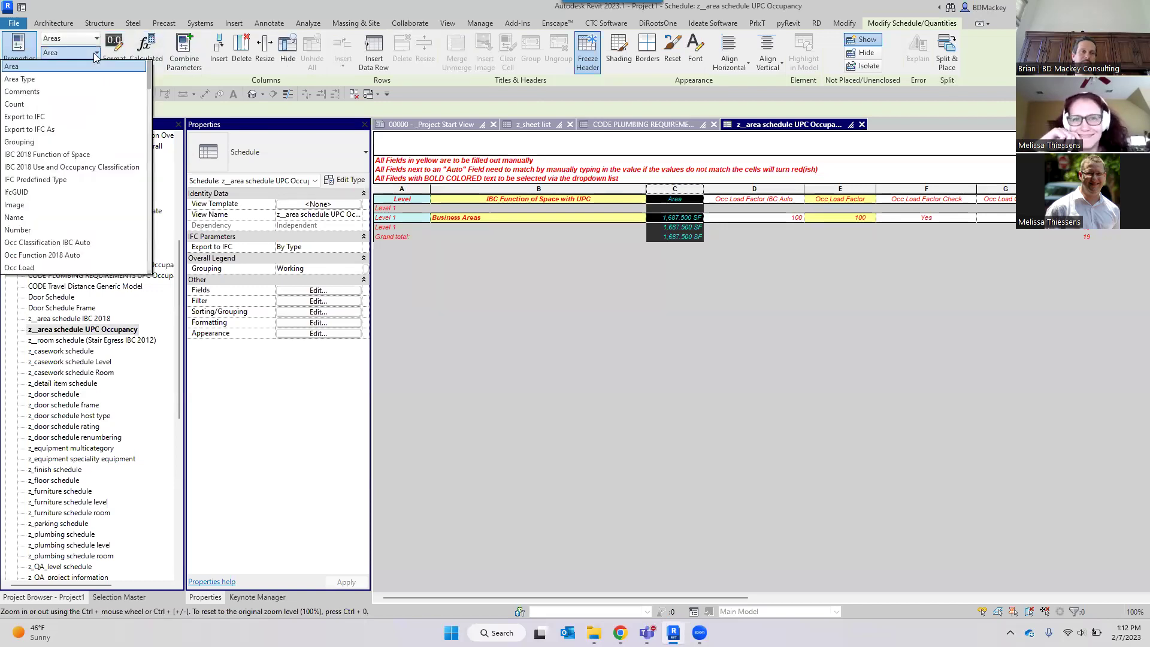
left_click(667, 246)
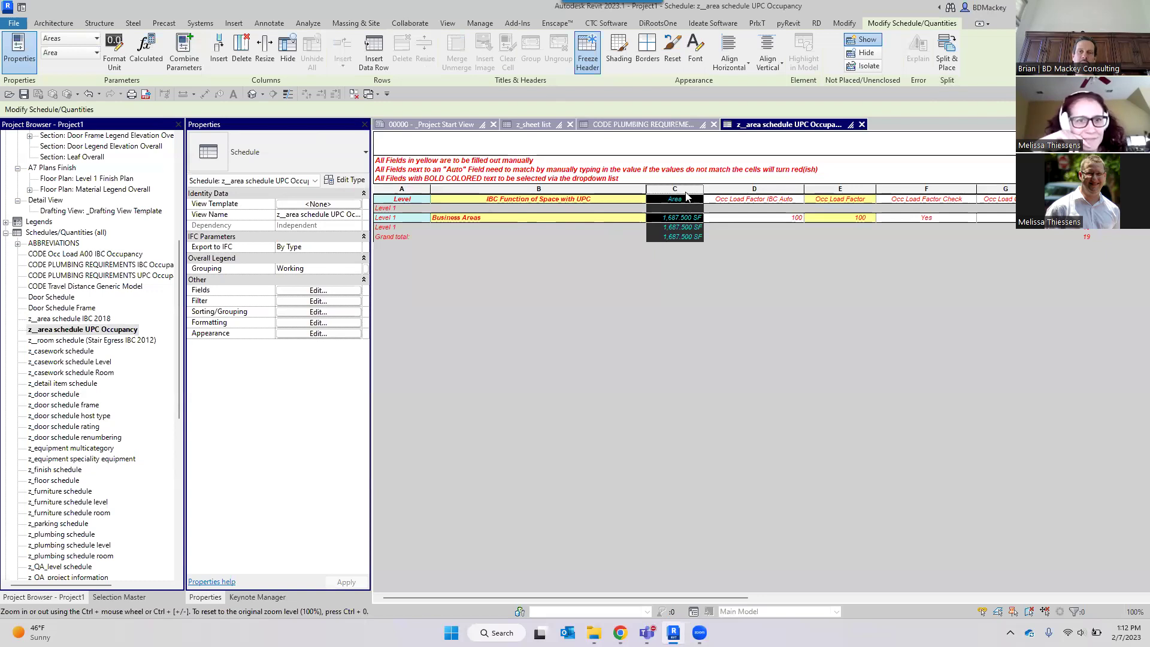
left_click(685, 201)
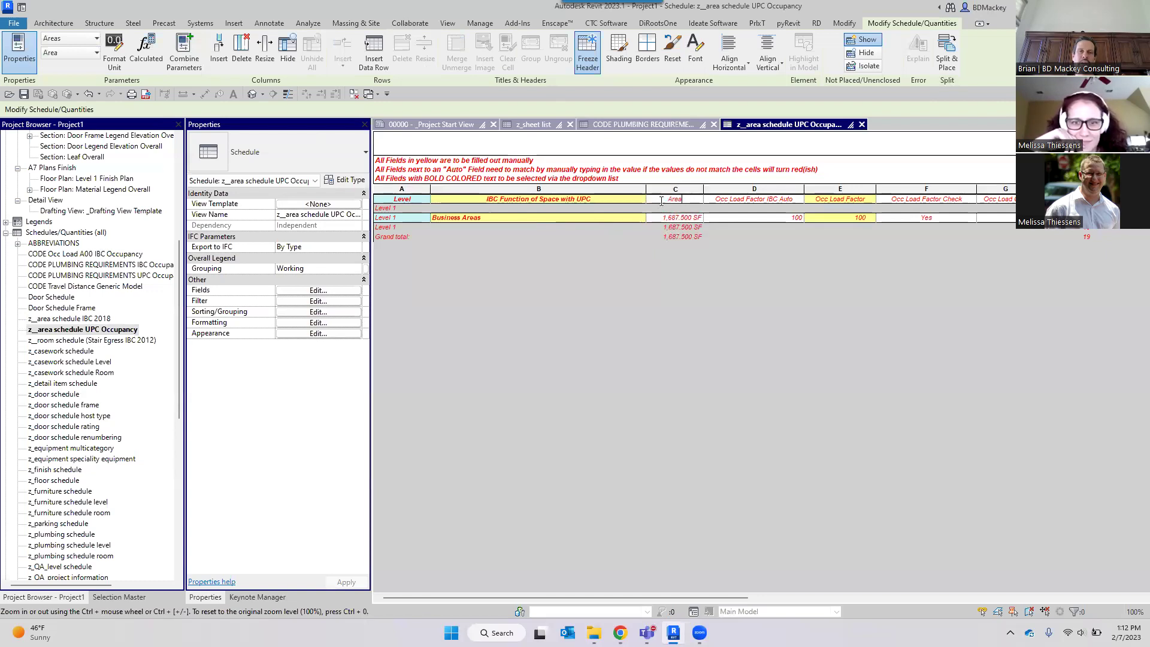
left_click(92, 53)
left_click(71, 118)
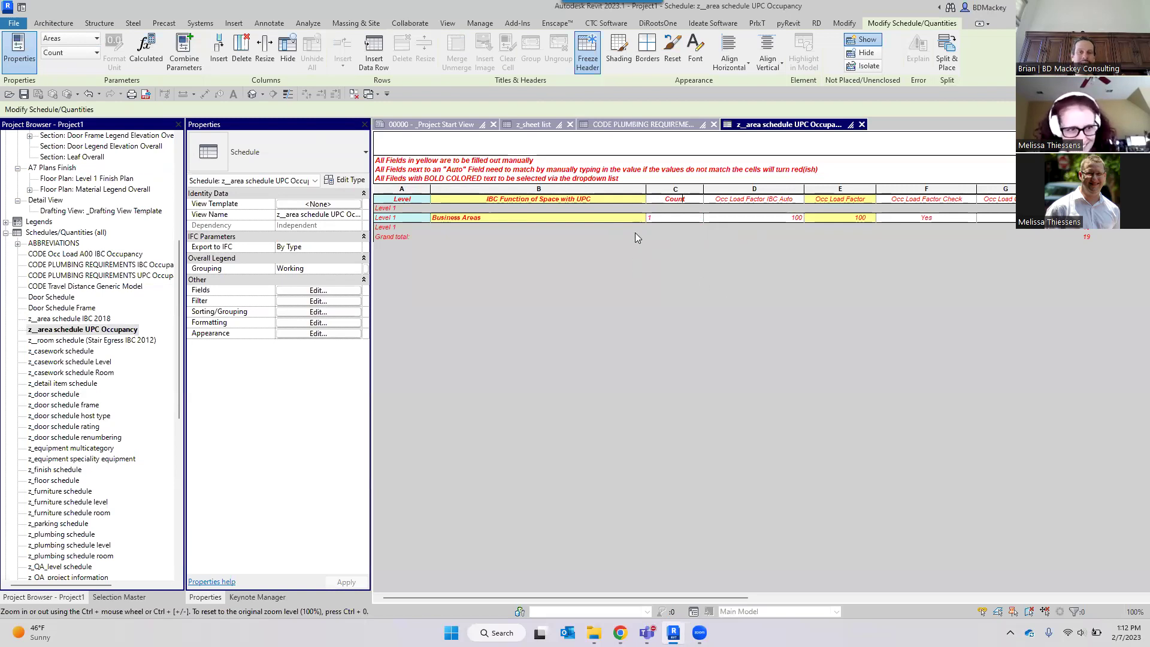
left_click(88, 94)
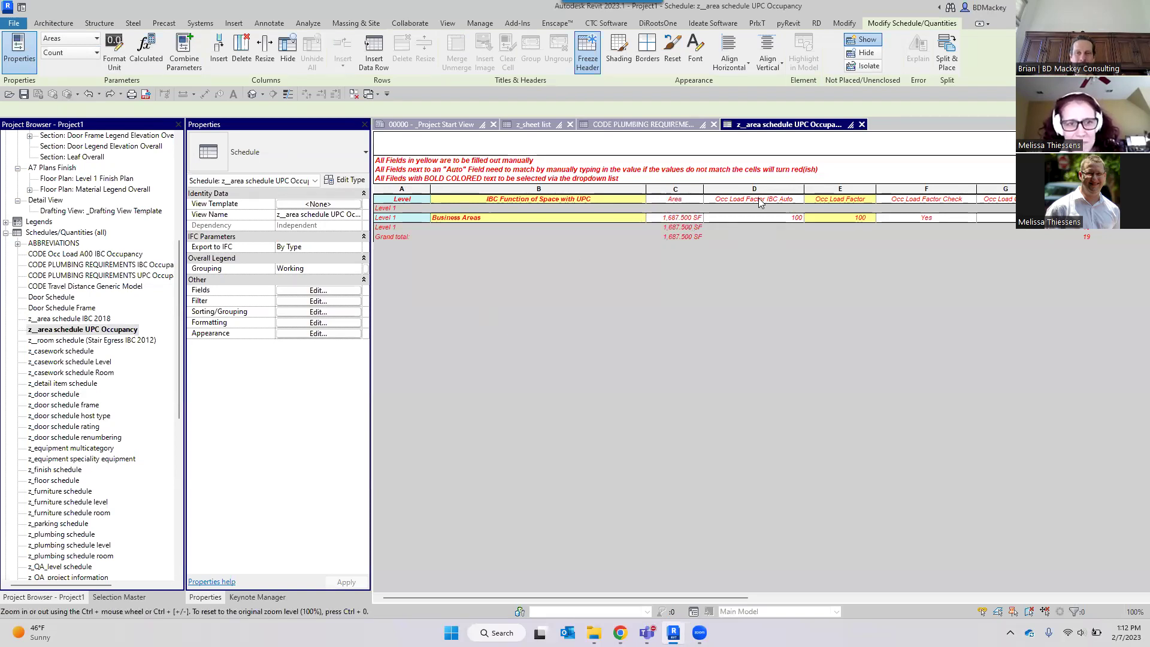
left_click(95, 53)
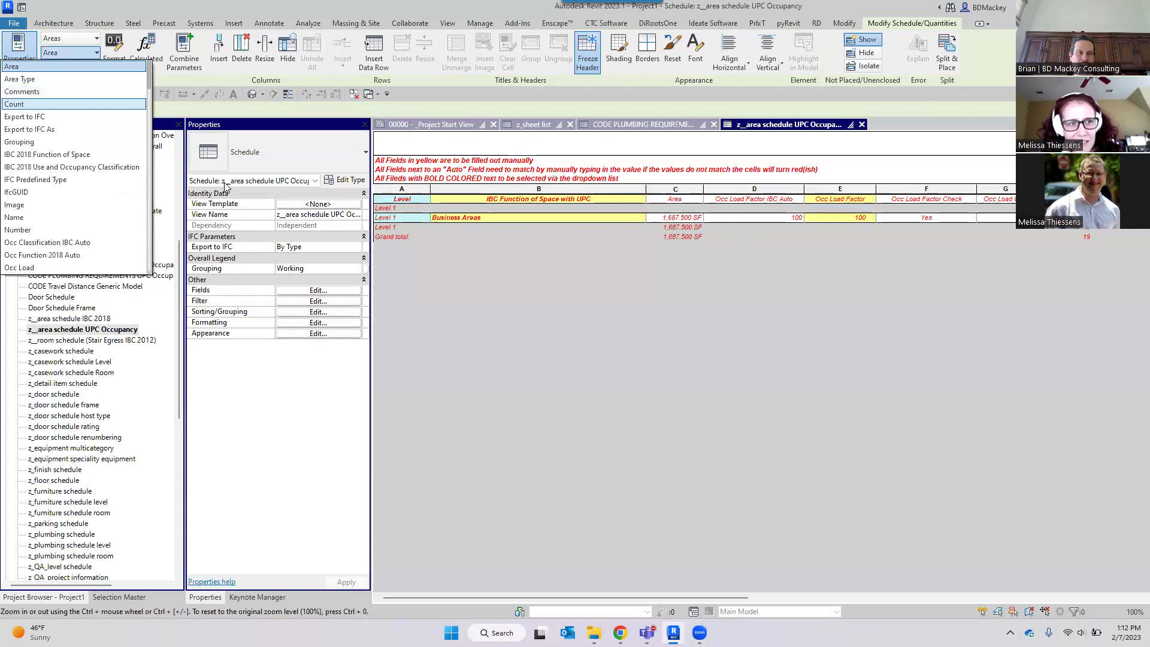
scroll(70, 215, "down", 1)
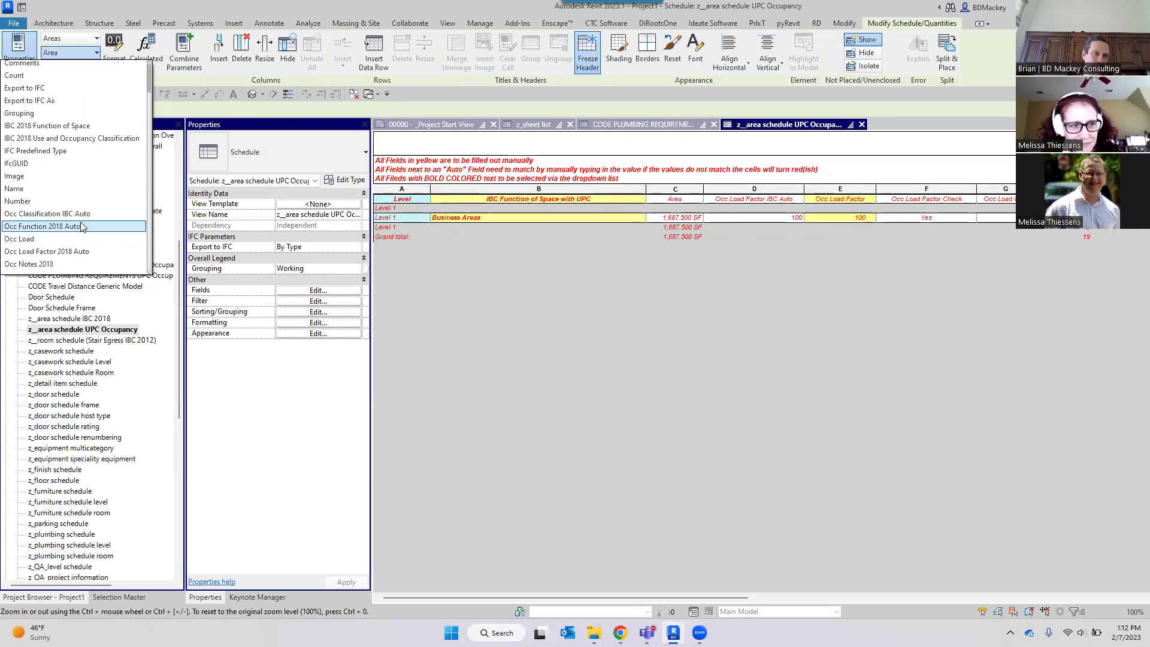
left_click(81, 227)
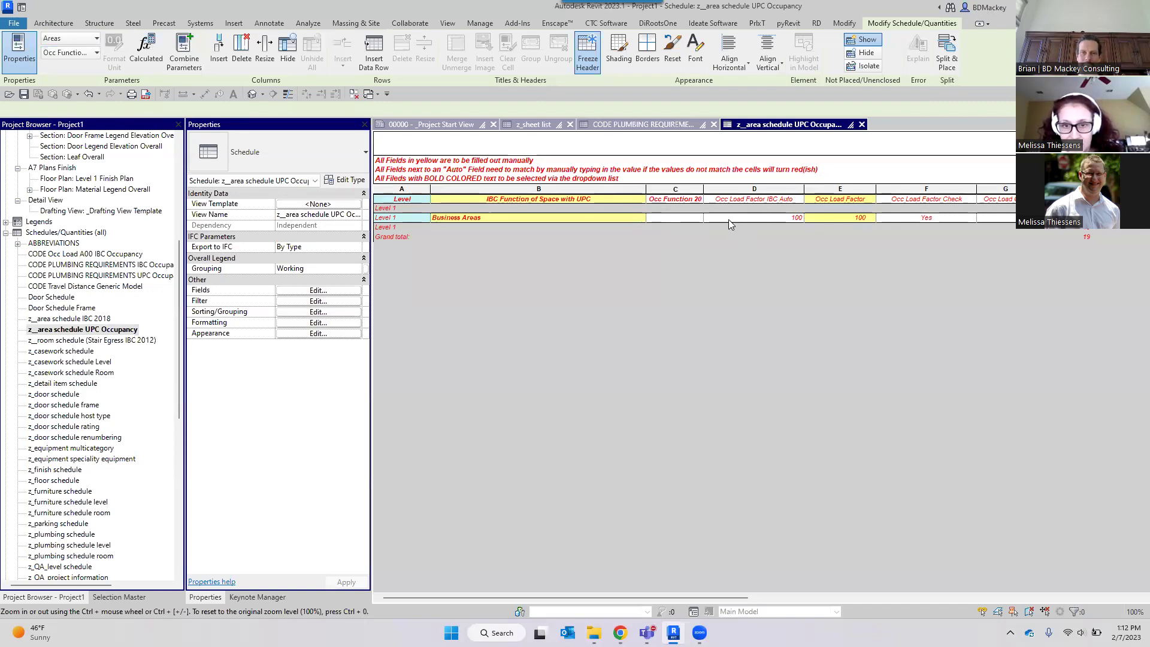
Set column C to Occ Load Factor 2018 Auto and widen it to fit the header.
left_click(97, 53)
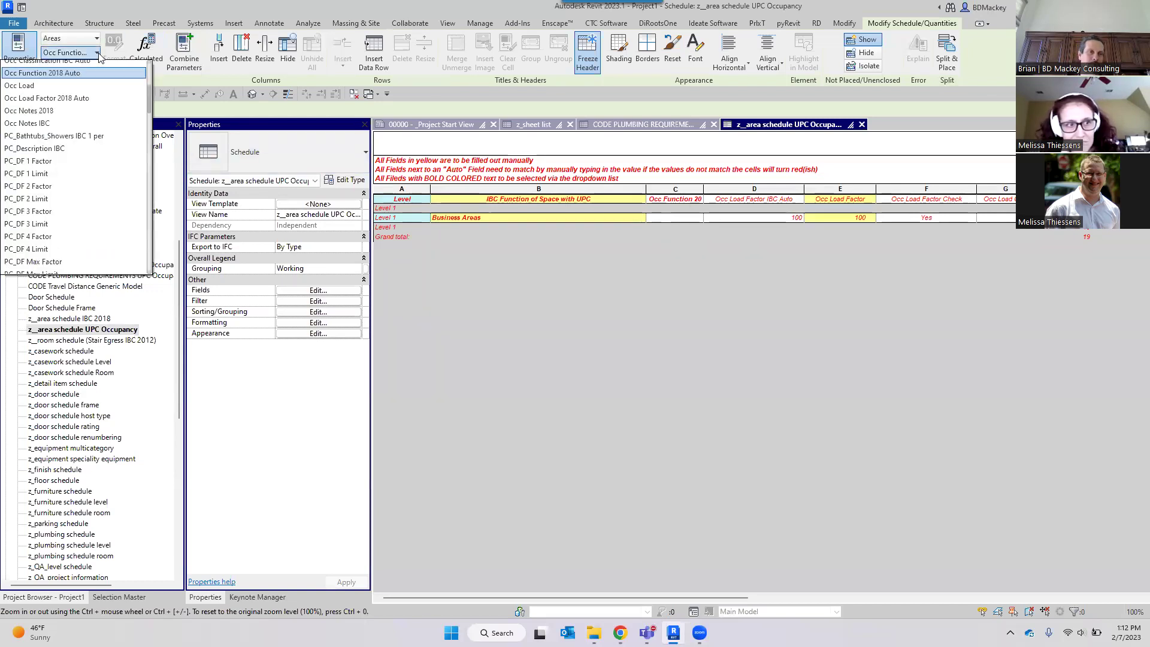
left_click(82, 104)
left_click_drag(705, 193, 744, 193)
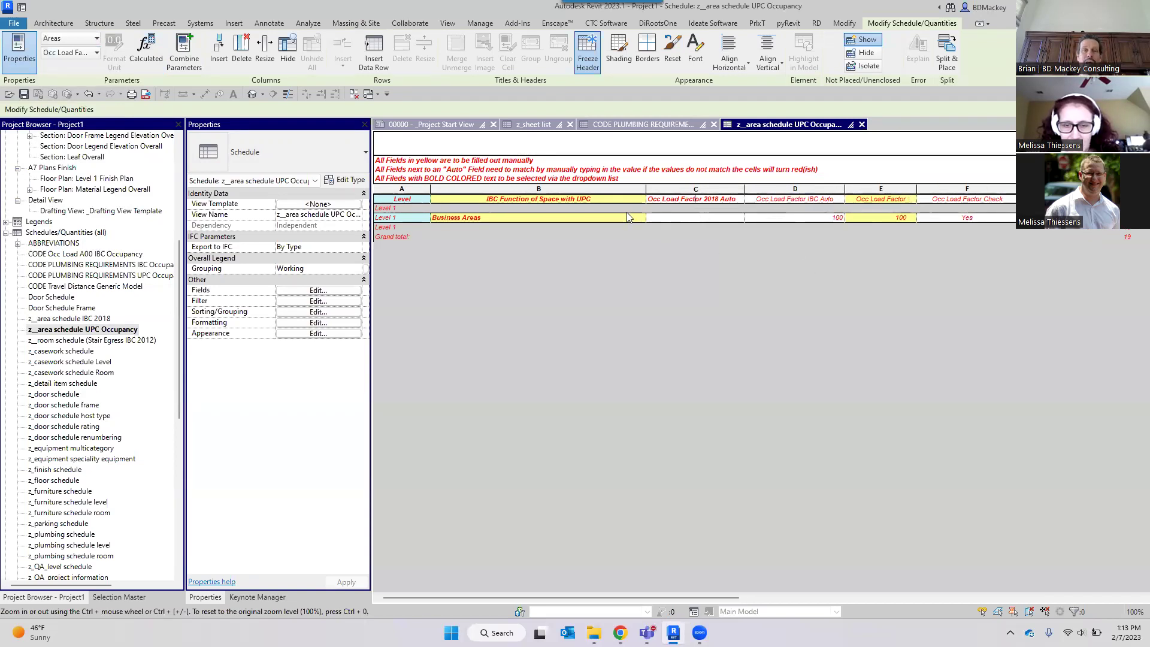
left_click(599, 202)
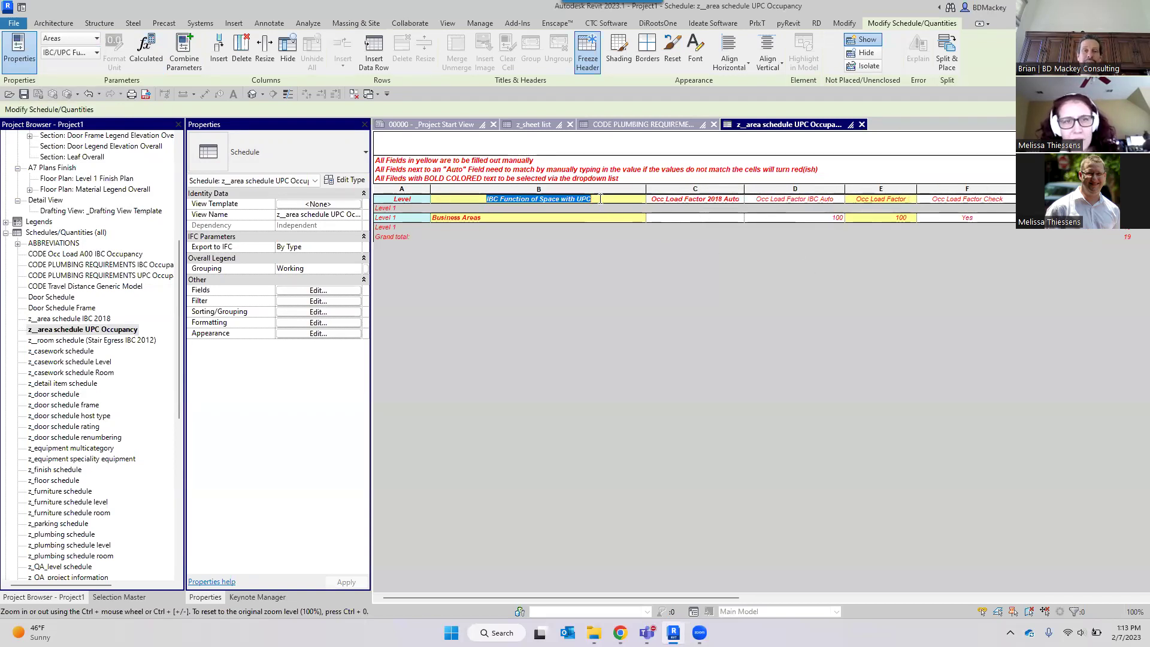
left_click(319, 291)
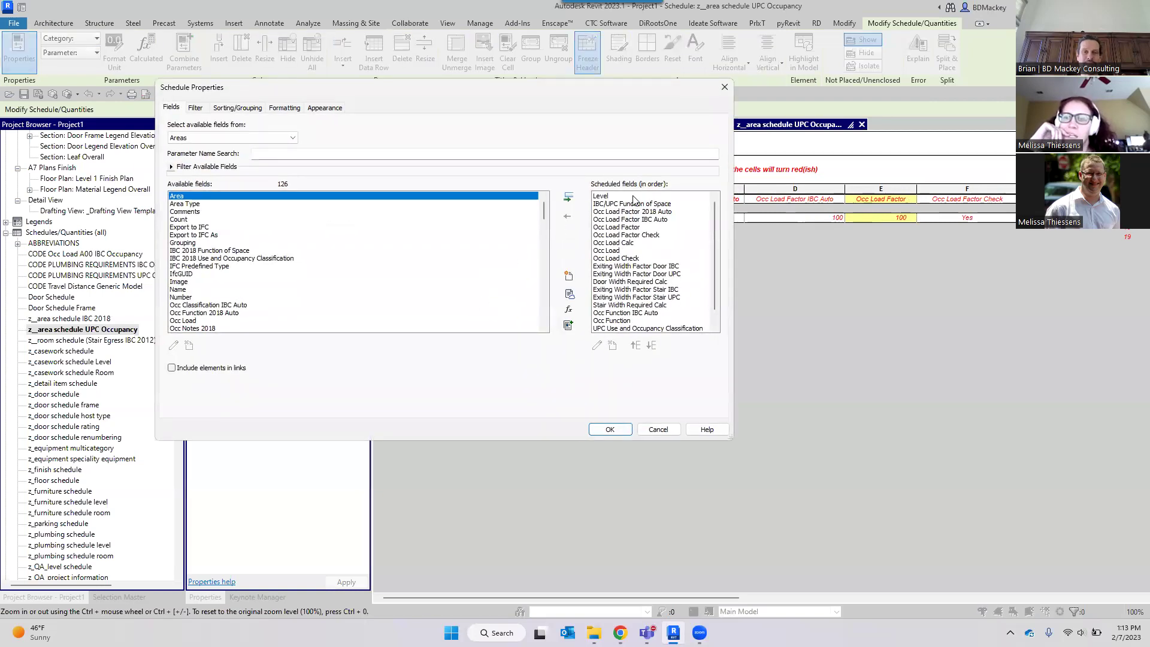
left_click(630, 204)
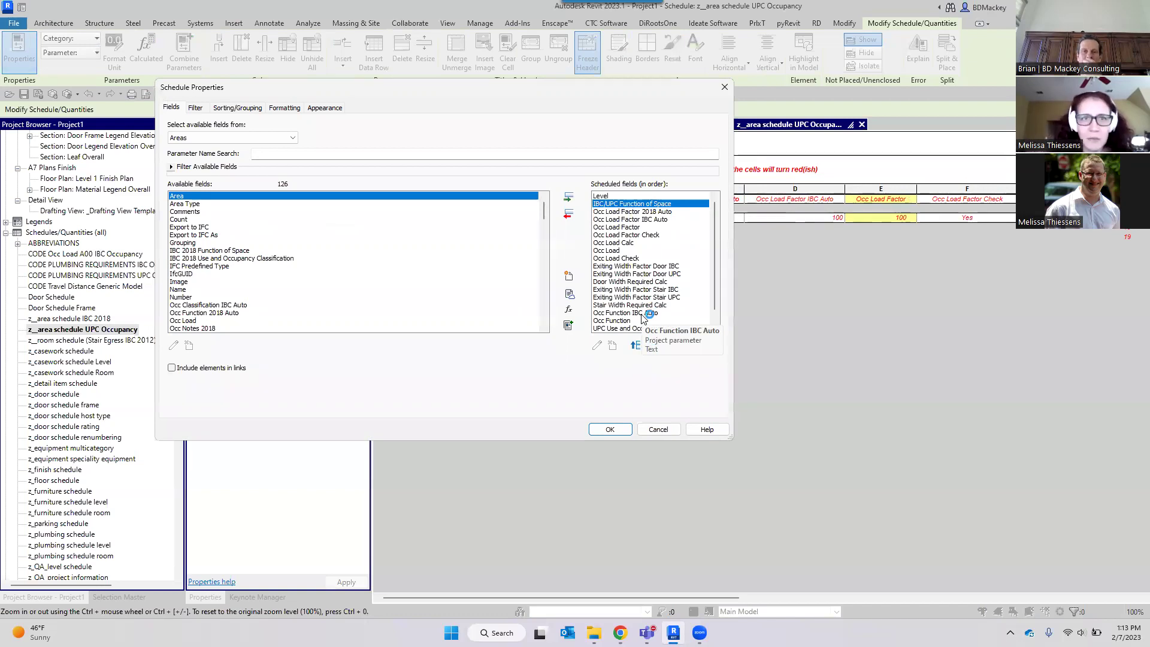
left_click(657, 430)
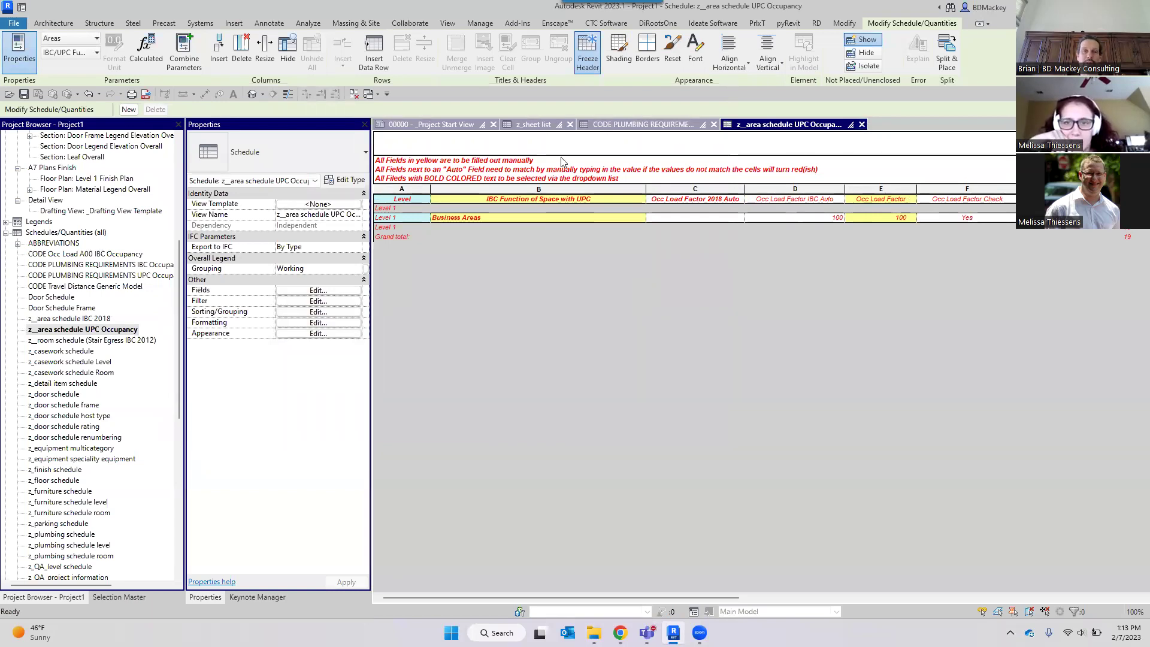
In the z_sheet list, undo the last 27 commands at once from the Undo list.
left_click(534, 125)
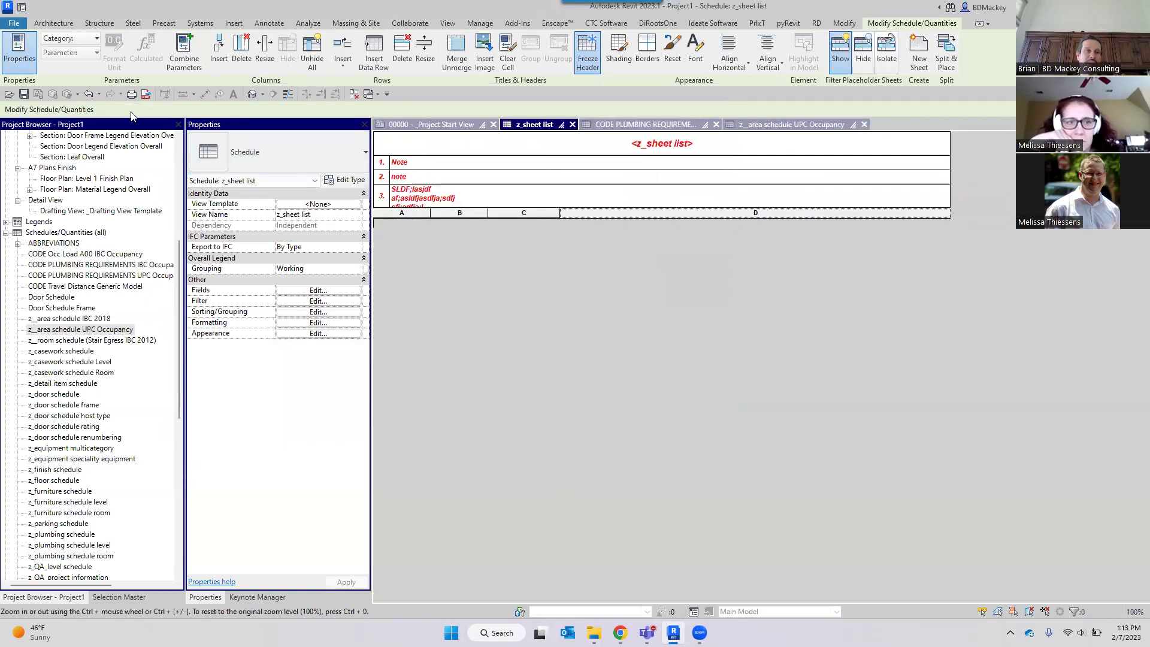
left_click(99, 94)
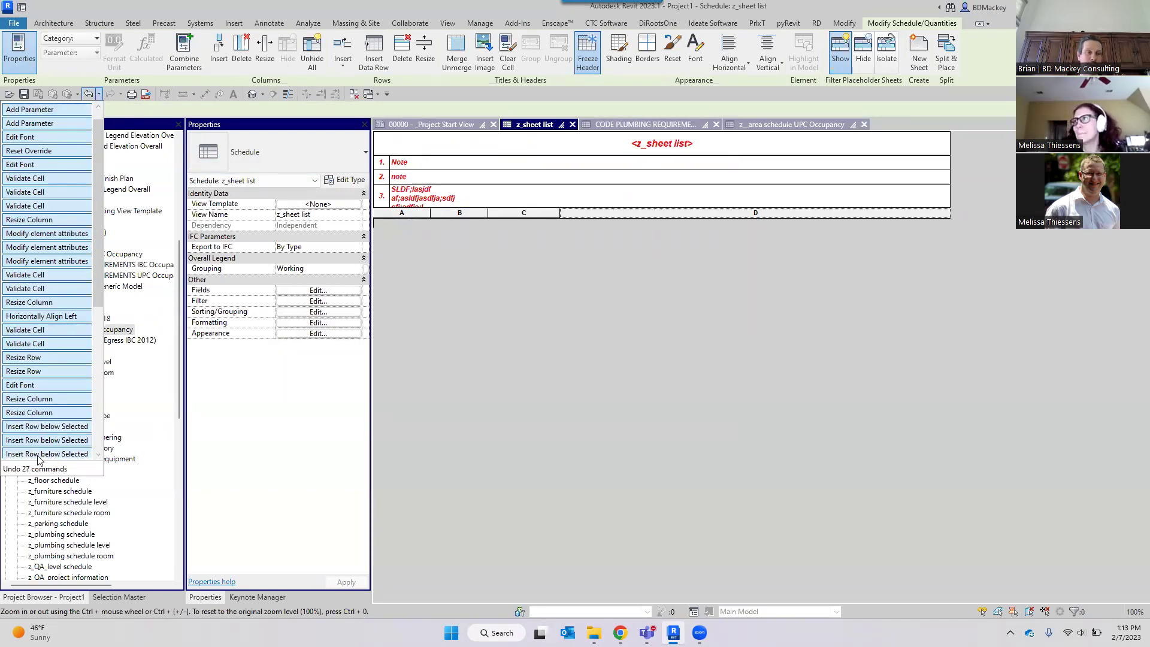
left_click(63, 441)
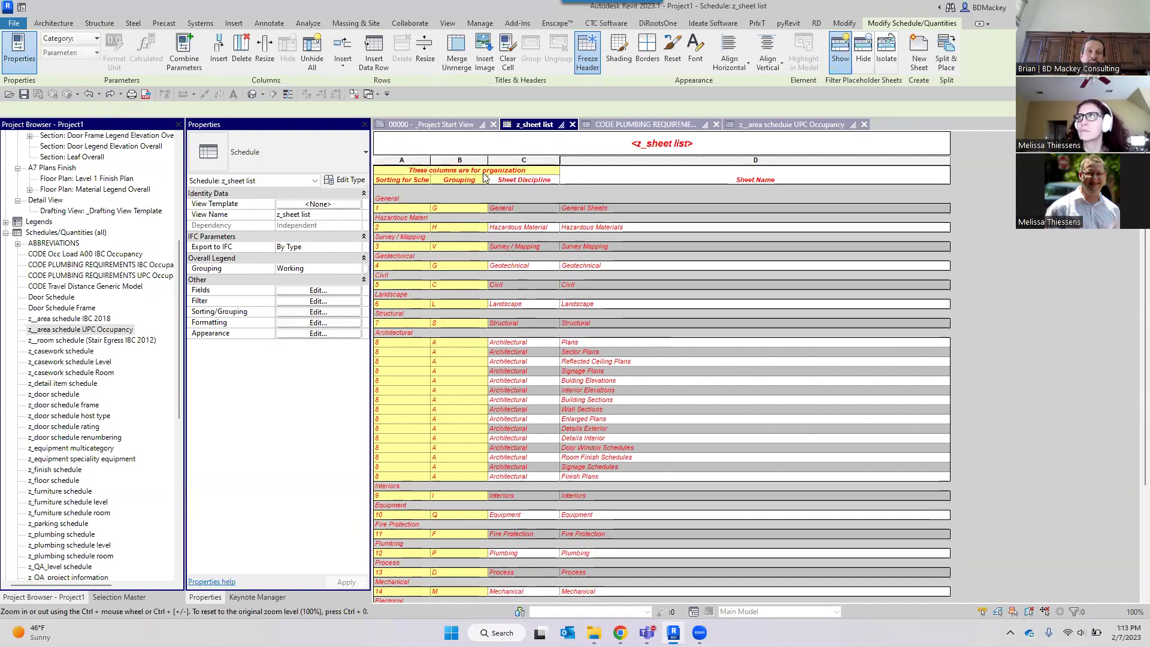
Add the Checked By field after Sheet Discipline in the z_sheet list fields.
left_click(334, 291)
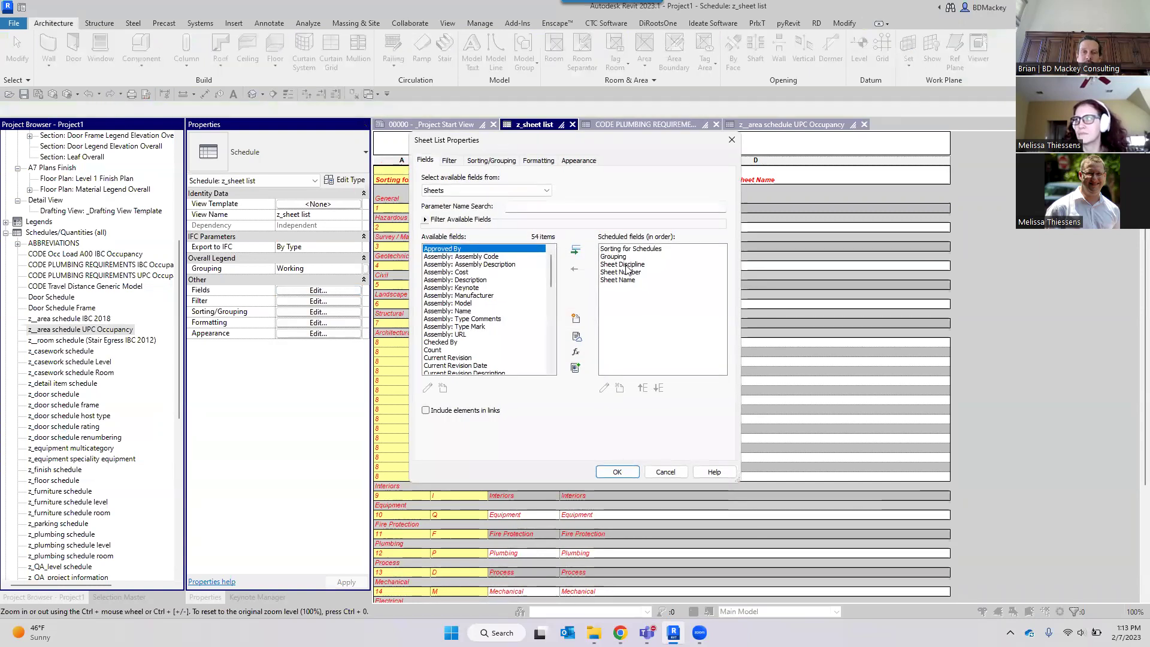
left_click(625, 265)
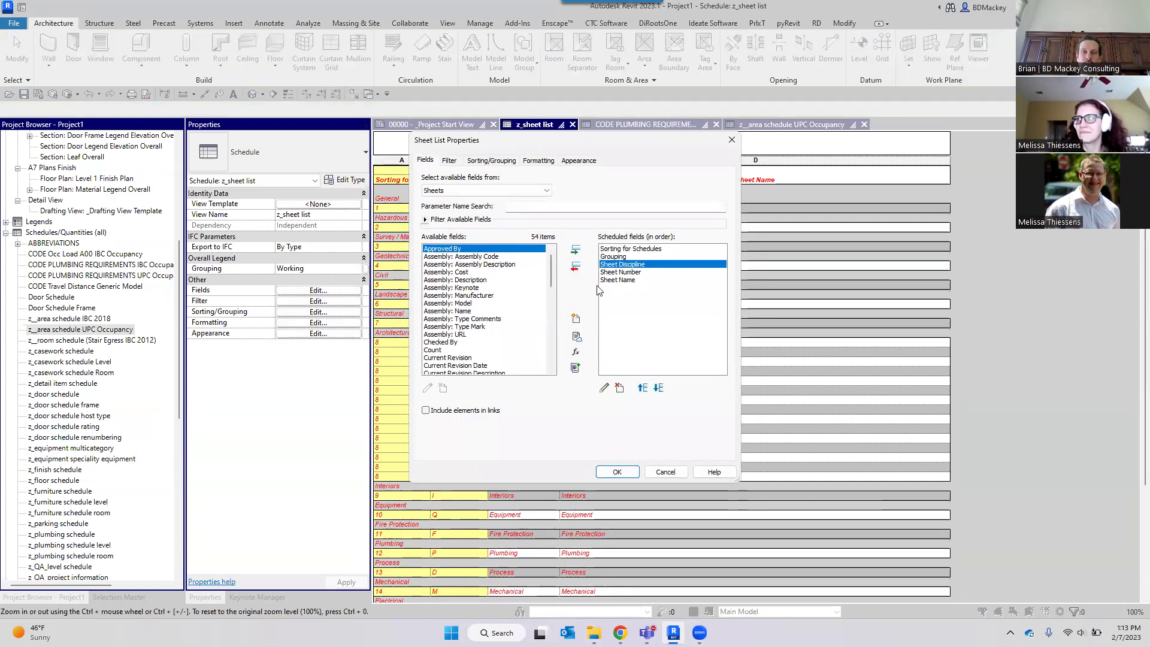
left_click(461, 342)
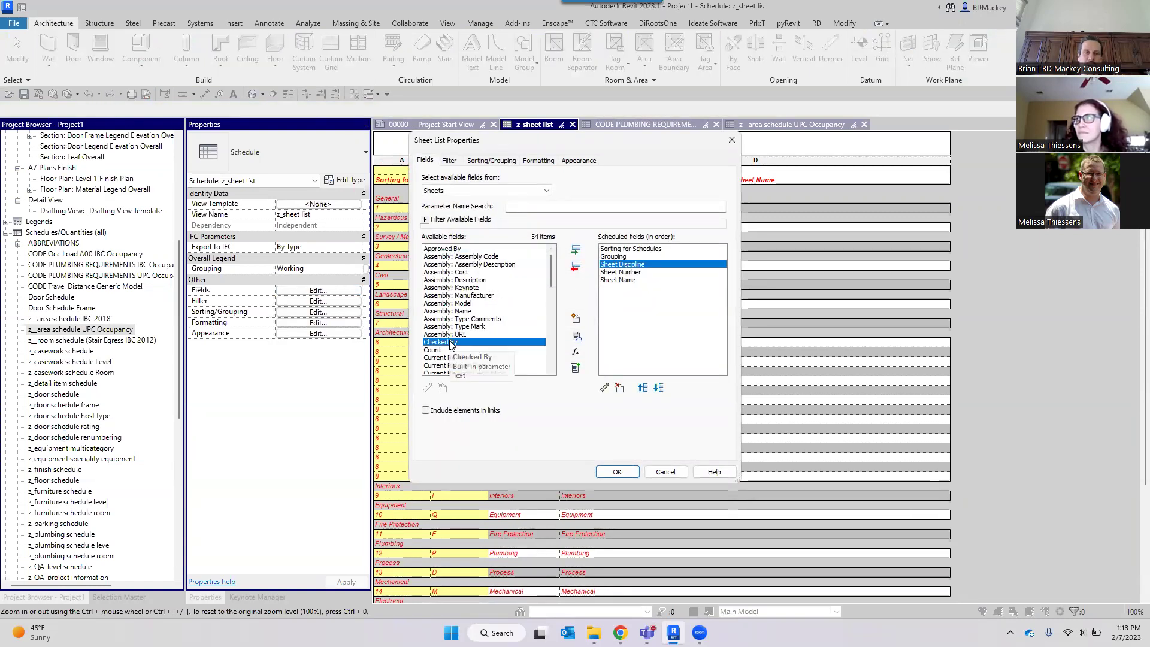
left_click(575, 249)
left_click(616, 472)
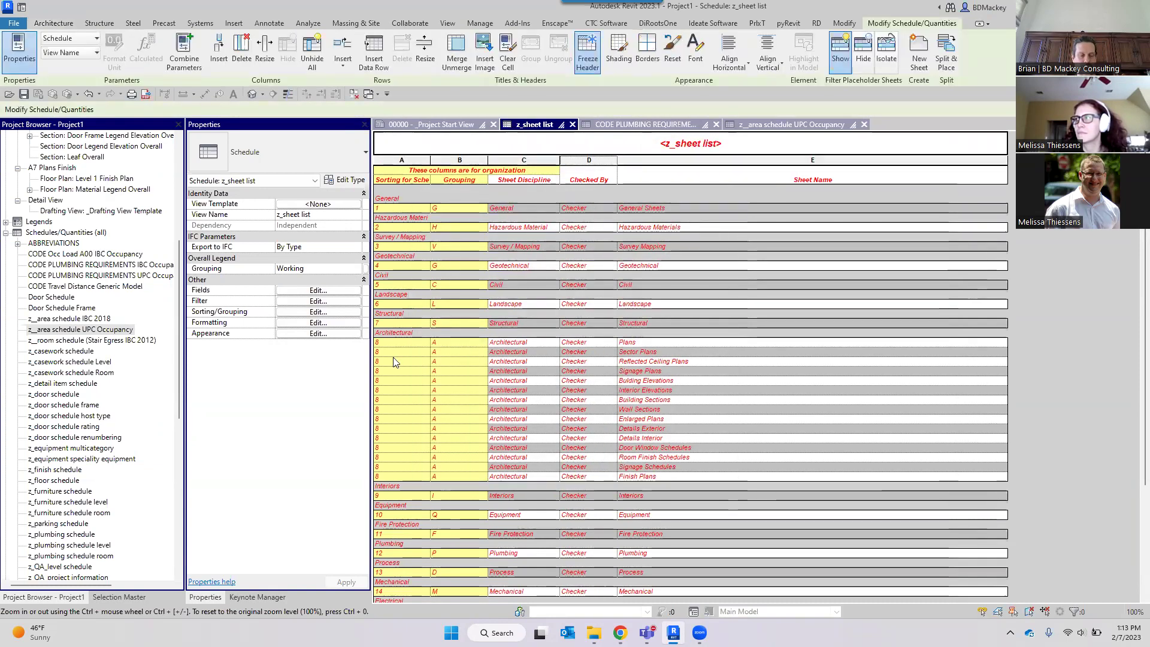
Move Checked By ahead of Sheet Discipline, then undo that reorder.
left_click(490, 267)
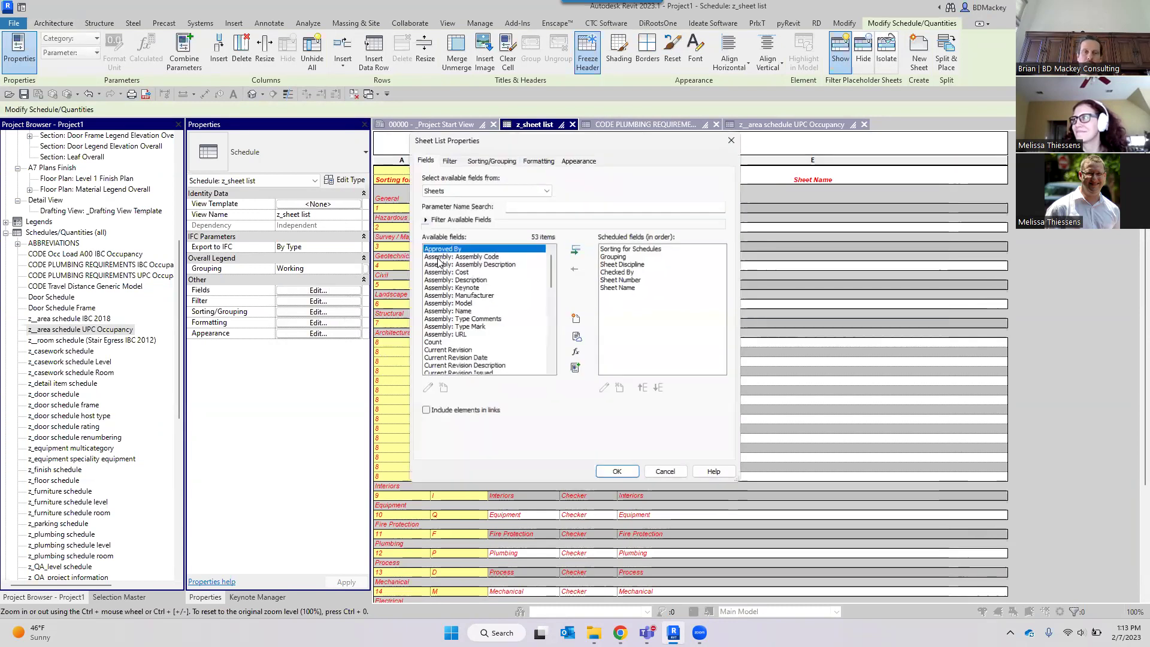
left_click(623, 271)
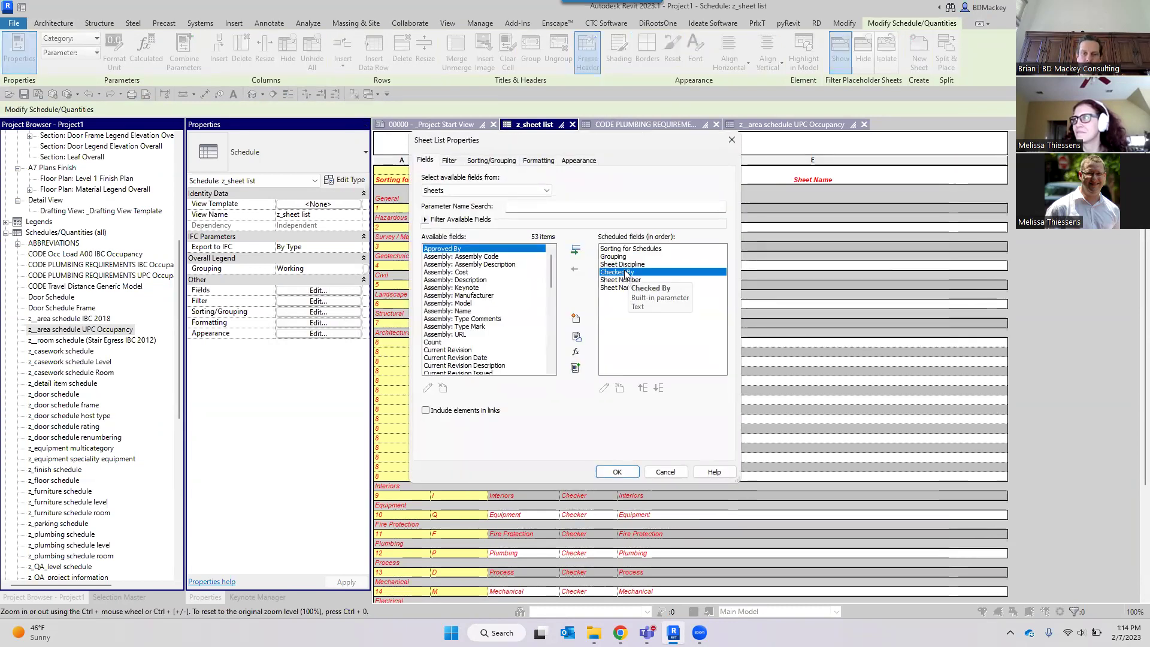
left_click(643, 389)
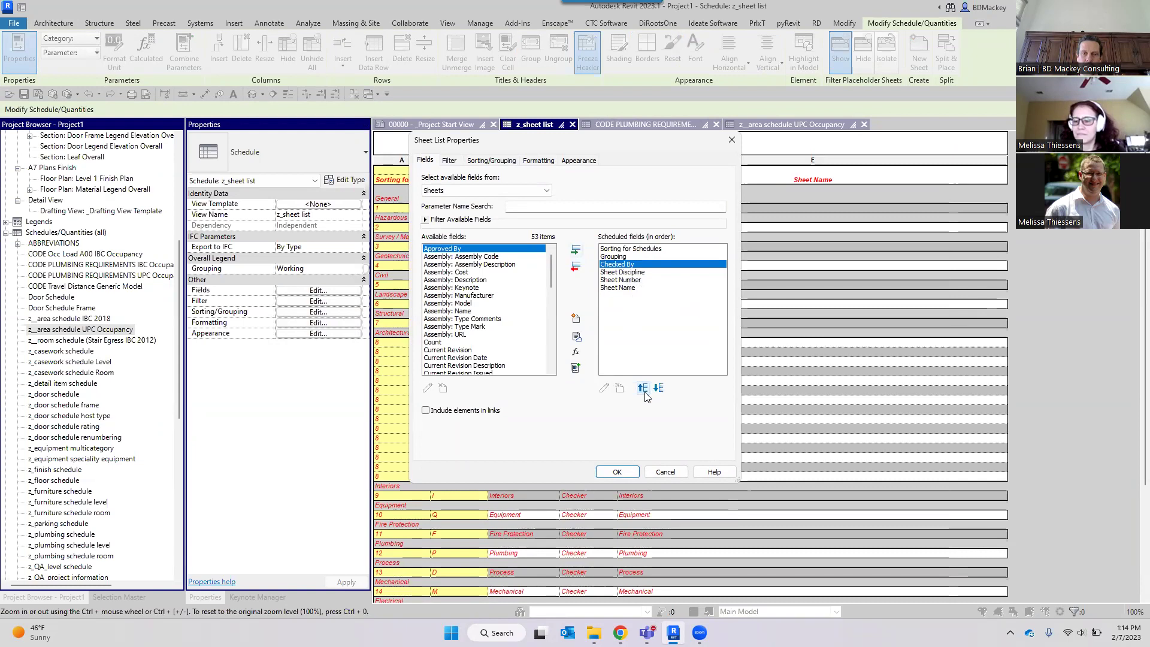
left_click(617, 472)
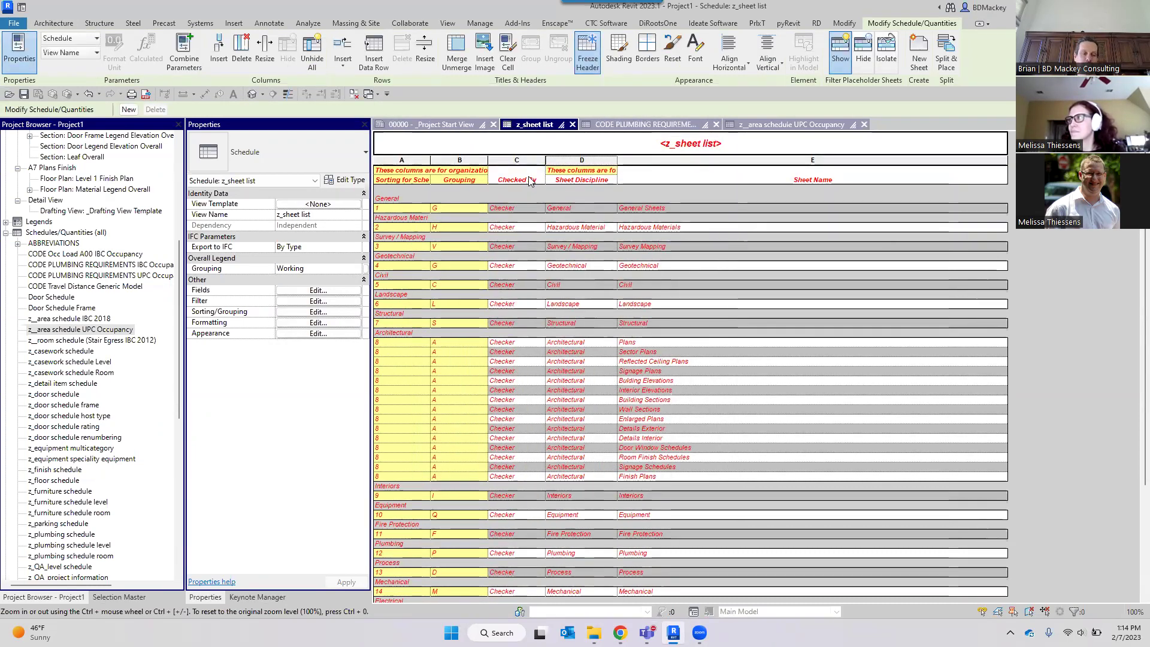
key("ctrl+z")
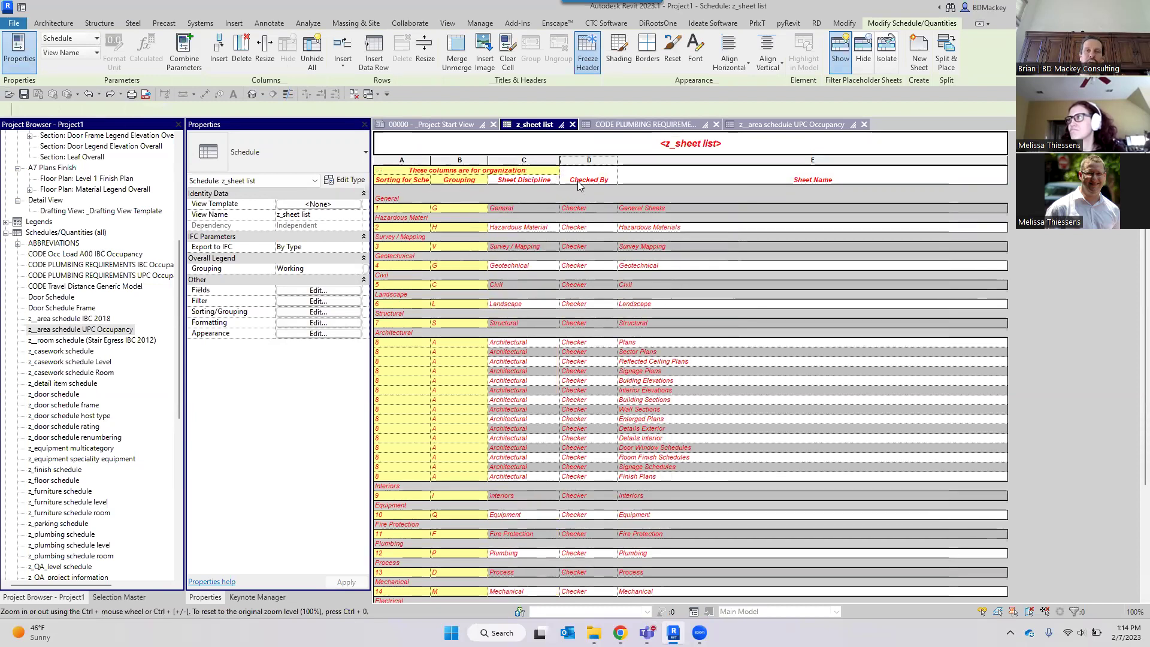
left_click(544, 179)
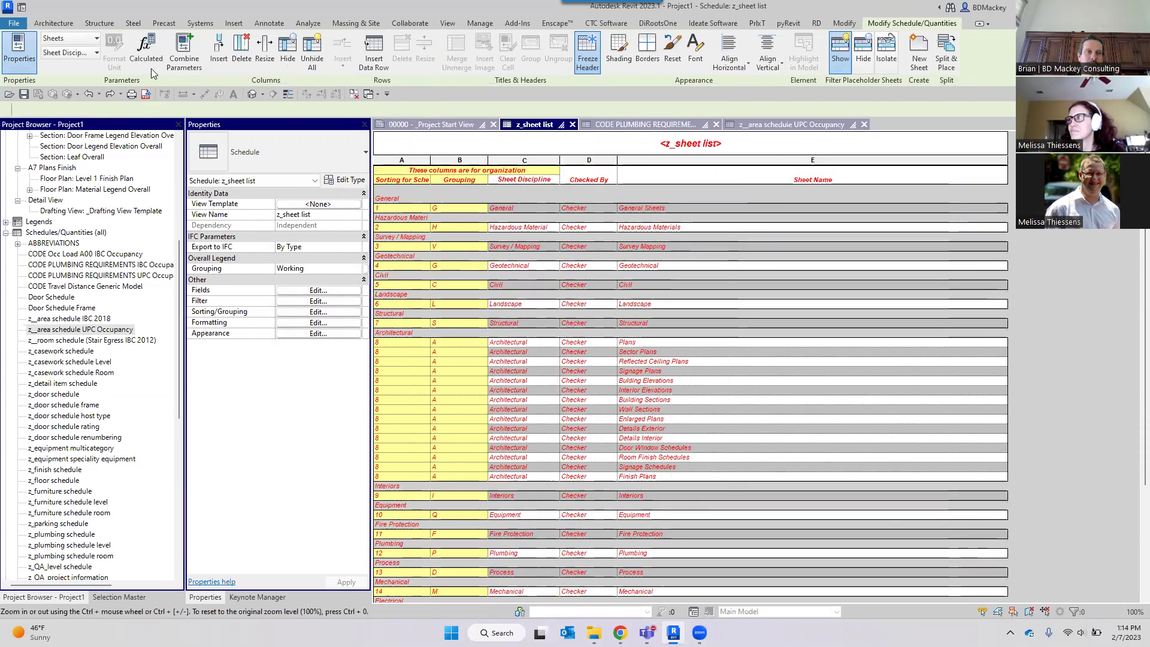
left_click(89, 53)
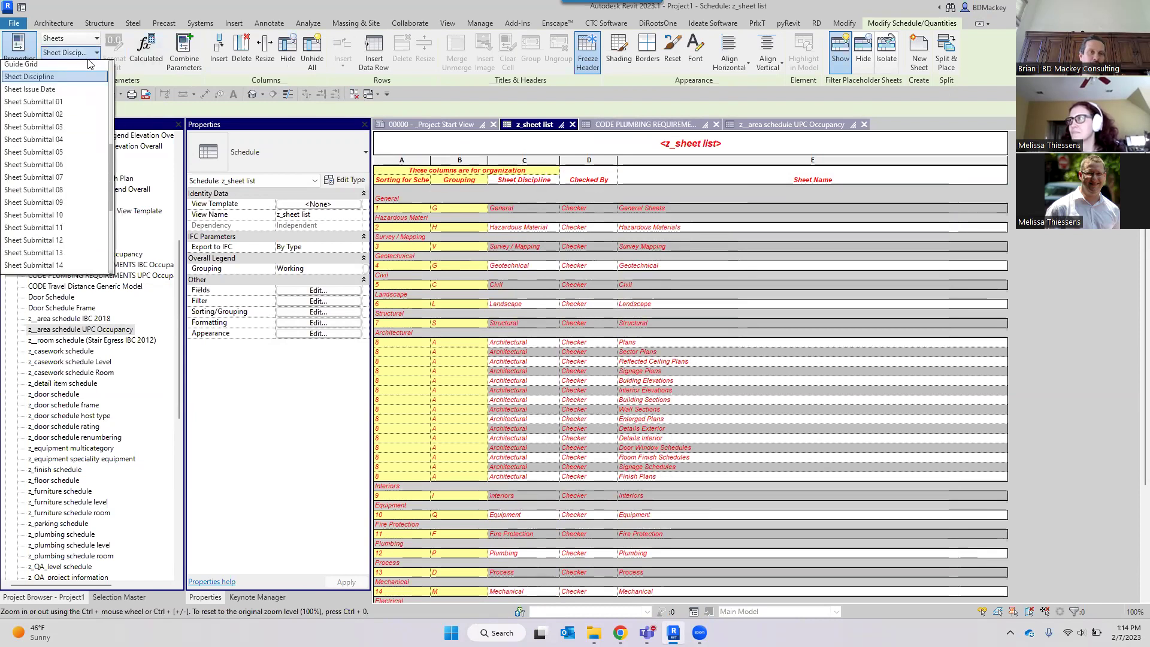
scroll(82, 83, "up", 3)
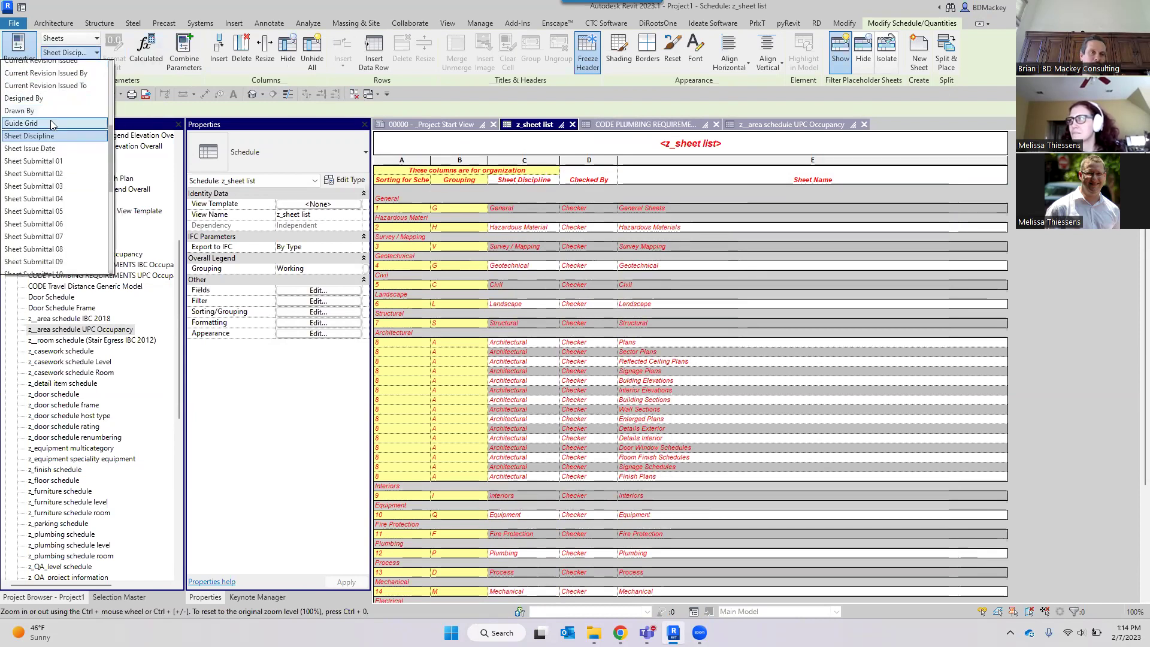
scroll(54, 126, "up", 2)
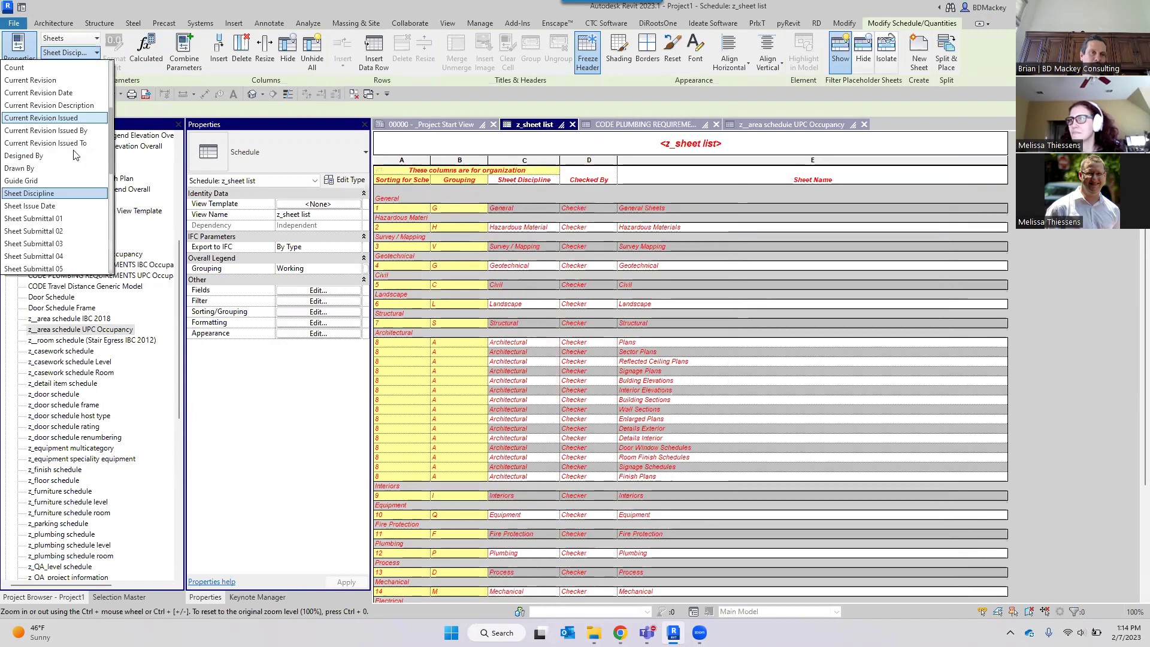
scroll(72, 160, "up", 2)
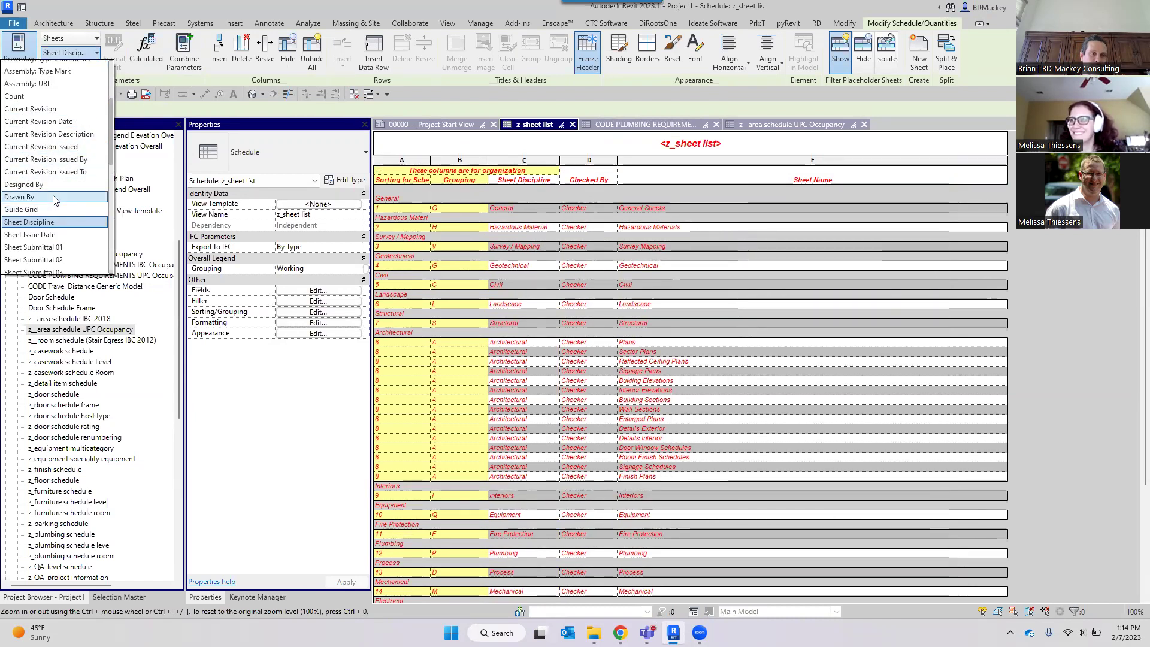
scroll(58, 192, "down", 3)
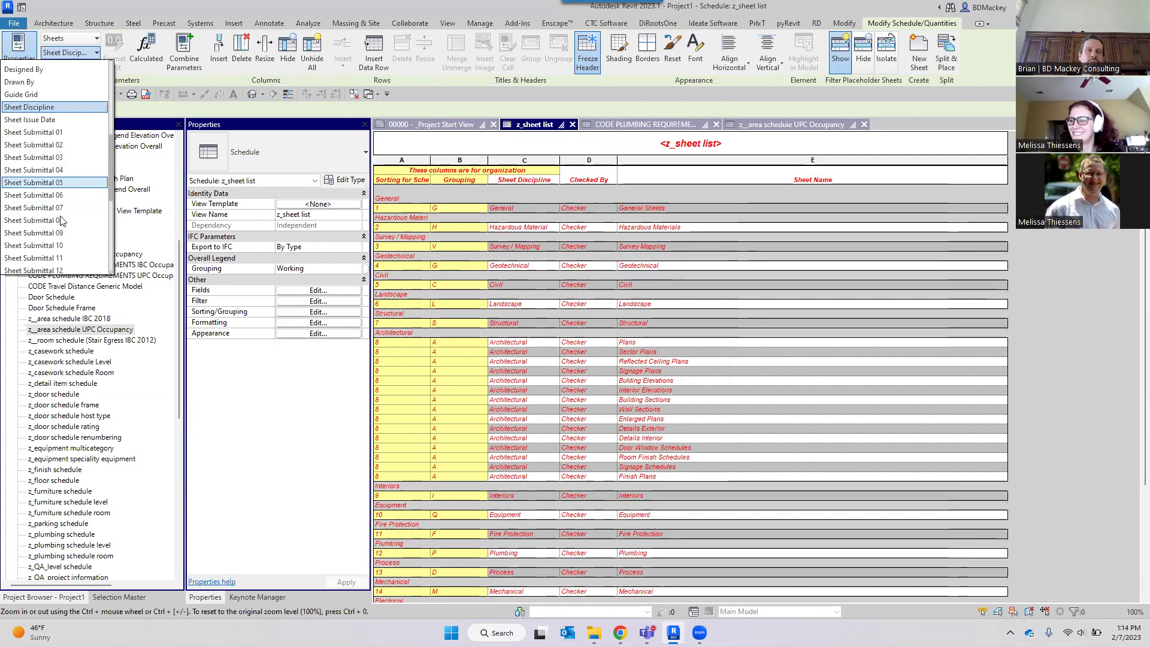
scroll(59, 221, "up", 4)
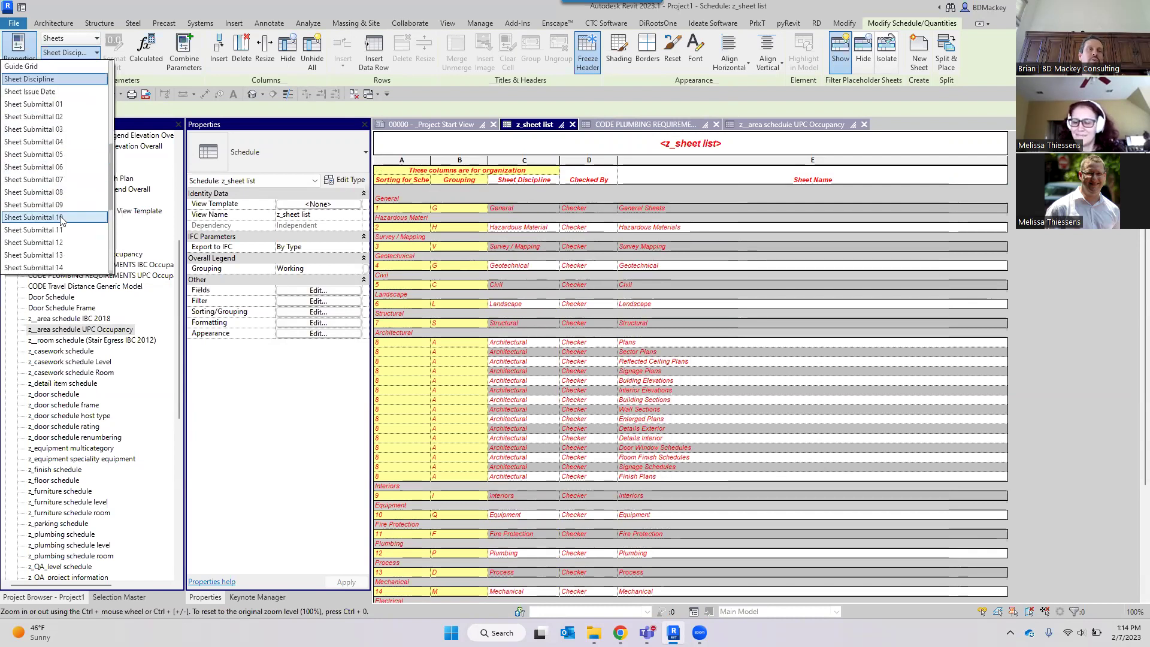
scroll(60, 221, "up", 3)
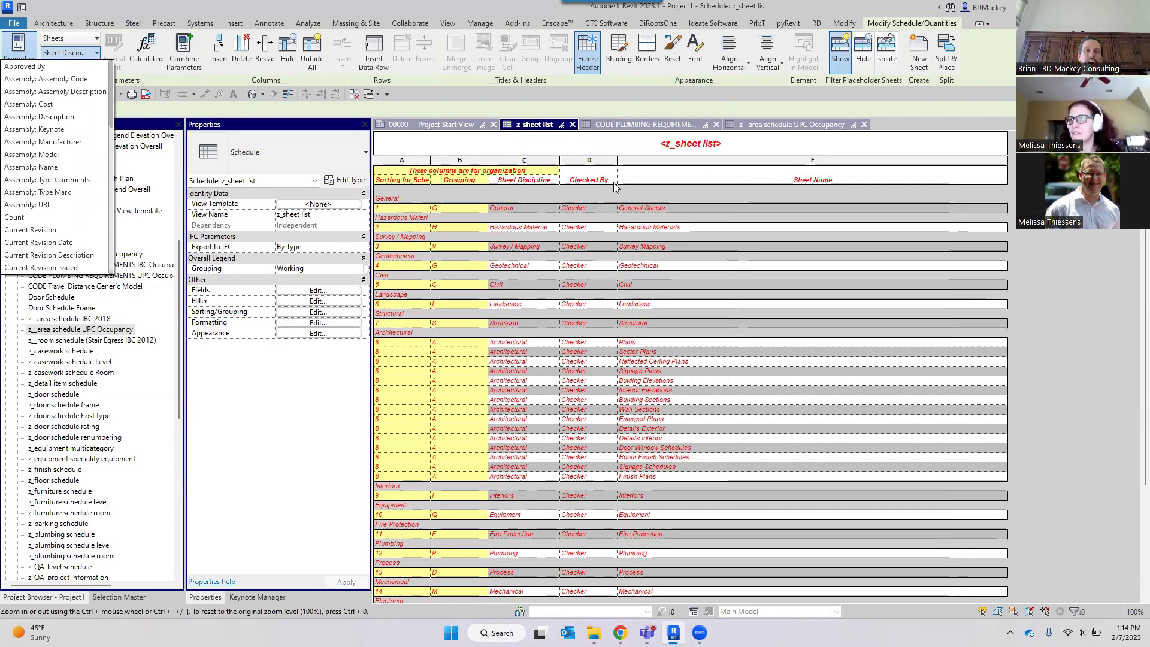
left_click(590, 157)
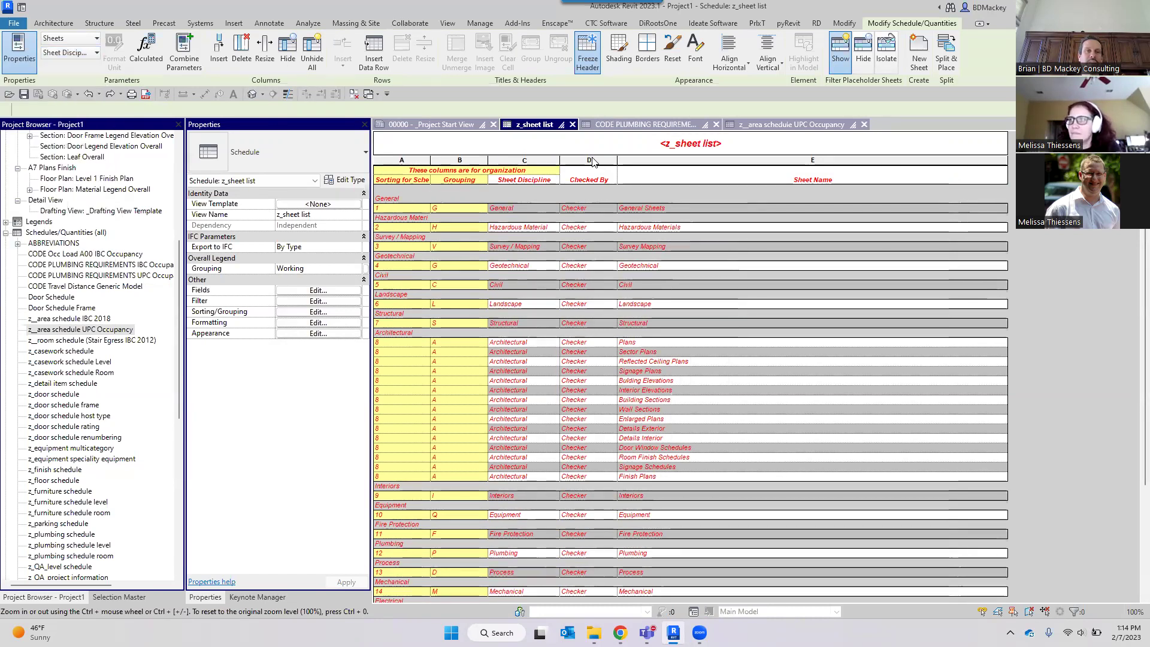
left_click(221, 53)
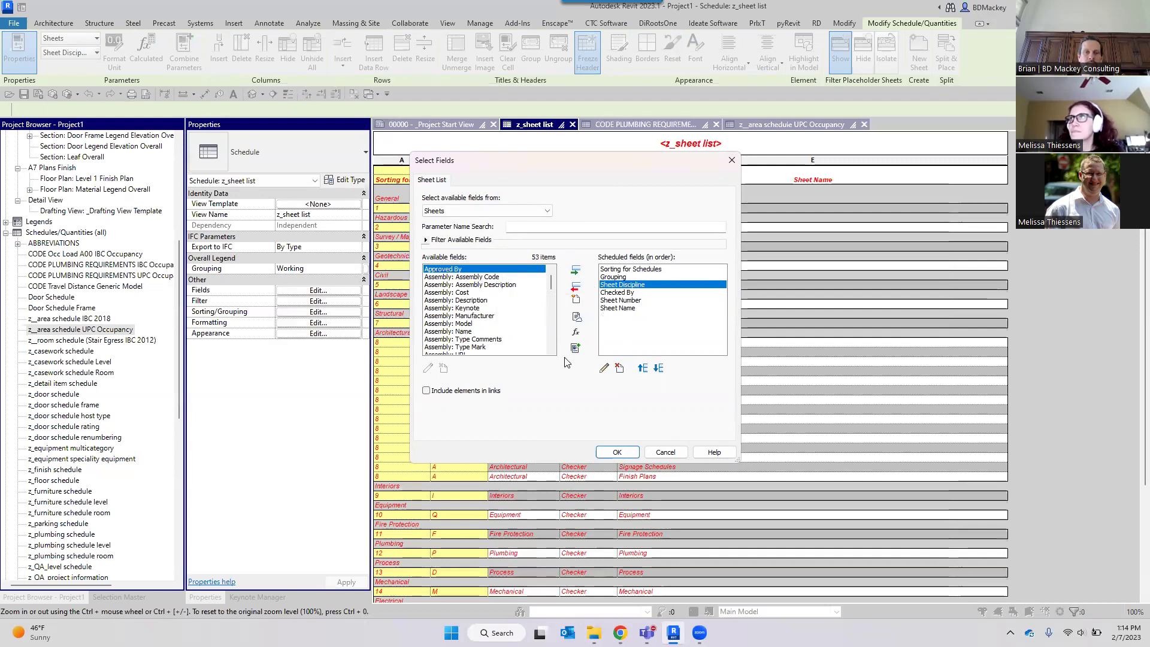
left_click(484, 317)
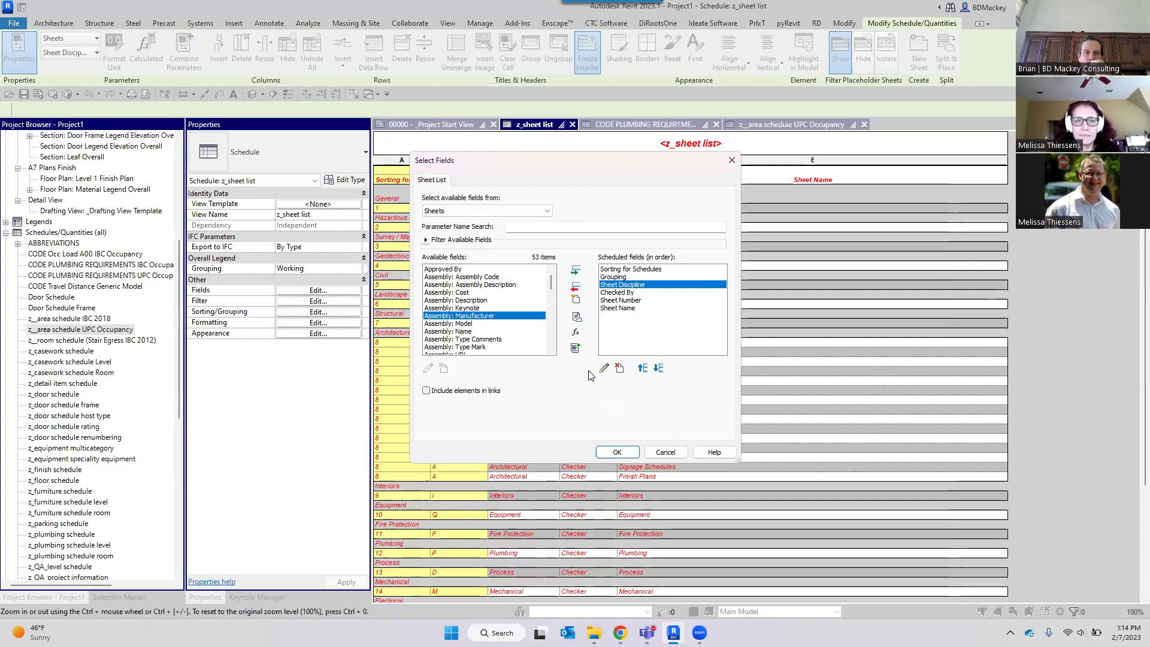
left_click(659, 451)
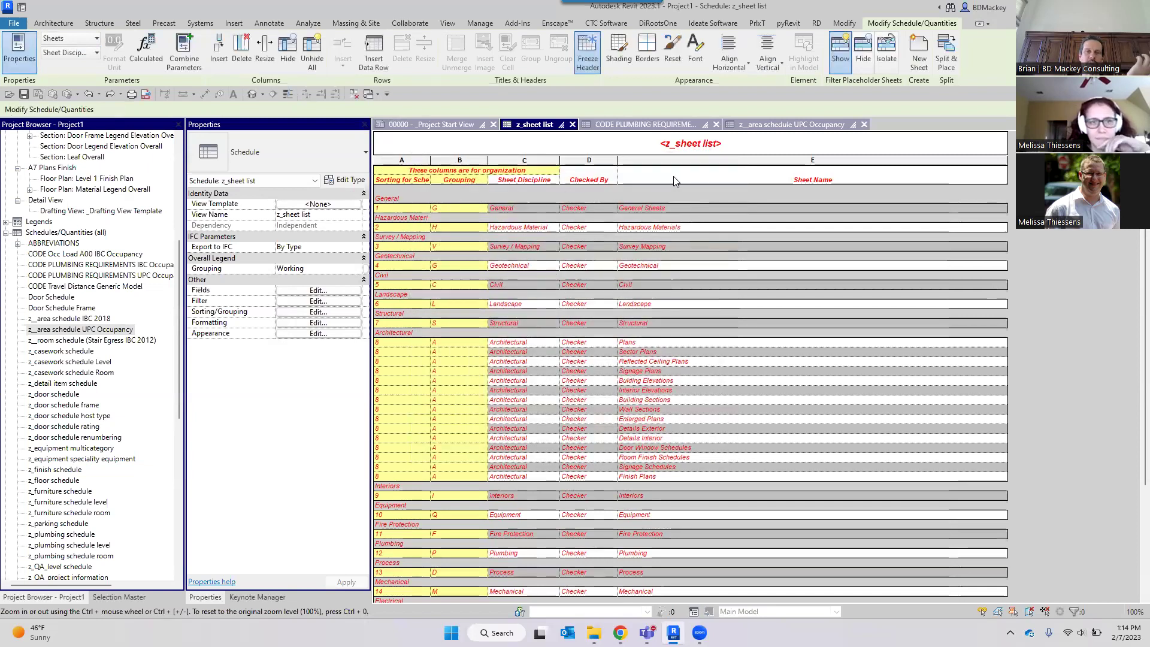
left_click(326, 290)
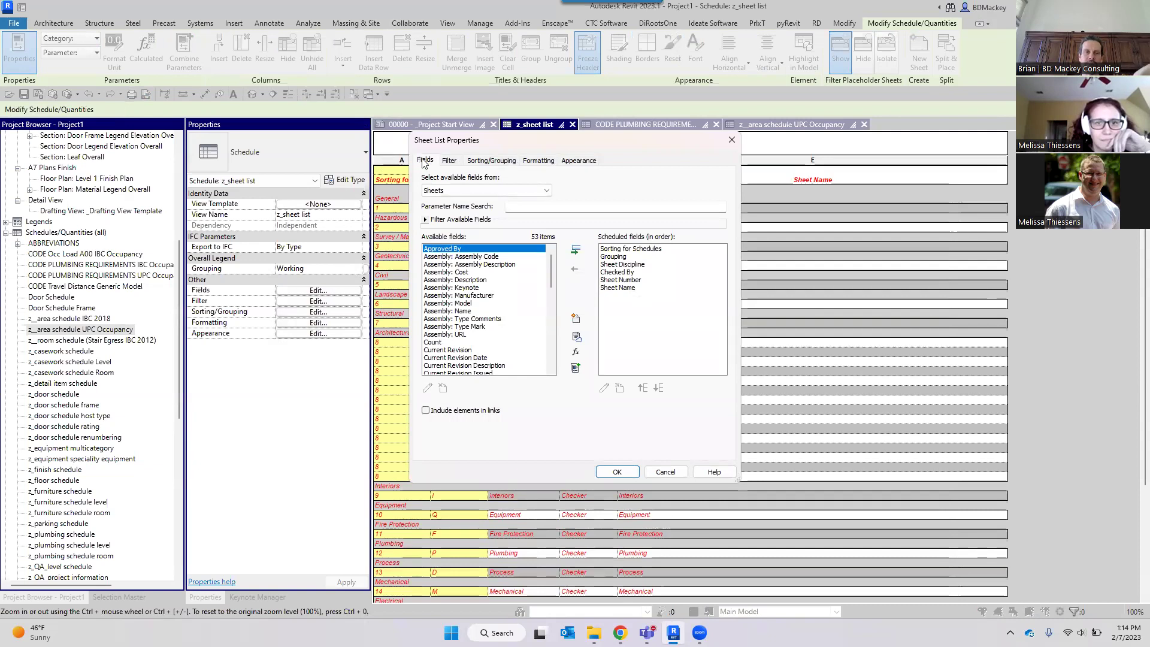
left_click(665, 472)
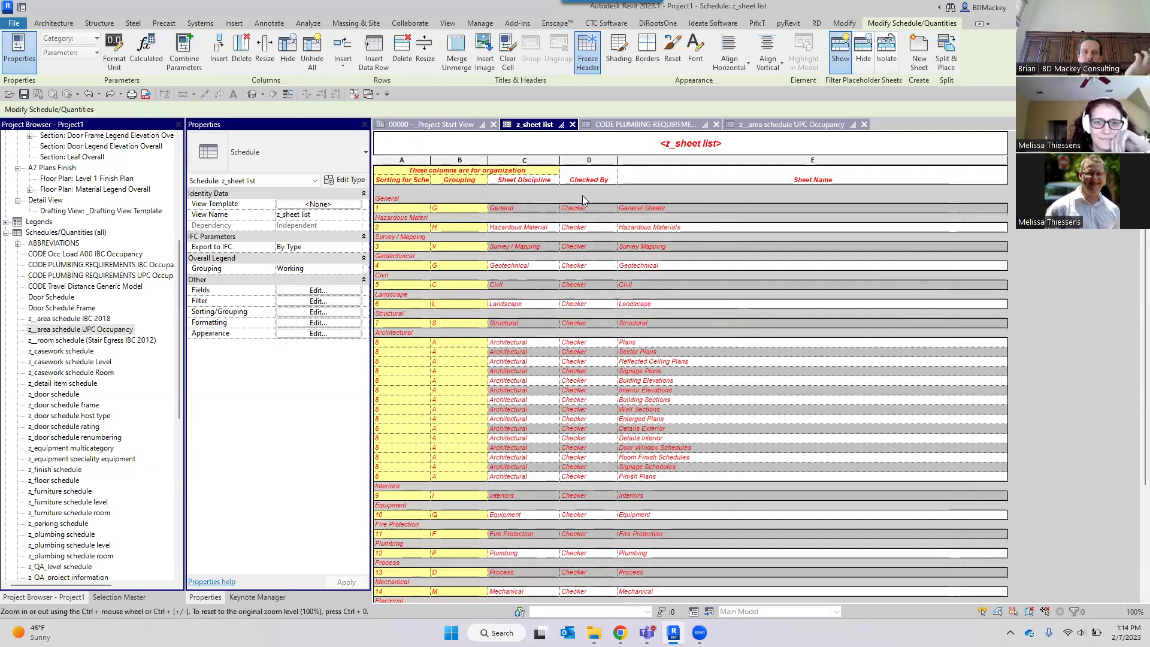
left_click(550, 162)
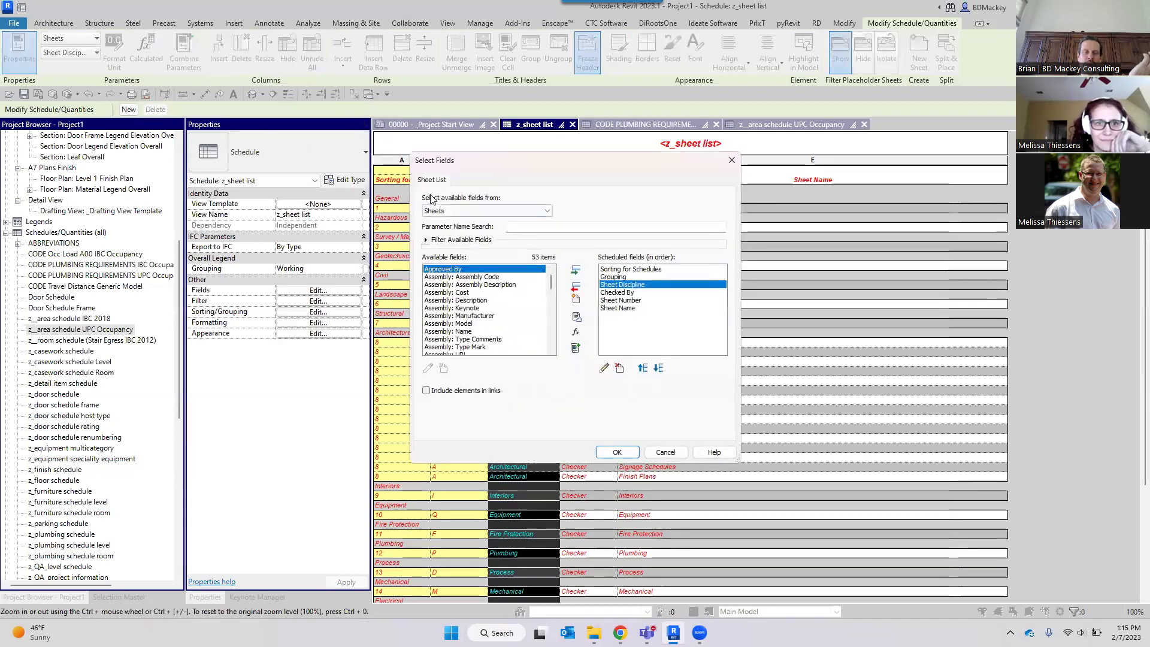
left_click_drag(549, 161, 571, 181)
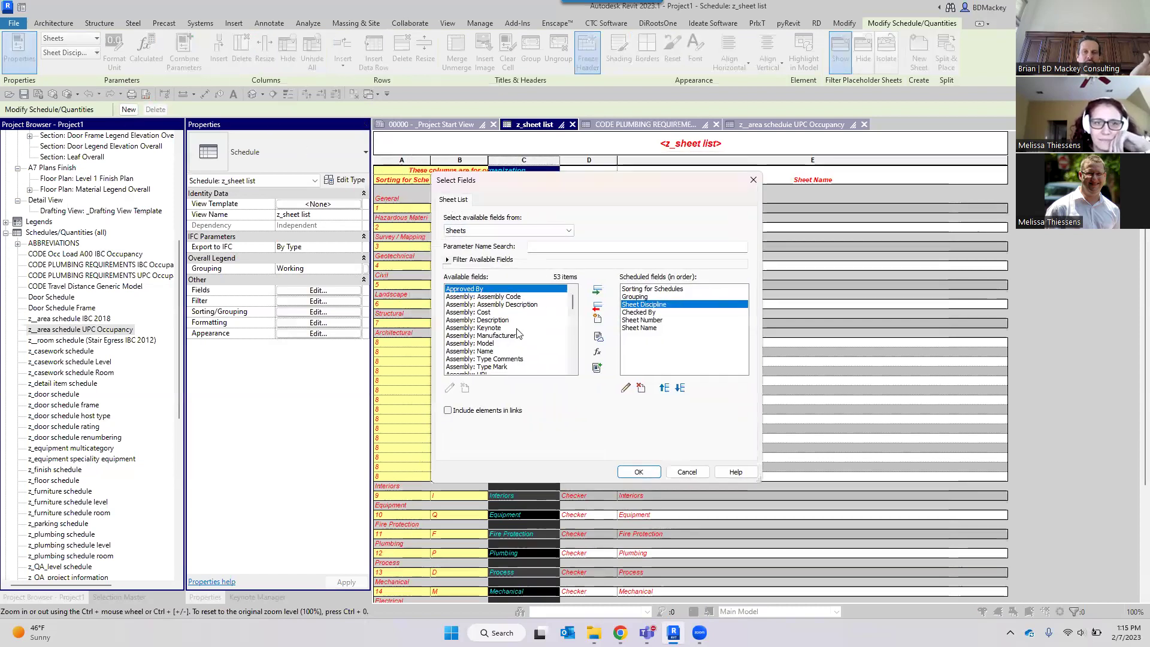
scroll(479, 330, "down", 6)
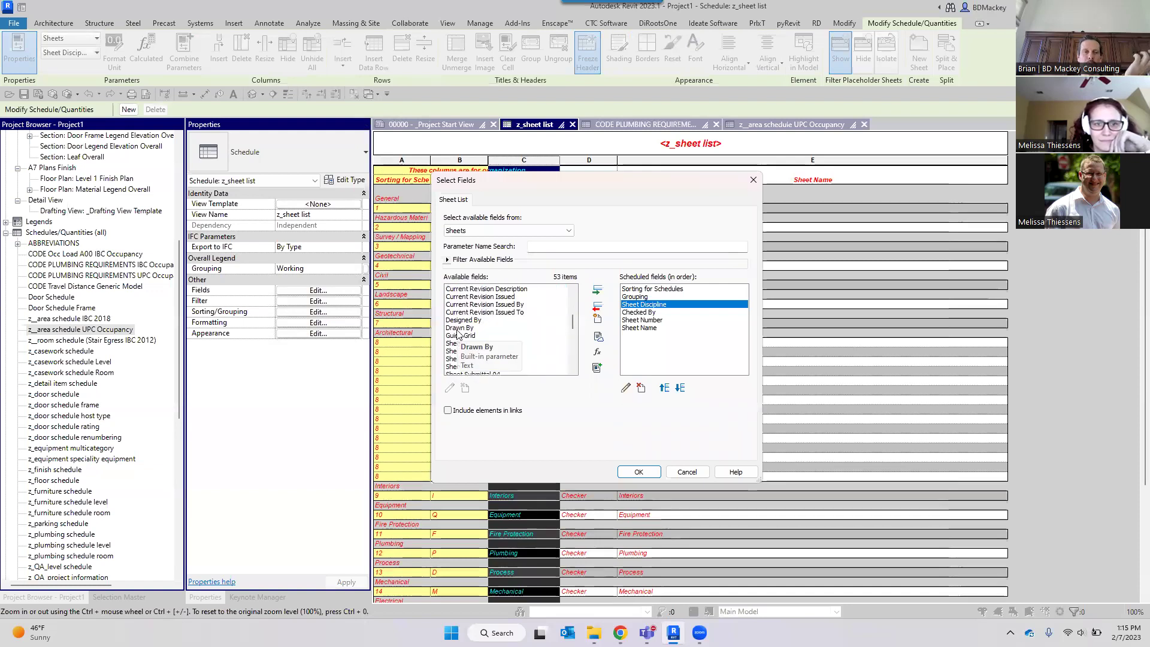
left_click(687, 472)
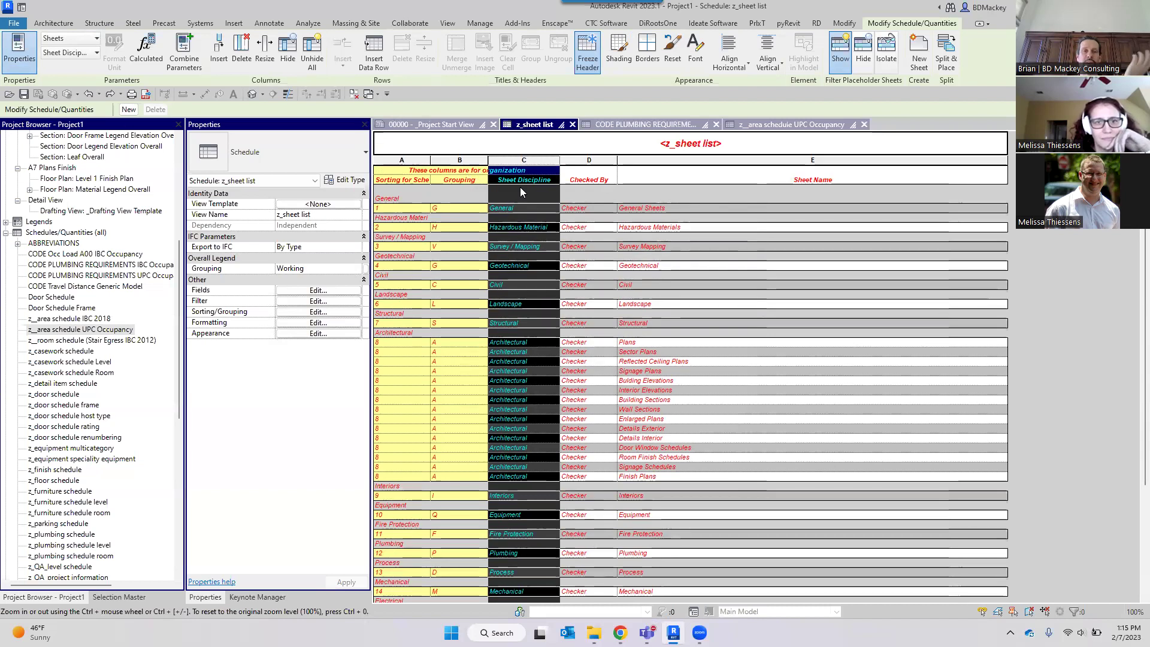
Delete the Checked By column, then try Drawn By for column C and undo it.
left_click(611, 166)
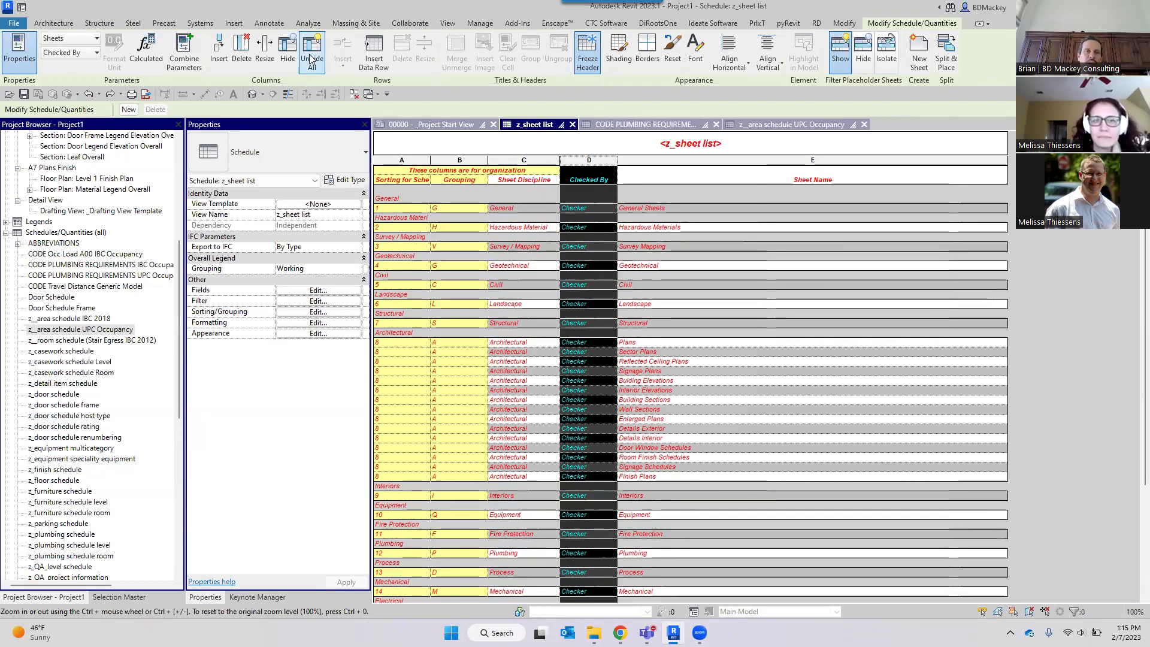
left_click(241, 54)
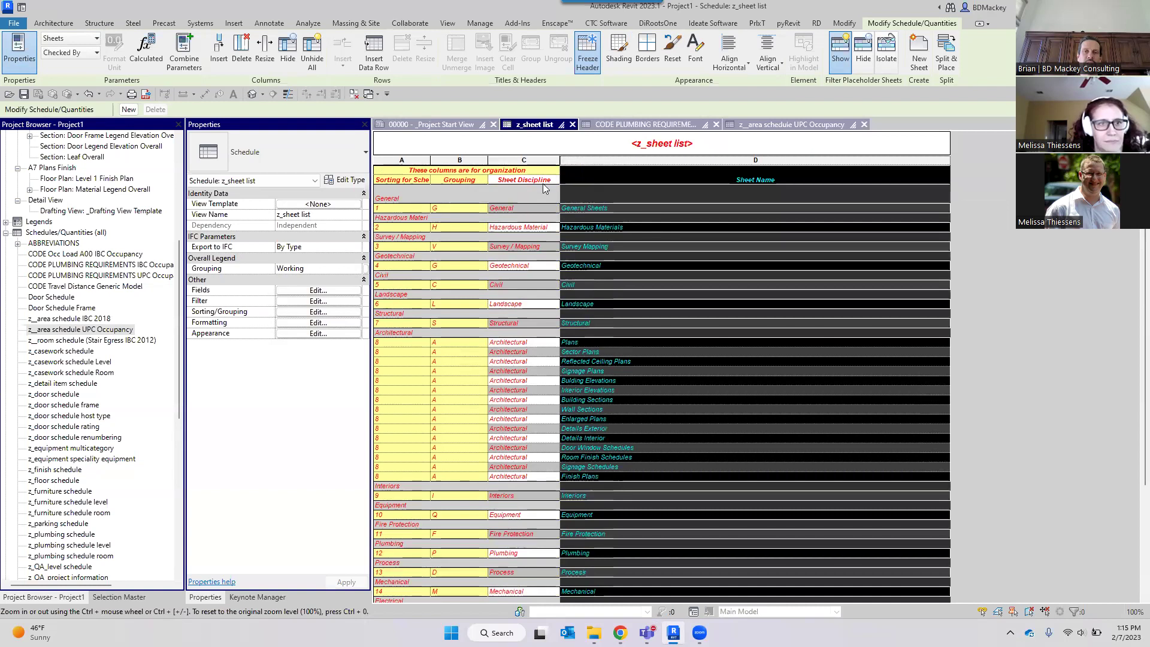
left_click(533, 161)
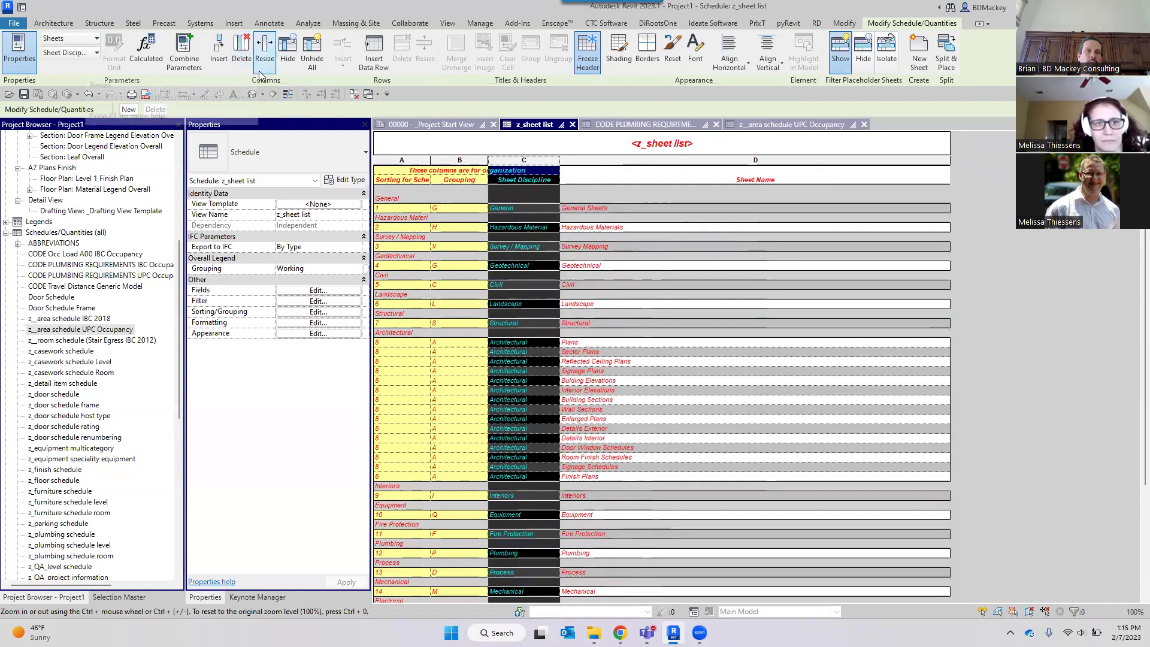
left_click(96, 53)
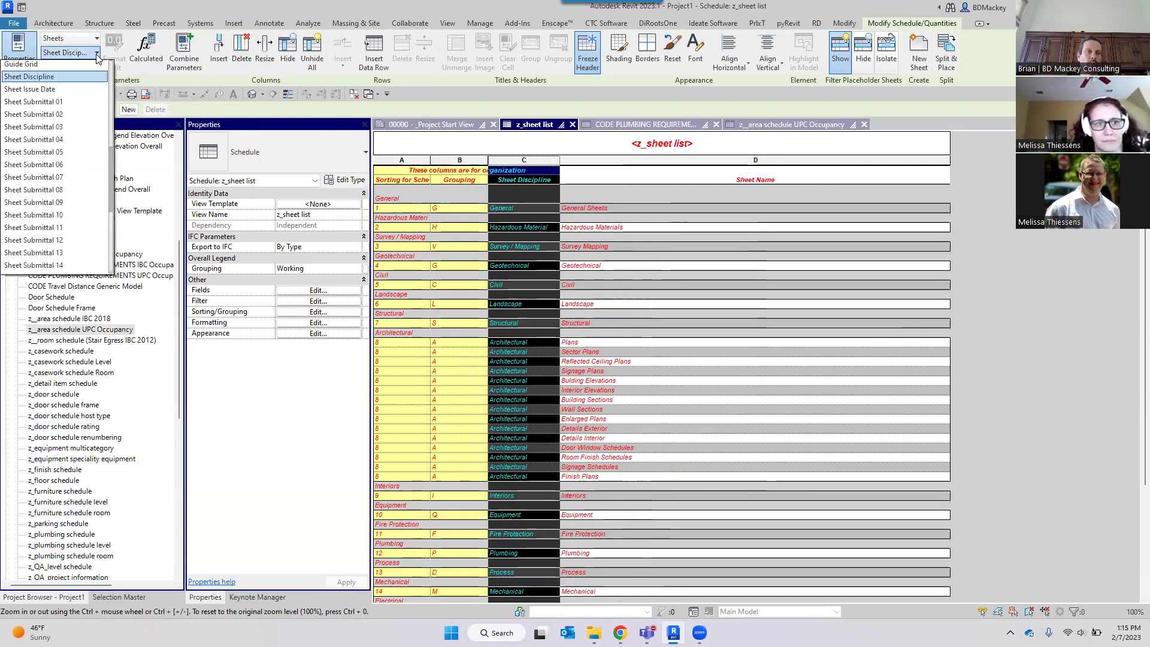
scroll(41, 172, "up", 3)
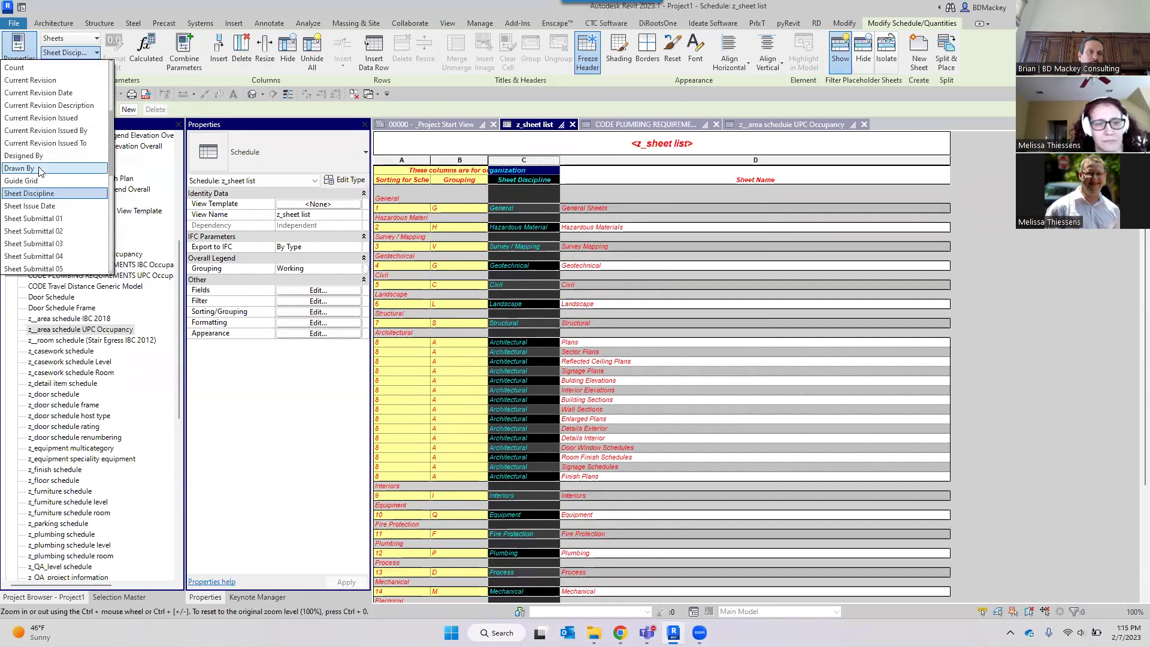
left_click(41, 169)
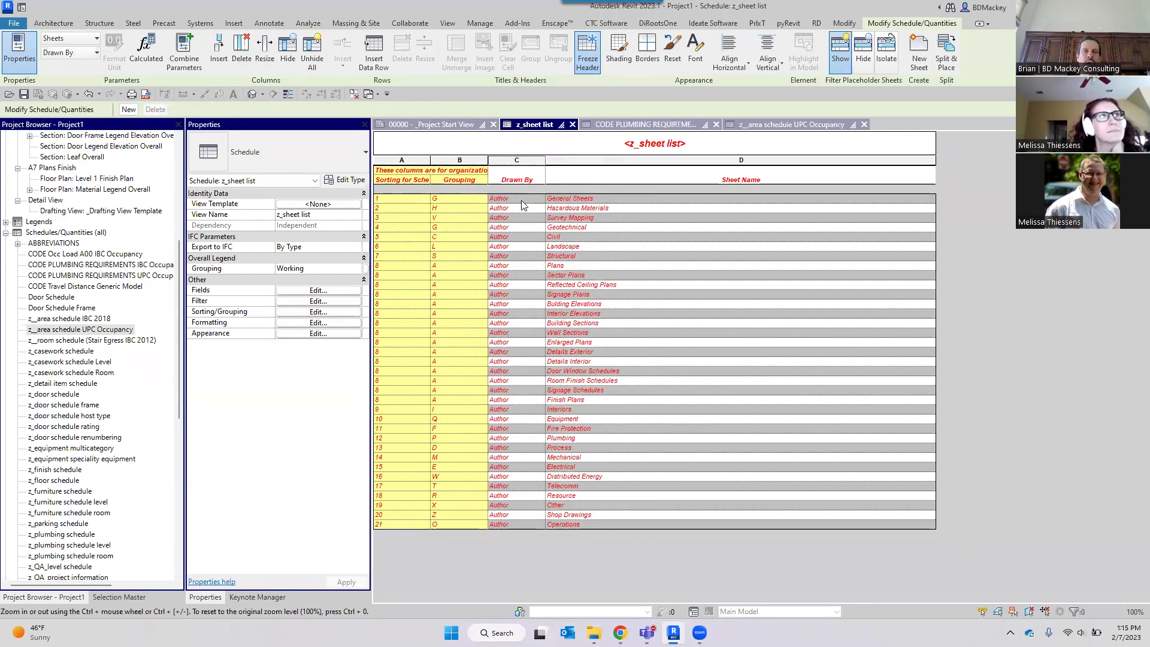
key("ctrl+z")
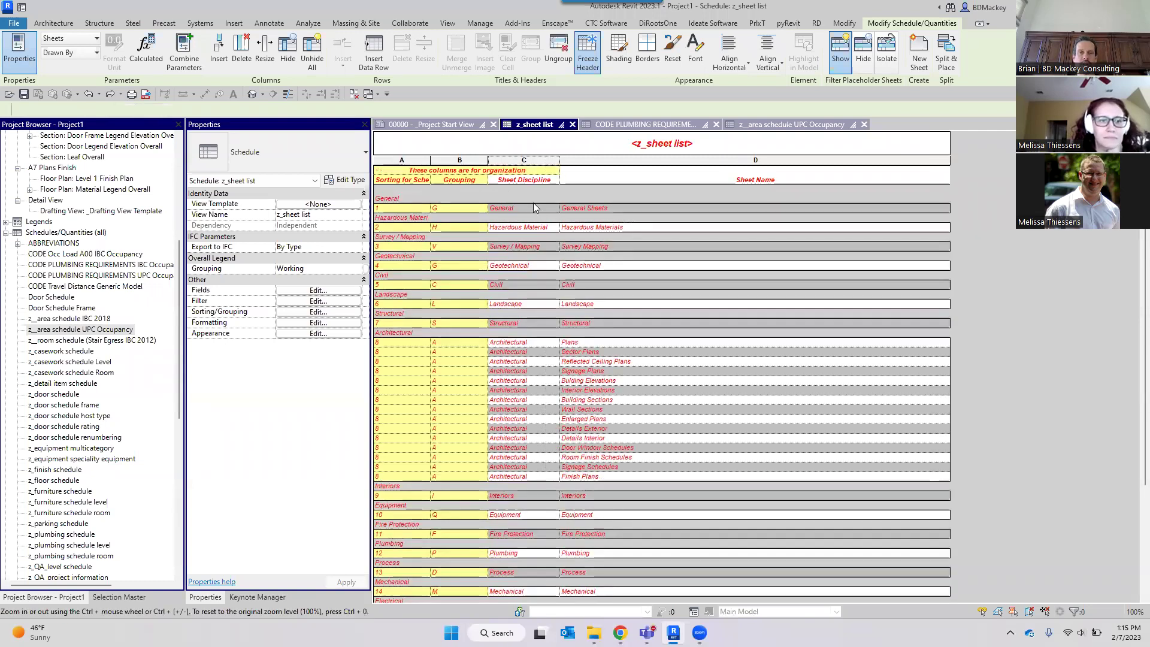
Select the Sheet Discipline header and expand Legends in the Project Browser.
left_click(533, 180)
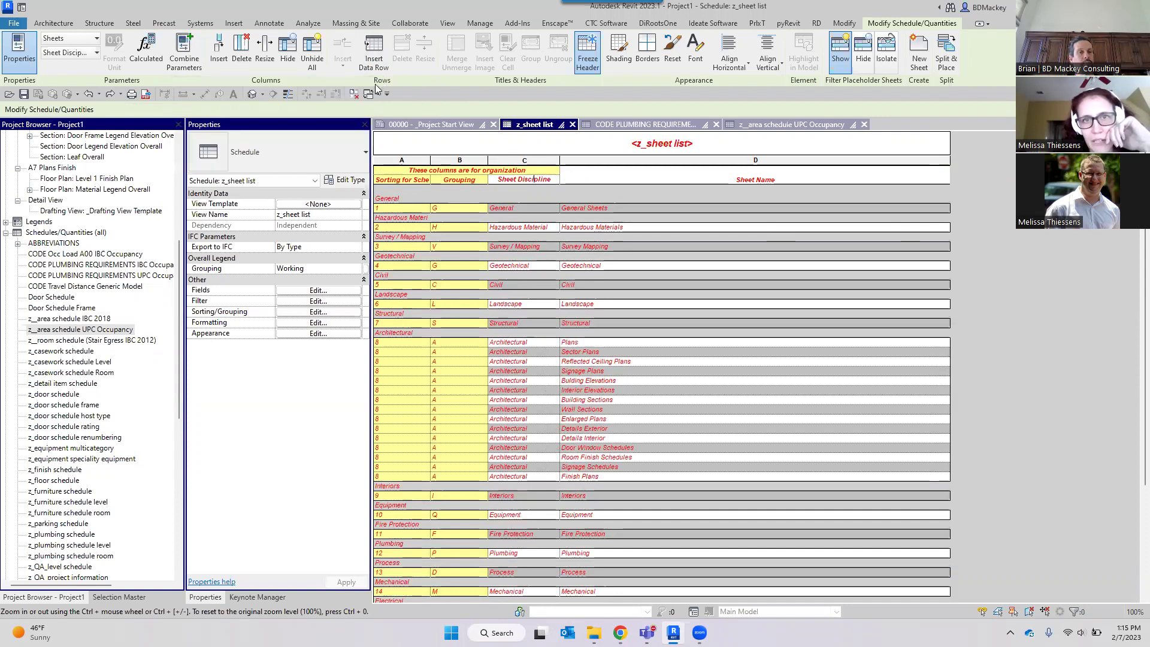
left_click(6, 222)
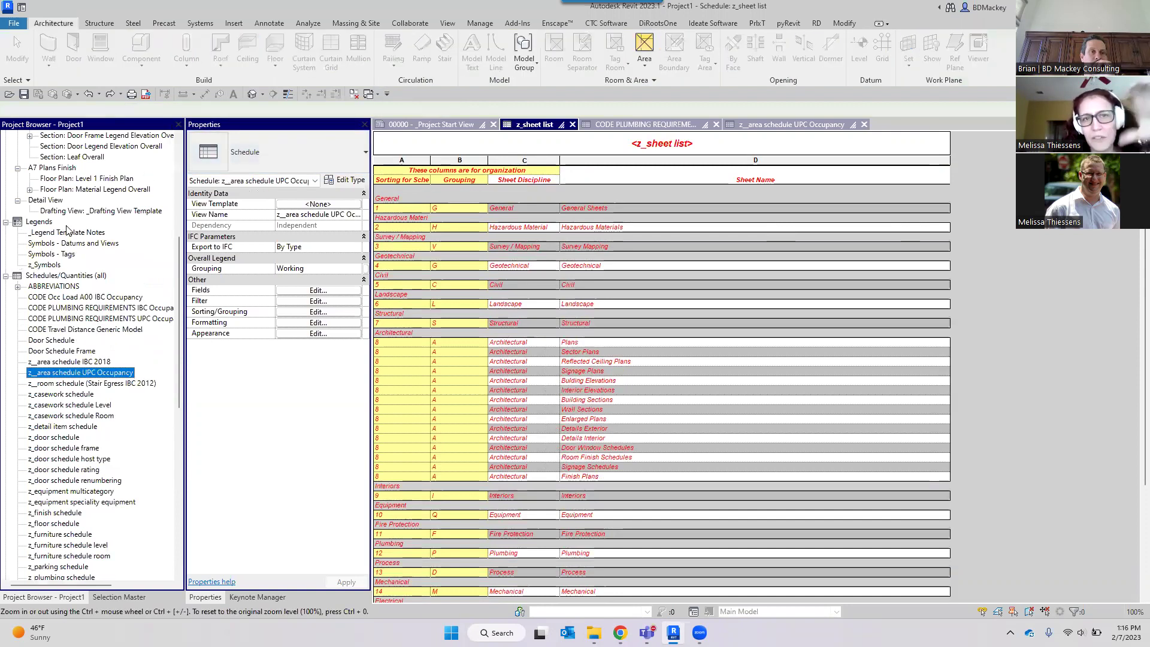
Start a new Note Block schedule for the Sym_ExampleHyperlinks family.
left_click(448, 23)
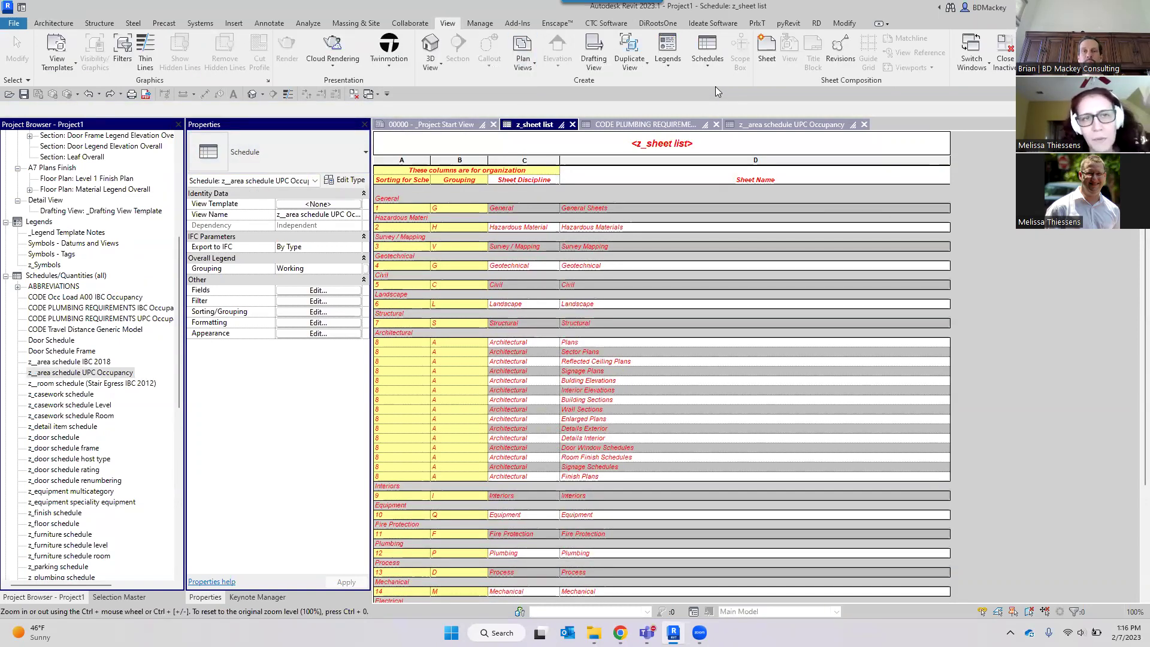
left_click(708, 65)
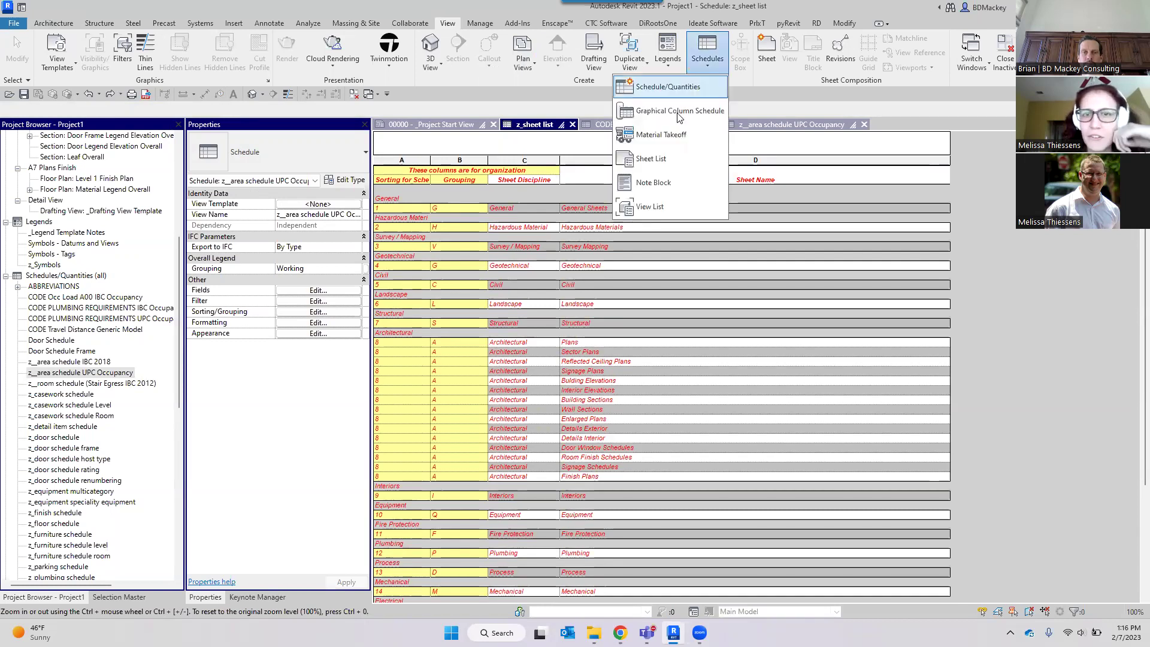
left_click(665, 182)
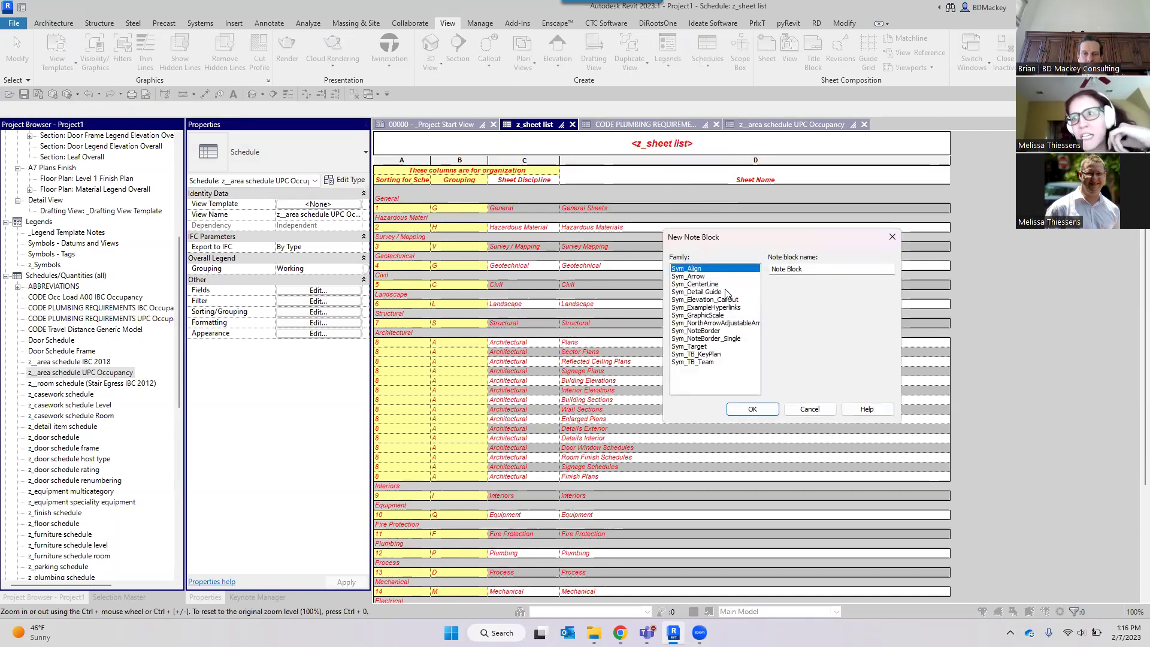
left_click(720, 307)
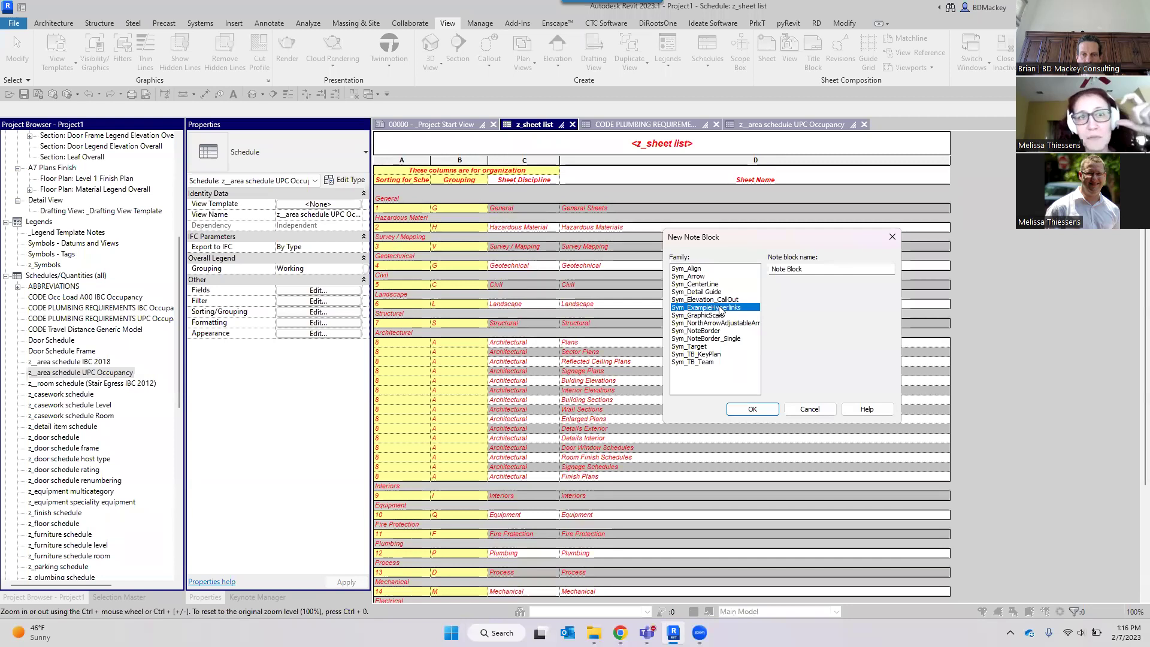
left_click(752, 409)
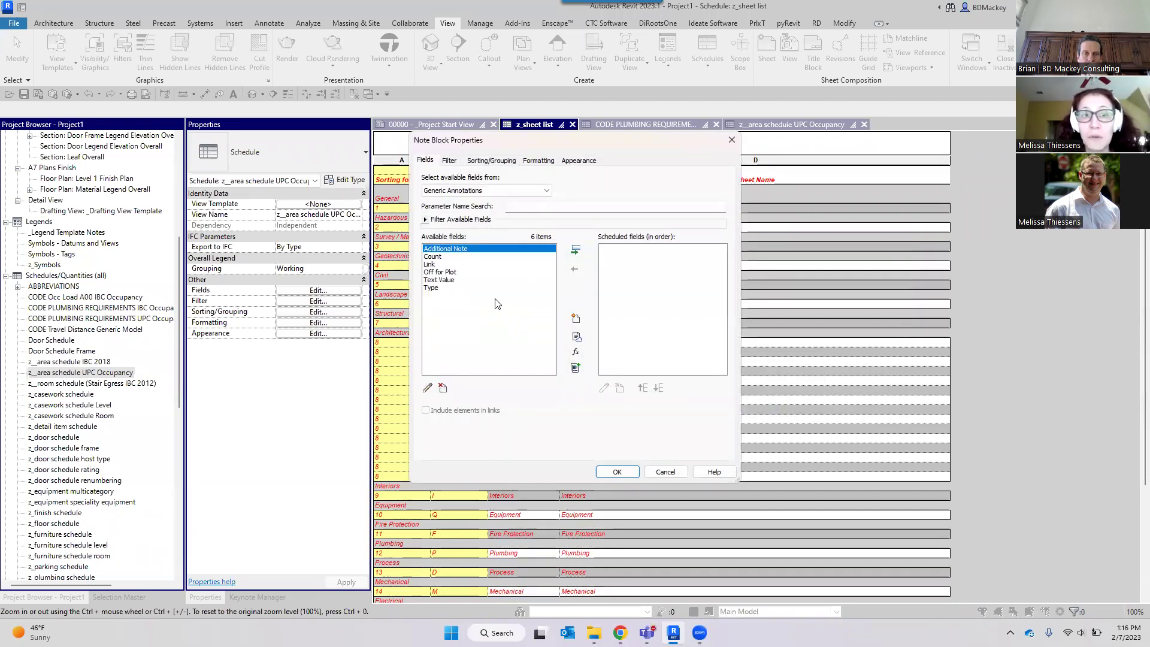
Add all six Generic Annotations fields, from Additional Note through Type, to the Note Block schedule.
left_click(473, 190)
left_click(476, 200)
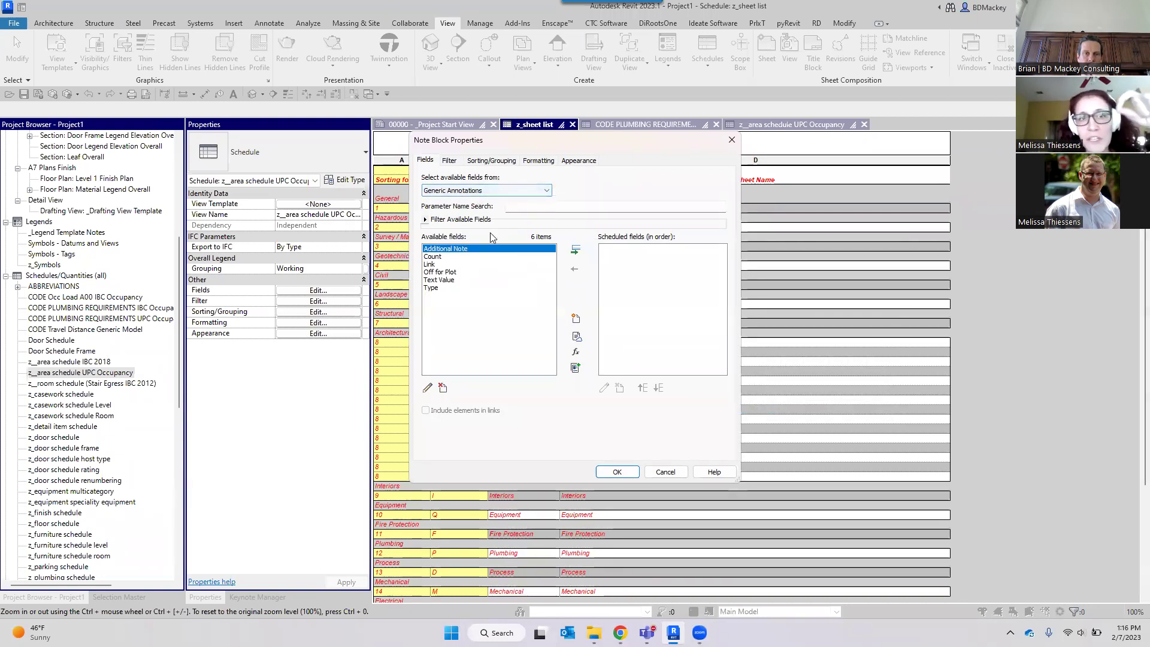
left_click(431, 288, "shift")
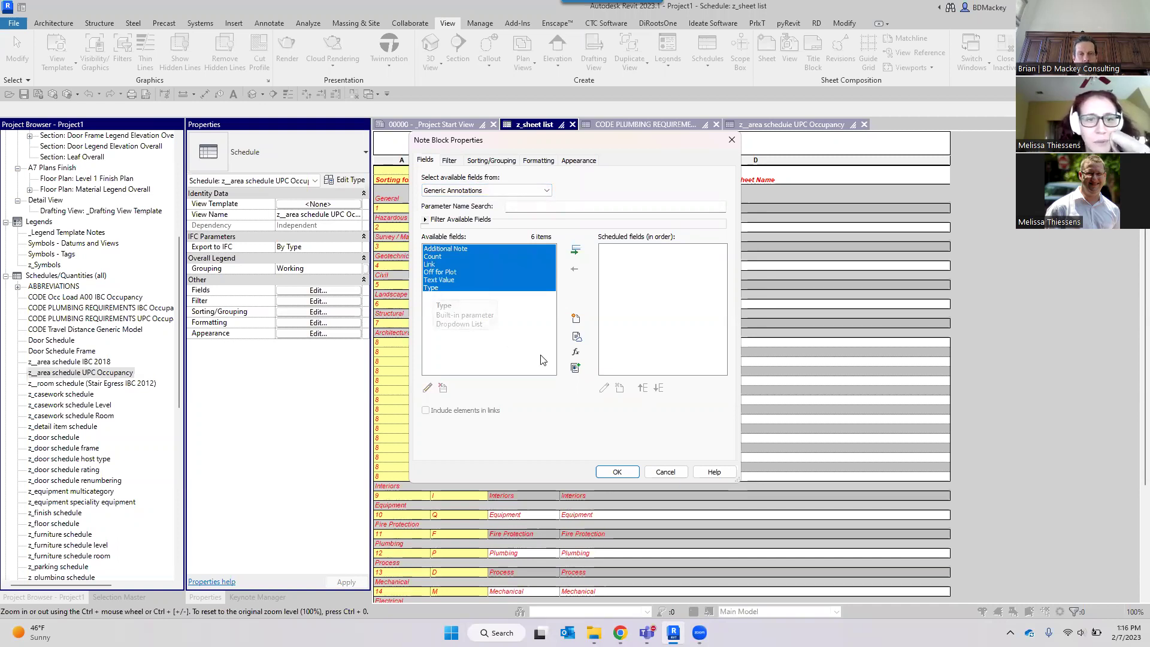
left_click(576, 251)
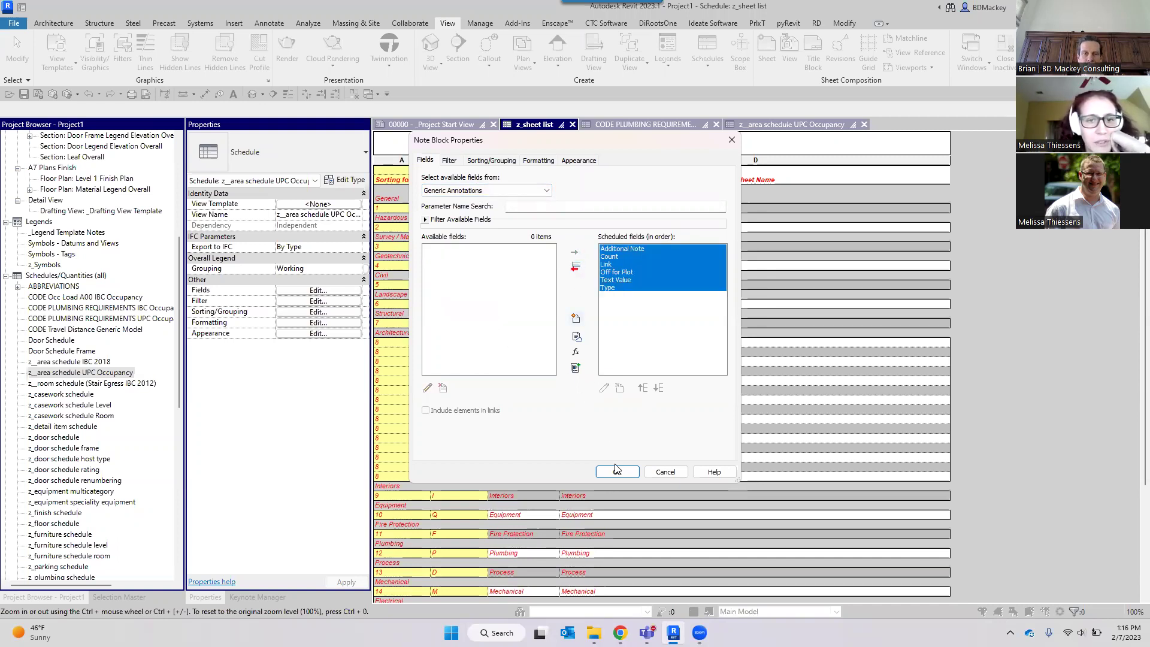
left_click(617, 471)
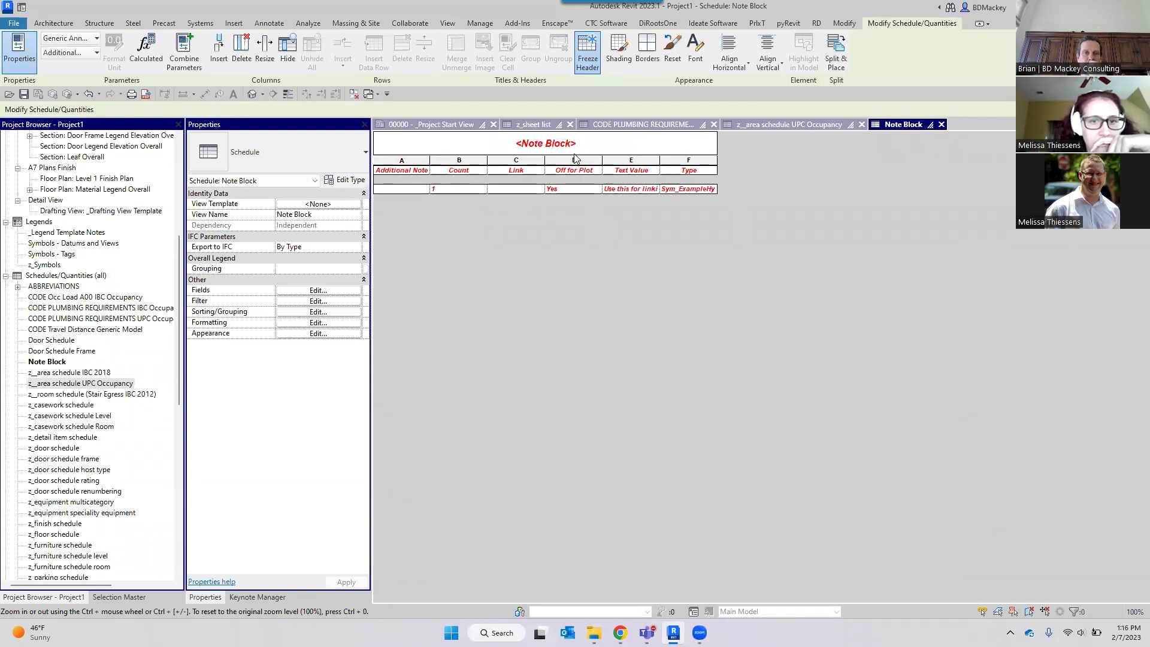
Switch the Note Block's first column from Additional Note to the Project Information Building Name parameter.
left_click(79, 40)
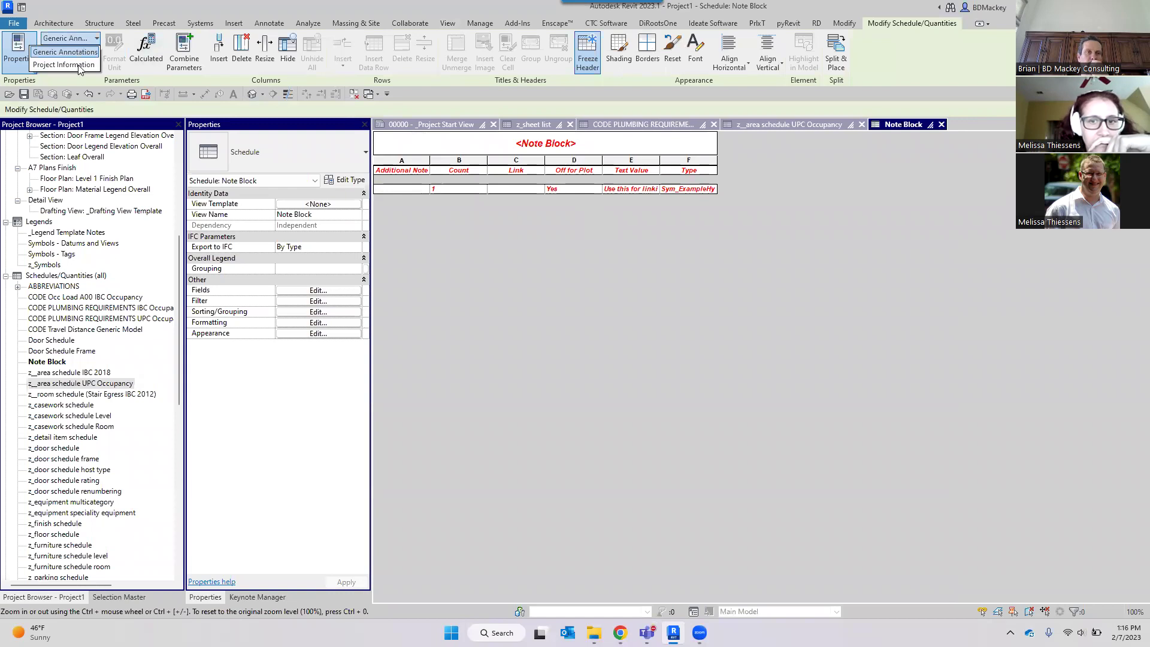
left_click(413, 170)
left_click(413, 170)
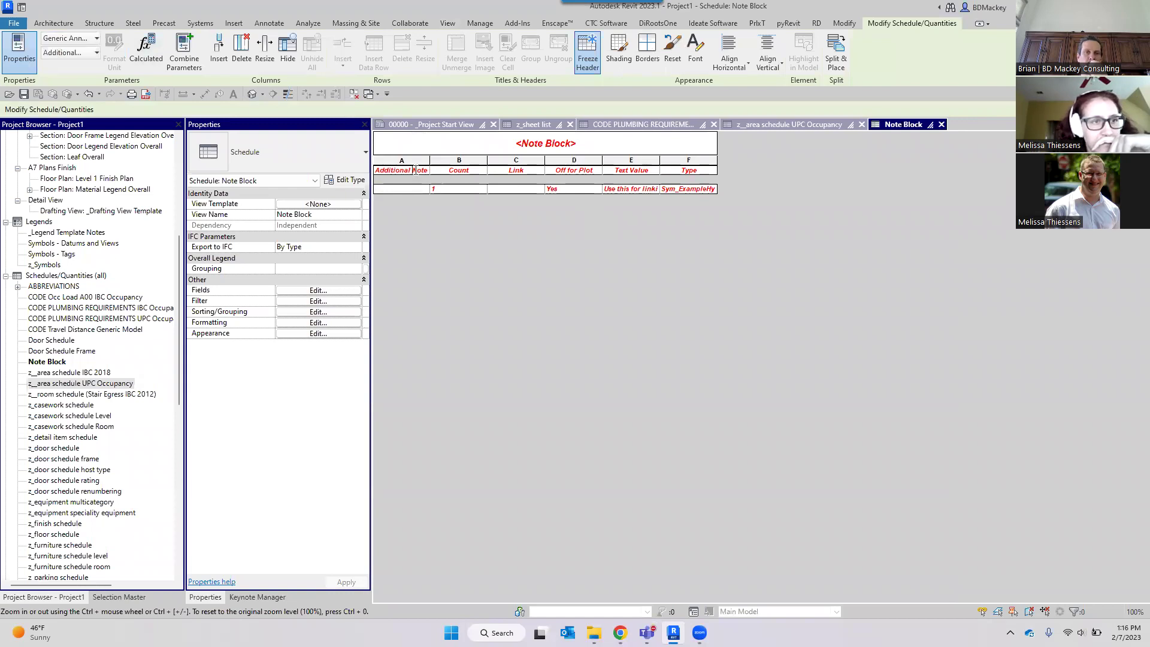
left_click(97, 38)
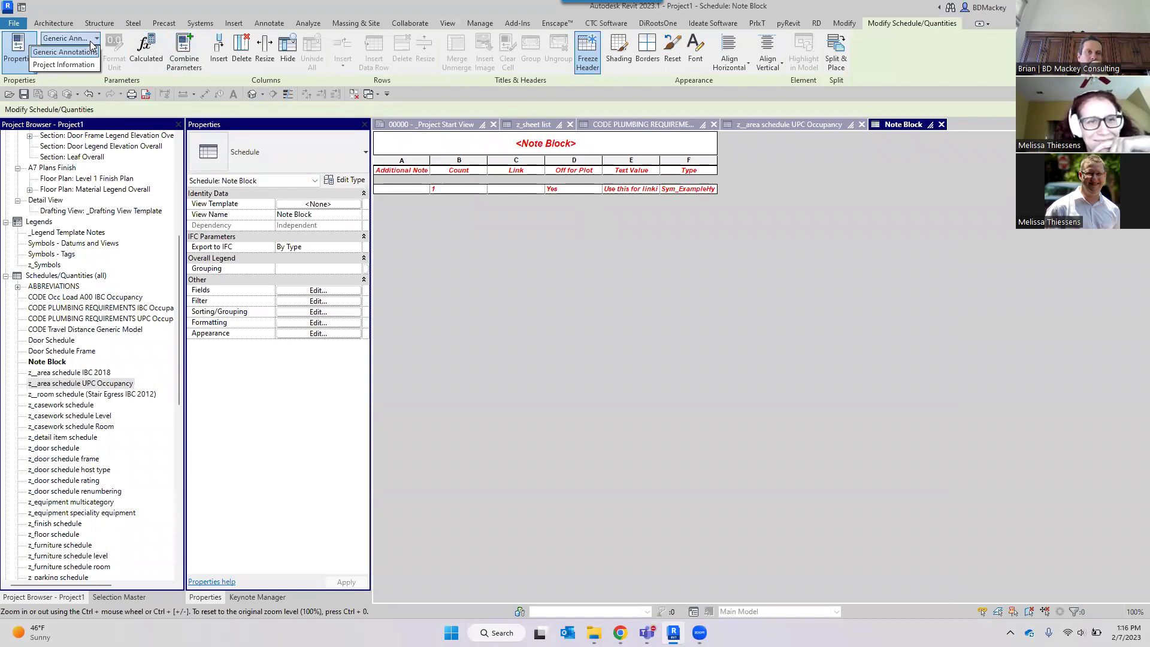
left_click(66, 67)
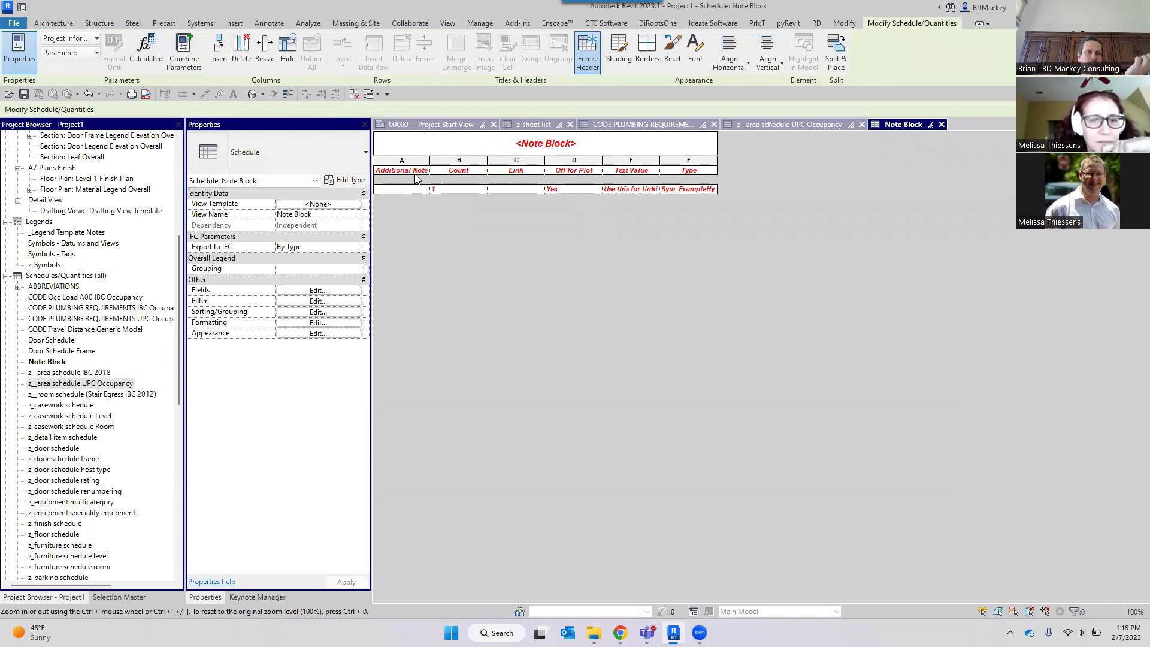
left_click(95, 53)
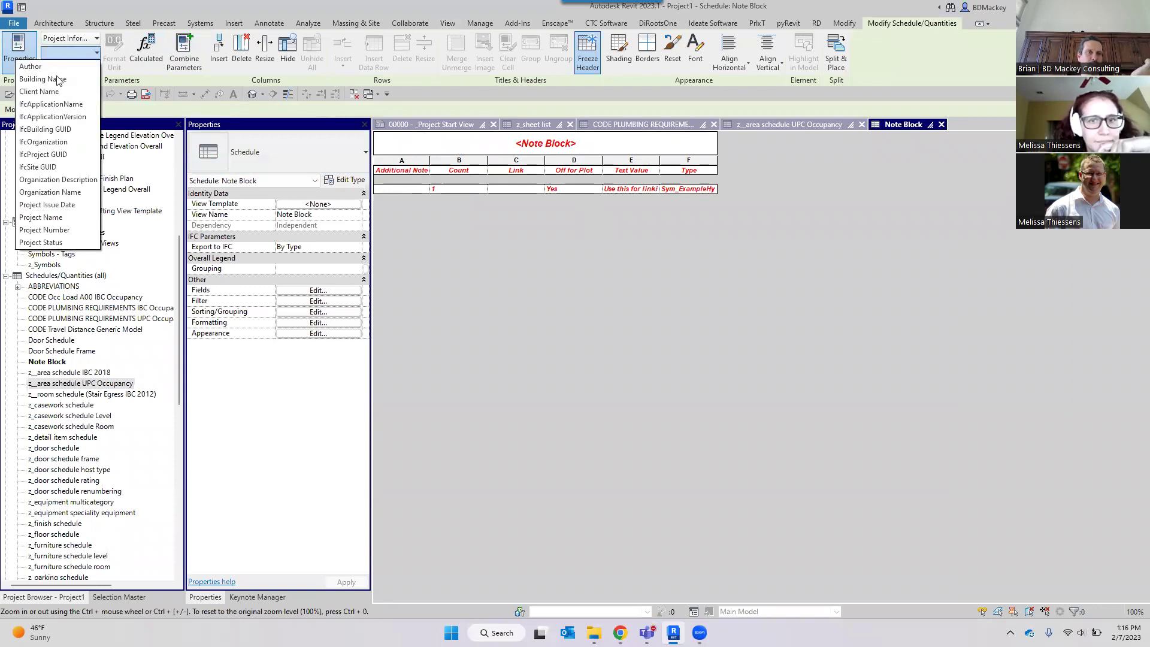
left_click(48, 79)
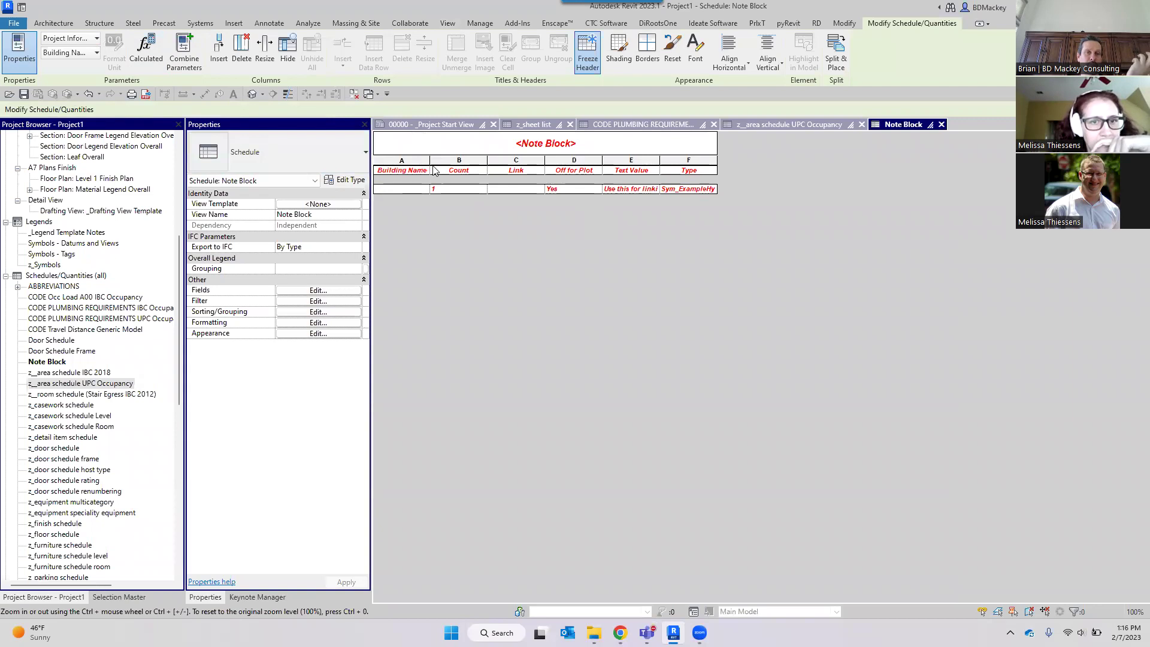
left_click(323, 291)
Check the Note Block field sources, keep Generic Annotations and dismiss the dialog.
left_click(500, 191)
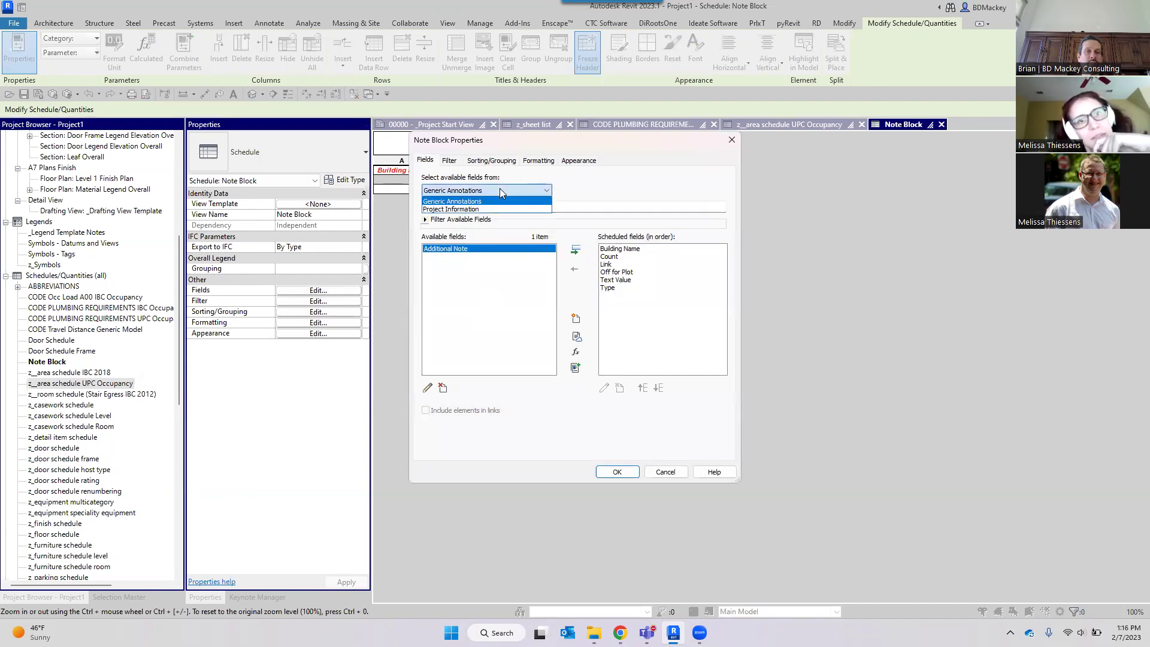
left_click(500, 189)
key("Escape")
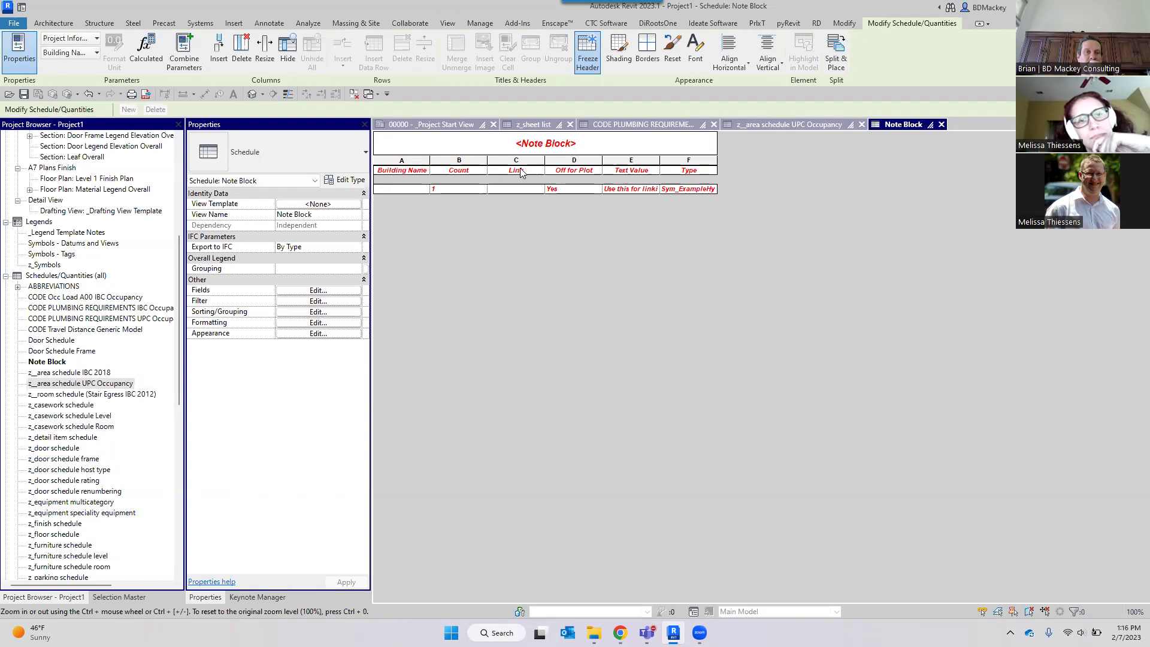
Reopen the Building Name column's field settings, browse the sources again and cancel unchanged.
left_click(411, 162)
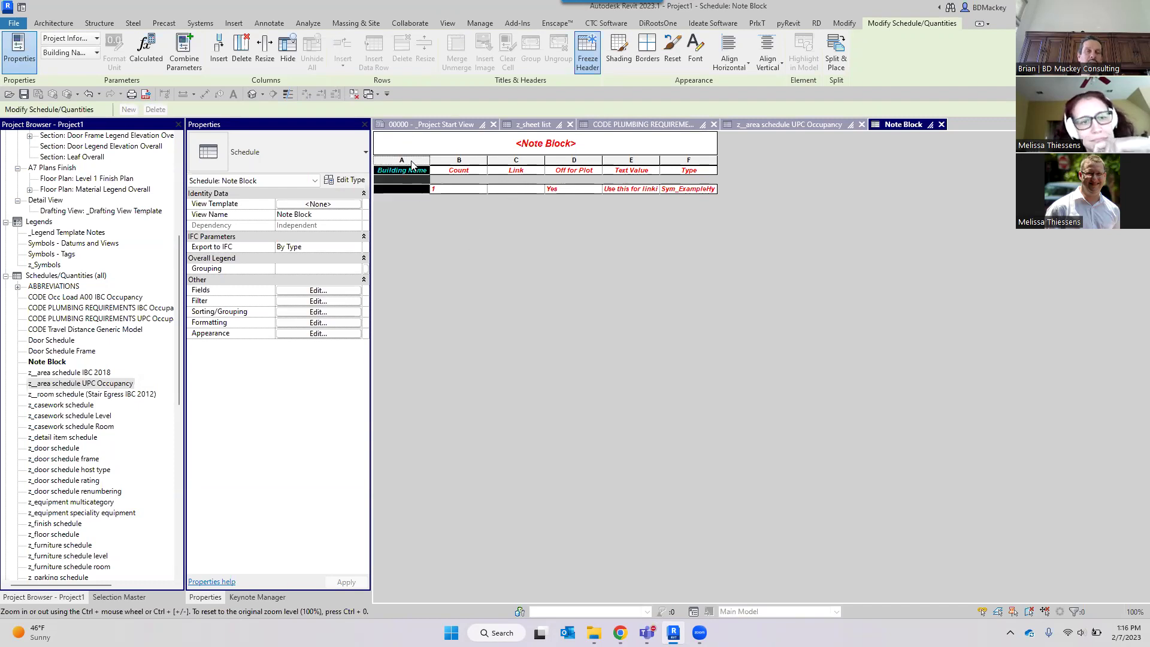
left_click(326, 291)
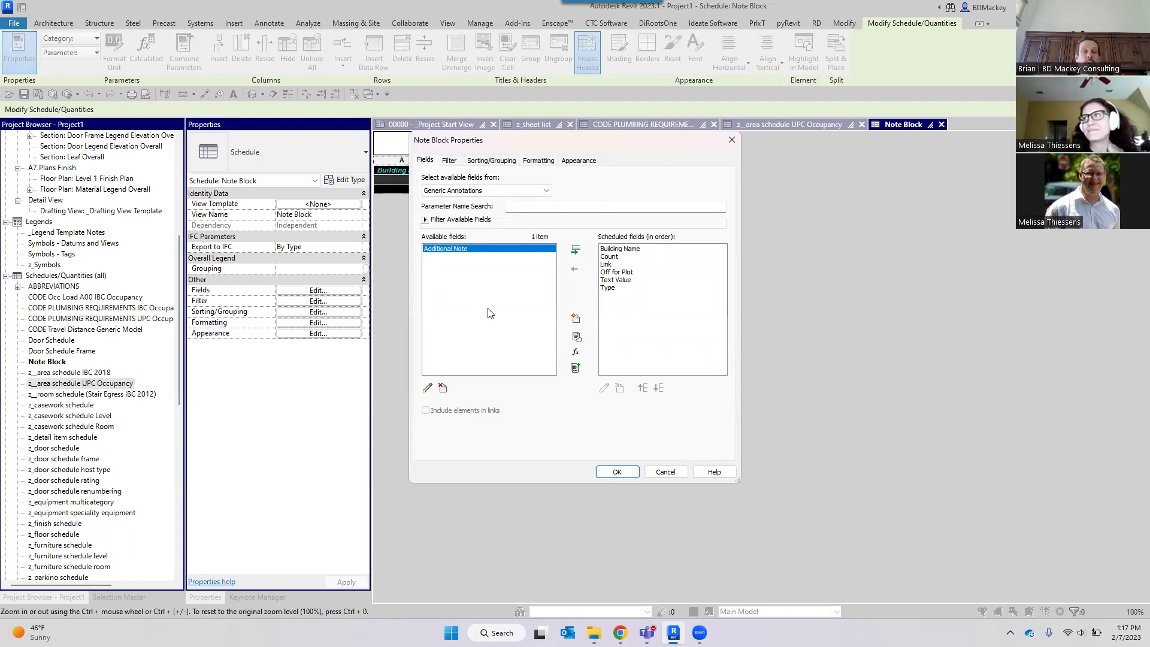
left_click(478, 190)
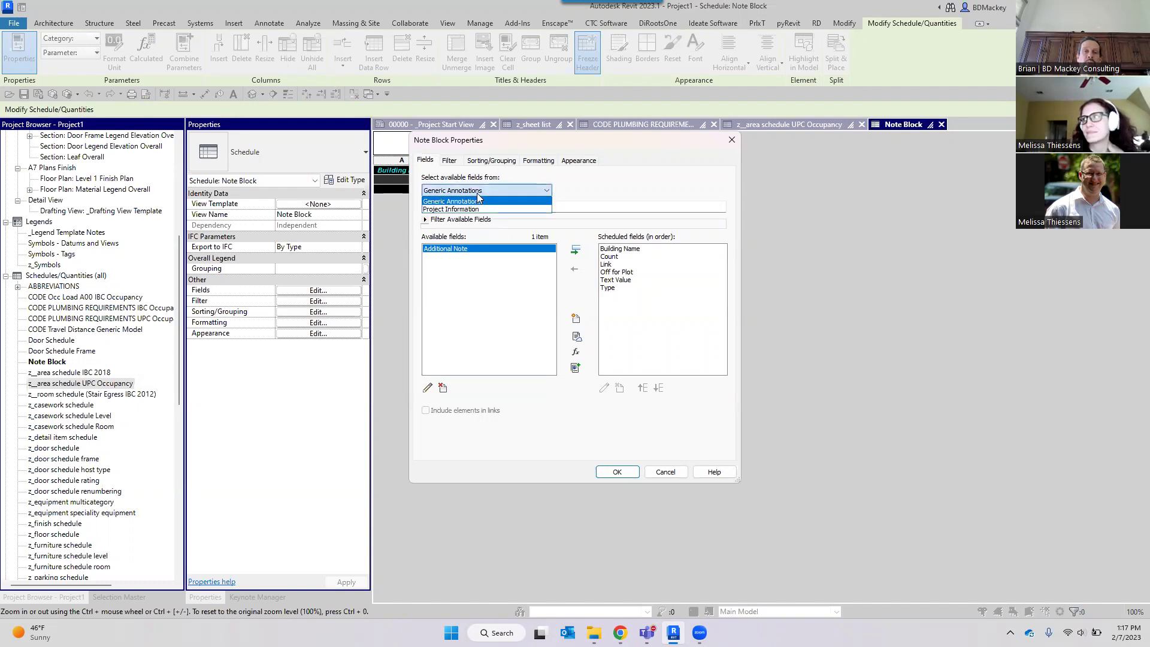
left_click(517, 176)
left_click(500, 188)
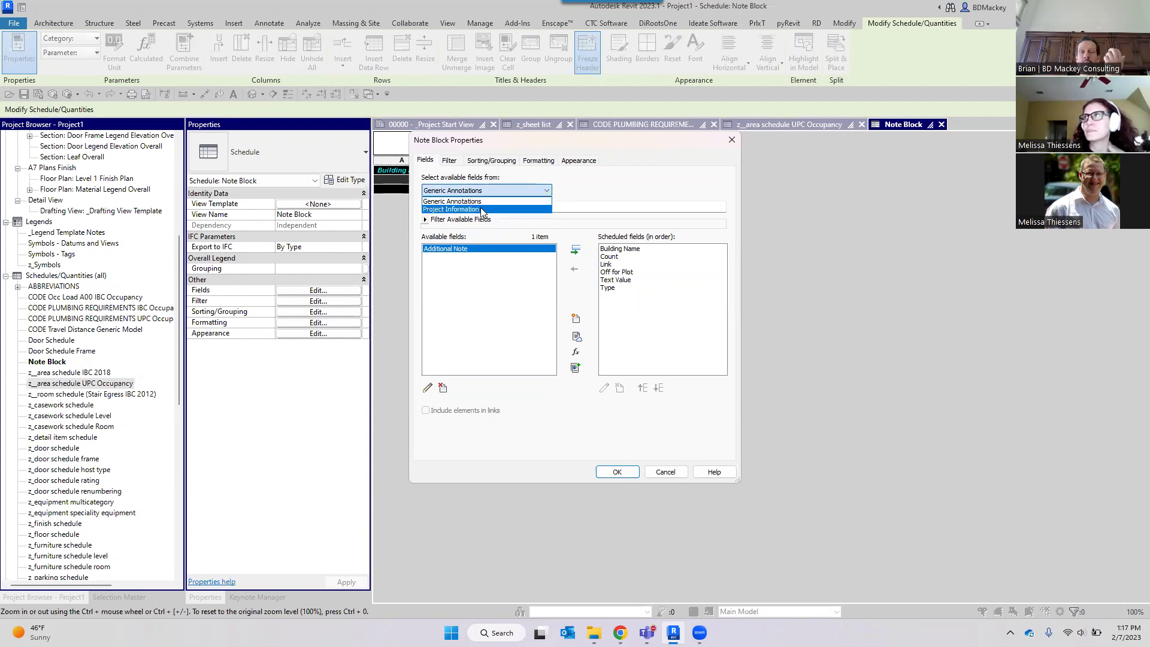
left_click(659, 474)
left_click(357, 481)
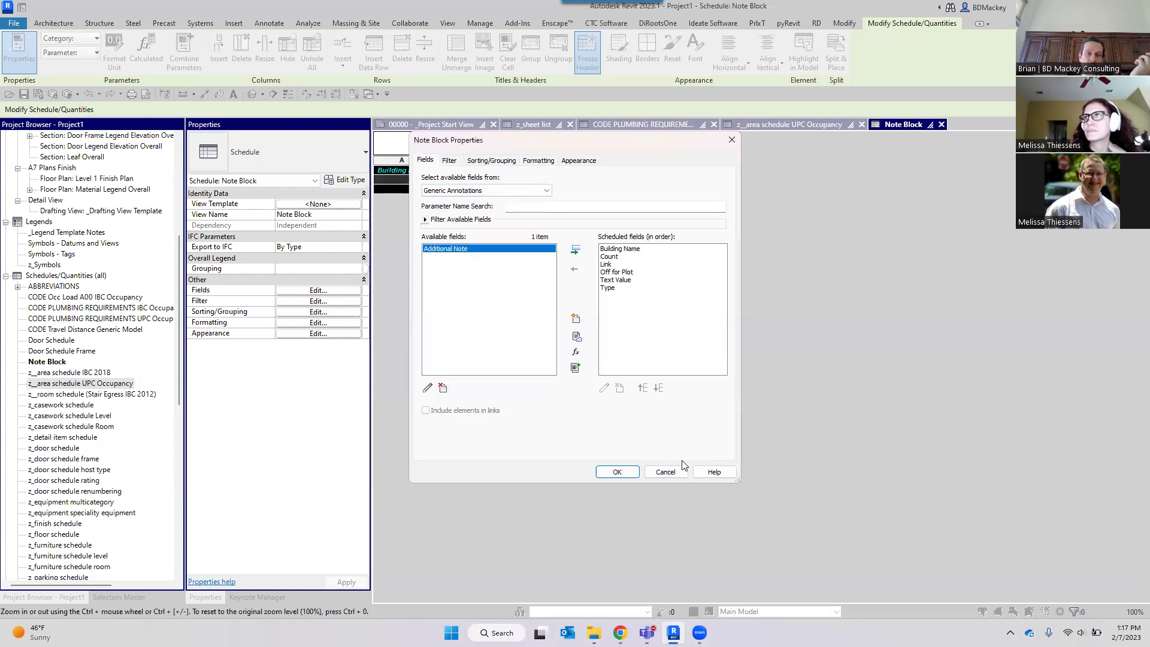
left_click(682, 468)
left_click(63, 438)
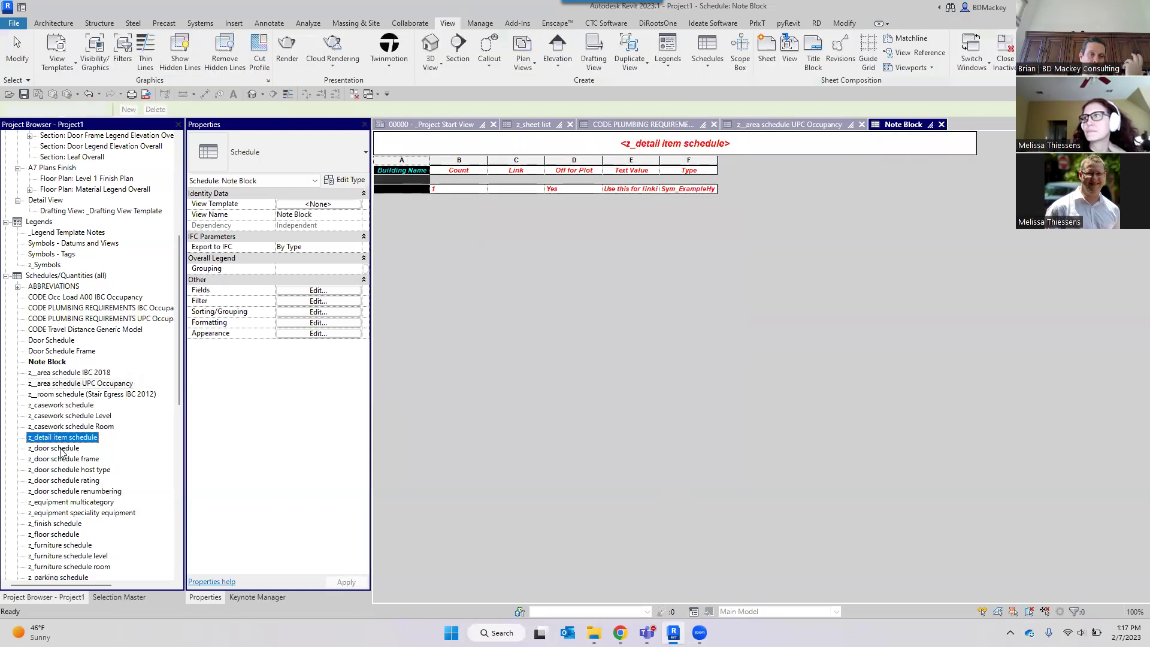
Open the z_door schedule's field settings, keeping Doors as the field source.
double_click(57, 449)
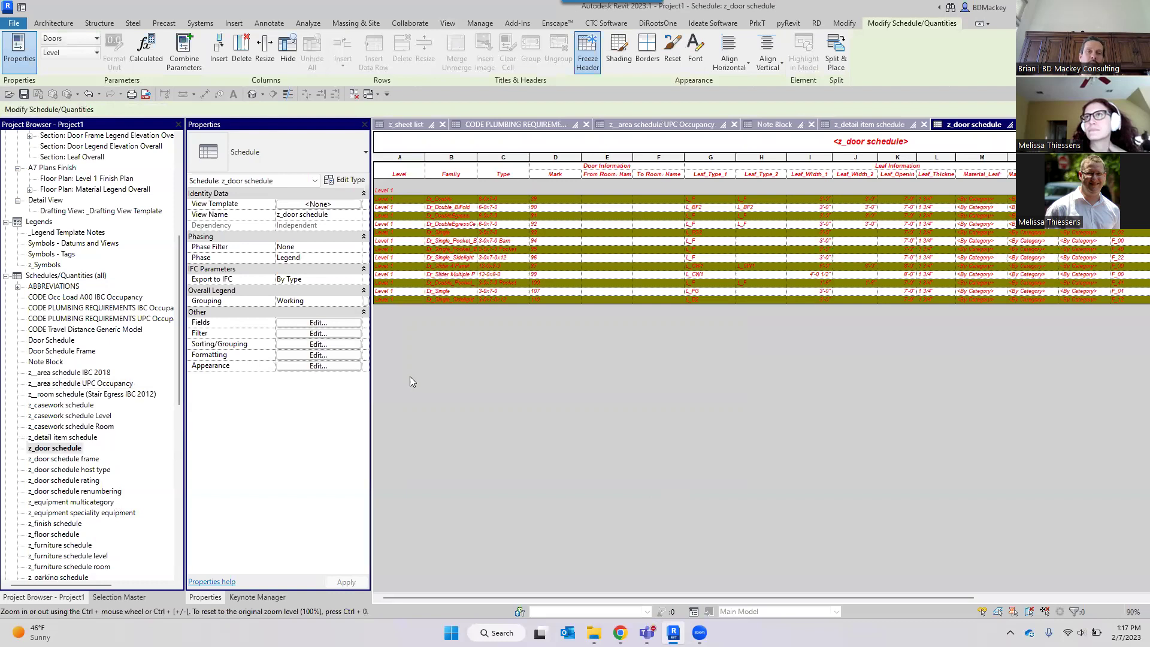
left_click(52, 451)
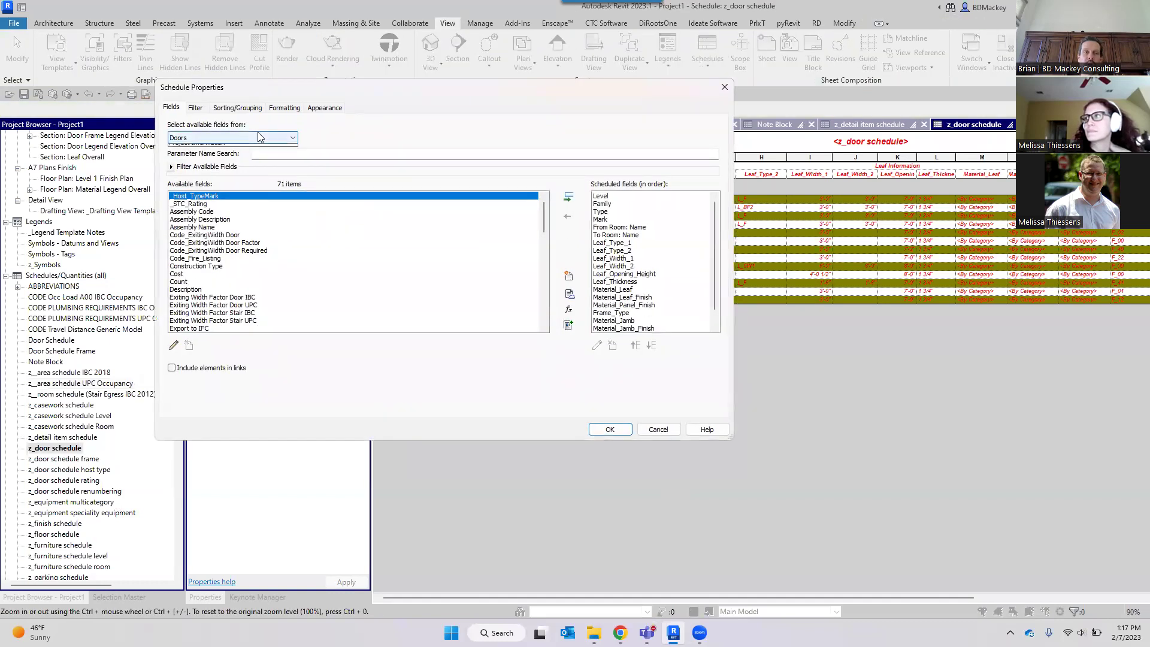
left_click(240, 138)
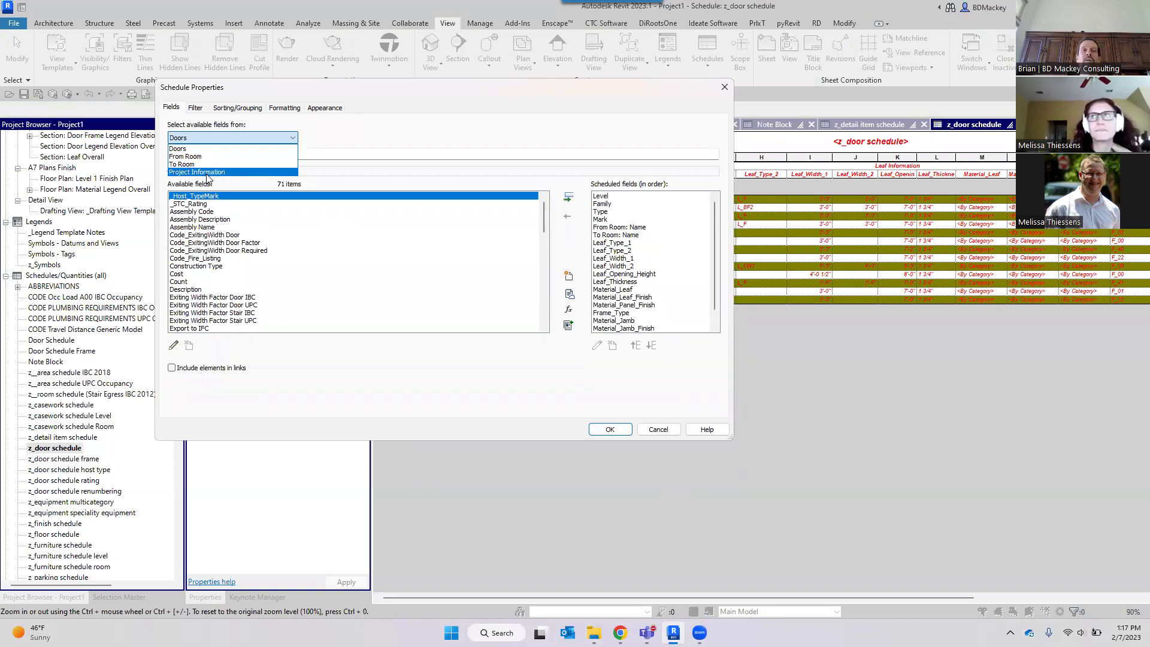
left_click(169, 376)
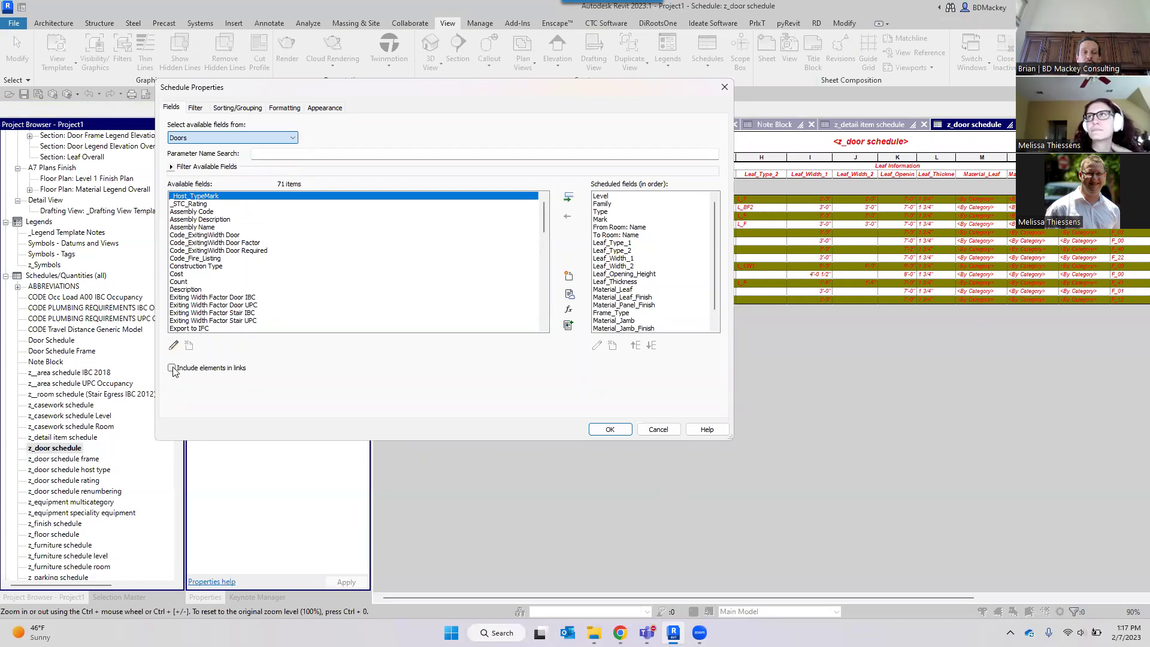
Include linked elements, browse the RVT Links fields like RVT Link: File Name, then discard the changes.
left_click(206, 368)
left_click(283, 139)
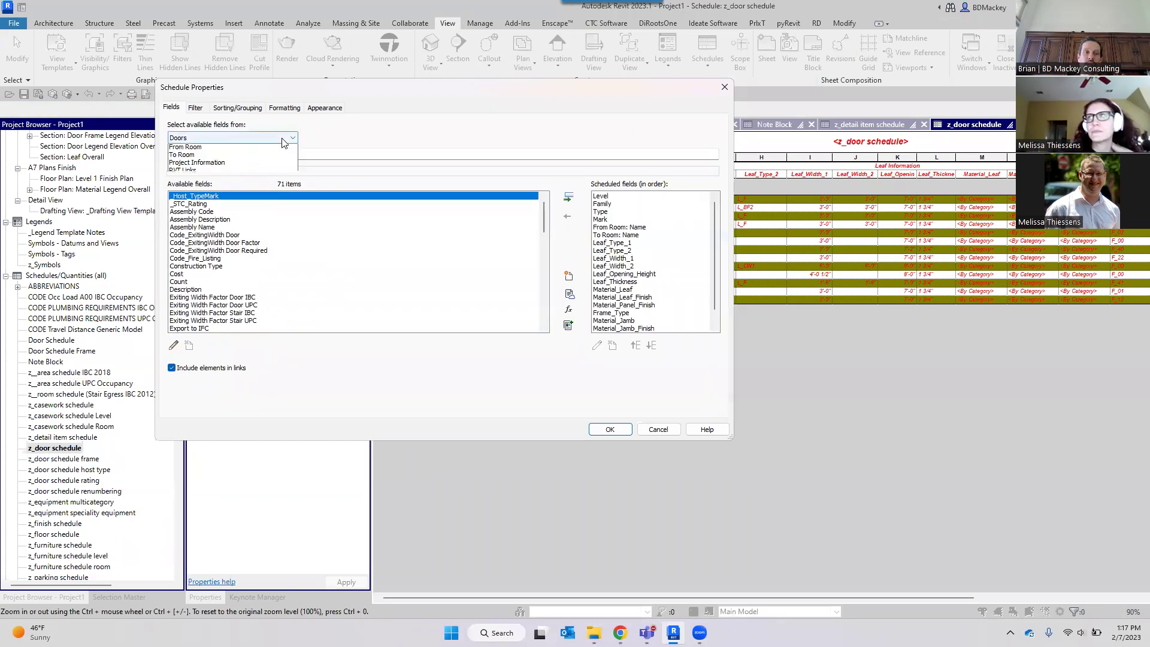
left_click(186, 170)
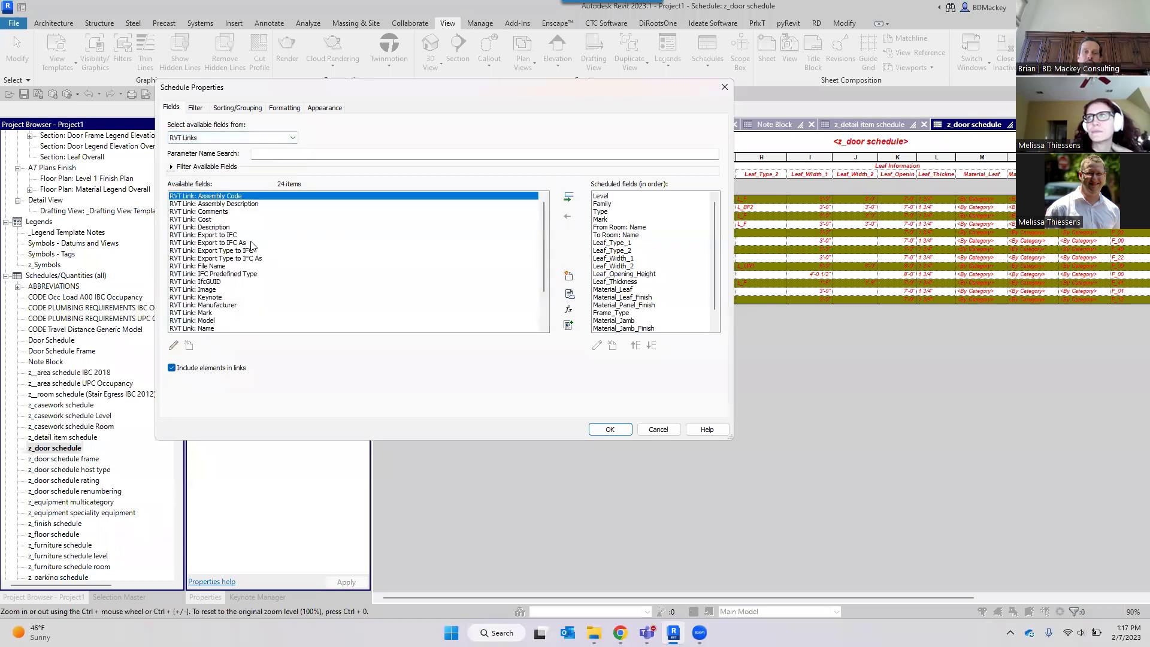
scroll(208, 306, "down", 1)
scroll(208, 305, "down", 2)
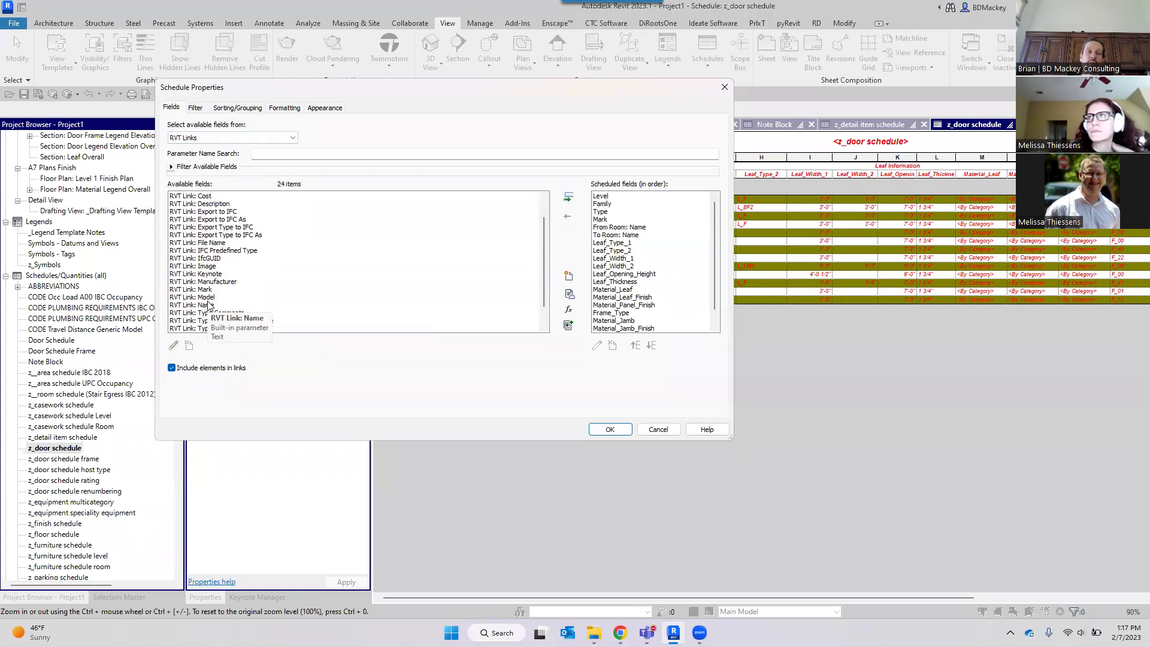
left_click(210, 243)
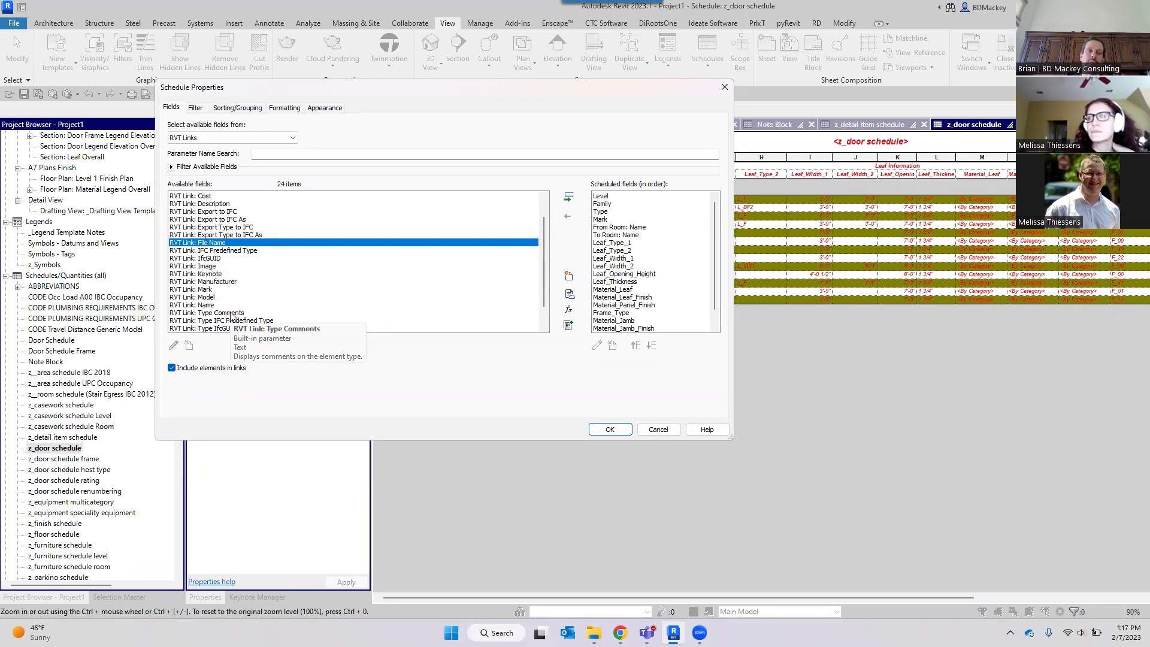
scroll(231, 317, "down", 1)
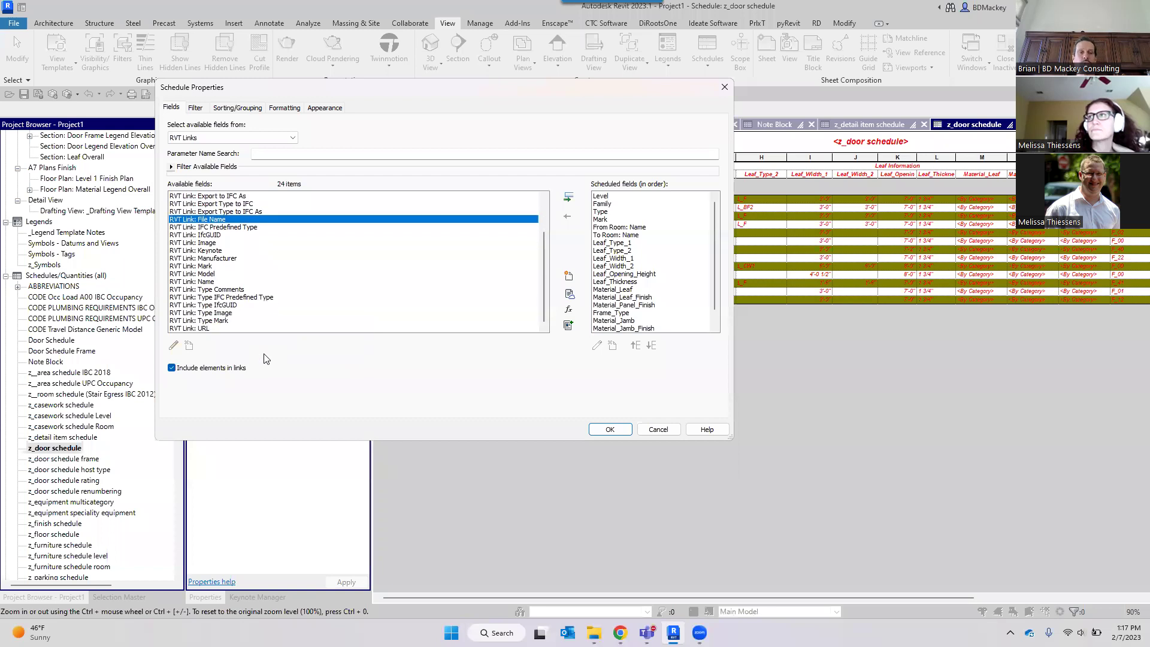
left_click(259, 137)
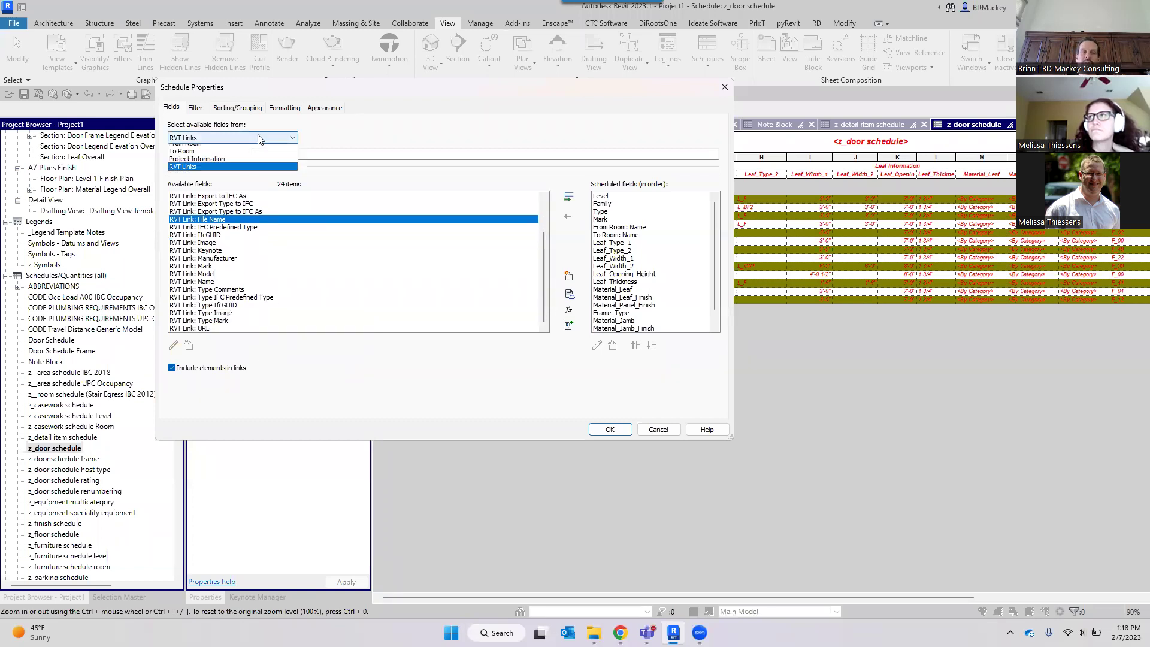
left_click(260, 138)
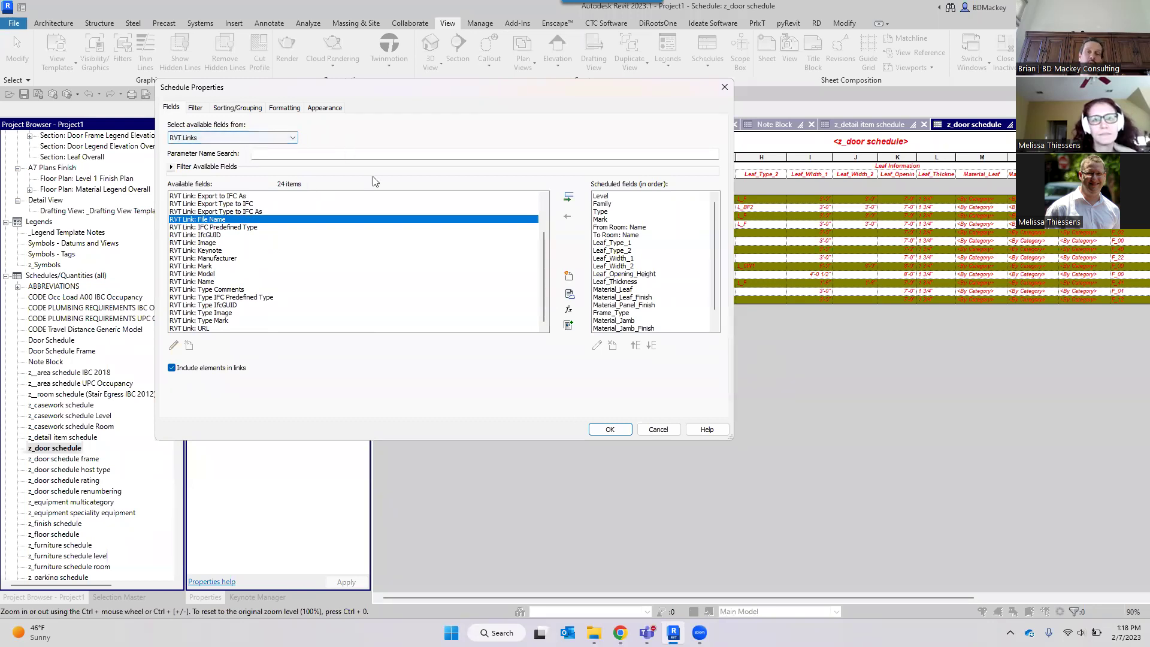
left_click(647, 430)
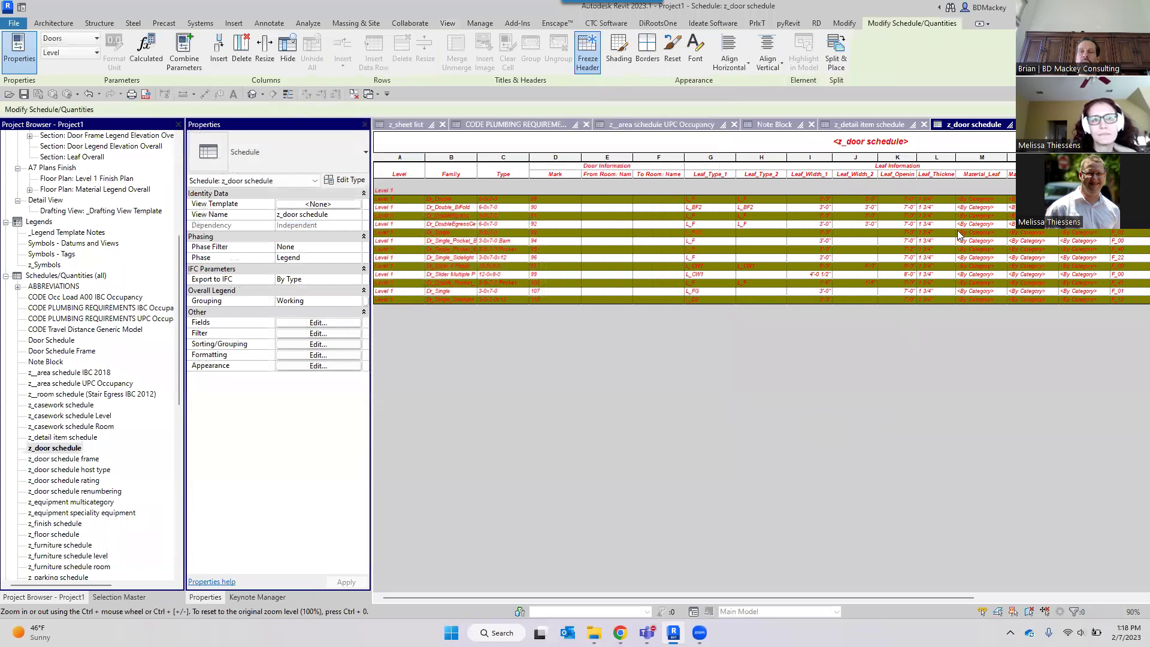
Close the z_door, z_detail item, Note Block, z_area and z_sheet list views, then show the Windows desktop.
left_click(1022, 125)
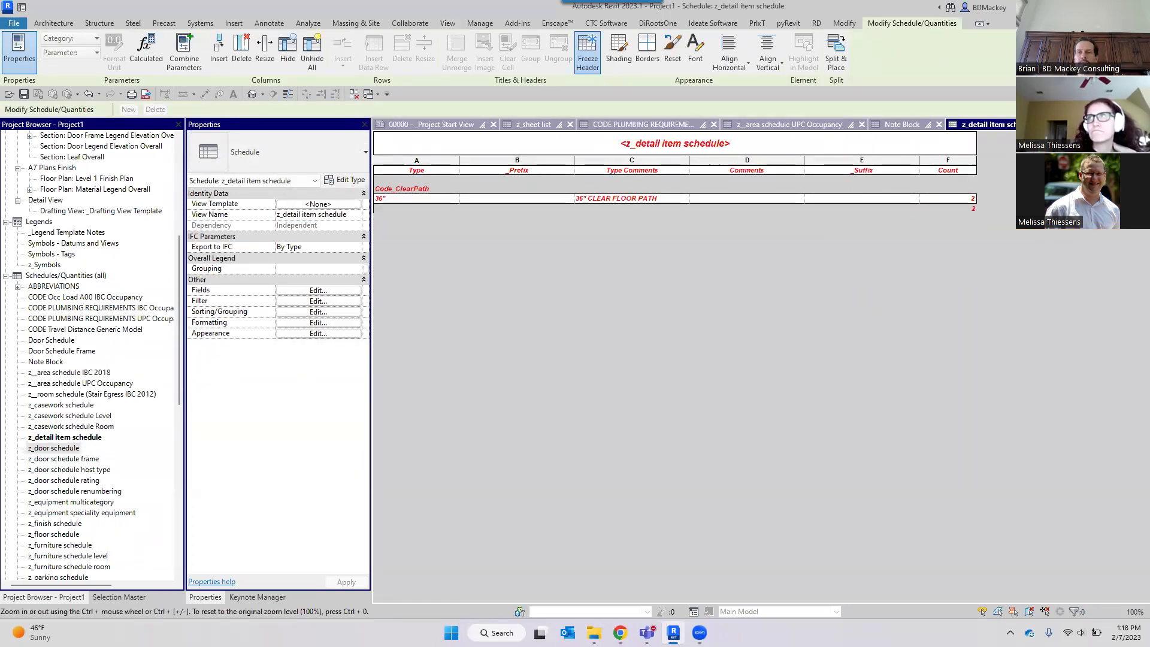
left_click(1021, 125)
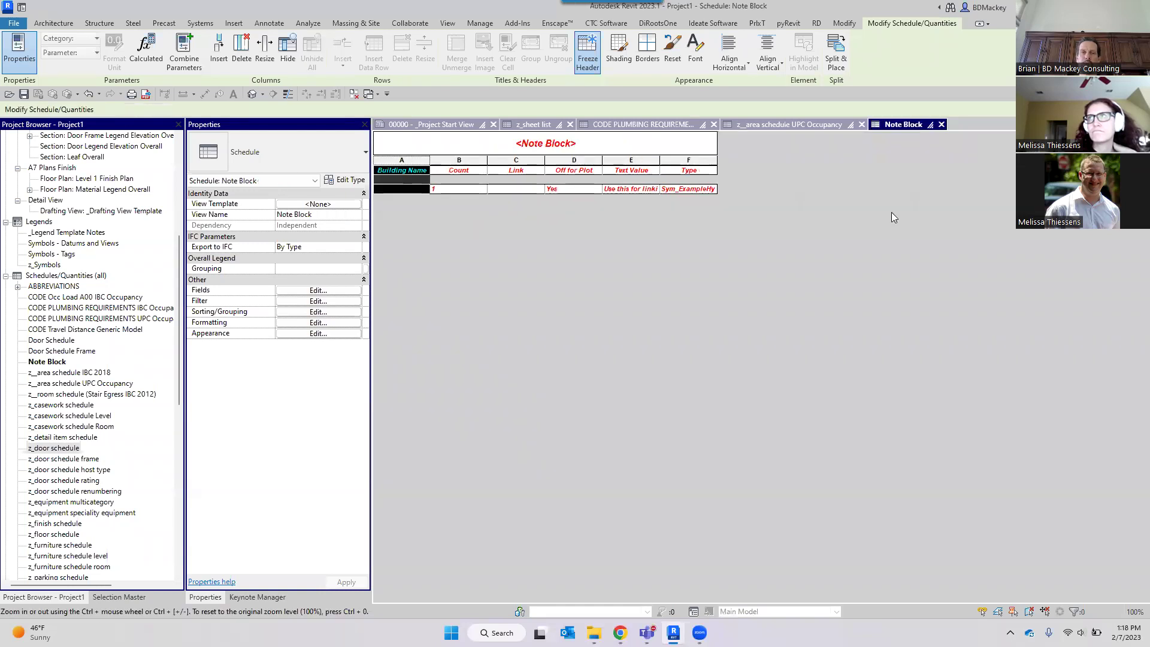
left_click(455, 171)
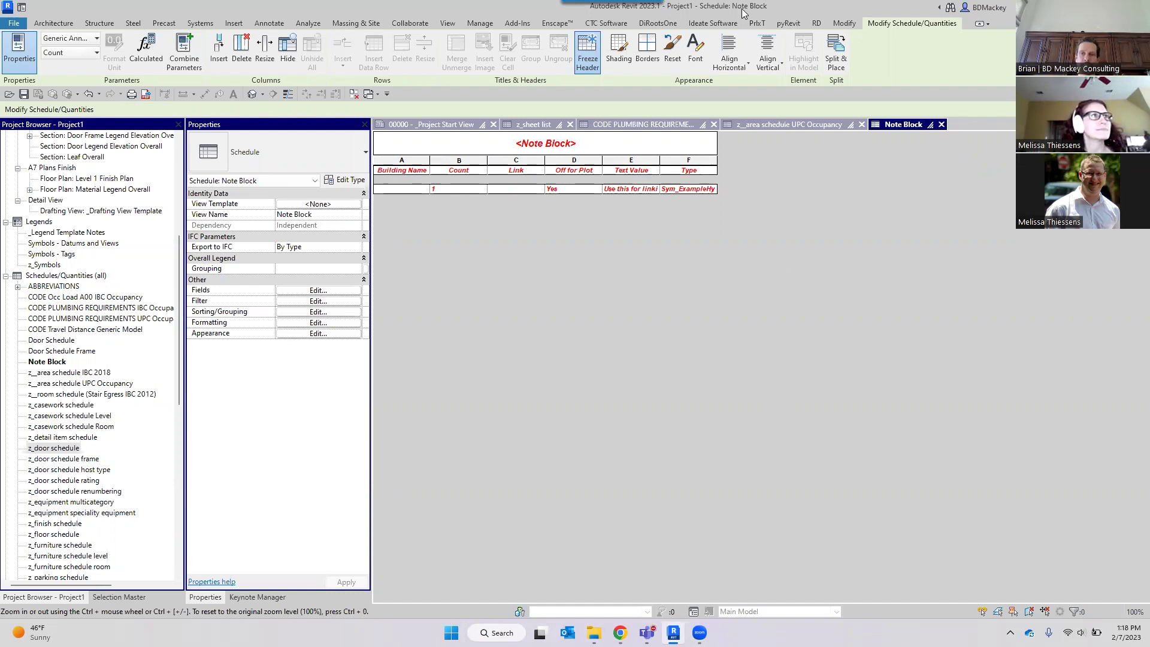
left_click(942, 128)
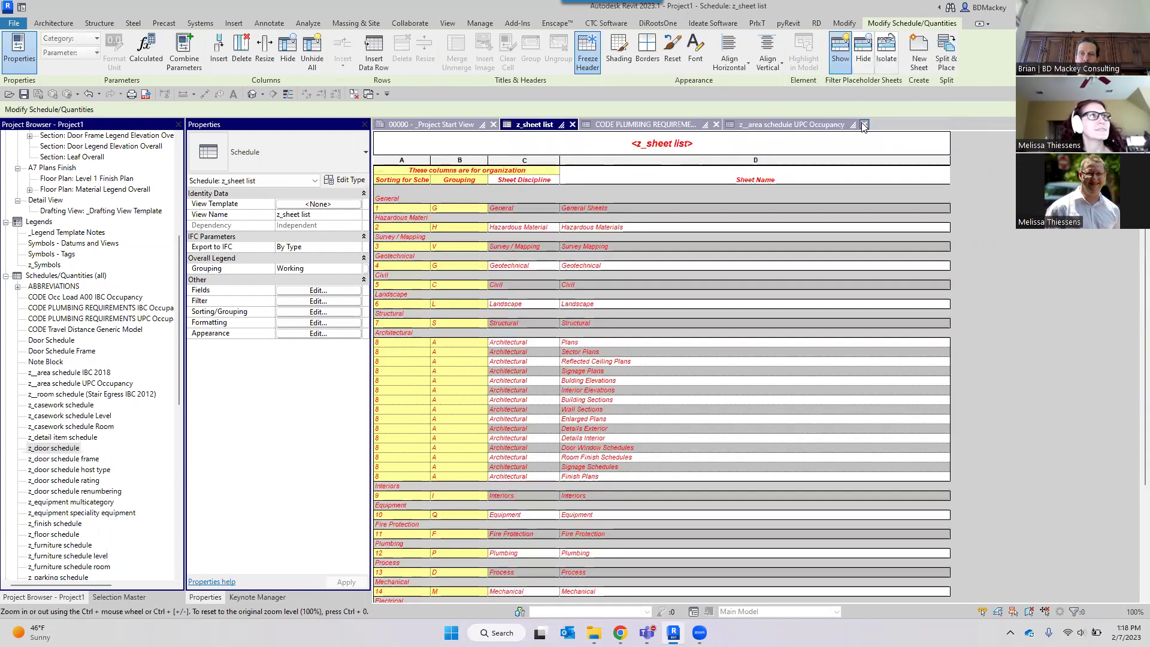
left_click(864, 124)
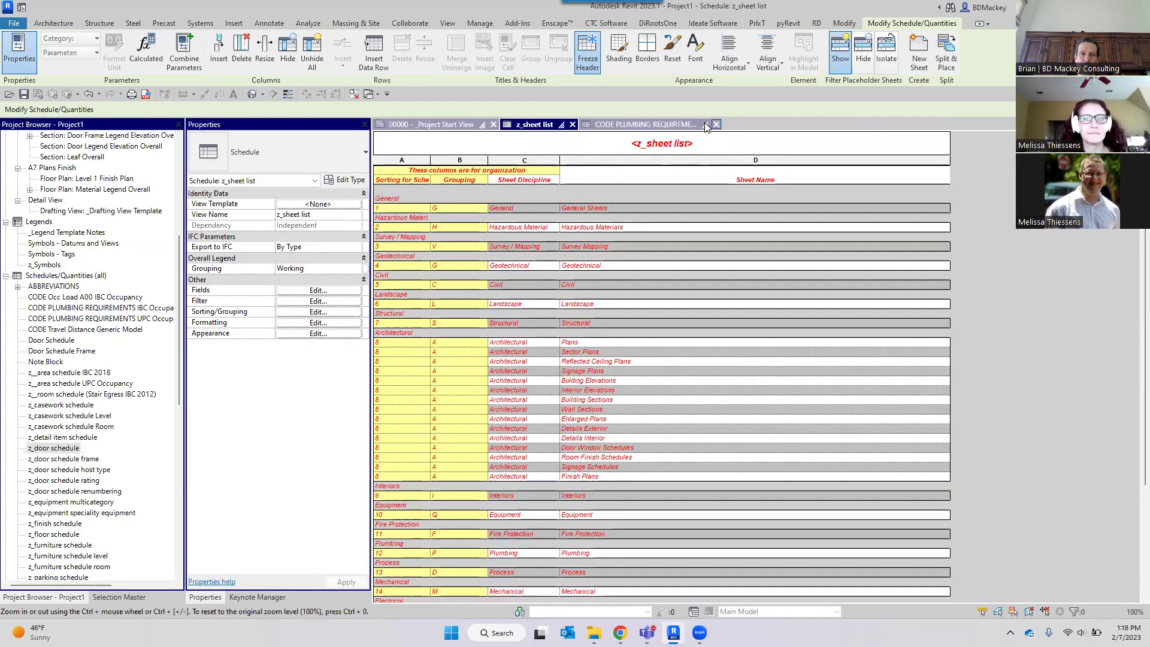
key("ctrl+Tab")
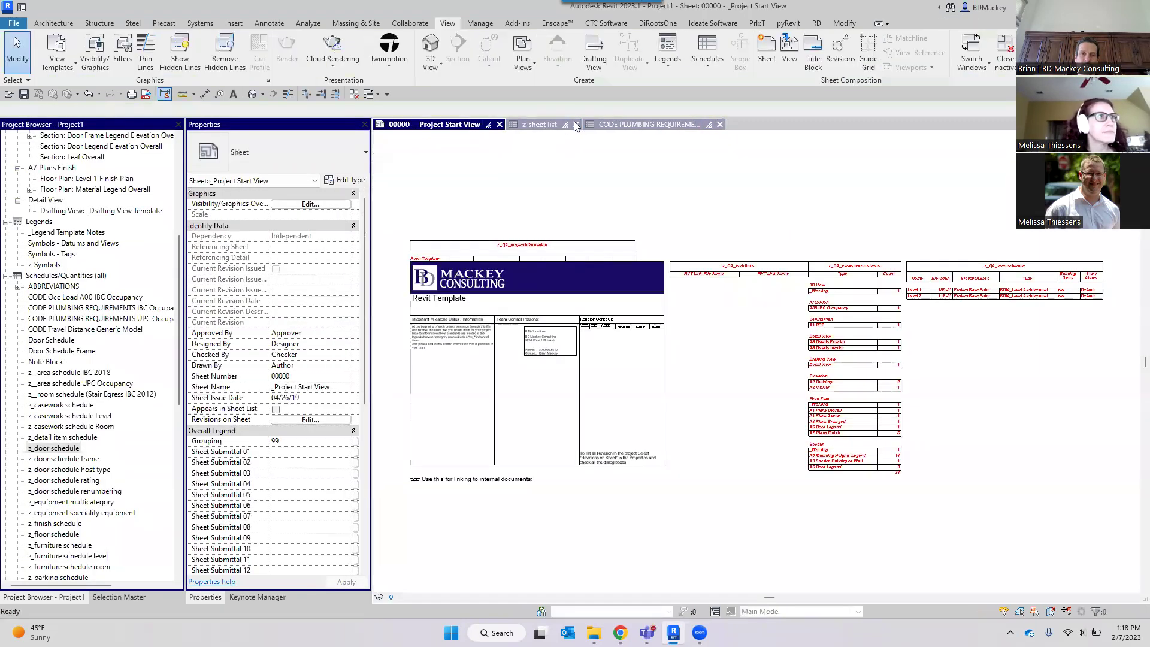
left_click(575, 124)
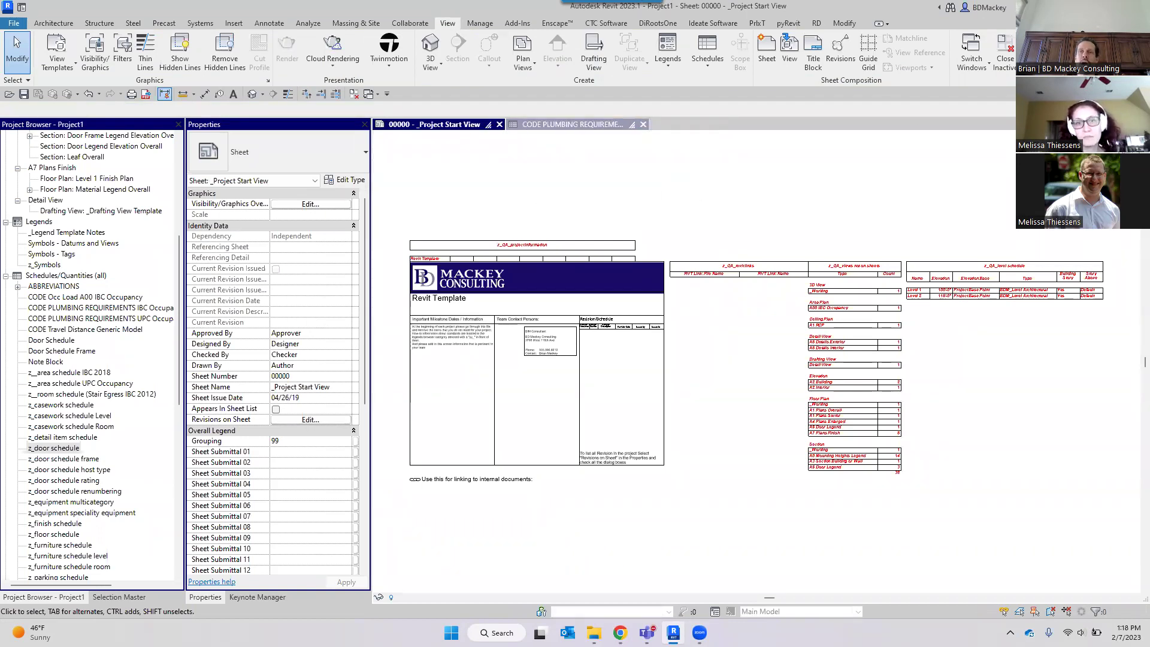
key("super+d")
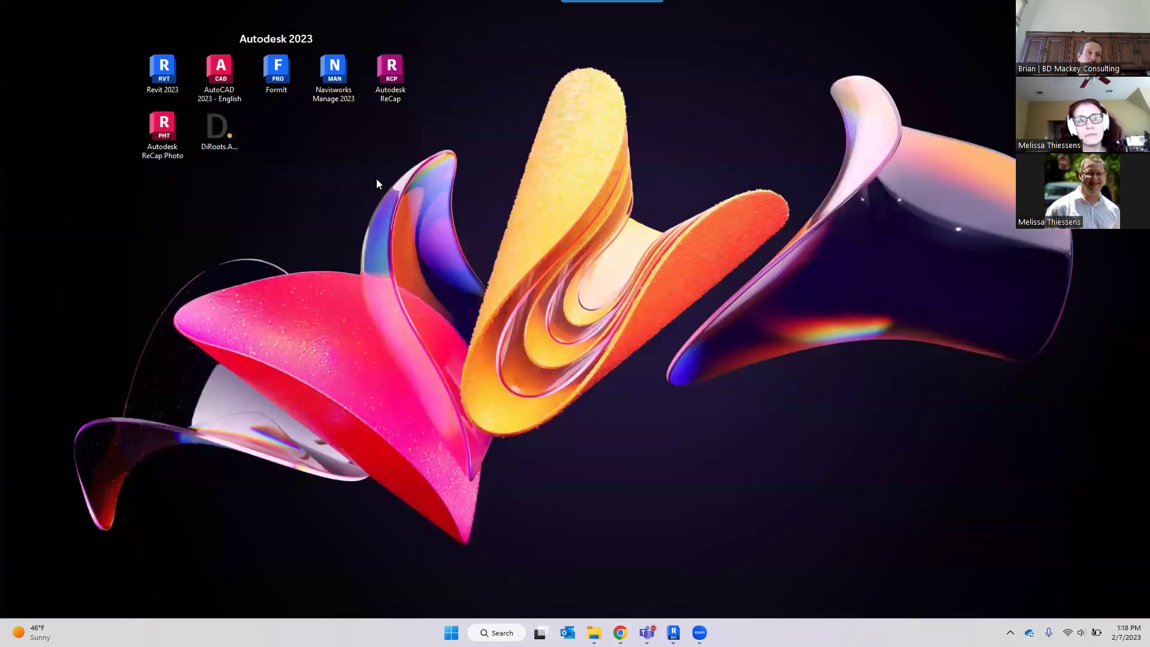
Launch Navisworks Manage 2023 from the desktop and restore the Revit window.
double_click(334, 72)
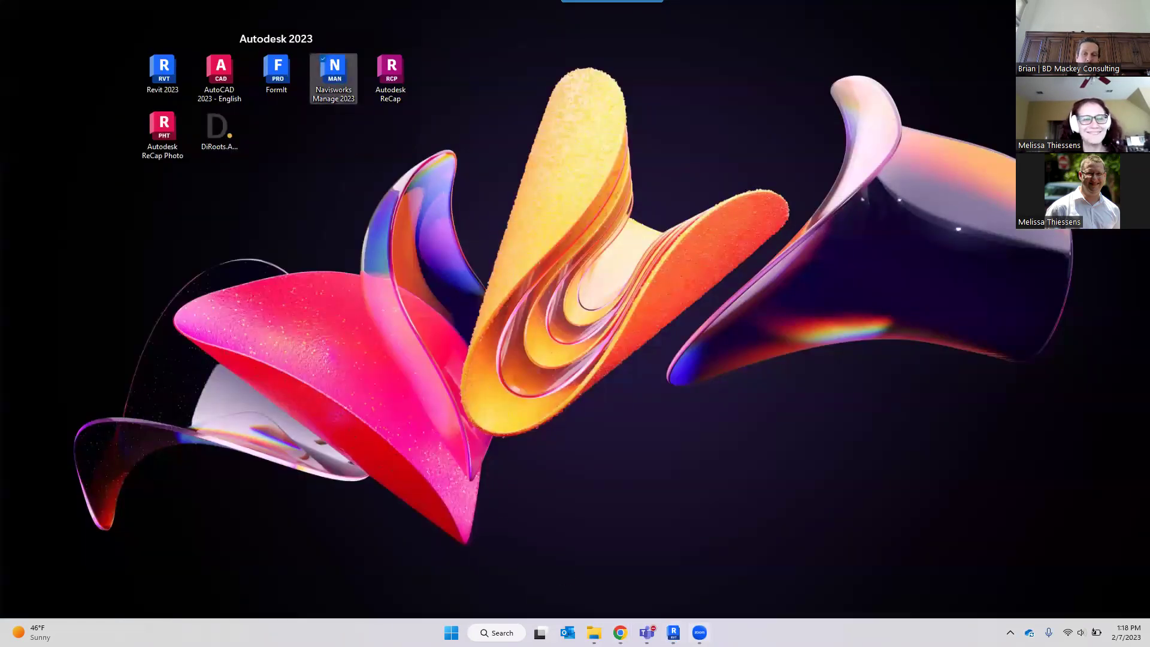
left_click(673, 632)
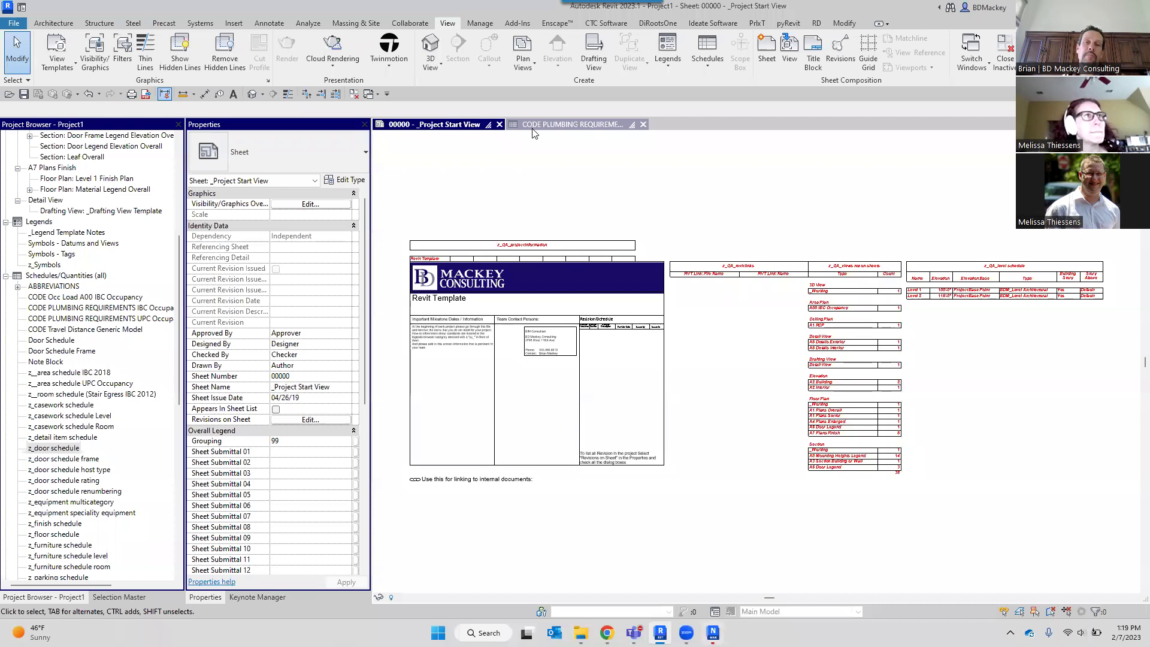
Close the CODE PLUMBING REQUIREMENTS schedule and open Floor Plan: Level 1 under _Working.
left_click(643, 125)
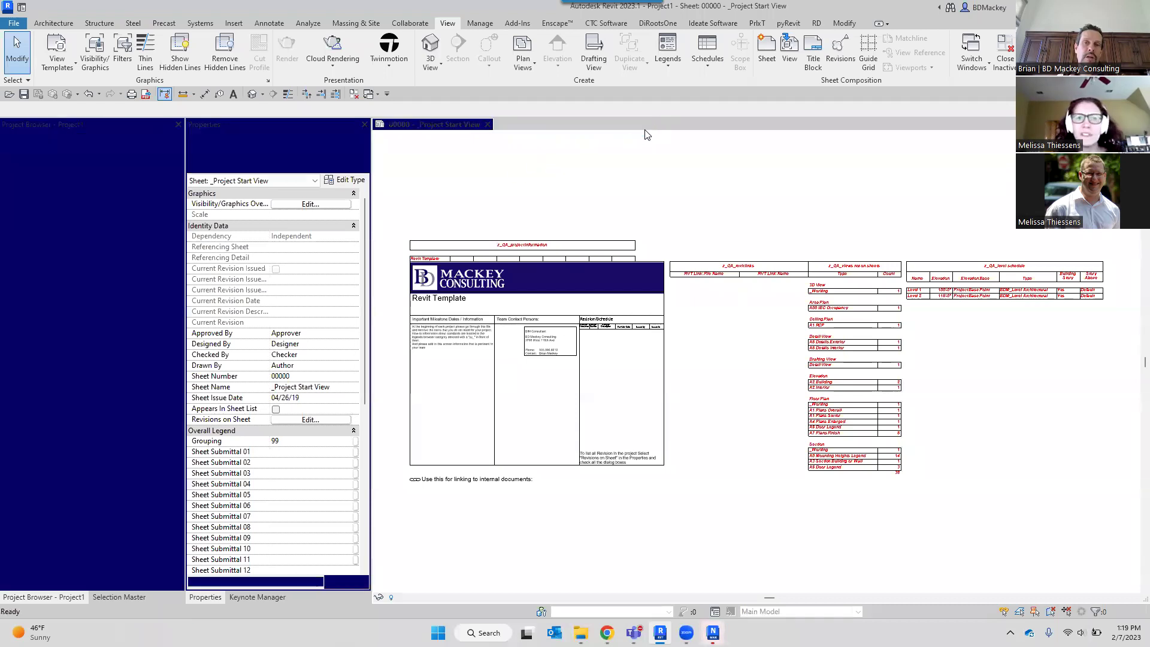
scroll(68, 216, "up", 2)
scroll(68, 216, "up", 5)
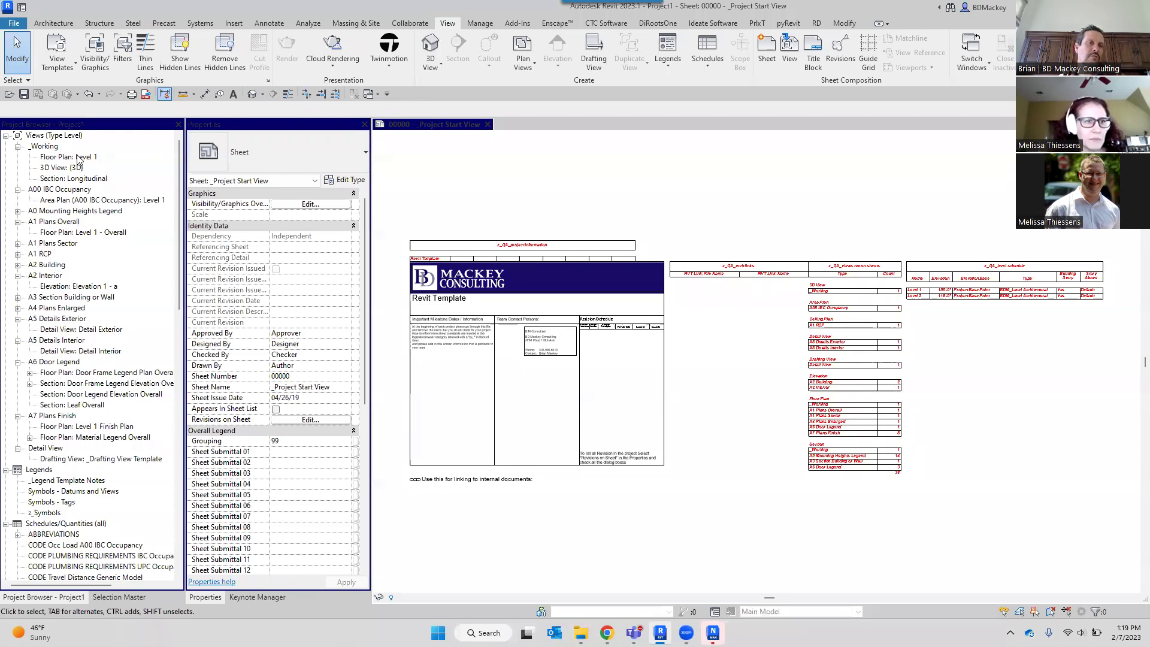
left_click(79, 157)
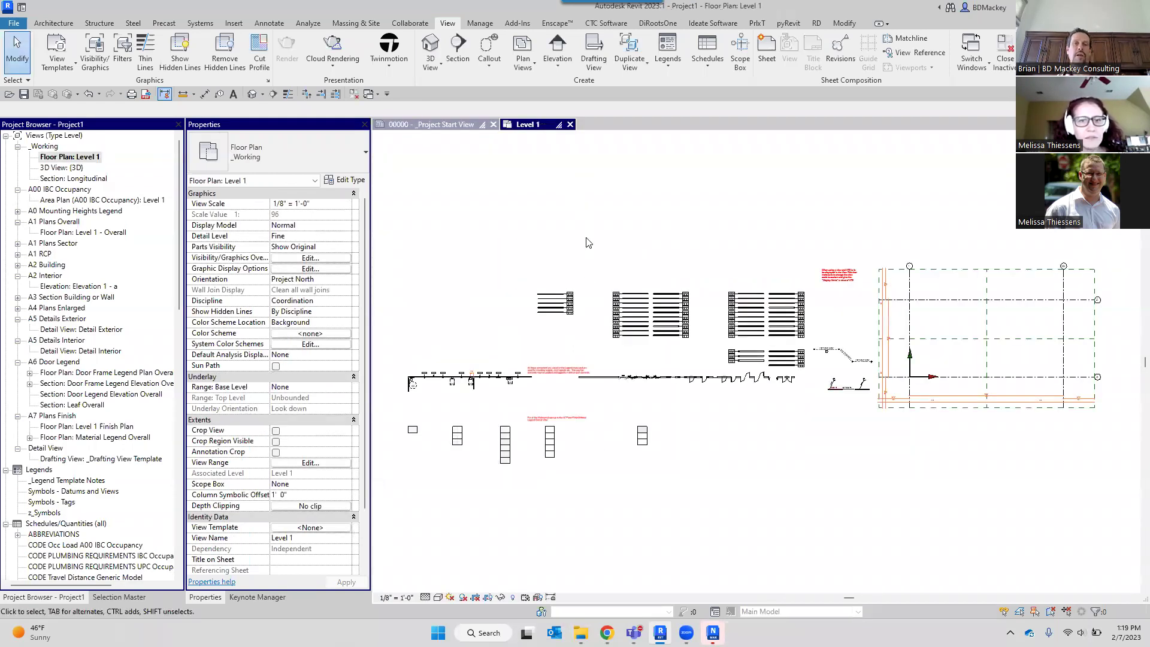
Zoom to the wall samples on Level 1 and move one wall to a new position.
scroll(710, 299, "up", 5)
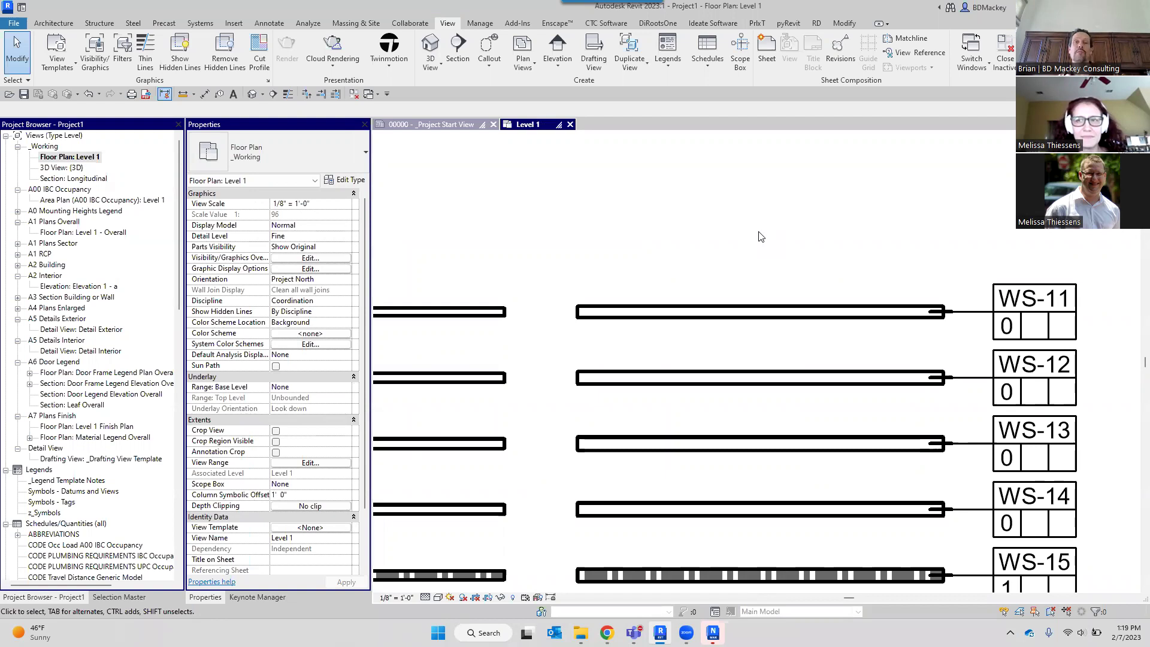
scroll(740, 249, "down", 1)
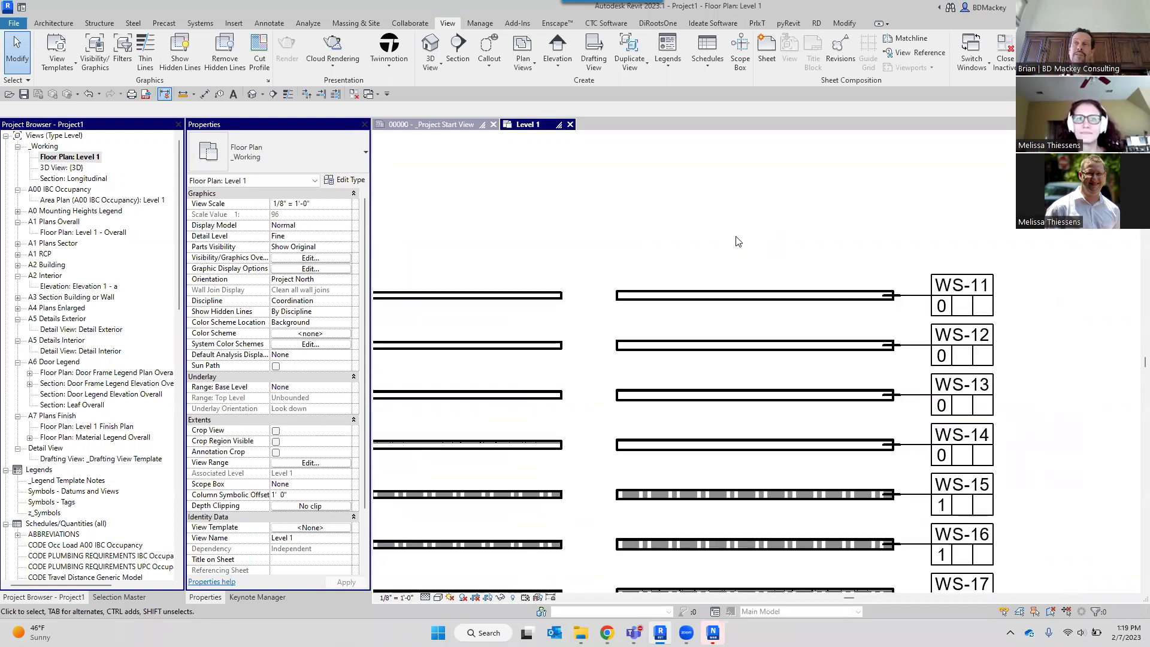
scroll(743, 254, "down", 2)
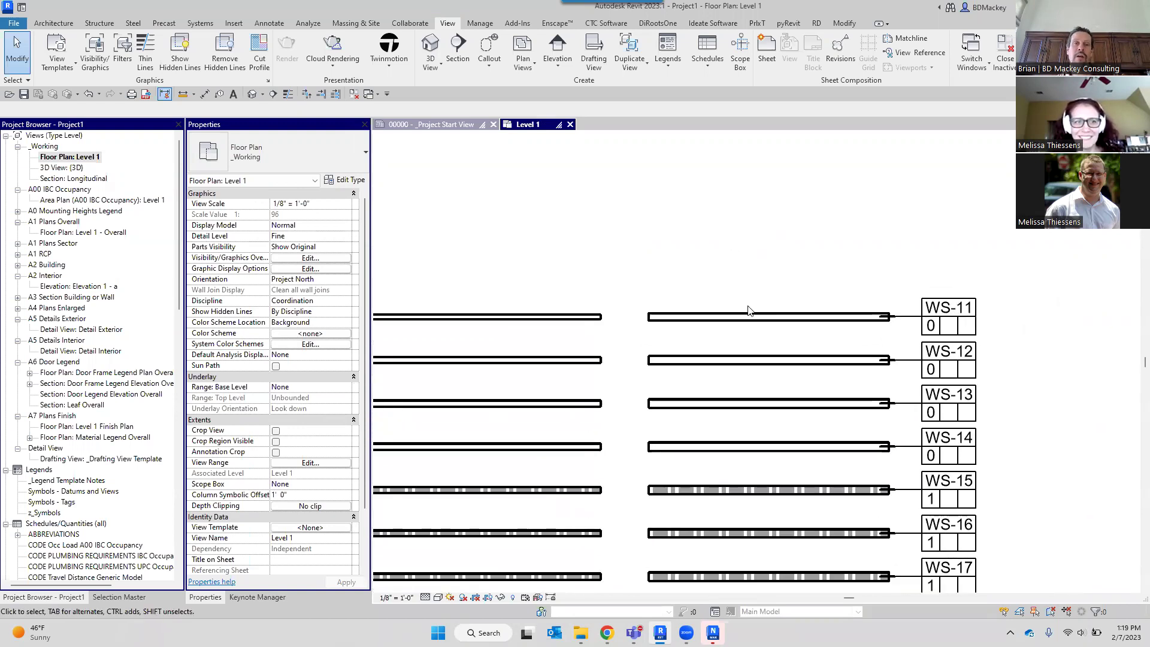
scroll(593, 321, "up", 2)
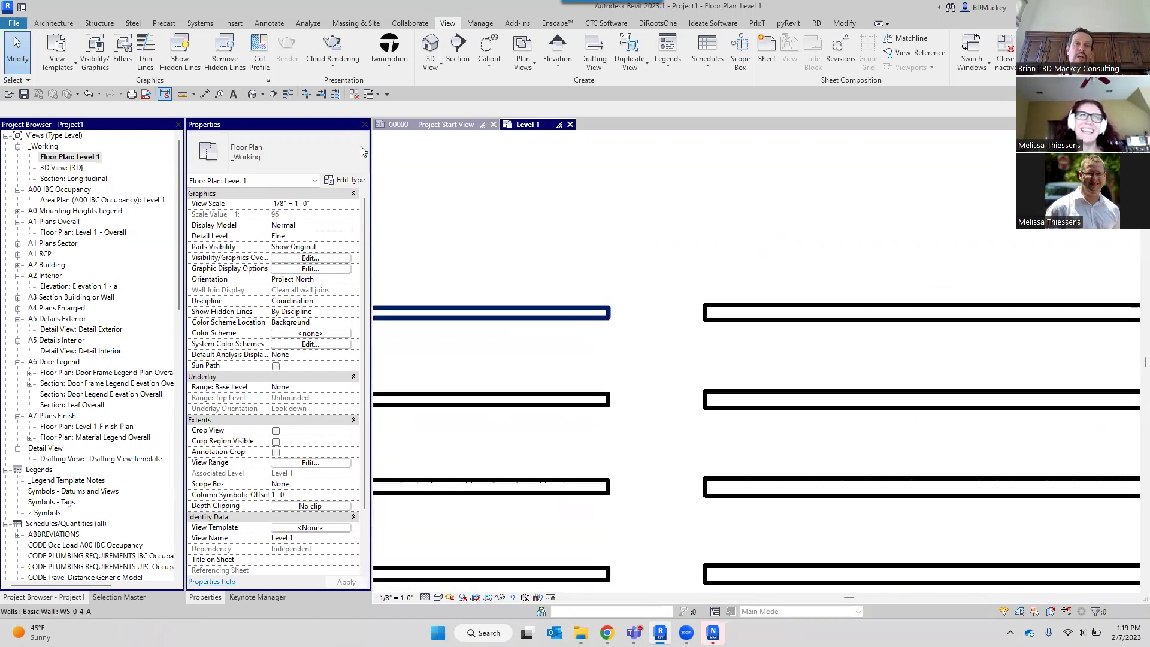
left_click(593, 318)
left_click(250, 63)
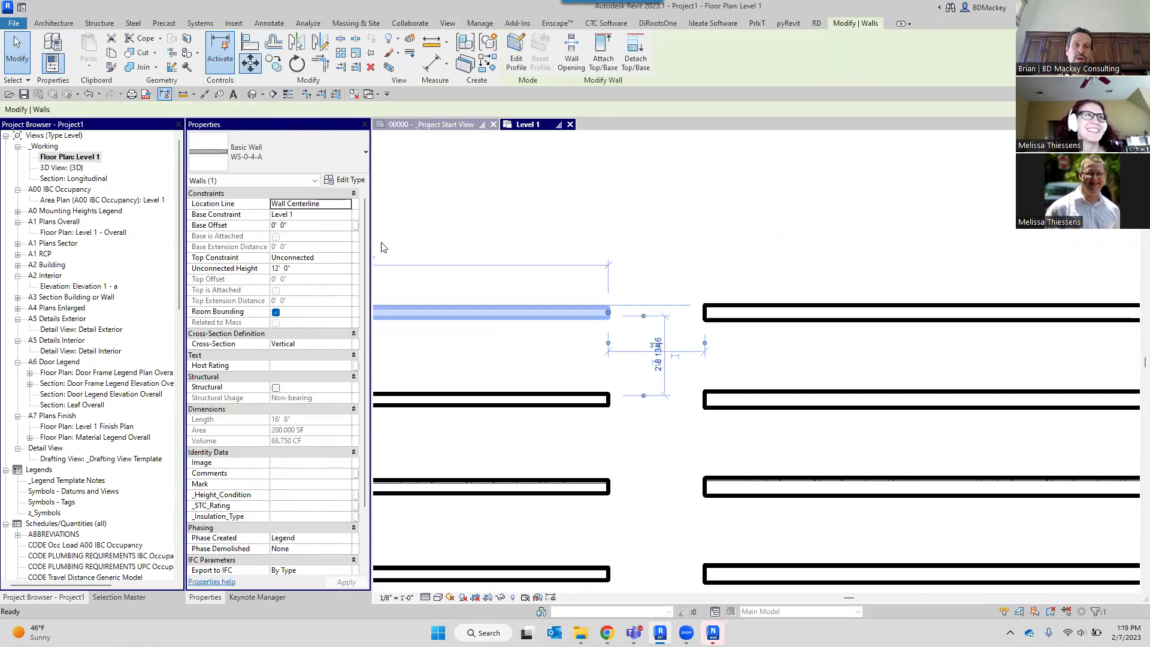
left_click(452, 318)
left_click(997, 305)
Place a Dr_Double_Pocket_Barn_ByPass 3-0x7-0 Pocket door into the wall using DR.
key("d")
key("r")
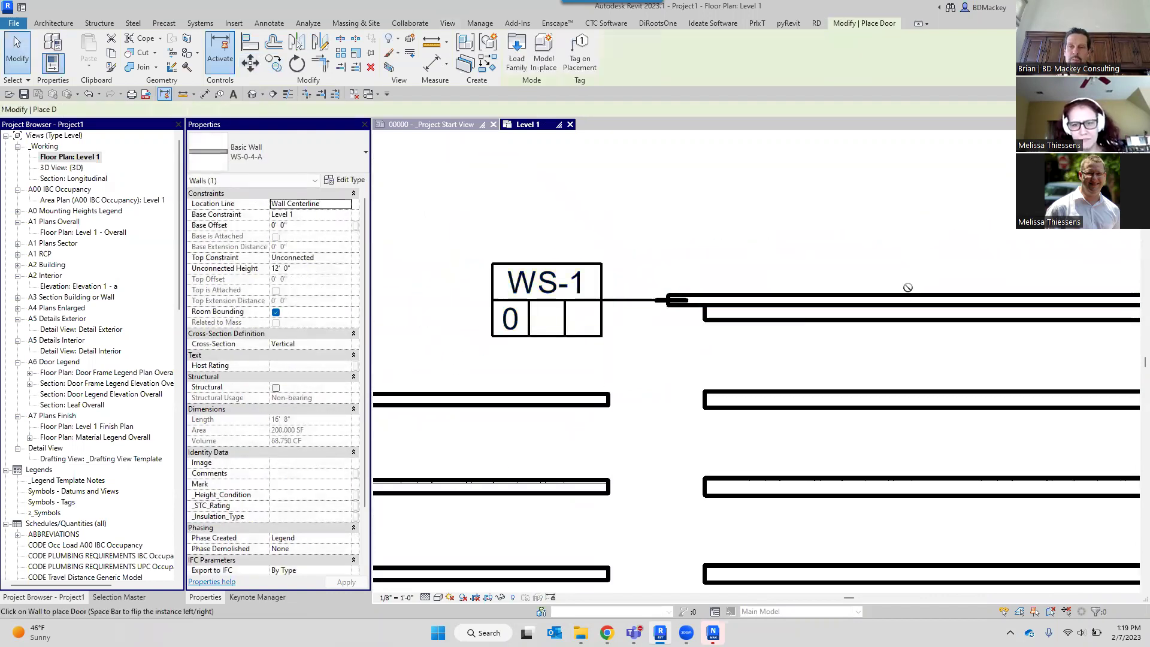
left_click(949, 355)
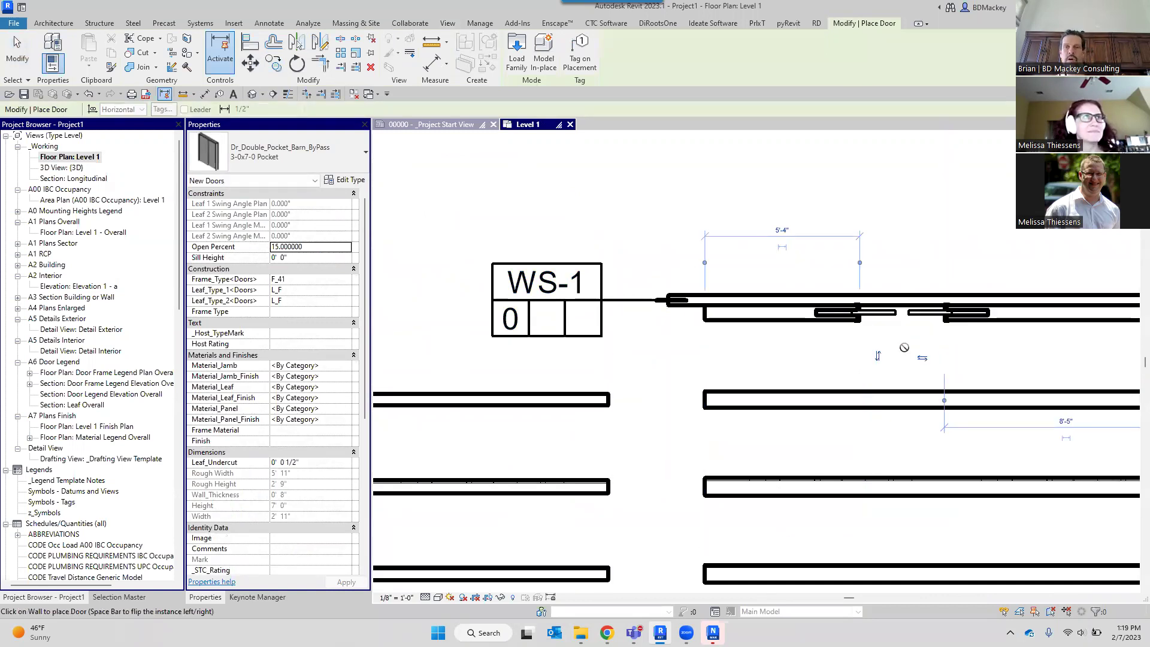
key("Escape")
key("Escape")
scroll(875, 333, "up", 3)
scroll(875, 334, "up", 1)
middle_click_drag(841, 348, 801, 355)
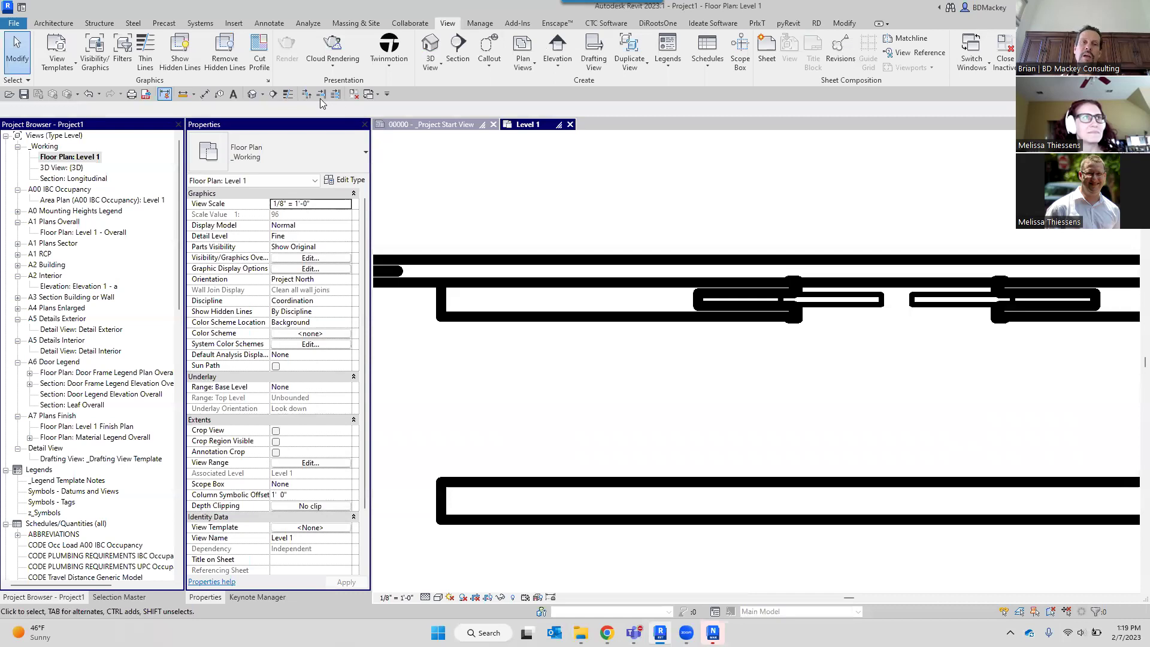
Turn on Thin Lines and join the pocket door's wall with the wall above it.
left_click(285, 95)
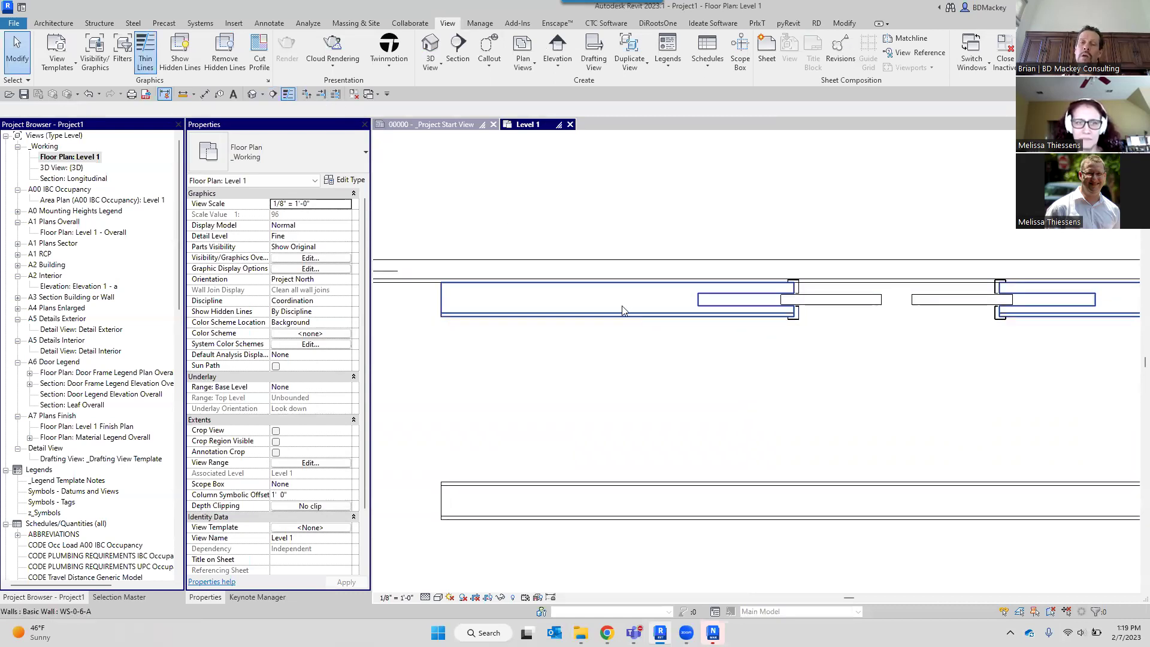
left_click(844, 22)
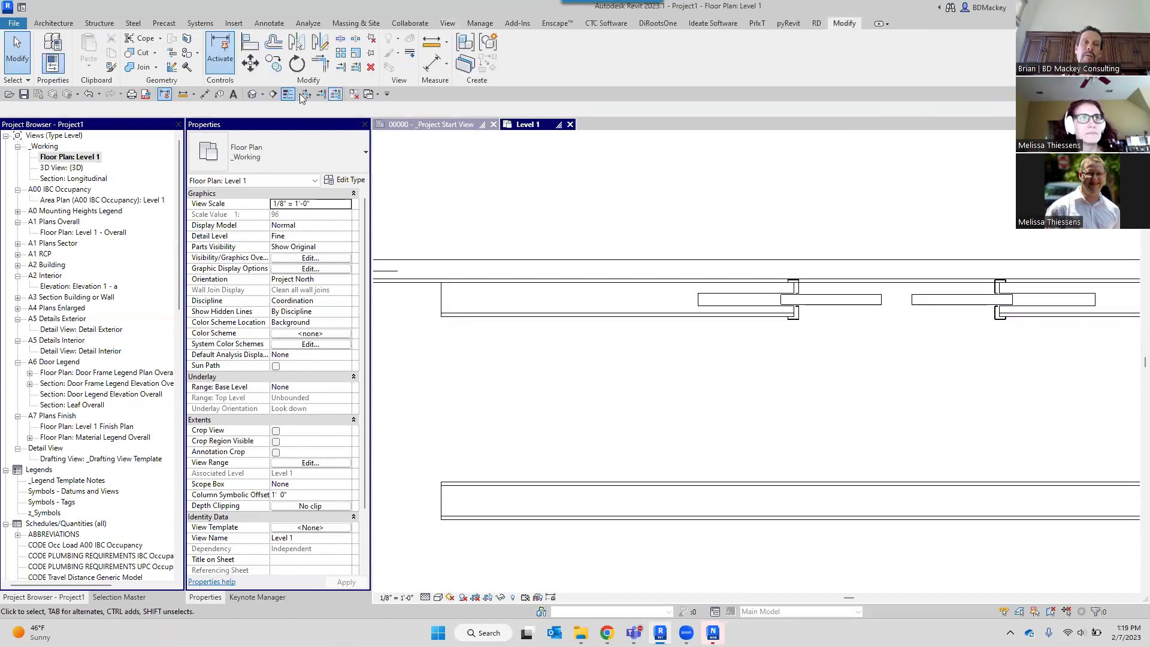
left_click(142, 67)
left_click(634, 317)
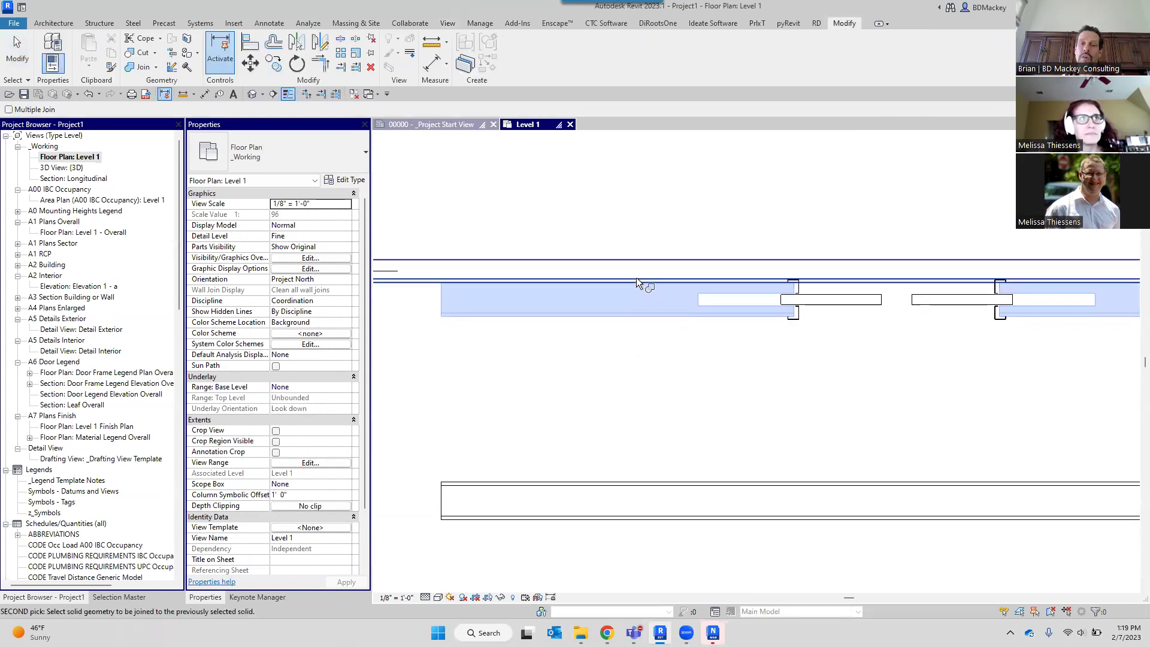
left_click(640, 271)
right_click(801, 188)
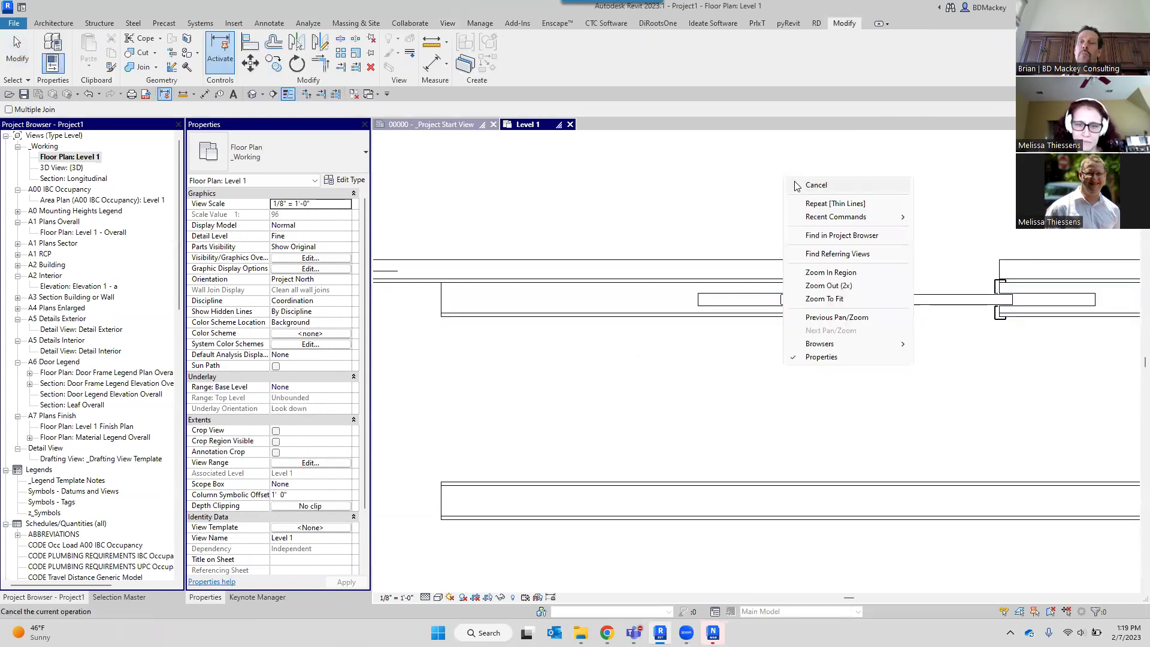
left_click(803, 189)
Inspect the pocket barn door's properties, showing Open Percent 15, then deselect it.
scroll(796, 320, "up", 3)
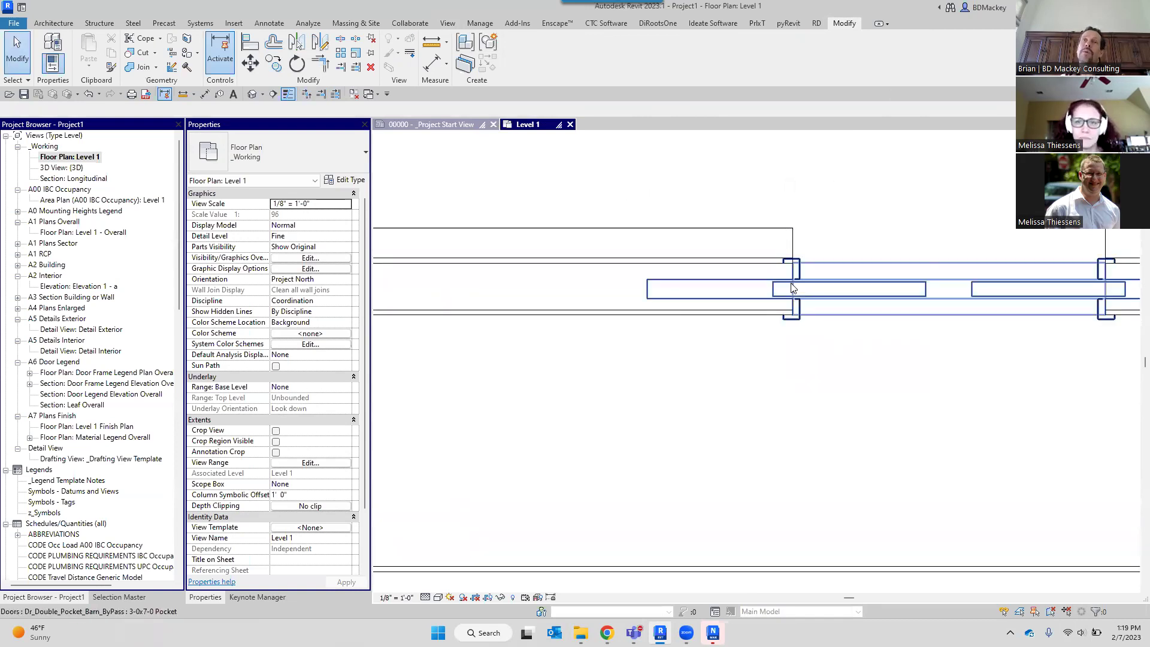
left_click(815, 296)
middle_click_drag(1134, 315, 1025, 318)
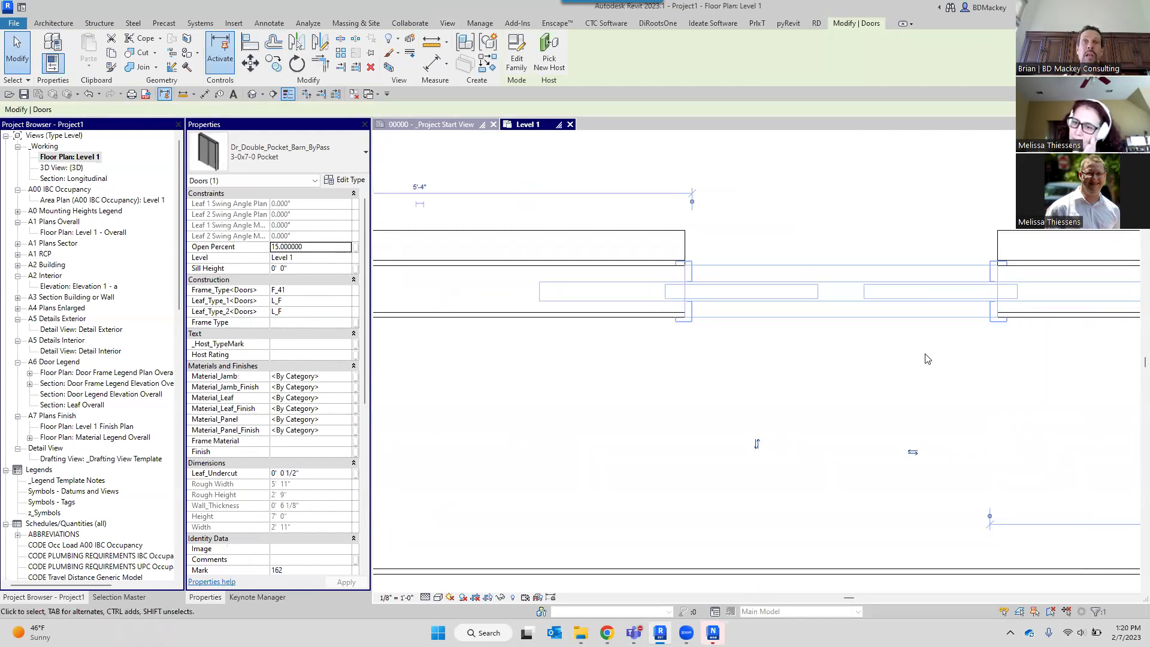
left_click(783, 340)
scroll(782, 339, "down", 2)
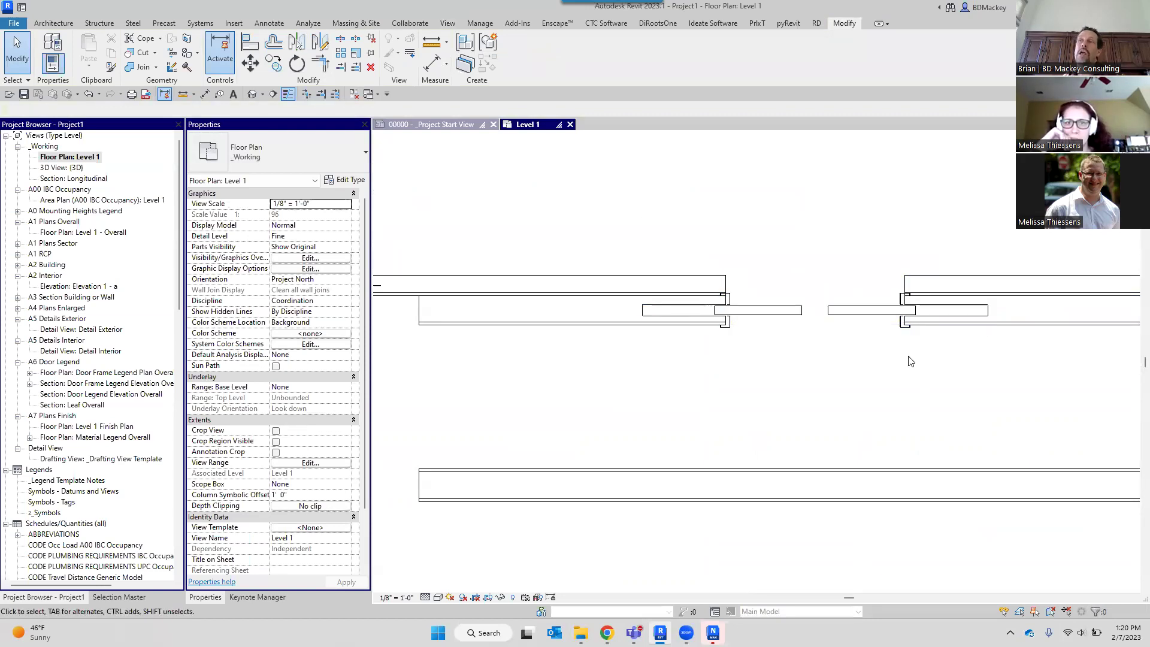
Select the upper wall and try a first small move, then deselect it.
left_click(249, 64)
left_click(568, 210)
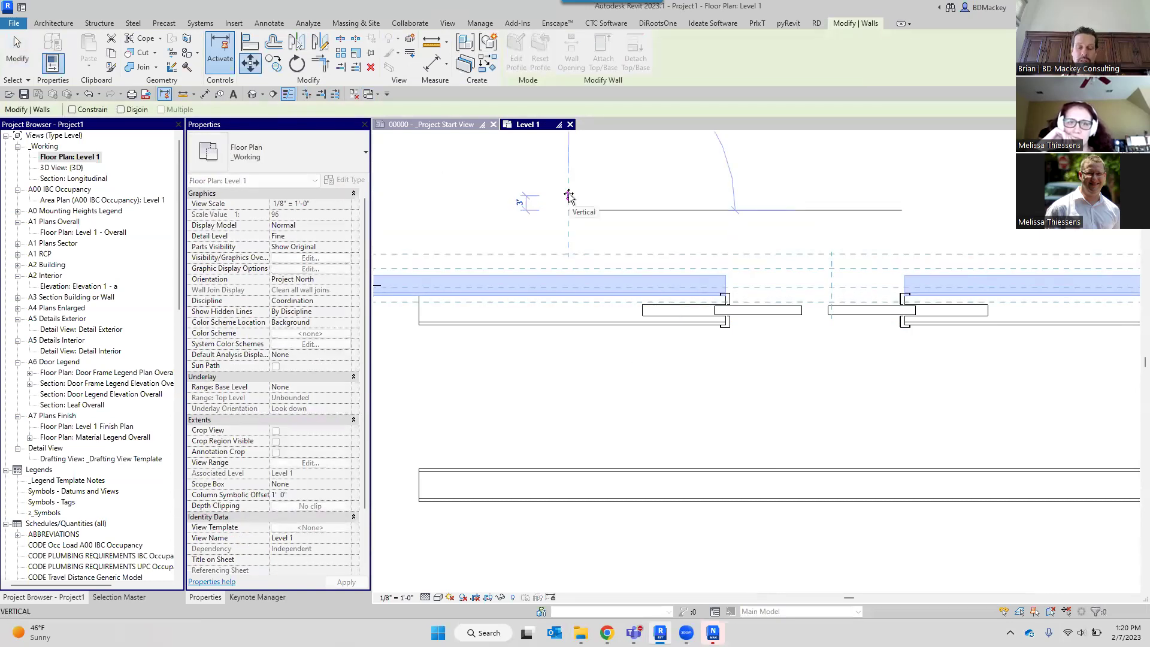
left_click(570, 199)
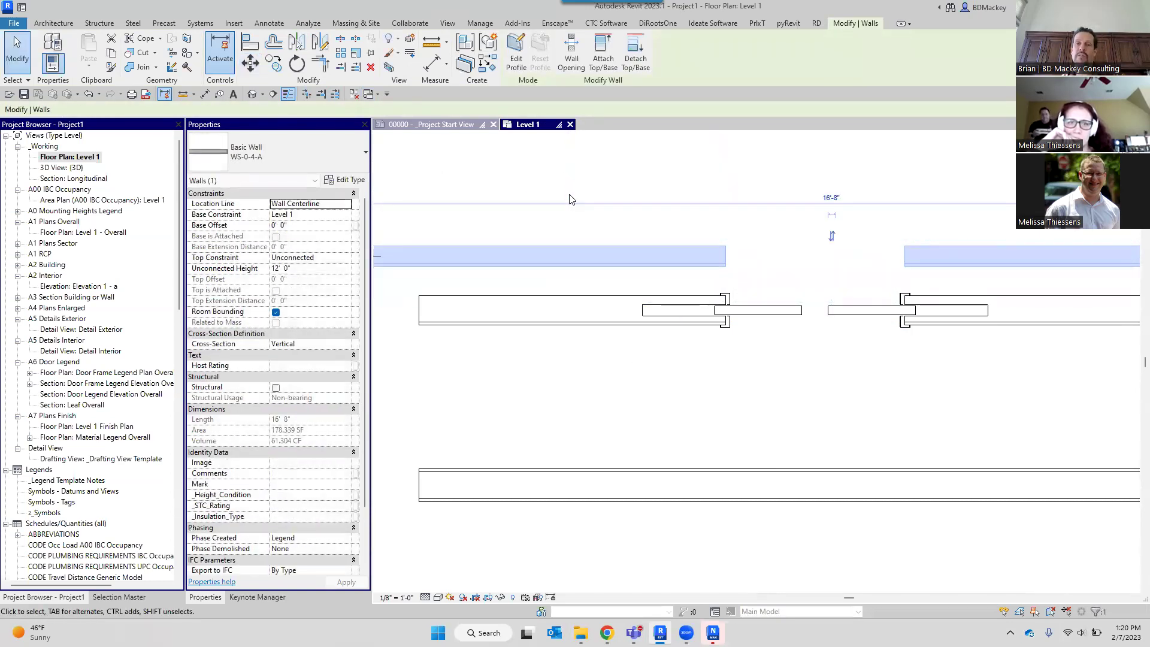
left_click(720, 376)
scroll(721, 352, "down", 1)
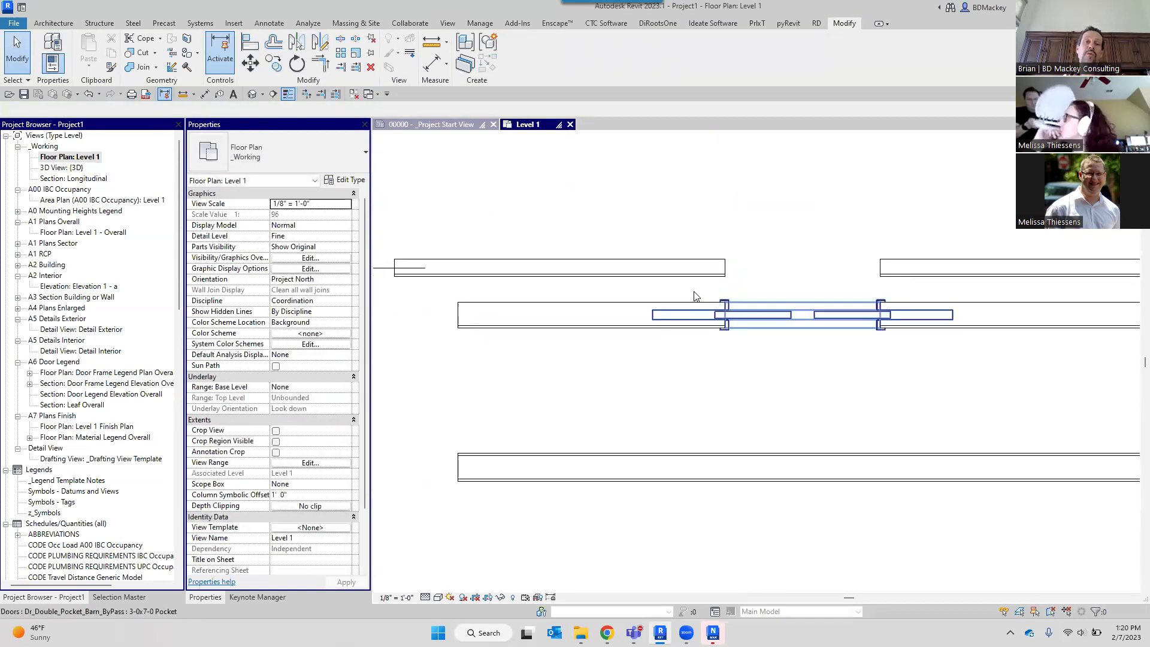
Move the upper wall 1' and accept the joined-but-not-intersecting walls warning.
left_click(662, 263)
left_click(256, 69)
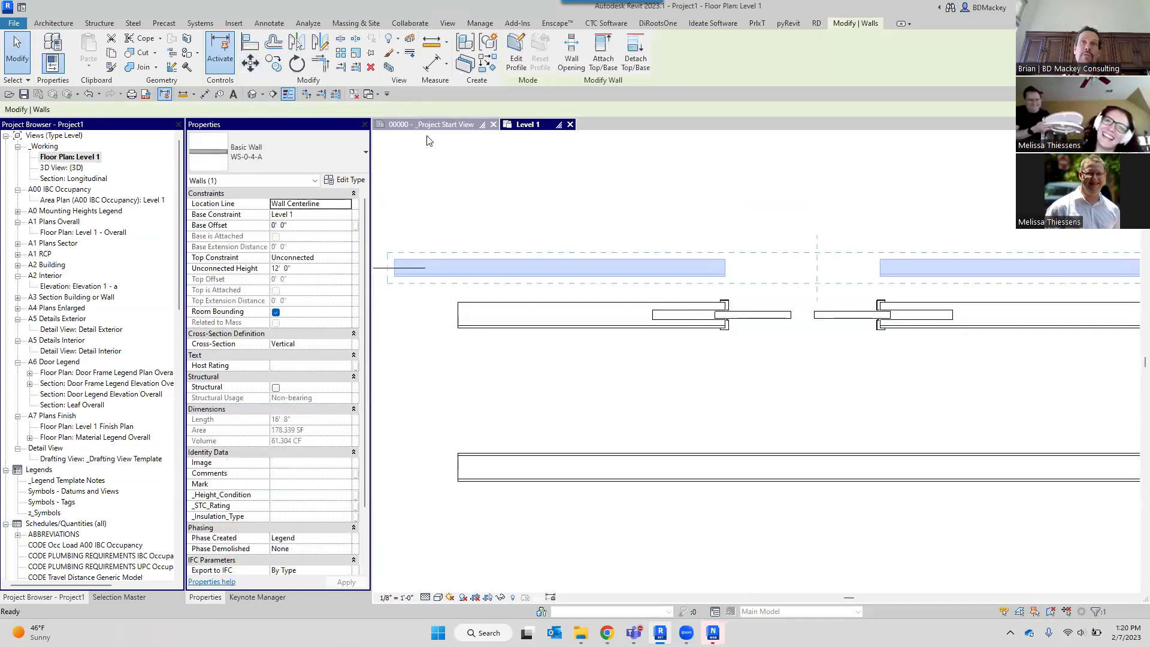
left_click(507, 202)
type("1")
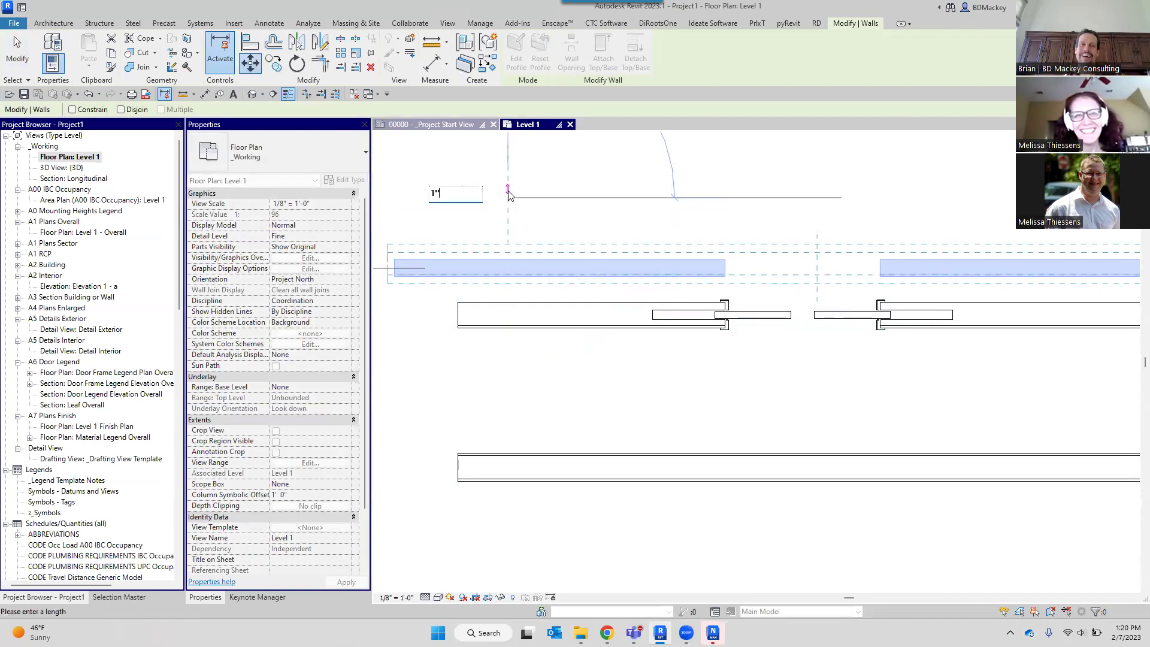
key("Return")
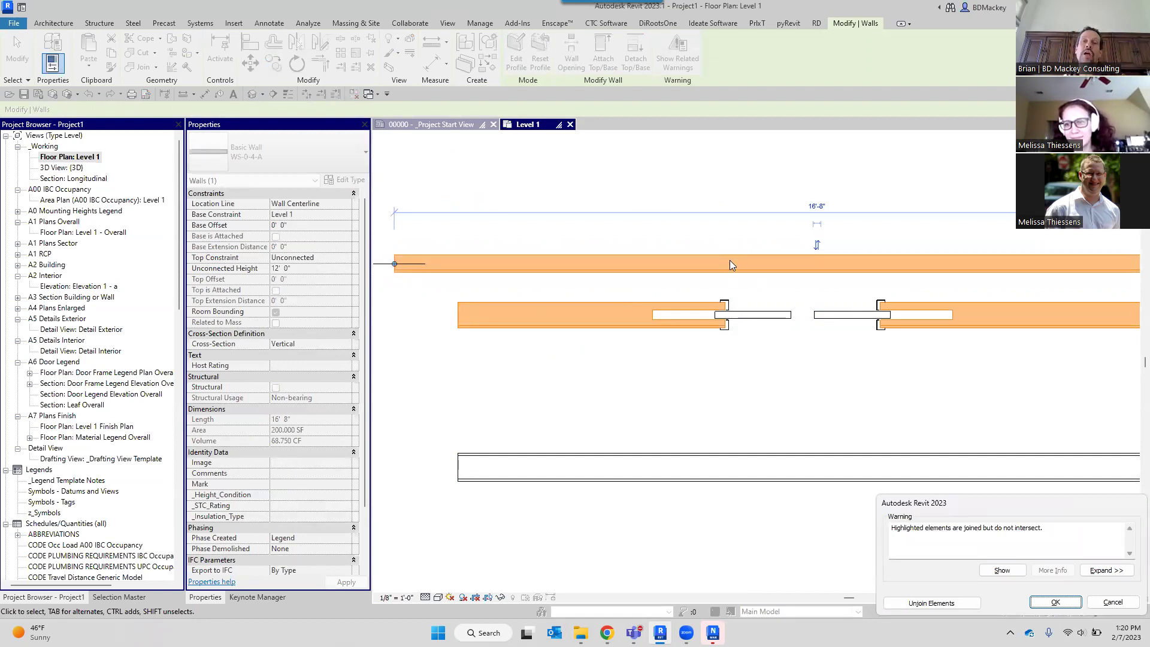
left_click(1041, 601)
left_click(830, 408)
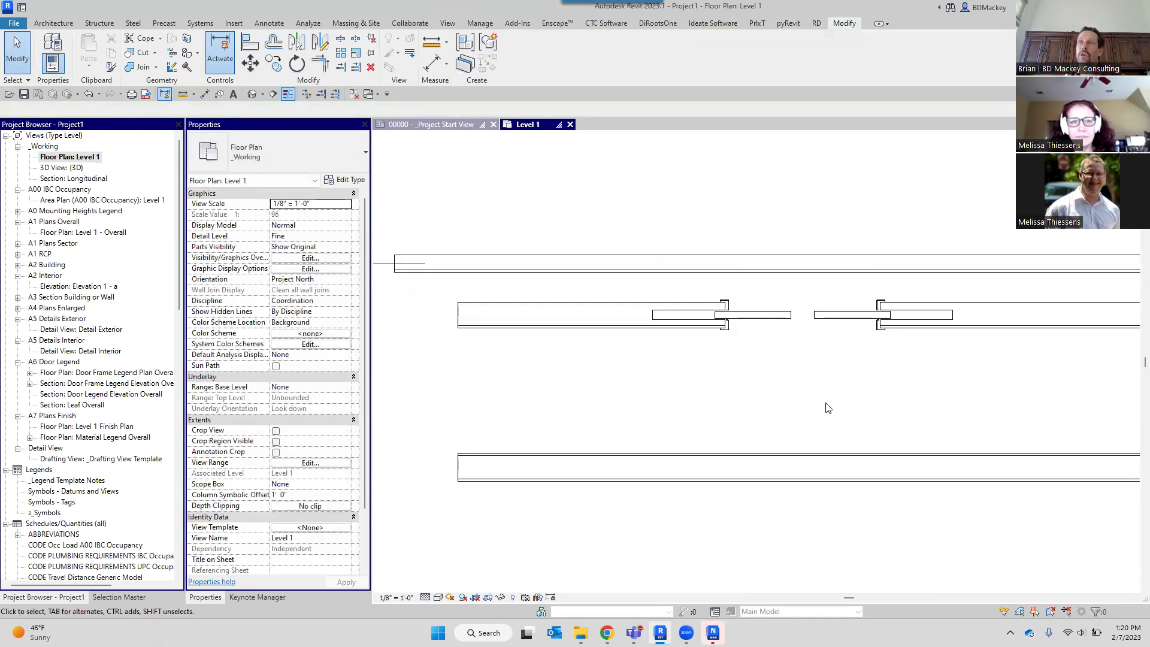
scroll(827, 408, "down", 1)
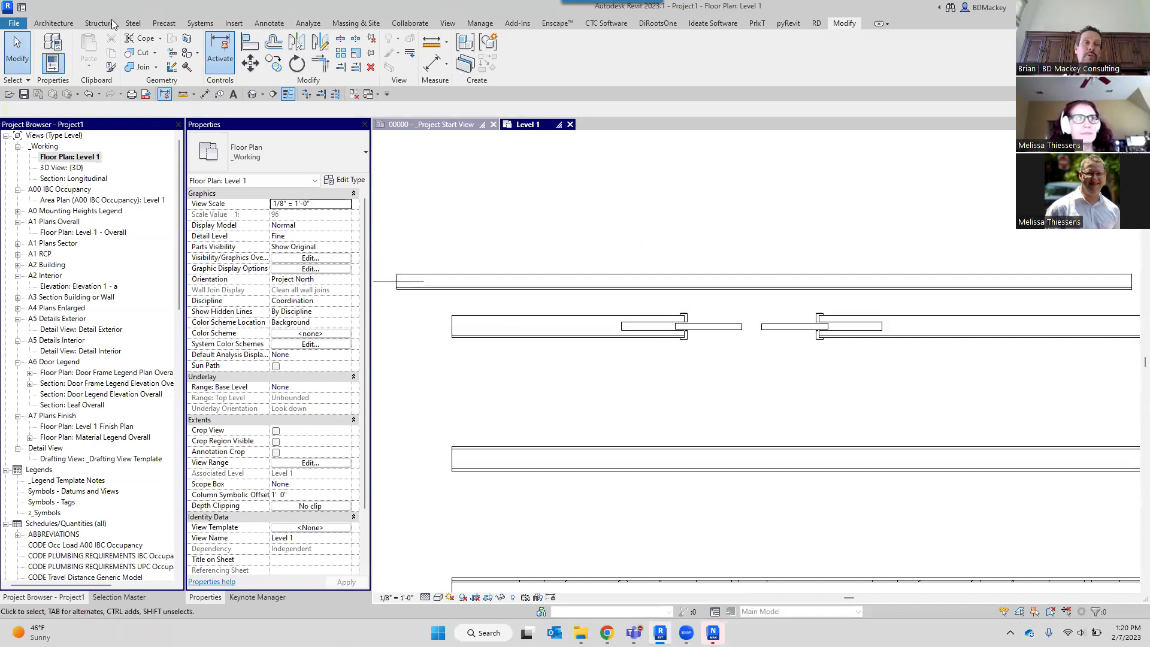
Collapse Views and Schedules to show Generic Models families, then switch to the Insert tools.
left_click(53, 23)
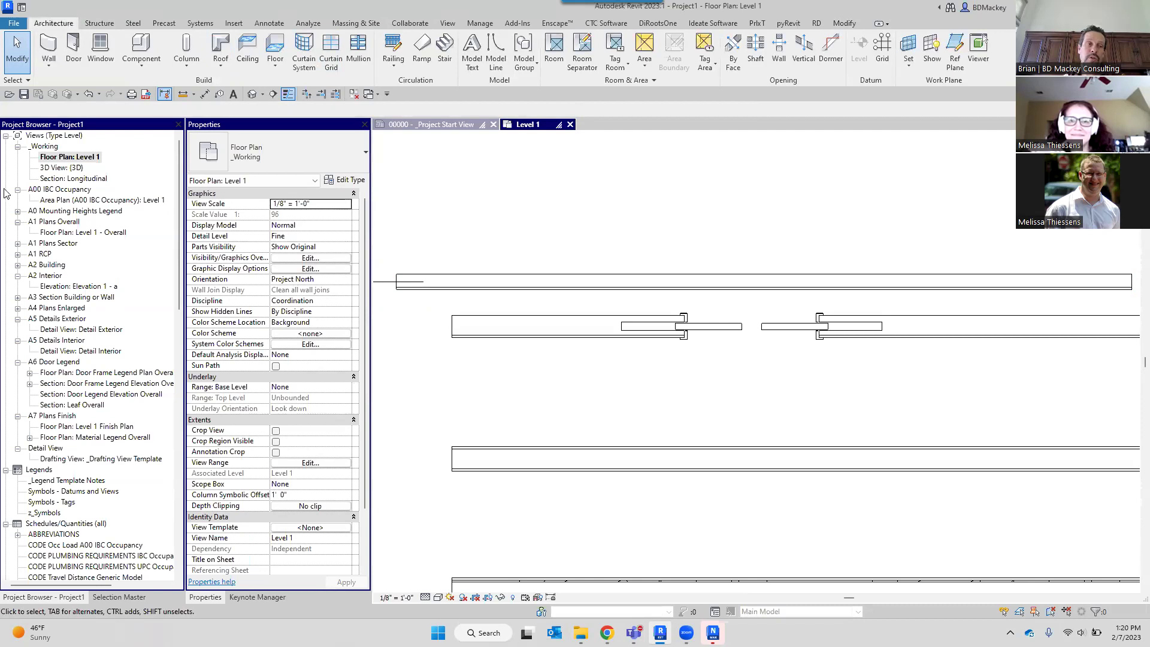
left_click(6, 136)
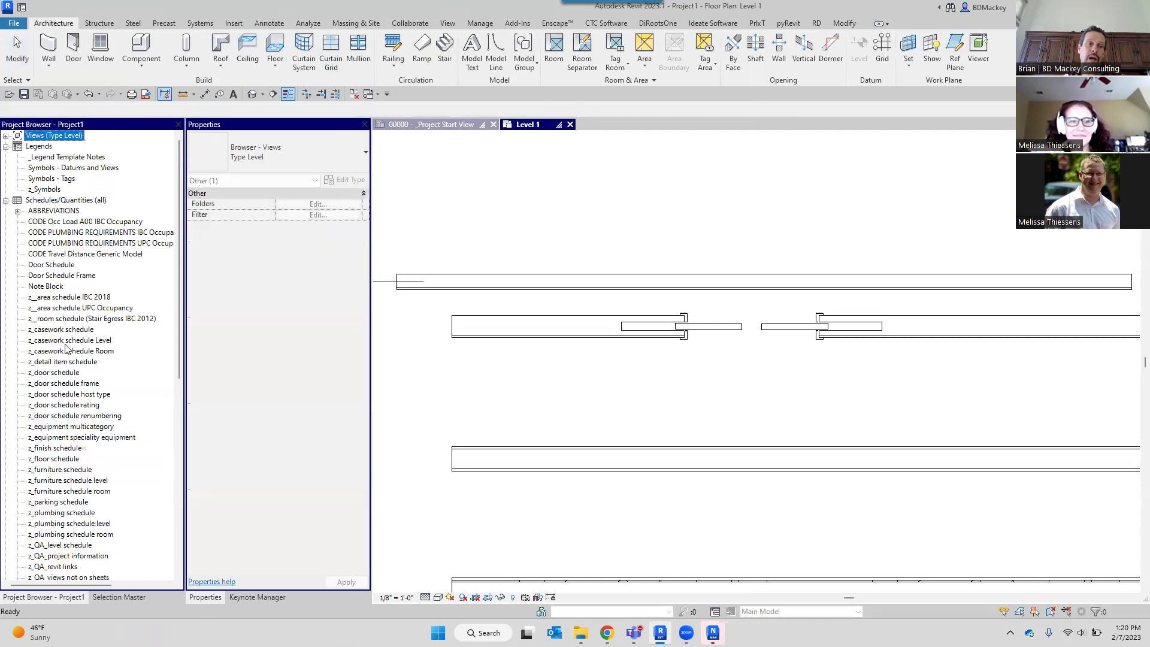
left_click(6, 200)
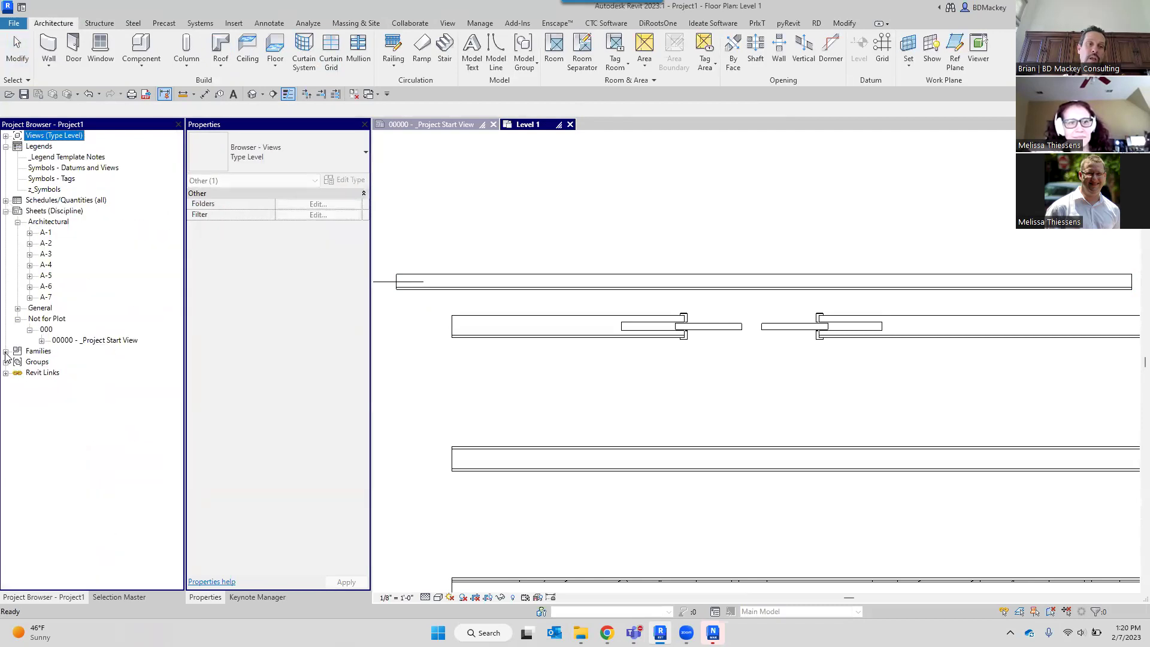
scroll(84, 380, "down", 4)
scroll(85, 382, "down", 2)
double_click(52, 383)
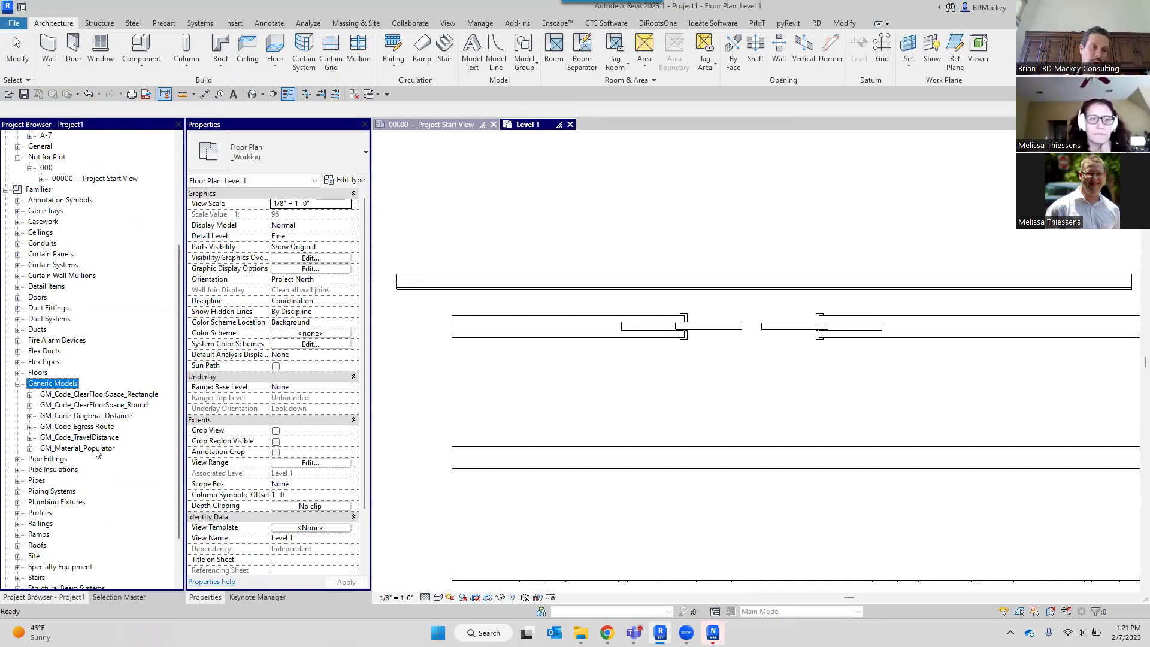
left_click(543, 185)
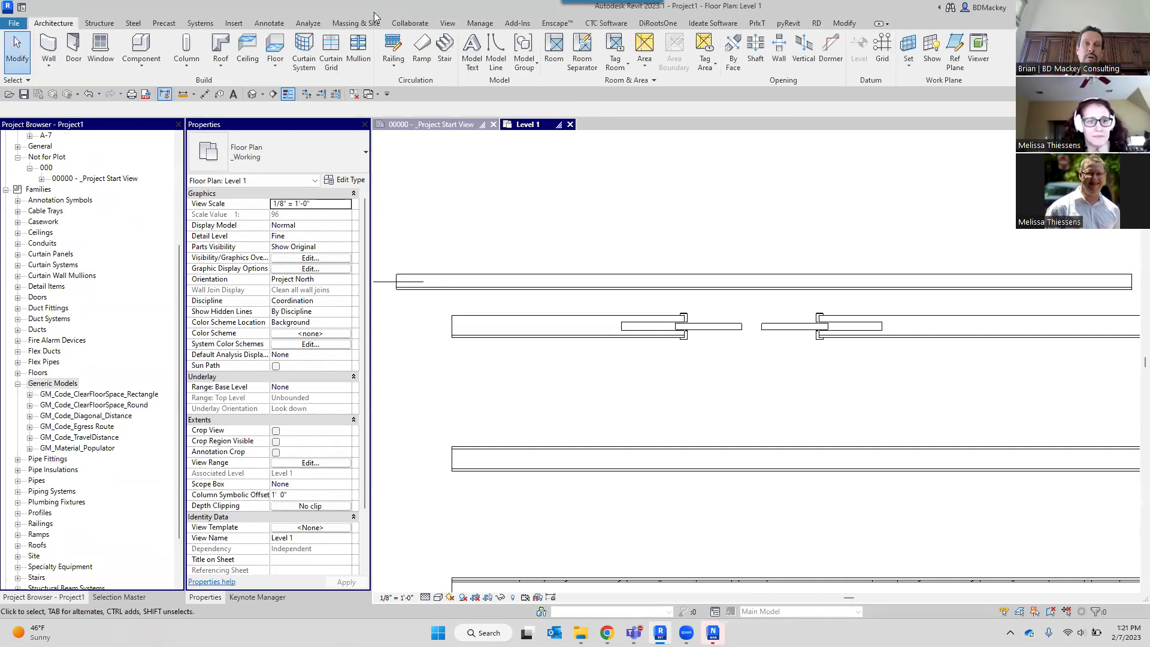
left_click(232, 24)
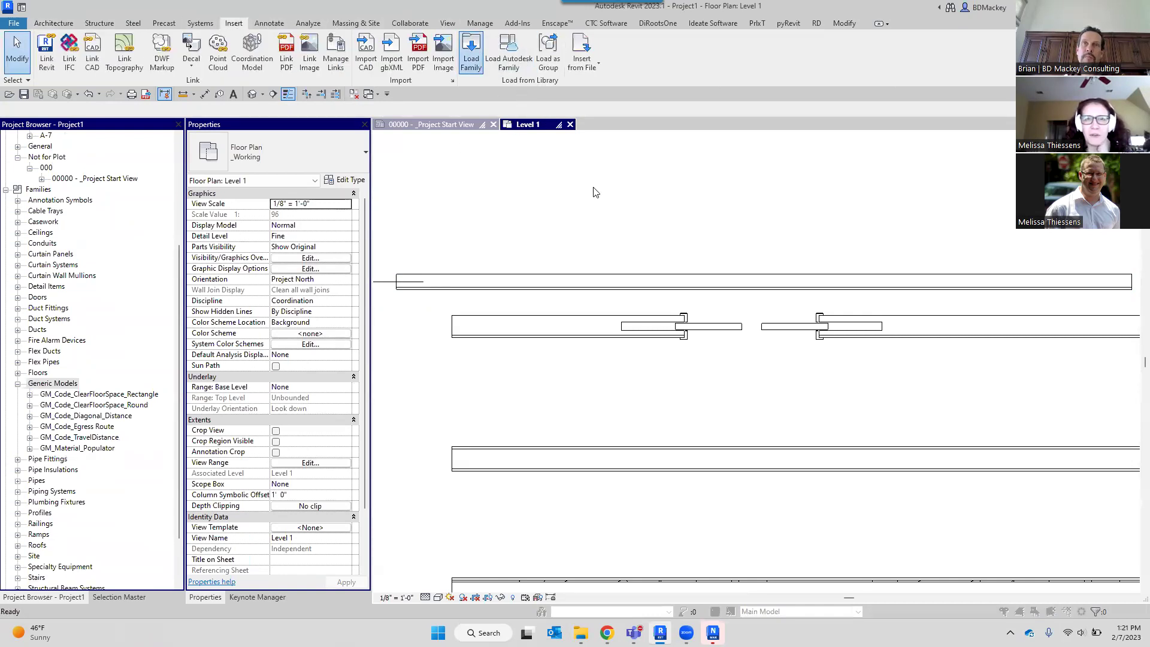
Browse the family library to the 2023 Openings folder in the Load Family dialog.
left_click(483, 299)
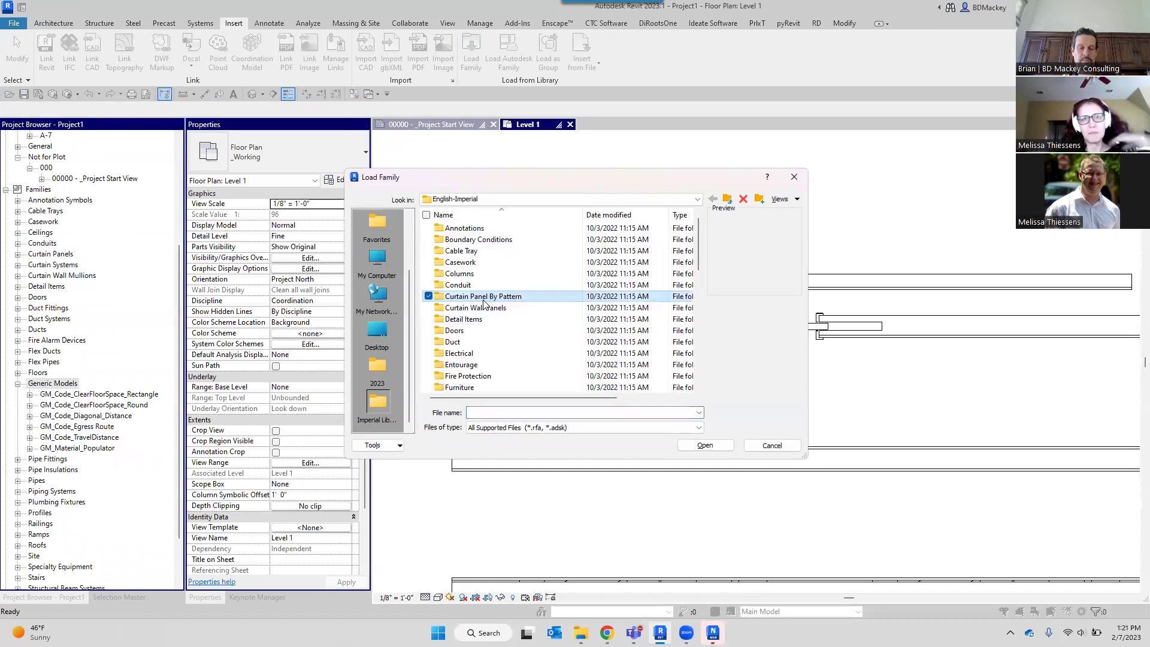
scroll(484, 305, "down", 3)
double_click(470, 343)
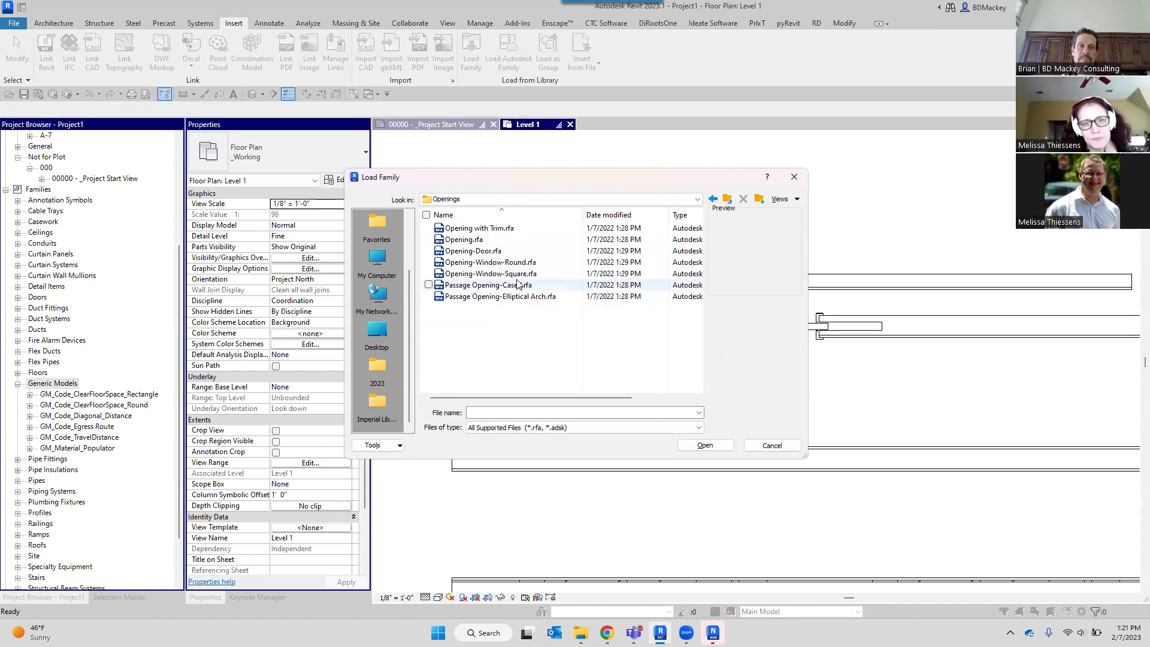
left_click(377, 368)
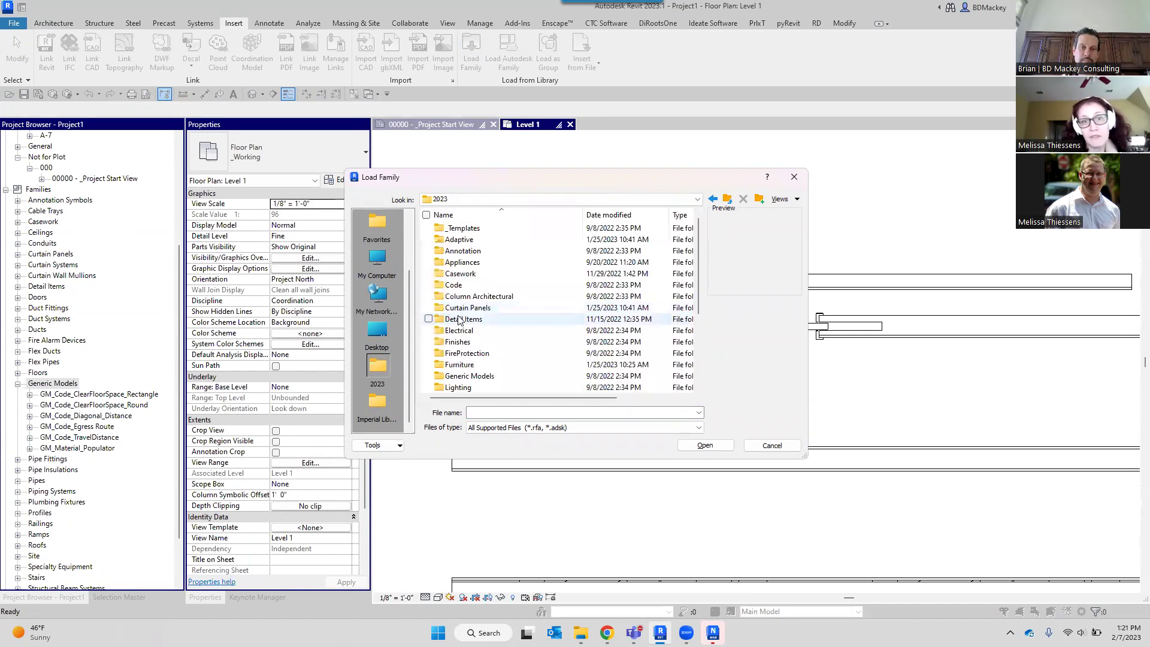
scroll(460, 320, "down", 1)
double_click(485, 387)
Load GM_OpeningWall_Instance.rfa and start placing its Opening type from the Project Browser.
scroll(533, 318, "down", 10)
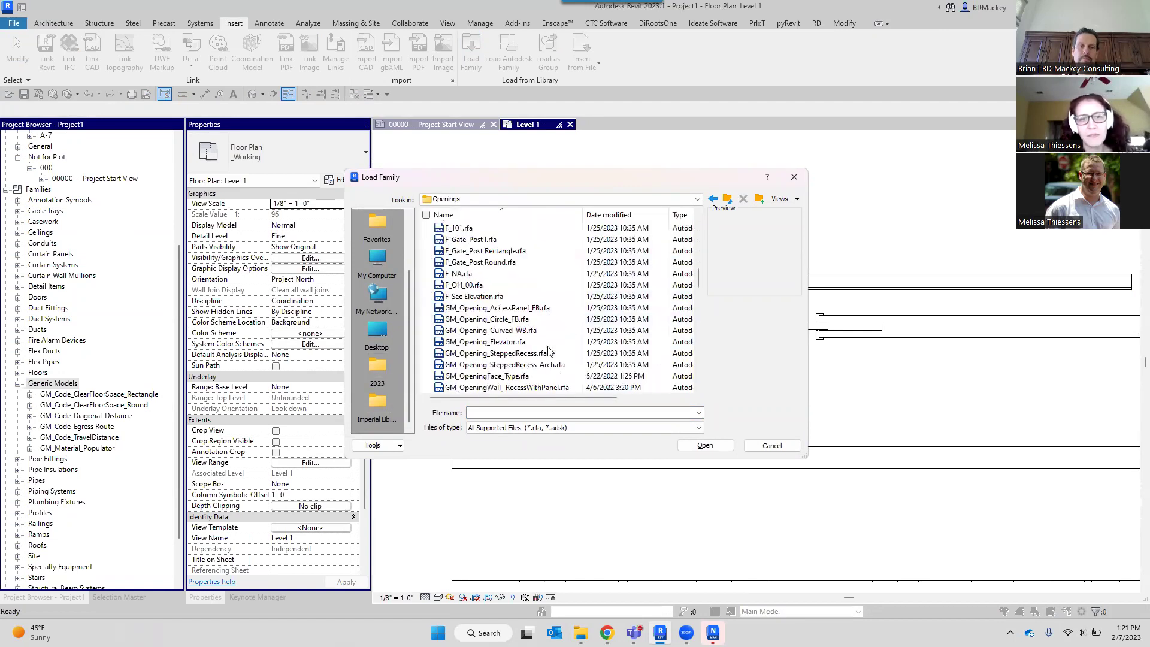
scroll(574, 353, "down", 1)
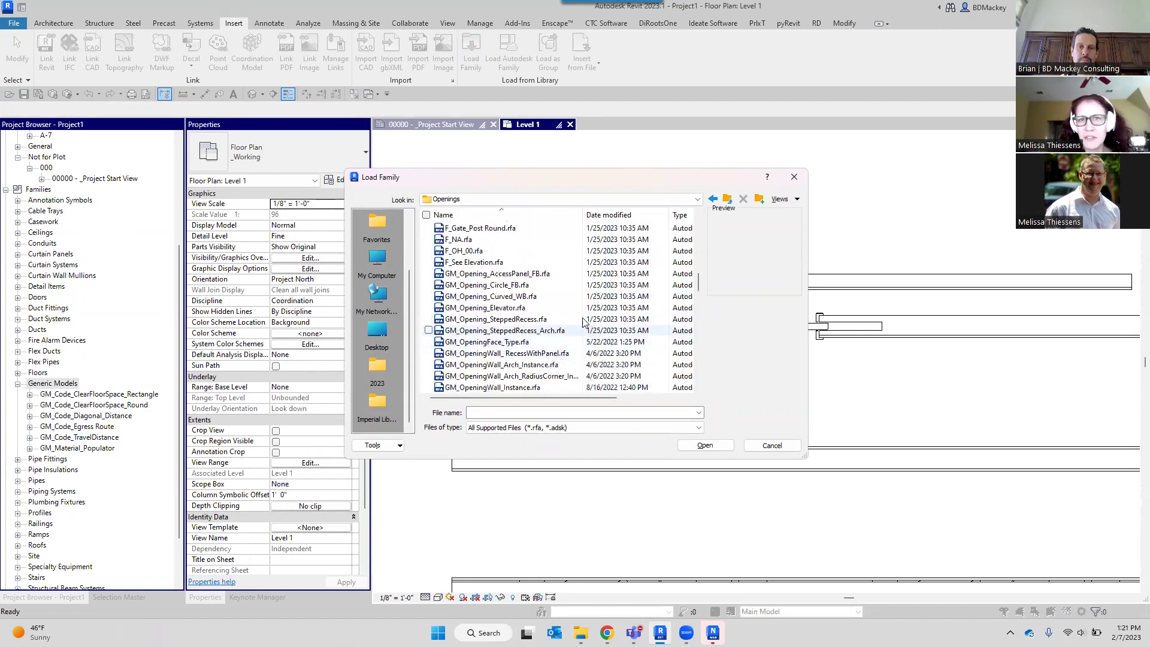
scroll(574, 321, "down", 2)
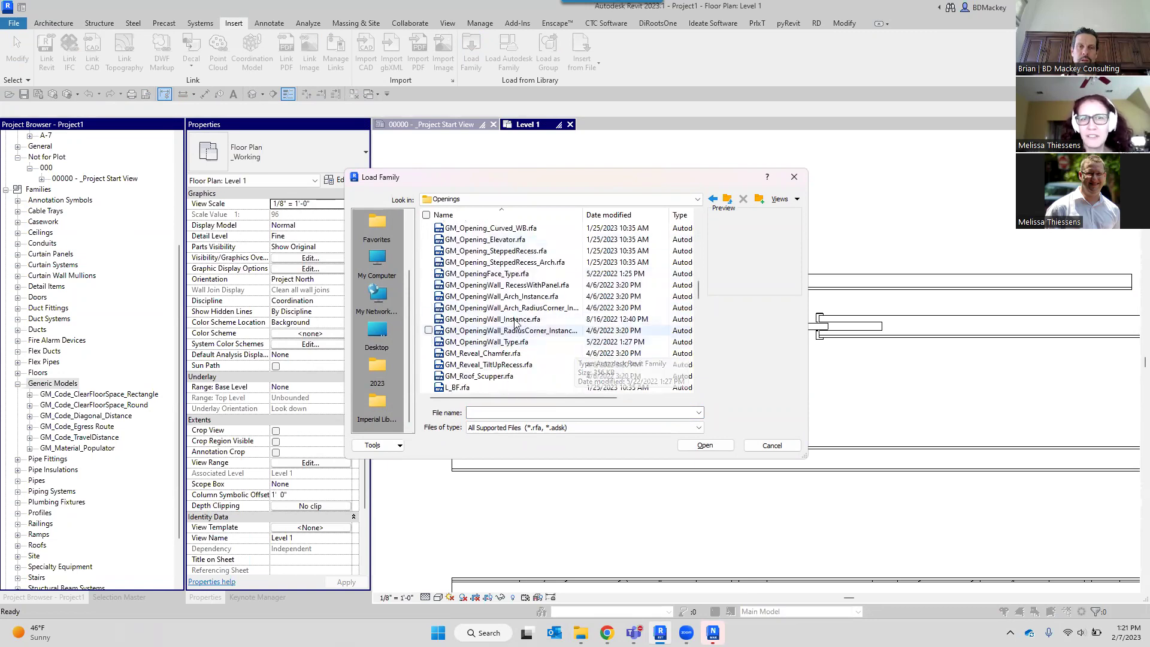
left_click(515, 320)
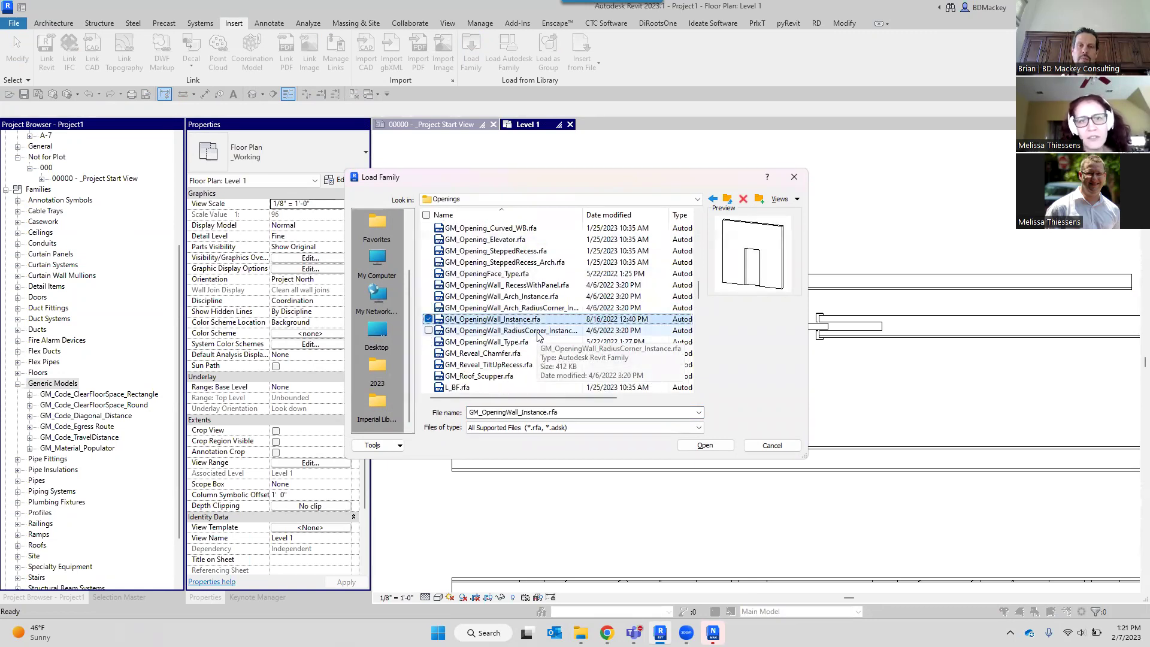
left_click(705, 445)
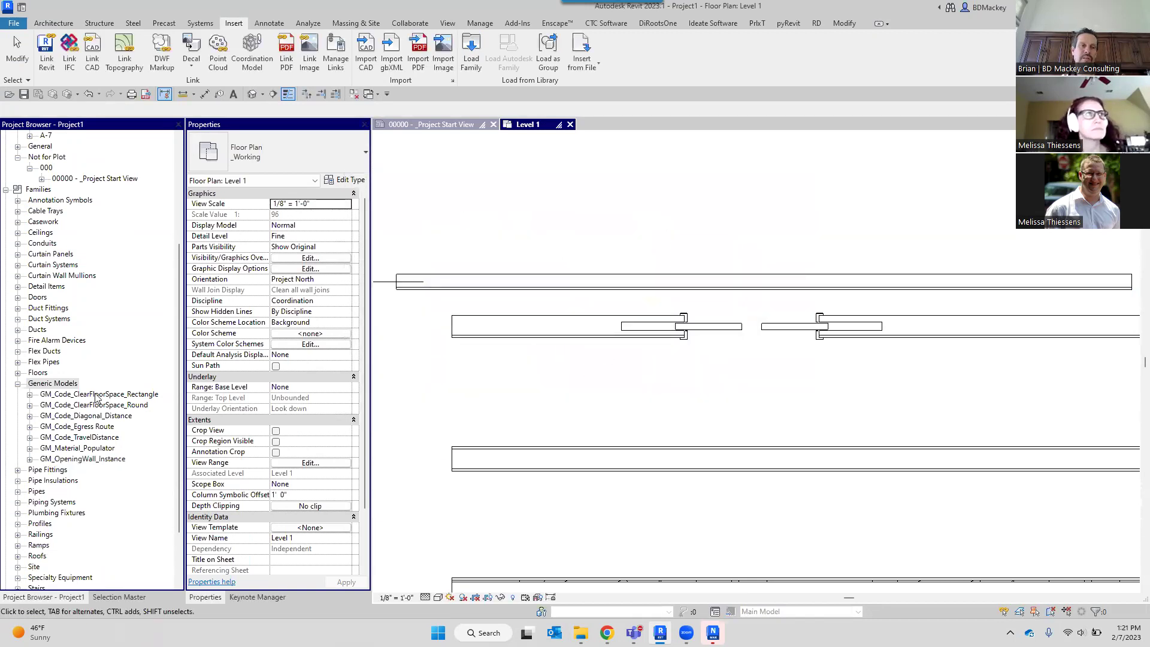
double_click(107, 459)
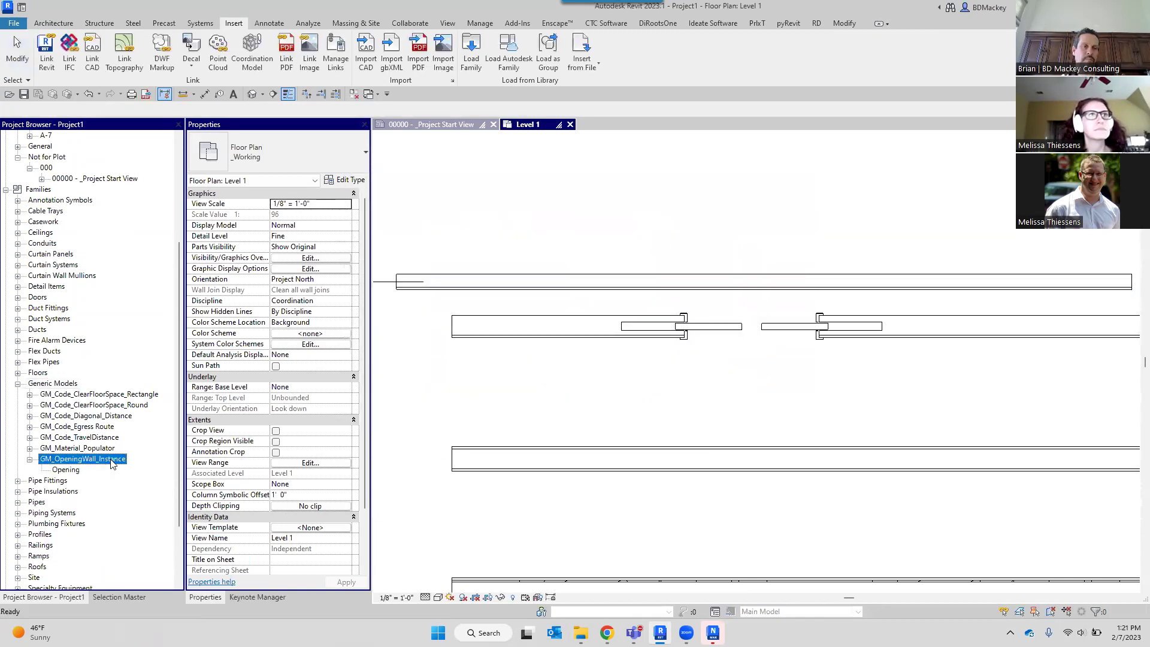
double_click(66, 470)
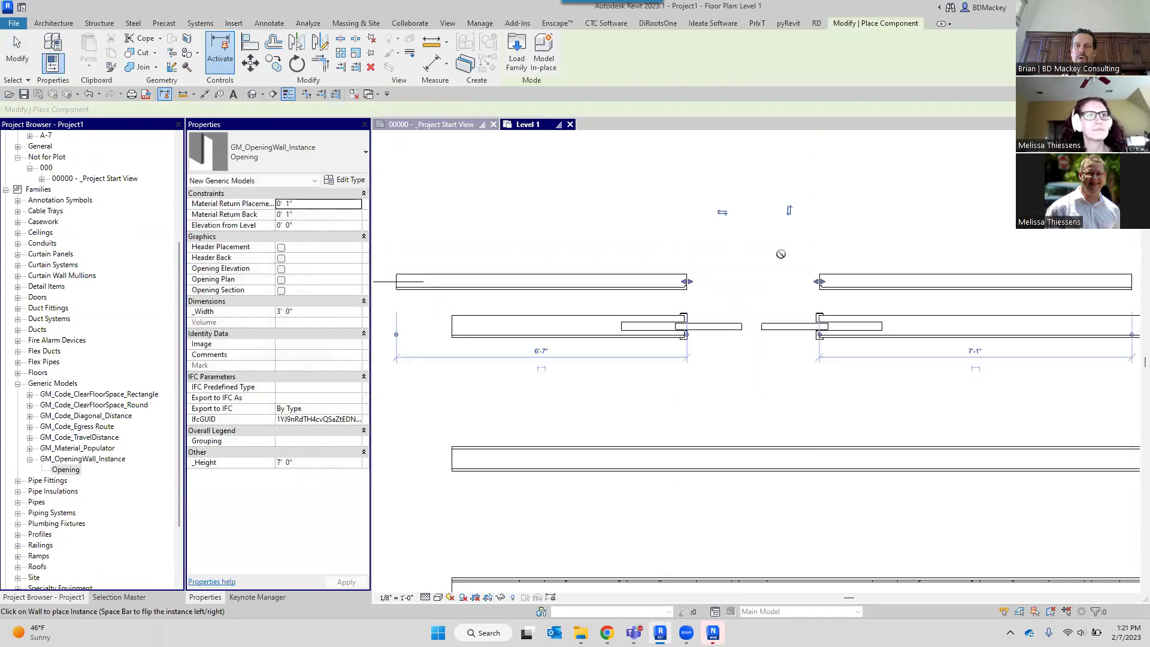
Use Align (AL) to line up the upper wall's ends with the left and right door edges.
key("Escape")
key("Escape")
scroll(701, 294, "up", 1)
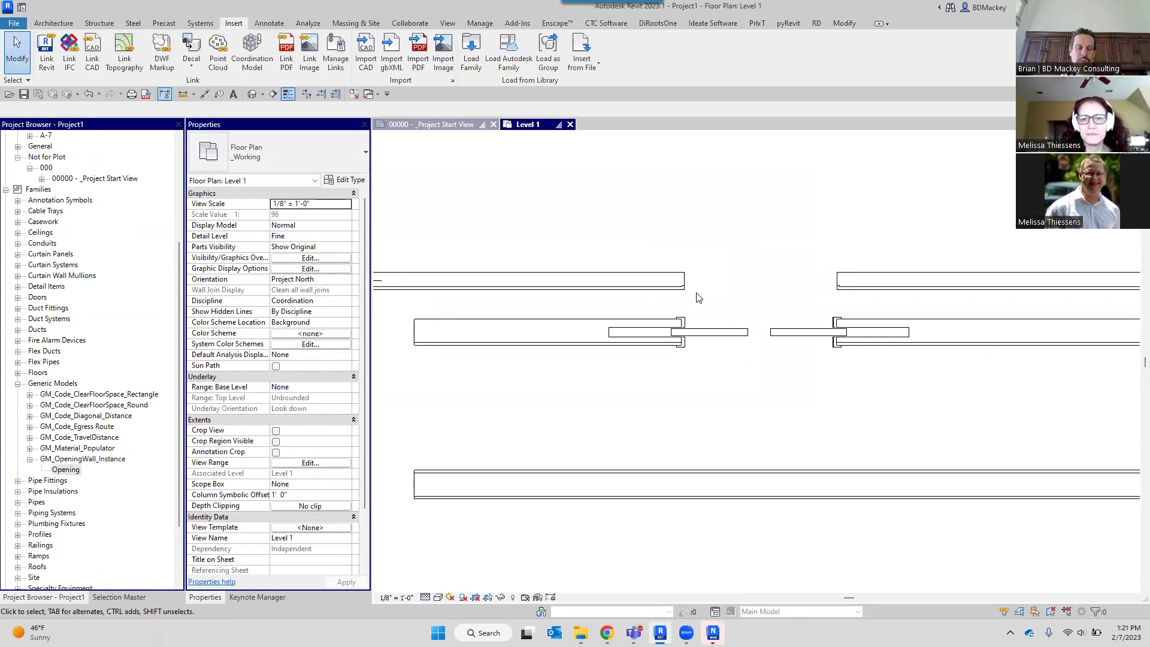
scroll(698, 298, "up", 1)
key("a")
key("l")
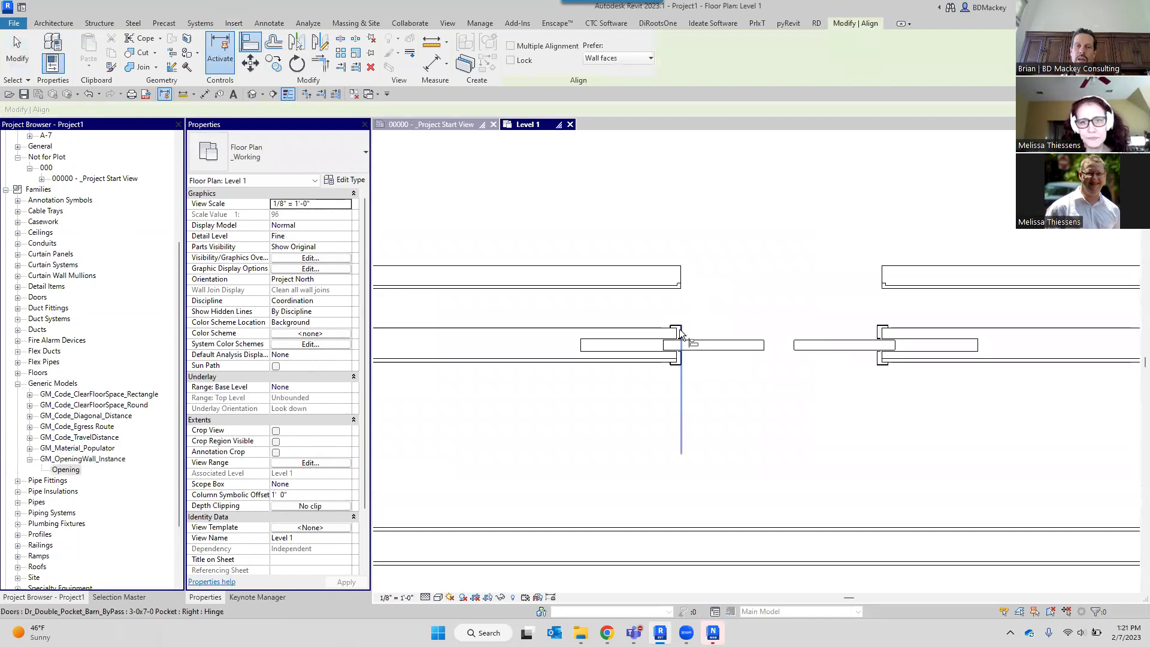
scroll(681, 332, "up", 2)
left_click(672, 333)
left_click(670, 219)
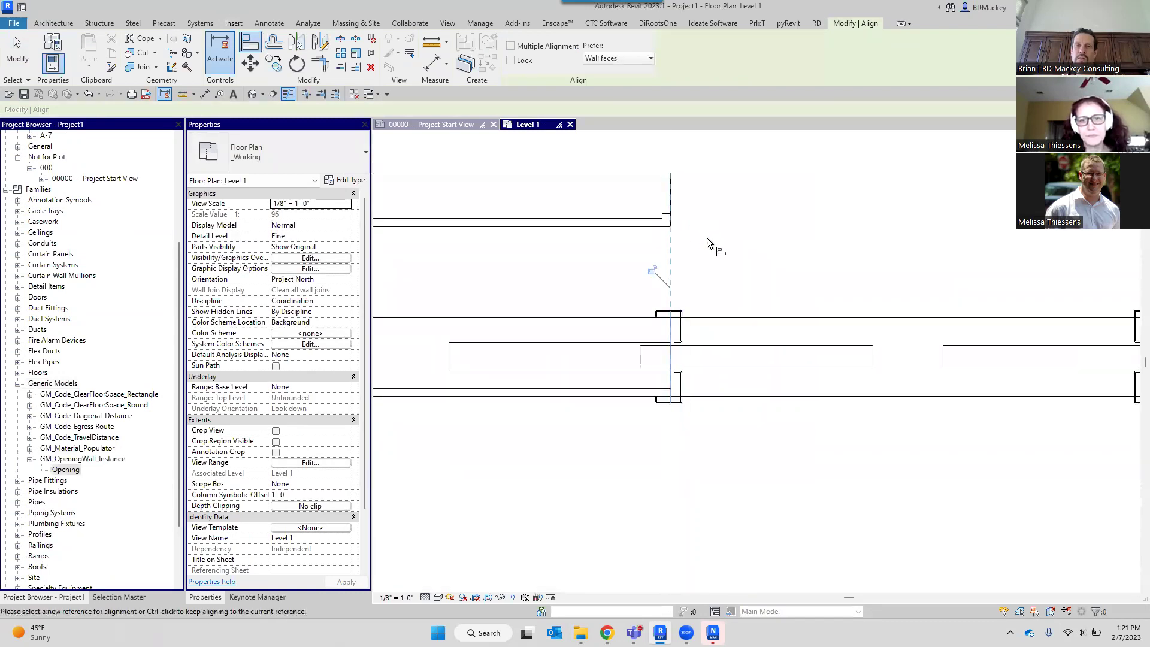
scroll(772, 300, "down", 2)
scroll(954, 316, "up", 2)
left_click(998, 359)
left_click(1004, 367)
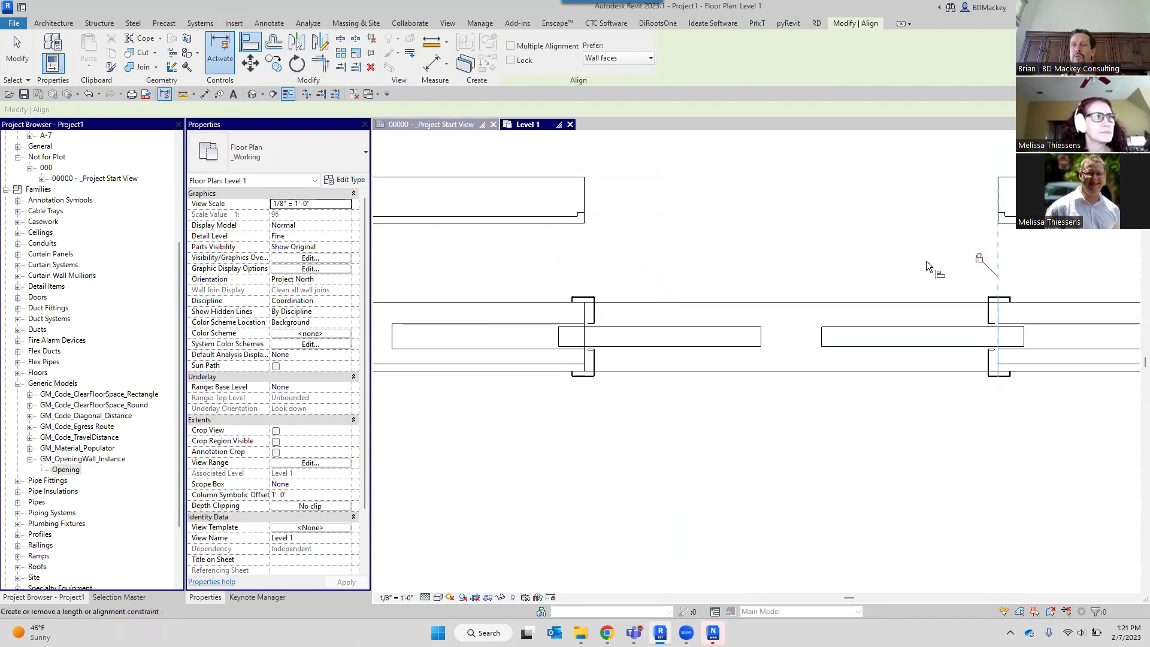
scroll(934, 264, "down", 2)
key("Escape")
key("Escape")
Nudge the pocket barn door right and back left, then select the wall opening.
scroll(809, 250, "down", 2)
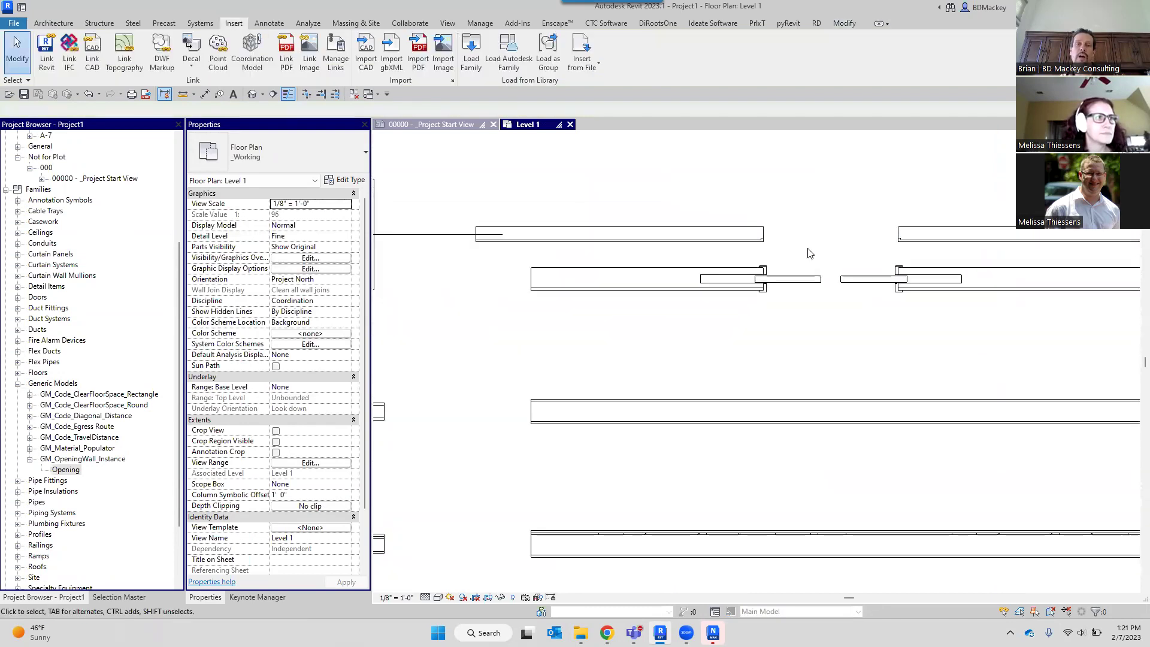
scroll(810, 252, "down", 2)
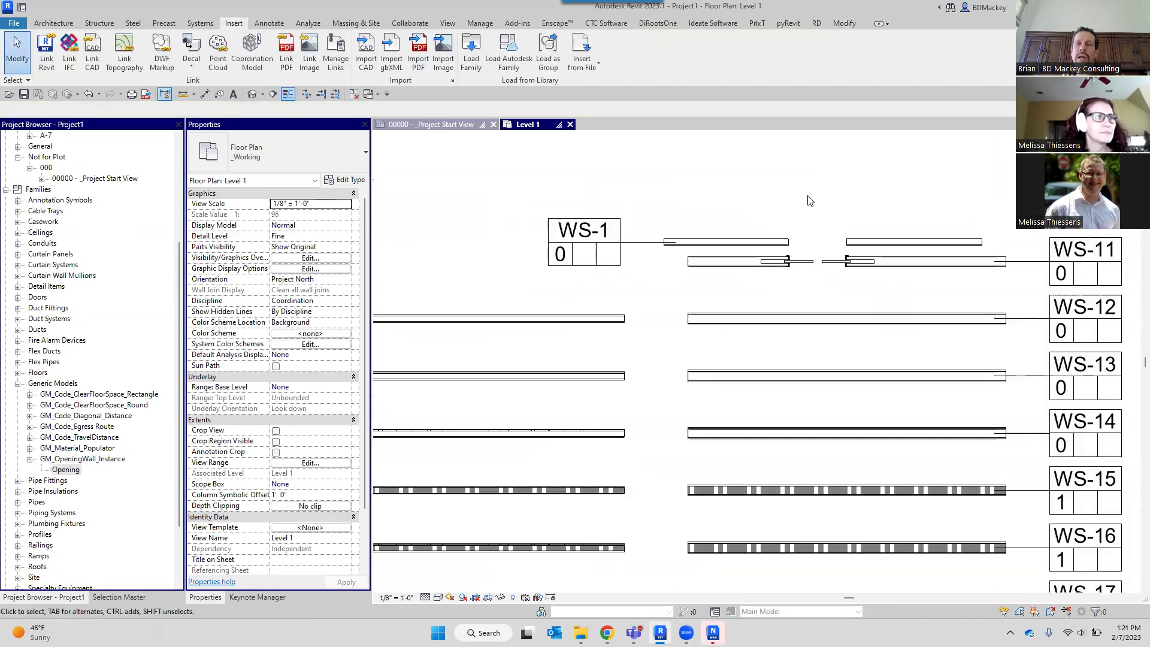
scroll(806, 289, "up", 2)
scroll(808, 294, "up", 2)
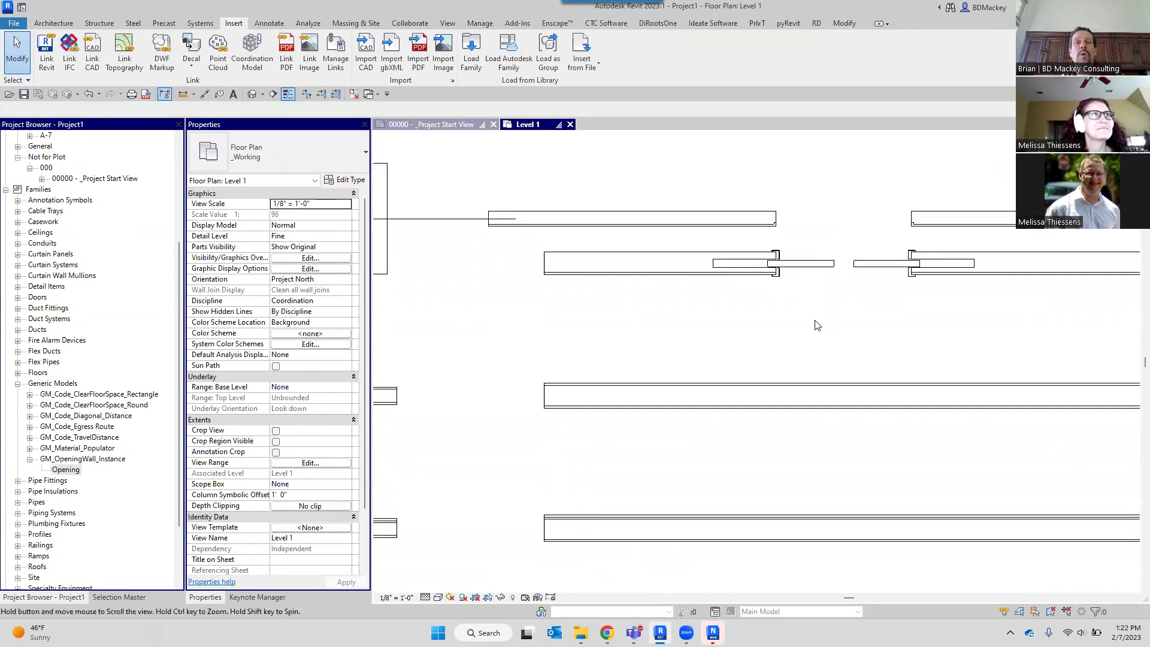
left_click(841, 267)
key("Right")
key("Right")
key("Right")
key("Right")
key("Right")
key("Right")
key("Right")
key("Right")
key("Right")
key("Right")
key("Left")
key("Left")
key("Left")
key("Left")
key("Left")
key("Left")
key("Left")
key("Left")
key("Left")
key("Left")
key("Left")
key("Left")
key("Left")
key("Left")
key("Left")
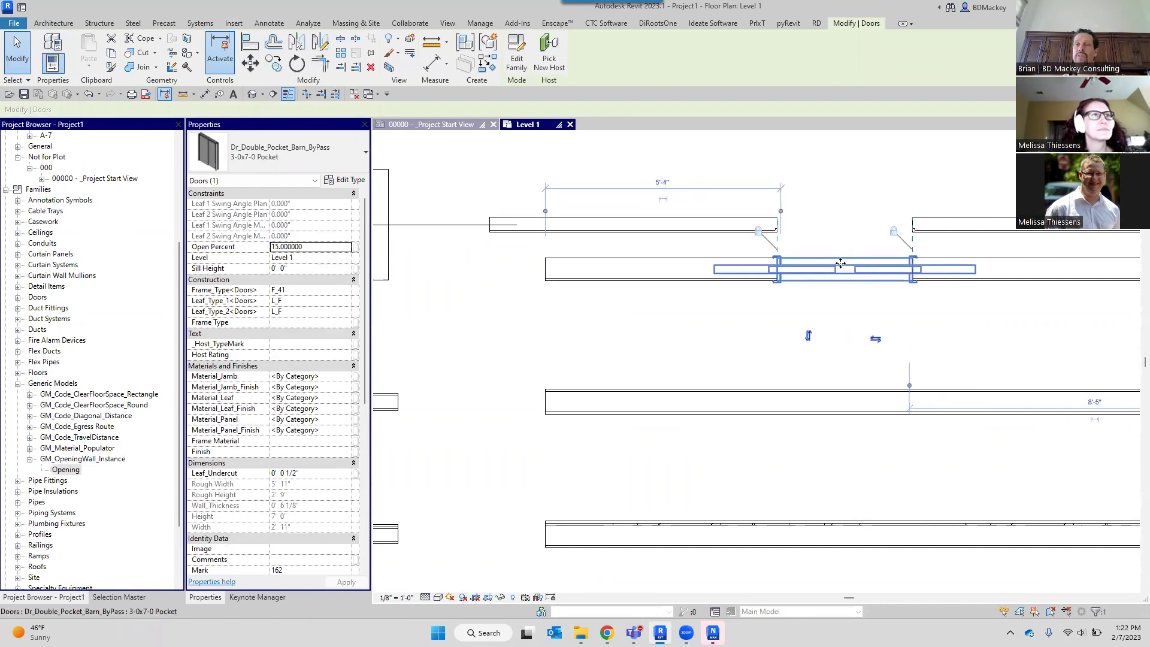
left_click(918, 318)
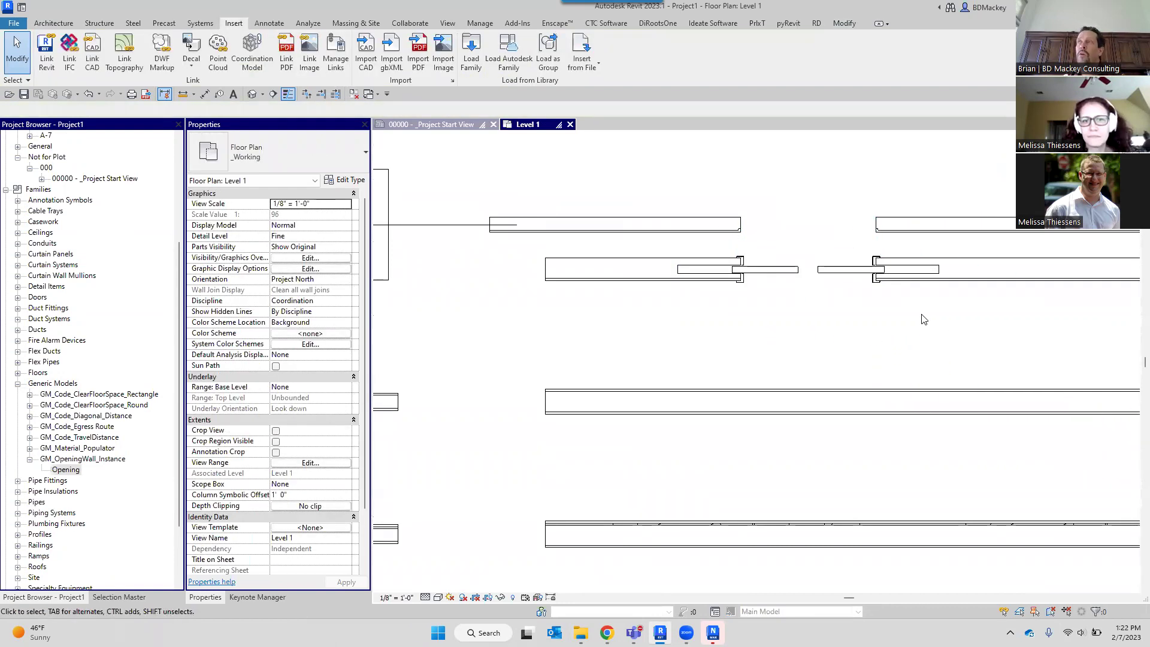
scroll(780, 231, "up", 2)
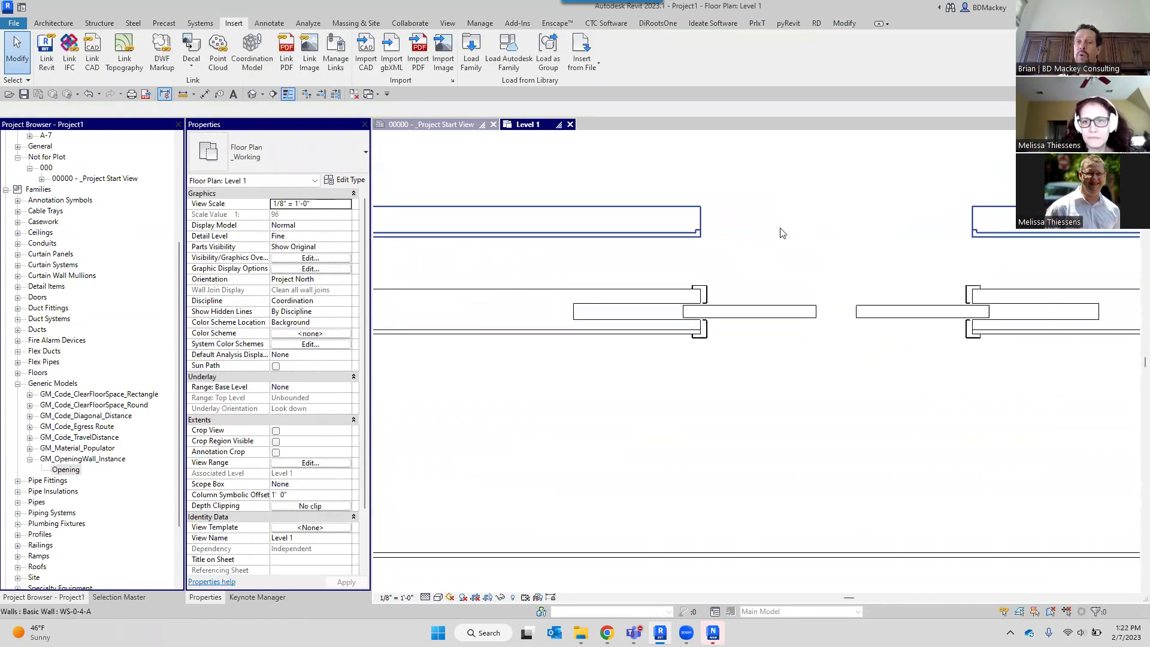
left_click(708, 240)
Set the opening's Material Return Back to 0' 4" in Properties.
scroll(706, 239, "up", 2)
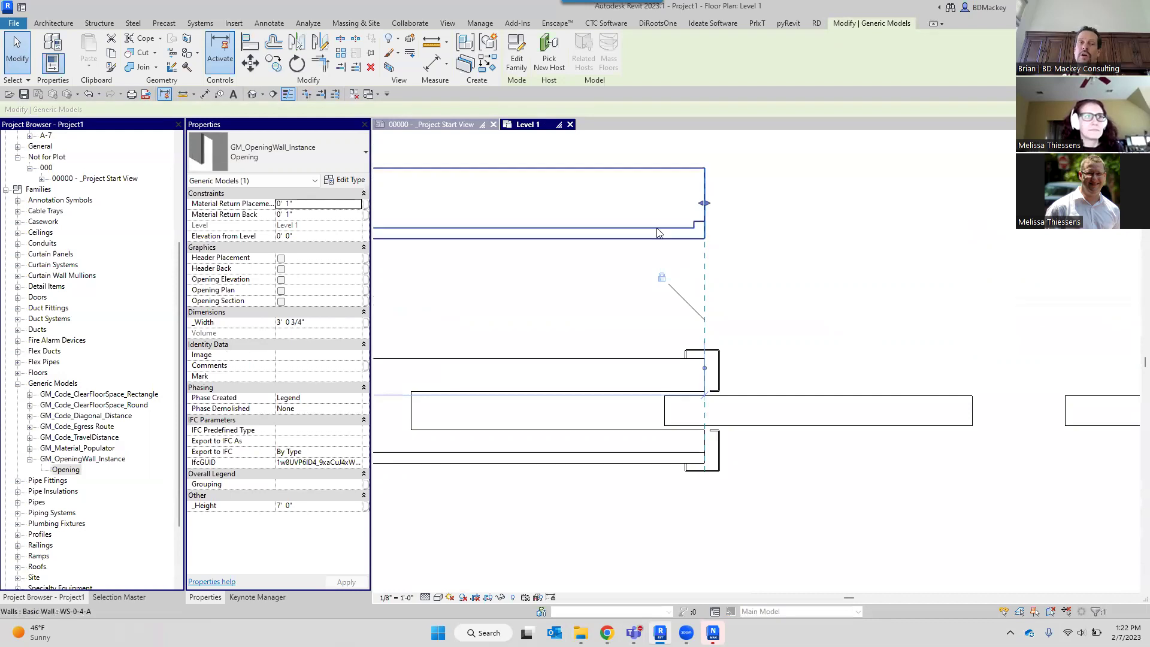
left_click(323, 215)
type("6\"")
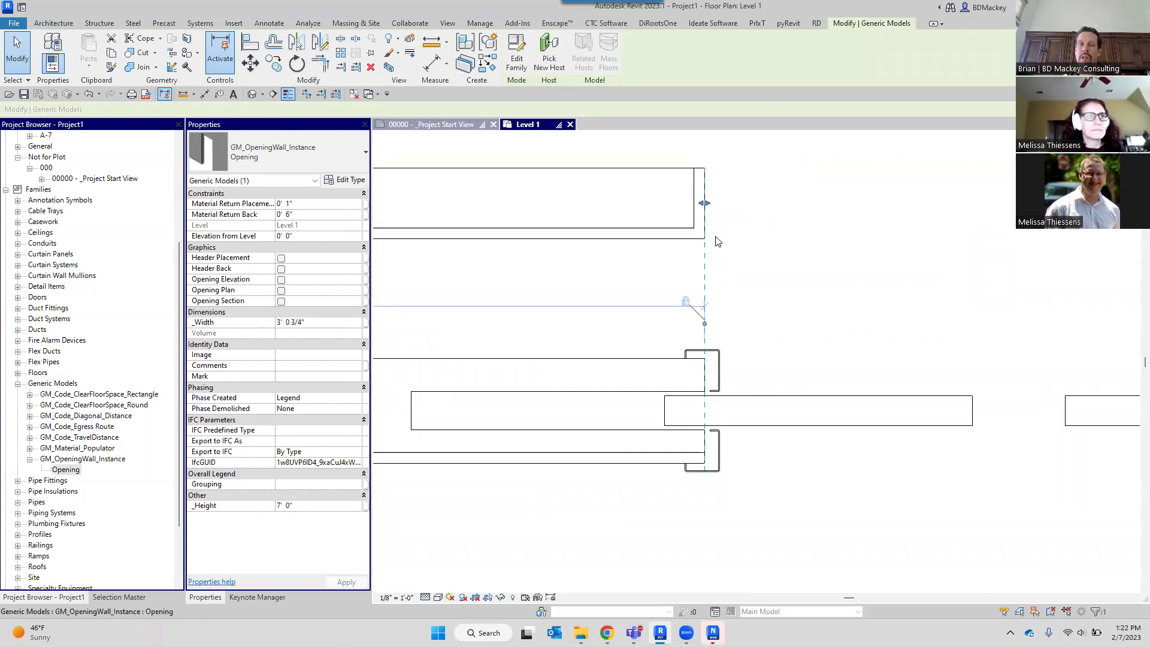
scroll(699, 215, "down", 2)
scroll(695, 223, "down", 3)
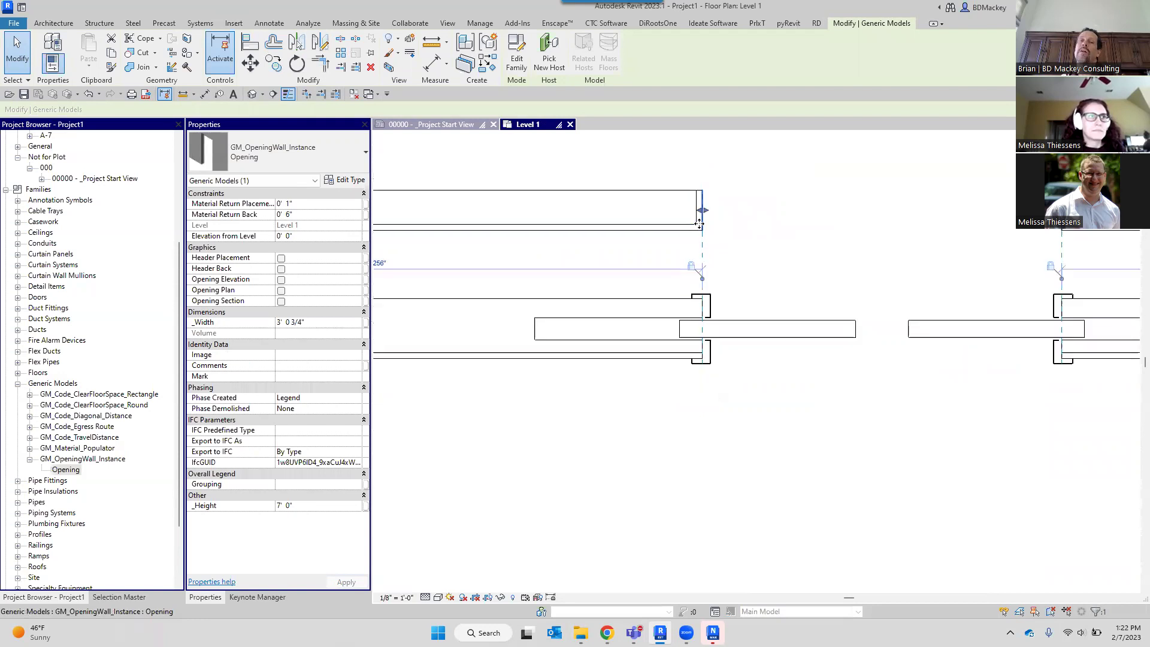
left_click(317, 213)
type("4")
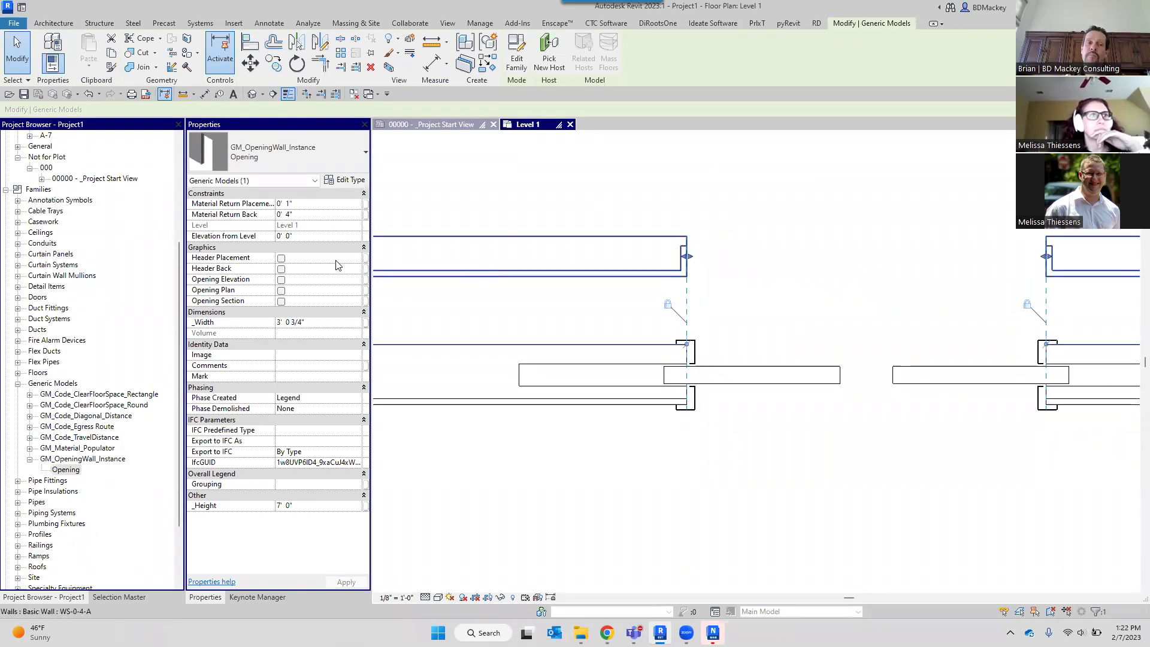
Turn on Header Placement and Opening Plan, leaving Header Back unchecked.
left_click(280, 258)
left_click(281, 269)
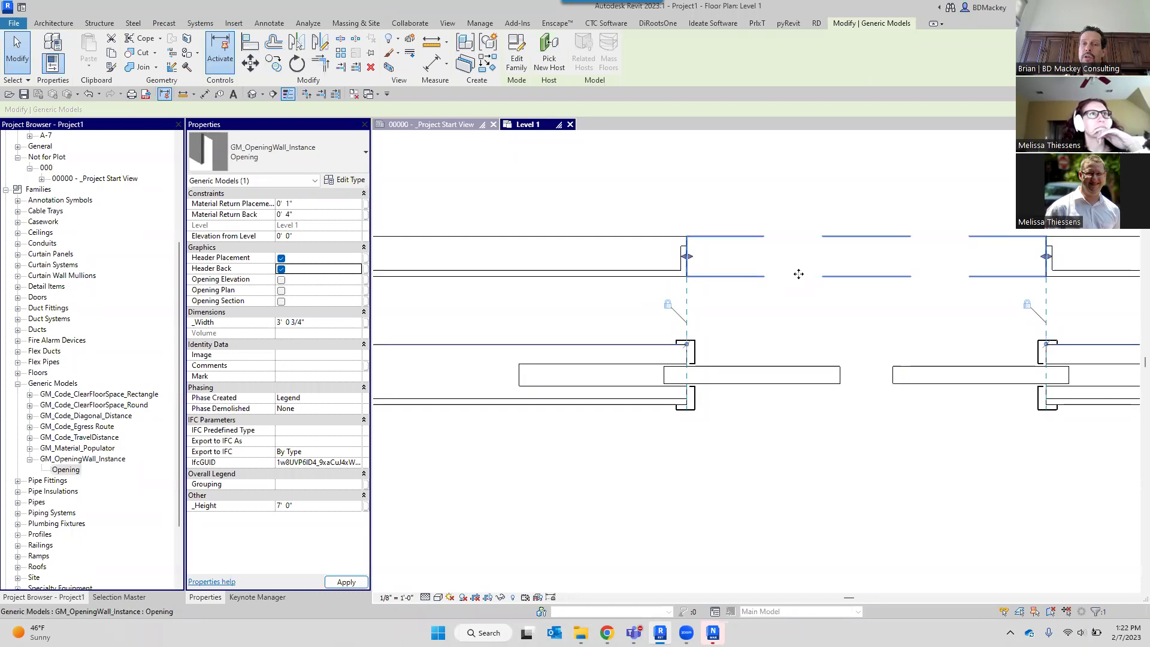
left_click(281, 269)
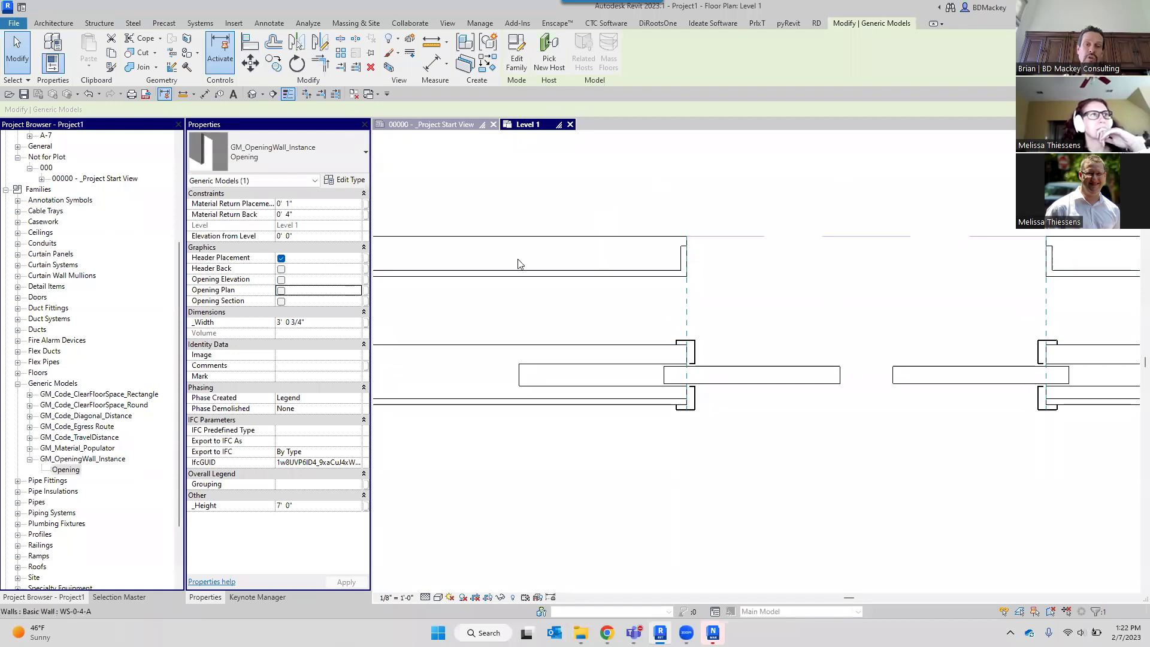
left_click(283, 294)
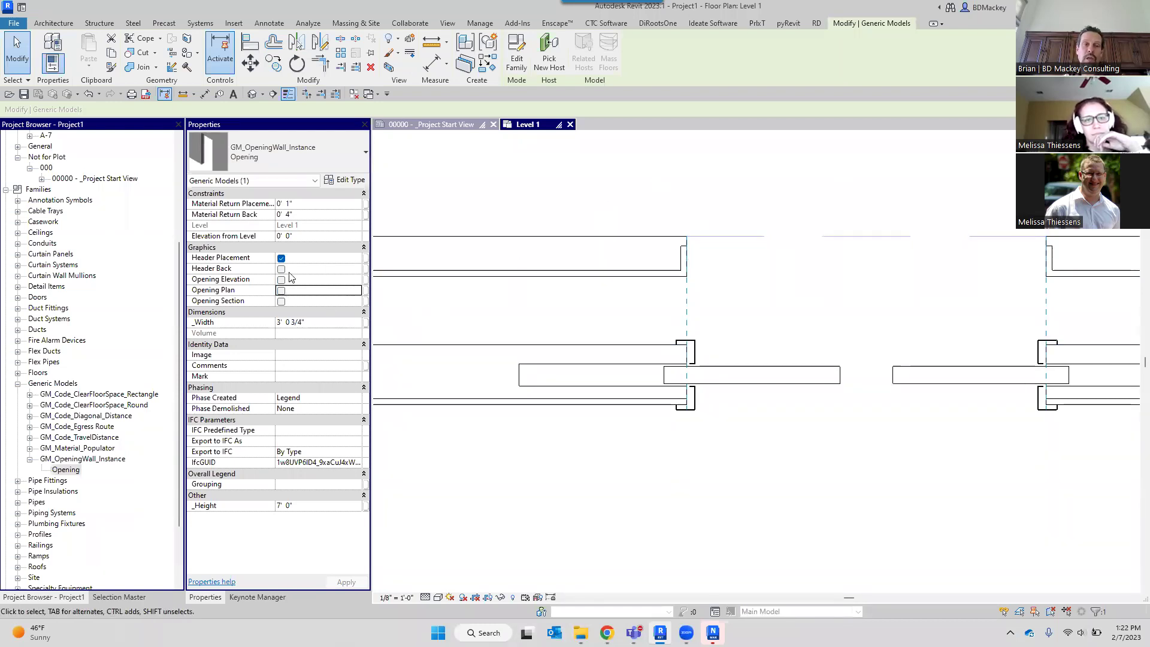
left_click(281, 291)
left_click(712, 210)
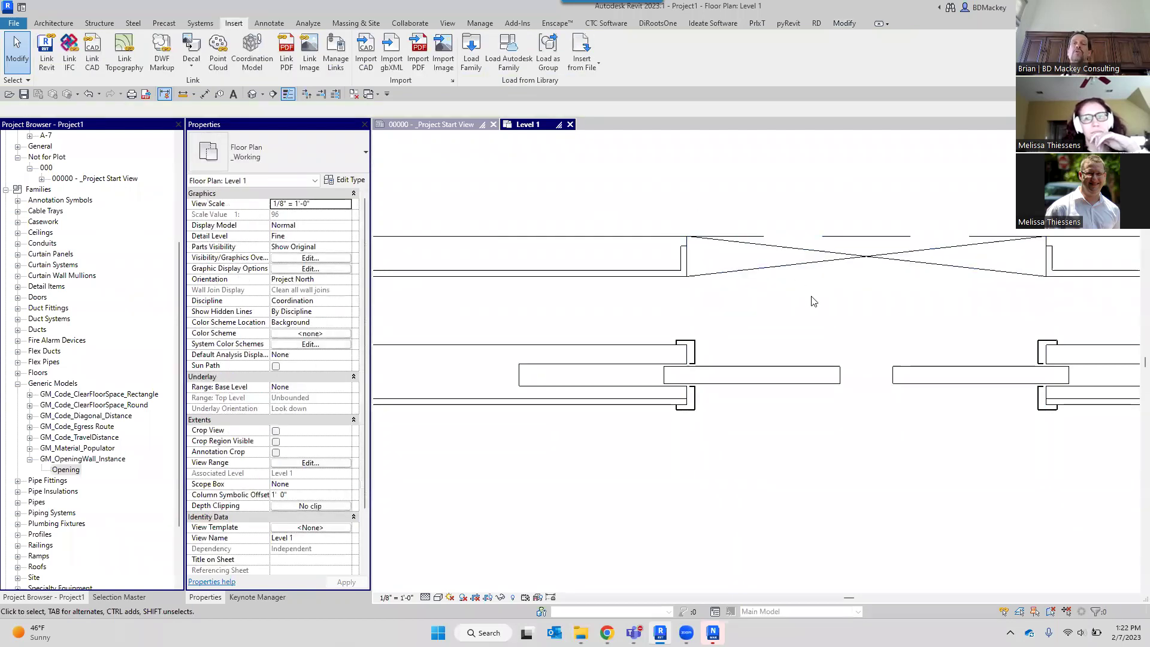
scroll(812, 301, "down", 2)
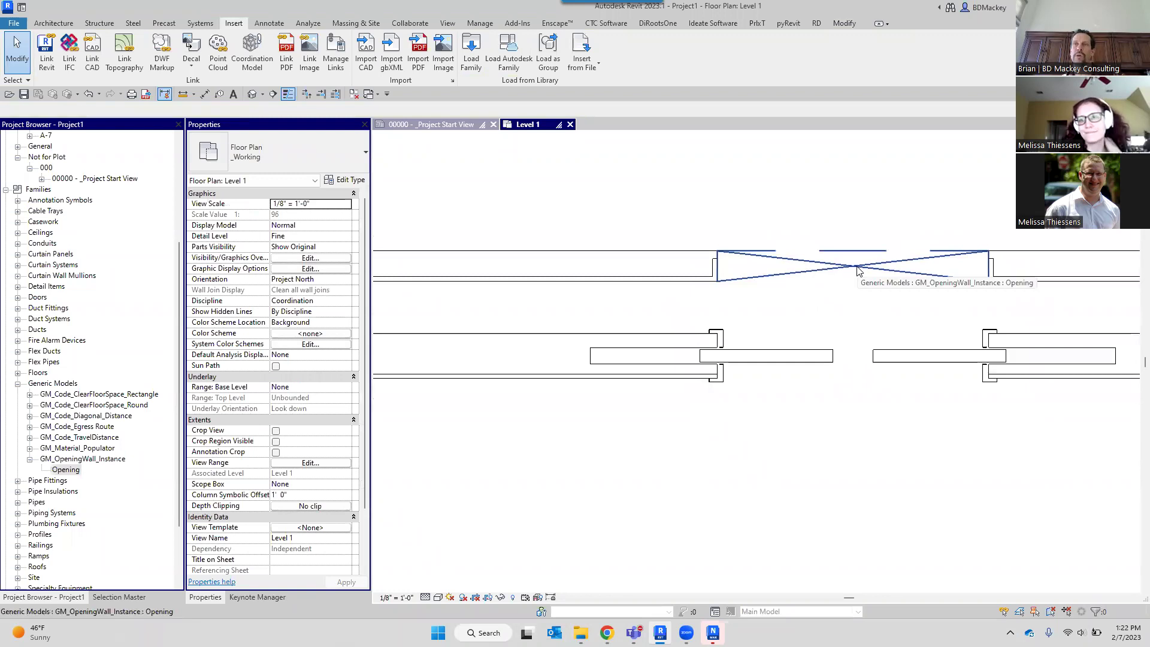
scroll(813, 298, "down", 2)
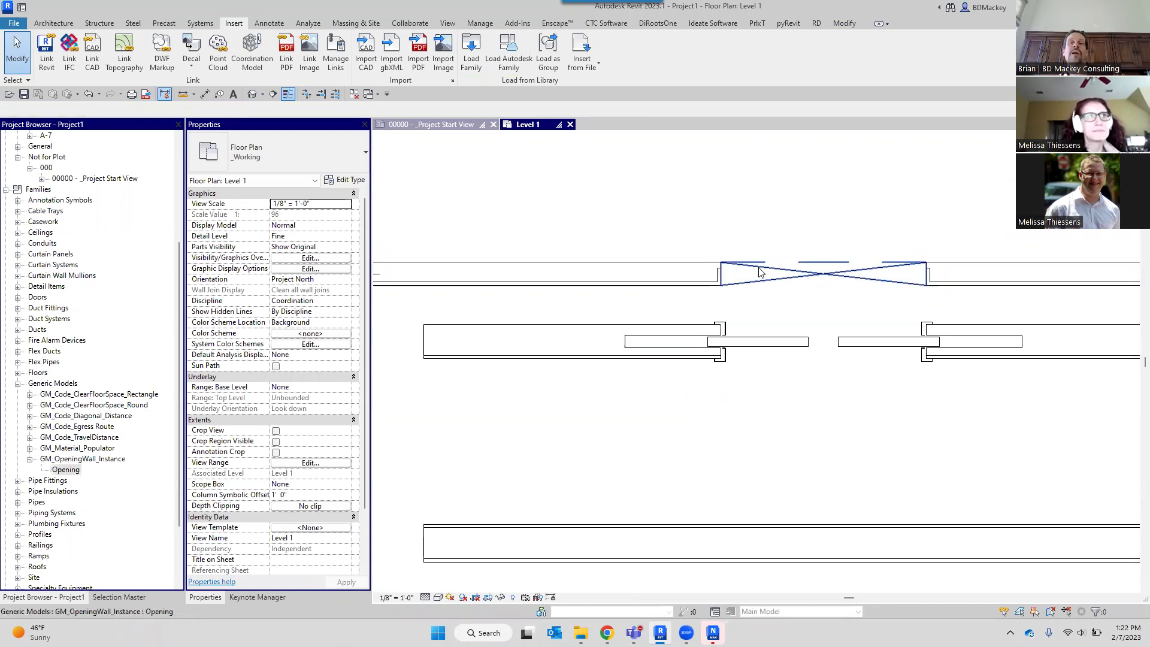
scroll(759, 263, "up", 1)
left_click(817, 278)
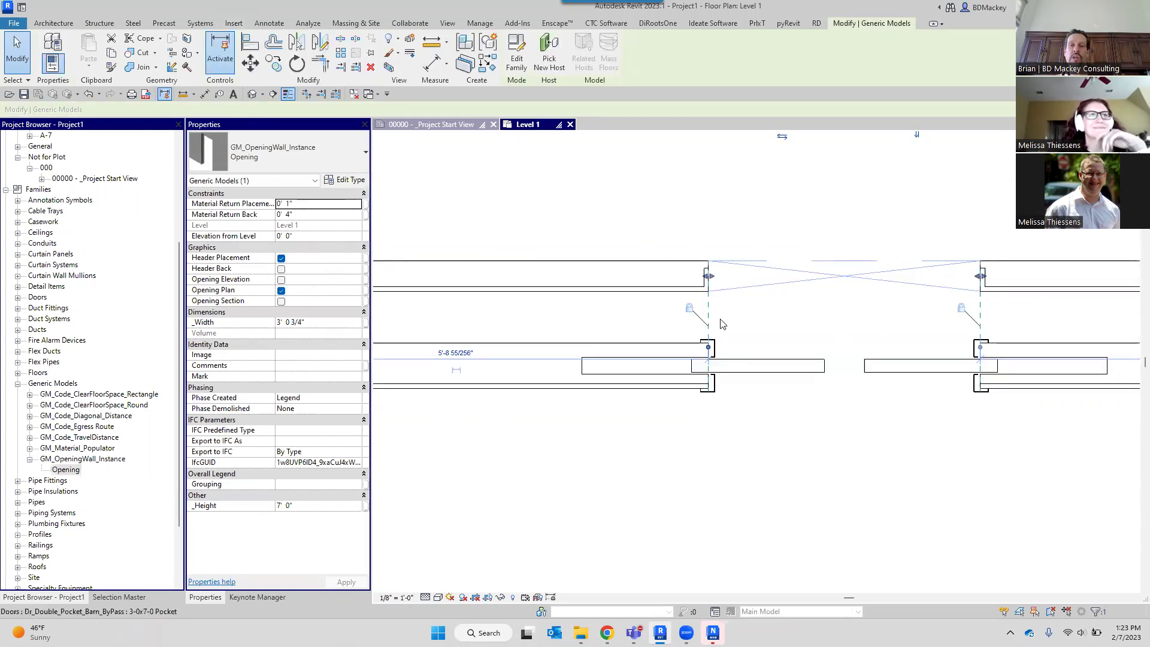
scroll(530, 301, "down", 2)
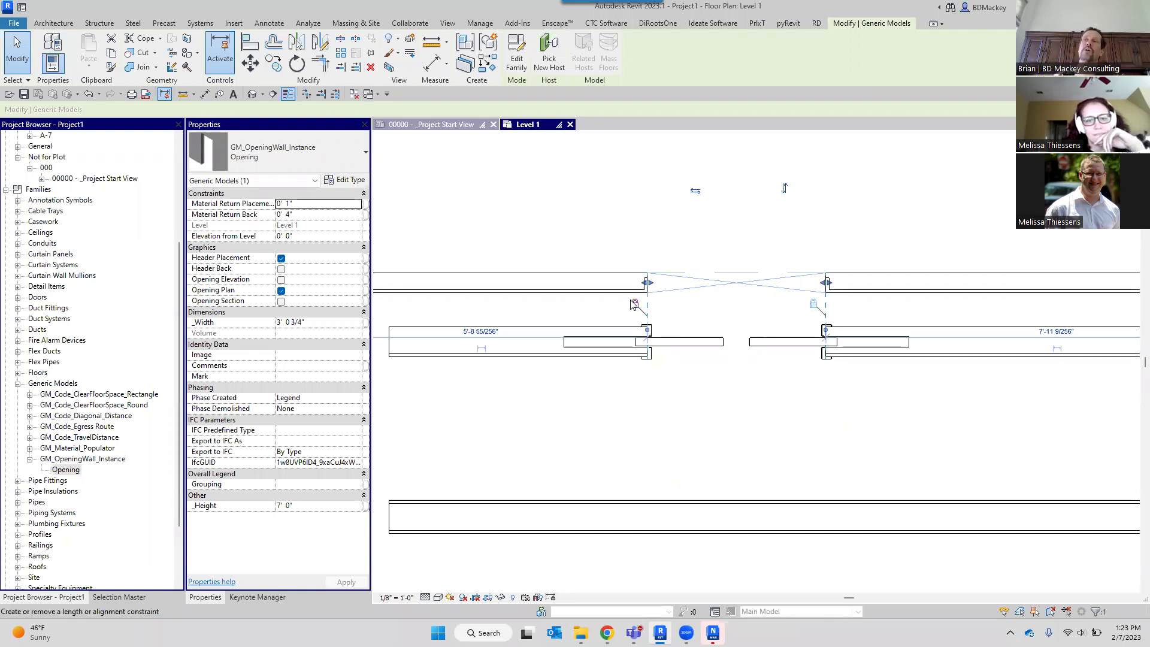
key("Escape")
scroll(707, 288, "down", 1)
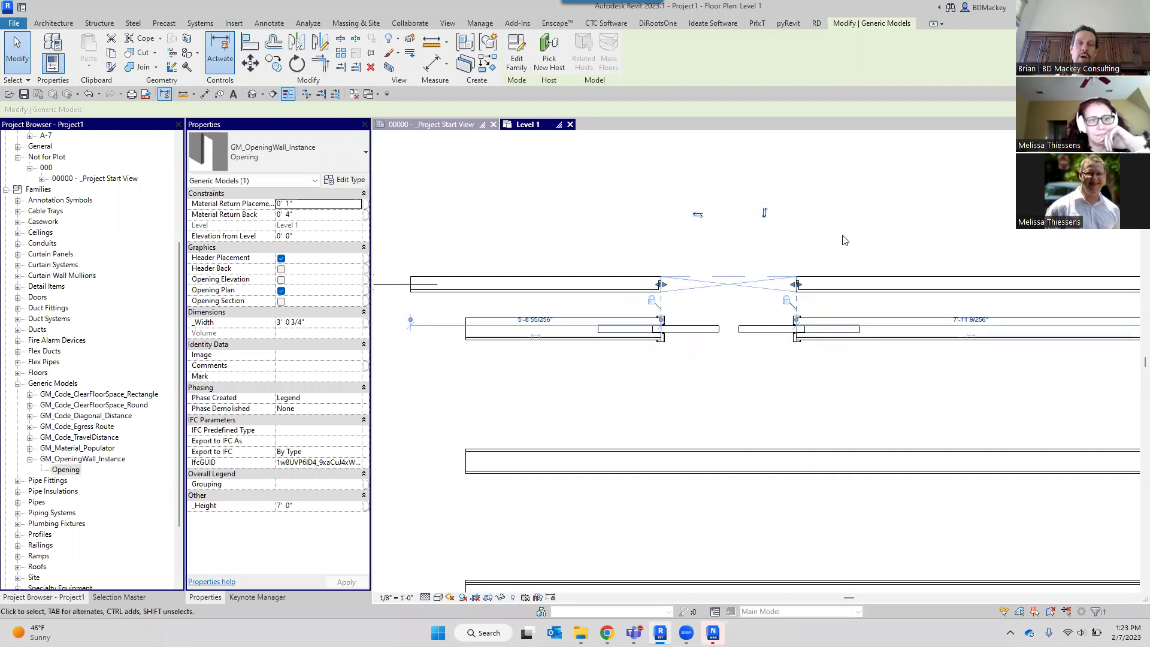
left_click(707, 289)
scroll(698, 288, "up", 3)
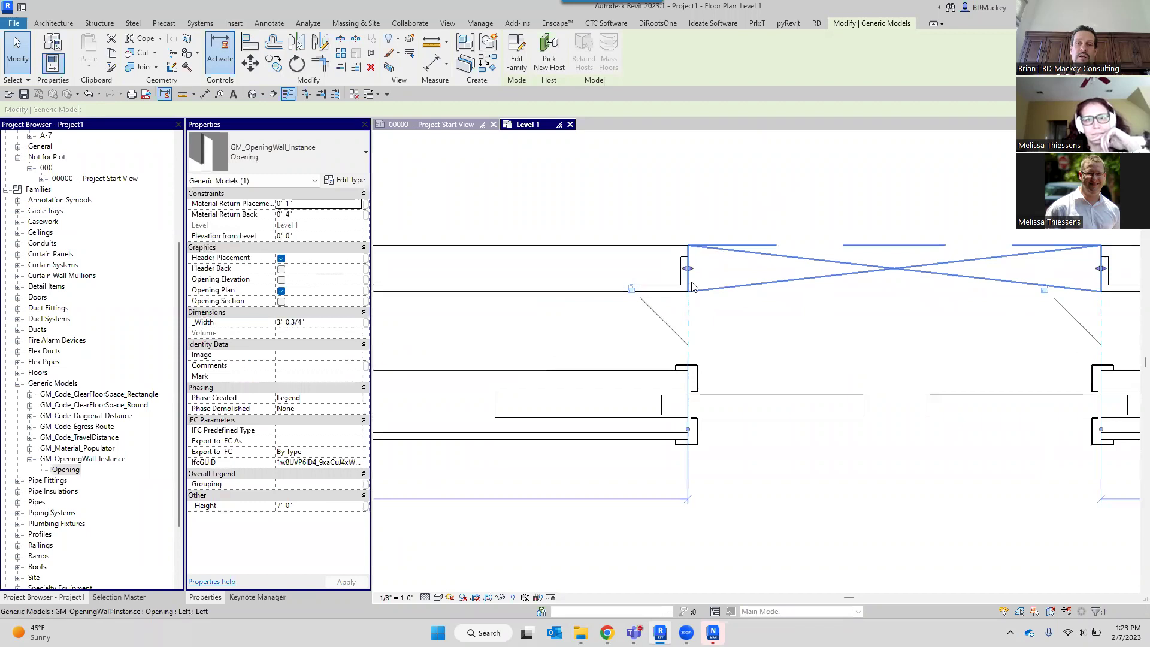
scroll(692, 285, "down", 2)
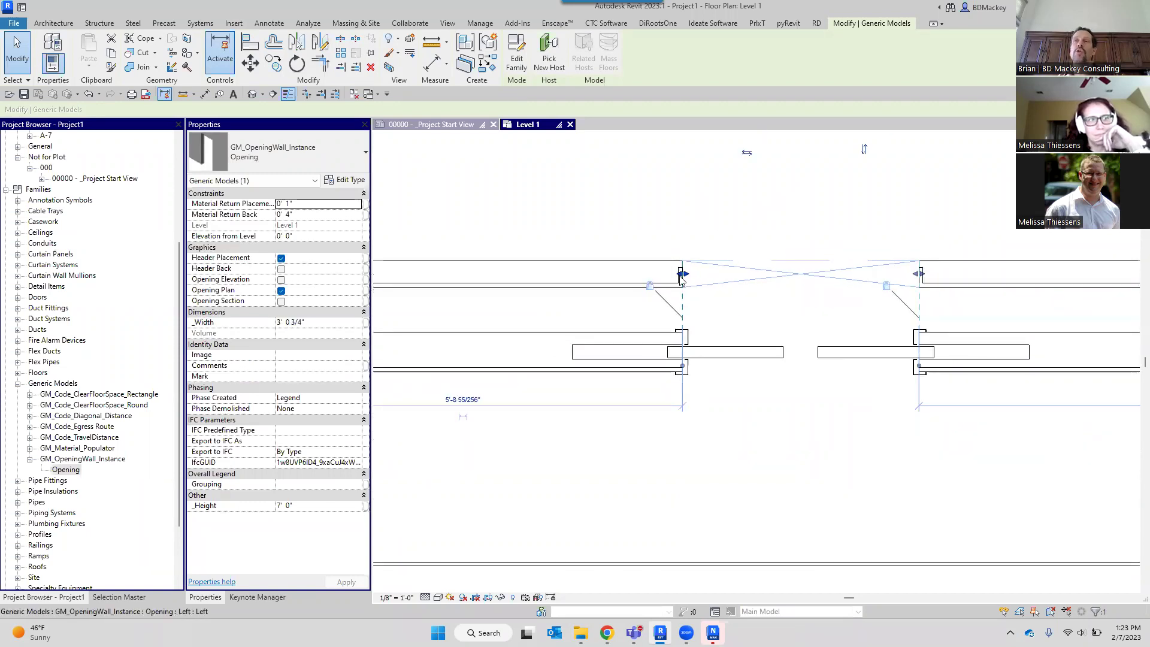
scroll(736, 220, "down", 2)
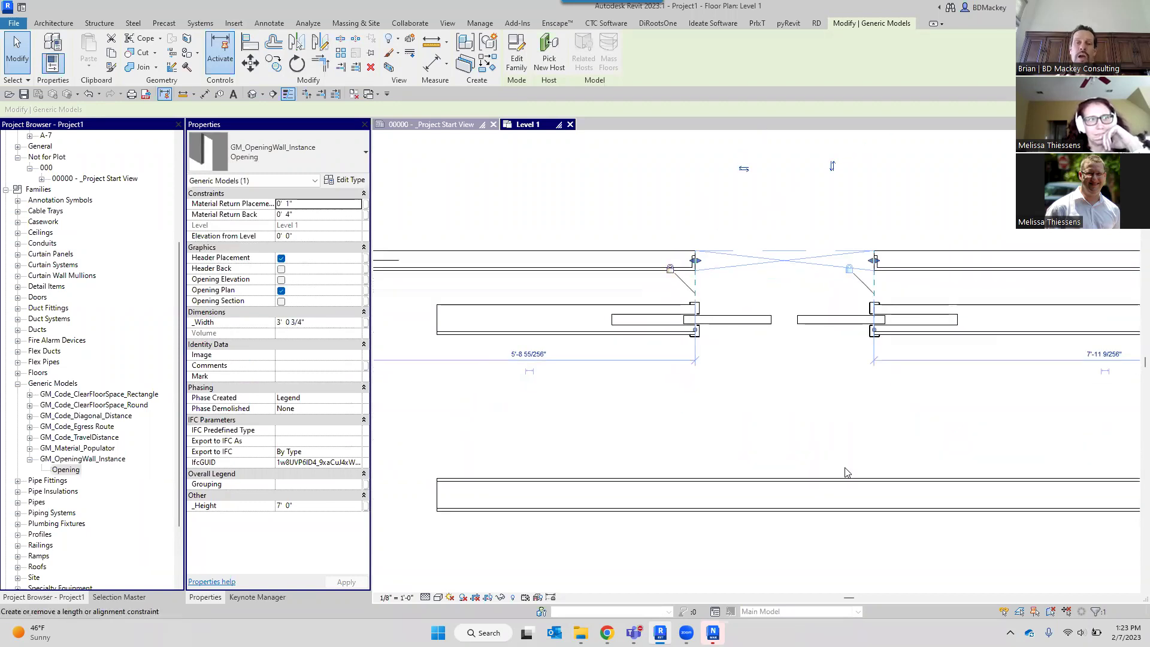
left_click(893, 436)
scroll(936, 361, "down", 5)
scroll(939, 363, "down", 5)
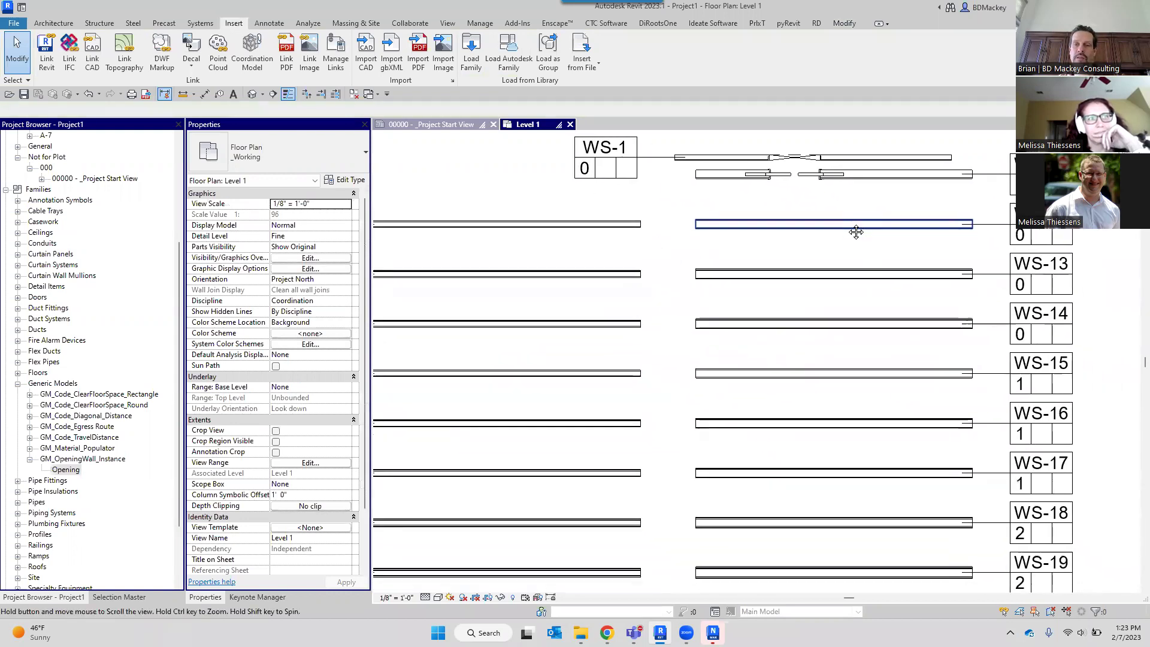
scroll(798, 256, "up", 5)
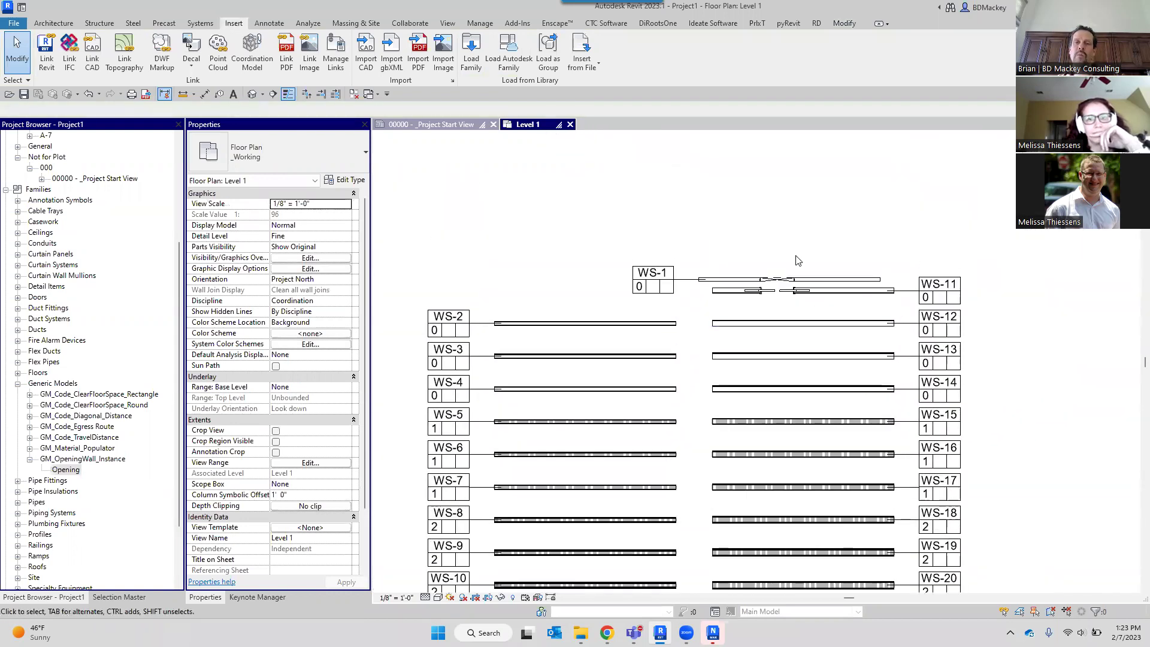
scroll(855, 367, "up", 3)
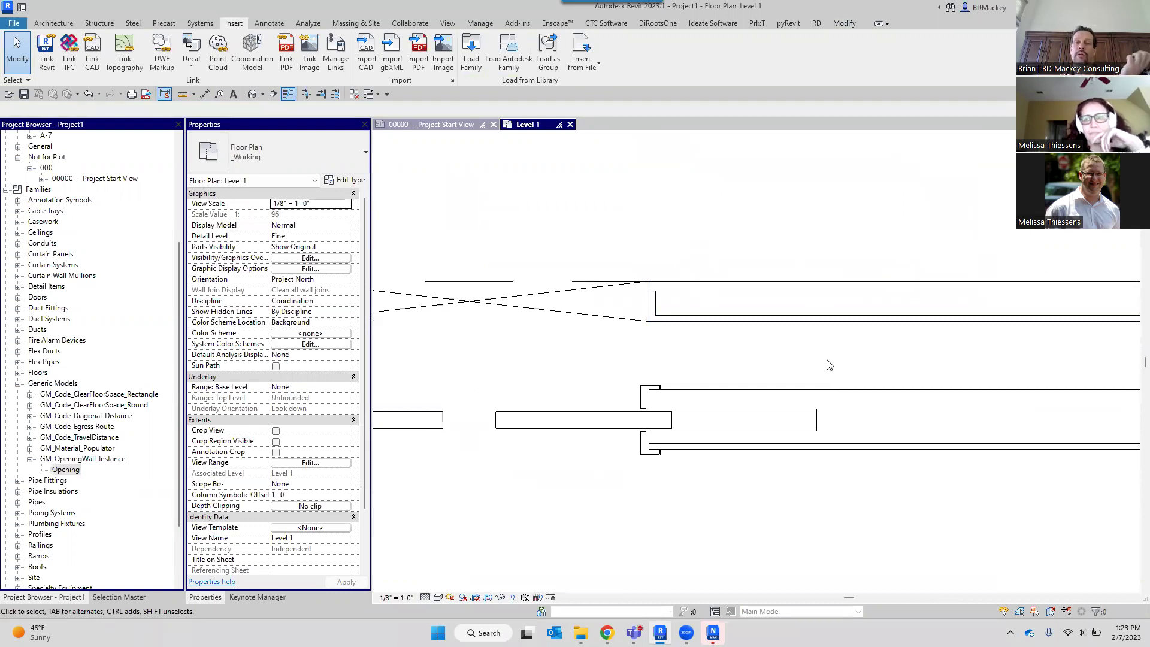
left_click(851, 413)
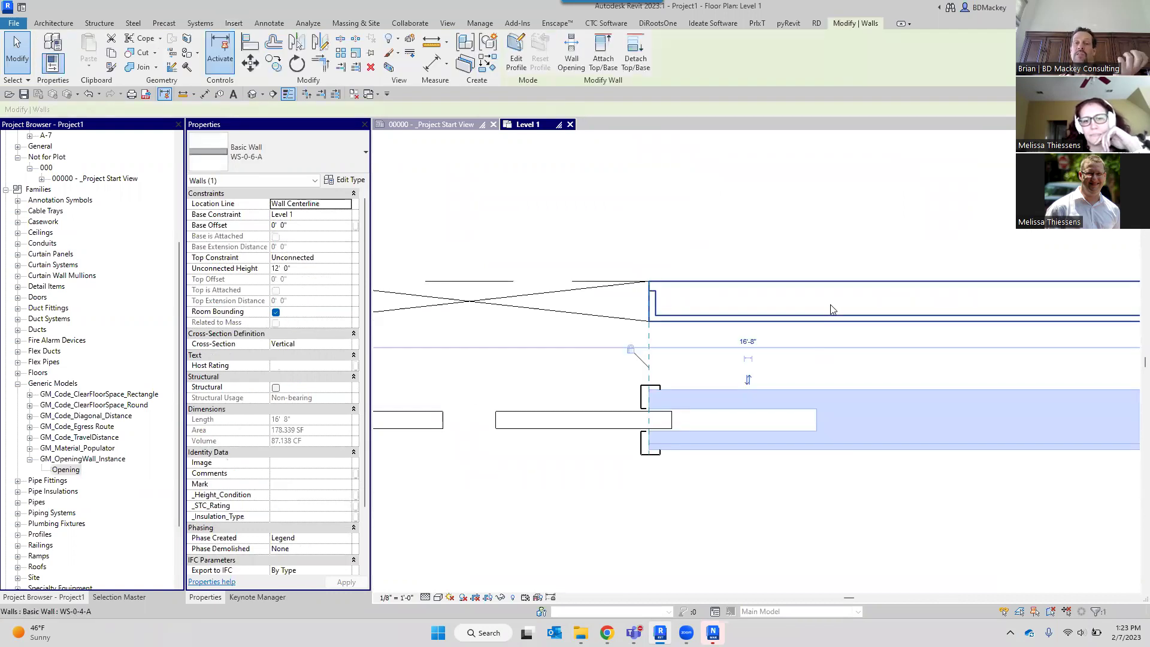
left_click(830, 307)
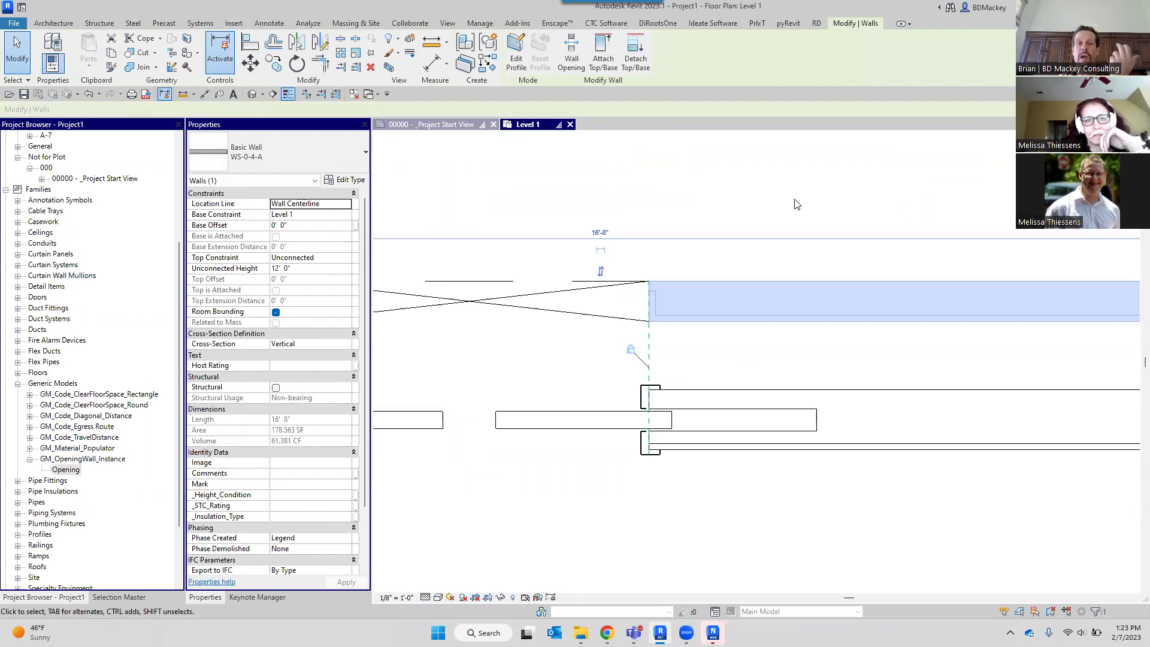
left_click(761, 262)
scroll(743, 287, "down", 3)
middle_click_drag(667, 346, 820, 339)
scroll(610, 317, "up", 4)
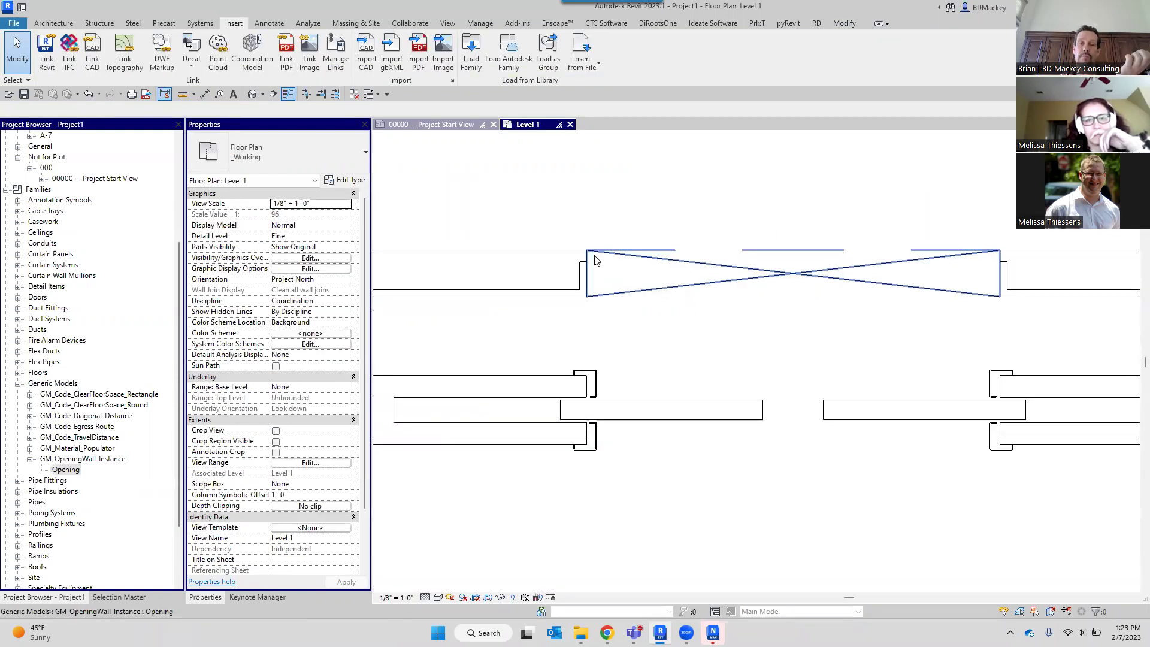
scroll(593, 426, "down", 2)
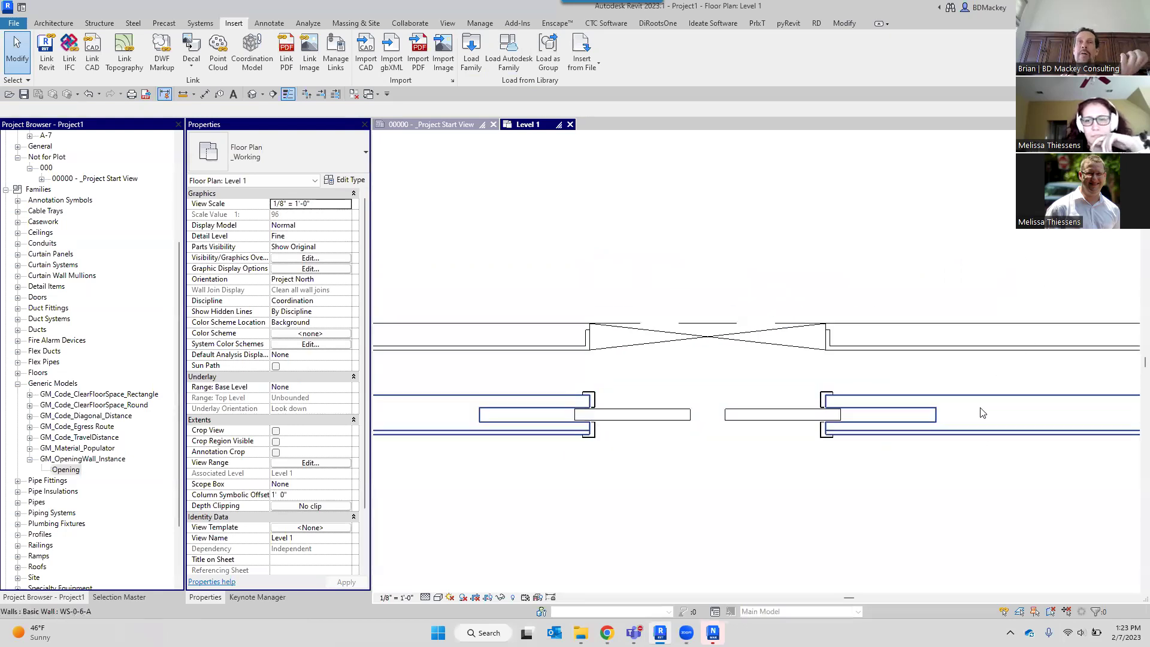
left_click(662, 342)
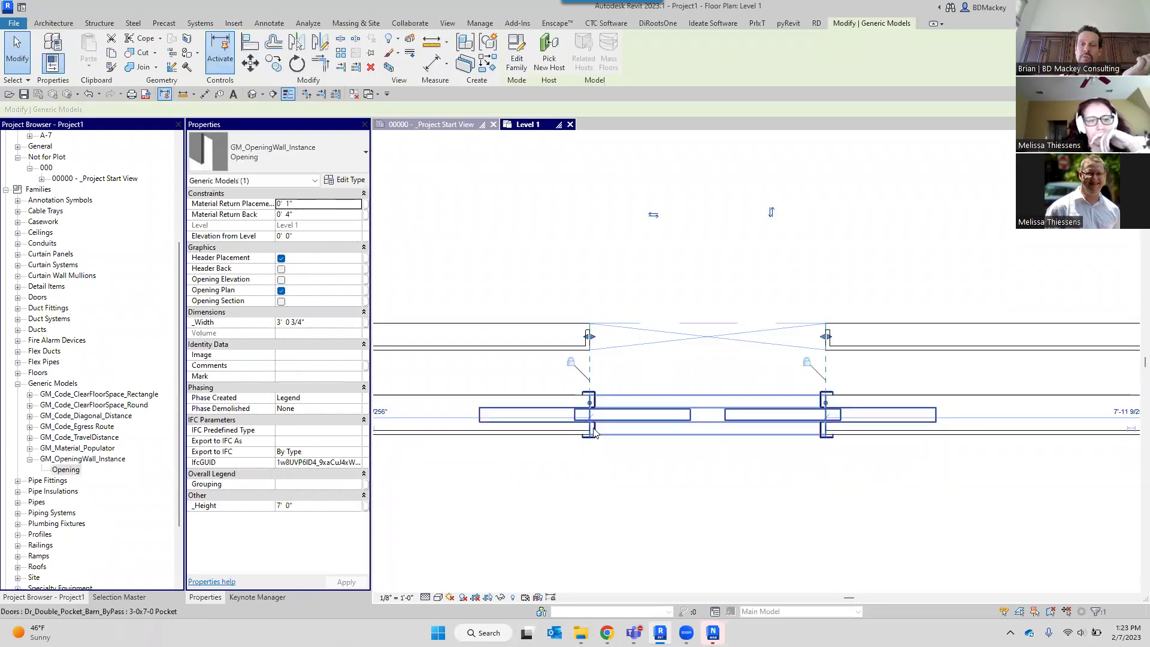
left_click(739, 422)
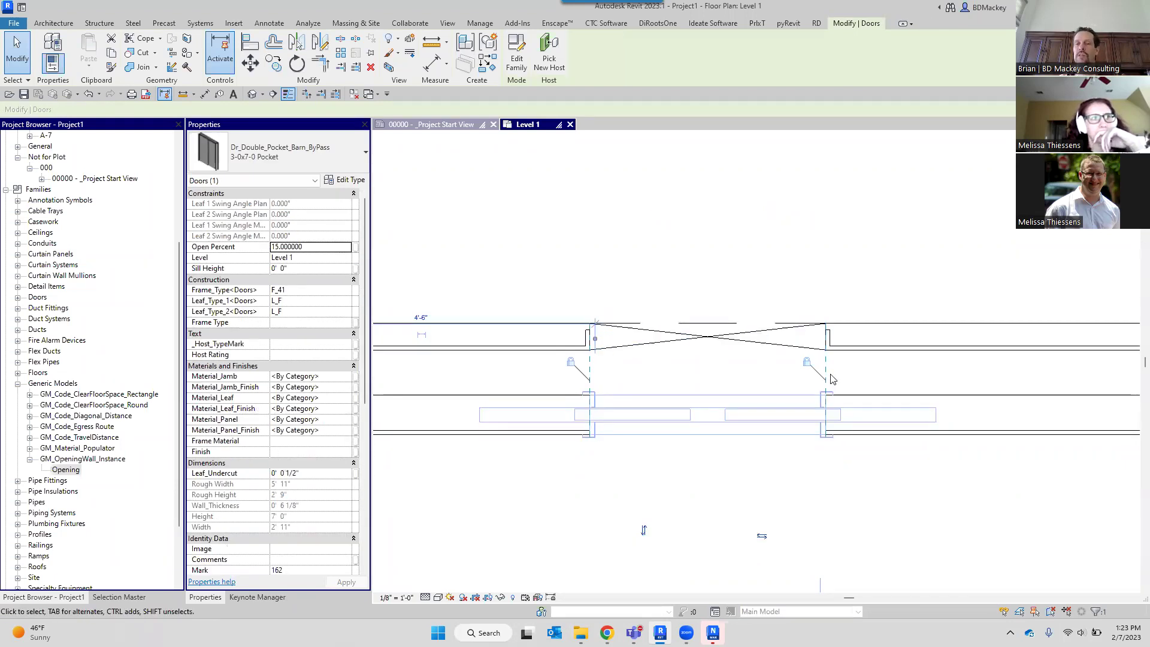
left_click(780, 238)
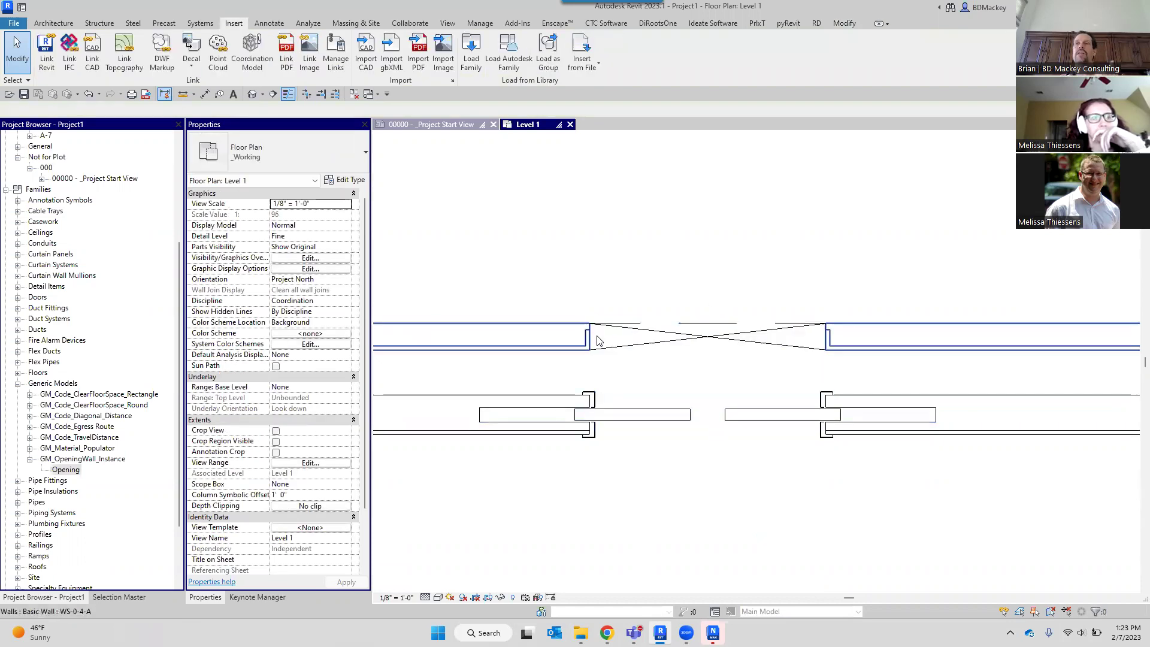
left_click(630, 345)
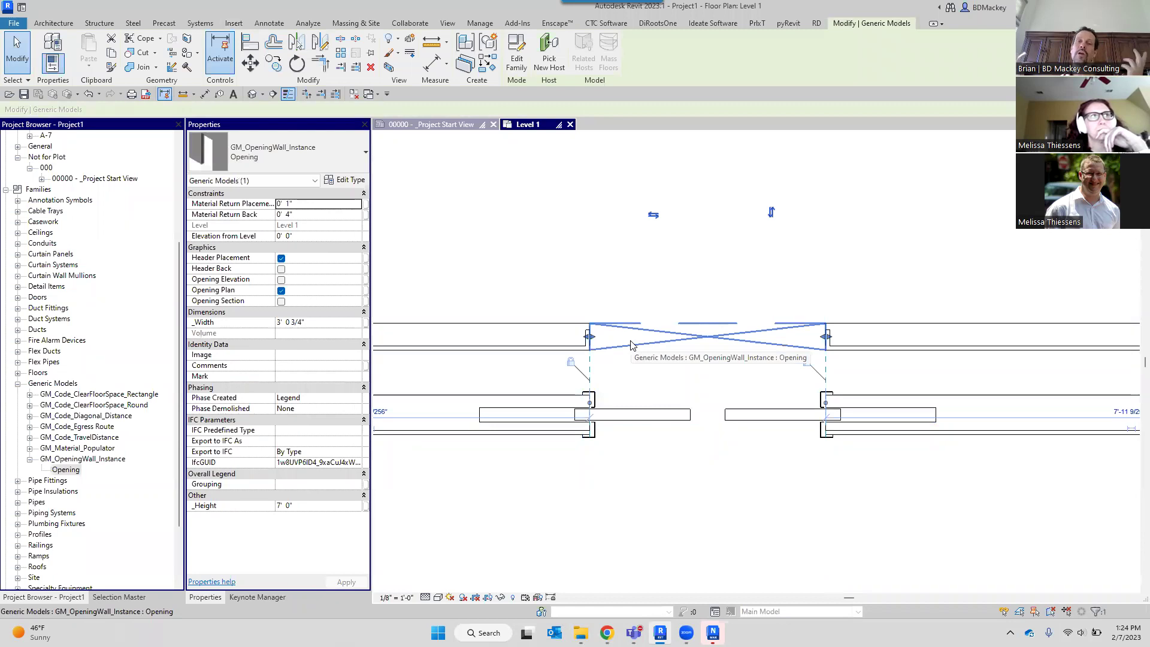
key("Escape")
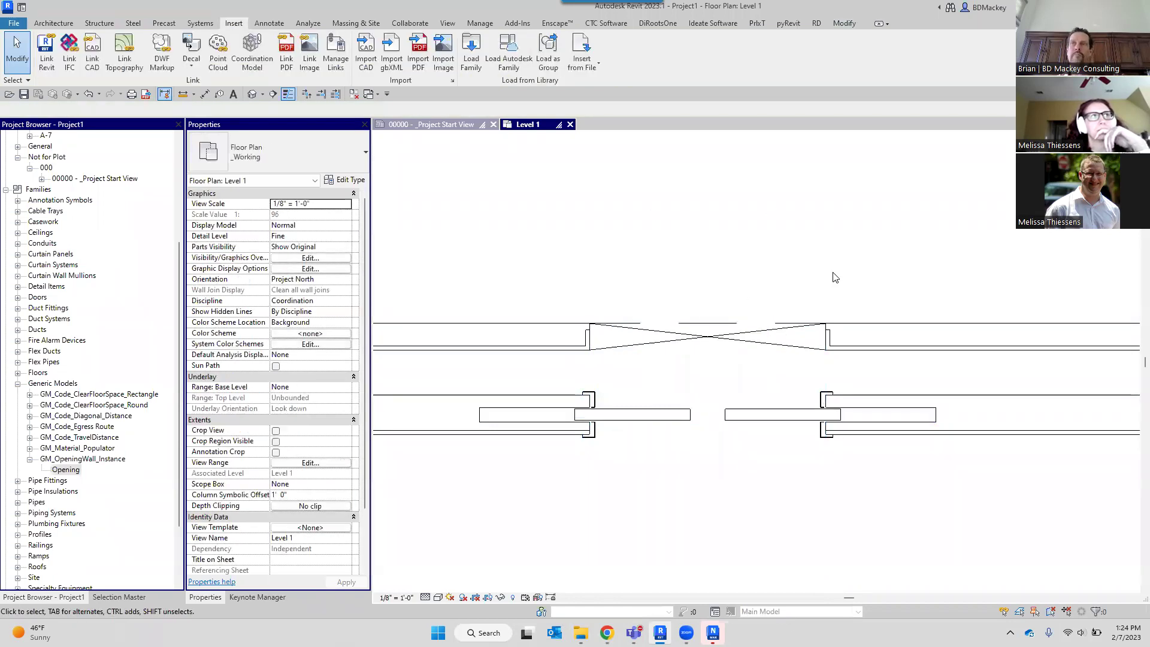
scroll(808, 309, "down", 3)
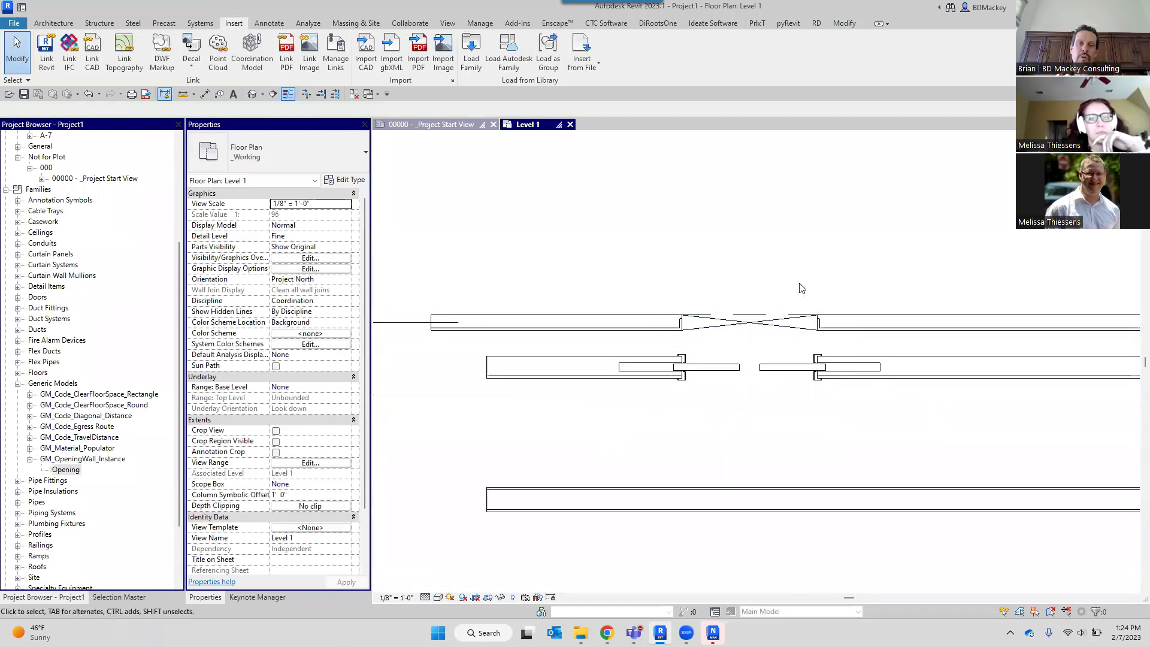
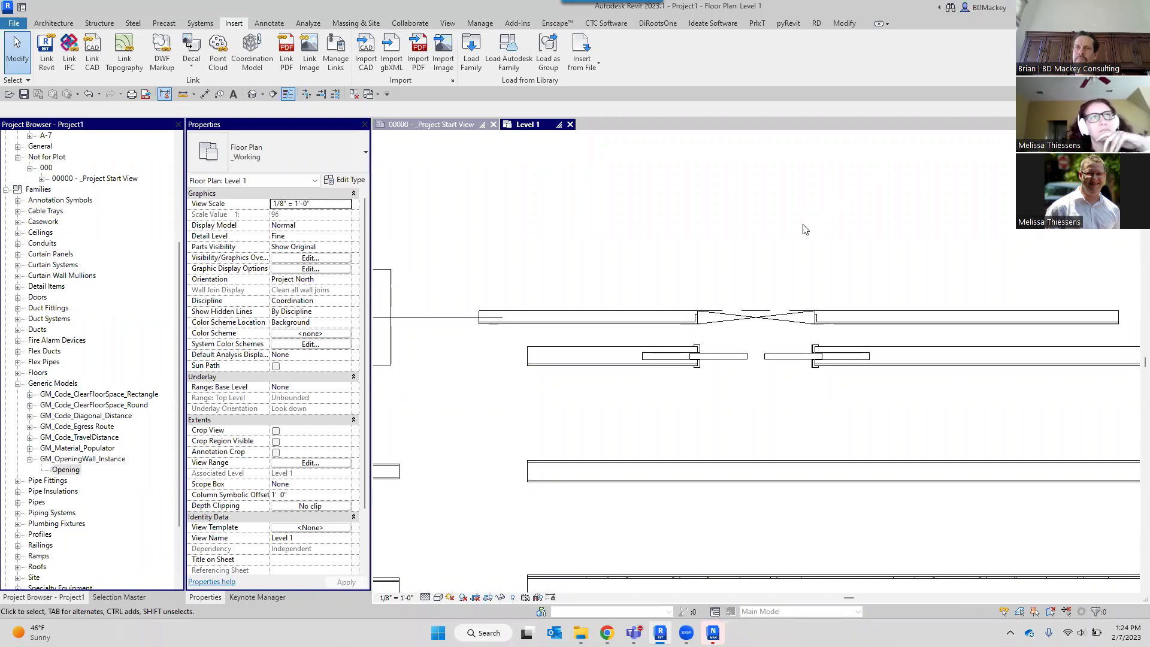
Draw a Curtain Wall: Undefined segment over the X-shaped opening in the upper wall.
scroll(710, 318, "up", 3)
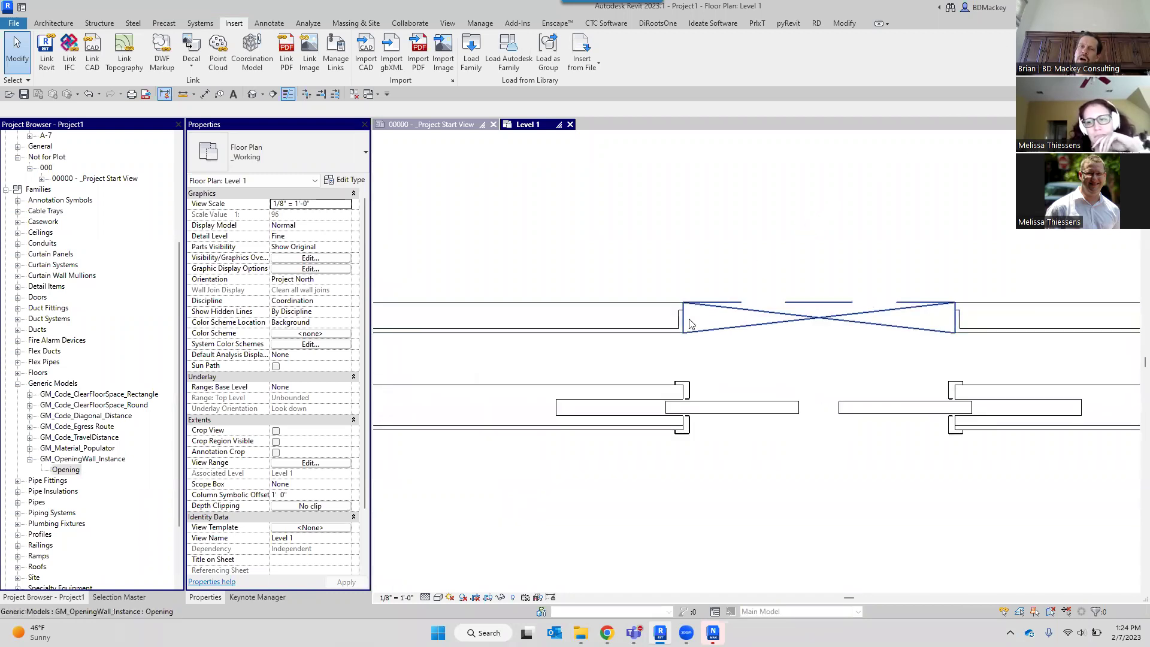
scroll(870, 285, "down", 4)
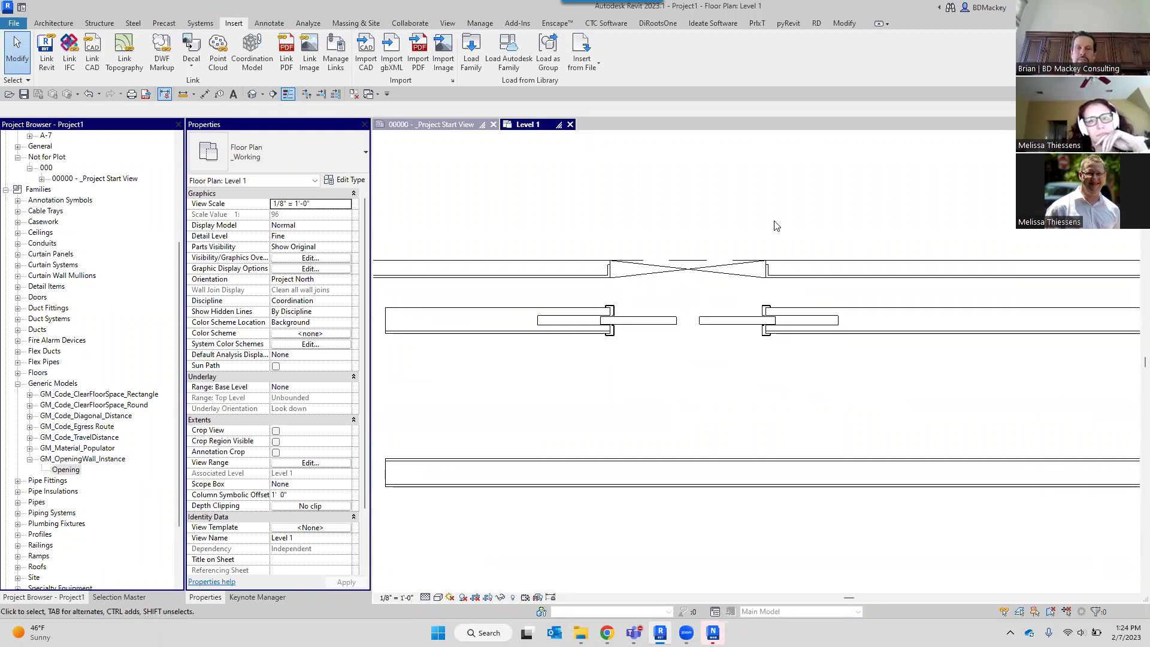
left_click(53, 23)
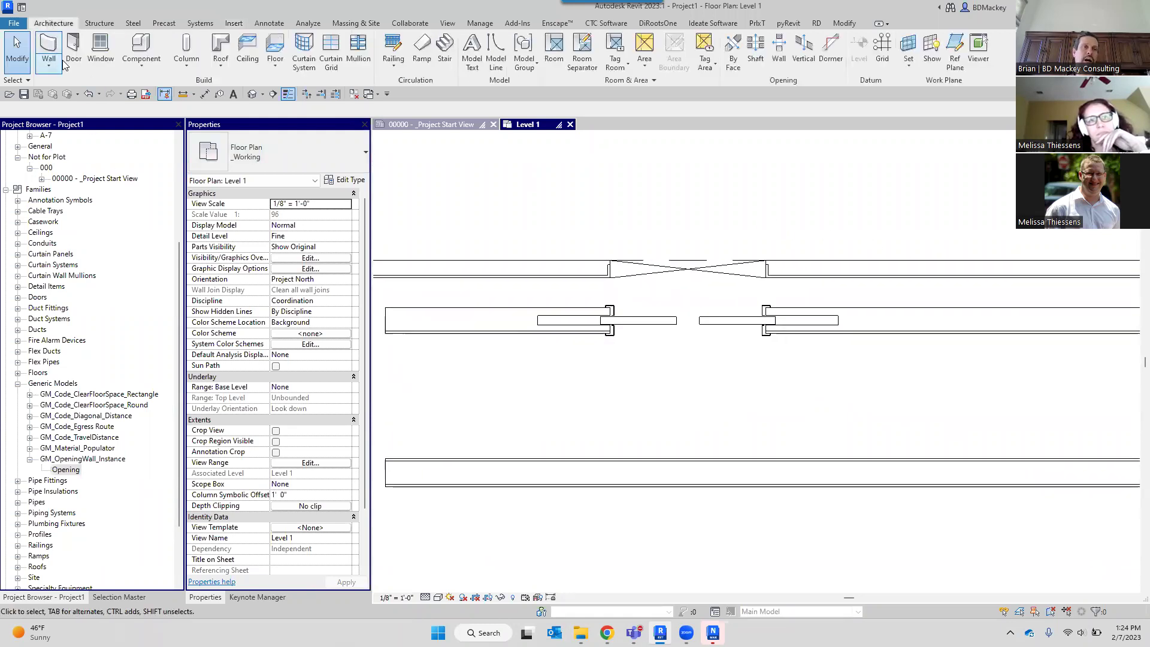
left_click(48, 48)
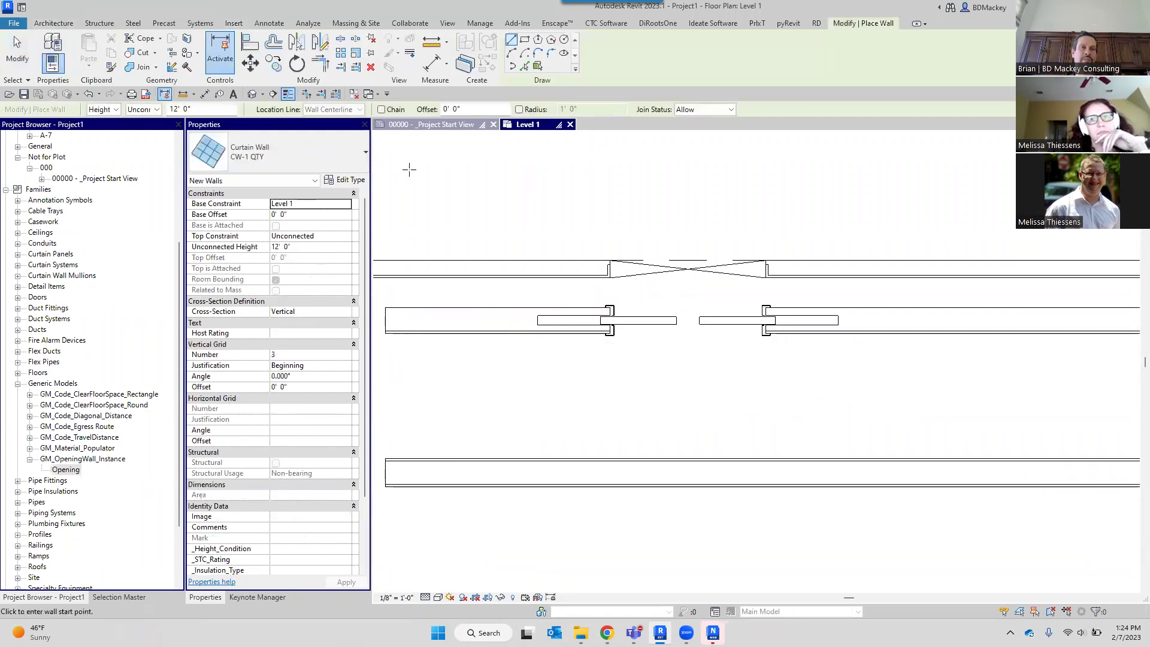
left_click(337, 160)
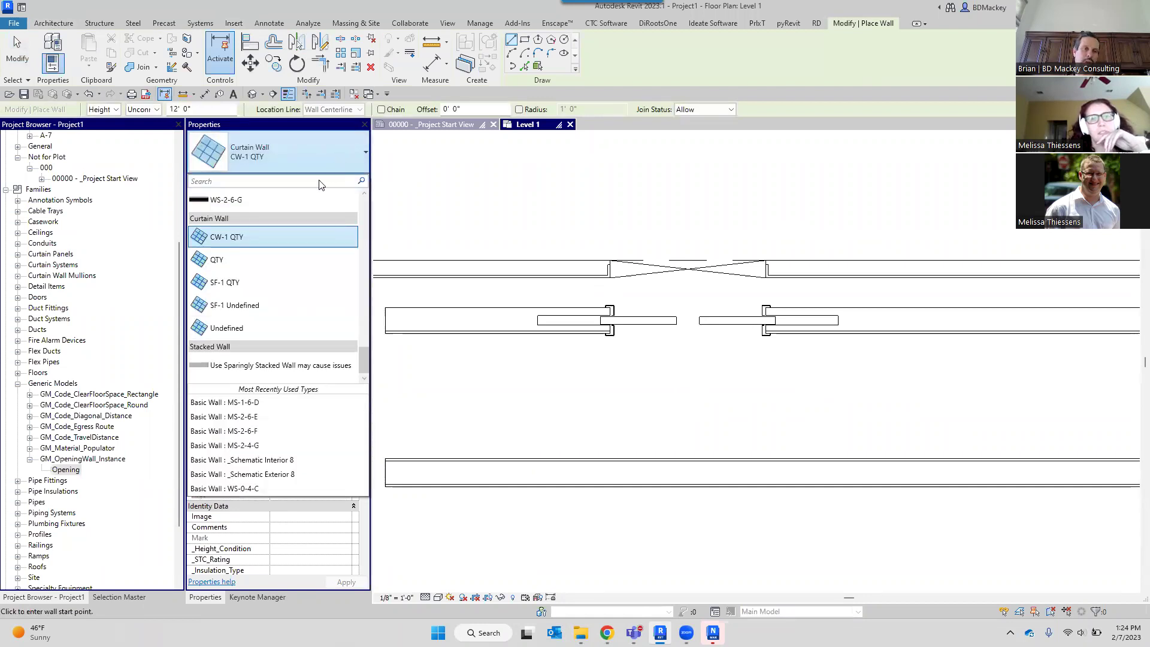
left_click(236, 328)
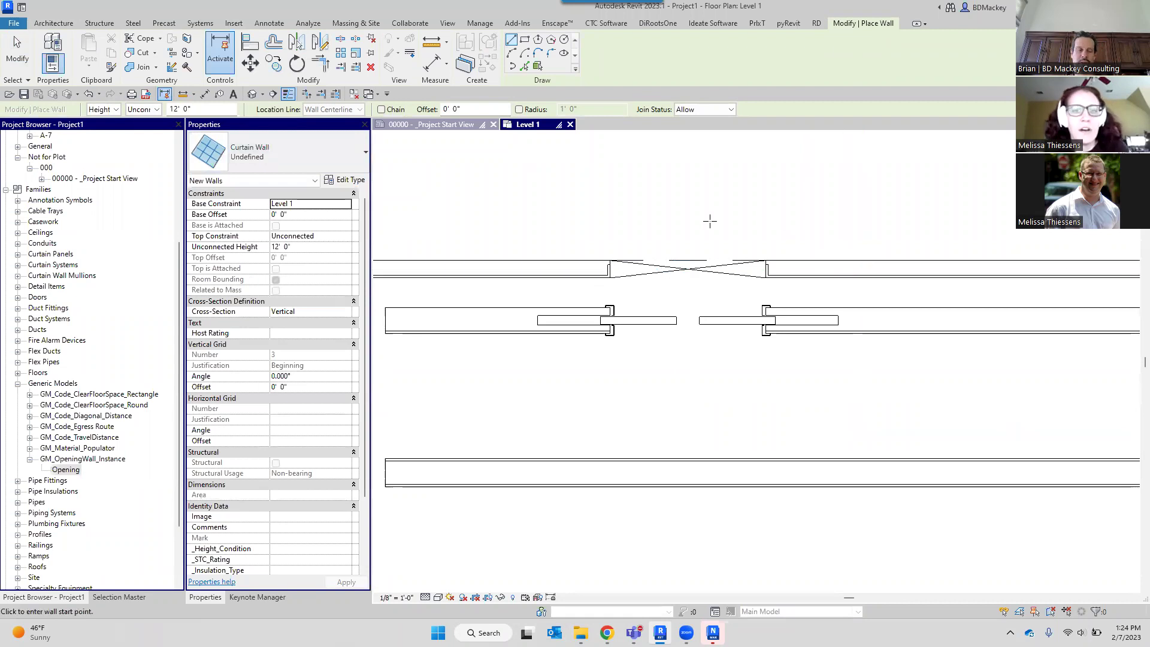
left_click(1011, 270)
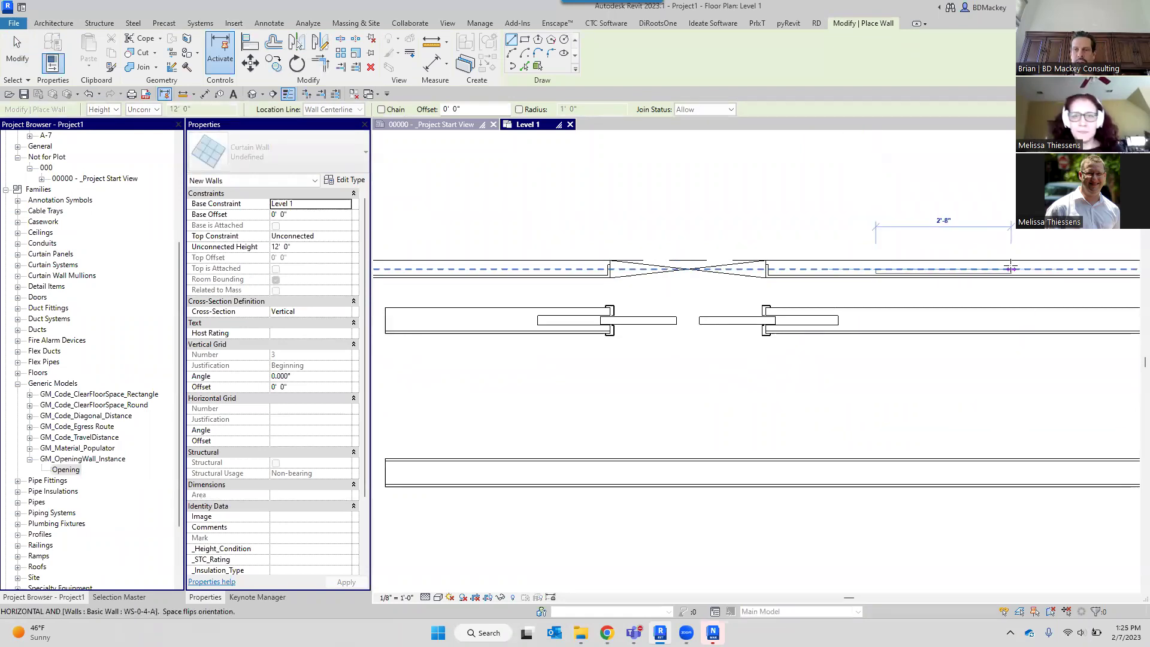
key("Escape")
key("Escape")
Delete the X-shaped opening and enable Automatically Embed on the curtain wall type.
left_click(719, 275)
key("Delete")
left_click(893, 269)
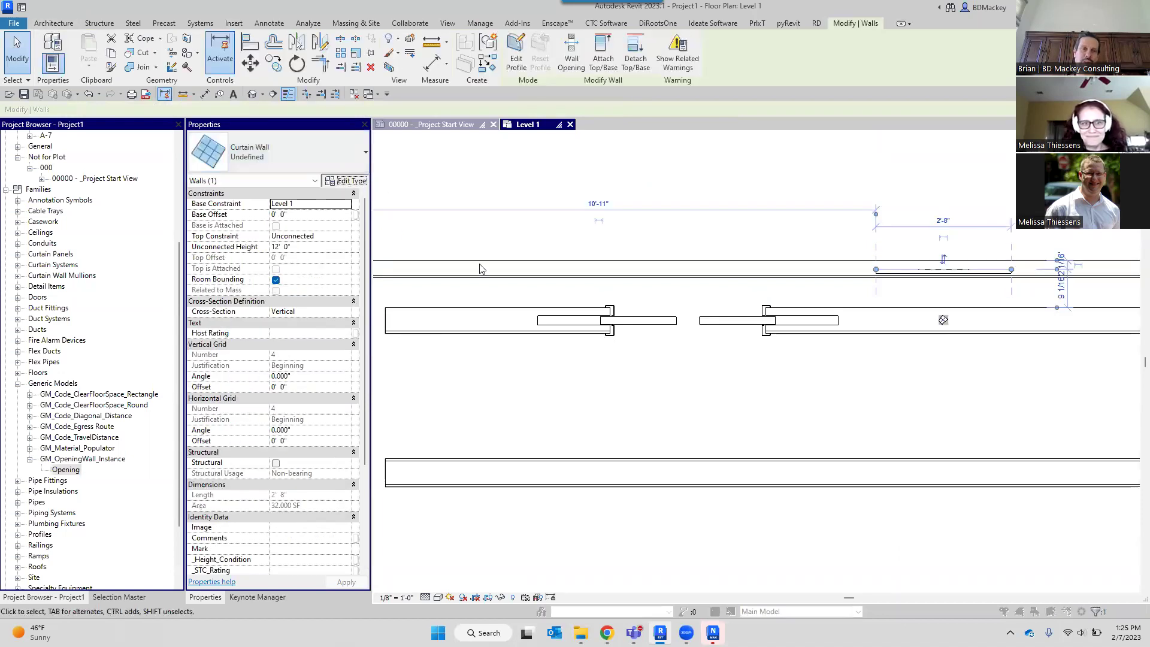
left_click(347, 180)
left_click(450, 294)
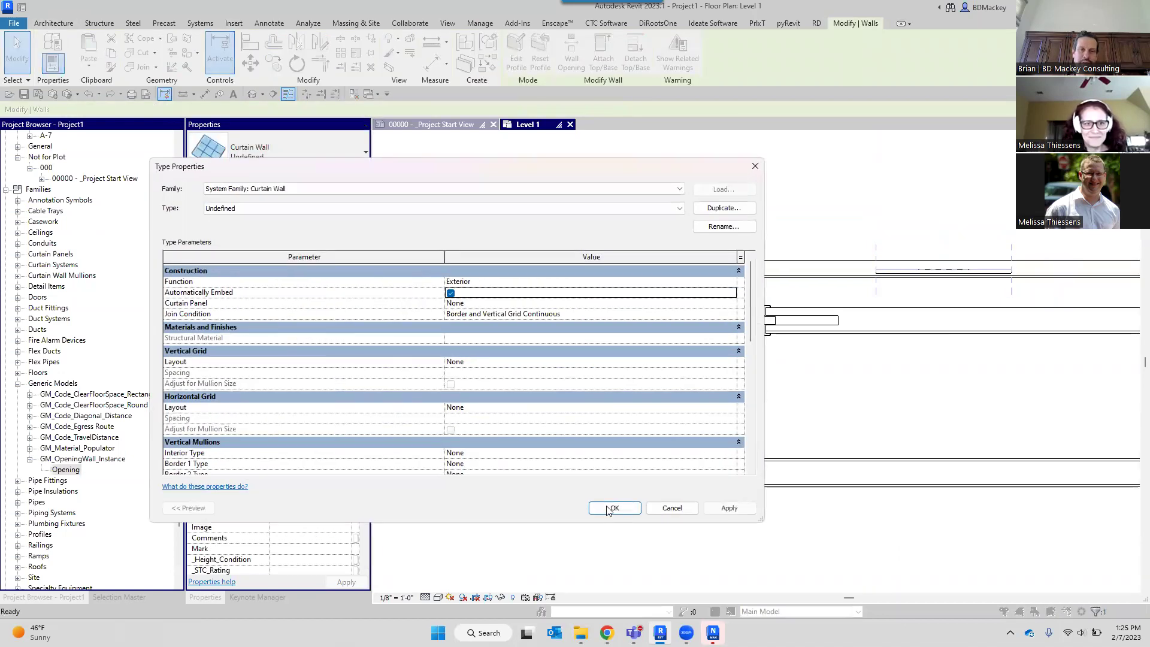
left_click(614, 507)
Align both curtain wall ends with the pocket door jambs using AL.
left_click(713, 171)
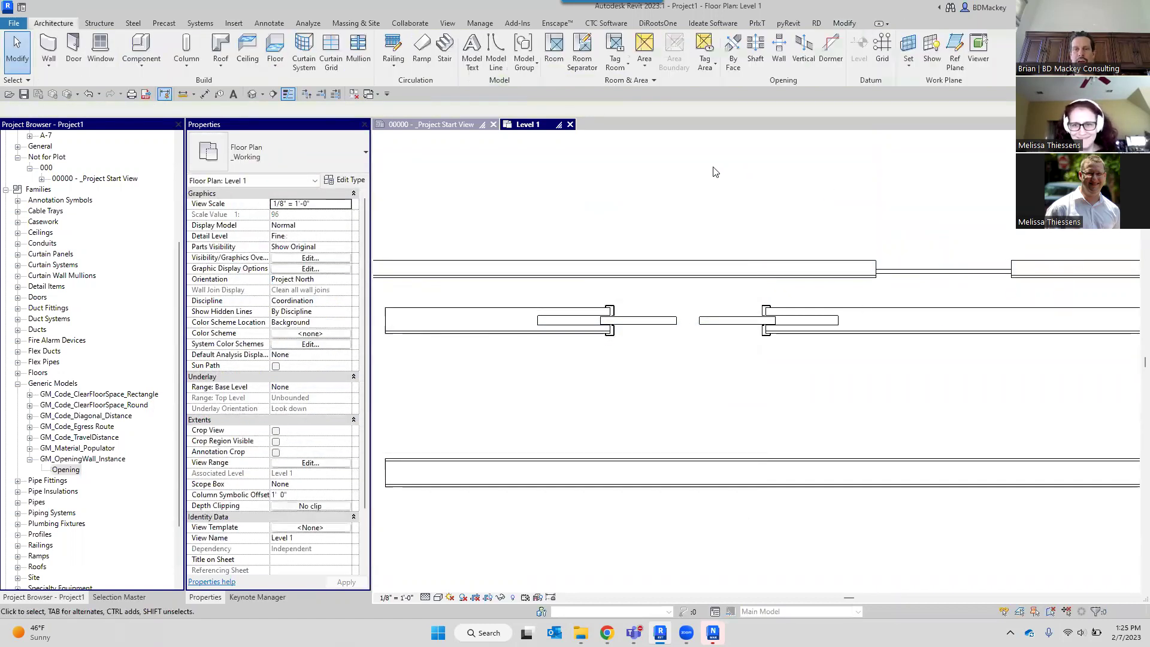
key("a")
key("l")
scroll(621, 321, "up", 3)
left_click(609, 319)
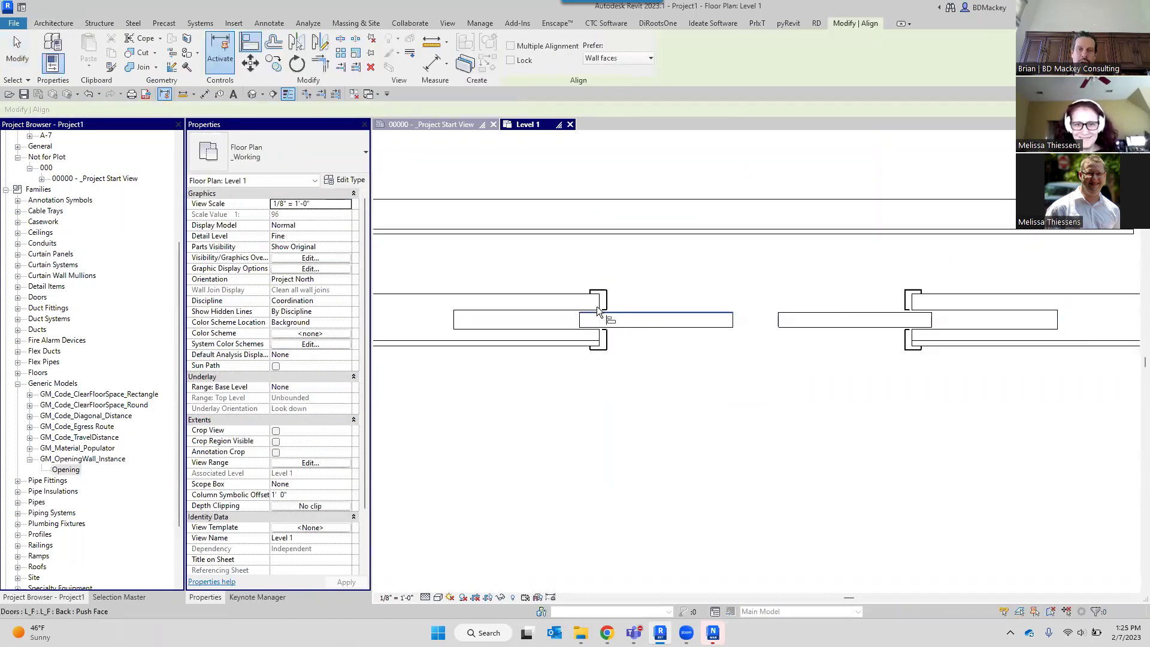
scroll(598, 305, "down", 2)
left_click(909, 263)
scroll(784, 303, "up", 2)
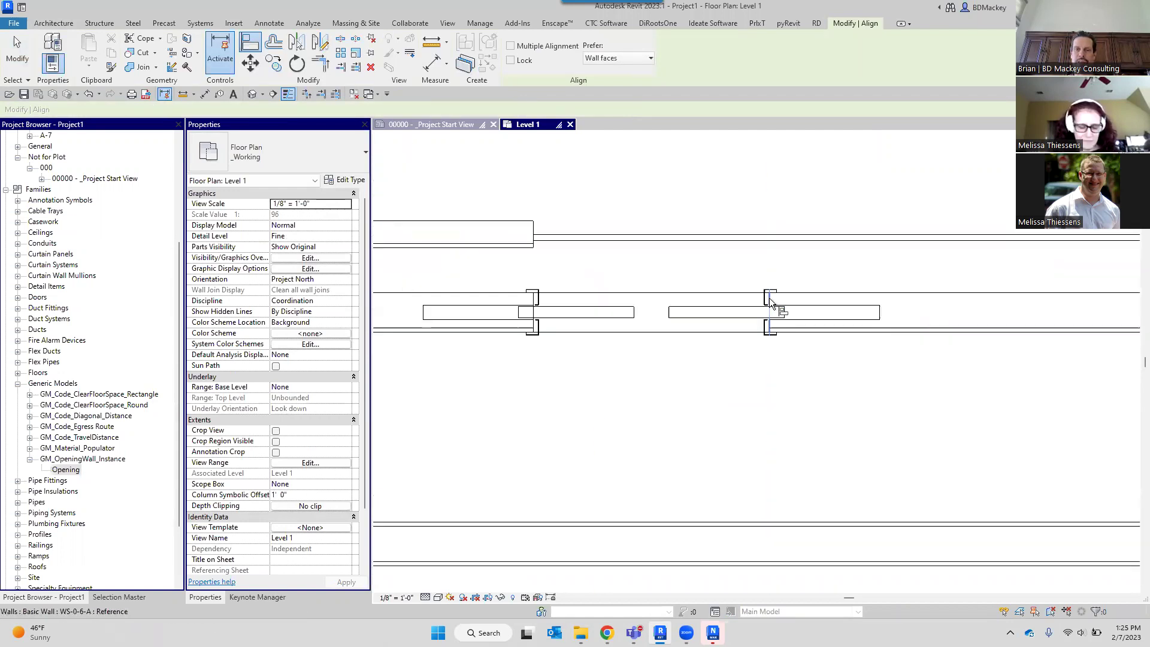
left_click(769, 297)
scroll(769, 297, "down", 1)
left_click(1050, 267)
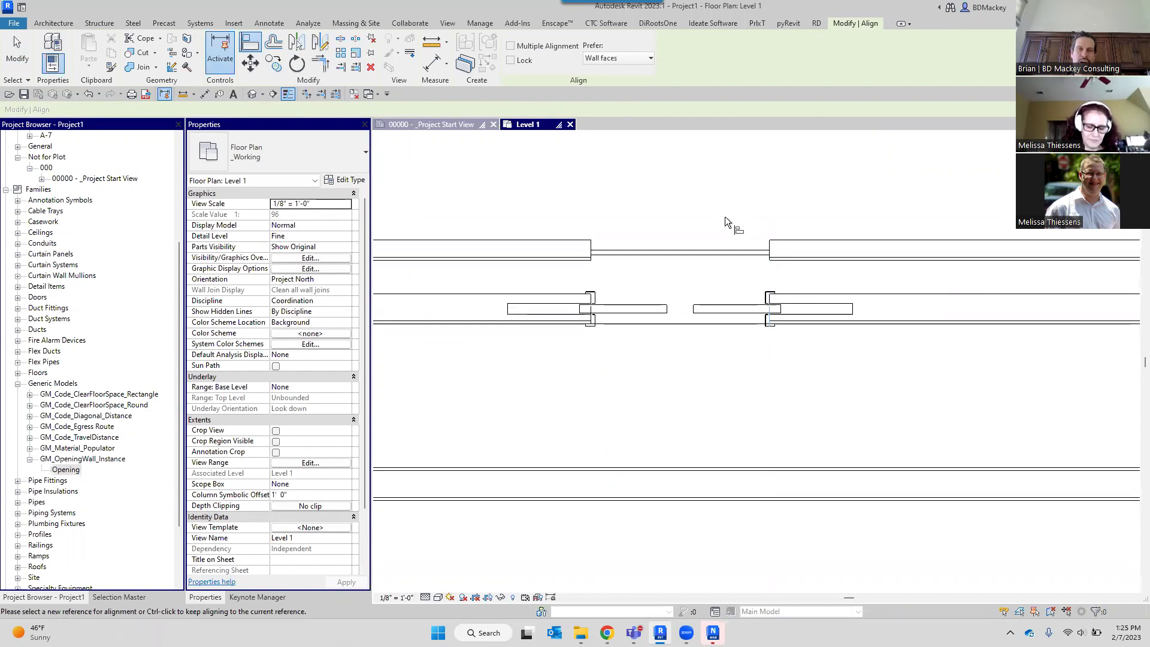
key("Escape")
key("Escape")
Tab-select the GL-1 curtain panel and change it to Empty System Panel.
key("Tab")
left_click(694, 257)
key("Tab")
left_click(694, 258)
left_click(360, 182)
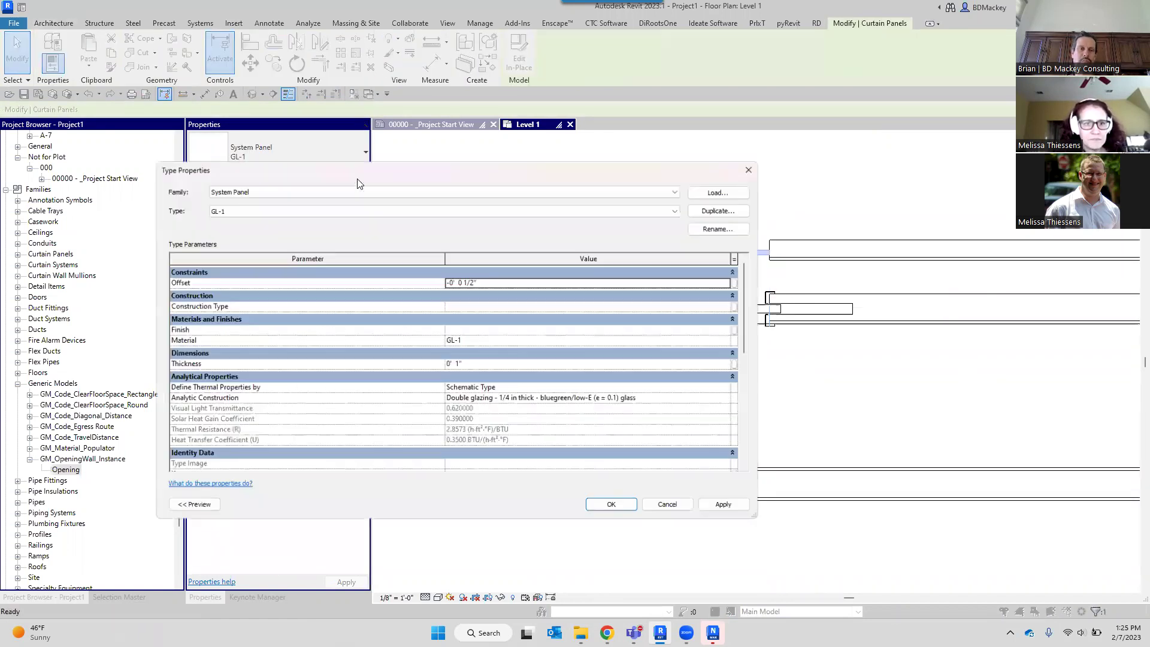
left_click(675, 506)
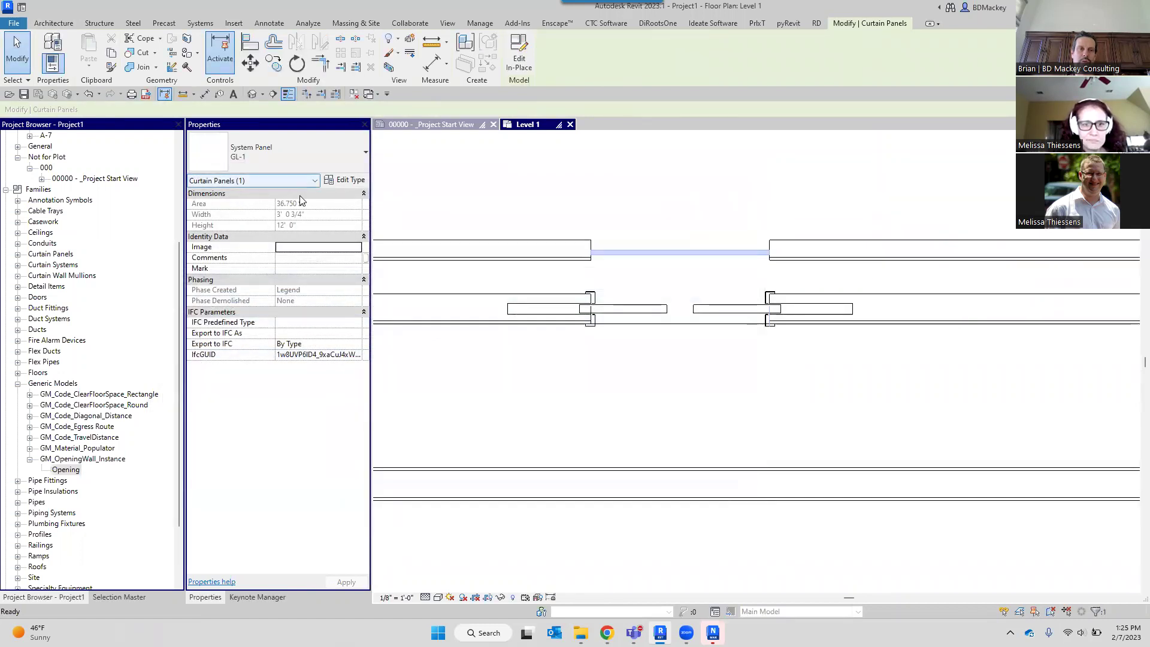
left_click(320, 163)
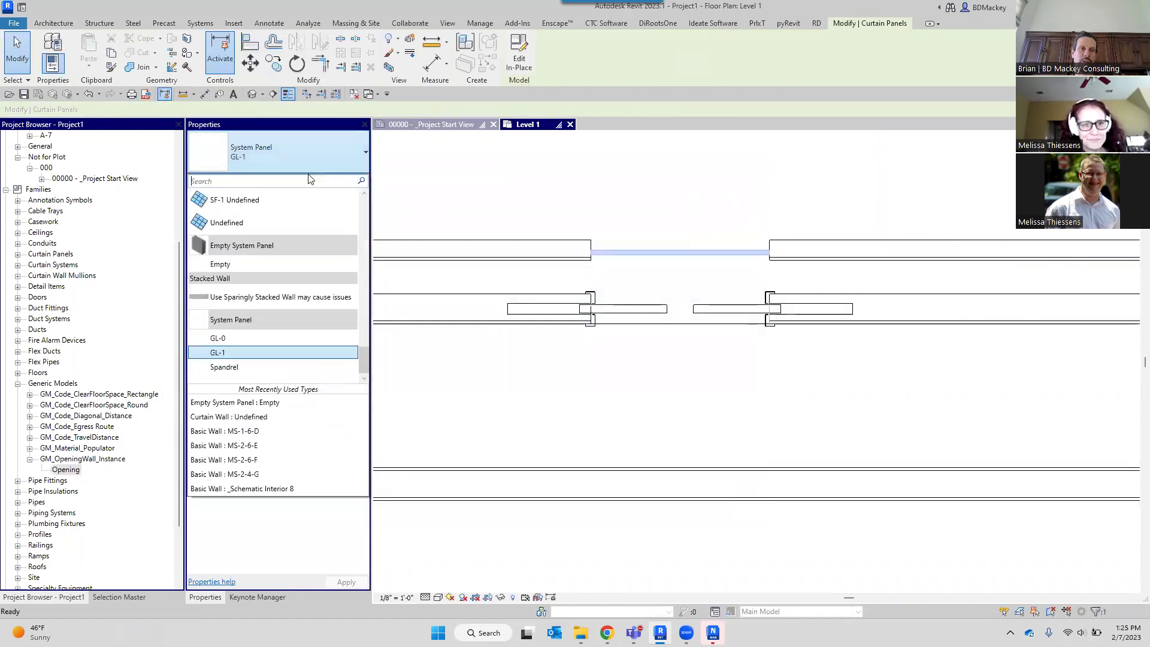
left_click(237, 263)
key("Escape")
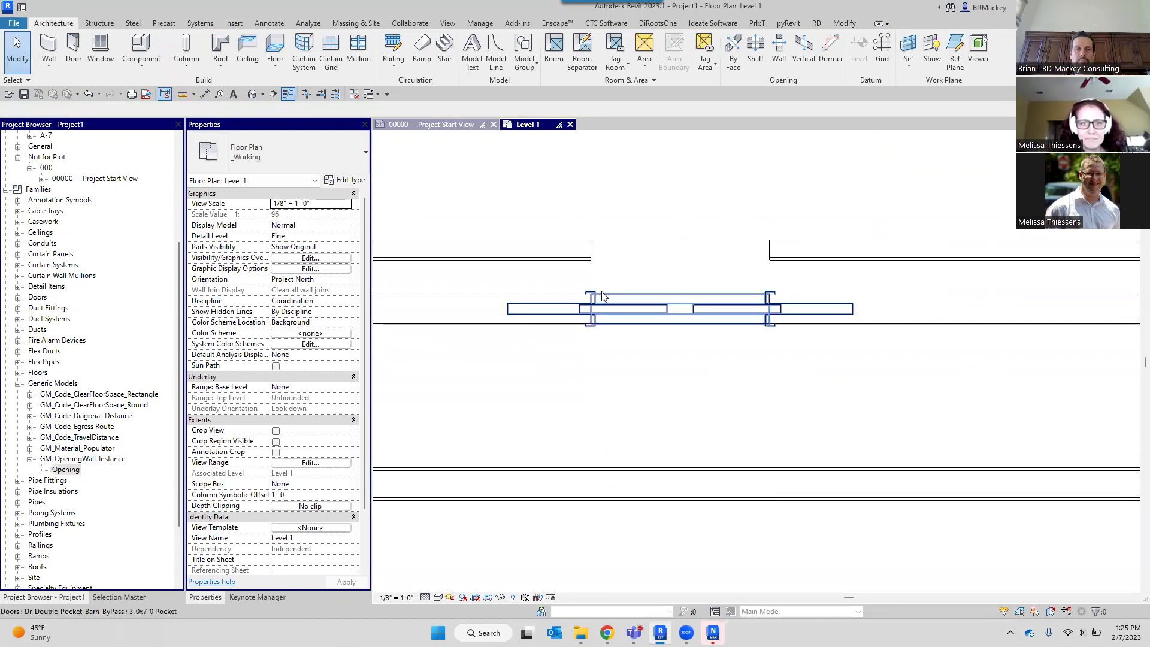
Set the Empty System Panel type's Offset to 0.
left_click(605, 250)
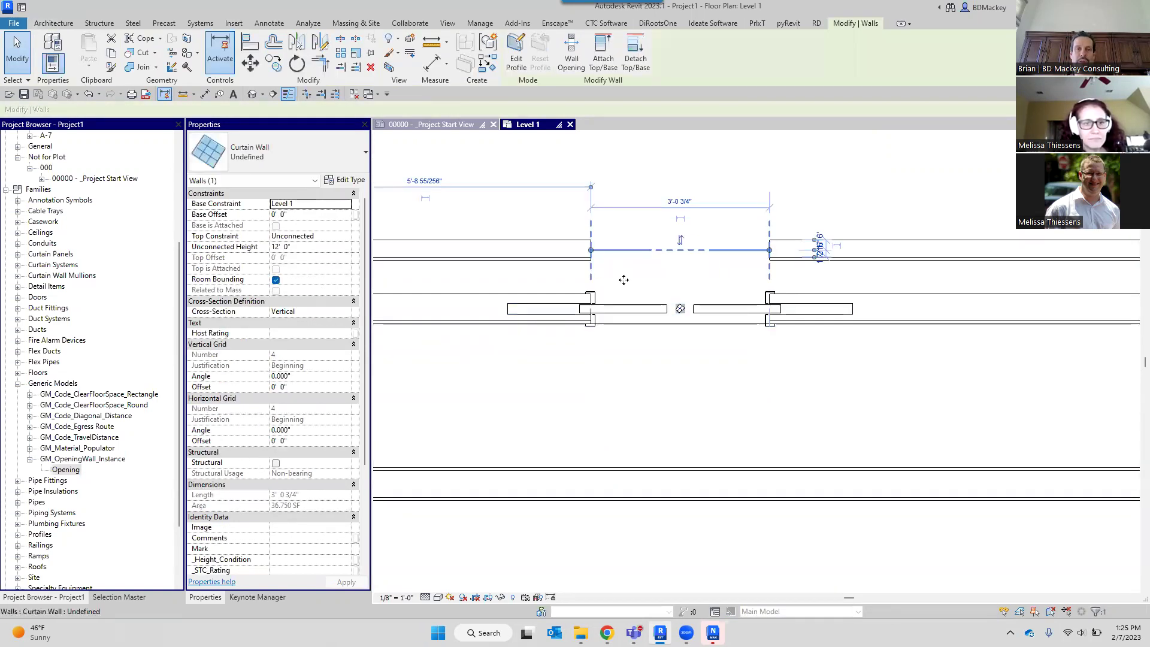
left_click(624, 279)
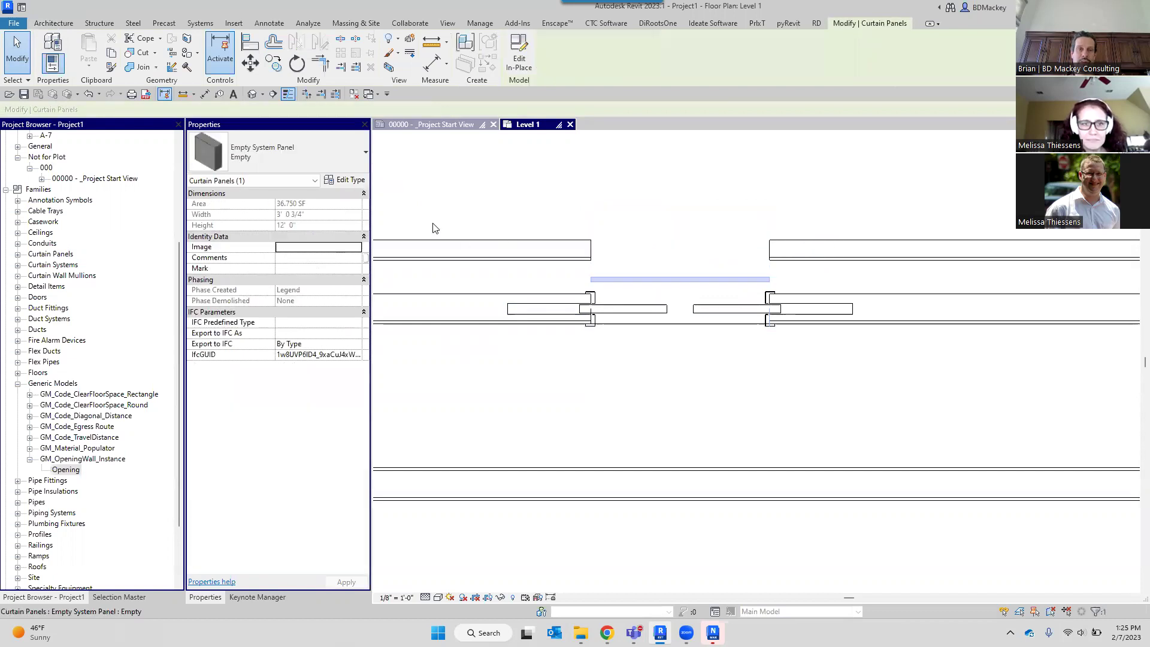
left_click(352, 180)
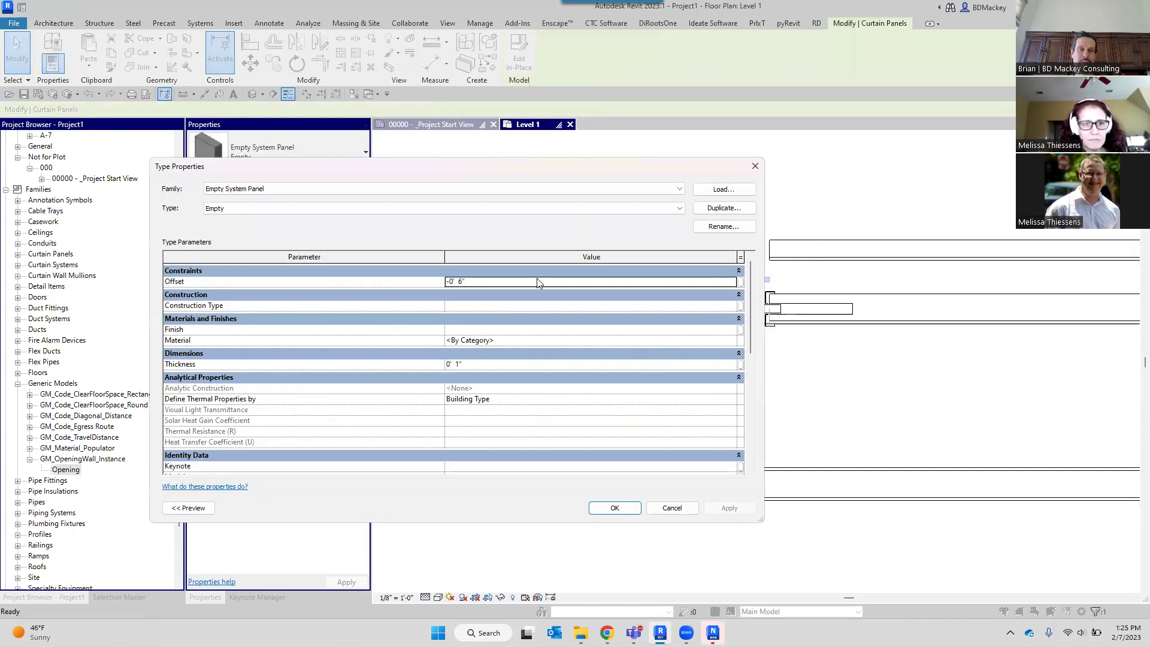
left_click(504, 282)
type("0")
key("Return")
left_click(615, 507)
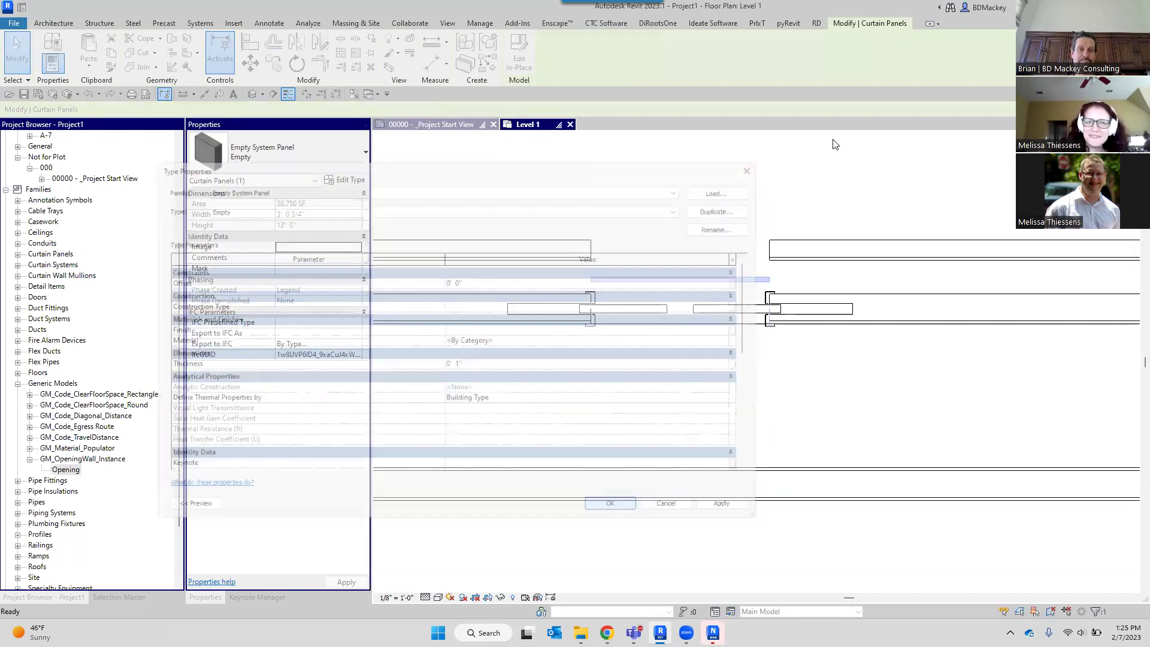
left_click(812, 164)
scroll(787, 170, "down", 2)
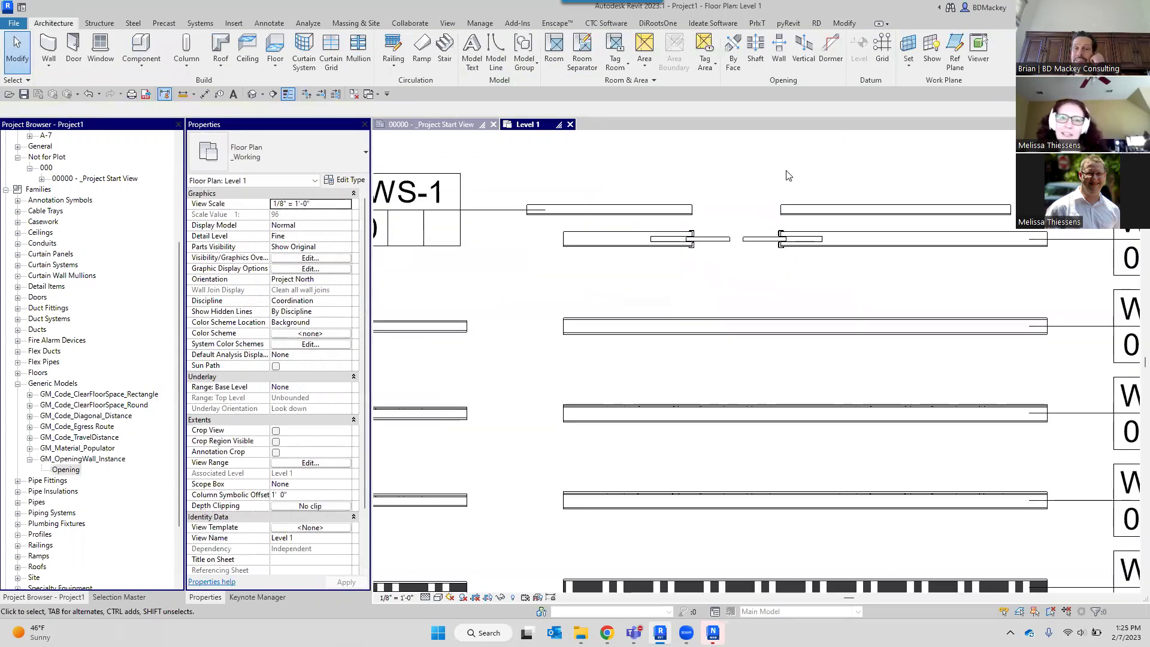
middle_click_drag(786, 171, 797, 254)
scroll(744, 300, "up", 2)
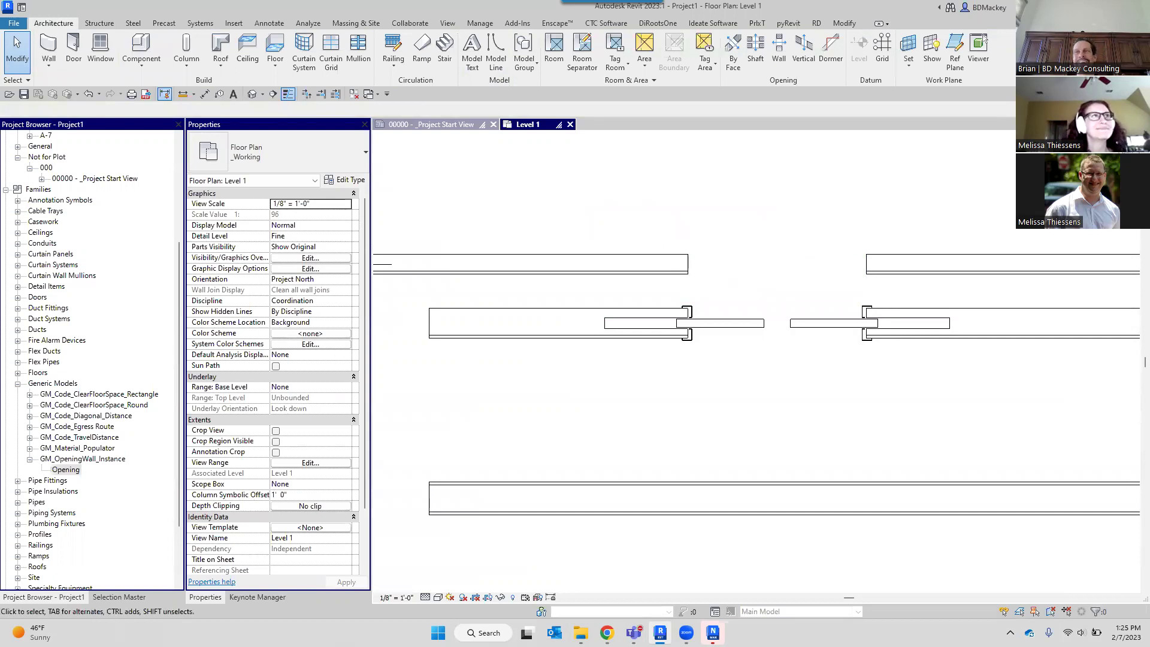
scroll(649, 208, "down", 2)
middle_click_drag(649, 208, 685, 314)
left_click(683, 319)
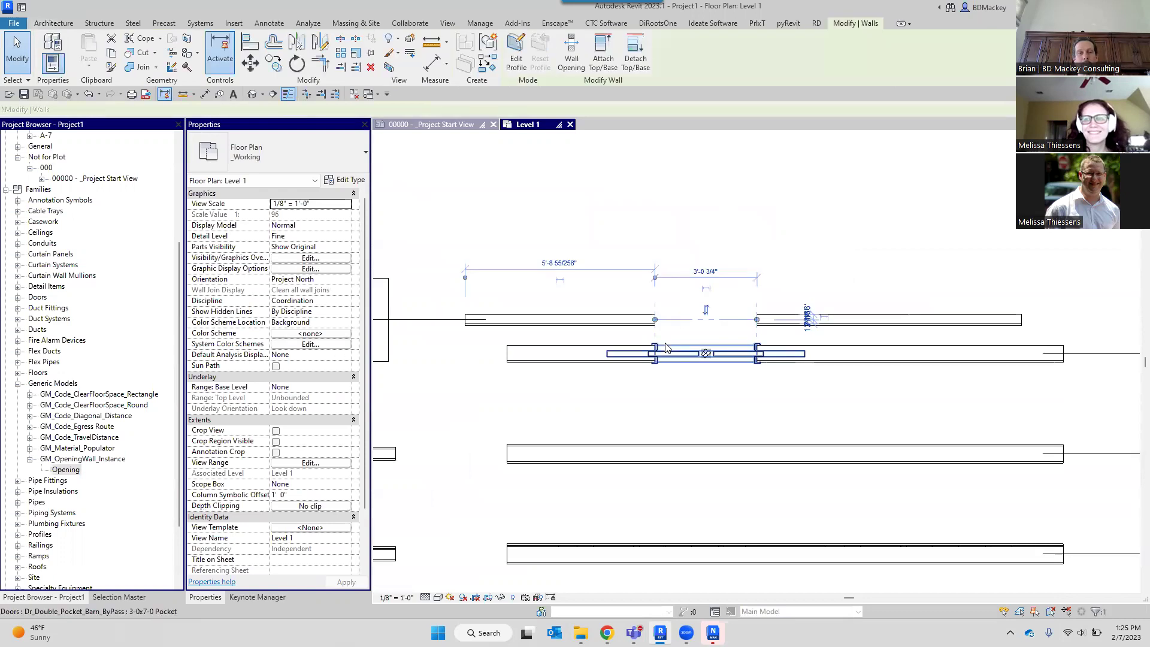
scroll(665, 341, "up", 3)
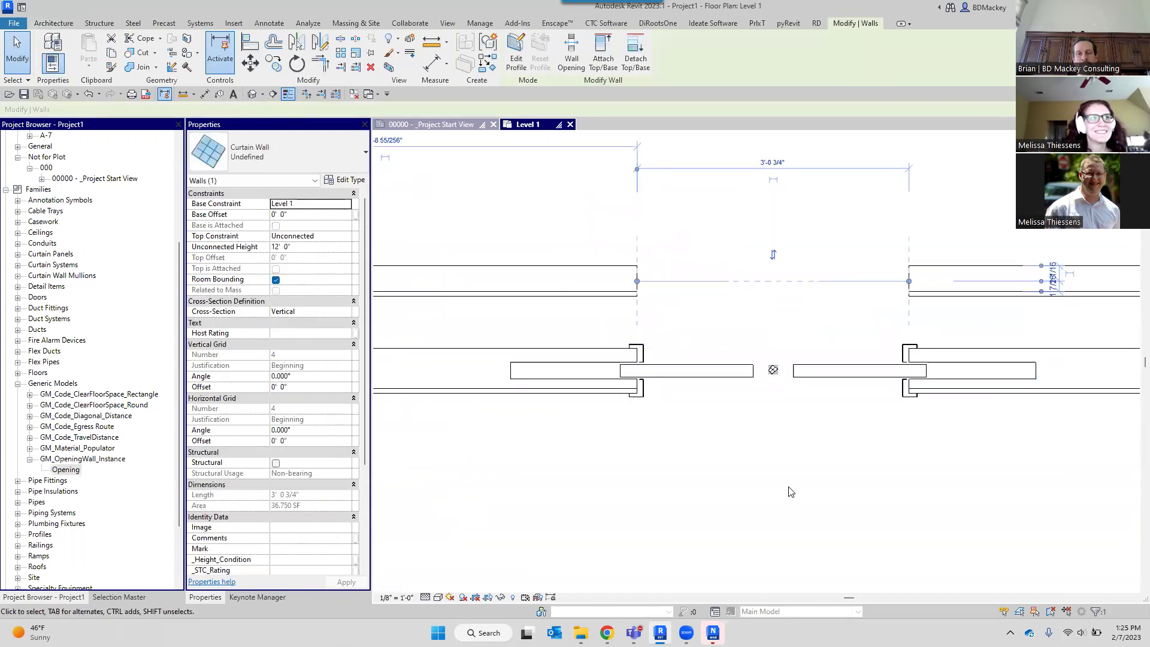
key("Escape")
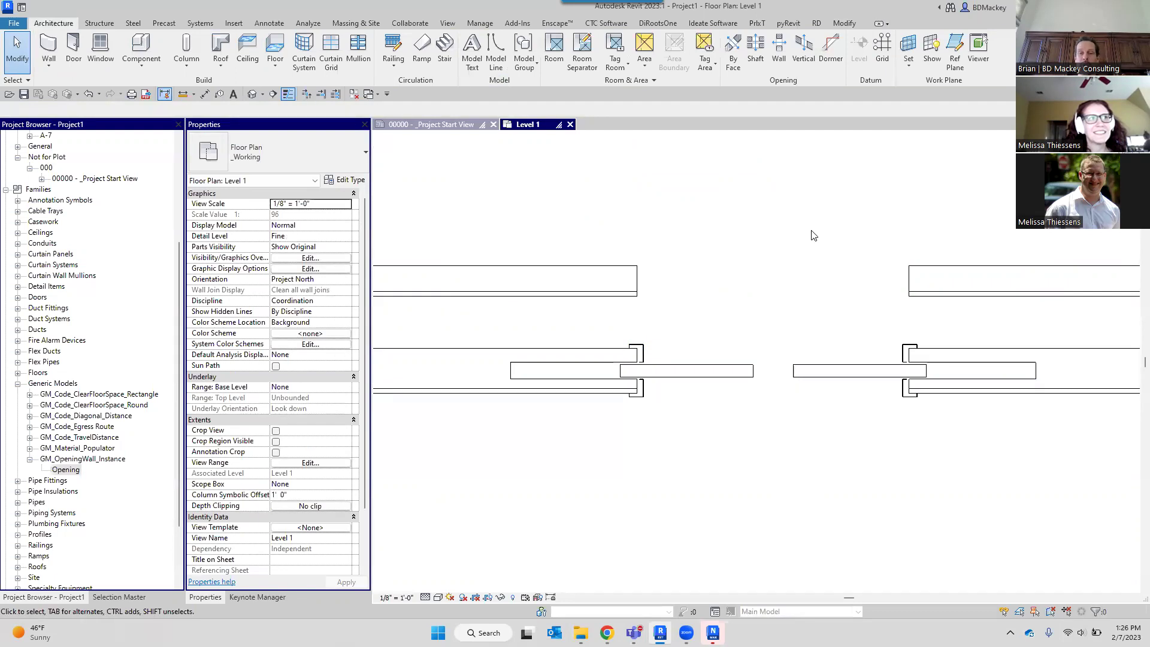
scroll(812, 235, "down", 2)
left_click(772, 310)
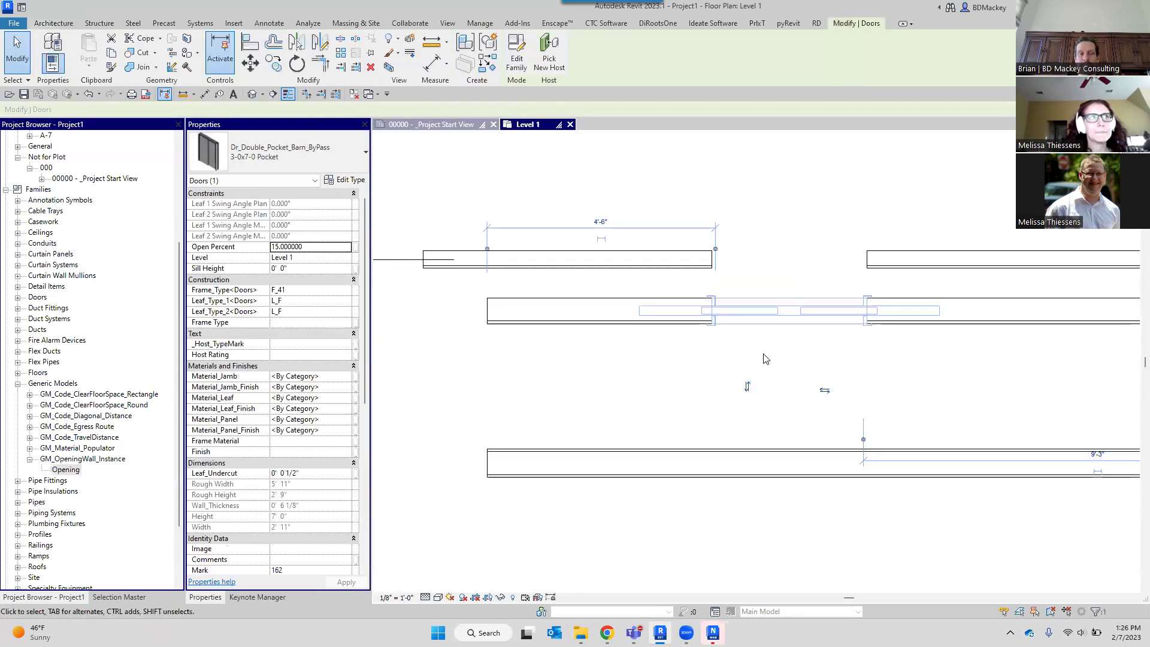
left_click(910, 375)
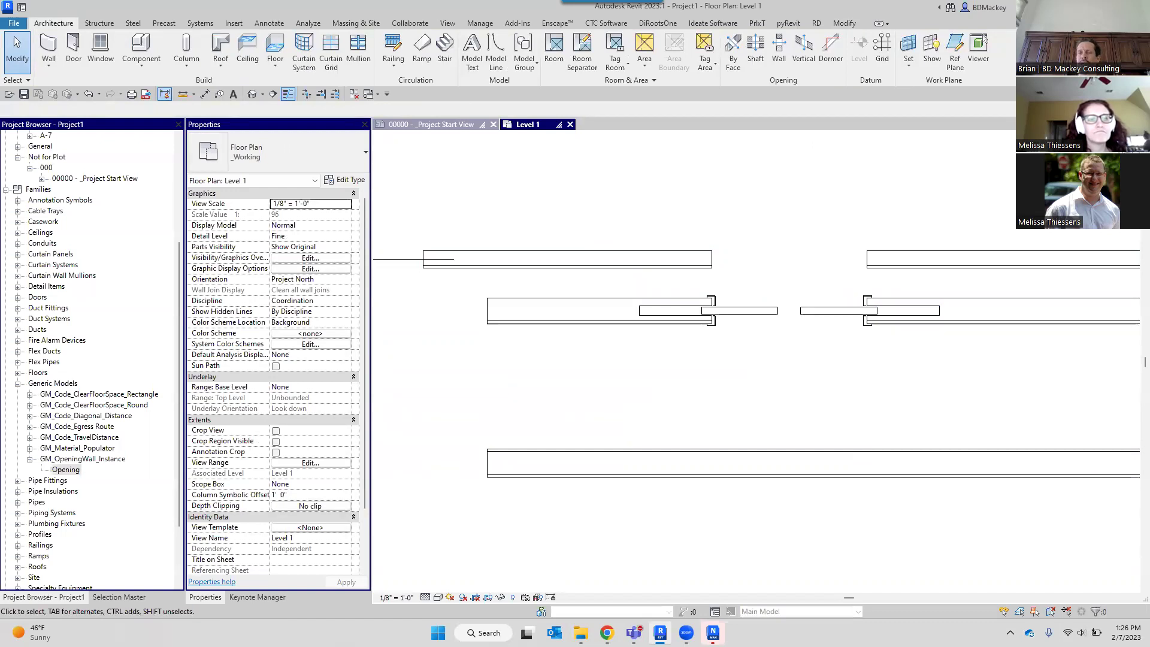
scroll(874, 287, "up", 3)
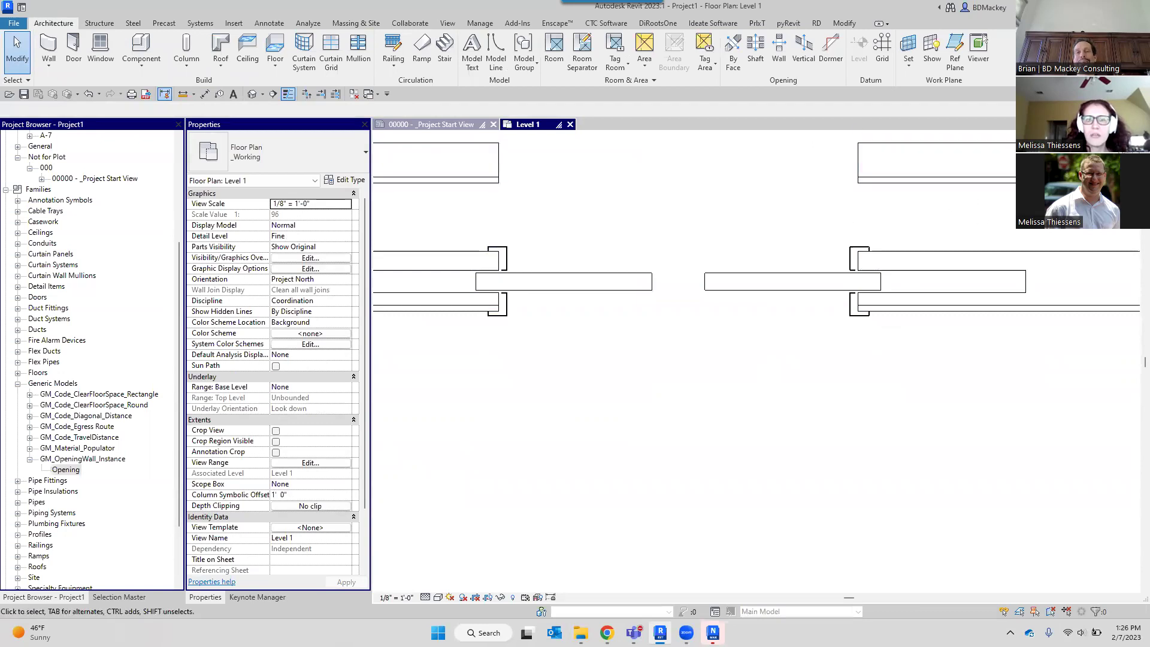
left_click(745, 301)
left_click(316, 147)
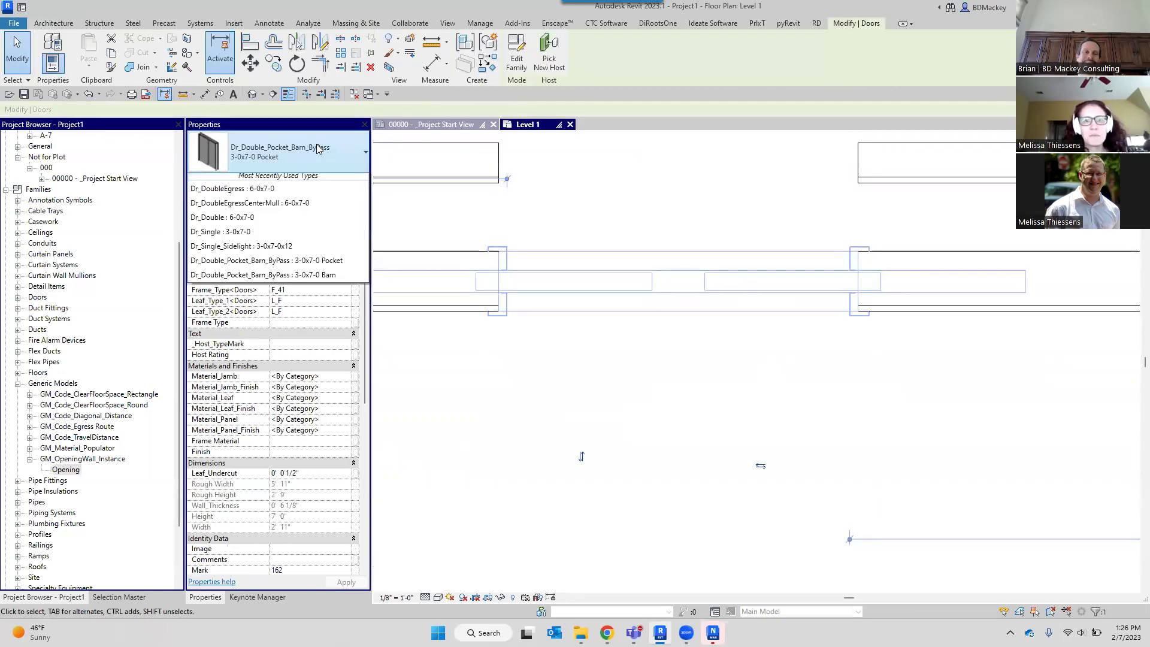
scroll(301, 205, "up", 1)
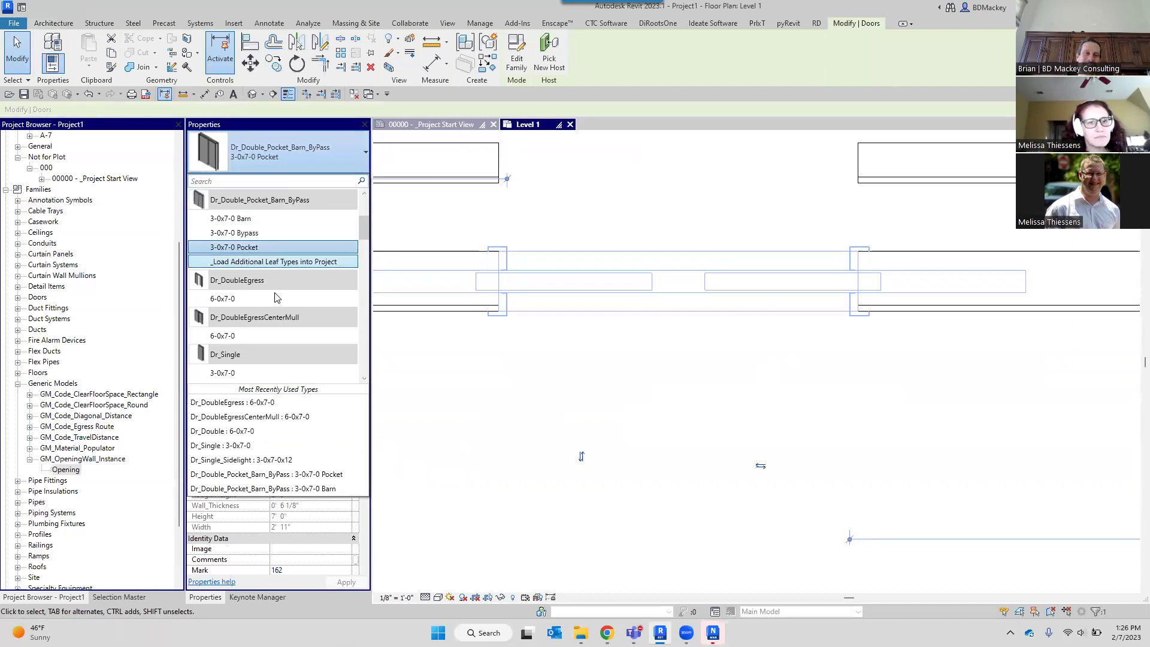
scroll(268, 297, "up", 1)
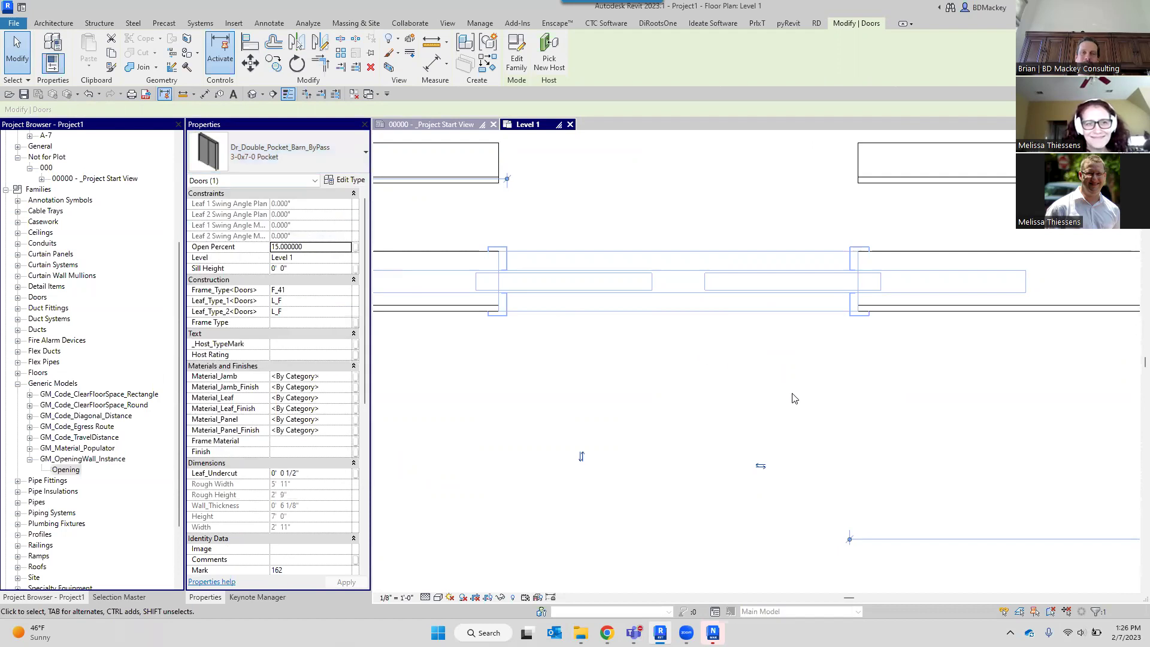
left_click(738, 370)
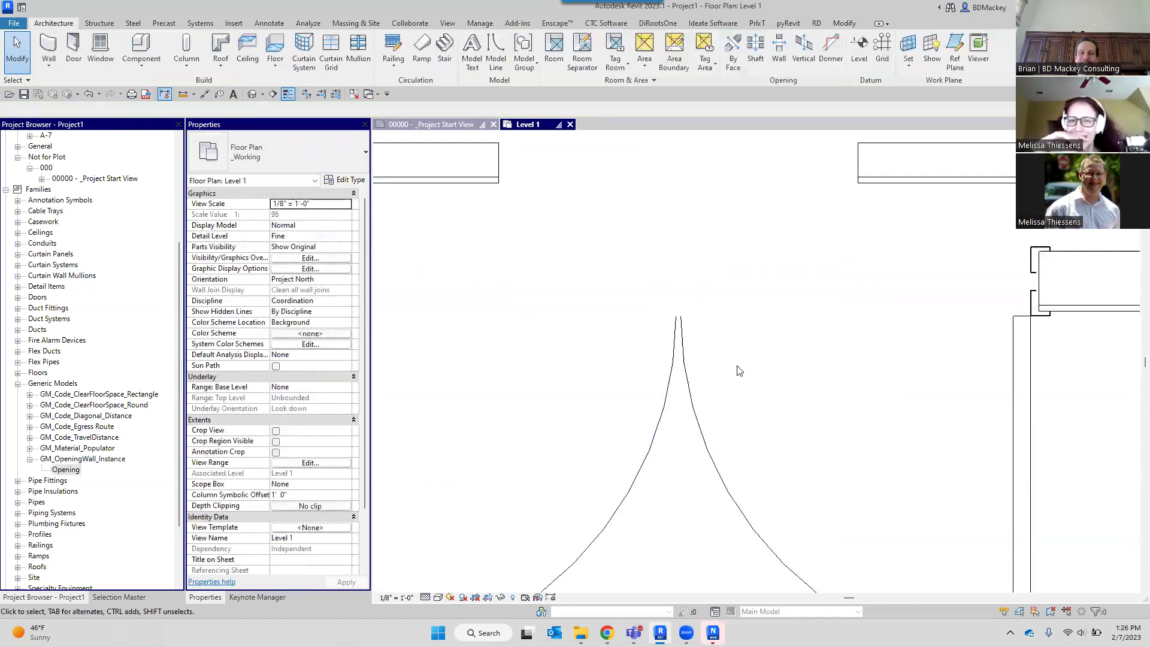
scroll(739, 370, "down", 2)
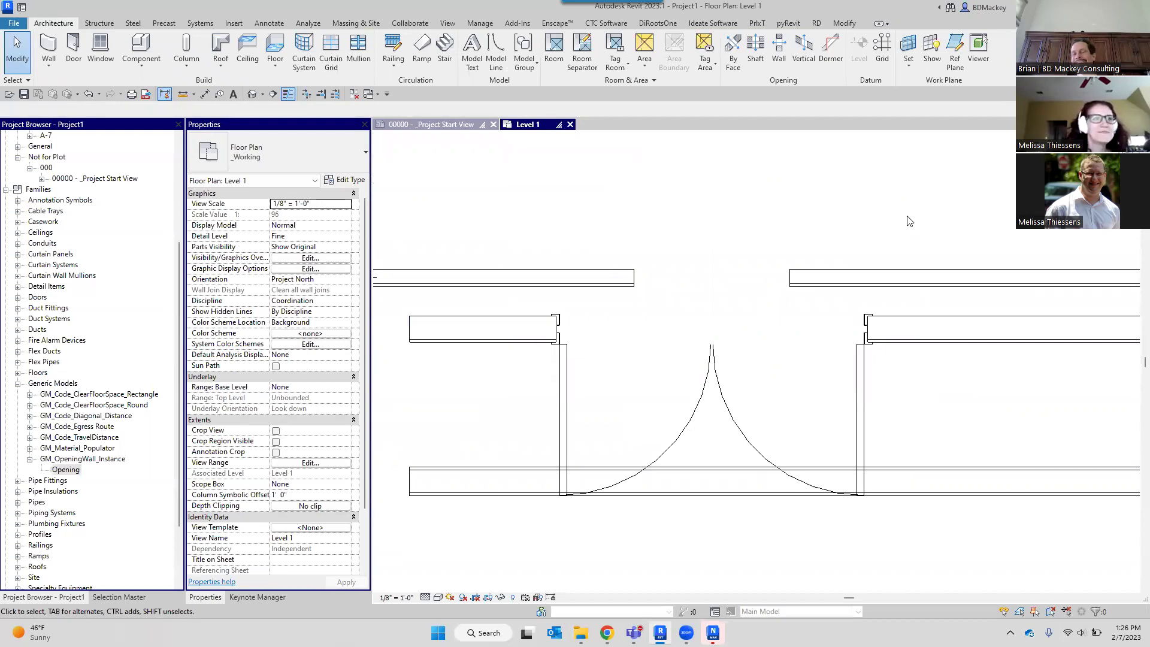
key("ctrl+z")
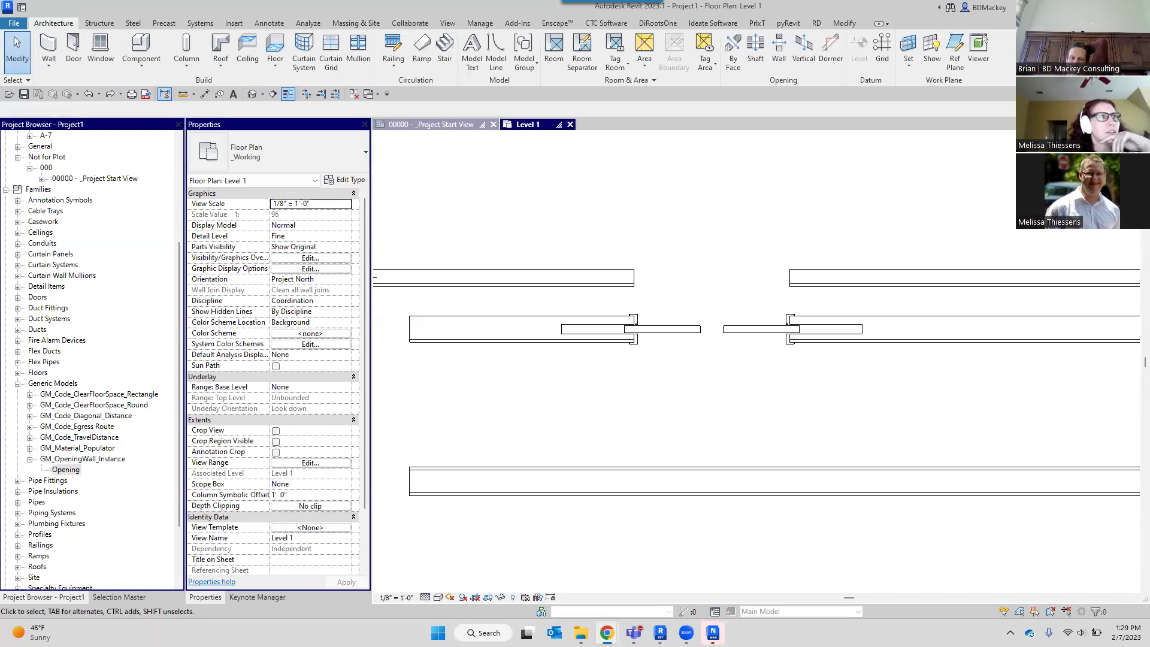
left_click(894, 223)
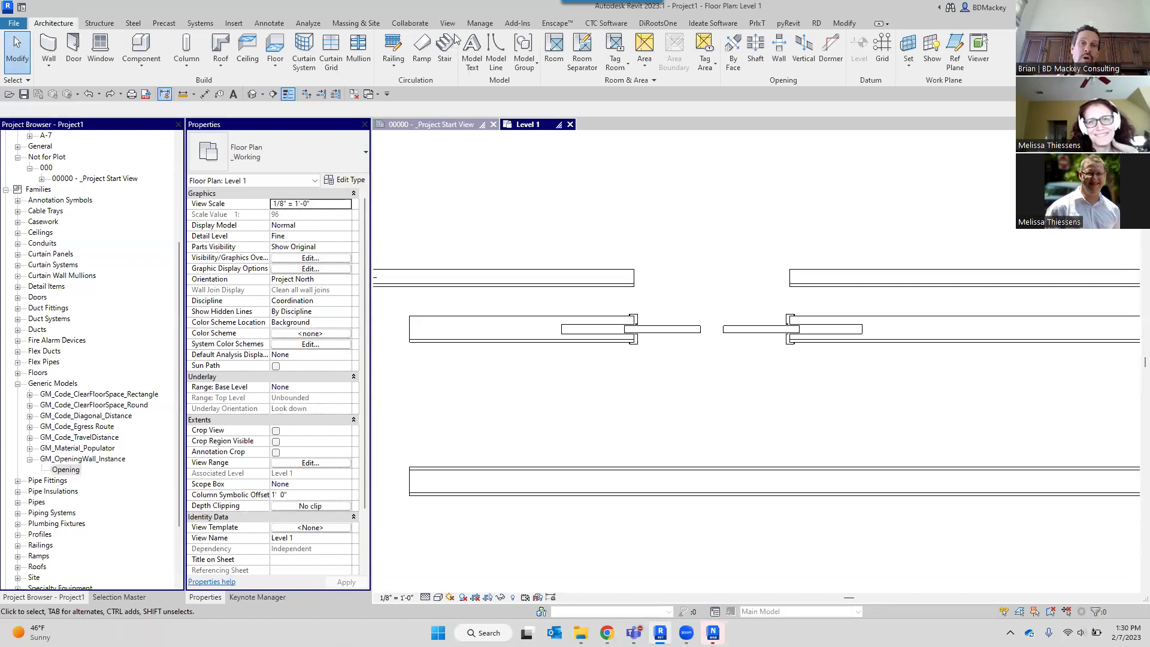
Switch to the Massing & Site tab and zoom out on the Level 1 plan.
left_click(353, 24)
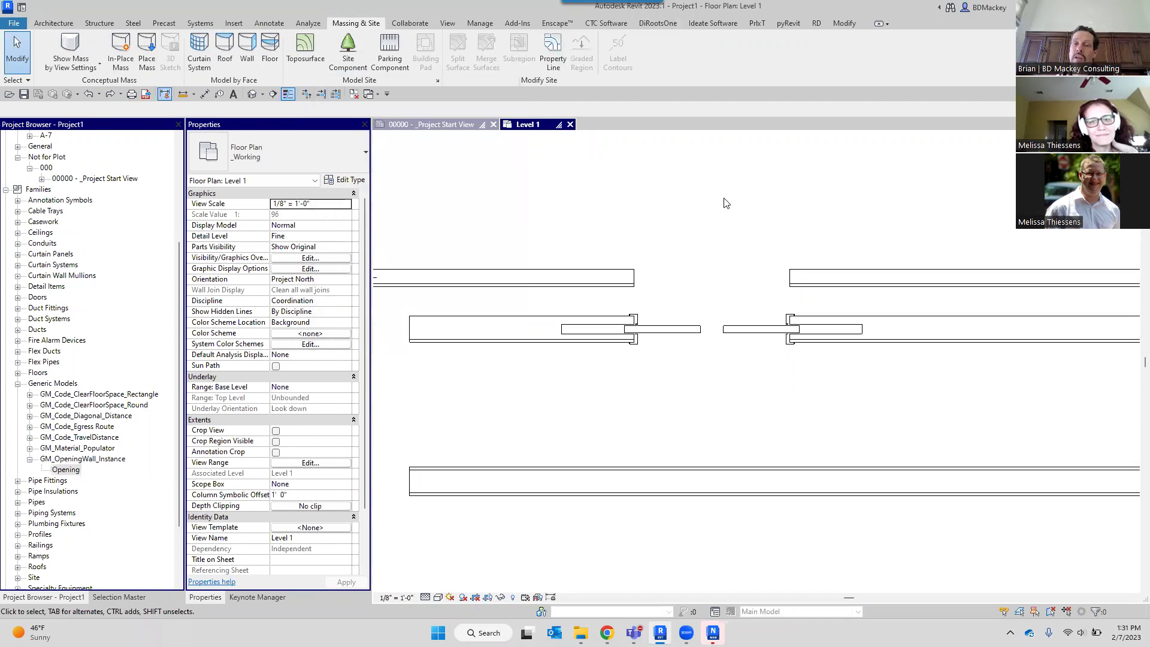
scroll(727, 201, "down", 3)
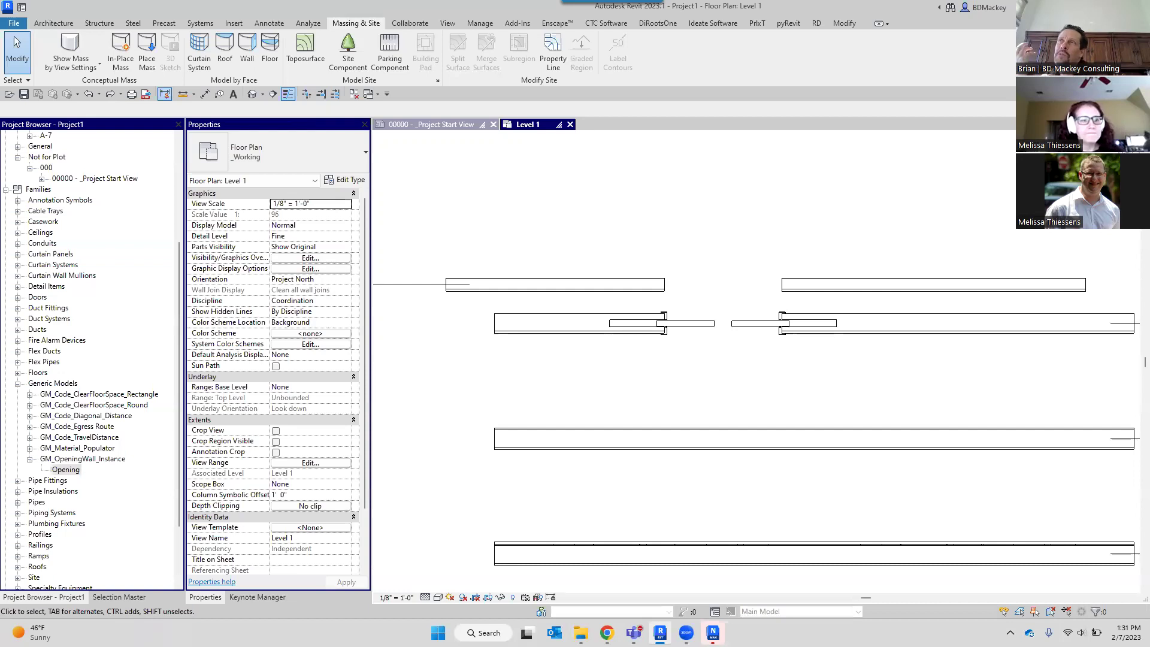
Pan to the WS/WM workstations and start a rectangular floor boundary at its first corner.
scroll(505, 228, "down", 3)
middle_click_drag(580, 231, 633, 303)
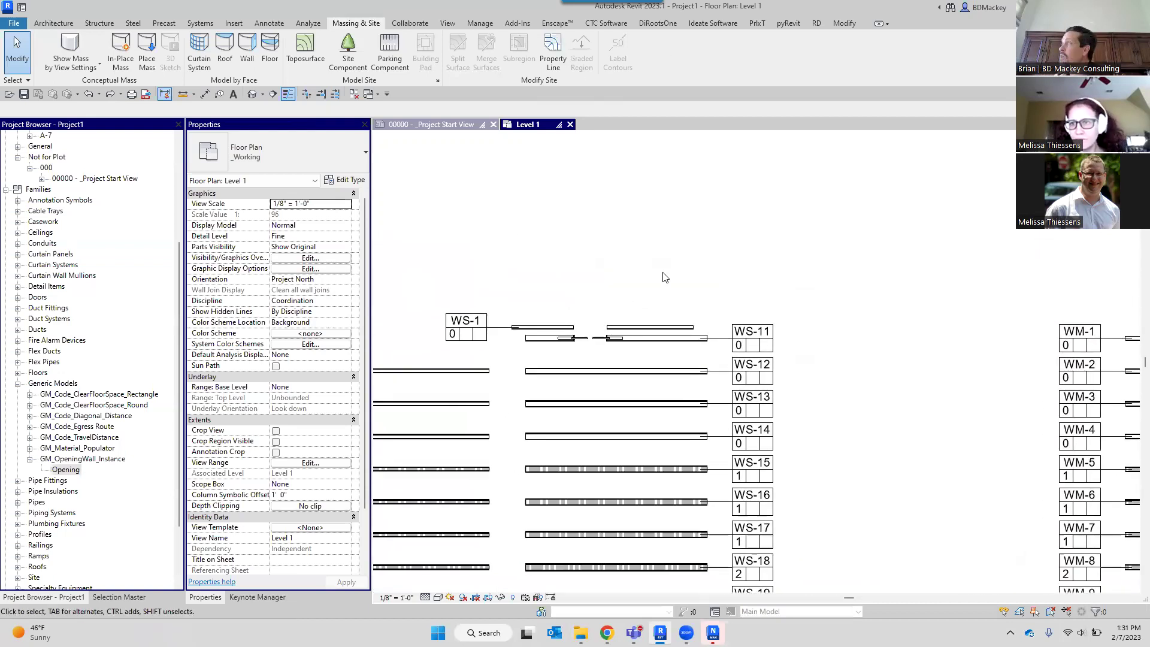
scroll(646, 274, "down", 2)
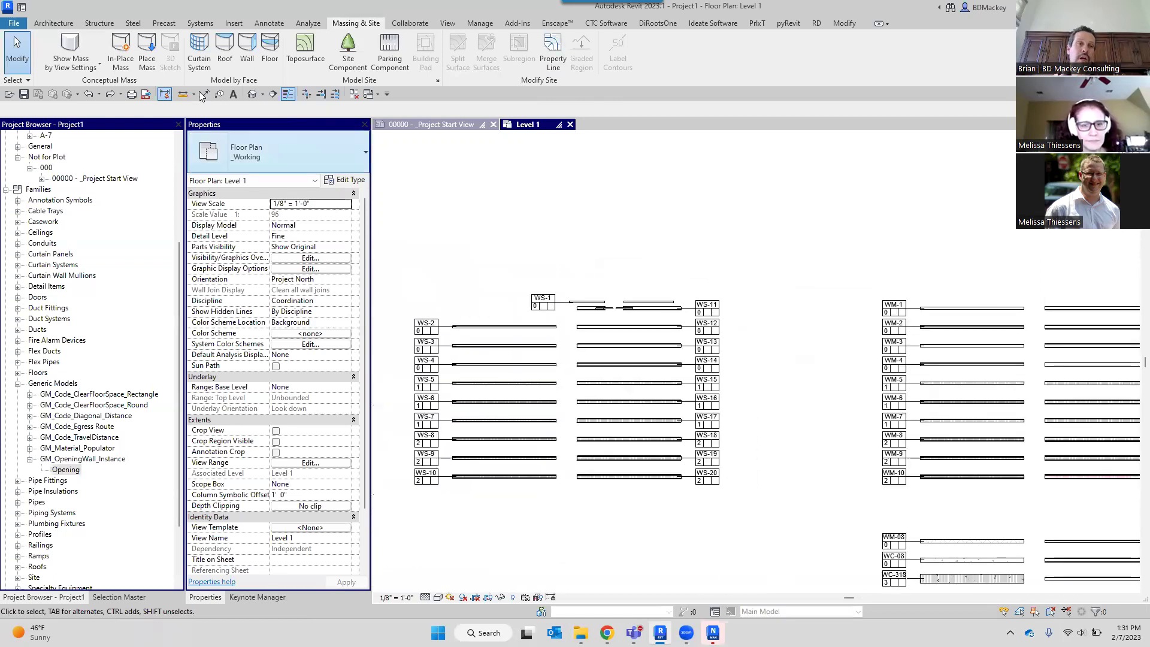
left_click(53, 22)
left_click(274, 51)
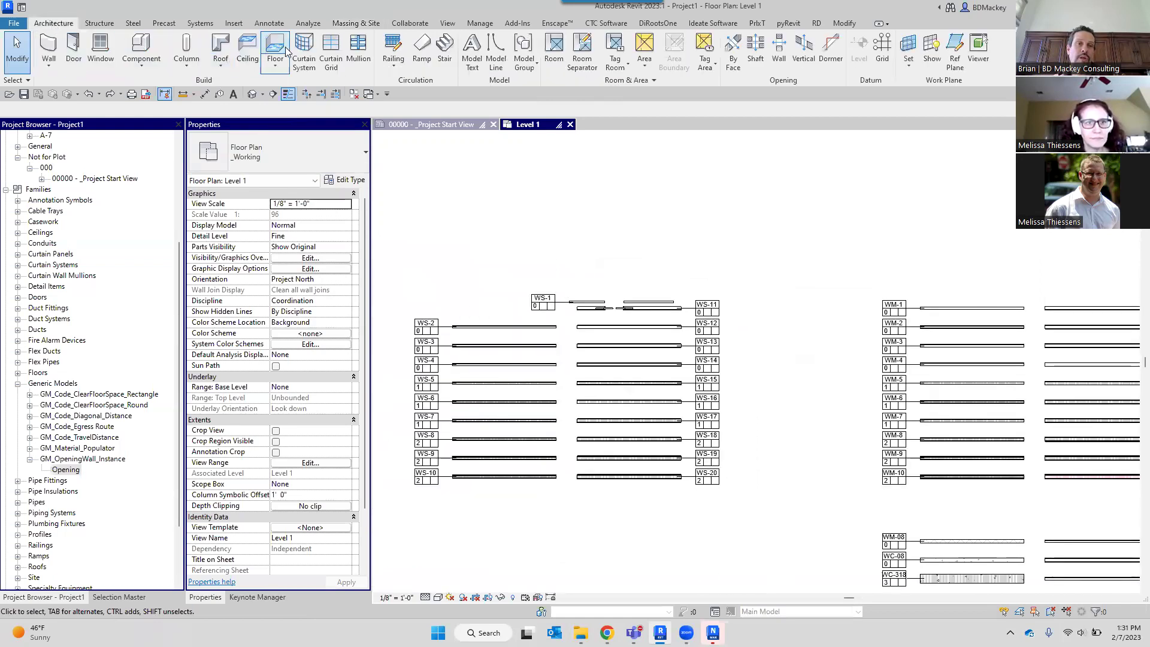
left_click(616, 40)
left_click(568, 173)
Complete the floor rectangle, finish the sketch, and add a split line across the floor.
left_click(958, 216)
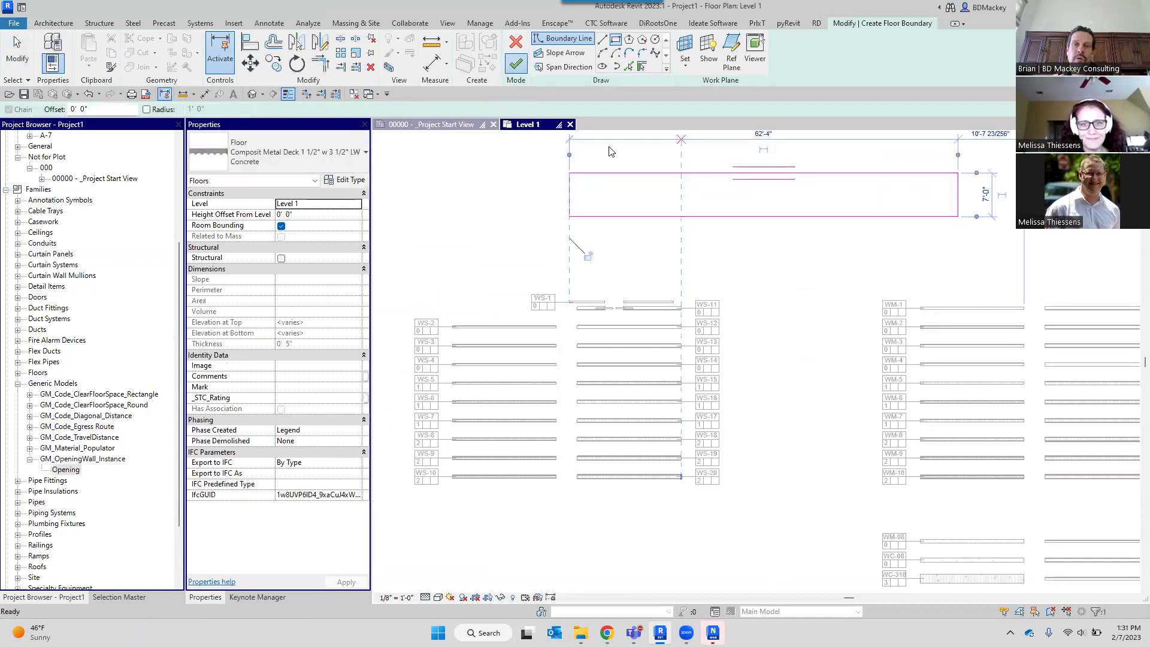
left_click(515, 63)
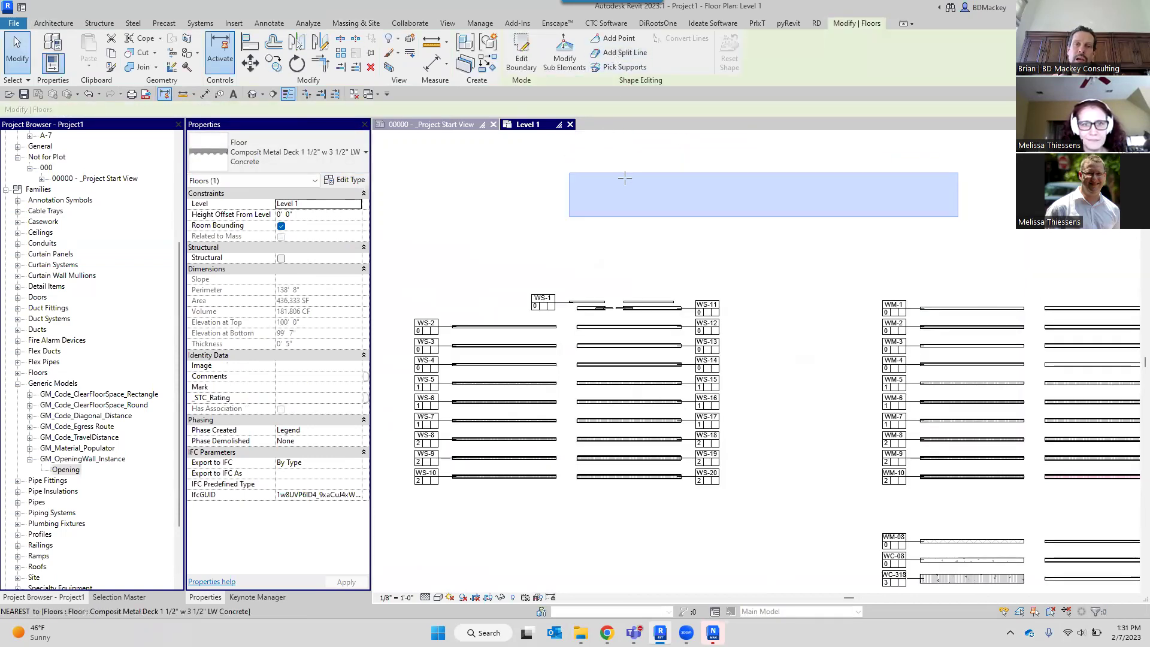
left_click(621, 52)
left_click(626, 173)
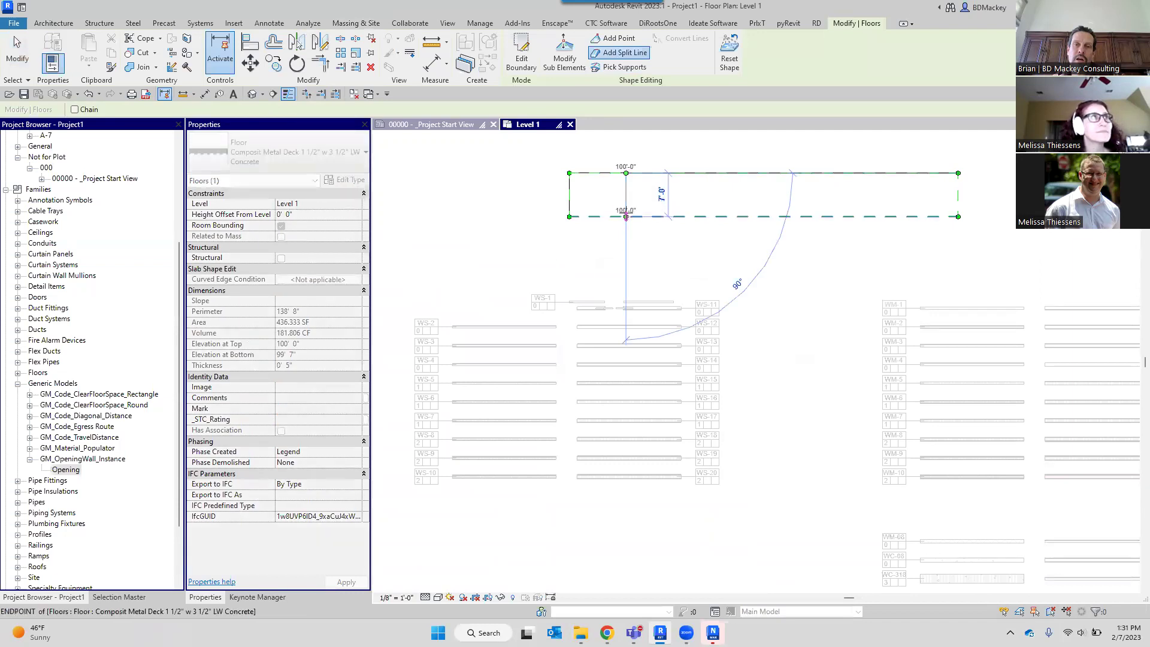
left_click(626, 216)
Add a shape point on the floor's top edge, then begin modifying its sub elements.
left_click(614, 38)
left_click(709, 173)
key("Escape")
key("Escape")
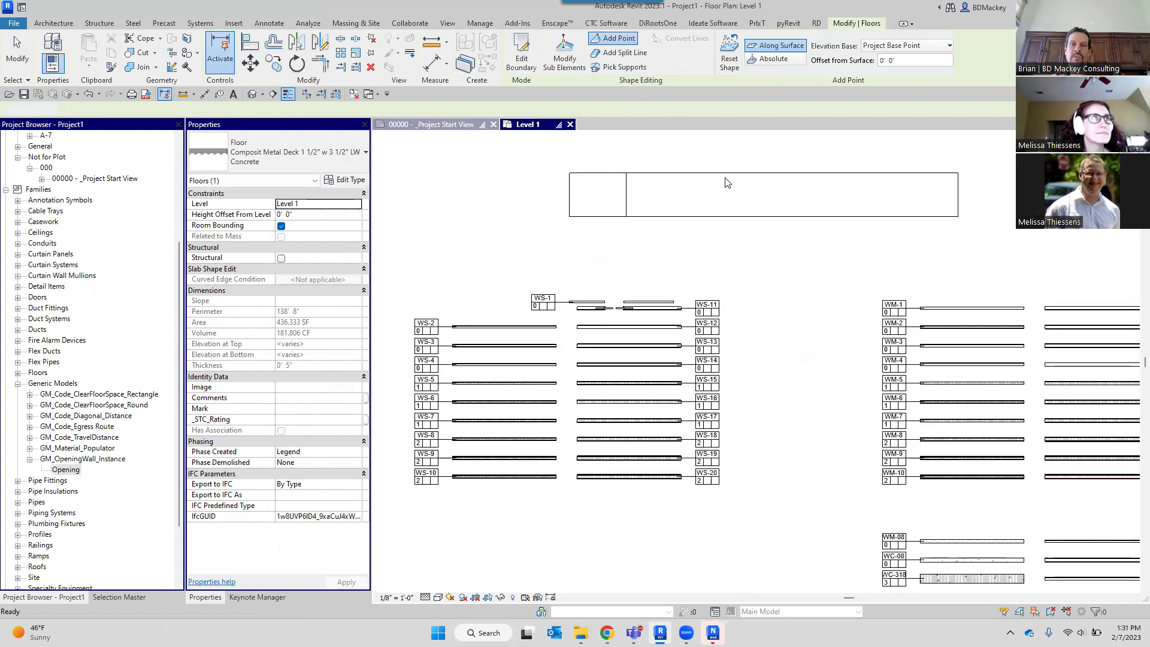
scroll(725, 179, "up", 2)
left_click(701, 172)
left_click(564, 55)
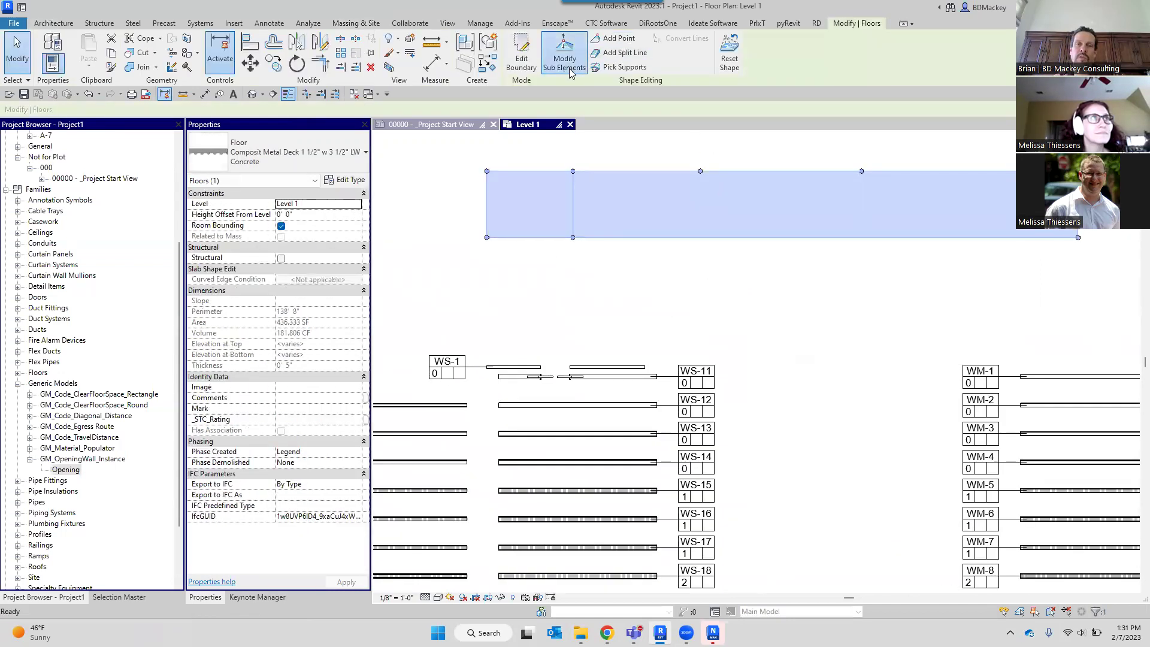
Set the top-edge point elevation to 105' and the right-hand point to 99'.
left_click(716, 171)
left_click(717, 169)
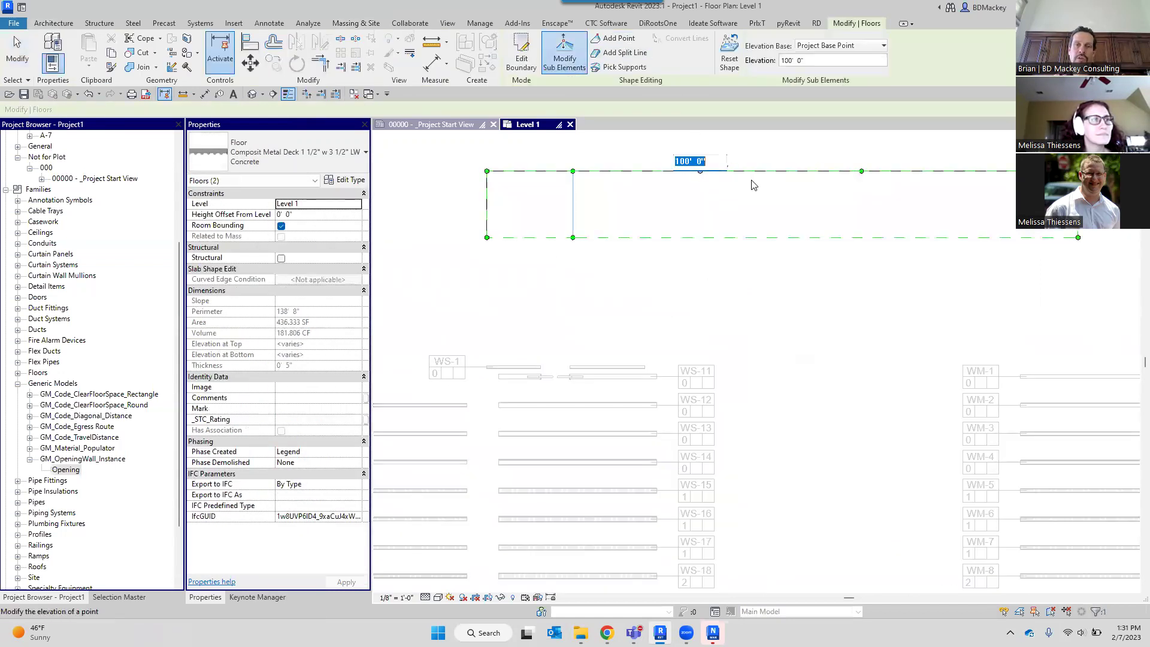
type("105")
key("Return")
left_click(861, 172)
left_click(878, 162)
type("99")
key("Return")
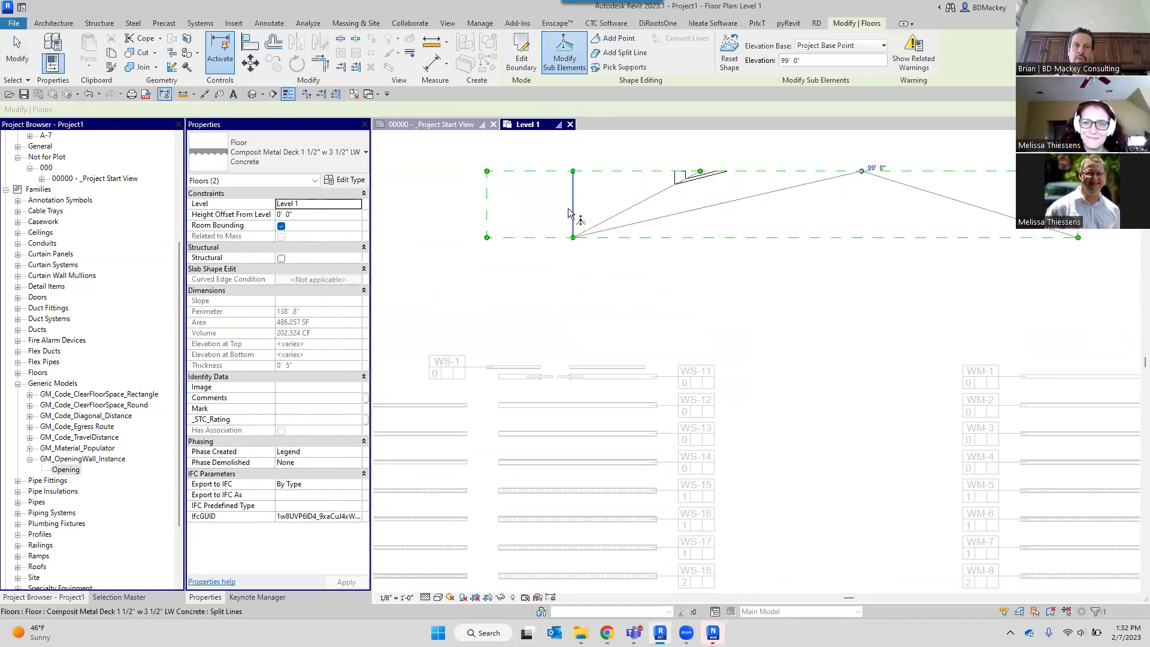
Set the left point elevation to 102' and cancel out of shape editing.
left_click(593, 203)
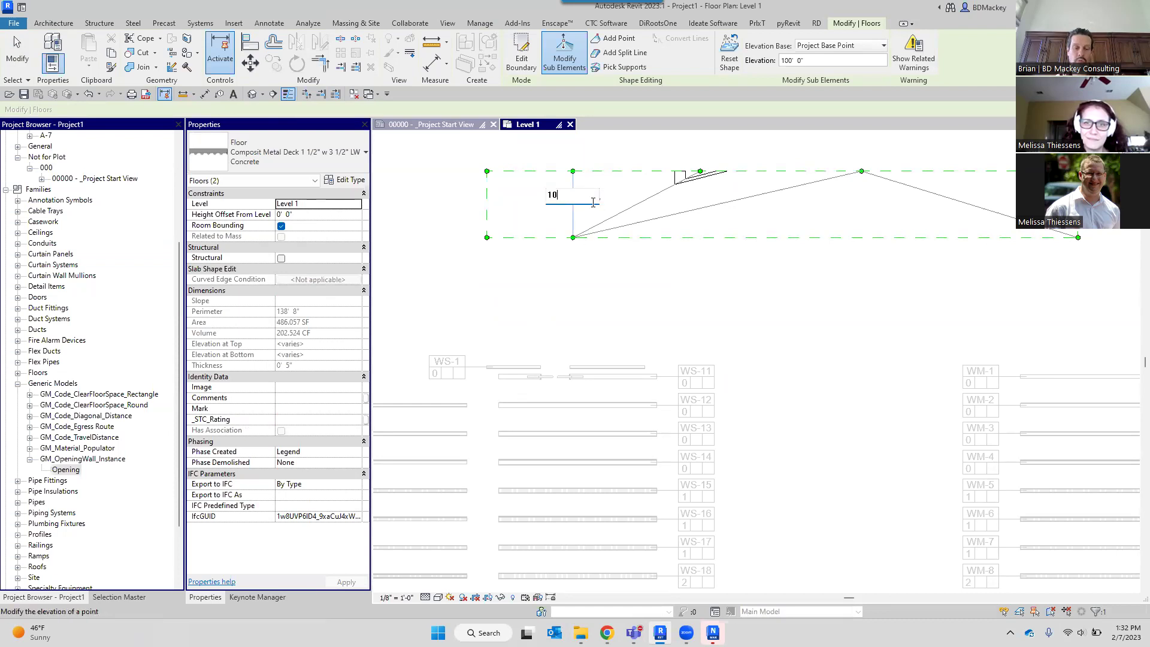
key("Return")
right_click(422, 169)
left_click(453, 174)
scroll(719, 211, "up", 3)
scroll(731, 209, "down", 1)
scroll(738, 206, "up", 2)
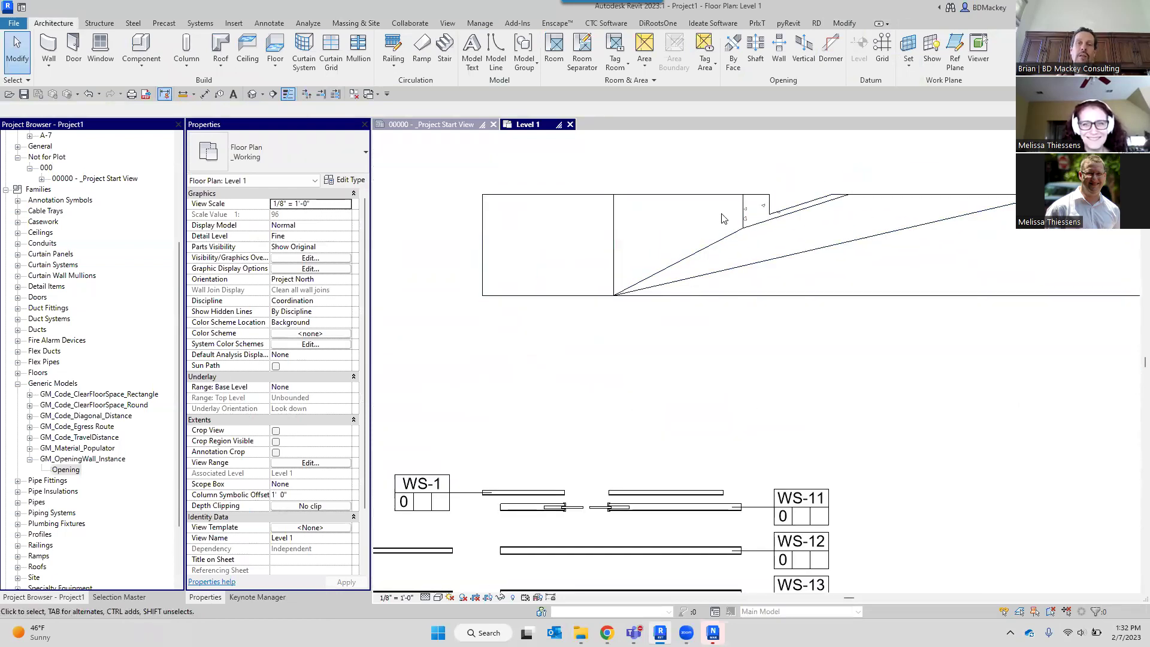
Start a railing path sketch and draw an arc from the floor's corner along the floor.
scroll(764, 251, "down", 1)
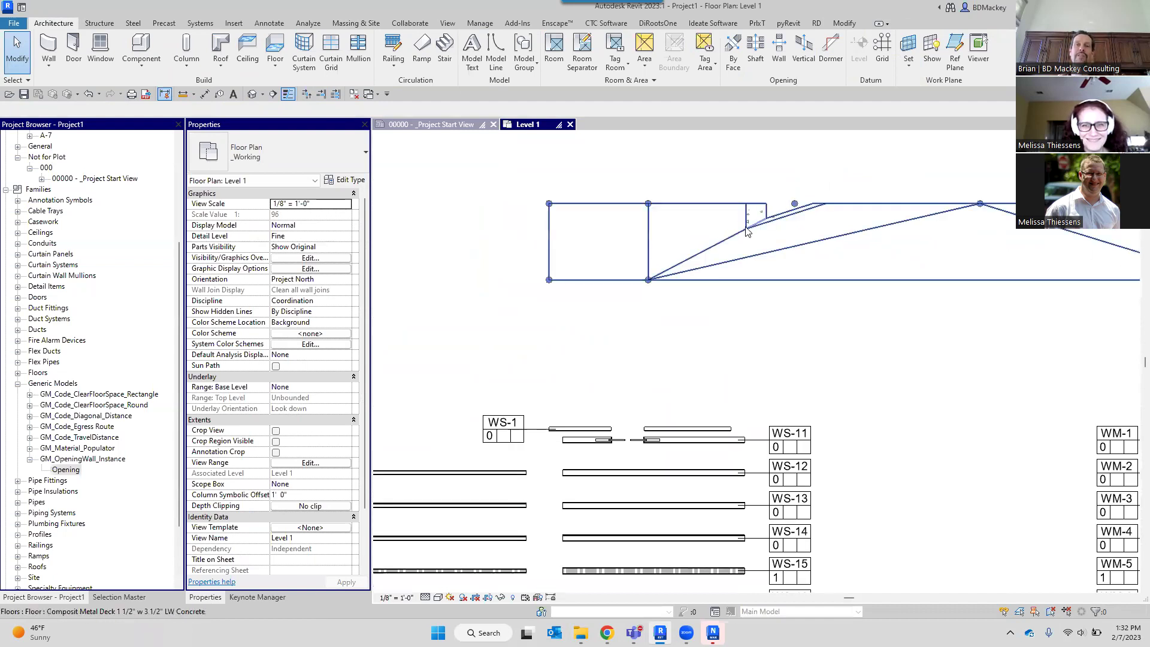
scroll(742, 254, "down", 2)
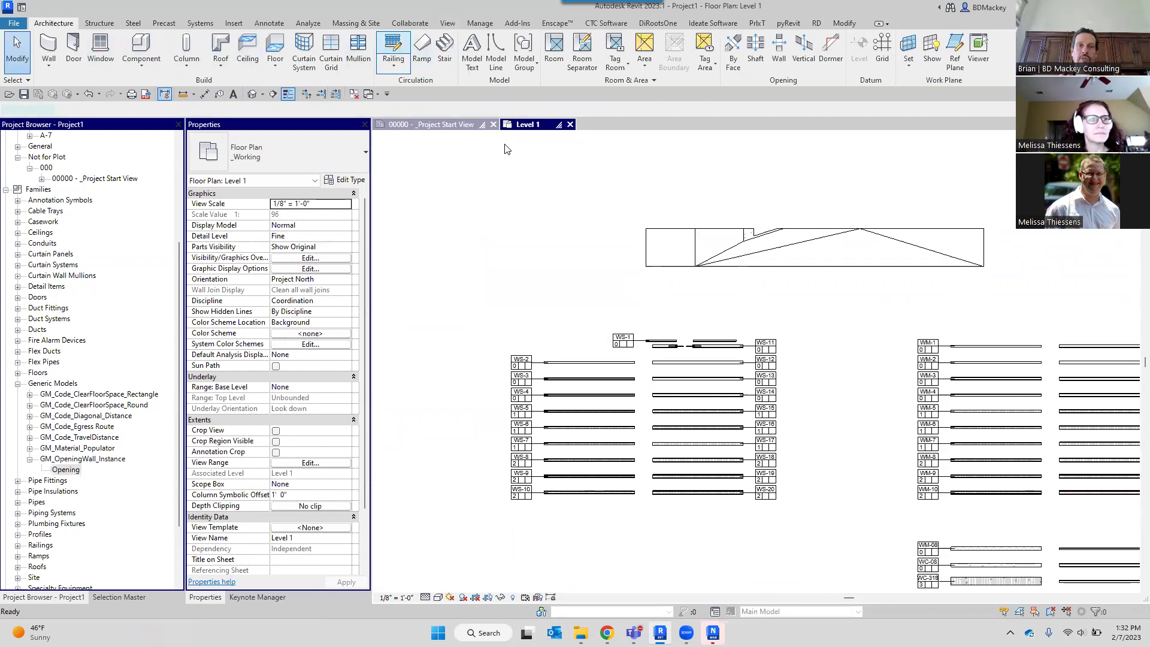
left_click(723, 54)
left_click(771, 243)
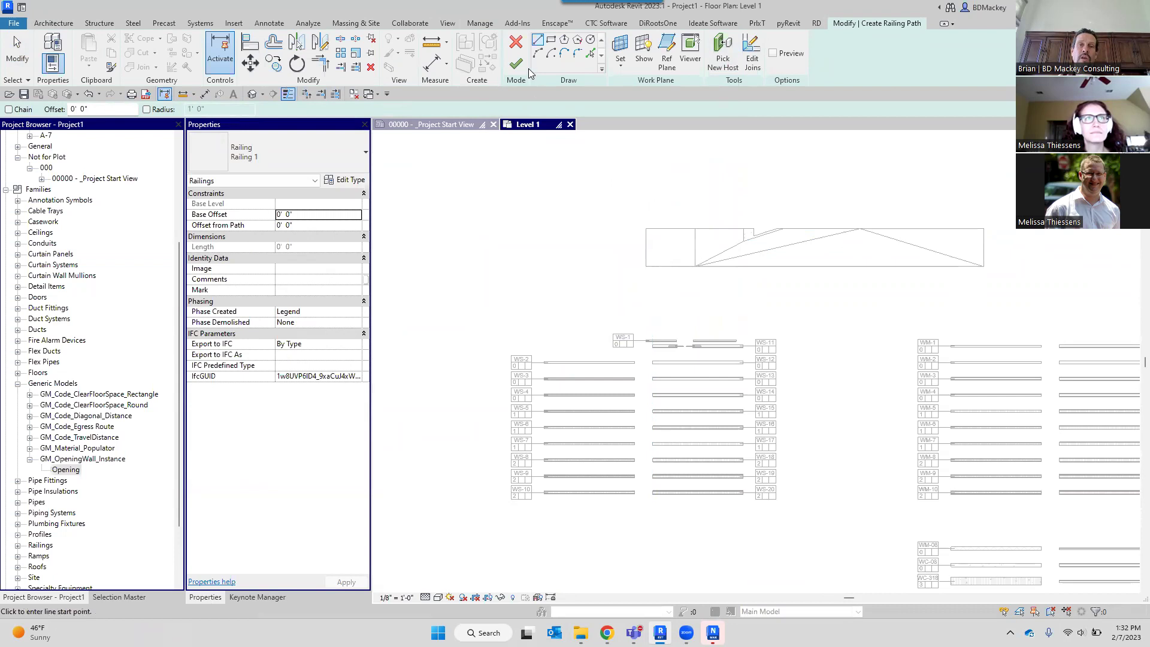
left_click(538, 54)
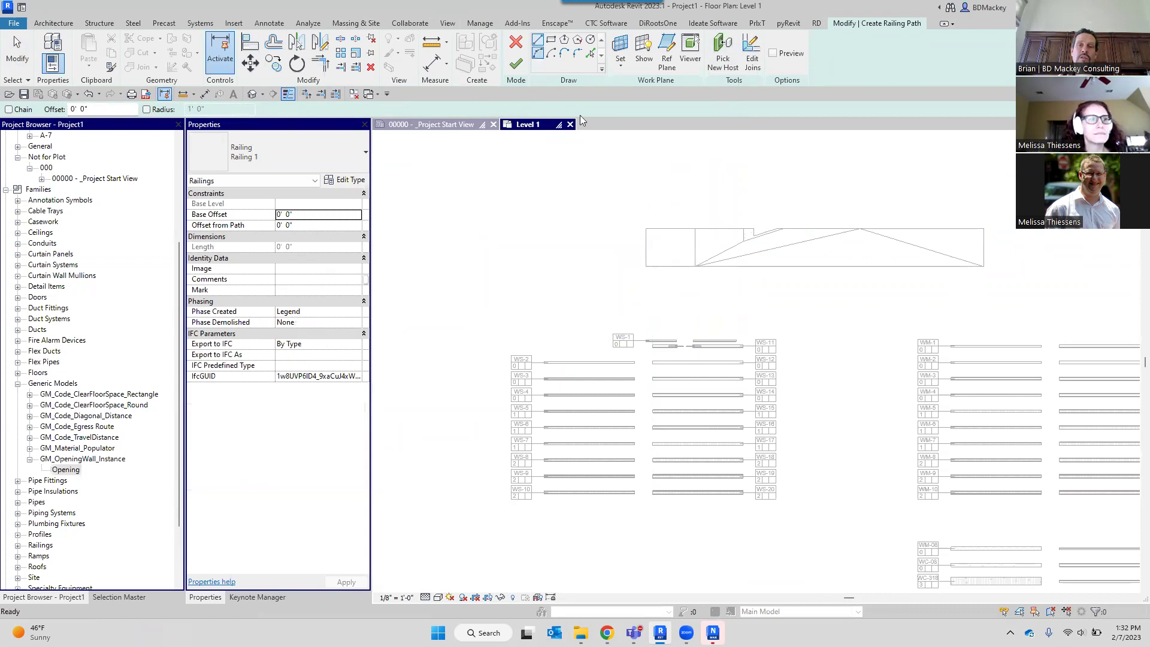
left_click(639, 267)
left_click(813, 254)
scroll(731, 250, "up", 2)
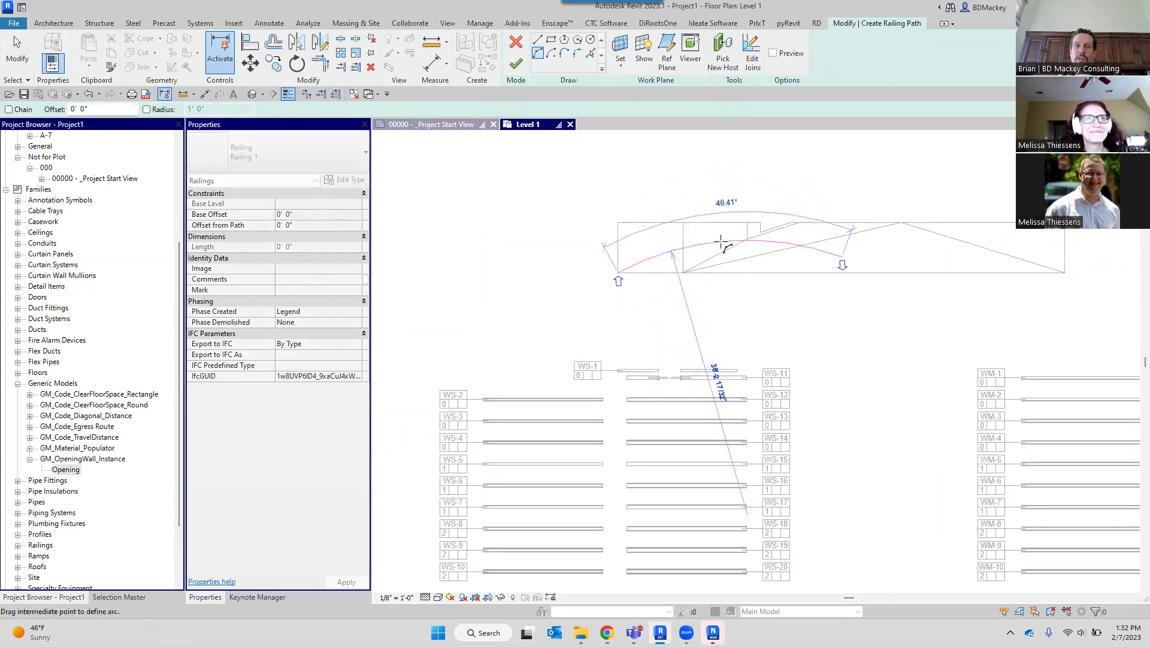
left_click(724, 249)
Add a Tangent End Arc from the arc's end to the floor's far corner and finish the railing.
left_click(565, 55)
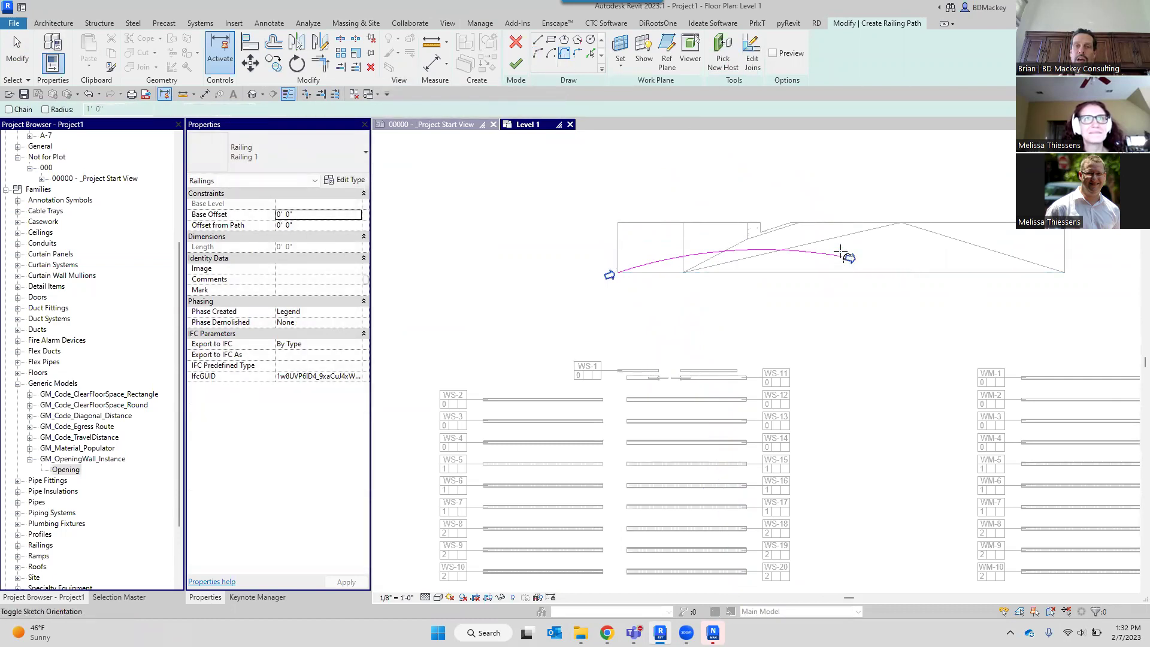
left_click(563, 56)
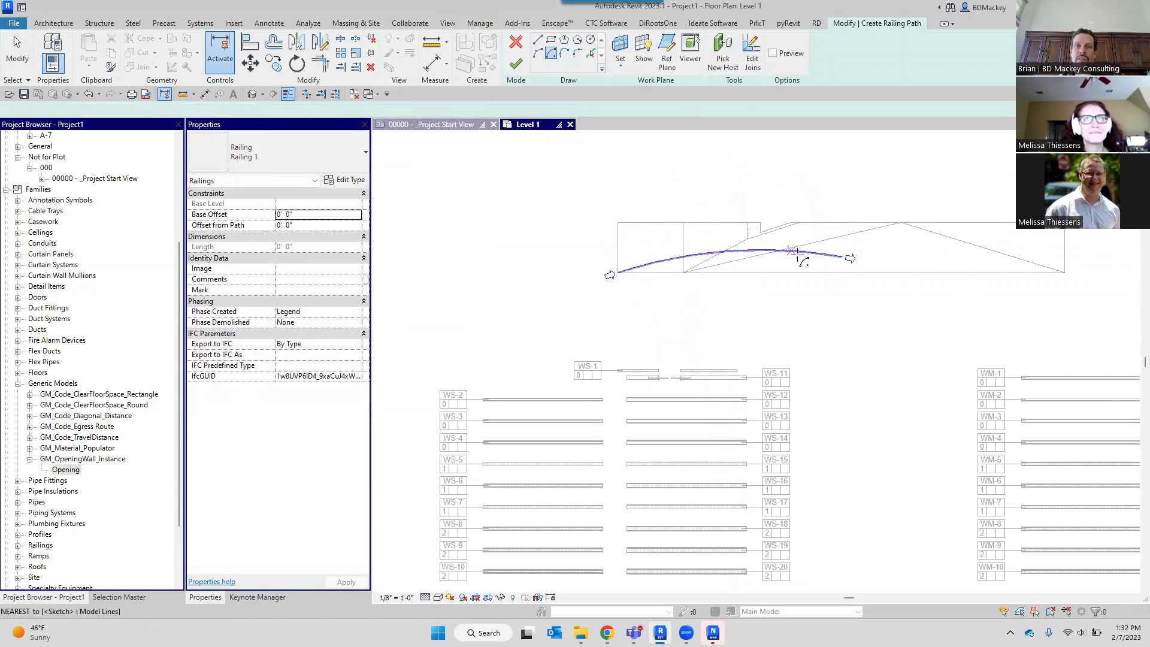
left_click(575, 55)
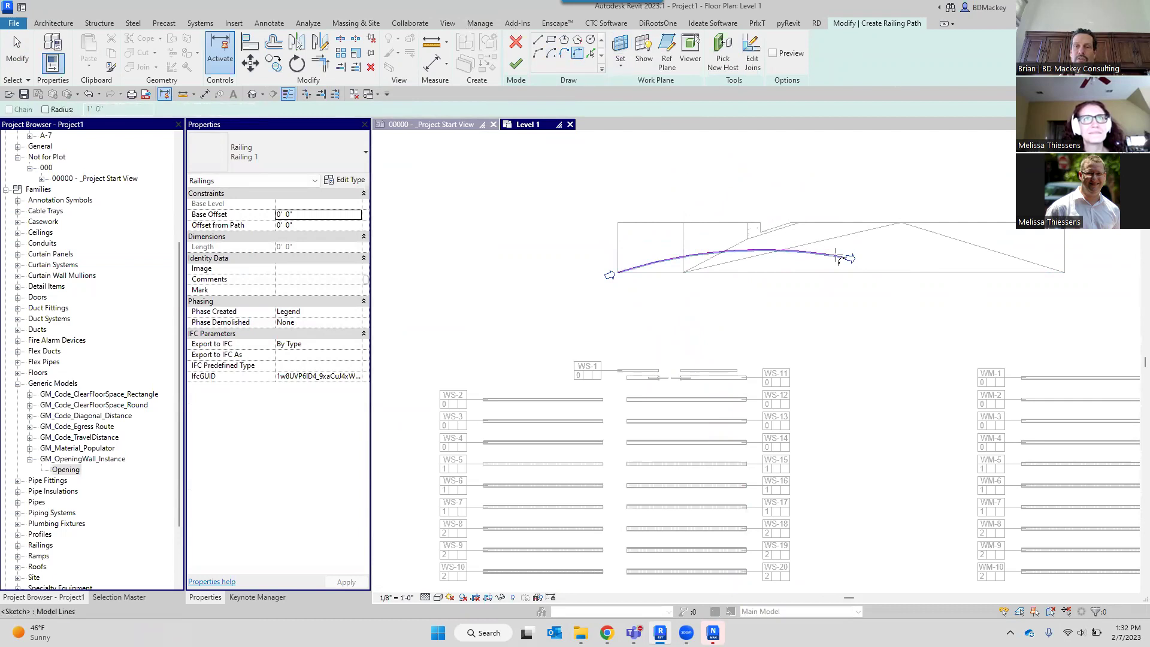
scroll(846, 259, "up", 3)
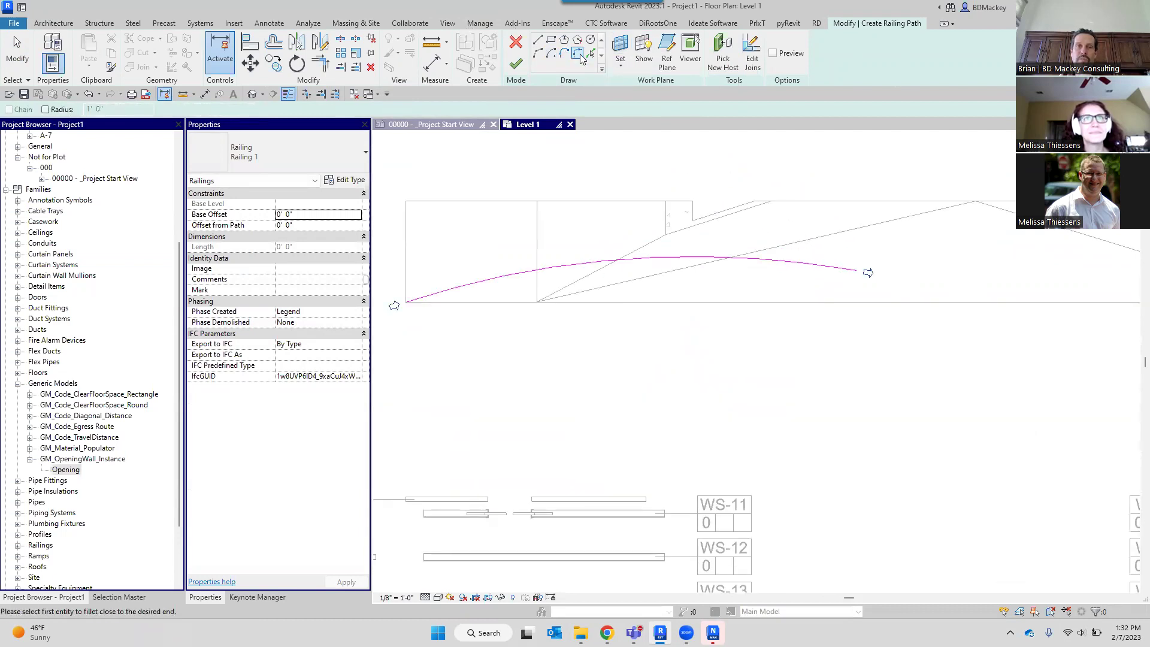
left_click(563, 55)
left_click(859, 270)
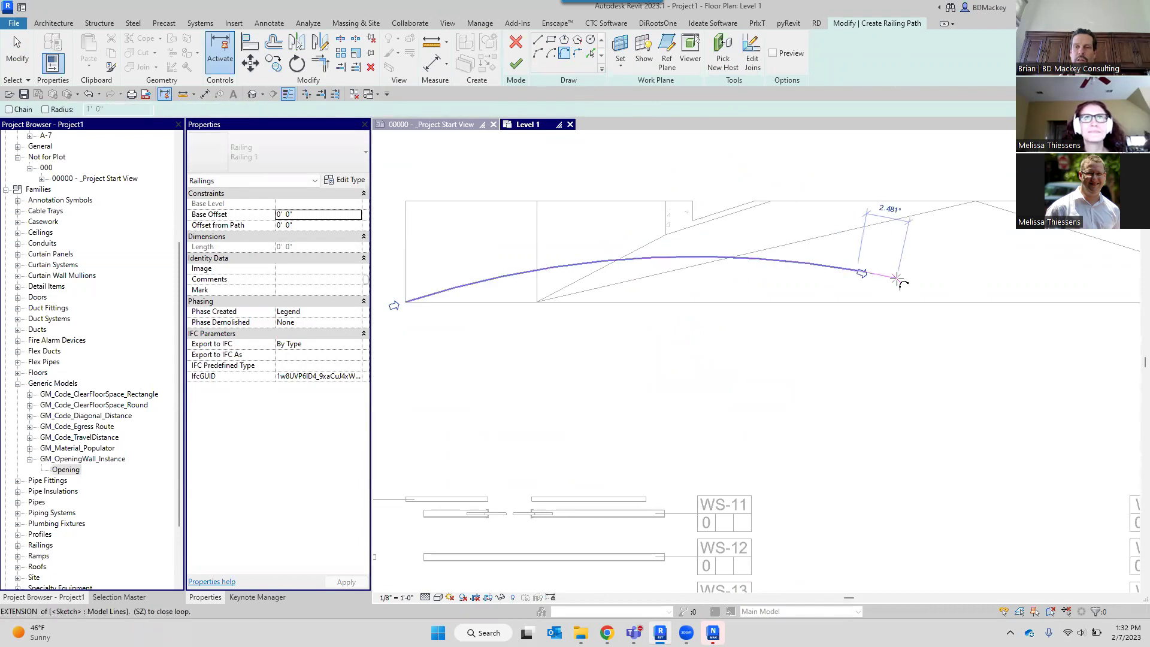
scroll(893, 277, "down", 2)
middle_click_drag(1103, 249, 934, 247)
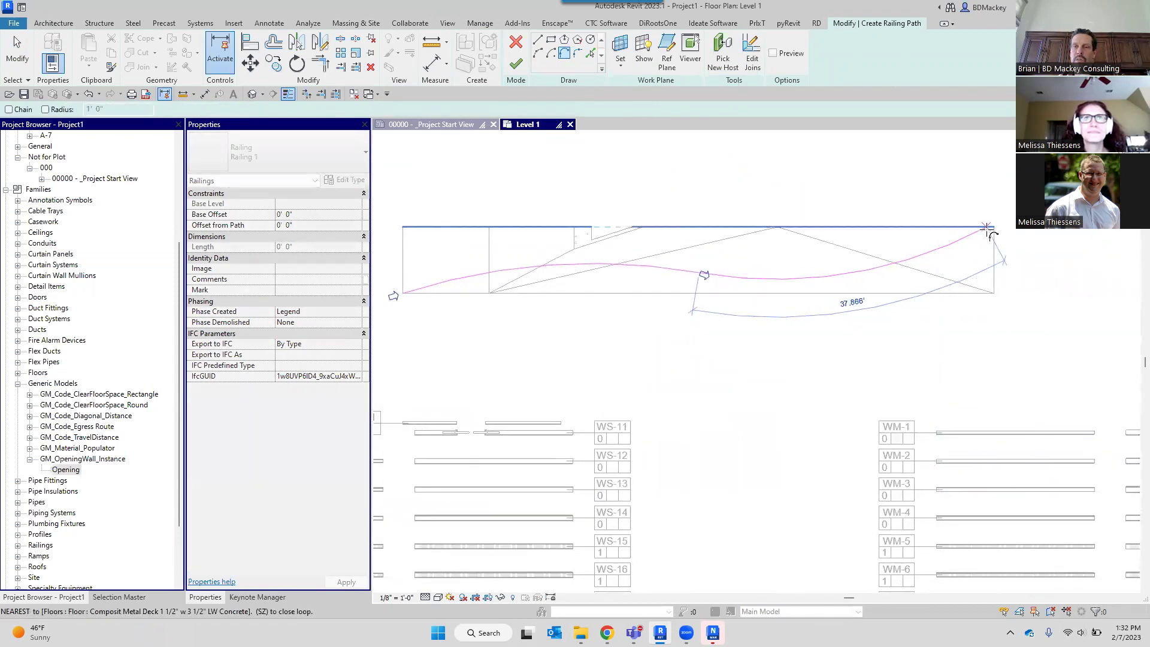
left_click(994, 227)
right_click(943, 162)
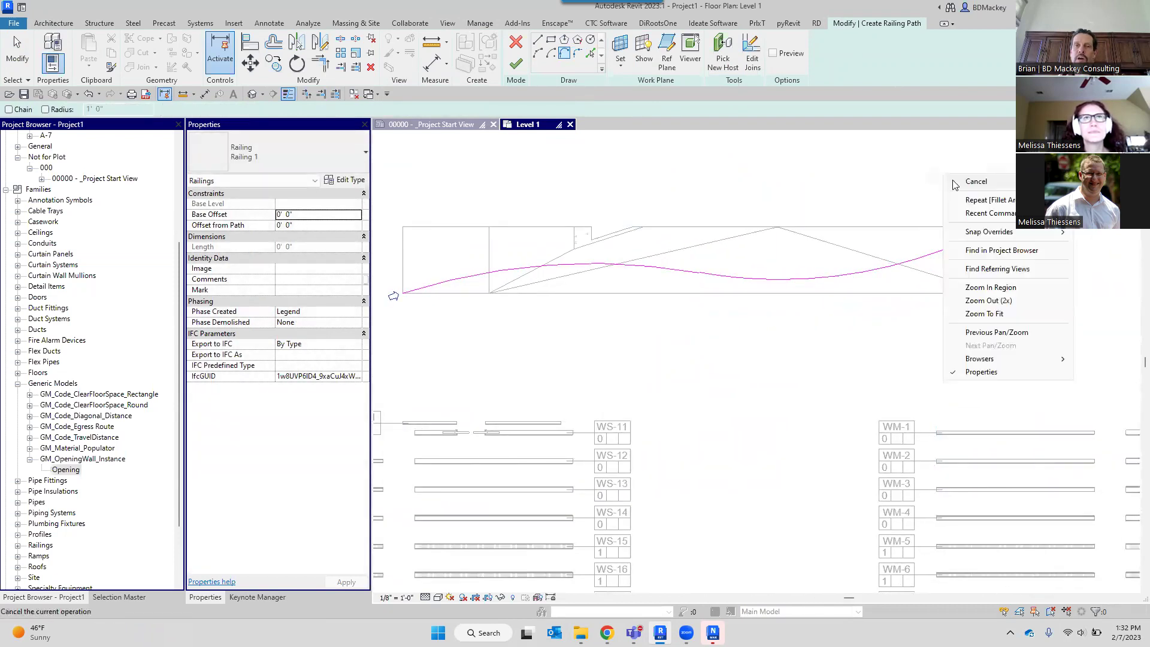
left_click(964, 172)
left_click(516, 64)
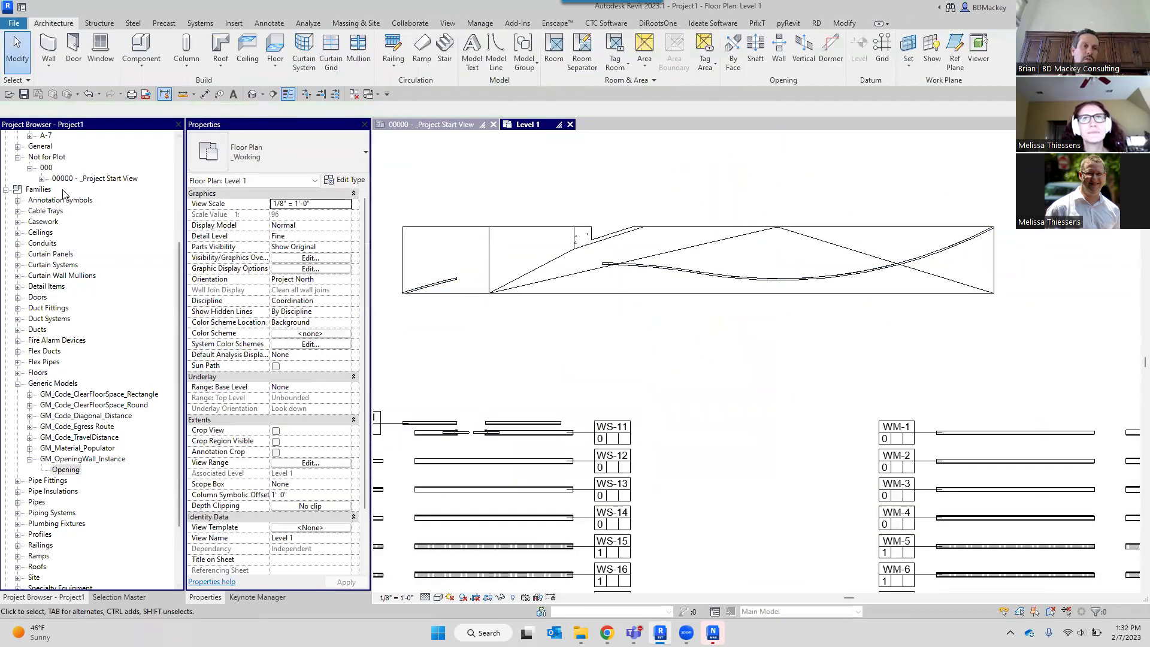
Open the default 3D view and frame the whole model.
left_click(253, 94)
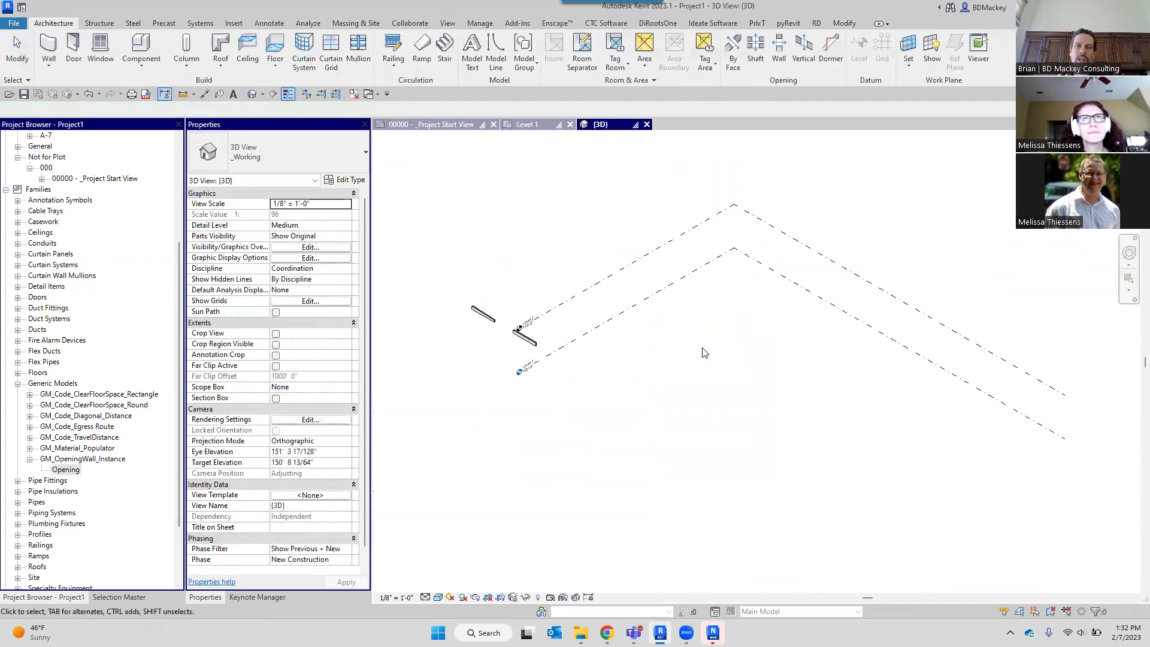
scroll(491, 347, "up", 3)
scroll(714, 390, "down", 6)
middle_click_drag(714, 391, 618, 338)
key("v")
key("v")
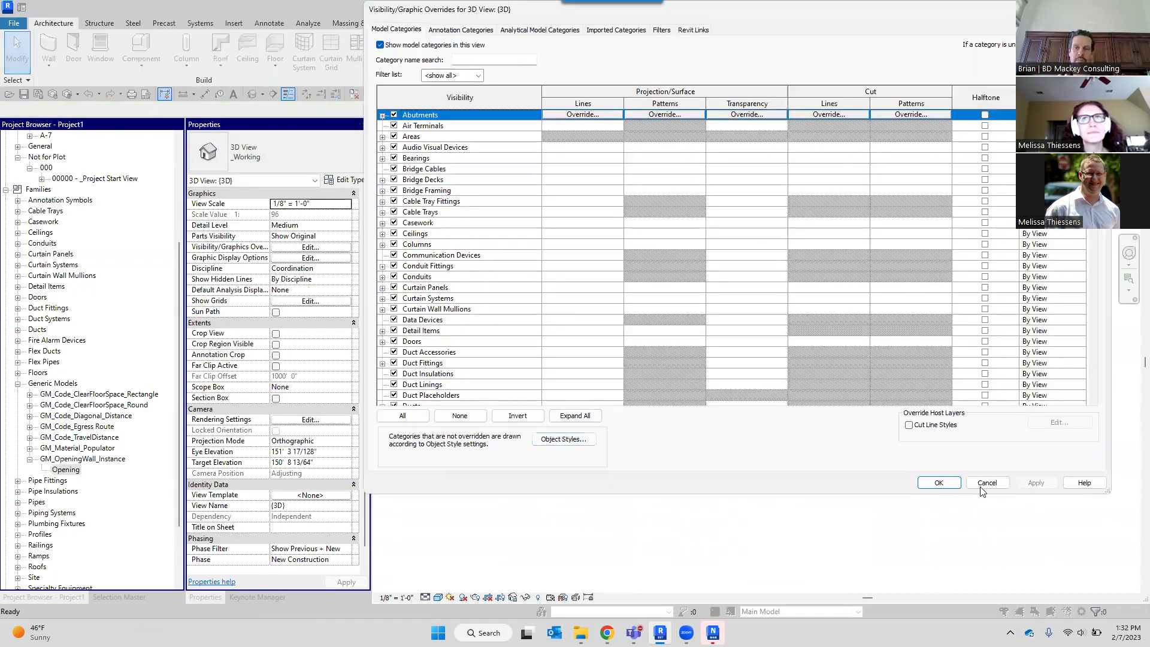
left_click(977, 486)
Set the 3D view's Phase to Legend and orbit to see the ramp and railing.
left_click(347, 559)
left_click(292, 589)
scroll(547, 181, "up", 4)
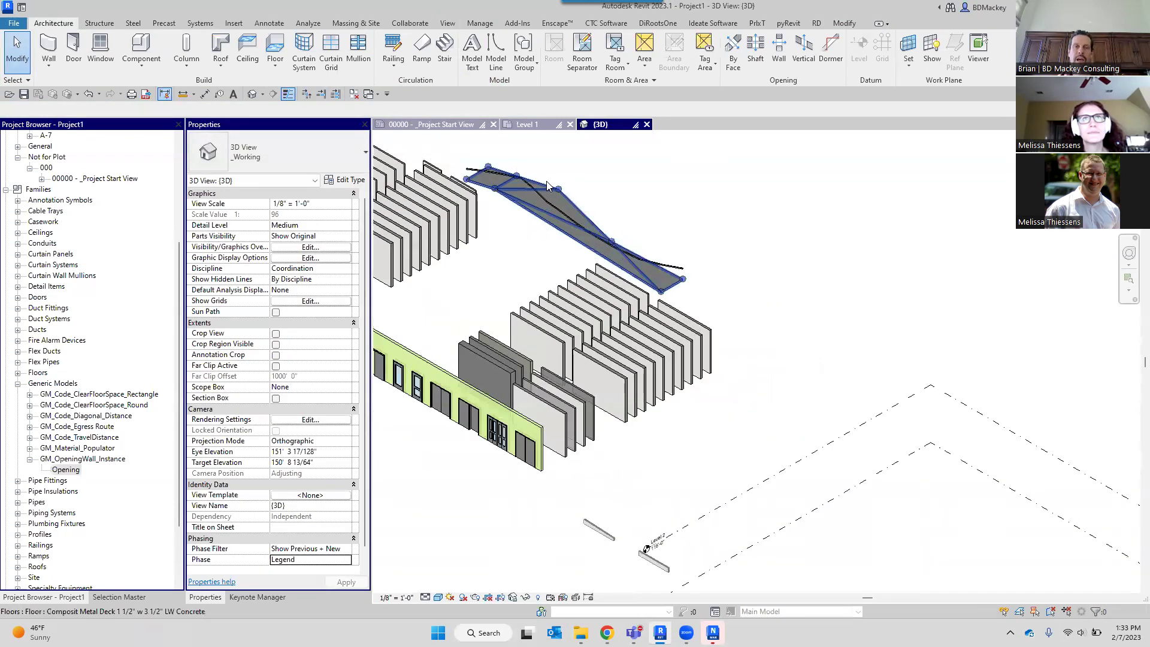
scroll(546, 181, "up", 2)
left_click(525, 228)
middle_click_drag(525, 228, 651, 228, "shift")
key("Escape")
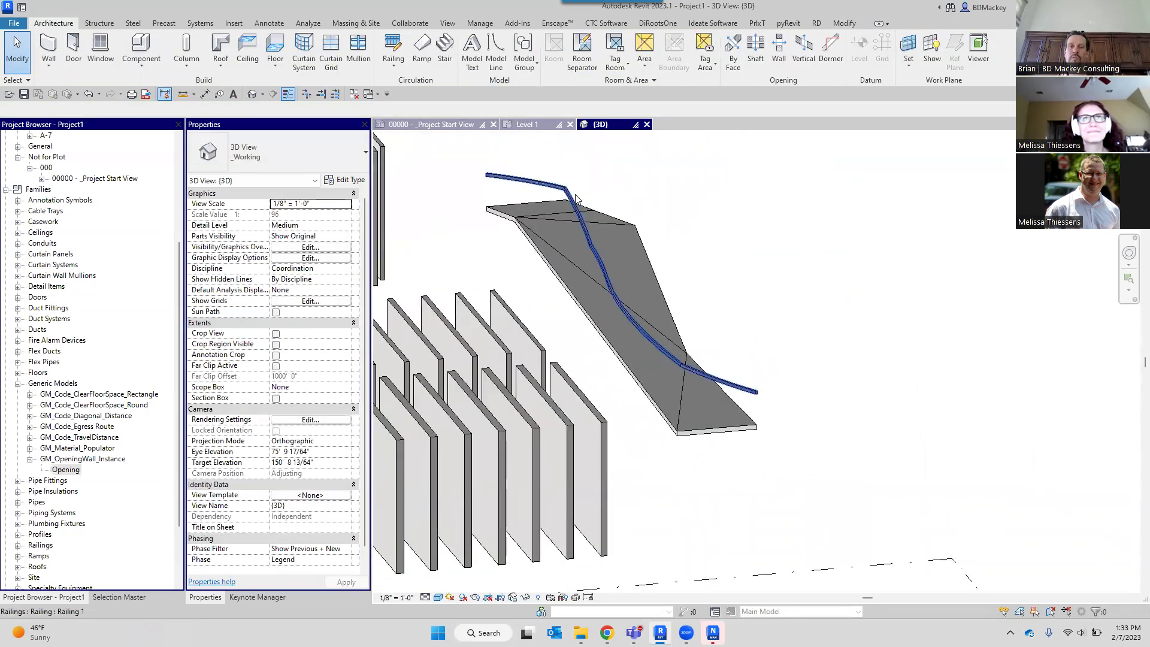
Set the curved railing's Offset from Path to -2' 0".
left_click(578, 199)
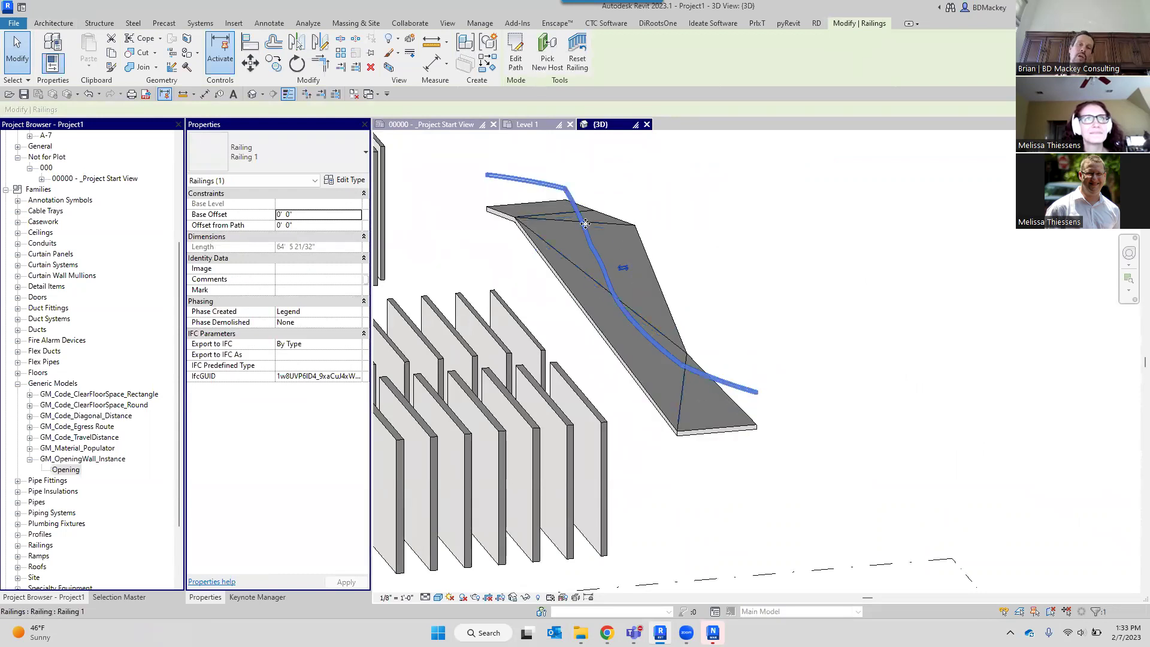
scroll(586, 223, "up", 4)
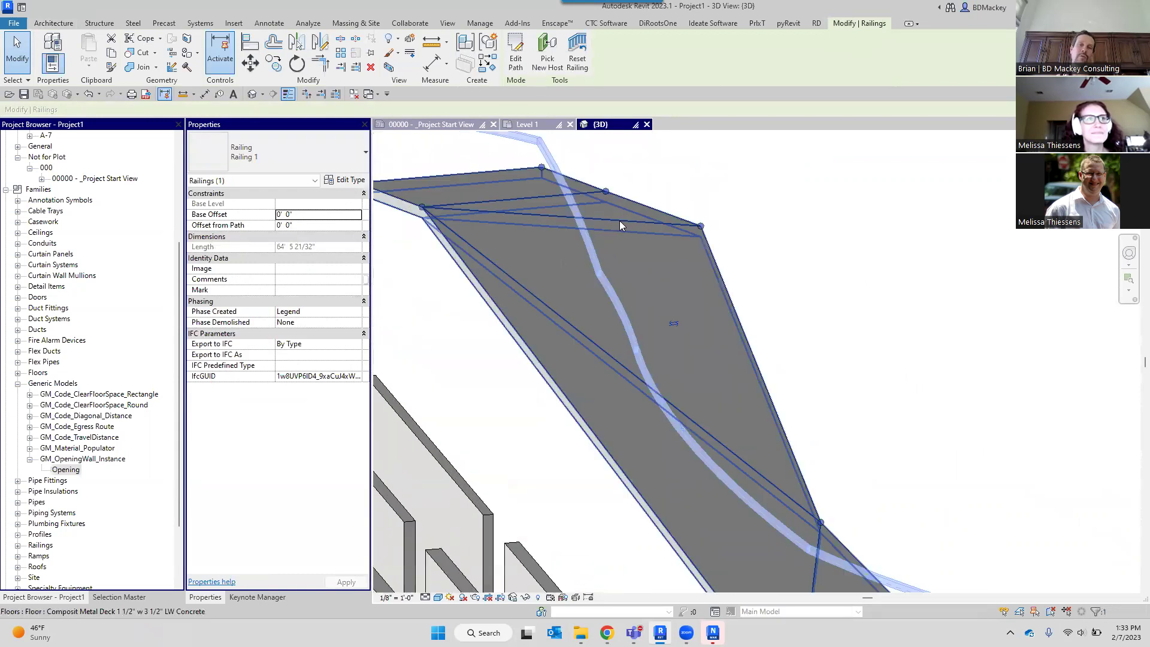
left_click(317, 224)
type("-2")
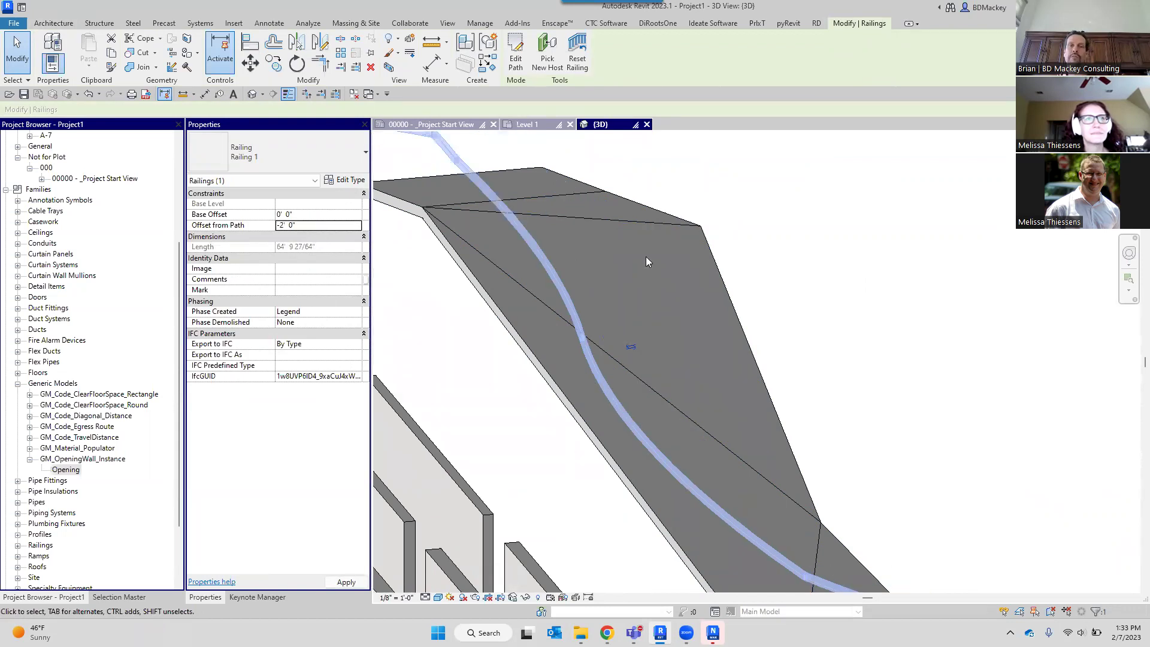
scroll(659, 311, "down", 2)
Orbit the 3D view to check the railing beside the sloped floor.
middle_click_drag(659, 316, 745, 279, "shift")
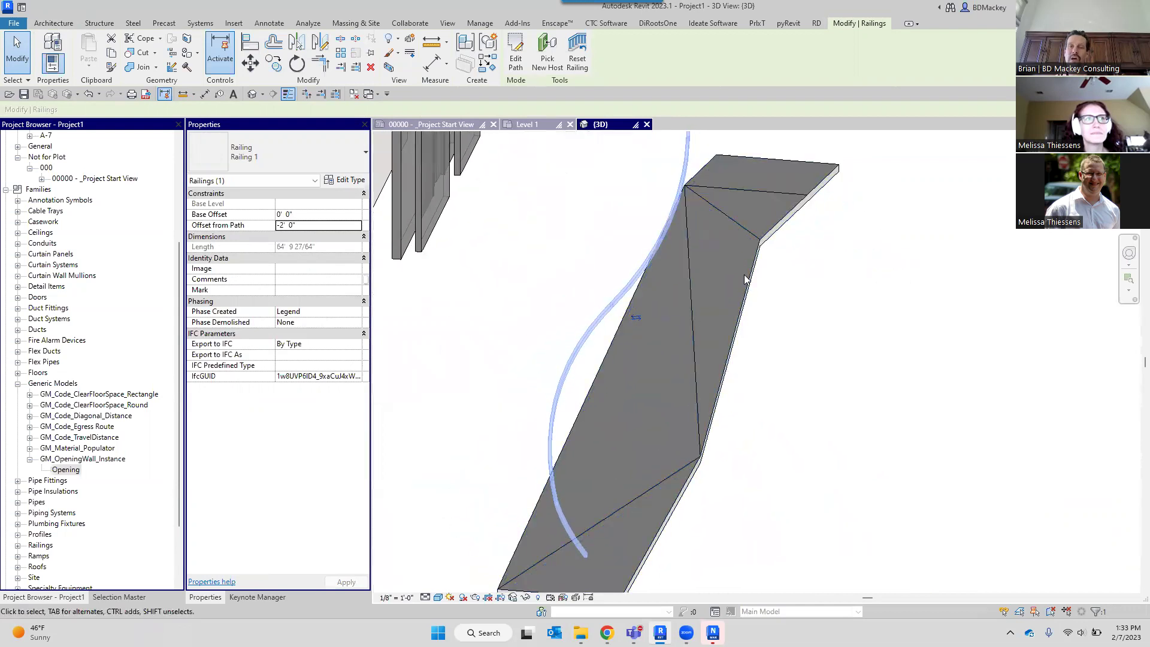
middle_click_drag(679, 358, 649, 351, "shift")
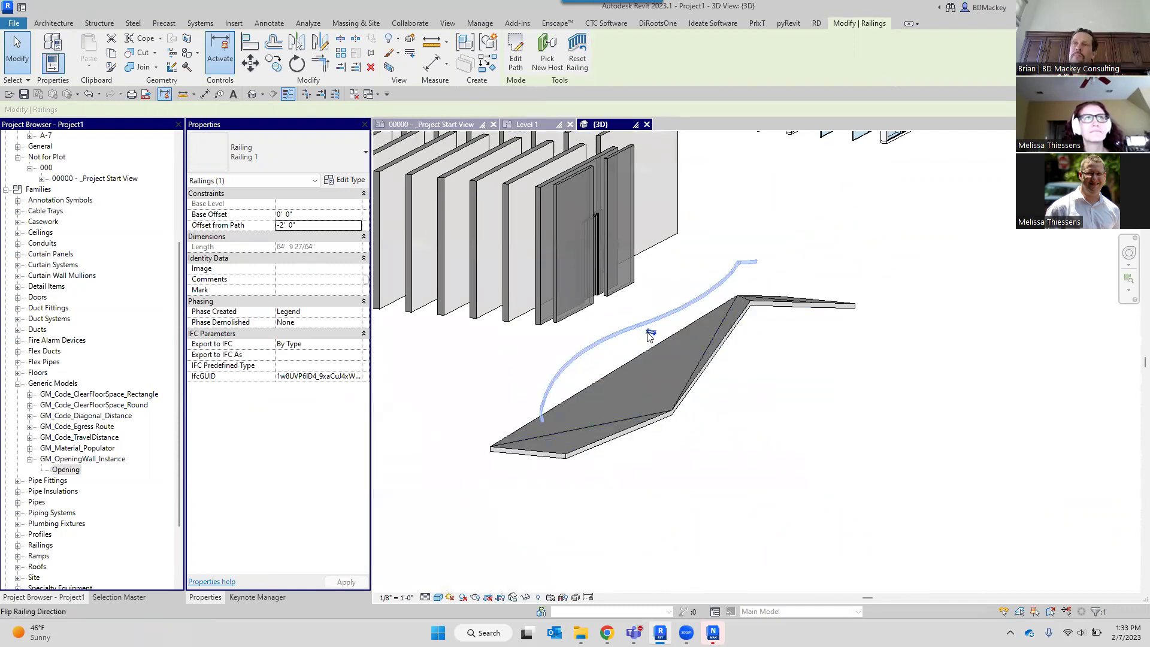
middle_click_drag(651, 331, 756, 407, "shift")
left_click(756, 407)
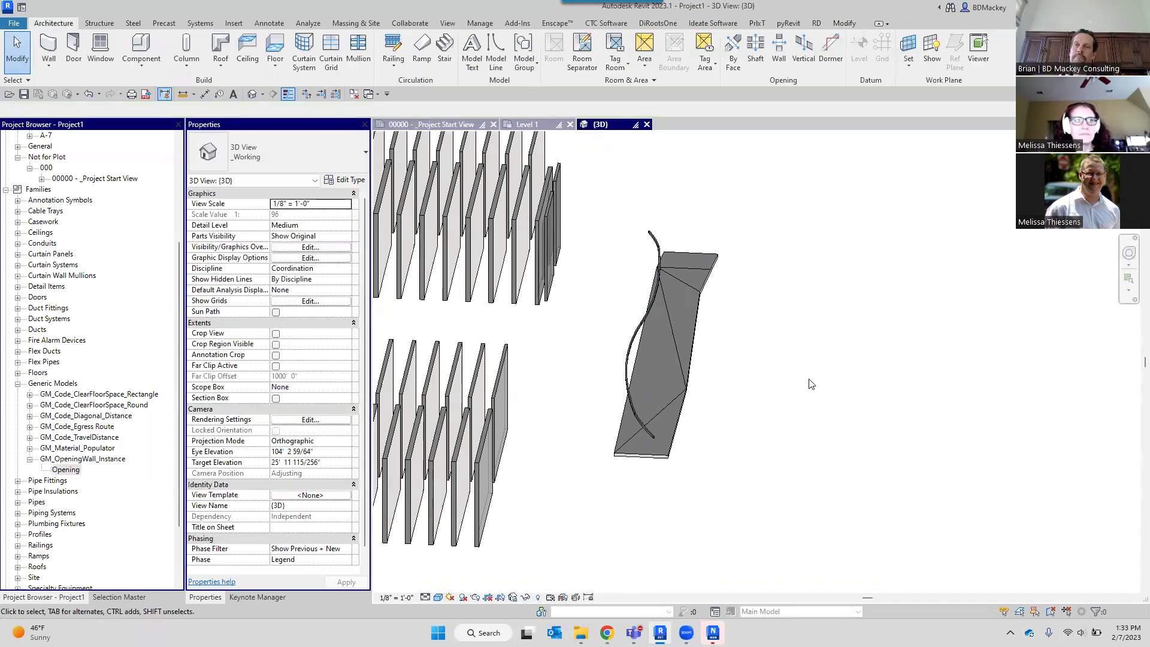
middle_click_drag(612, 461, 712, 434, "shift")
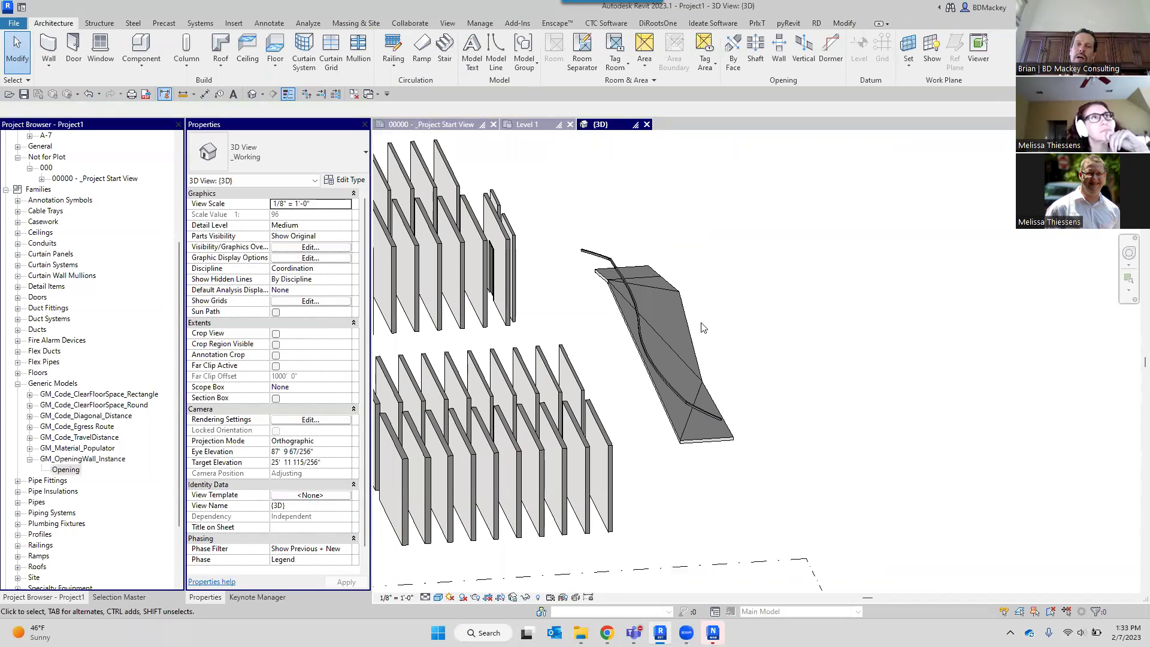
scroll(749, 380, "up", 3)
scroll(754, 380, "down", 3)
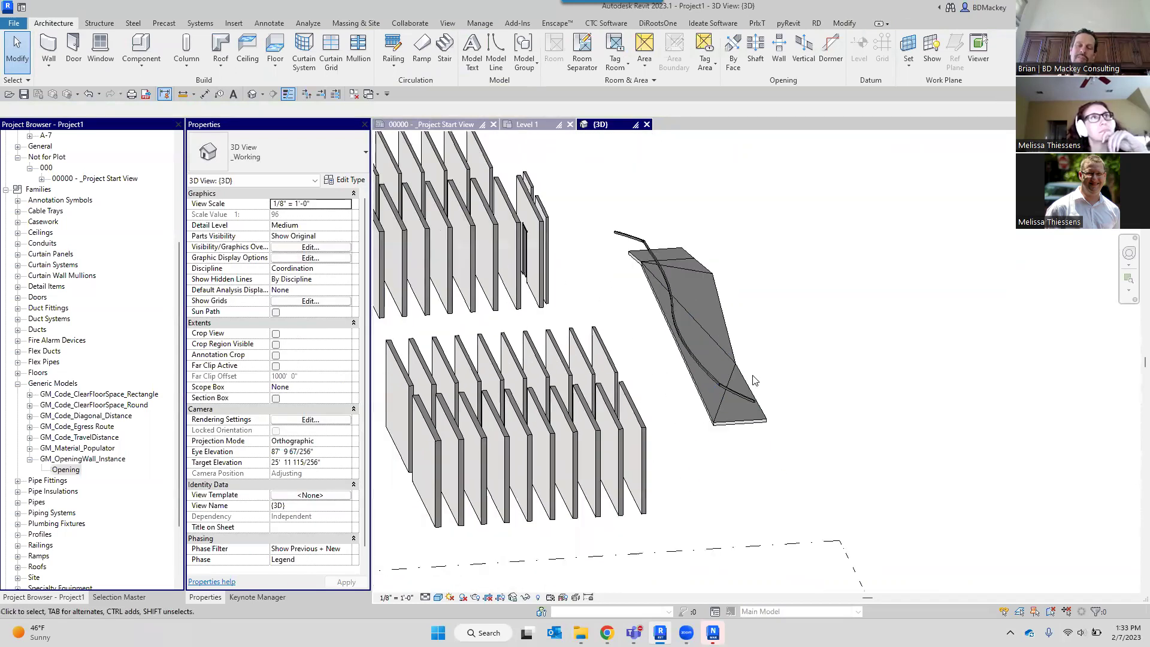
middle_click_drag(796, 474, 718, 472, "shift")
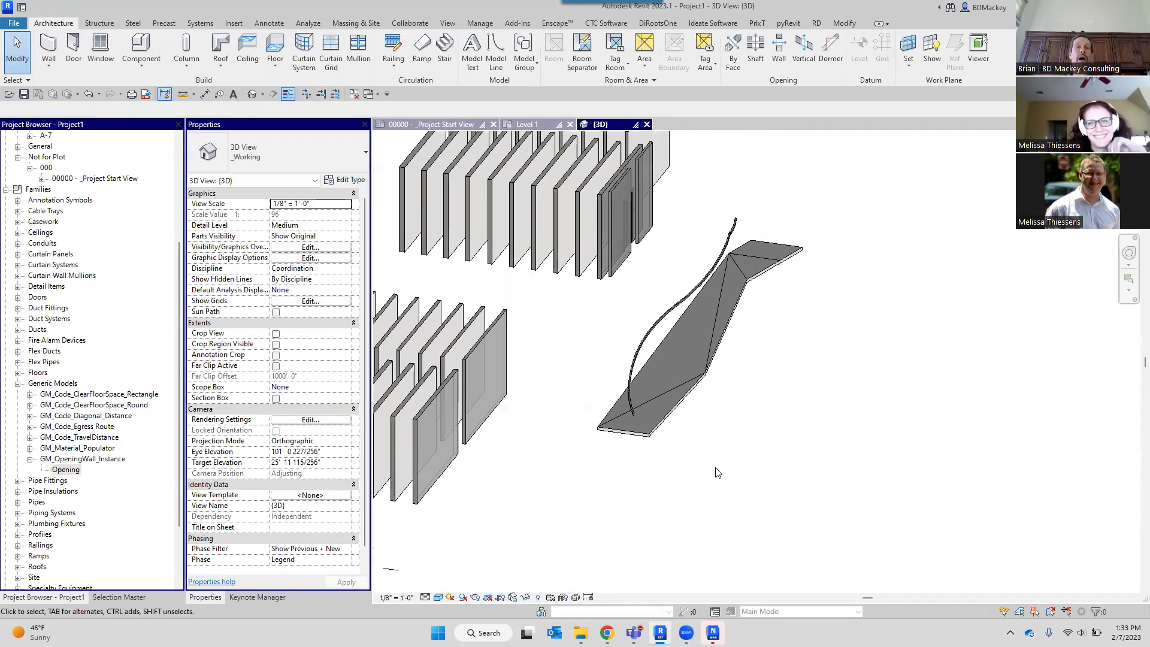
scroll(721, 437, "up", 3)
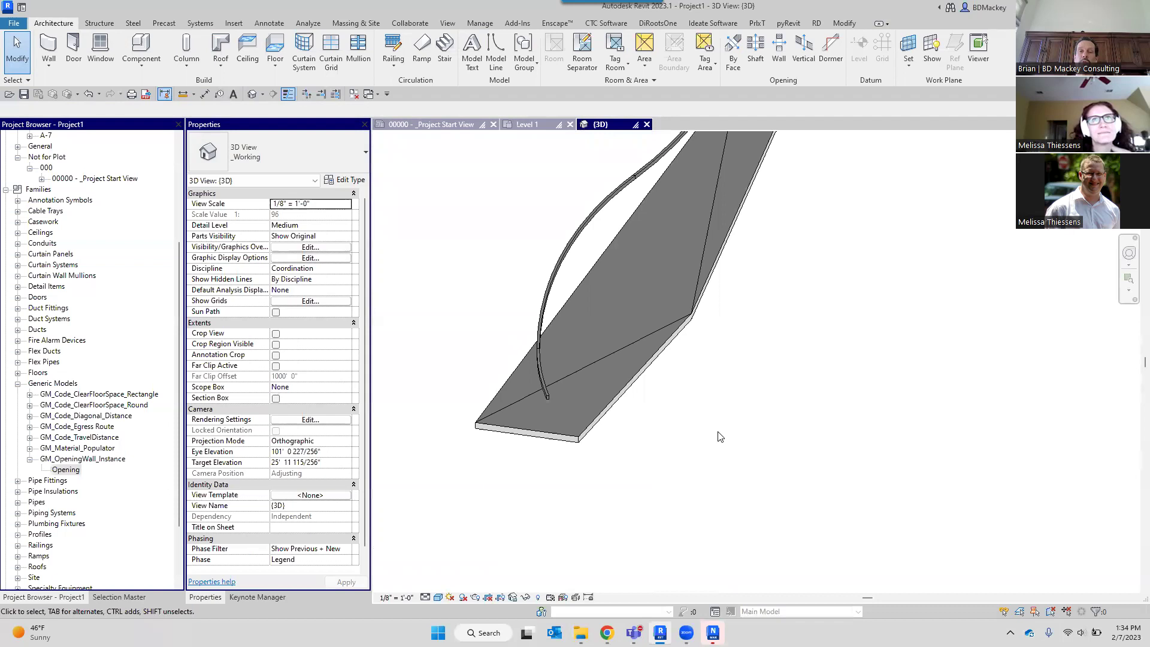
scroll(761, 423, "down", 3)
middle_click_drag(821, 267, 805, 324)
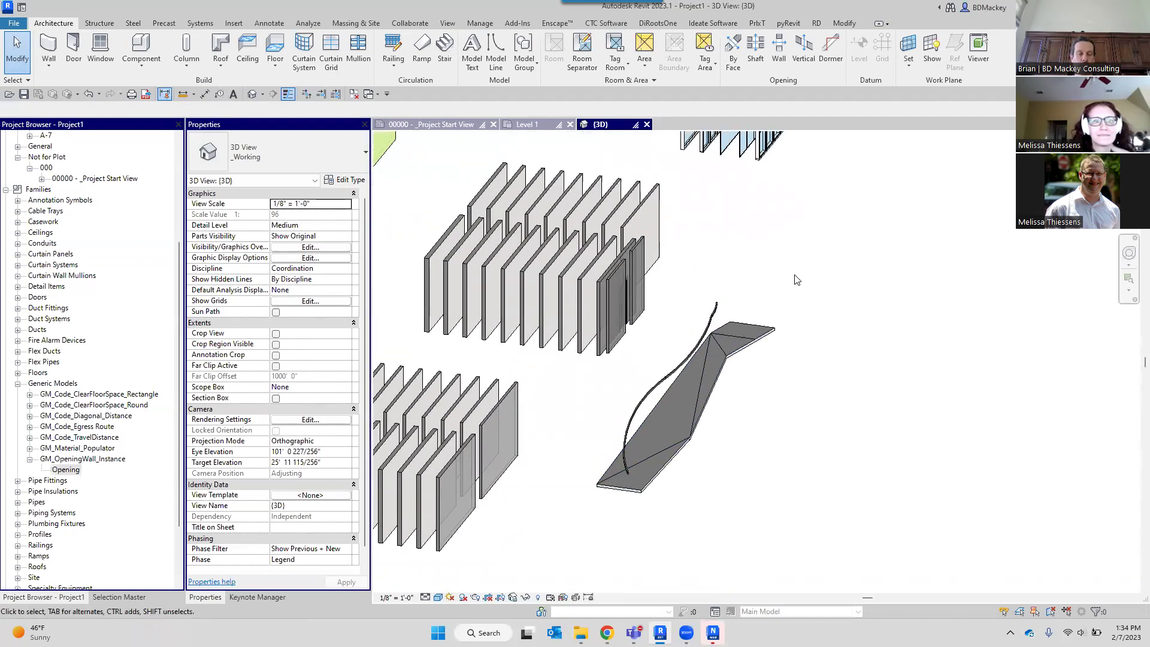
Dismiss the save reminder and set the curtain wall's top to Up to Level 1 with a 1' 0" offset.
left_click(652, 361)
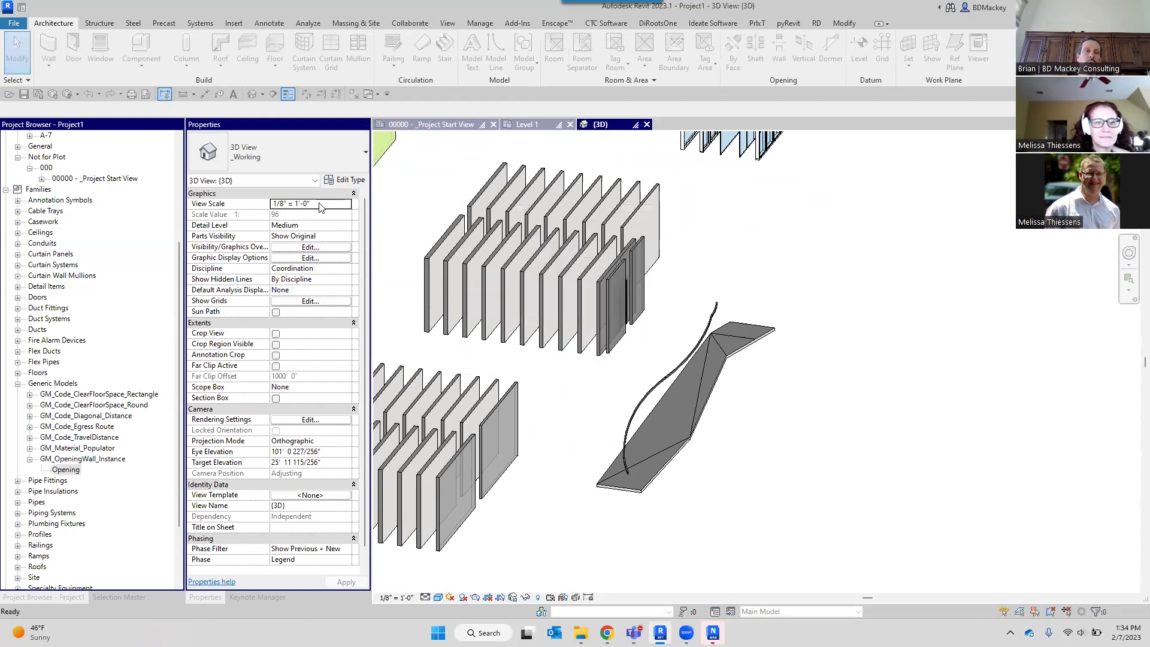
left_click(312, 246)
key("Return")
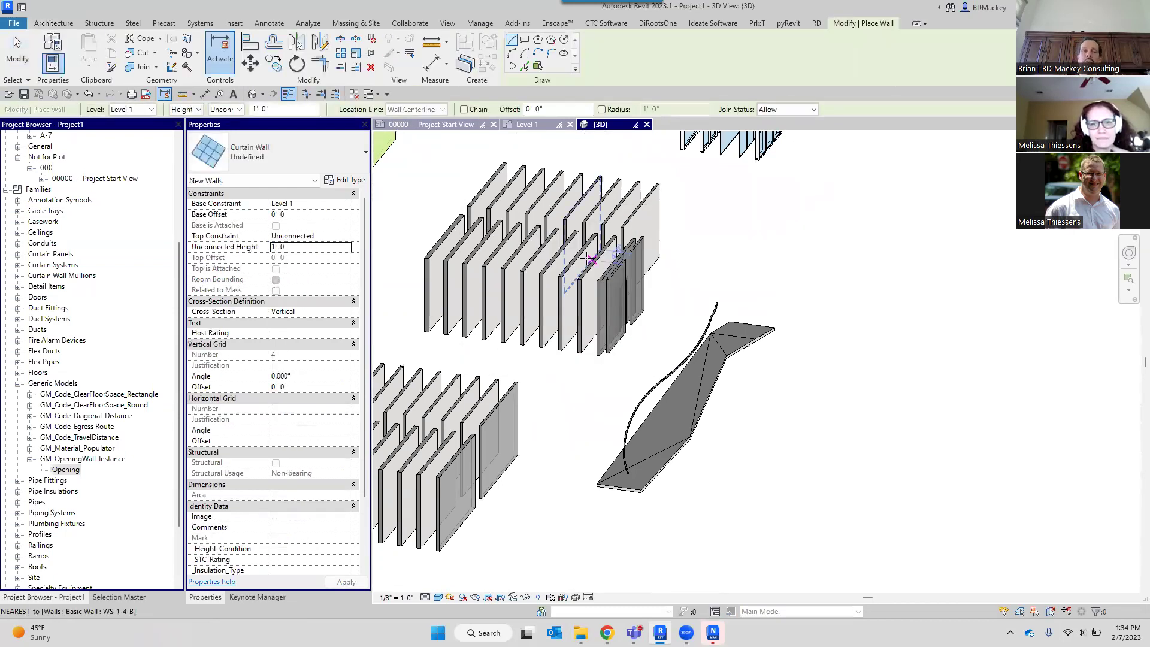
left_click(347, 235)
left_click(311, 252)
left_click(307, 258)
type("1")
key("Return")
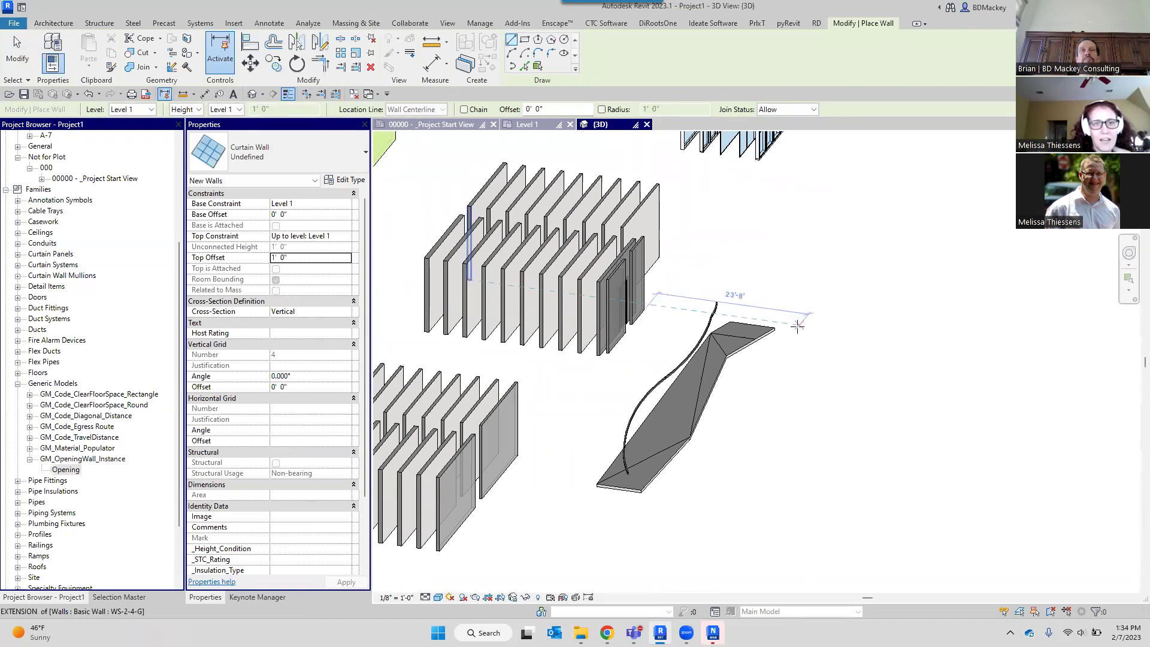
Place the roughly 14'-9" curtain wall beside the ramp, then select it.
scroll(881, 364, "up", 3)
left_click(832, 380)
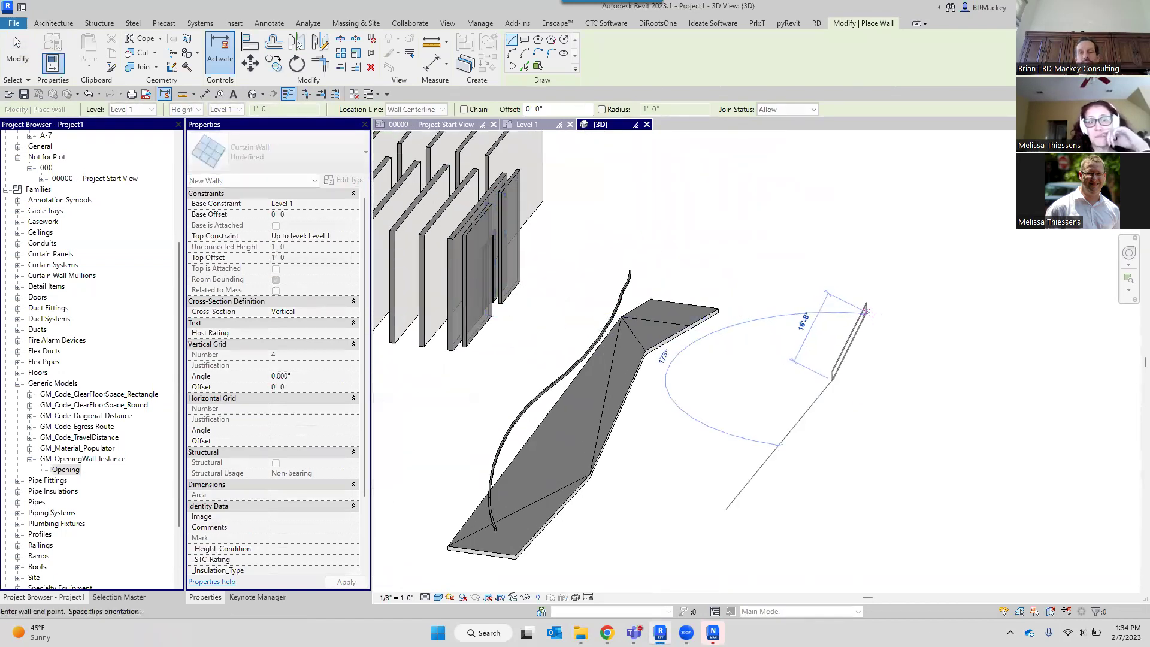
scroll(880, 321, "up", 5)
right_click(847, 327)
left_click(855, 334)
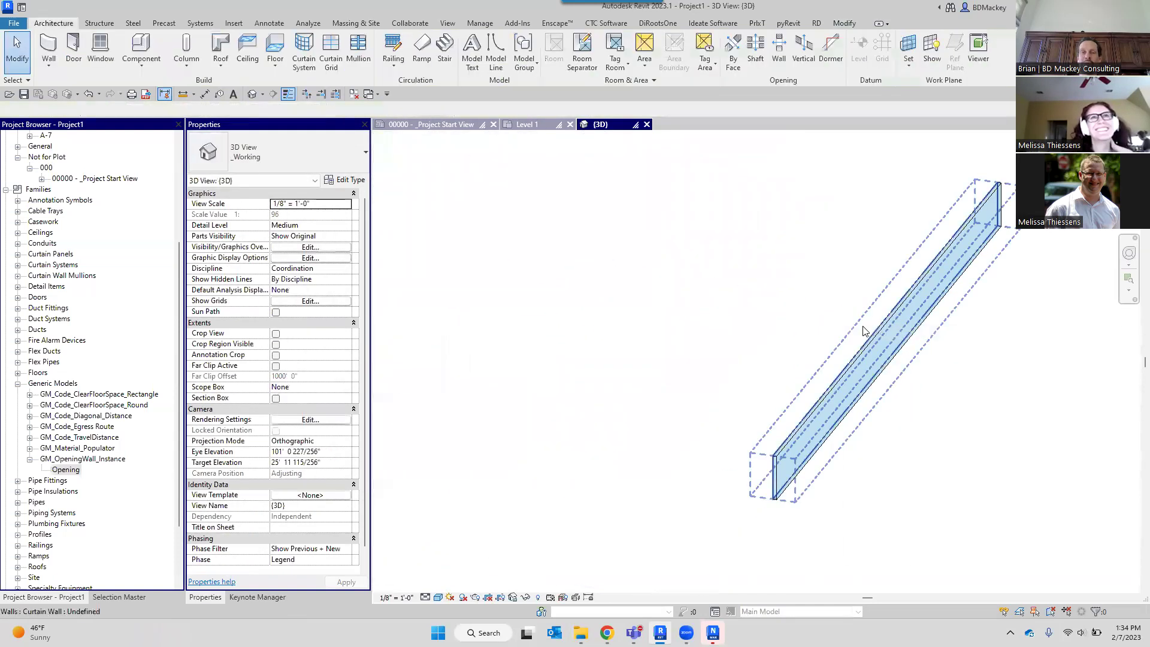
left_click(866, 331)
left_click(326, 158)
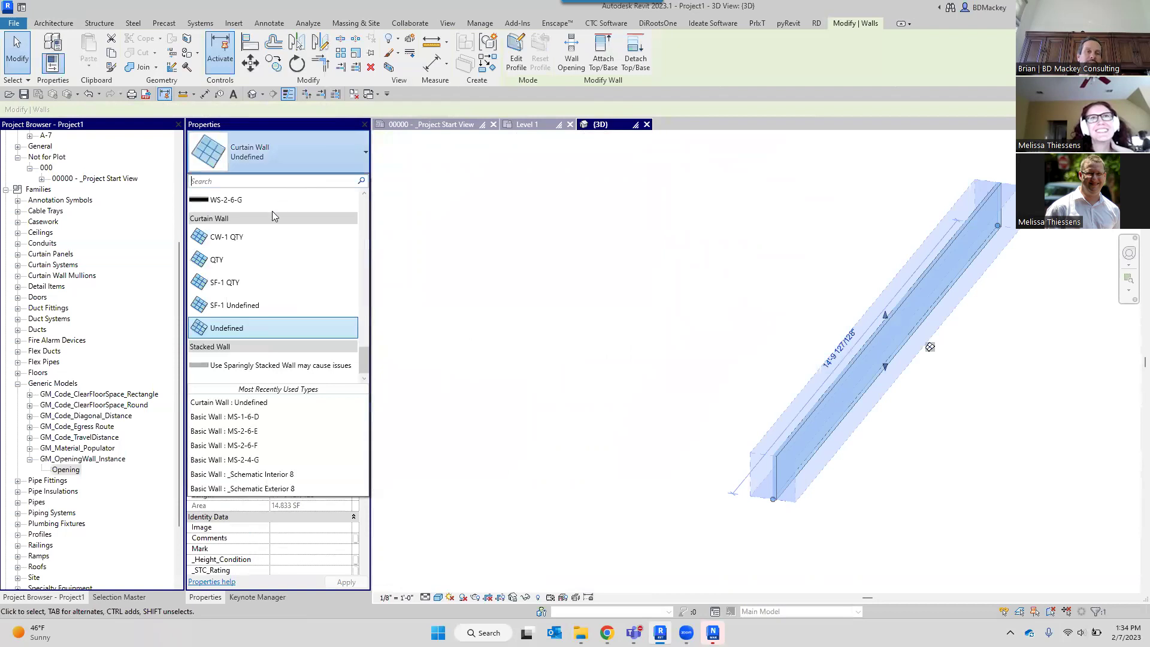
Change the curtain wall's type to Basic Wall CMU-8.
scroll(252, 231, "up", 10)
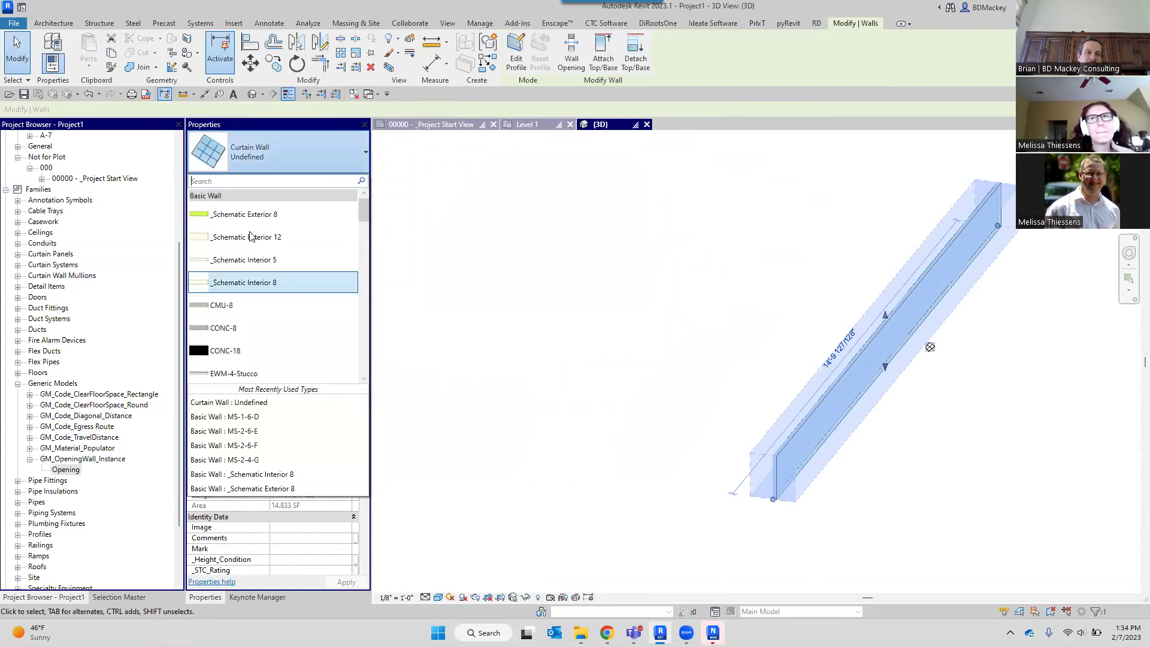
left_click(261, 306)
left_click(731, 341)
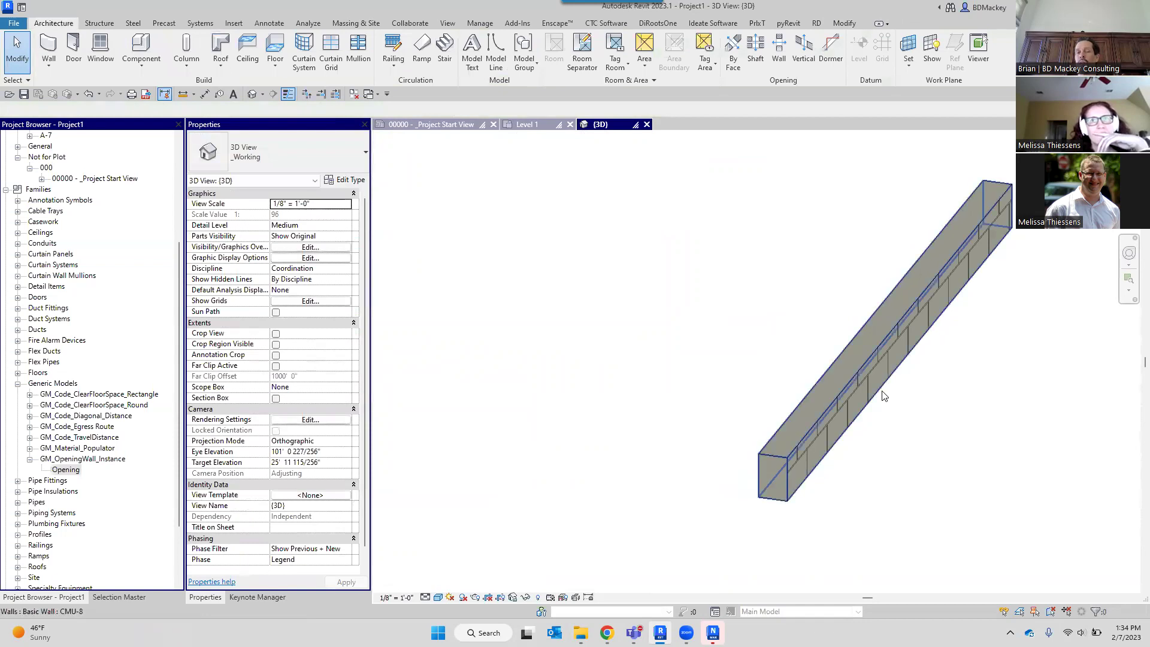
left_click(881, 390)
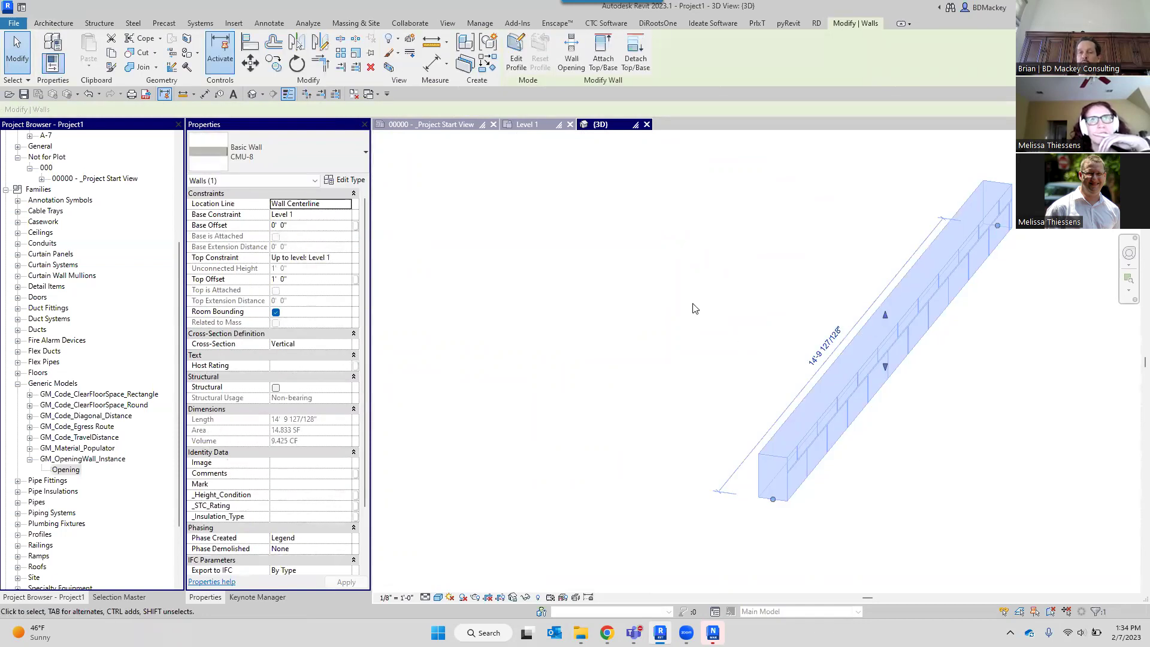
scroll(830, 479, "up", 3)
left_click(801, 483)
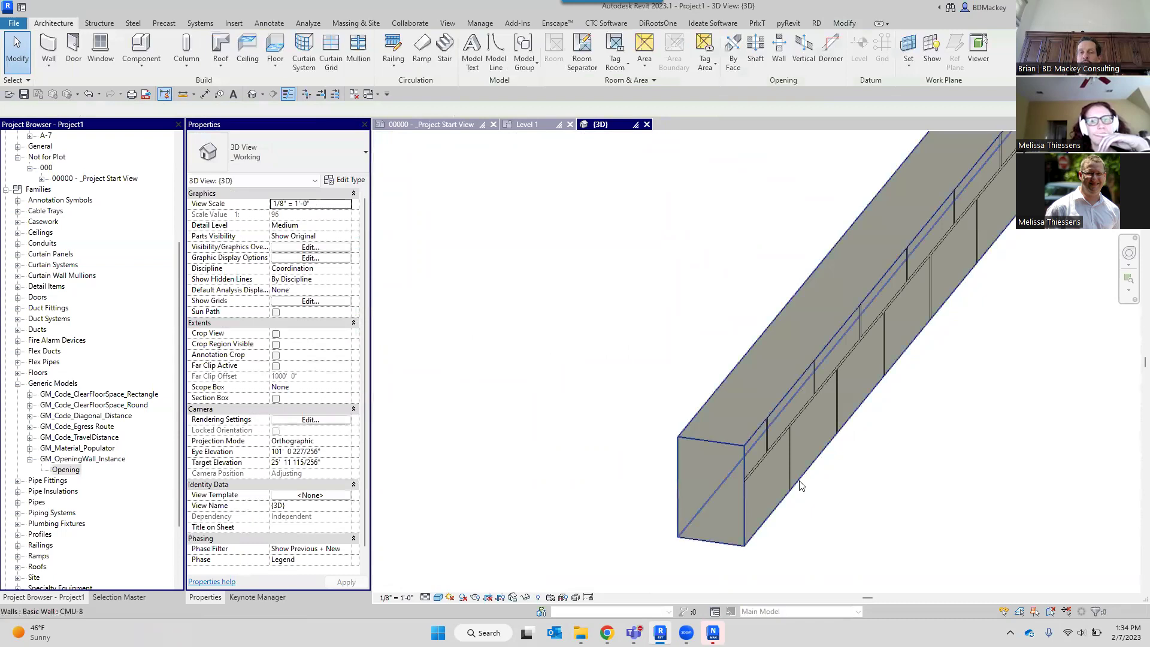
left_click(805, 470)
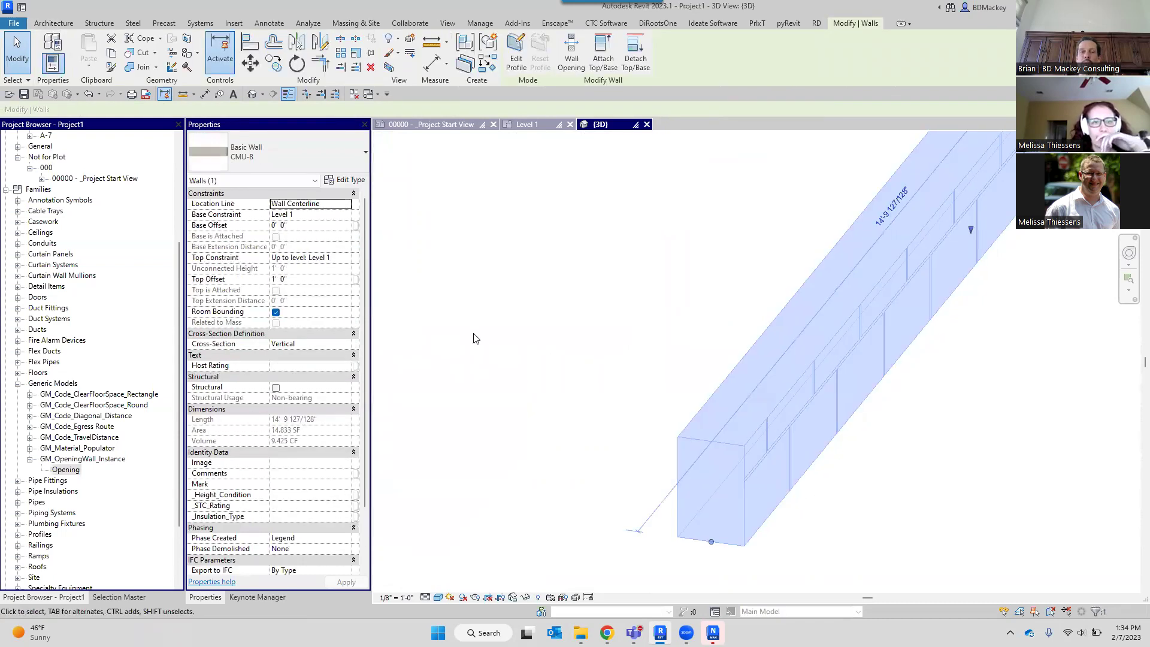
Set the CMU-8 wall's base offset to 3", then adjust it to 0' 4".
left_click(303, 226)
type("3\"")
key("Return")
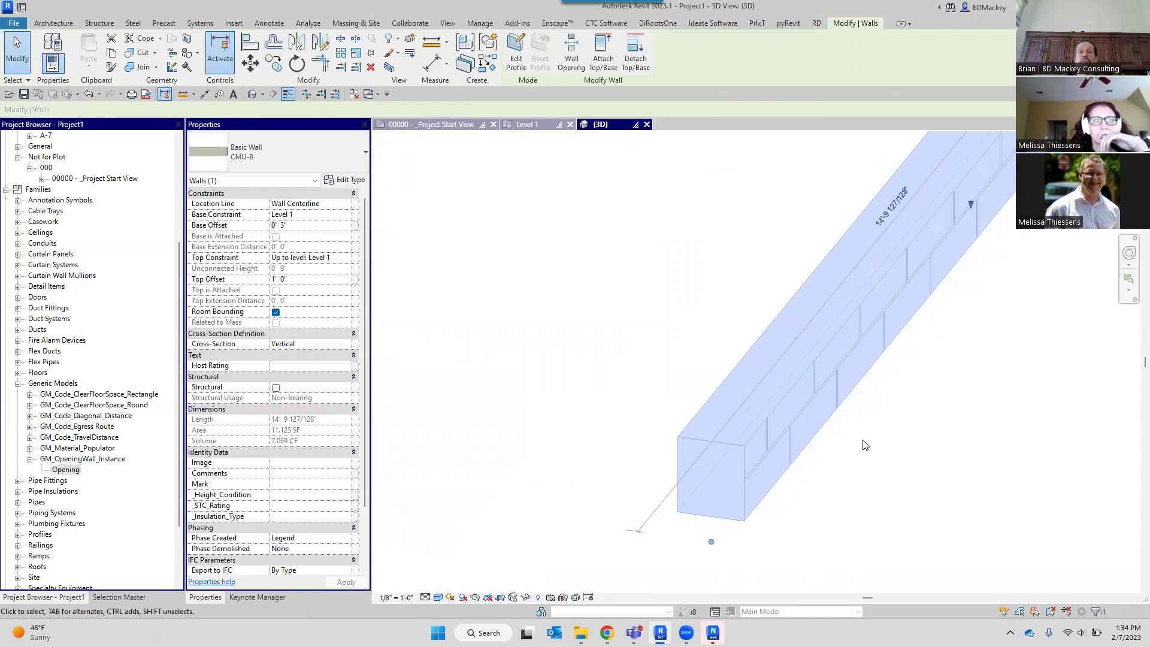
left_click(864, 444)
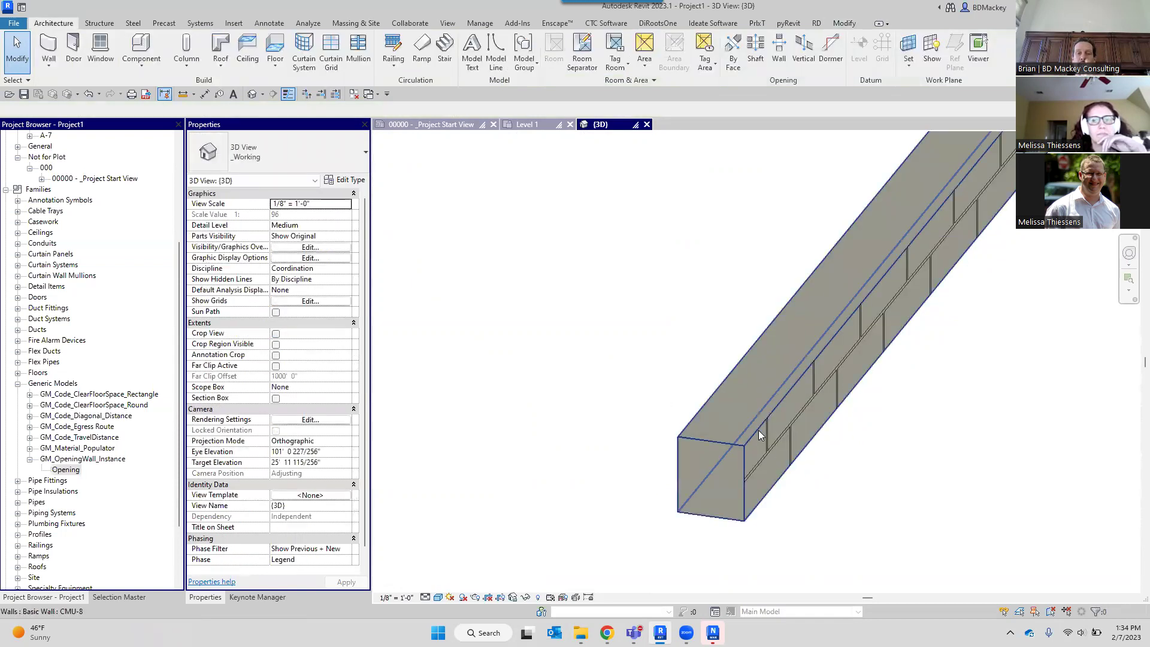
left_click(713, 491)
left_click(316, 222)
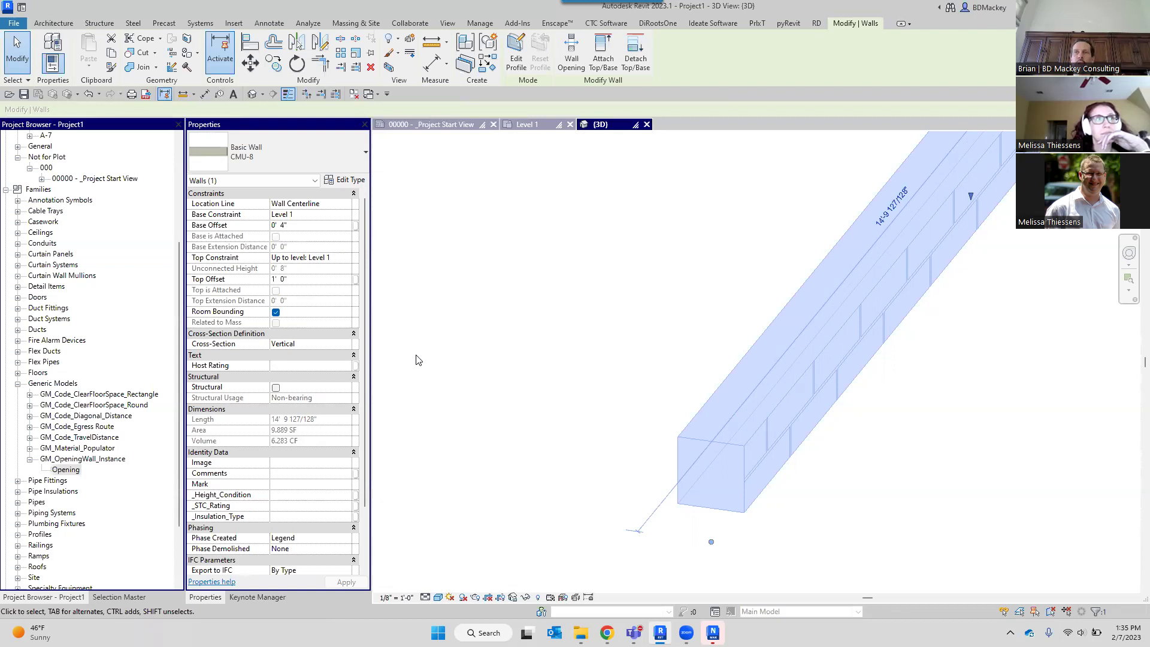
left_click(538, 311)
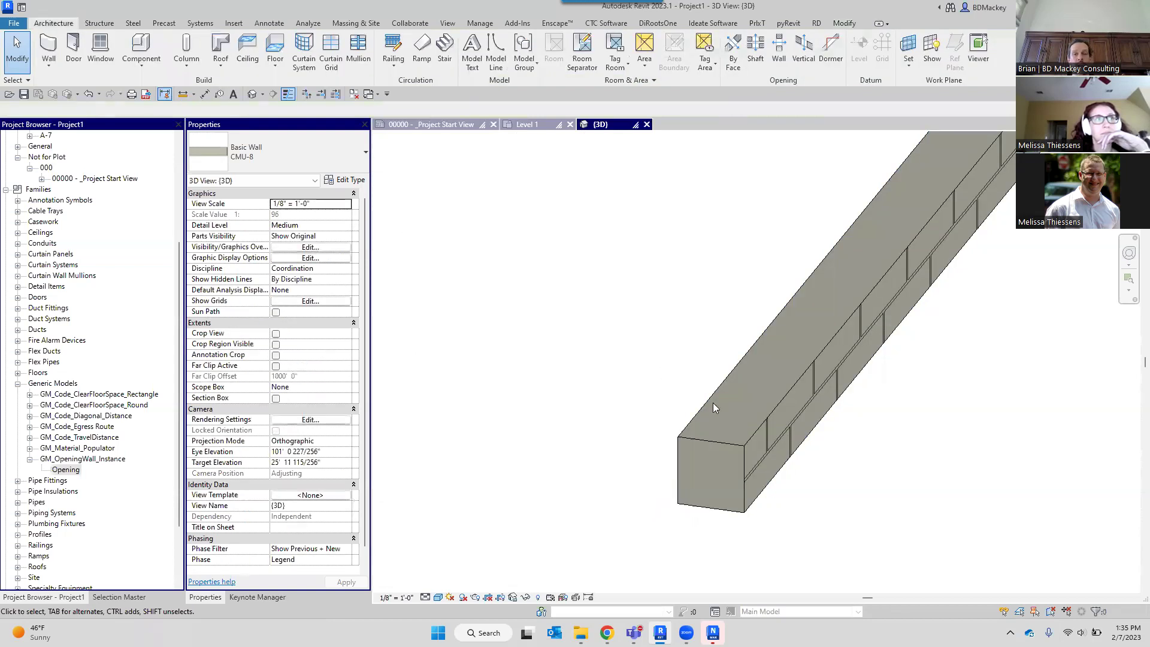
middle_click_drag(809, 469, 567, 384)
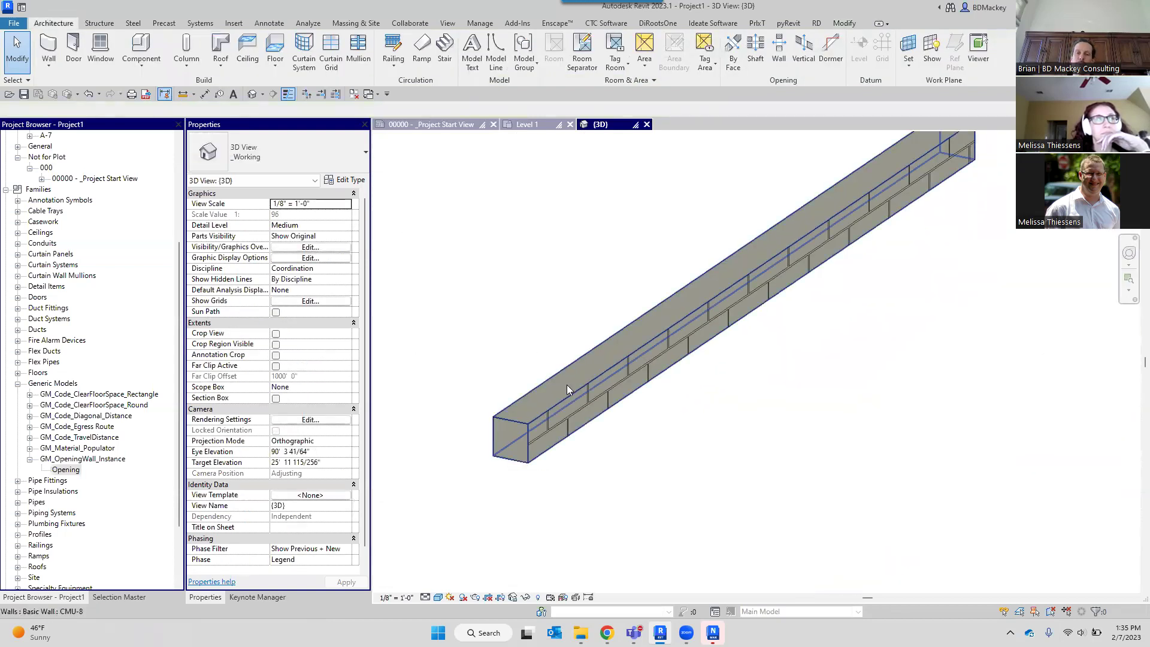
Make the CMU-8 wall's top Unconnected with a 1' 0" unconnected height.
left_click(567, 384)
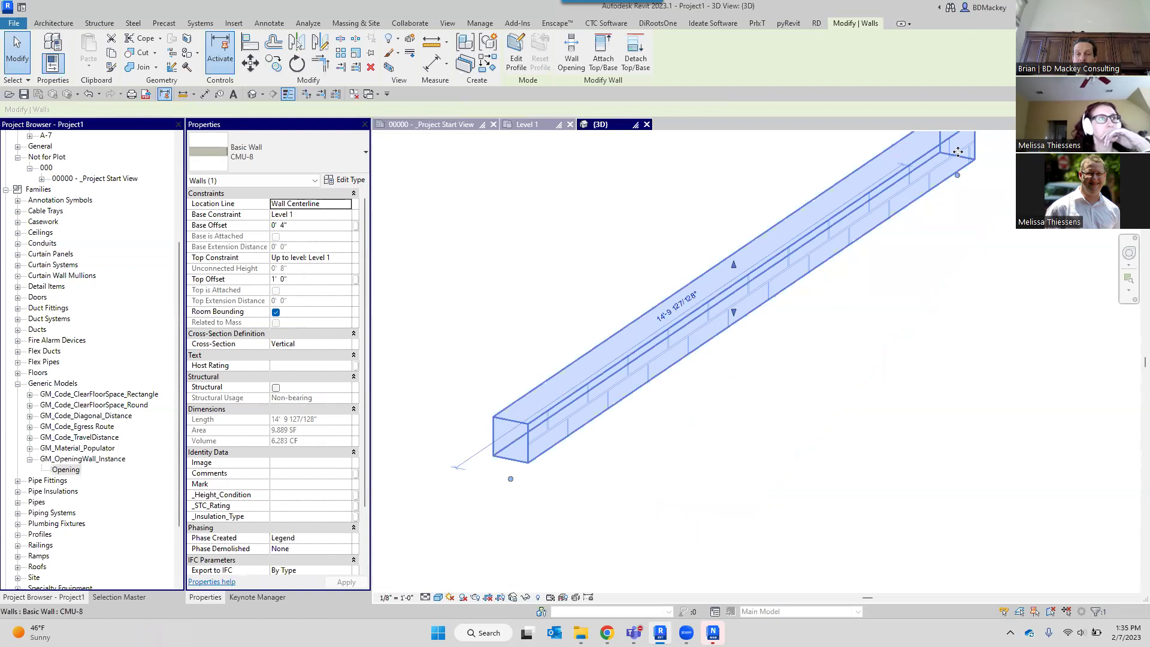
left_click(347, 258)
left_click(347, 257)
left_click(314, 268)
left_click(311, 268)
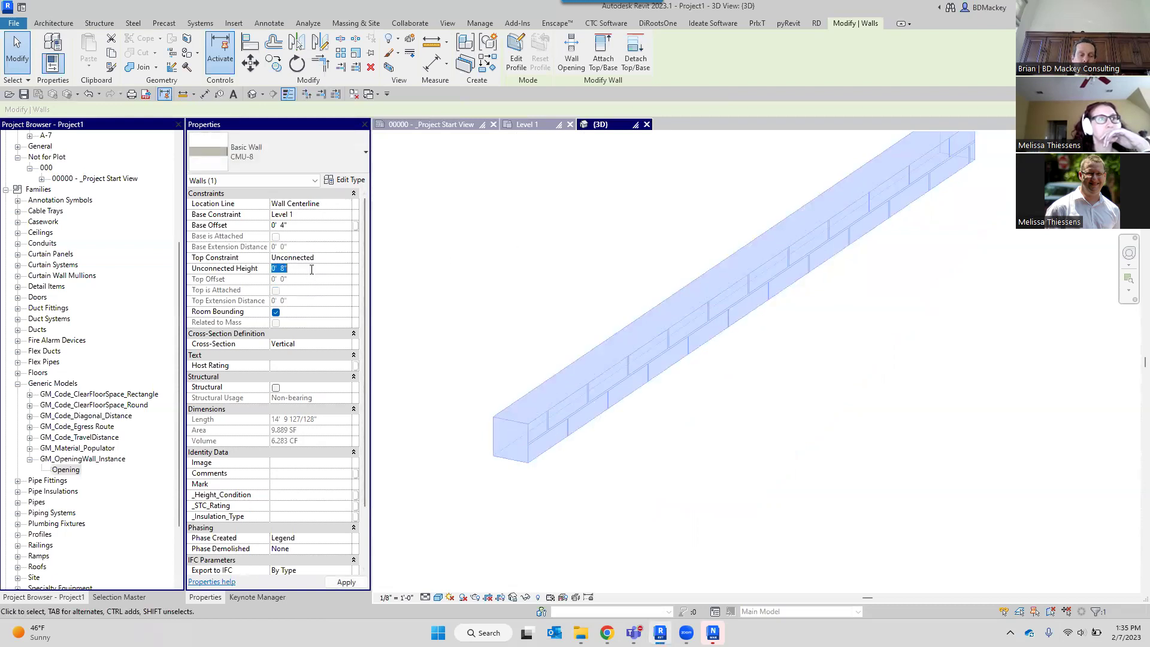
type("1")
left_click(331, 230)
Reset the wall's base offset to 0' 0" and cancel the accidental new wall.
left_click(331, 230)
type("0")
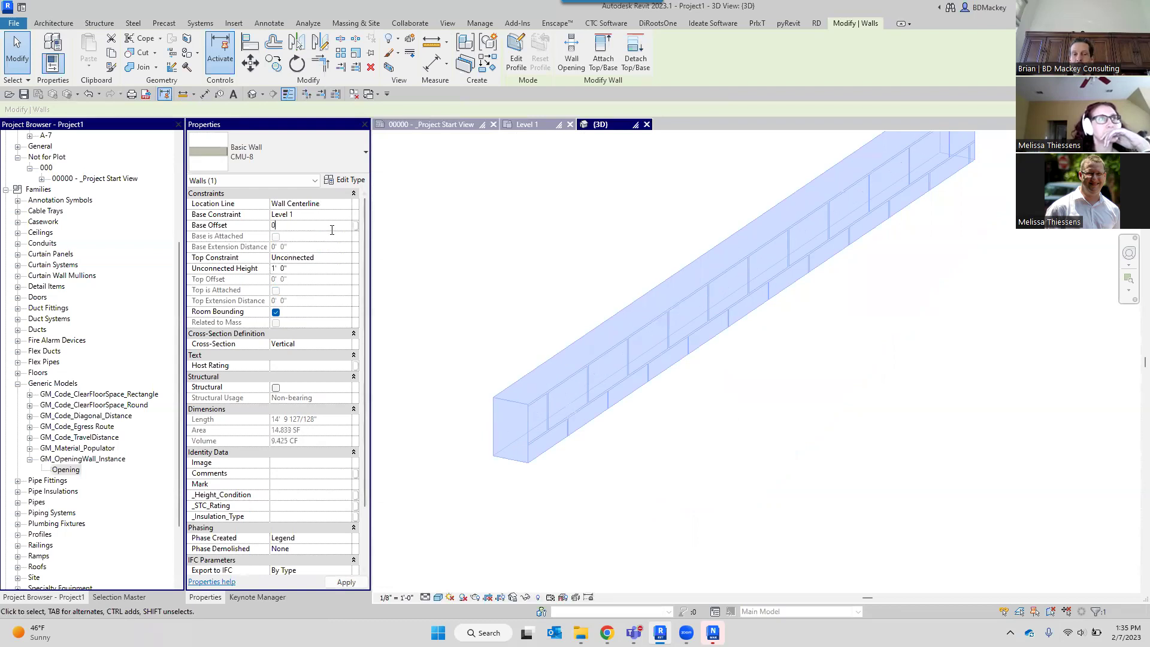
type("wa")
left_click(827, 420)
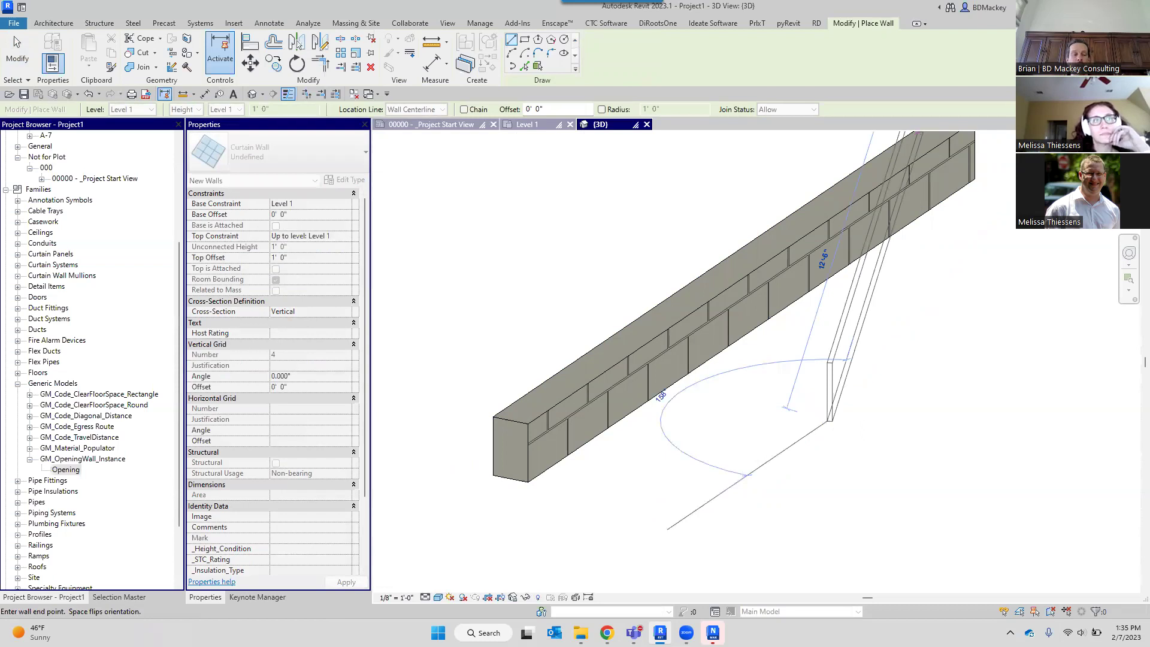
key("Escape")
key("Escape")
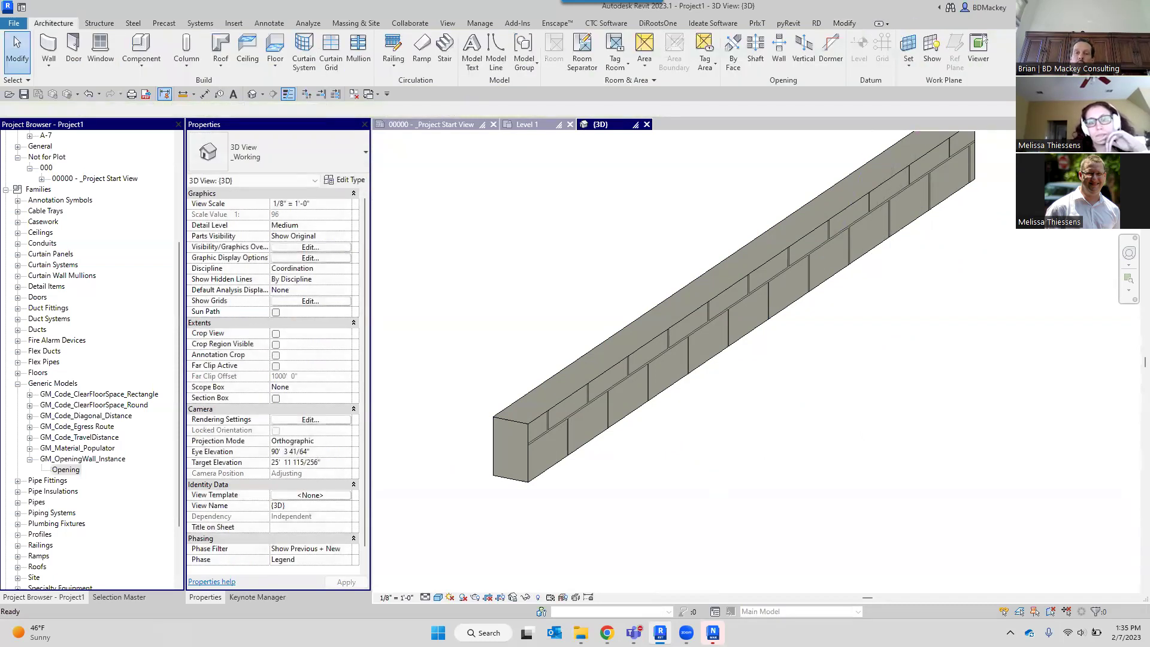
scroll(744, 368, "down", 2)
middle_click_drag(752, 378, 764, 426)
scroll(610, 444, "up", 4)
left_click(610, 442)
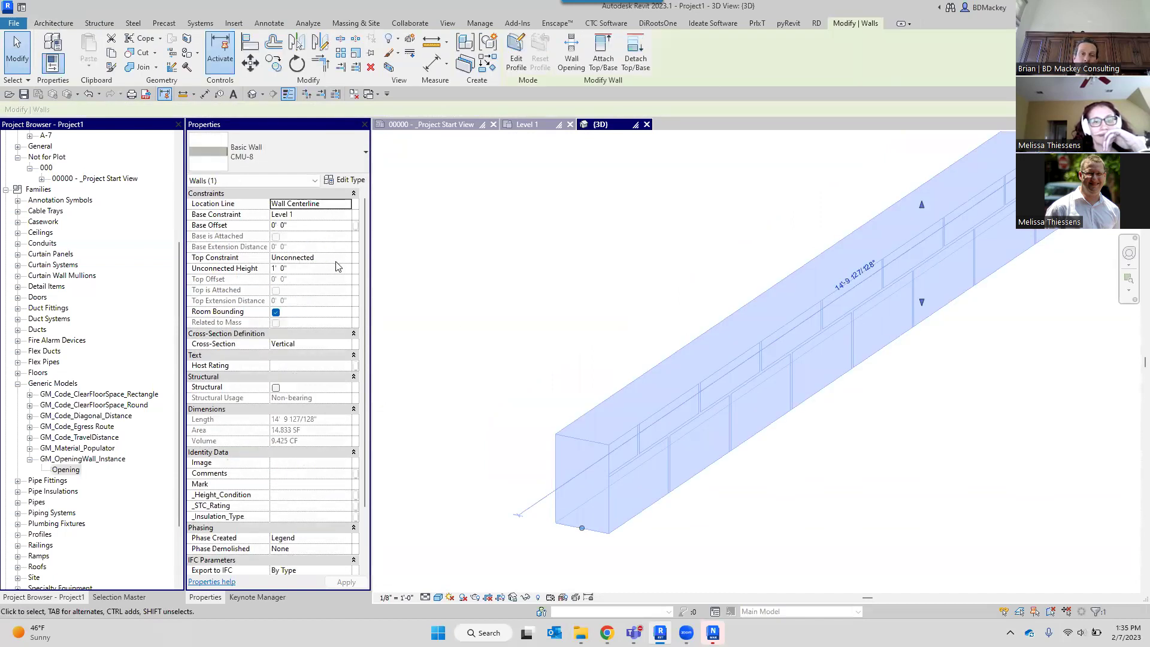
Constrain the CMU-8 wall's top Up to Level 1 with a 1' 0" top offset, clearing the top-below-base error.
left_click(348, 258)
left_click(320, 280)
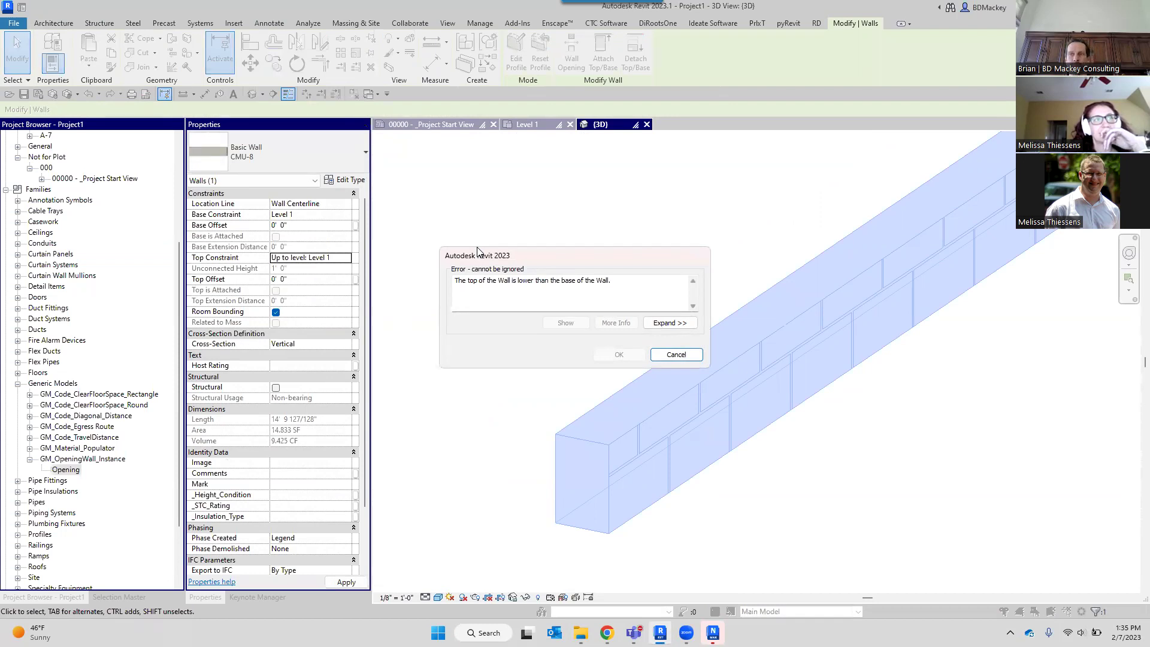
left_click(667, 354)
left_click(347, 258)
left_click(311, 279)
key("Tab")
type("1")
key("Return")
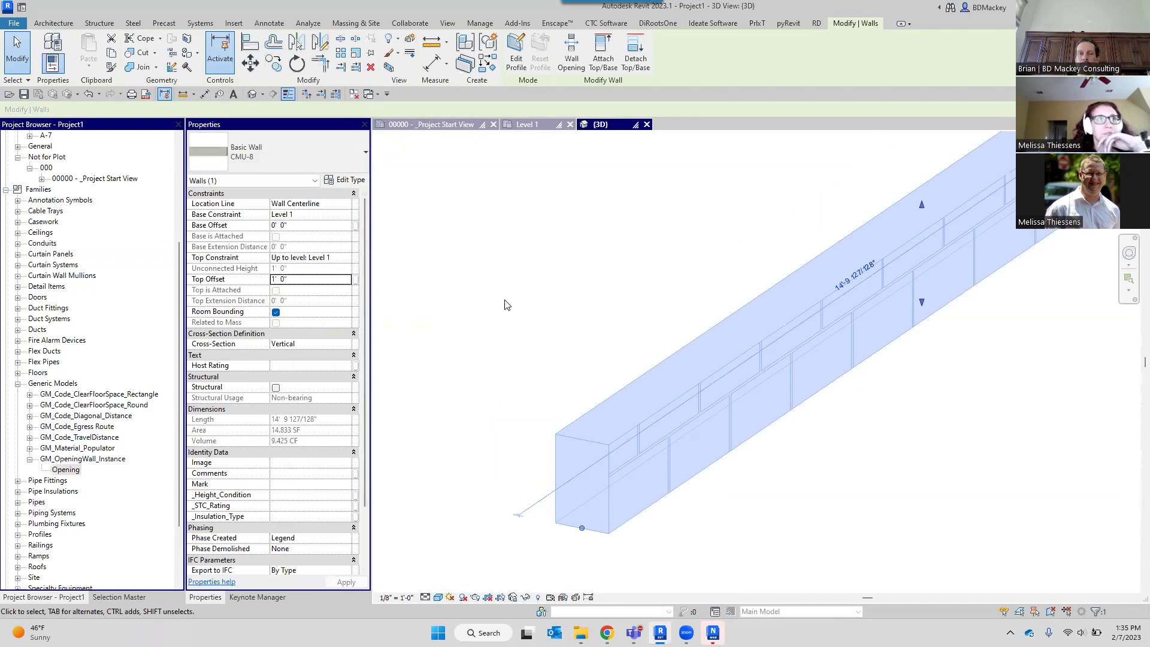
left_click(598, 336)
scroll(601, 337, "down", 3)
middle_click_drag(770, 381, 718, 387)
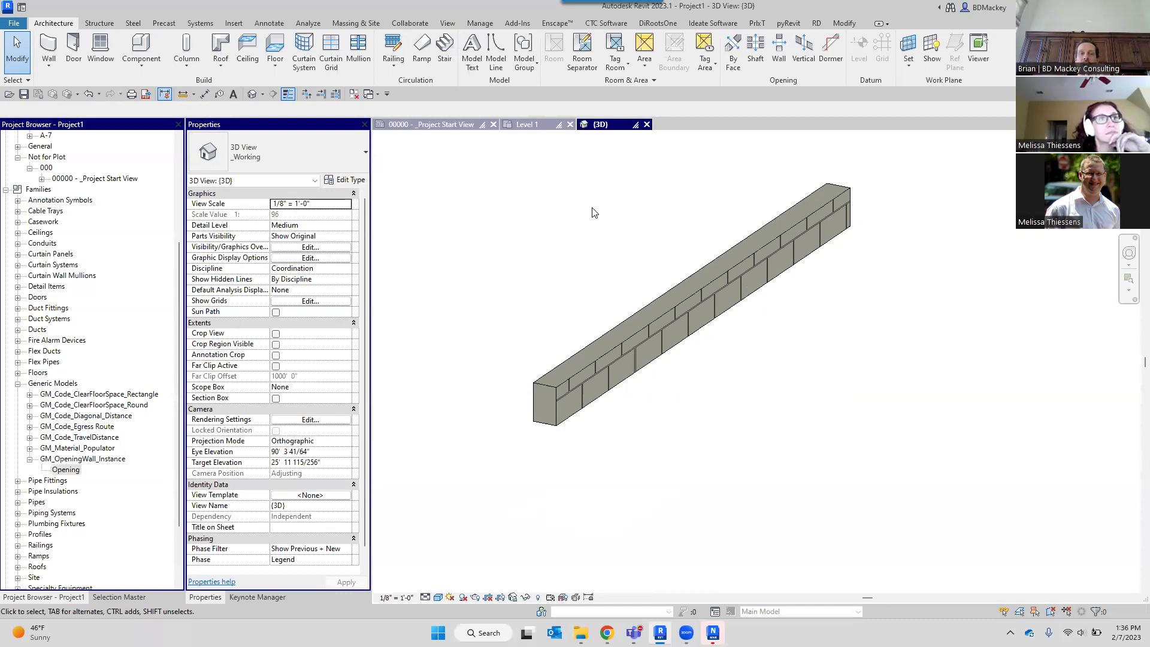
In the Level 1 plan, set the CMU-8 wall's top offset to 6' 0".
left_click(525, 124)
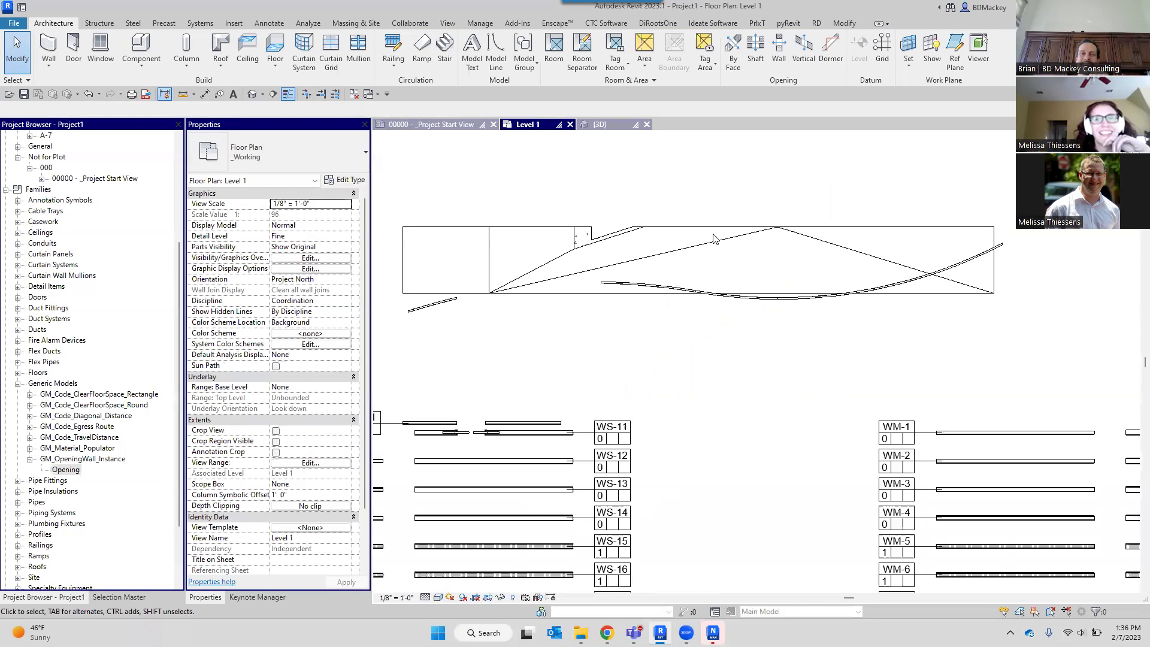
scroll(710, 307, "down", 1)
middle_click_drag(623, 236, 729, 281)
scroll(660, 230, "up", 3)
left_click(661, 232)
left_click(311, 280)
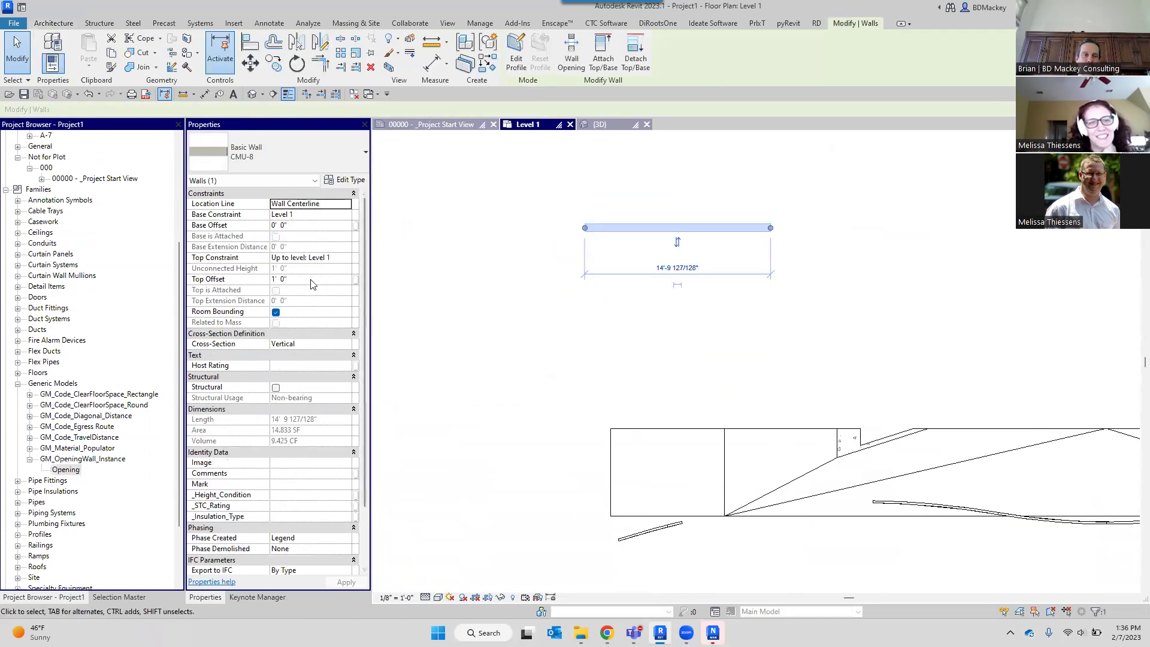
type("6")
left_click(594, 287)
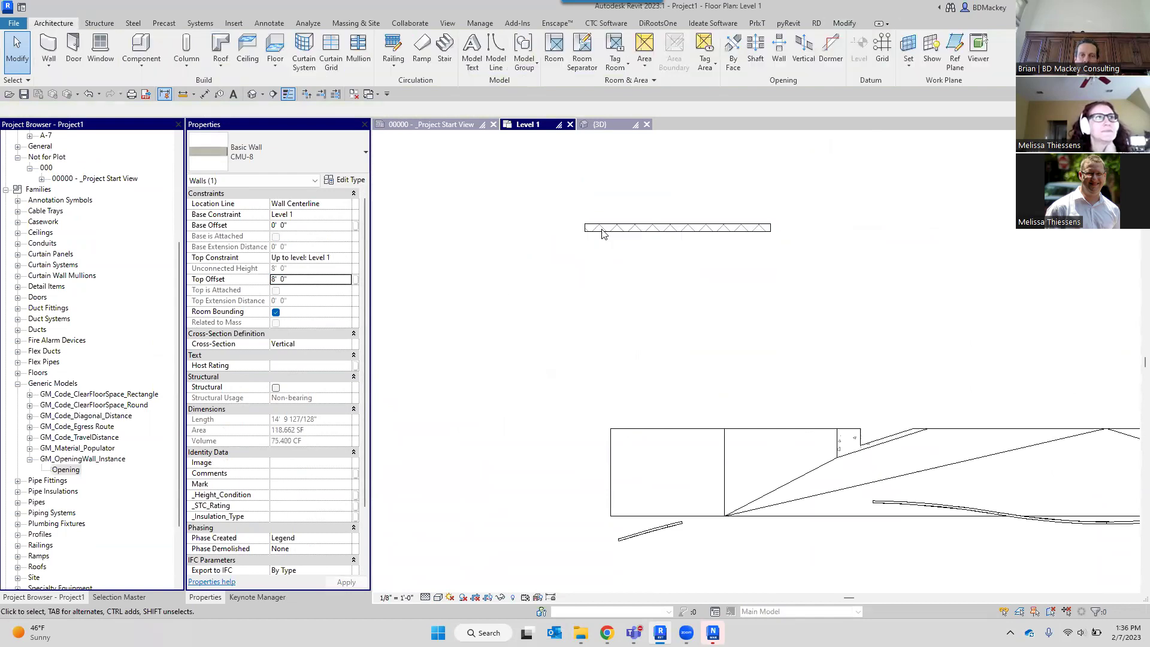
Lower the wall's top offset to 4' 0".
scroll(602, 229, "up", 3)
middle_click_drag(690, 331, 762, 365)
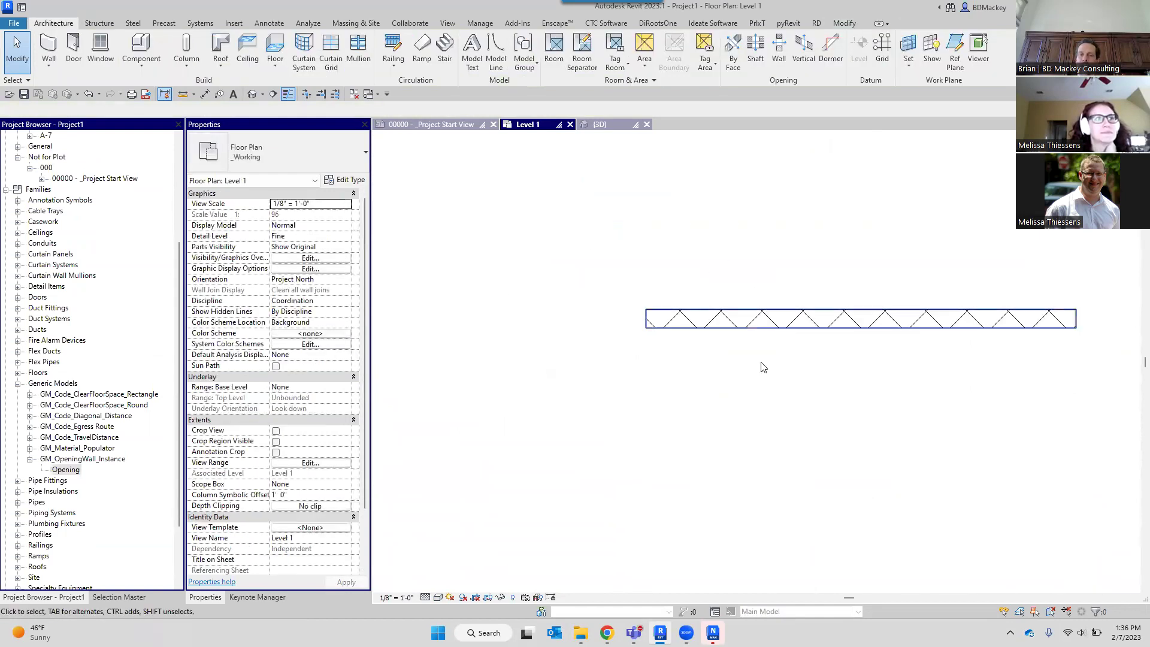
left_click(681, 332)
left_click(319, 280)
type("4' 0\"")
left_click(695, 357)
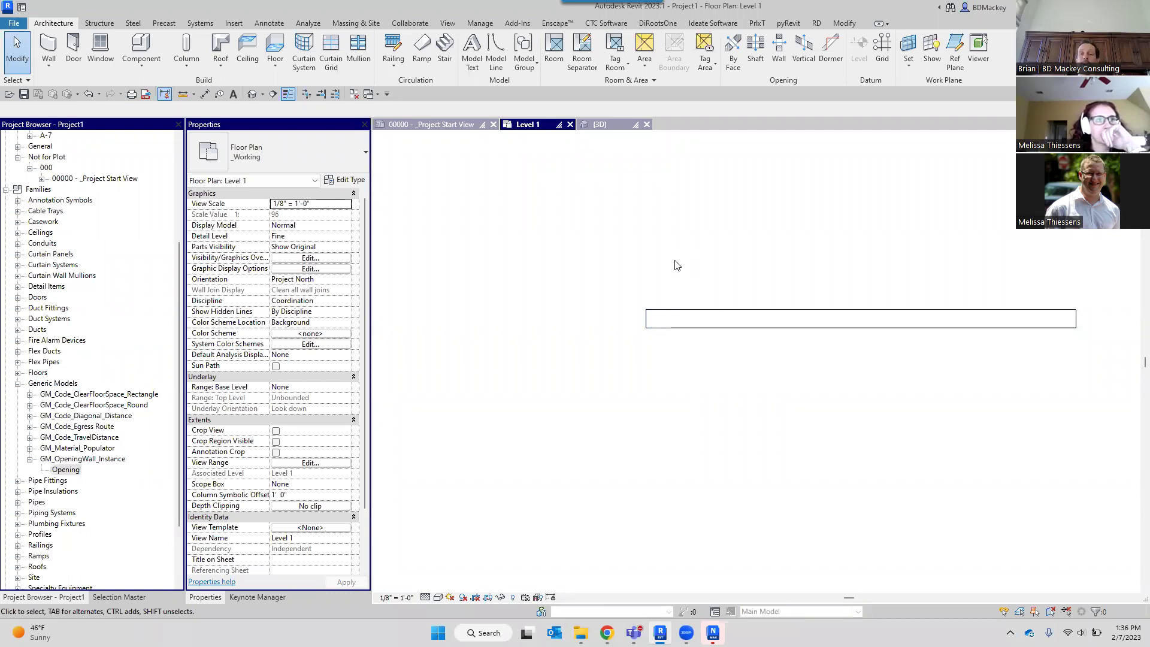
left_click(671, 316)
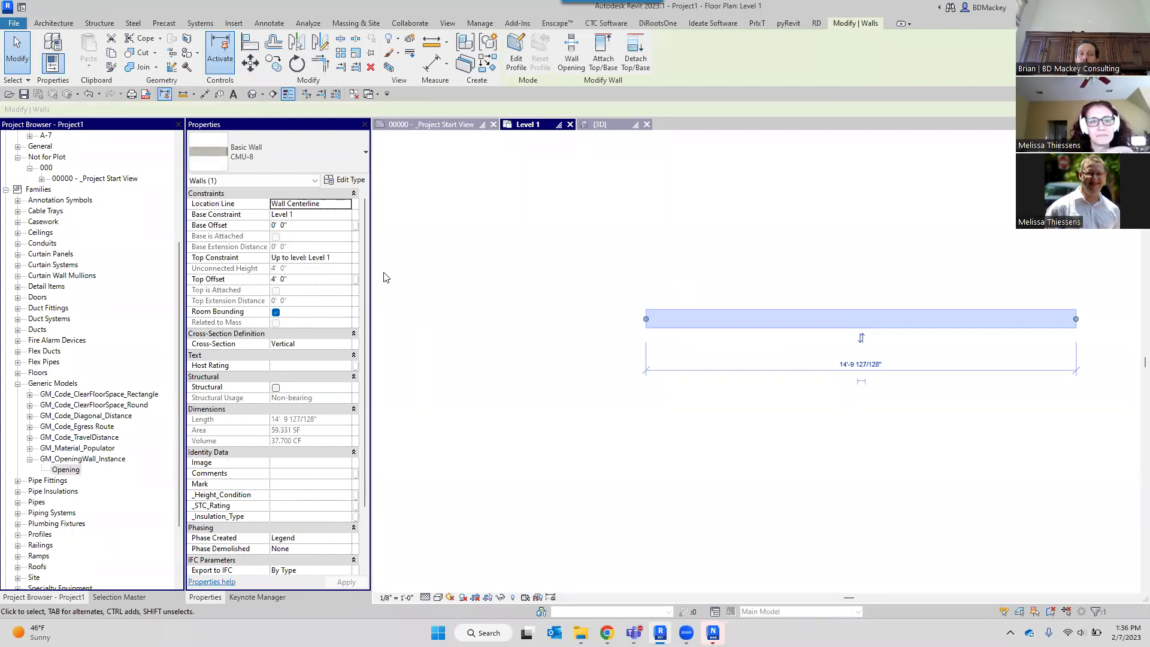
left_click(538, 271)
Bring up the Level 1 plan's View Range dialog with VR.
key("v")
key("r")
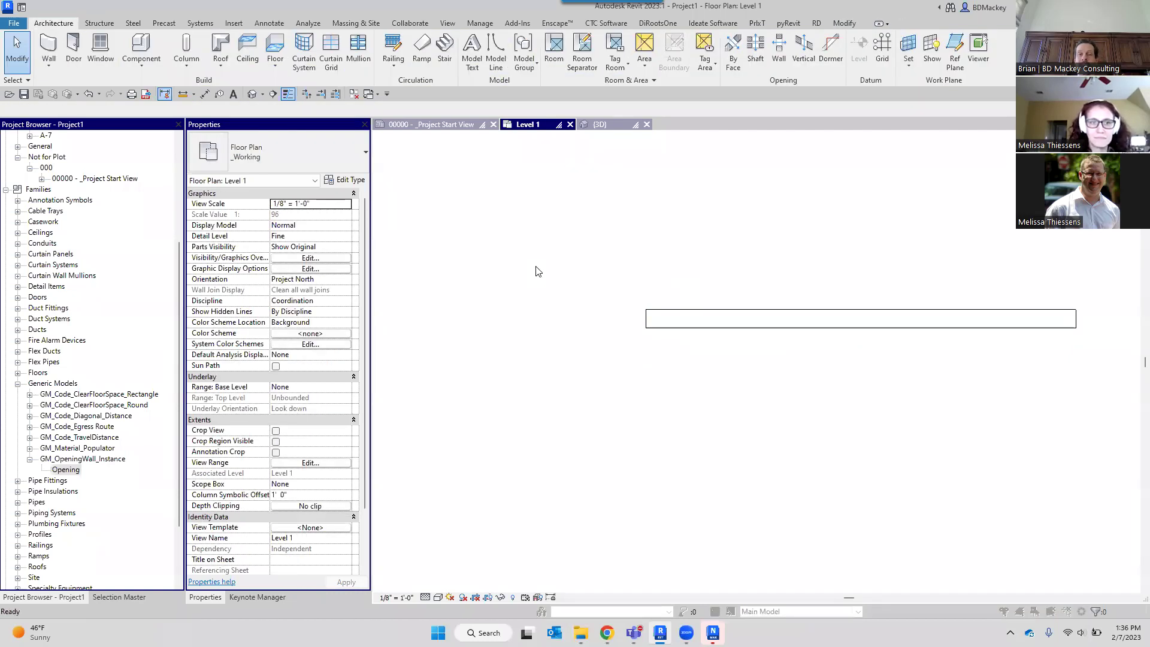
left_click_drag(671, 227, 380, 196)
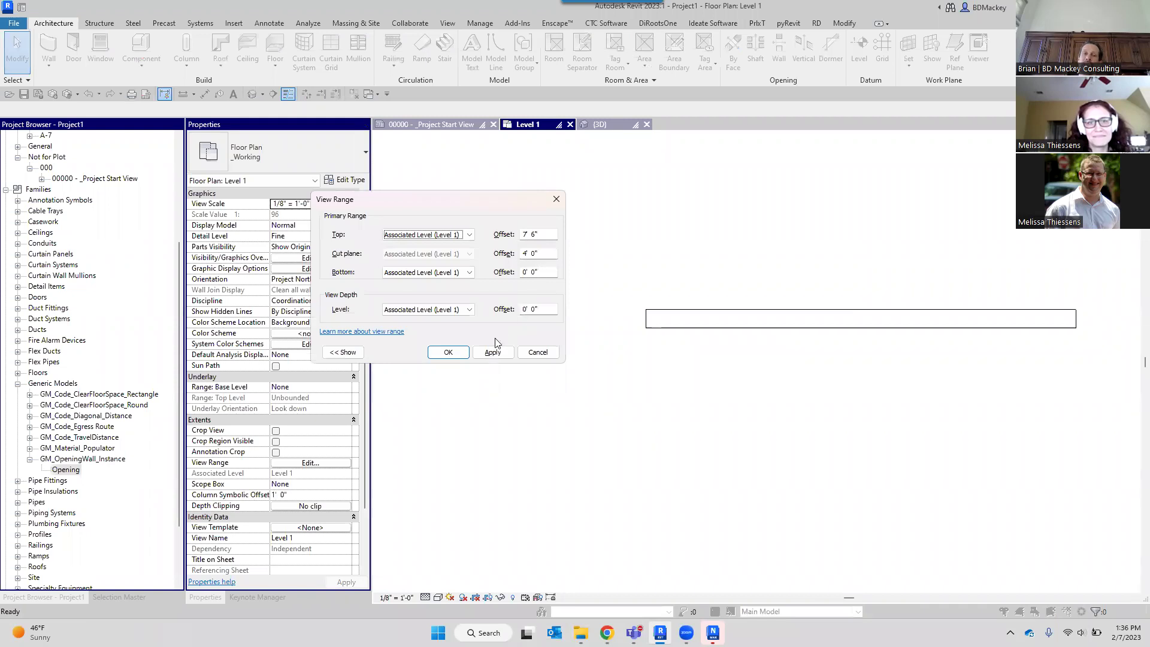
Set the Level 1 view range's View Depth to Unlimited.
left_click(471, 309)
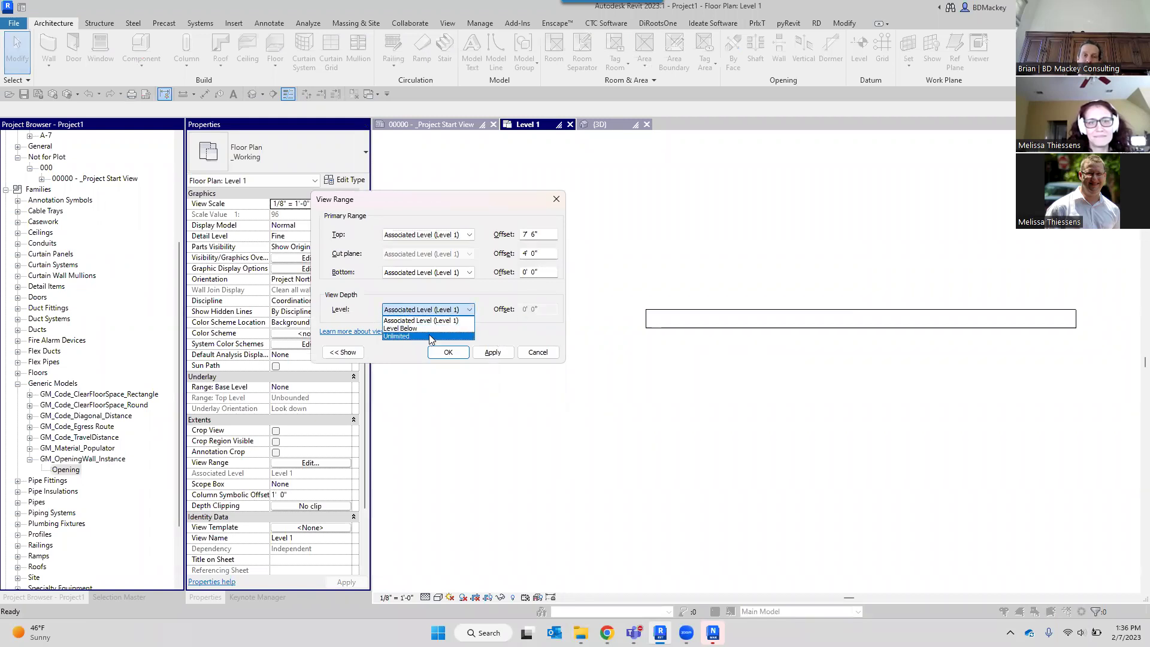
left_click(430, 336)
left_click(490, 353)
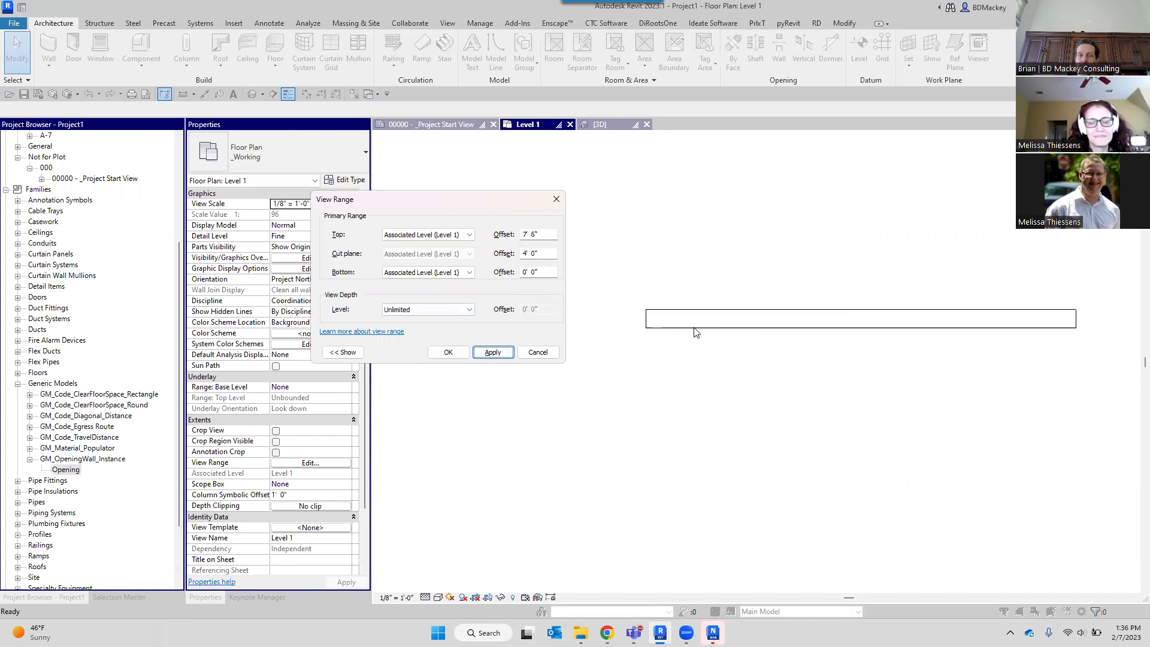
left_click(545, 272)
left_click_drag(545, 273, 516, 272)
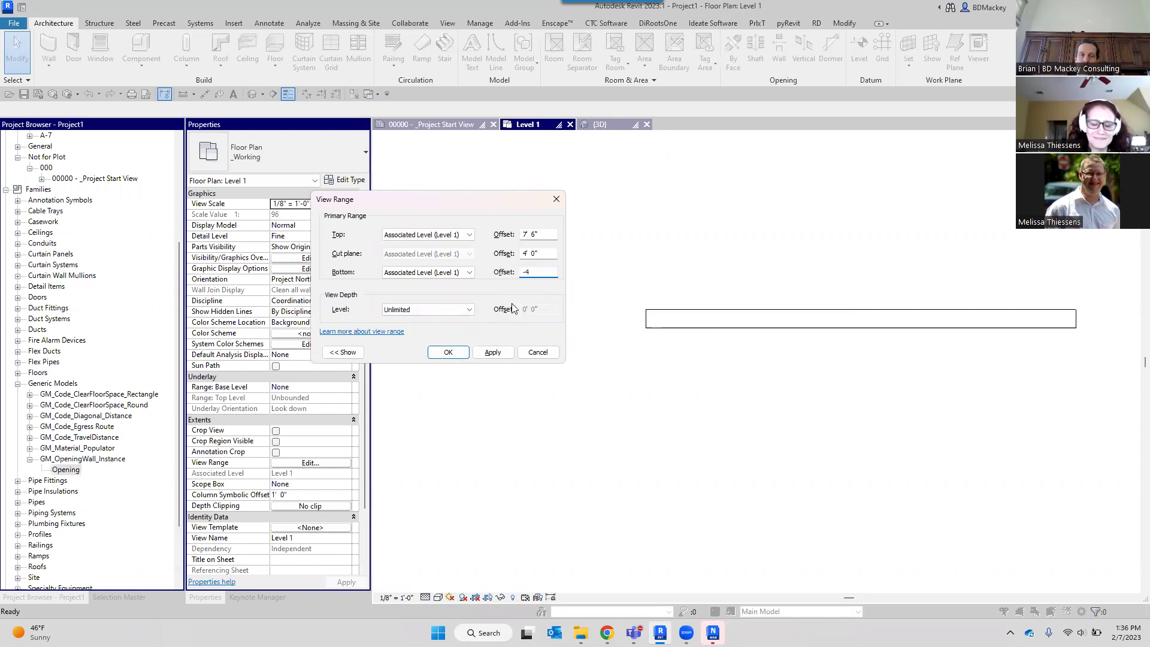
left_click(452, 352)
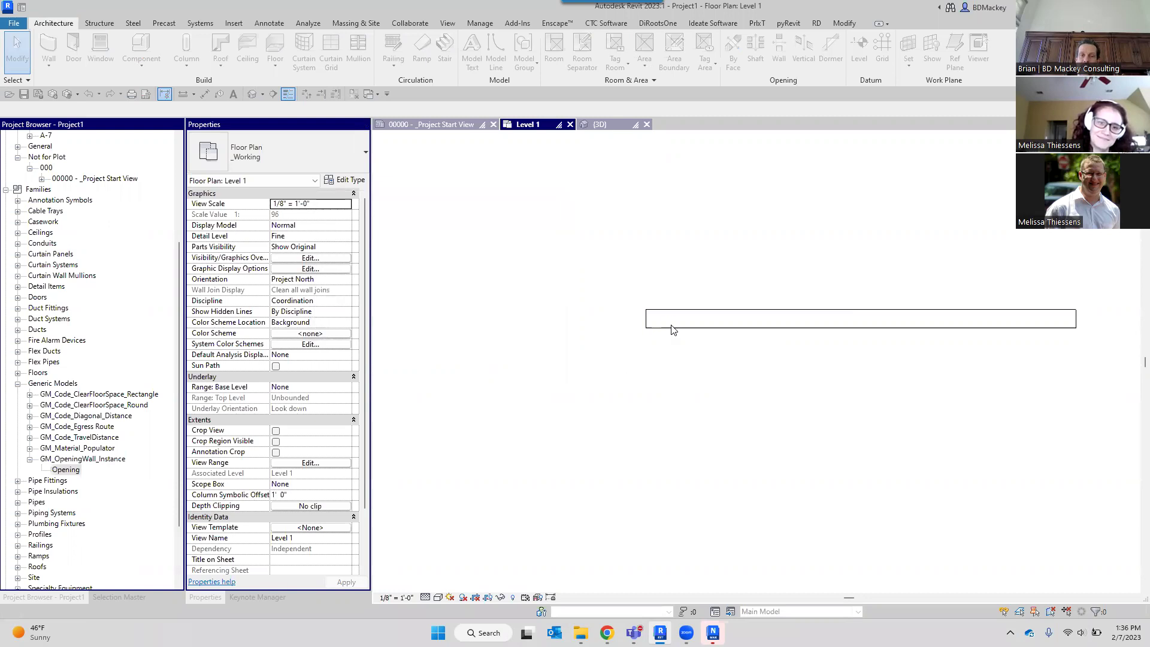
Set the view range's bottom offset to -8' 0".
left_click(671, 346)
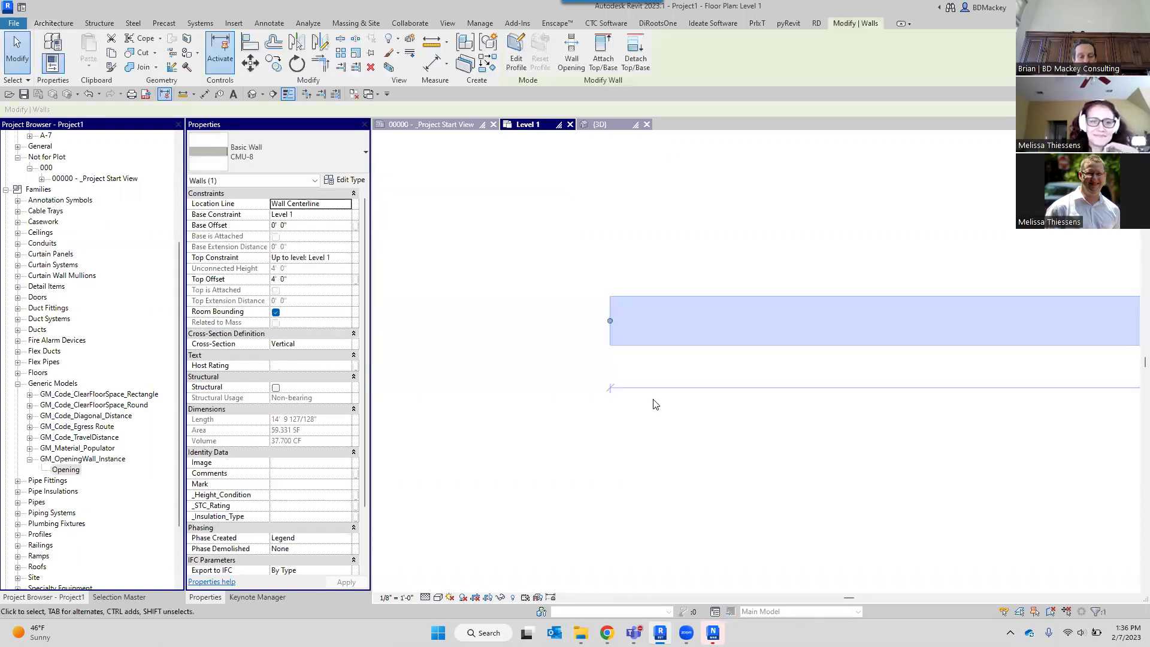
key("v")
key("r")
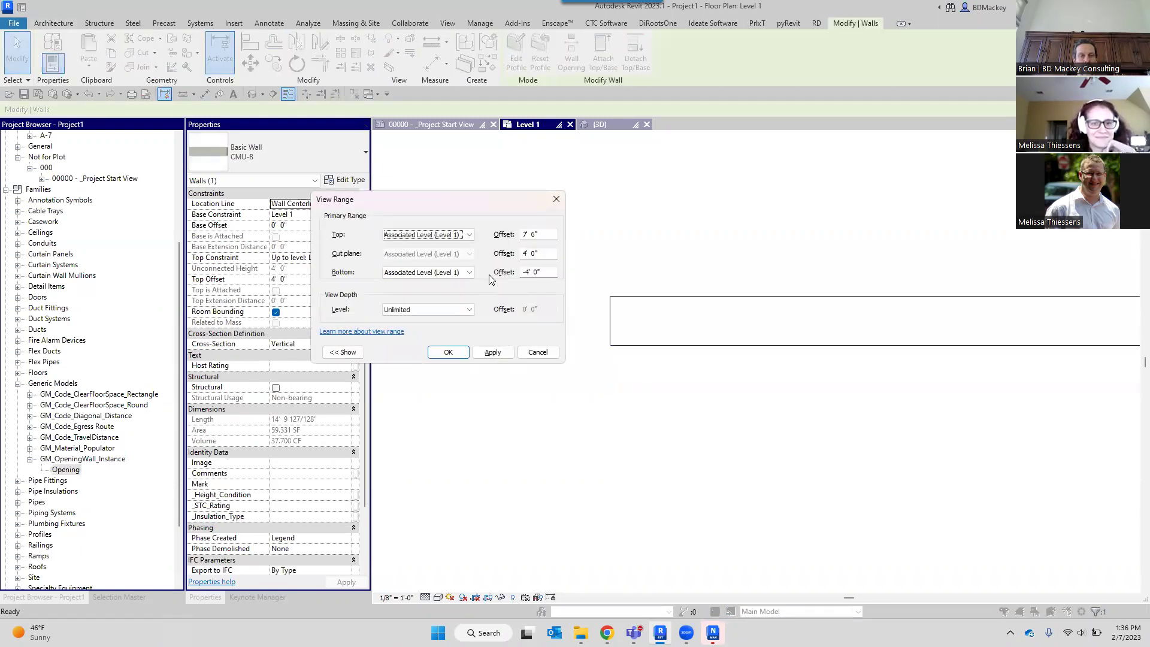
left_click_drag(420, 204, 494, 186)
left_click_drag(618, 259, 541, 259)
type("-")
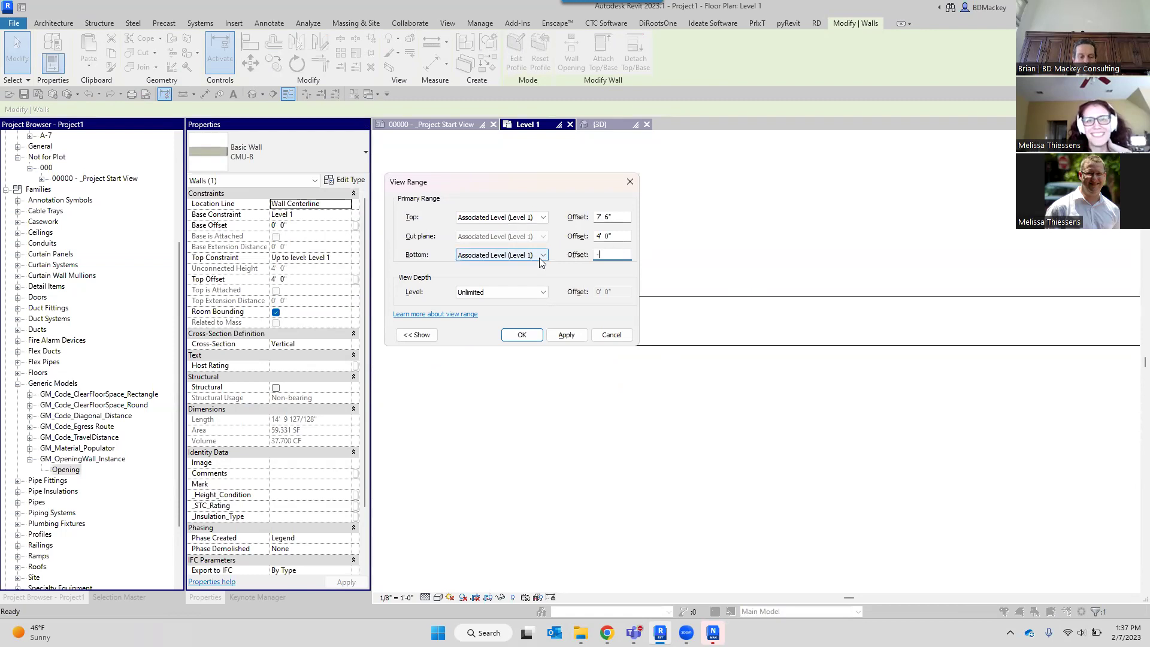
type("8")
left_click(552, 334)
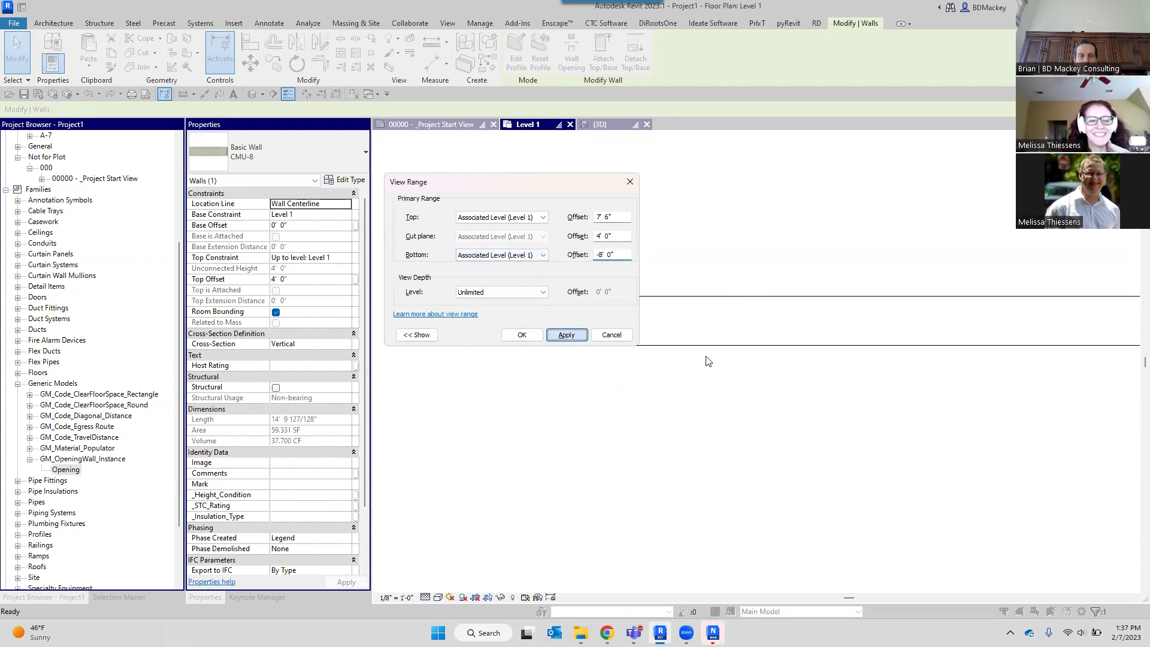
left_click(535, 339)
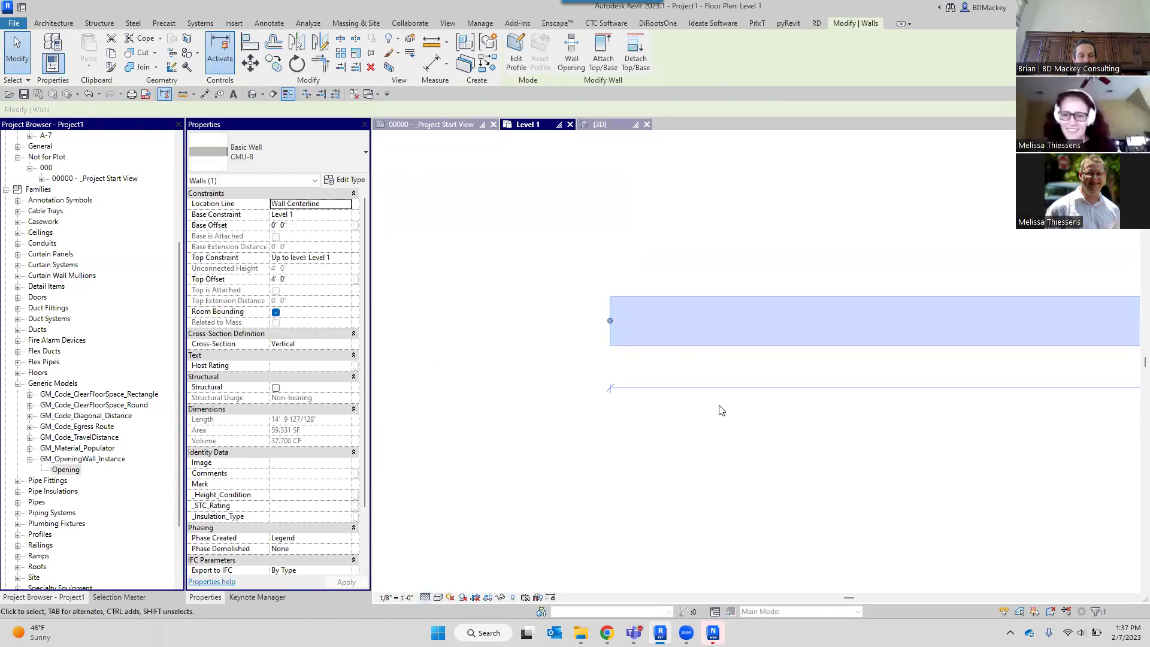
Check how the CMU-8 wall now displays in the Level 1 plan.
left_click(764, 357)
left_click(799, 355)
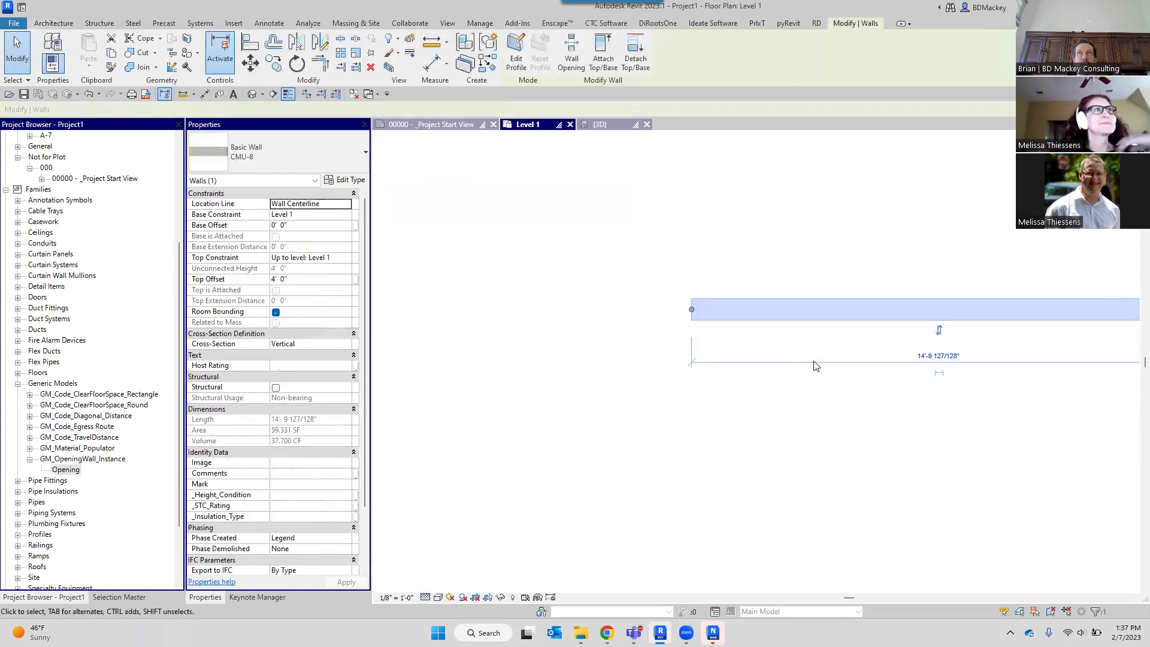
middle_click_drag(873, 373, 740, 381)
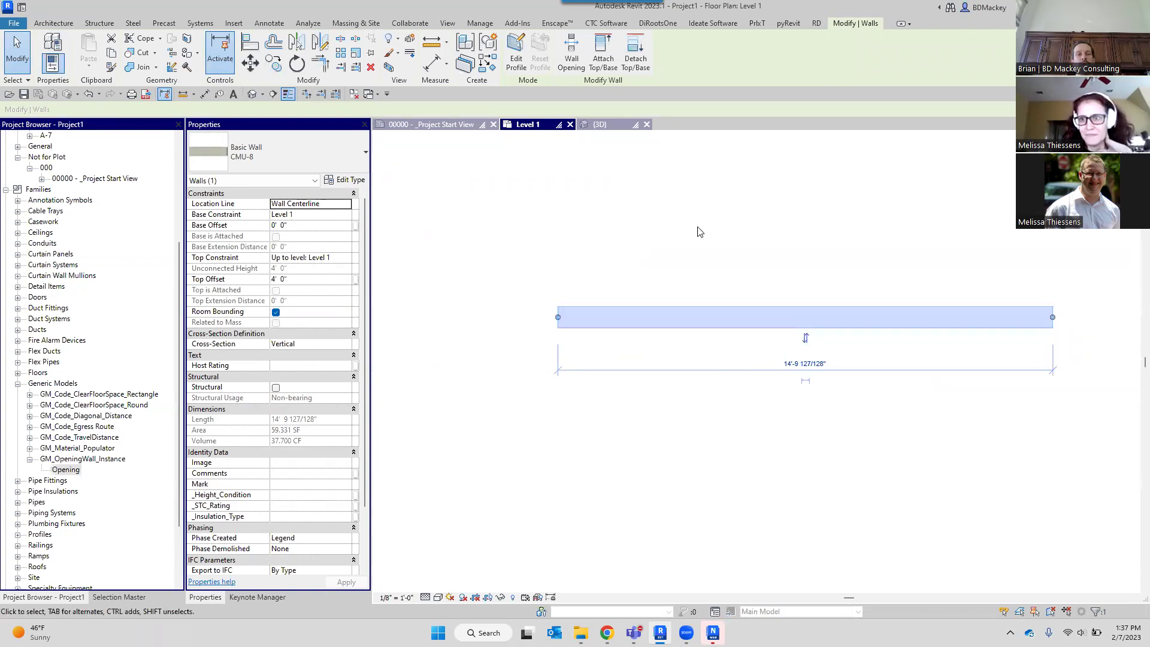
left_click(710, 262)
left_click(682, 316)
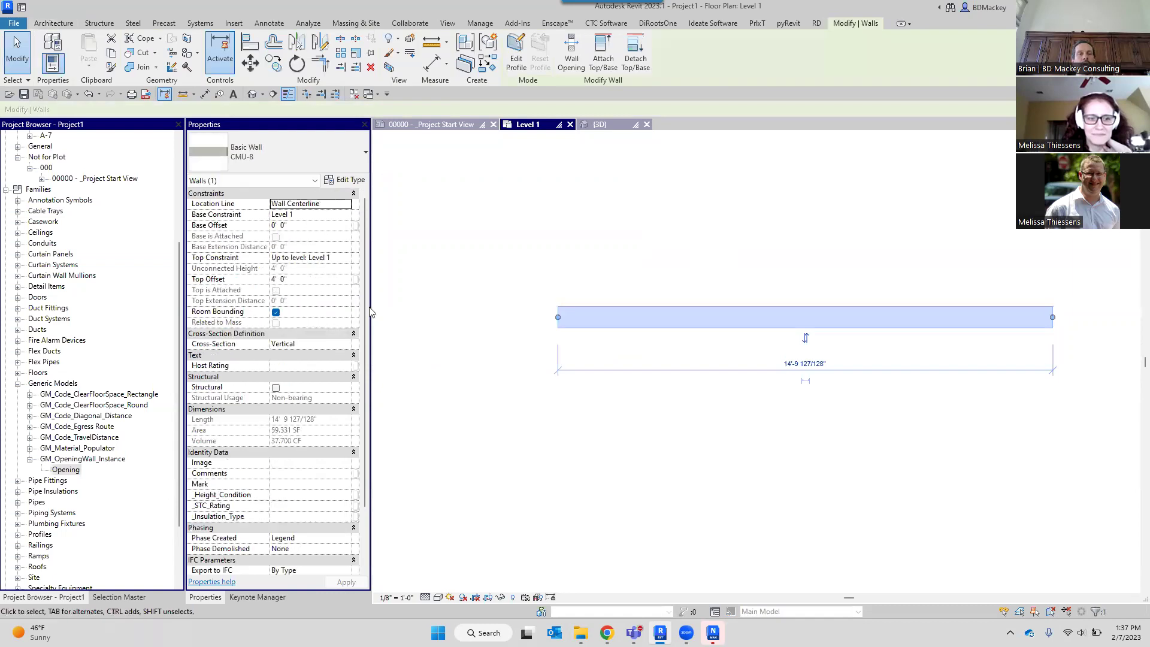
left_click(431, 471)
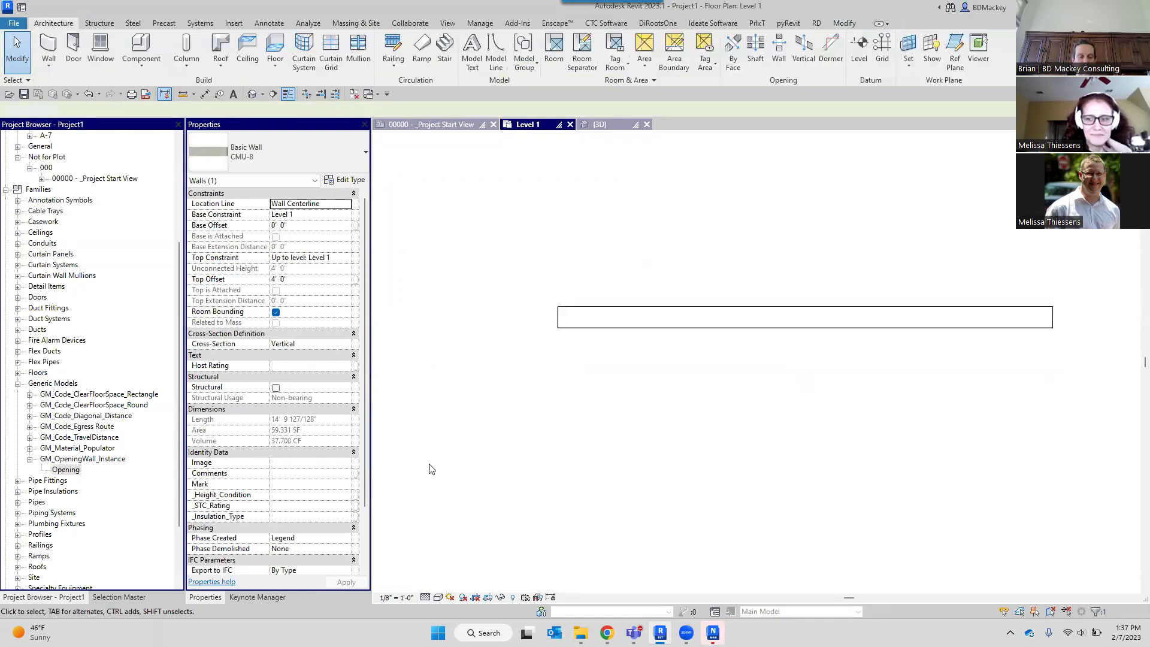
Try an Unlimited bottom, then set the bottom back to Level 1 and re-edit its offset.
key("v")
key("r")
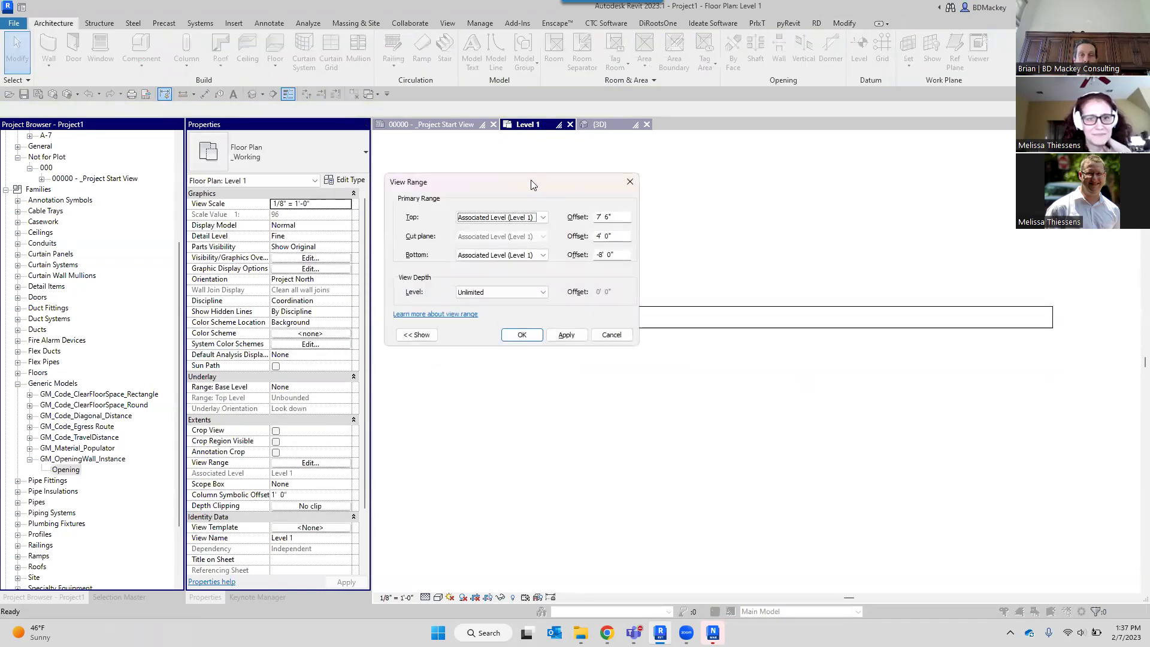
left_click_drag(533, 185, 396, 182)
left_click(404, 254)
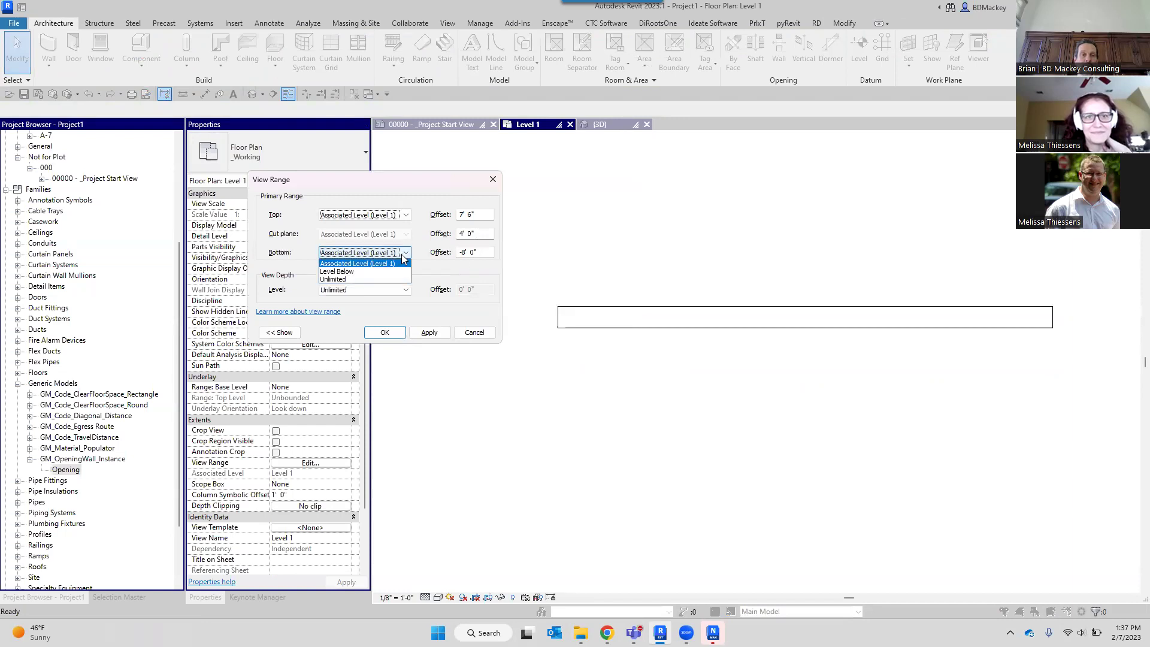
left_click(334, 279)
left_click(430, 332)
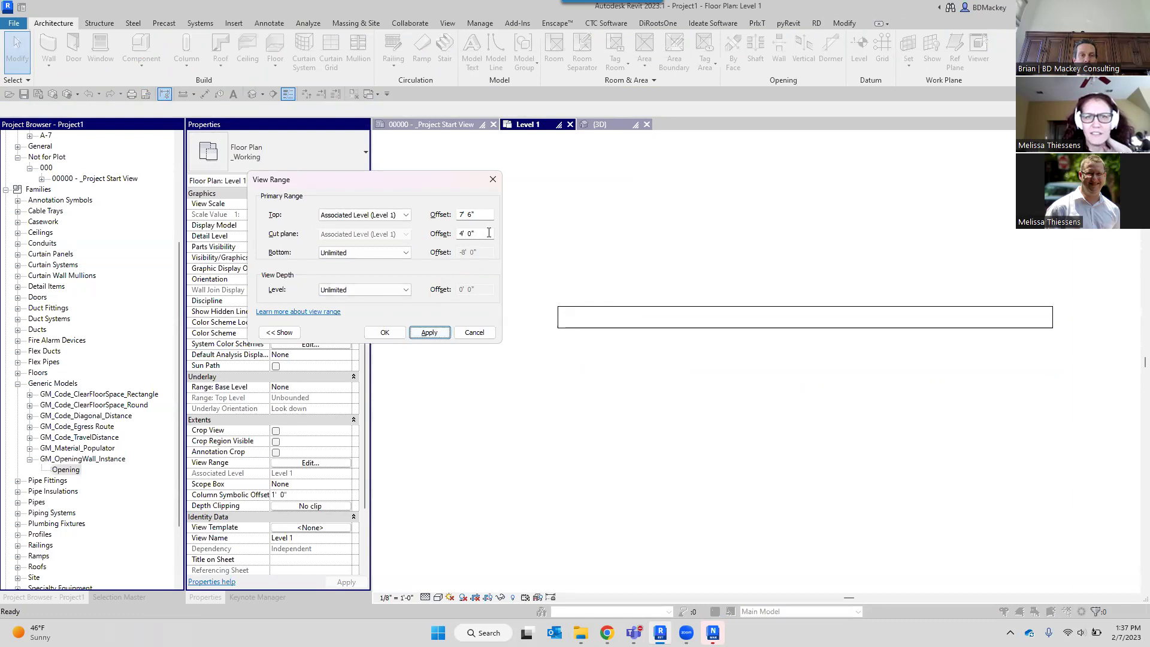
left_click_drag(488, 233, 454, 233)
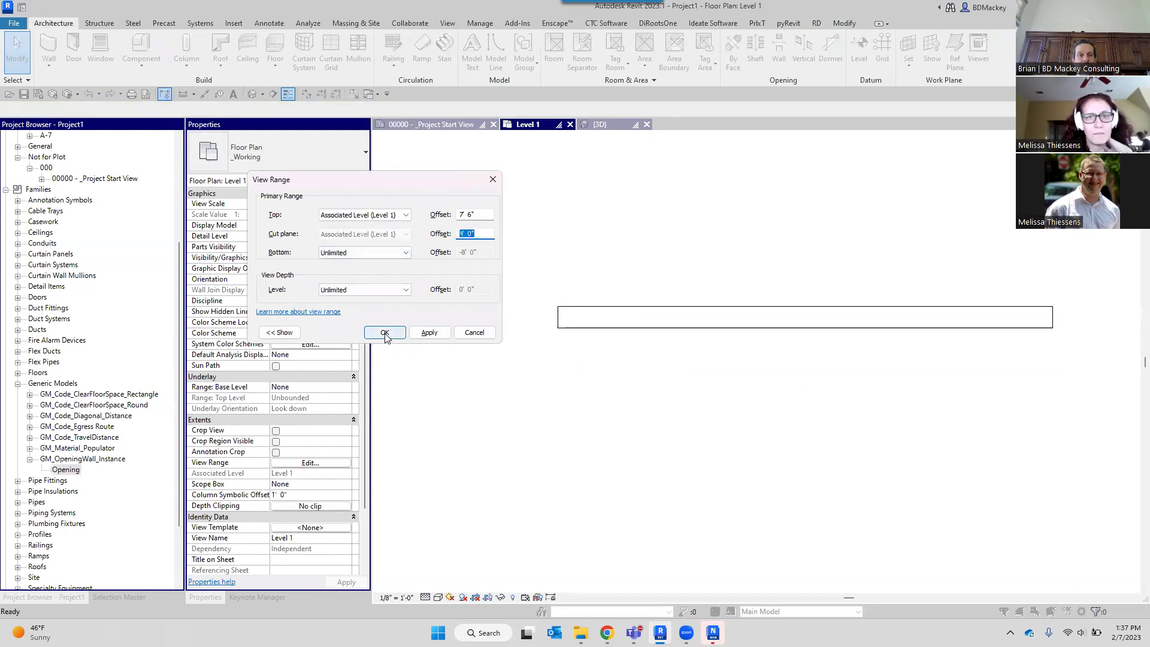
left_click(407, 252)
left_click(353, 263)
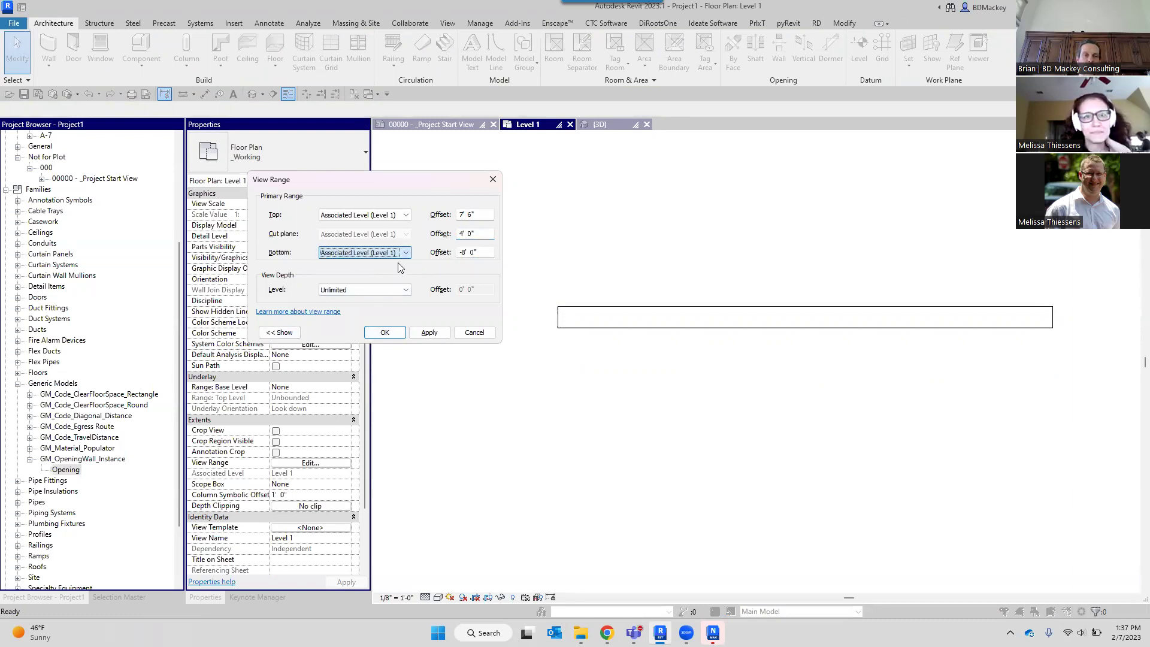
double_click(482, 252)
type("-2")
key("Return")
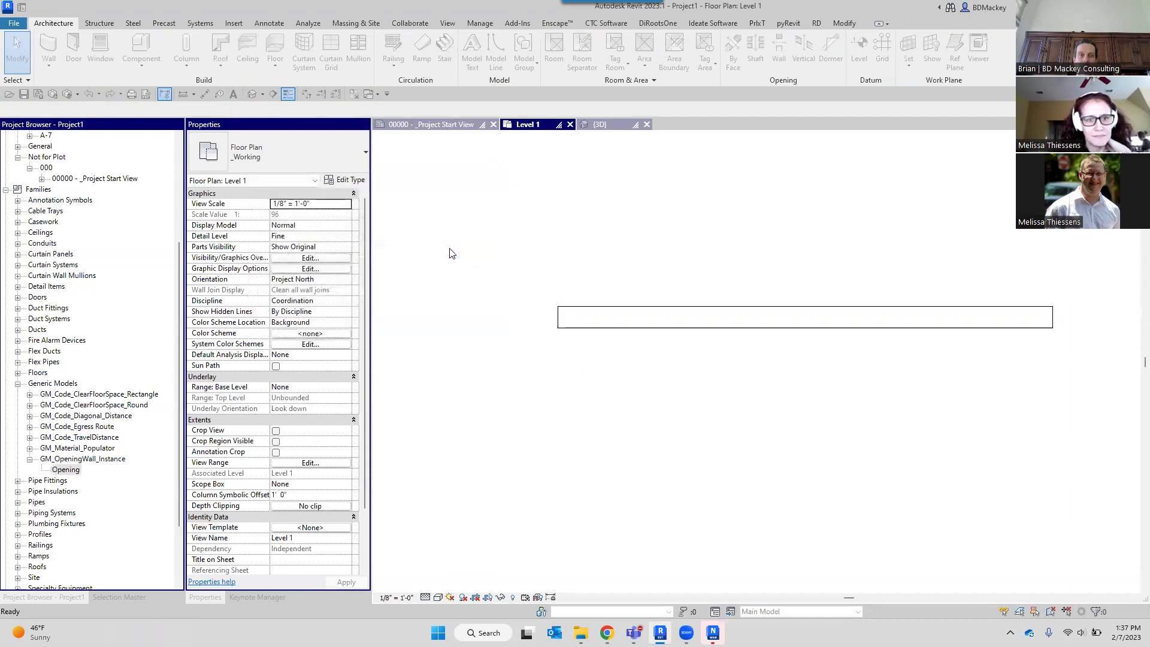
scroll(616, 398, "down", 2)
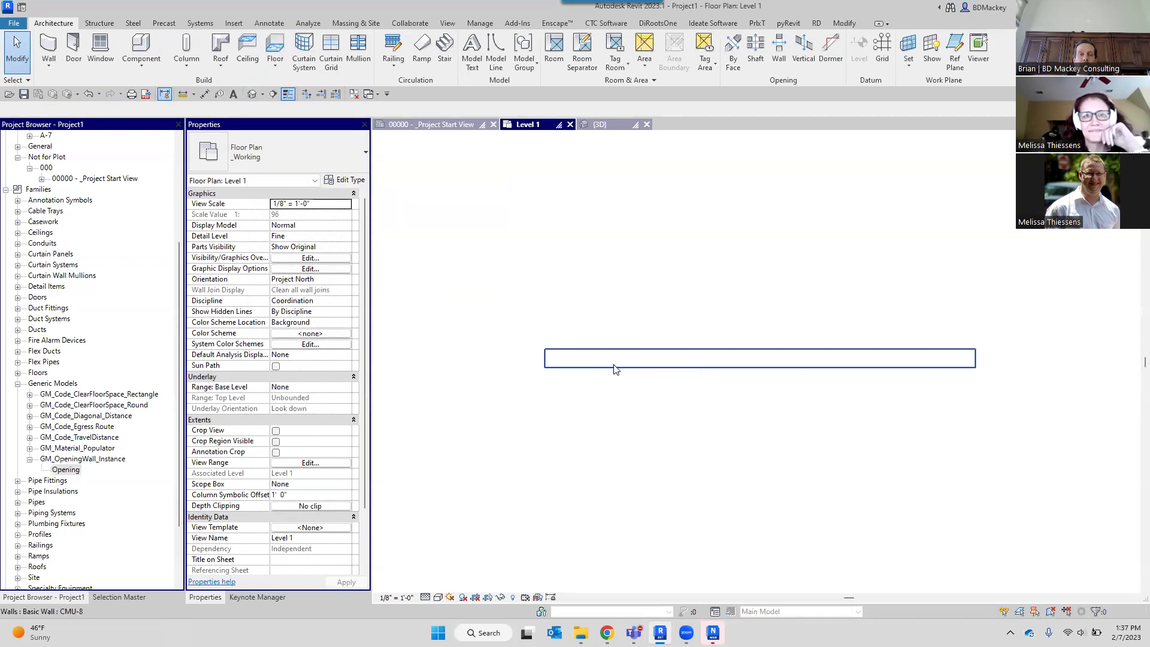
scroll(614, 369, "down", 3)
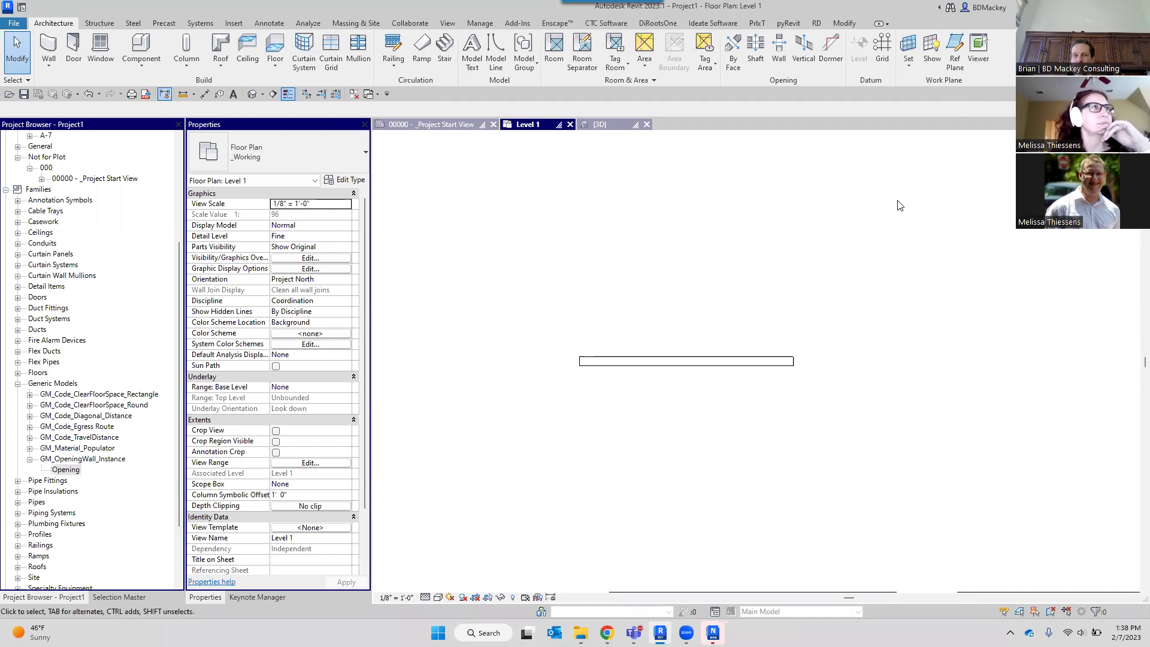
scroll(695, 359, "up", 1)
scroll(736, 281, "down", 3)
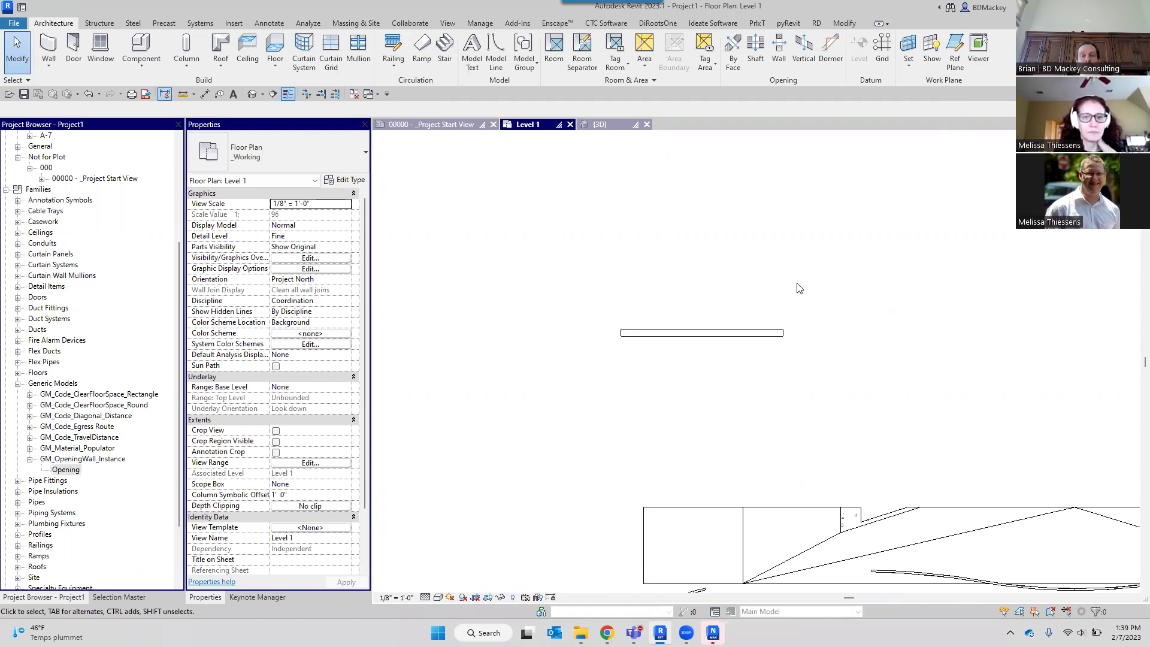
Zoom and pan the Level 1 plan in on the WS-11 wall rows.
scroll(801, 299, "down", 2)
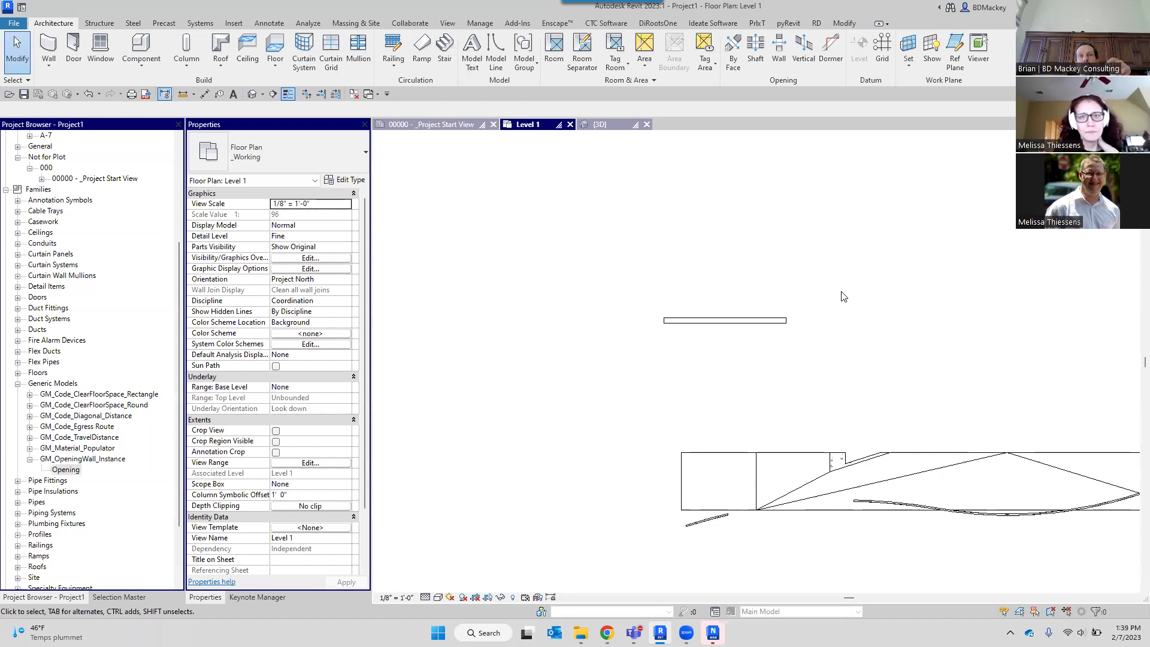
scroll(843, 296, "down", 1)
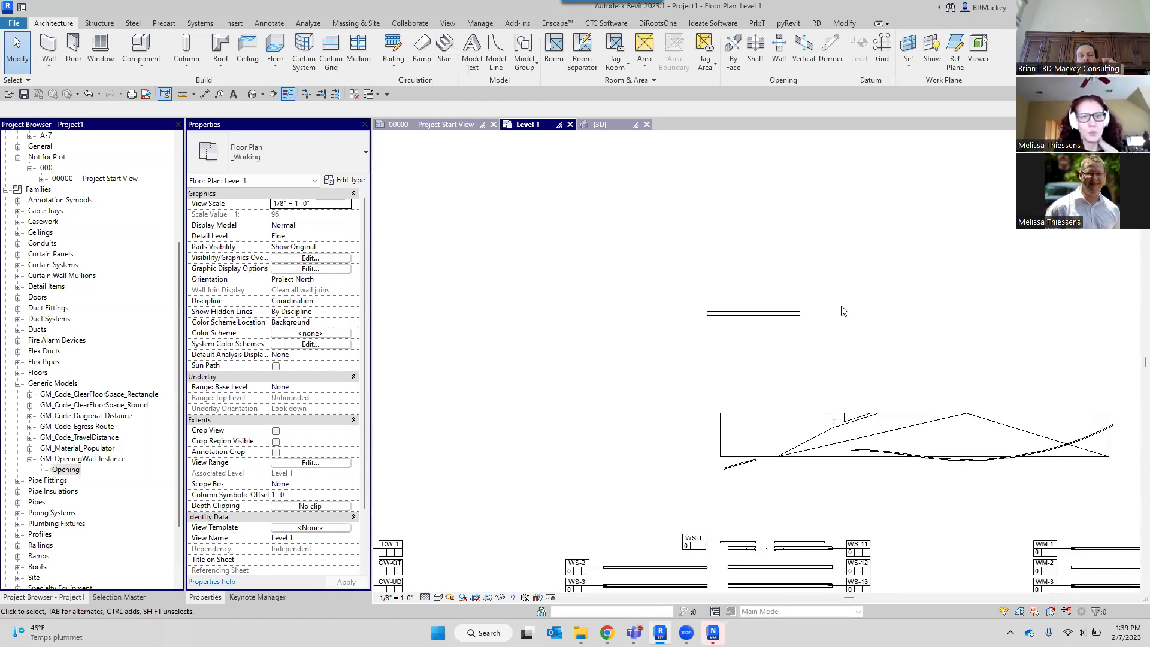
scroll(844, 317, "down", 1)
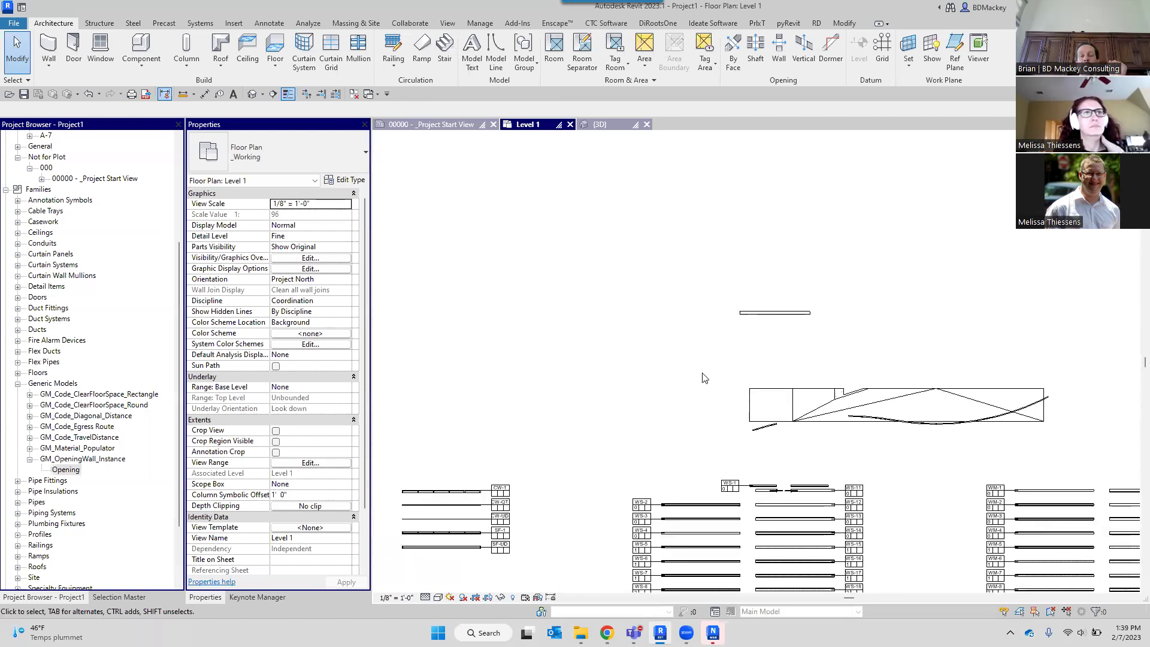
scroll(781, 389, "up", 3)
scroll(777, 361, "down", 2)
middle_click_drag(805, 518, 785, 412)
scroll(790, 413, "up", 4)
scroll(798, 413, "up", 3)
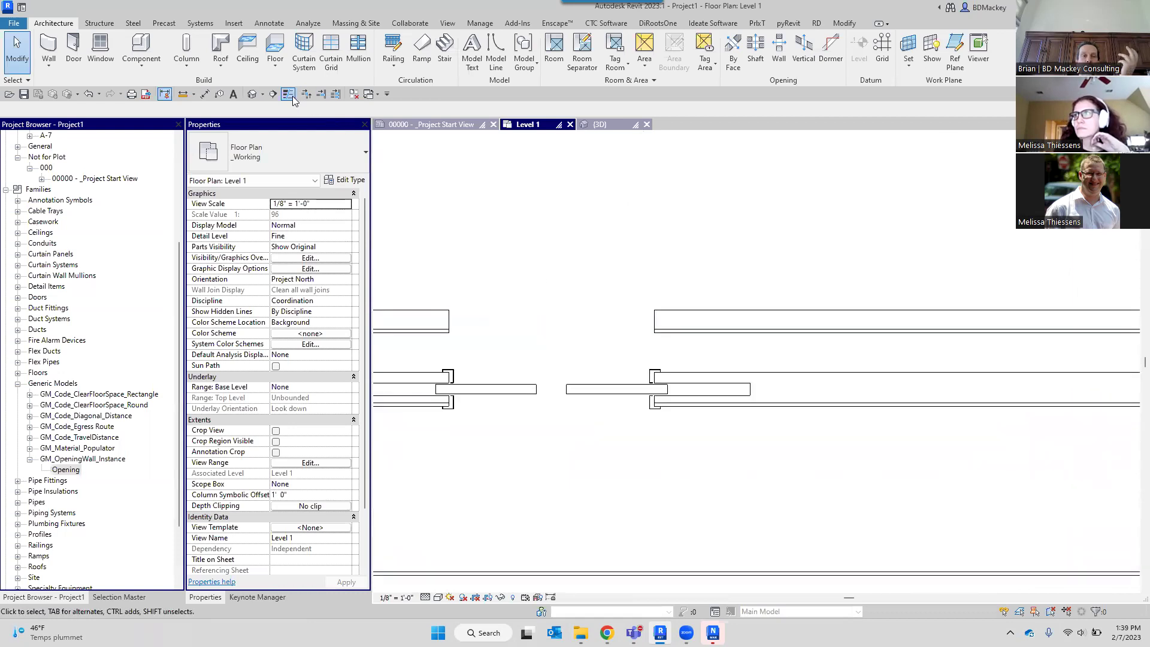
scroll(717, 343, "up", 2)
Open Visibility/Graphic Overrides for Floor Plan: Level 1 with VG.
key("v")
key("g")
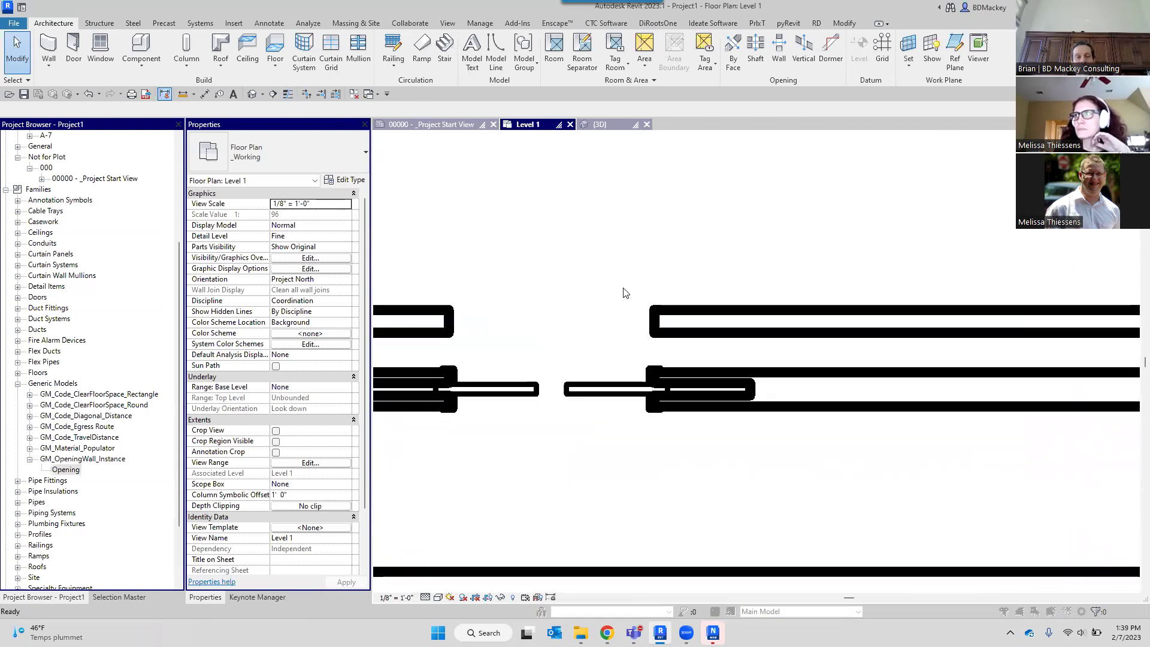
left_click(457, 341)
Override the Walls category's cut lines to line weight 13 and apply.
key("w")
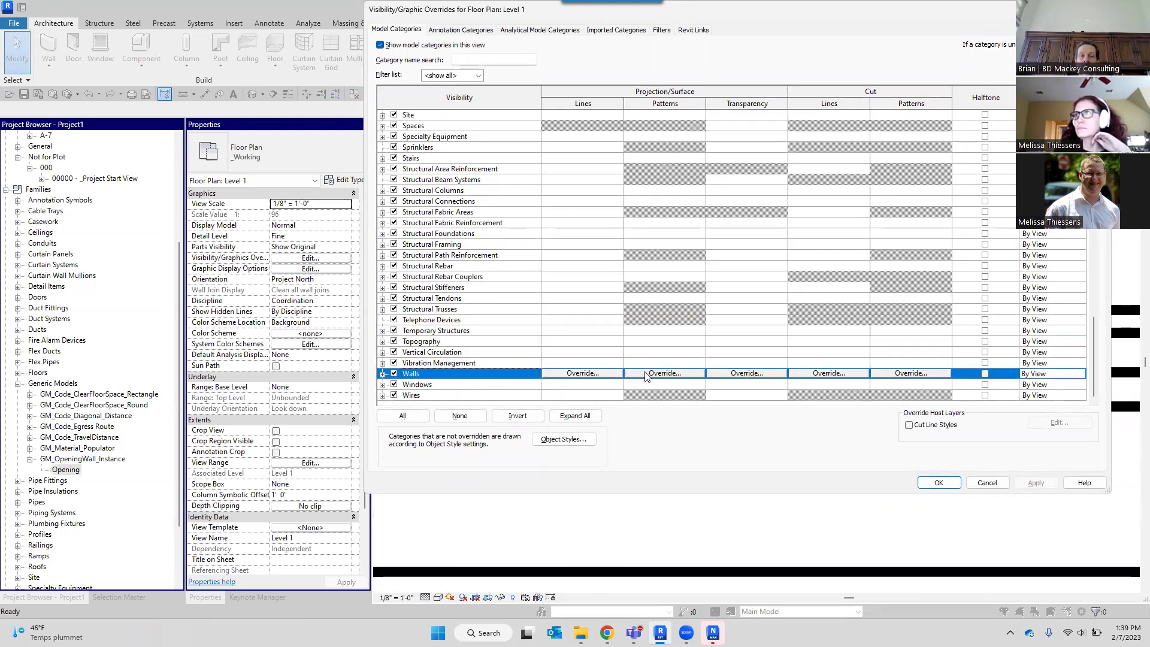
left_click(818, 374)
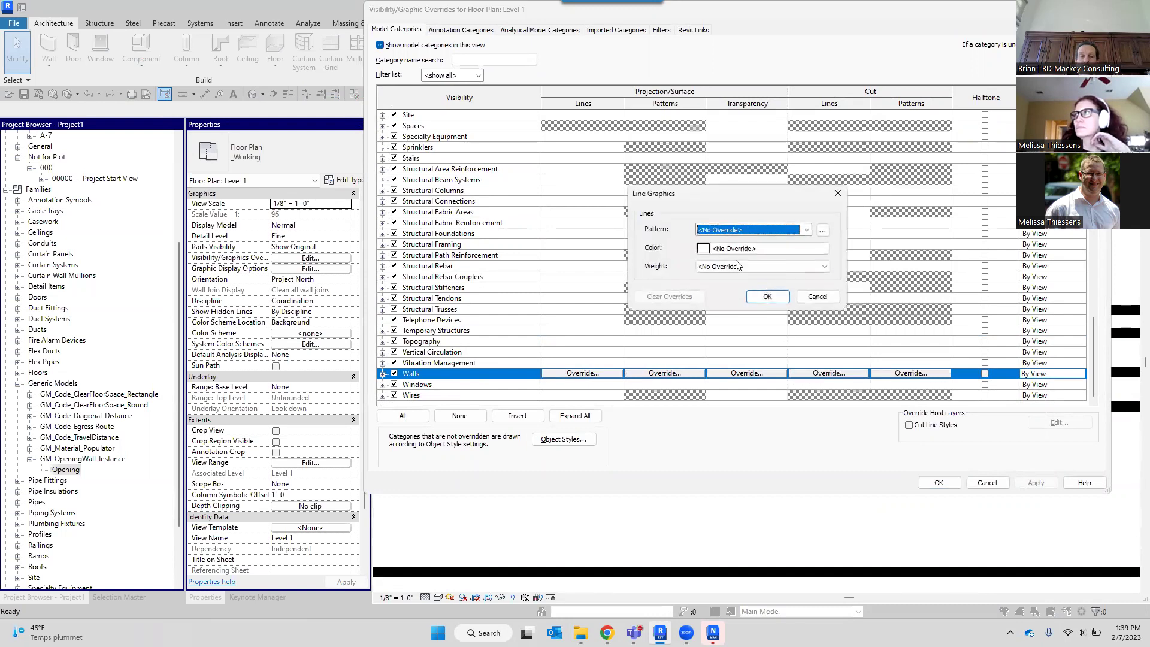
left_click(723, 267)
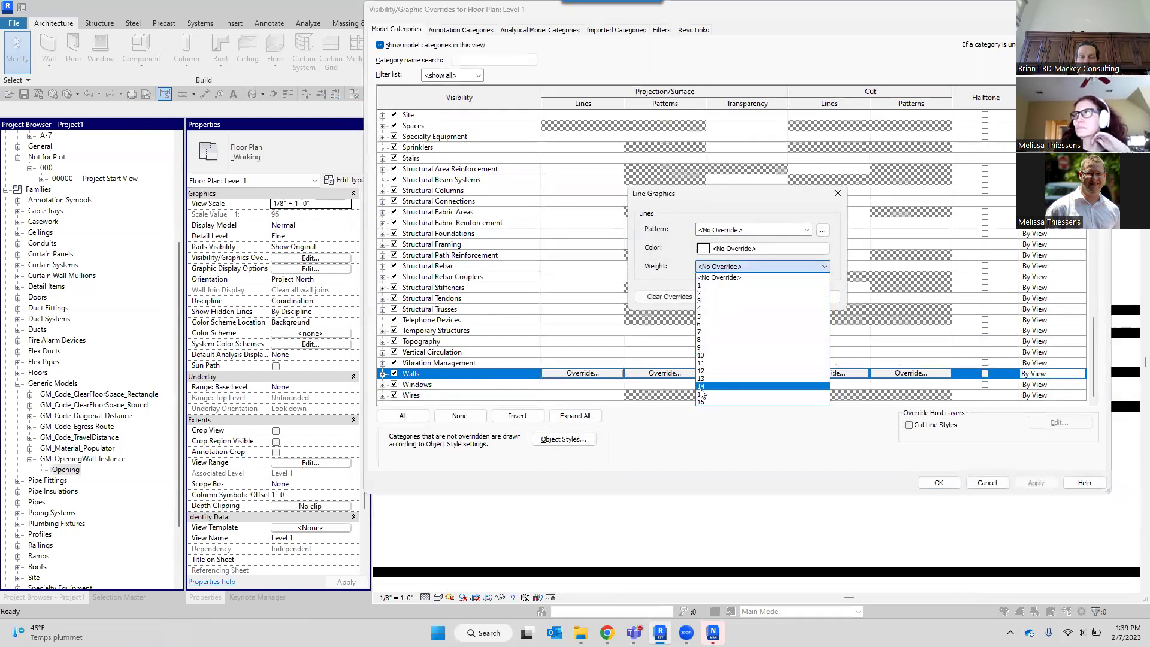
left_click(800, 379)
left_click(768, 297)
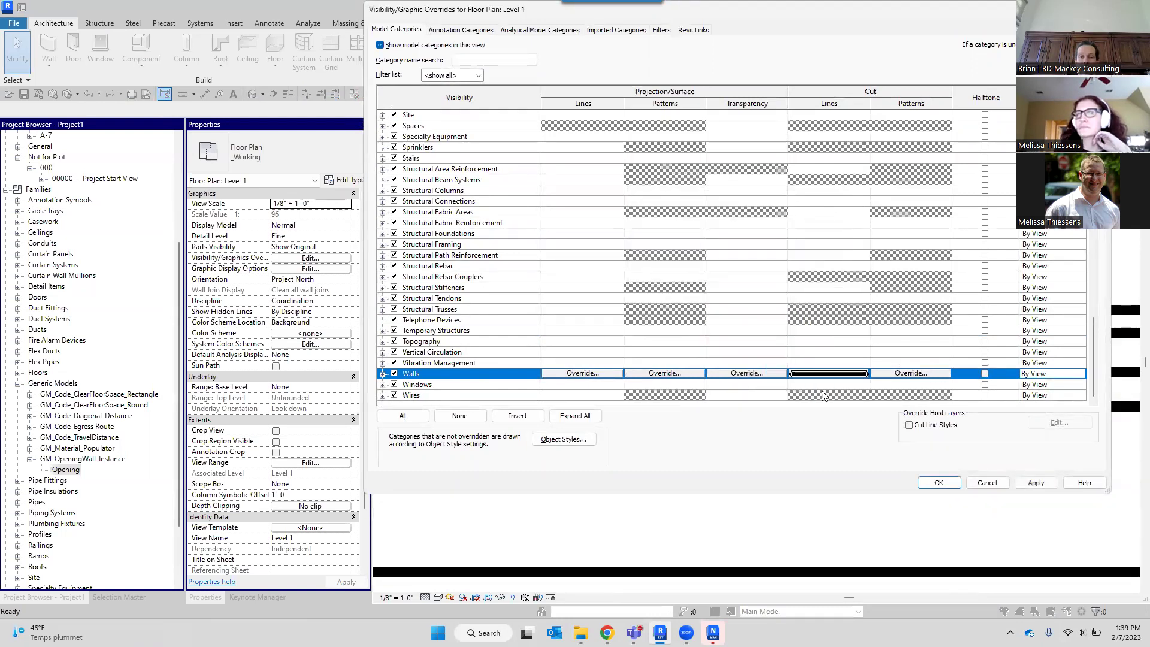
left_click(937, 482)
Zoom out to see the full Level 1 plan with its weight-13 wall cut lines.
scroll(809, 343, "down", 2)
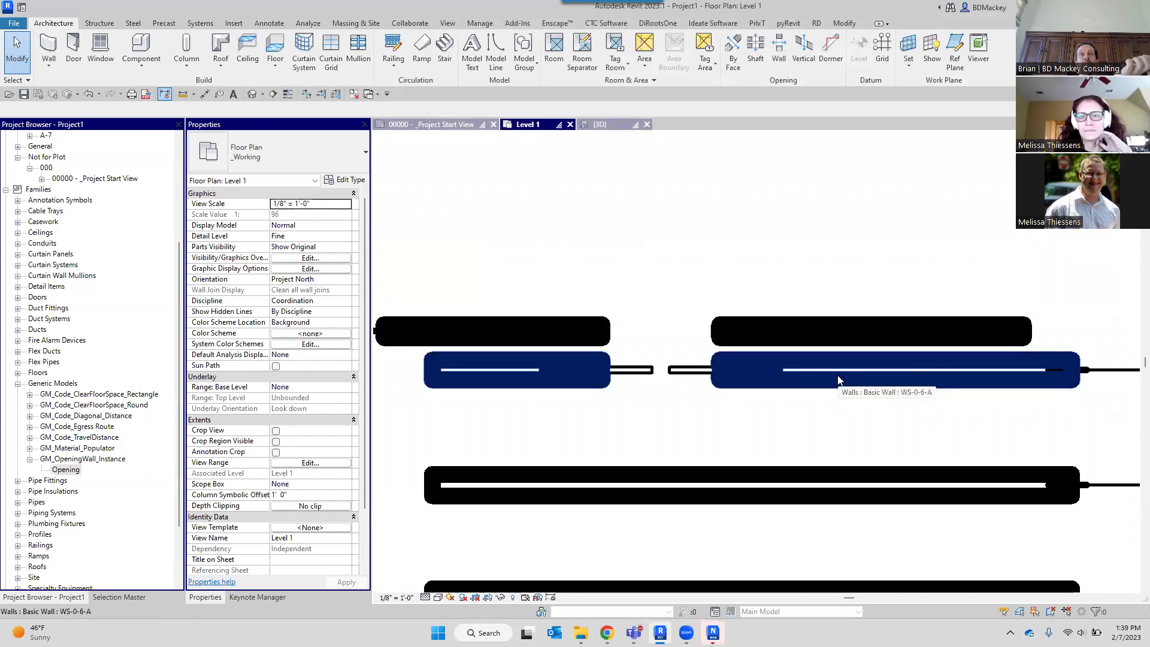
scroll(844, 380, "down", 2)
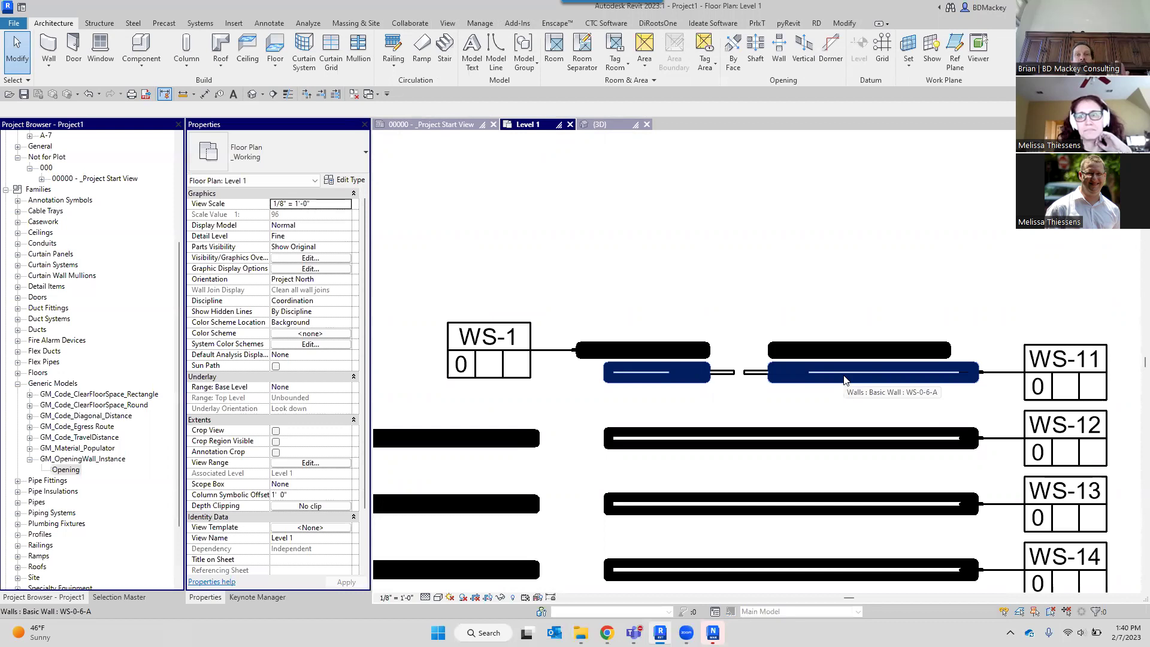
scroll(843, 375, "down", 5)
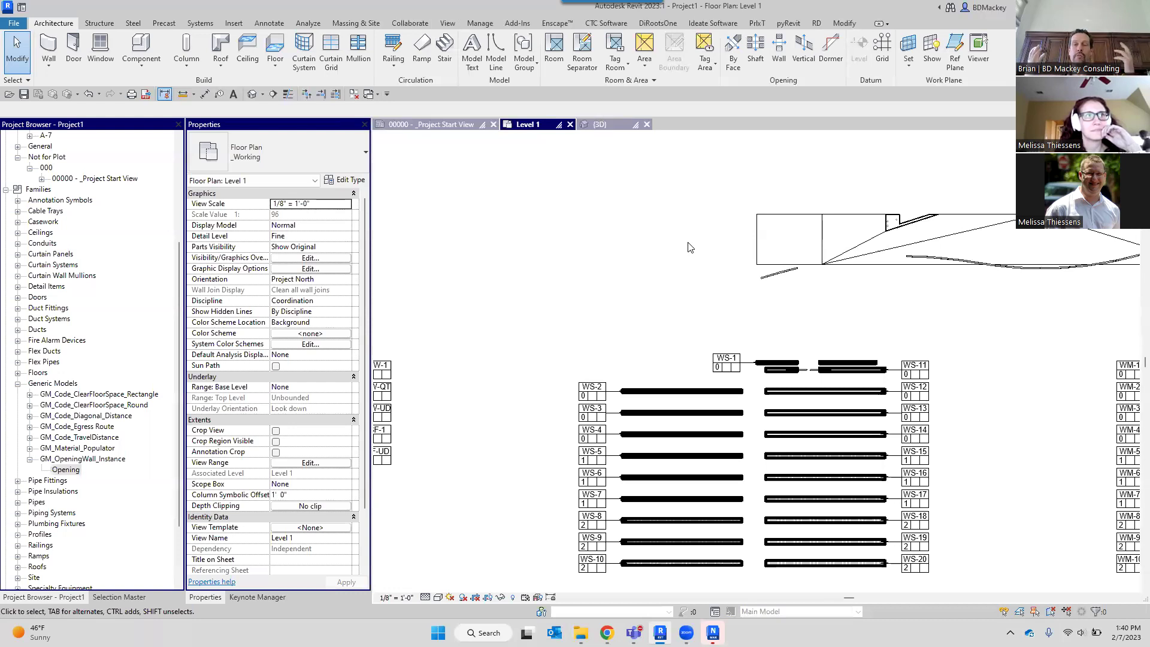
scroll(689, 257, "down", 4)
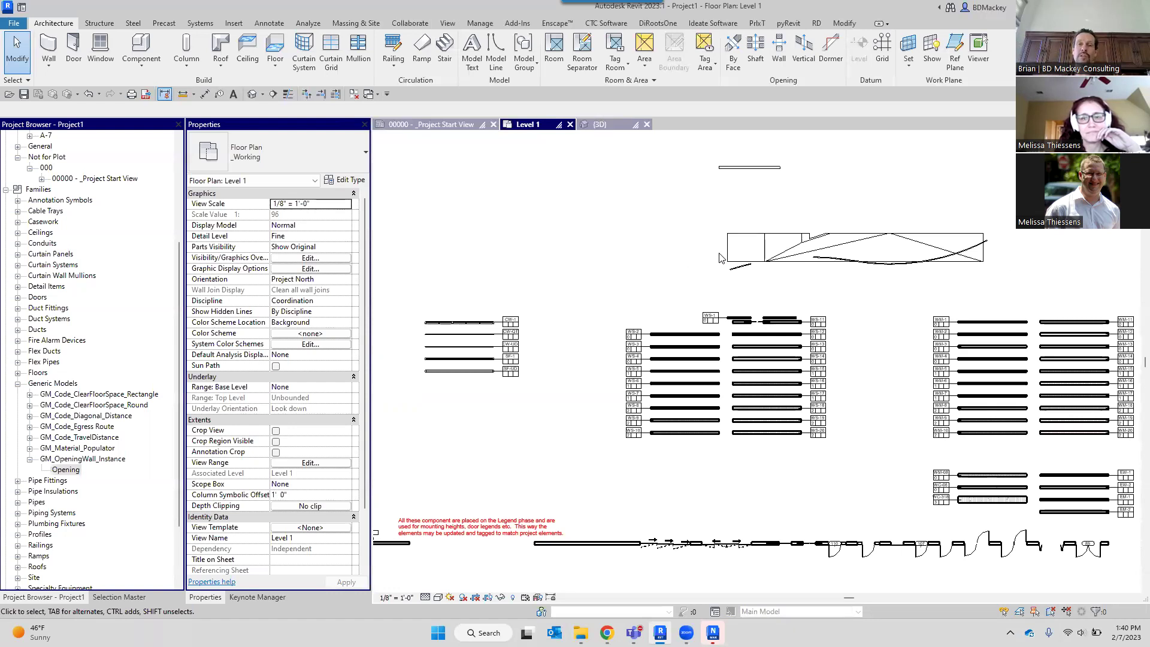
scroll(713, 253, "down", 1)
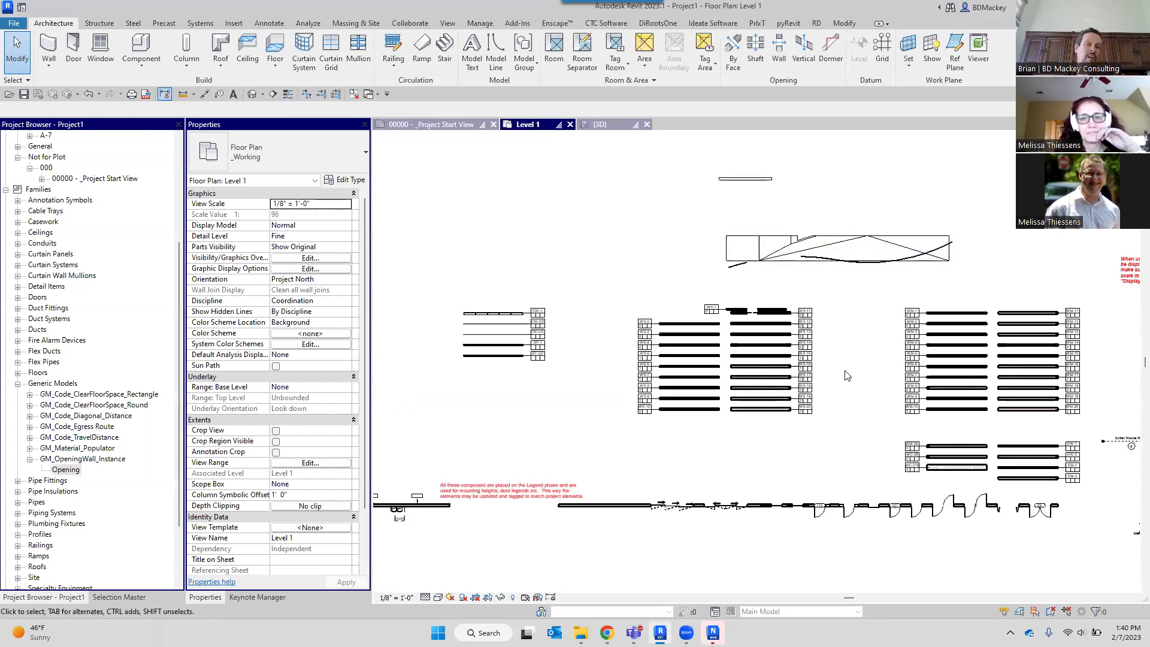
scroll(804, 307, "up", 2)
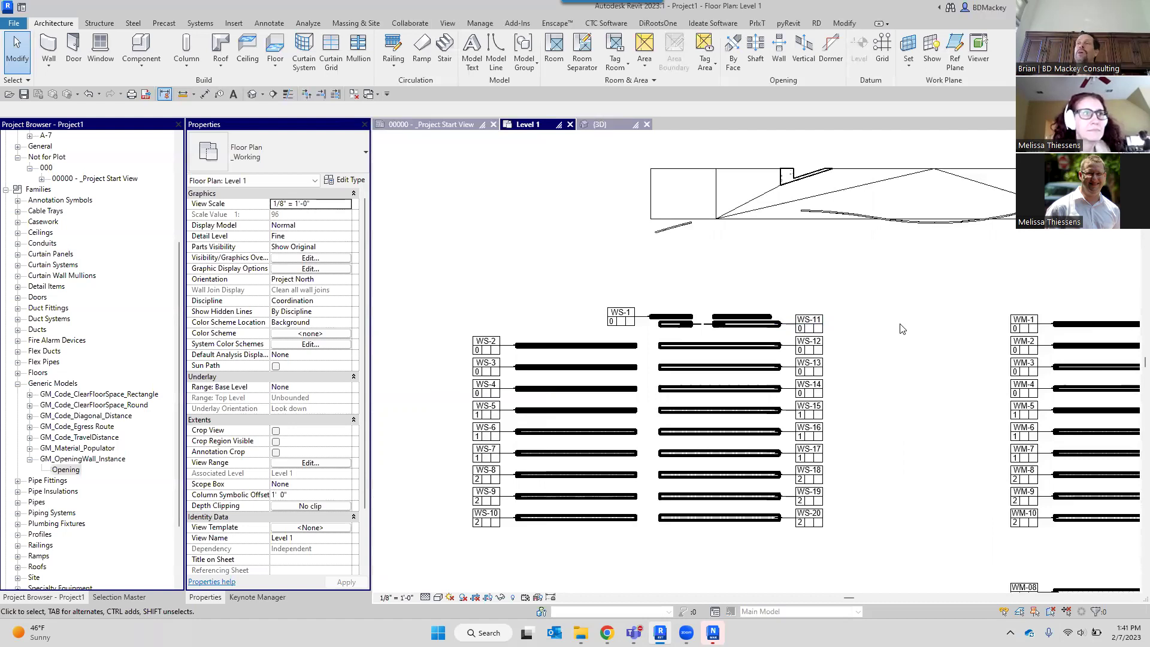
scroll(846, 275, "down", 2)
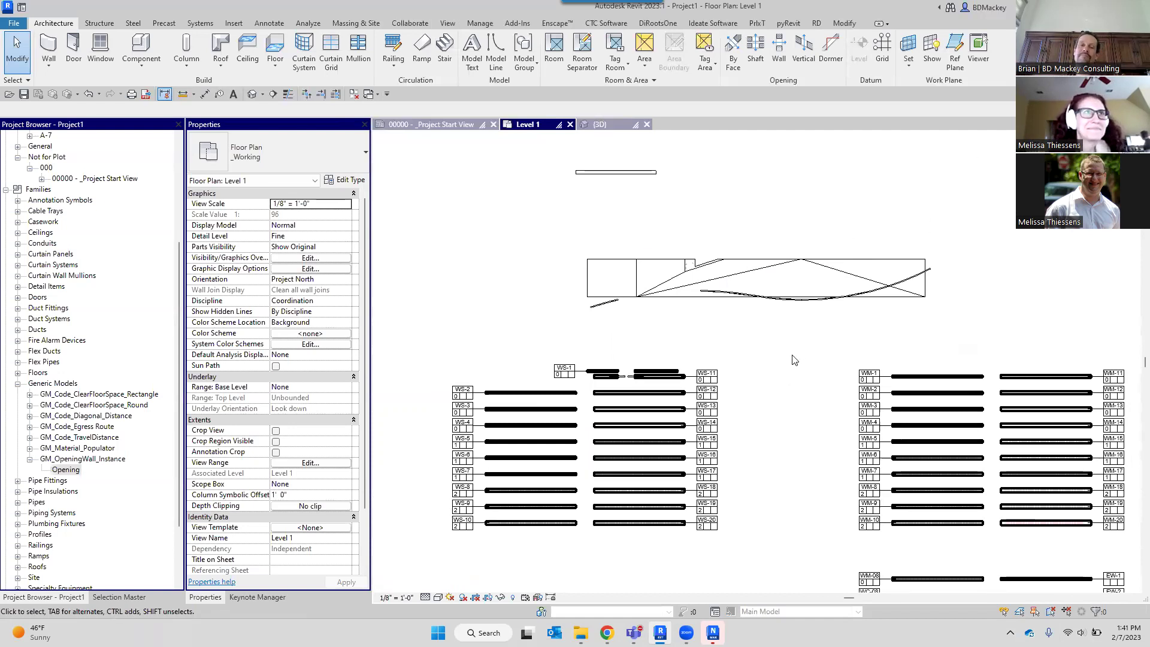
scroll(792, 358, "down", 3)
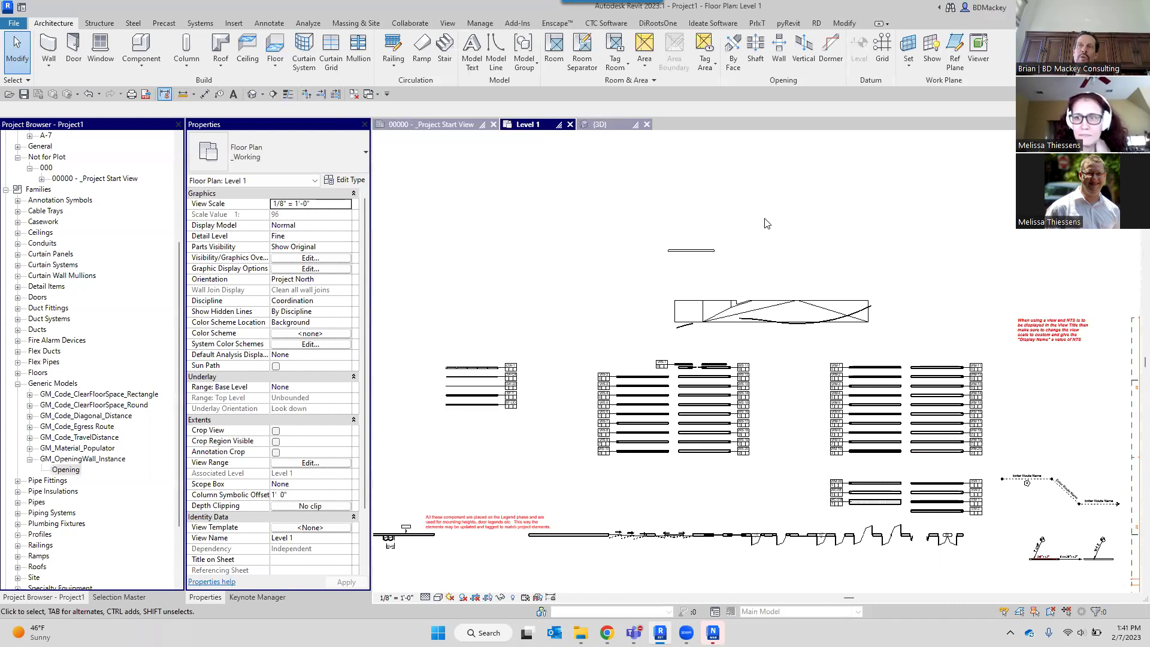
scroll(869, 358, "up", 2)
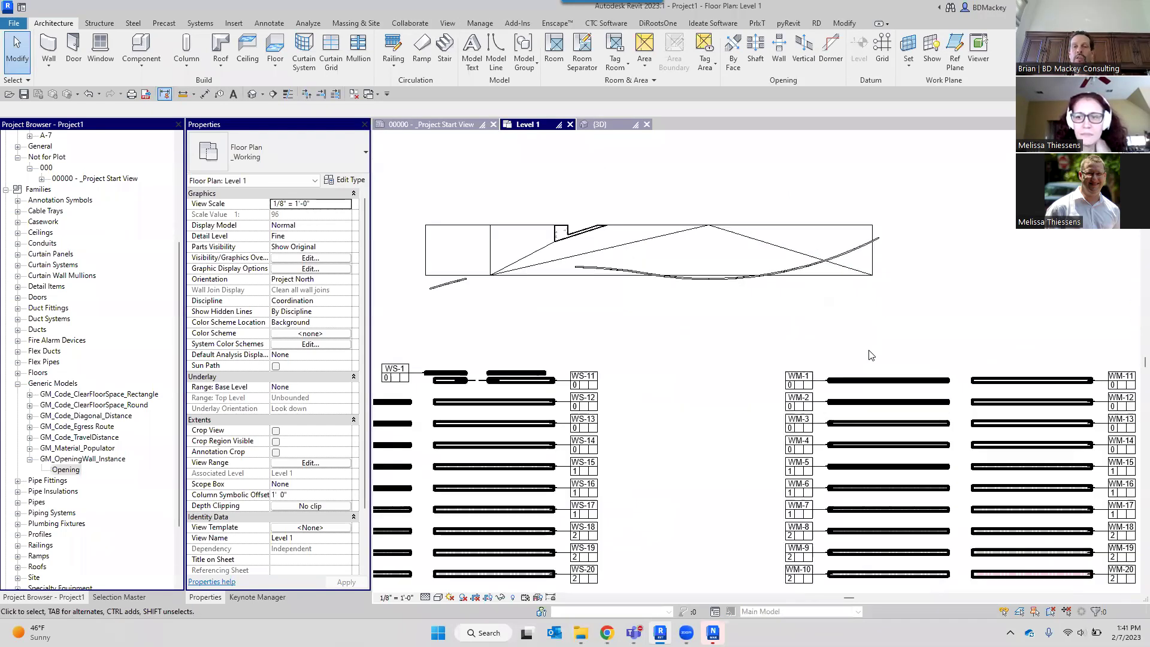
scroll(868, 354, "down", 2)
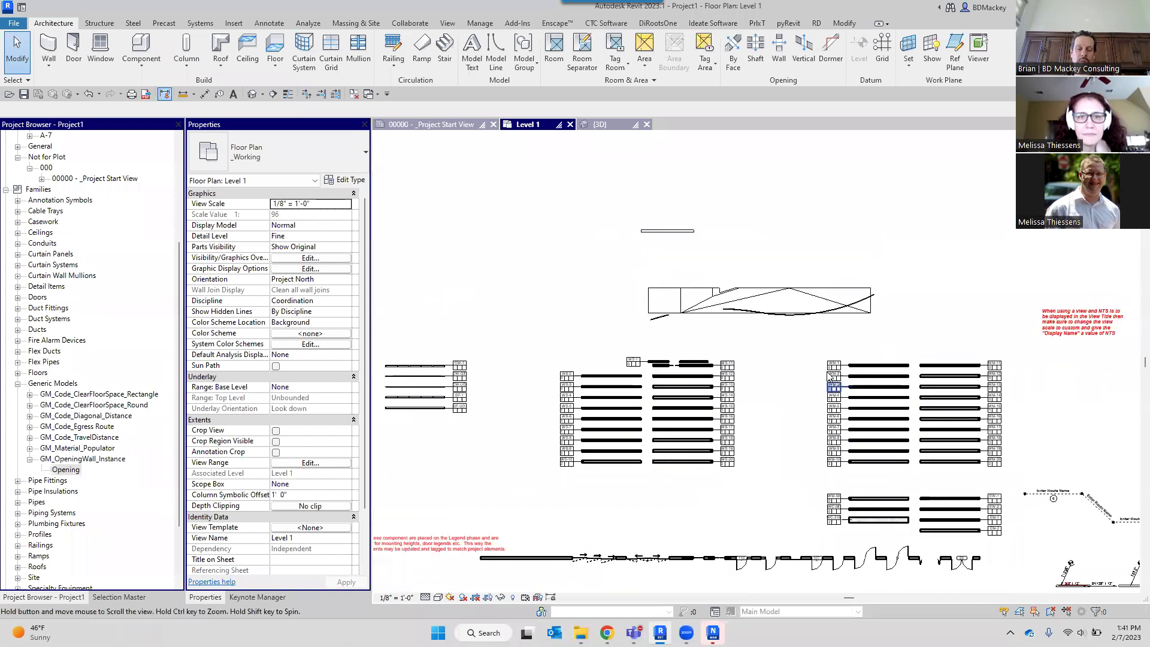
Turn off the Data Devices and Electrical Equipment categories in Level 1's visibility settings.
key("v")
key("v")
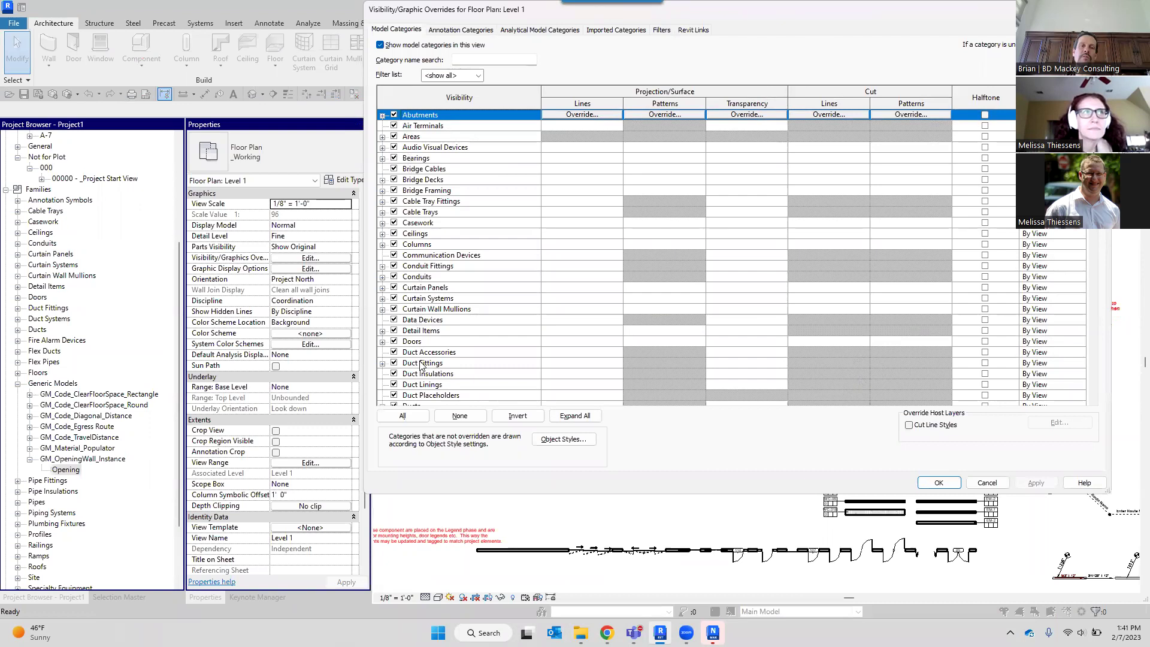
left_click(394, 319)
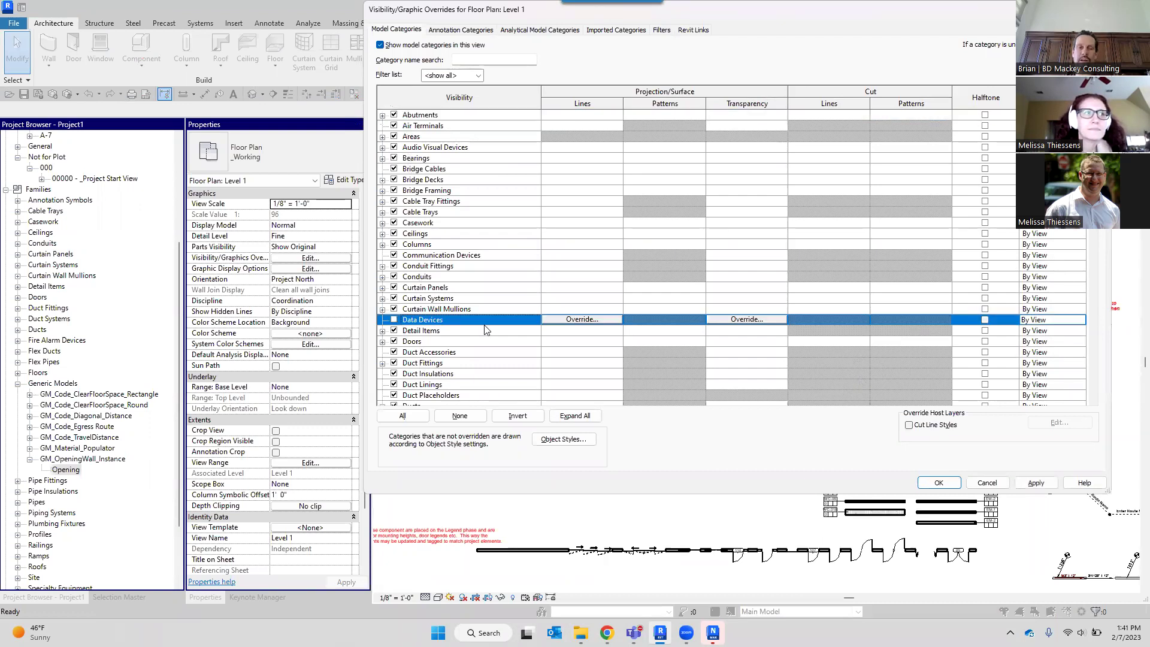
scroll(424, 385, "down", 2)
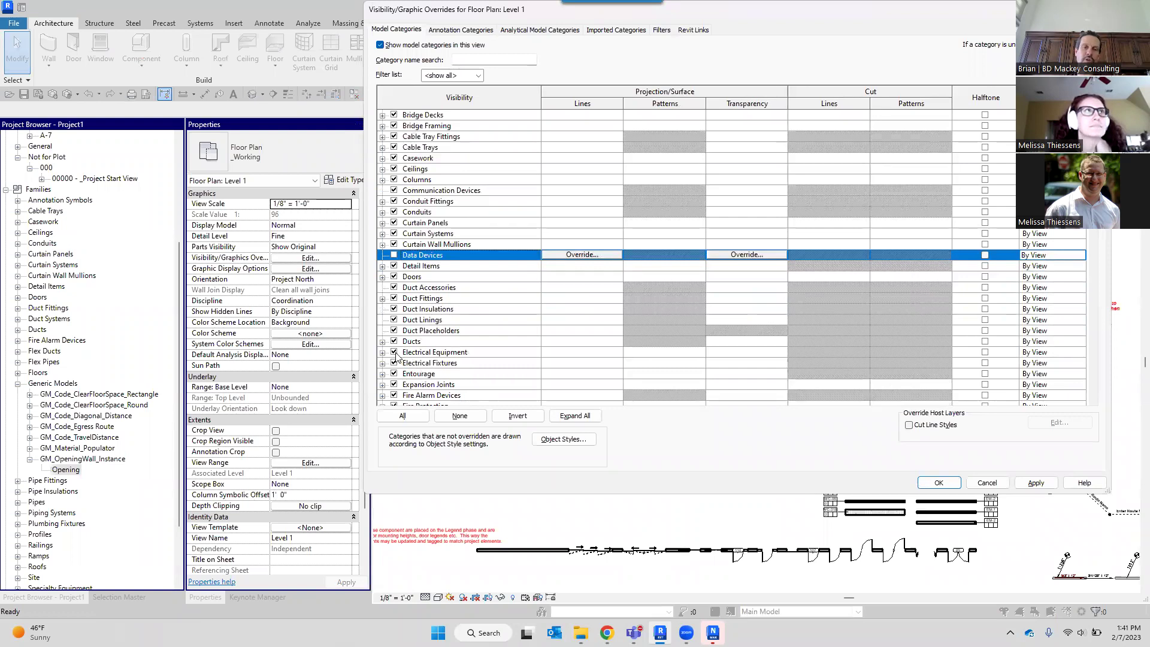
left_click(394, 353)
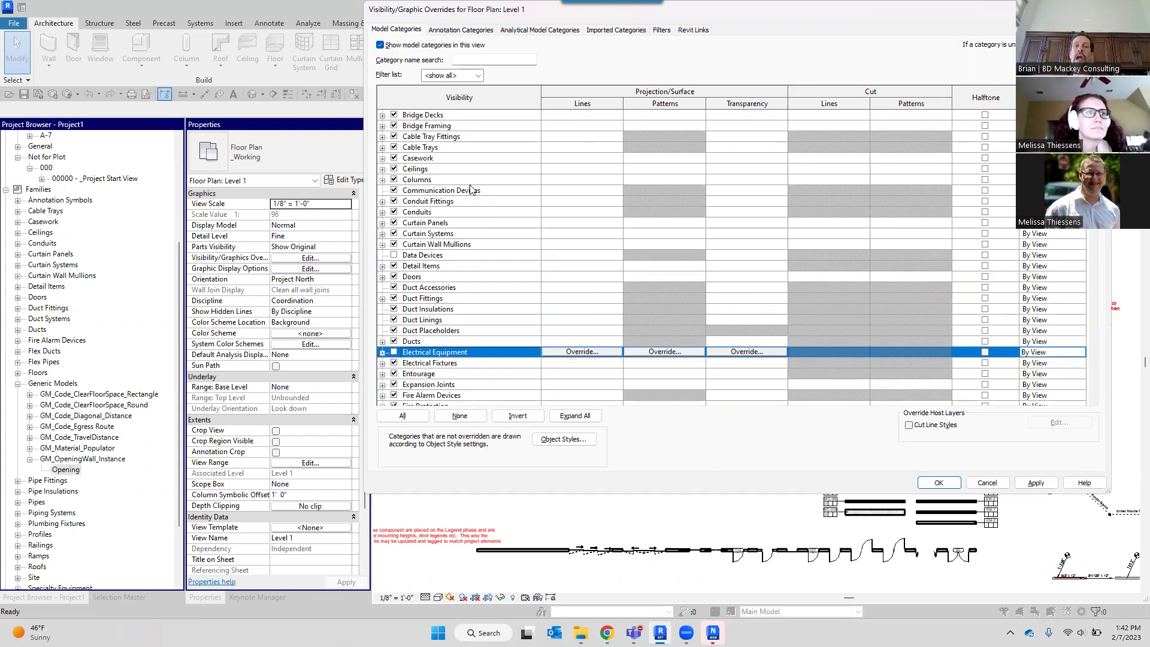
left_click(991, 482)
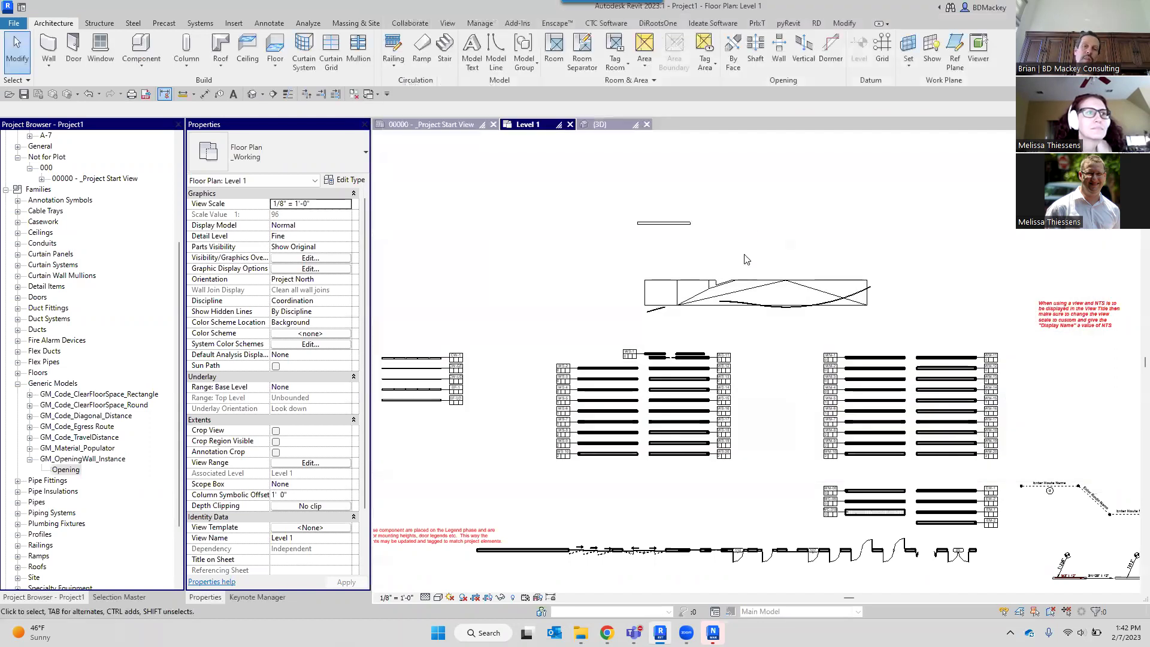
Zoom out of the Level 1 plan and launch the Autodesk App Store from the InfoCenter.
scroll(771, 284, "down", 2)
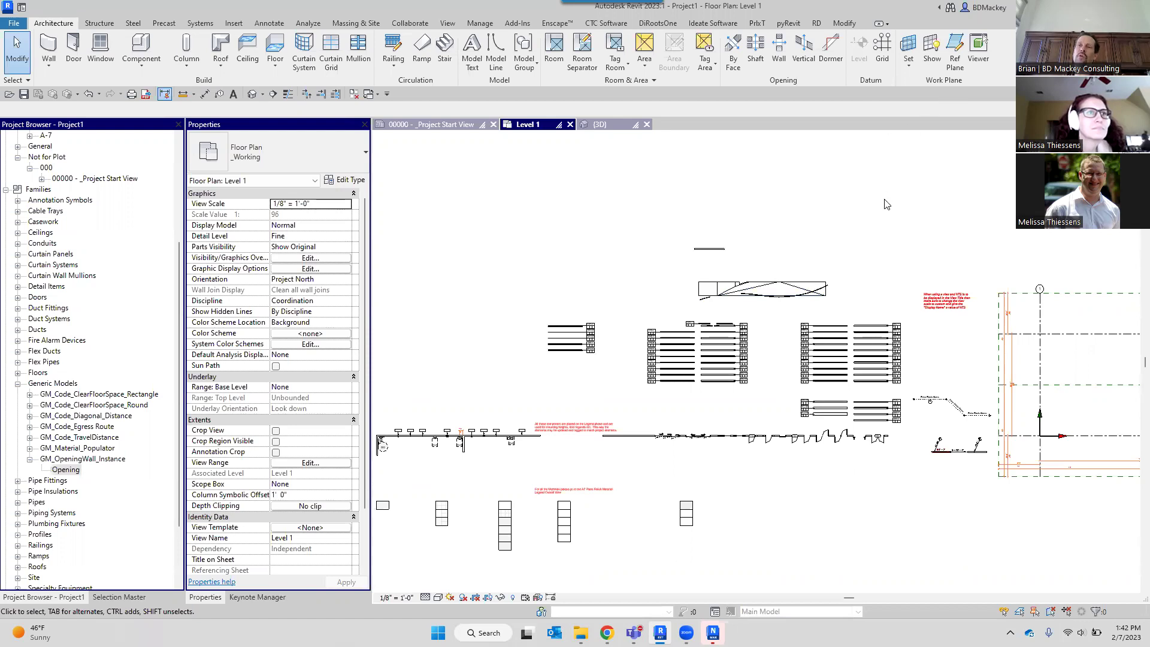
scroll(878, 201, "down", 2)
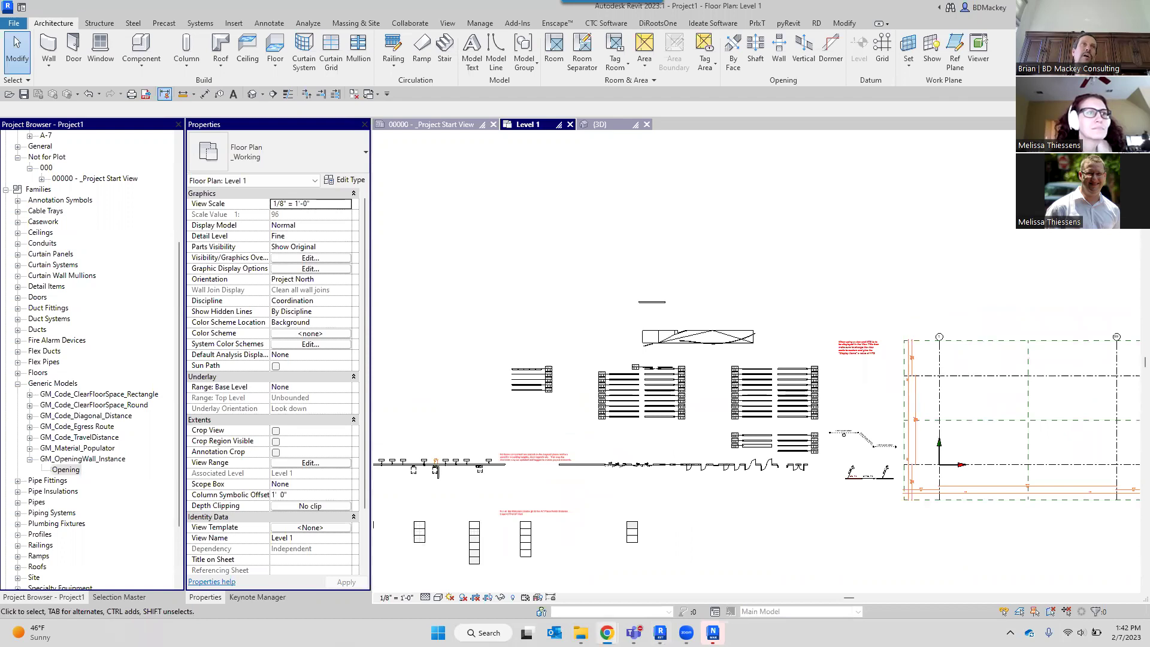
left_click(1029, 8)
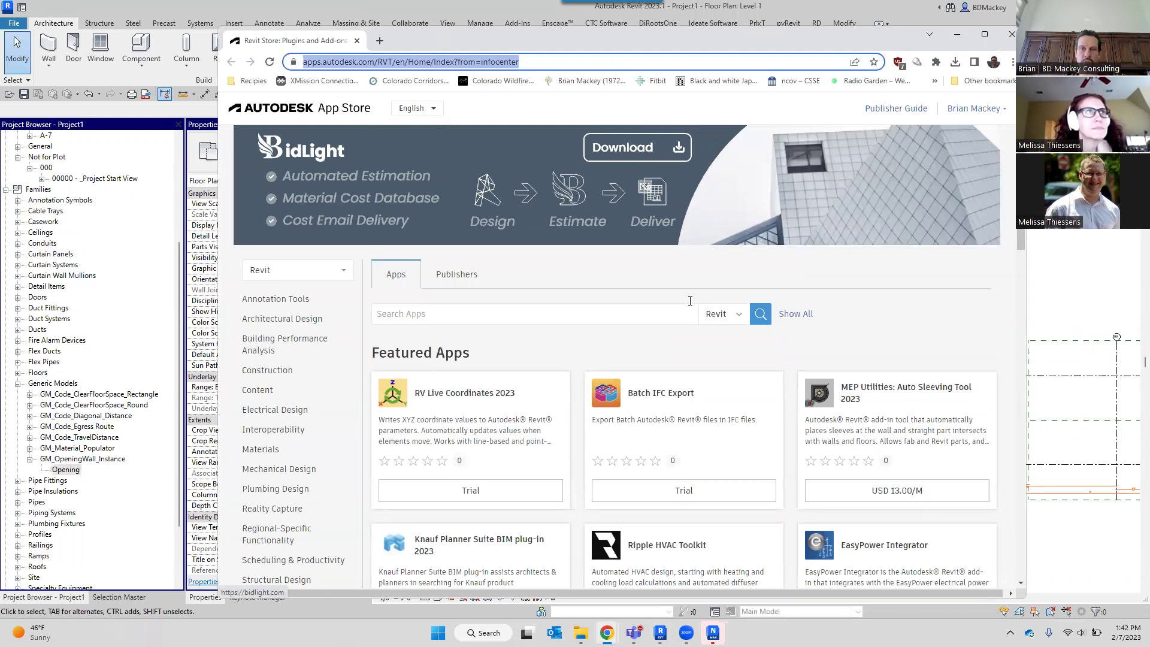
Search the Revit apps catalogue for 'hsb'.
left_click(555, 313)
type("hsb")
key("Return")
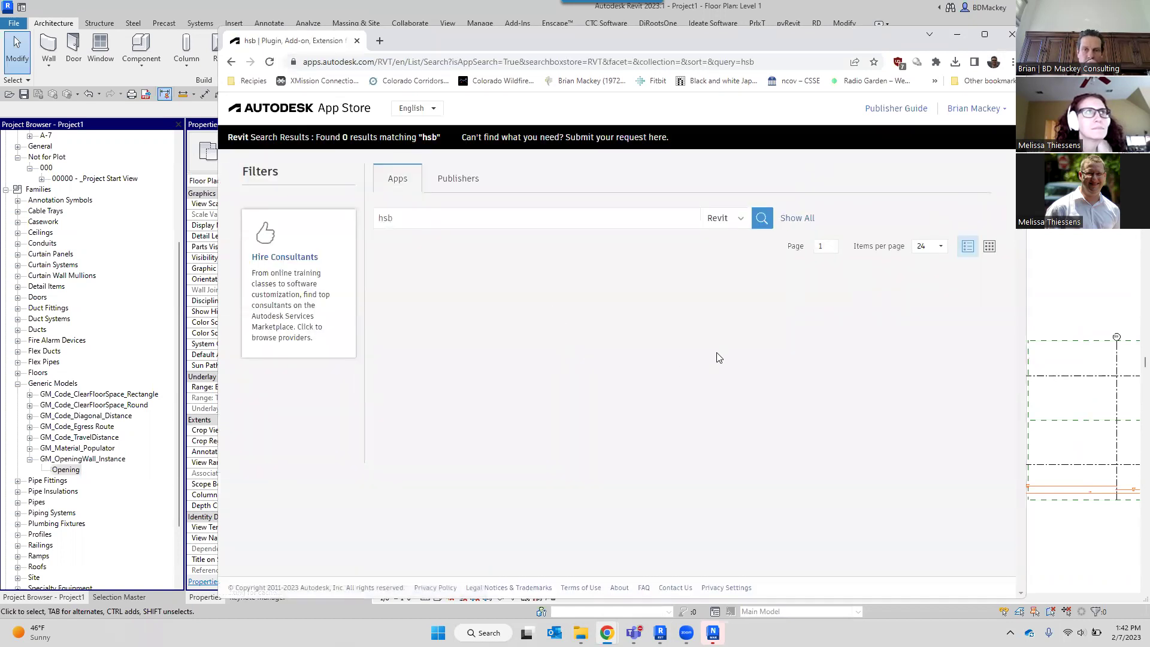
Search publishers for 'hsb' and pick the hsbShare suggestion.
left_click(443, 187)
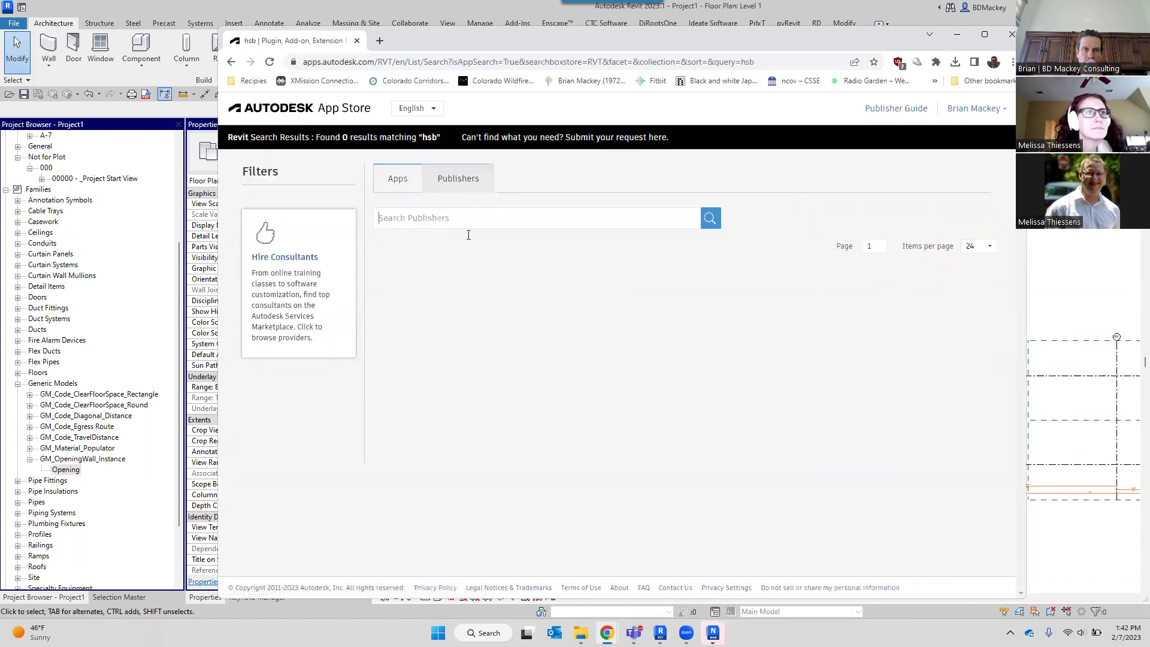
type("hsb")
left_click(454, 259)
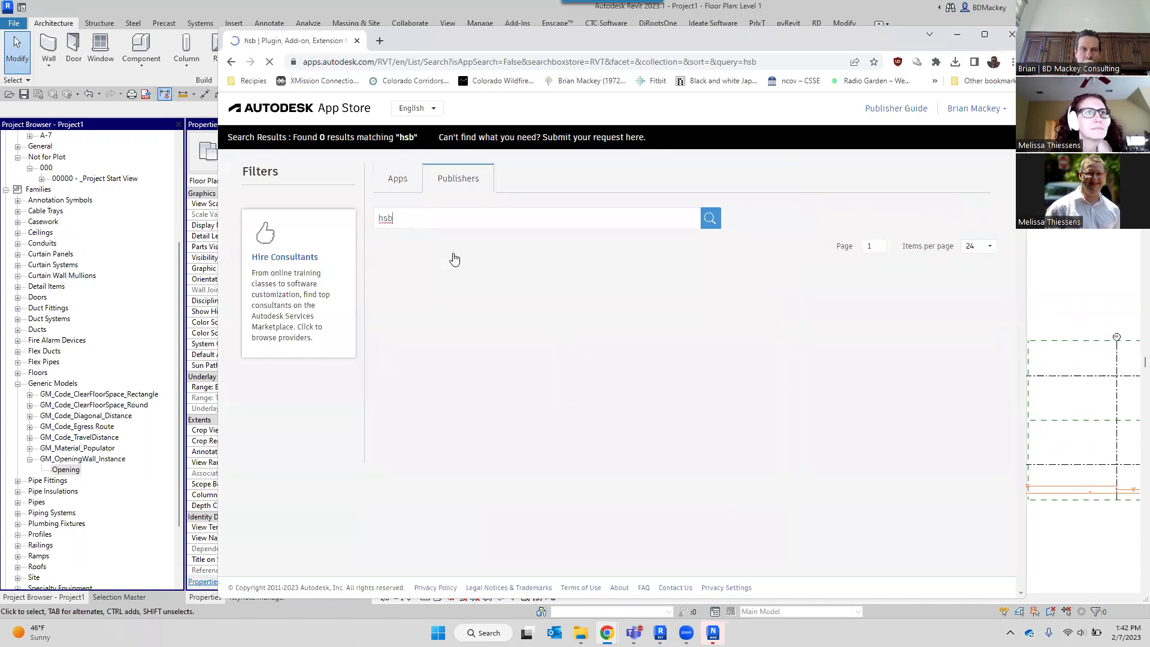
left_click(452, 218)
key("BackSpace")
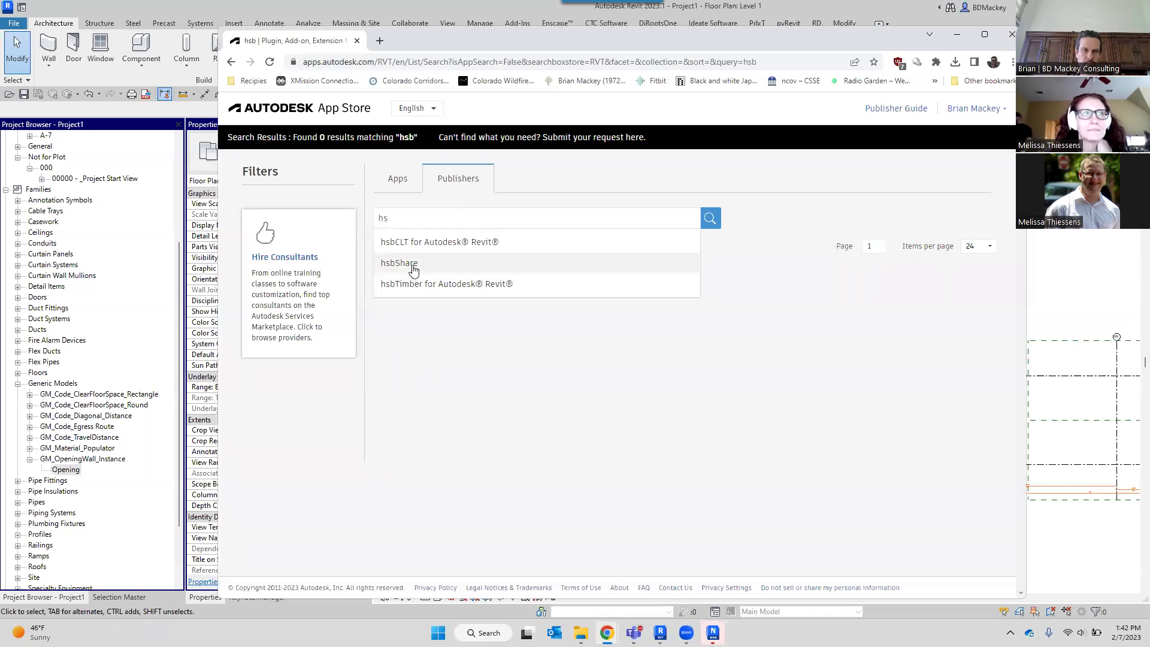
left_click(412, 268)
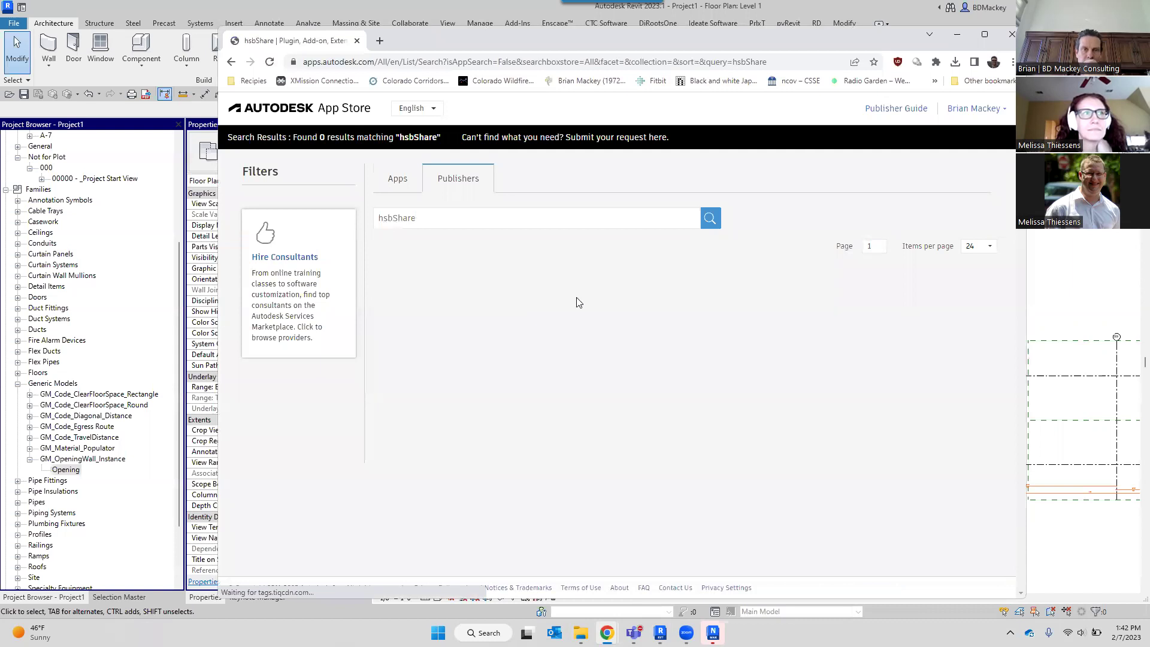
Switch the search back to apps and start typing 'h' for a new app search.
left_click(405, 186)
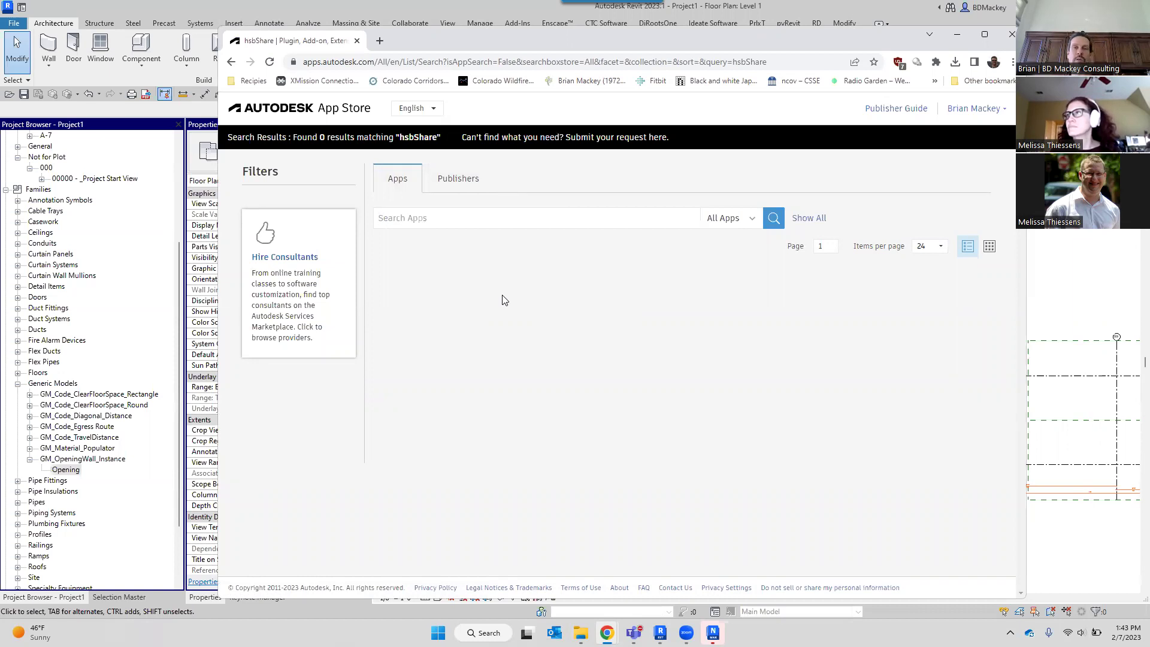
left_click(519, 226)
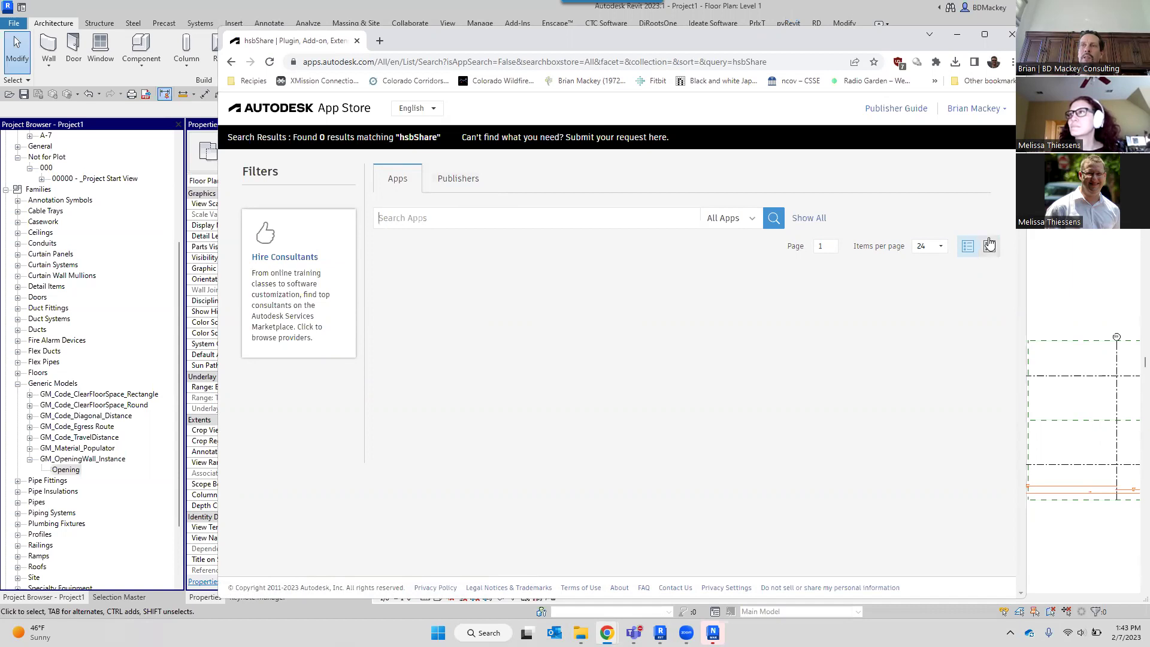
left_click(463, 188)
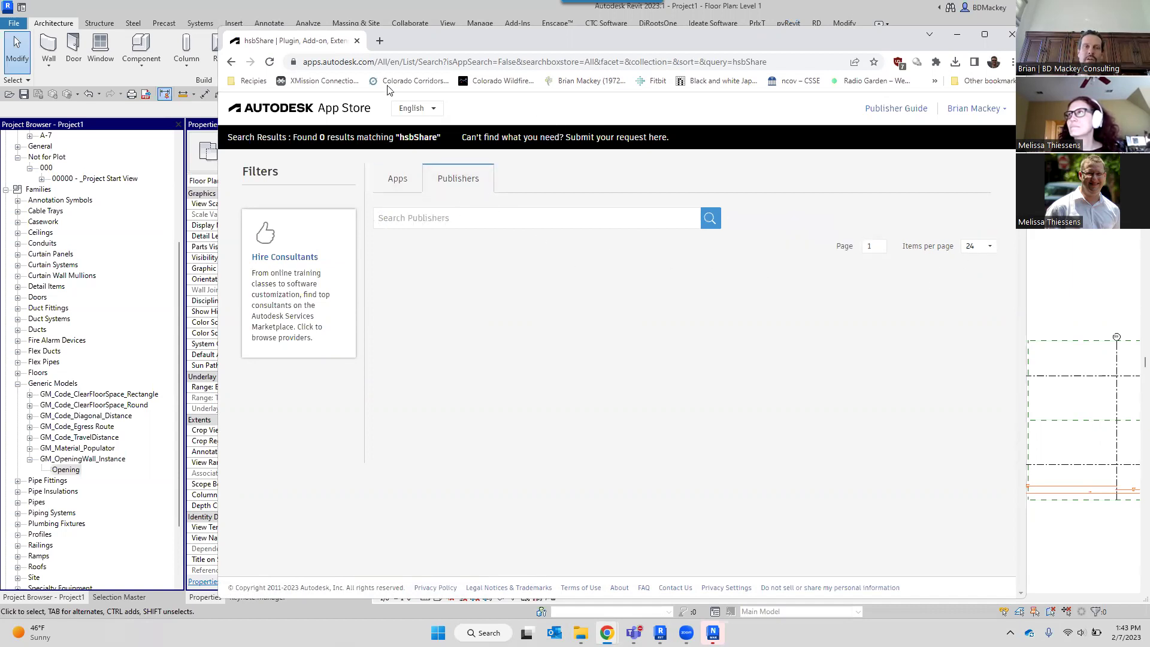
left_click(422, 186)
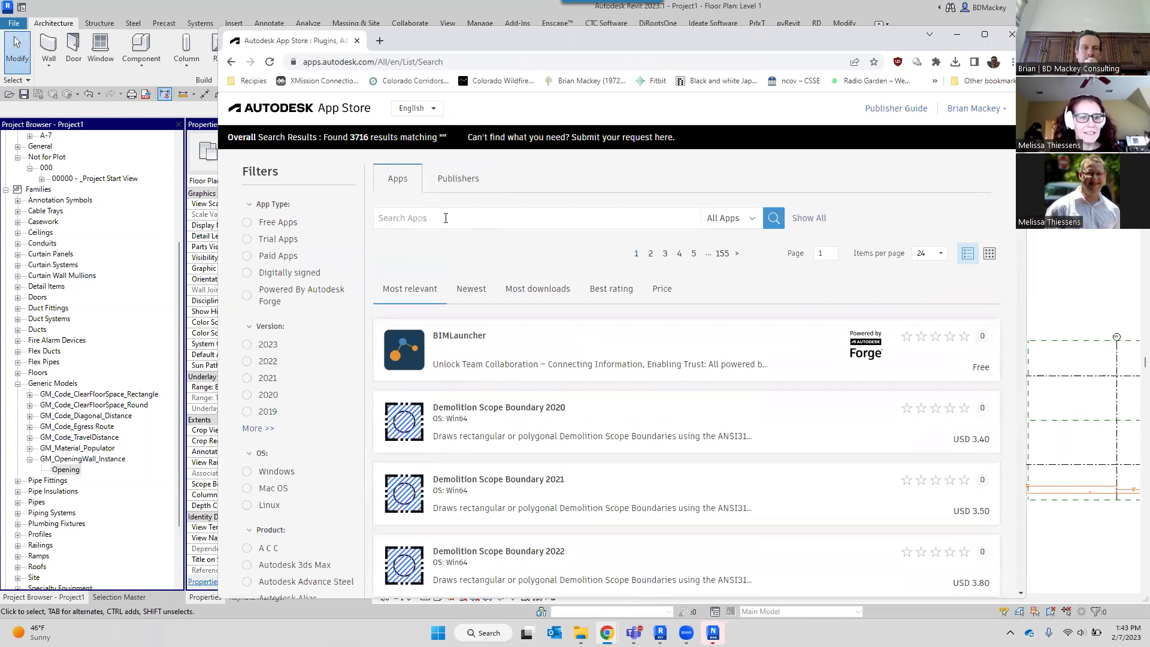
type("hsb")
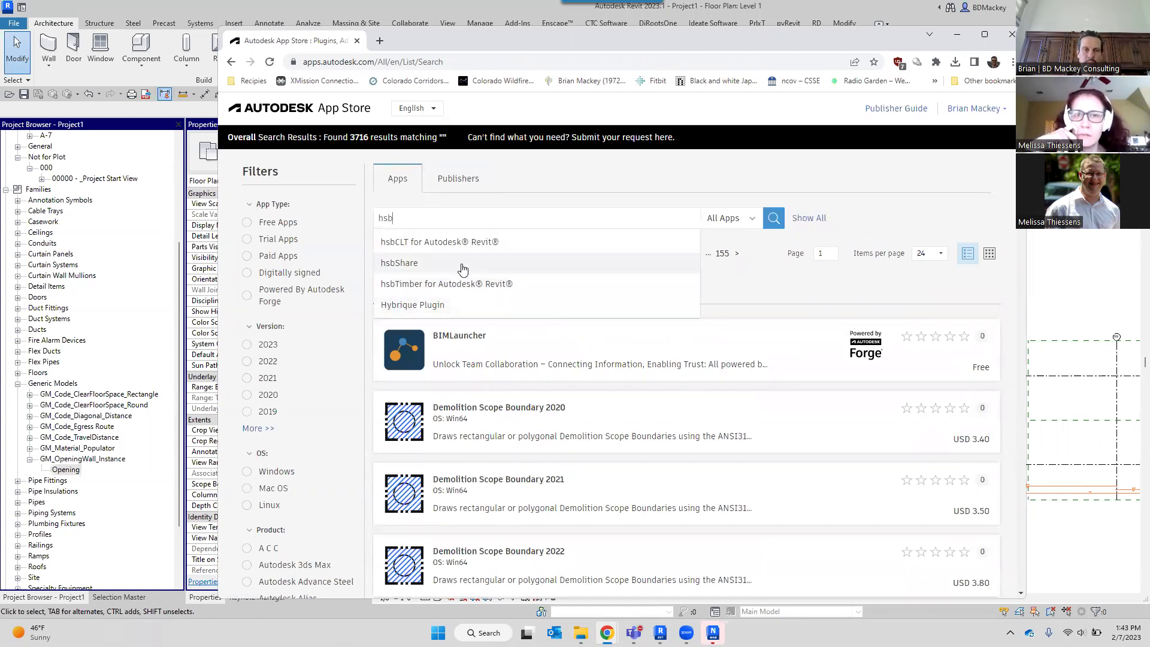
Open the hsbCLT for Autodesk Revit listing, read its description, then open the hsbcad publisher page.
left_click(465, 245)
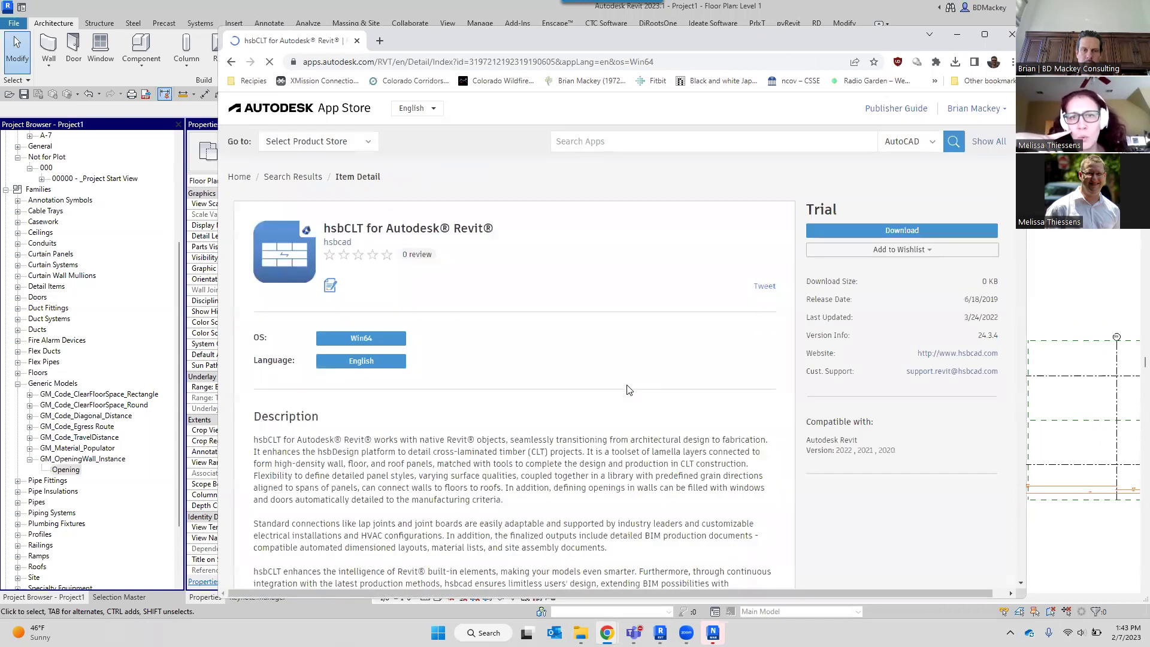
scroll(609, 388, "down", 2)
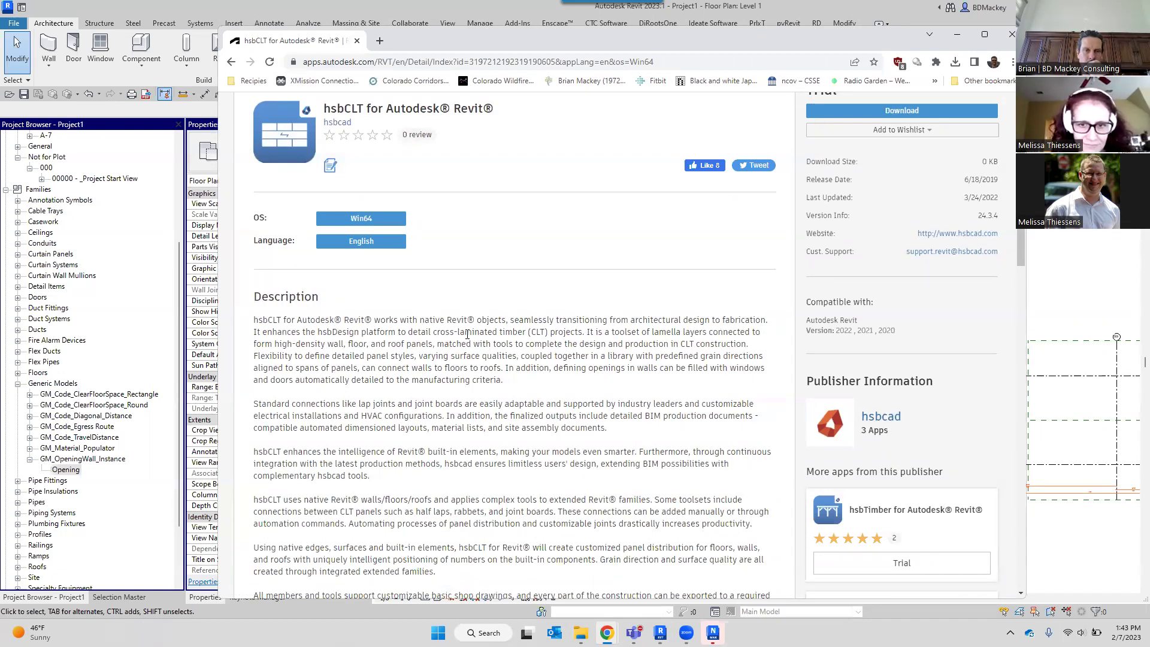
left_click_drag(433, 333, 567, 333)
left_click(901, 421)
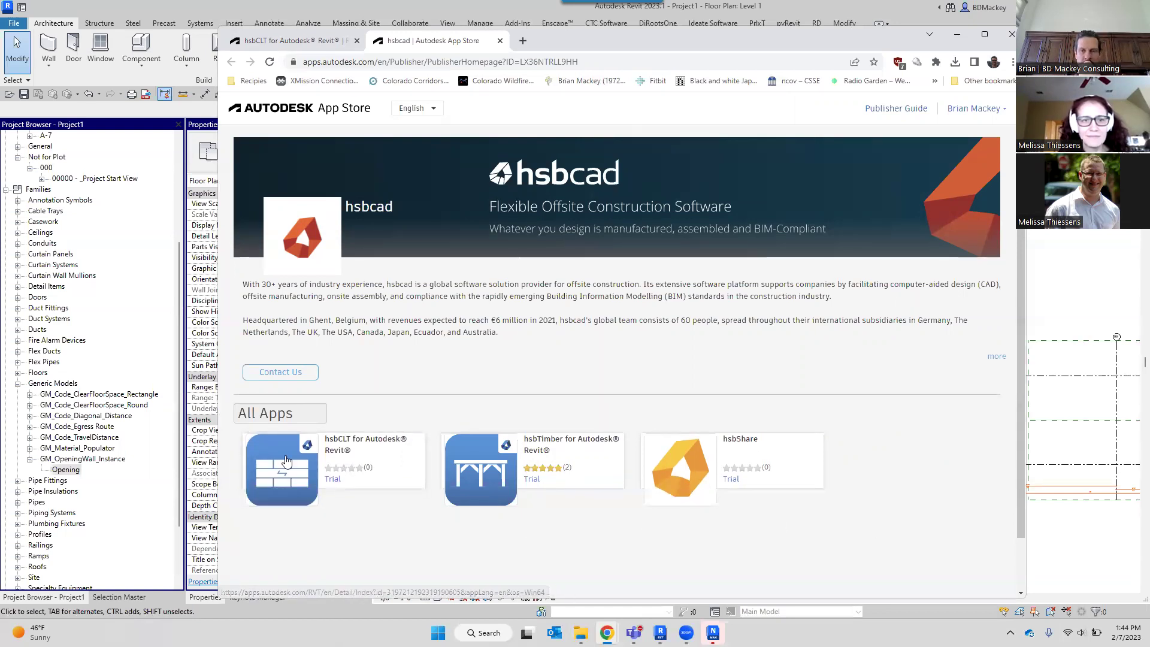
Open the hsbShare app details and scroll through its description.
left_click(753, 459)
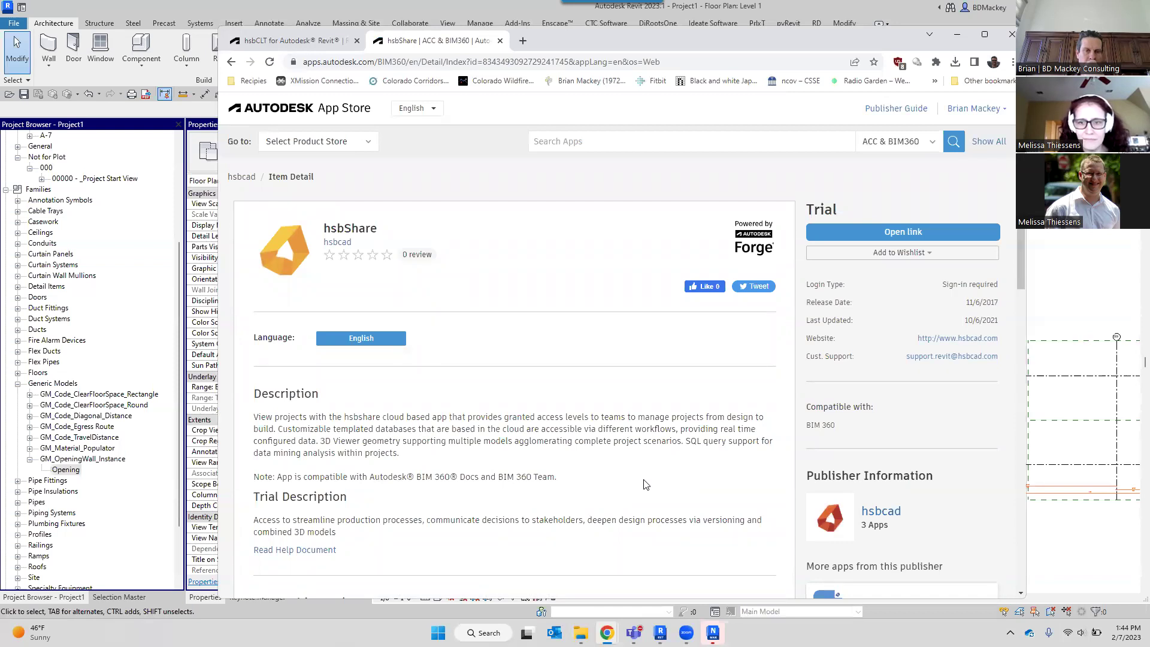
scroll(643, 484, "down", 9)
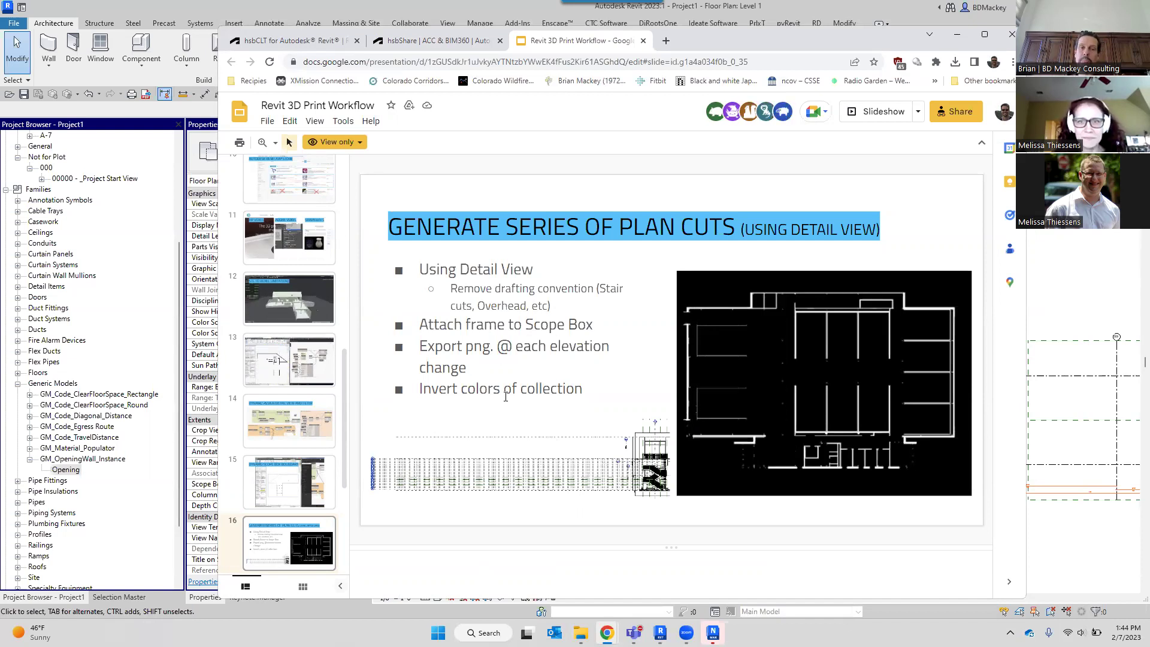
Browse slides 13–15 and 10, then step through to slide 12, 'STL to Voxel Limitations'.
left_click(288, 359)
left_click(314, 436)
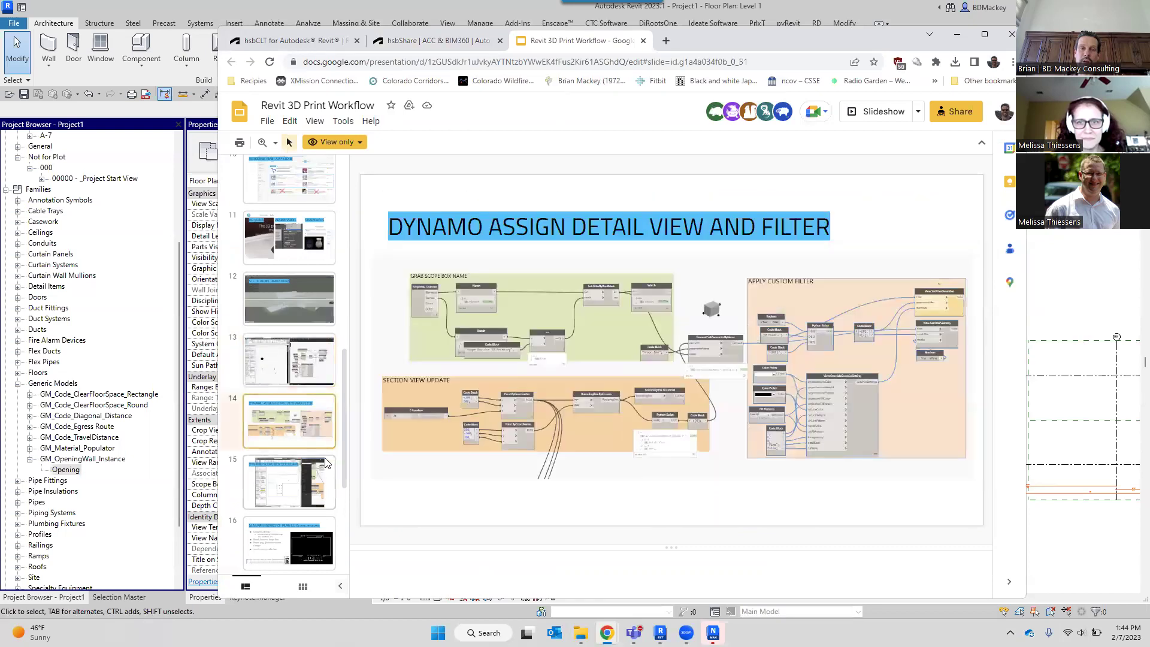
left_click(329, 473)
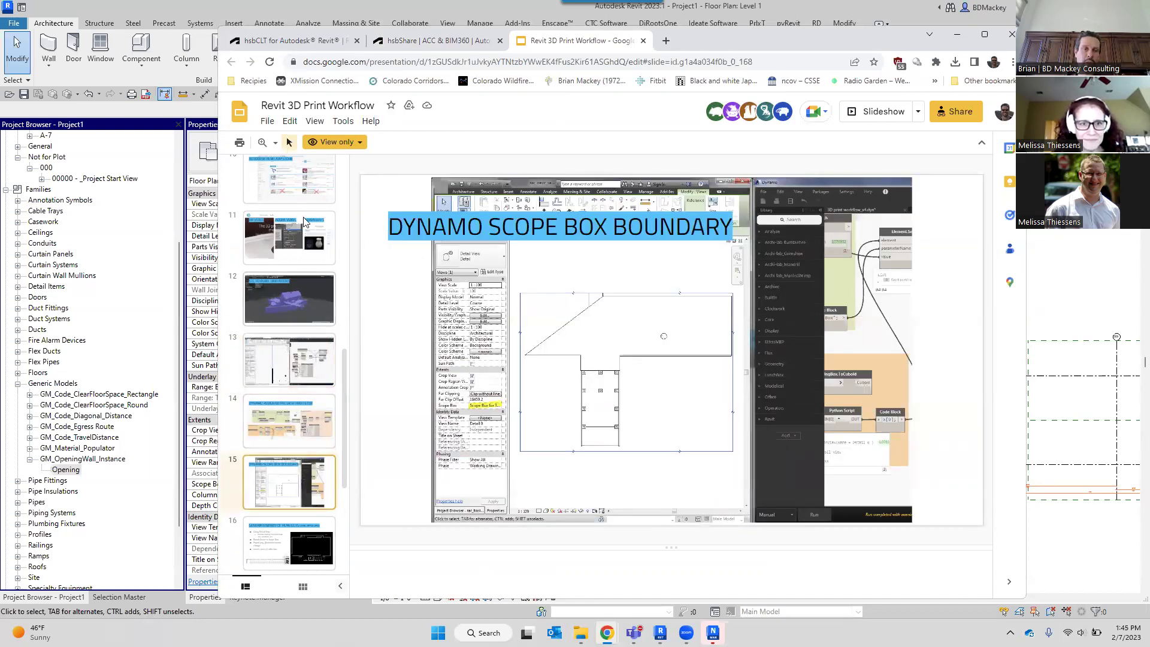
left_click(288, 179)
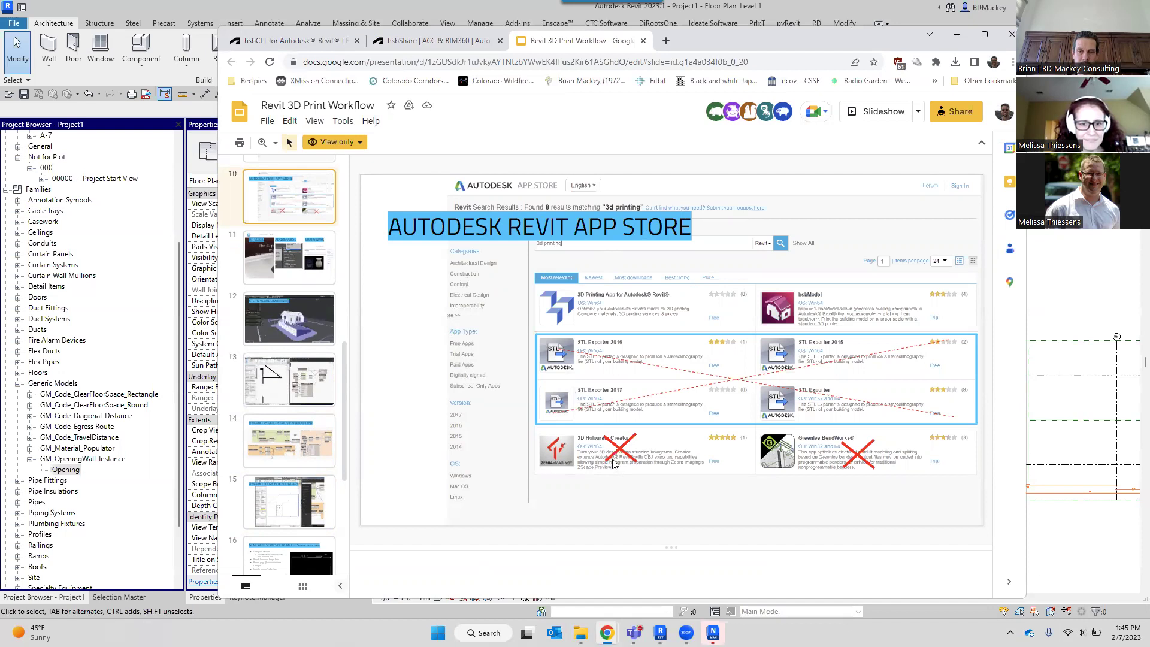
key("Down")
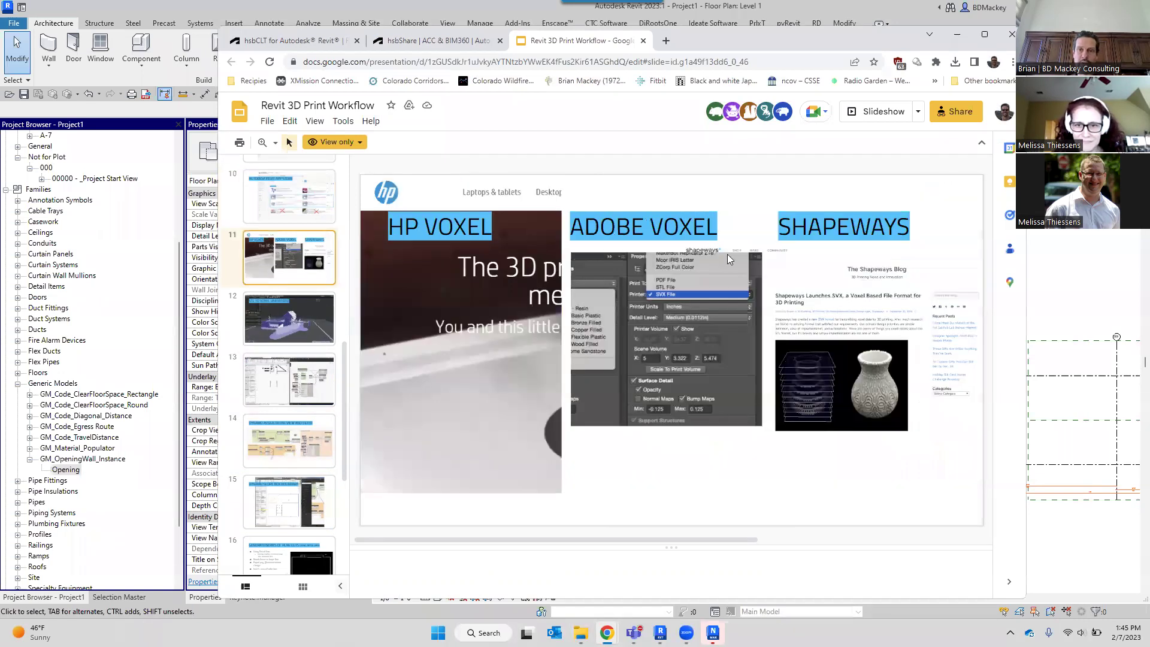
key("Up")
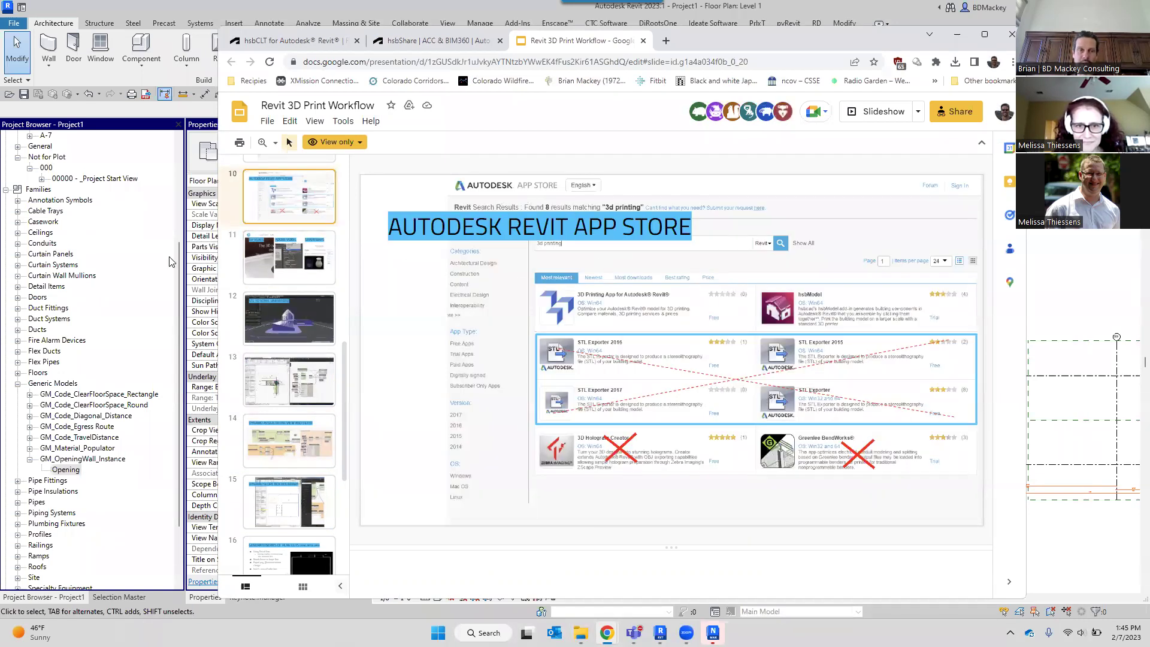
key("Down")
key("Down")
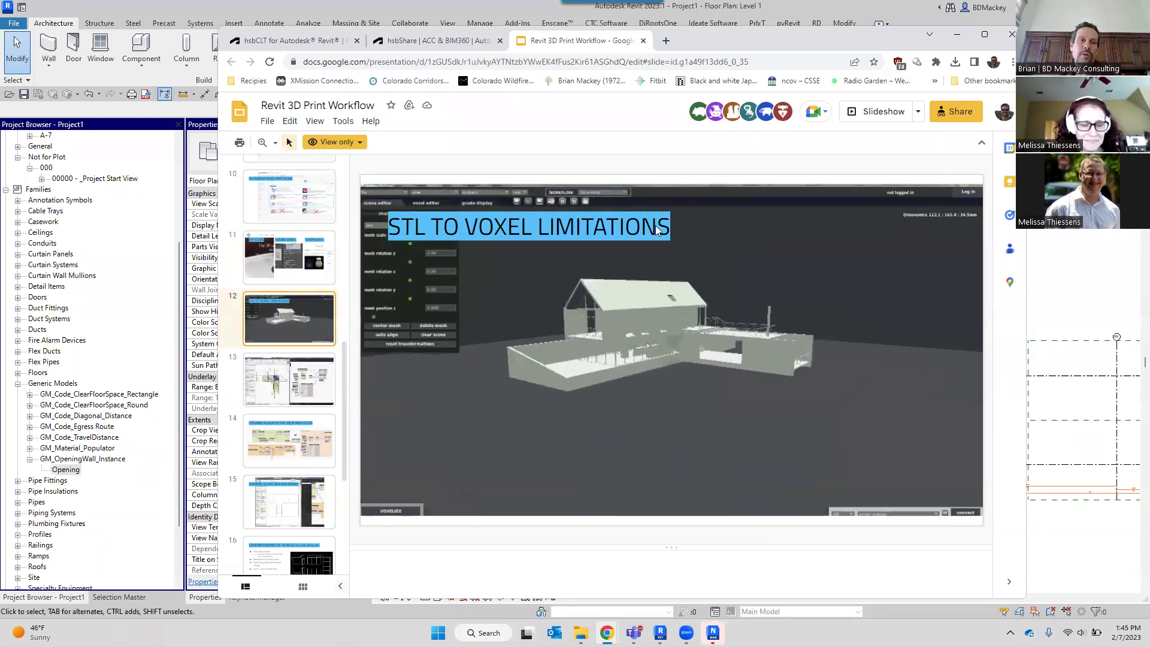
View the Next Steps and PIL image processing slides, then close the deck and minimize Chrome.
scroll(295, 407, "down", 4)
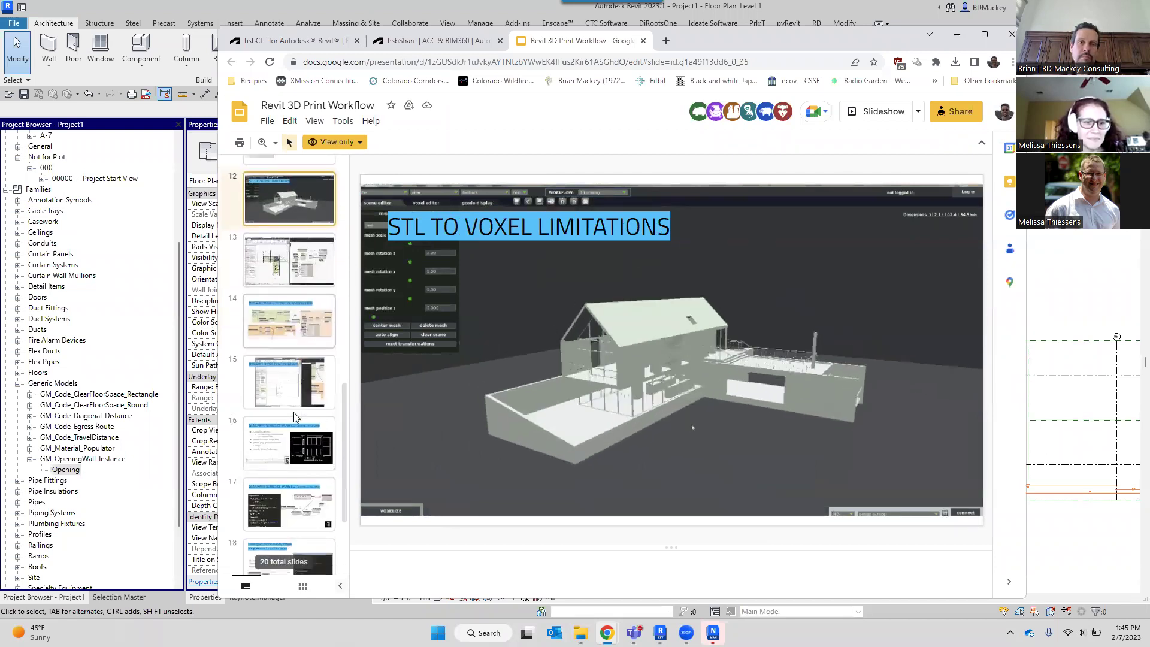
left_click(290, 542)
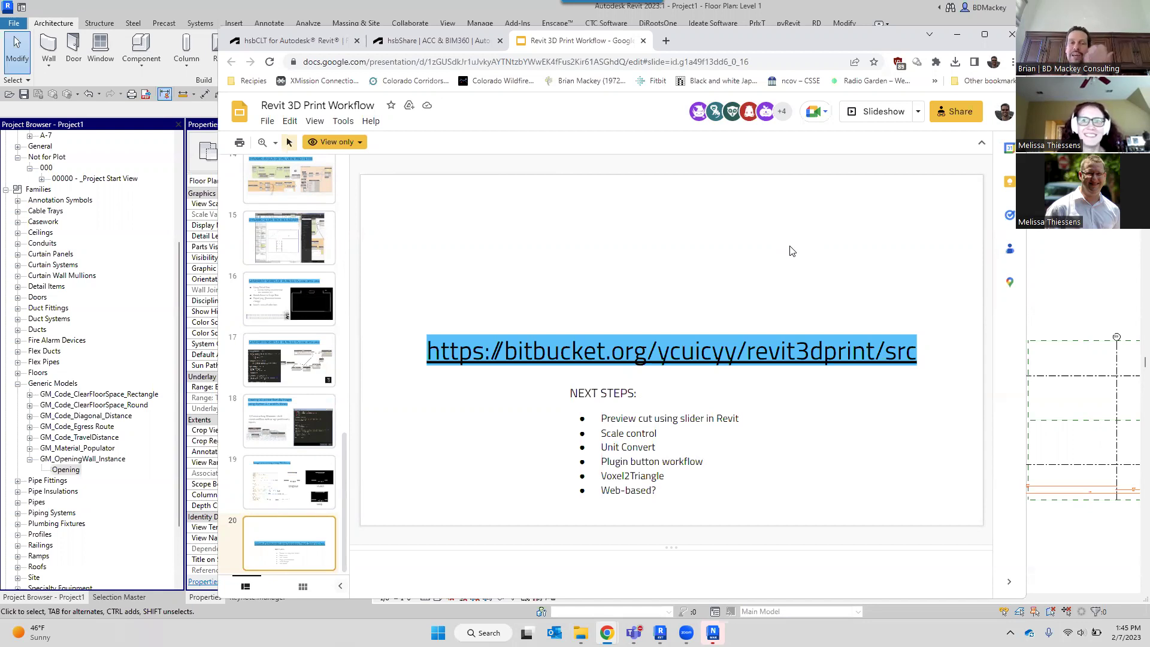
left_click(324, 492)
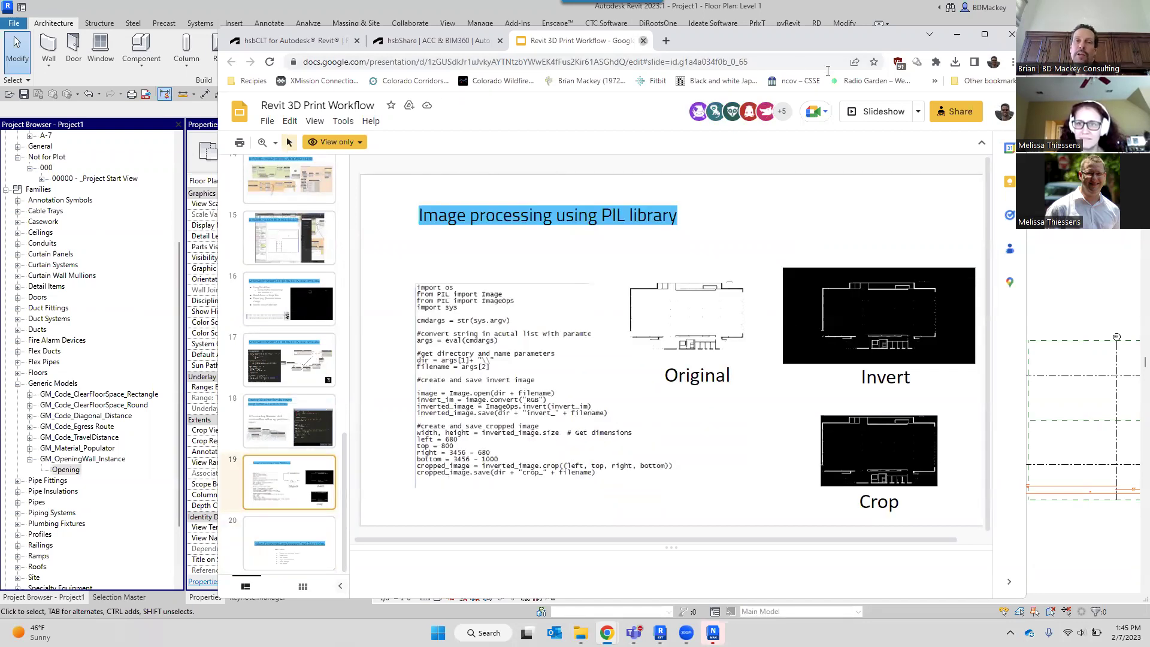
left_click(645, 40)
left_click(957, 34)
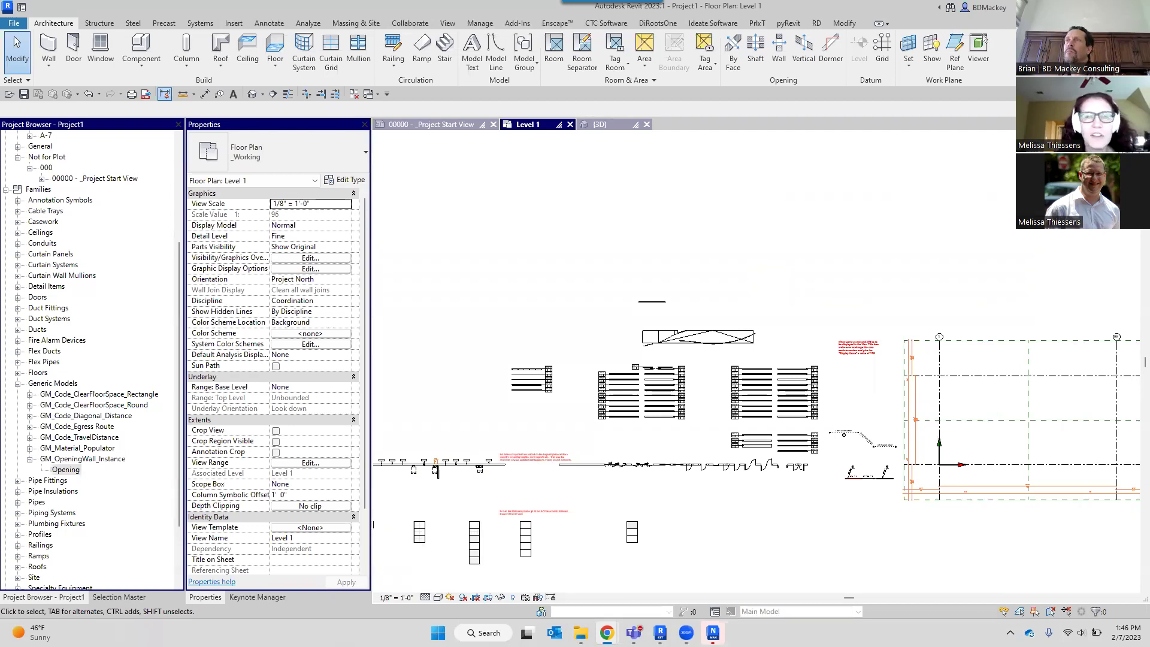
Bring the browser back and load acc.autodesk.com/projects to show the ACC Project List.
left_click(793, 235)
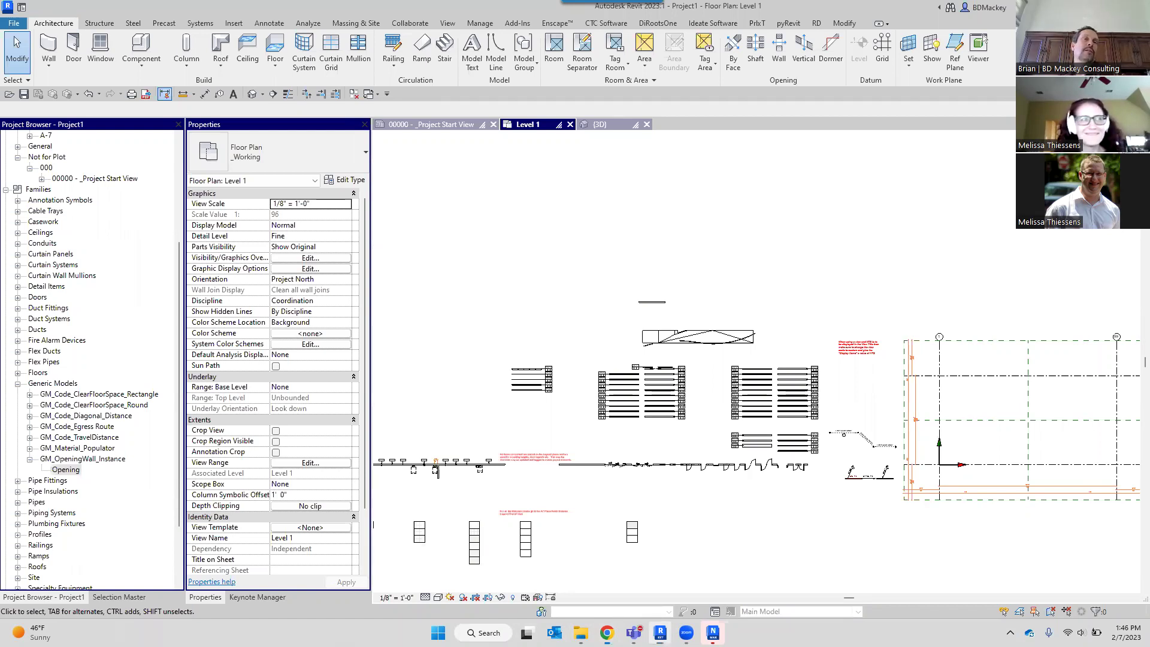
key("alt+Tab")
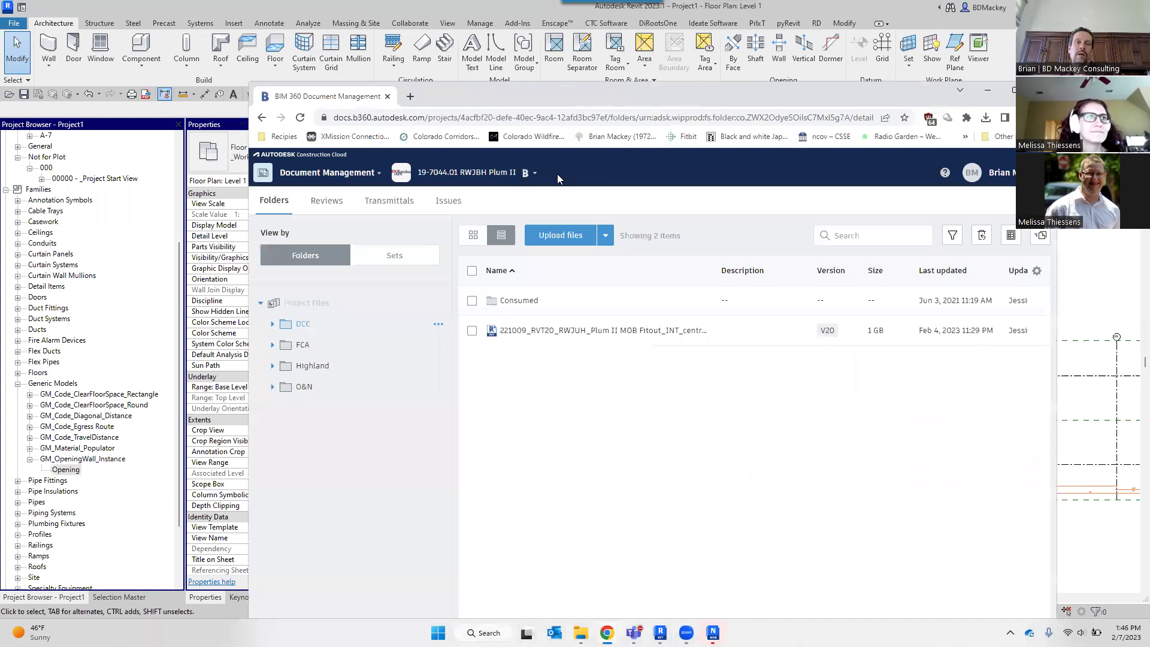
left_click(542, 118)
type("acc")
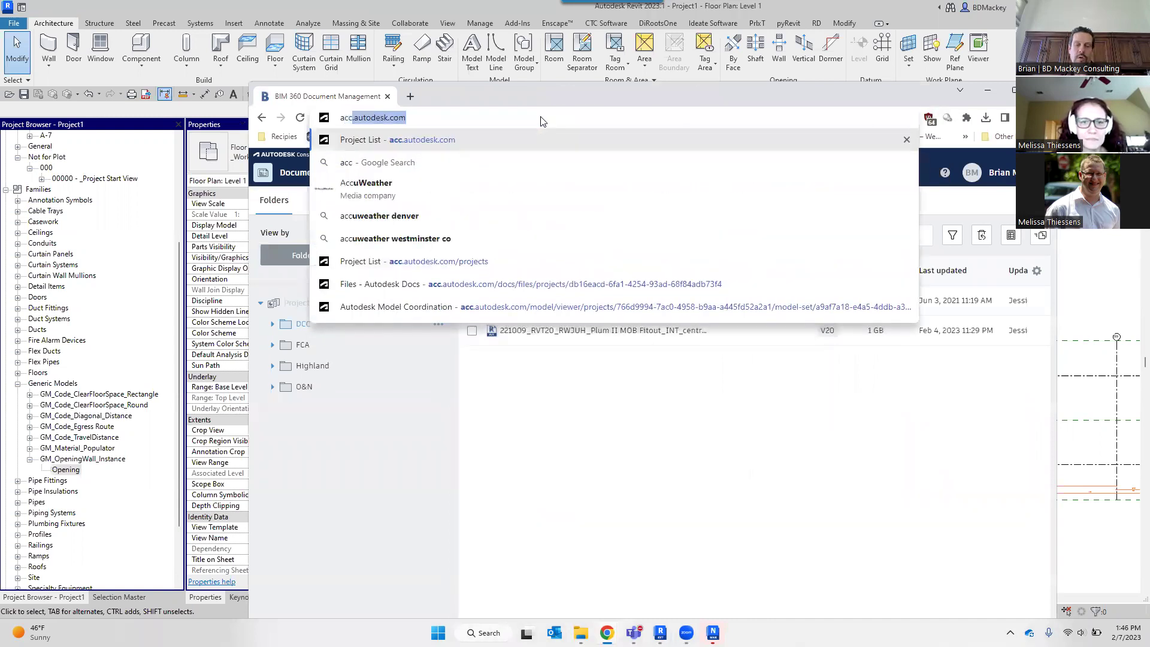
key("Return")
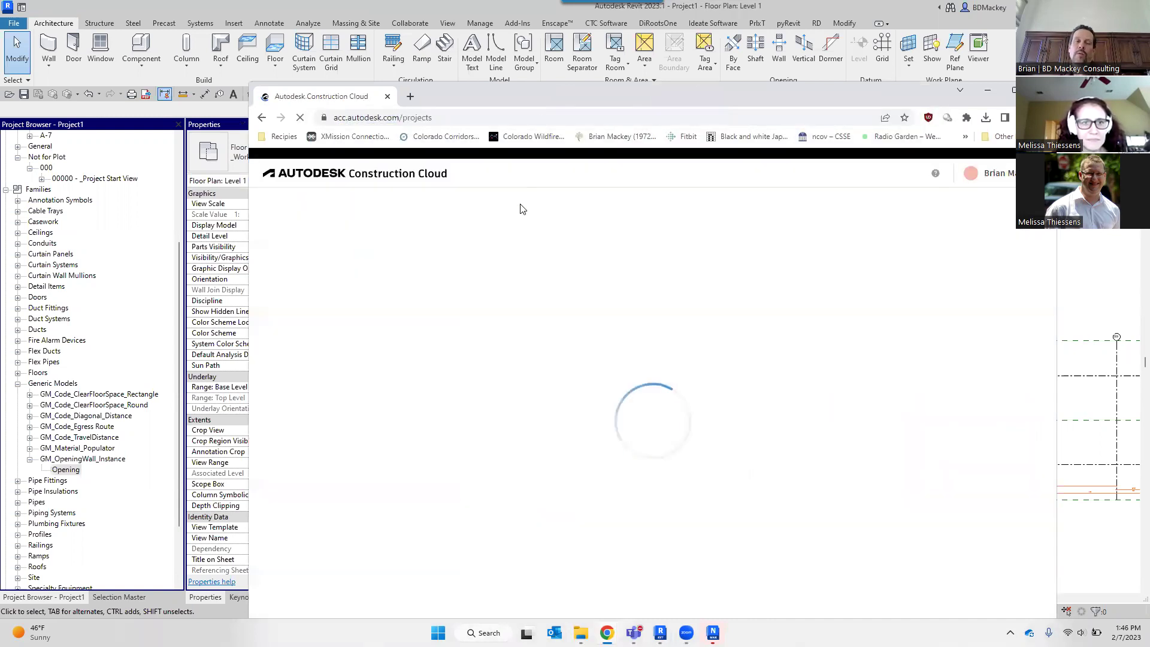
left_click_drag(571, 93, 519, 15)
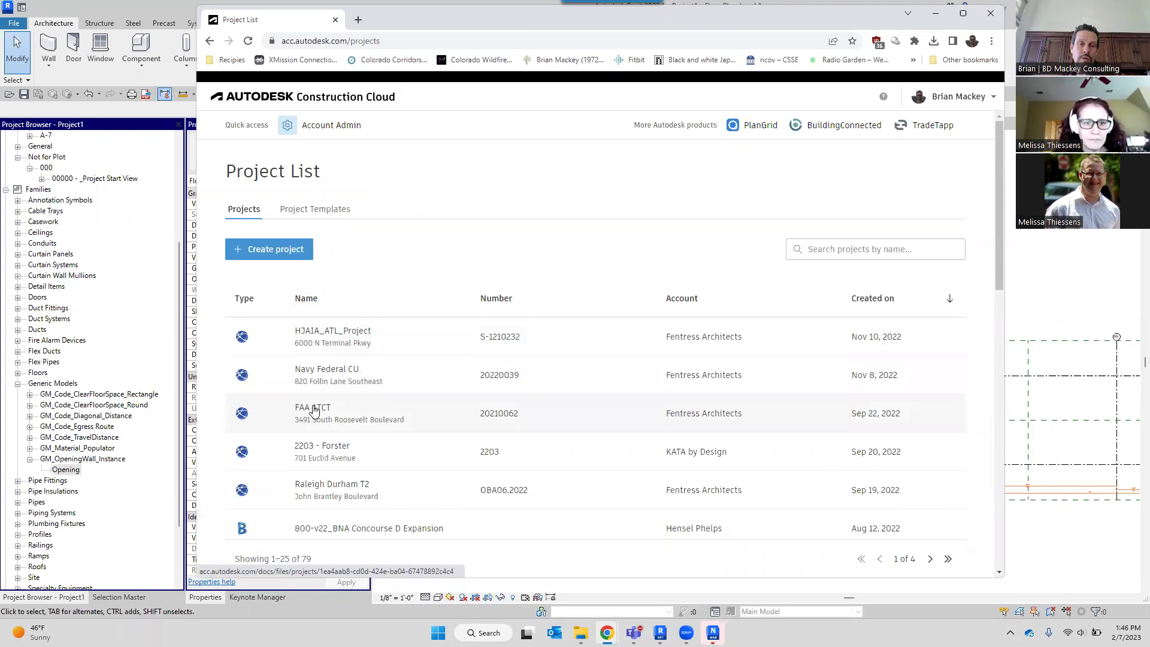
scroll(340, 427, "down", 1)
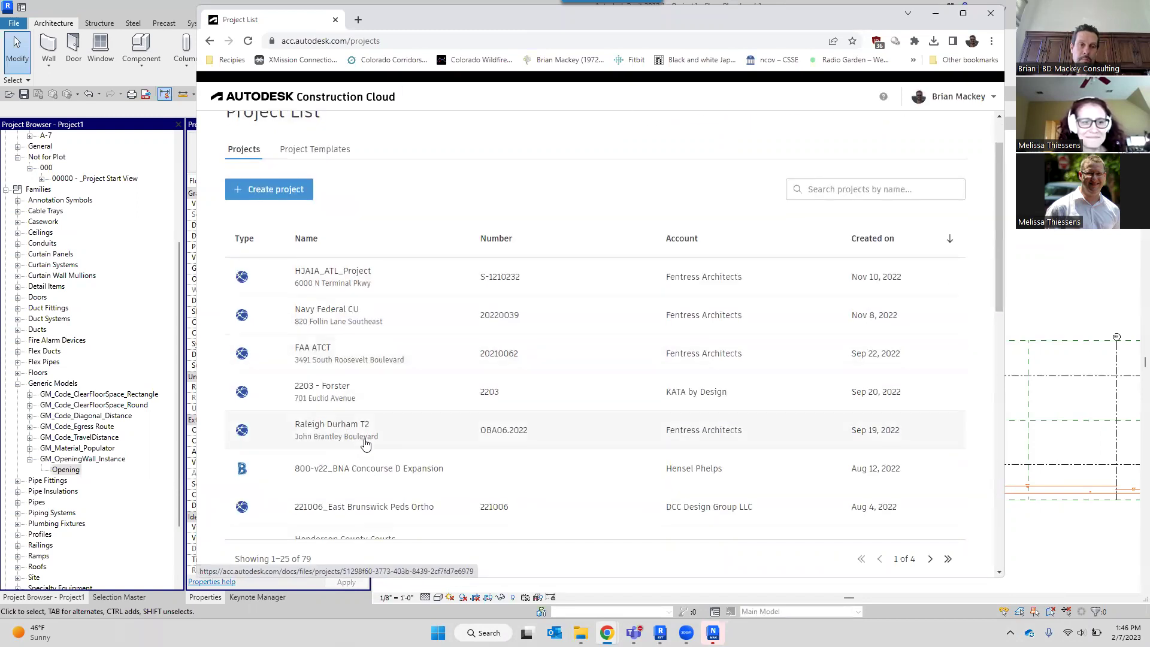
Open the 2203 - Forster project's Bridge page, dismiss a new bridge invitation, and open the About Bridge help article.
left_click(337, 402)
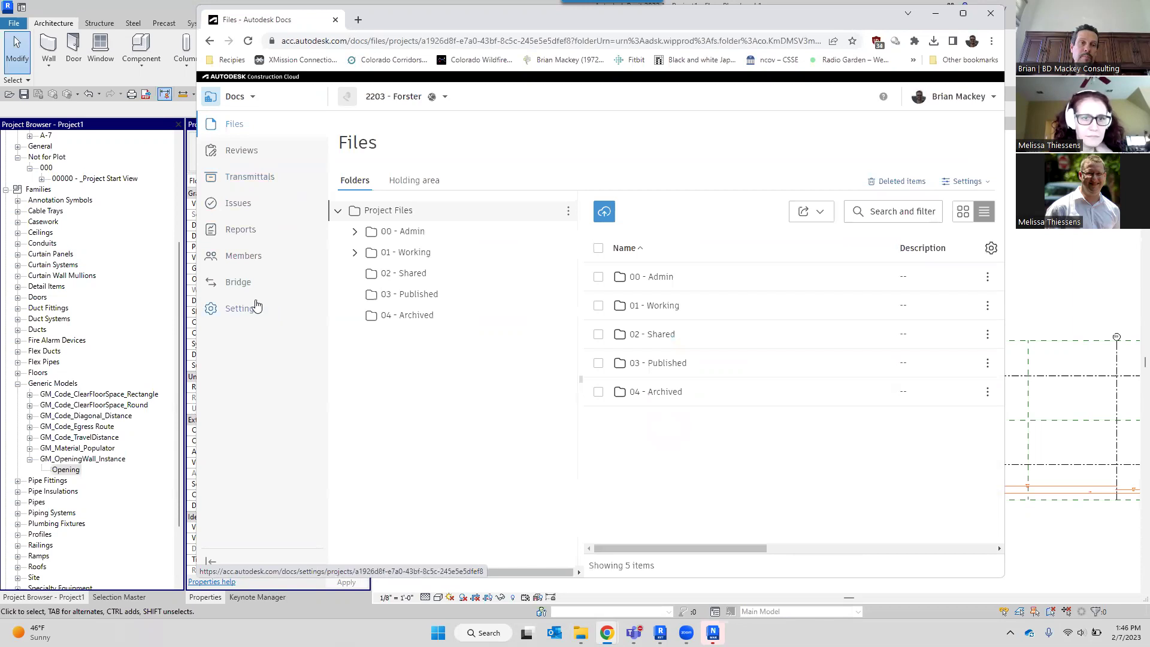
left_click(248, 282)
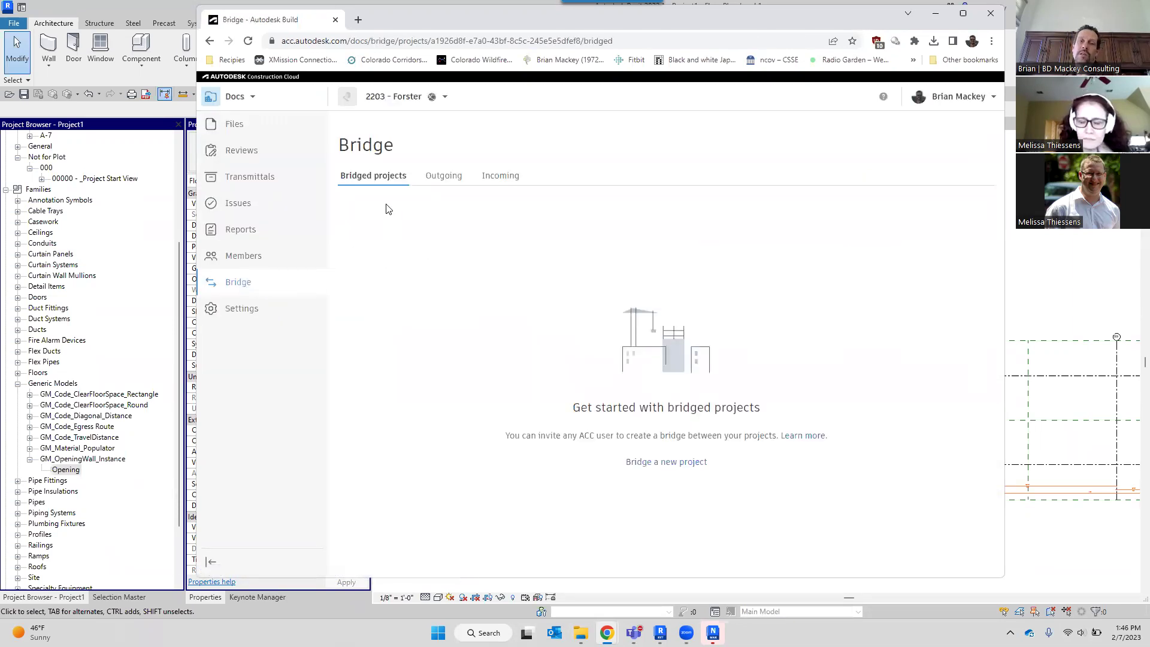
left_click(655, 462)
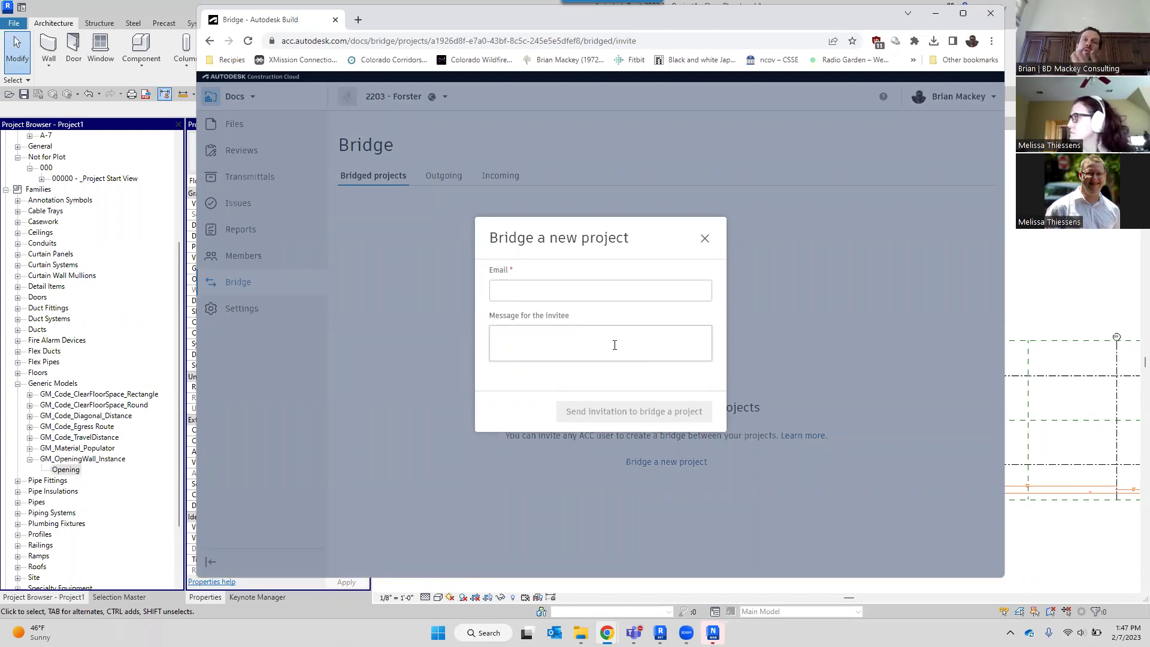
left_click(704, 238)
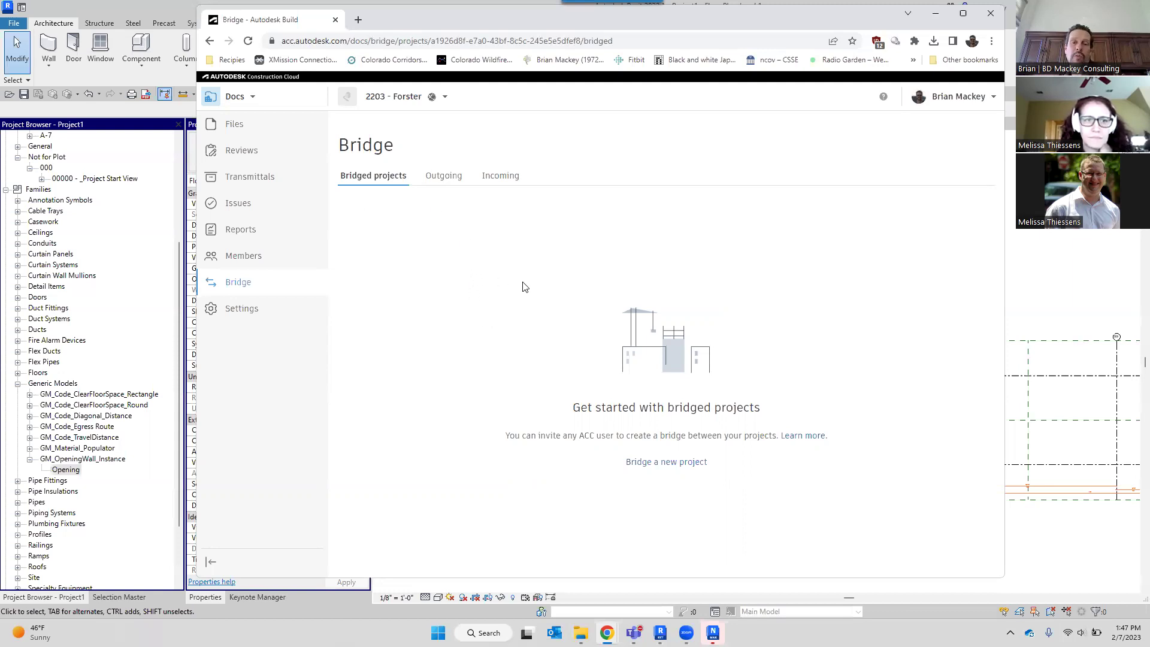
left_click(802, 436)
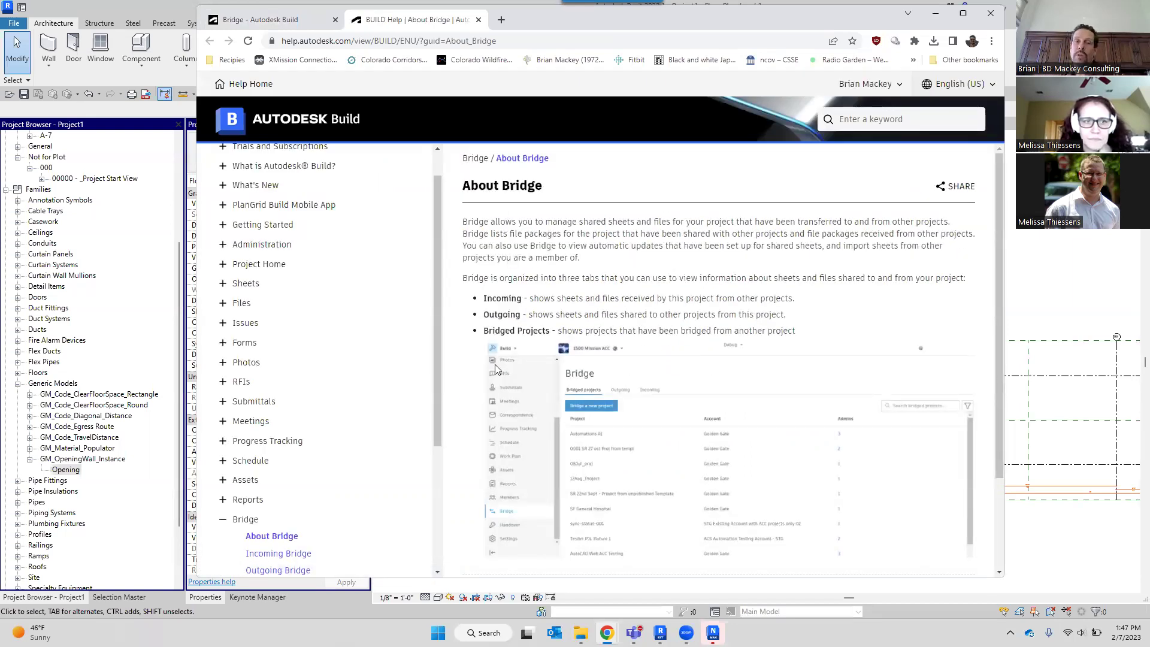
Close the About Bridge help tab to return to the 2203 - Forster Bridge page.
left_click(522, 42)
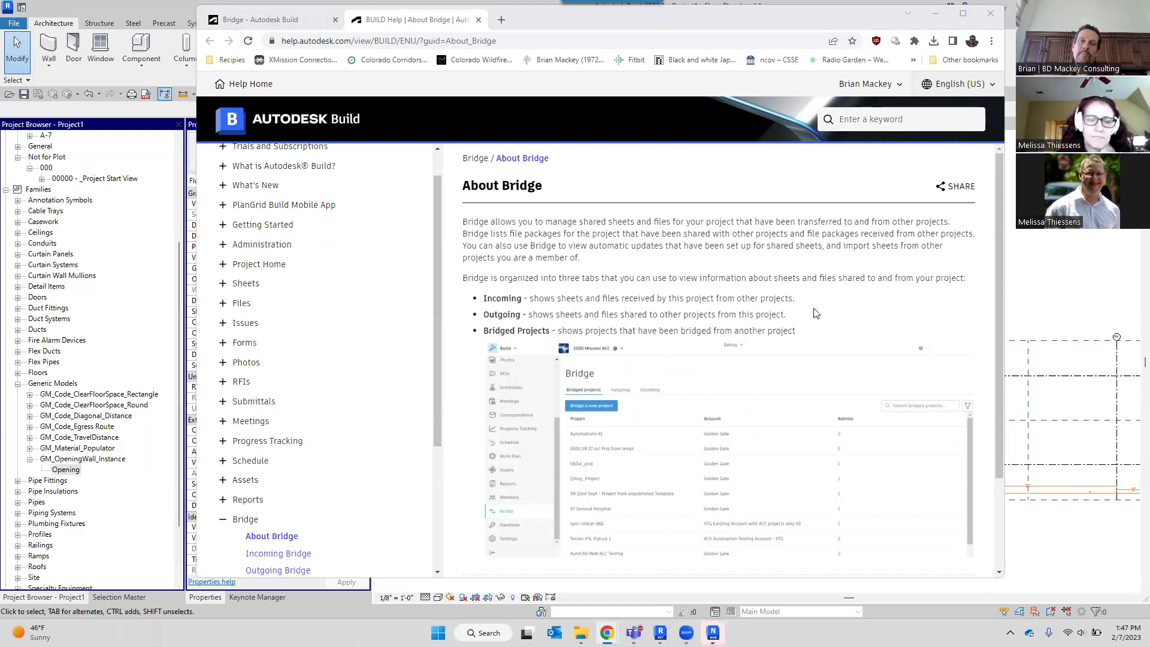
left_click(480, 22)
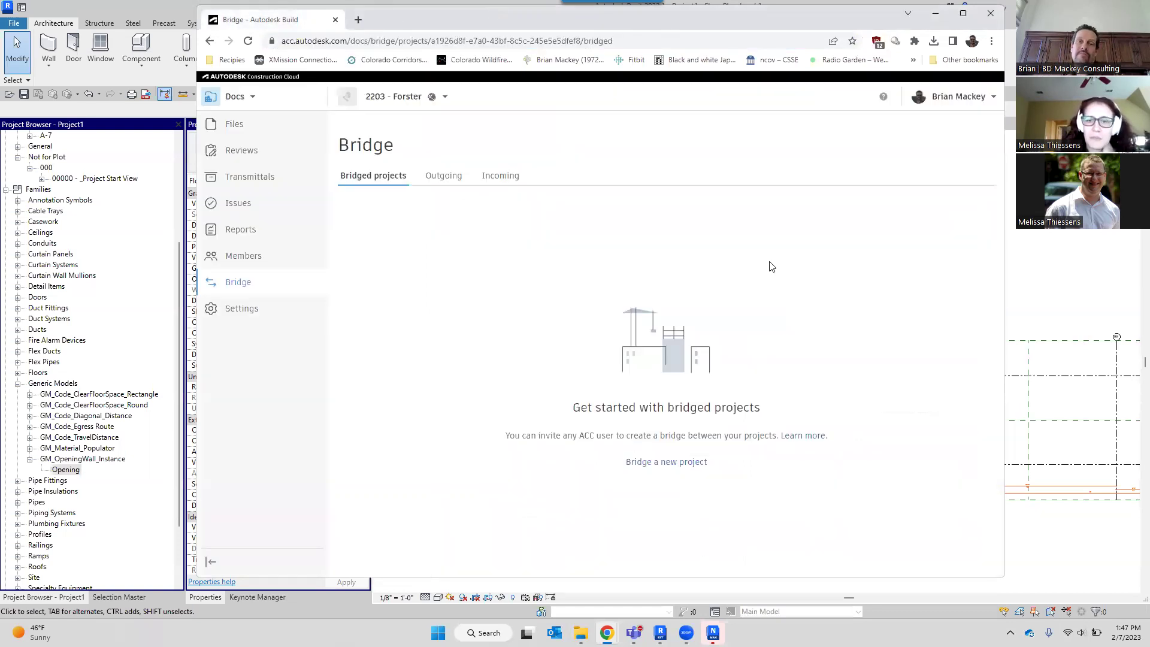
Minimize the browser and open the Autodesk Docs status panel from the system tray.
left_click(936, 13)
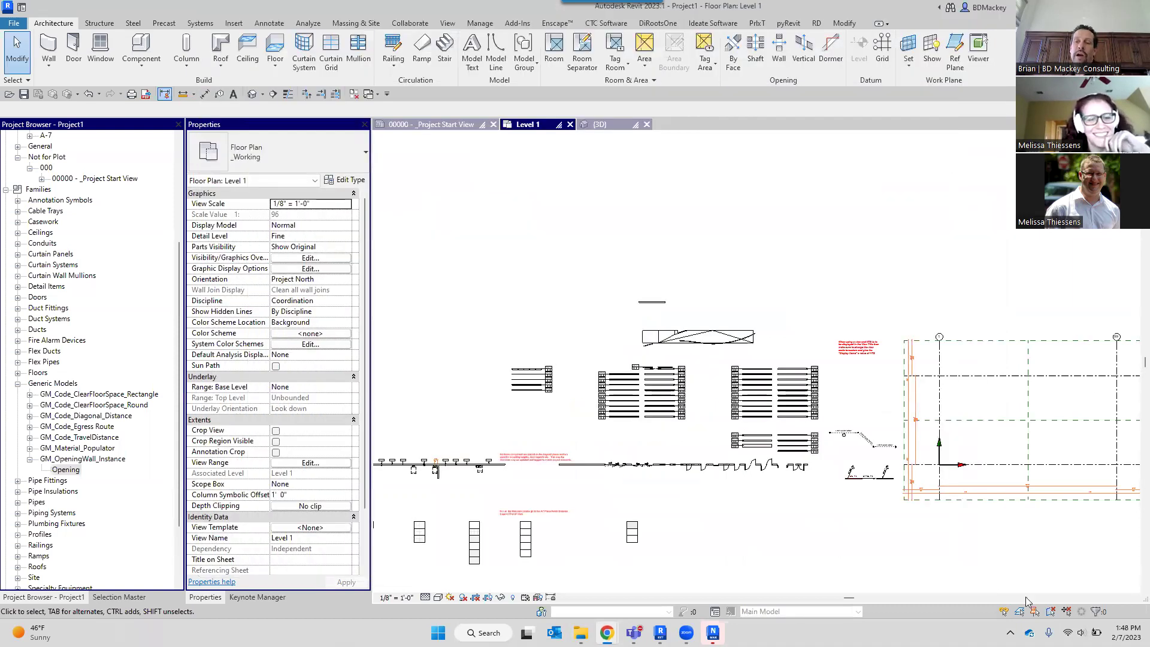
left_click(1010, 632)
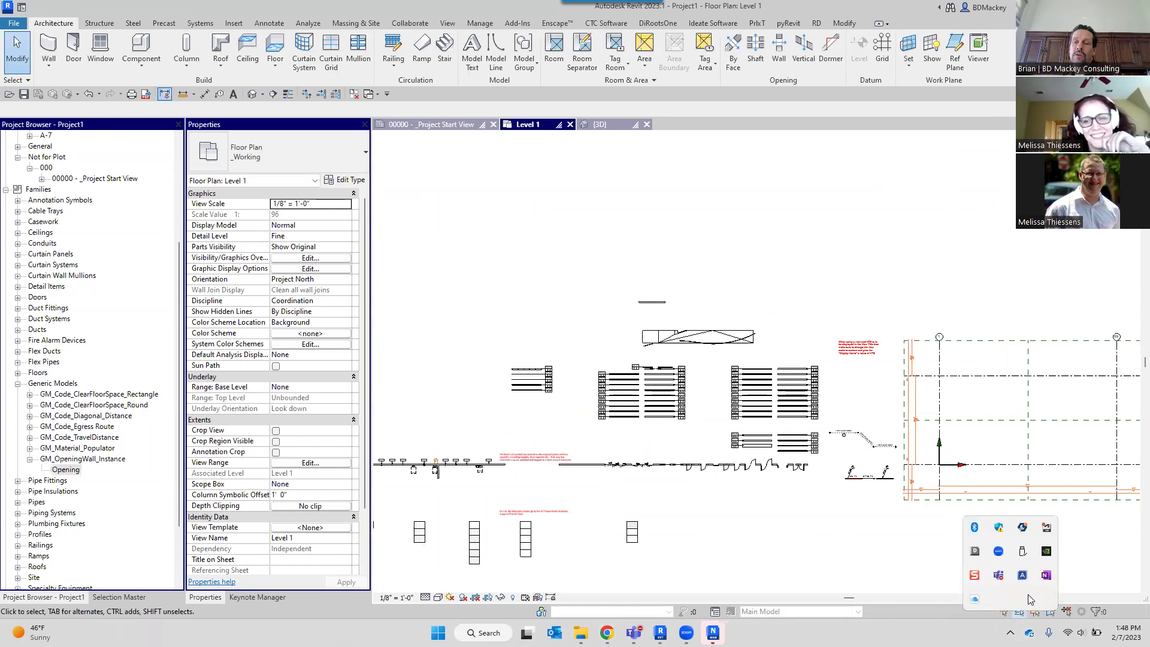
left_click(975, 551)
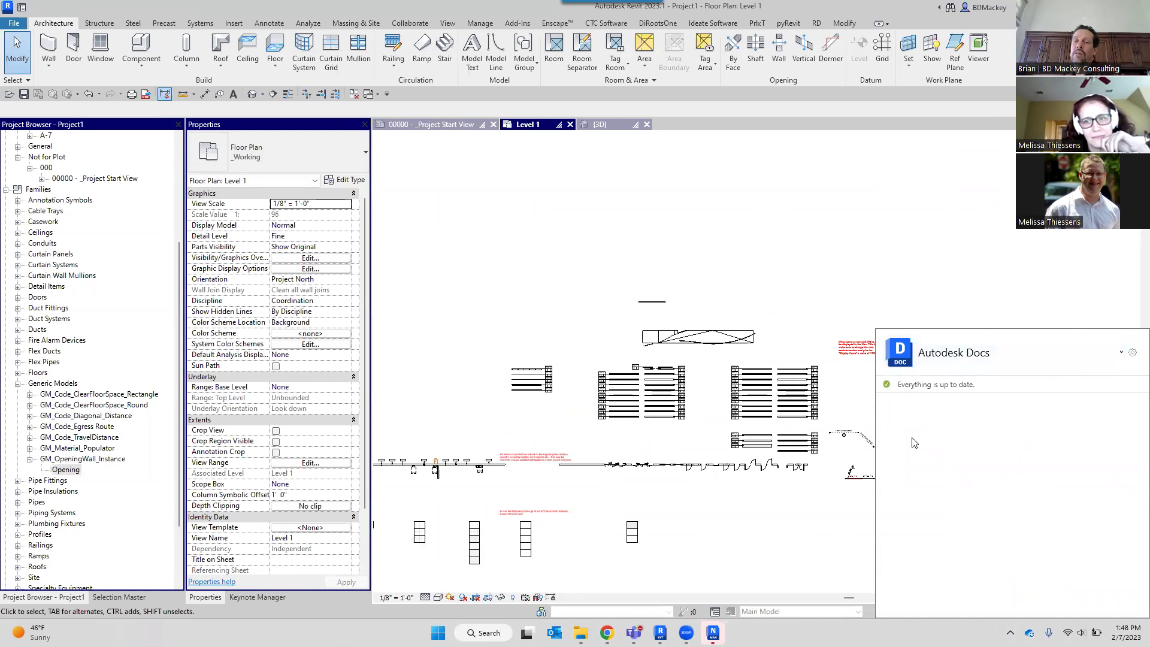
Review the Select Projects list, expanding the Fentress Architects and consulting firm accounts, then cancel.
left_click(1132, 355)
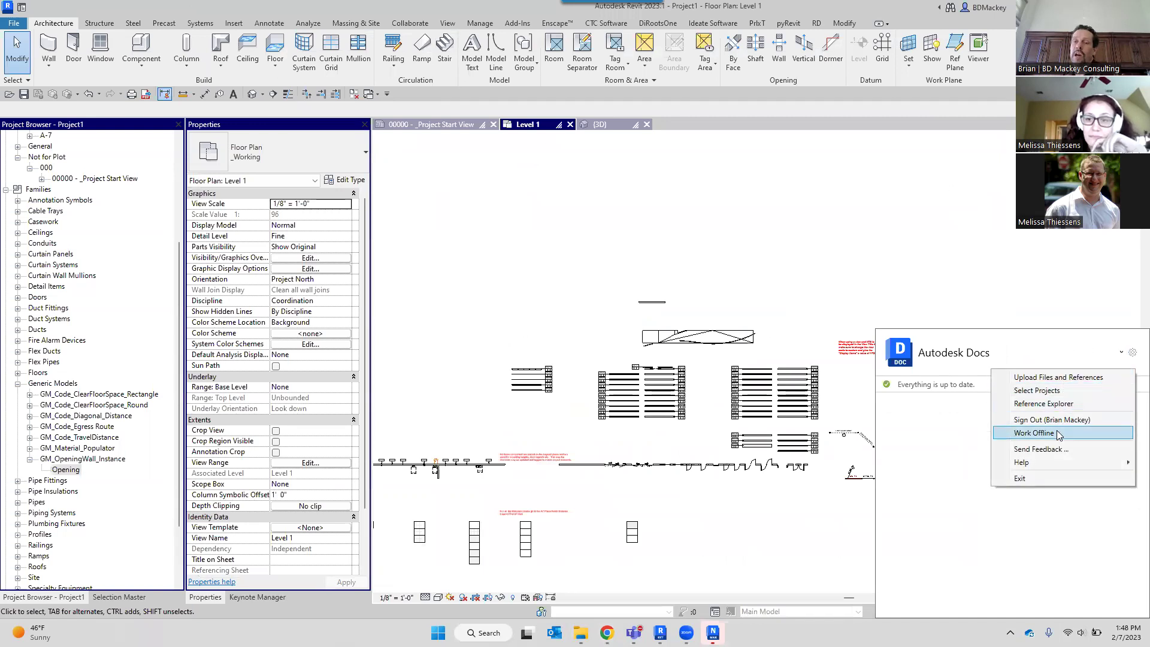
left_click(1053, 393)
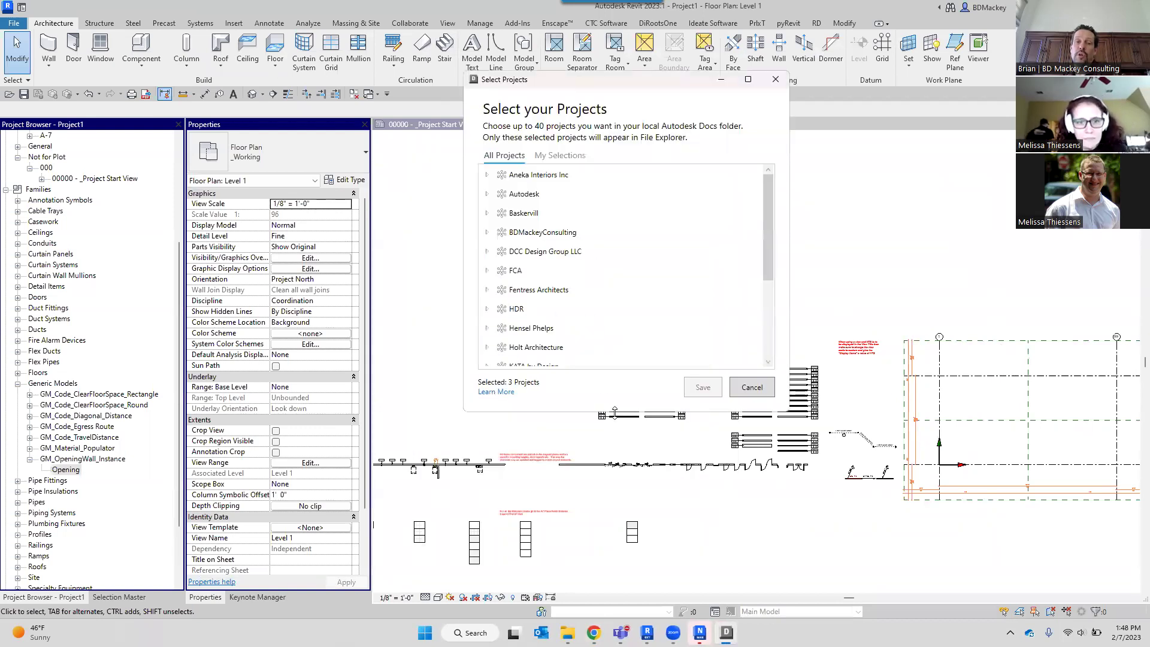
left_click_drag(618, 413, 618, 600)
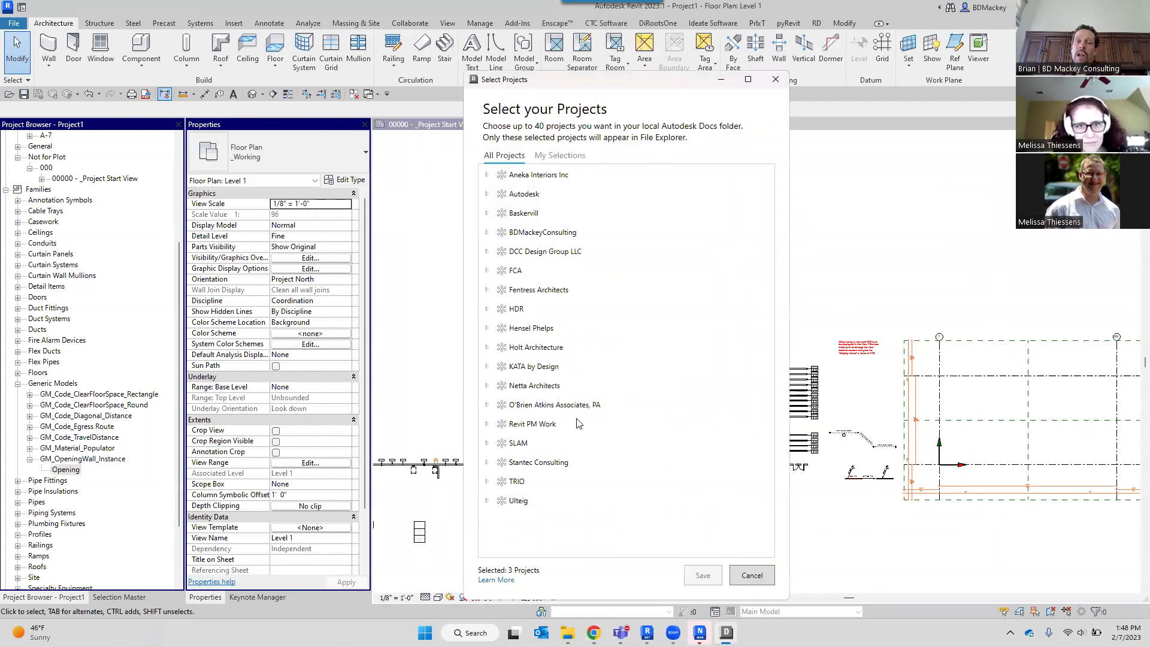
left_click(487, 290)
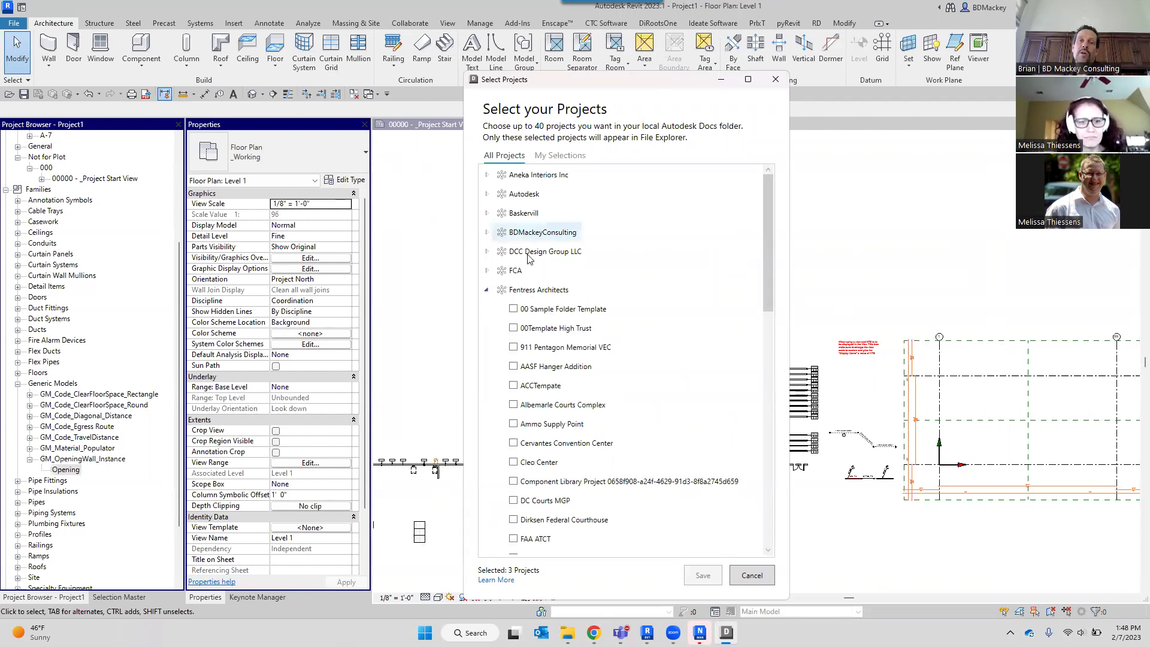
left_click(487, 233)
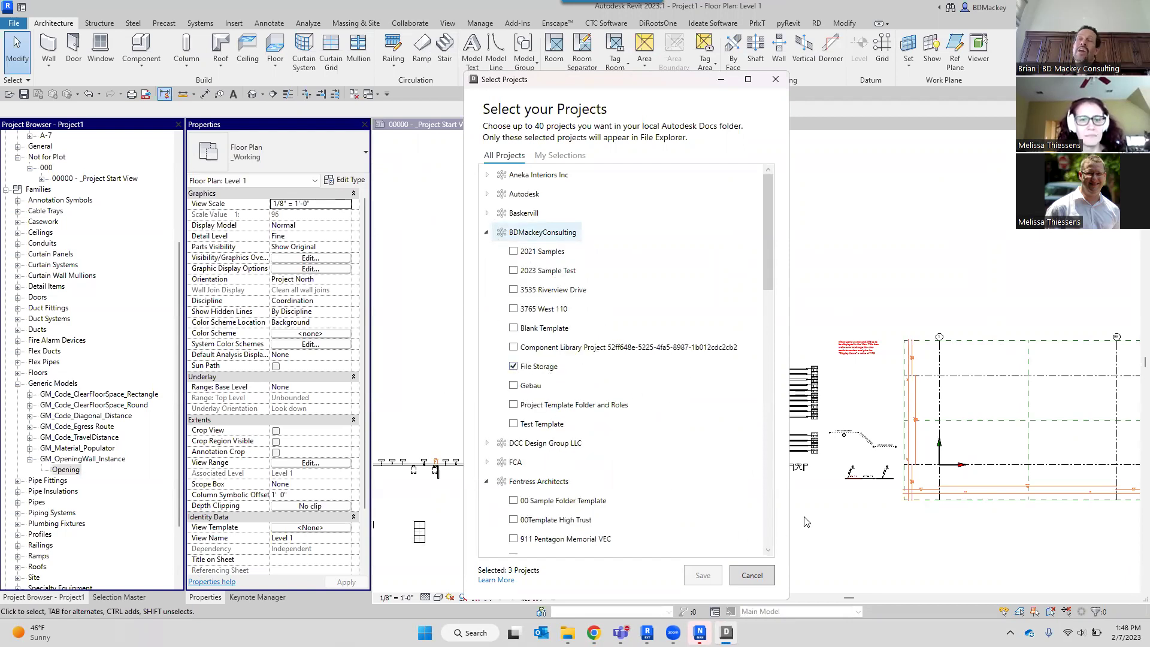
left_click(751, 576)
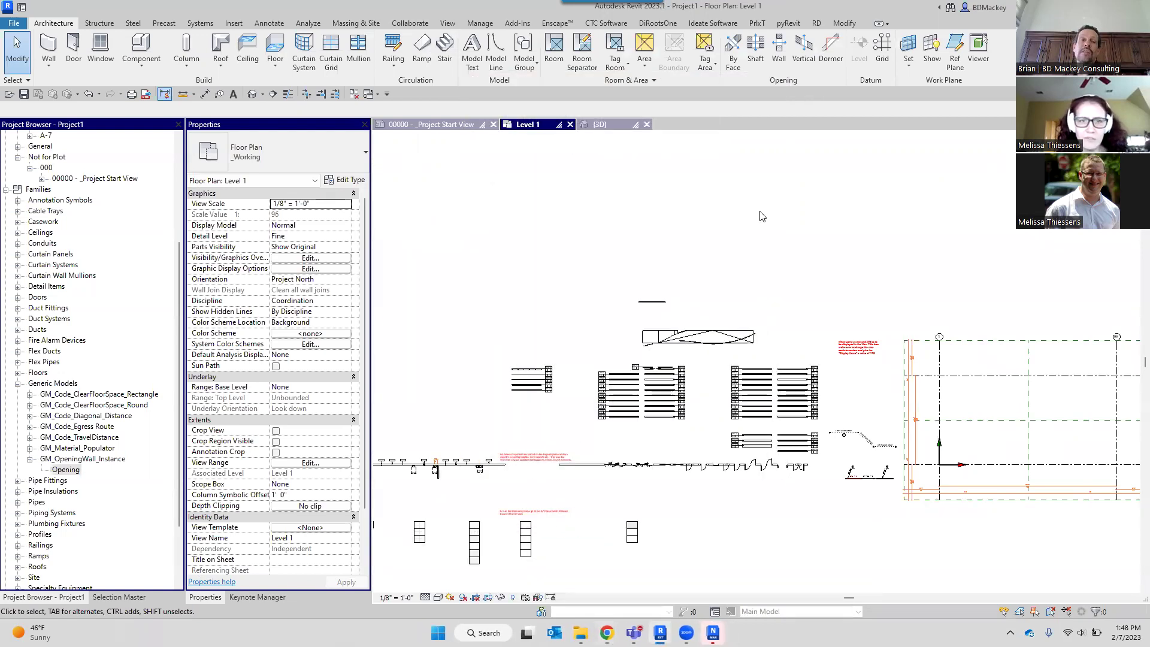
From the Insert tab, try Link Image and cancel it, then start Link CAD for Level 1.
left_click(234, 23)
left_click(309, 53)
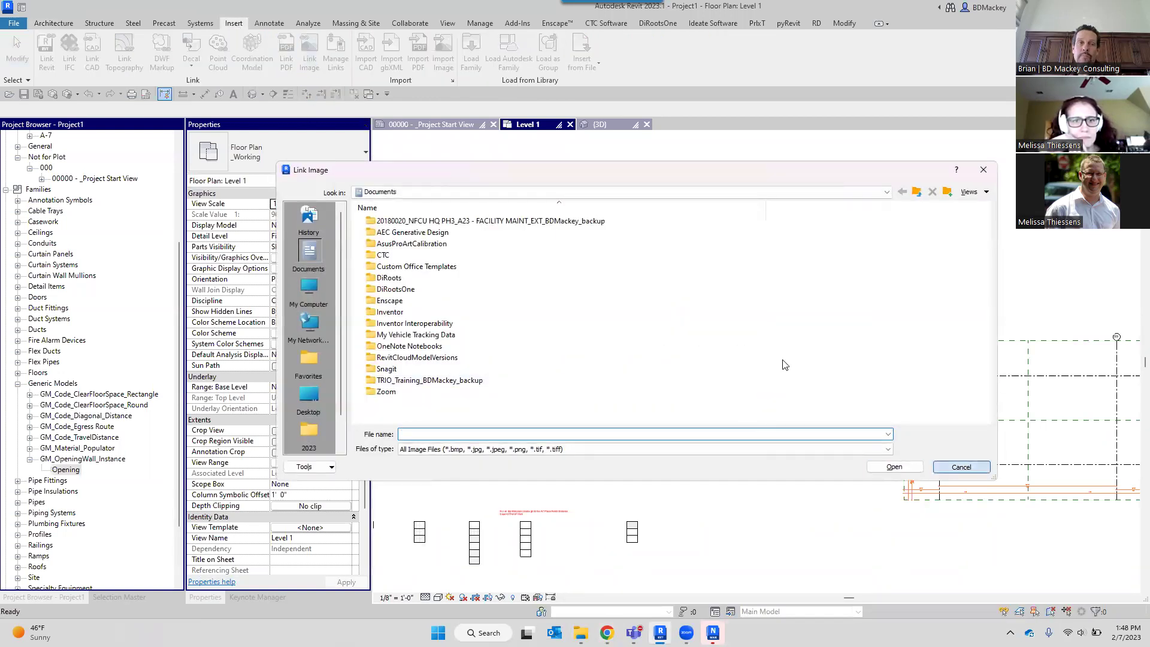
key("Escape")
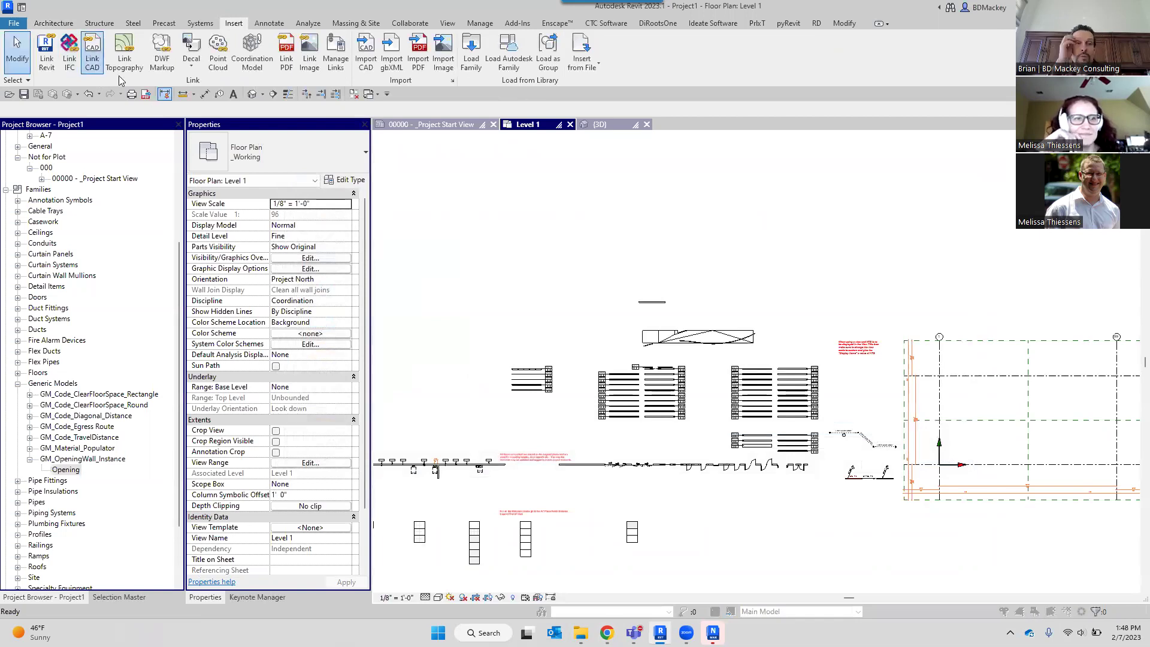
left_click(516, 208)
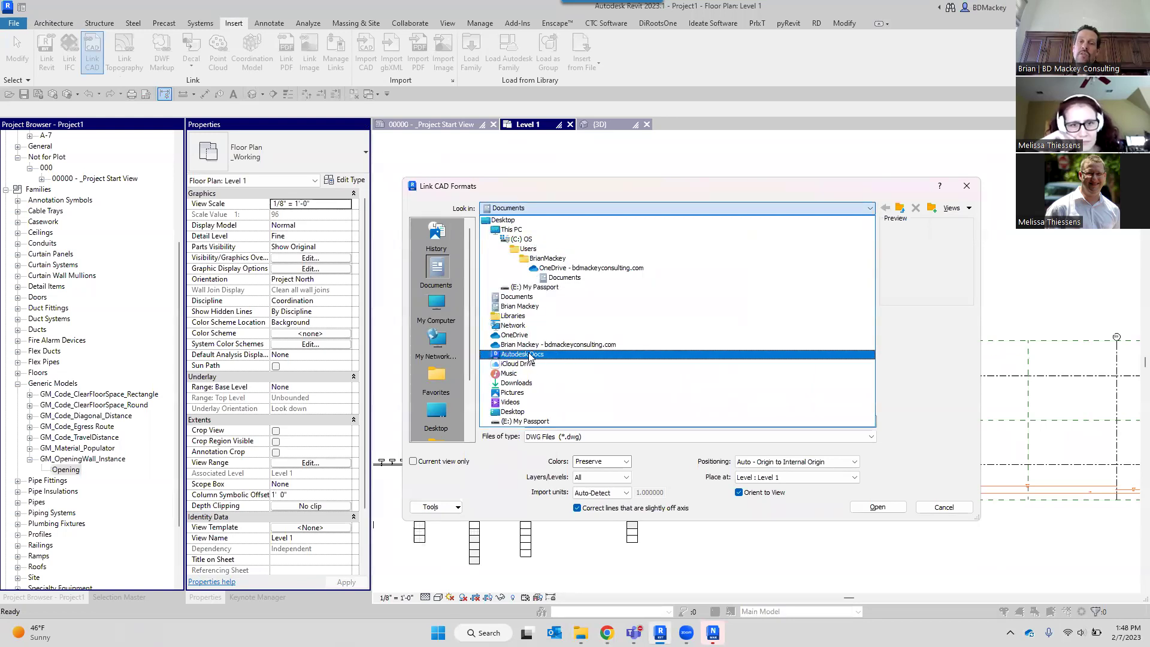
In the Link CAD dialog, switch the Look in location between This PC and Autodesk Docs.
left_click(511, 230)
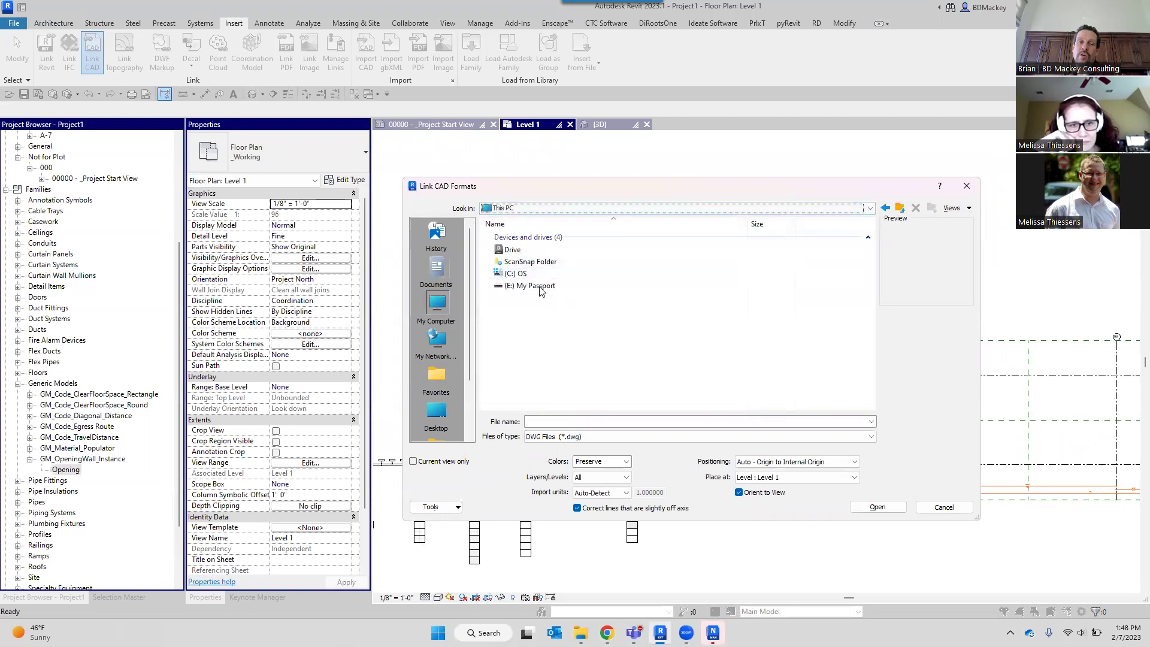
left_click(519, 209)
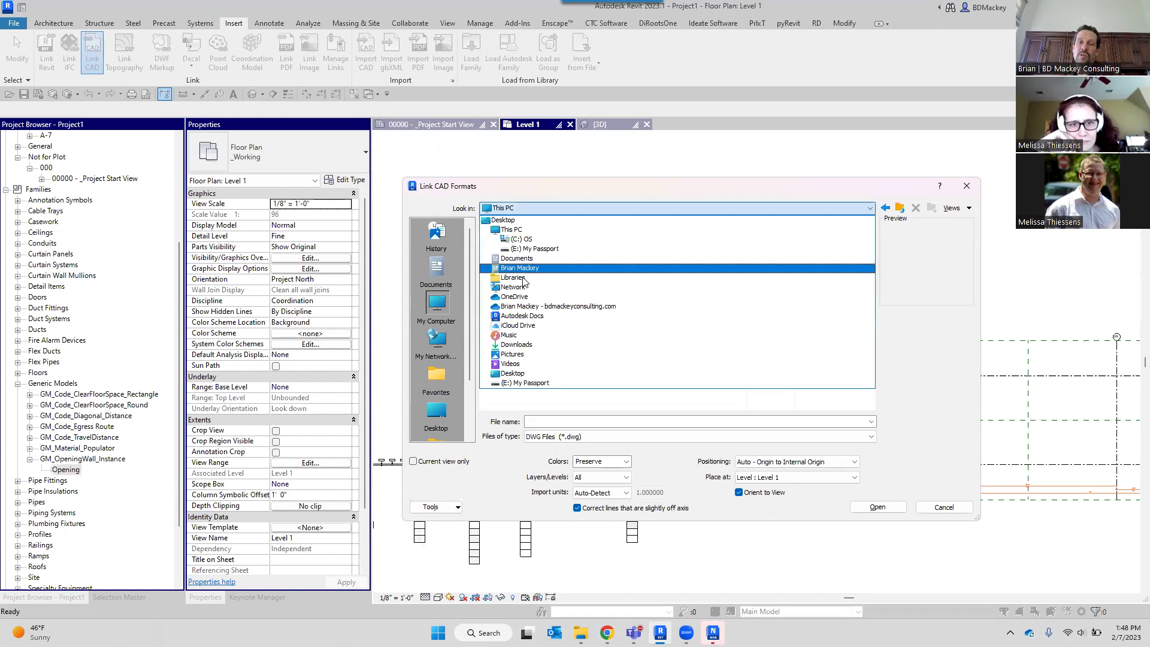
left_click(526, 317)
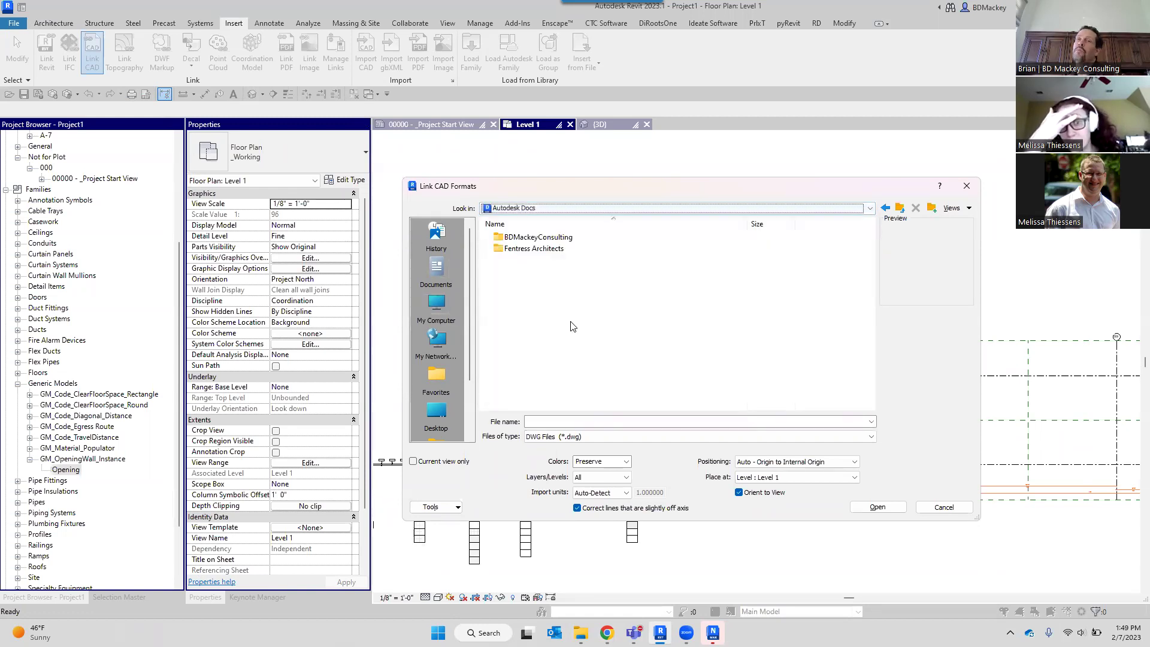
left_click(537, 207)
left_click(536, 230)
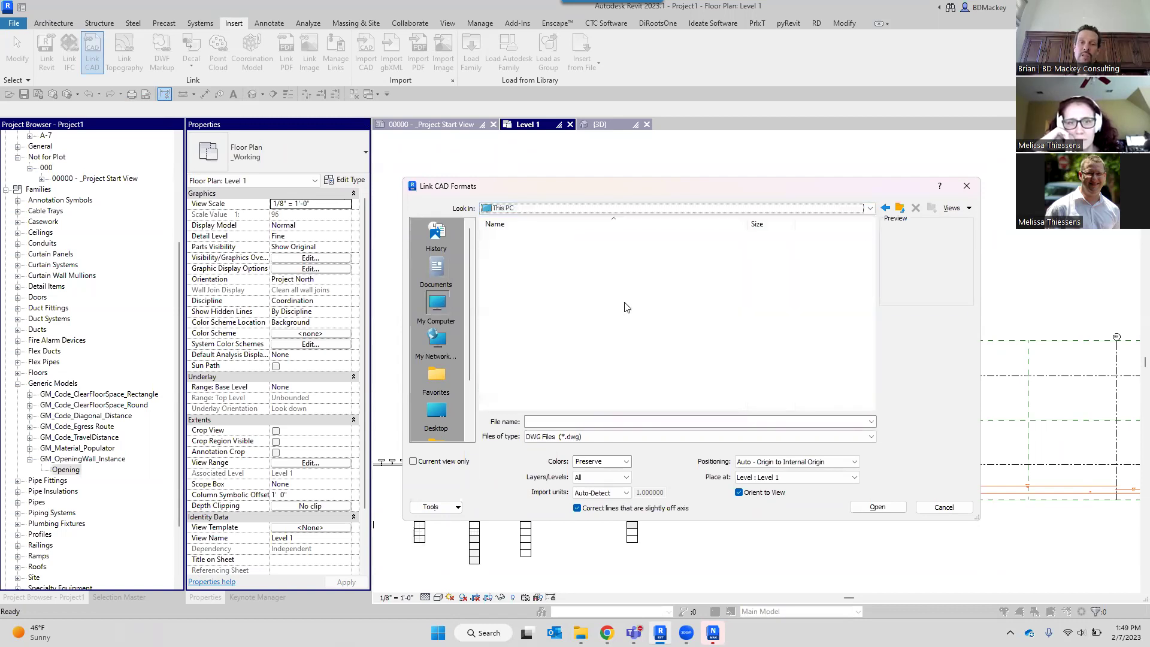
Browse from the C: drive through Users and the user profile into the ACCDocs folder.
double_click(518, 274)
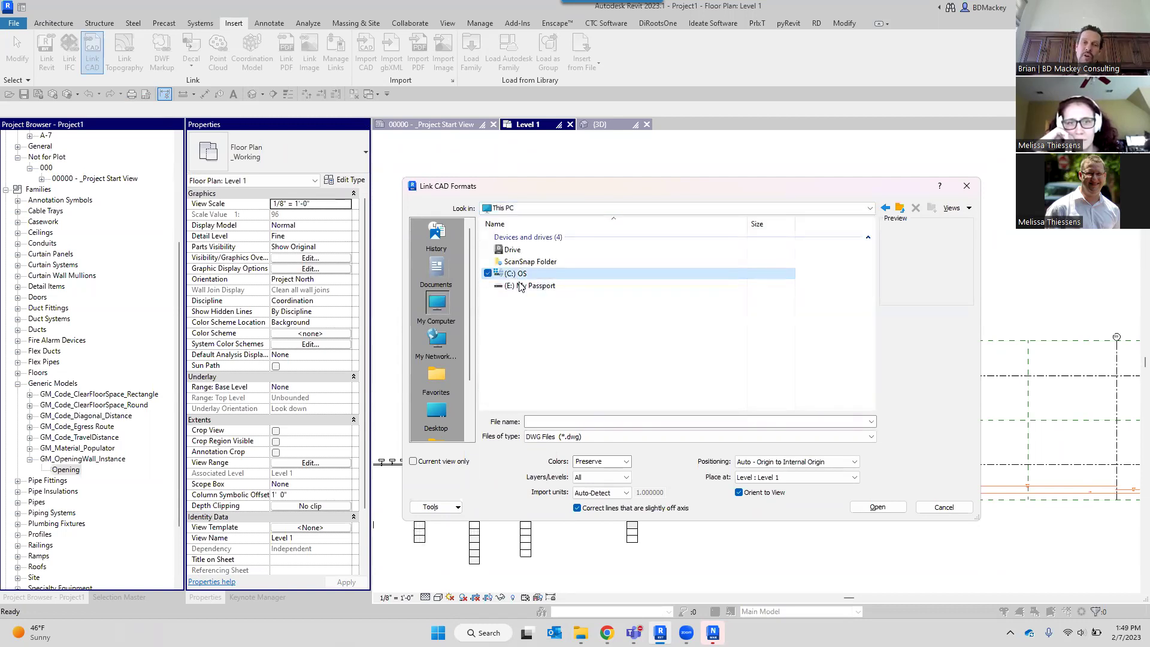
scroll(587, 335, "down", 1)
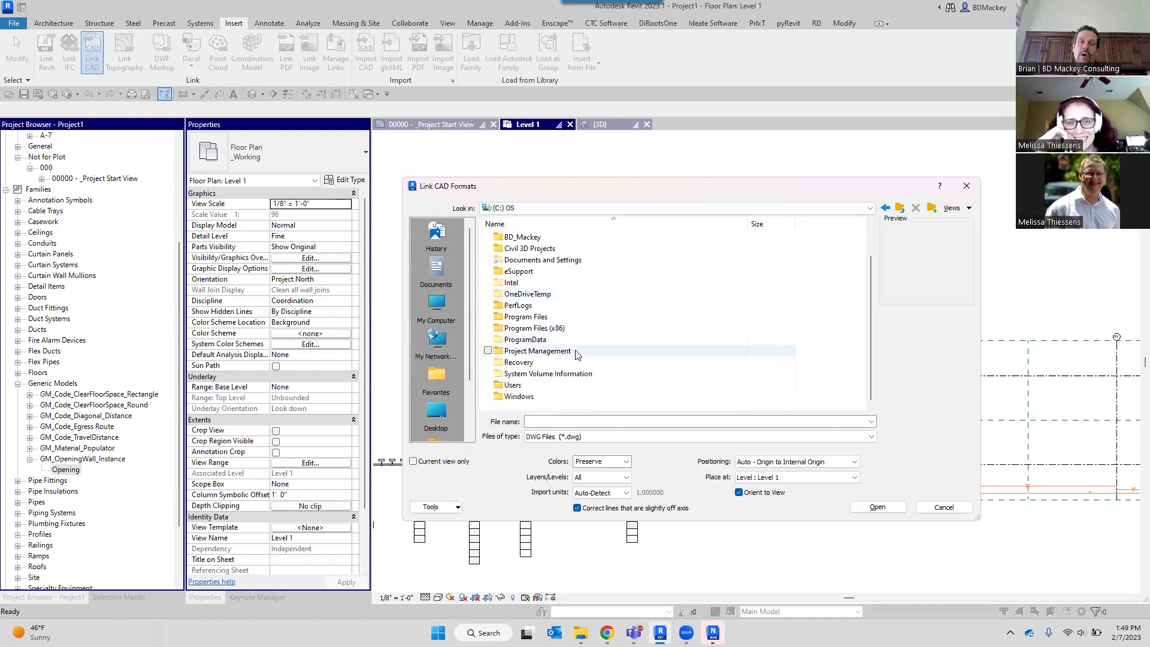
double_click(530, 390)
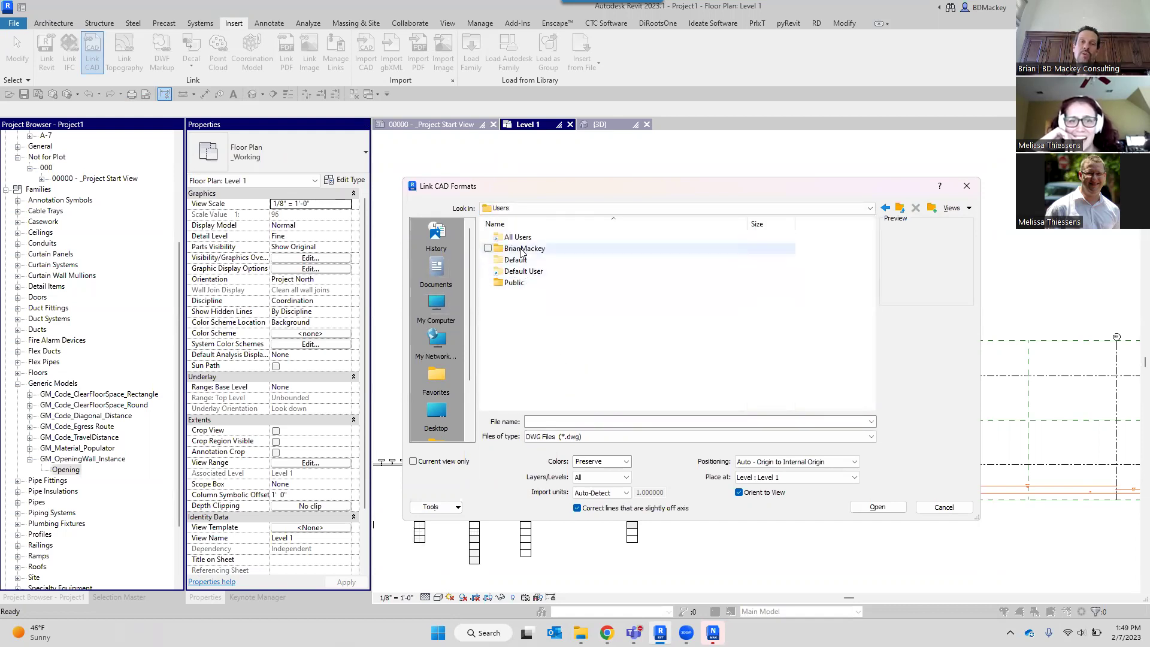
double_click(525, 248)
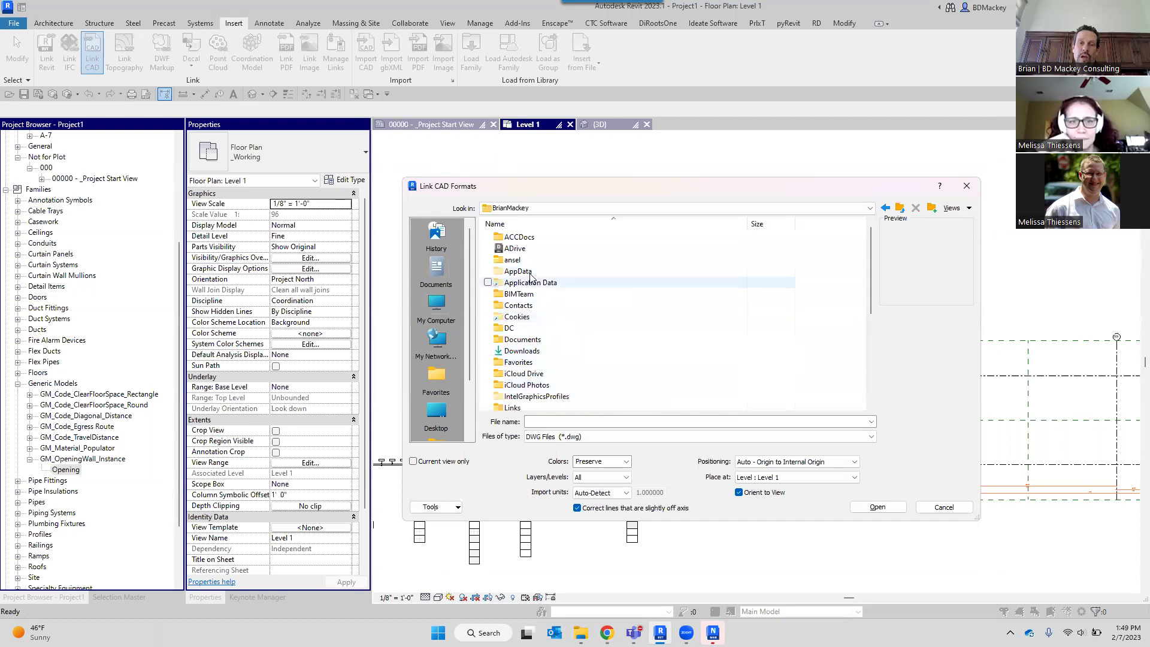
double_click(515, 238)
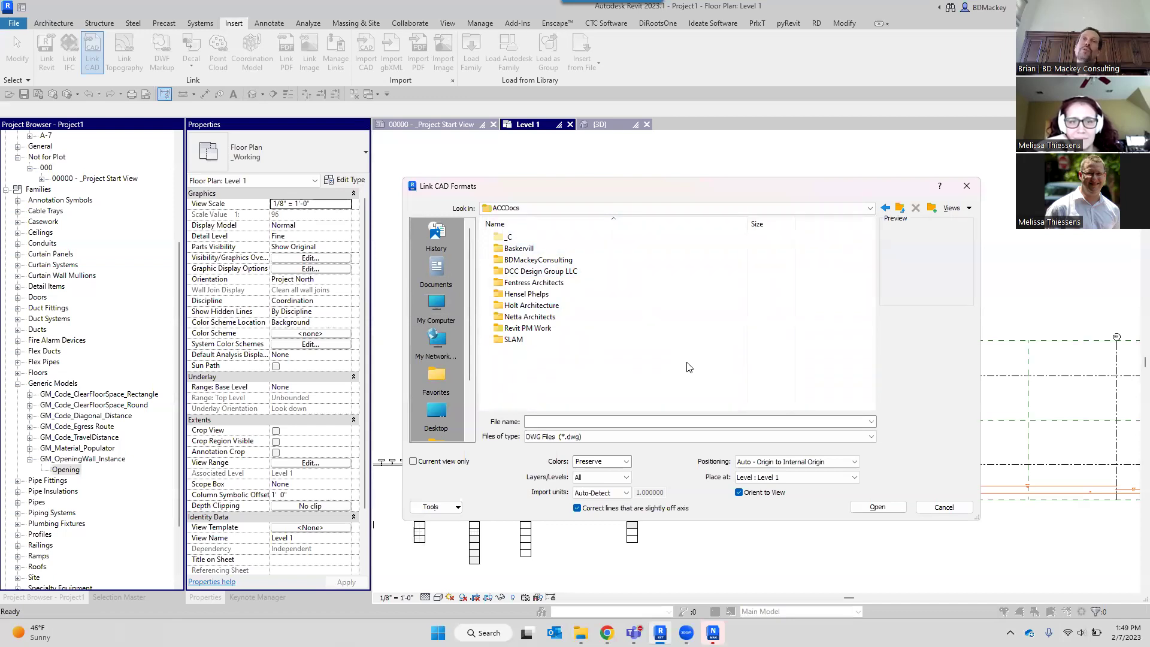
Switch to Autodesk Docs and open the Fentress Architects, then the consulting firm's File Storage folder.
left_click(571, 211)
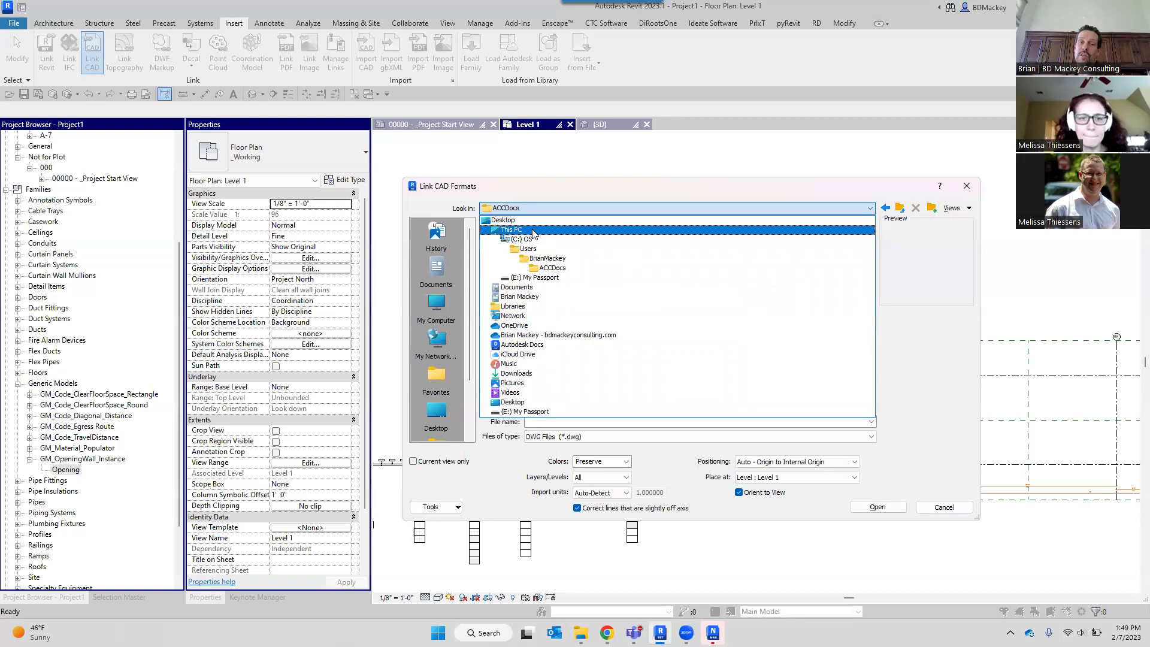
left_click(531, 351)
double_click(554, 252)
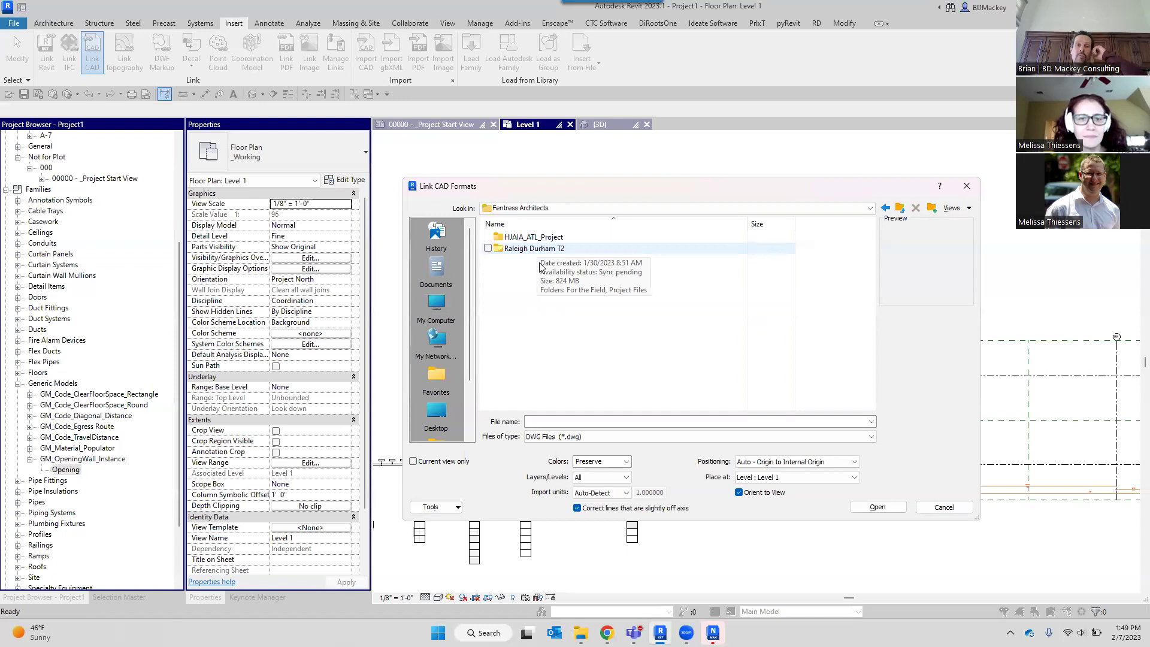
left_click(539, 208)
left_click(538, 319)
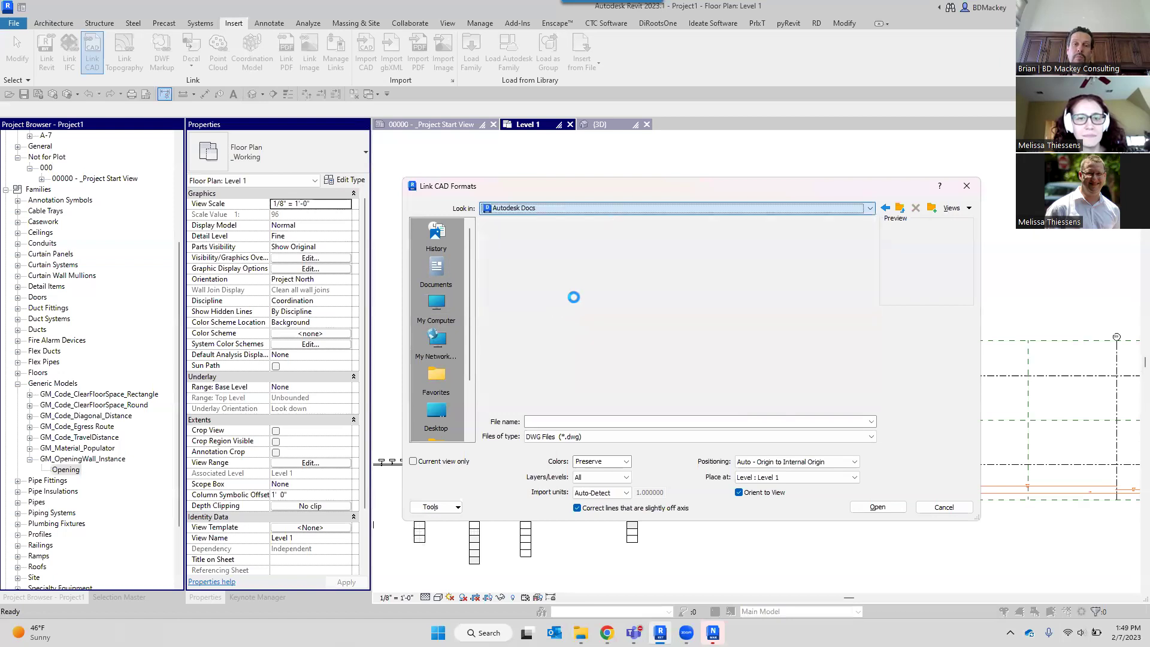
double_click(515, 239)
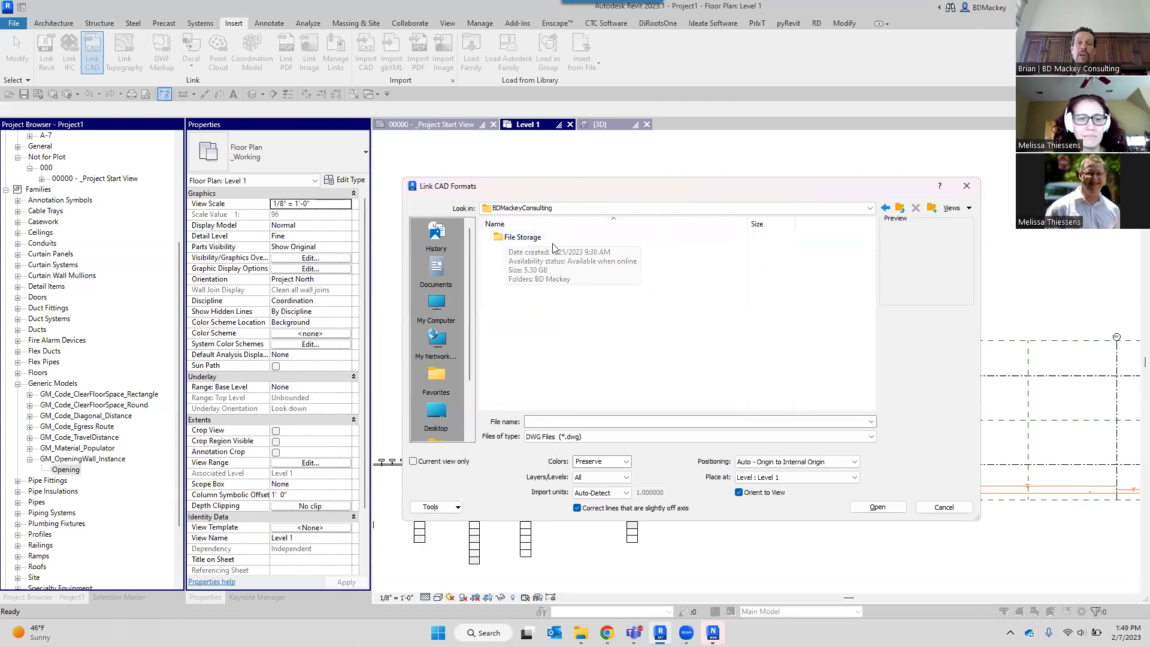
Choose Select Projects from the Autodesk Docs tray panel's settings menu.
left_click(1011, 632)
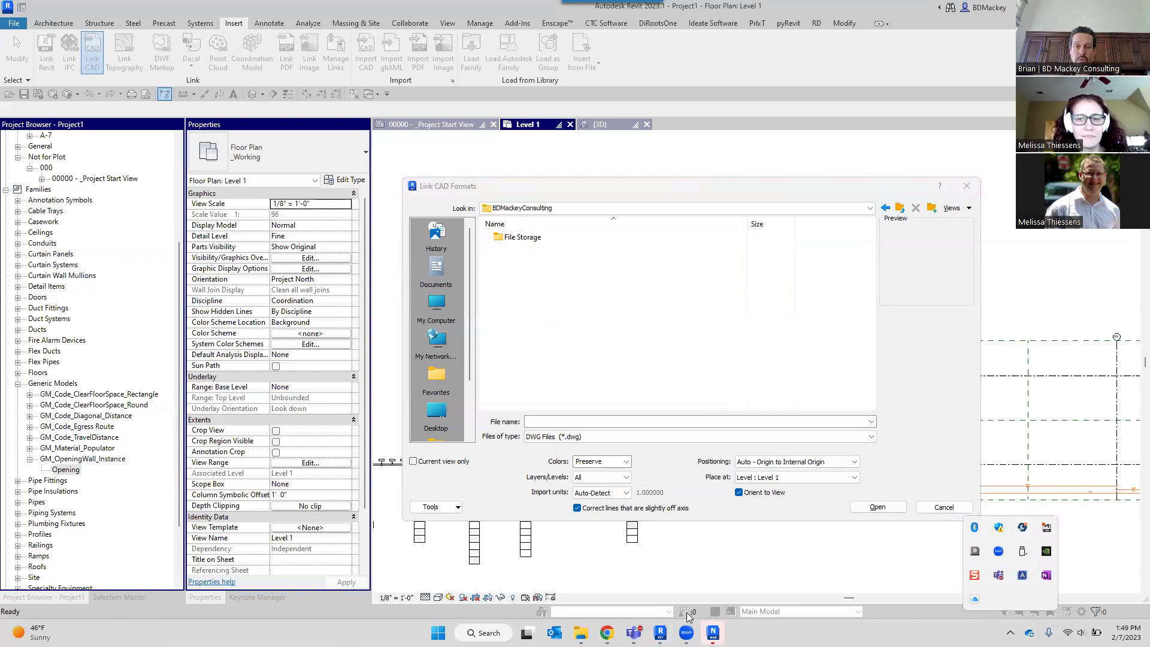
left_click(974, 554)
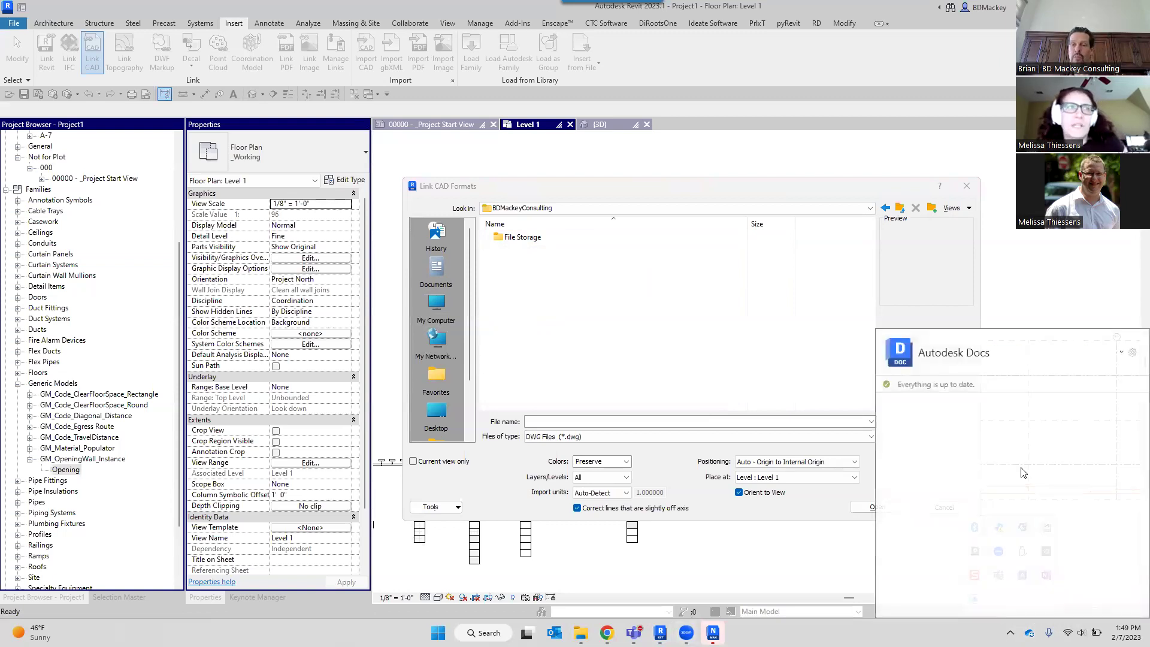
left_click(1132, 354)
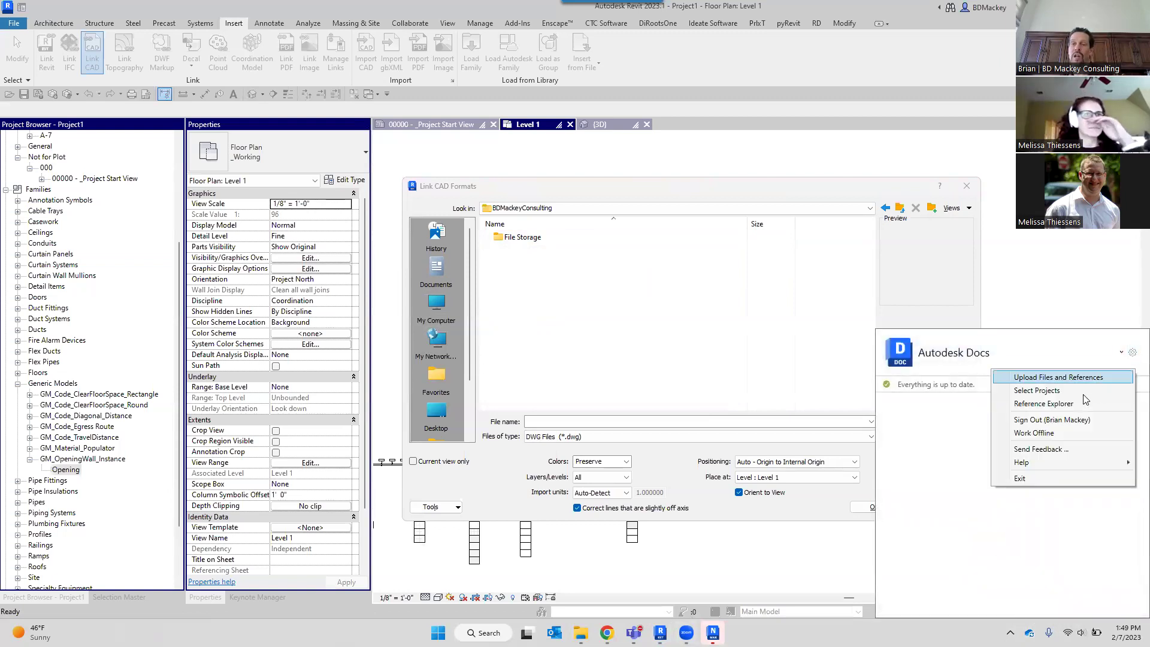
left_click(1057, 394)
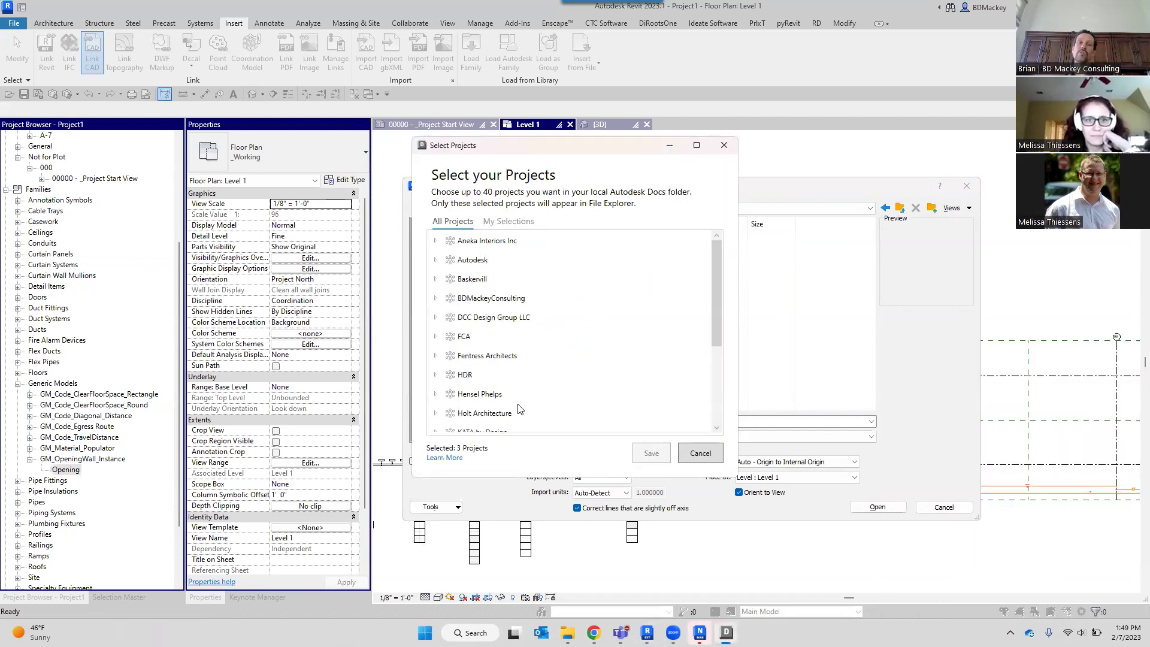
Move the project picker aside and expand the Autodesk, FCA and BDMackeyConsulting project lists.
scroll(506, 336, "down", 3)
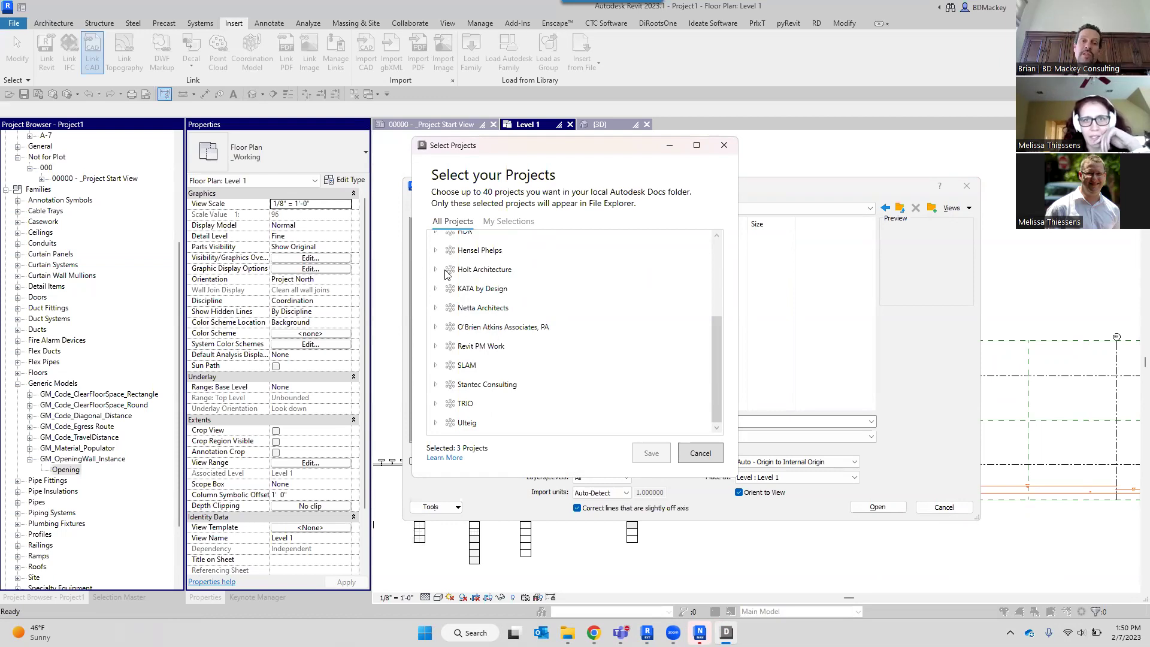
left_click_drag(534, 149, 548, 113)
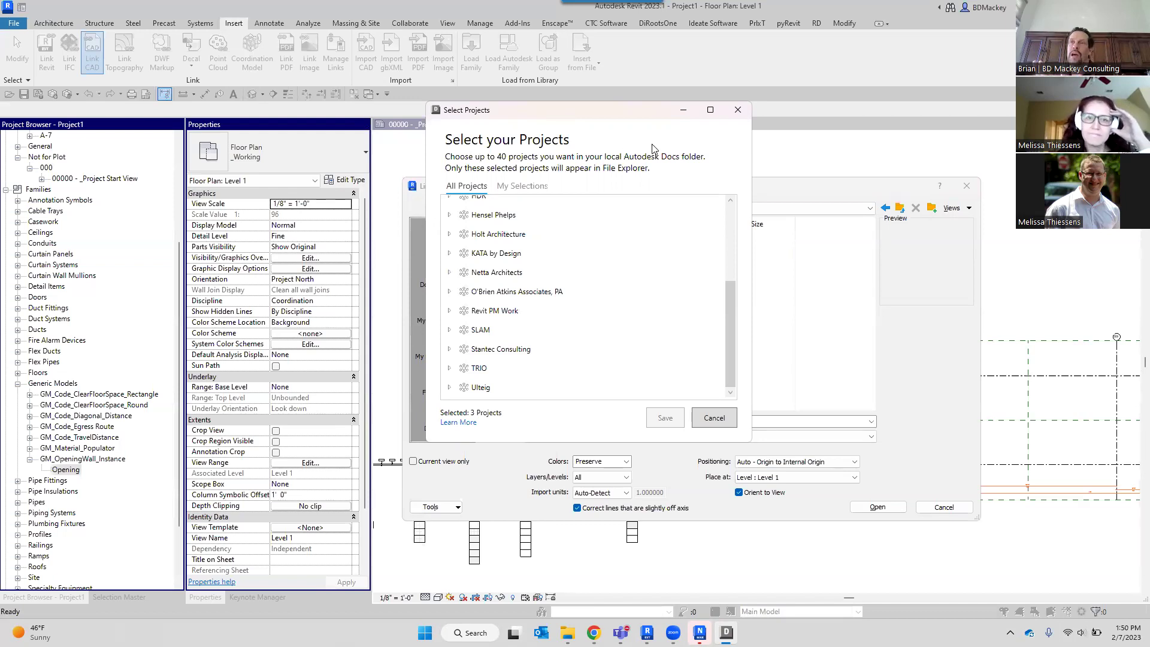
scroll(488, 302, "up", 2)
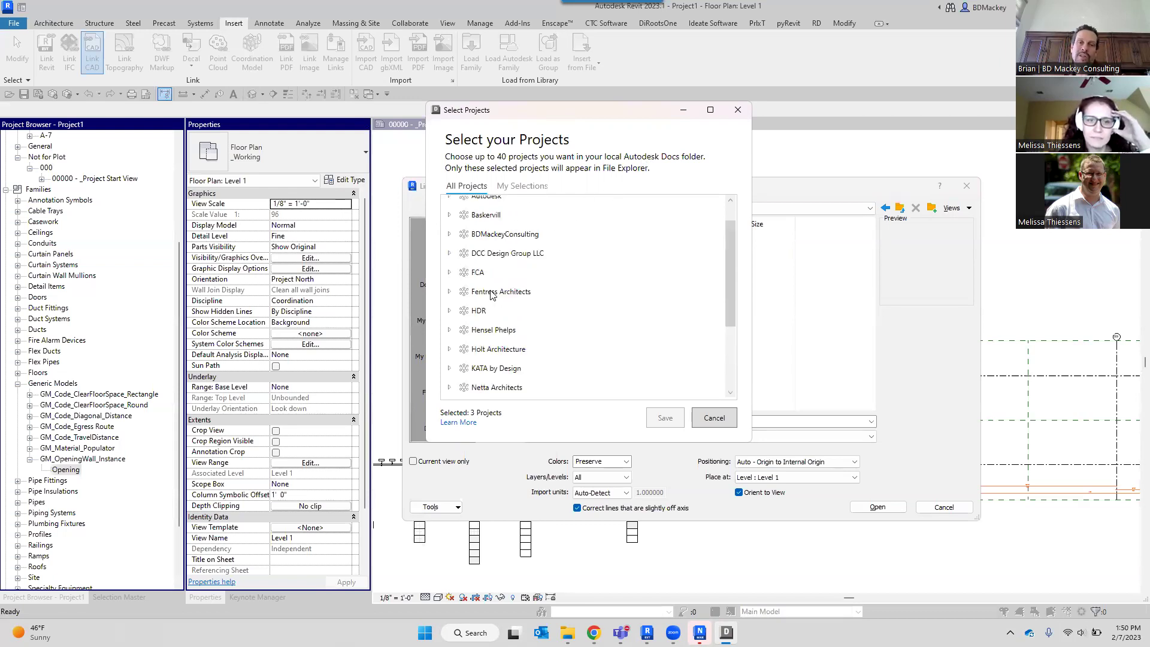
scroll(490, 293, "up", 1)
left_click(449, 226)
left_click(450, 225)
left_click(449, 300)
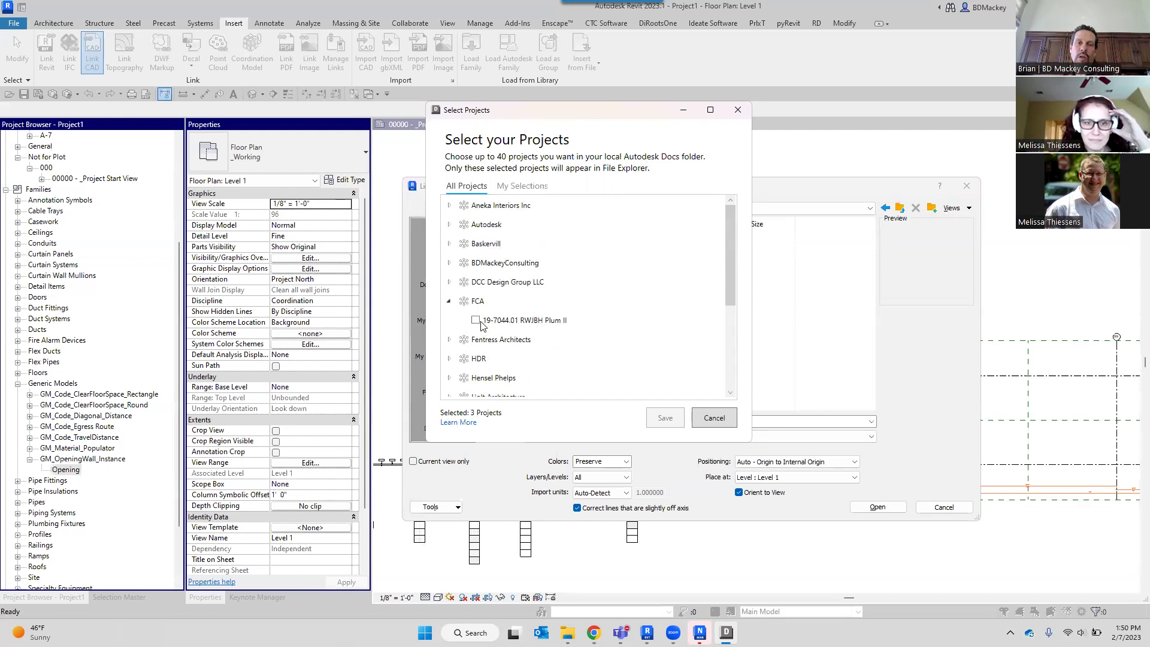
left_click(449, 300)
left_click(449, 262)
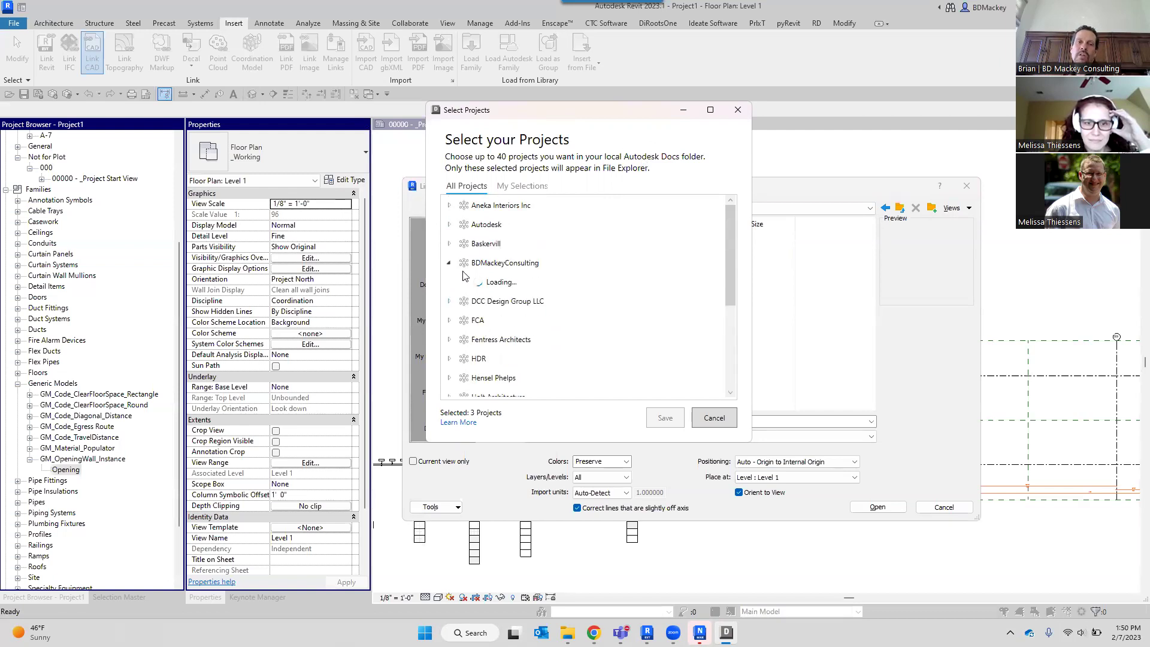
left_click(476, 281)
left_click(475, 320)
left_click(476, 301)
left_click(475, 300)
left_click(476, 320)
left_click(476, 281)
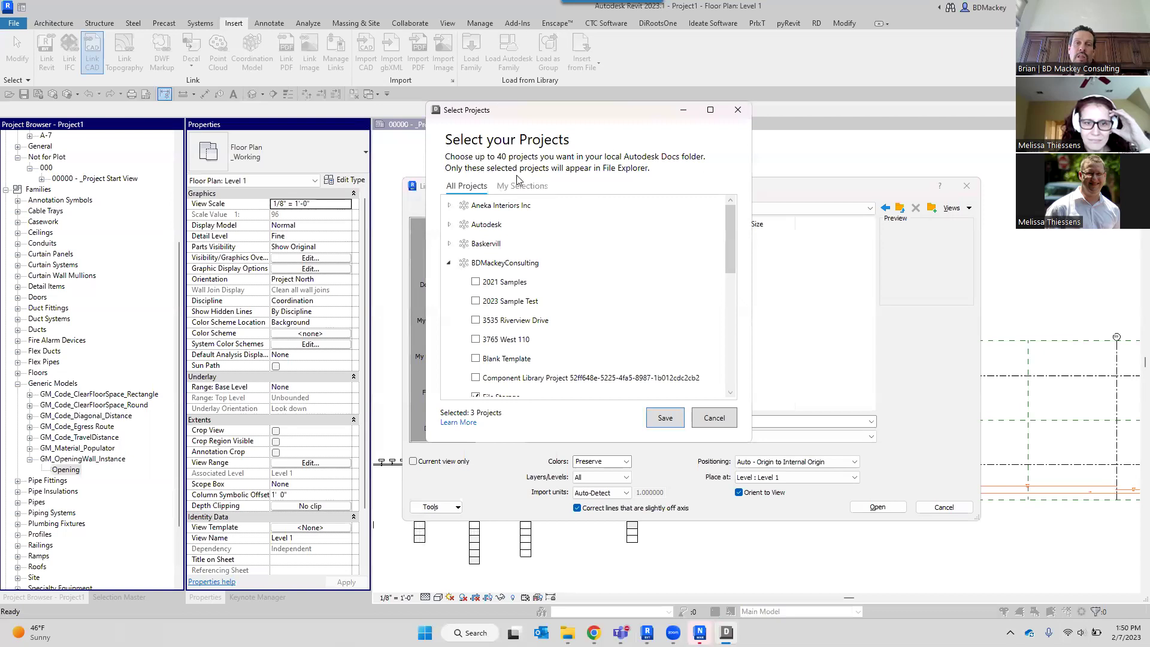
Collapse BDMackeyConsulting, close the picker unchanged, and move the Link CAD Formats dialog up.
left_click(450, 264)
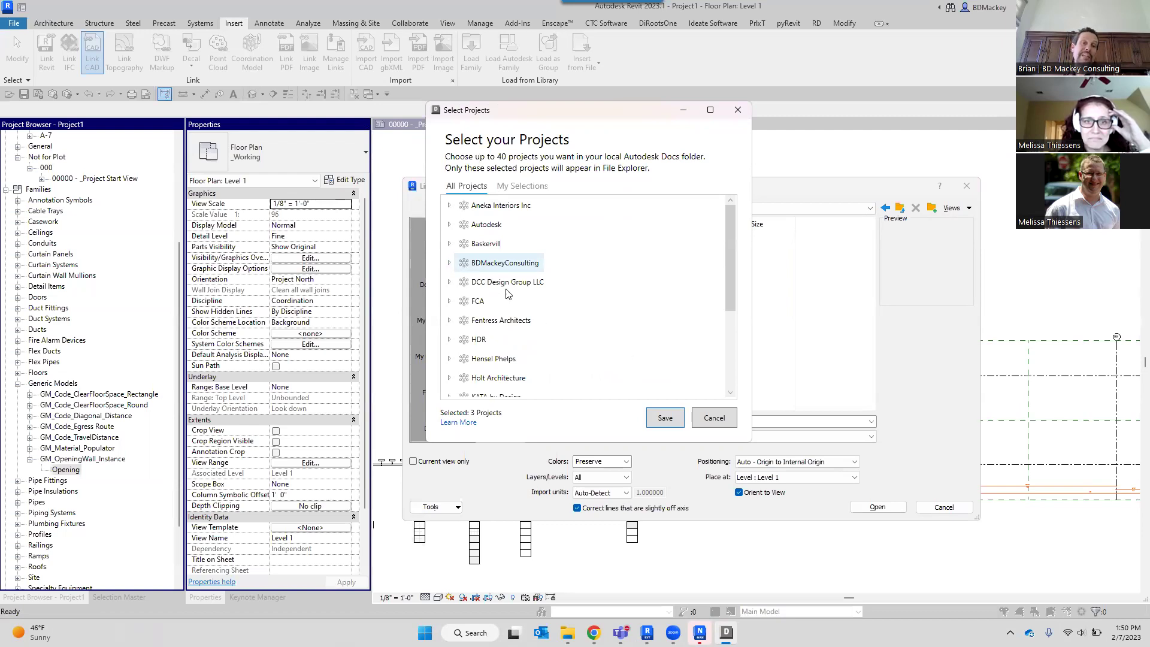
left_click(731, 418)
left_click_drag(772, 193, 782, 70)
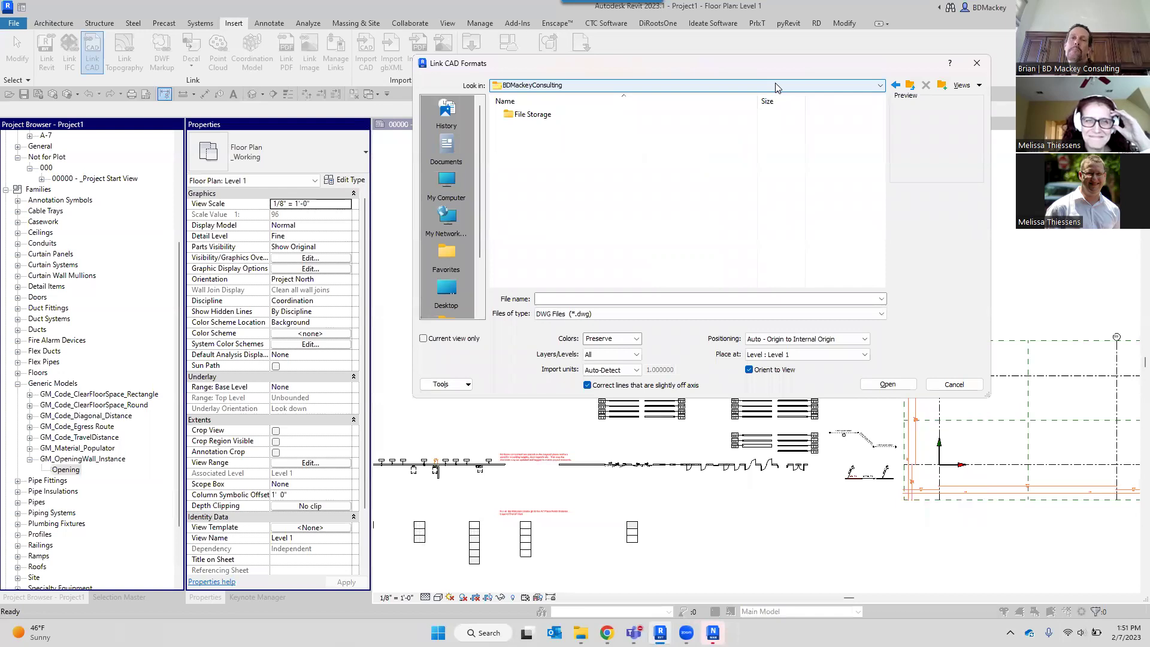
Cancel the CAD link, then open Reference Explorer from the Autodesk Docs tray settings menu.
left_click(963, 386)
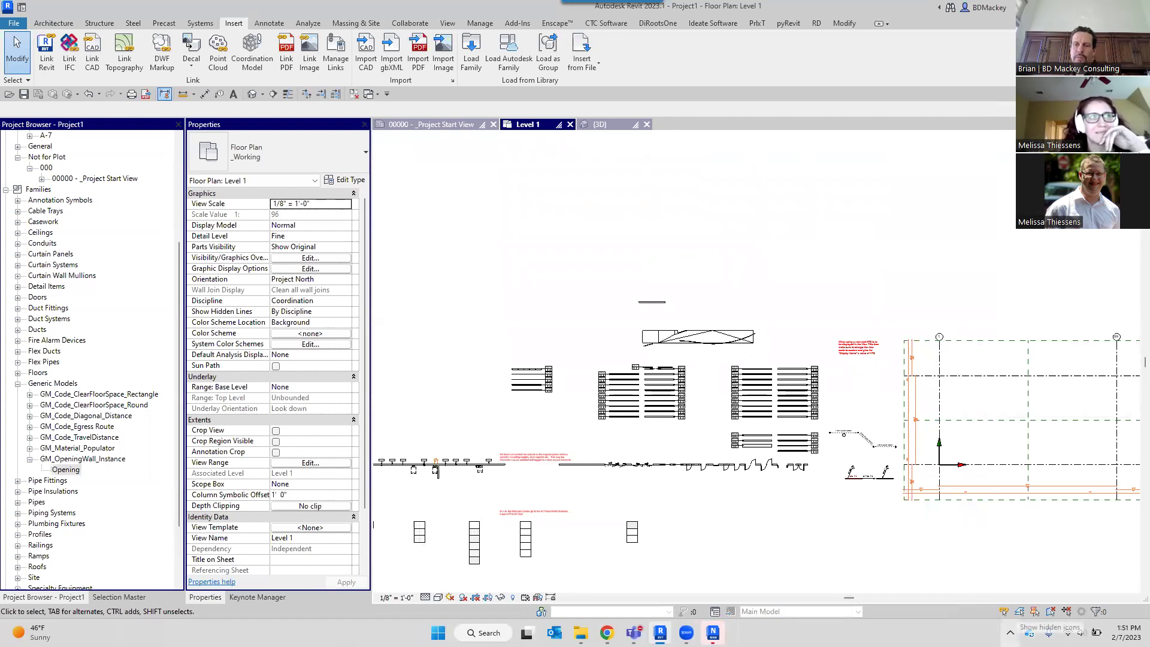
left_click(1010, 633)
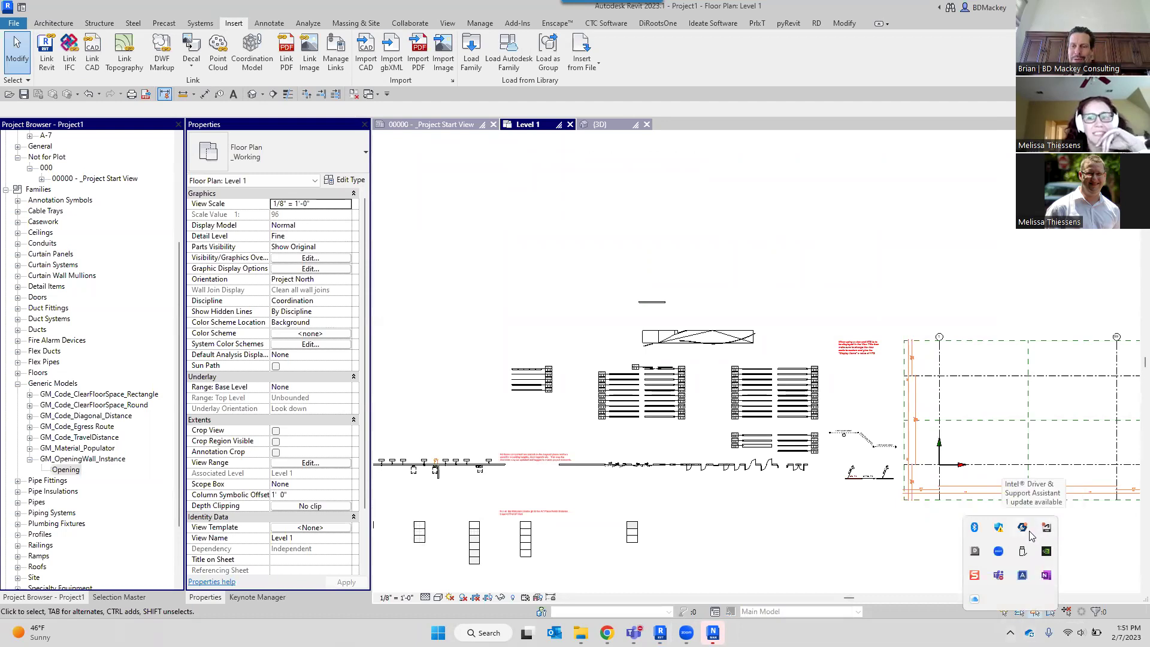
left_click(974, 551)
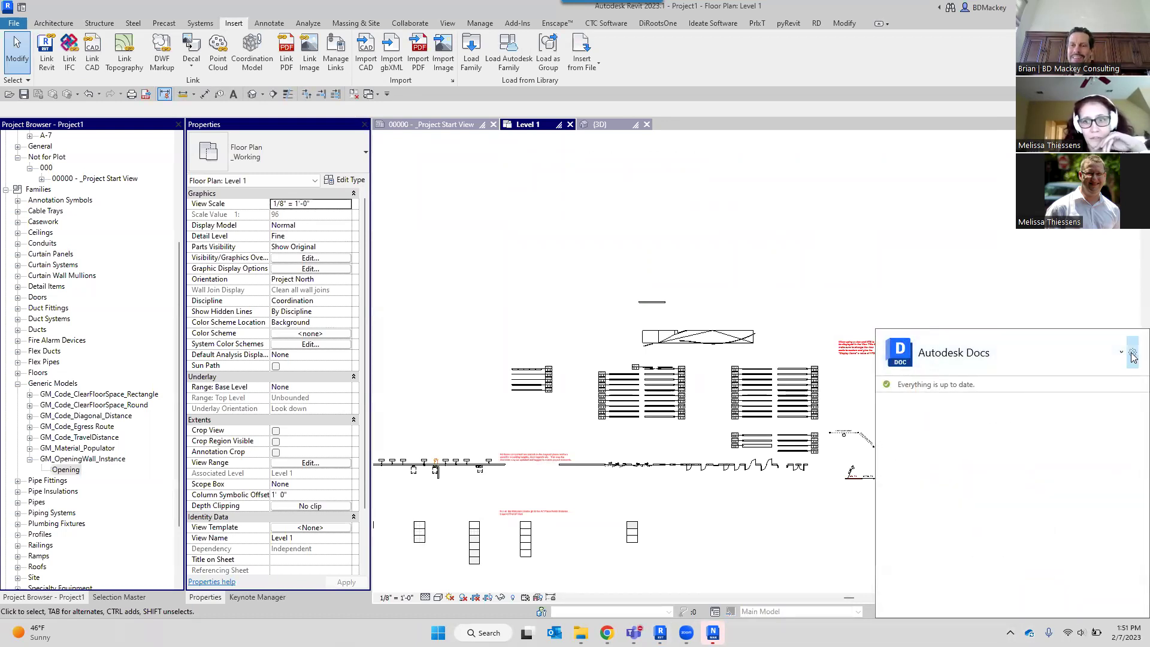
left_click(1131, 352)
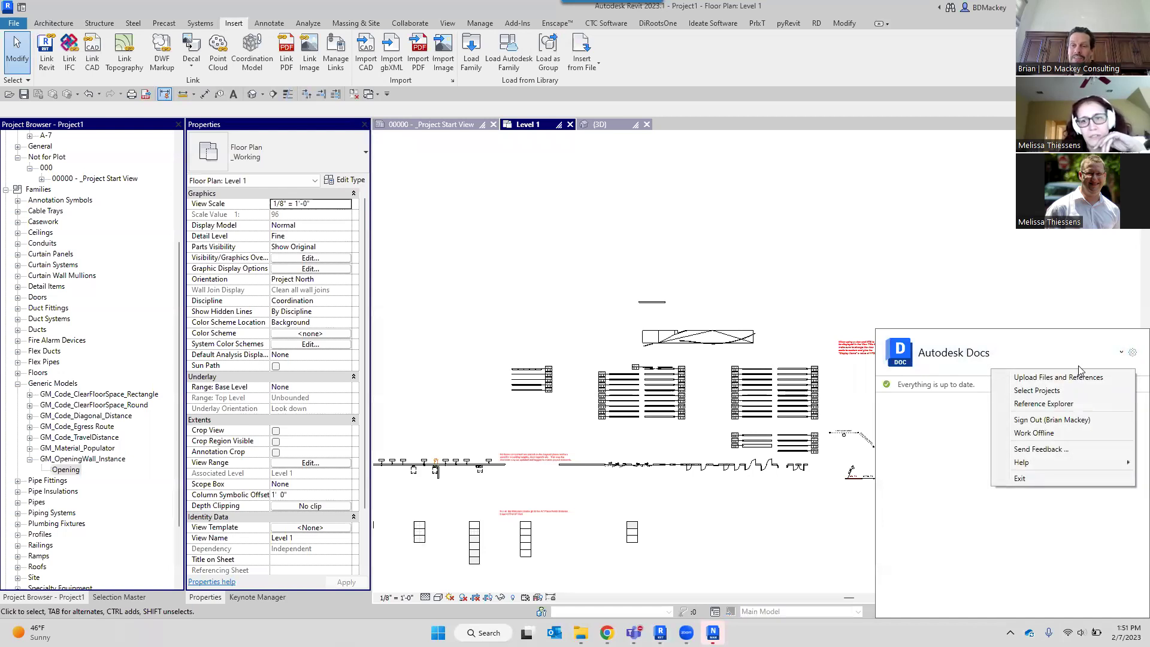
left_click(1070, 404)
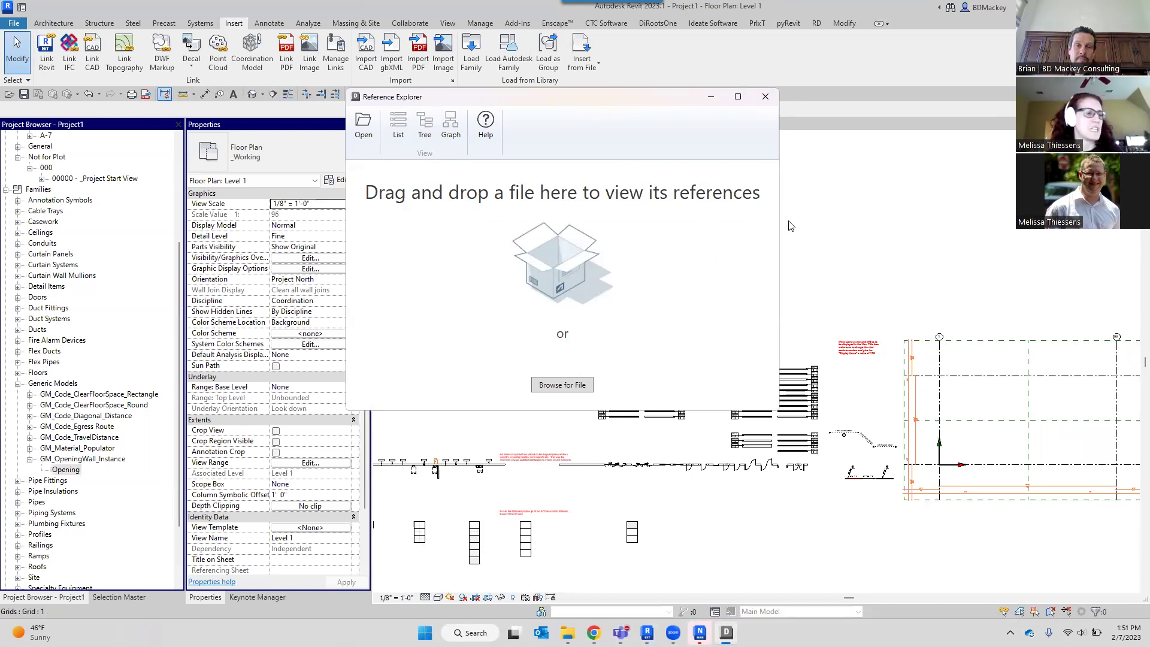
Close the Reference Explorer window to return to the Level 1 plan.
left_click(766, 97)
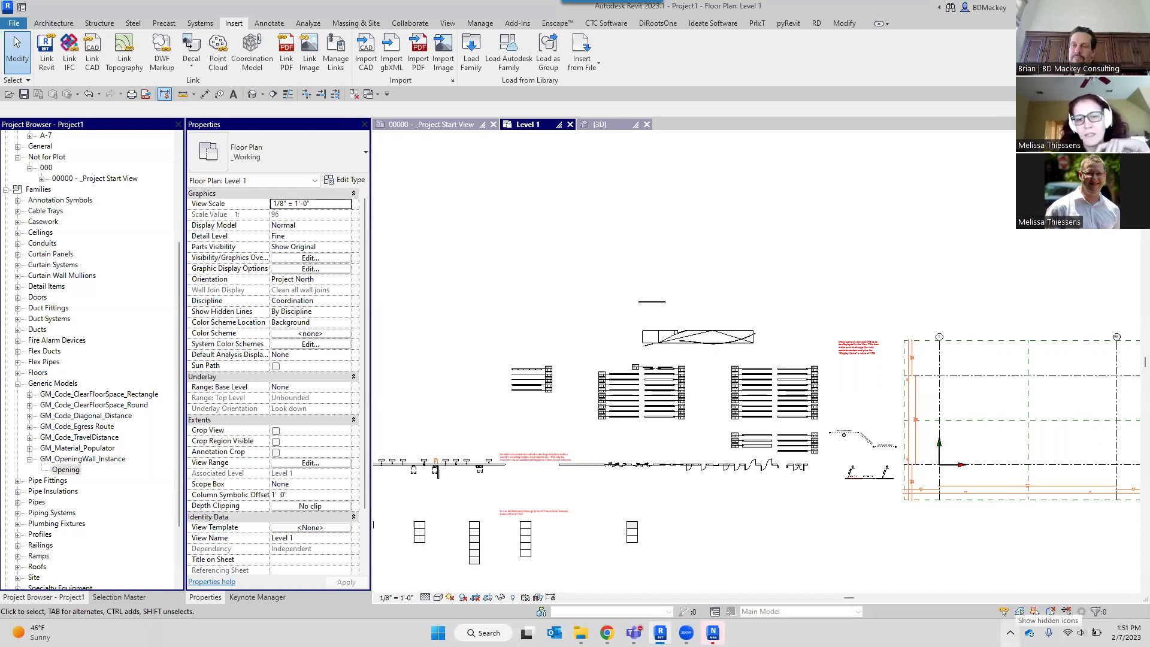
left_click(1010, 632)
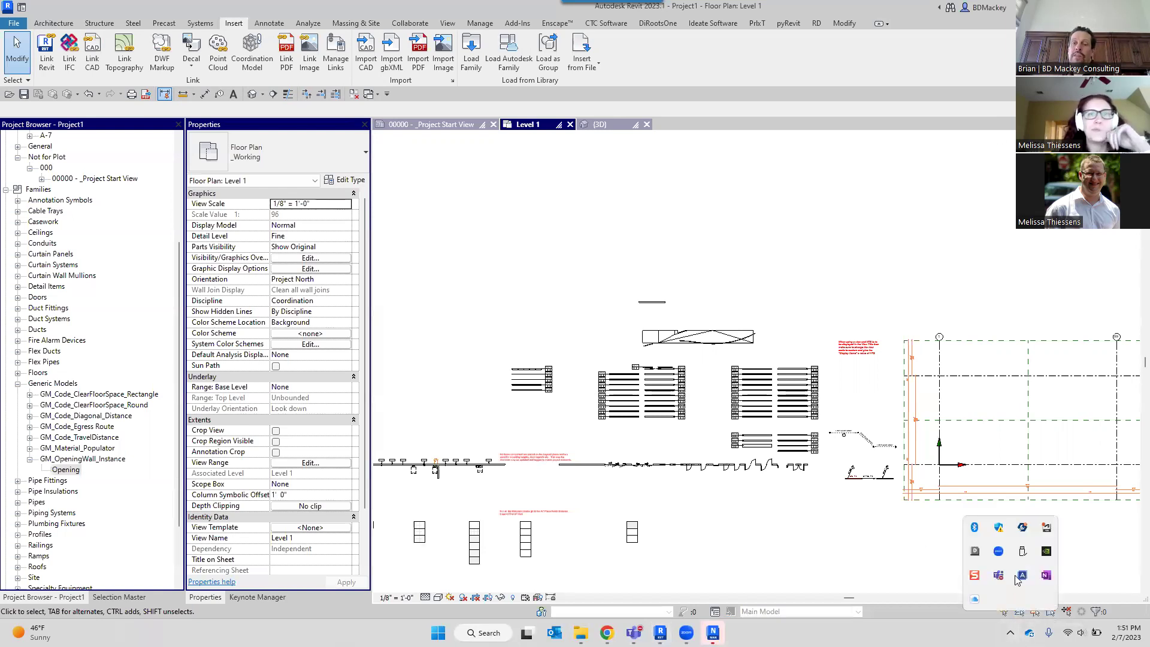
right_click(974, 551)
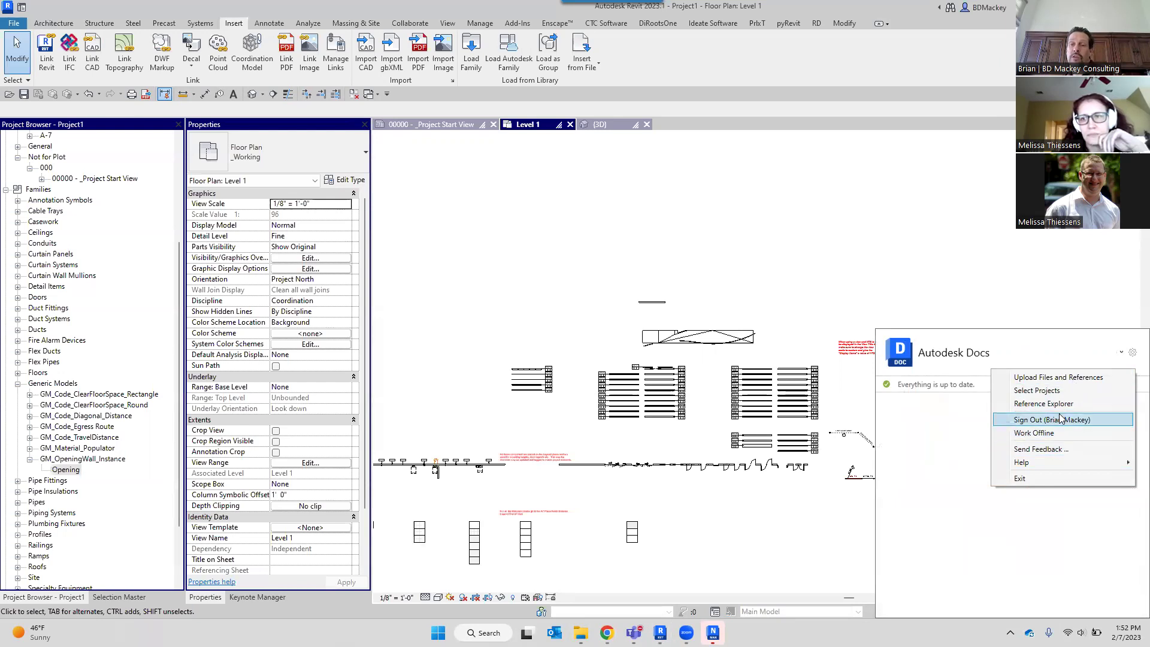
mouse_move(1070, 464)
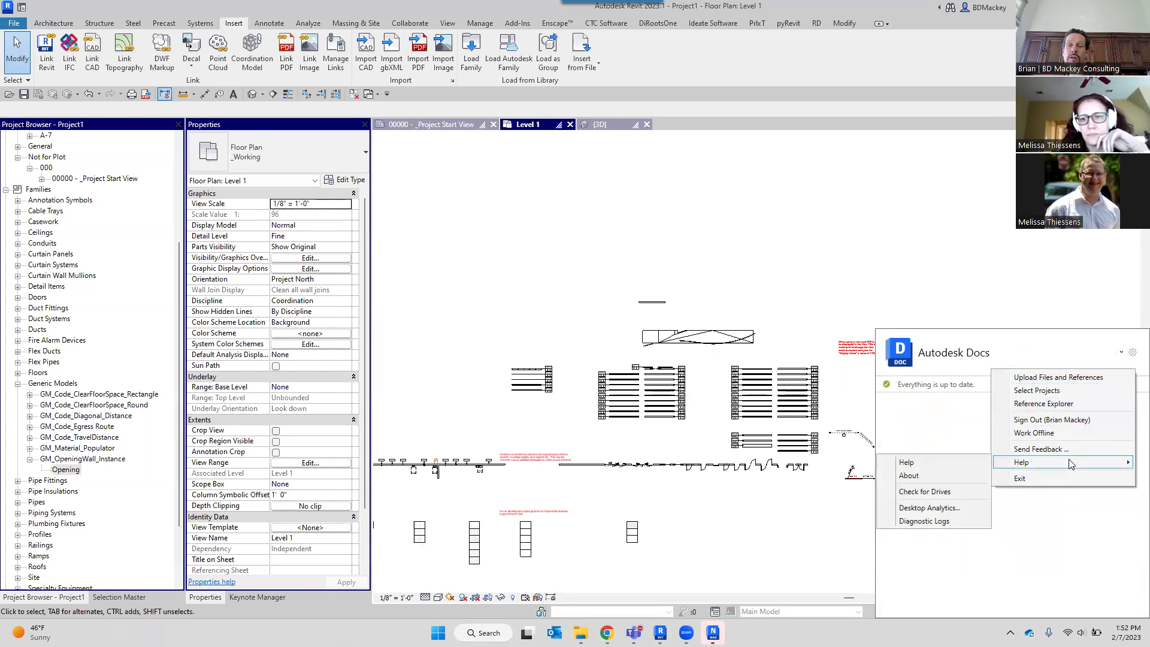
left_click(941, 498)
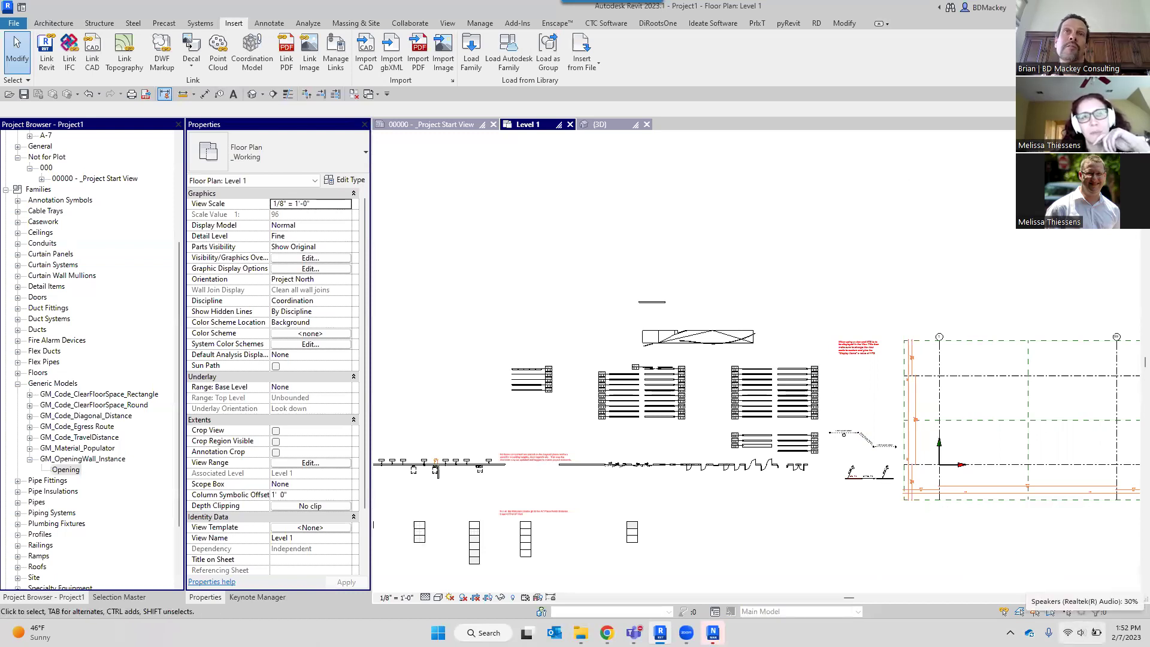
left_click(1080, 632)
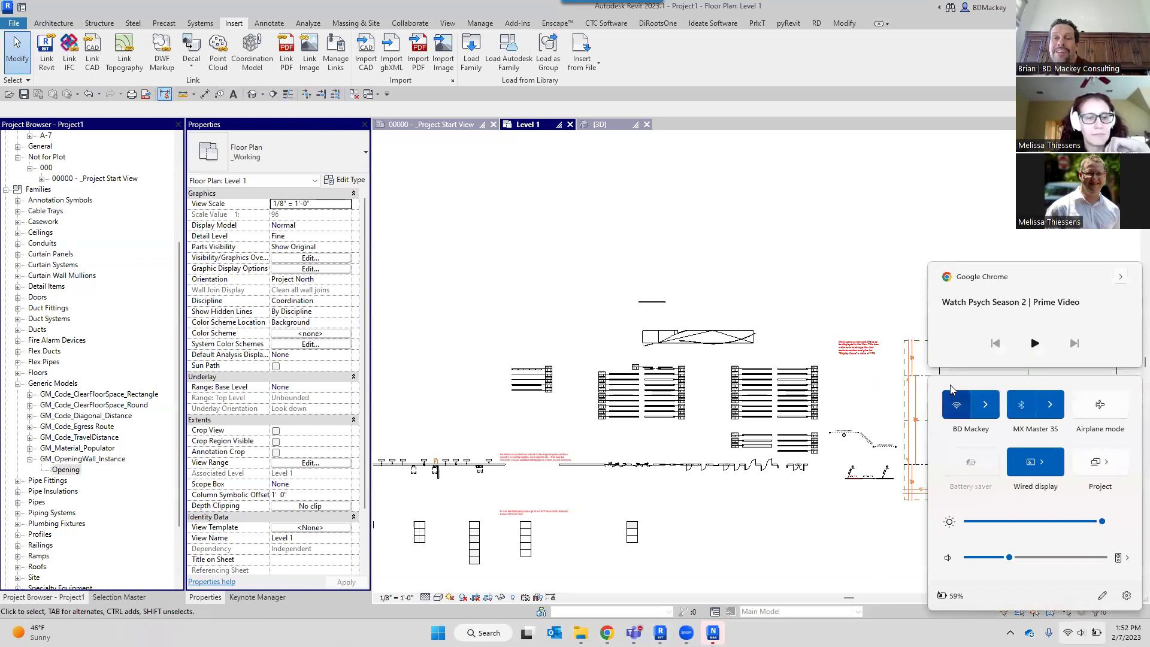
left_click(860, 218)
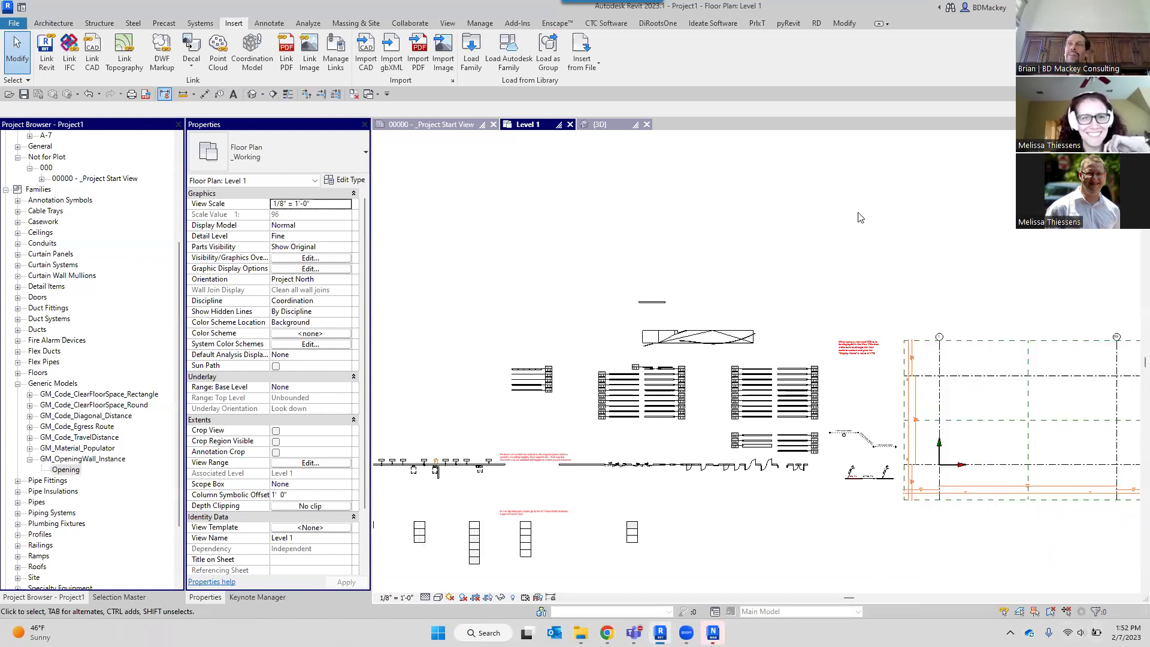
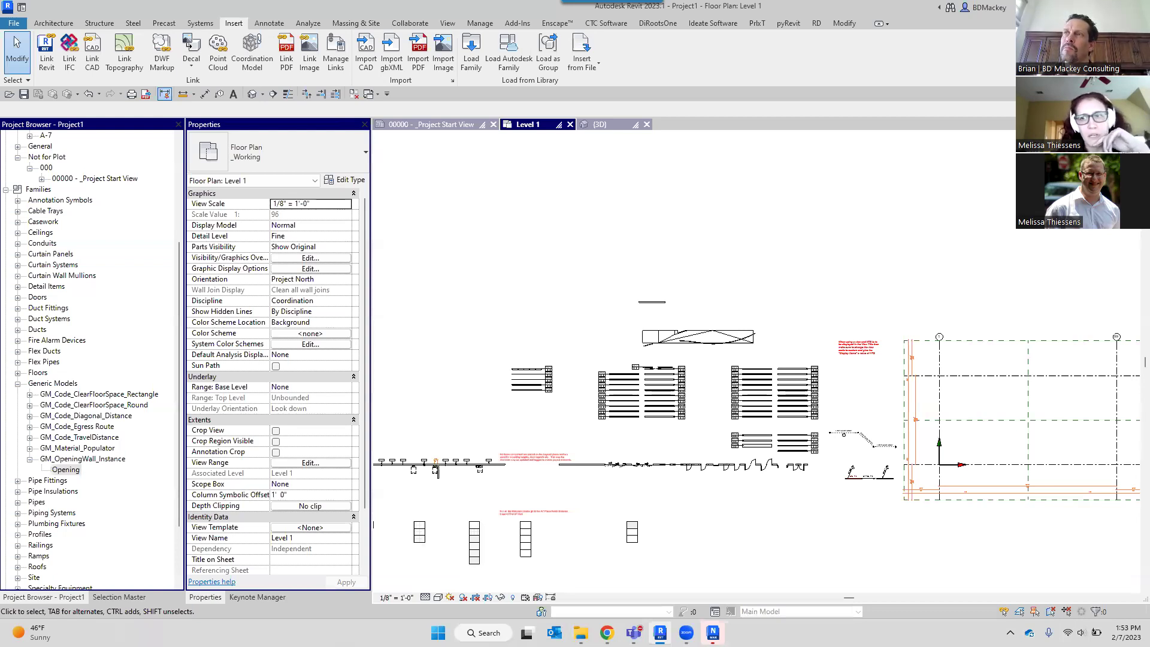
Select the railing beside the wall and open Railing 1's type properties.
scroll(646, 306, "up", 4)
scroll(646, 301, "up", 3)
scroll(695, 356, "down", 3)
middle_click_drag(794, 314, 844, 194)
left_click(723, 409)
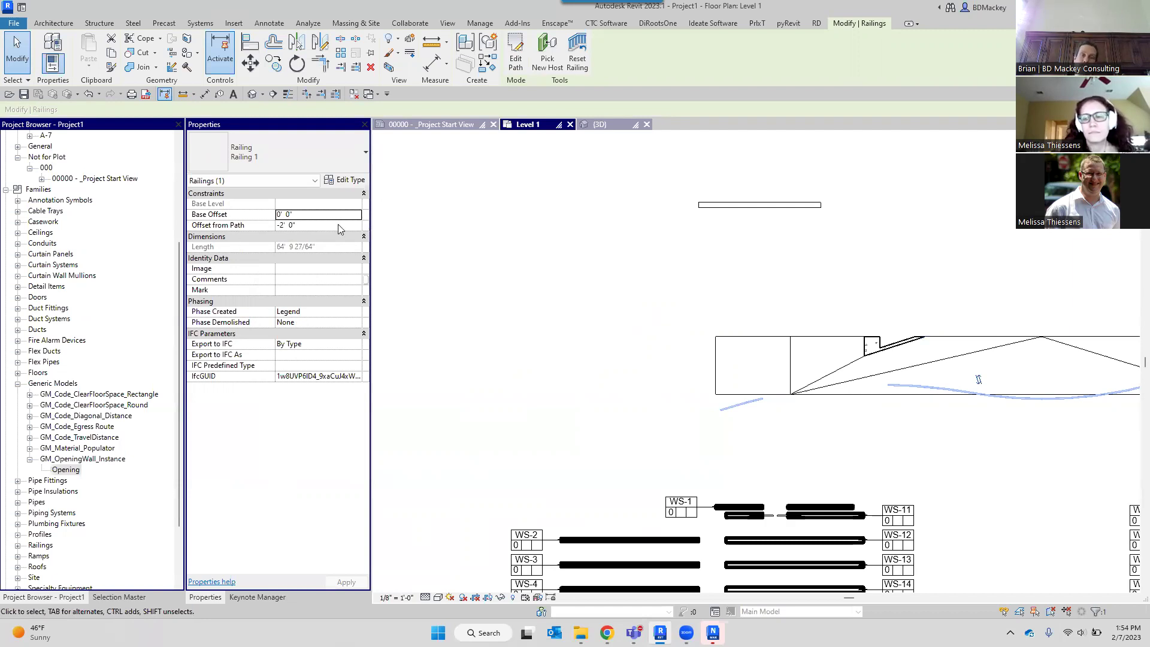
left_click(345, 179)
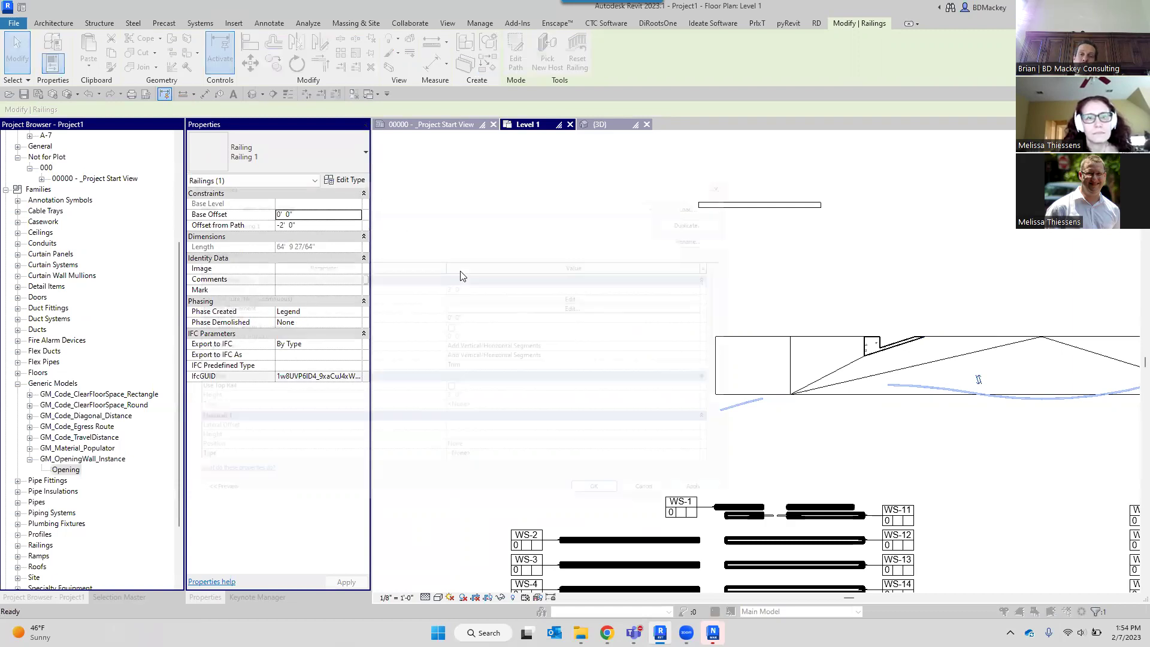
left_click(514, 314)
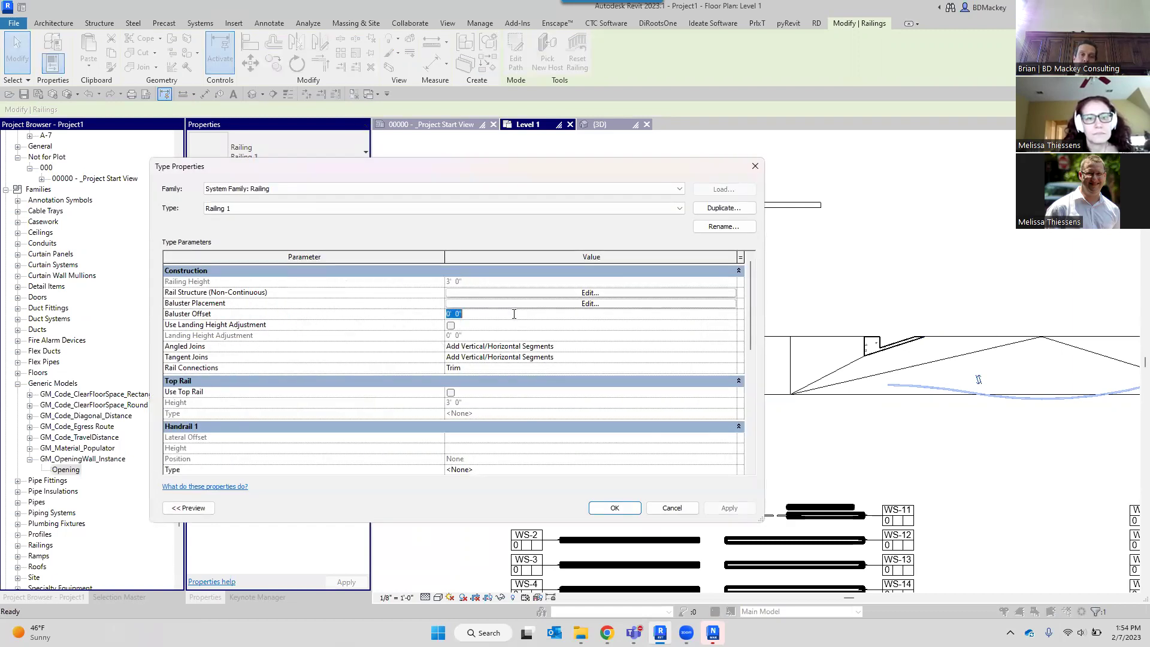
left_click(371, 203)
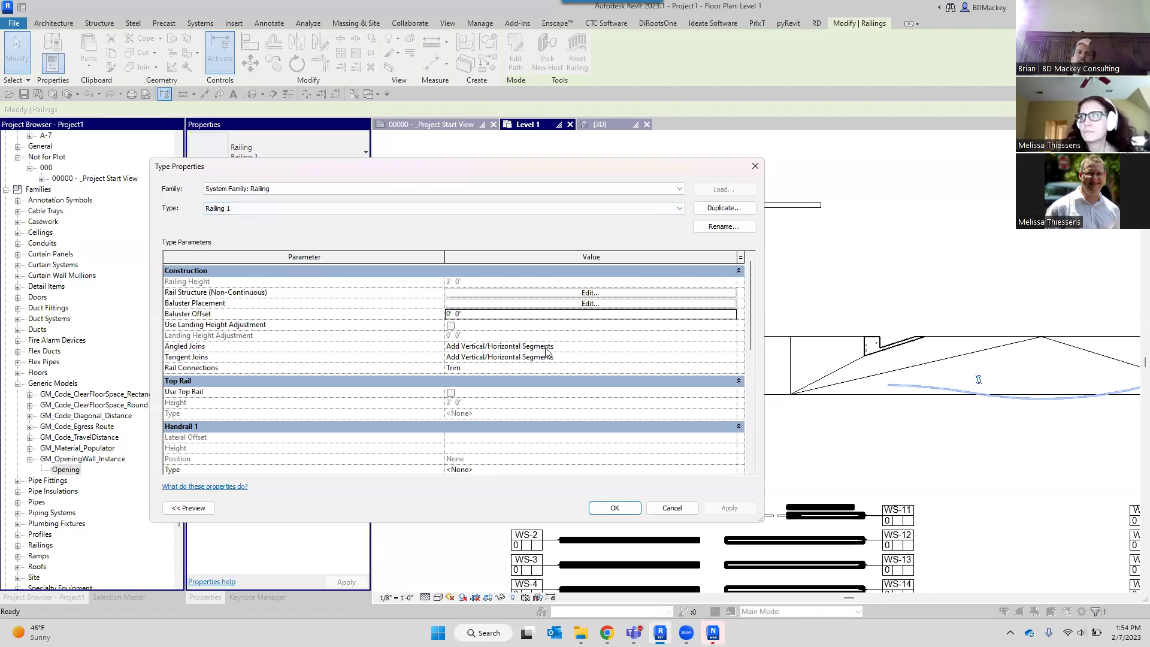
left_click(481, 315)
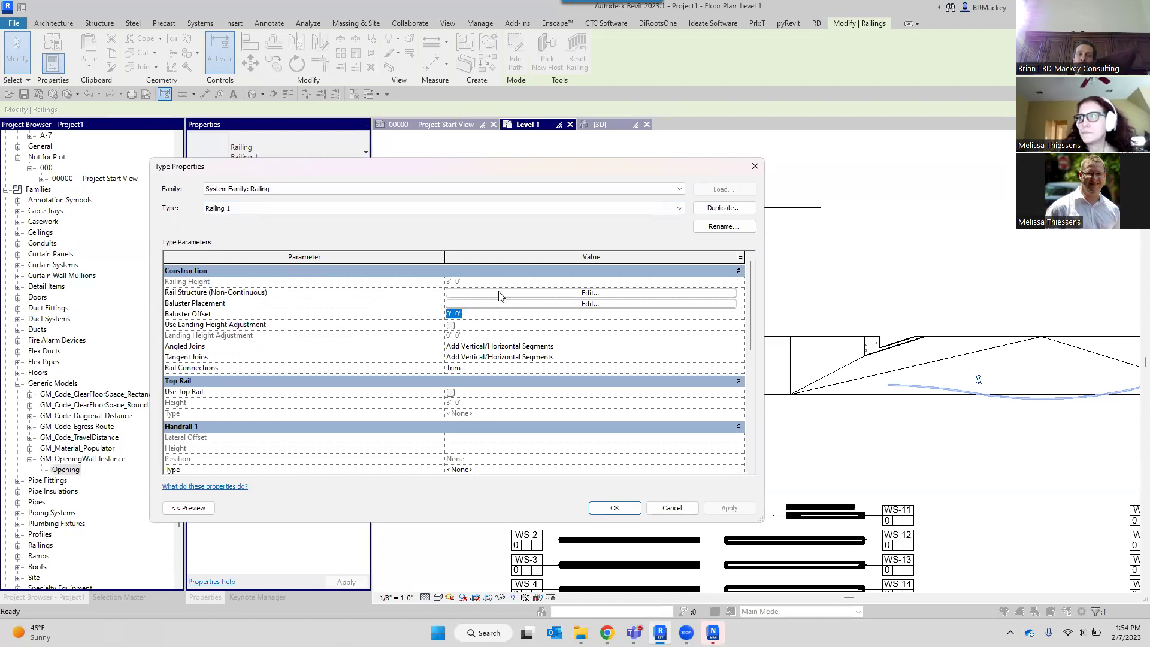
left_click(500, 294)
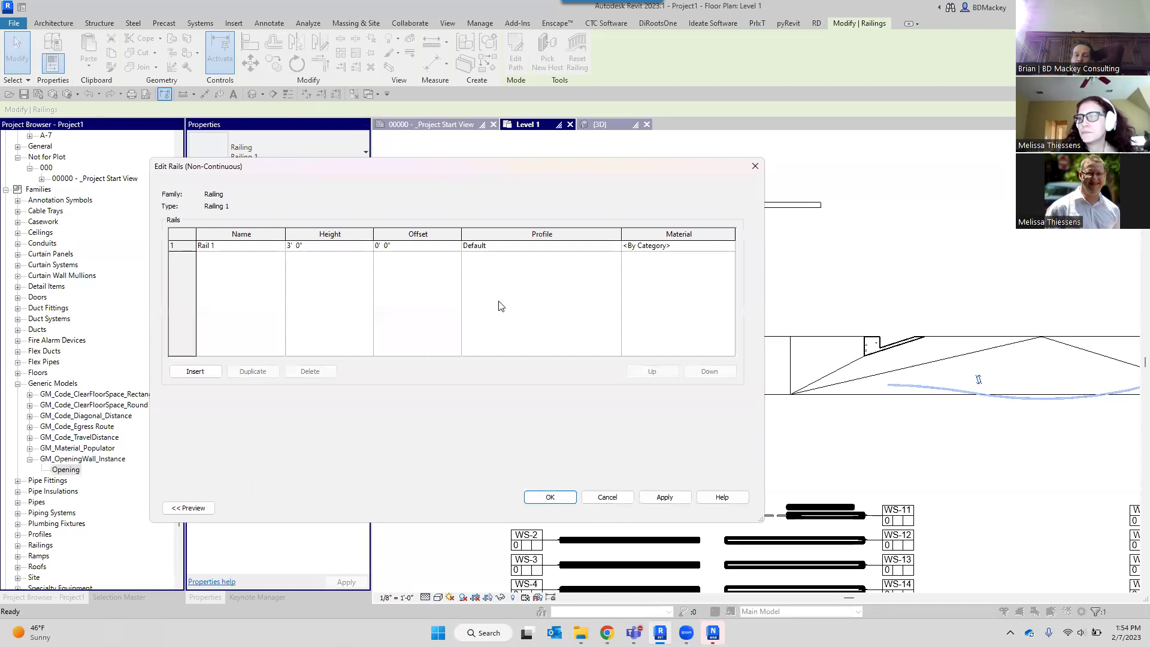
left_click(421, 248)
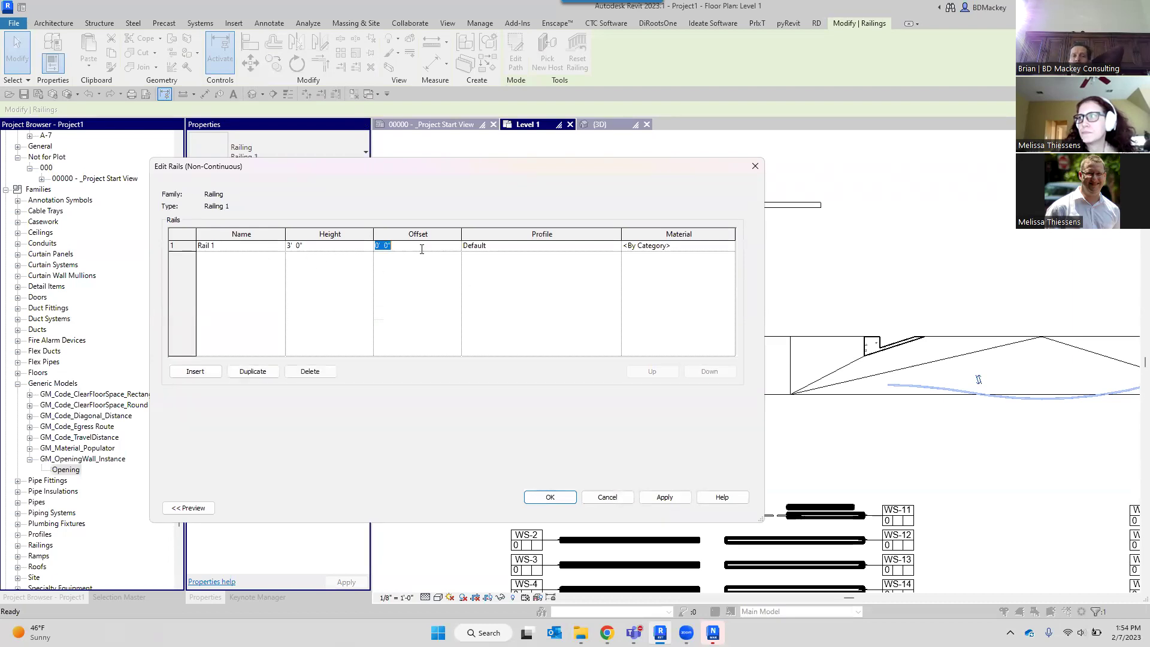
left_click(590, 499)
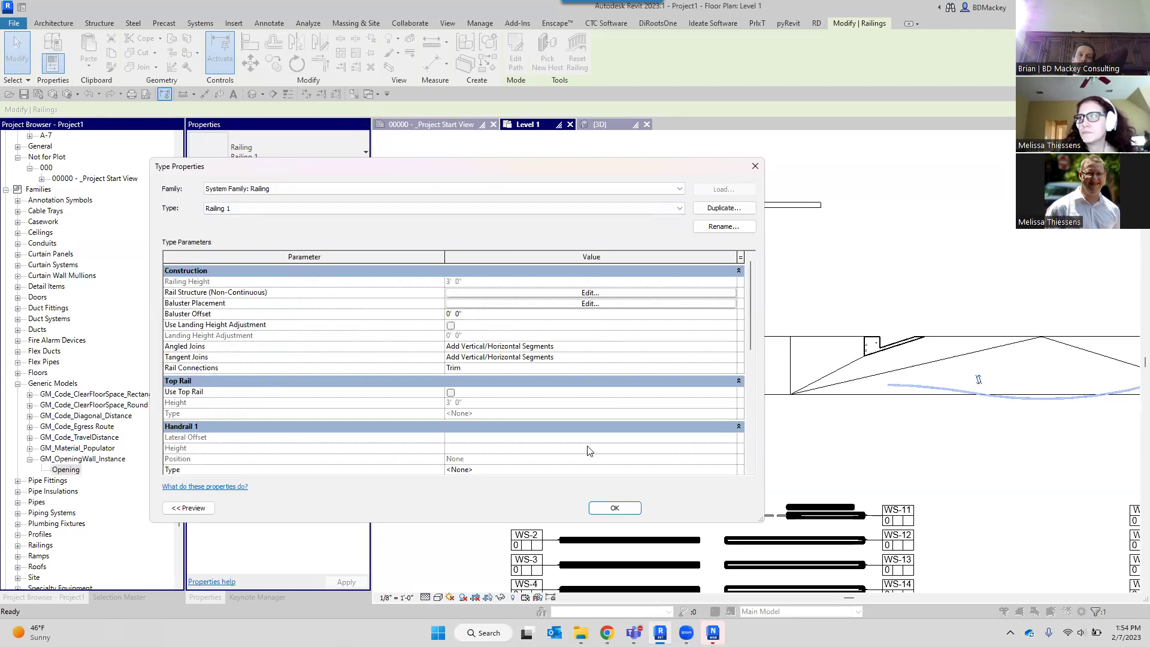
left_click(504, 303)
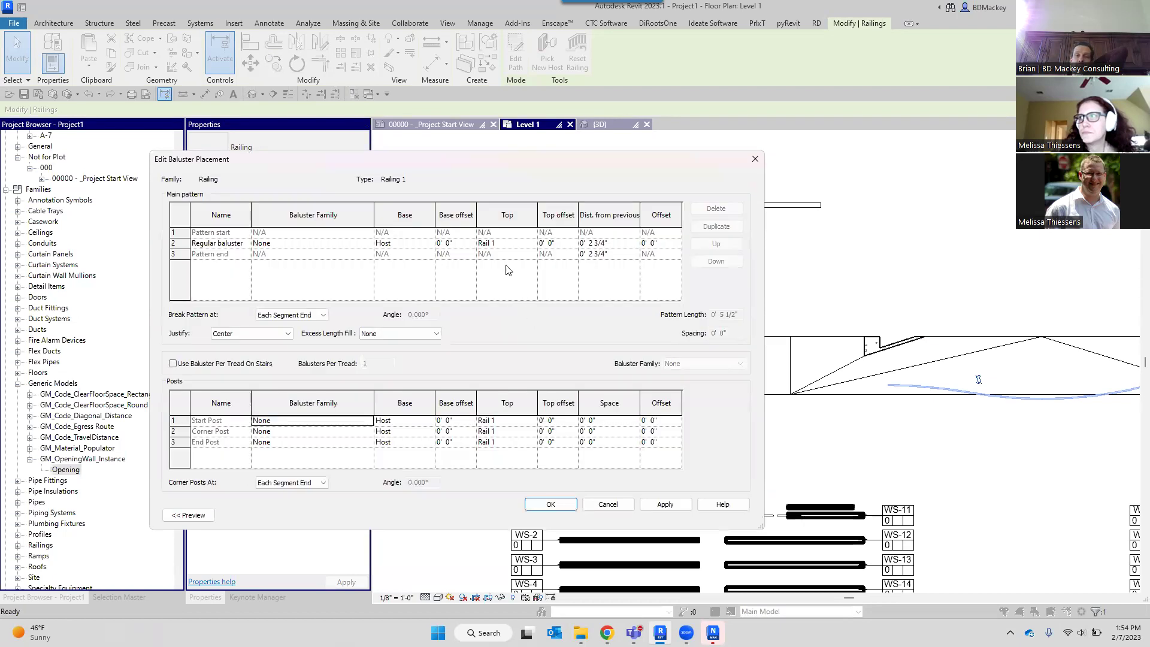
left_click(661, 243)
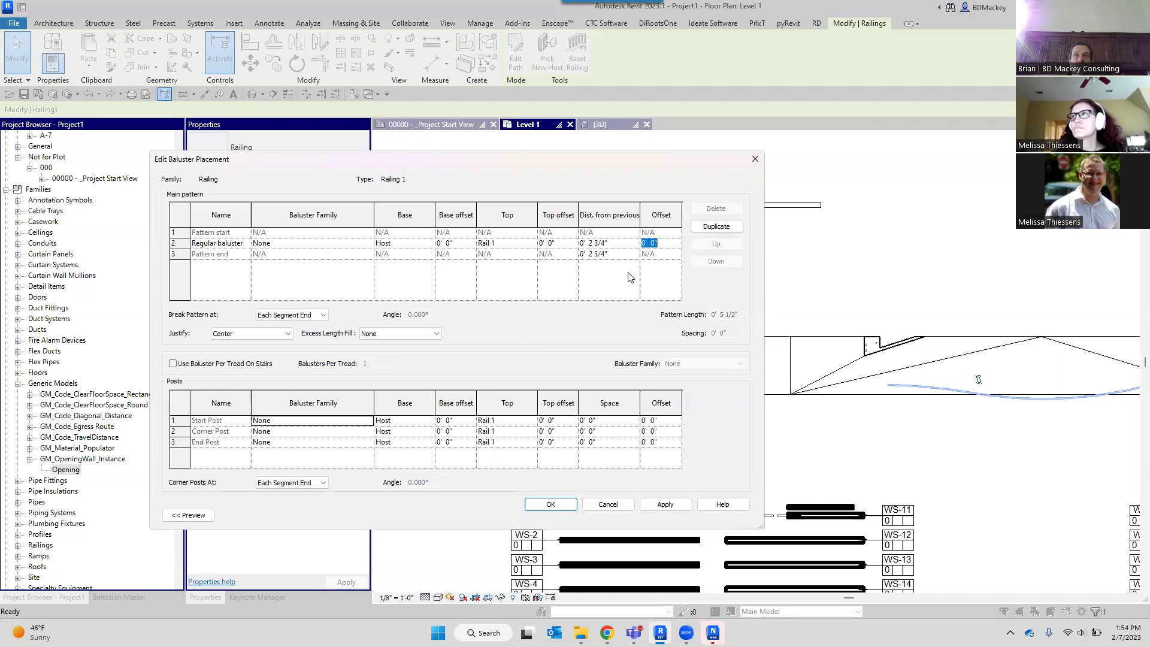
left_click(608, 503)
Close Type Properties unchanged and change the railing's Offset from Path from -2' 0" to 3' 0".
left_click(663, 508)
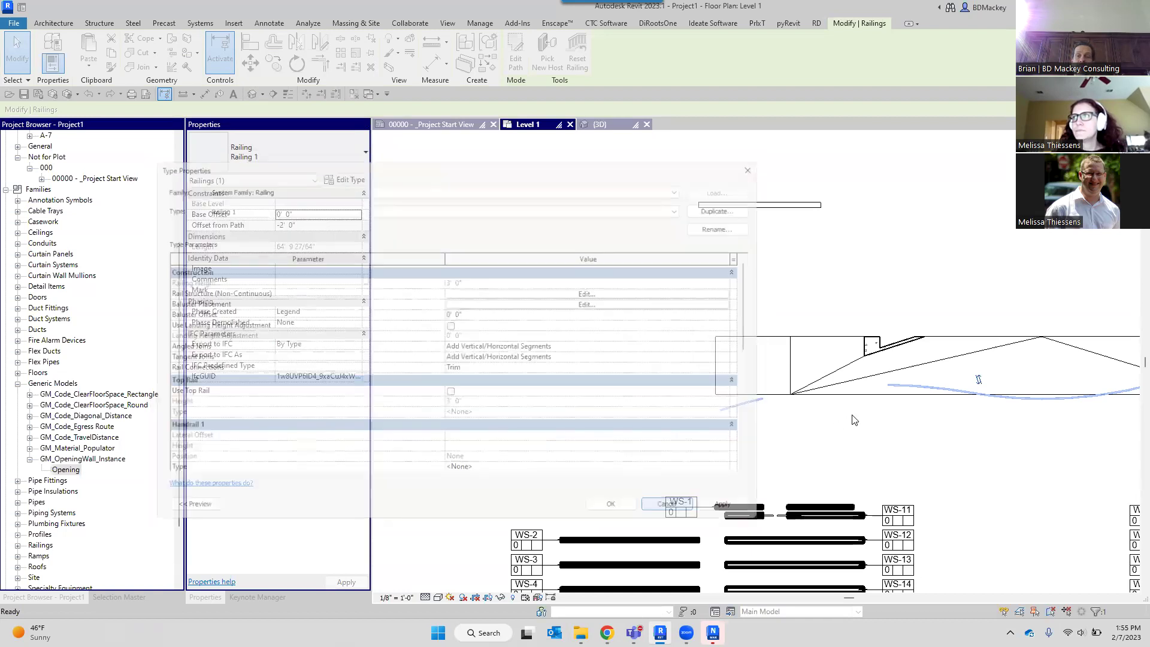
middle_click_drag(931, 376, 760, 353)
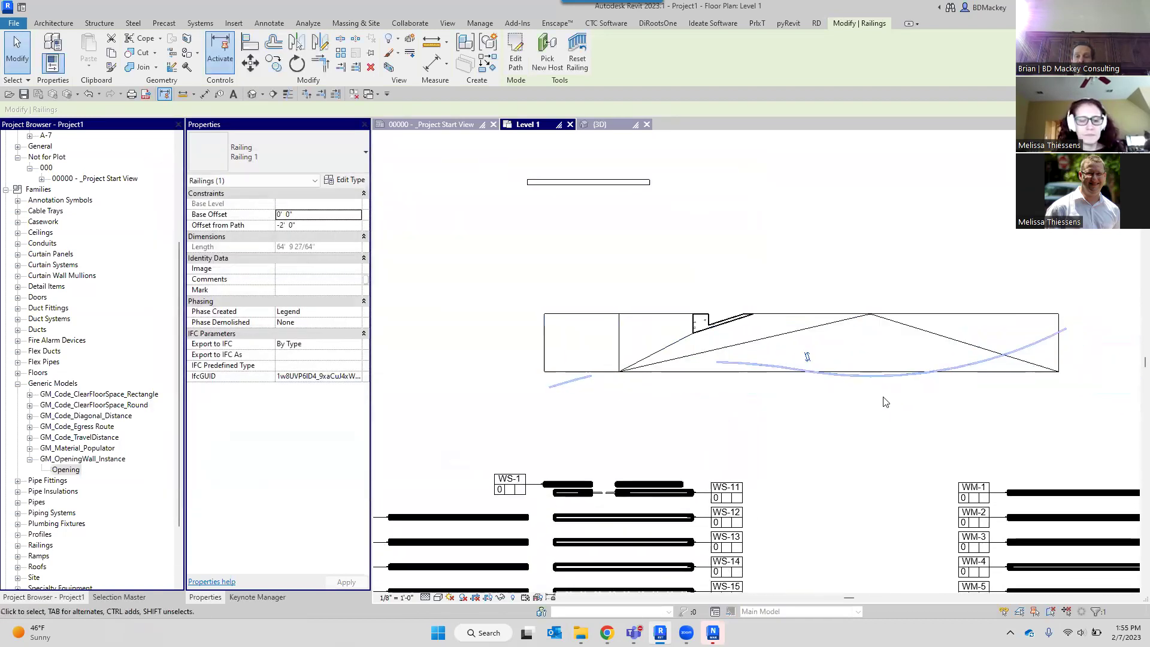
scroll(856, 373, "up", 3)
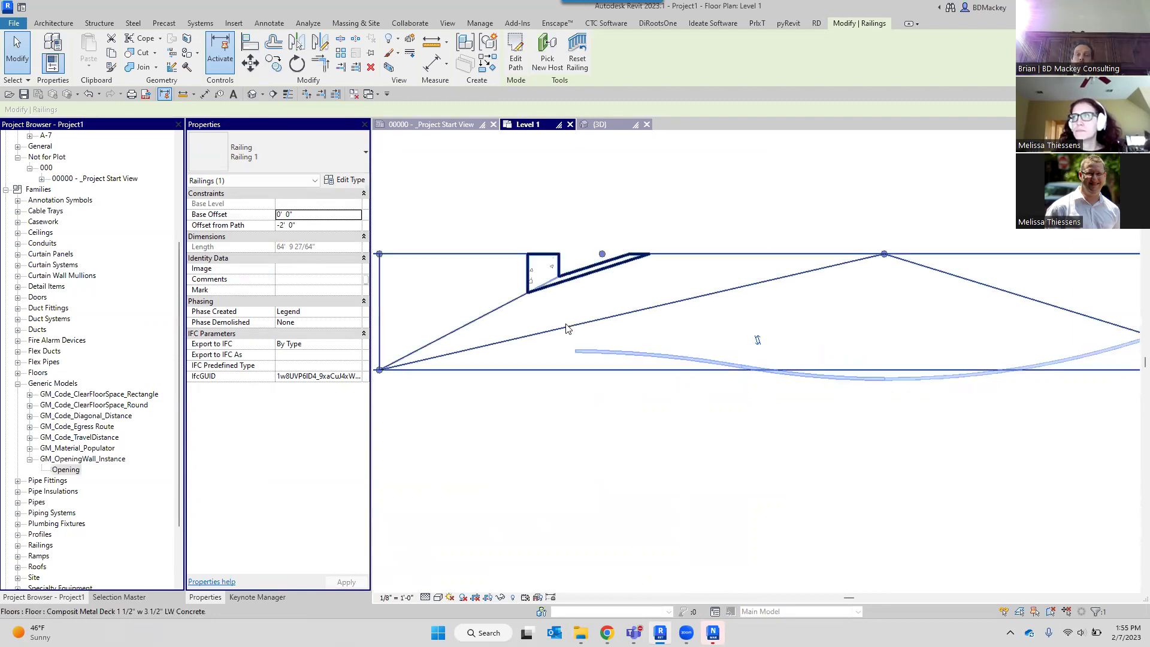
key("Tab")
type("3")
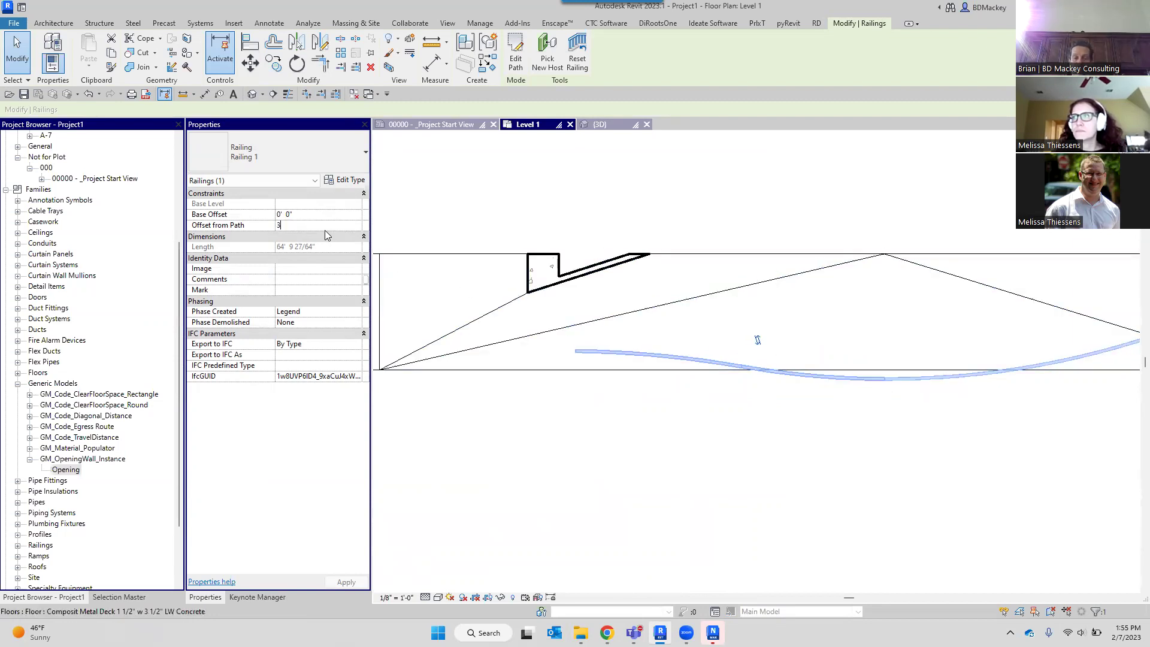
scroll(712, 267, "down", 2)
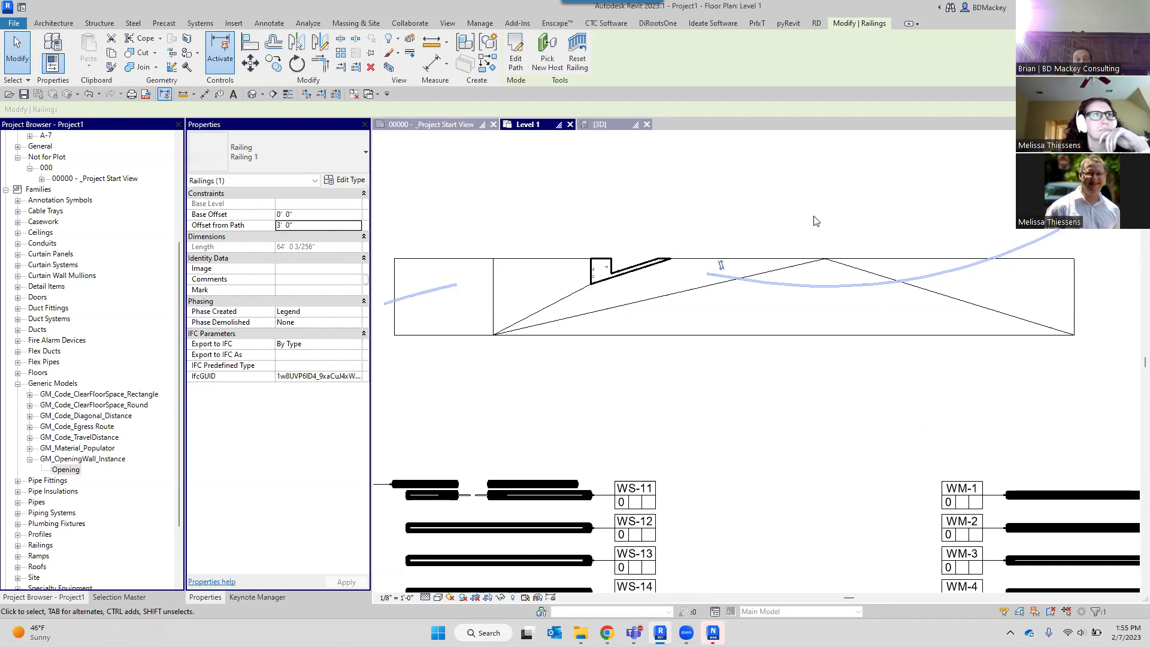
key("Escape")
scroll(802, 251, "down", 5)
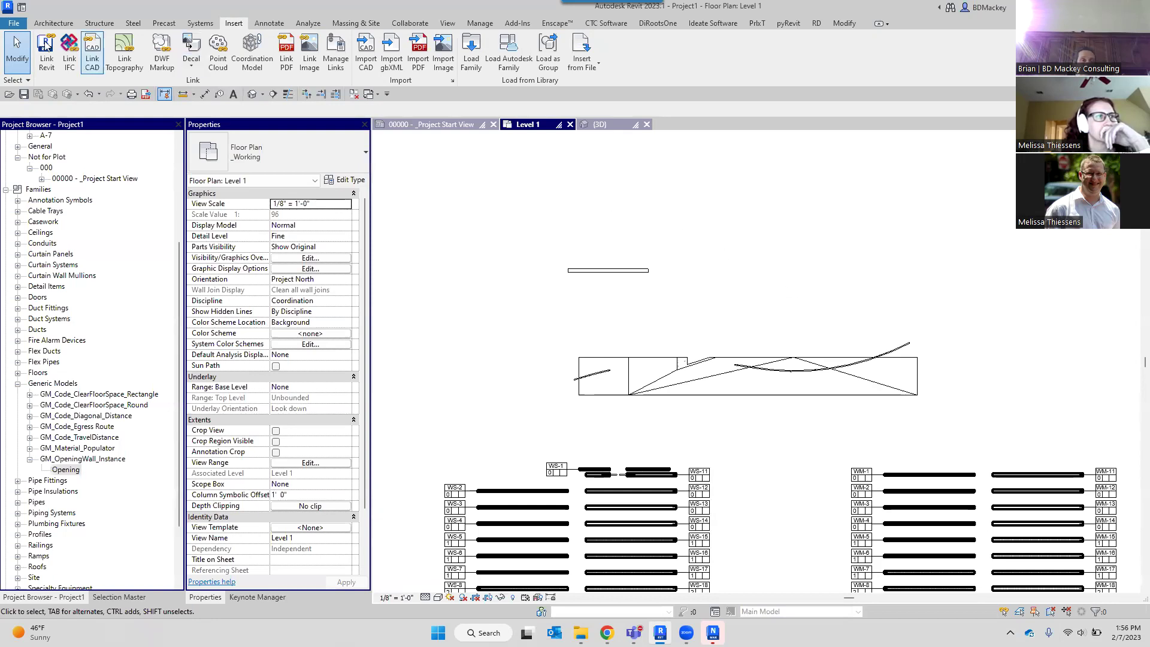
Sketch a straight stair run from Level 1 to Level 2 and finish the stair.
left_click(53, 23)
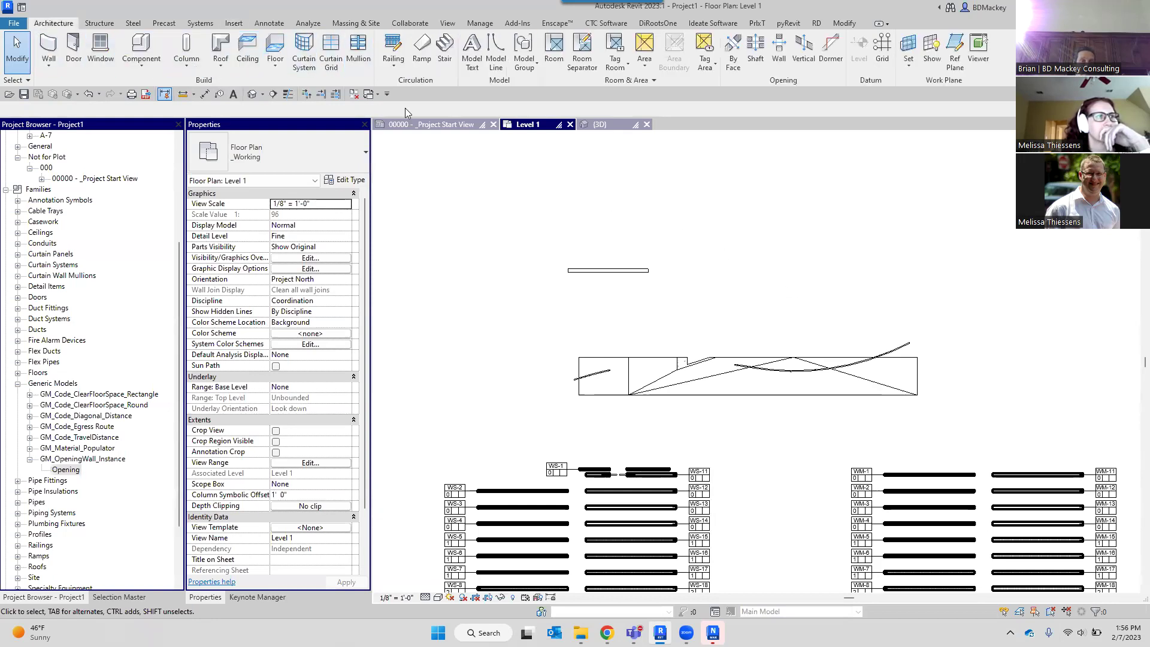
left_click(718, 272)
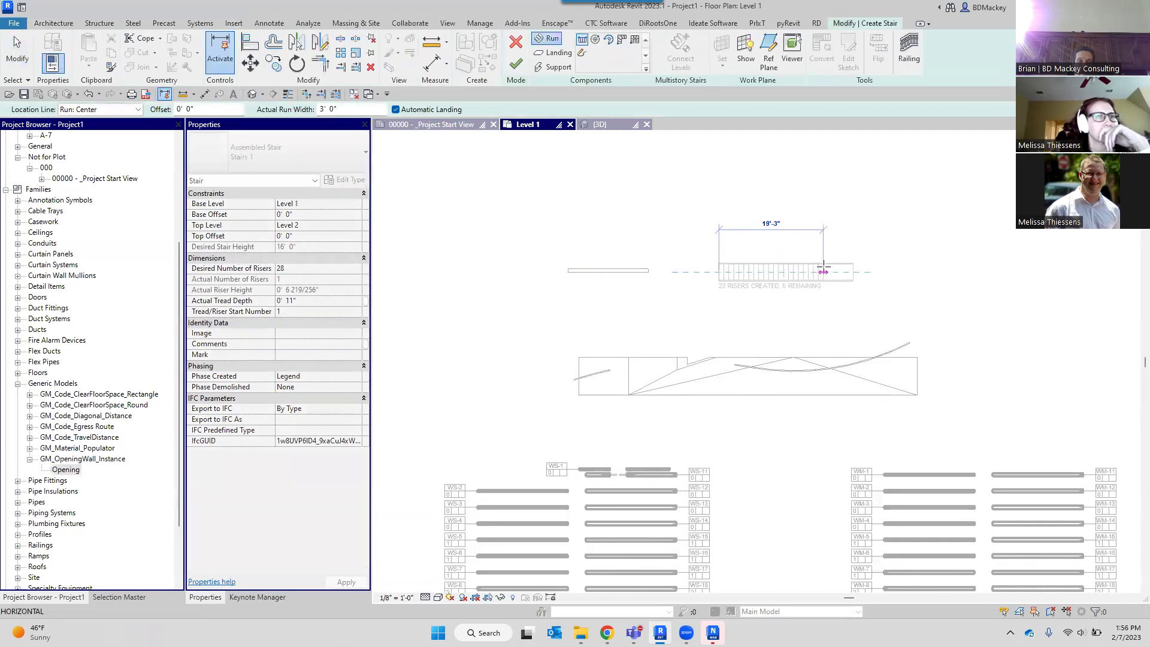
left_click(823, 272)
left_click(516, 63)
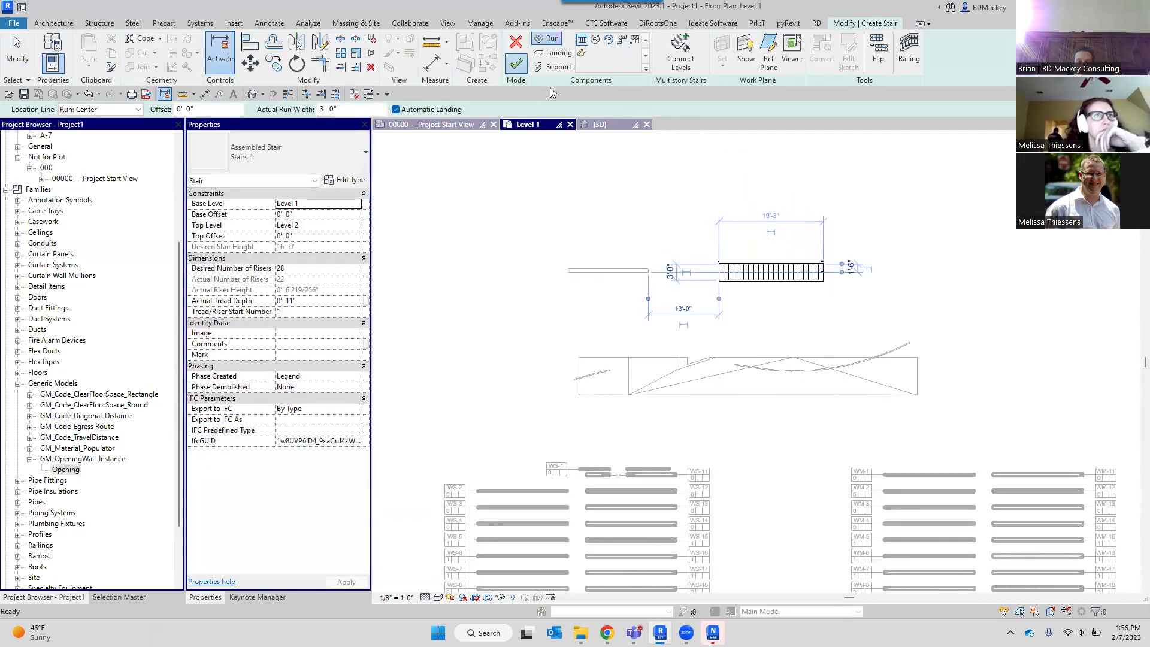
Switch to the {3D} view and zoom in on the new stair.
left_click(612, 125)
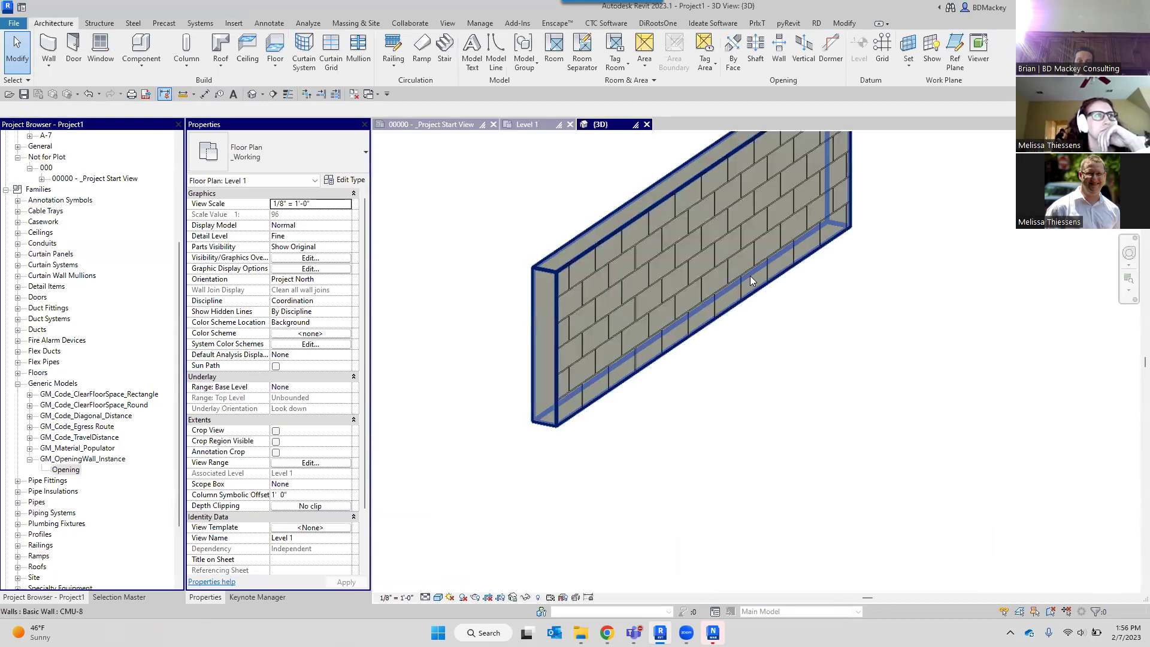
scroll(702, 339, "down", 5)
scroll(704, 343, "down", 5)
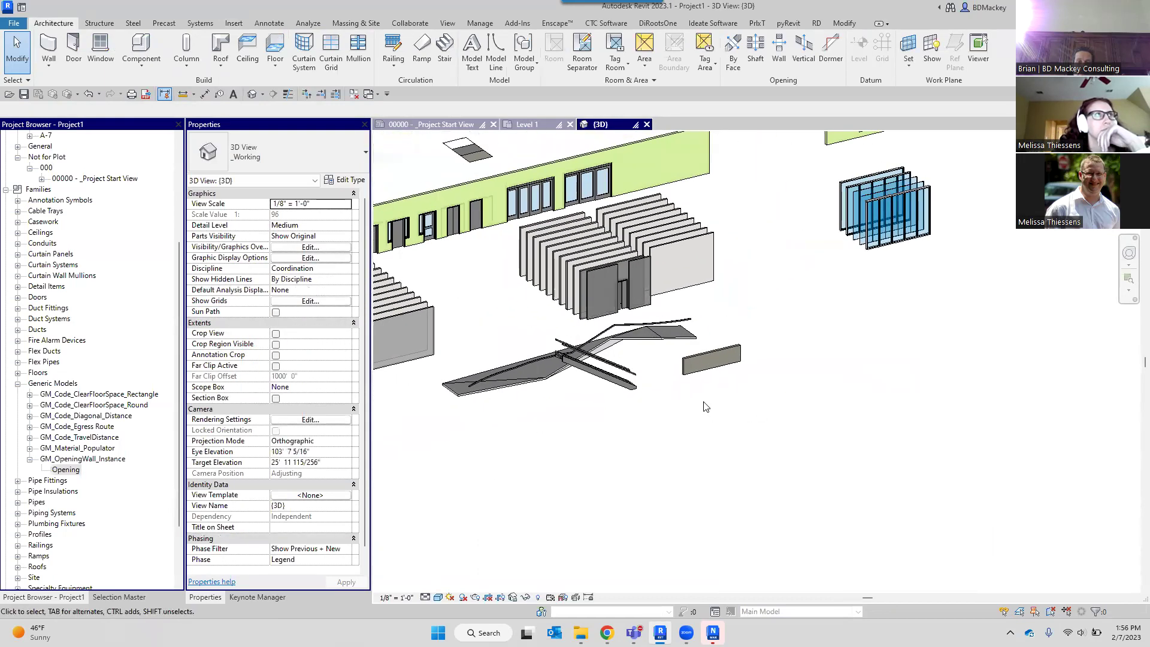
scroll(713, 404, "up", 8)
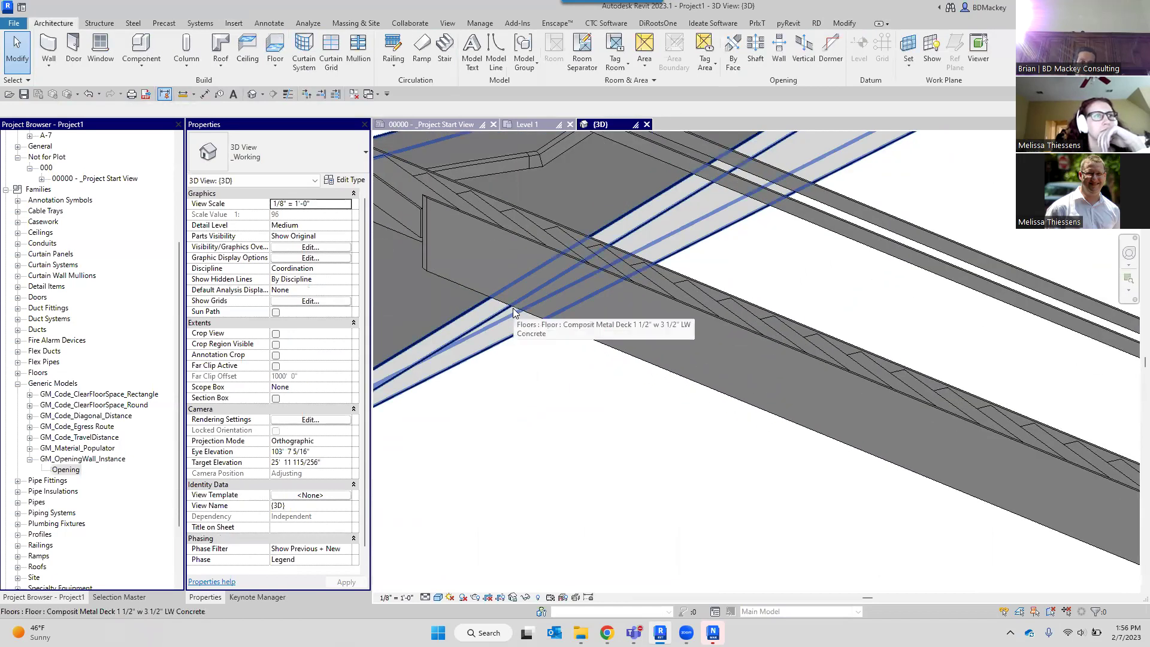
key("Tab")
key("Tab")
Set the stair stringer's upper end cut to Perpendicular and inspect it in 3D.
left_click(539, 346)
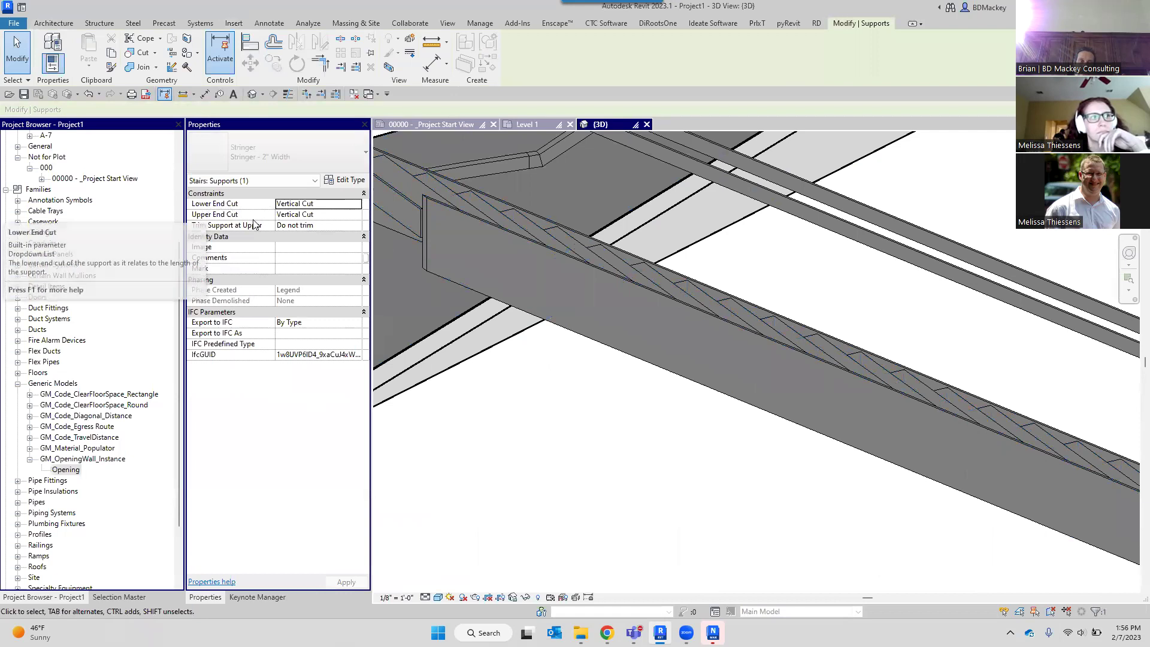
left_click(355, 214)
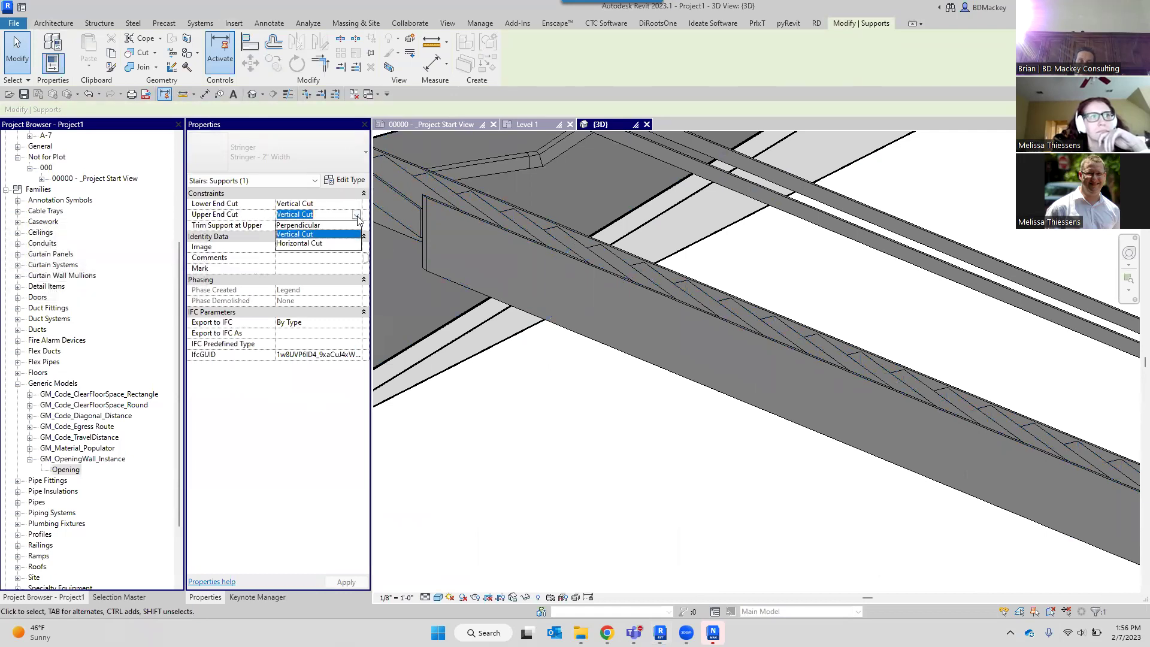
left_click(312, 233)
middle_click_drag(472, 325, 577, 313, "shift")
scroll(520, 303, "up", 3)
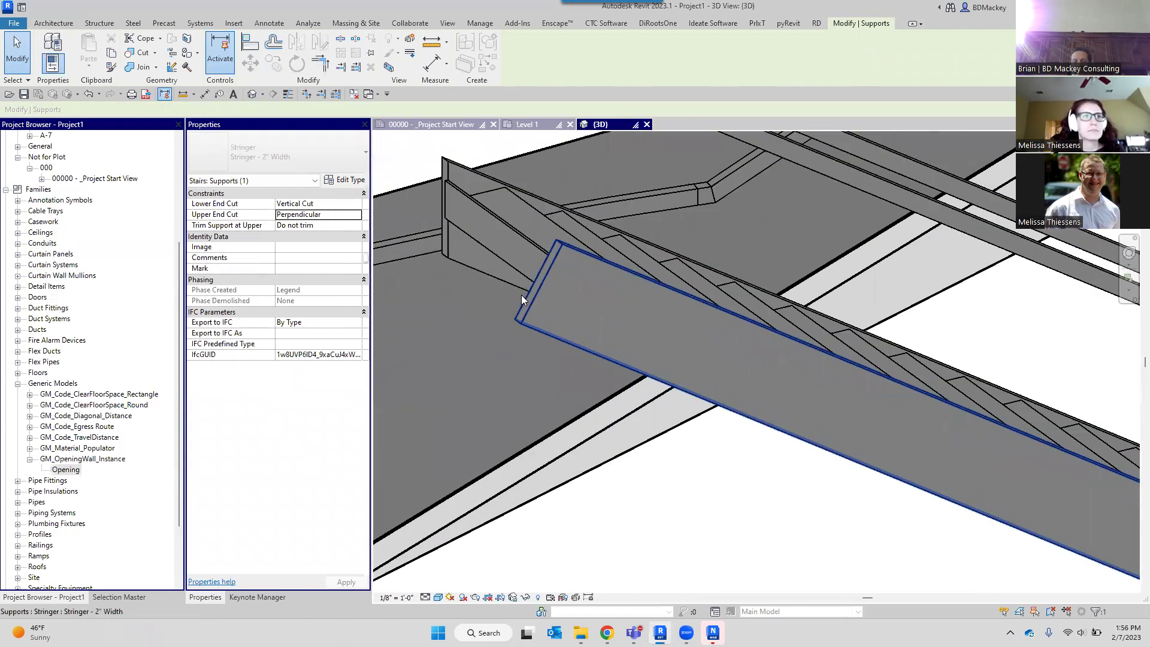
scroll(538, 275, "down", 2)
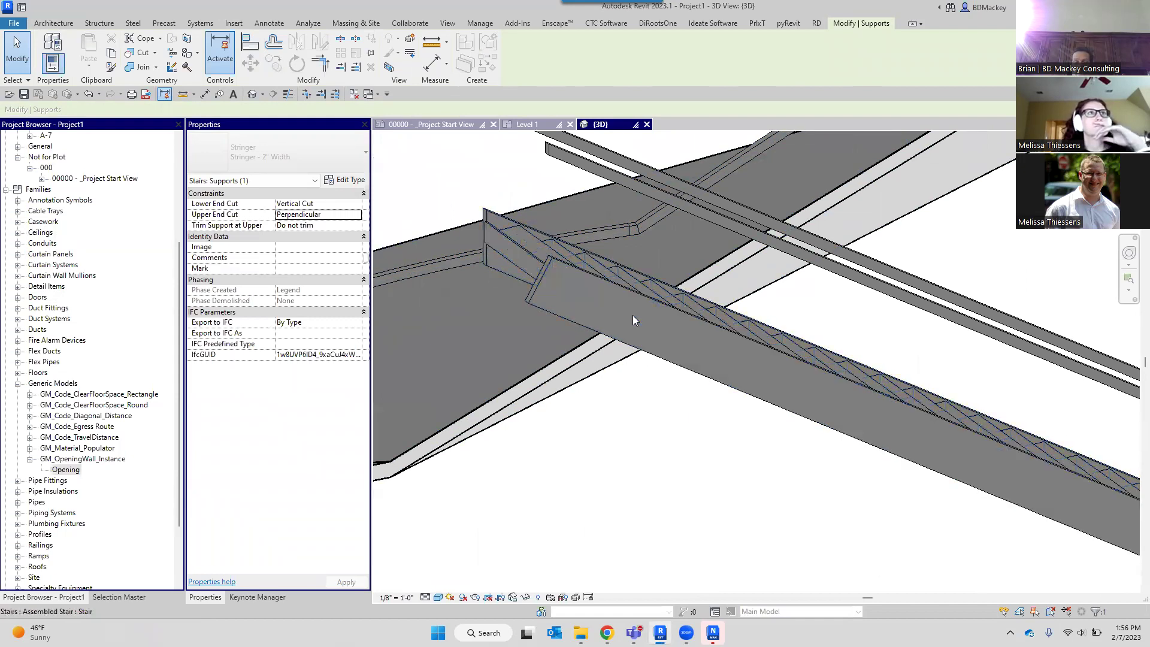
scroll(563, 283, "up", 3)
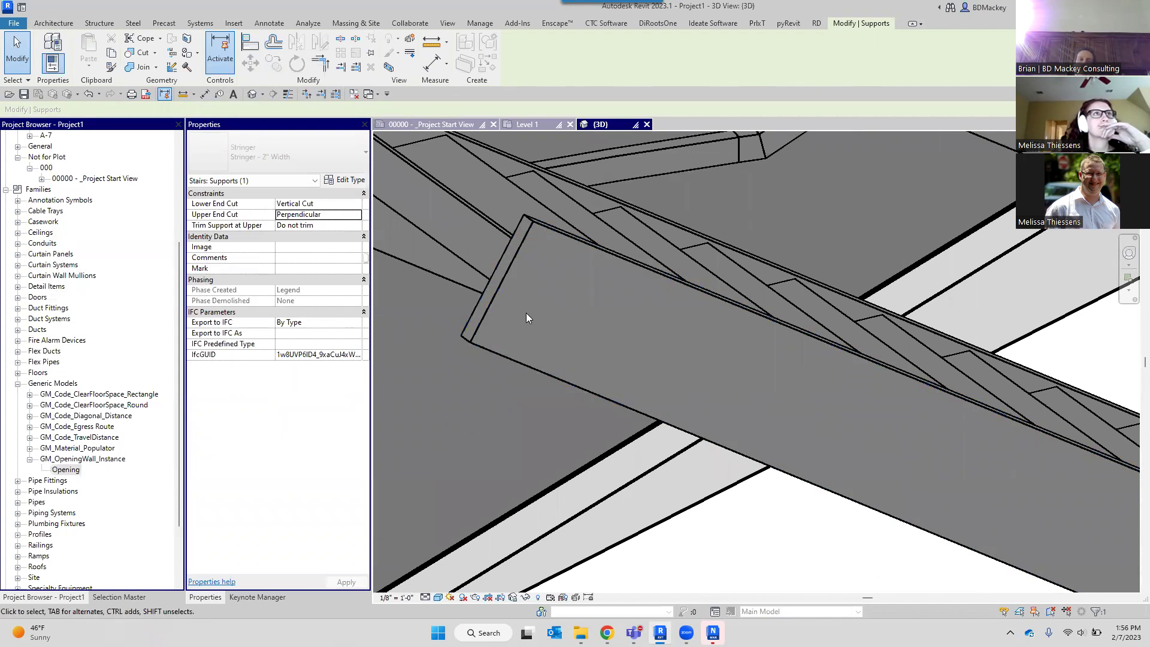
scroll(526, 312, "down", 3)
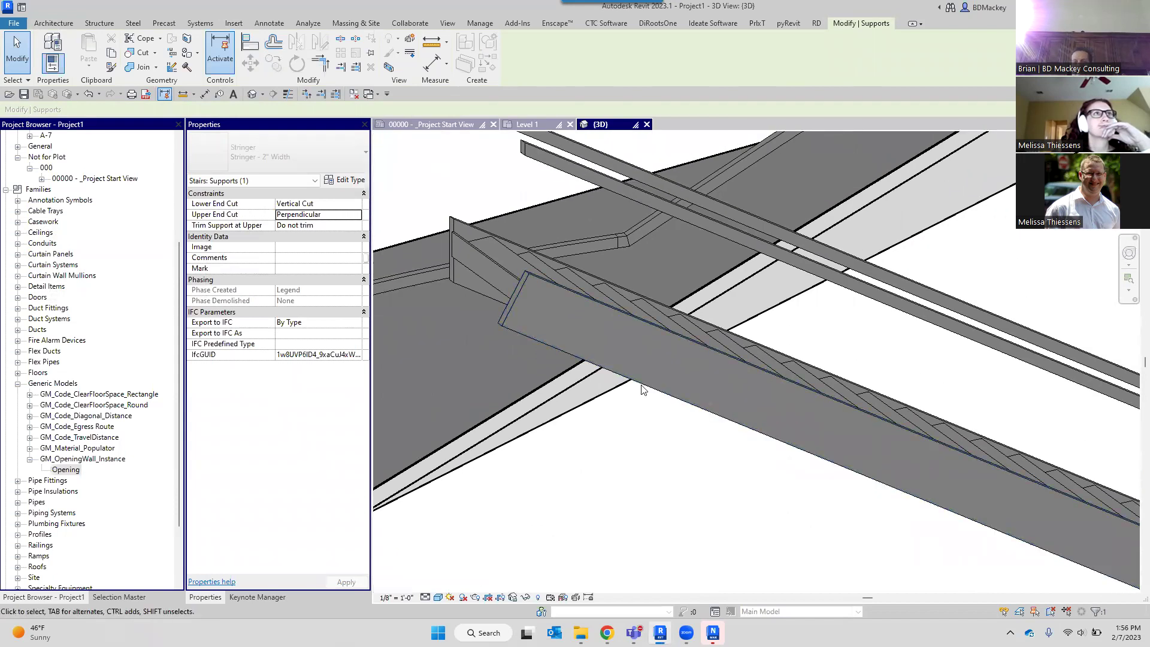
scroll(547, 337, "down", 3)
scroll(500, 310, "down", 2)
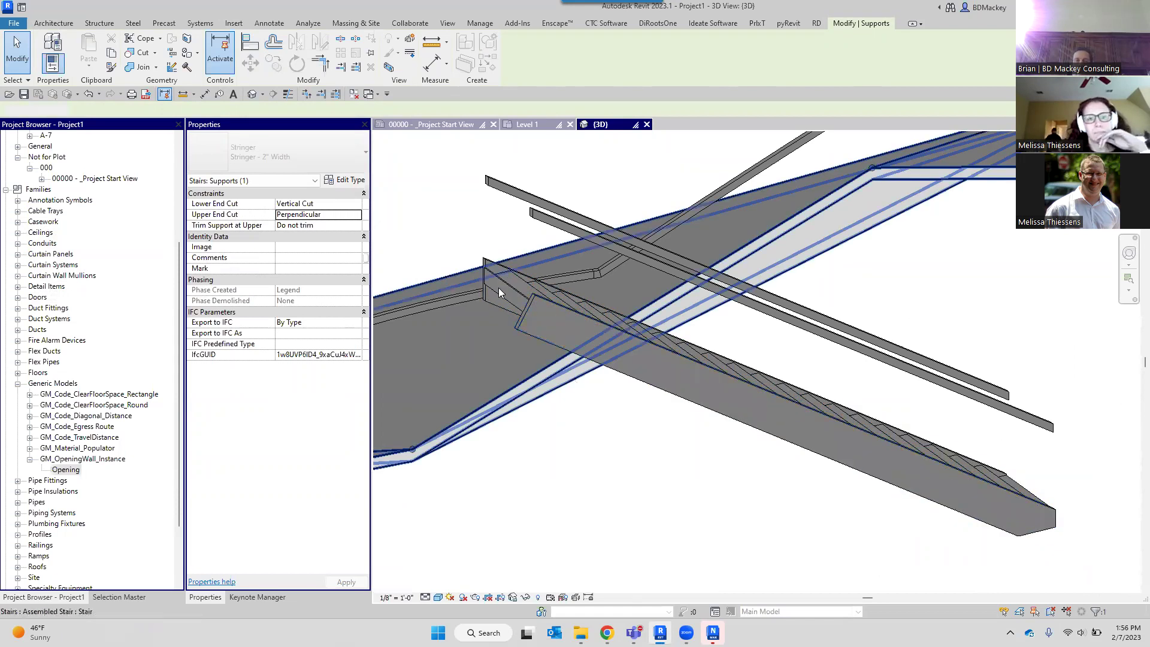
Uncheck End with Riser on the stair run, giving 21 risers to 12' 0".
left_click(502, 286)
scroll(507, 284, "up", 2)
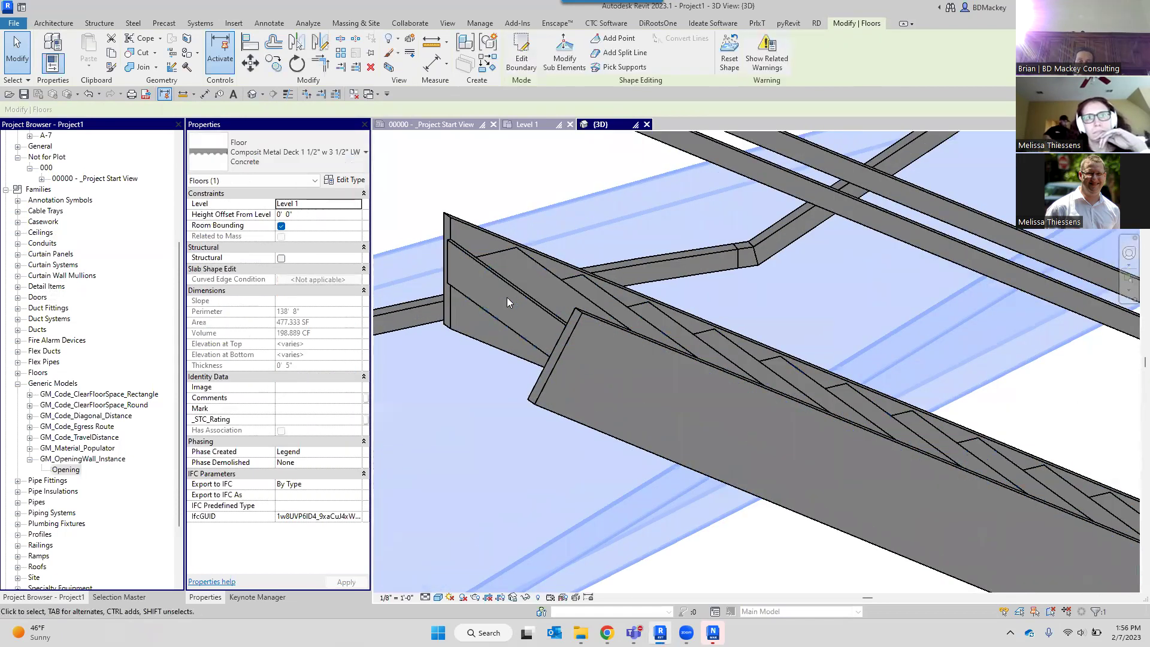
left_click(507, 297)
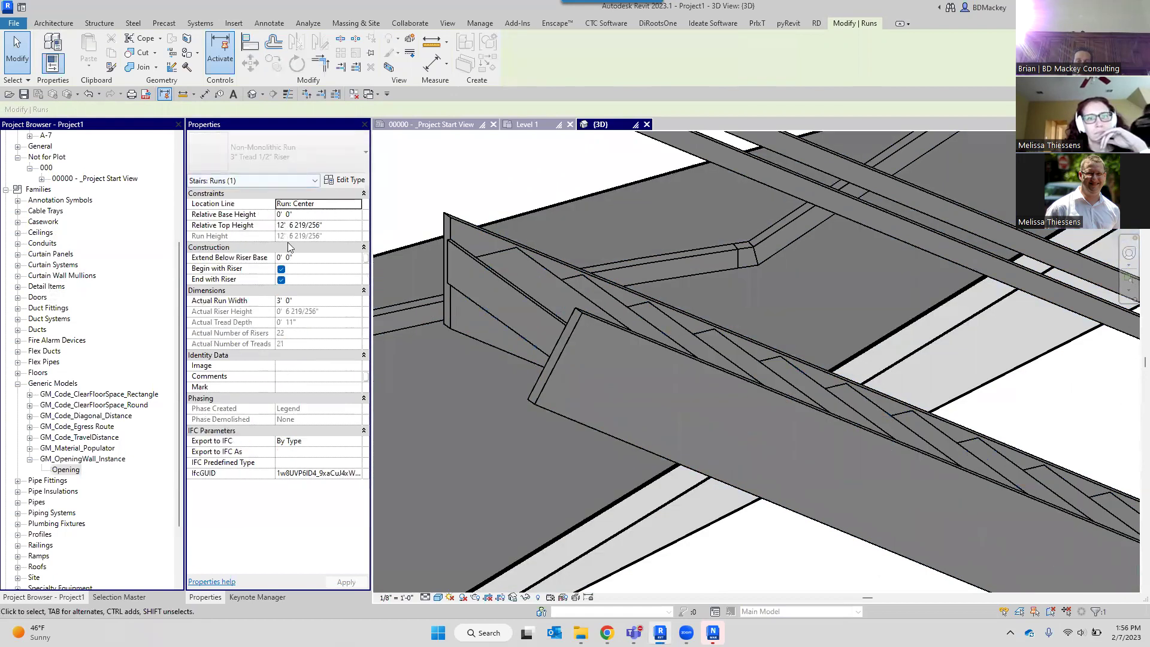
left_click(281, 279)
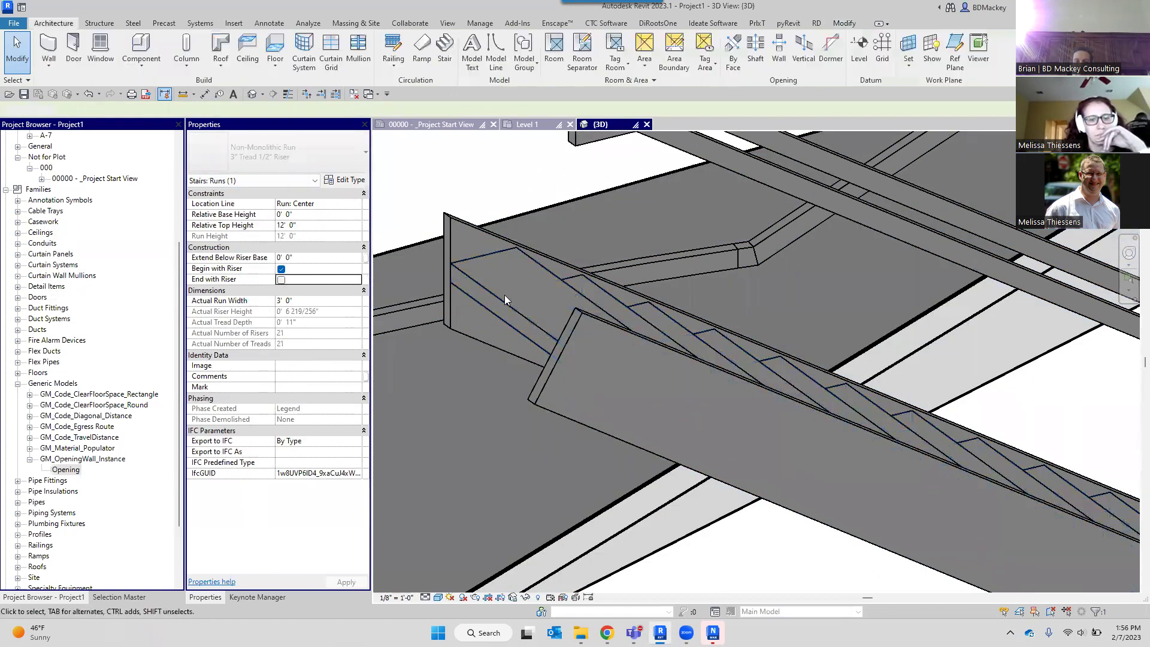
key("Escape")
middle_click_drag(503, 289, 616, 349, "shift")
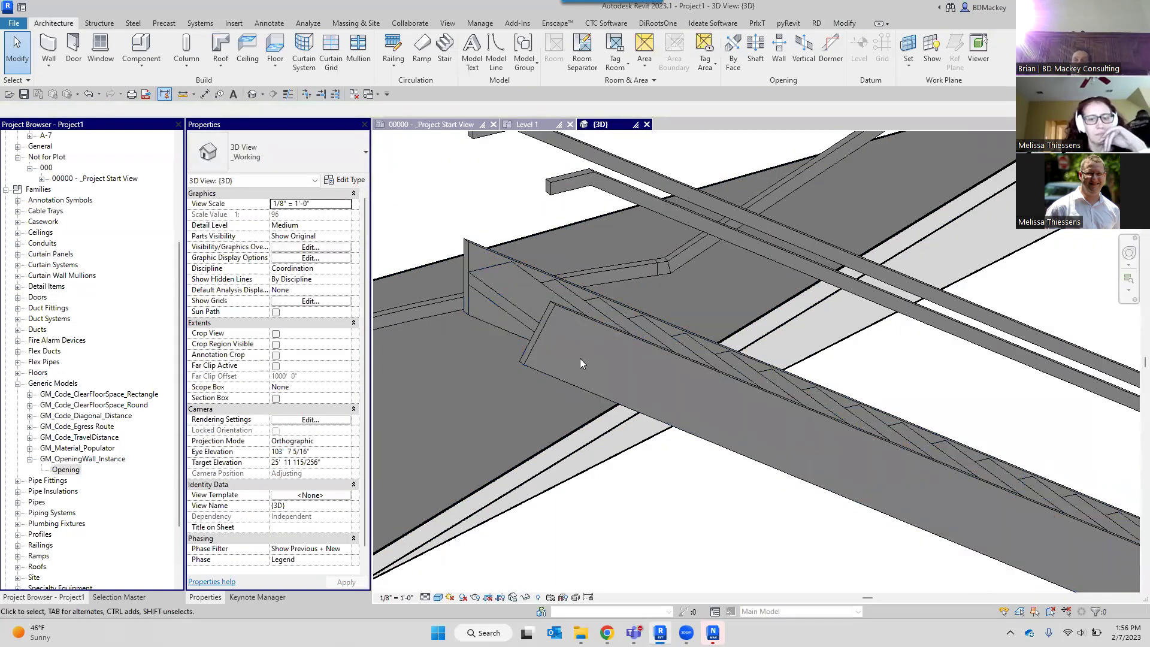
middle_click_drag(400, 239, 480, 249, "shift")
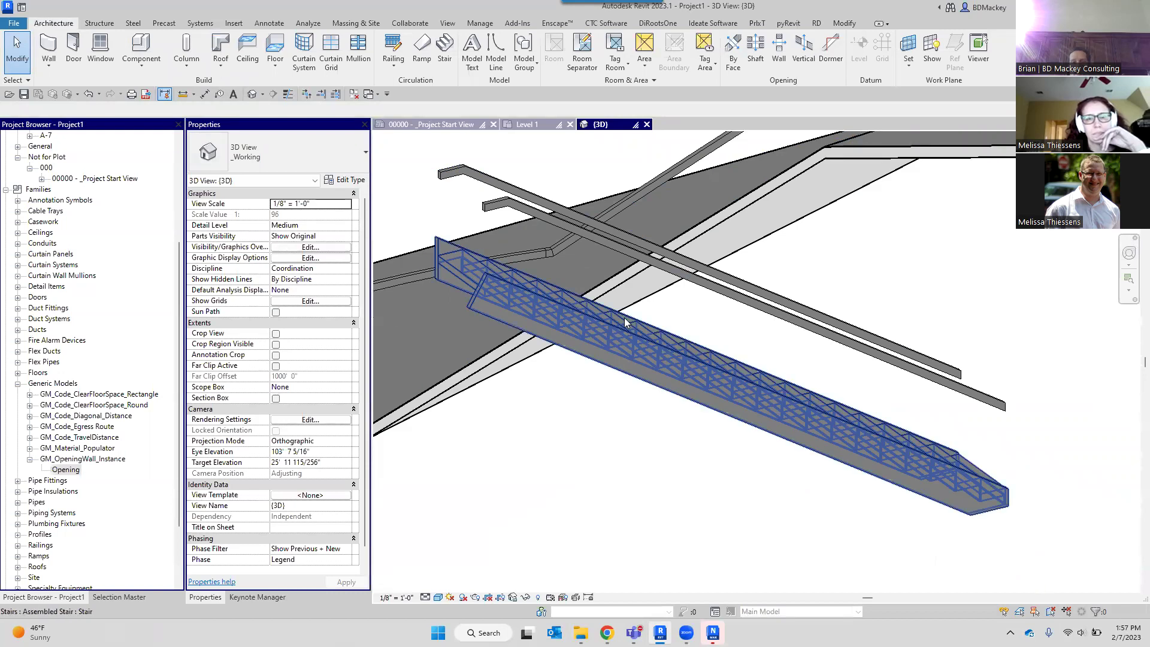
Orbit the 3D view around the existing stair to inspect it.
middle_click_drag(627, 327, 795, 336, "shift")
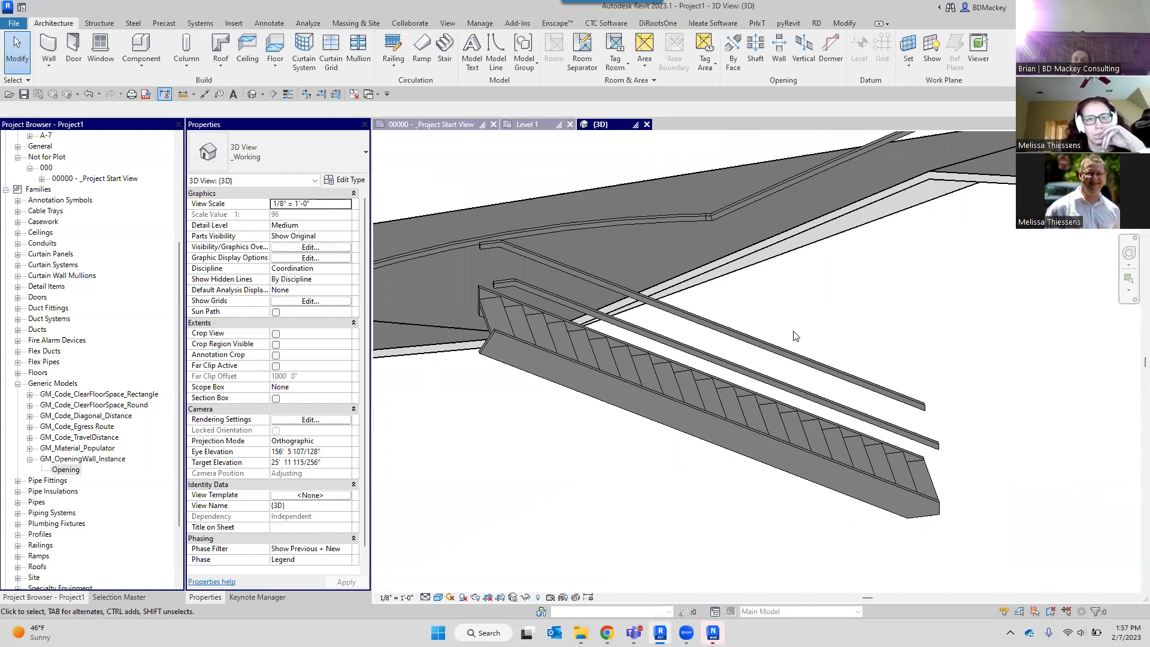
scroll(690, 353, "down", 1)
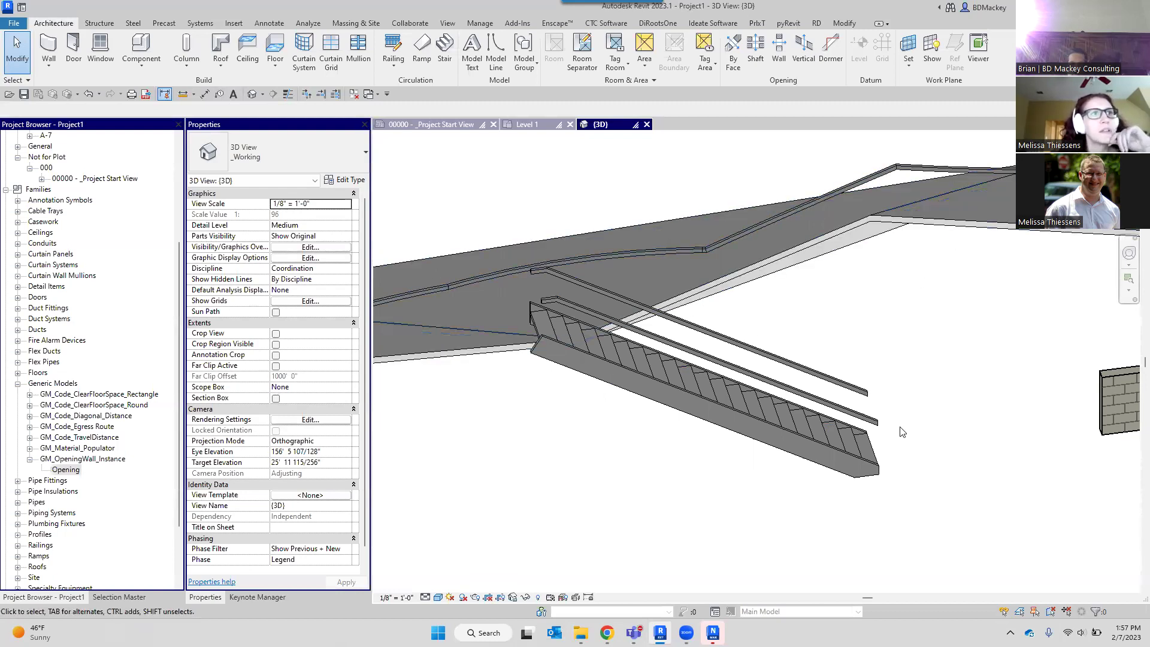
left_click(871, 443)
scroll(870, 443, "up", 3)
left_click(871, 444)
middle_click_drag(932, 429, 629, 408, "shift")
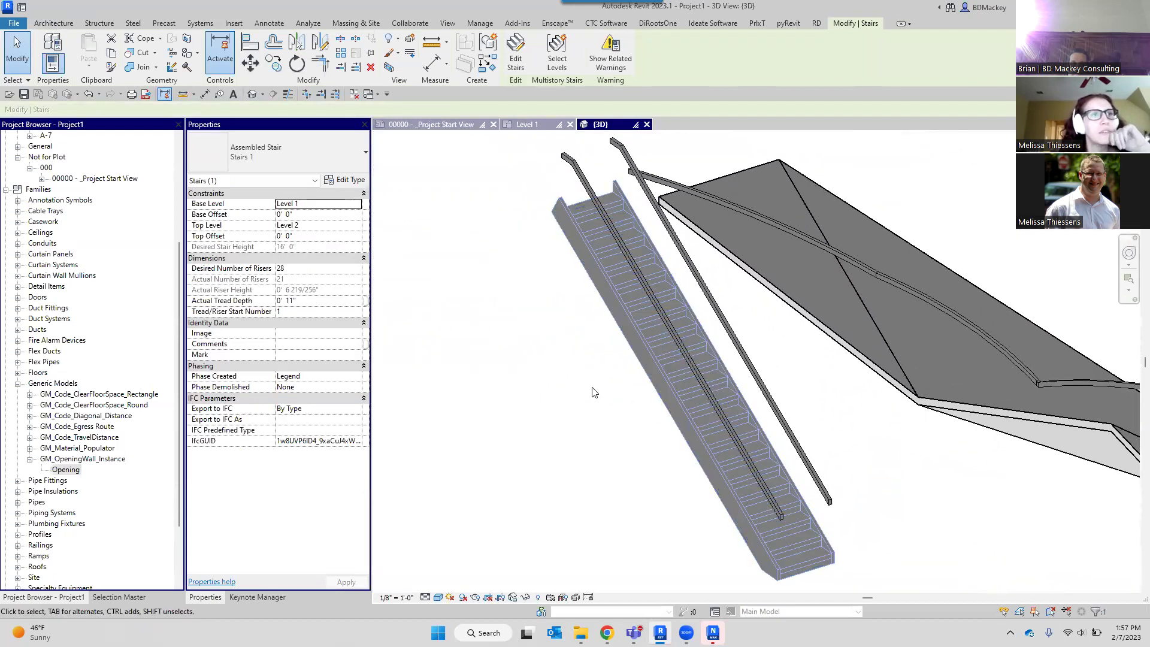
scroll(604, 364, "up", 5)
Start a new stair and open its Railing settings dialog.
left_click(605, 364)
scroll(605, 364, "down", 5)
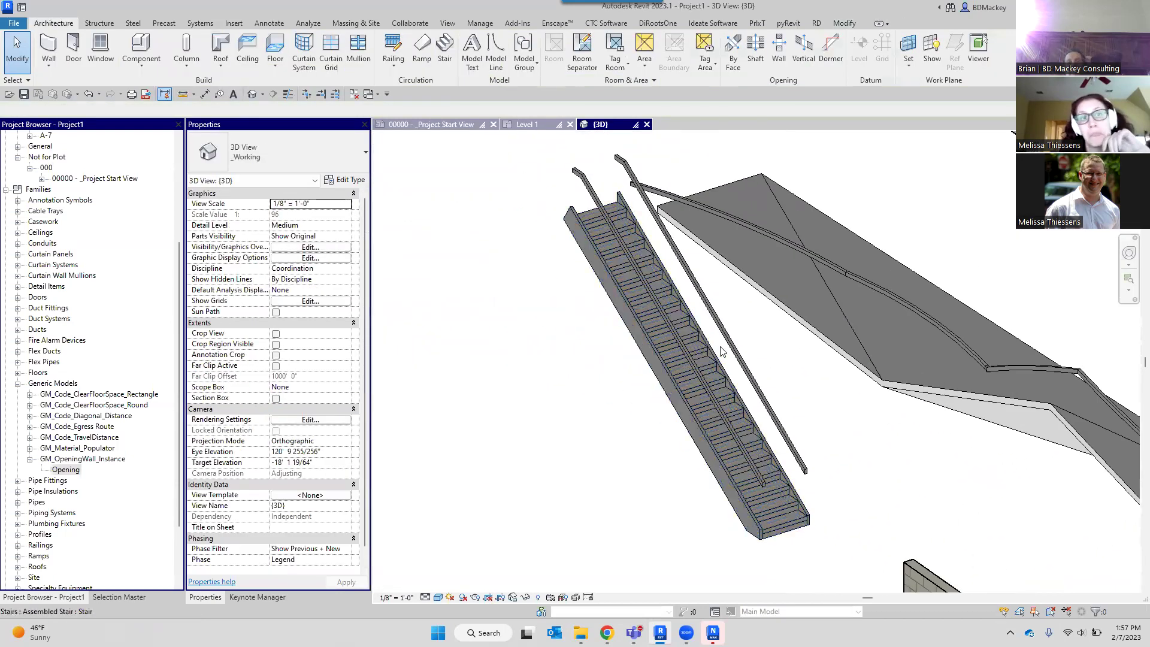
left_click(718, 365)
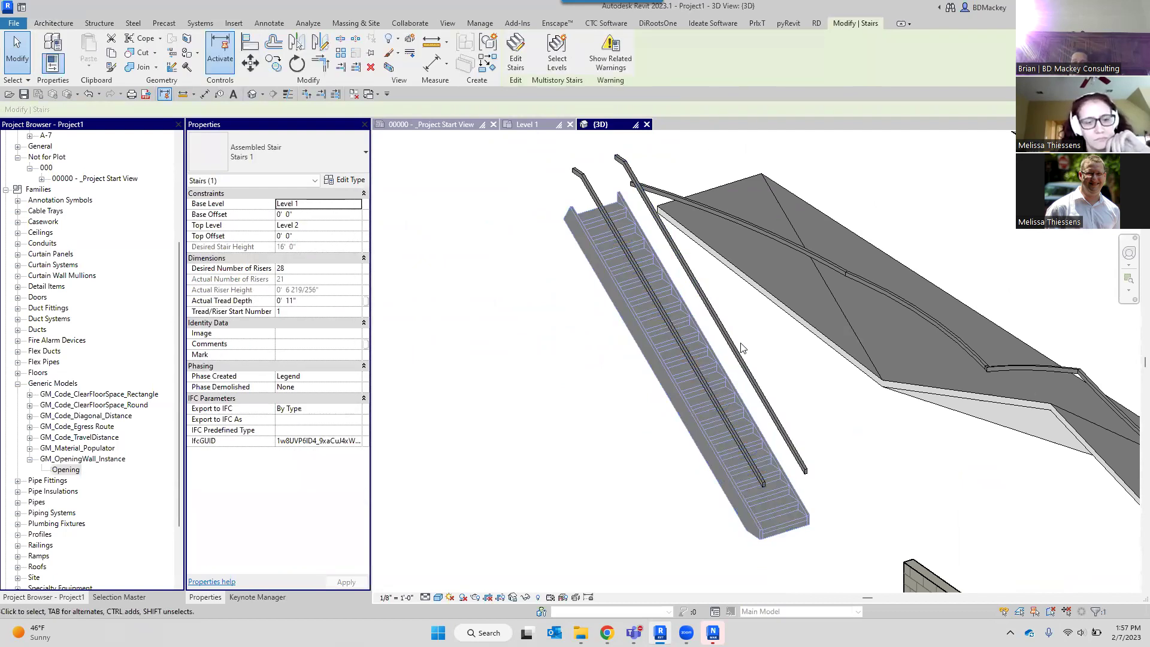
left_click(482, 248)
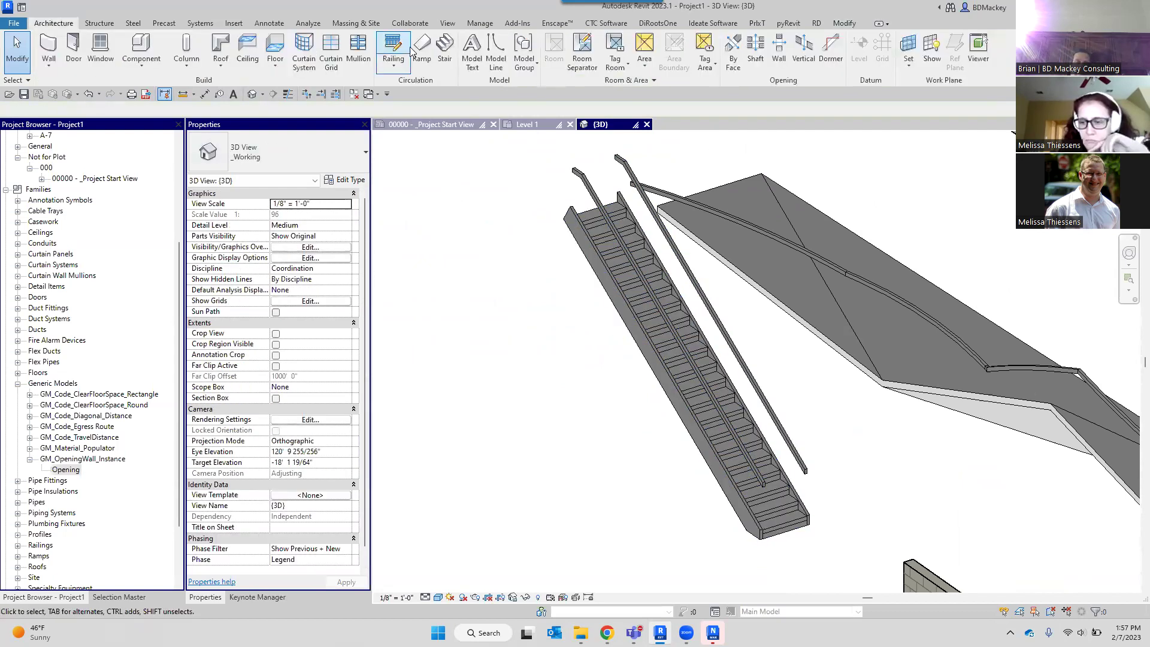
left_click(442, 51)
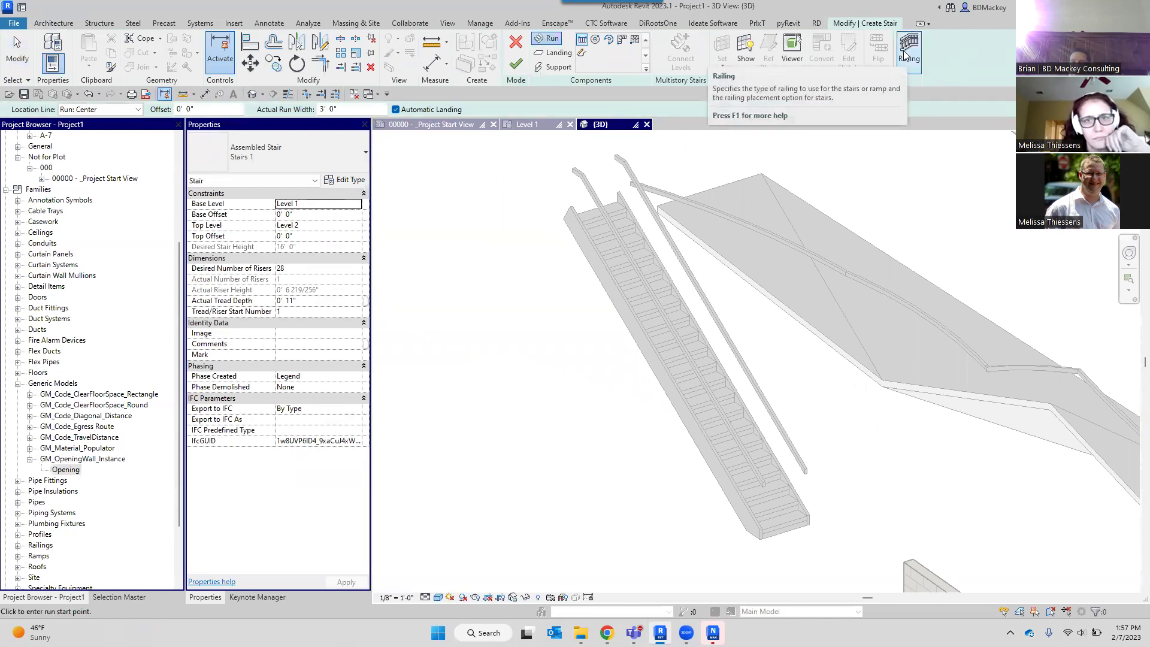
left_click(906, 54)
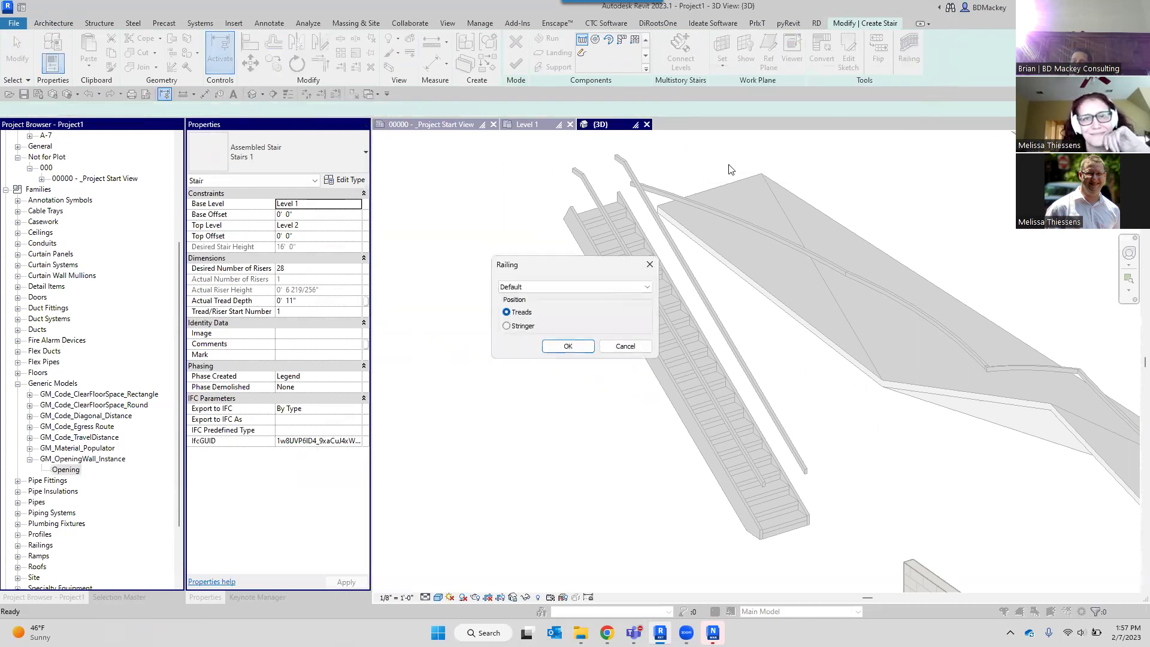
Set the new stair's railing to Railing 1 positioned on the Stringer.
left_click(529, 288)
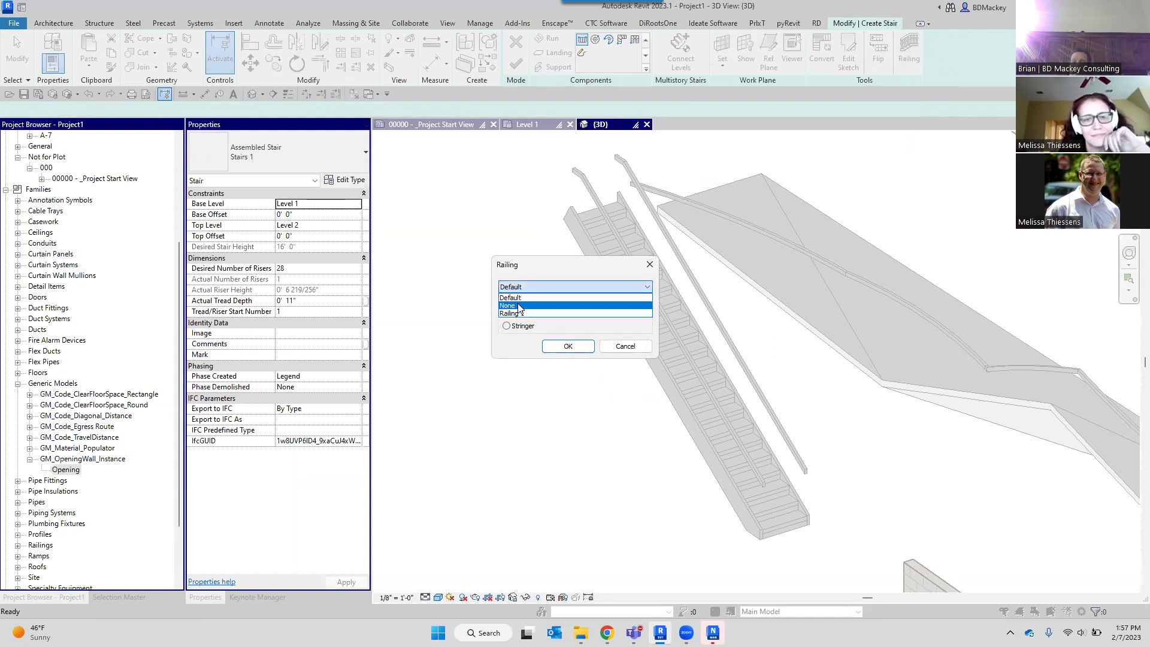
left_click(519, 313)
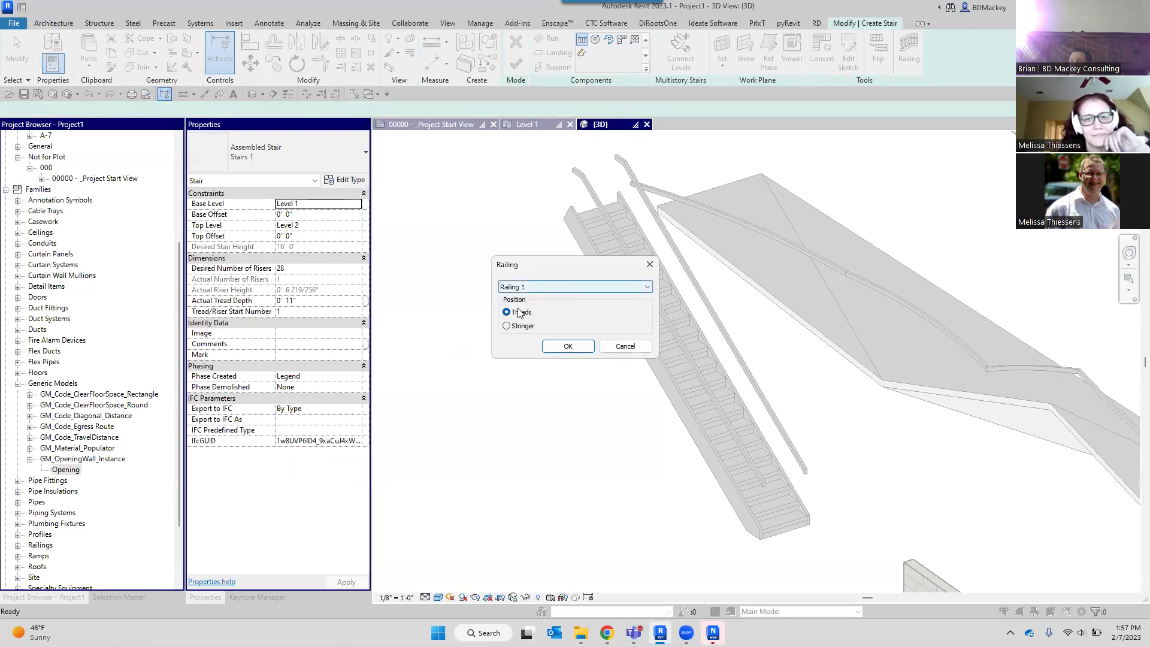
left_click(516, 315)
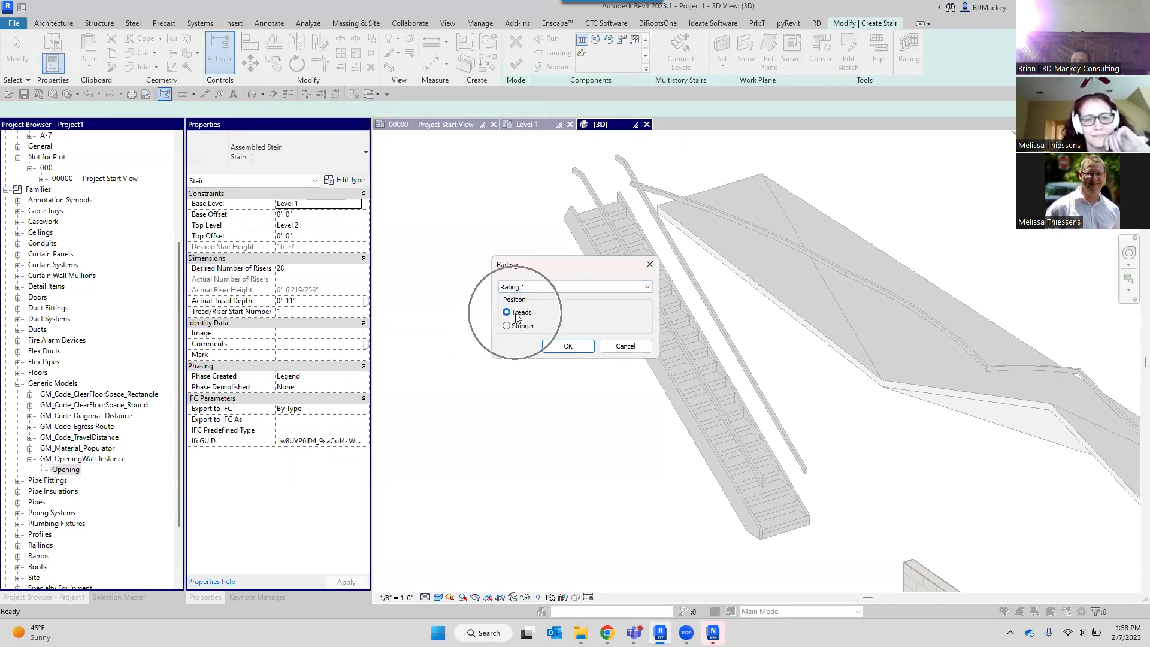
key("ctrl")
key("ctrl")
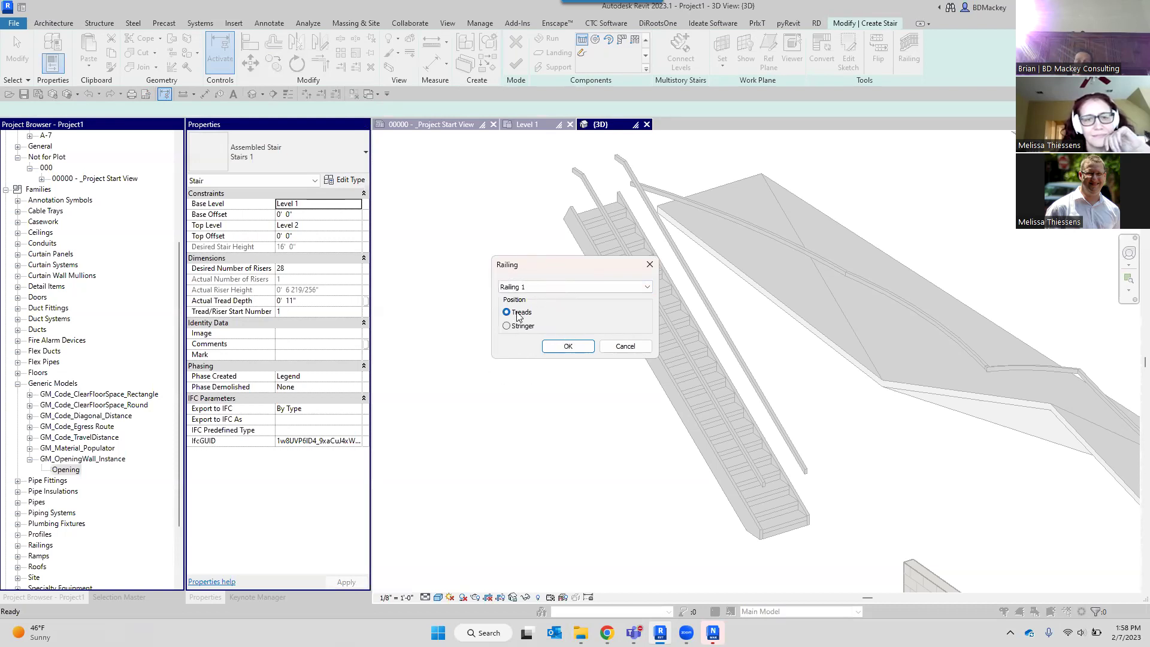
key("ctrl")
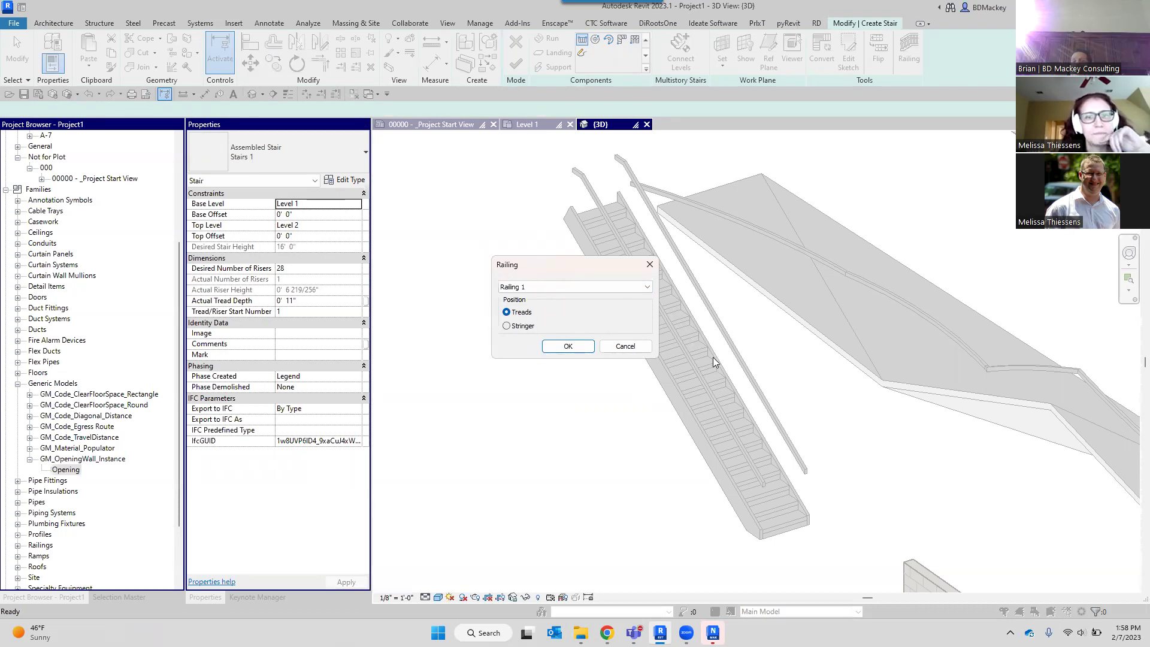
left_click(530, 325)
left_click(570, 347)
Place a 28-riser run beside the first stair and finish the stair.
scroll(594, 408, "down", 2)
left_click(608, 484)
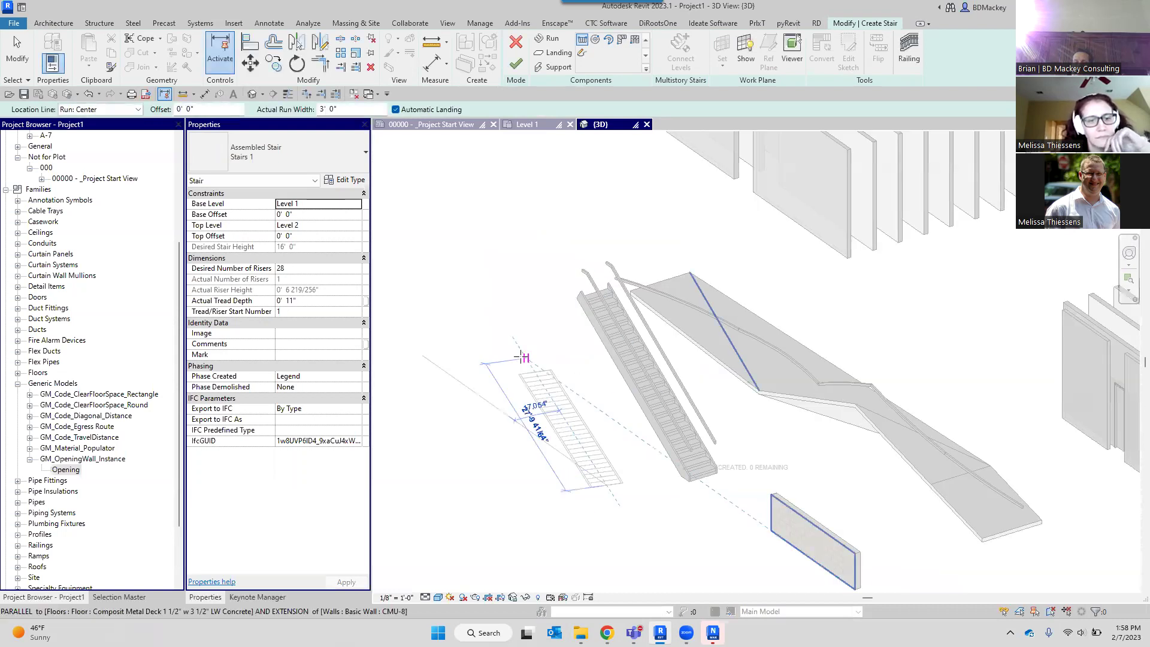
left_click(485, 382)
key("Escape")
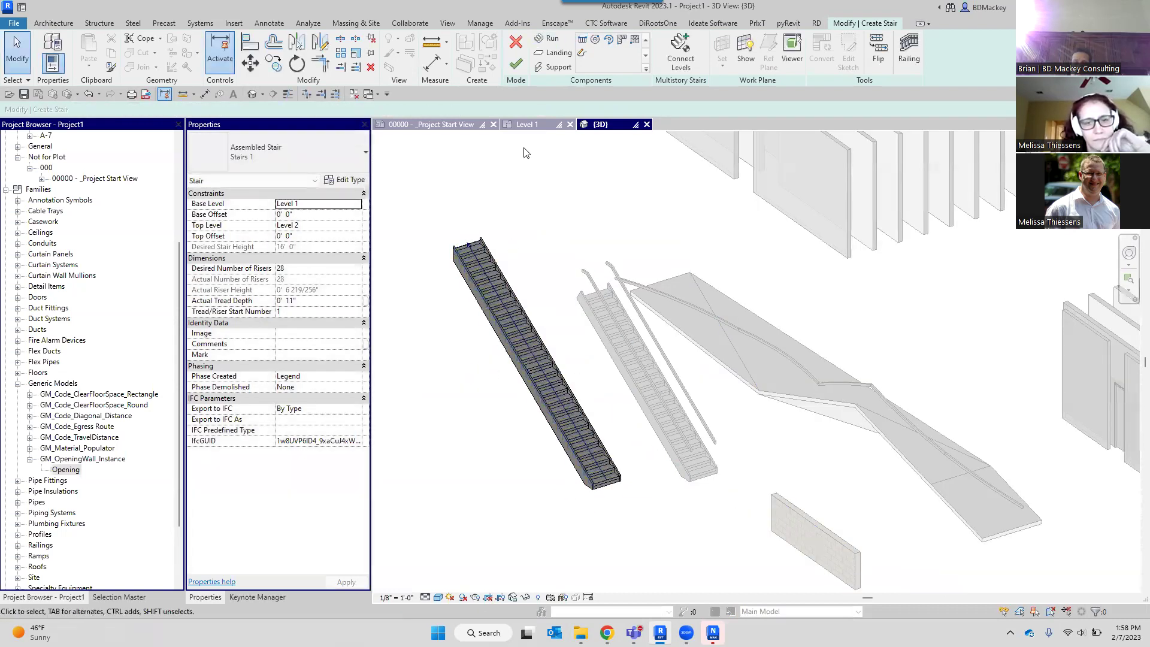
left_click(515, 63)
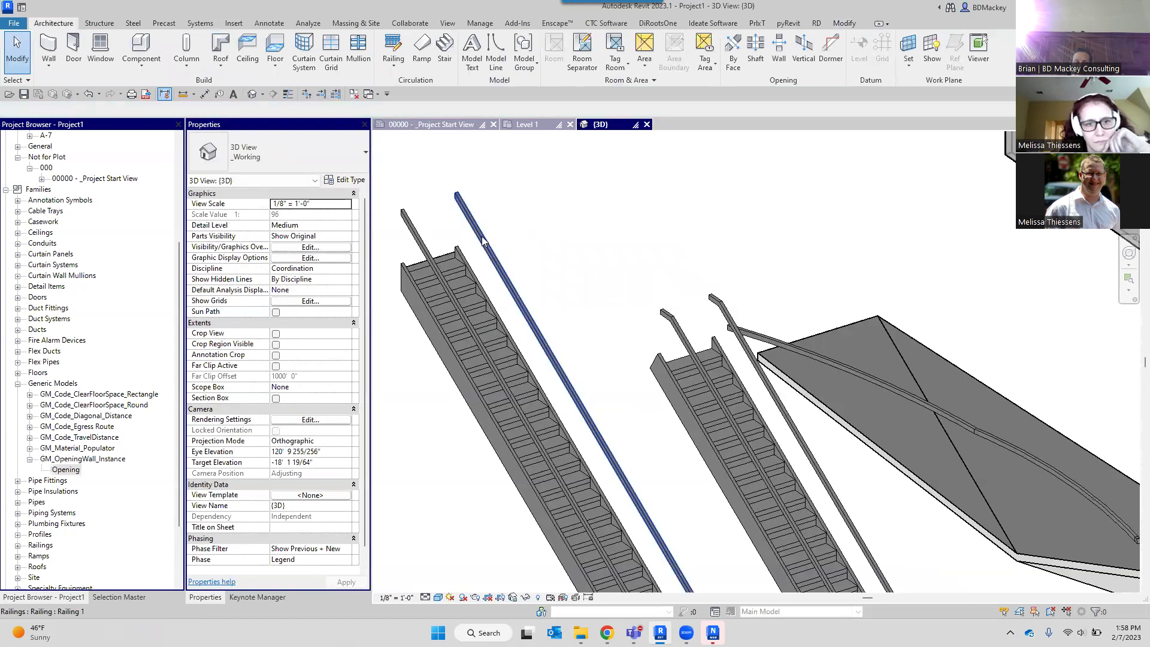
left_click(484, 238)
left_click(296, 226)
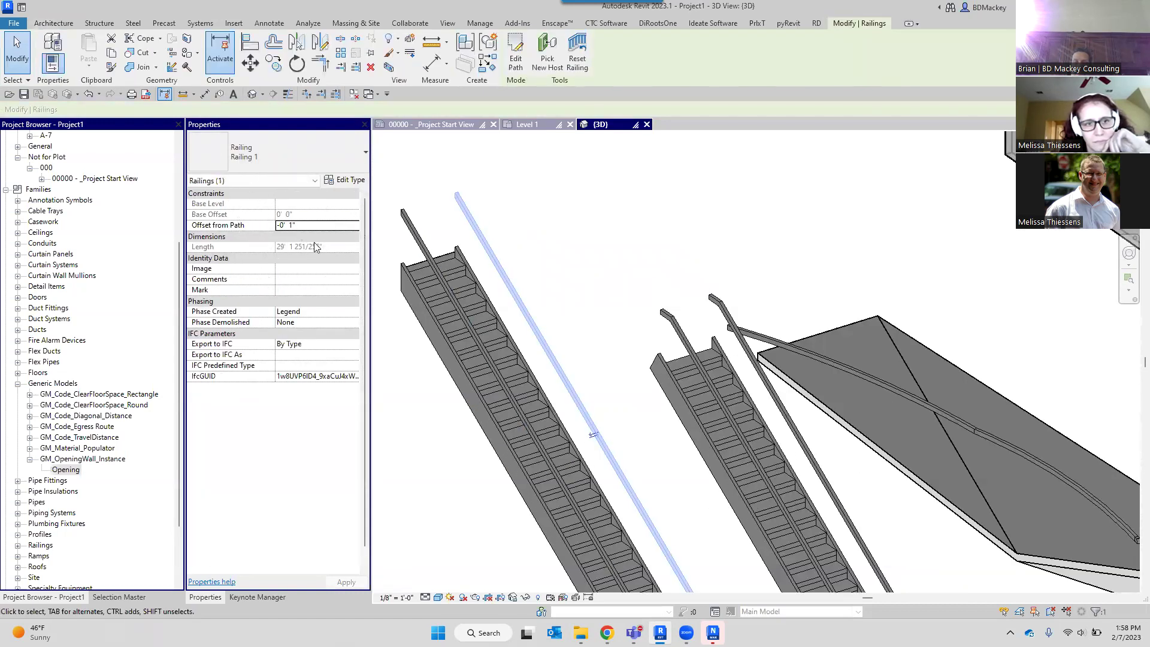
scroll(419, 269, "up", 4)
scroll(592, 247, "down", 4)
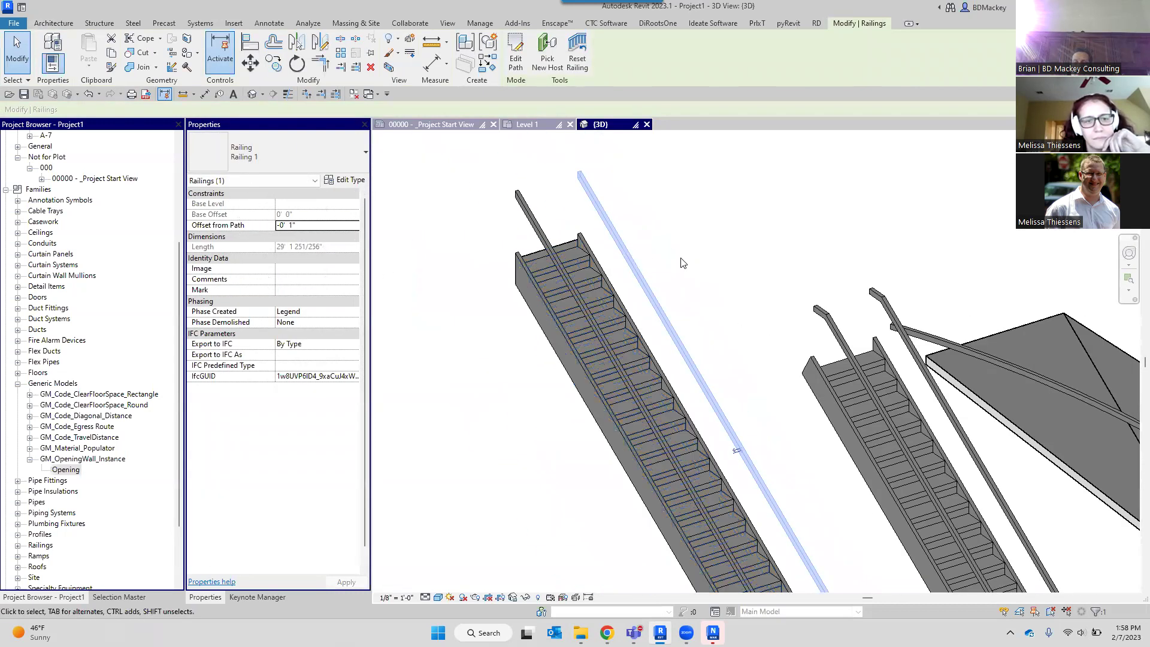
left_click(681, 262)
left_click(831, 323)
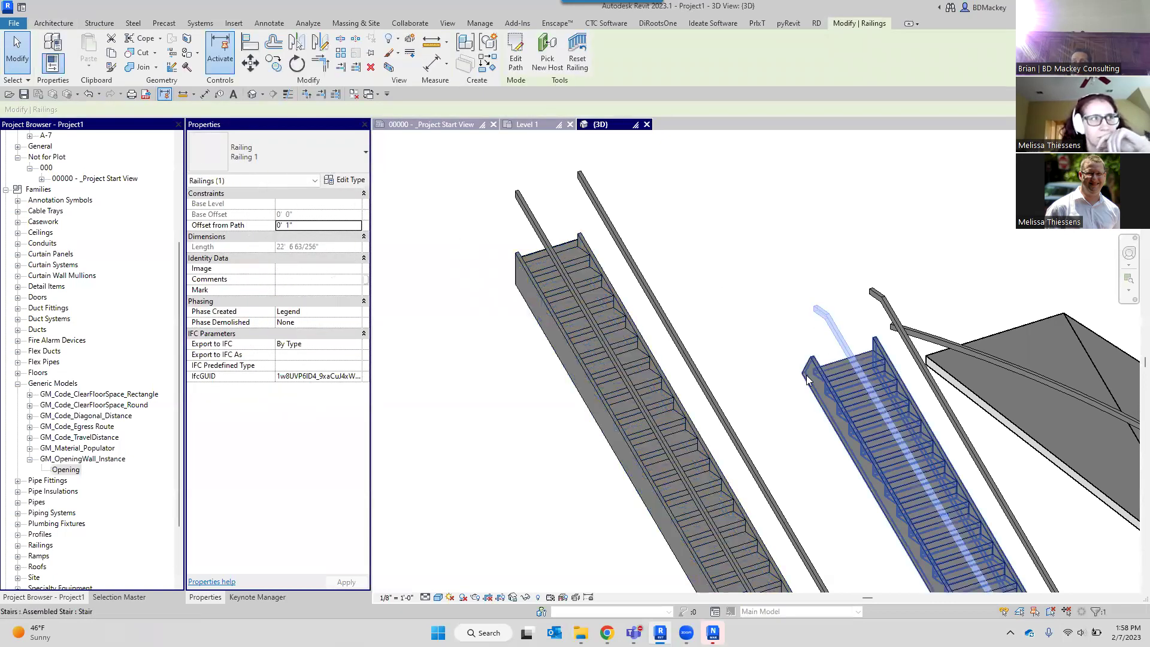
key("Escape")
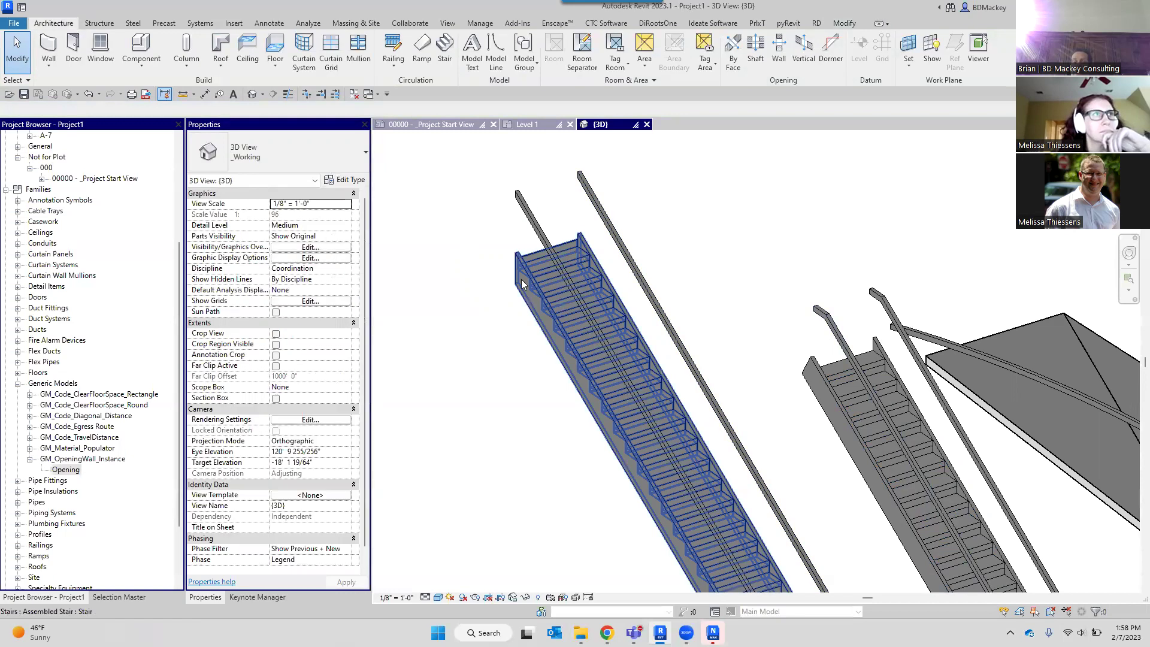
left_click(537, 255)
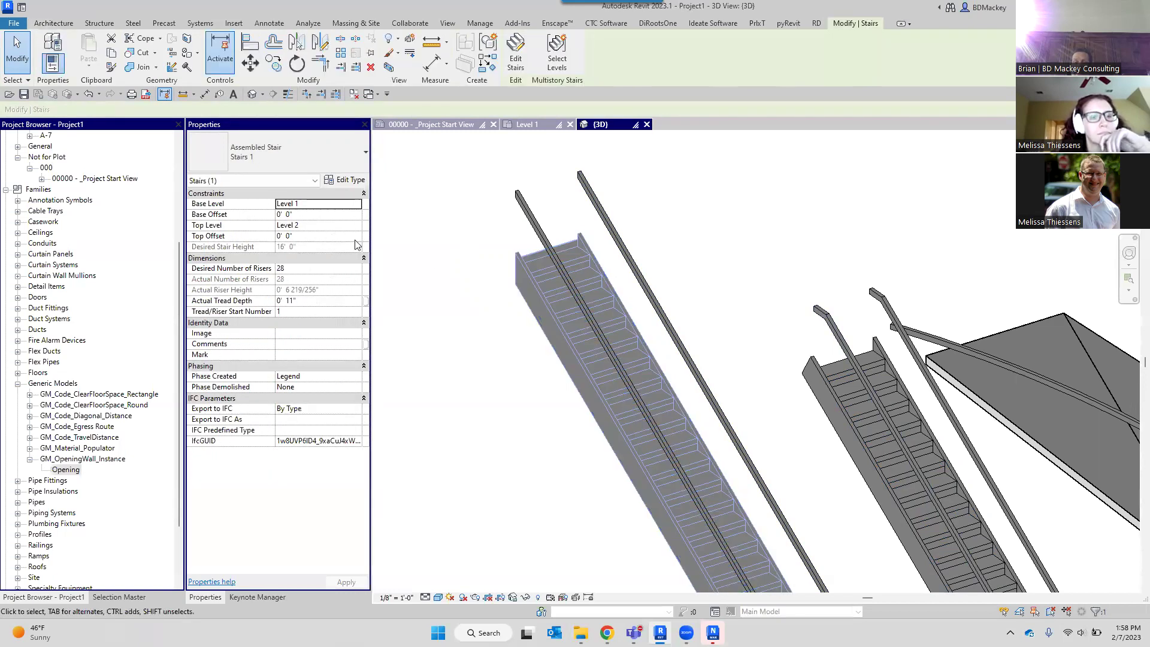
left_click(601, 211)
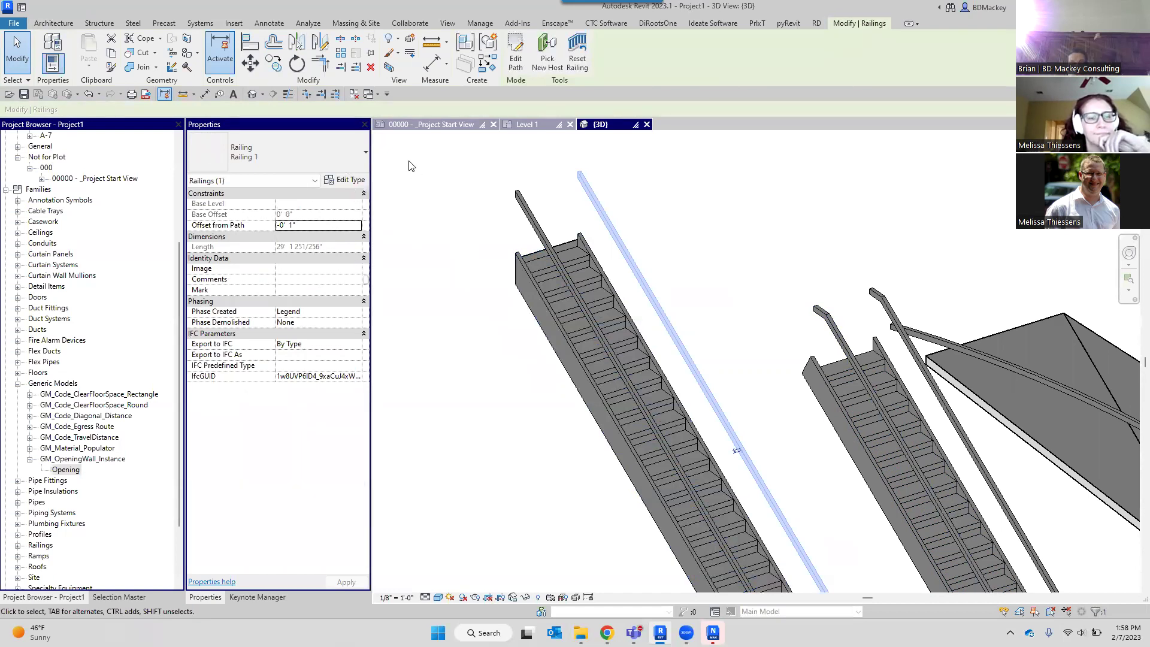
left_click(638, 218)
scroll(637, 218, "down", 3)
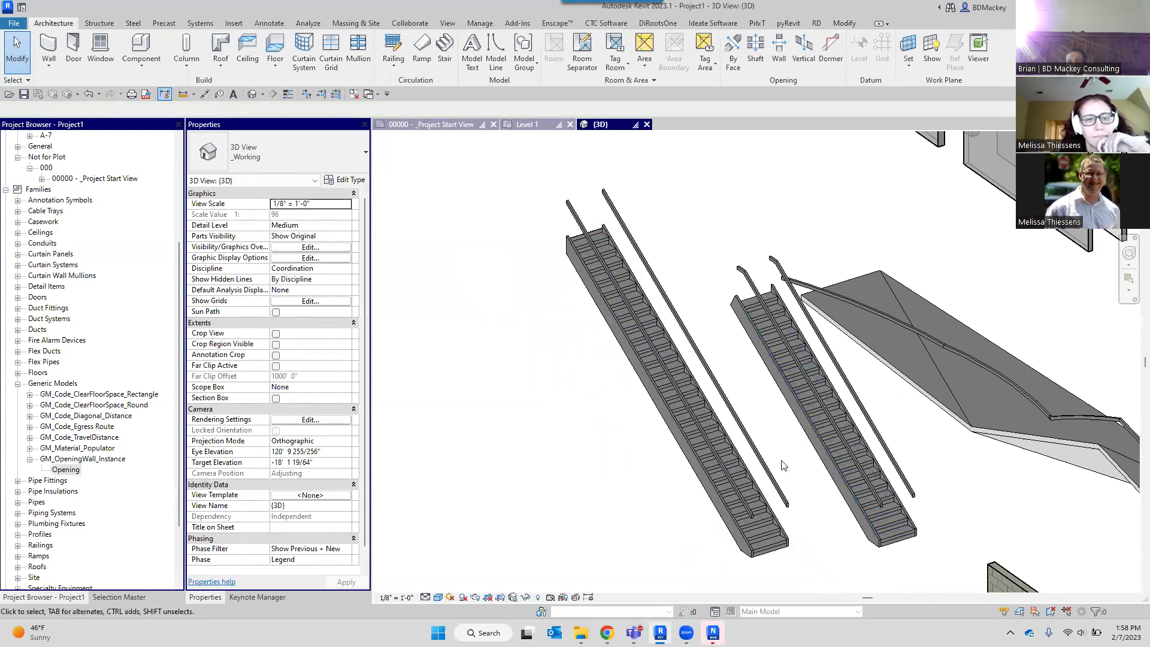
scroll(737, 287, "up", 3)
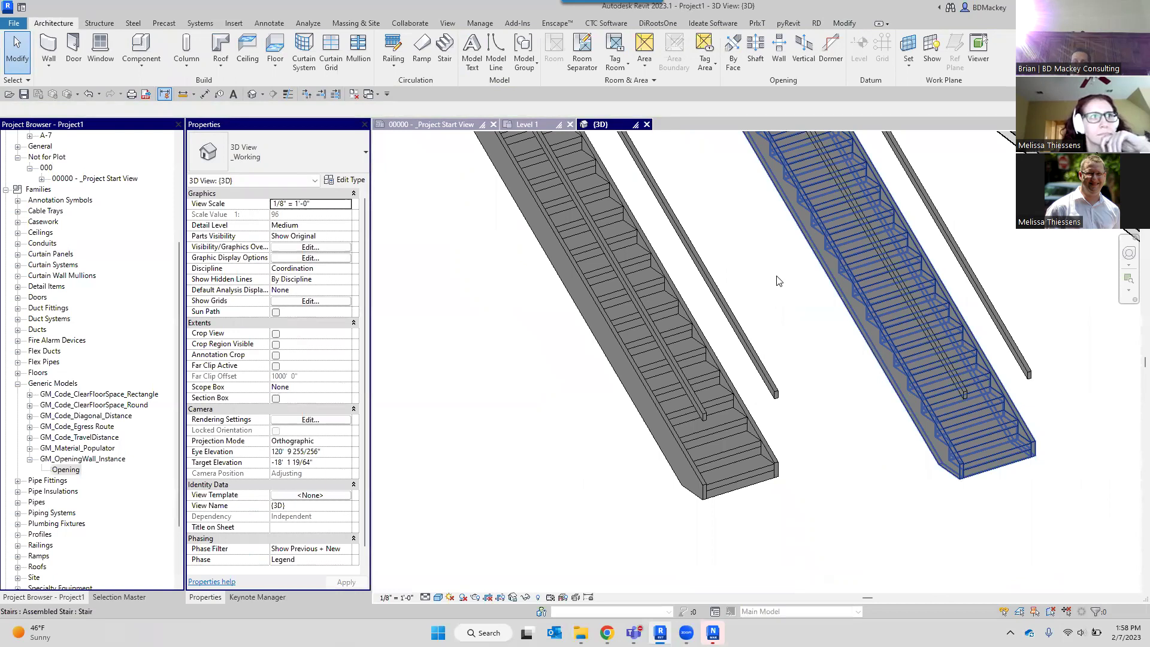
scroll(796, 339, "up", 4)
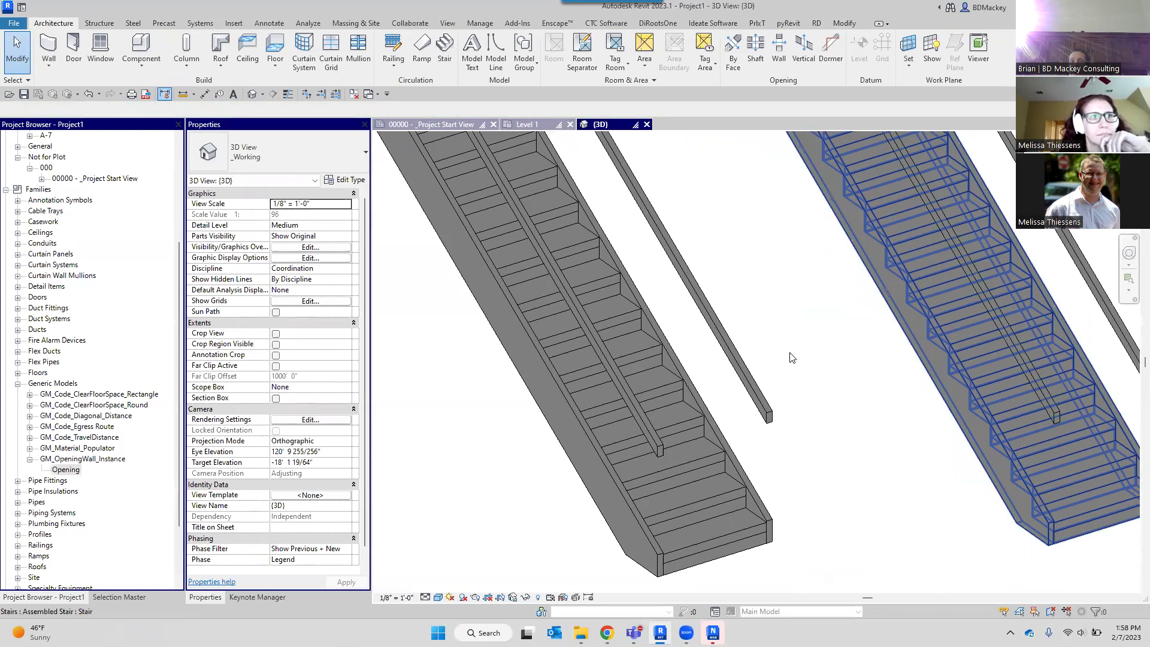
left_click(769, 421)
scroll(769, 421, "down", 2)
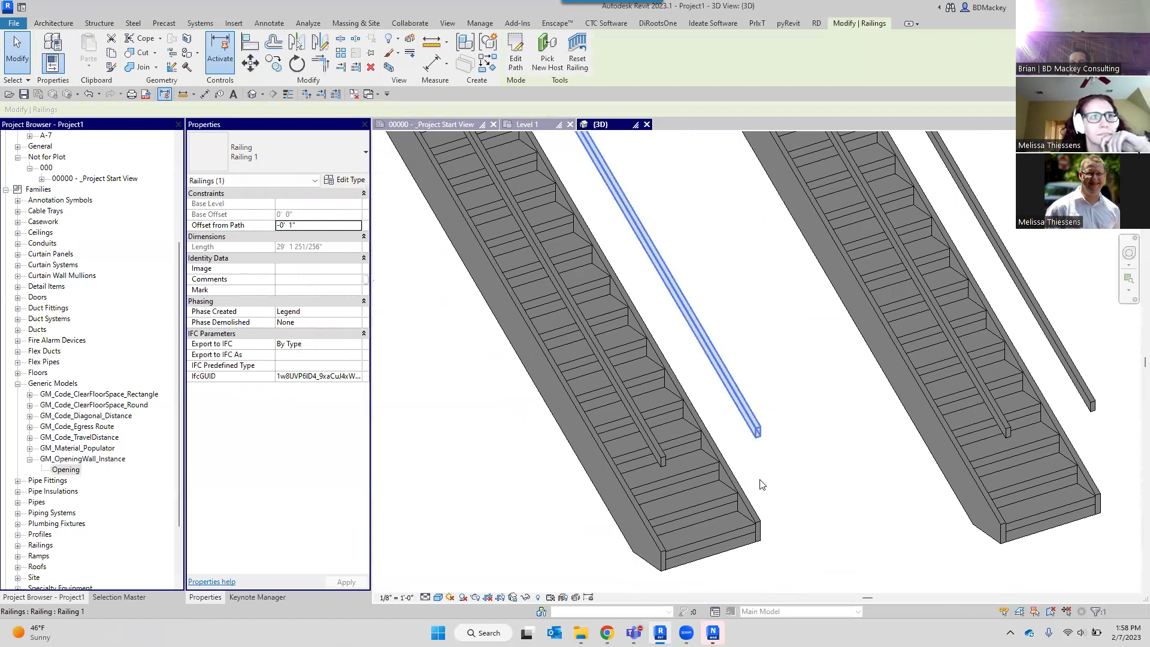
scroll(738, 531, "up", 5)
scroll(752, 305, "up", 3)
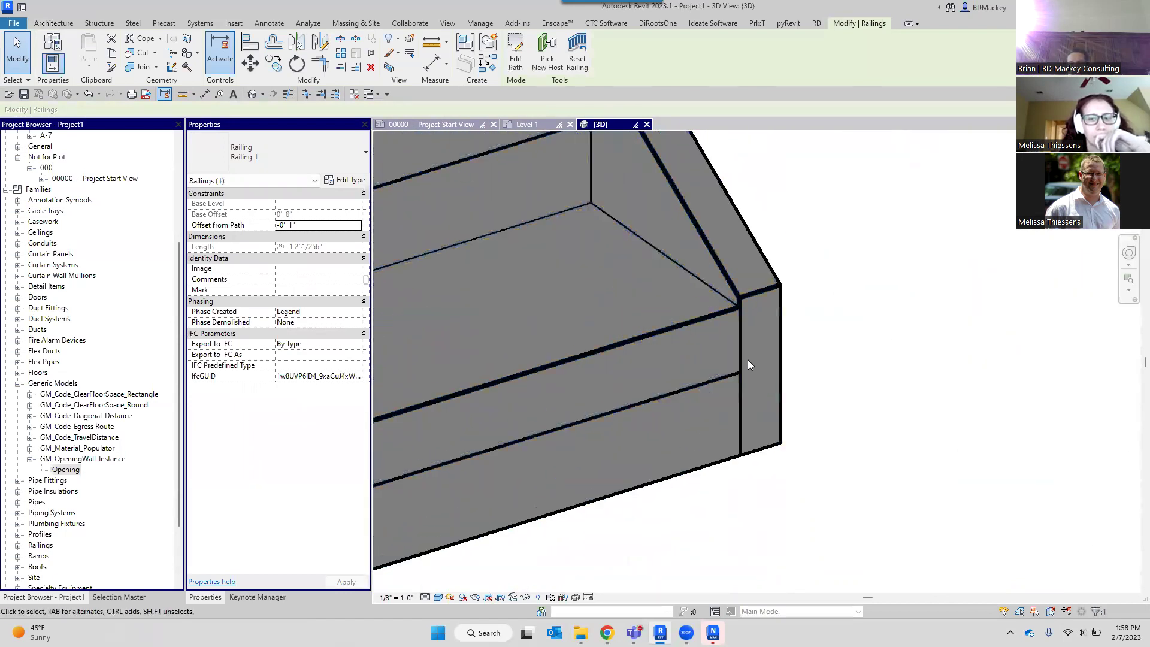
scroll(757, 364, "down", 3)
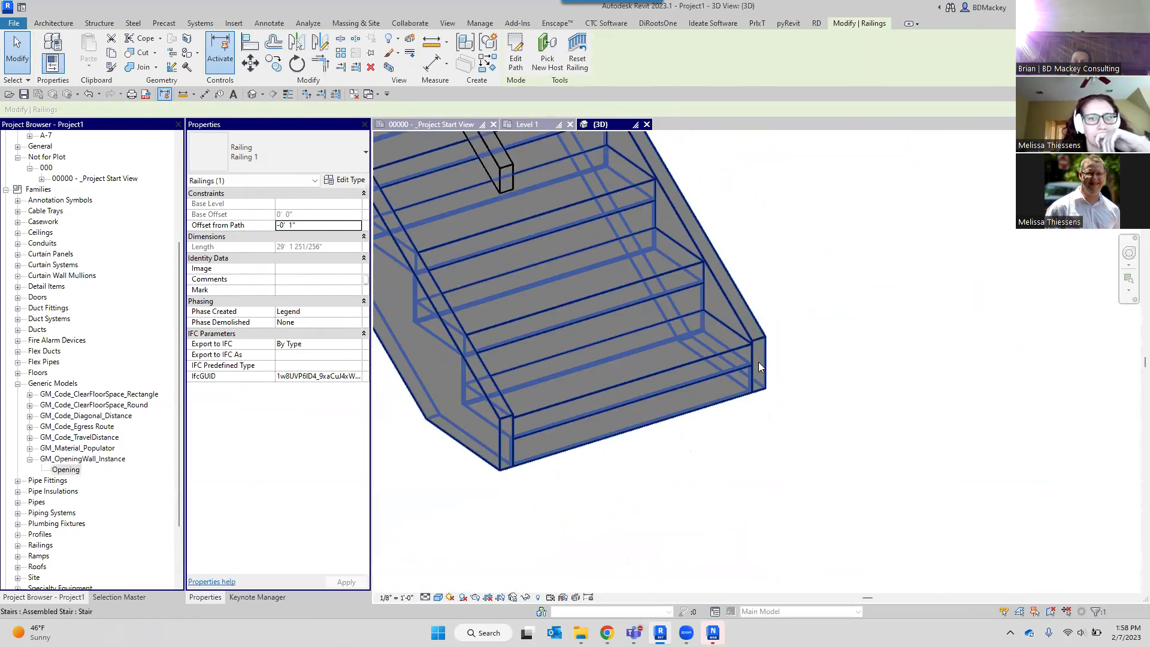
scroll(758, 362, "down", 6)
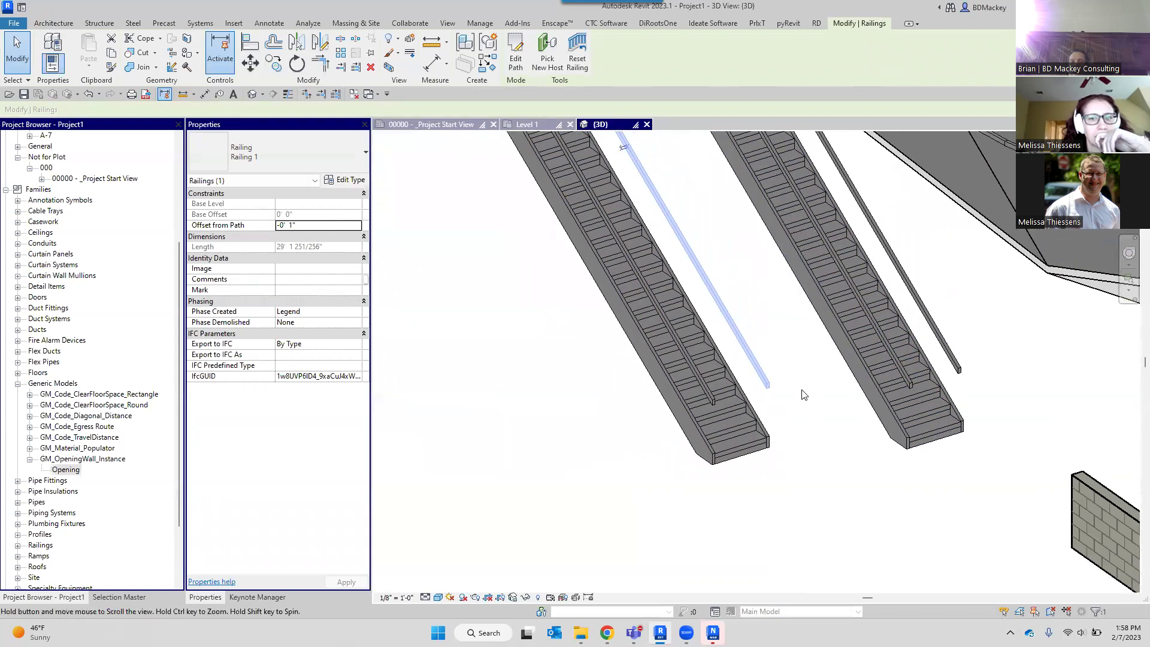
scroll(803, 398, "down", 3)
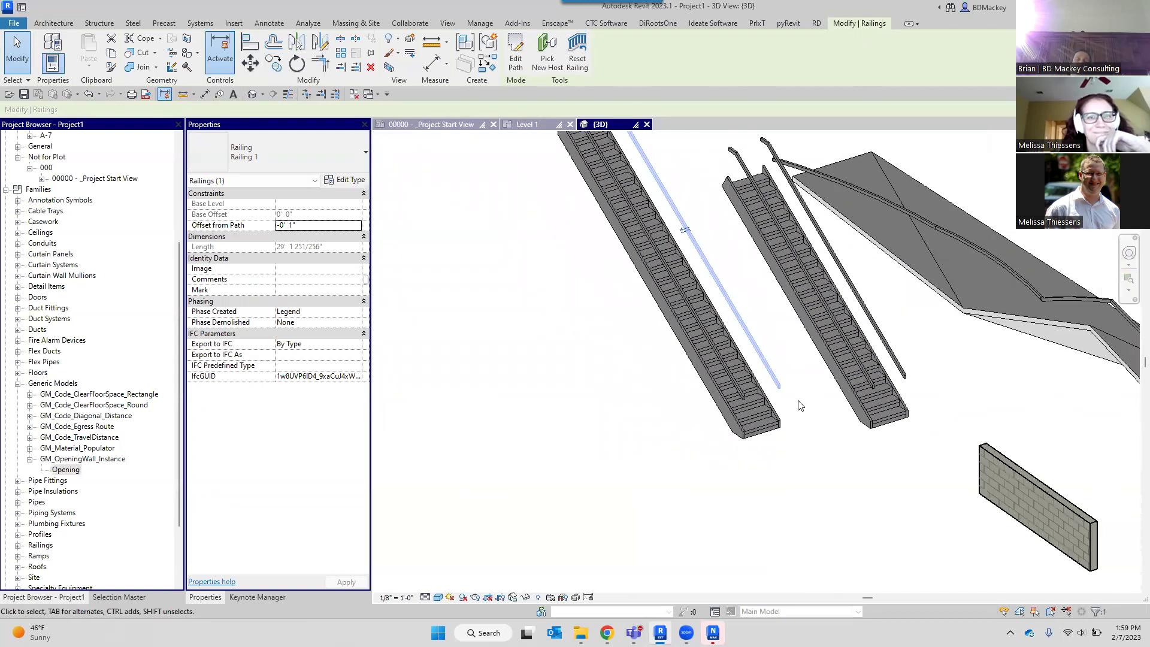
scroll(785, 420, "up", 6)
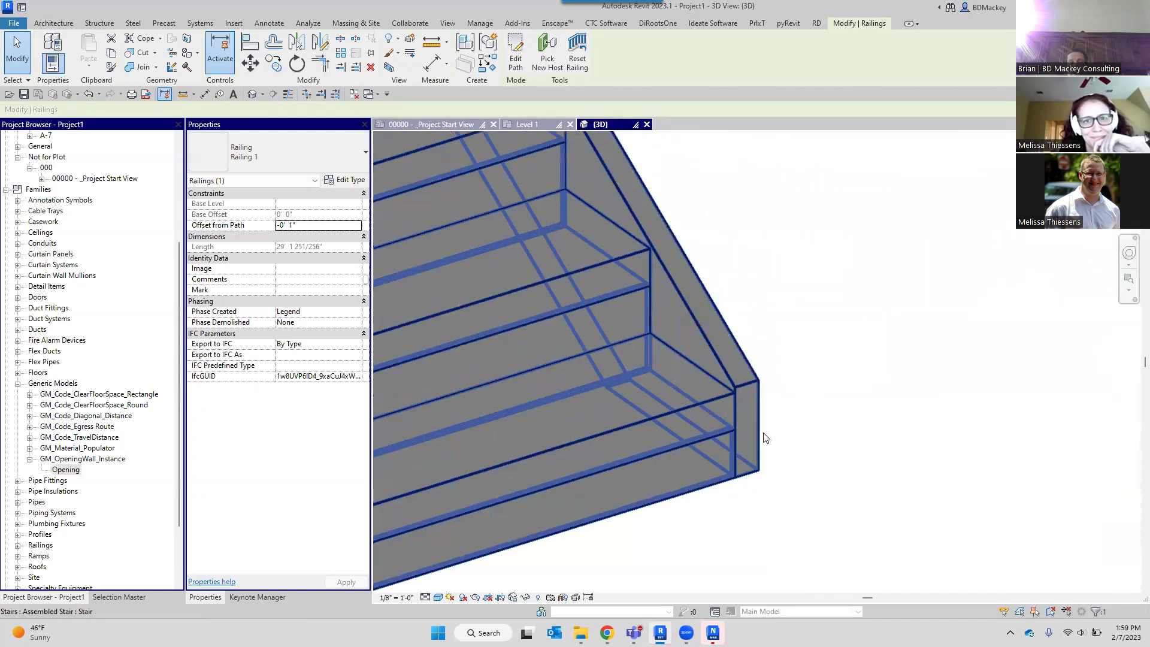
scroll(727, 393, "up", 2)
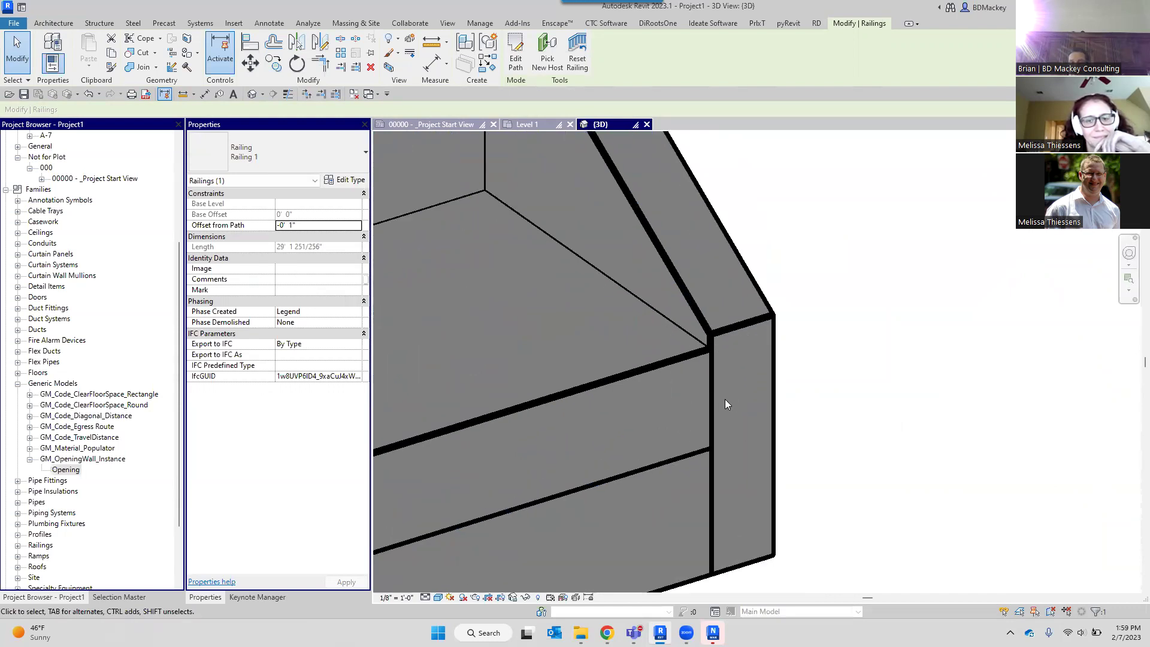
scroll(783, 269, "down", 4)
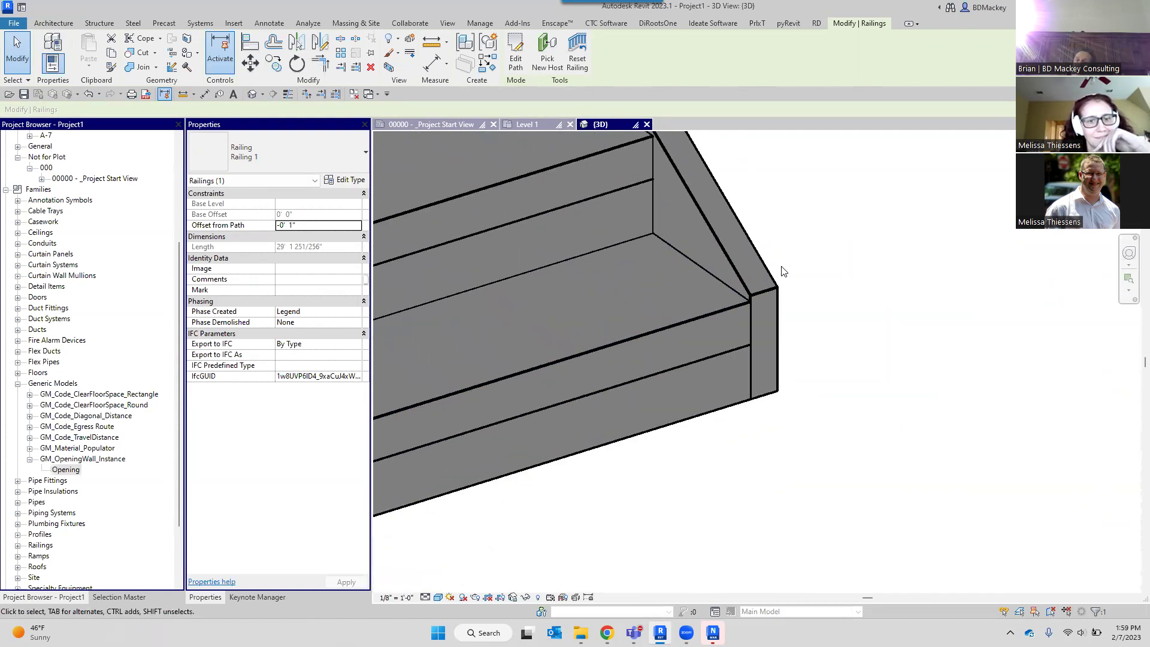
scroll(782, 271, "down", 4)
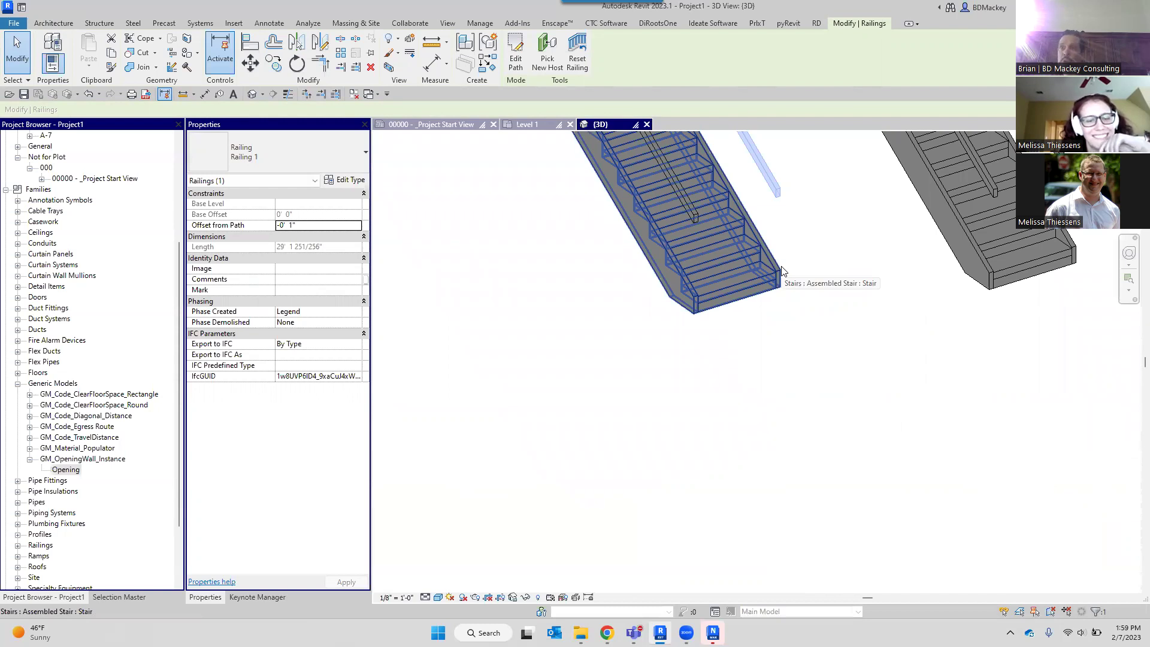
scroll(783, 285, "down", 3)
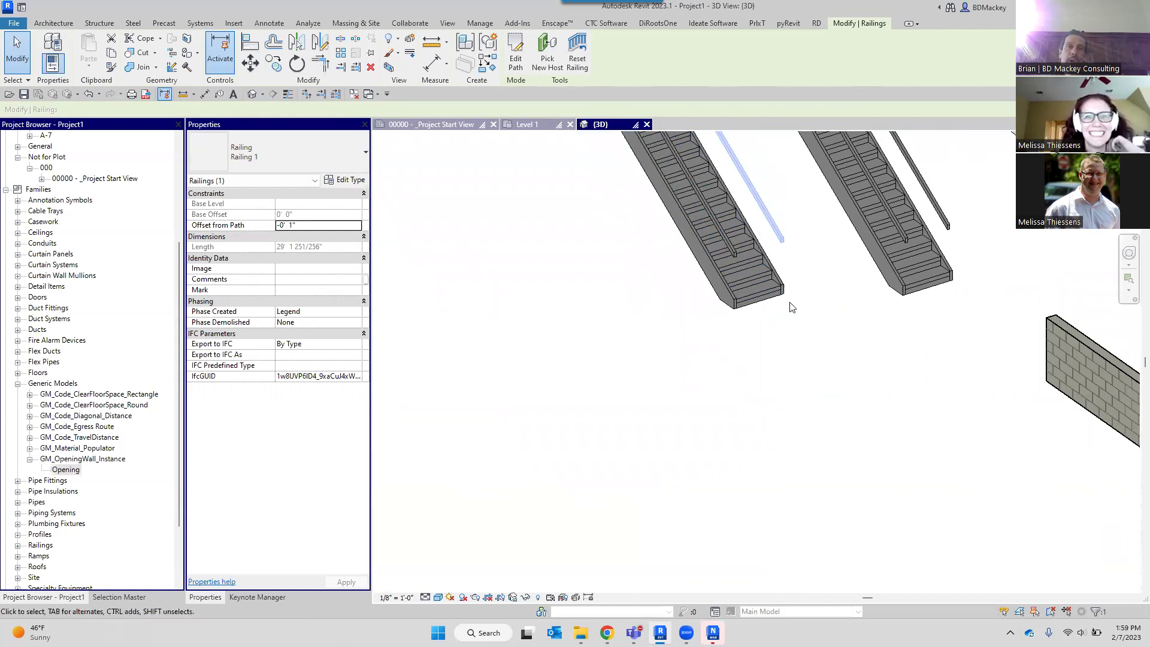
left_click(780, 291)
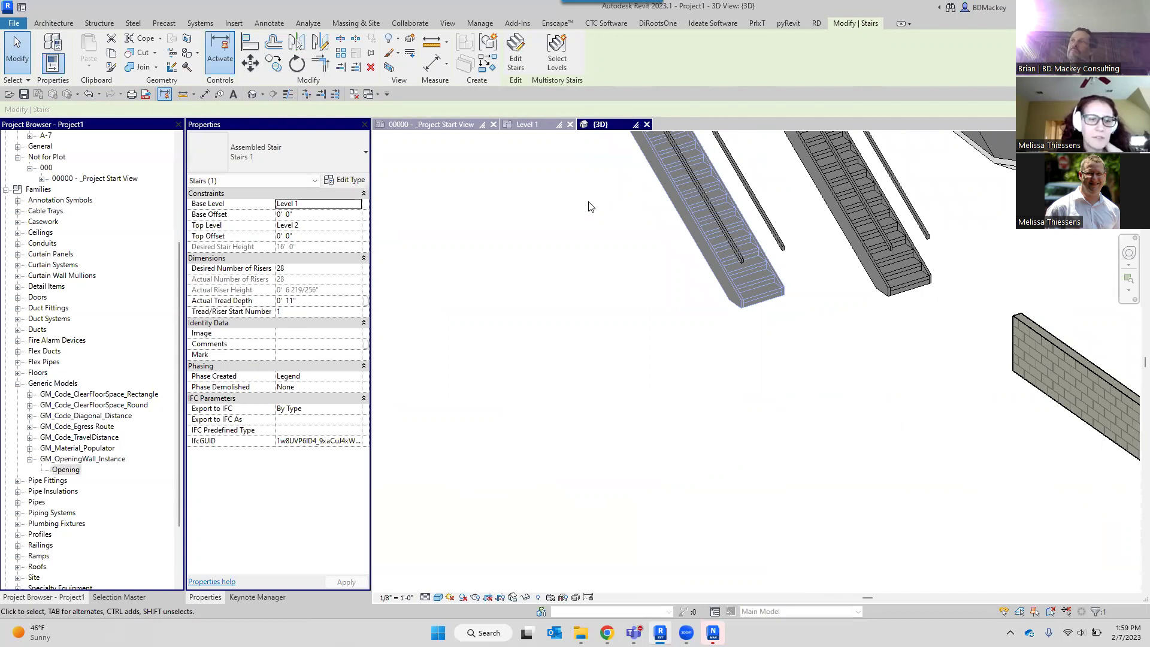
left_click(827, 409)
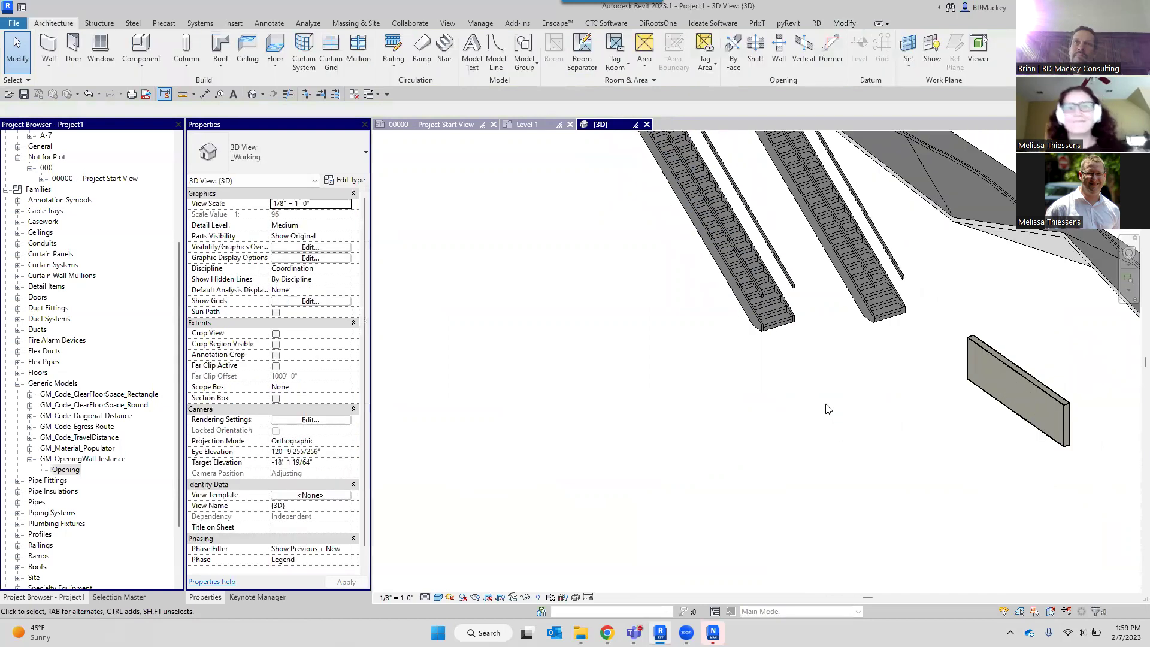
scroll(826, 359, "up", 3)
scroll(834, 208, "up", 1)
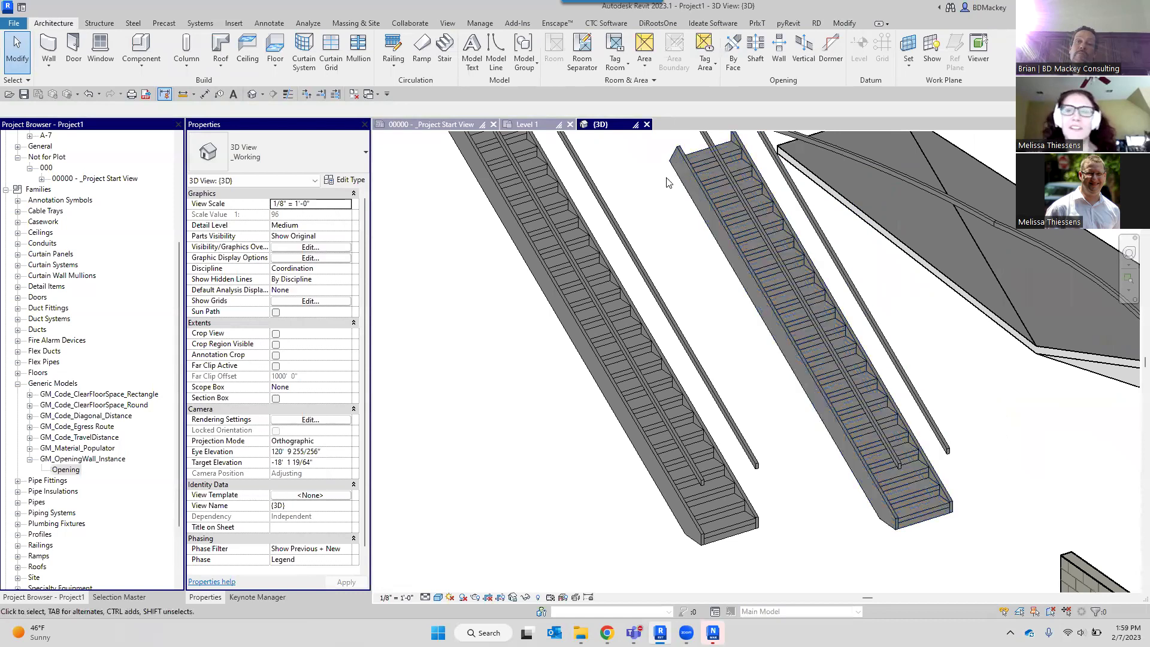
middle_click_drag(670, 190, 725, 371)
scroll(680, 316, "down", 3)
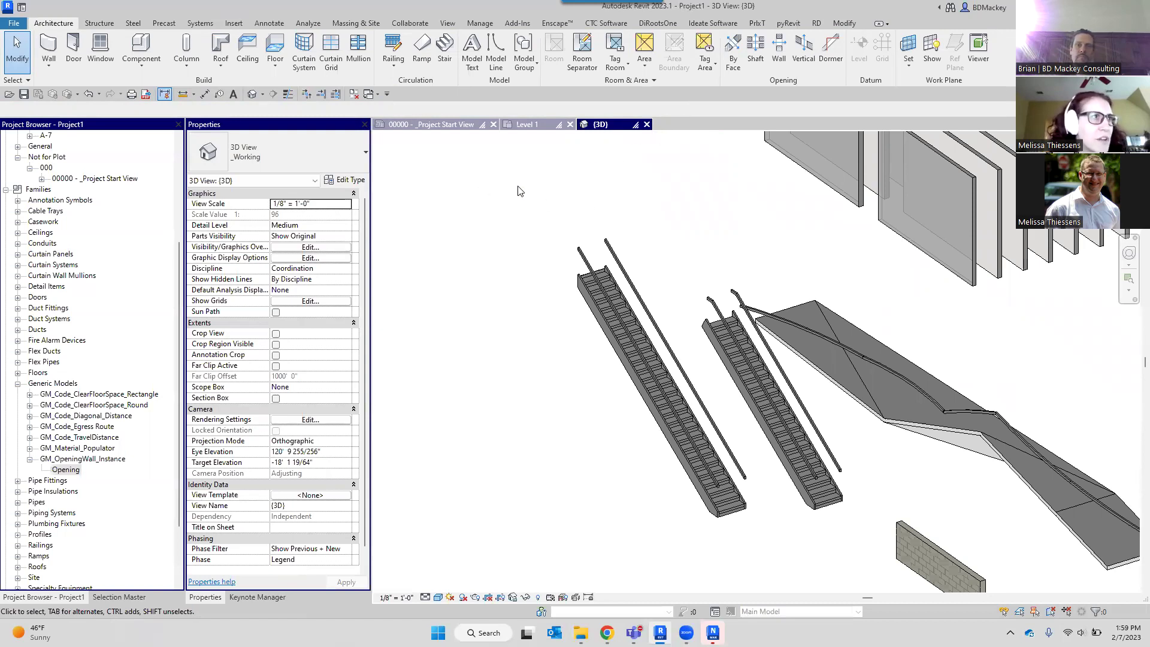
Open Sample_Railings_2023.rvt from the Railings folder in the 2023 library.
key("ctrl+o")
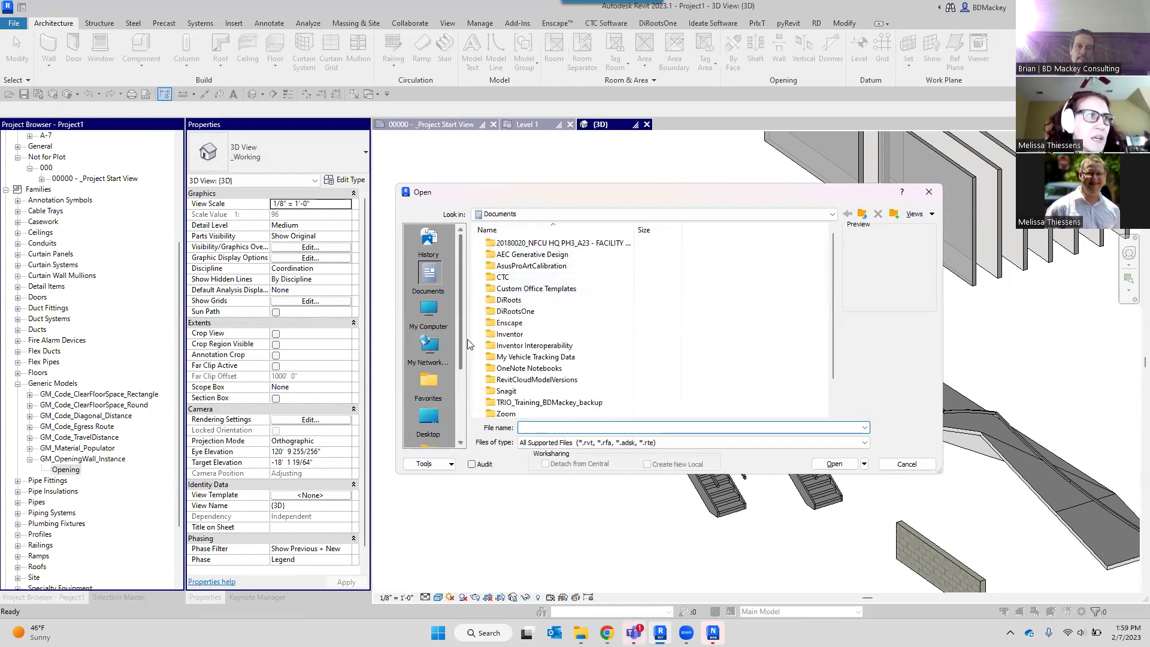
scroll(449, 366, "down", 2)
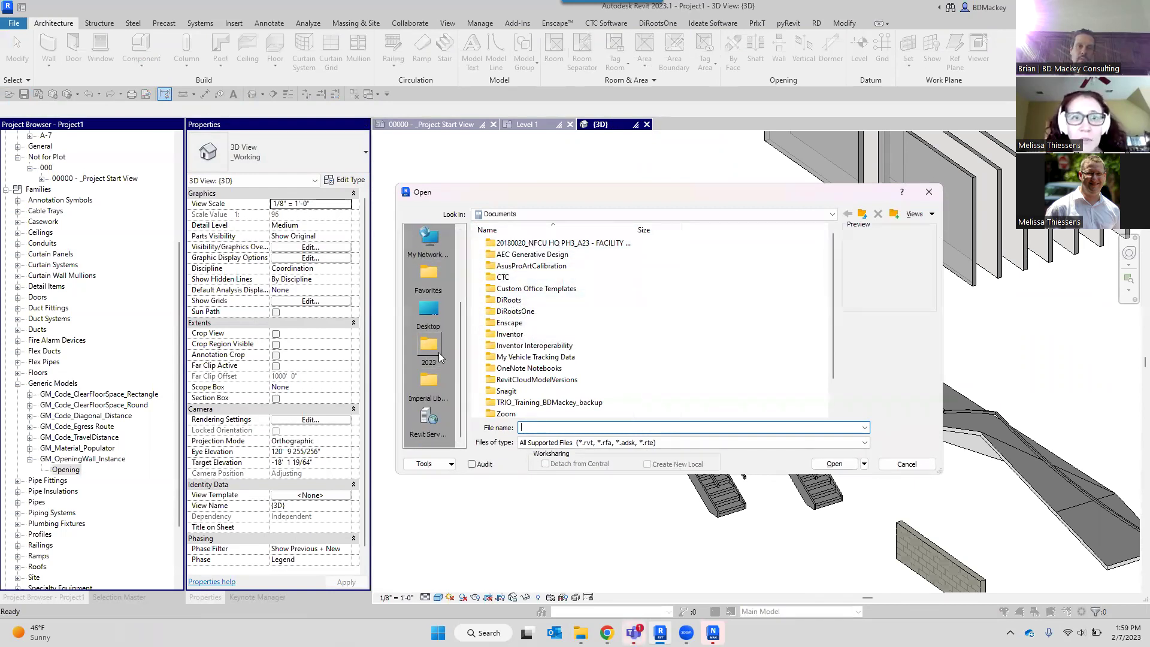
left_click(438, 352)
scroll(539, 342, "down", 2)
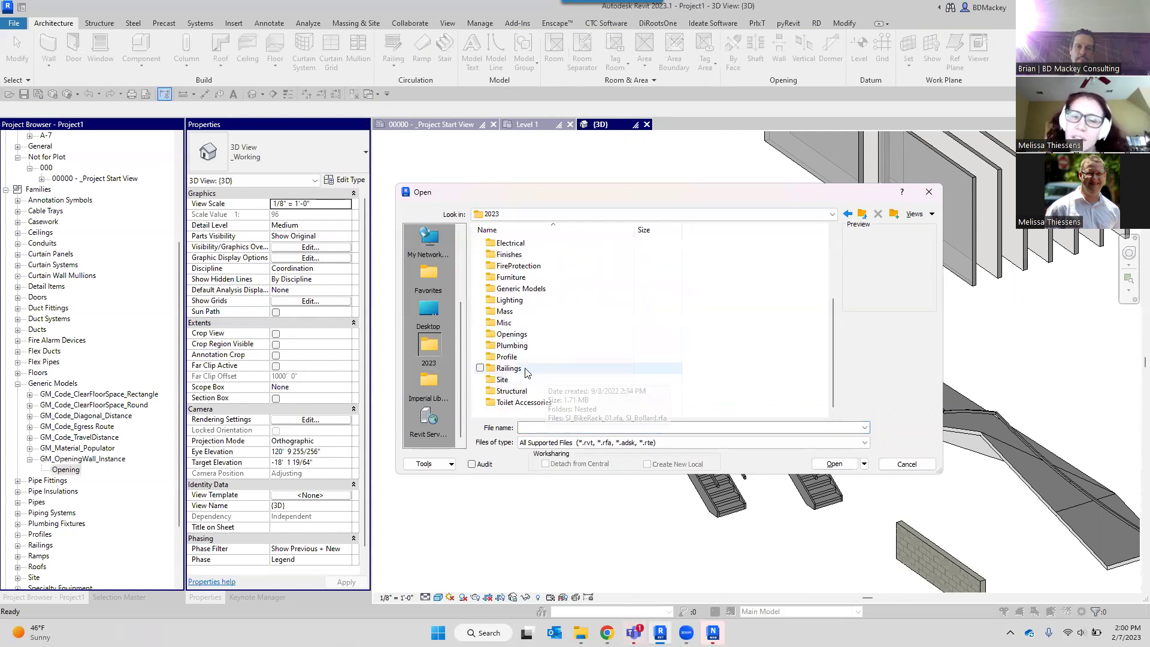
double_click(523, 370)
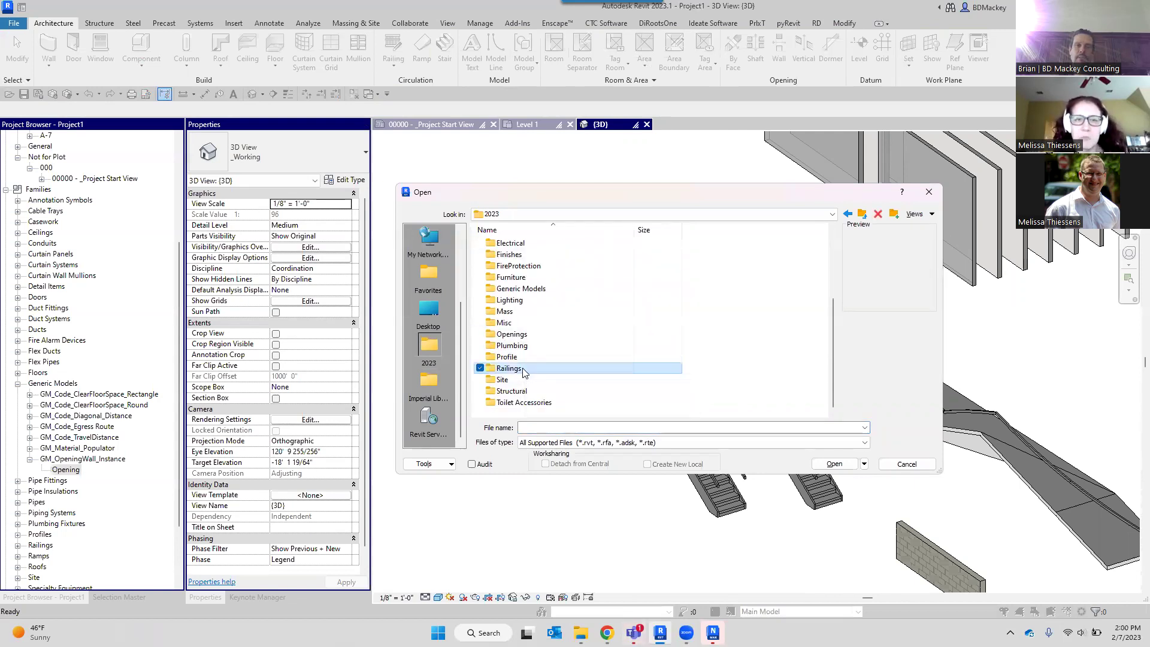
left_click(547, 335)
left_click(834, 463)
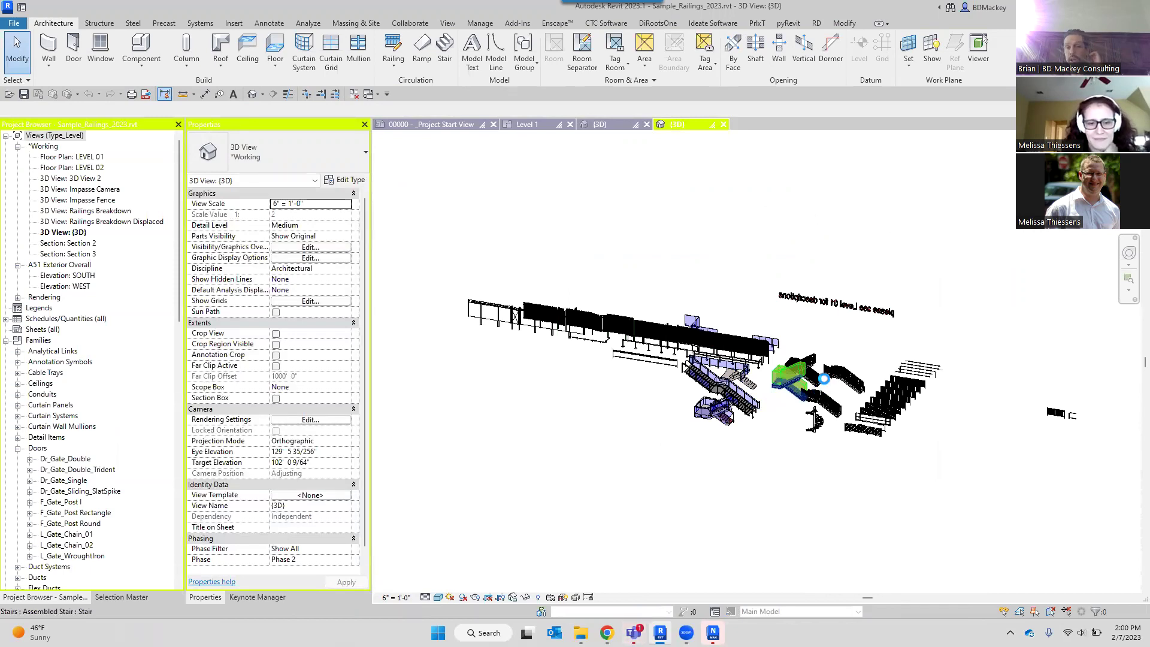
Orbit around the assembled stair and pick the Gypsum railing on the landing.
left_click(515, 350)
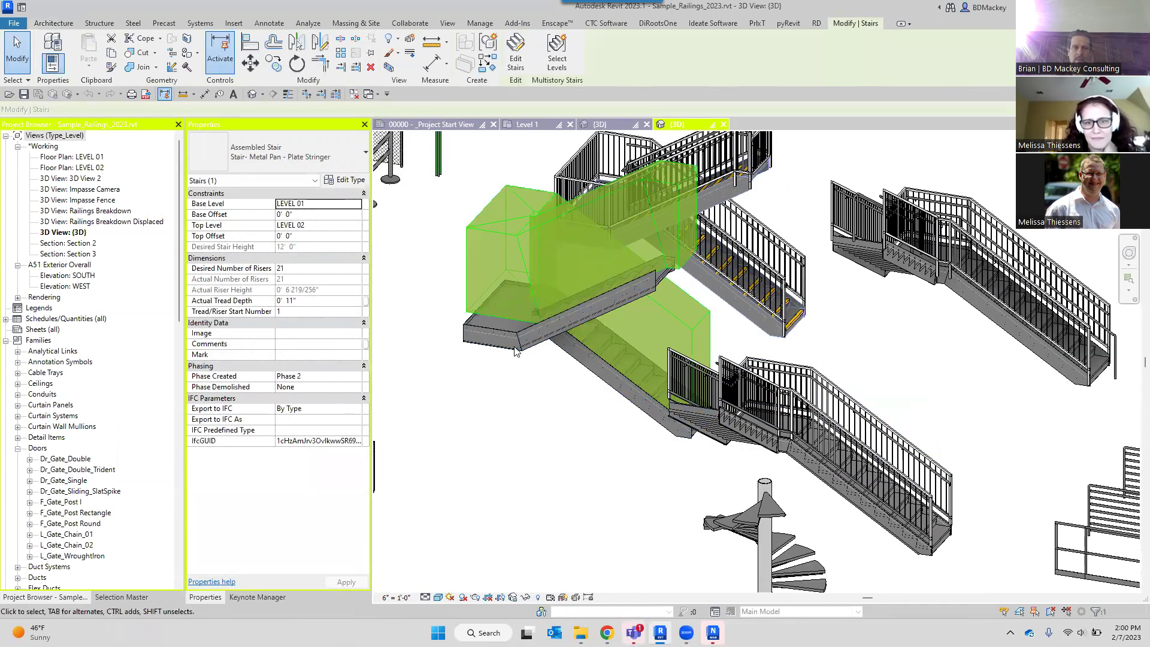
middle_click_drag(515, 350, 619, 150, "shift")
scroll(515, 276, "up", 3)
left_click(906, 388)
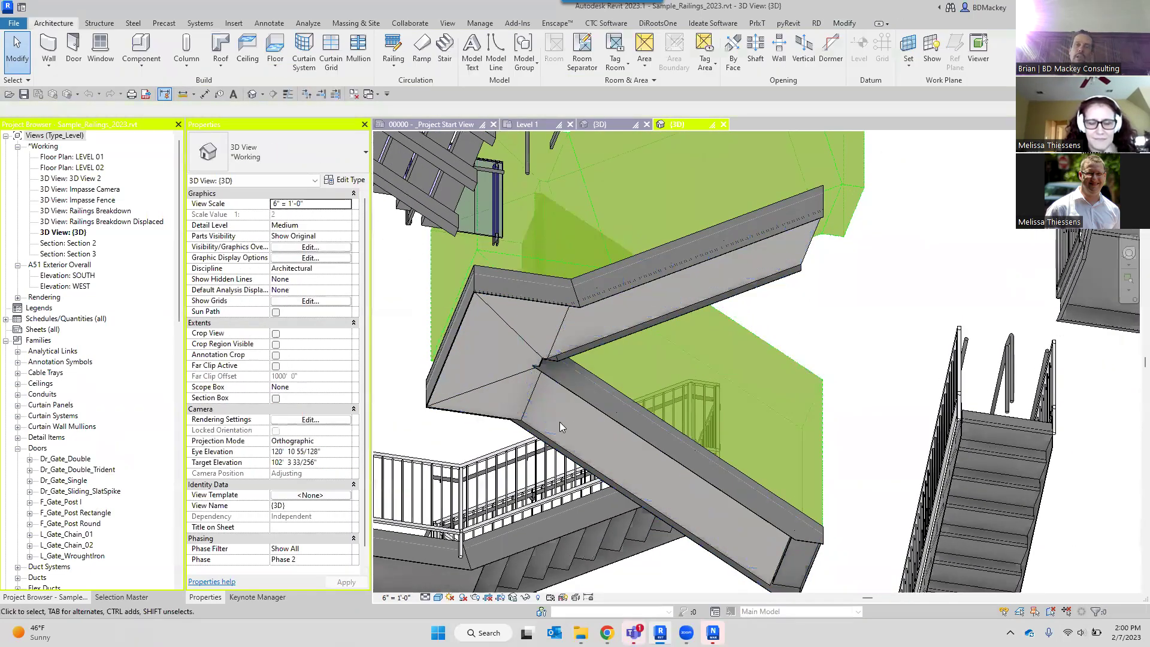
scroll(560, 421, "up", 2)
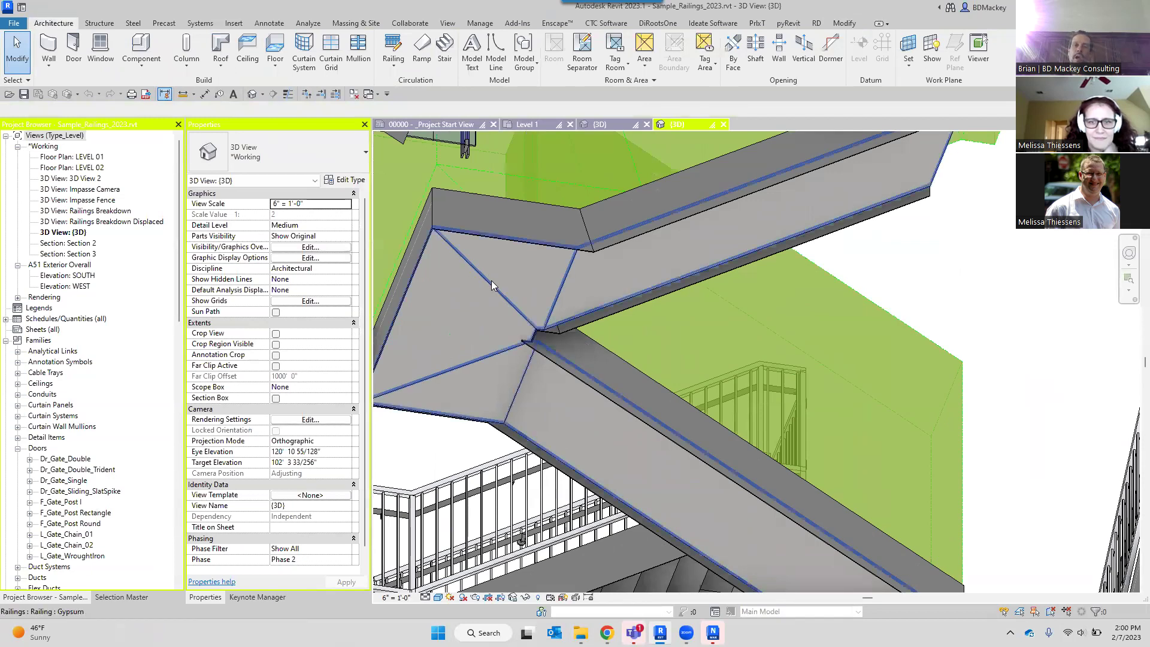
left_click(493, 282)
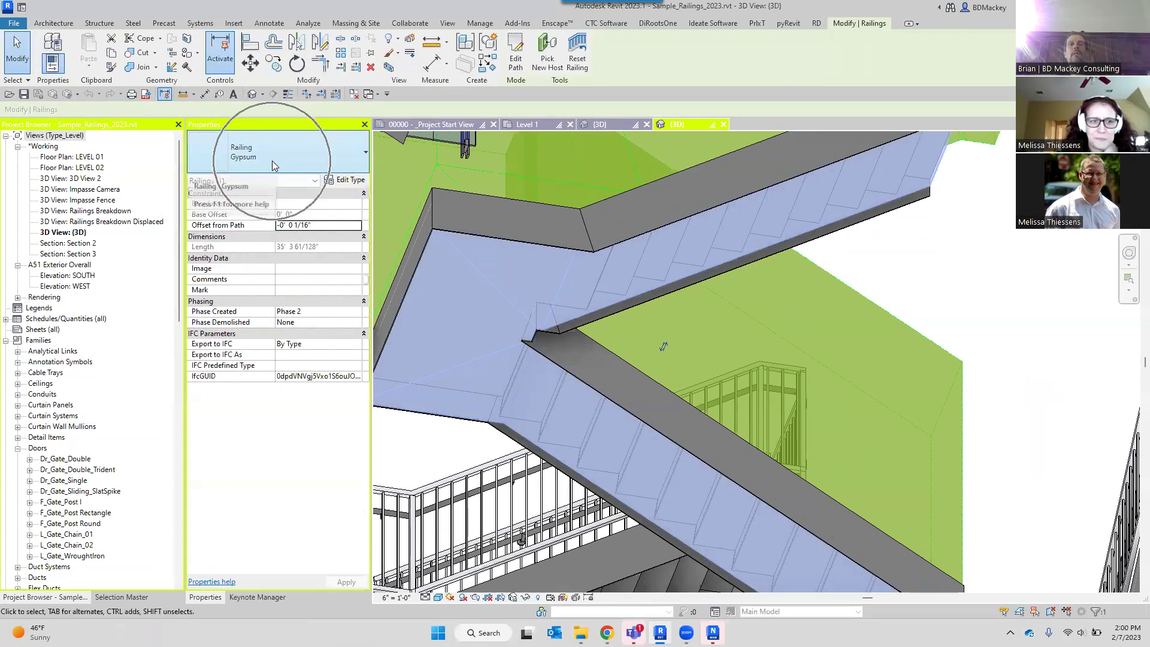
scroll(446, 315, "down", 2)
scroll(446, 315, "down", 2)
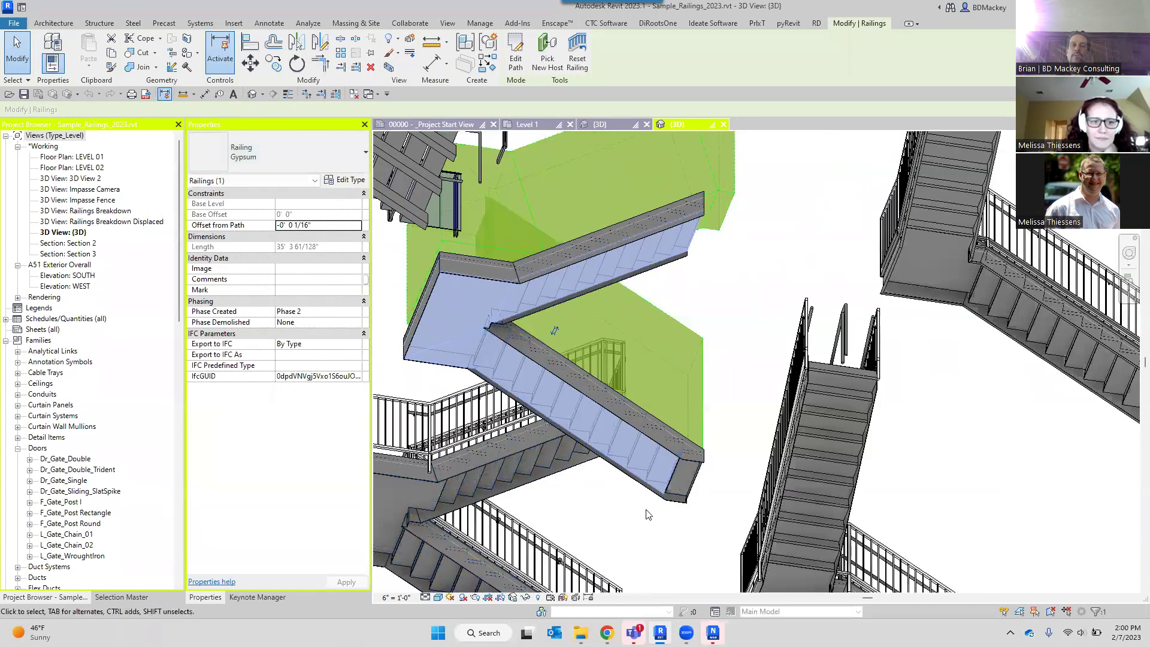
key("Escape")
Reselect the assembled stair, drag it slightly right, then clear the selection.
scroll(685, 504, "down", 2)
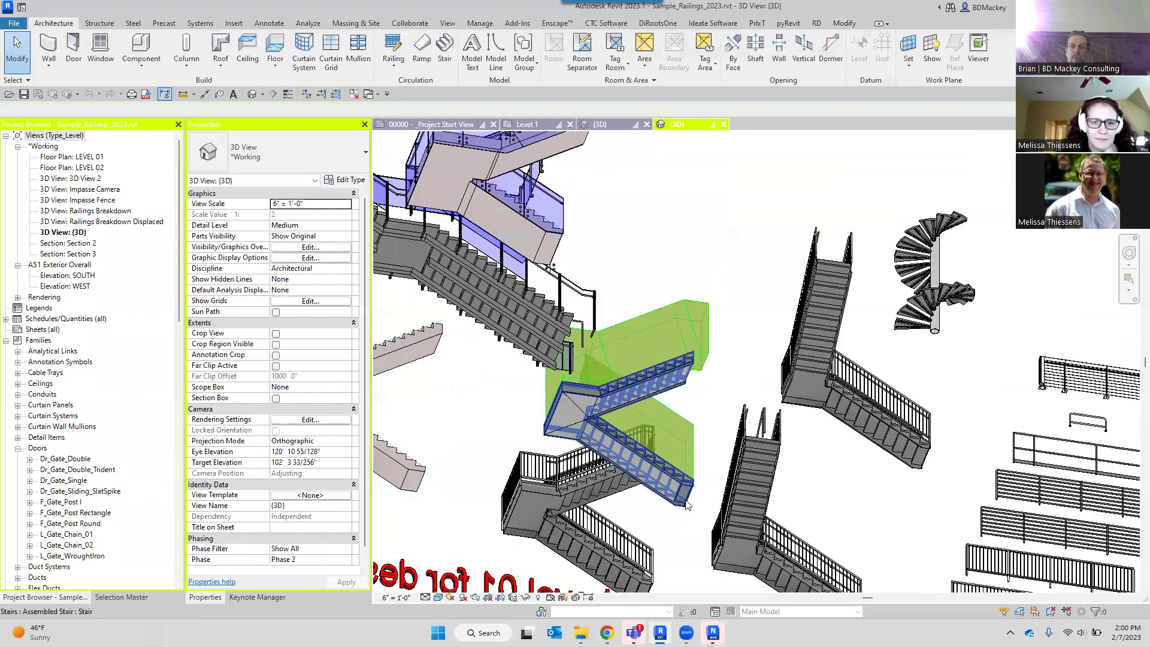
left_click(688, 502)
scroll(692, 500, "up", 3)
left_click_drag(694, 498, 719, 504)
key("Escape")
scroll(658, 409, "up", 4)
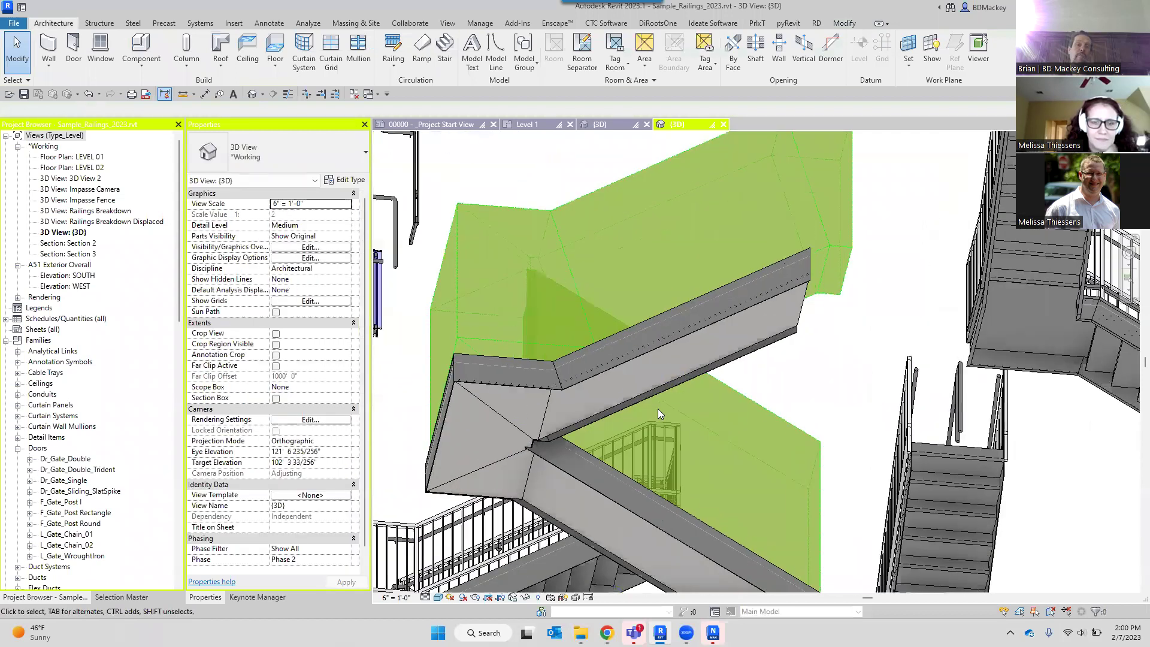
scroll(539, 406, "up", 3)
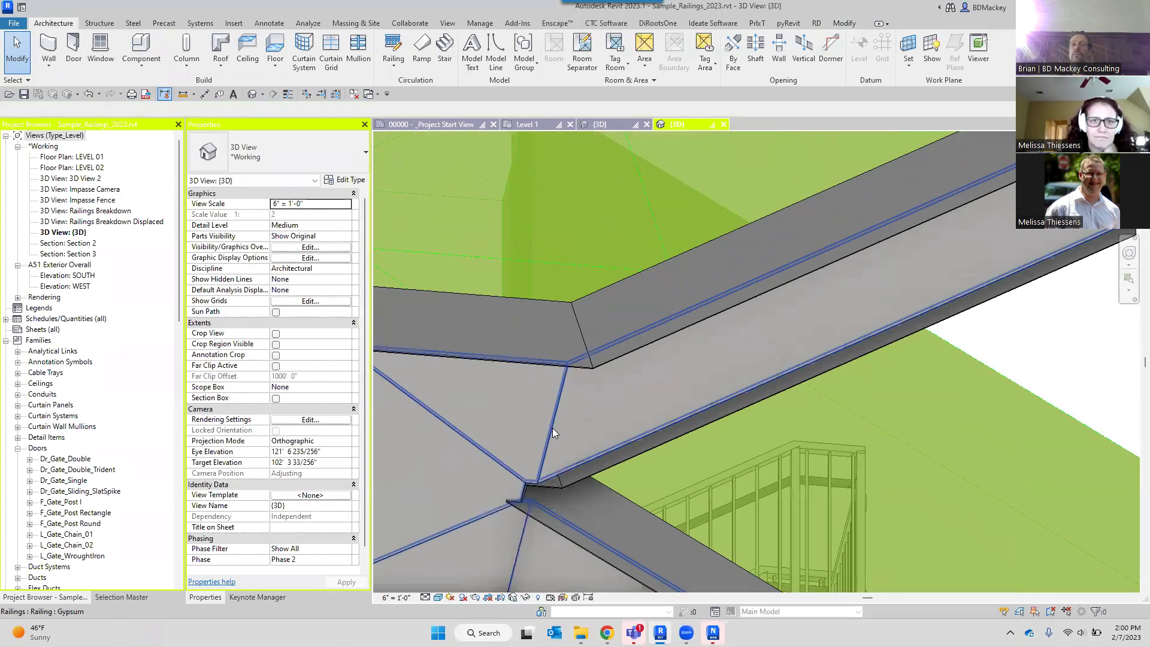
scroll(552, 428, "down", 3)
Select the Gypsum railing on the landing and open its Type Properties.
left_click(552, 427)
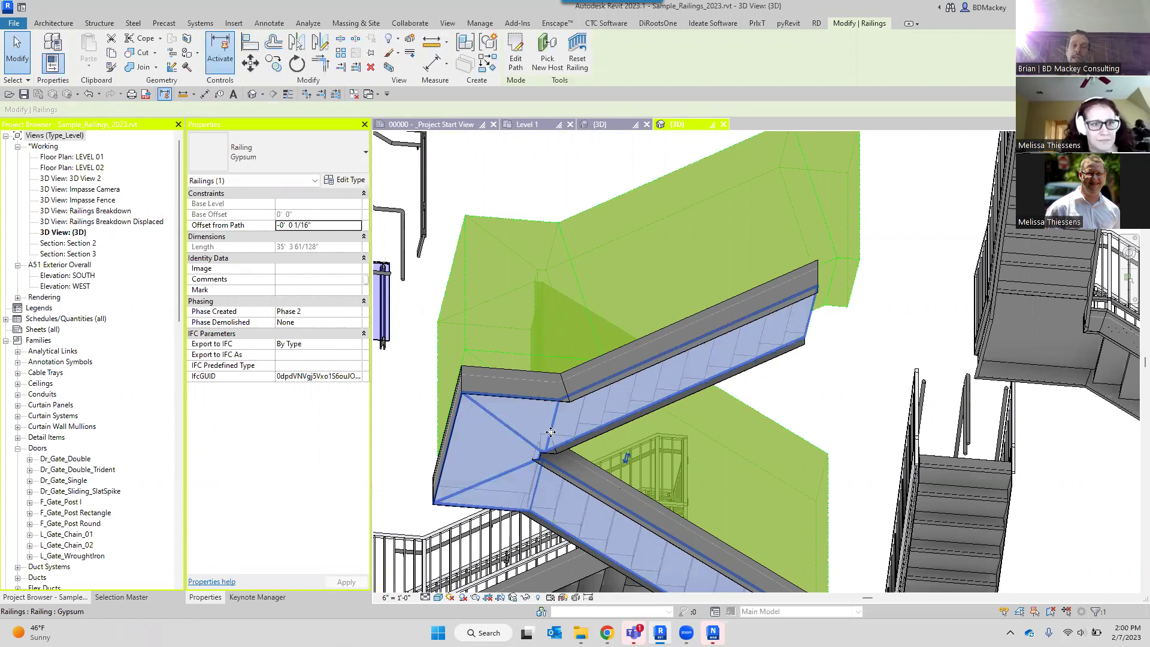
scroll(552, 427, "up", 3)
scroll(559, 501, "down", 3)
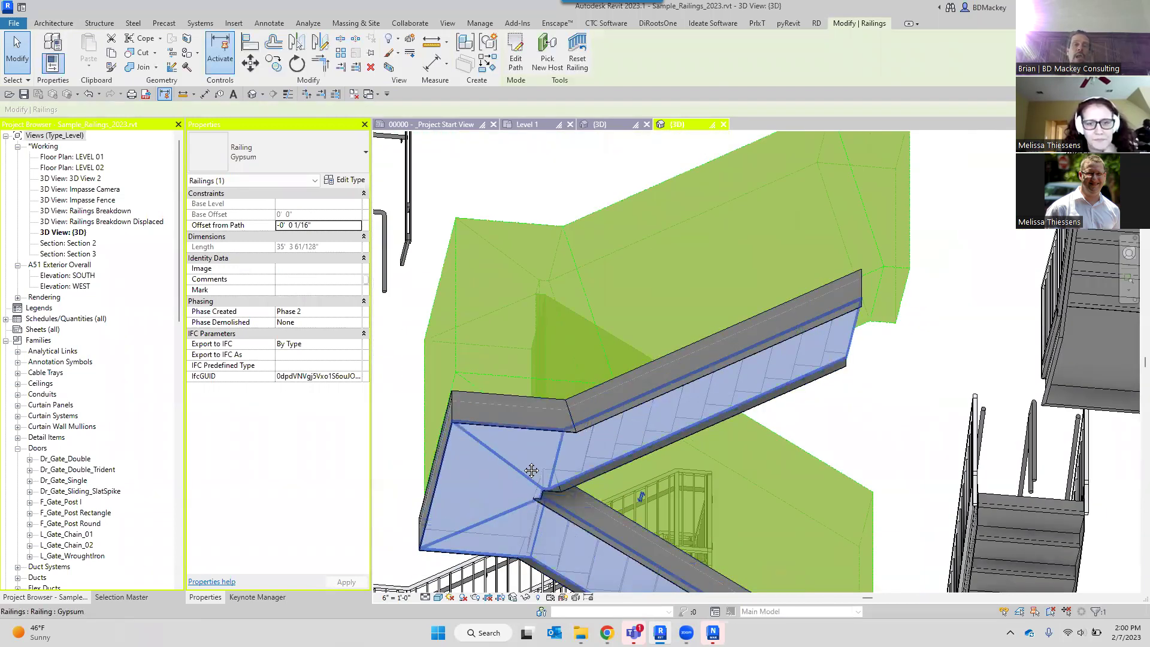
middle_click_drag(527, 473, 524, 439)
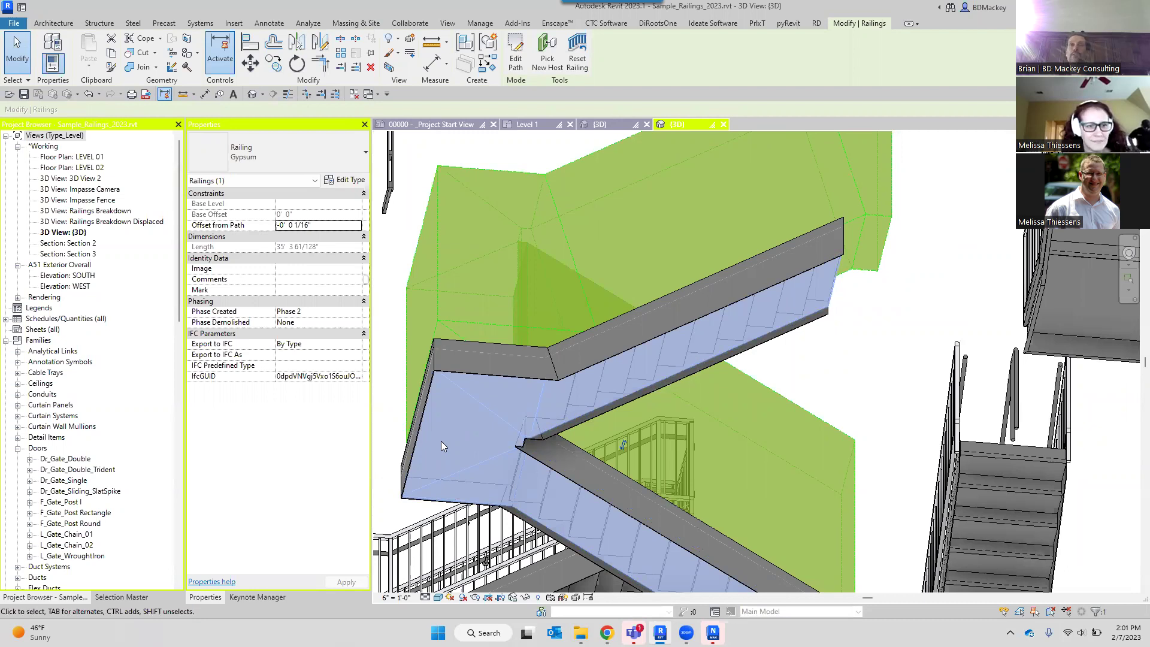
scroll(569, 443, "down", 2)
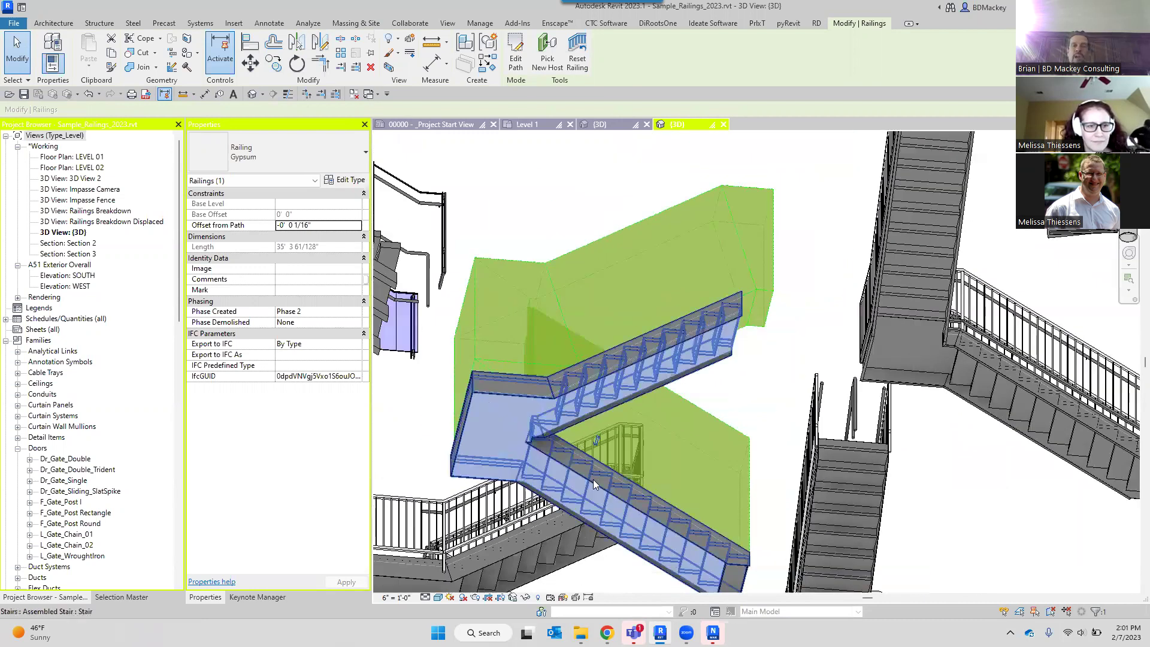
scroll(753, 357, "up", 5)
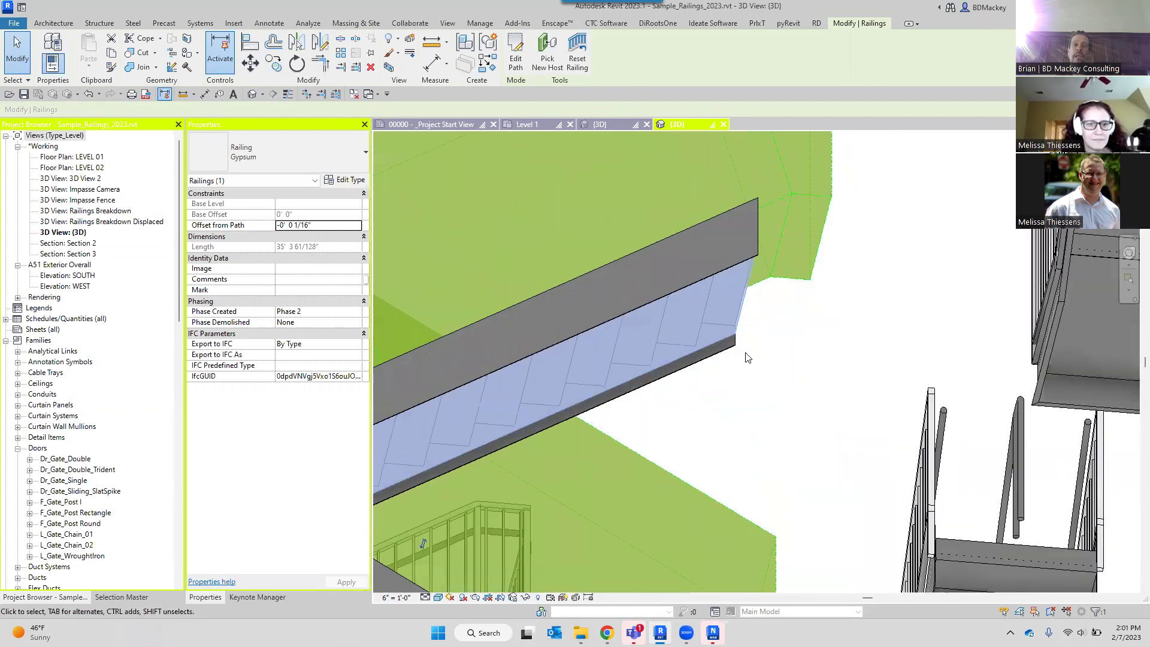
middle_click_drag(757, 331, 748, 384, "shift")
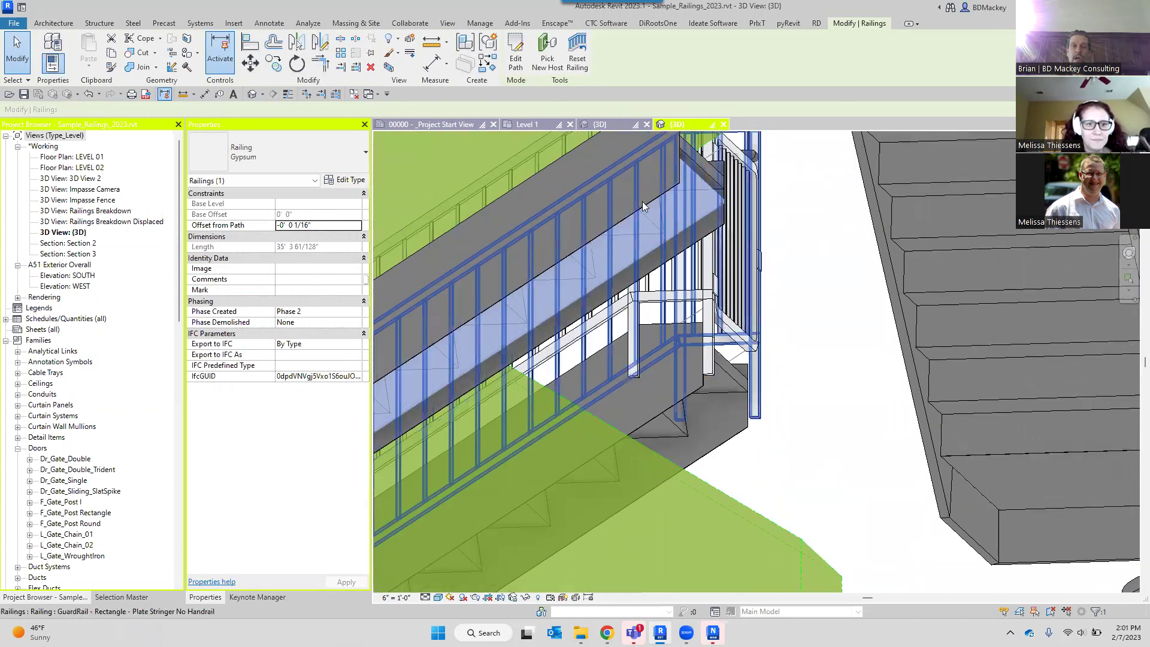
left_click(350, 179)
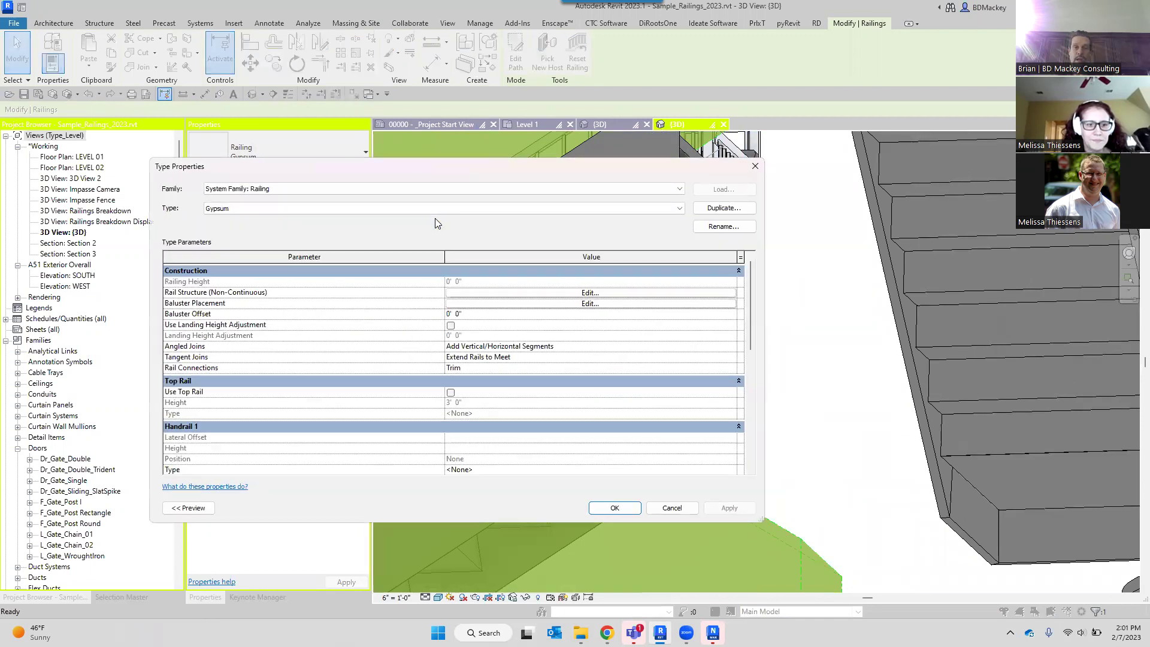
Inspect Rail Structure (Non-Continuous) and Rail 1's Gypsum Board profile, then cancel both dialogs.
left_click(547, 293)
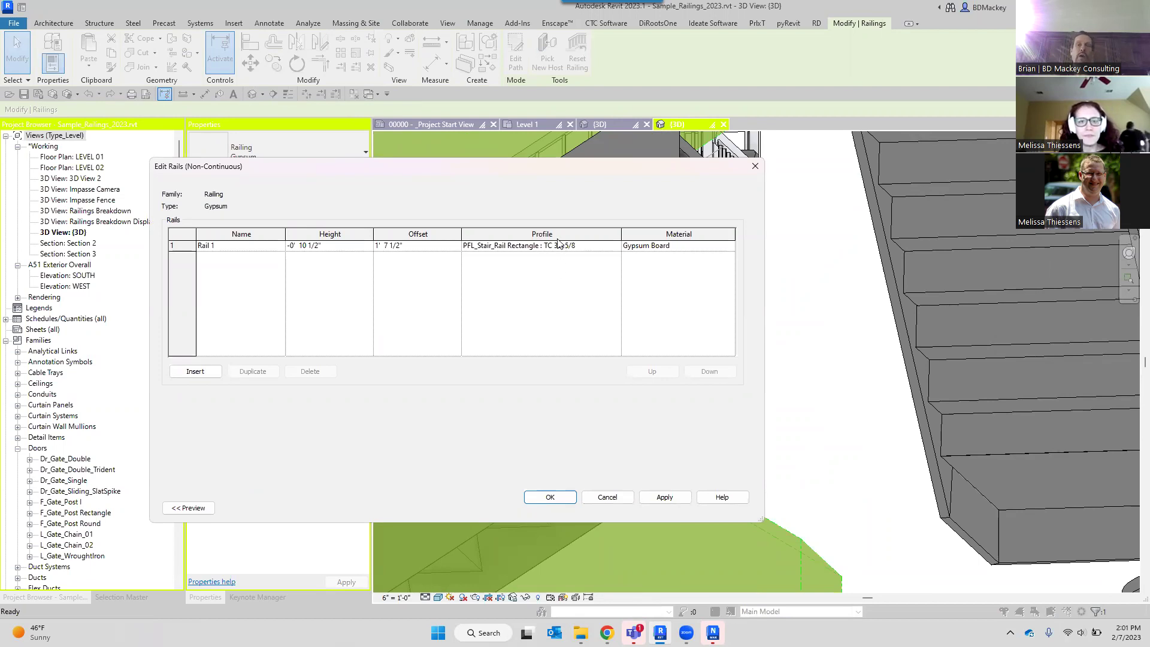
left_click(556, 251)
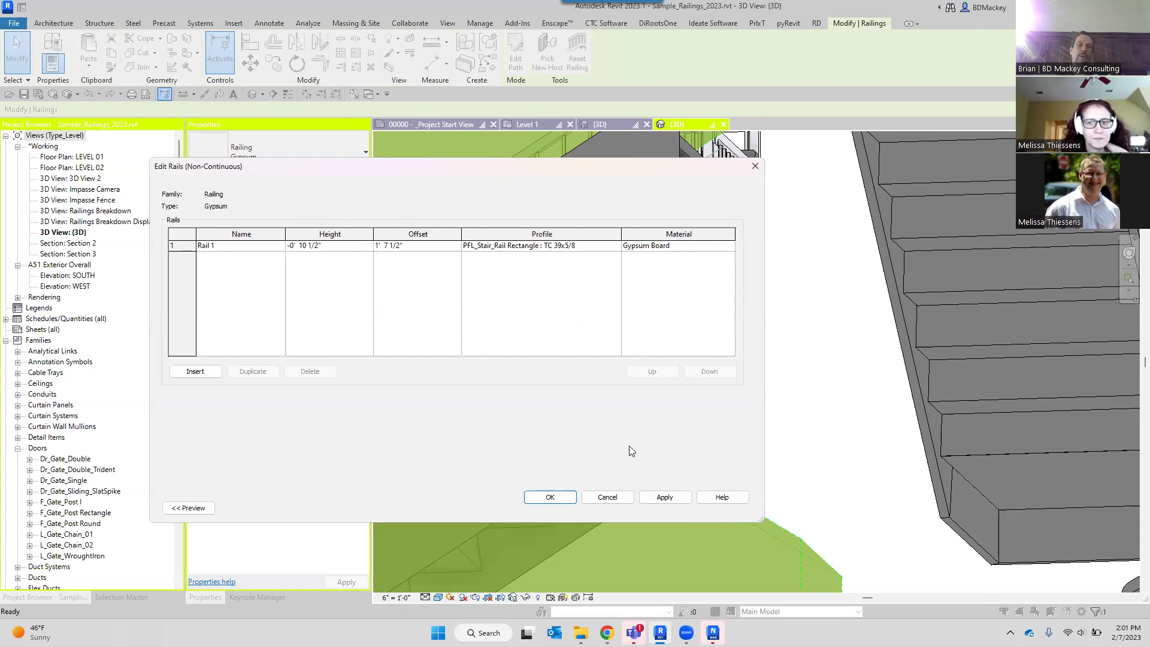
left_click(619, 496)
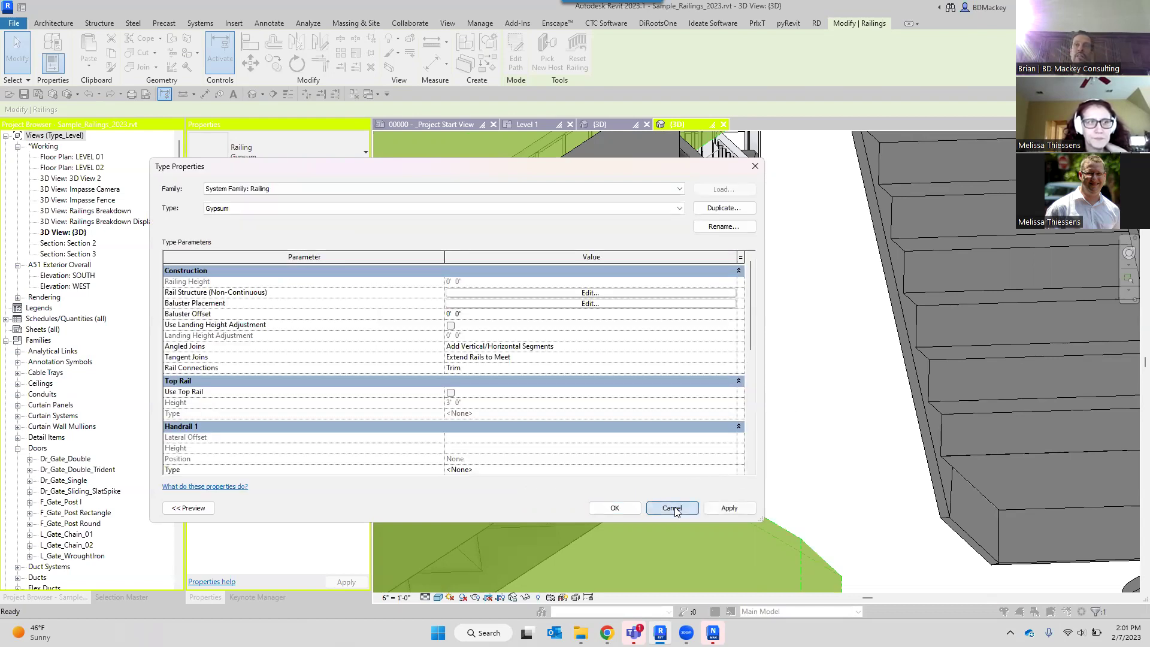
left_click(671, 509)
scroll(786, 365, "down", 5)
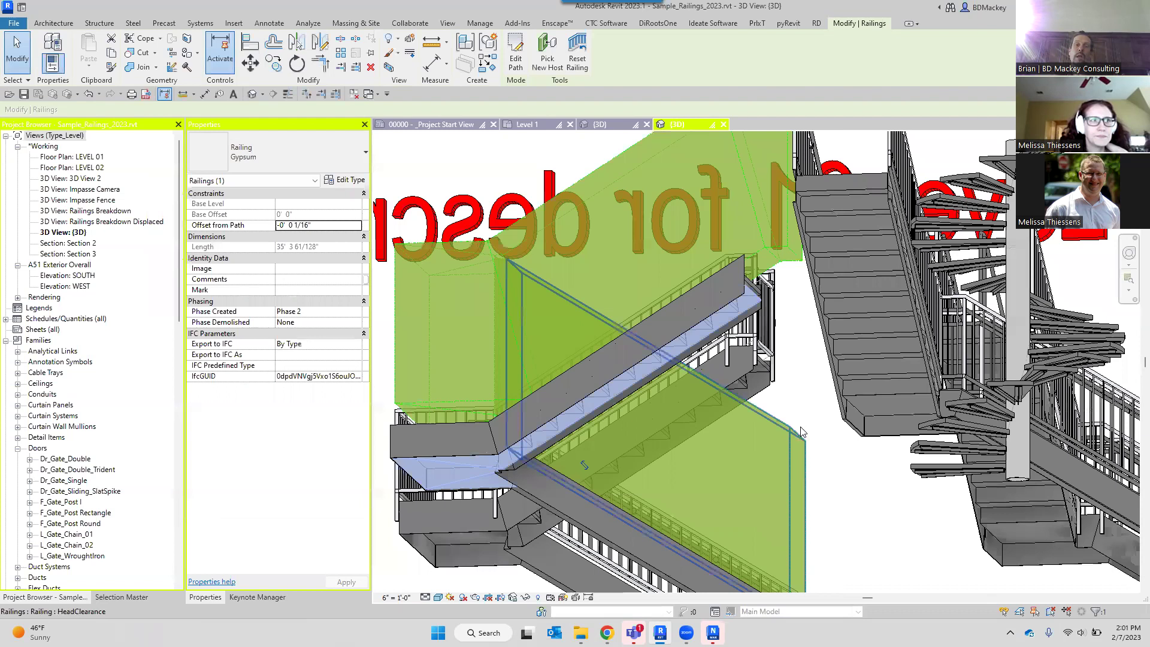
middle_click_drag(779, 426, 736, 419, "shift")
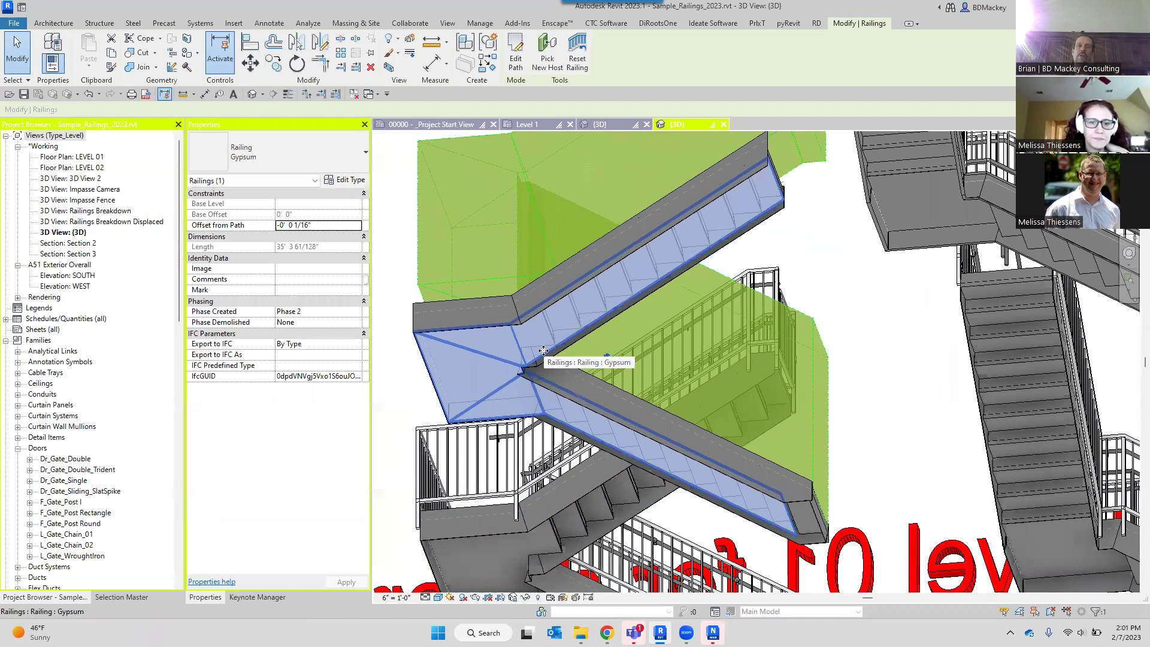
middle_click_drag(543, 351, 778, 355, "shift")
left_click(779, 355)
middle_click_drag(750, 285, 725, 354, "shift")
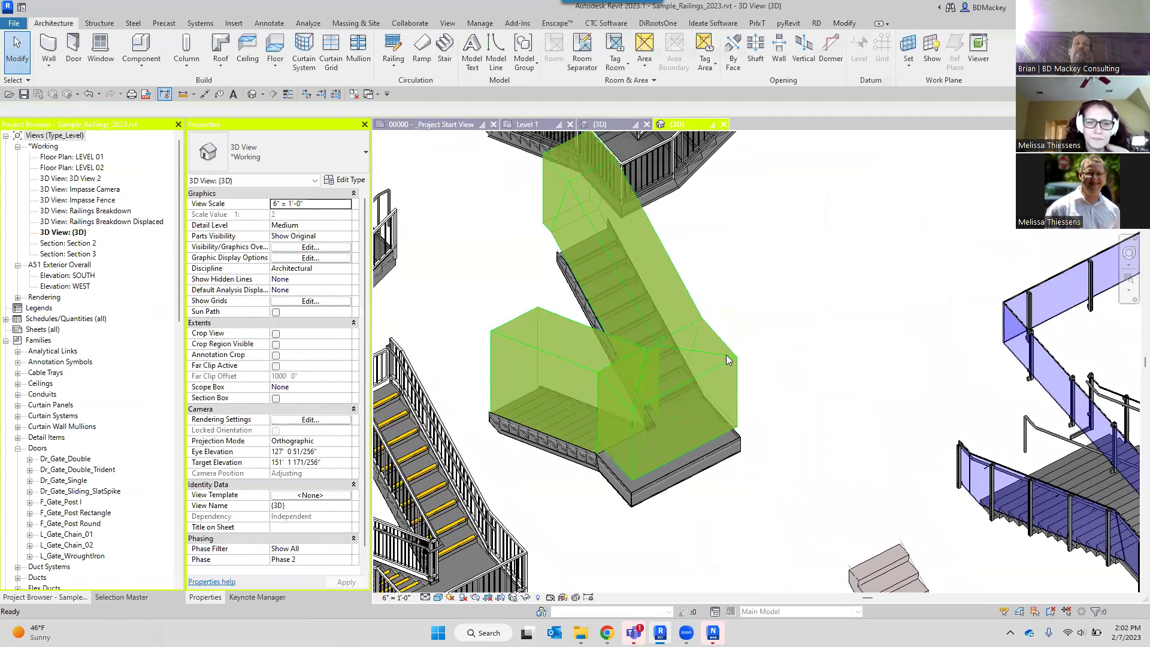
left_click(558, 359)
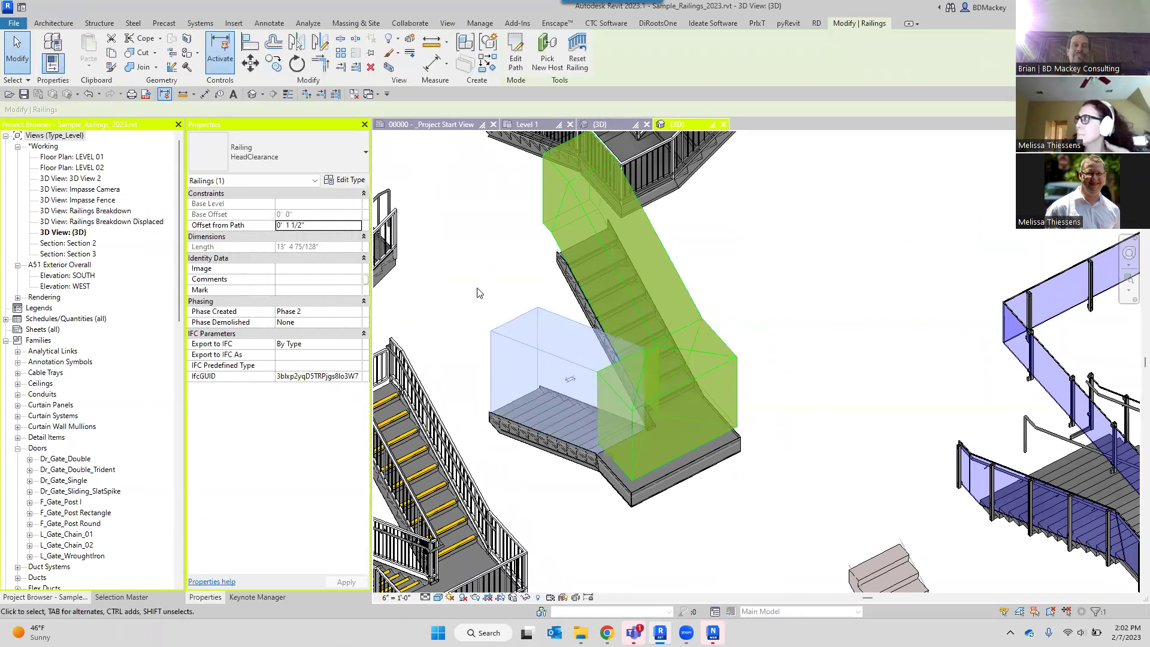
left_click(479, 292)
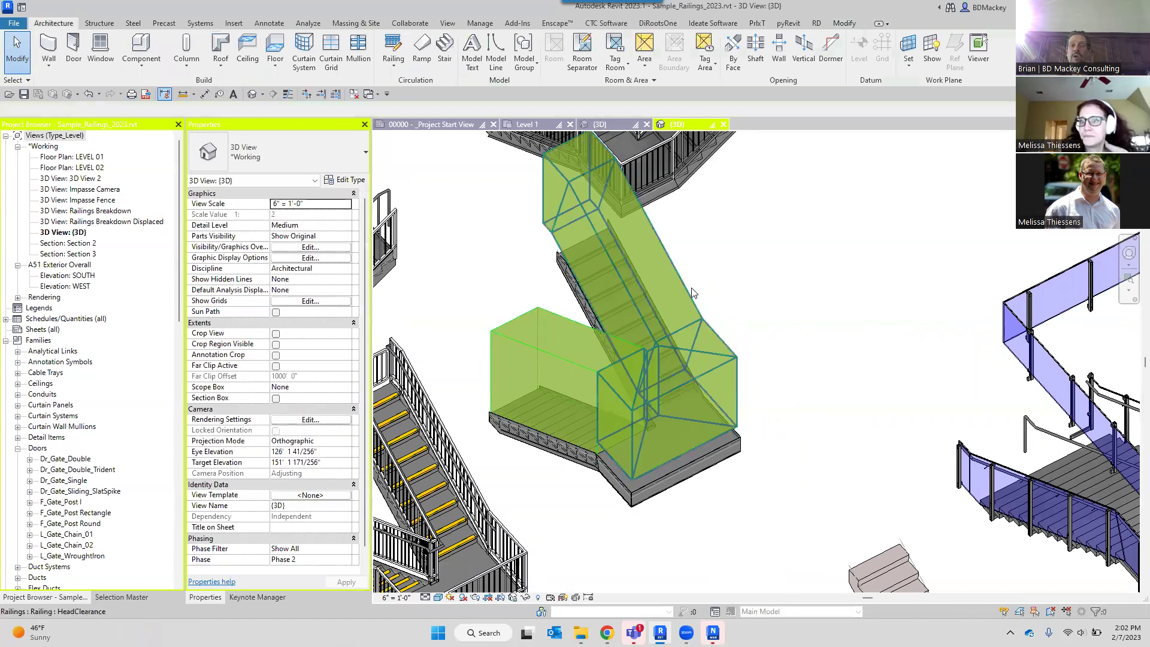
left_click(692, 293)
middle_click_drag(748, 353, 781, 413, "shift")
left_click(781, 413)
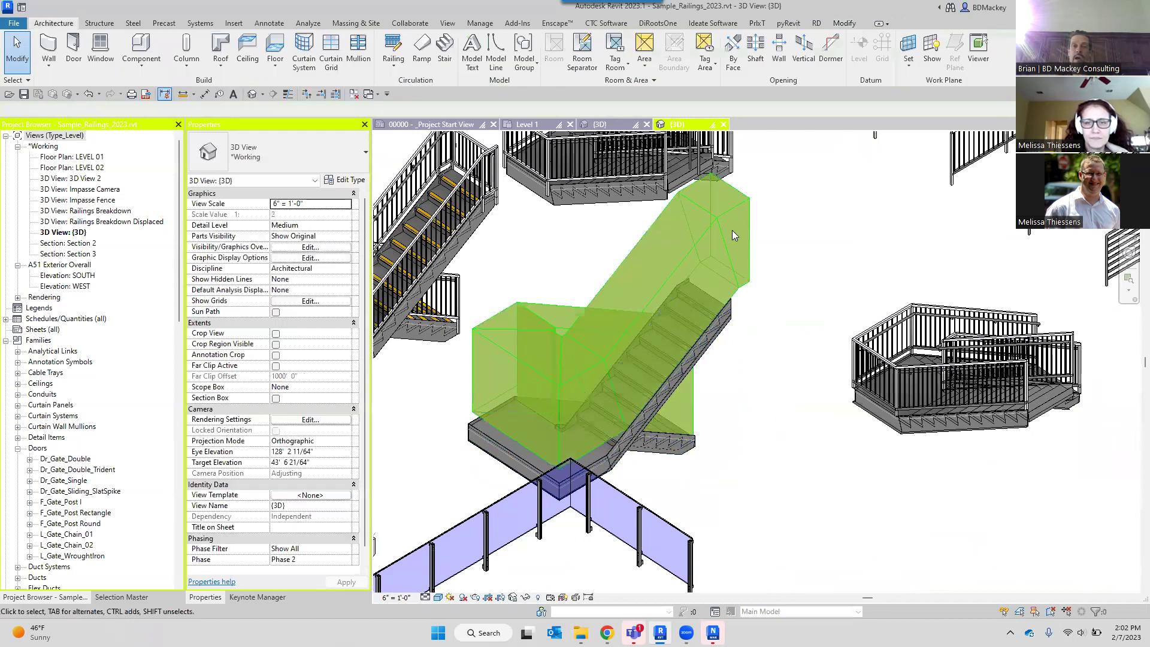
left_click(728, 214)
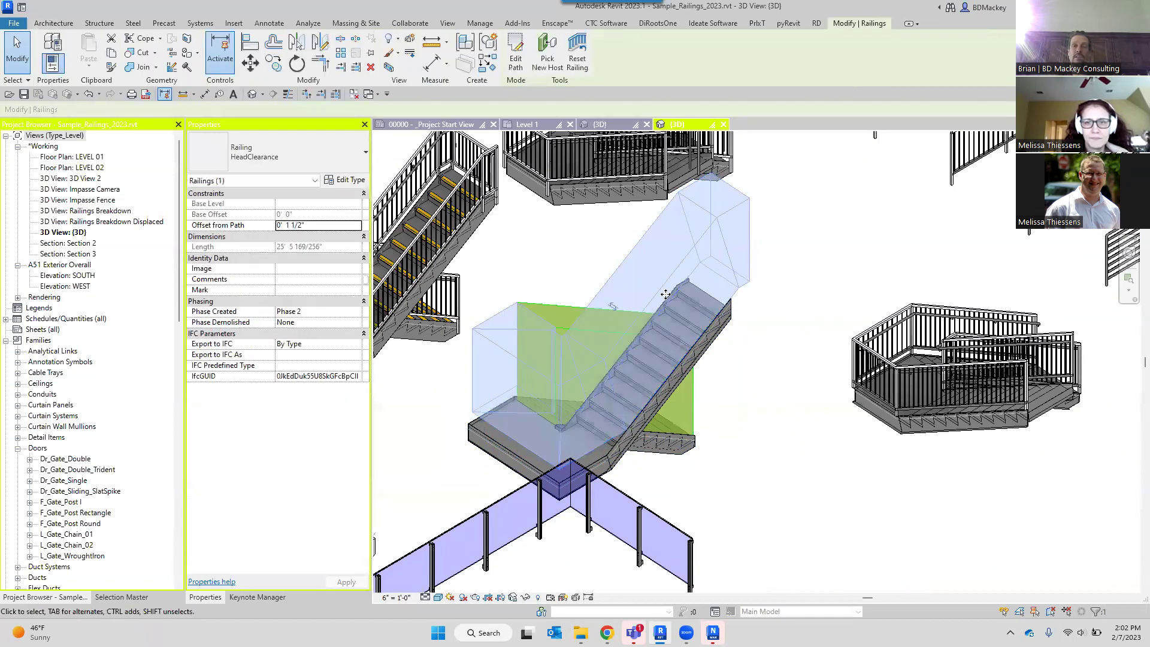
scroll(730, 393, "down", 2)
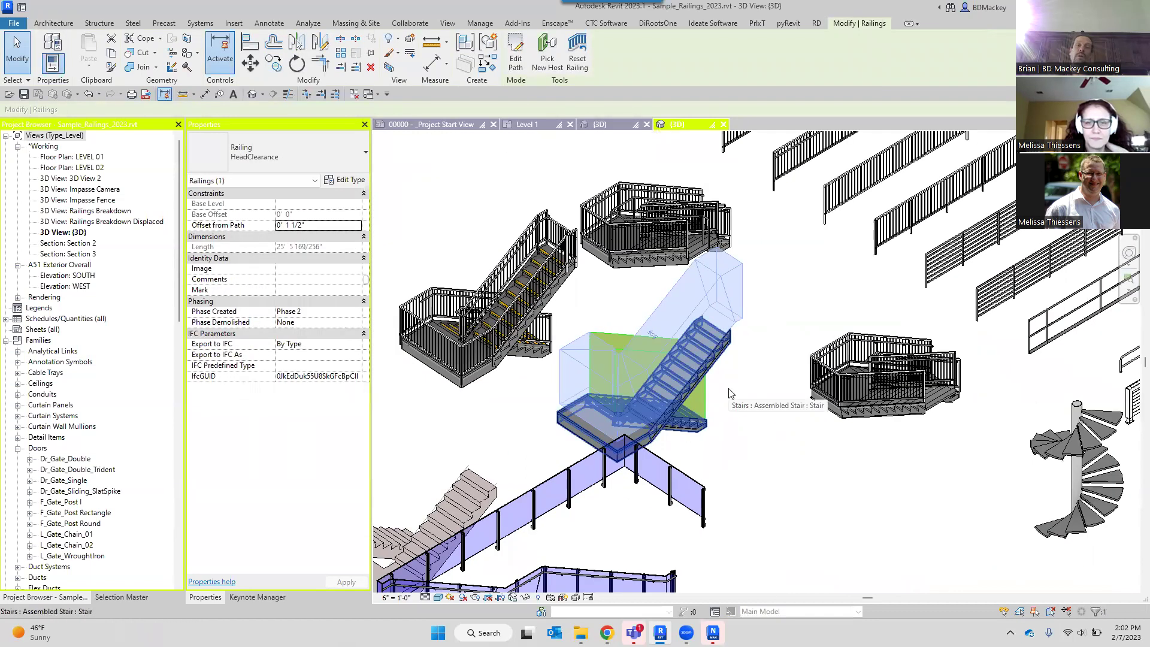
left_click(742, 451)
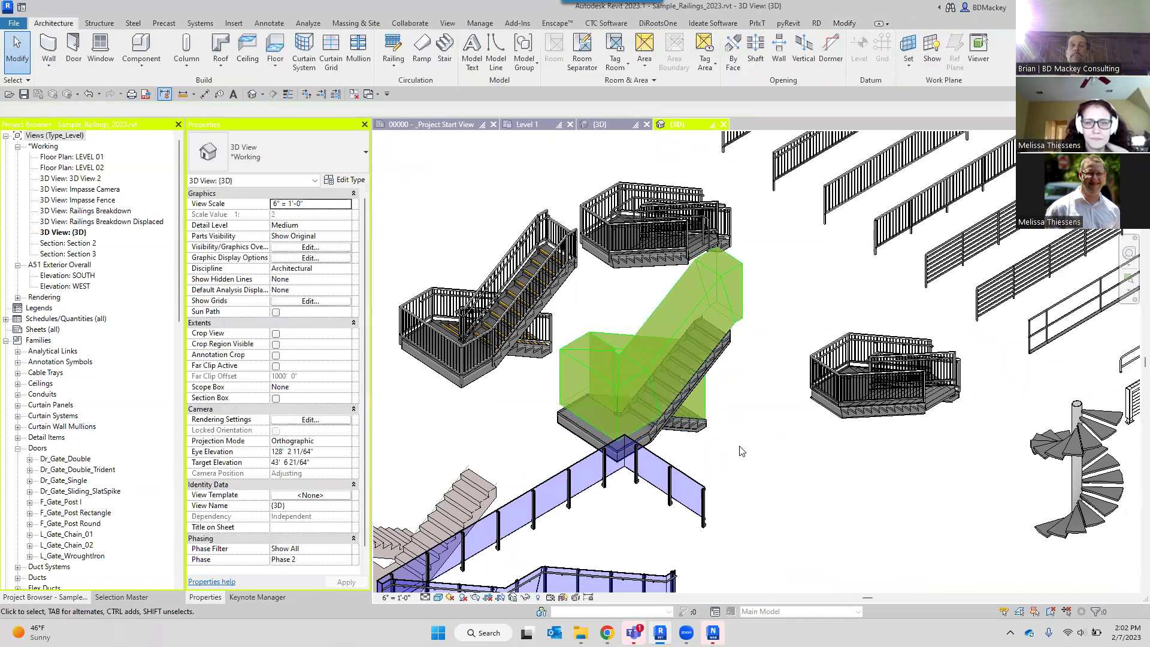
scroll(617, 376, "up", 6)
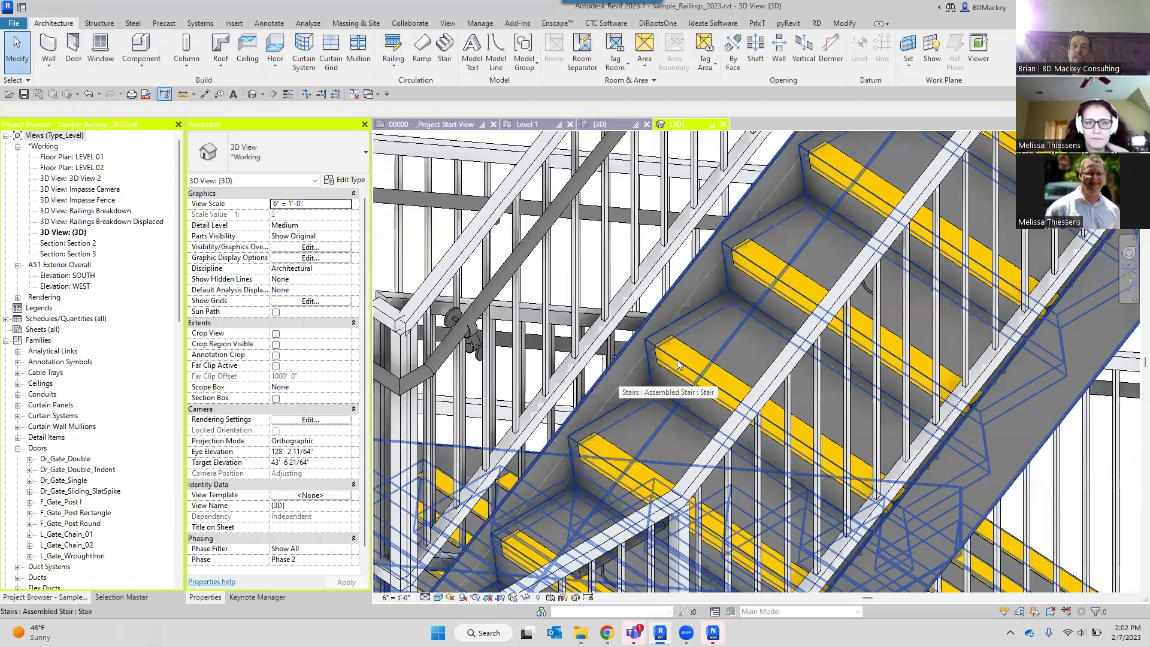
Select the Handrail - Tread Nosing railing and navigate to the precast stair with glass railings.
left_click(679, 360)
scroll(719, 380, "down", 3)
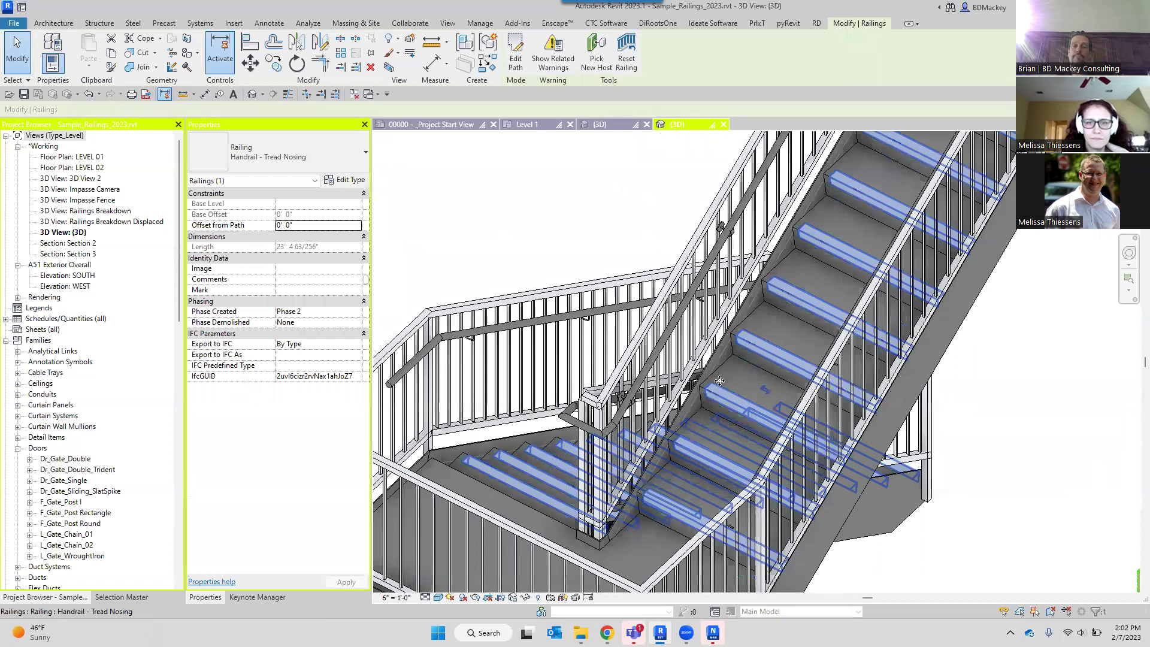
scroll(719, 380, "down", 1)
middle_click_drag(831, 193, 852, 220, "shift")
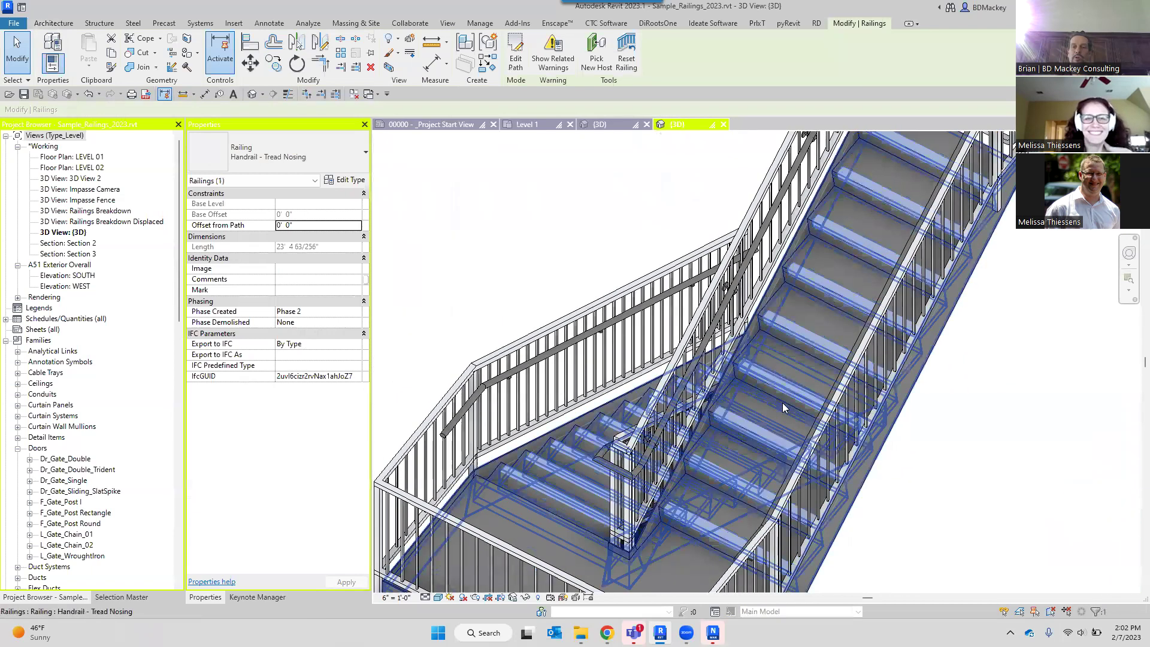
scroll(782, 403, "up", 5)
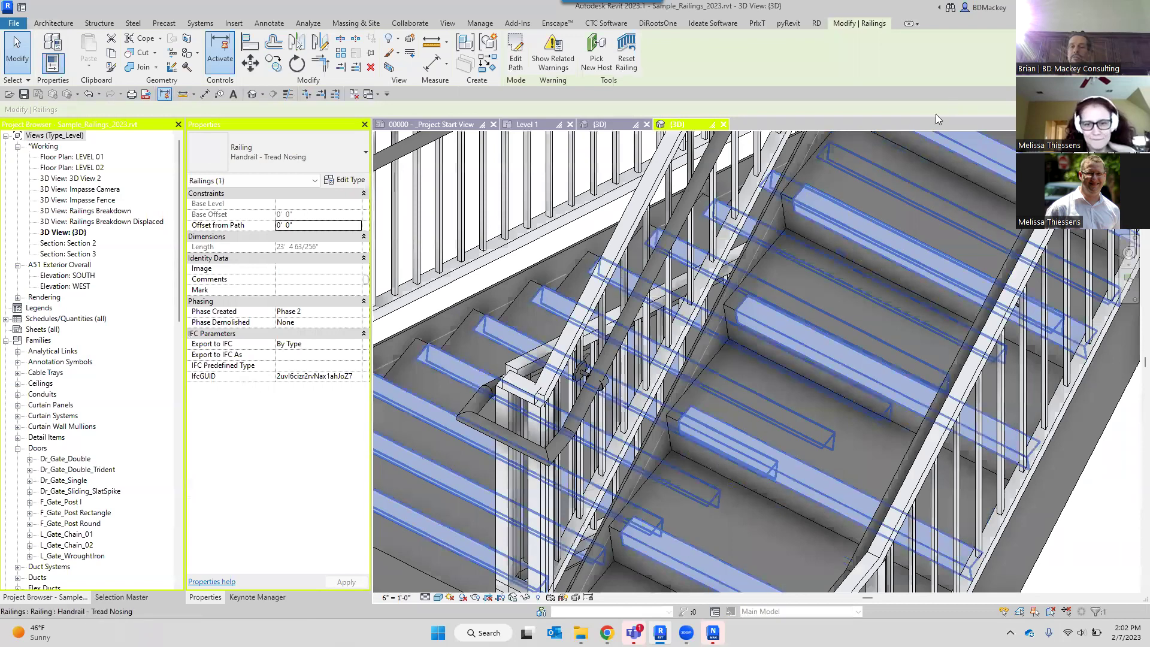
scroll(806, 228, "down", 10)
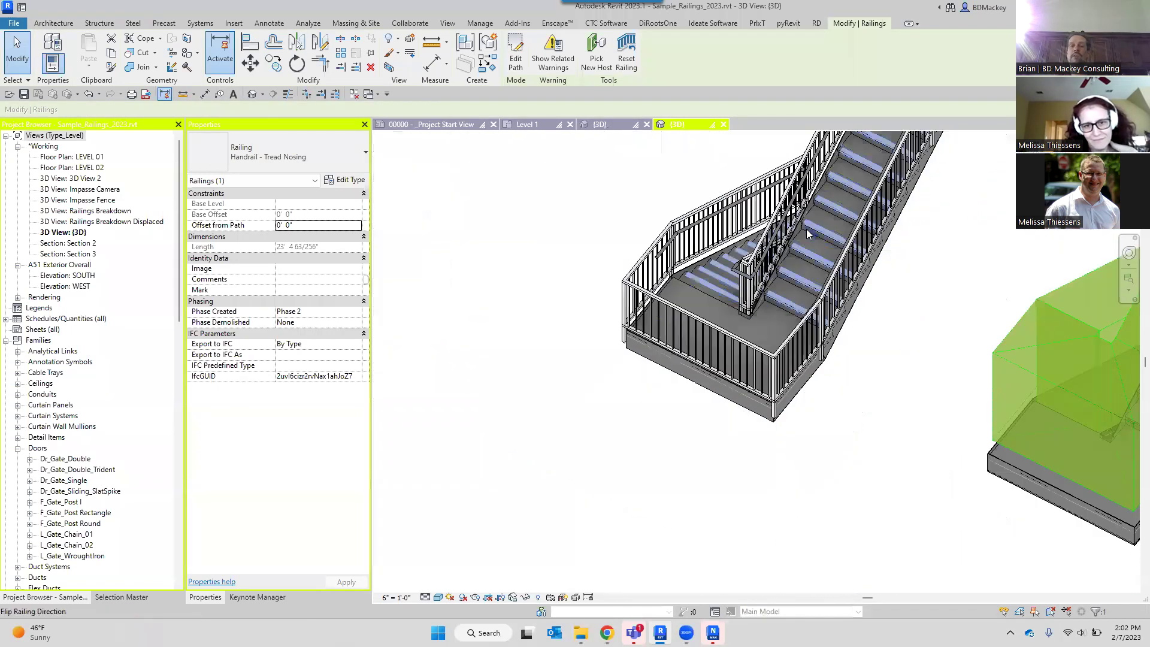
middle_click_drag(1027, 353, 759, 205)
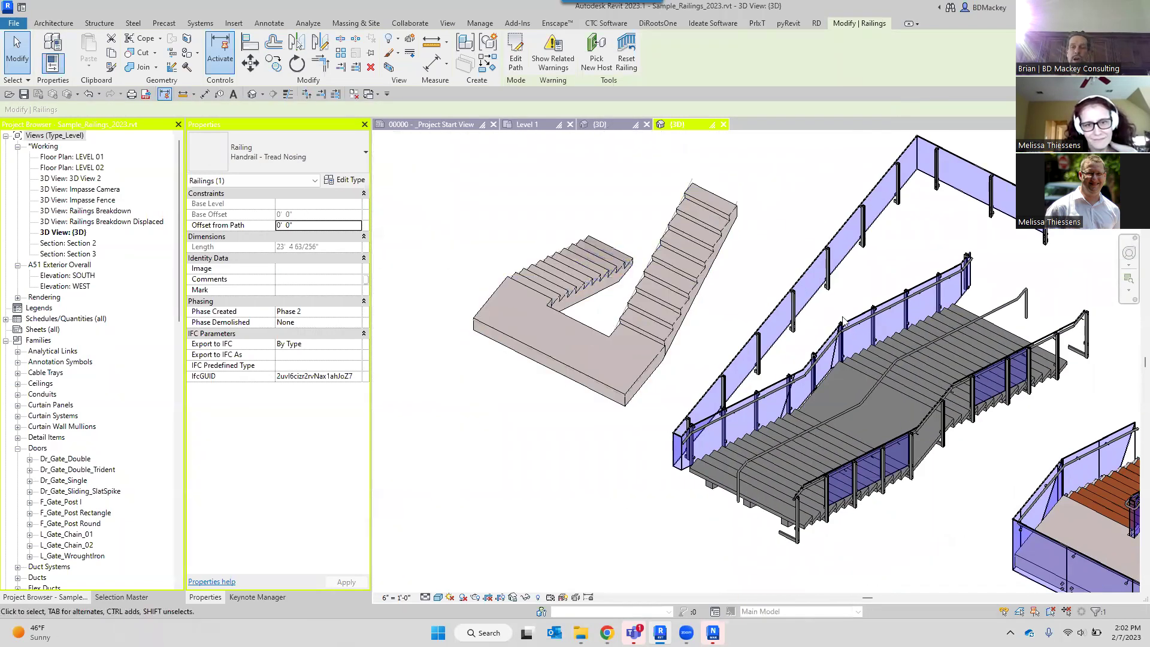
middle_click_drag(930, 391, 643, 267)
scroll(853, 382, "up", 2)
Select the Tread Finish handrail and precast stair, undoing an accidental stair move.
left_click(853, 378)
middle_click_drag(854, 378, 853, 533, "shift")
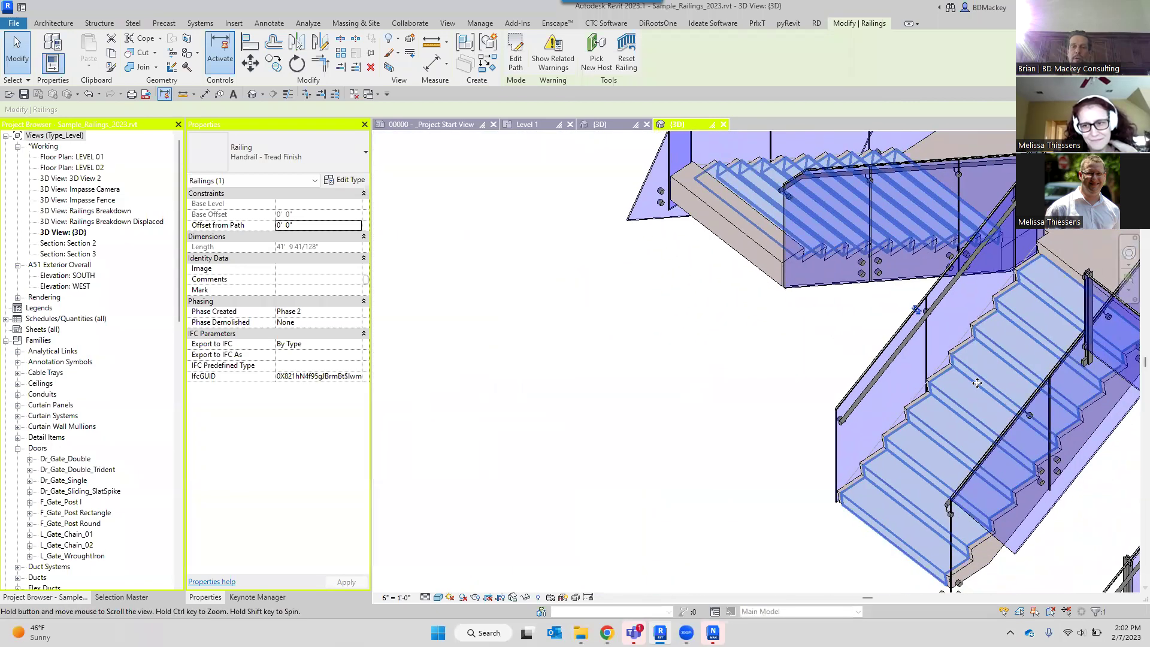
scroll(850, 539, "up", 3)
left_click(849, 541)
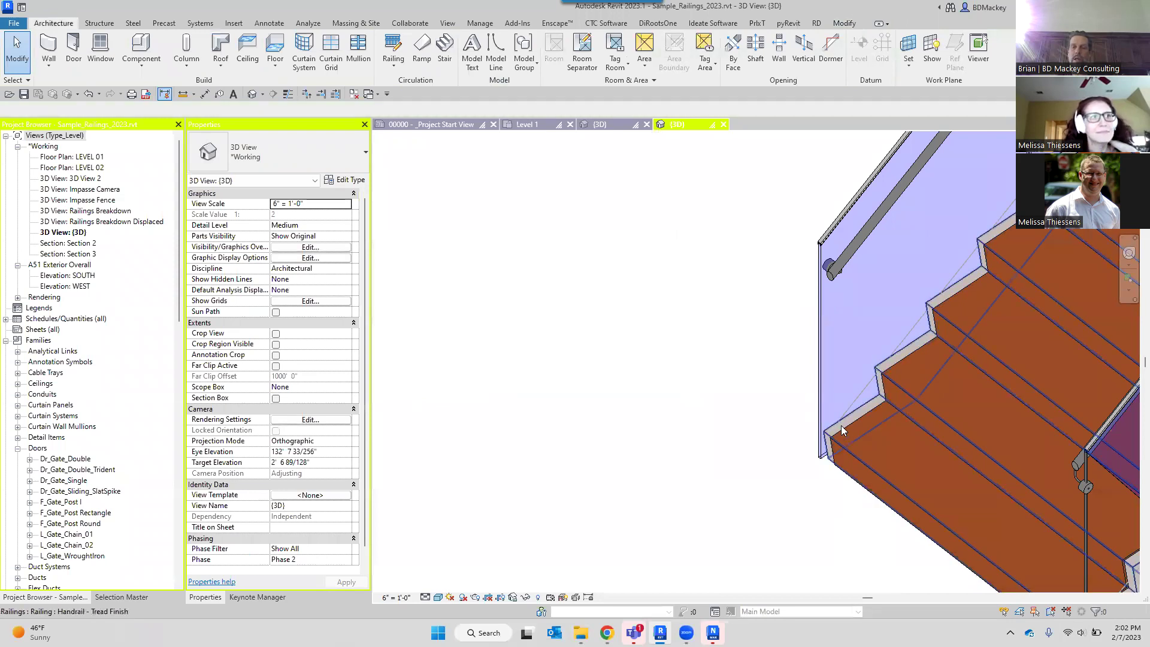
scroll(901, 359, "down", 2)
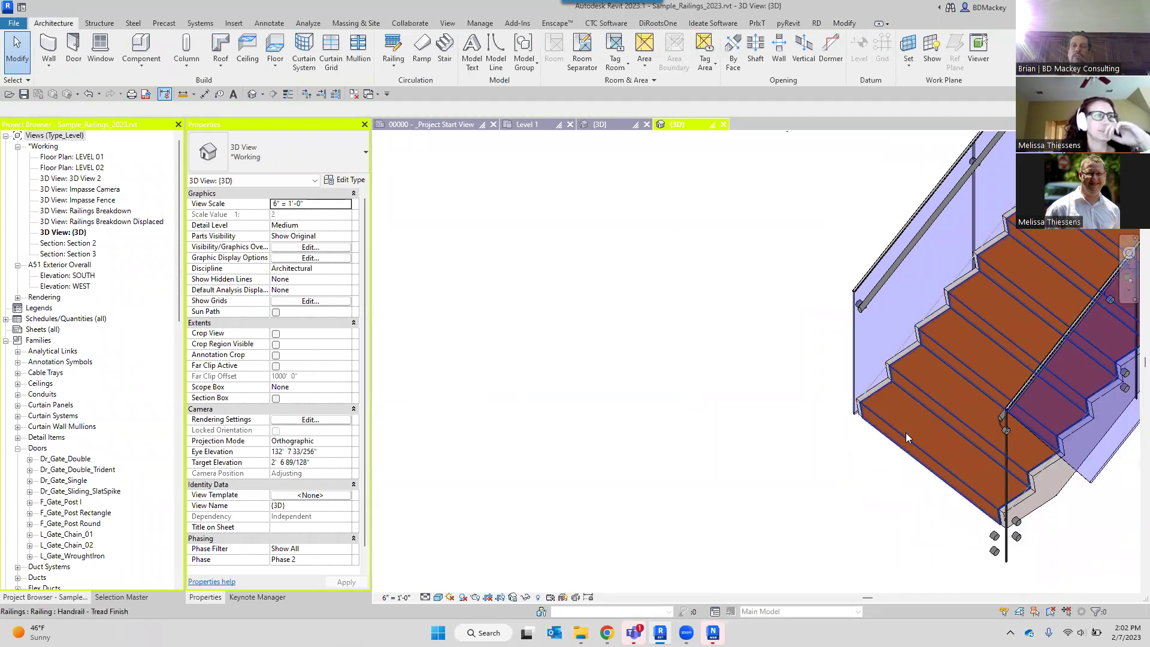
scroll(906, 433, "down", 2)
left_click(992, 476)
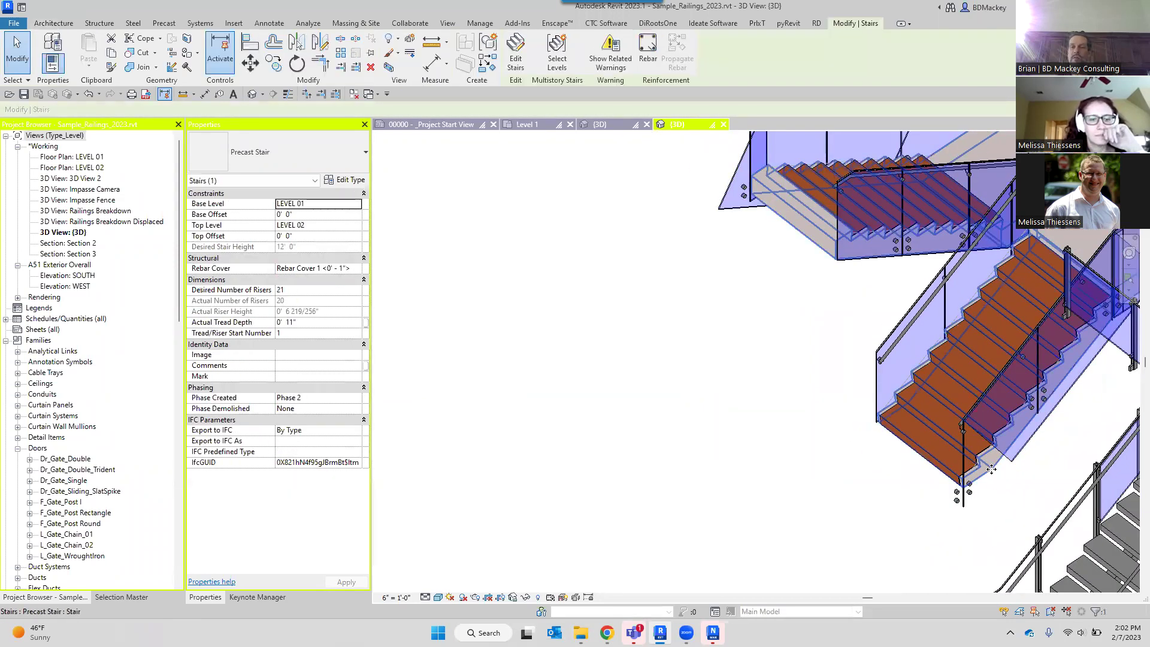
left_click_drag(909, 511, 909, 512)
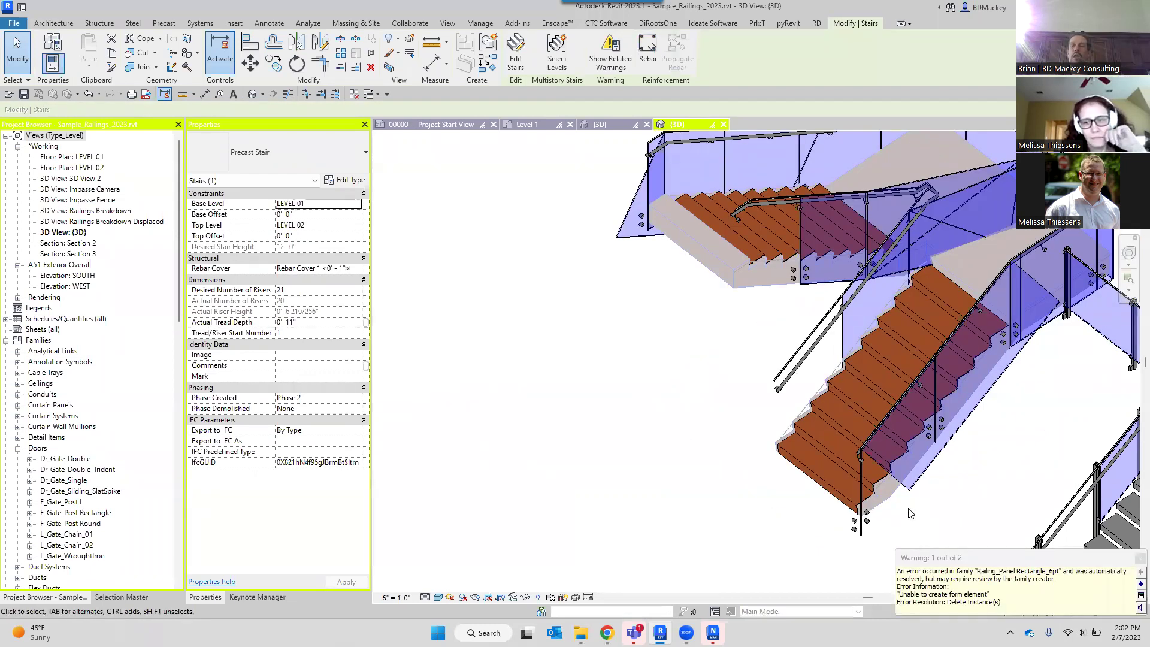
left_click(704, 451)
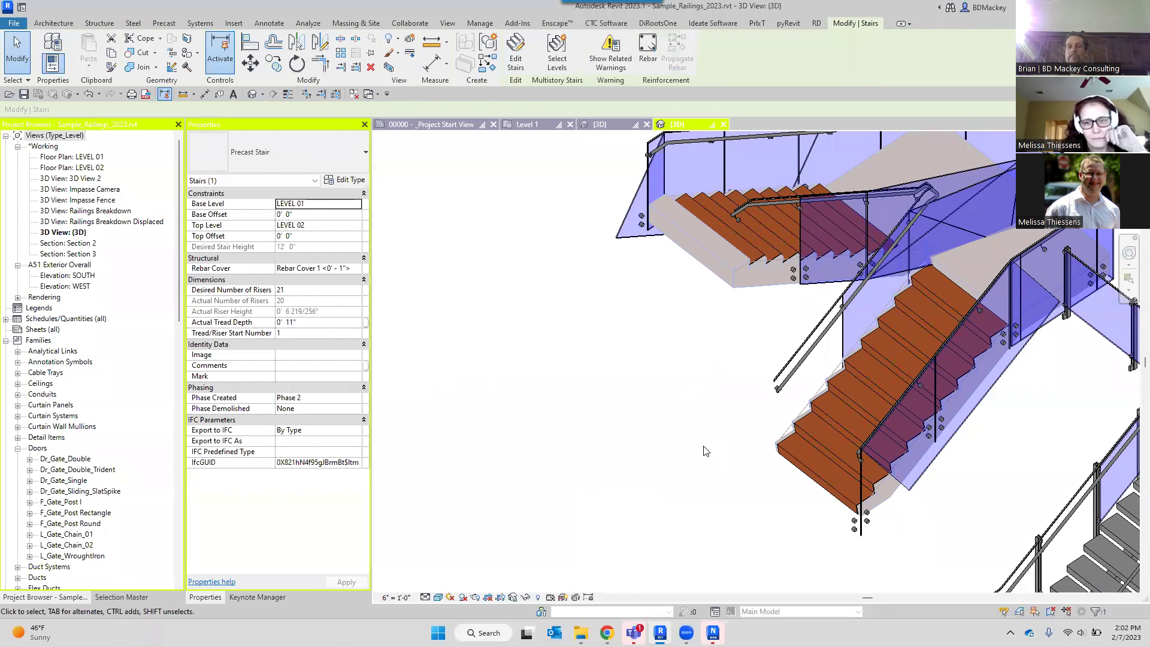
key("ctrl+z")
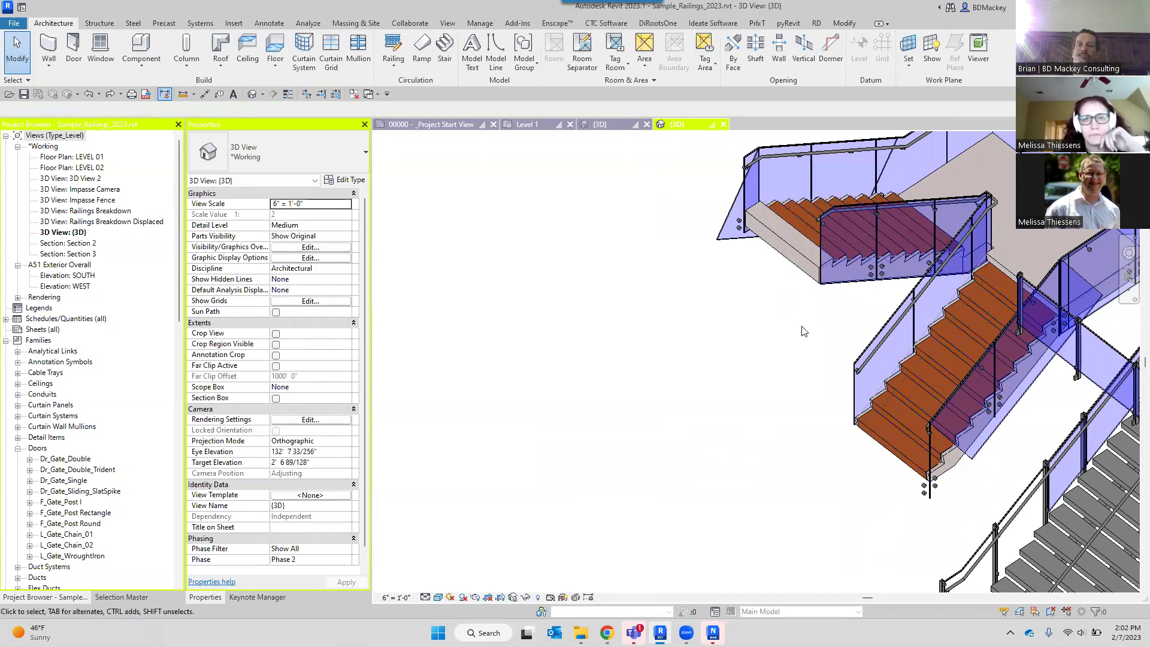
Zoom and pan until the fence railings and red 3D lettering fill the view.
scroll(803, 331, "down", 4)
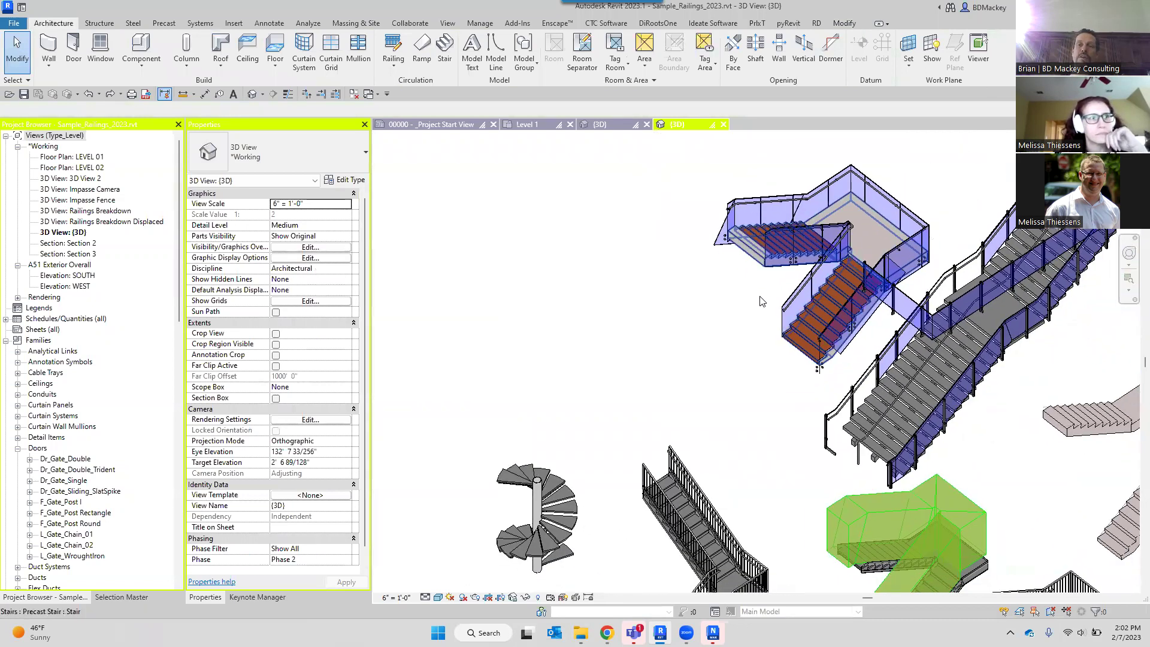
scroll(851, 465, "up", 4)
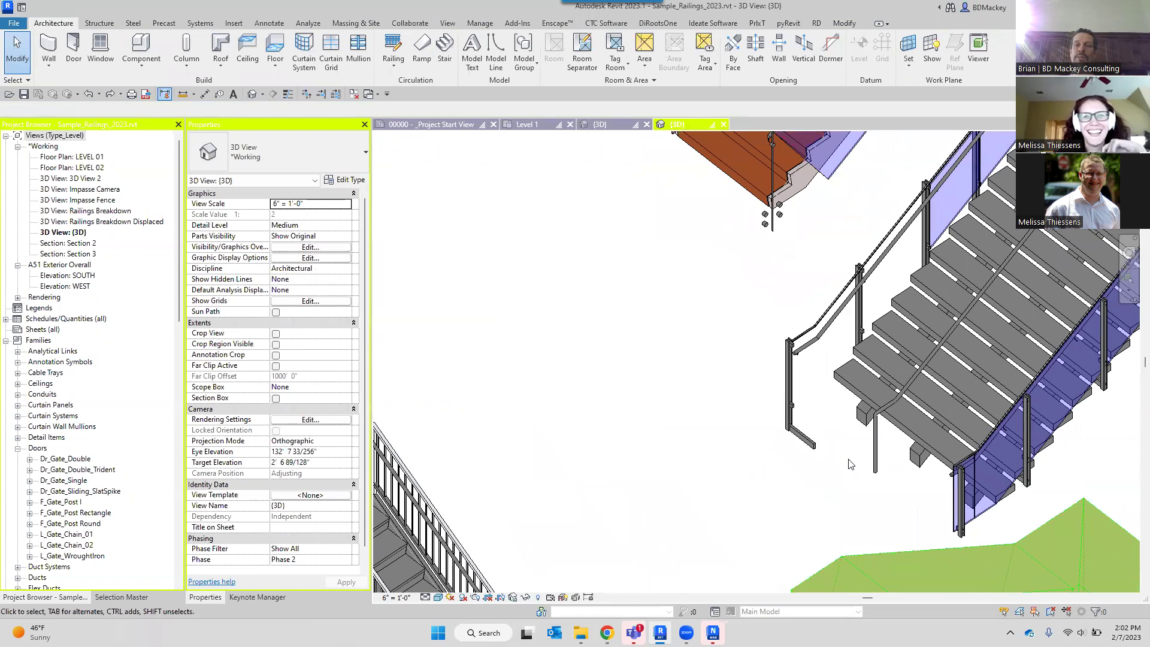
scroll(723, 370, "down", 4)
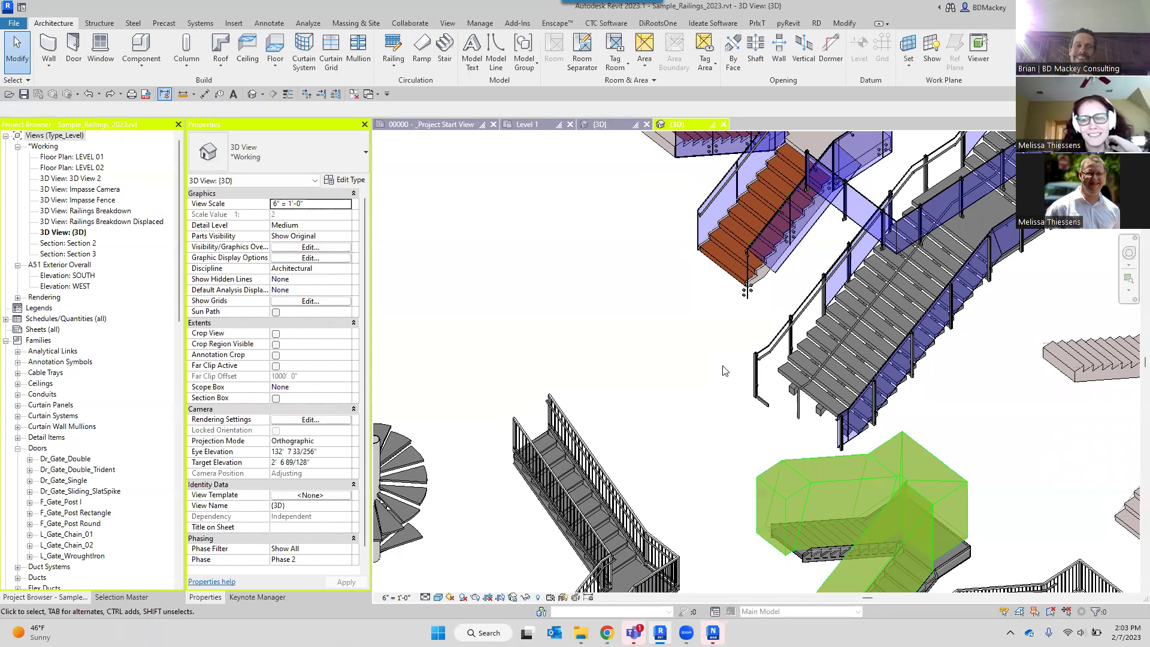
scroll(723, 370, "down", 4)
middle_click_drag(981, 575, 709, 426)
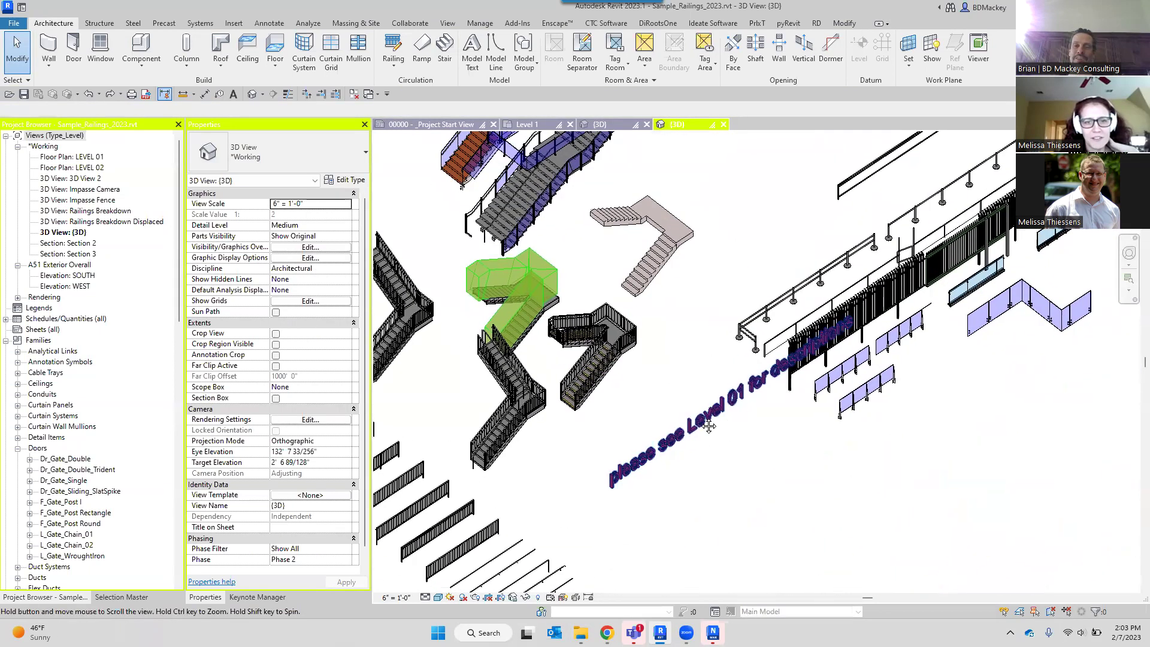
scroll(764, 271, "up", 8)
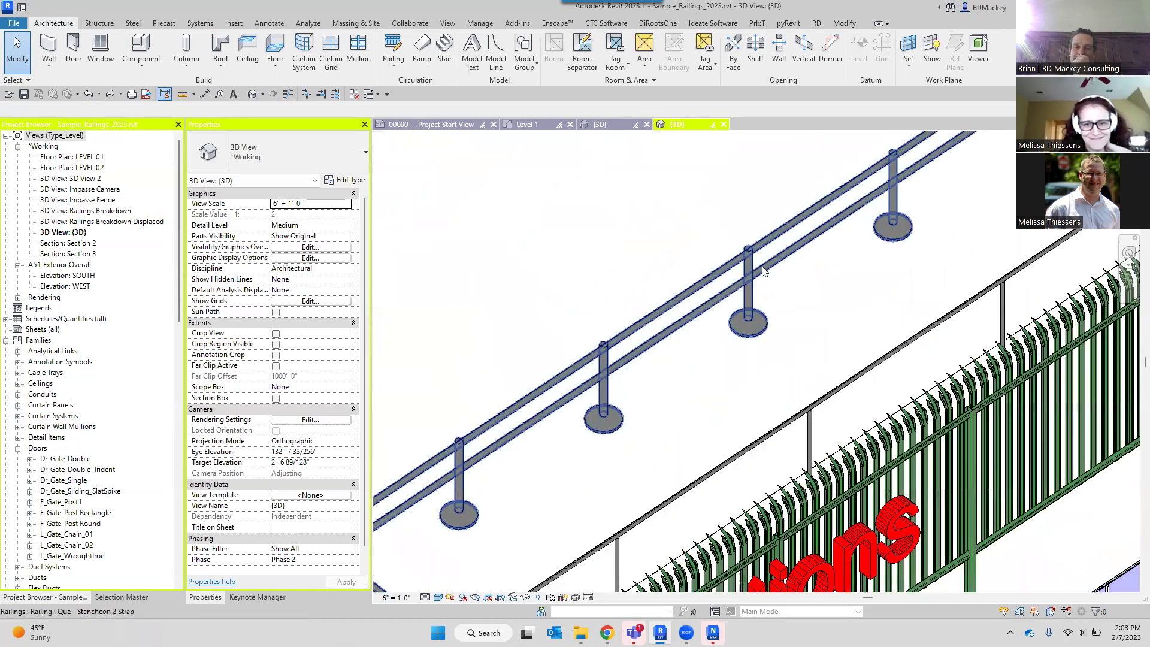
scroll(763, 271, "down", 2)
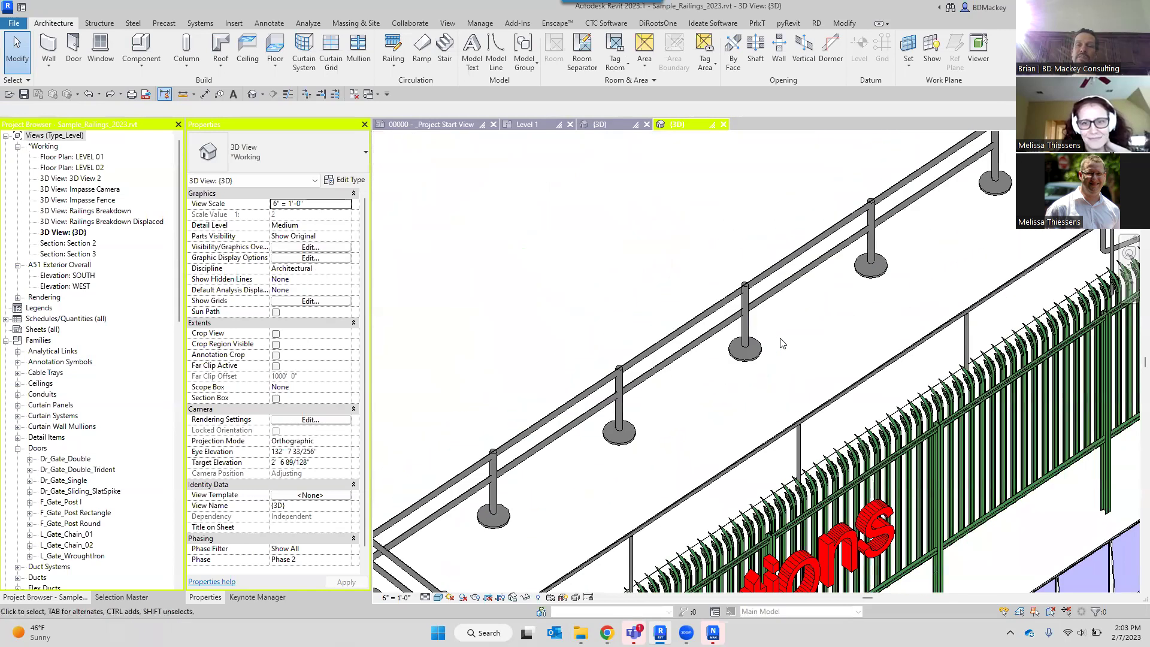
scroll(781, 343, "down", 2)
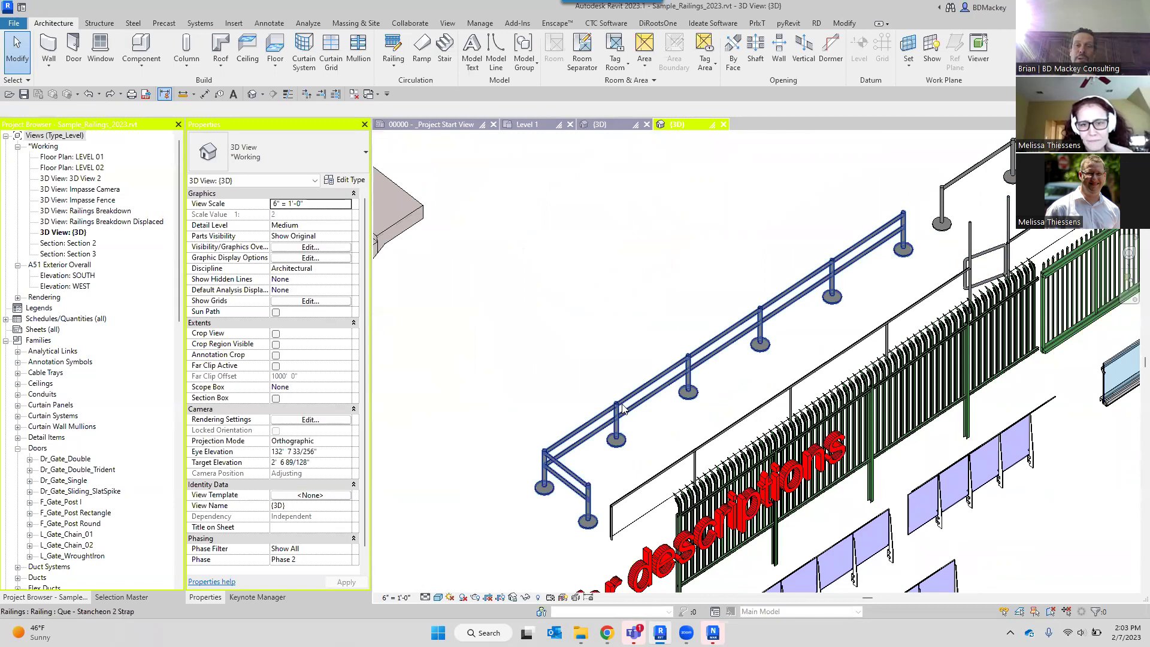
middle_click_drag(816, 318, 732, 252)
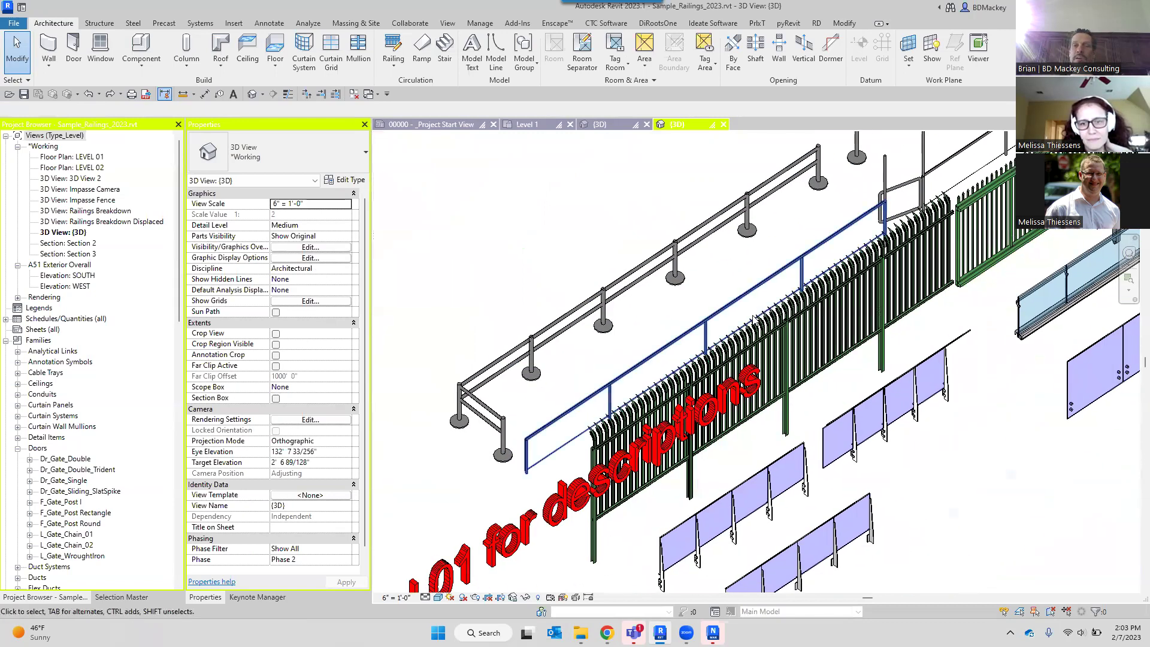
Select the Fence - Impasse II railing and orbit to view it from the other side.
scroll(553, 406, "up", 6)
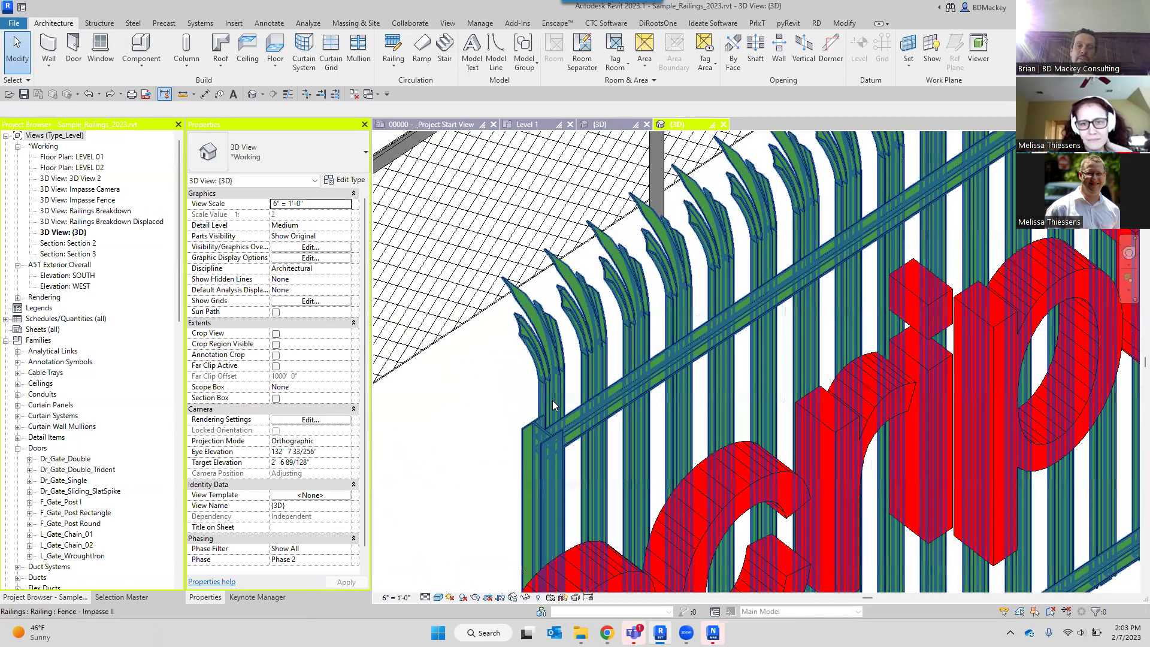
left_click(552, 405)
scroll(553, 406, "down", 8)
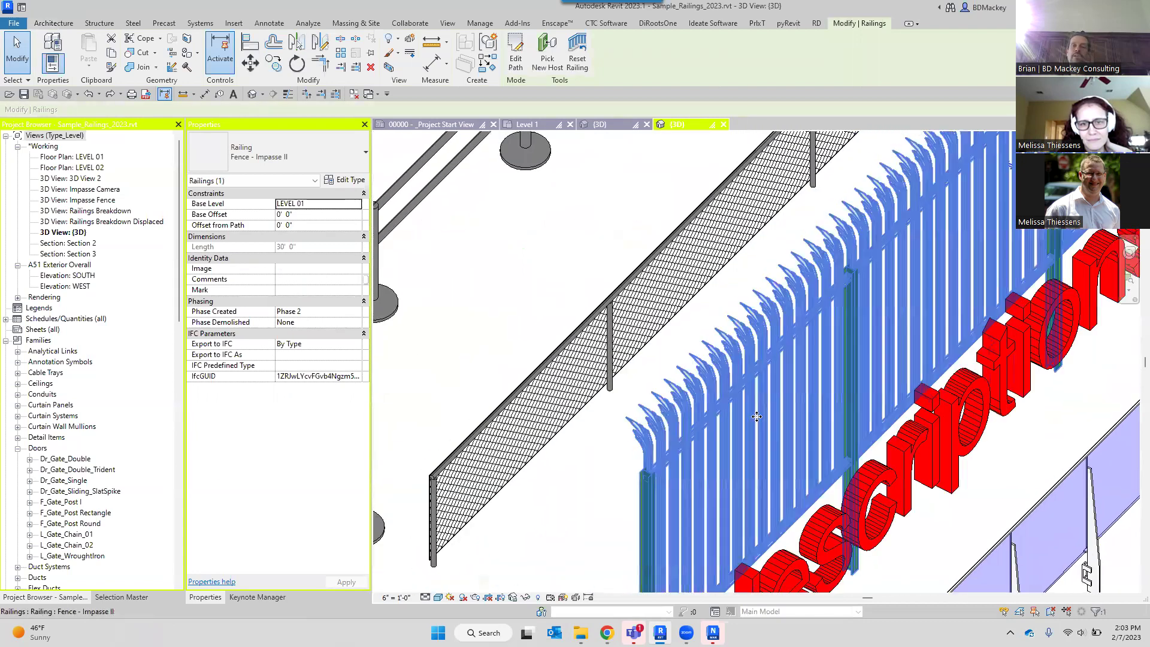
scroll(756, 416, "down", 3)
middle_click_drag(763, 417, 888, 347, "shift")
scroll(888, 347, "down", 2)
middle_click_drag(628, 293, 814, 410)
scroll(663, 333, "up", 8)
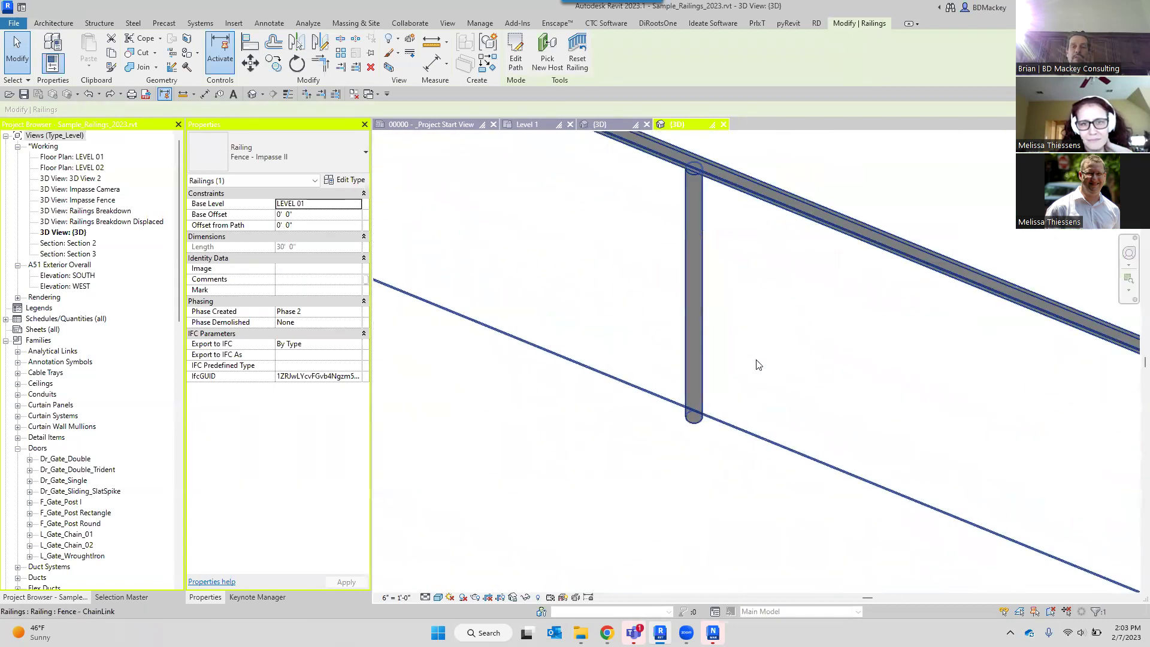
scroll(758, 364, "up", 2)
Switch the 3D view's visual style to Shaded and zoom out over the fence row.
left_click(438, 597)
left_click(458, 583)
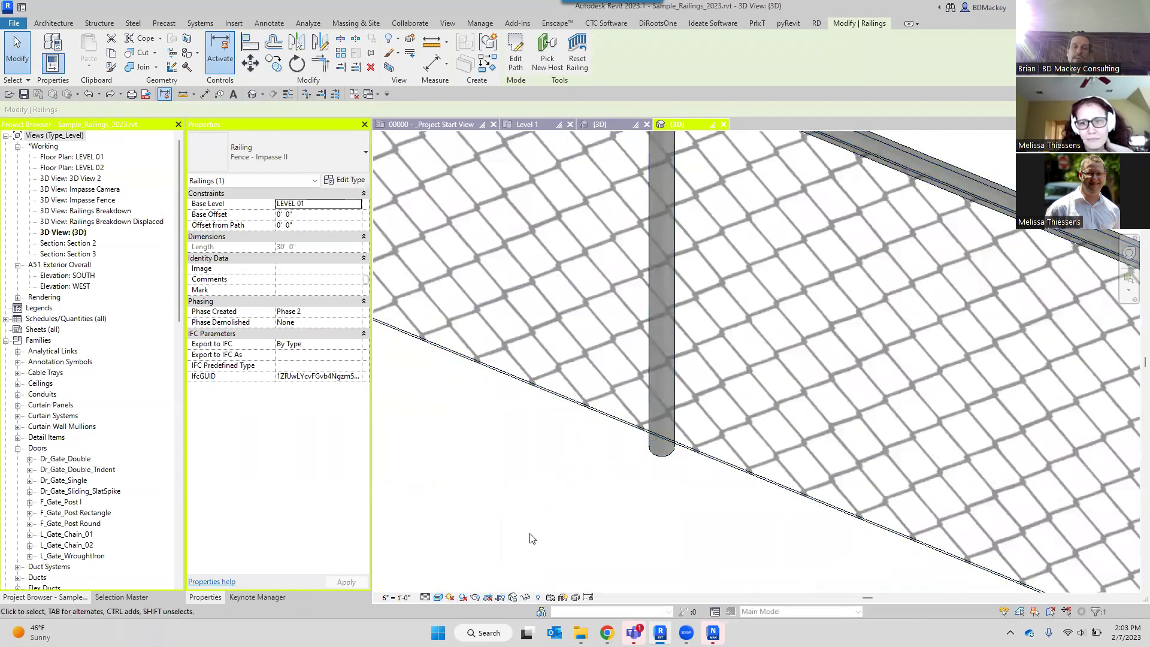
left_click(439, 597)
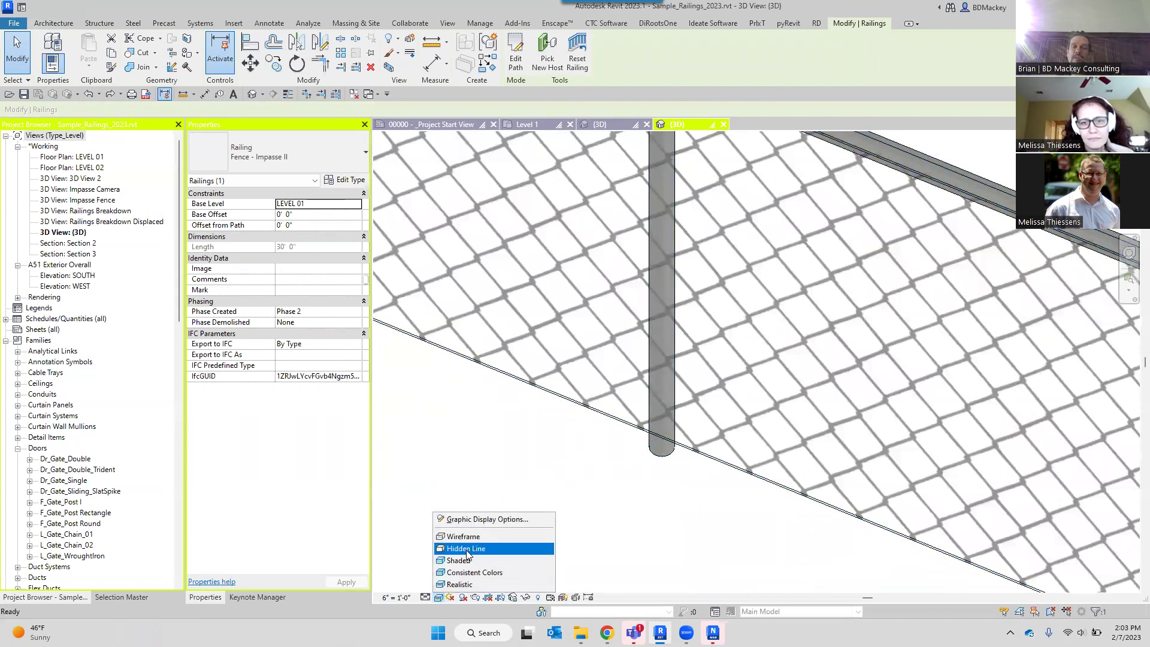
left_click(473, 572)
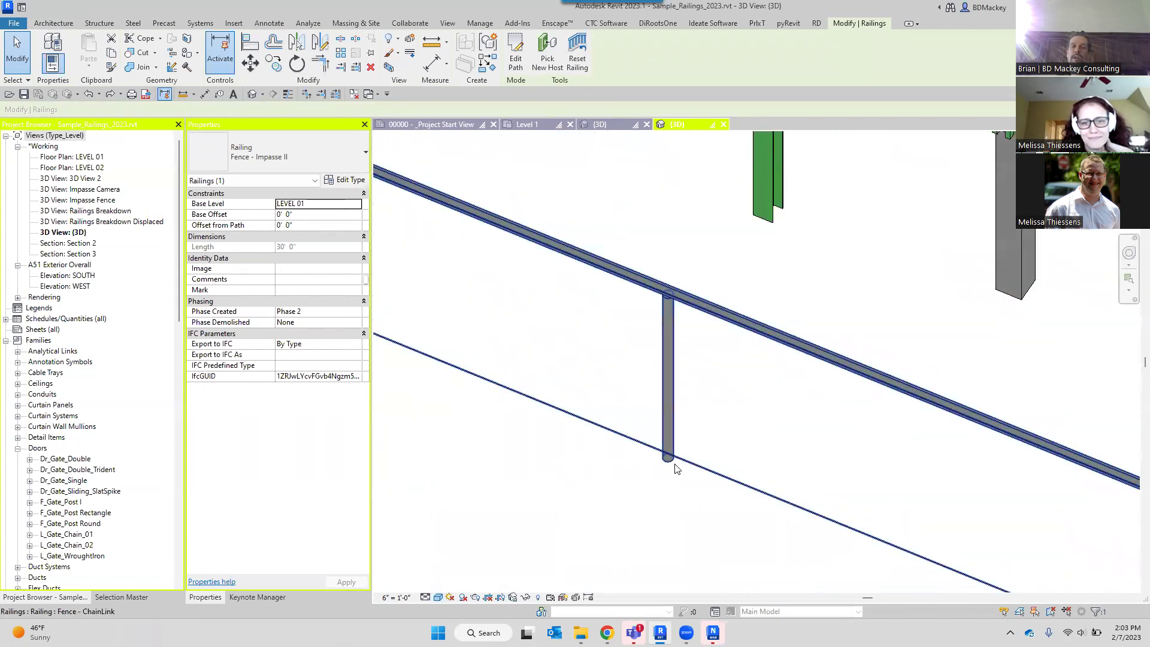
scroll(678, 465, "down", 5)
Select the ChainLink Security Spiral razor-wire fence to inspect its properties, then deselect it.
scroll(619, 374, "down", 3)
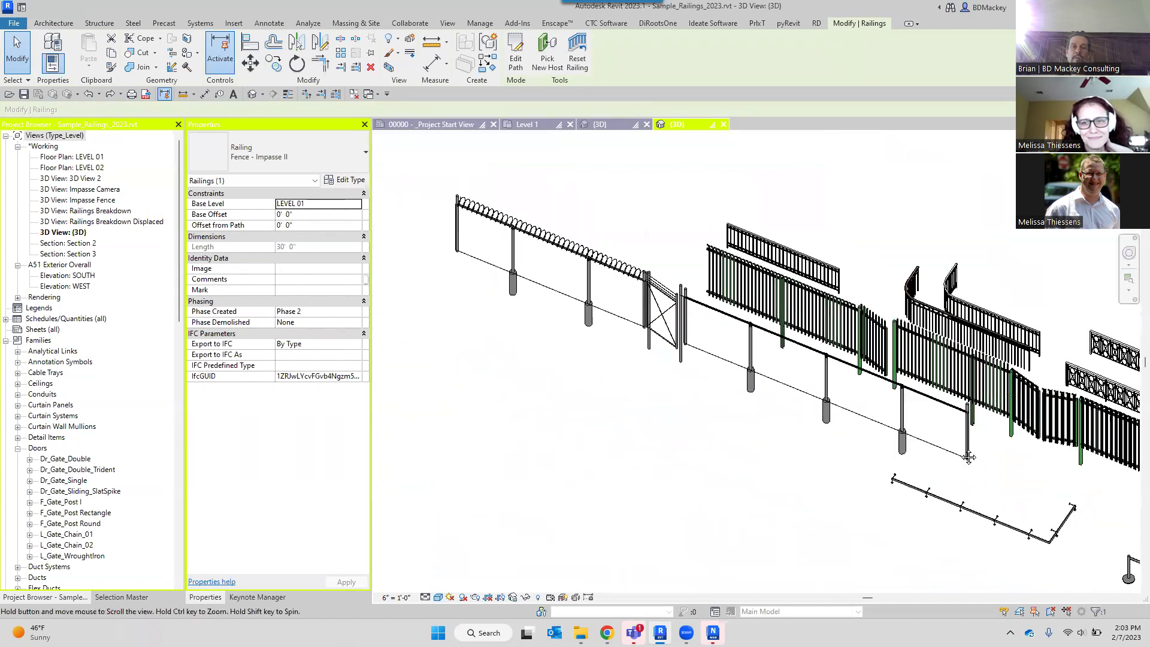
scroll(616, 195, "up", 8)
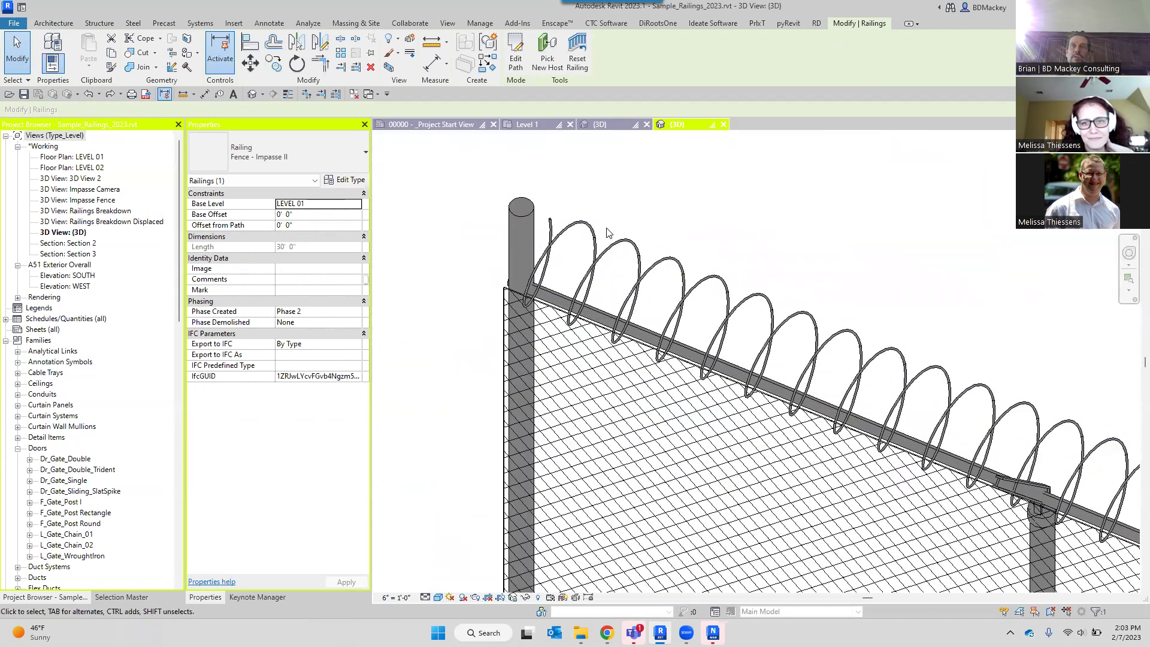
scroll(571, 262, "up", 3)
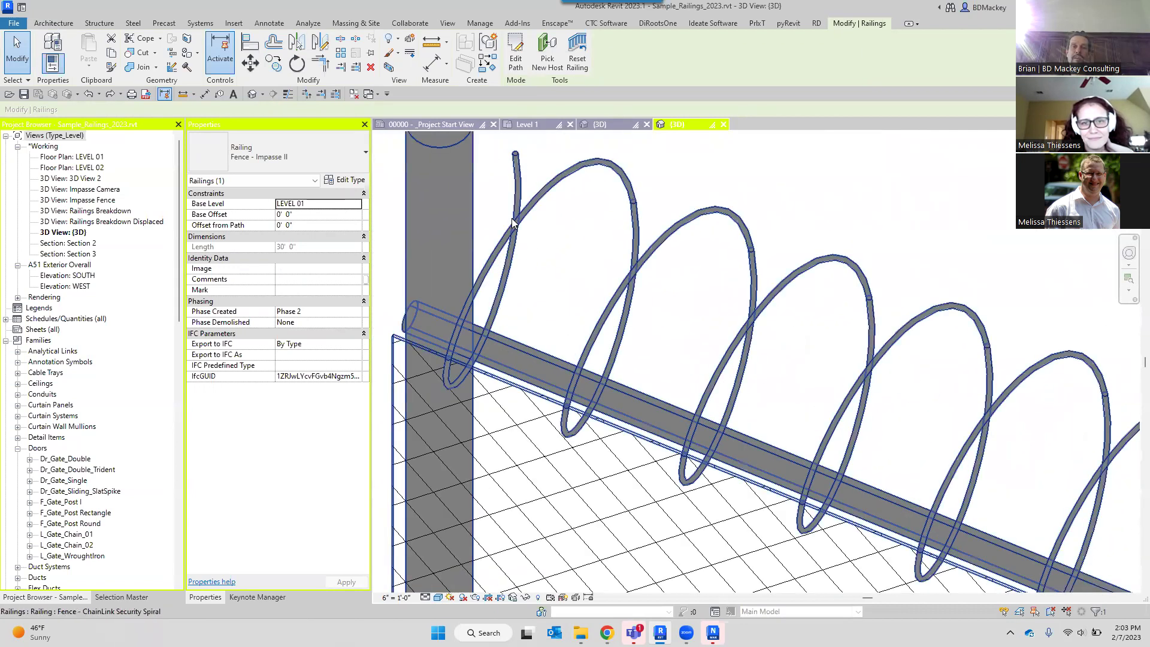
scroll(513, 220, "down", 3)
left_click(512, 220)
scroll(612, 223, "down", 3)
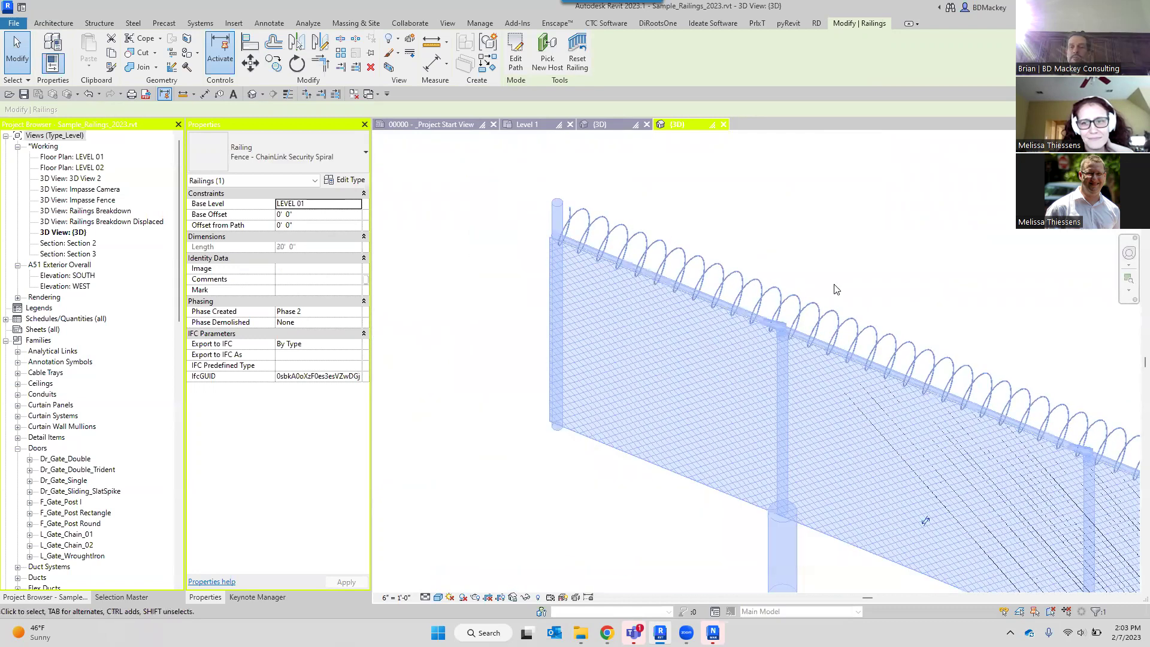
middle_click_drag(854, 341, 709, 220)
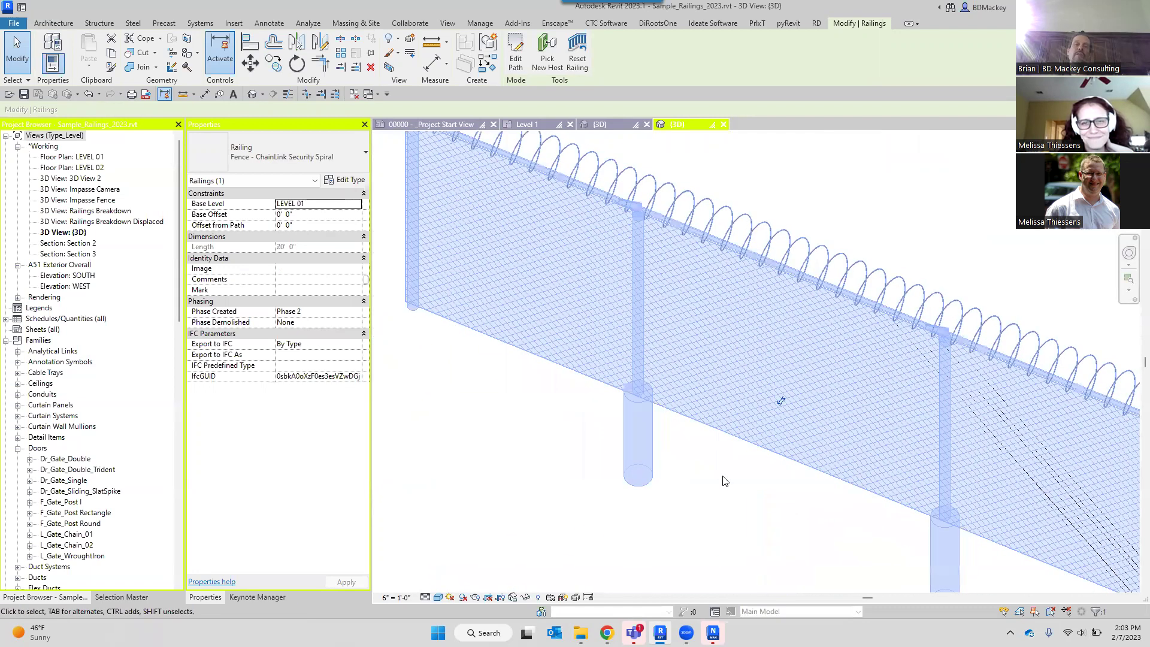
left_click(721, 478)
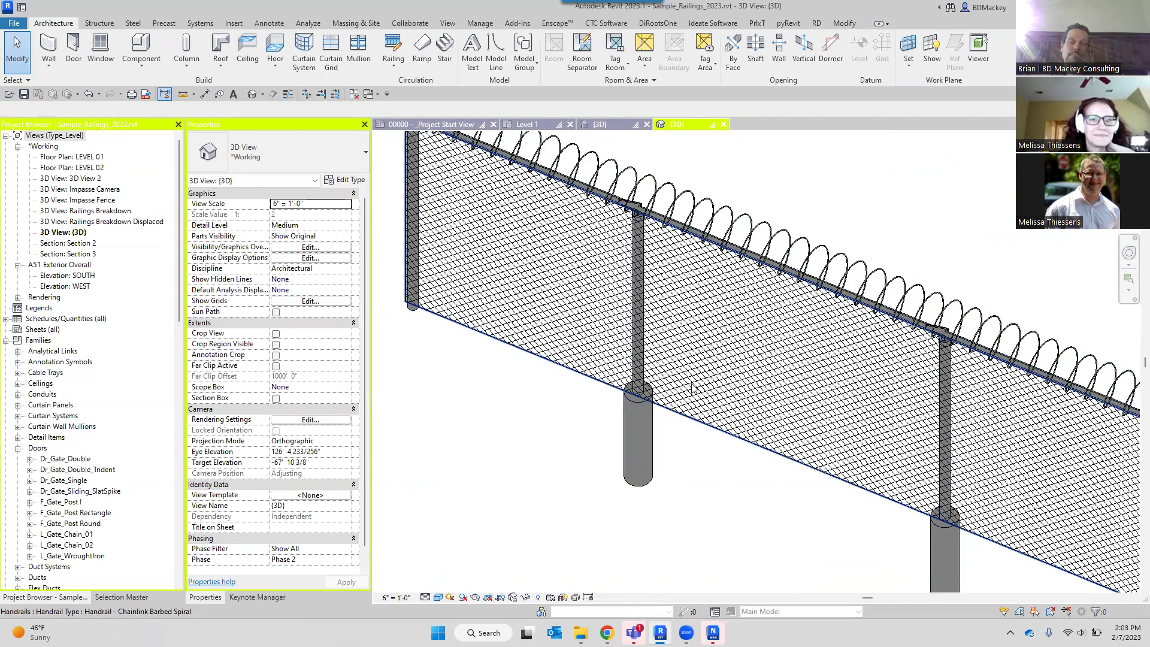
Select the Dr_Gate_Single chain-link gate to check its properties, then deselect it.
scroll(691, 386, "down", 4)
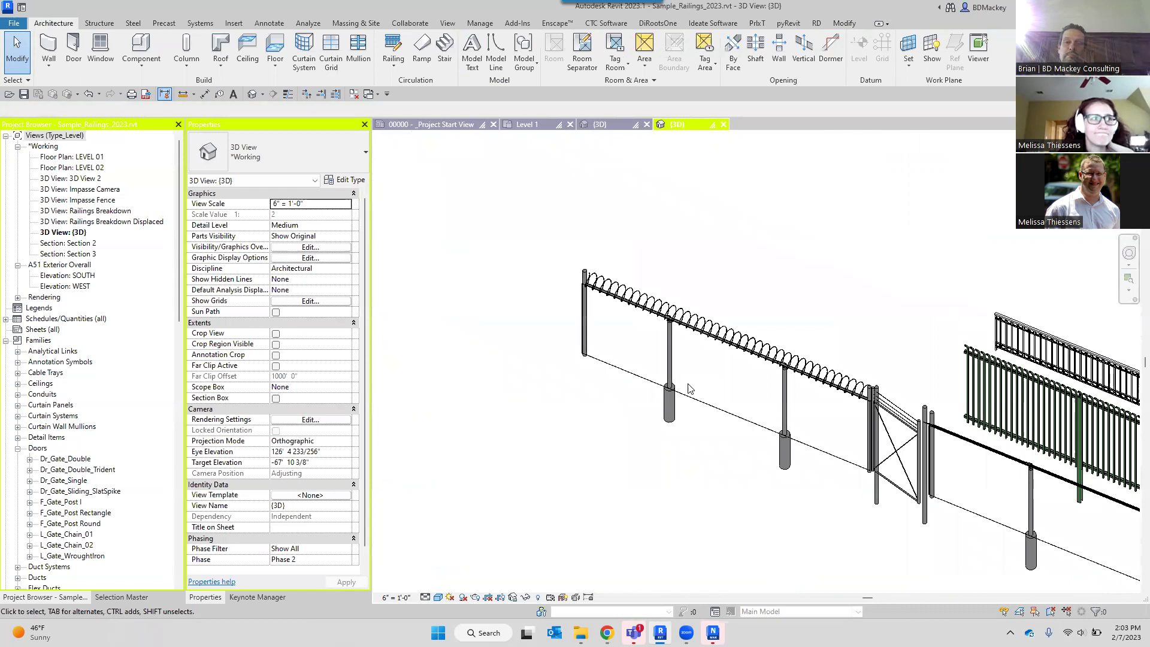
scroll(917, 449, "up", 5)
left_click(916, 449)
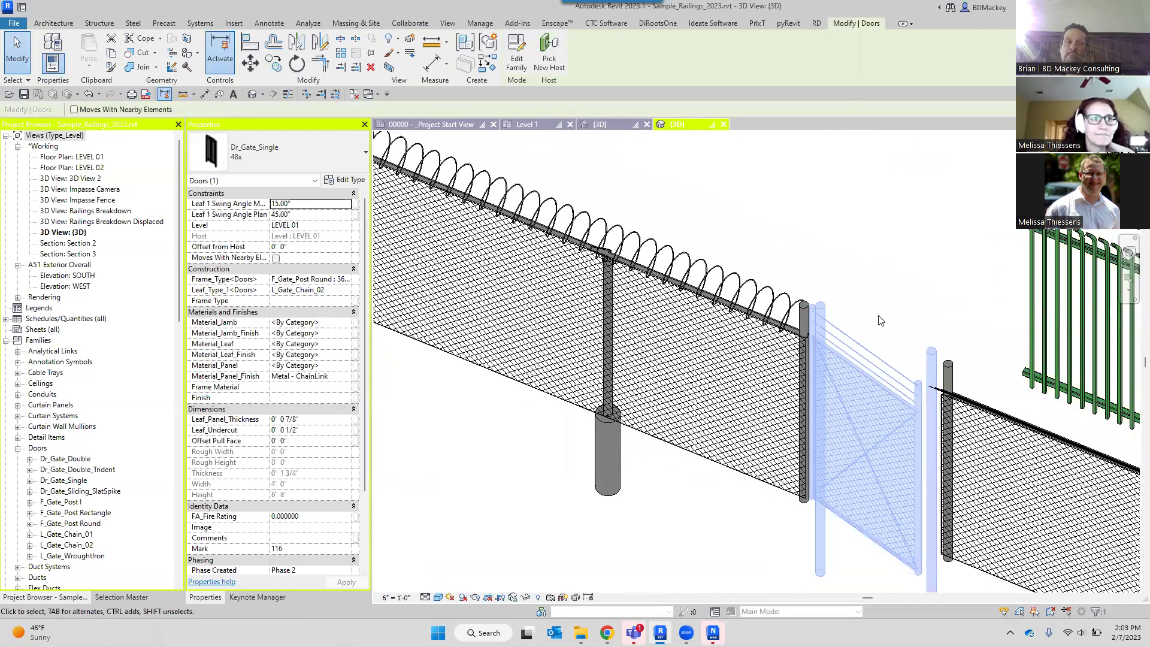
left_click(864, 266)
Pan and zoom over to the yellow-striped stair and its railings.
scroll(864, 266, "down", 3)
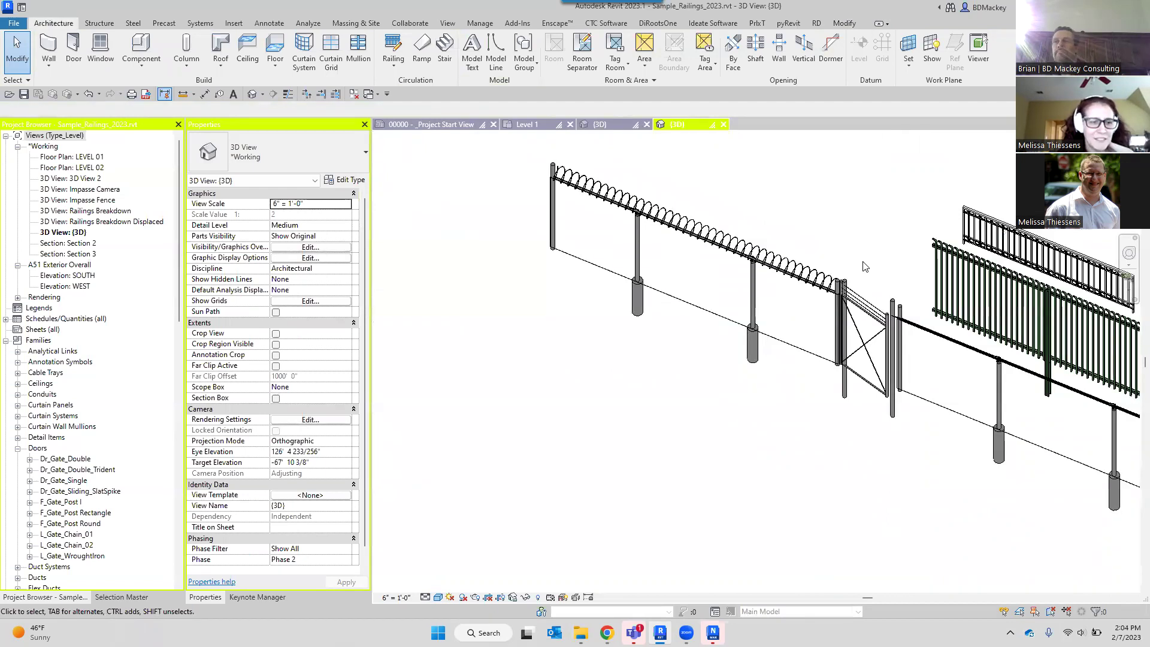
scroll(703, 339, "down", 5)
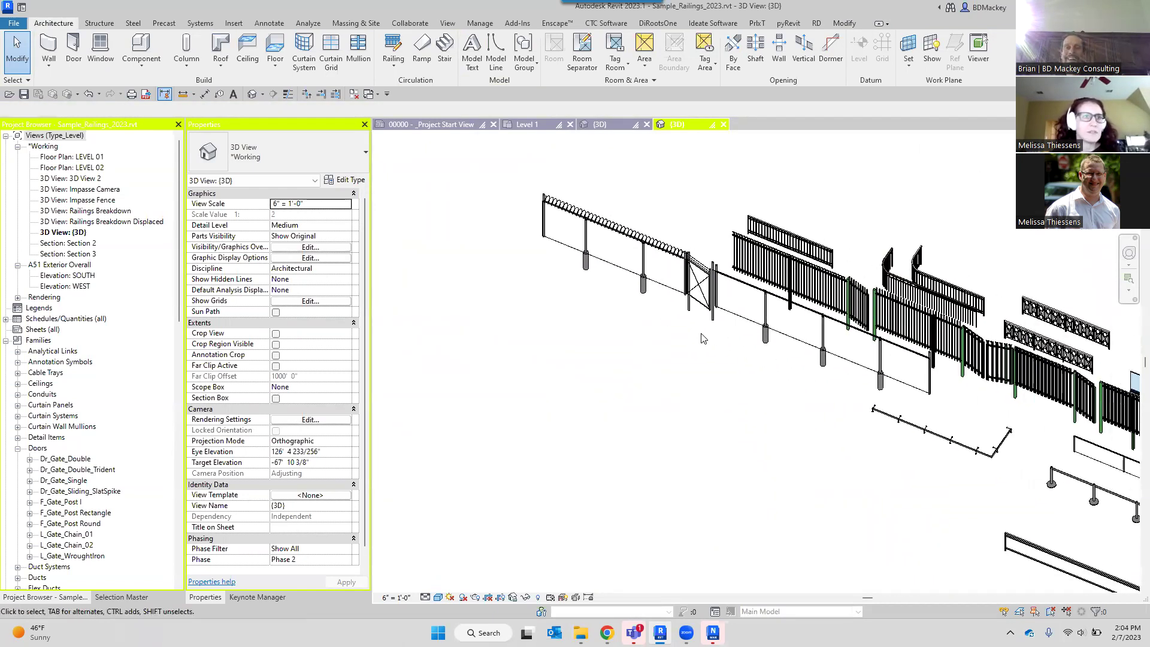
scroll(703, 339, "down", 1)
middle_click_drag(901, 398, 541, 240)
middle_click_drag(855, 388, 770, 222)
middle_click_drag(944, 445, 830, 396)
scroll(1025, 311, "up", 6)
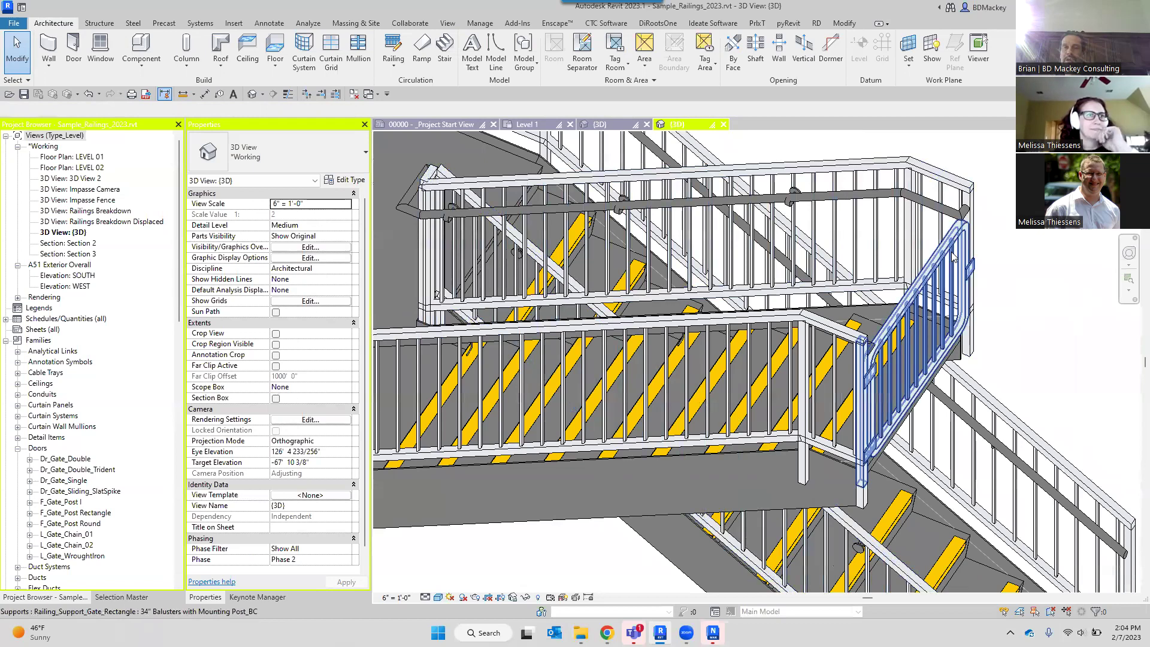
left_click(954, 257)
middle_click_drag(974, 321, 892, 297, "shift")
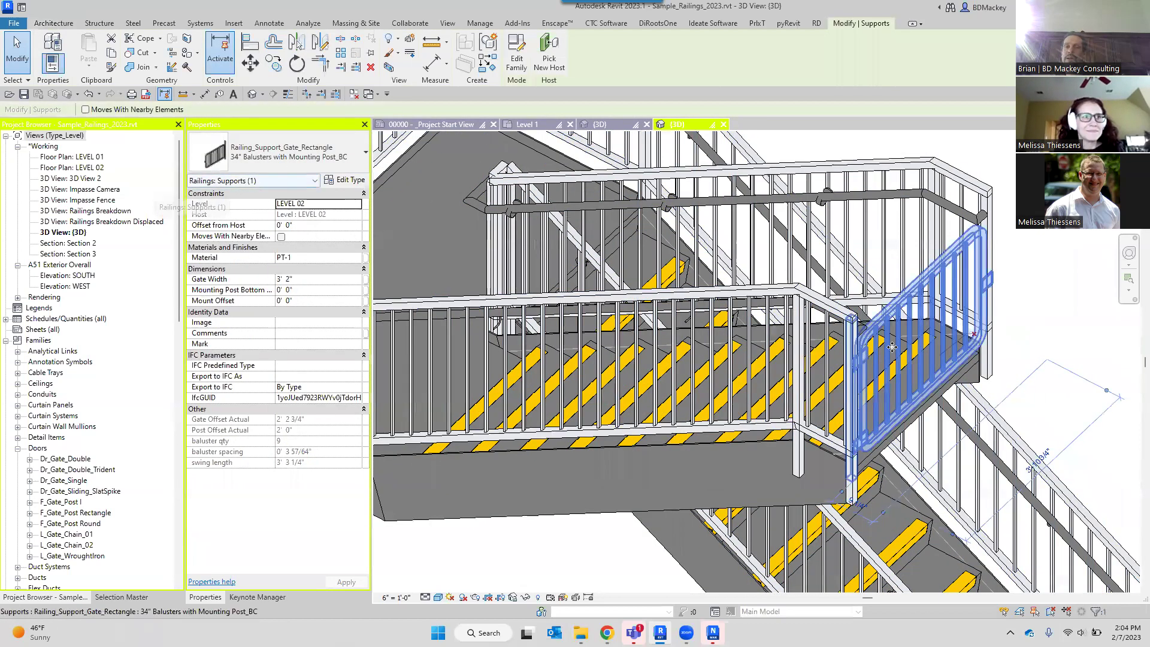
left_click(1039, 285)
scroll(956, 274, "up", 2)
left_click(954, 254)
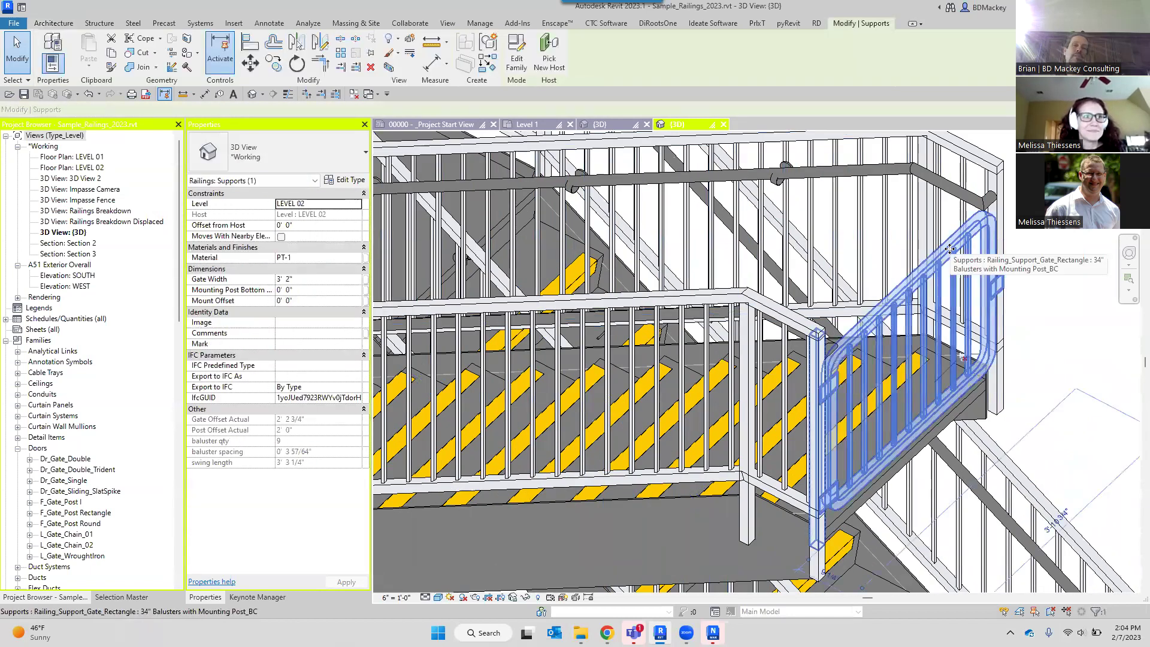
scroll(809, 364, "down", 3)
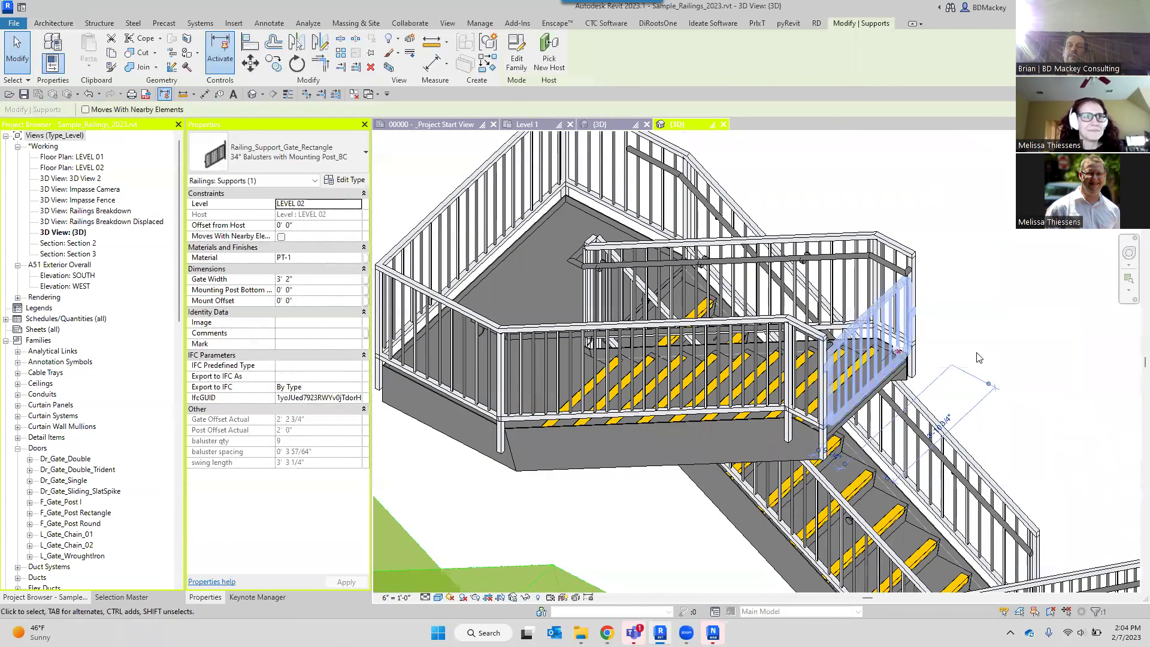
left_click(974, 339)
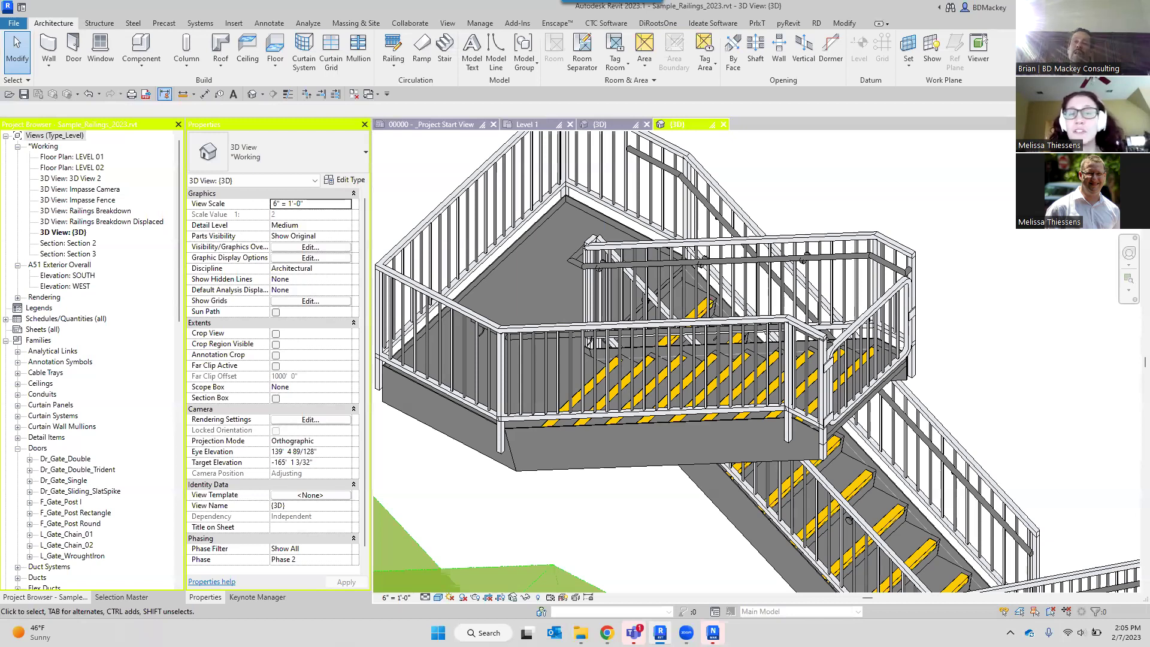
Show the Manage tab's Coordinates dropdown of shared-coordinate operations in Project Location.
left_click(493, 25)
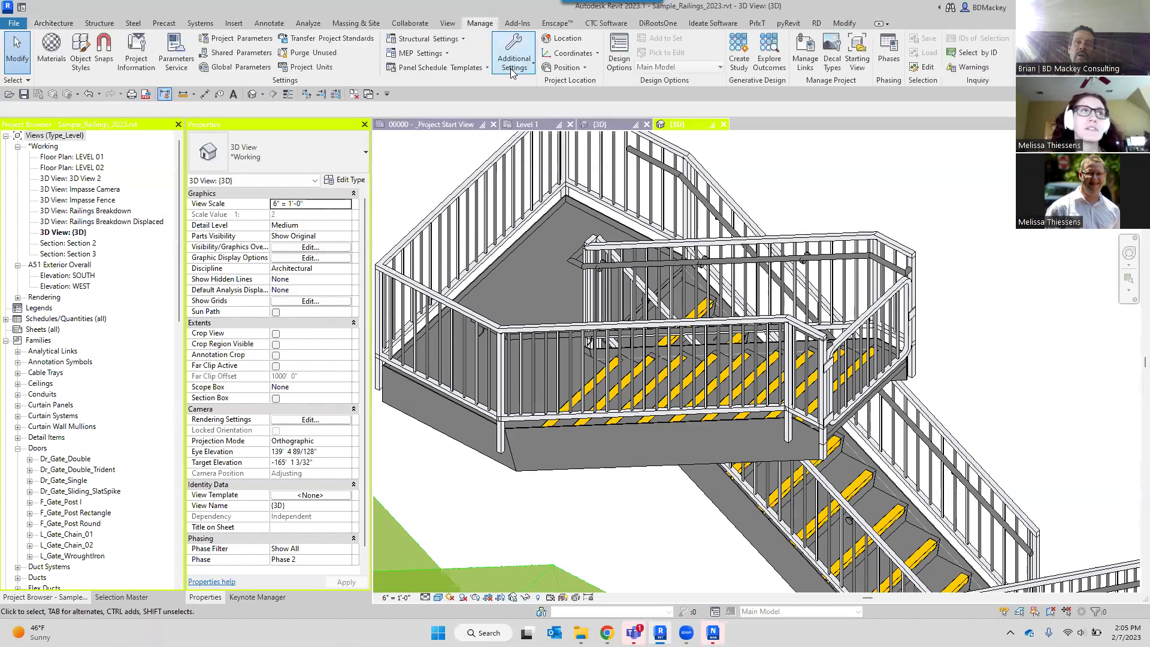
left_click(597, 54)
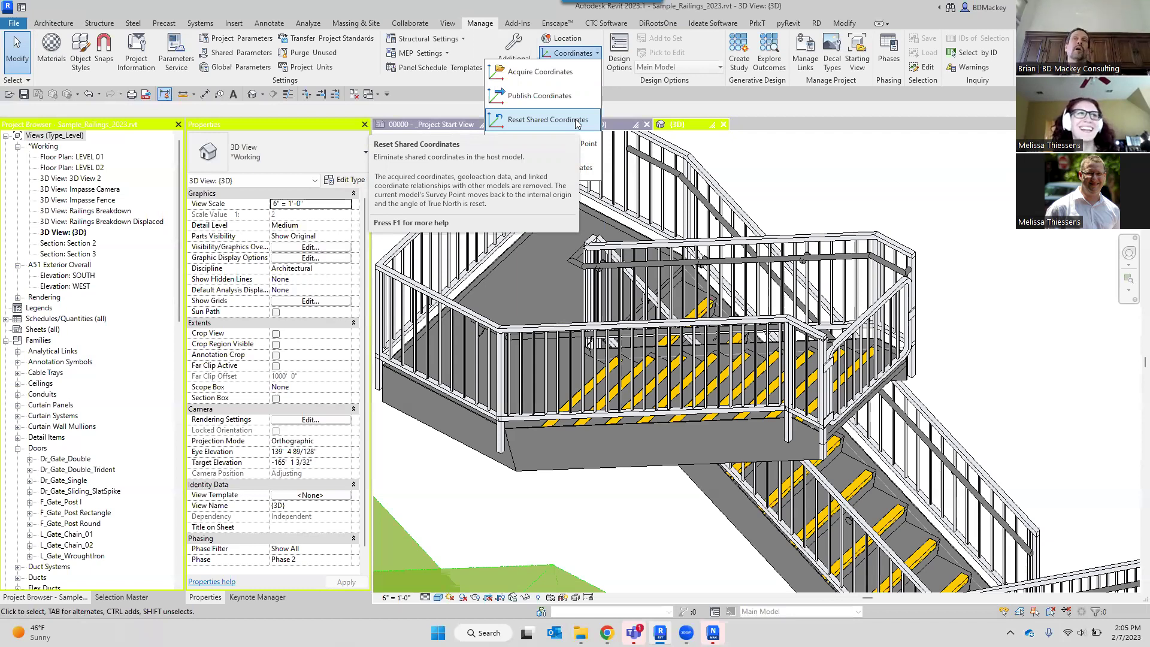
left_click(843, 172)
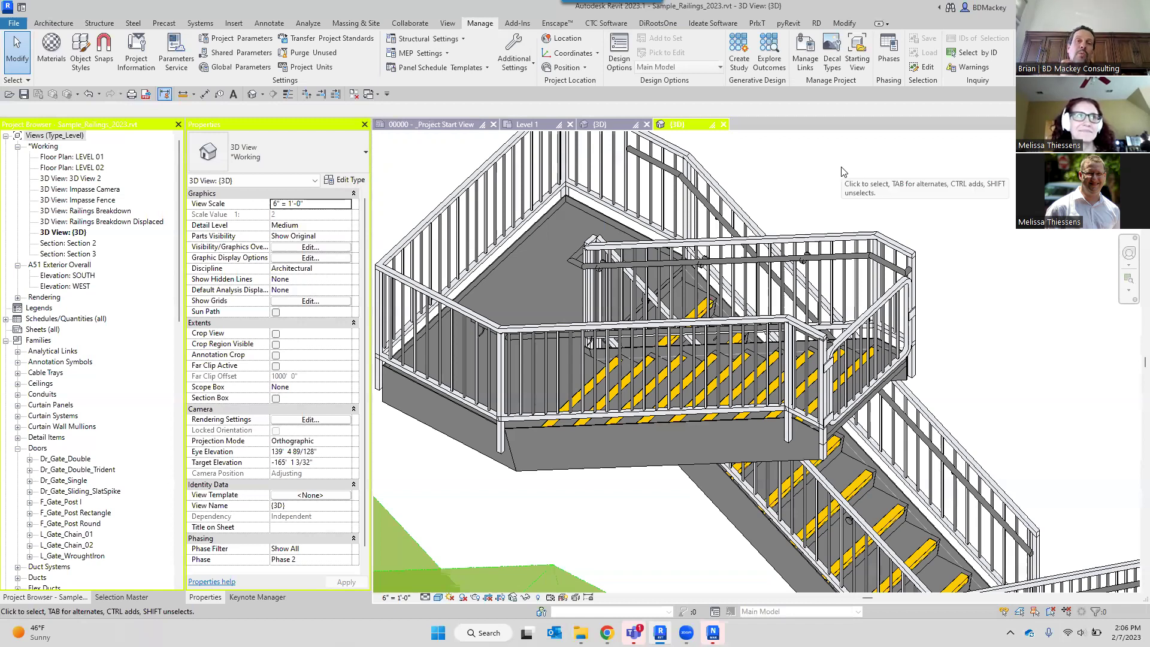
left_click(572, 53)
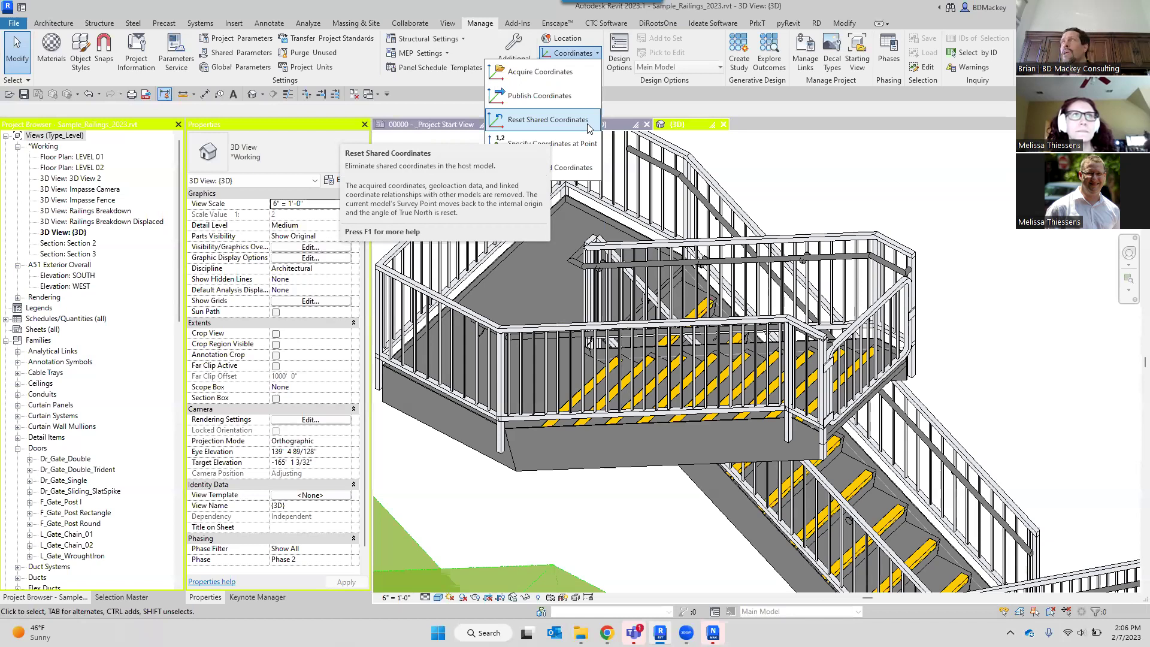
Dismiss the coordinates list and open Visibility/Graphics with VG, jumping to the Site category.
left_click(872, 207)
scroll(872, 207, "down", 6)
middle_click_drag(787, 374, 815, 280)
key("v")
key("g")
left_click(473, 248)
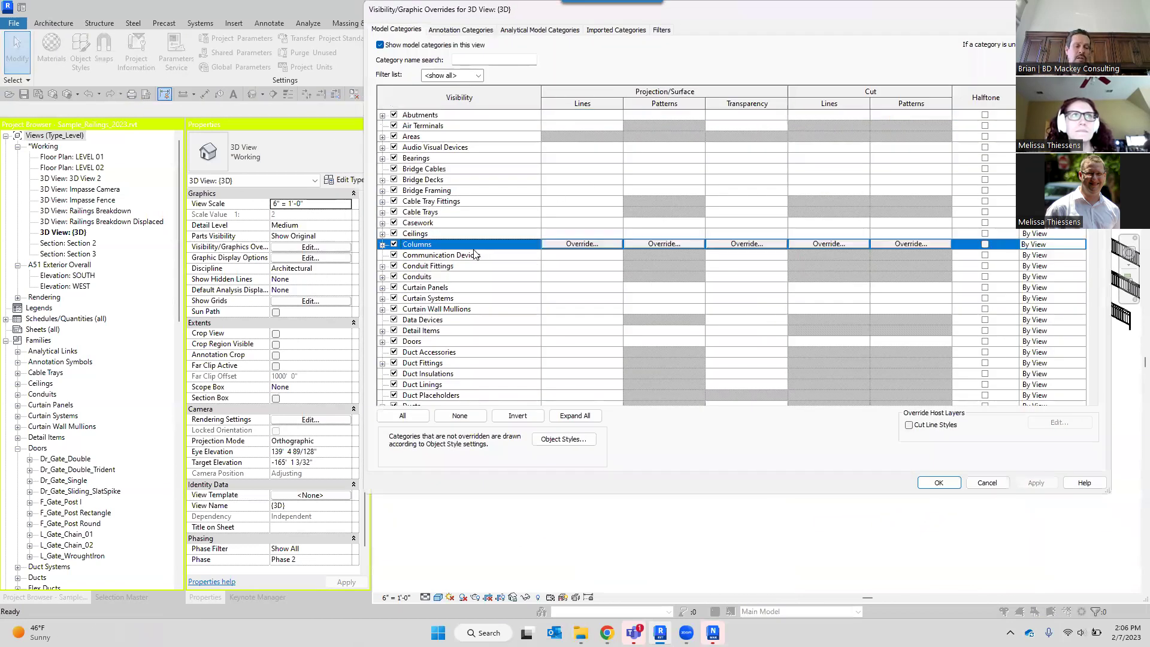
key("s")
scroll(446, 323, "down", 1)
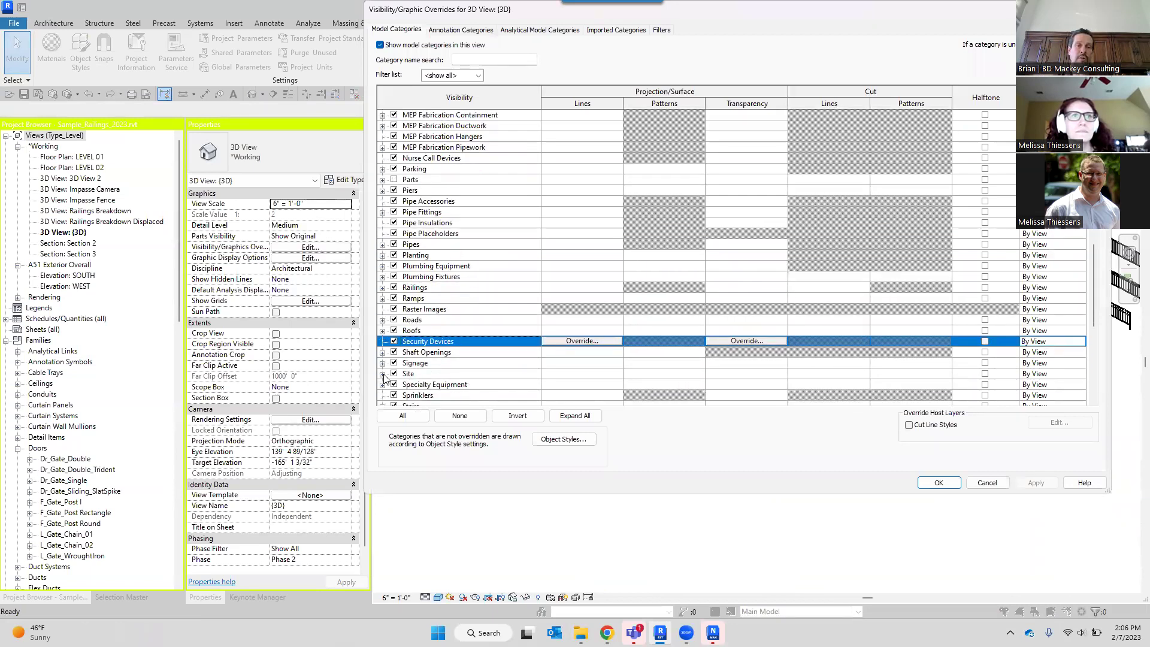
Under Site, turn on Internal Origin, Project Base Point and Survey Point and apply.
left_click(383, 373)
left_click(406, 353)
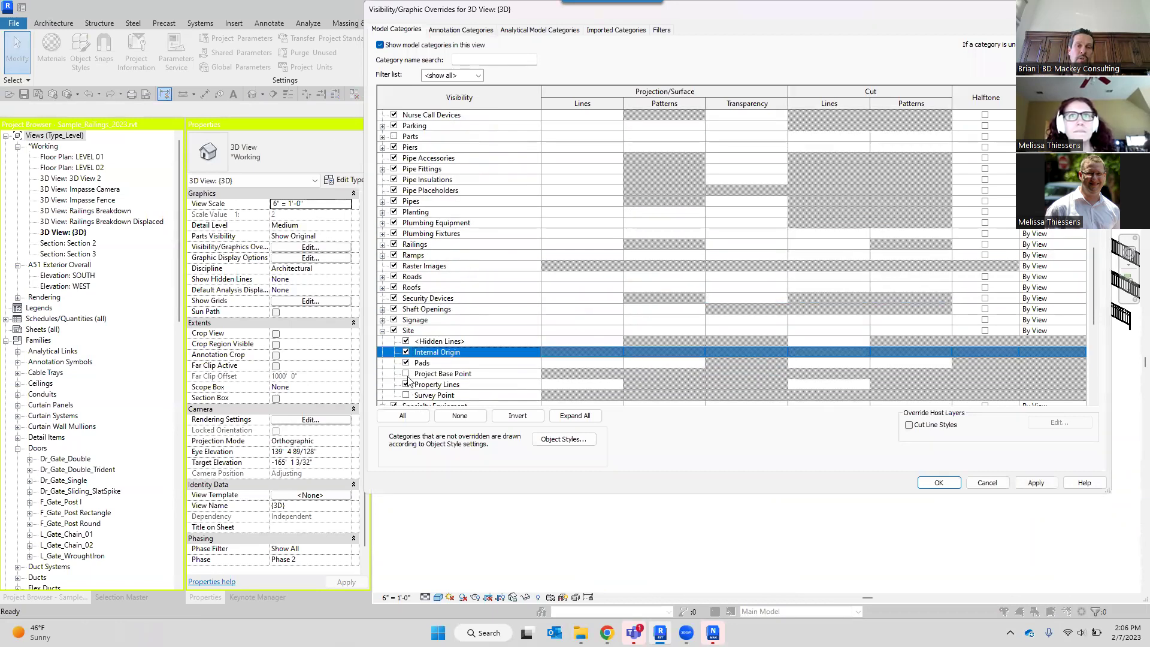
left_click(406, 374)
left_click(406, 396)
left_click(1006, 488)
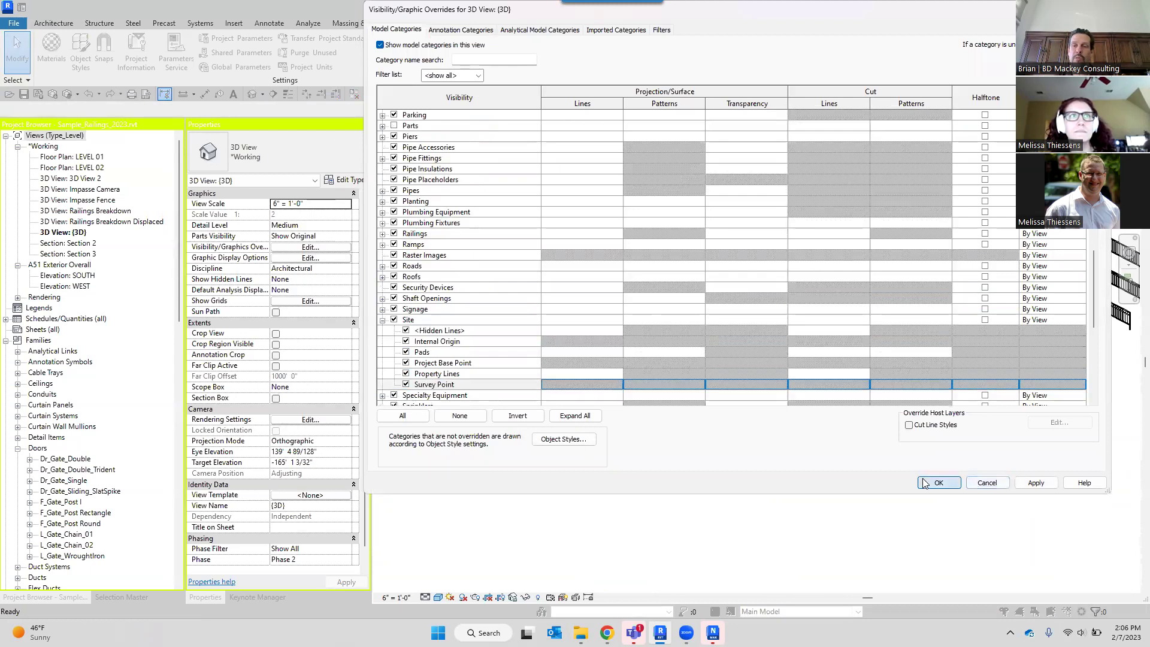
scroll(784, 356, "down", 4)
scroll(914, 454, "up", 5)
Select the project base point and review its right-click actions without choosing one.
left_click(888, 386)
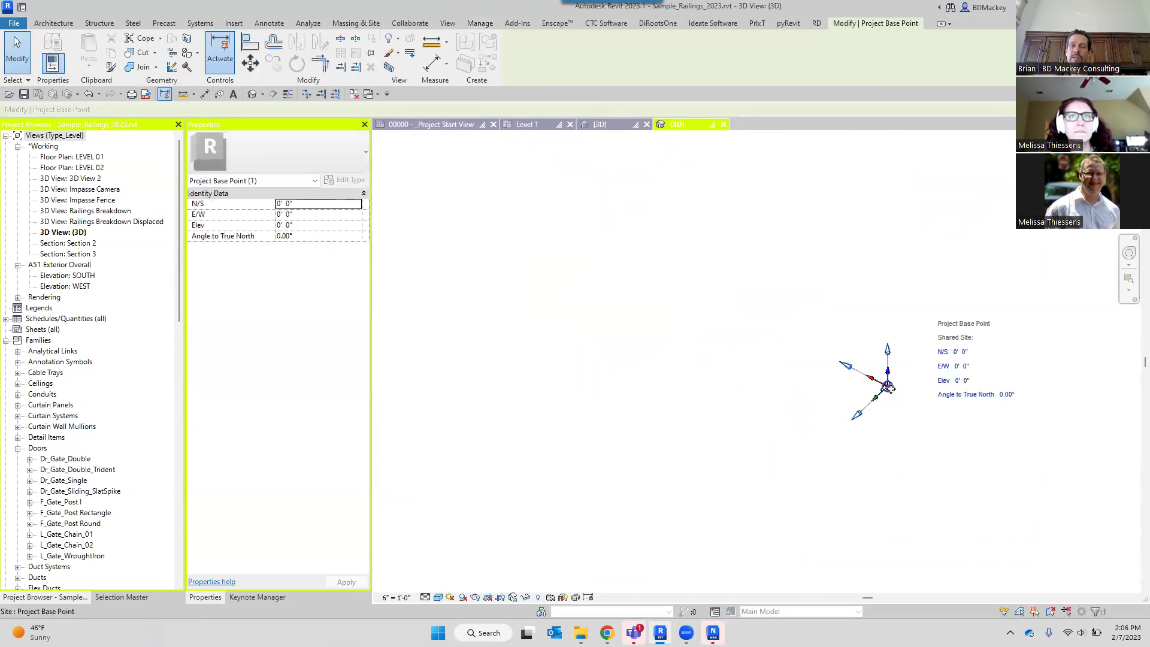
left_click(1016, 488)
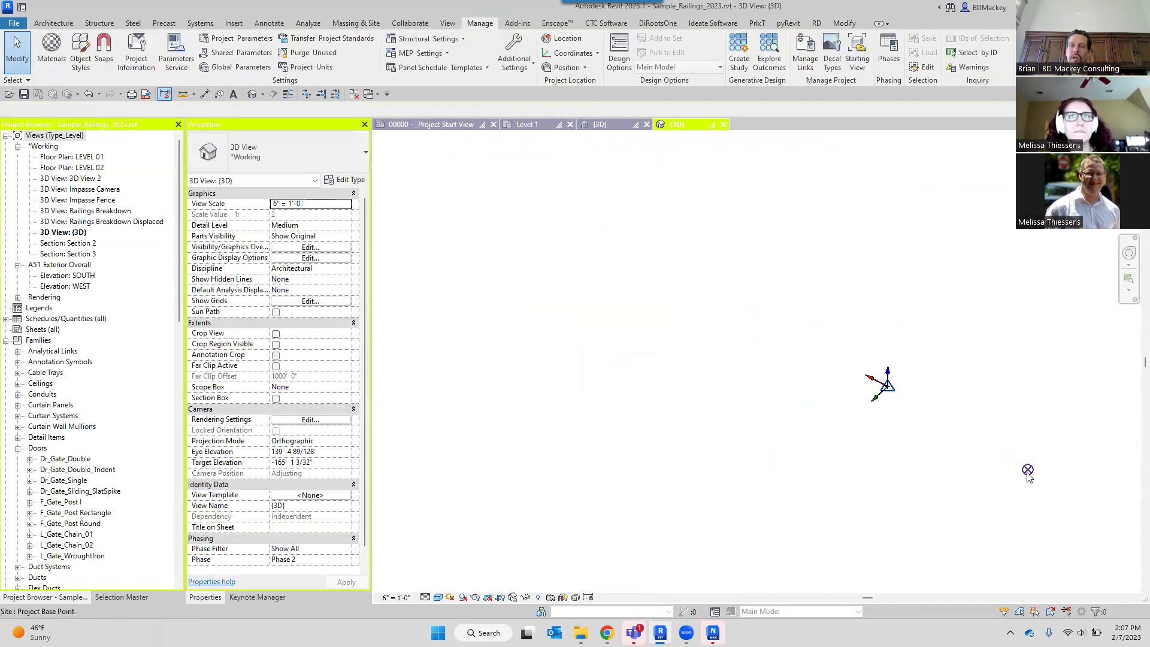
left_click(1027, 470)
right_click(1028, 470)
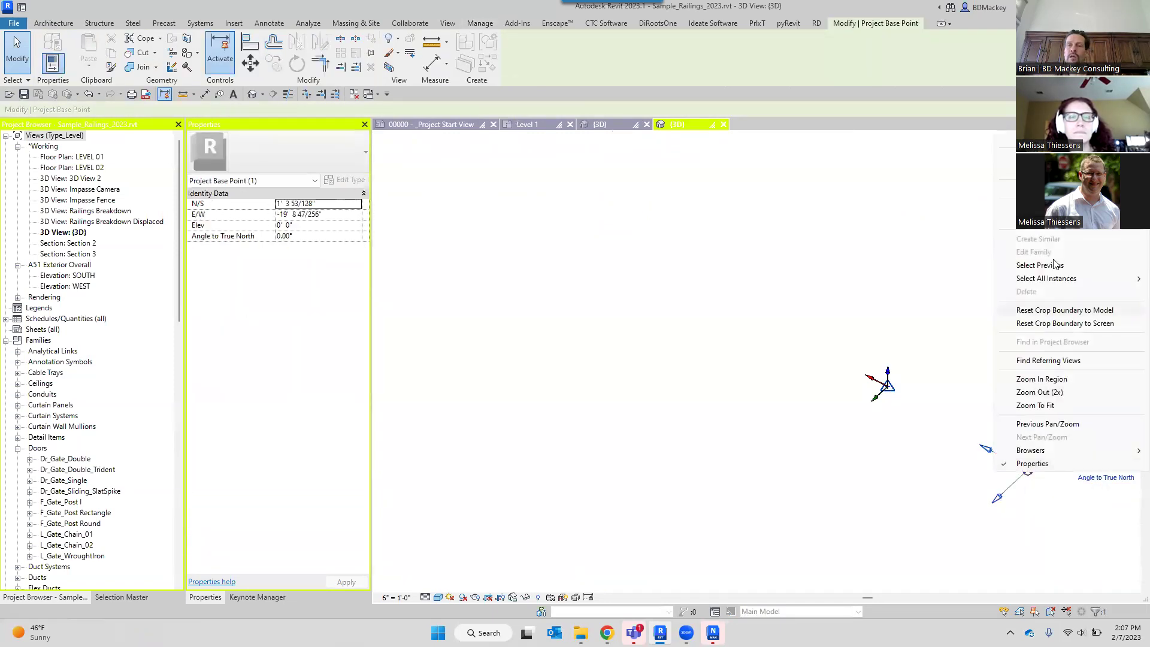
key("ctrl")
Drag the survey point off the origin and move the project base point to the internal origin.
left_click(938, 390)
left_click(890, 392)
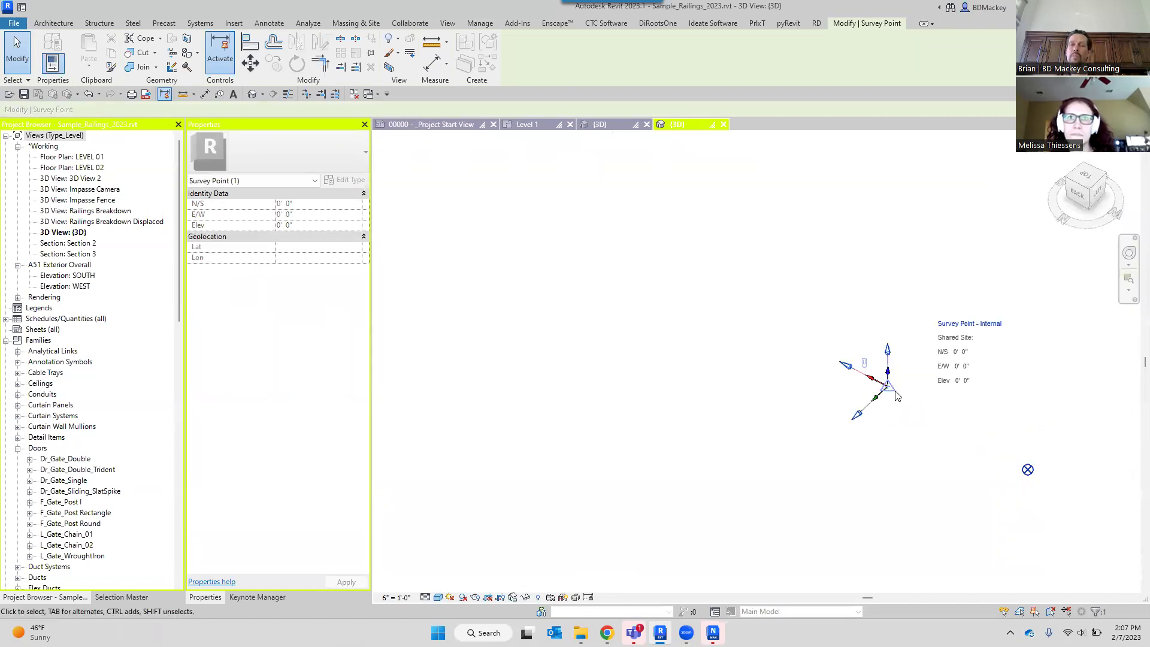
left_click_drag(891, 389, 707, 489)
left_click(921, 447)
left_click(1028, 470)
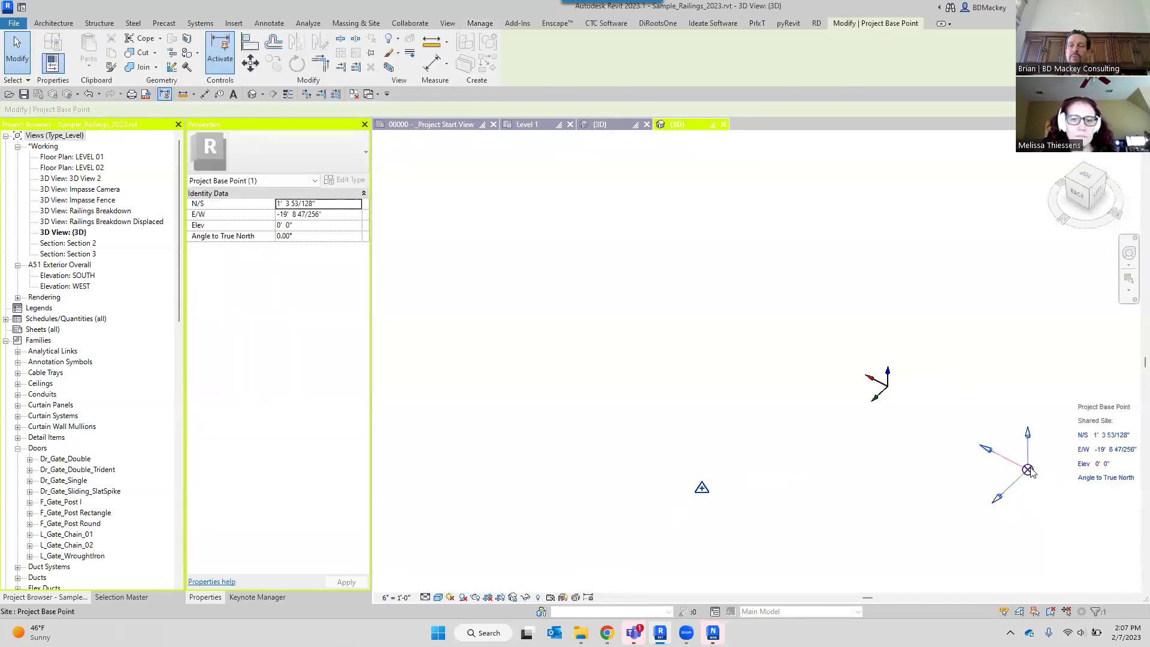
right_click(1027, 470)
left_click(1055, 198)
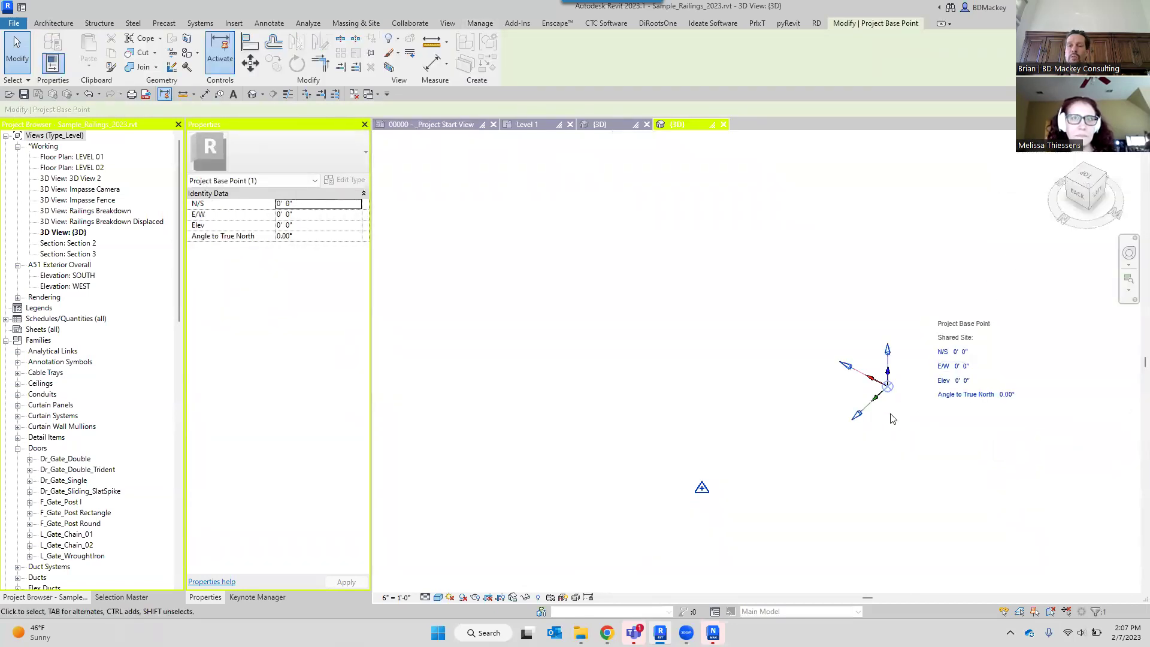
Unclip the survey point, then undo that change.
left_click(702, 487)
right_click(702, 487)
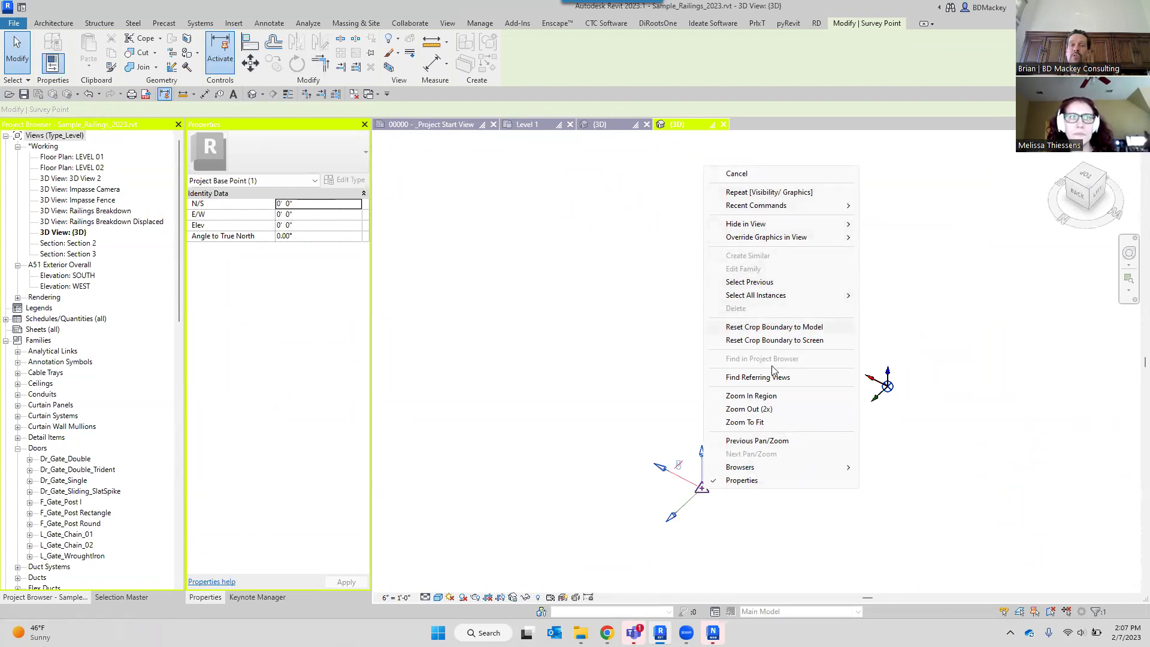
left_click(698, 483)
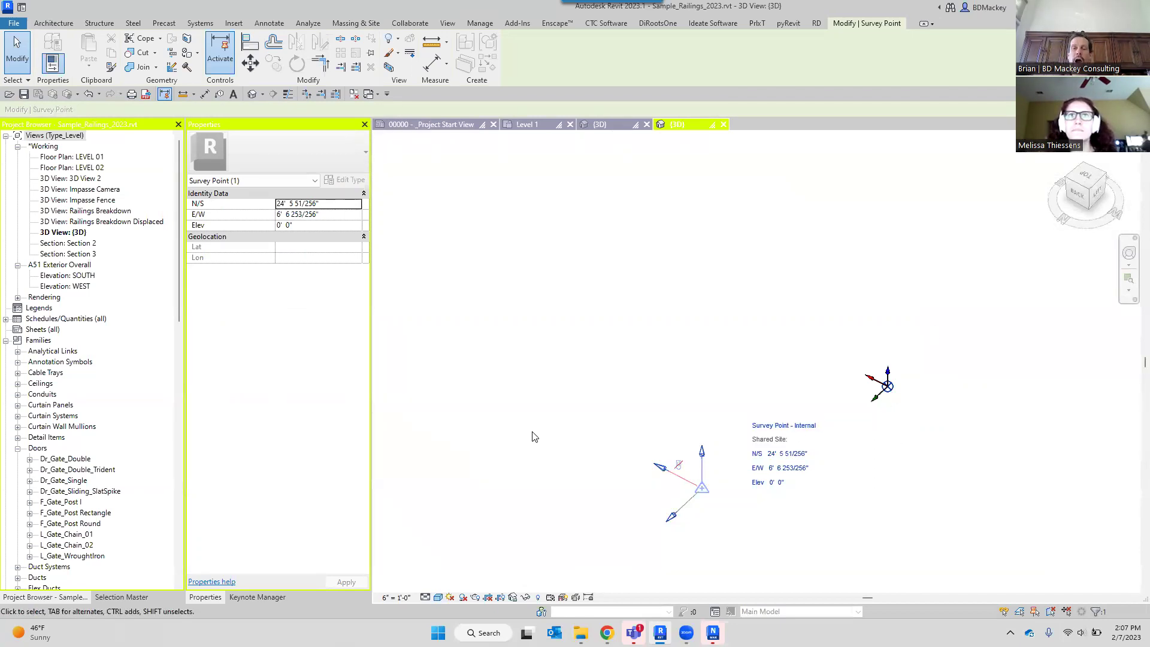
left_click(679, 467)
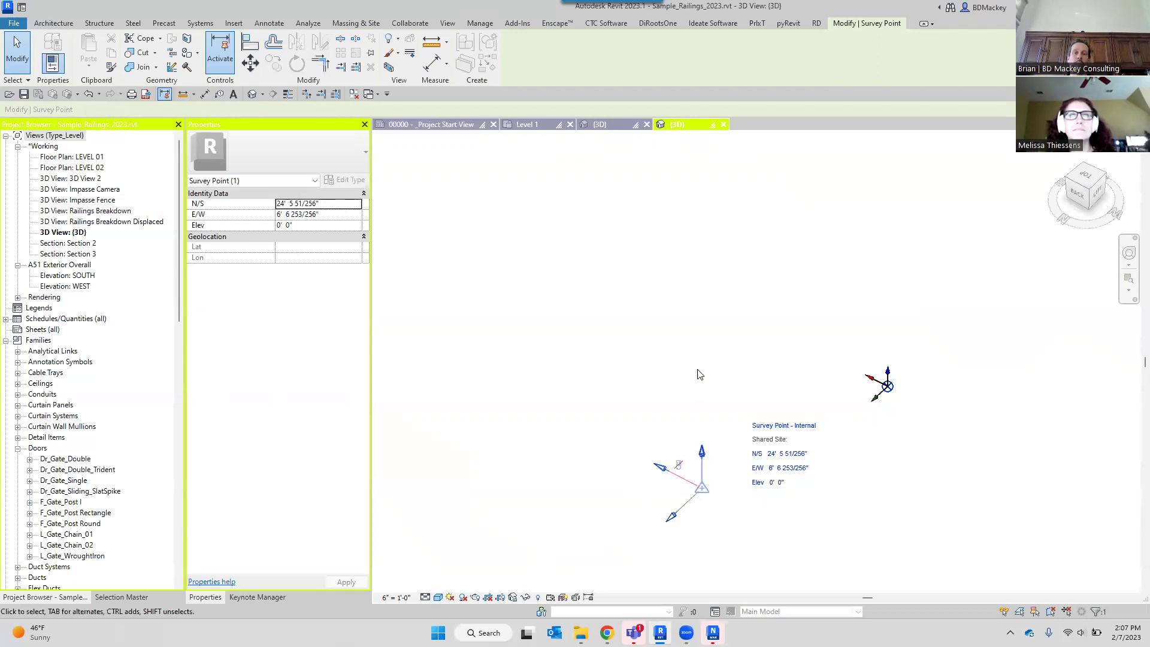
left_click(697, 346)
key("ctrl+z")
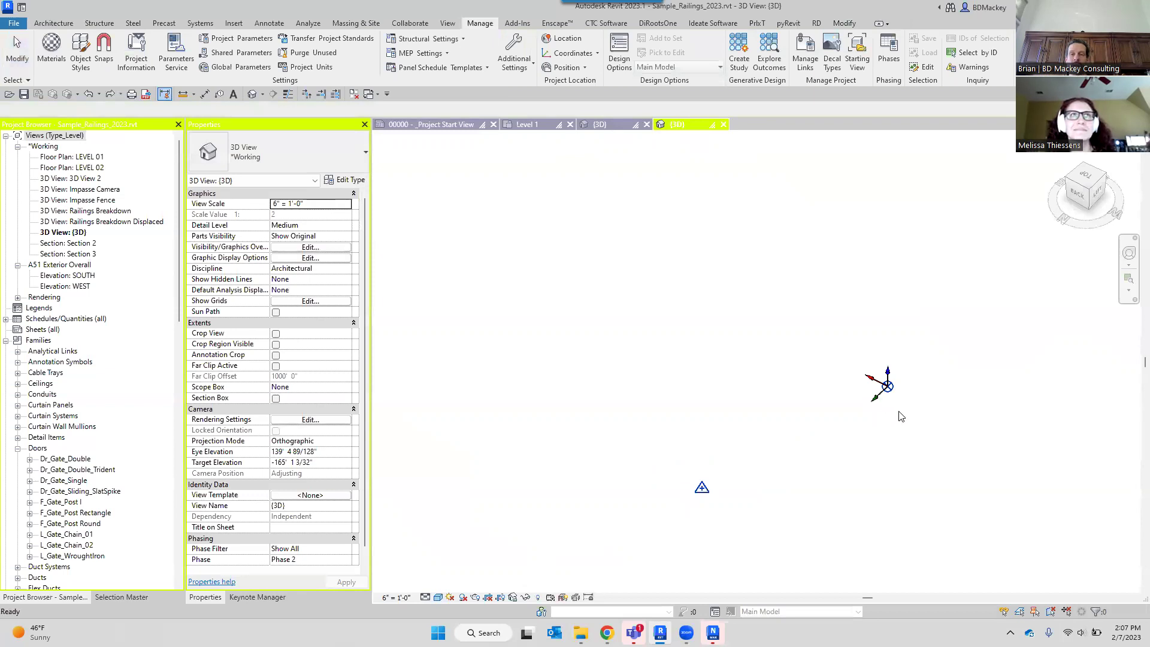
Drag the project base point away from the origin and run Reset Shared Coordinates.
left_click_drag(888, 387, 1006, 468)
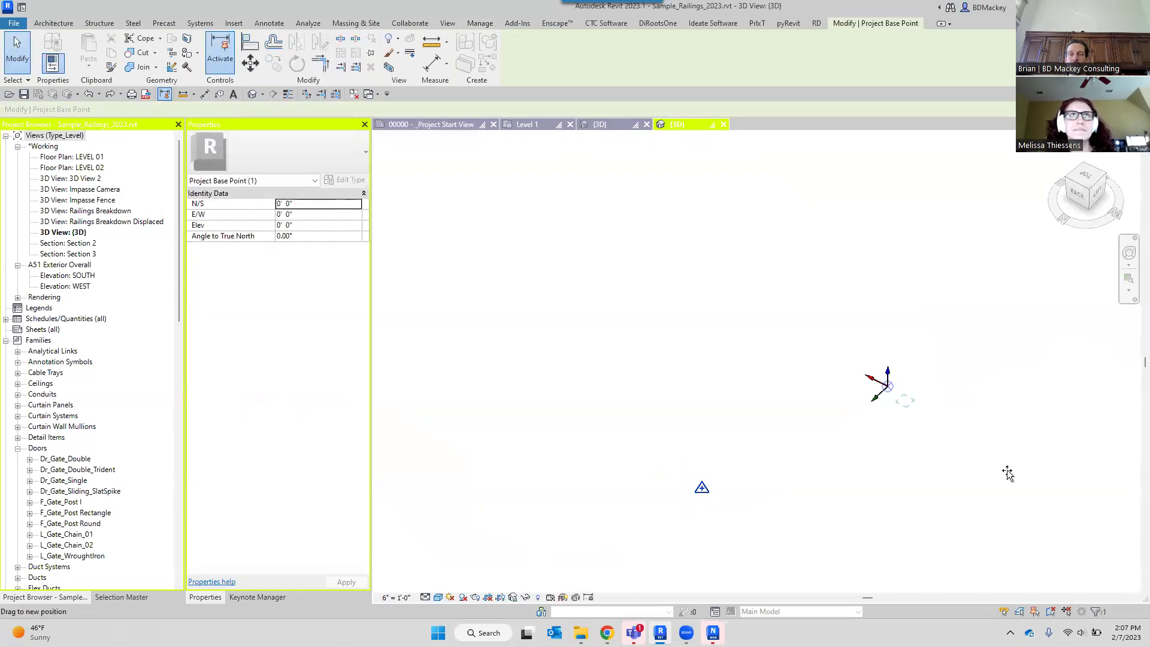
left_click(616, 294)
left_click(566, 53)
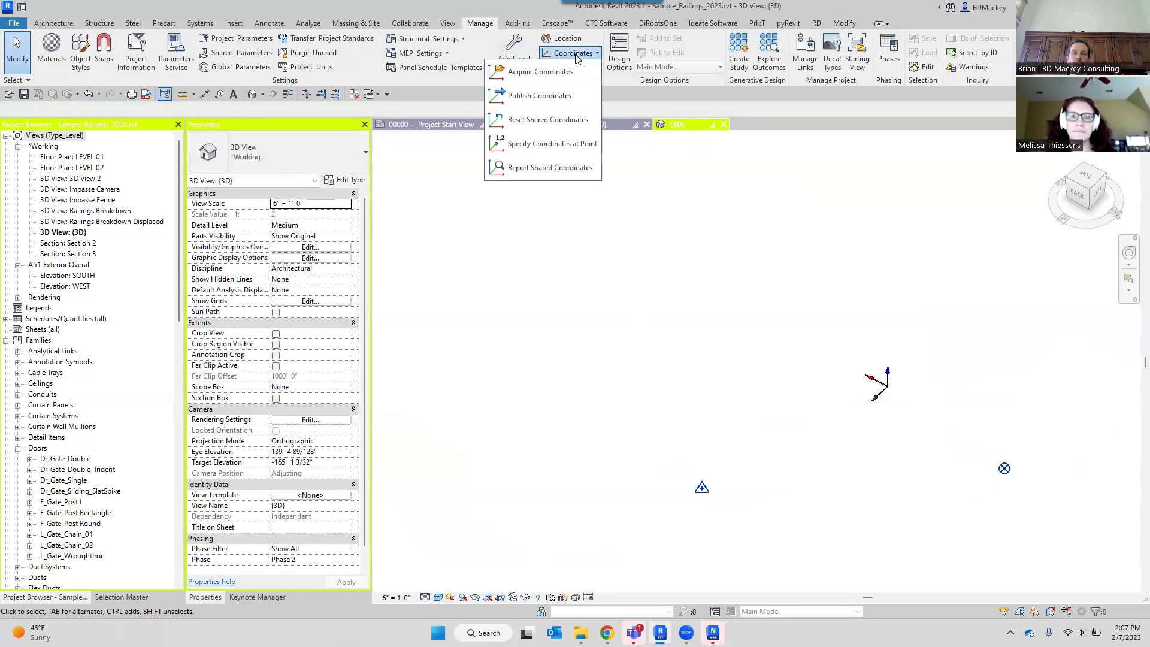
left_click(544, 121)
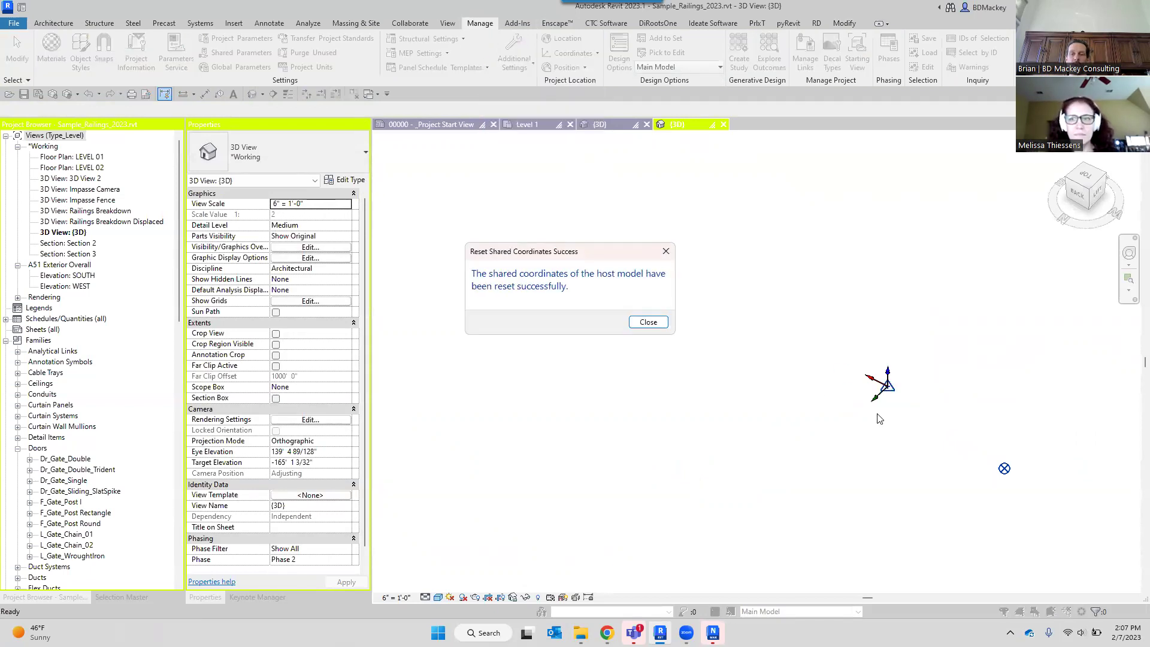
Return the project base point to the internal origin, hide it temporarily, and select the survey point.
left_click(648, 322)
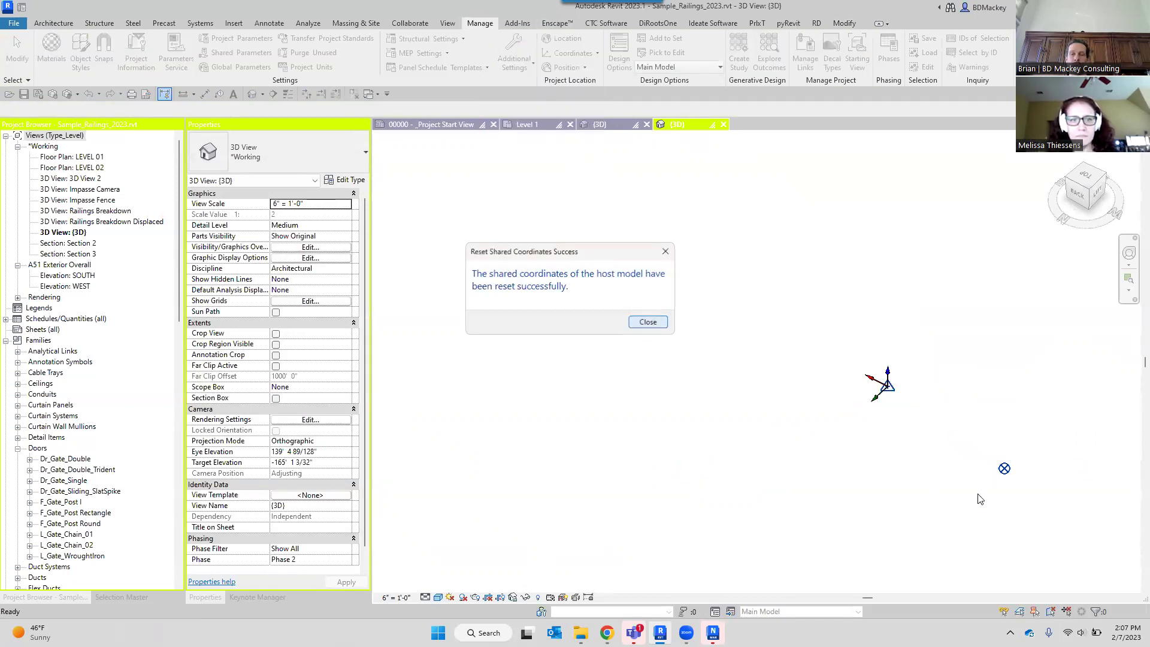
right_click(1004, 469)
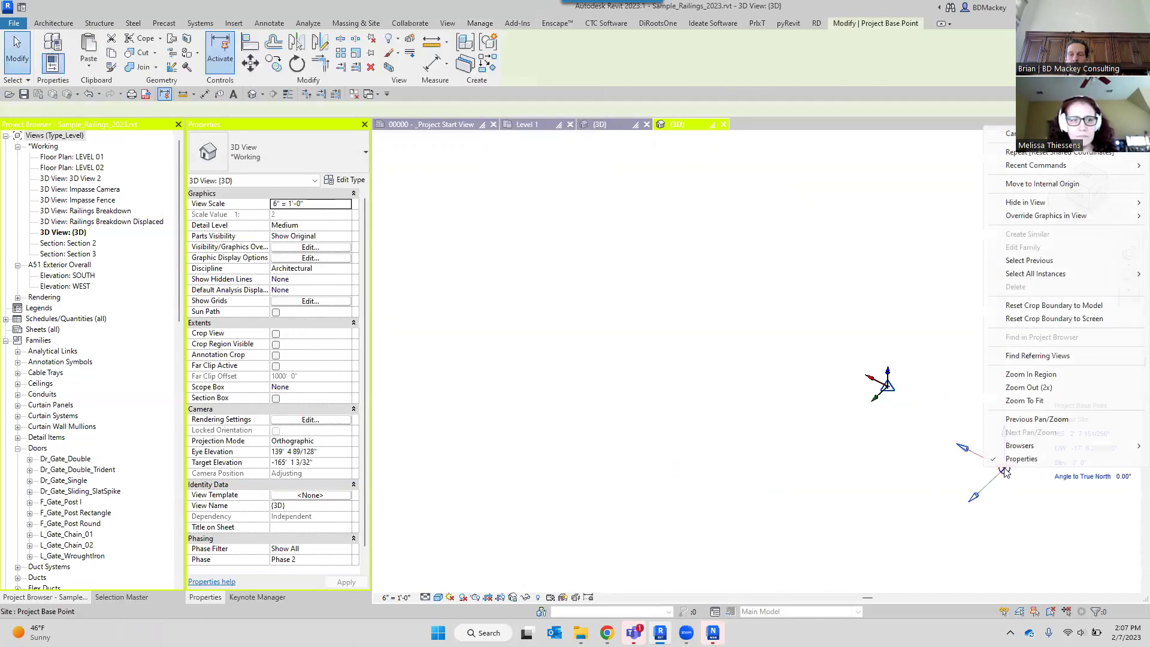
left_click(1029, 187)
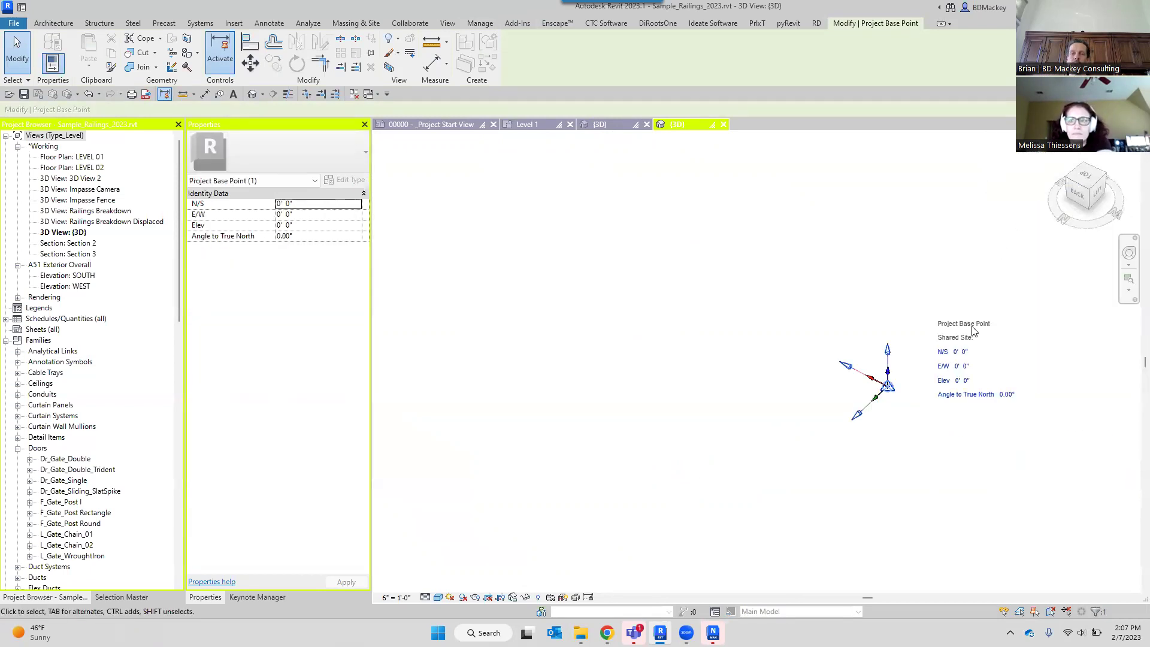
scroll(959, 388, "up", 1)
key("h")
key("h")
scroll(898, 396, "up", 4)
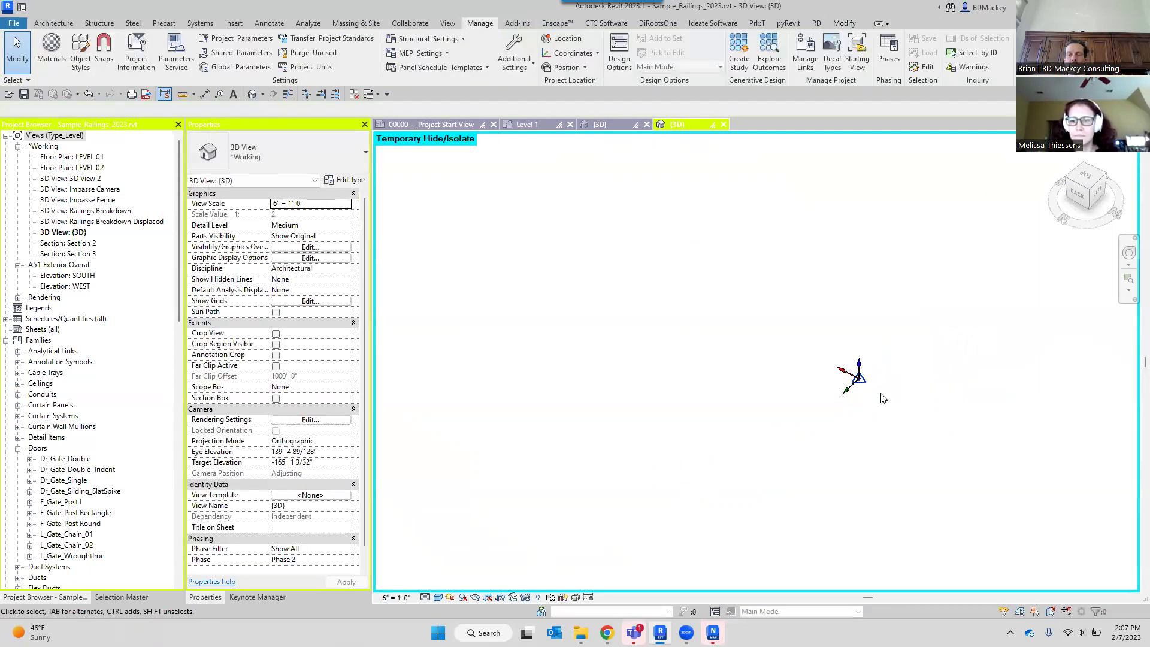
left_click(863, 384)
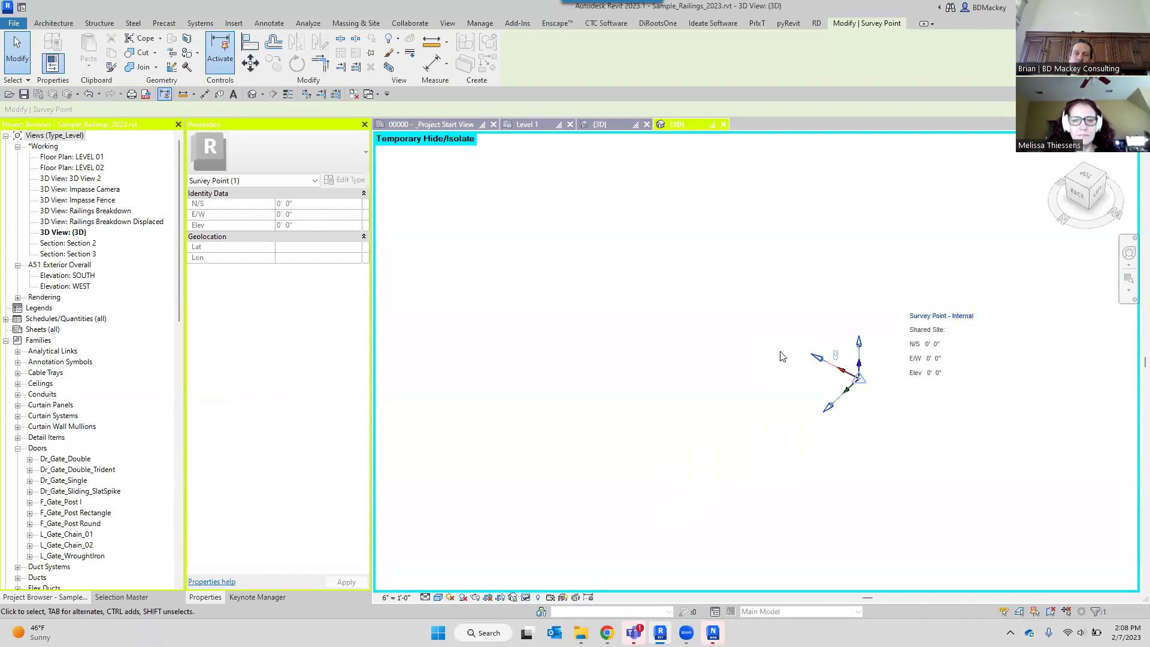
left_click(780, 356)
scroll(779, 353, "down", 4)
middle_click_drag(823, 334, 856, 409)
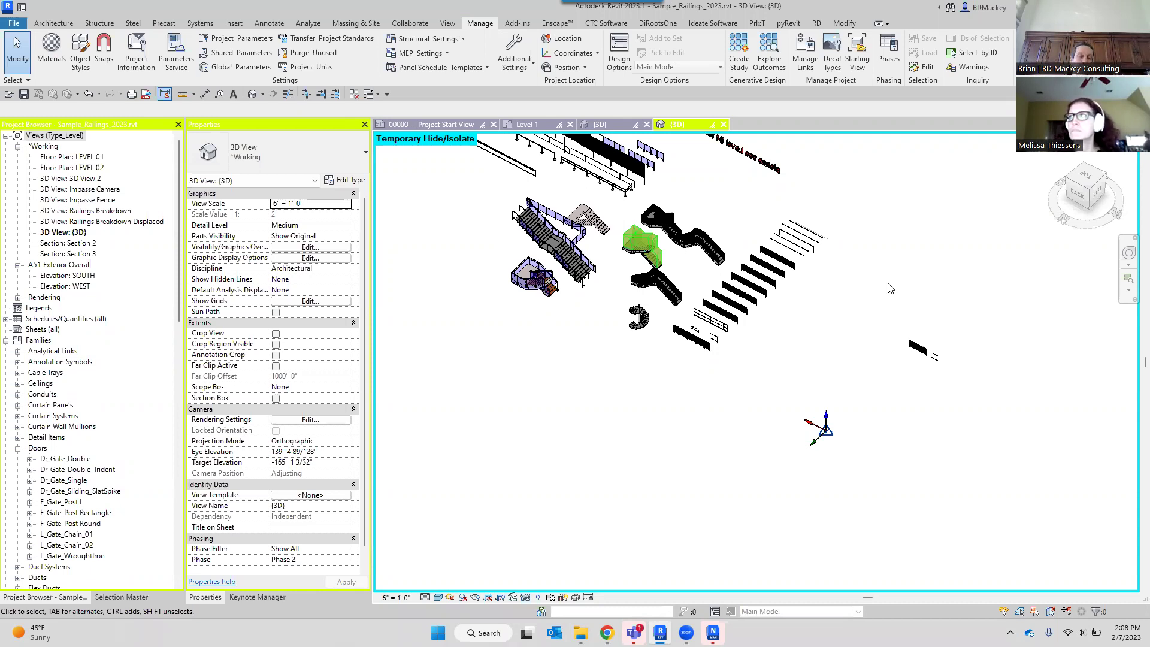
Create a new project with Ctrl+N using the Imperial-Structural Template.
key("ctrl+n")
left_click(546, 290)
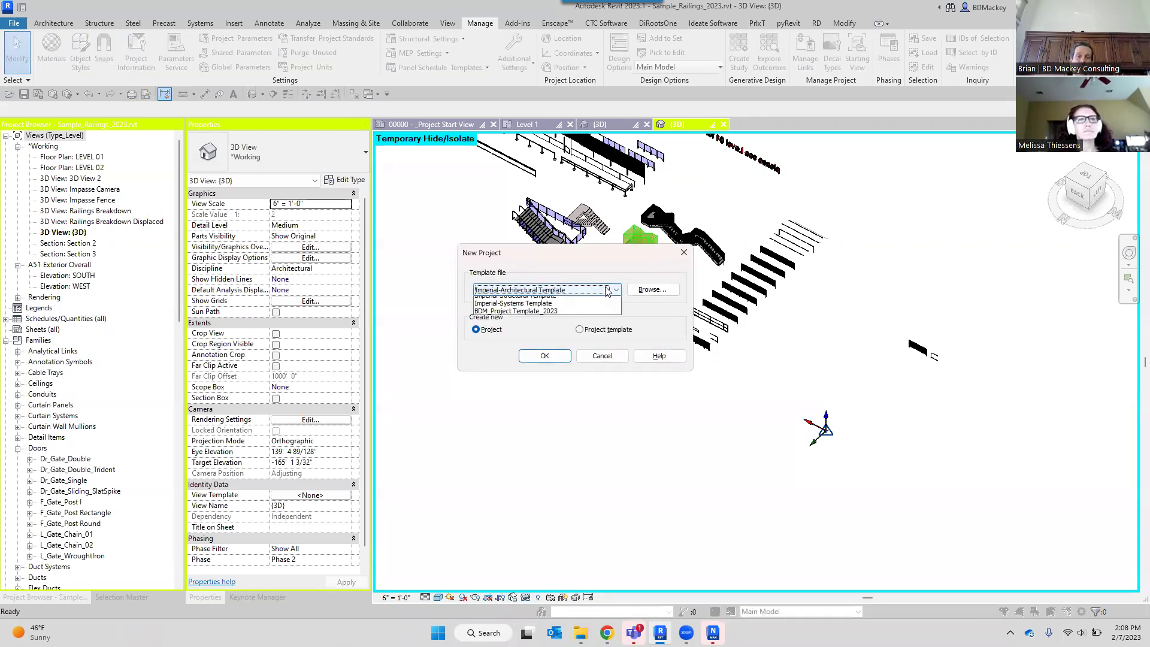
left_click(546, 316)
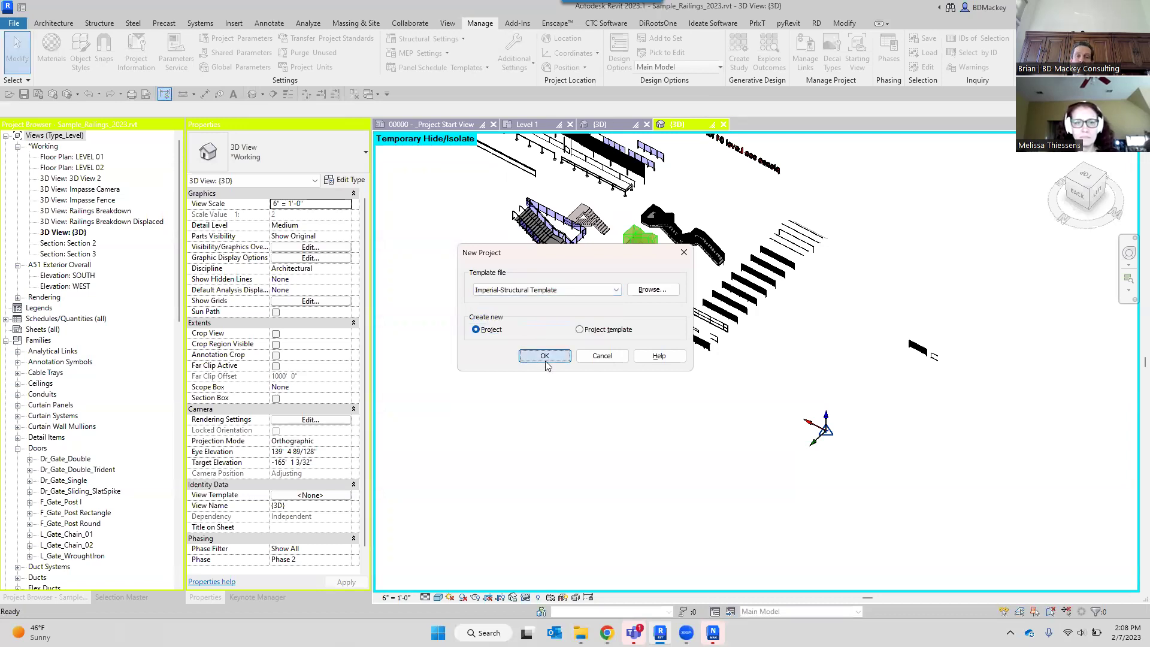
left_click(545, 356)
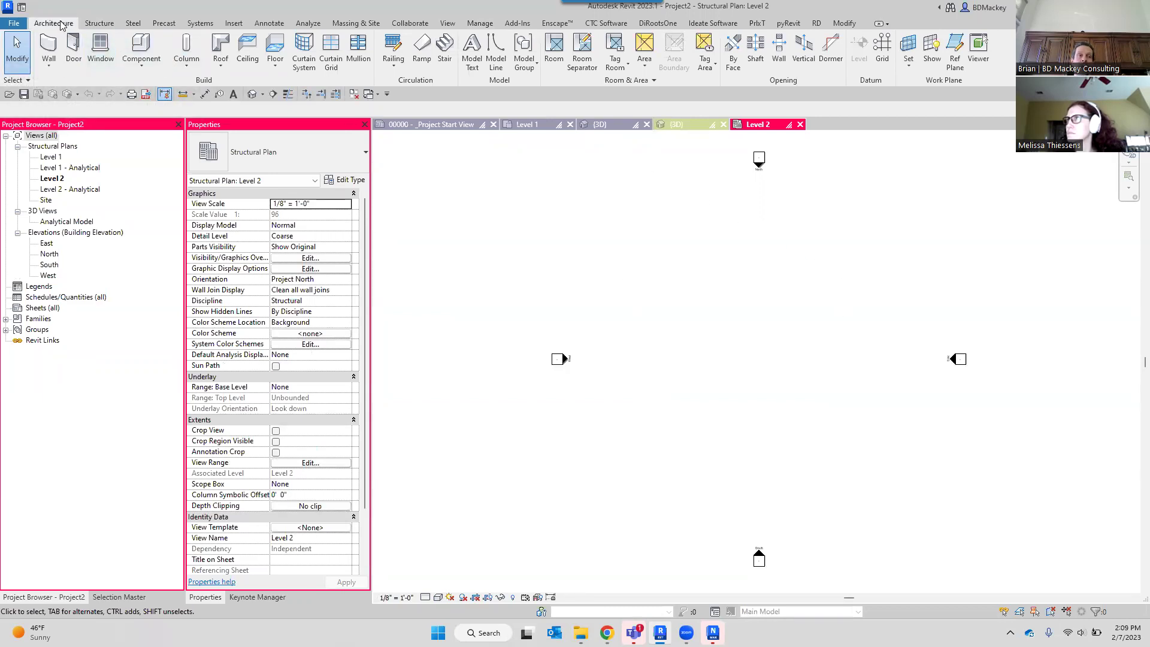
Place W12X26 beams on the right, bottom and left sides to close the 24' 0" square.
left_click(100, 23)
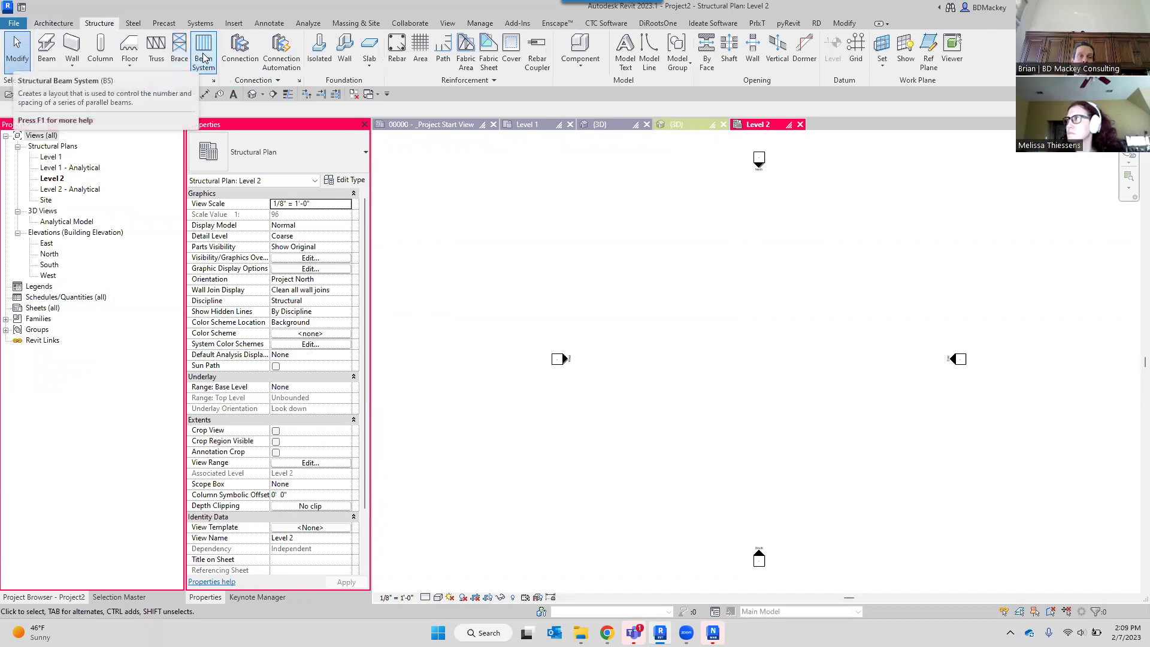
left_click(47, 50)
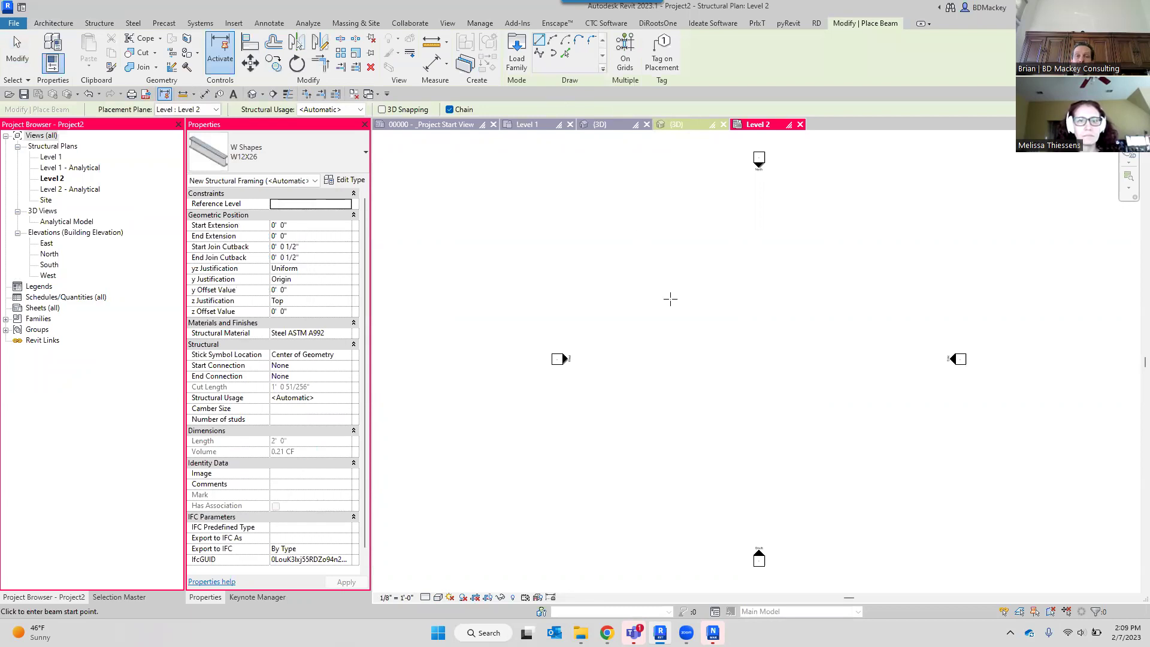
left_click(734, 299)
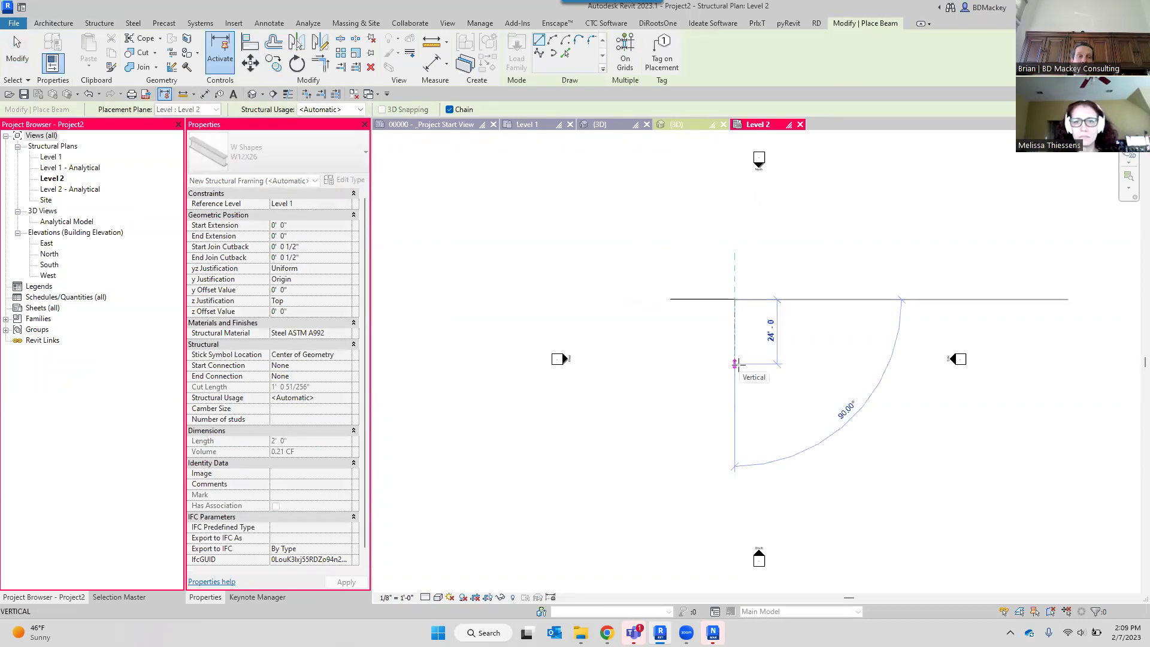
left_click(735, 364)
left_click(670, 363)
left_click(669, 298)
Exit beam placement and open the Load Family dialog from the Insert tab.
right_click(731, 259)
right_click(730, 256)
left_click(740, 263)
scroll(710, 296, "up", 3)
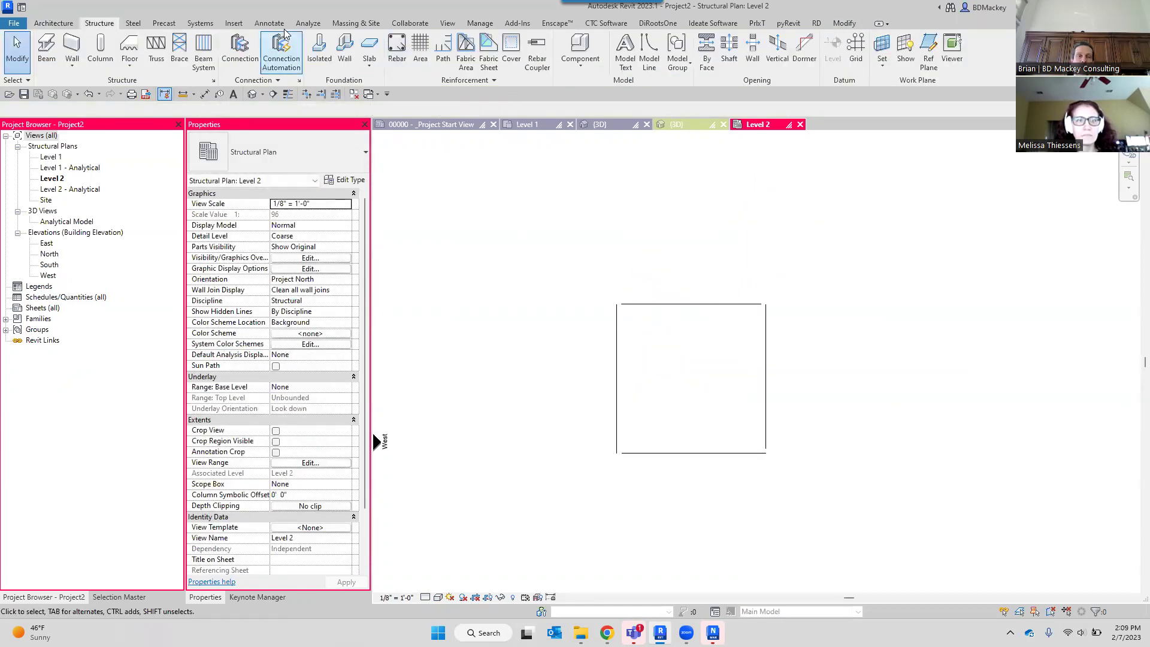
left_click(234, 23)
left_click(470, 51)
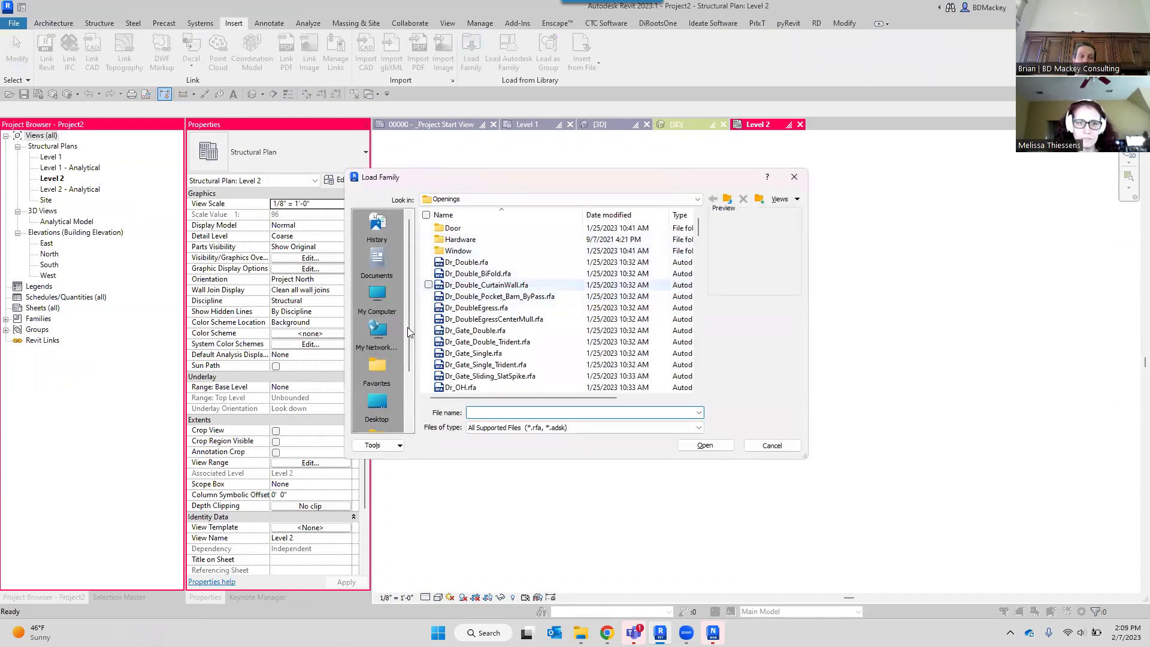
Browse to the Imperial Library's Structural Framing > Wood folder.
scroll(387, 360, "down", 2)
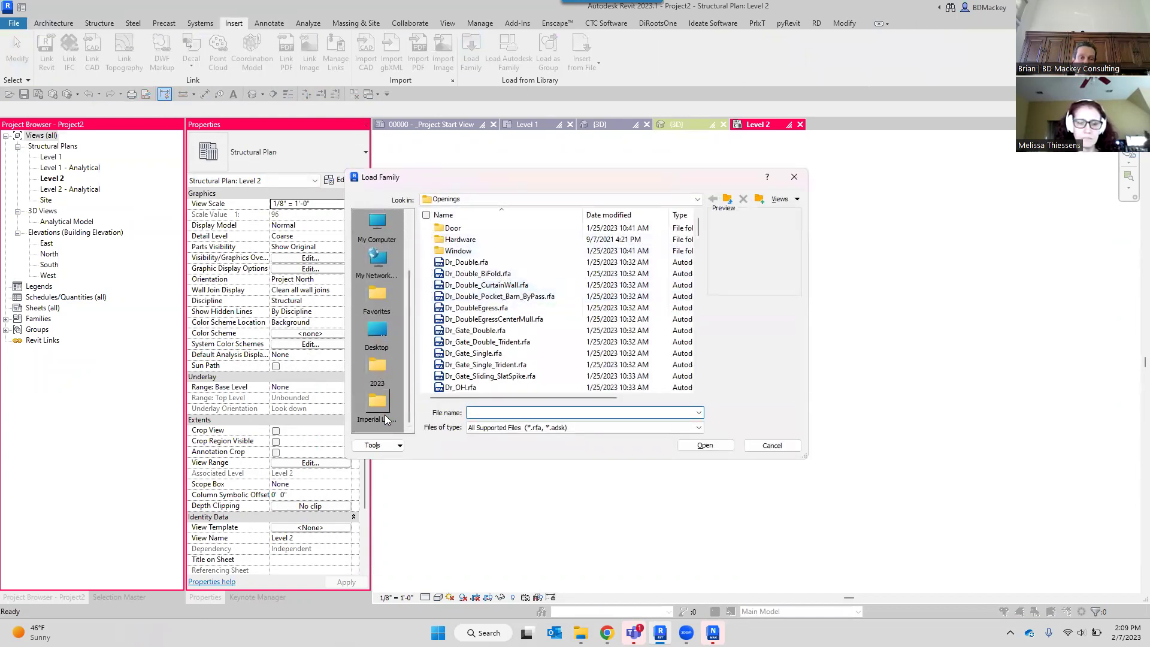
left_click(377, 404)
scroll(490, 384, "down", 3)
scroll(486, 377, "down", 1)
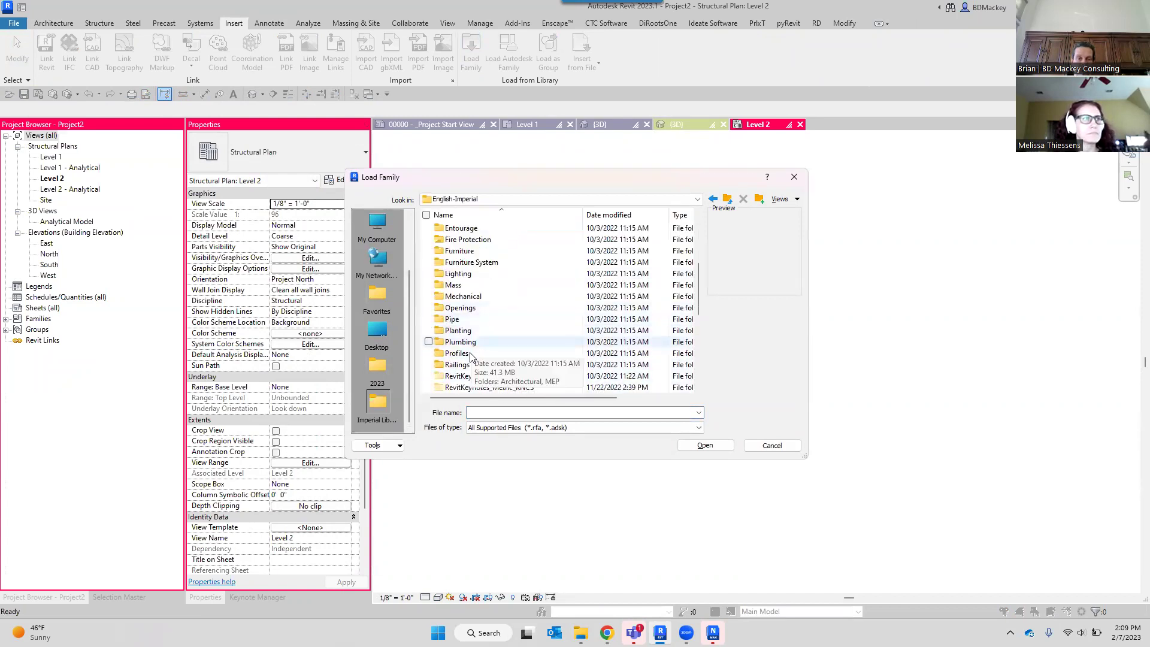
scroll(527, 360, "down", 4)
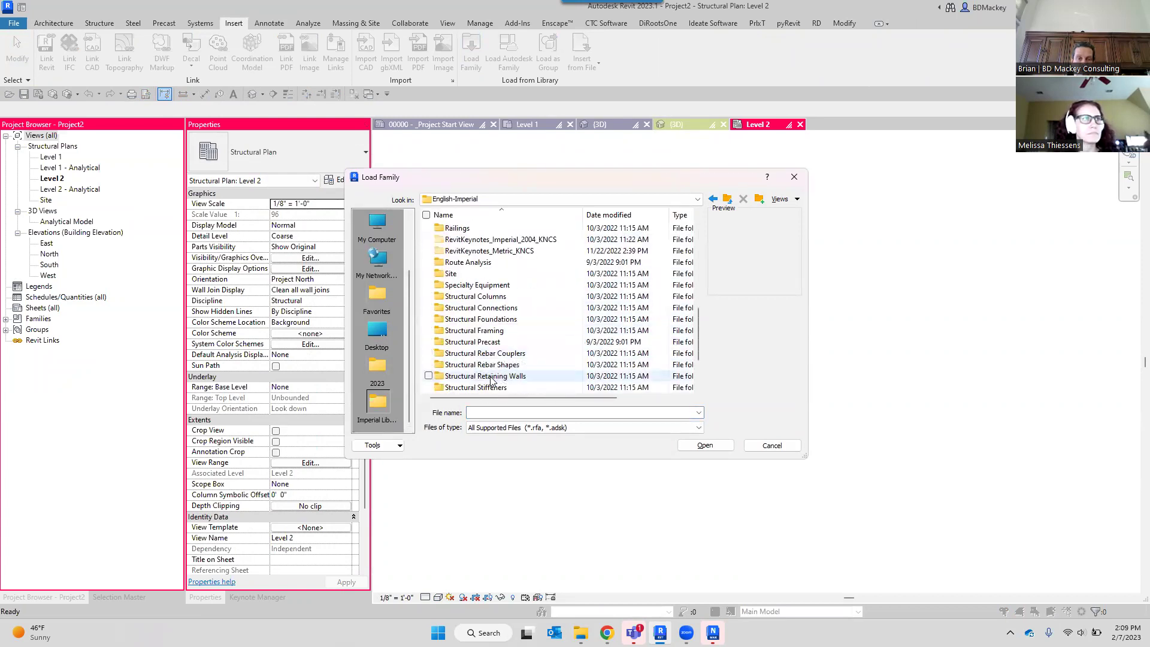
double_click(497, 331)
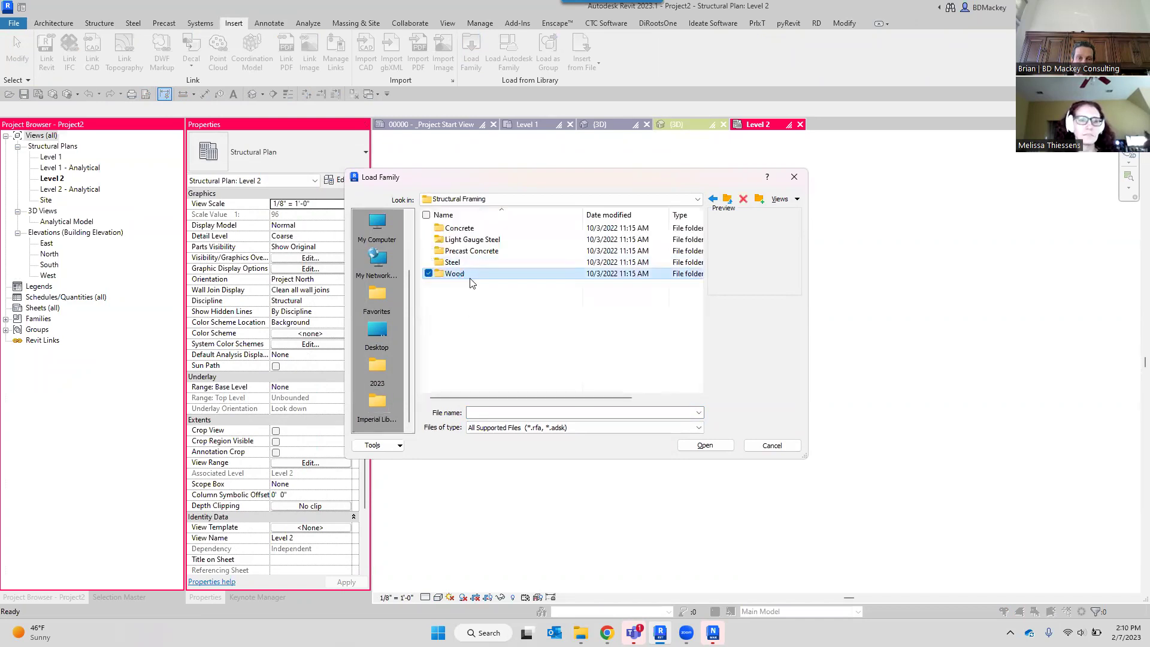
double_click(456, 273)
Compare the wood joist previews, then load TJL Wood Open Web Joist.rfa with its 14" type.
left_click(484, 240)
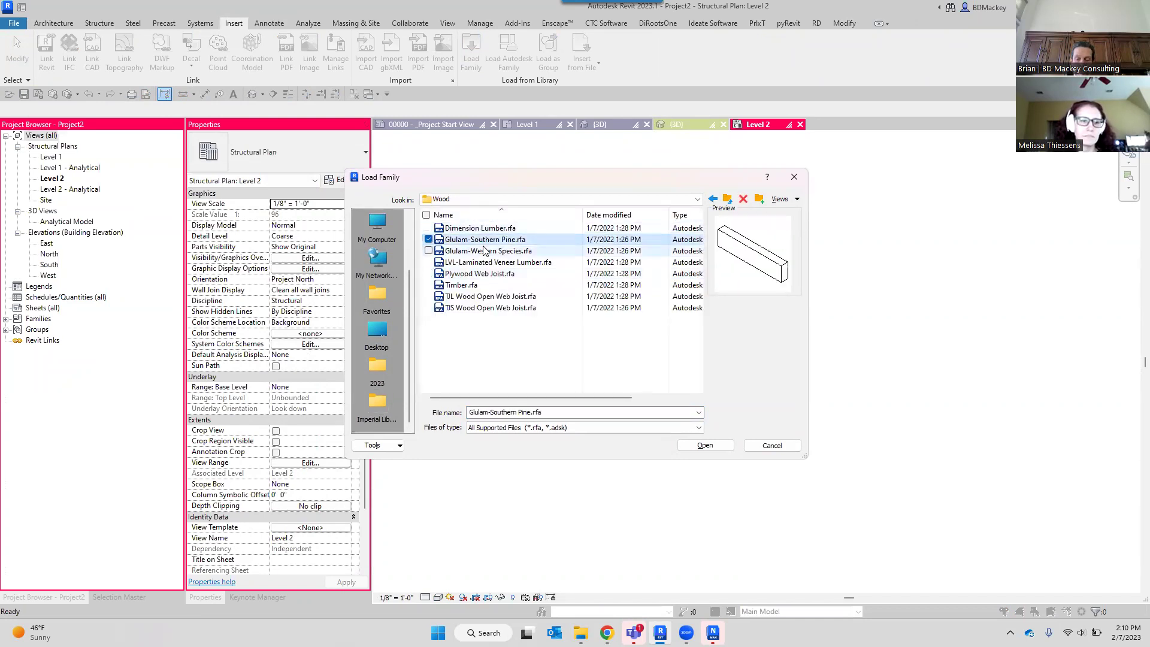
key("Down")
key("Down")
key("Down")
key("Down")
key("Down")
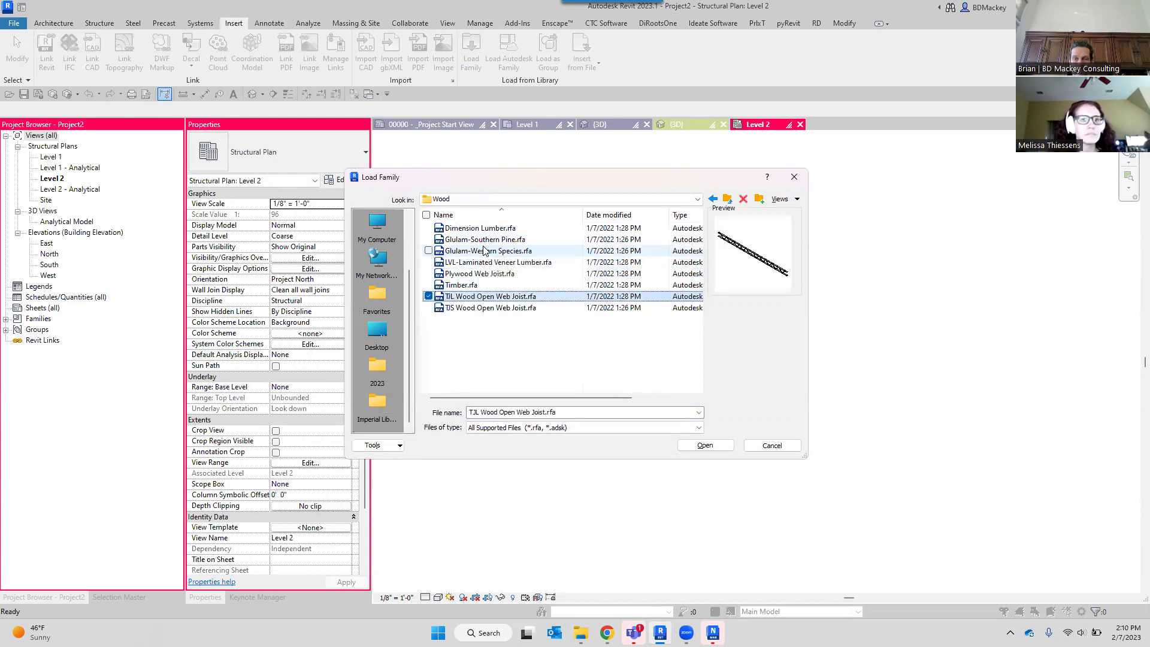
left_click(523, 306)
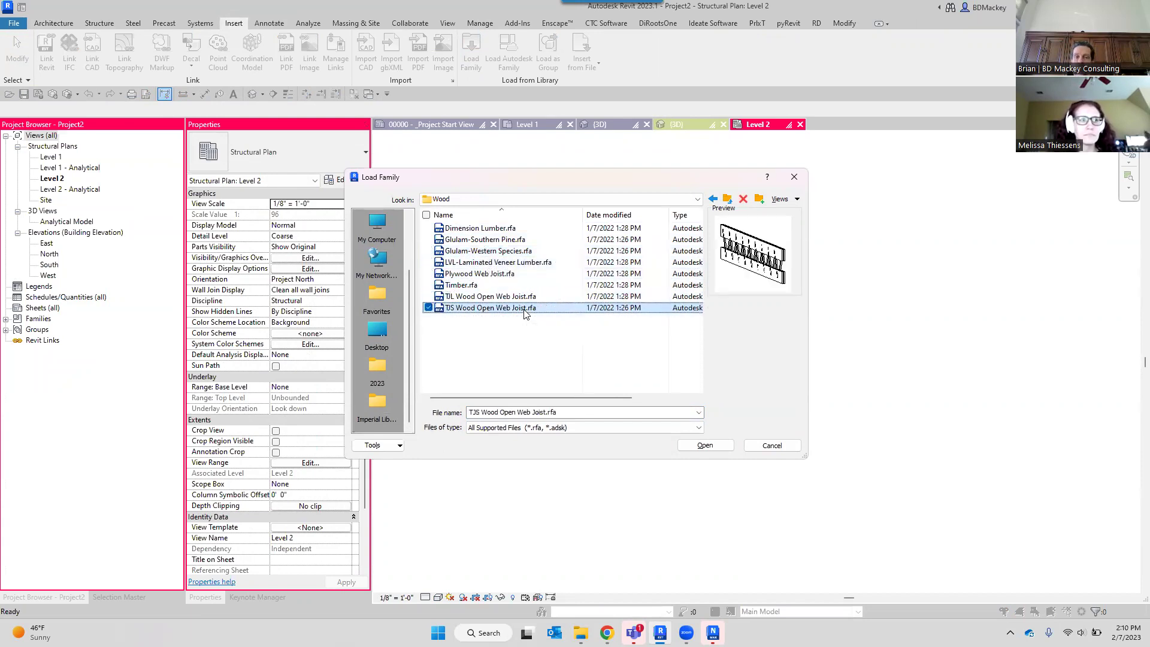
left_click(471, 296)
left_click(476, 309)
left_click(644, 296)
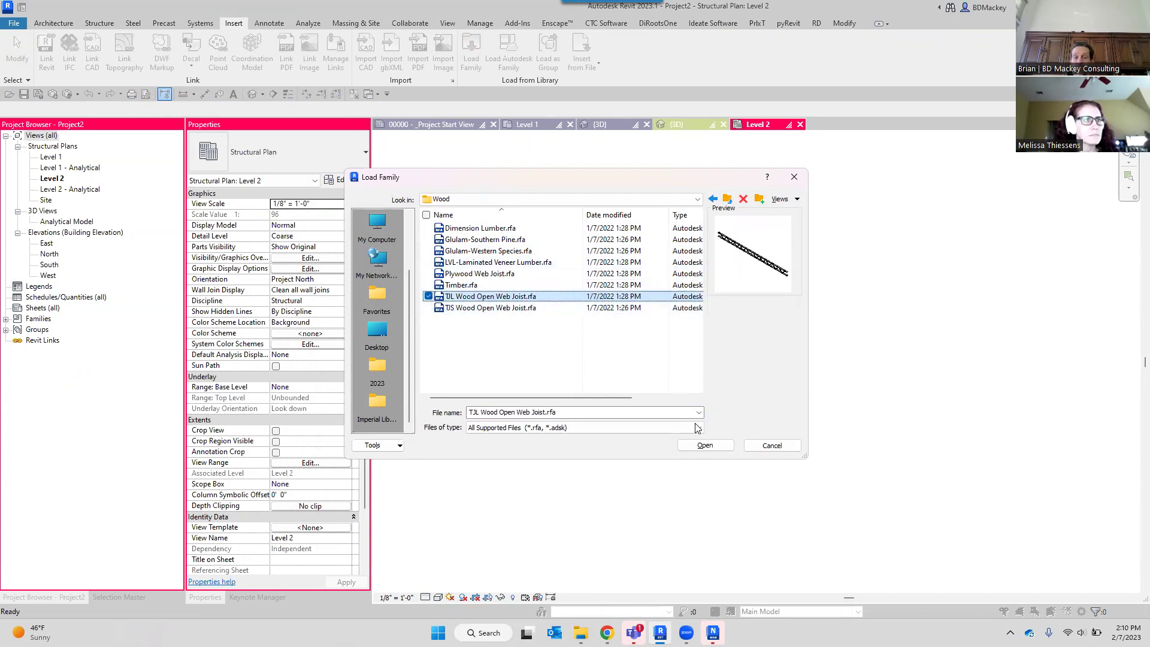
left_click(707, 445)
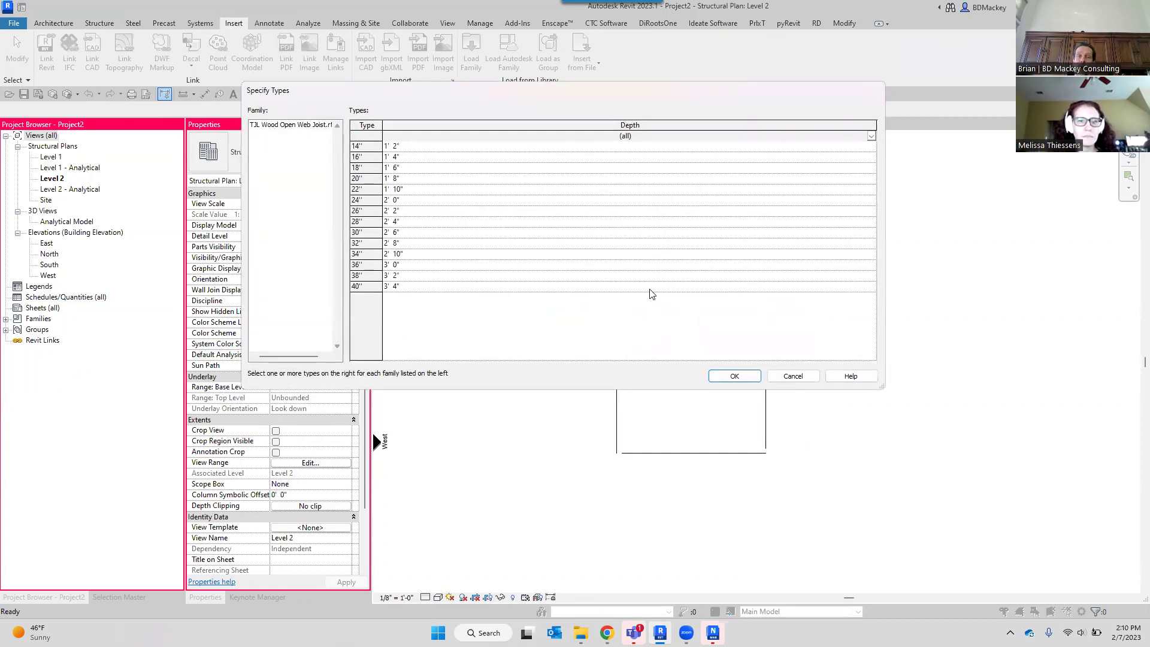
left_click(365, 146)
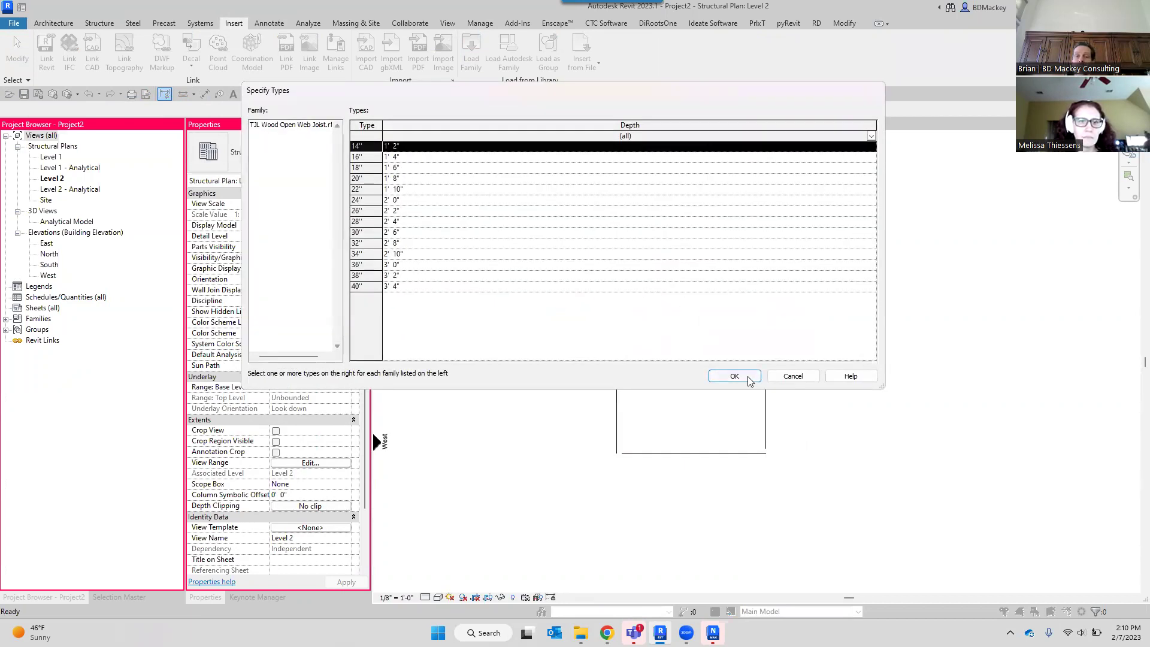
left_click(746, 376)
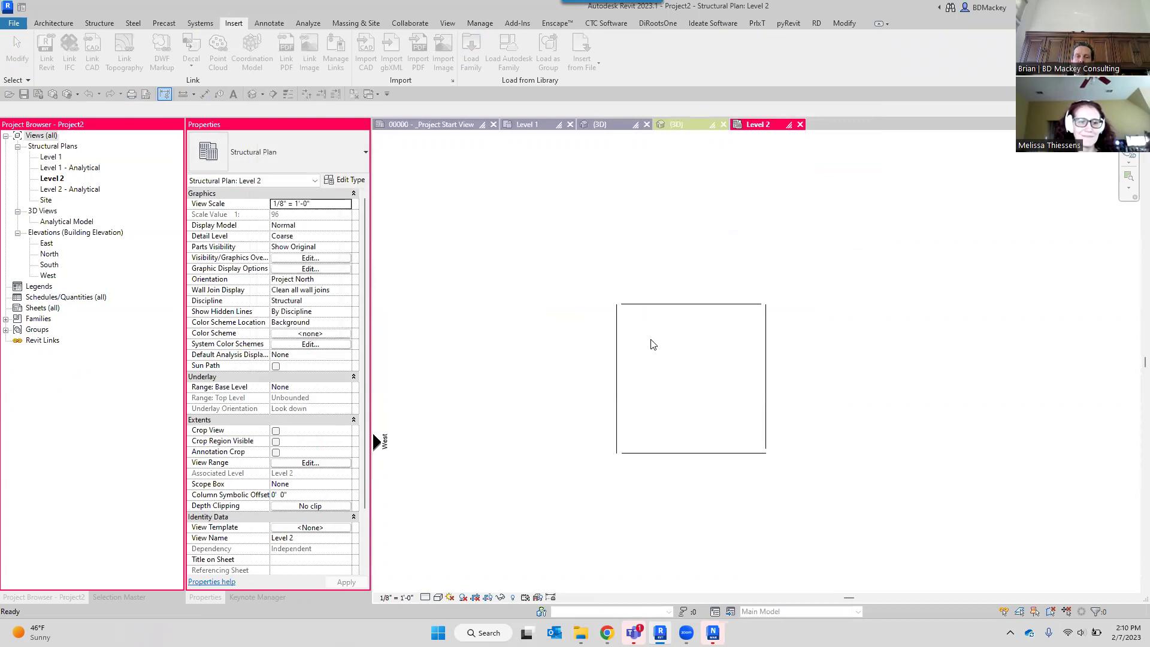
Set the beam system to 2' 0" fixed spacing with the TJL Wood Open Web Joist type.
scroll(637, 341, "up", 2)
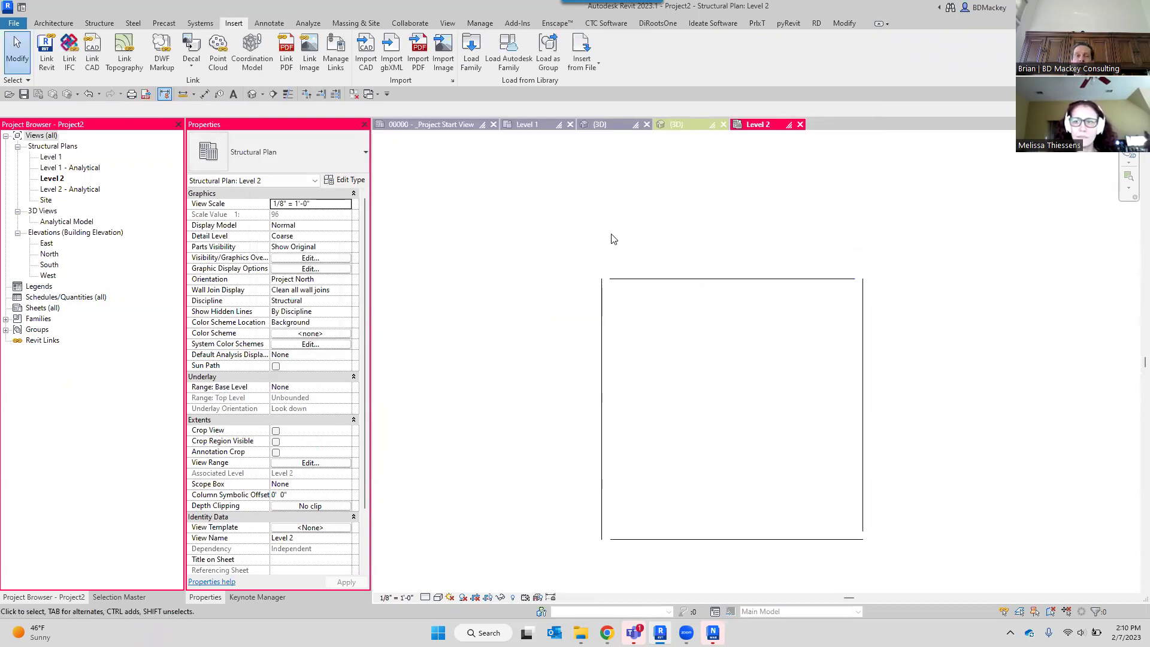
left_click(57, 22)
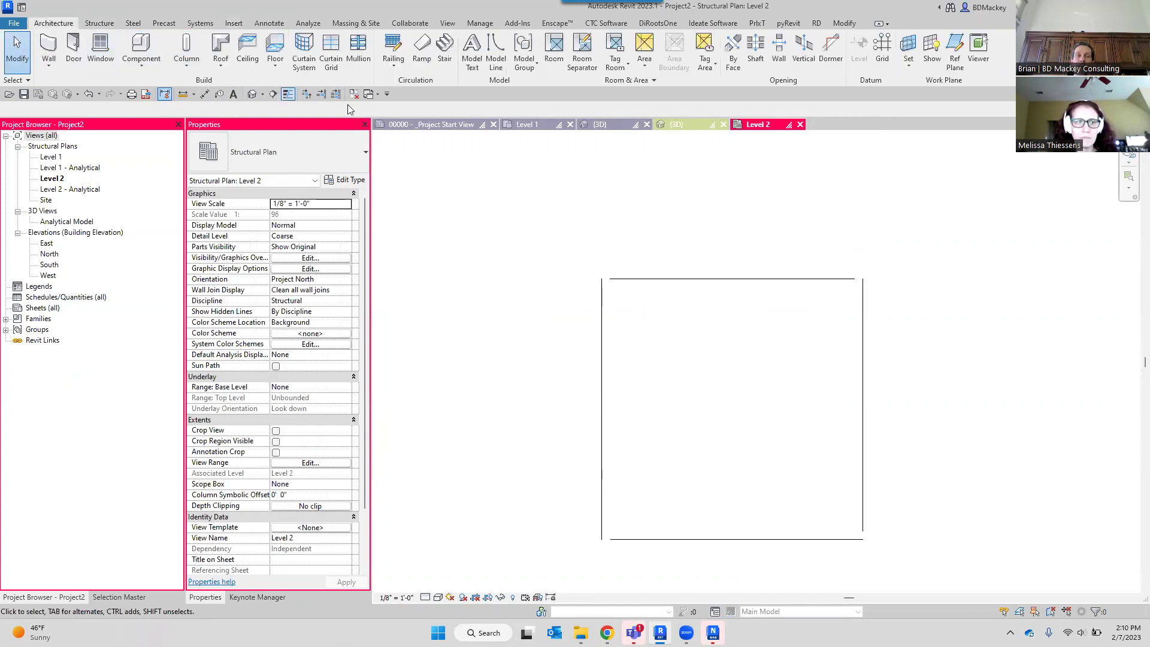
left_click(98, 23)
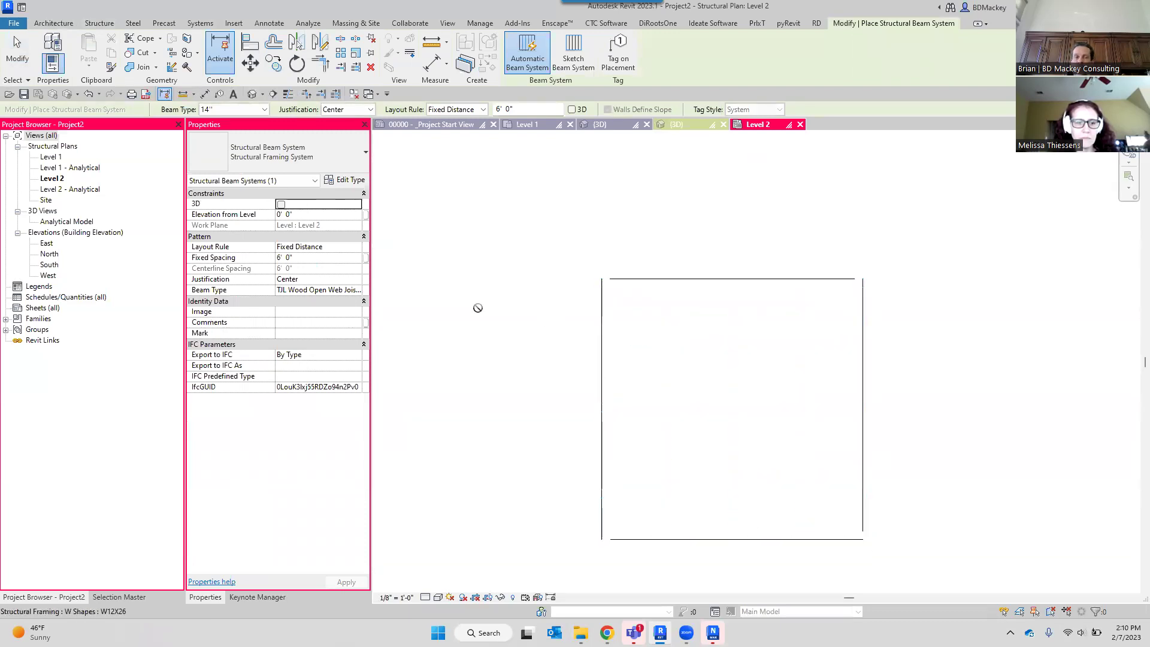
left_click(351, 255)
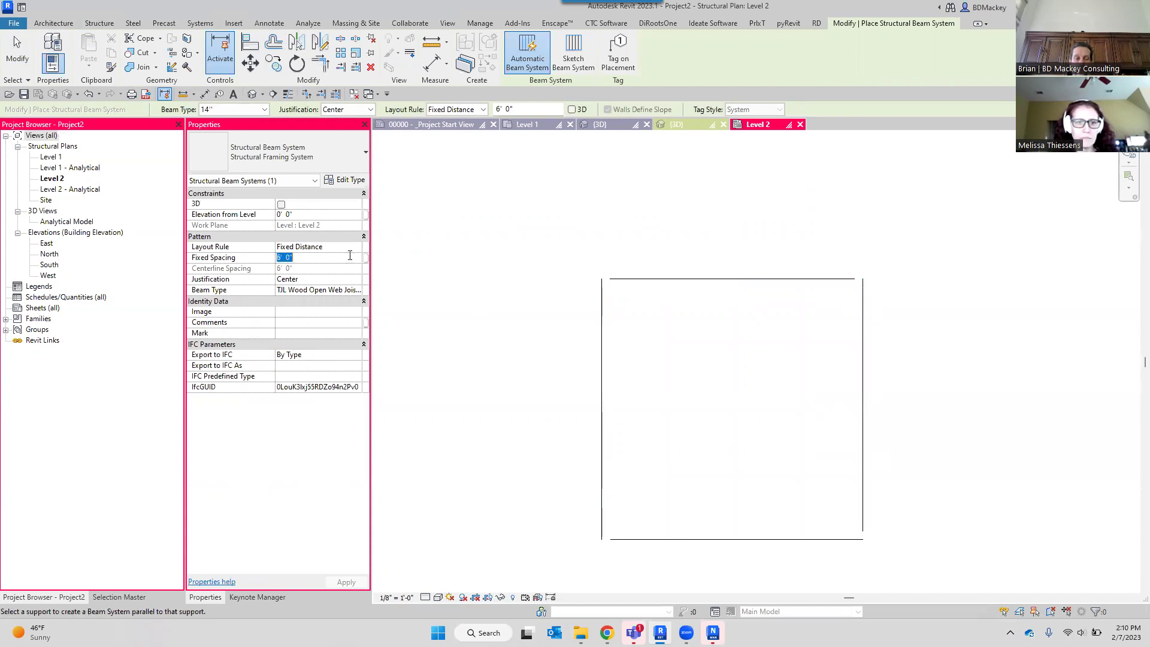
type("2")
key("Return")
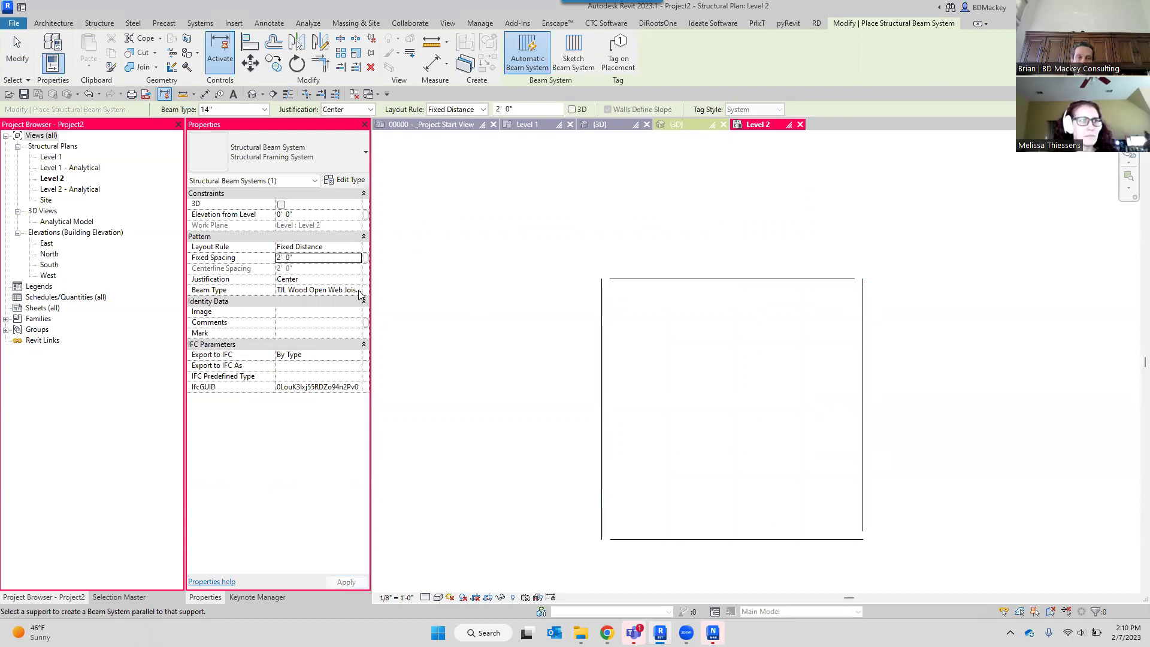
left_click(357, 291)
left_click(343, 310)
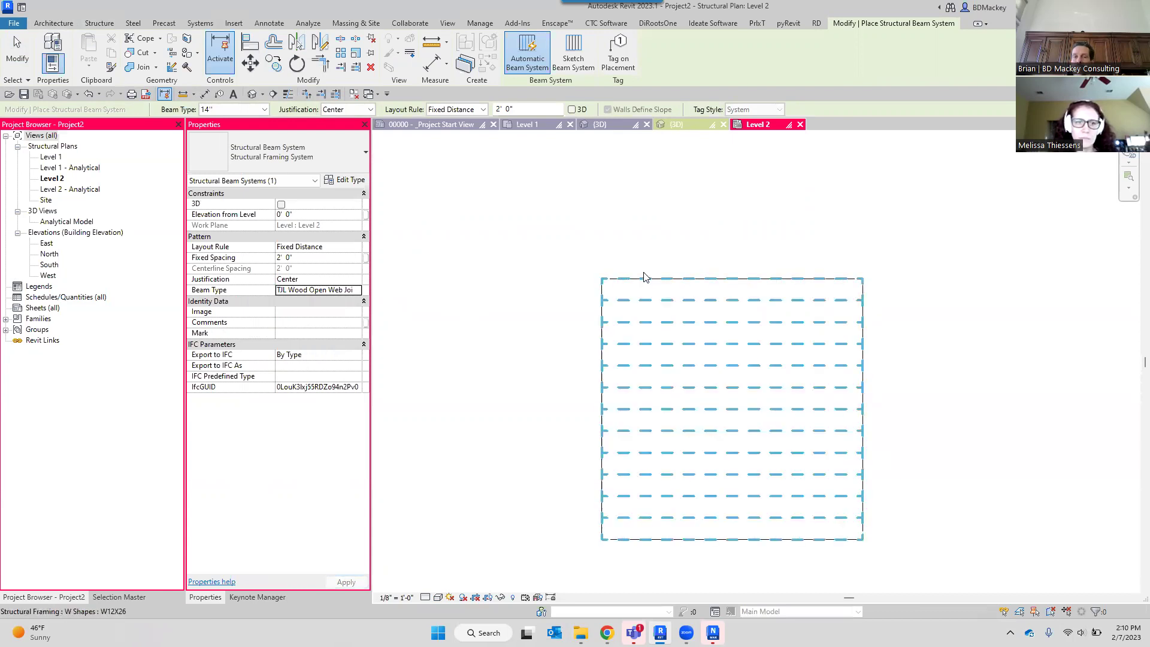
Create the joist beam system inside the beam square and exit the tool.
left_click(567, 263)
right_click(562, 232)
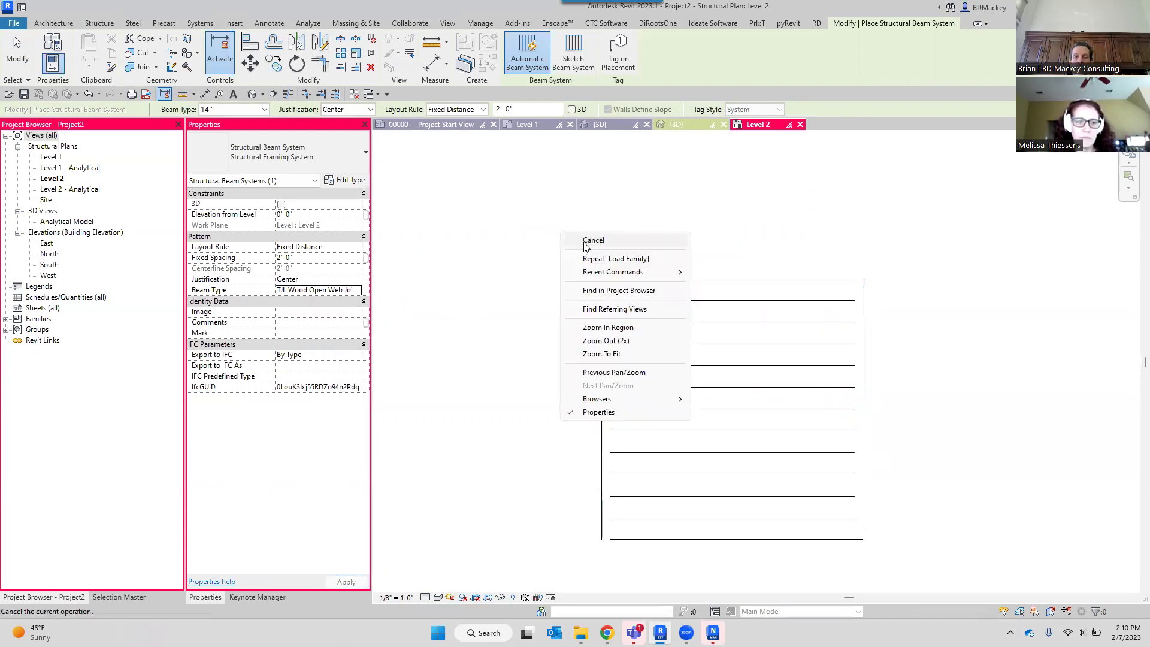
left_click(586, 242)
right_click(591, 240)
left_click(602, 247)
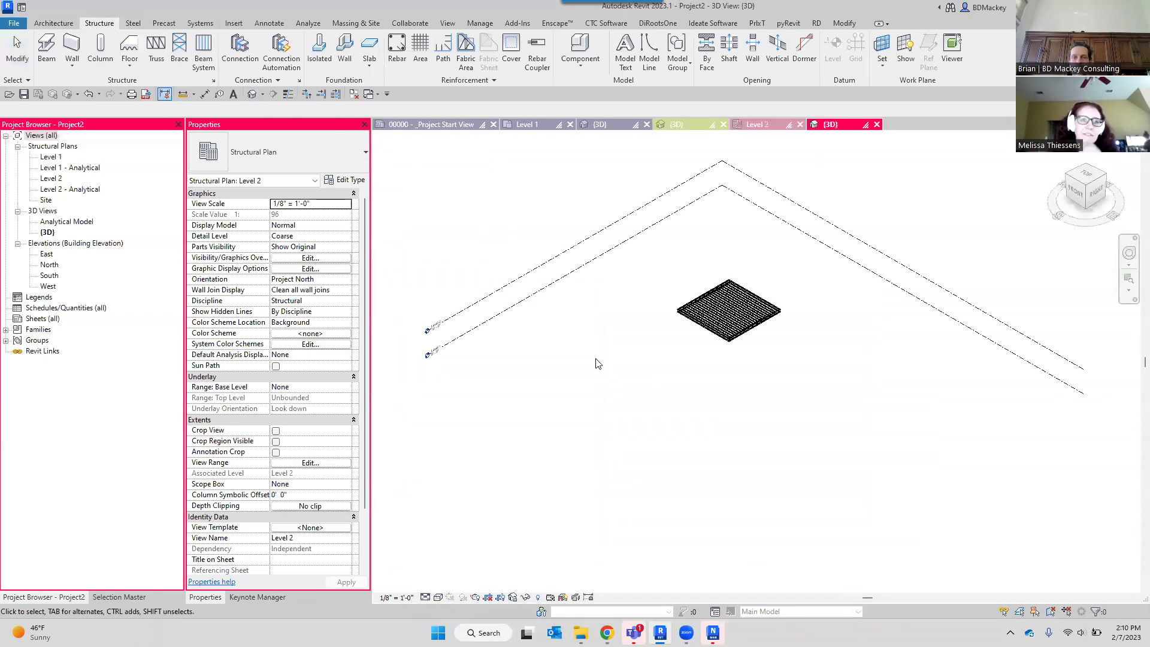
Change the joist beam system's Elevation from Level value to 1.
scroll(704, 316, "up", 6)
scroll(685, 487, "up", 5)
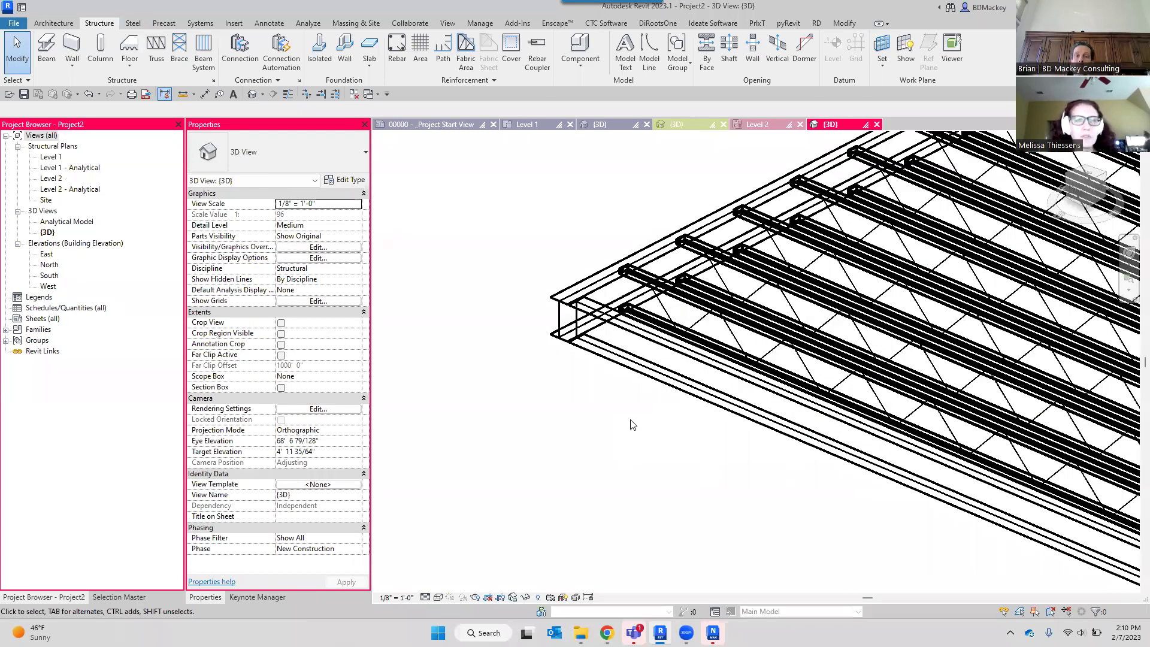
scroll(632, 424, "down", 5)
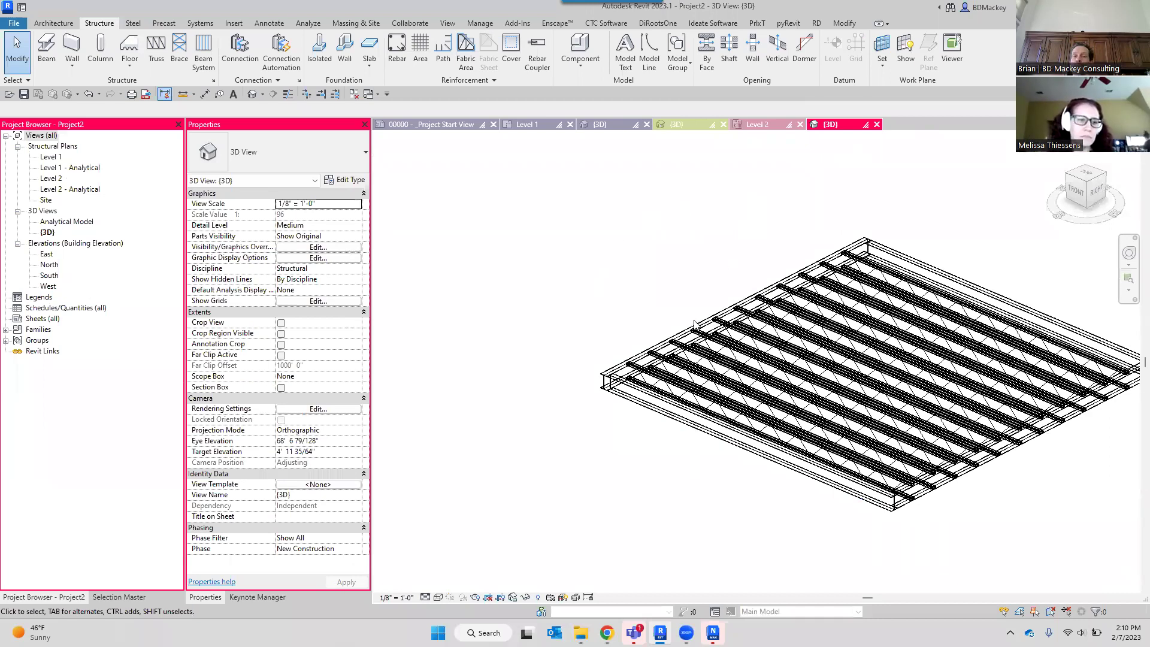
scroll(695, 324, "up", 3)
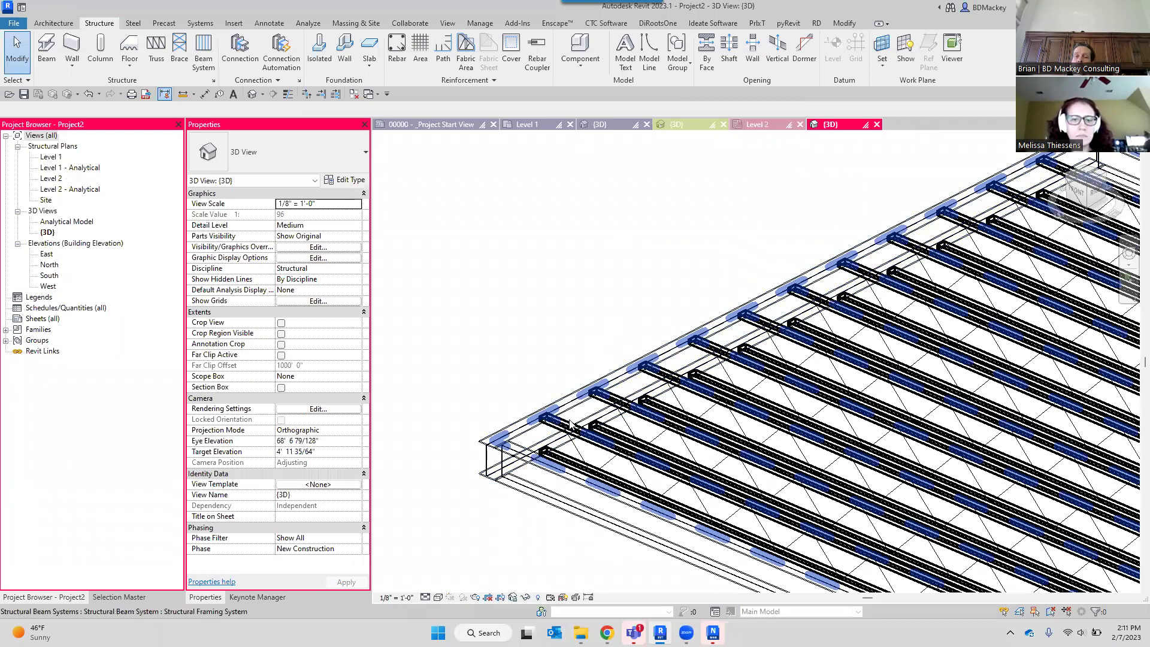
left_click(565, 431)
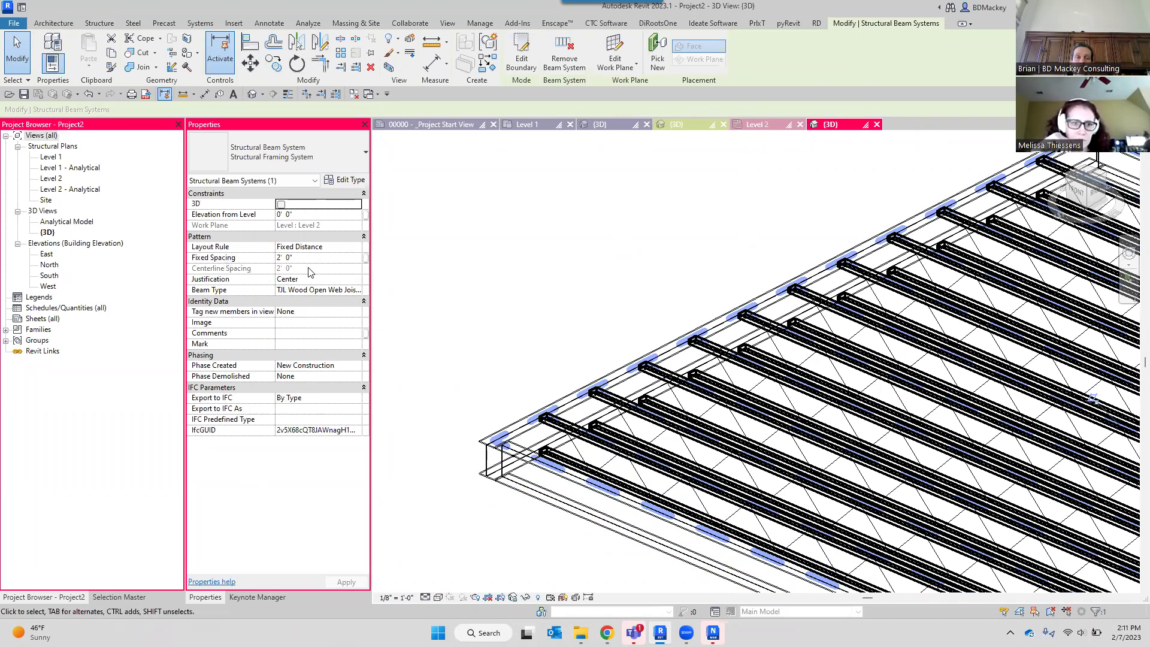
left_click(307, 215)
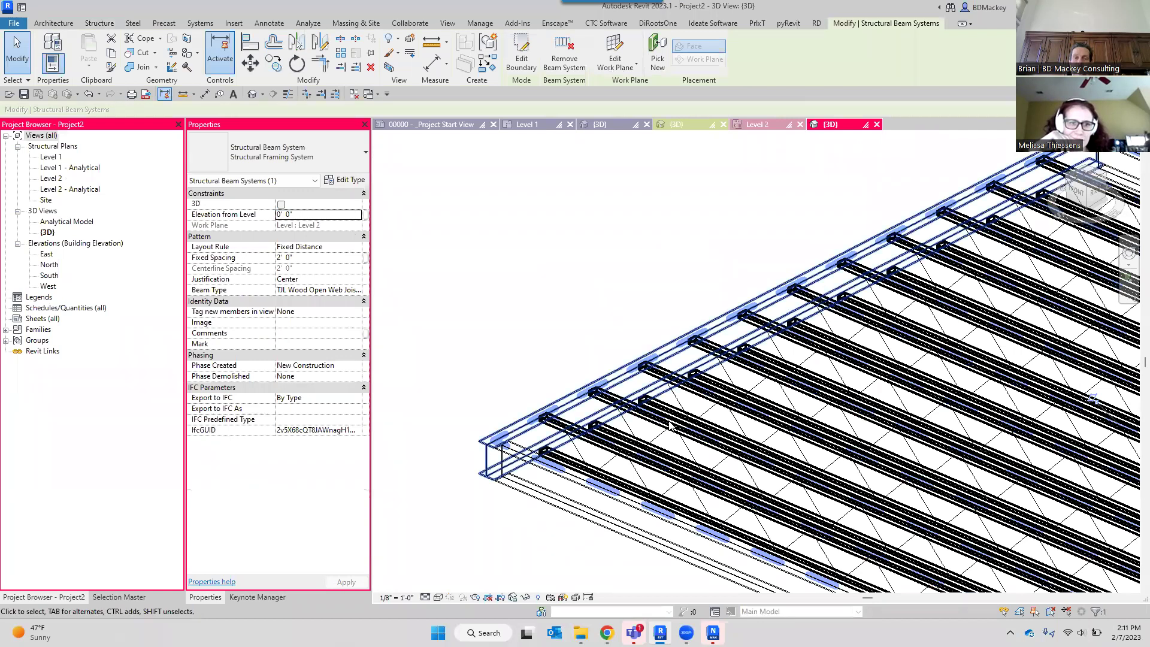
left_click(332, 213)
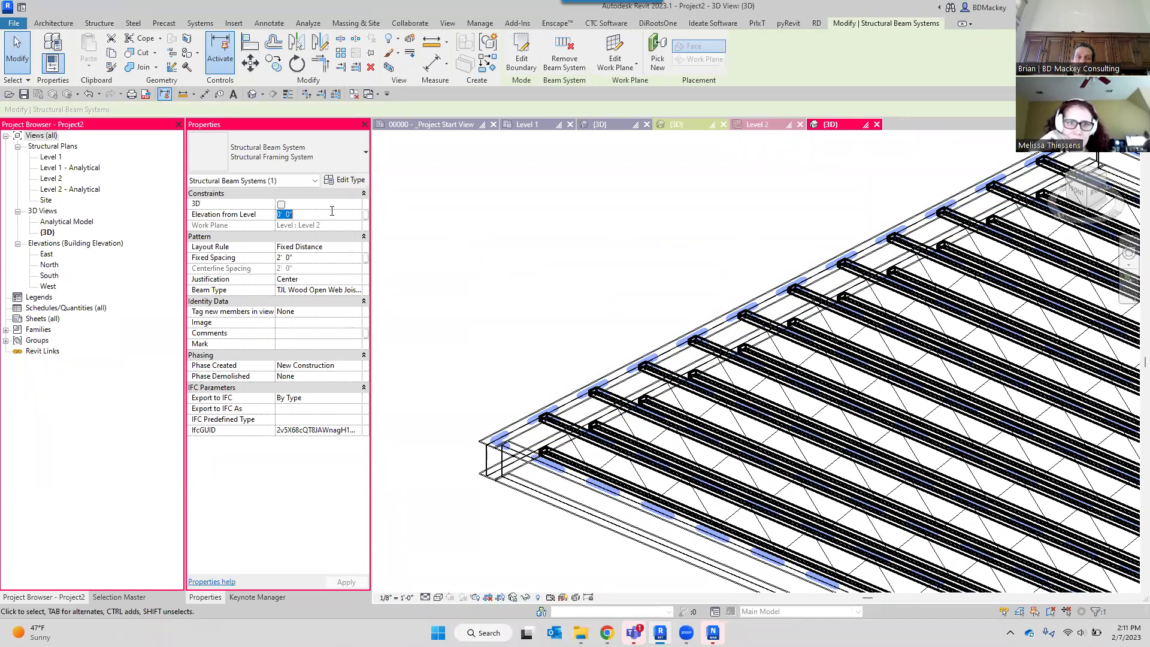
type("1")
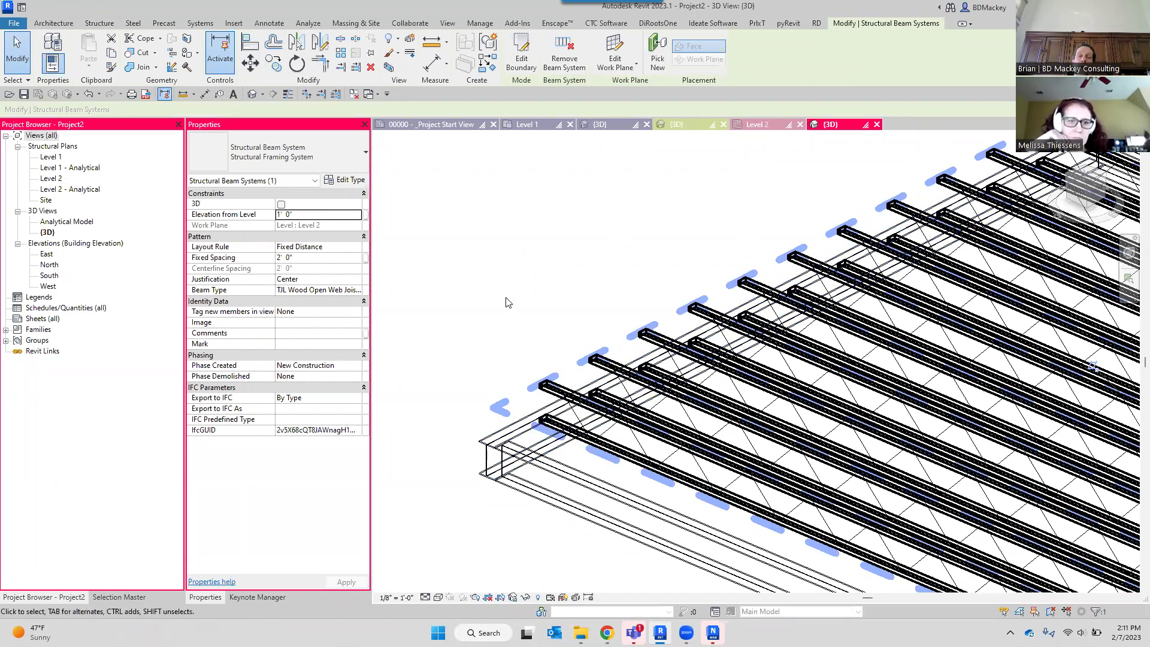
left_click(505, 302)
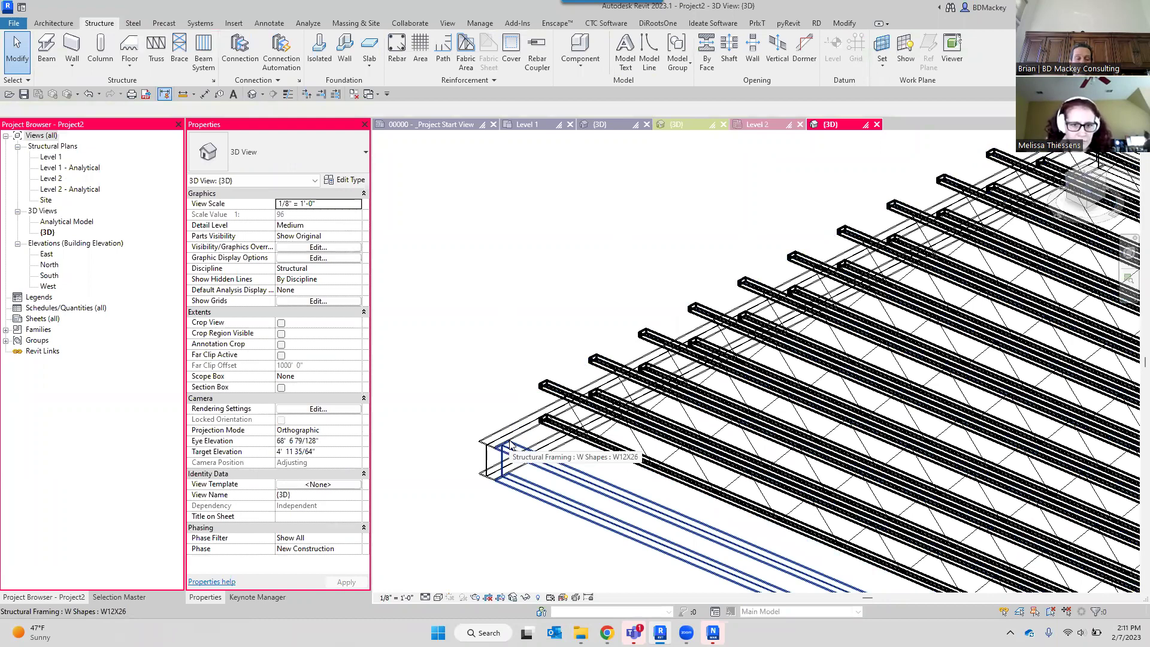
Undo the elevation change so the joists drop back below the W12X26 beams.
scroll(510, 444, "up", 3)
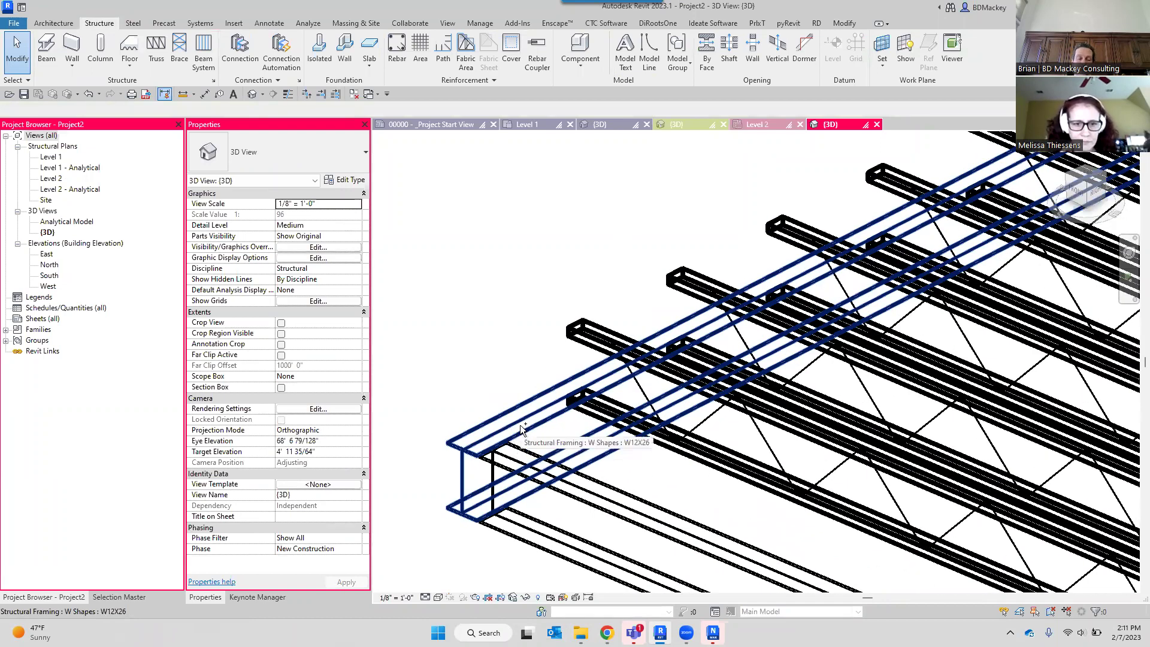
key("ctrl+z")
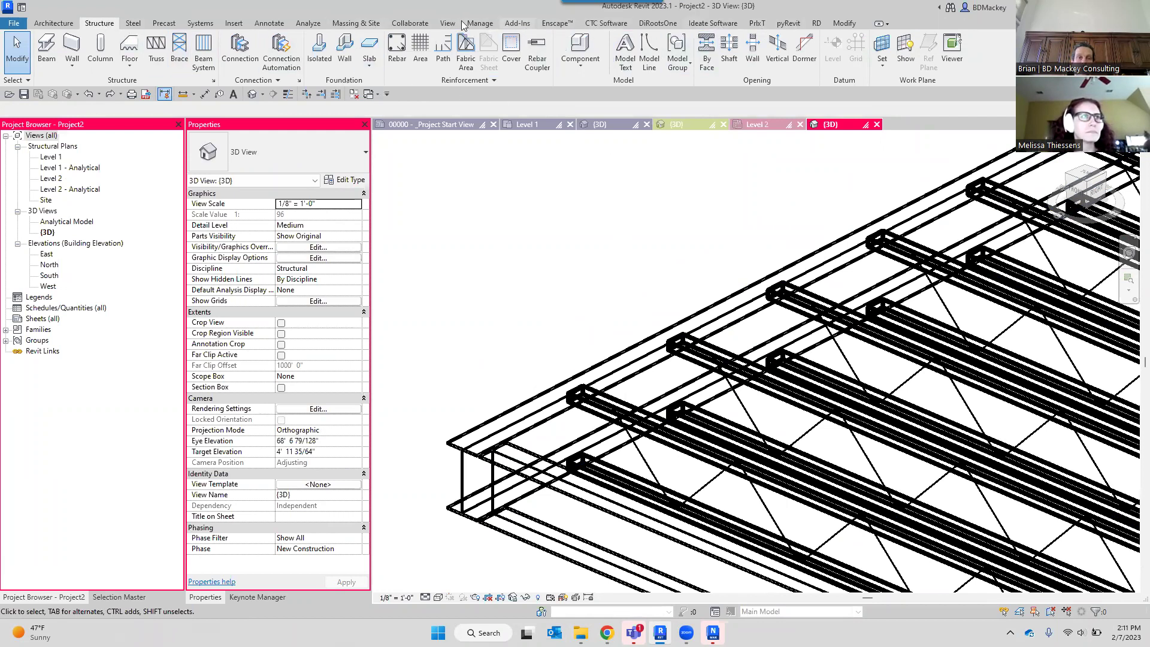
left_click(234, 22)
Load the SF_Reference Beam.rfa family from the 2023 Structural library folder.
left_click(464, 60)
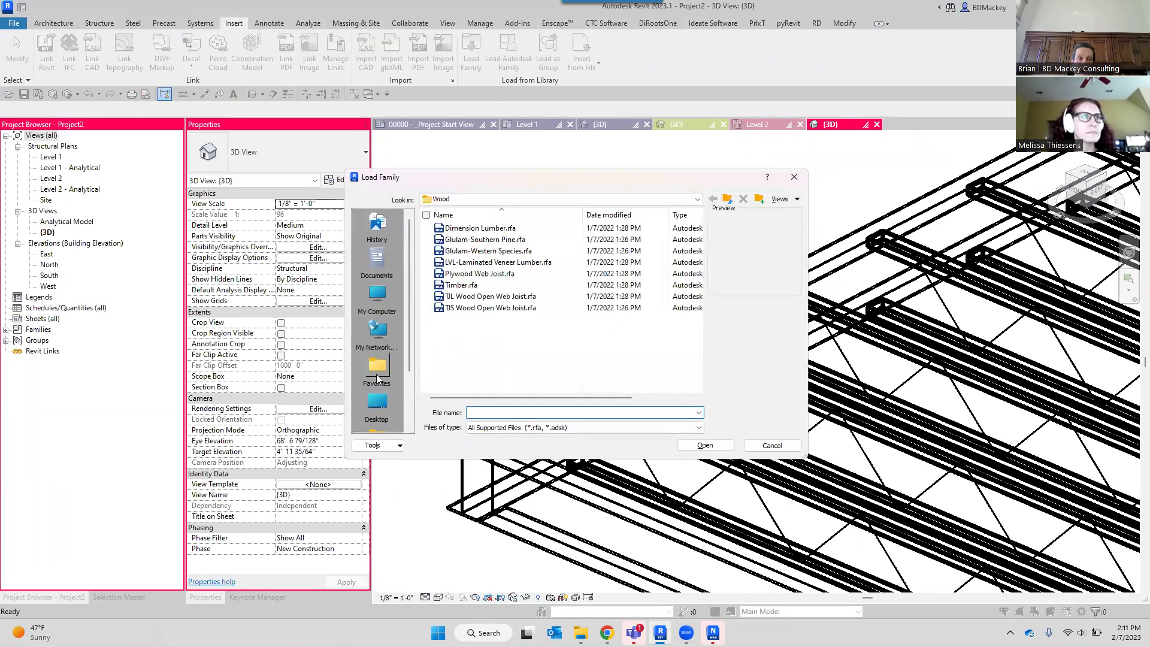
scroll(378, 377, "down", 2)
left_click(380, 371)
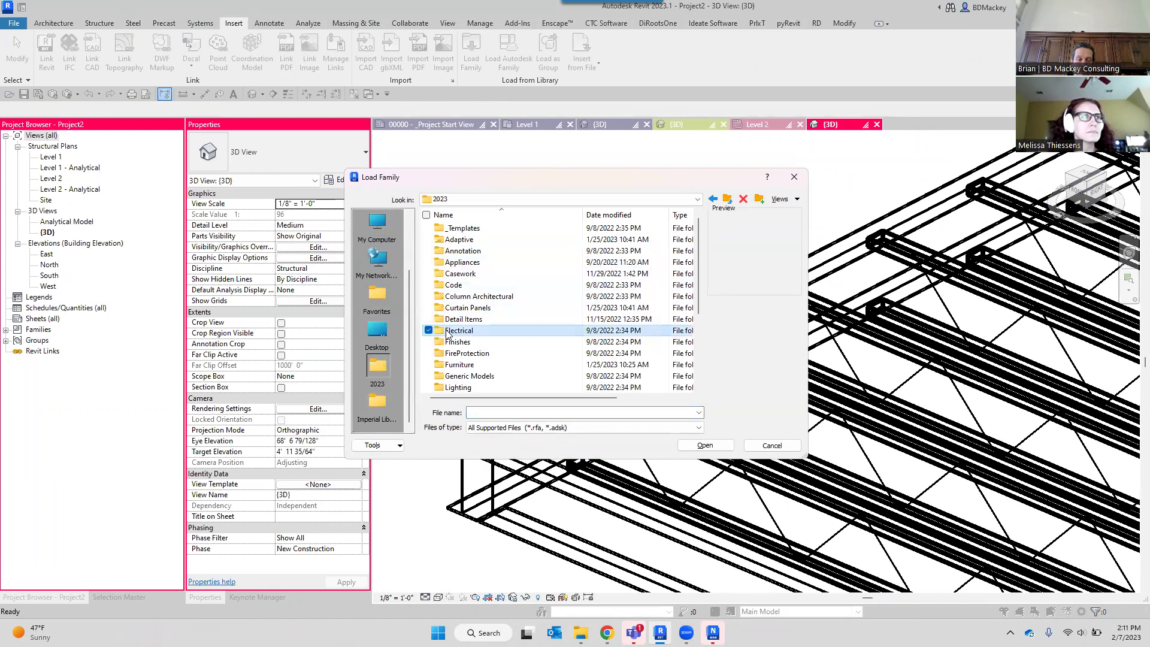
scroll(448, 336, "down", 4)
double_click(459, 363)
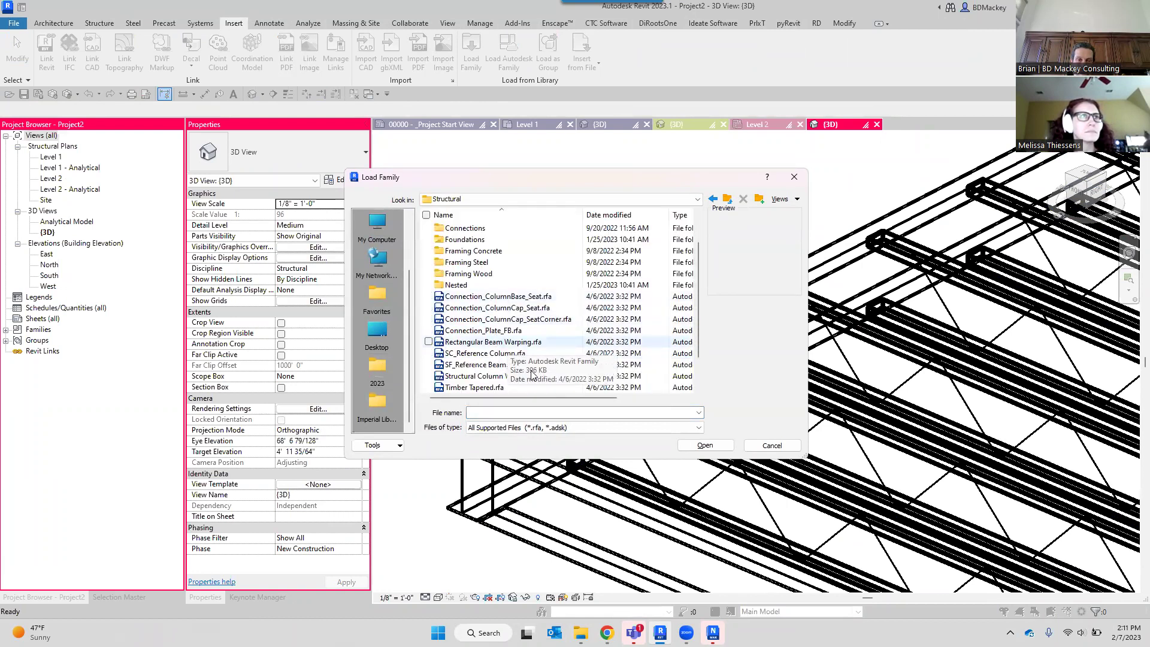
left_click(499, 365)
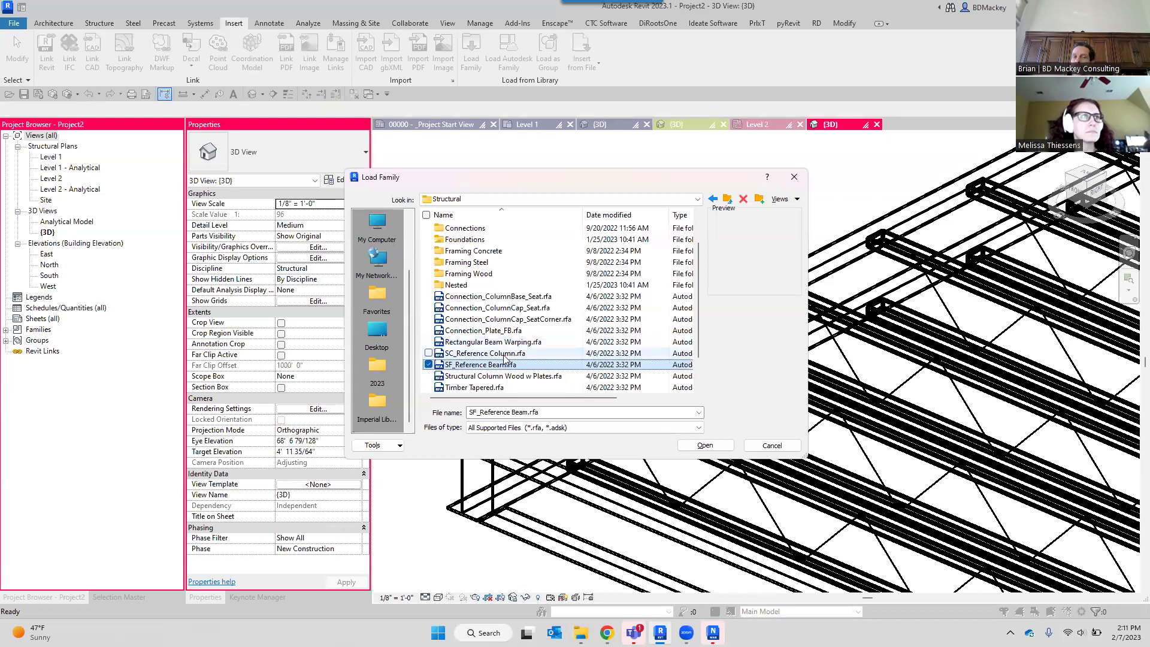
left_click(695, 448)
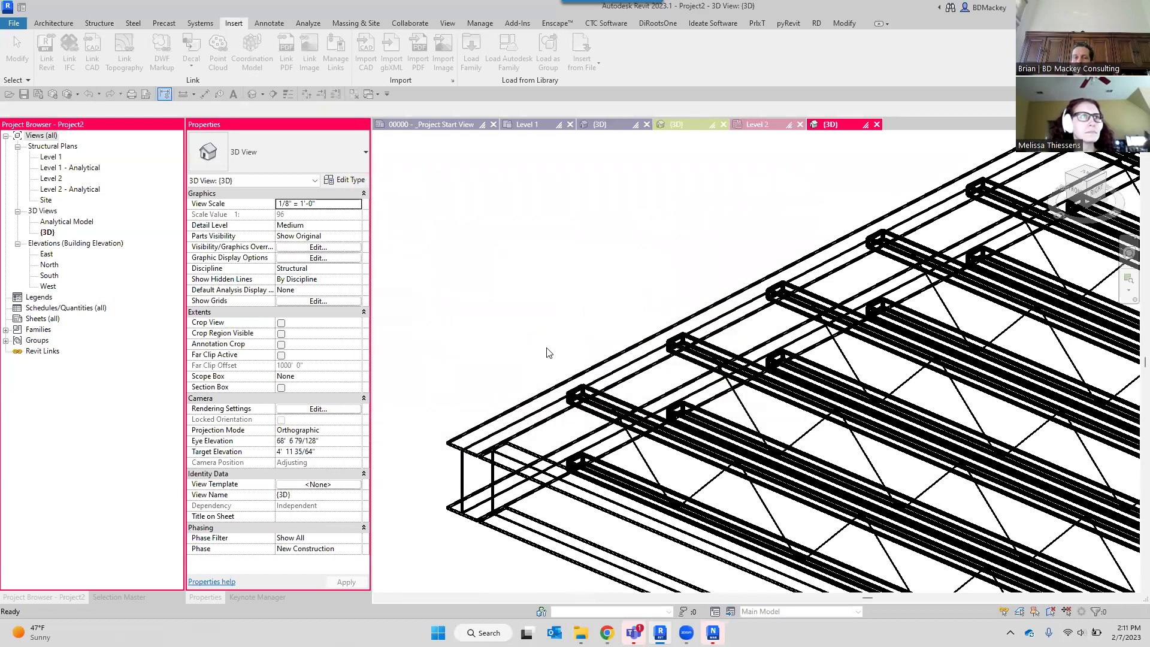
Change the four perimeter W12X26 beams to the SF_Reference Beam type.
scroll(521, 336, "down", 3)
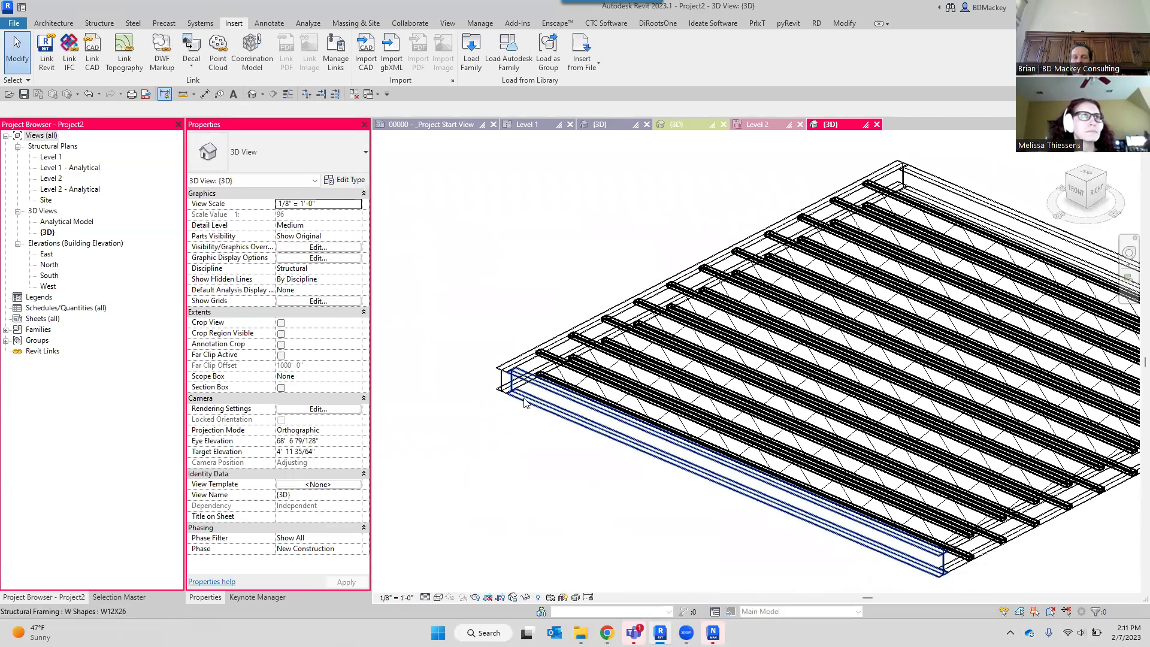
left_click(623, 457)
left_click(527, 380, "ctrl")
middle_click_drag(620, 454, 531, 409)
left_click(960, 483, "ctrl")
middle_click_drag(1003, 491, 930, 499, "shift")
left_click(930, 499, "ctrl")
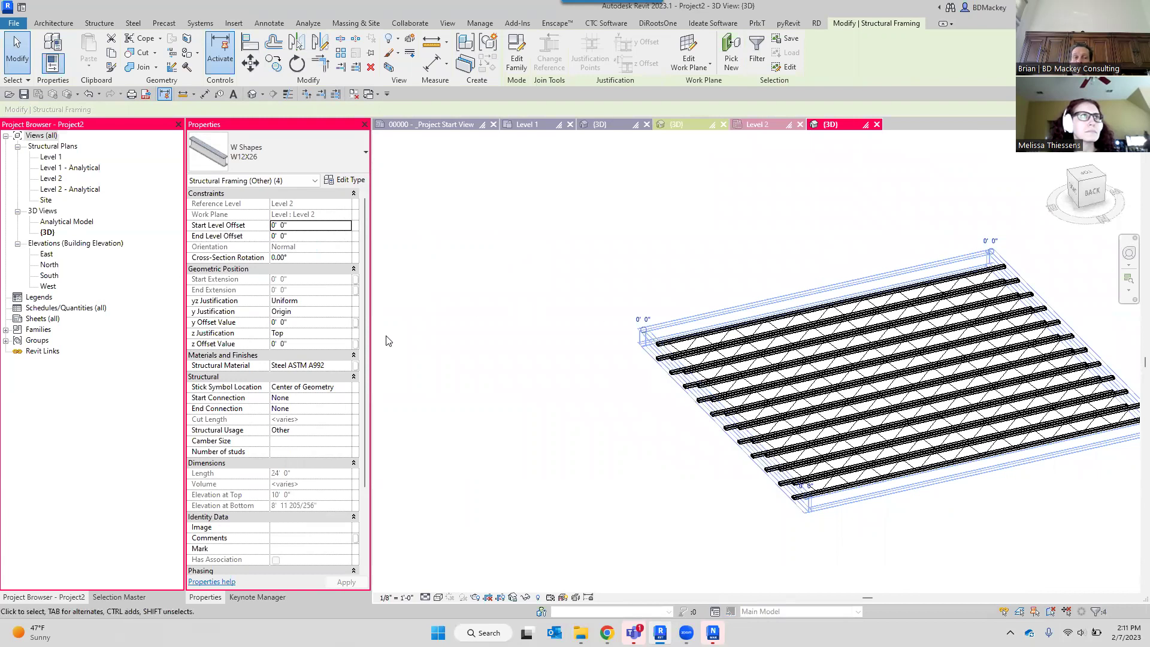
left_click(322, 161)
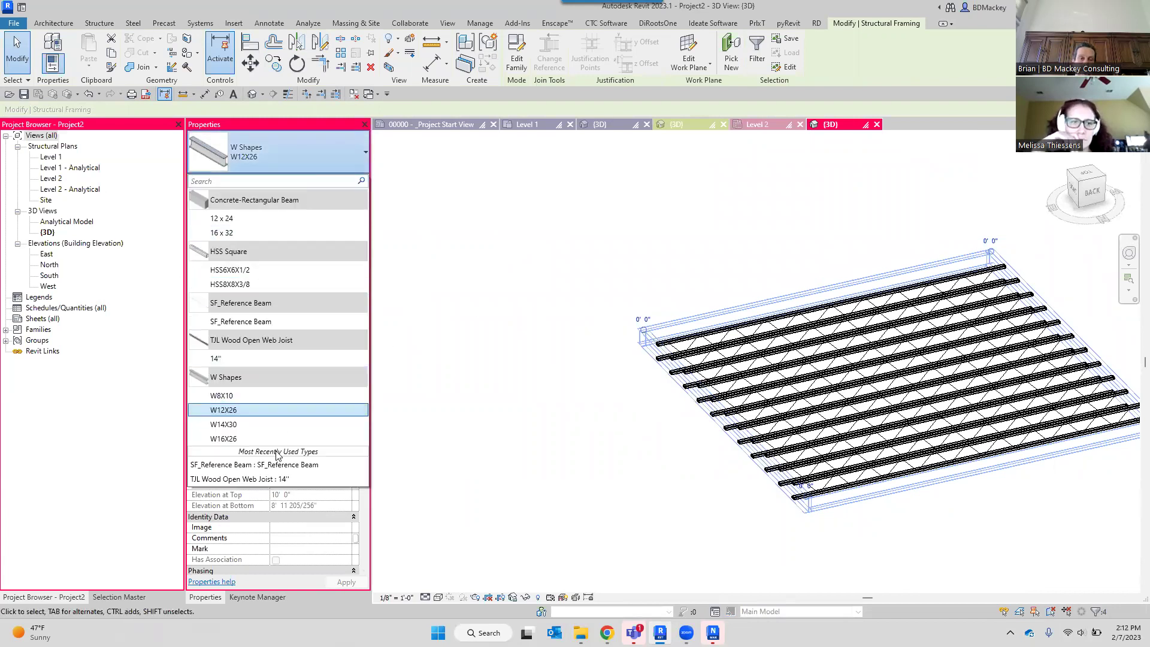
left_click(707, 478)
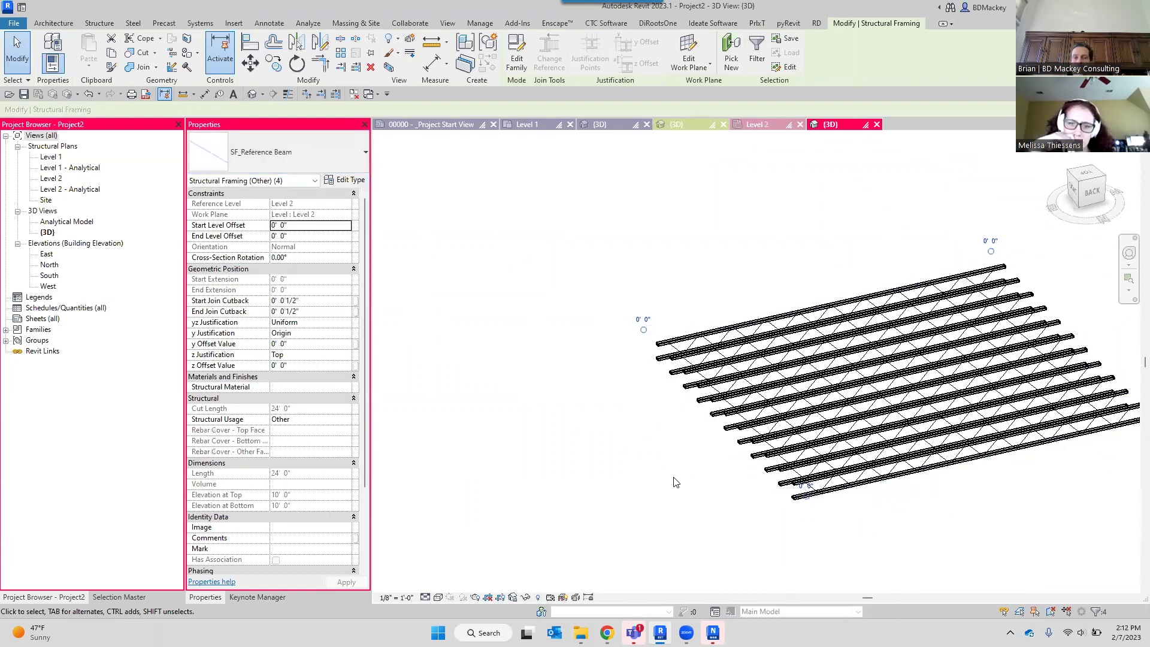
Set the 3D view's detail level to Coarse.
scroll(641, 341, "up", 3)
left_click(425, 597)
left_click(443, 558)
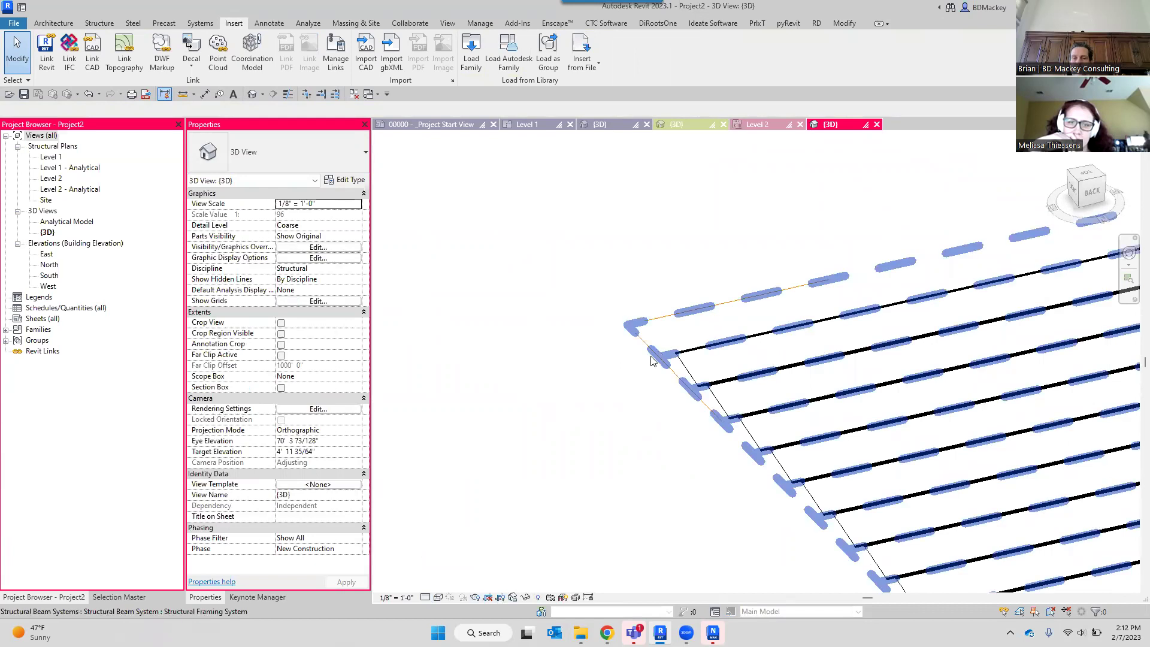
Switch from the 3D view to the Level 2 structural plan.
left_click(652, 360)
scroll(620, 423, "down", 2)
left_click(621, 423)
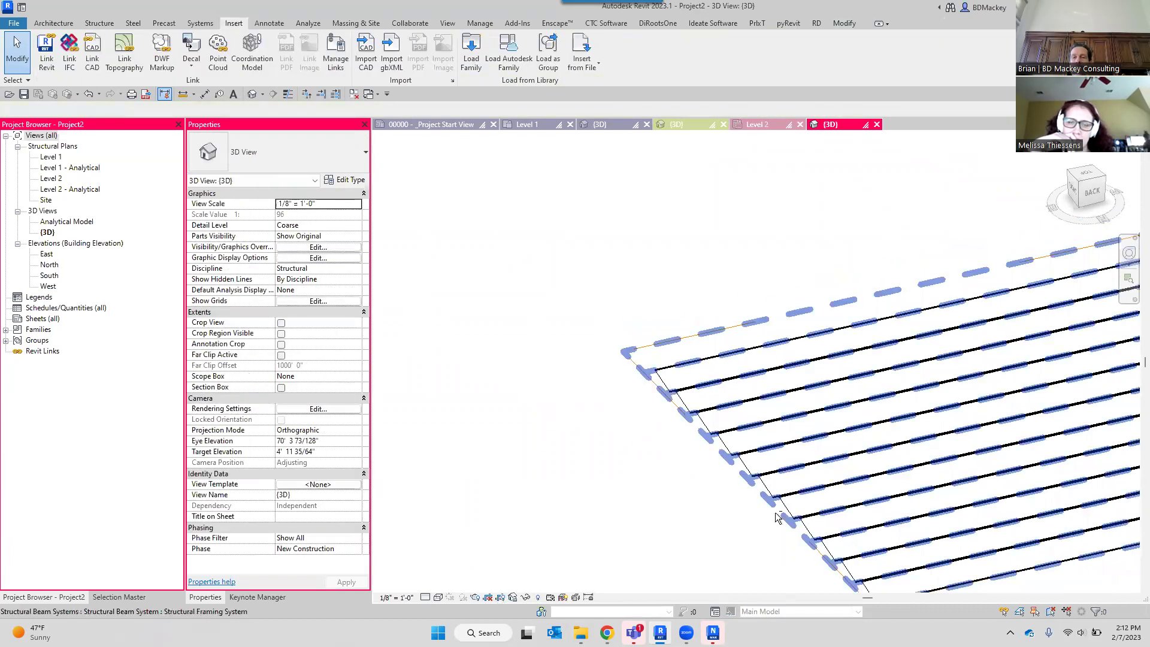
scroll(692, 521, "up", 3)
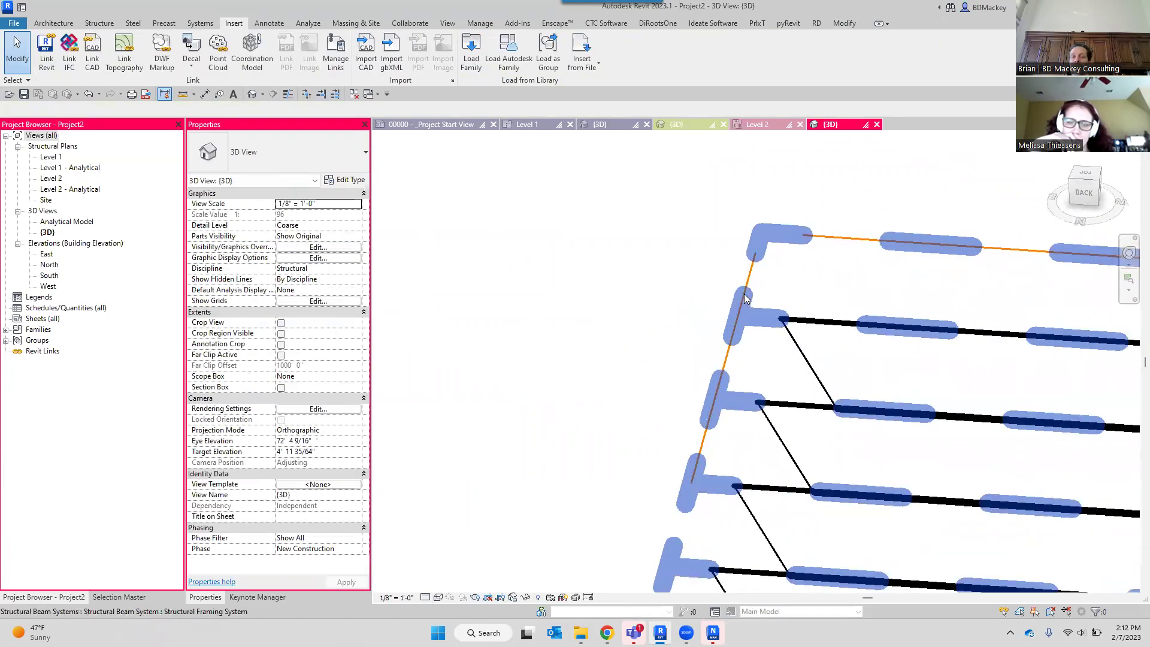
scroll(755, 288, "up", 3)
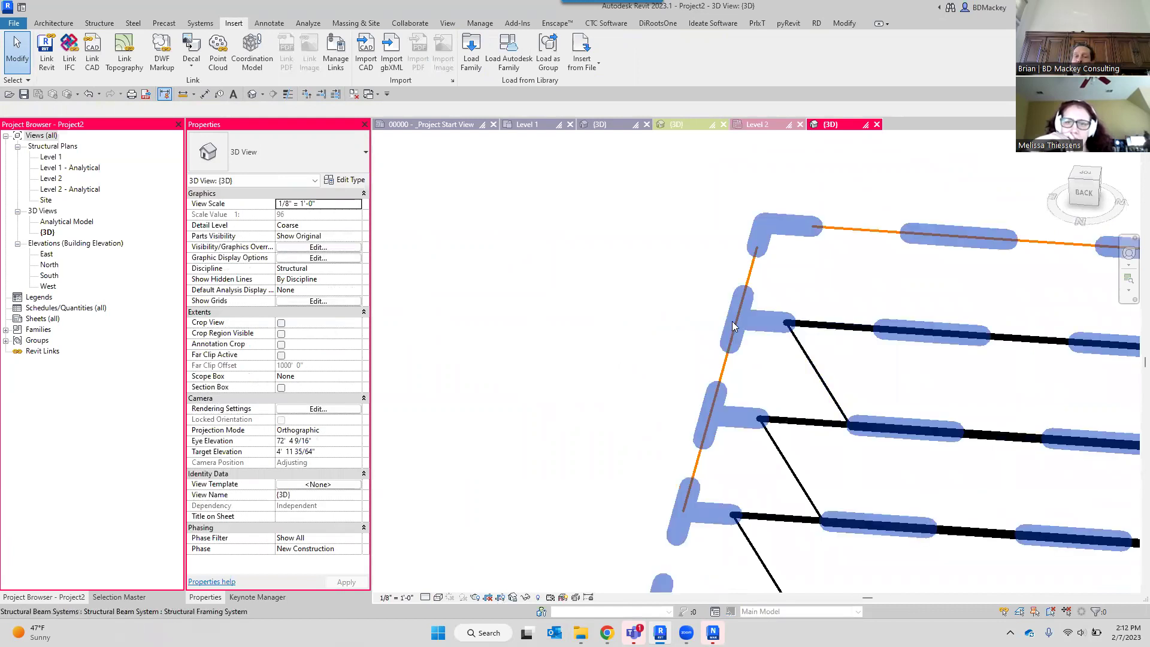
left_click(759, 124)
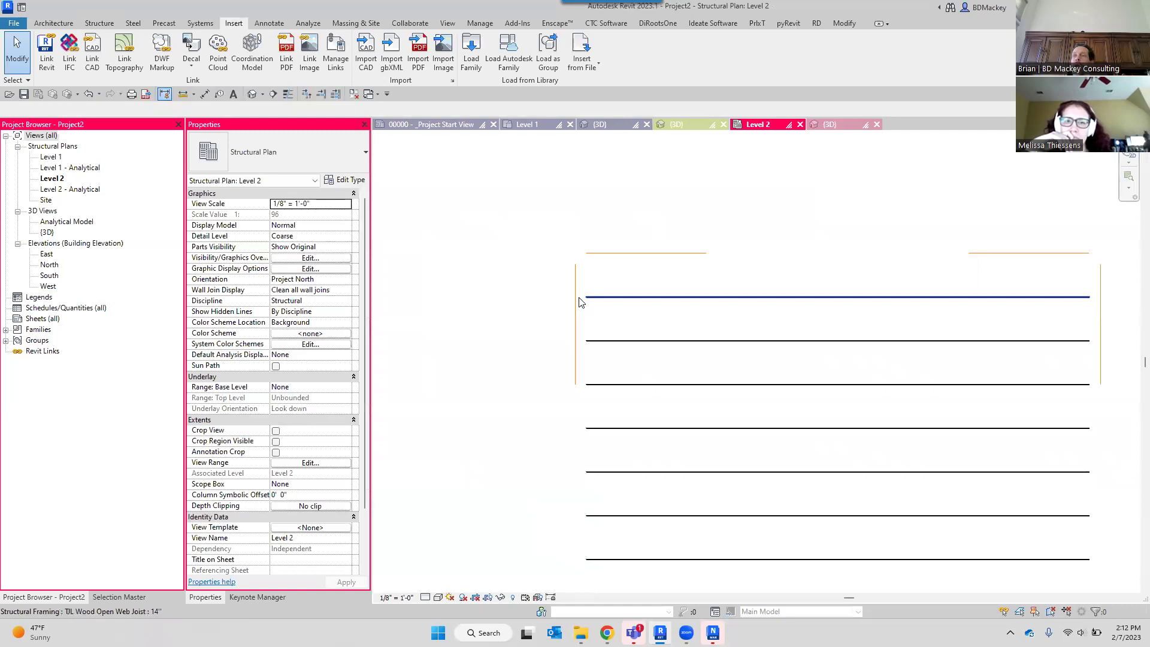
Select the vertical SF_Reference Beam with Tab and drag it slightly left.
middle_click_drag(595, 328, 669, 334)
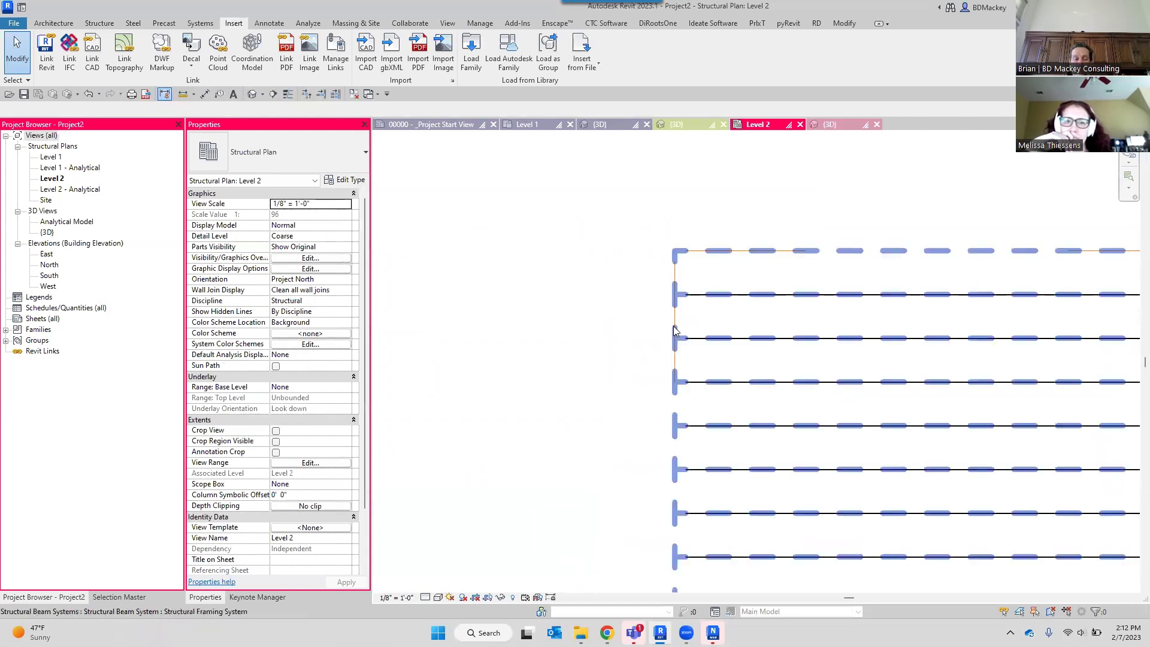
key("Tab")
left_click(675, 327)
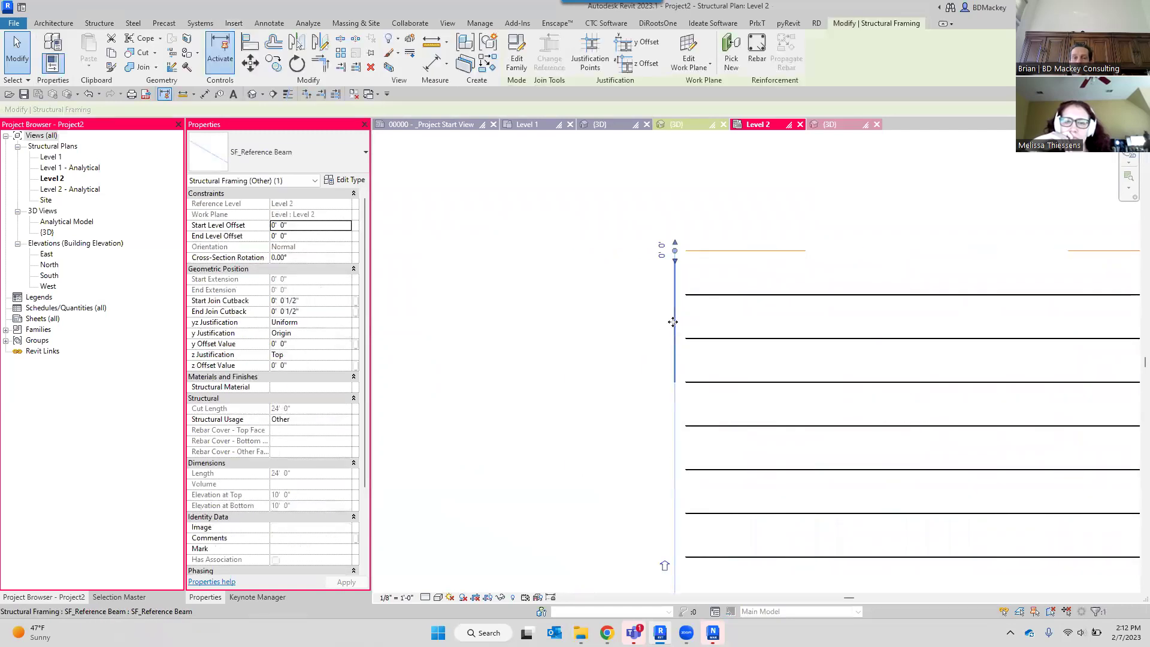
left_click_drag(663, 321, 644, 321)
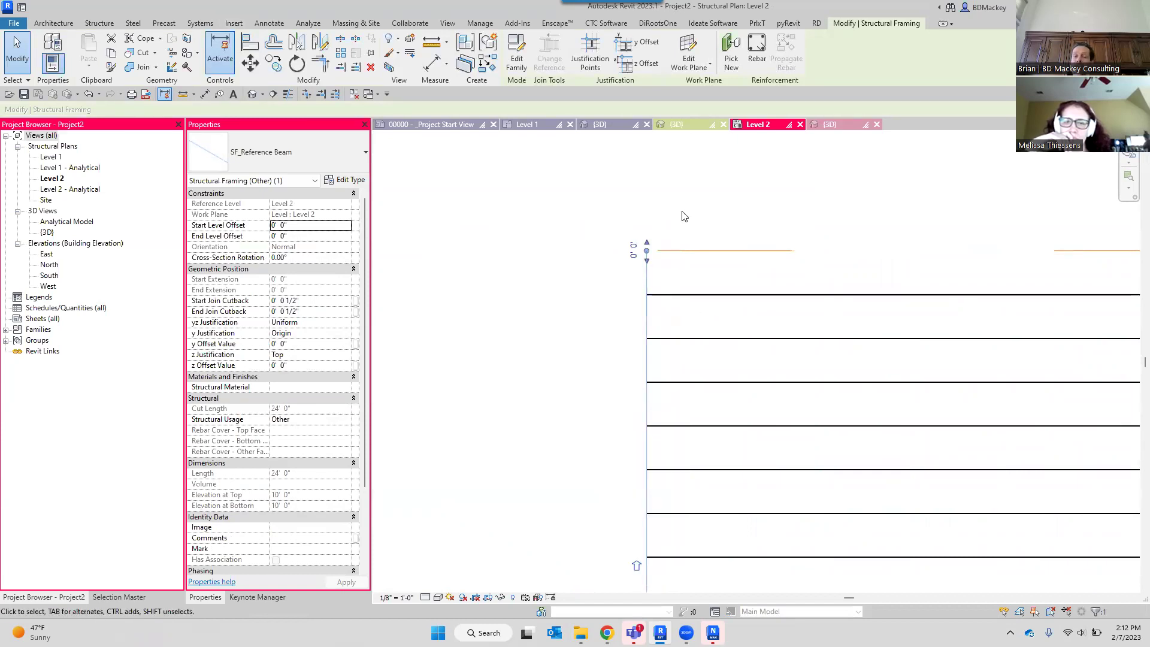
key("Escape")
scroll(683, 222, "down", 2)
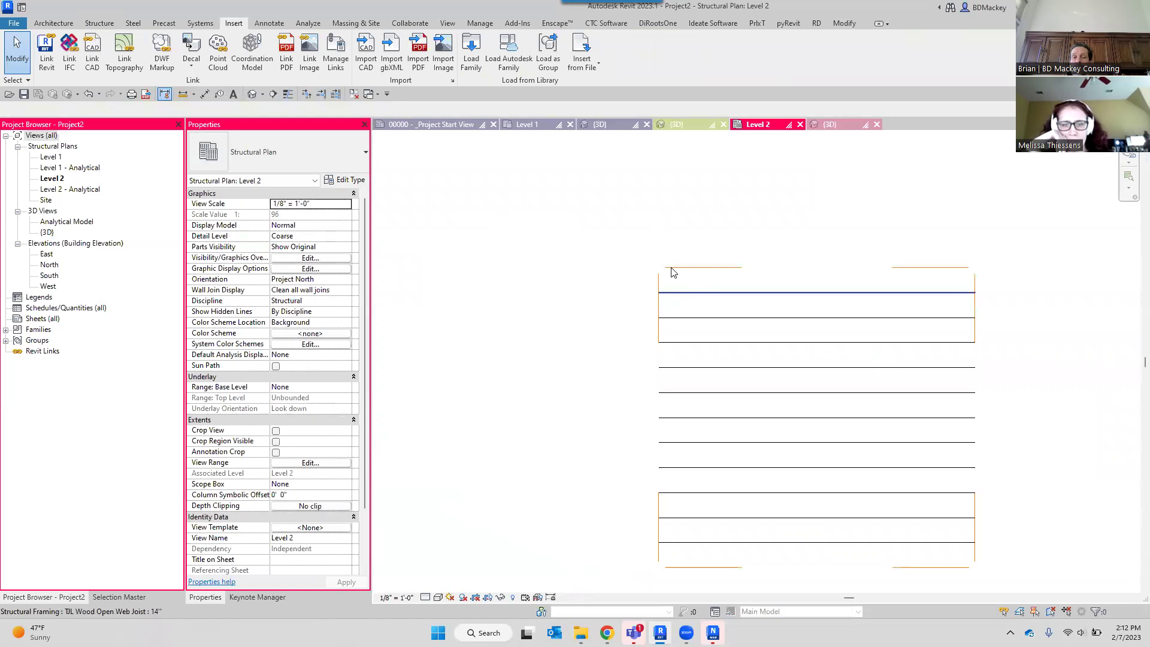
Draw a structural wall along the left edge from the top-left to bottom-left corner.
key("w")
key("a")
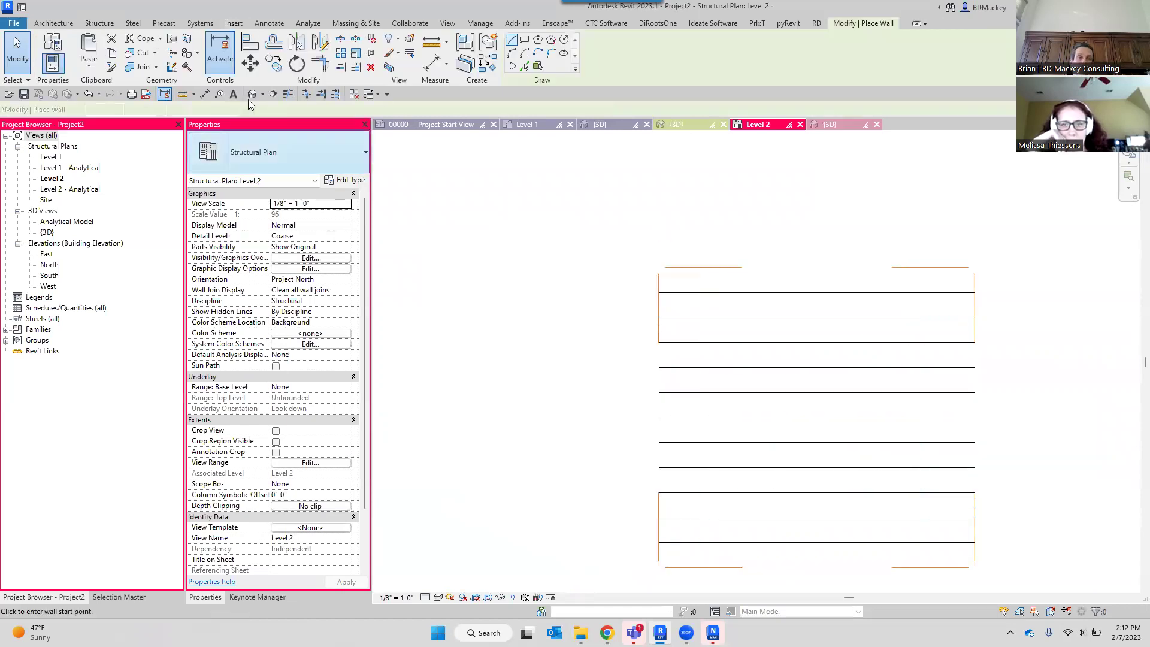
left_click(100, 23)
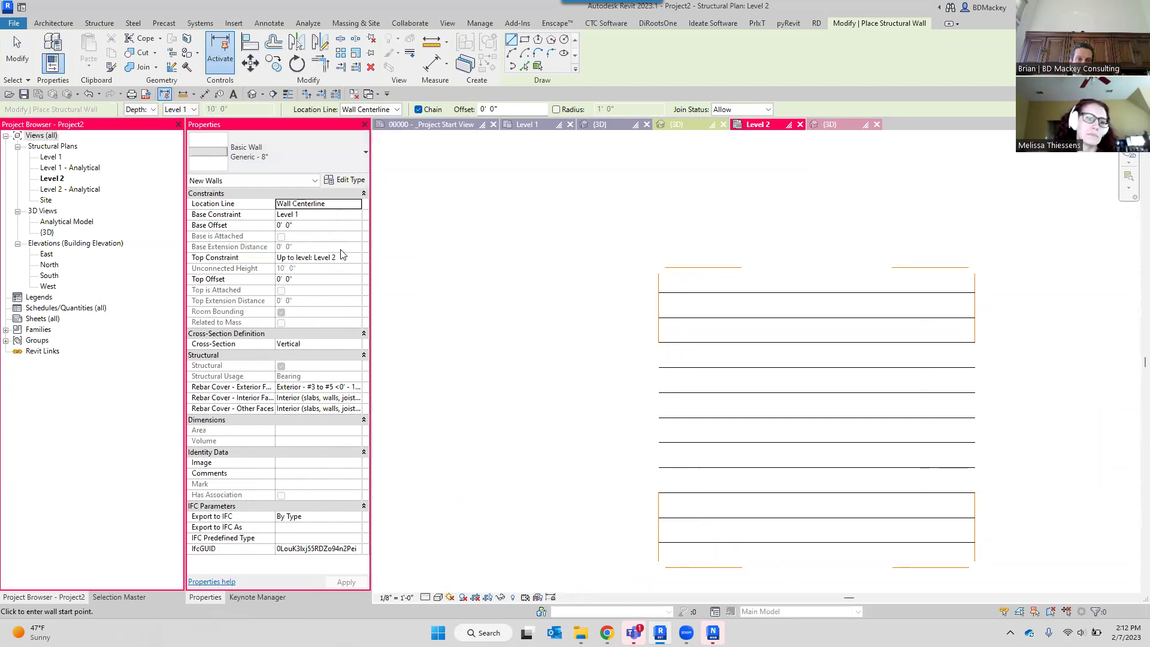
scroll(680, 282, "up", 4)
left_click(657, 258)
scroll(657, 301, "down", 5)
middle_click_drag(659, 397, 661, 279)
left_click(660, 434)
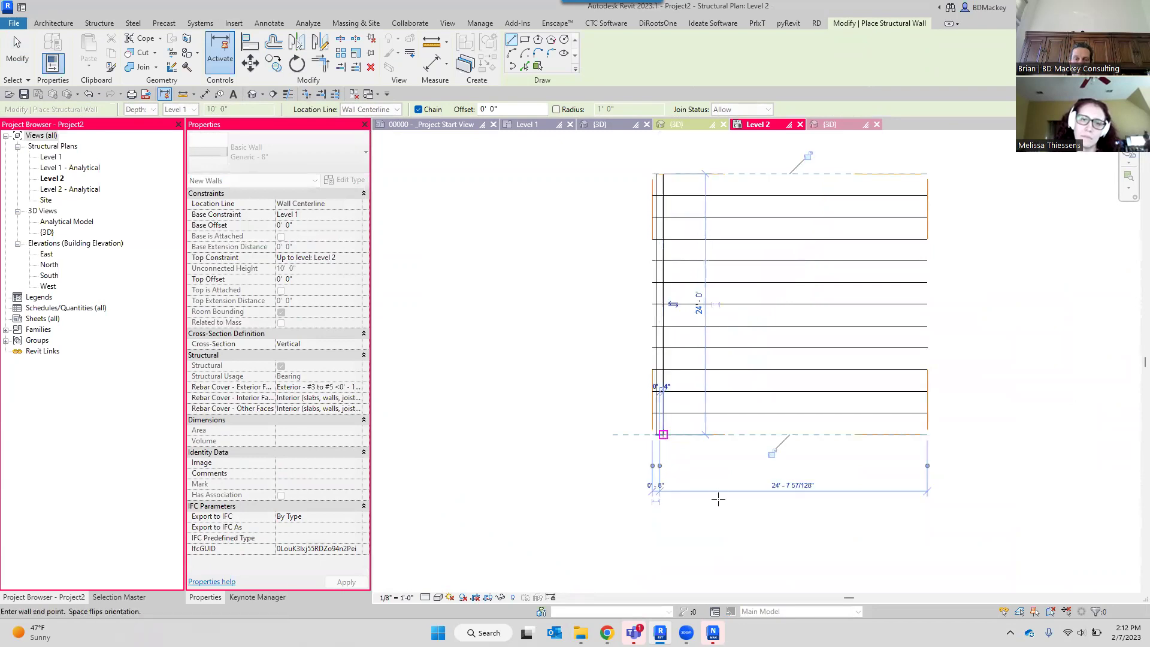
key("Escape")
key("Escape")
Change the left reference beam's offset dimension from 0' 8" to 6", then 4".
scroll(659, 216, "up", 4)
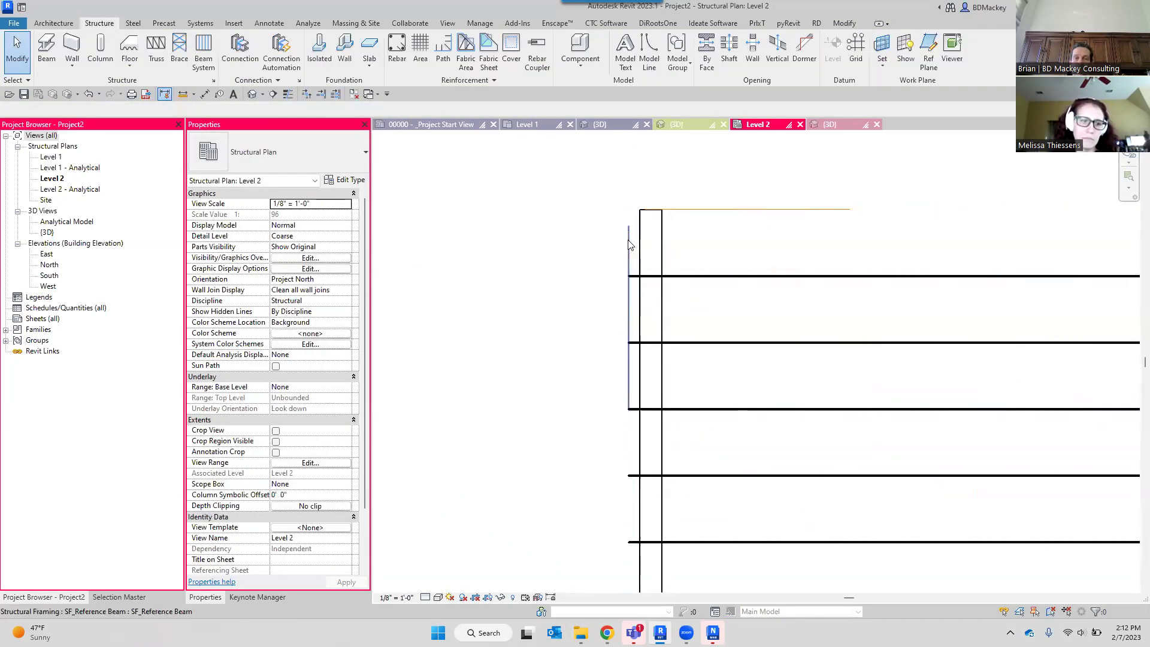
left_click(614, 217)
scroll(614, 219, "up", 3)
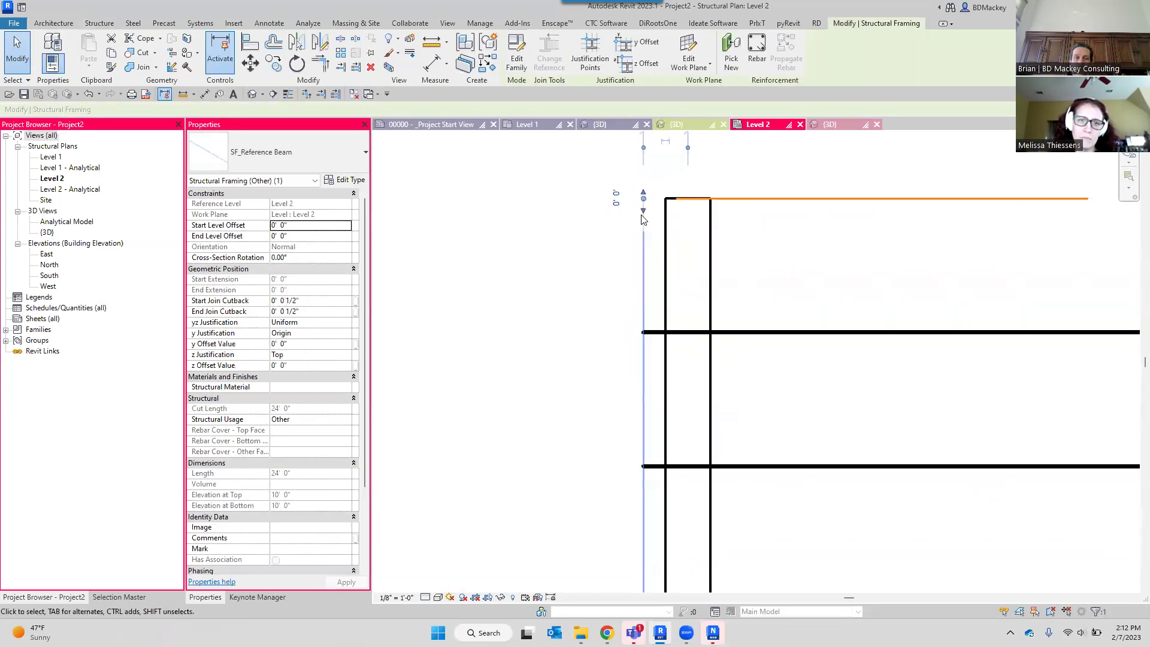
middle_click_drag(762, 254, 764, 358)
left_click(673, 231)
type("6\"")
key("Return")
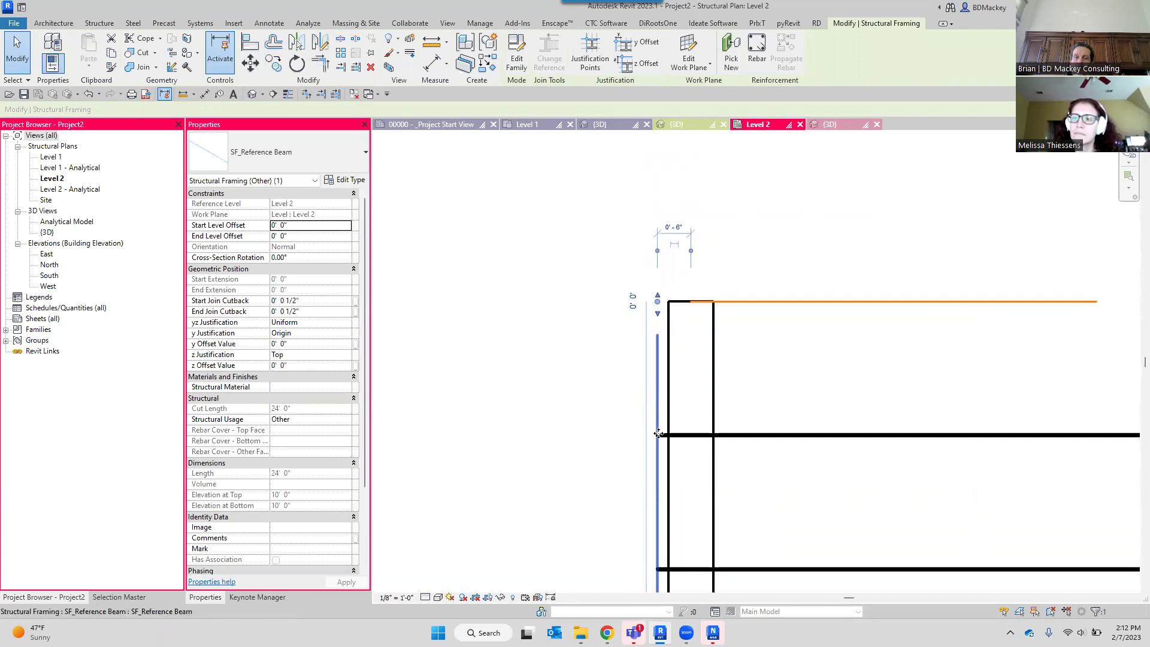
left_click(672, 224)
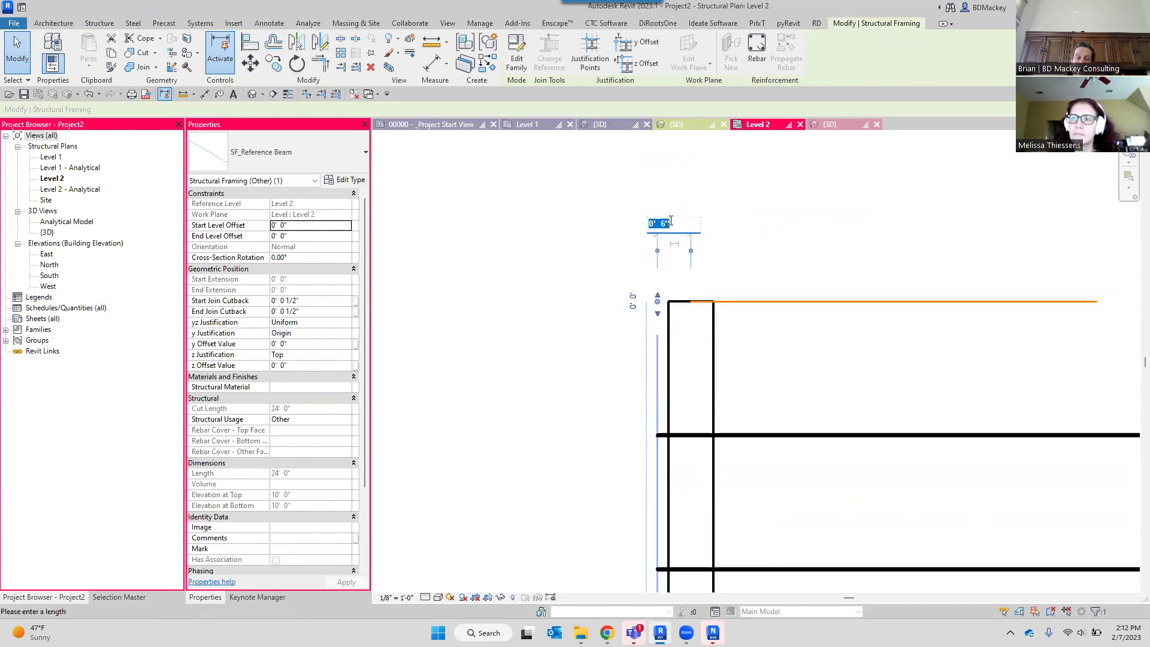
type("4")
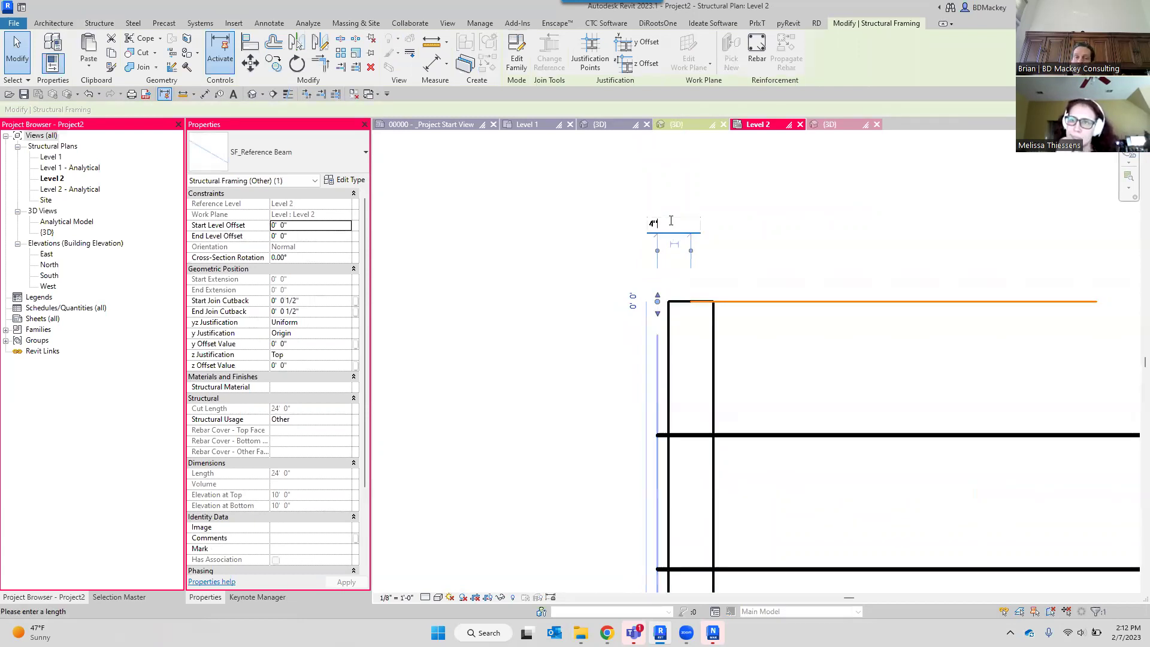
key("Return")
left_click(719, 209)
Set the new wall's Top Offset to -1' 0".
scroll(719, 209, "down", 2)
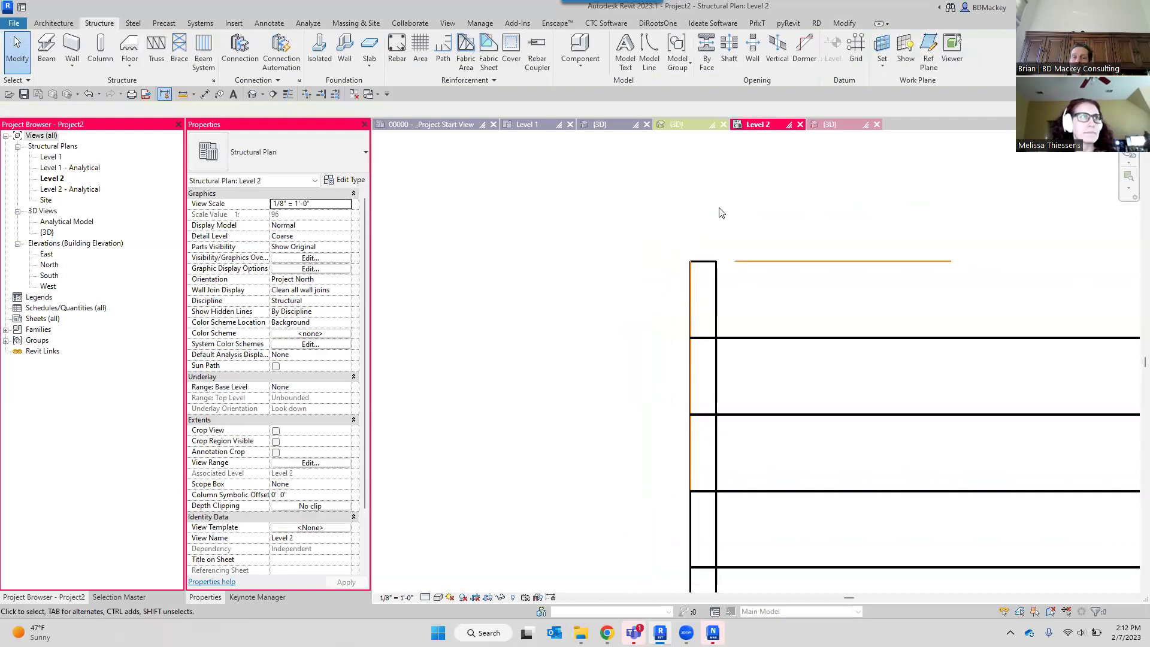
left_click(662, 256)
left_click(312, 280)
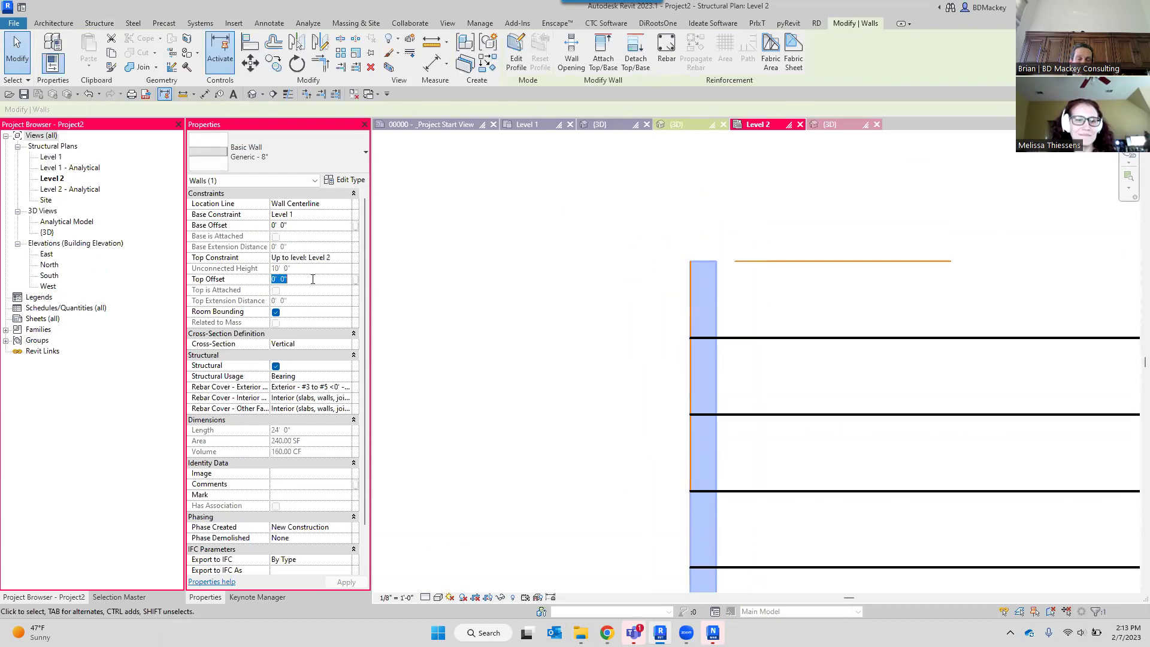
left_click(568, 218)
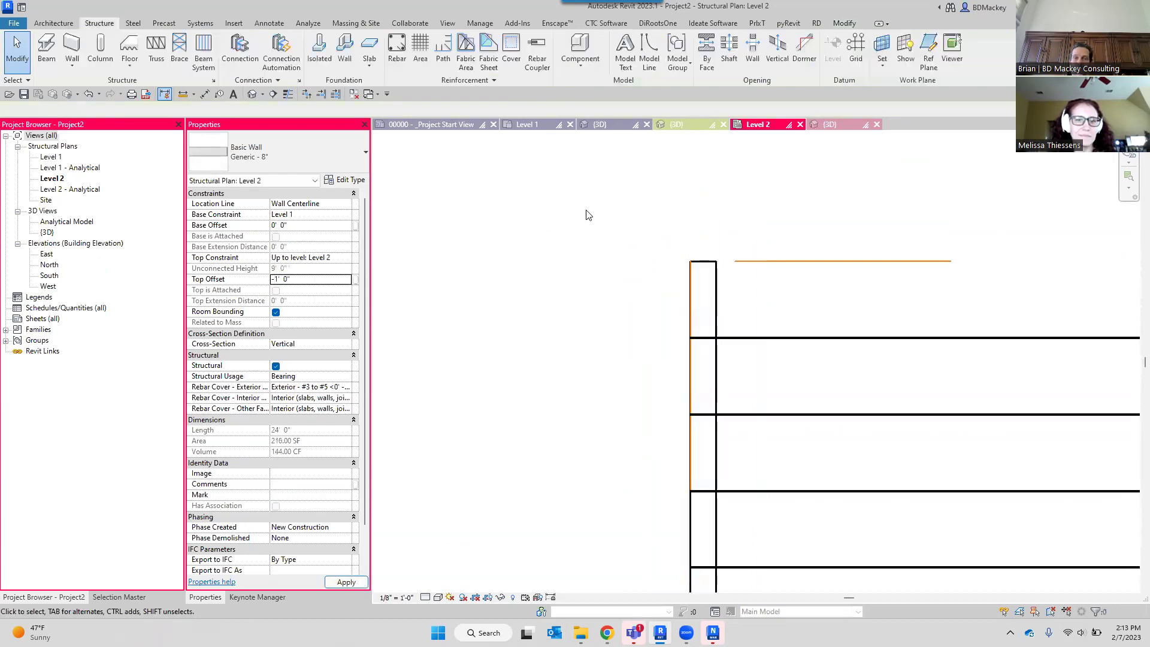
Show the 3D view at Fine detail level.
left_click(829, 125)
scroll(790, 333, "down", 5)
middle_click_drag(791, 343, 787, 182)
scroll(785, 237, "down", 2)
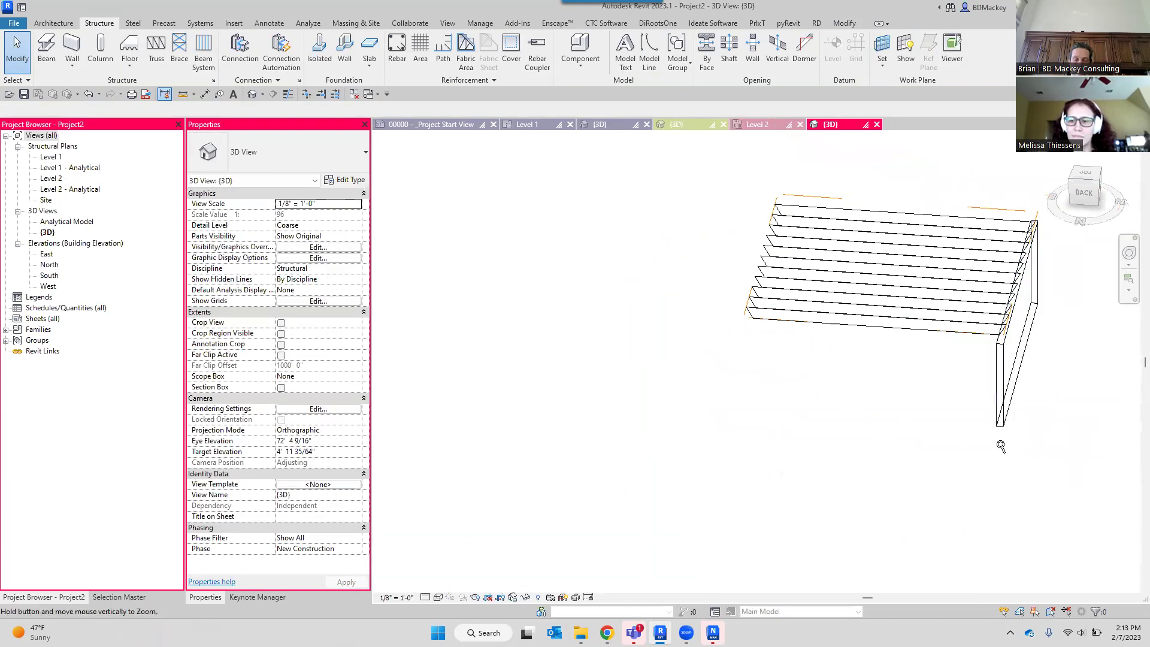
left_click(418, 597)
left_click(424, 597)
left_click(424, 597)
left_click(440, 582)
Orbit and pan the 3D view to inspect the open-web joist trusses.
scroll(1044, 298, "up", 5)
middle_click_drag(959, 361, 946, 411, "shift")
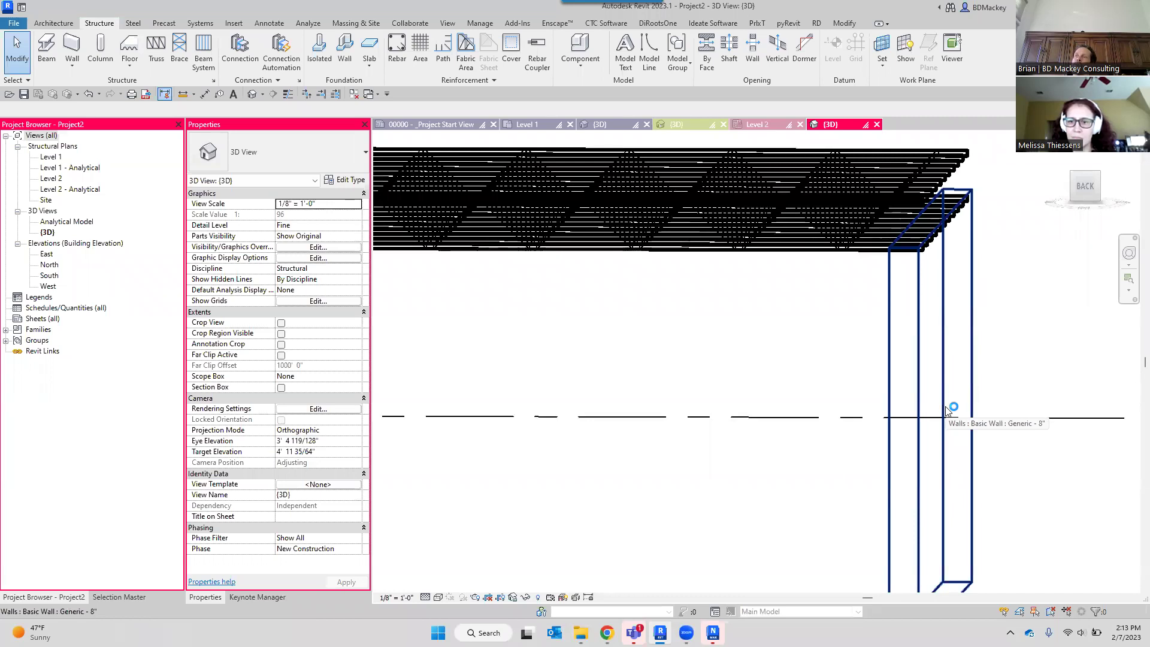
middle_click_drag(958, 361, 875, 441, "shift")
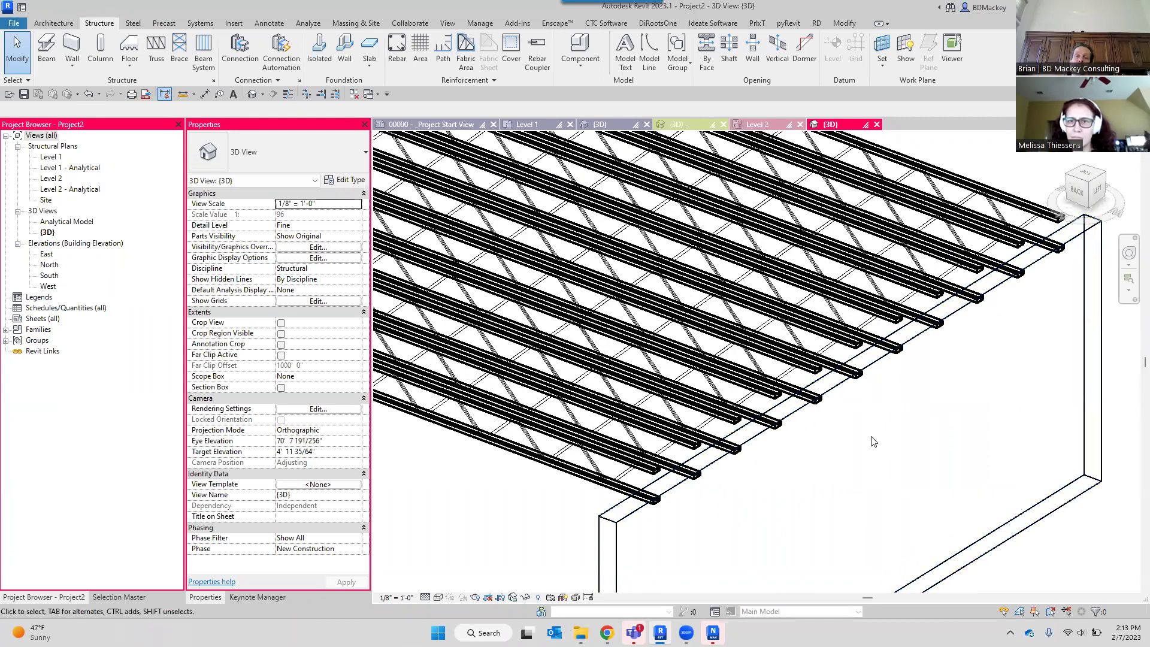
scroll(871, 437, "down", 2)
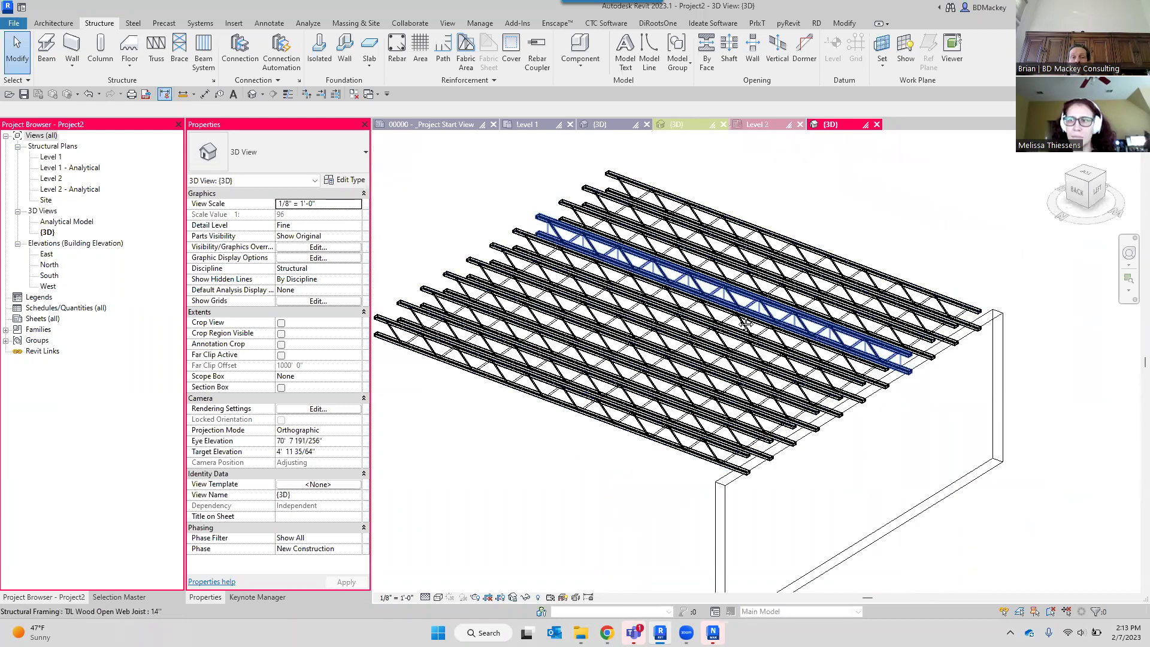
middle_click_drag(569, 154, 643, 214)
On the Level 2 plan, select the top edge reference beam and its joined beams.
left_click(756, 125)
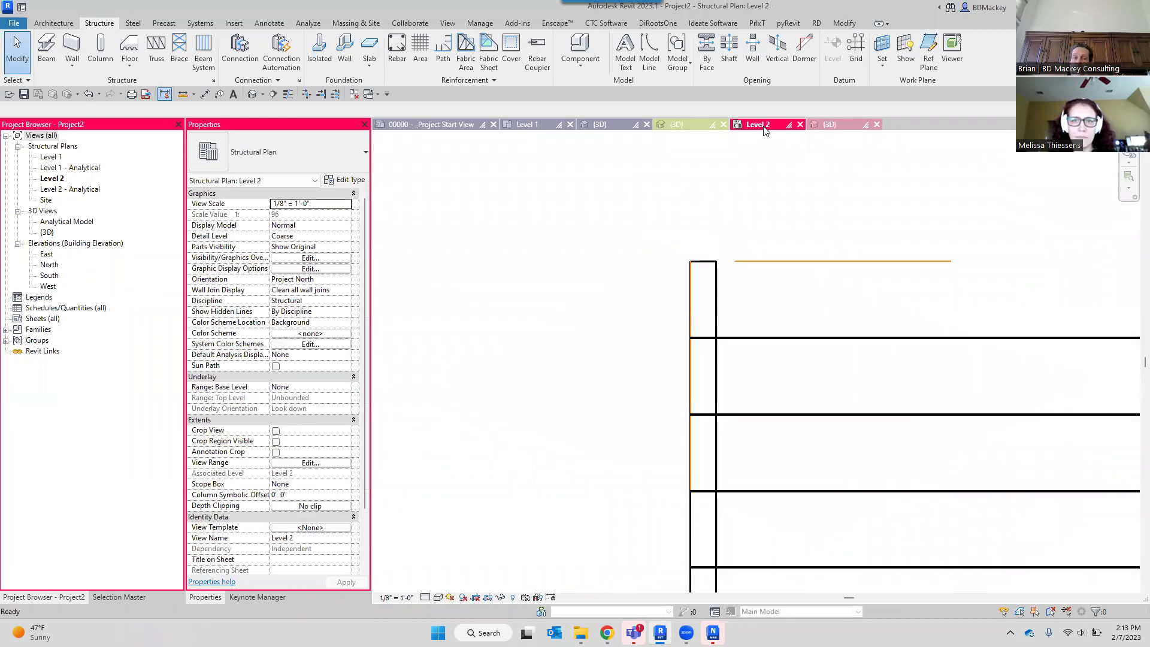
scroll(785, 282, "down", 3)
middle_click_drag(914, 336, 617, 328)
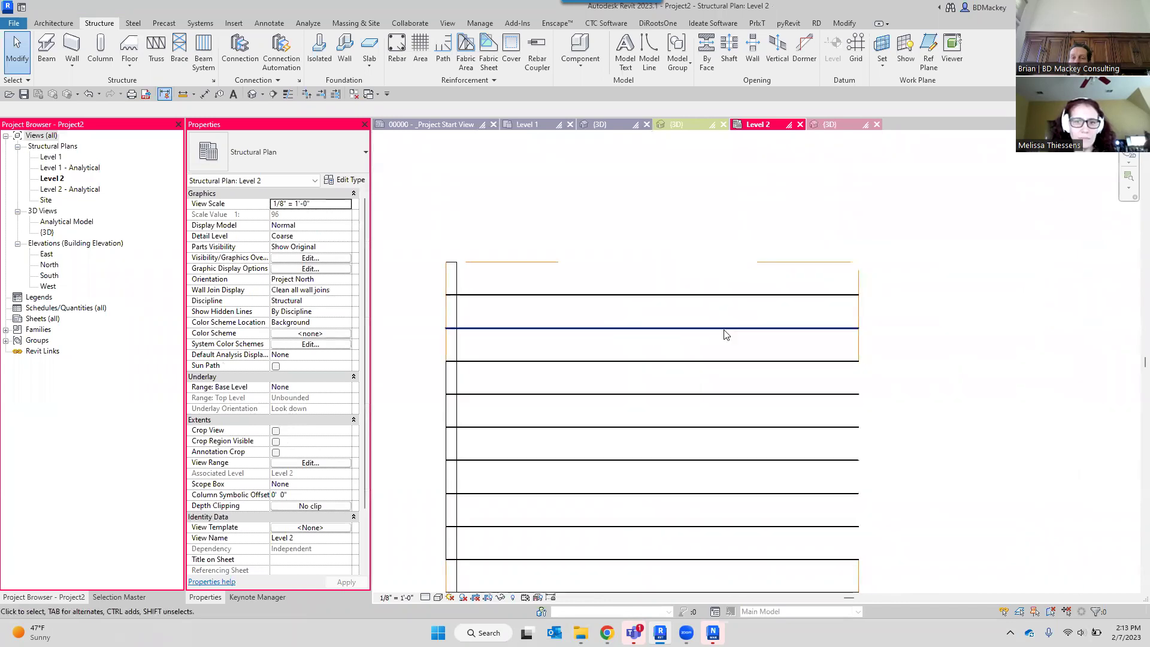
left_click(862, 291)
right_click(955, 268)
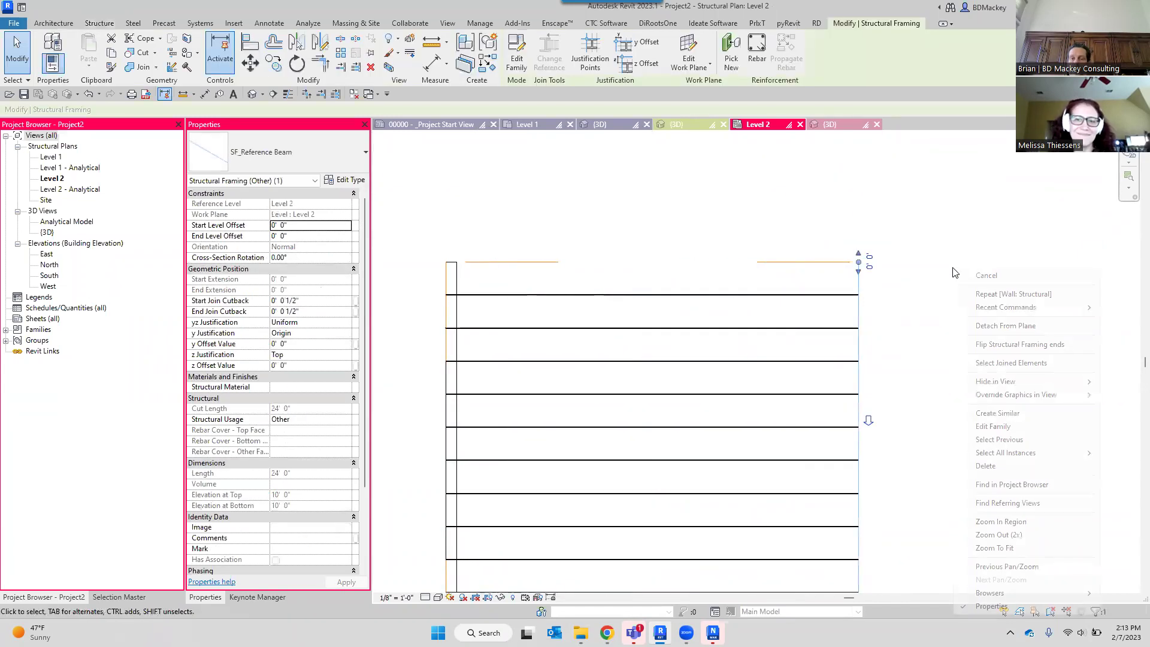
left_click(1011, 363)
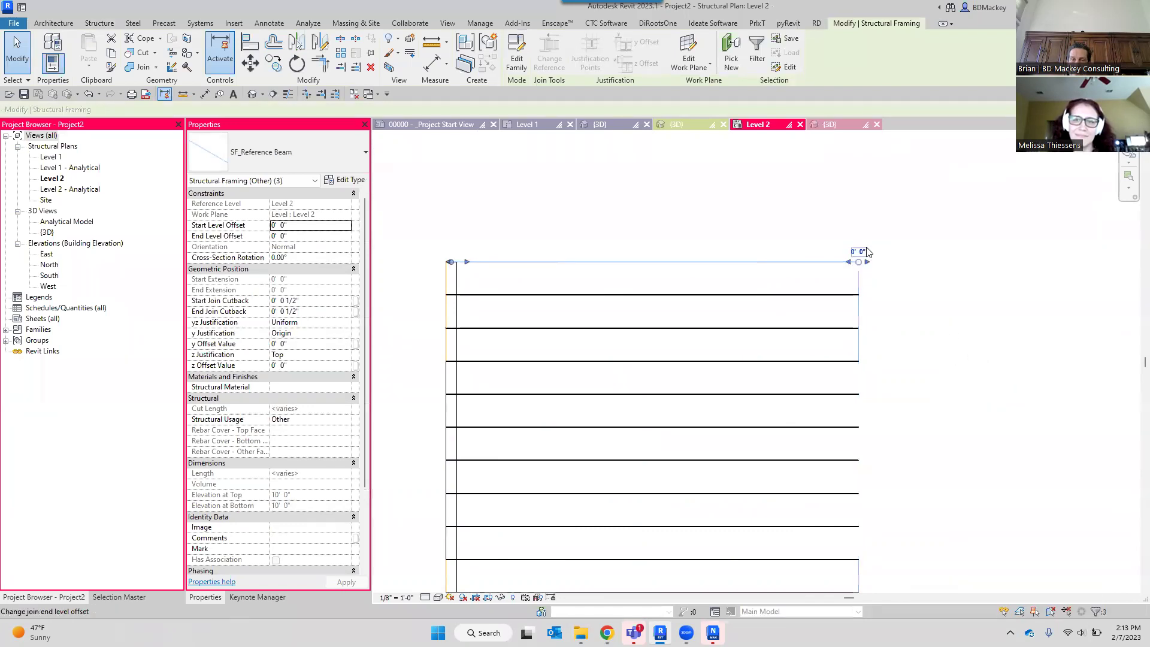
Set the joined beams' end offset to 2' 0" and open Beam Annotations.
left_click(870, 263)
type("2")
scroll(943, 314, "down", 2)
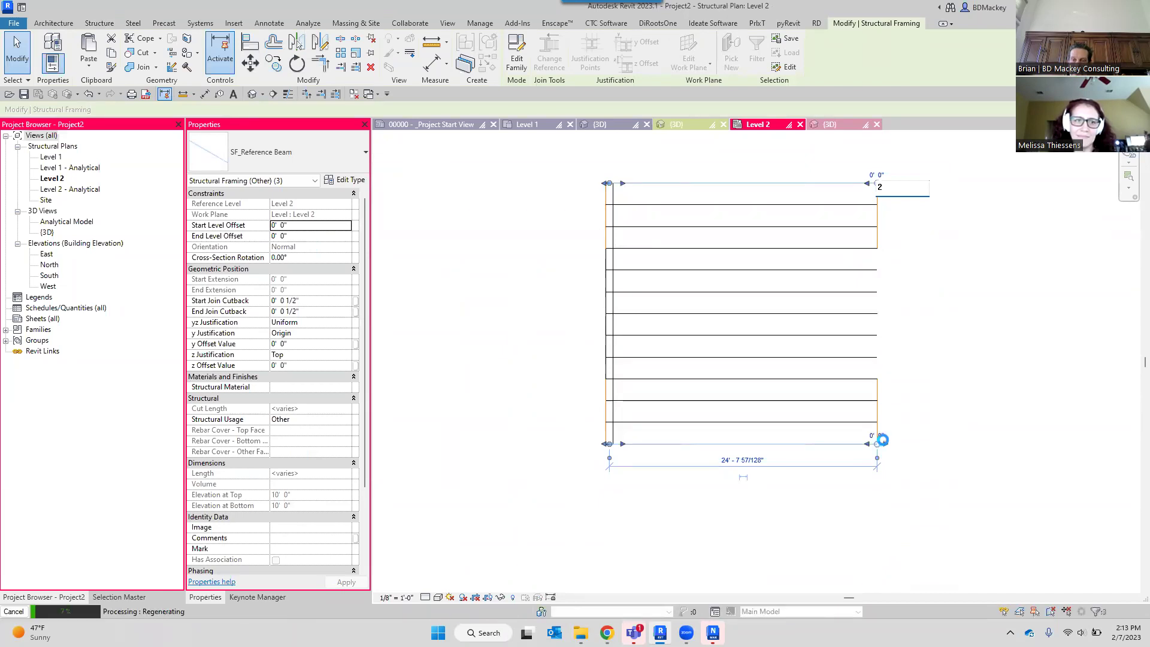
scroll(885, 435, "up", 3)
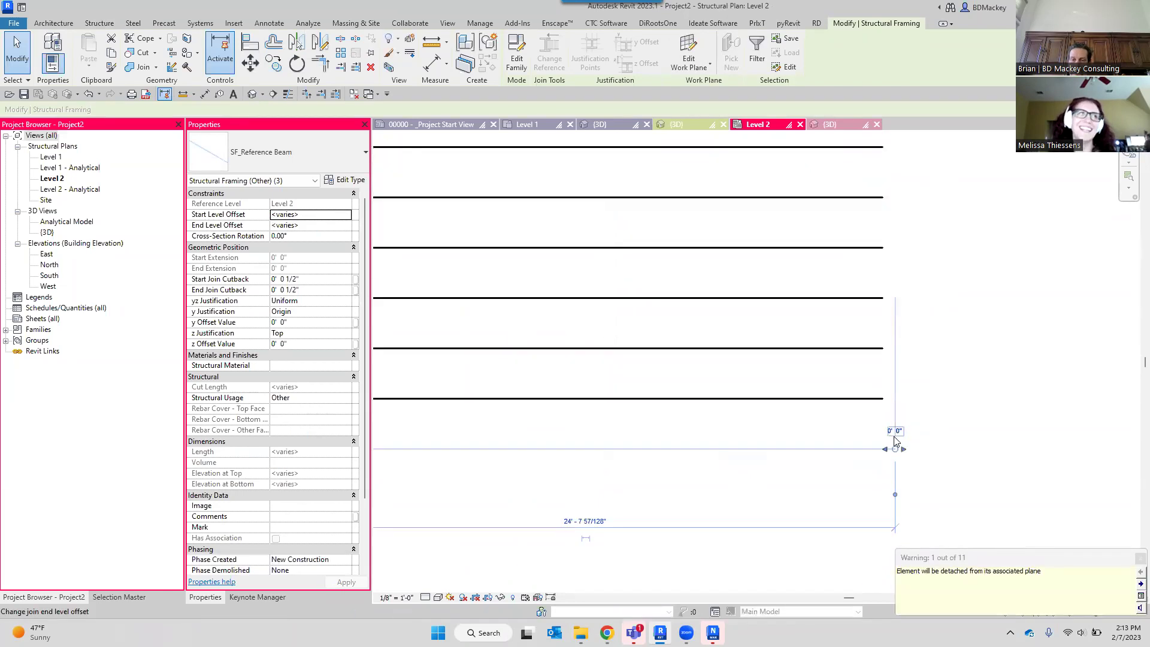
key("Return")
scroll(950, 421, "down", 3)
left_click(960, 321)
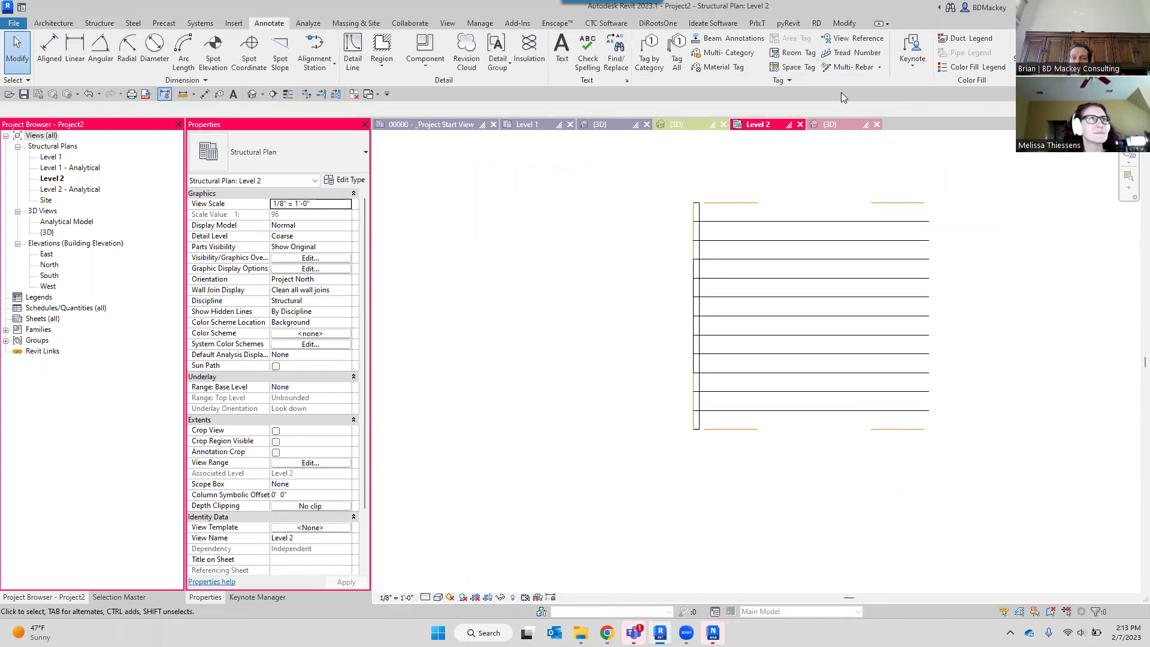
left_click(729, 38)
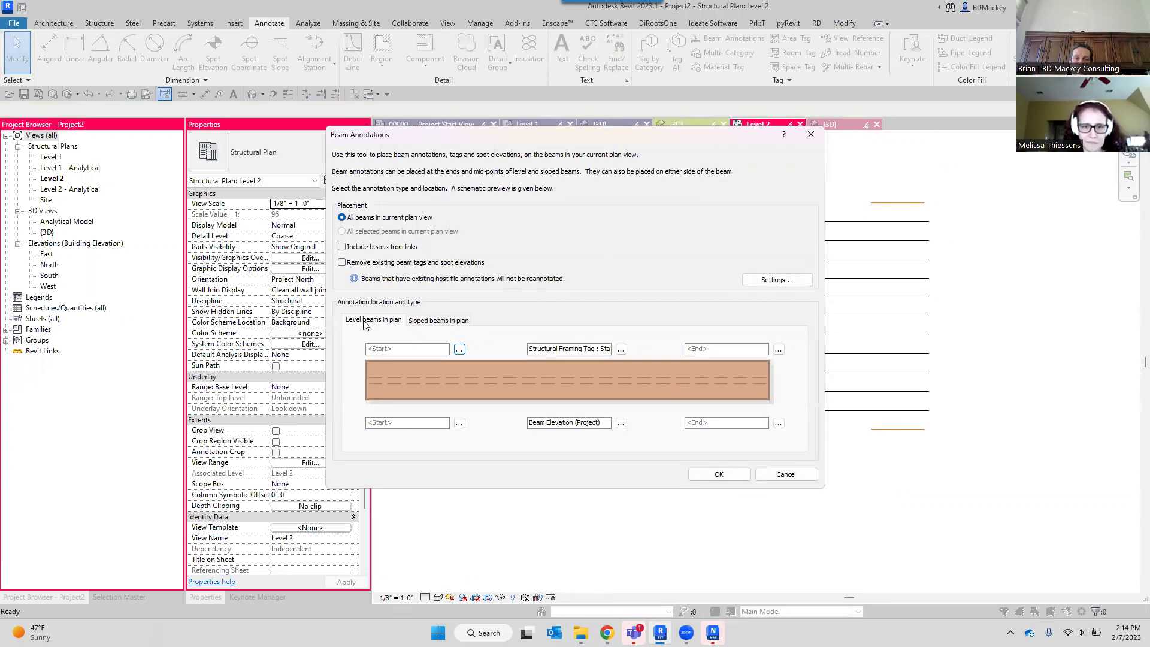
Review the Sloped beams layout and annotate all beams in the current plan view.
left_click(443, 321)
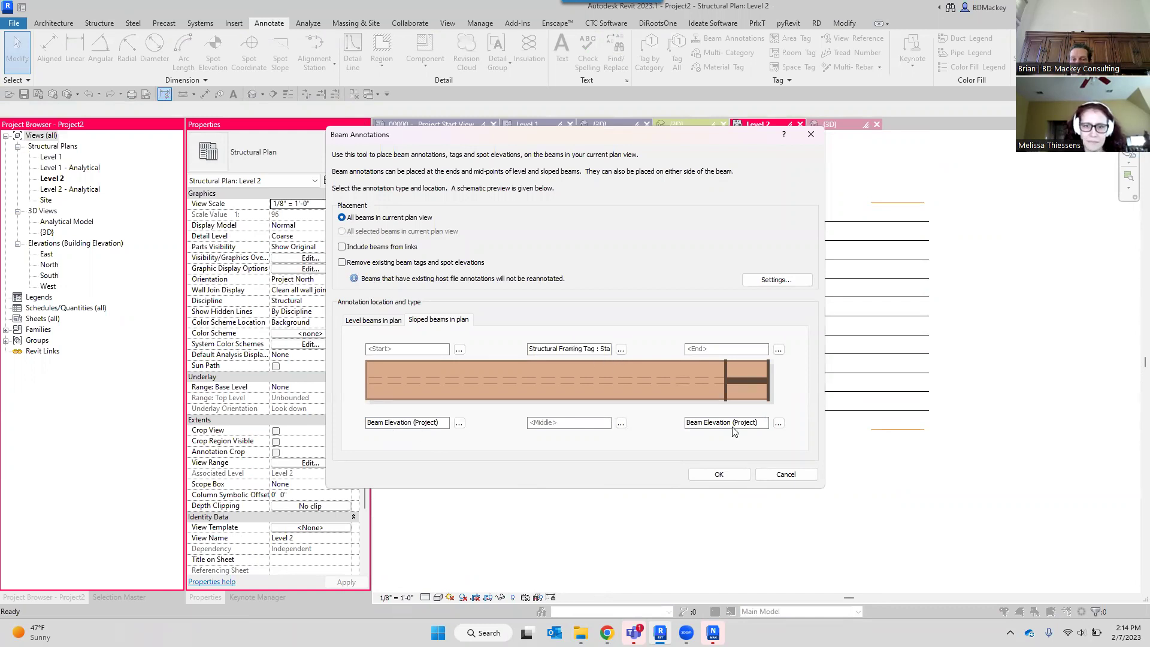
left_click(719, 475)
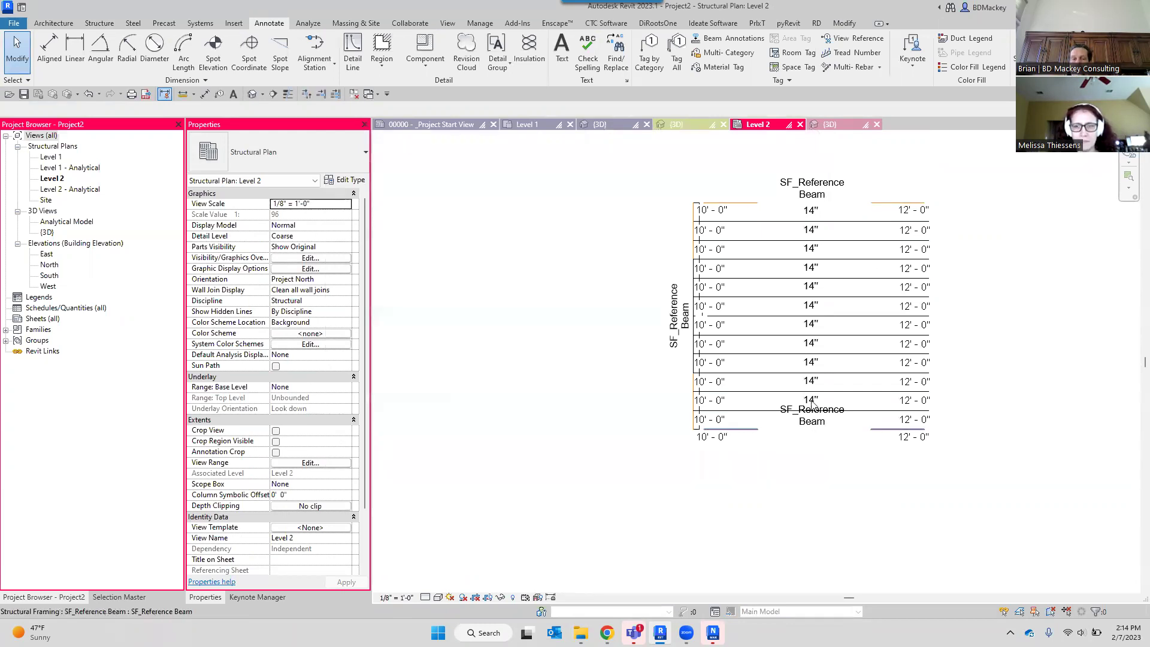
Zoom into the annotated plan and select the top SF_Reference Beam.
scroll(811, 361, "up", 2)
middle_click_drag(752, 423, 739, 547)
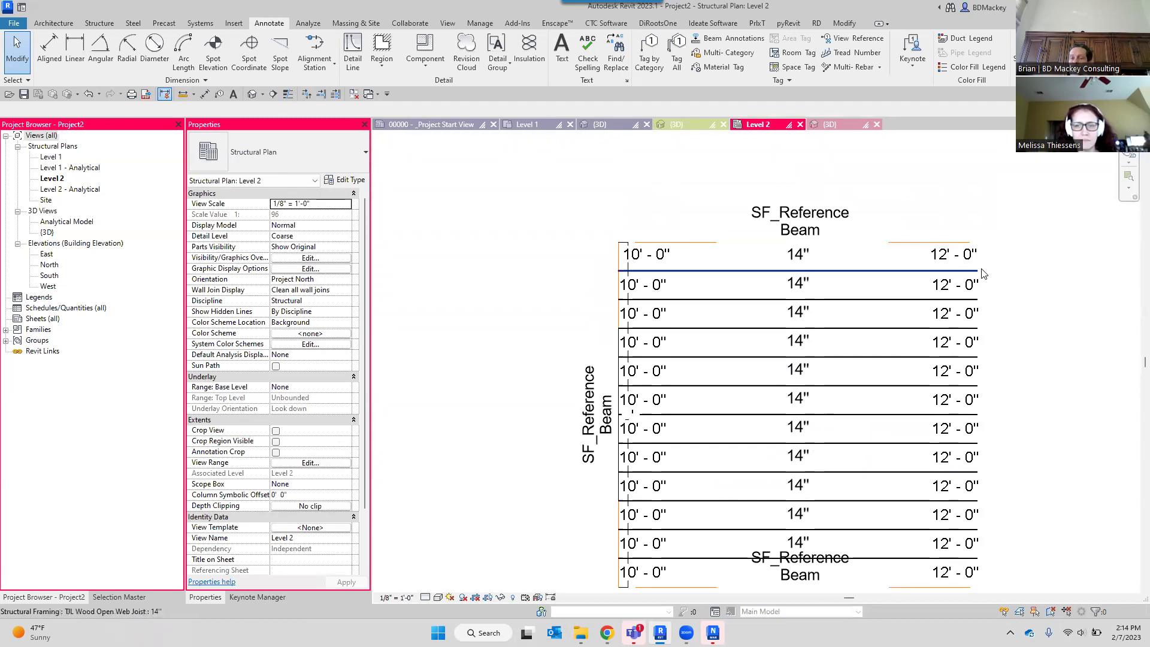
scroll(585, 254, "up", 2)
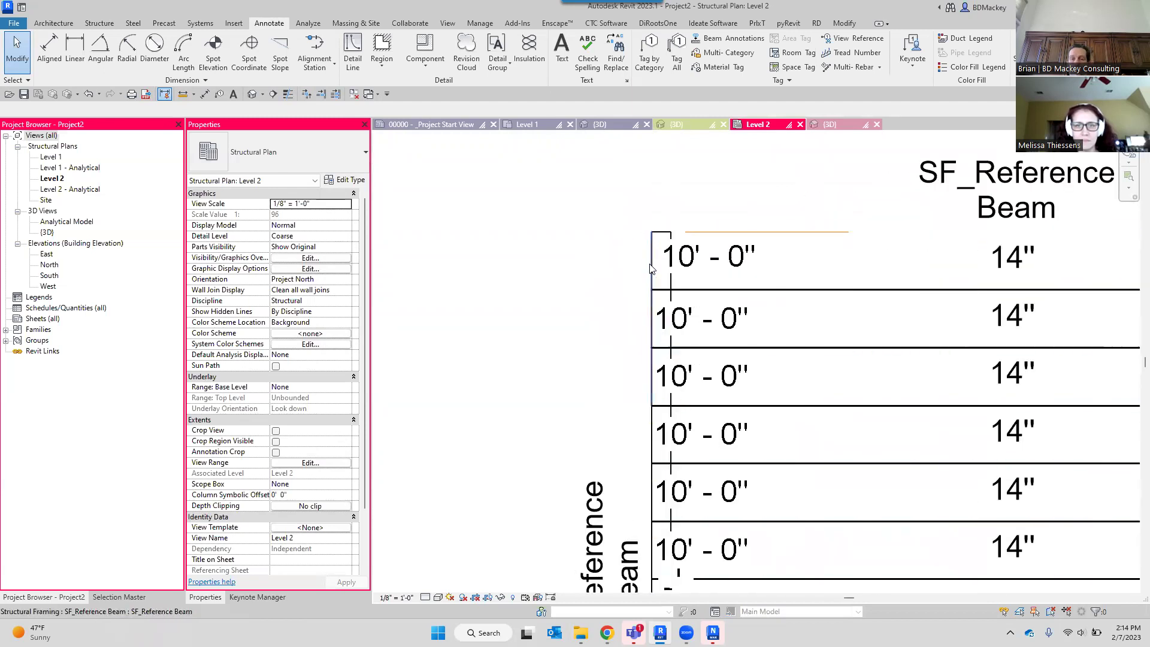
key("Tab")
key("Tab")
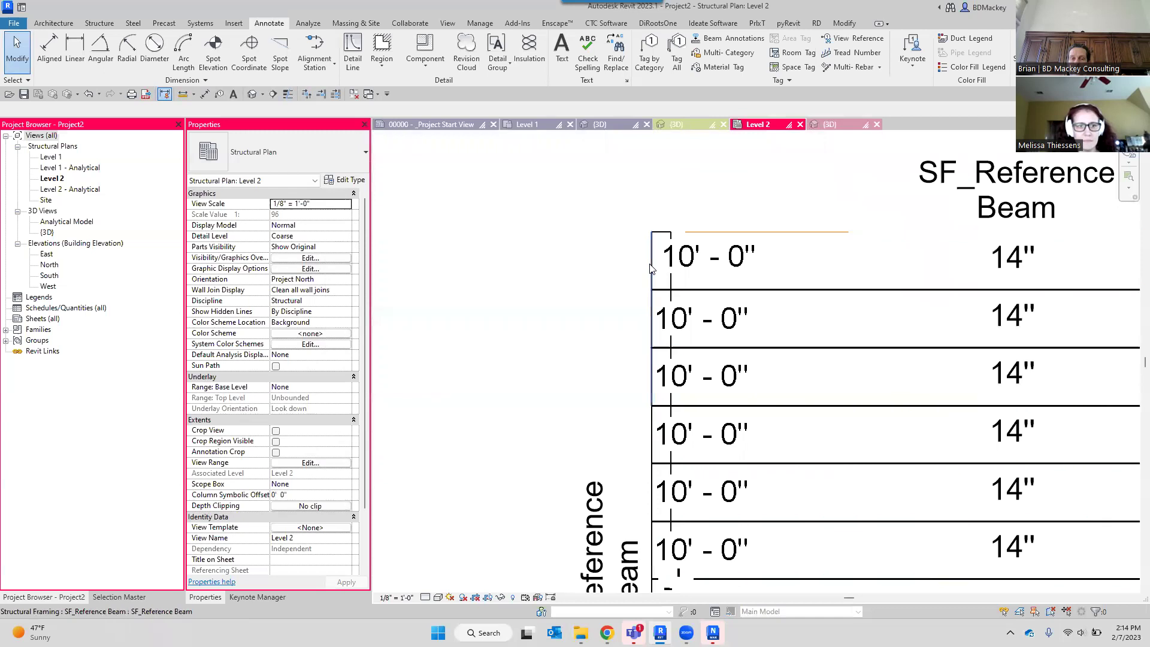
left_click(664, 262)
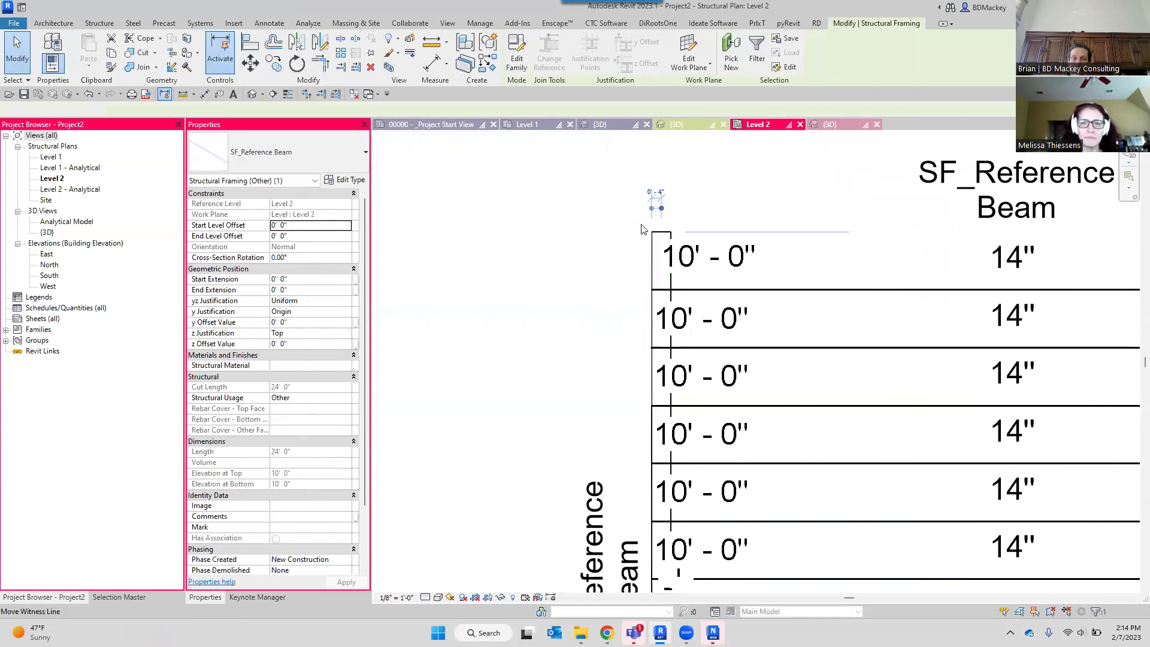
left_click(725, 215)
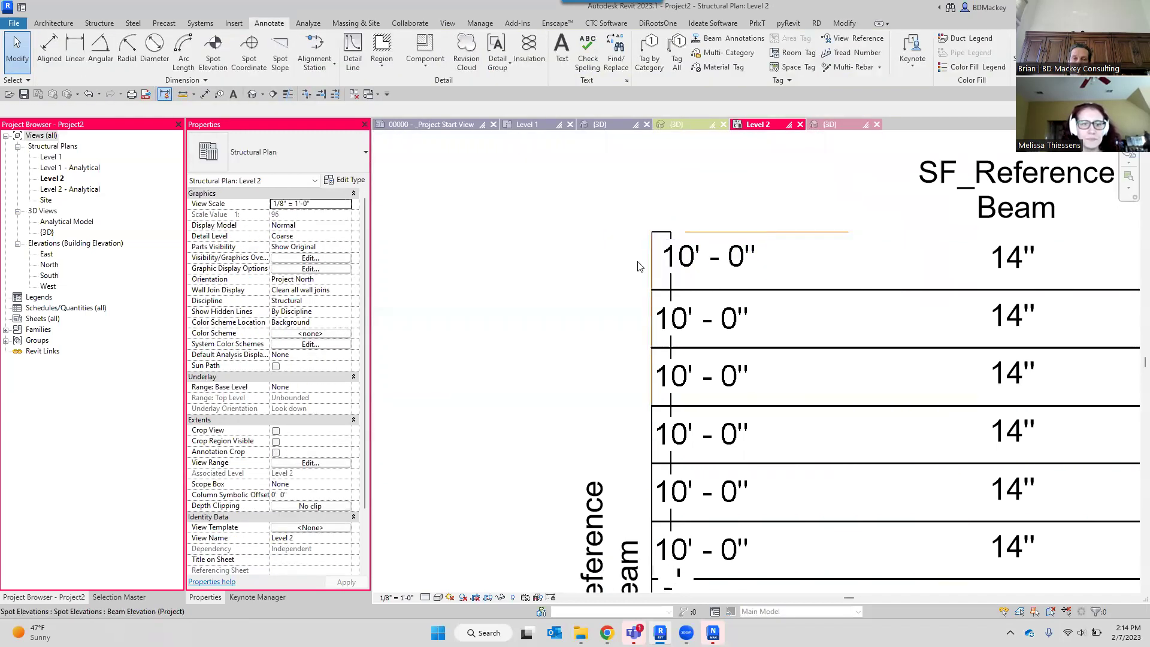
left_click(655, 261)
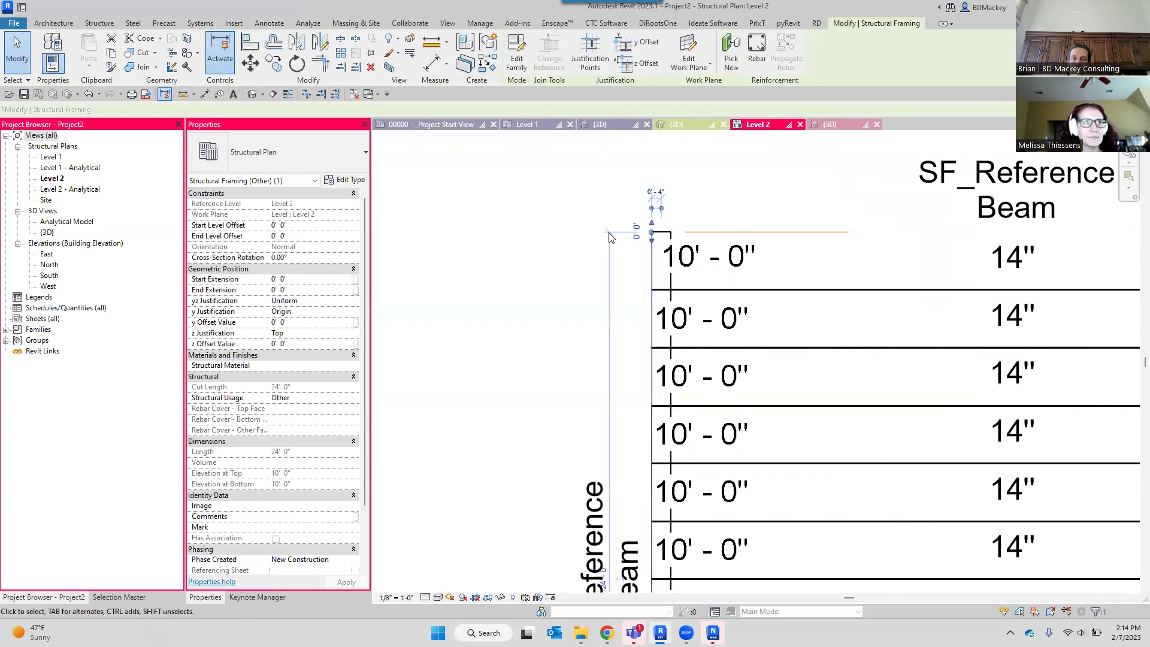
right_click(728, 199)
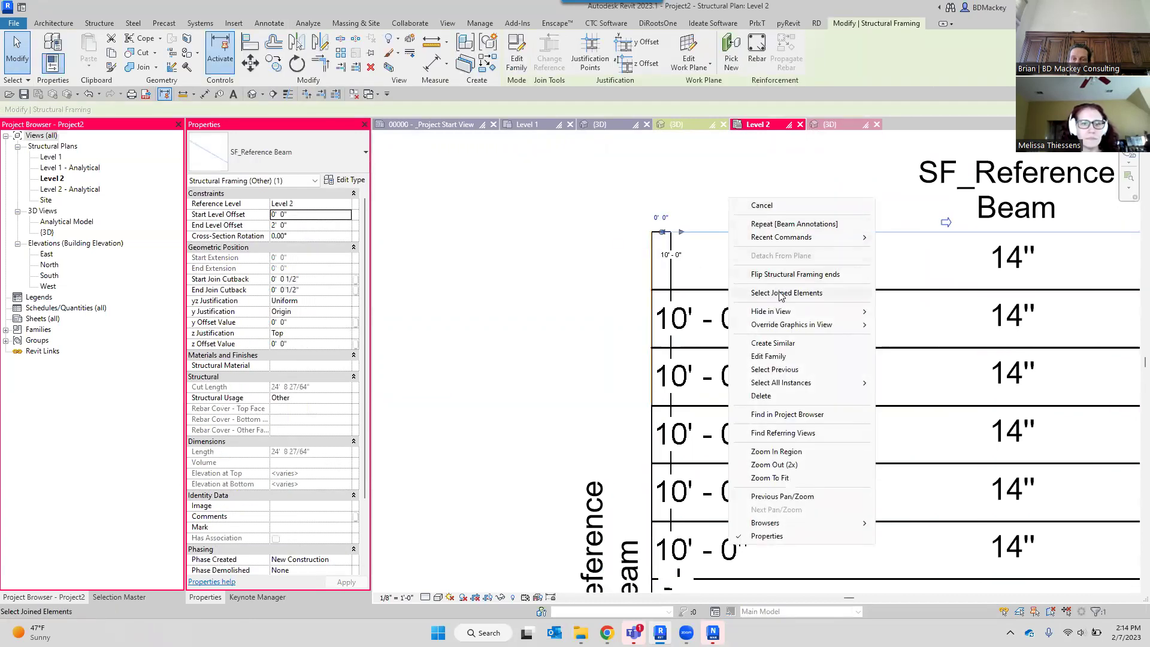
left_click(663, 344)
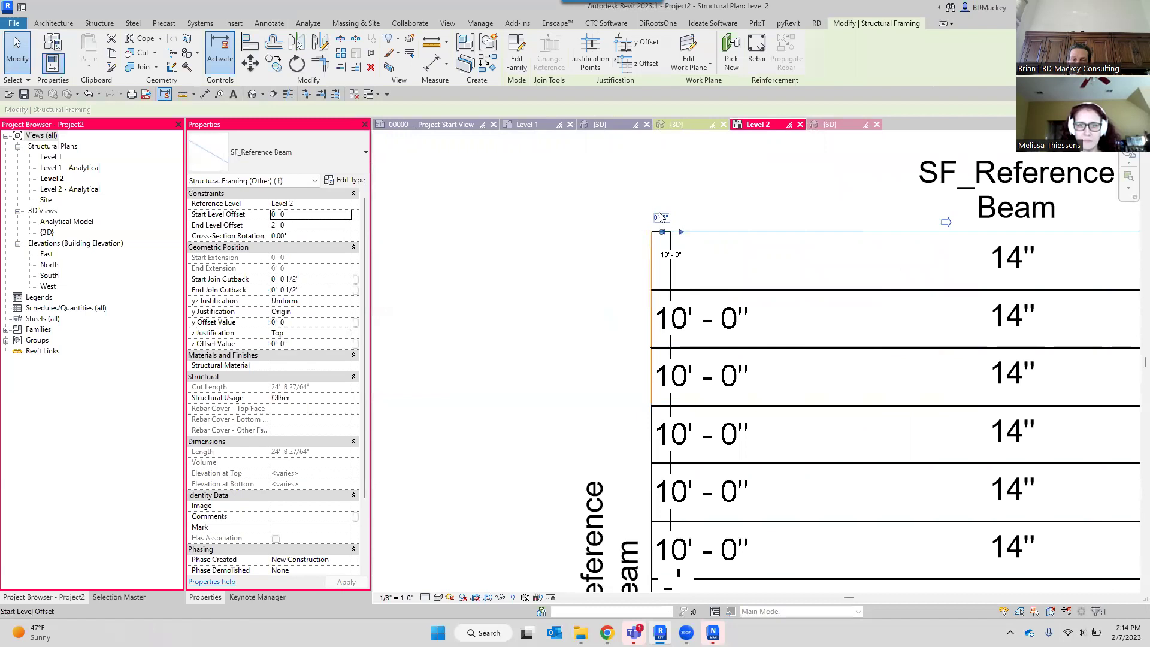
Set the top beam's start offset to 1' and switch to the Sample_Railings 3D view.
left_click(662, 215)
type("1")
key("Return")
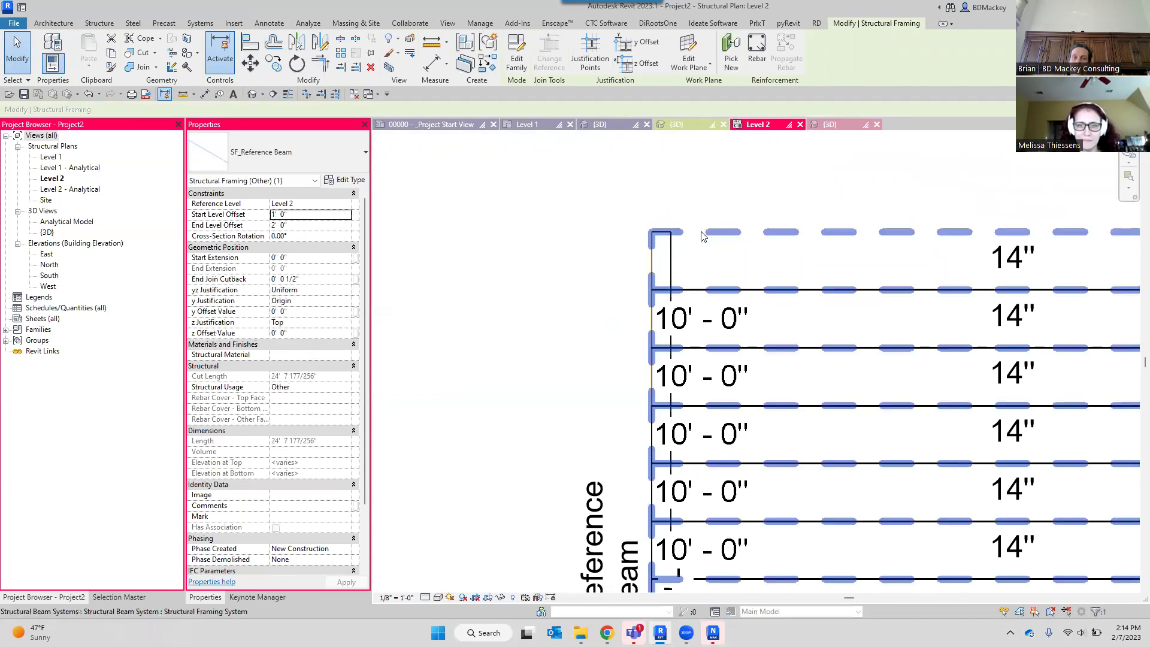
scroll(703, 232, "down", 2)
left_click(631, 248)
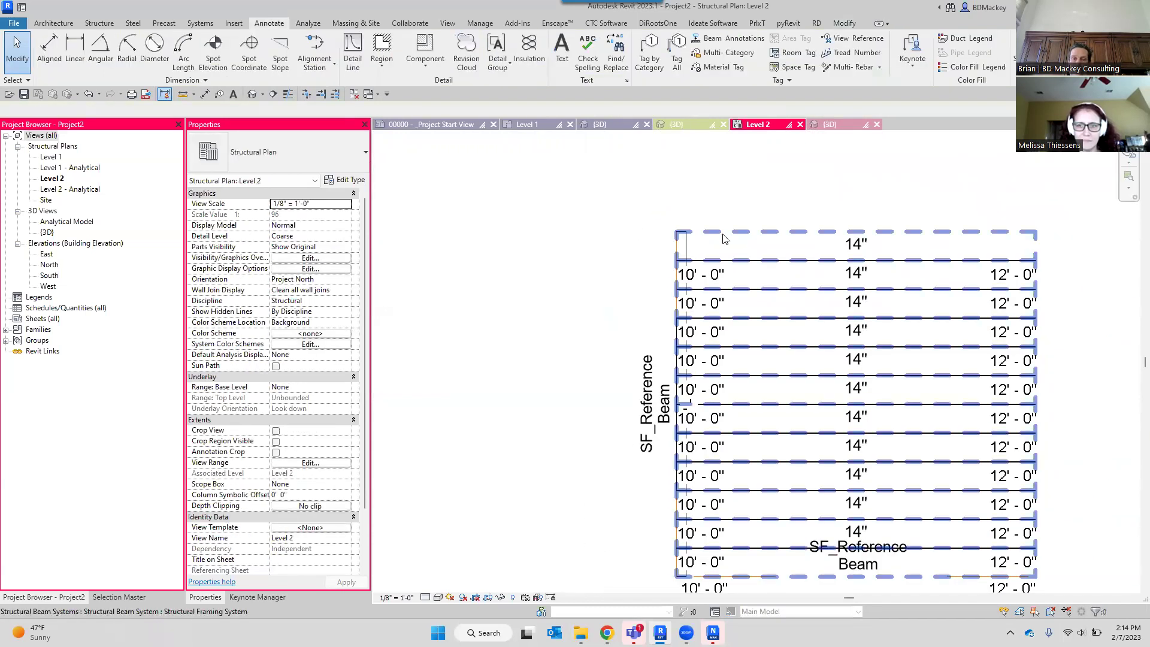
scroll(723, 238, "up", 2)
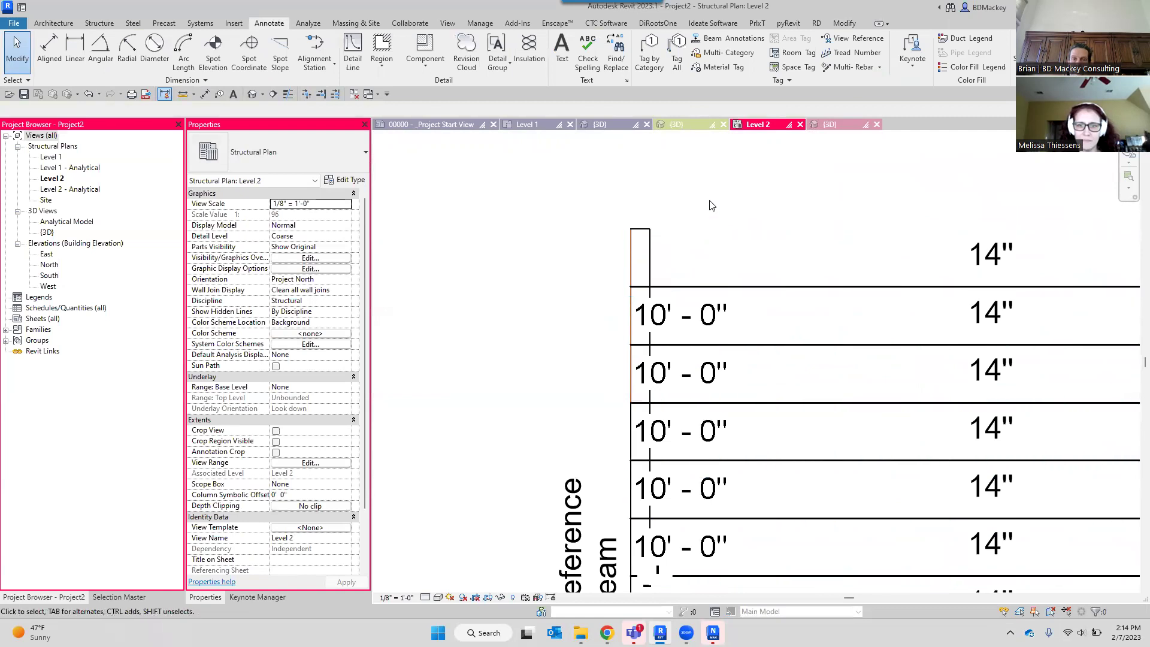
left_click(659, 126)
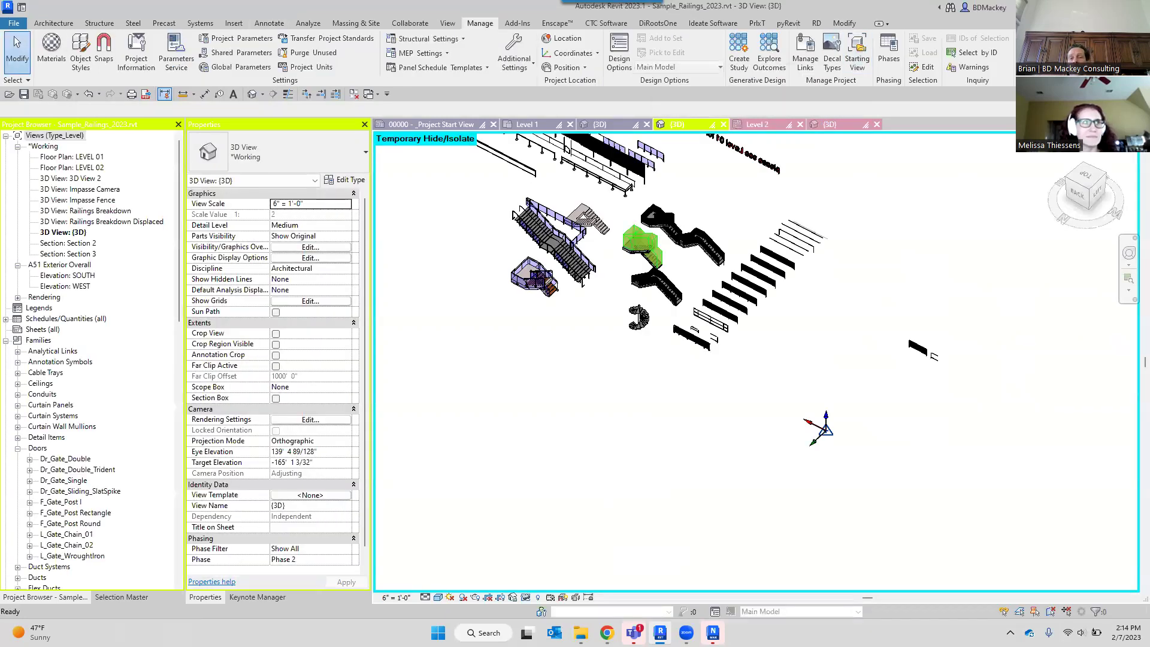
Zoom around the Sample_Railings railings, then return to Project2's 3D view.
scroll(876, 366, "up", 5)
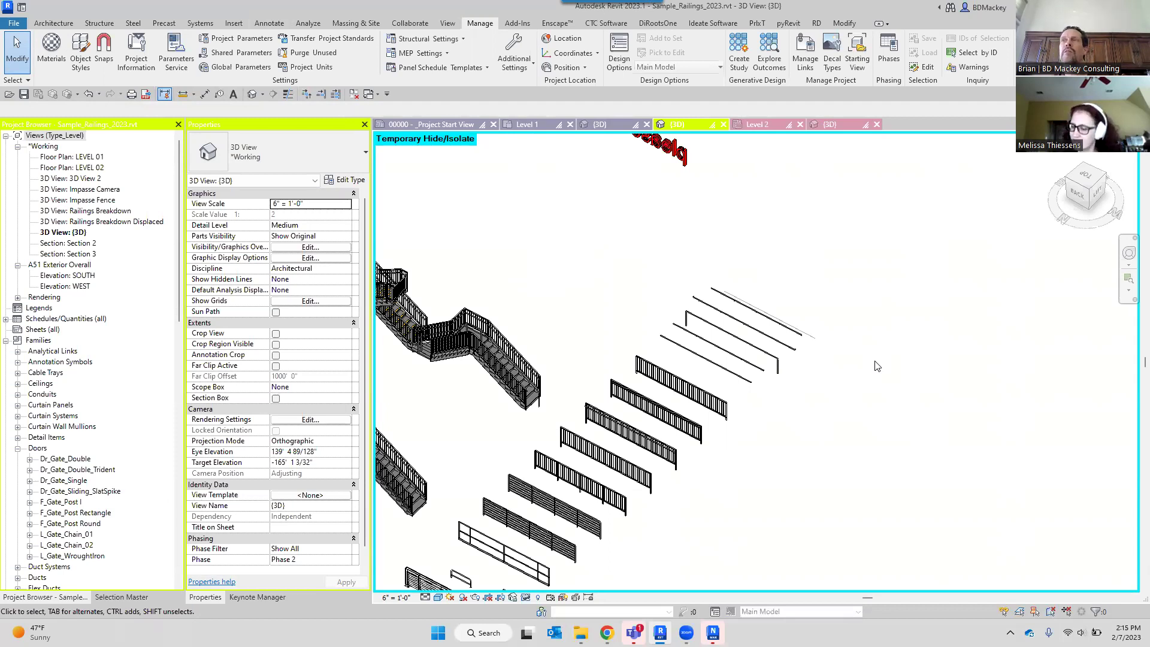
scroll(876, 365, "down", 2)
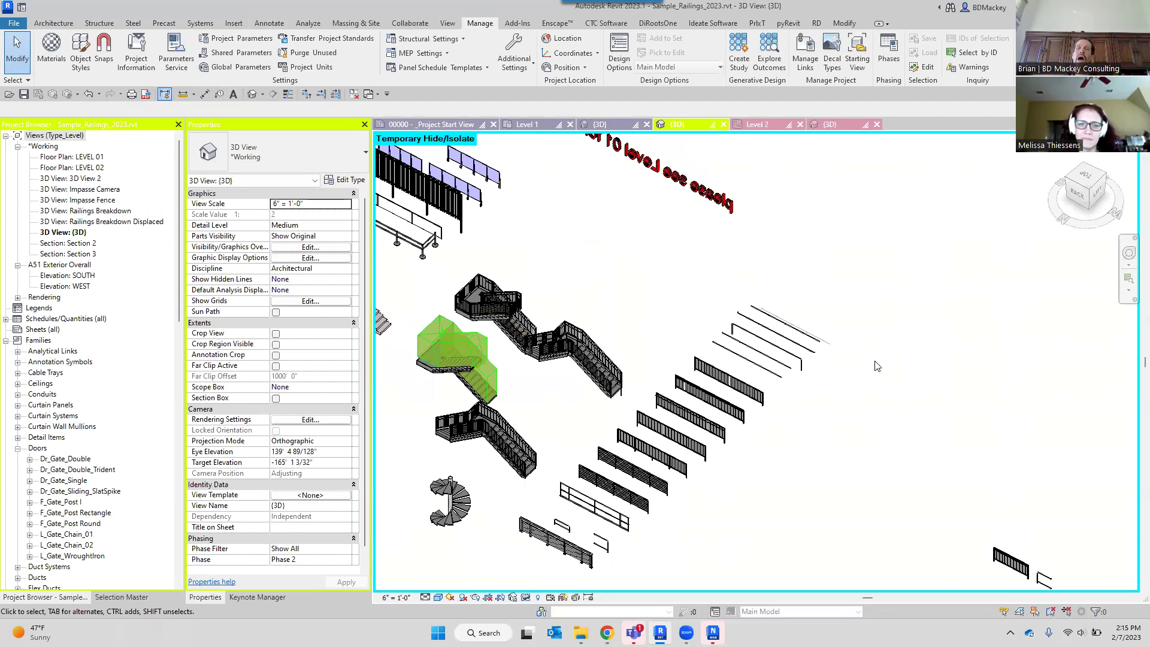
left_click(842, 123)
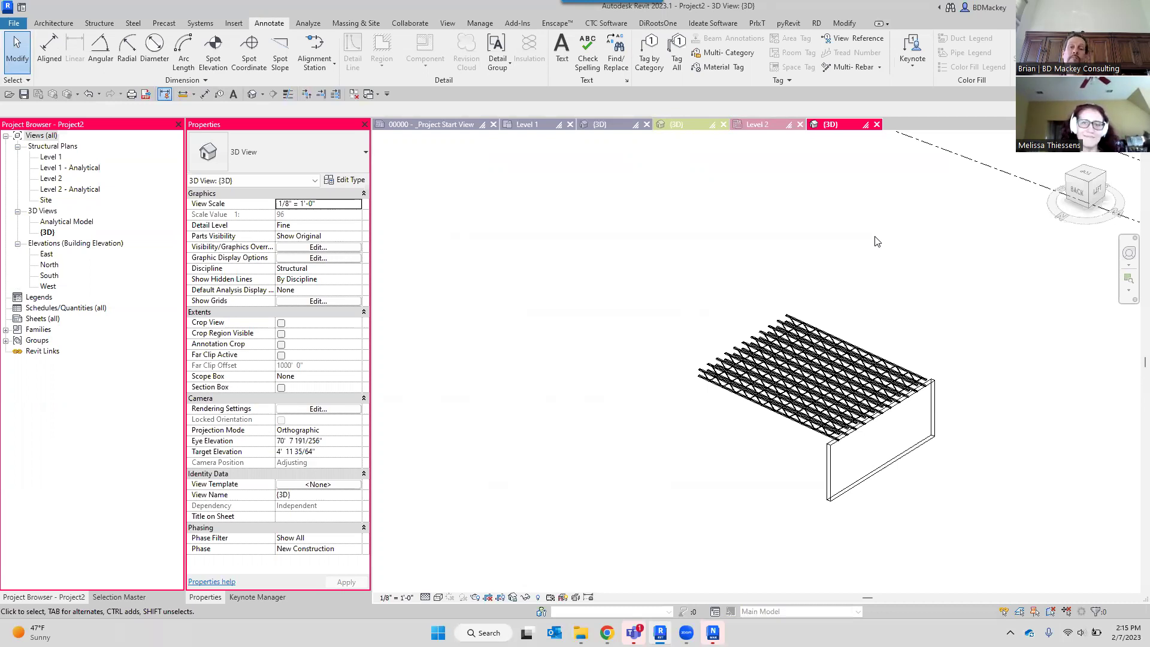
Open the SF_Reference Beam family from Structural Framing in the Project Browser for editing.
scroll(808, 317, "up", 4)
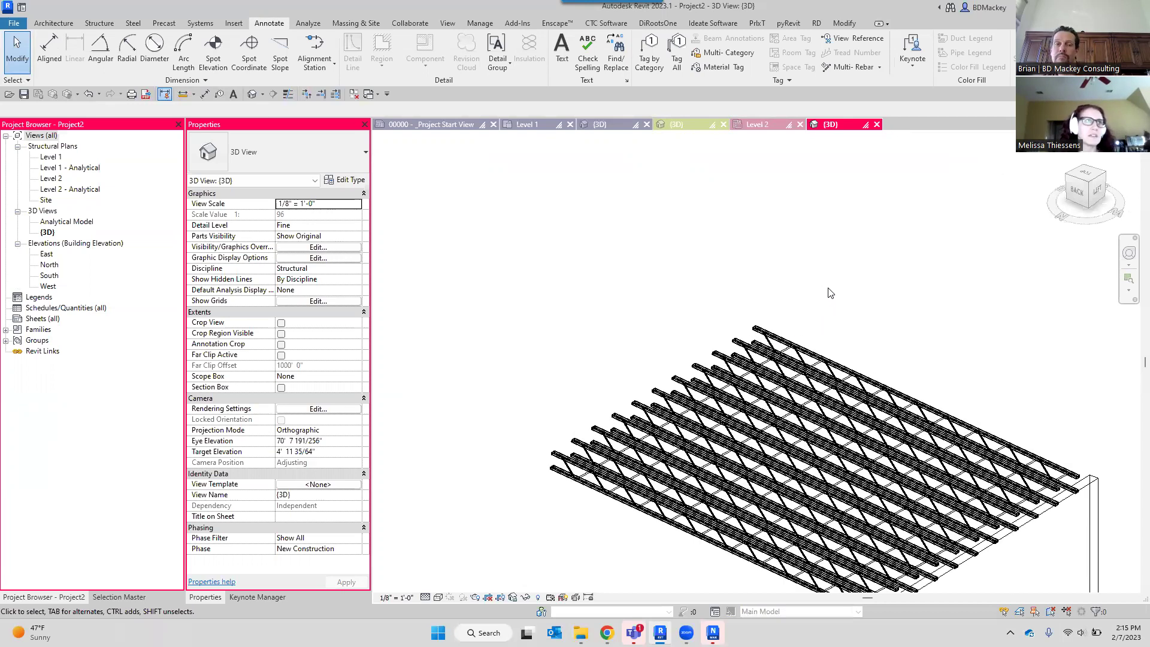
scroll(515, 465, "up", 3)
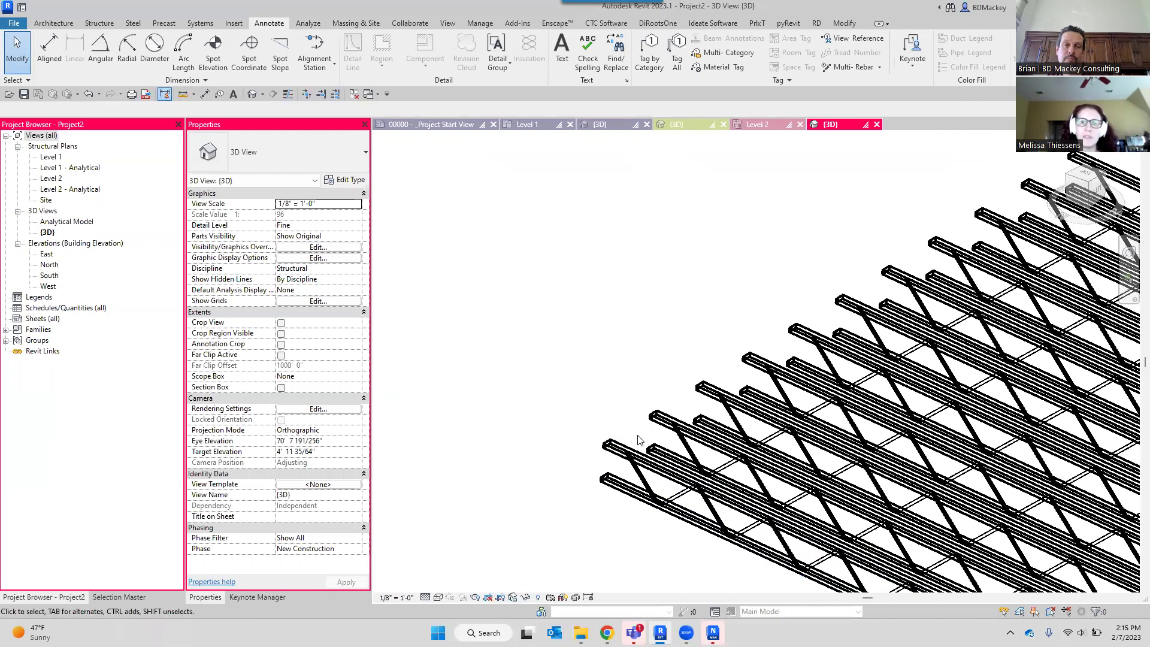
left_click(6, 329)
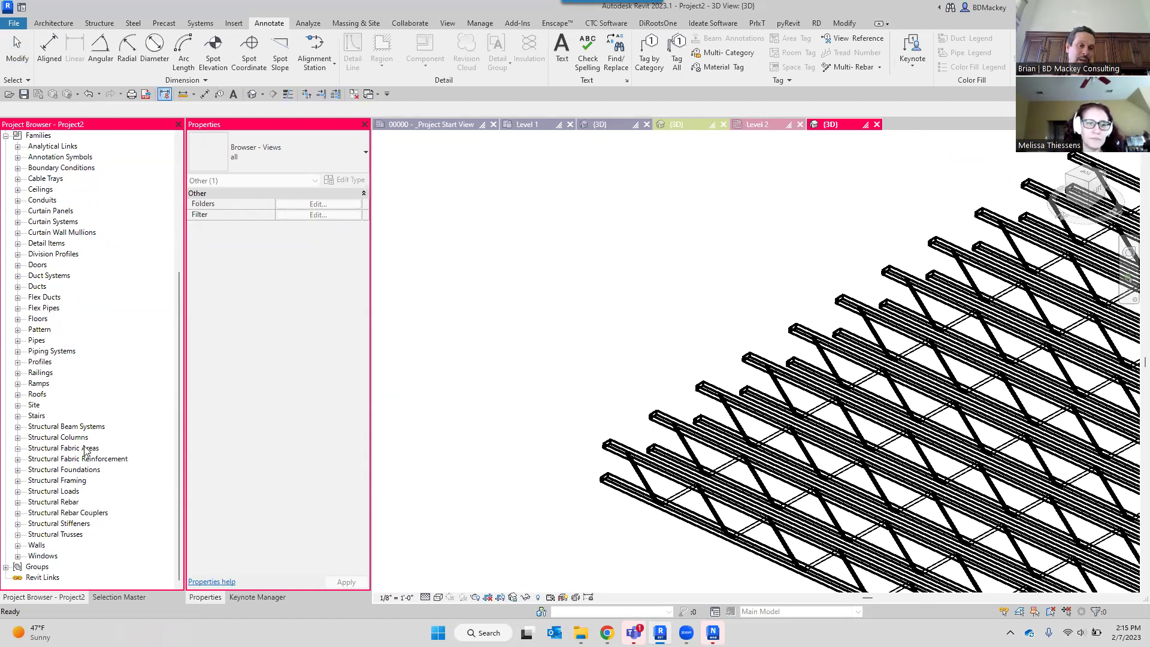
double_click(79, 479)
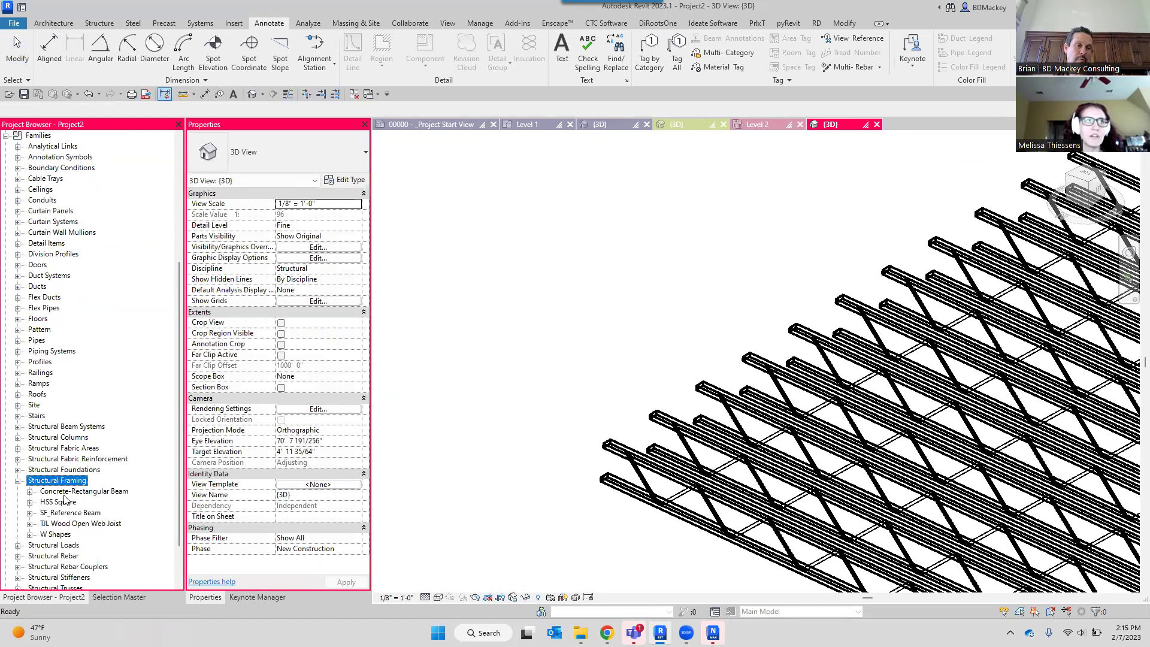
left_click(73, 513)
right_click(73, 513)
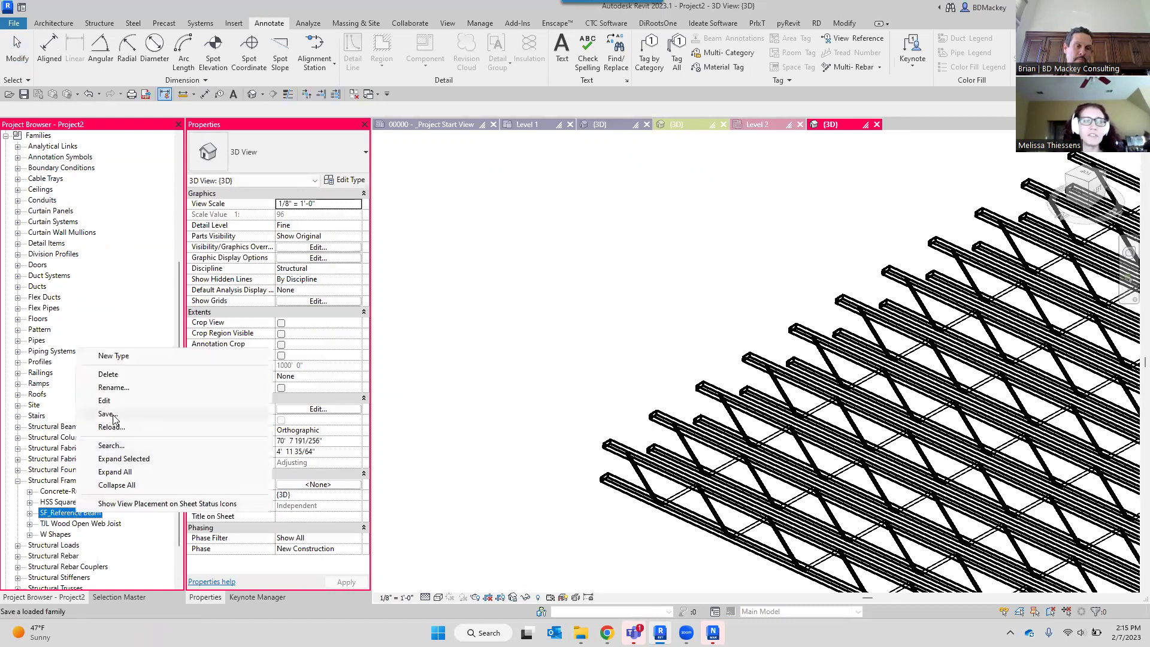
left_click(101, 400)
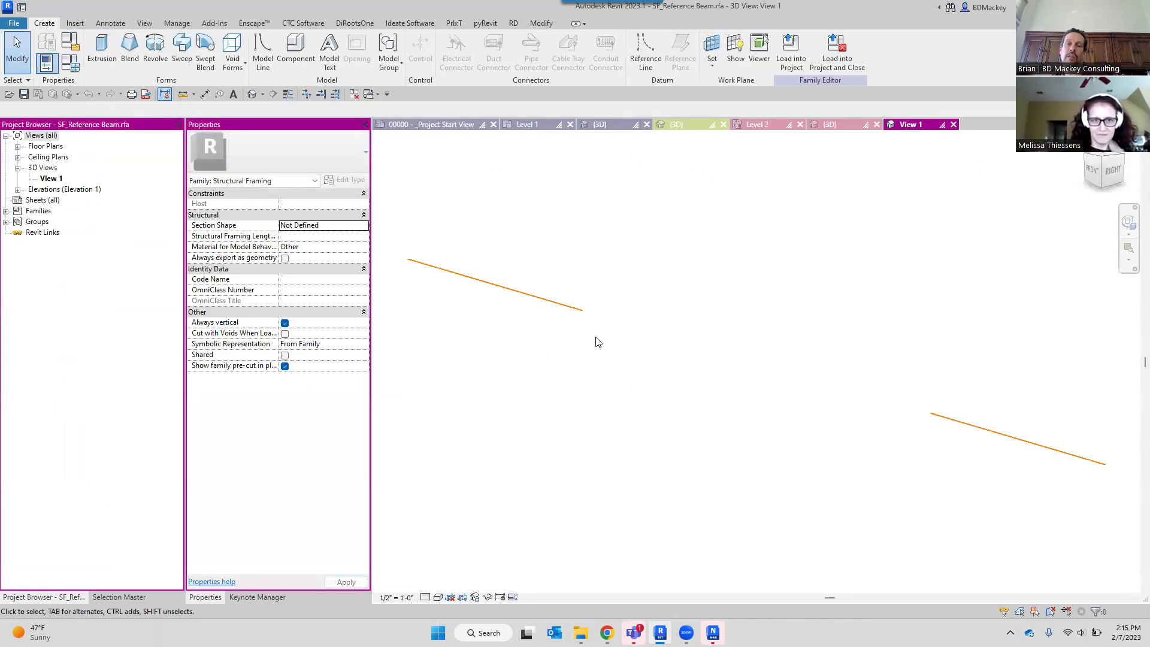
Confirm the family's reference line uses the Reference Only subcategory, then return to Level 2.
left_click(582, 313)
scroll(608, 380, "down", 2)
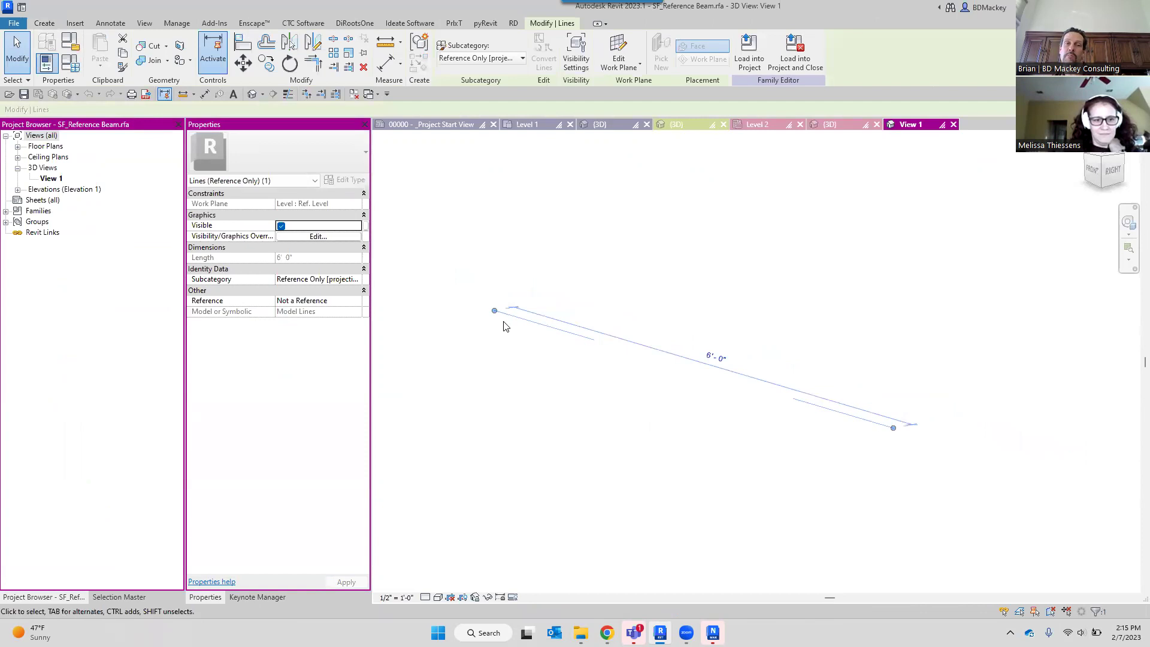
left_click(522, 58)
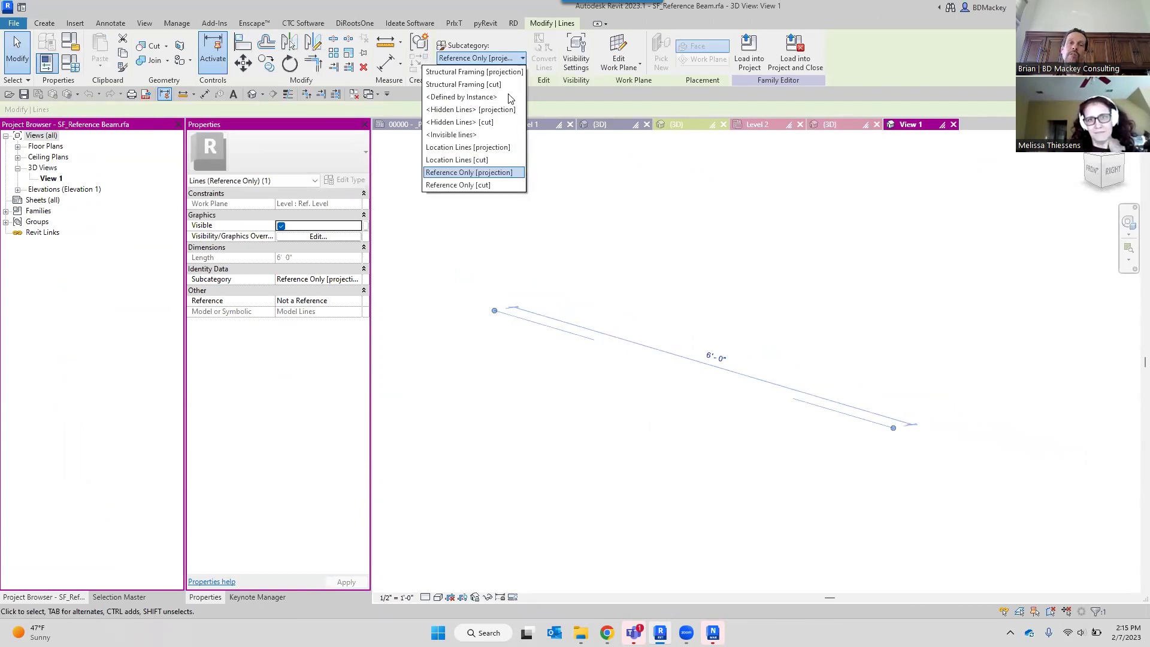
left_click(539, 263)
left_click(177, 23)
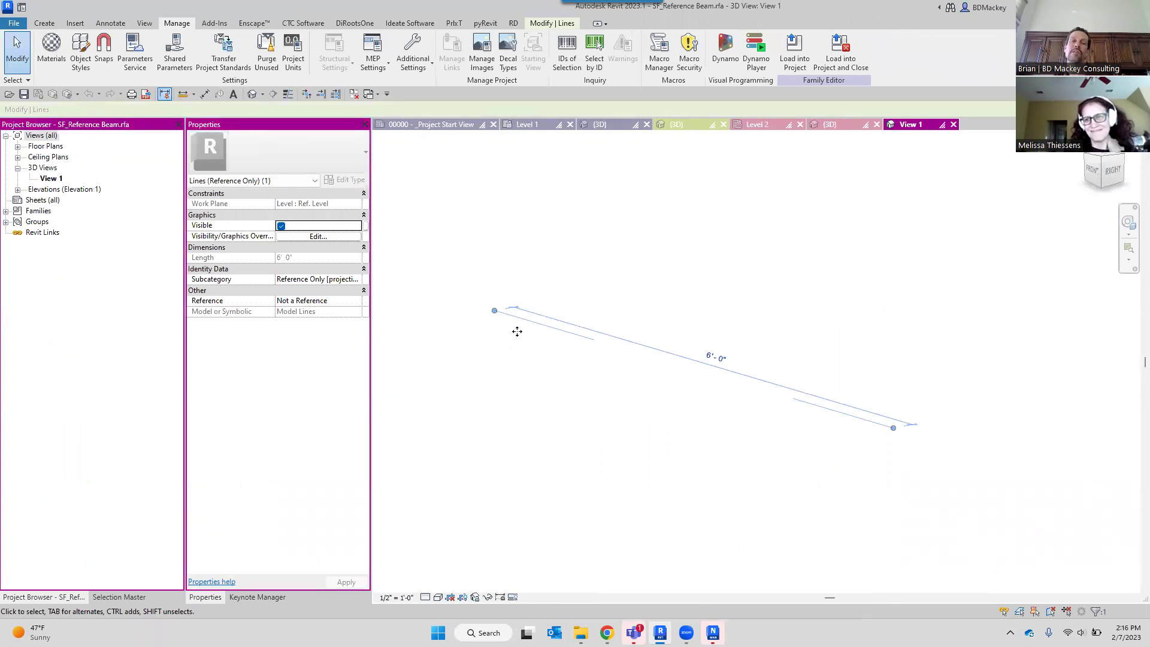
left_click(566, 303)
scroll(548, 335, "up", 3)
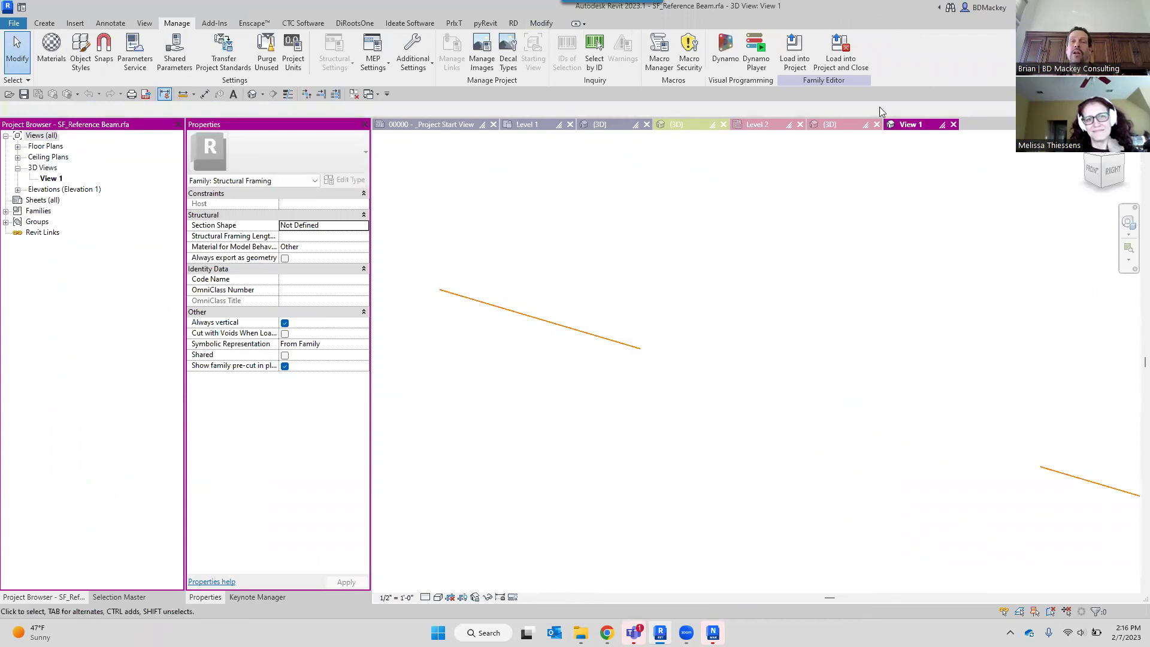
left_click(759, 127)
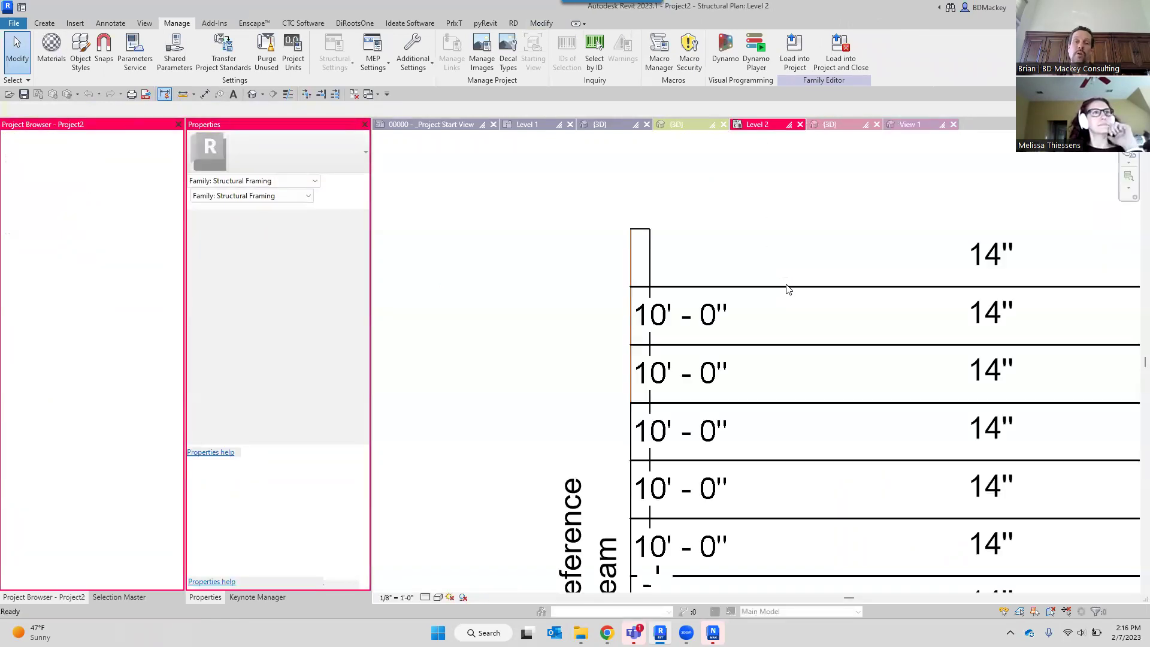
Hide the Structural Framing 'Reference Only' subcategory in the Level 2 plan's visibility settings.
key("v")
key("v")
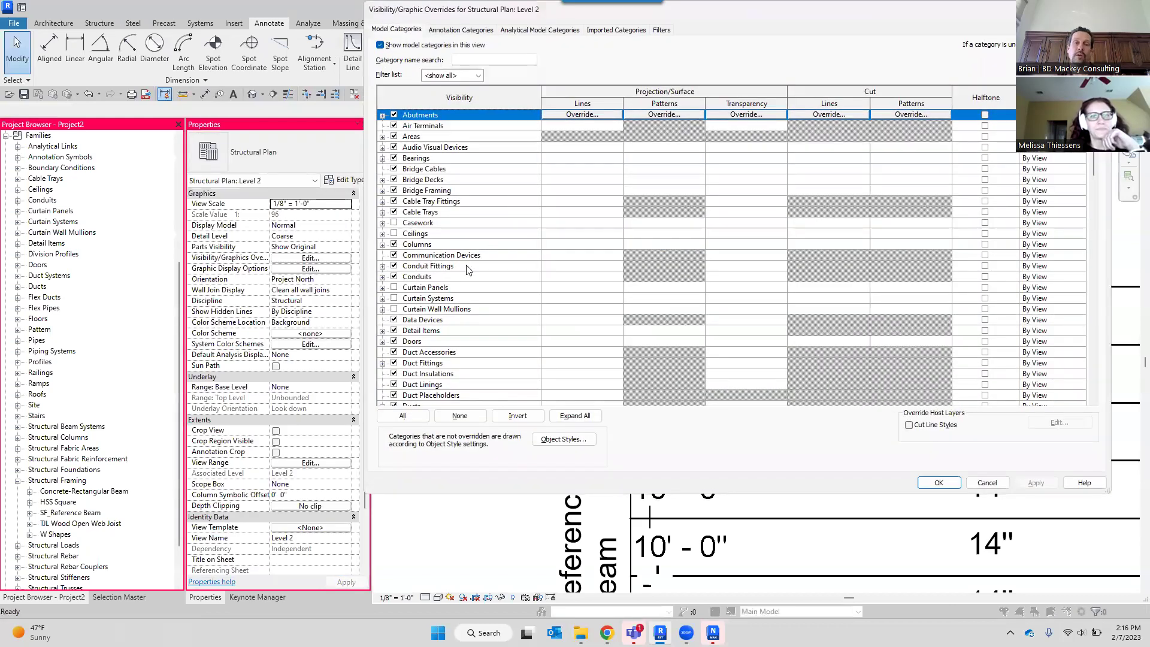
left_click(460, 267)
key("s")
key("t")
scroll(444, 315, "down", 3)
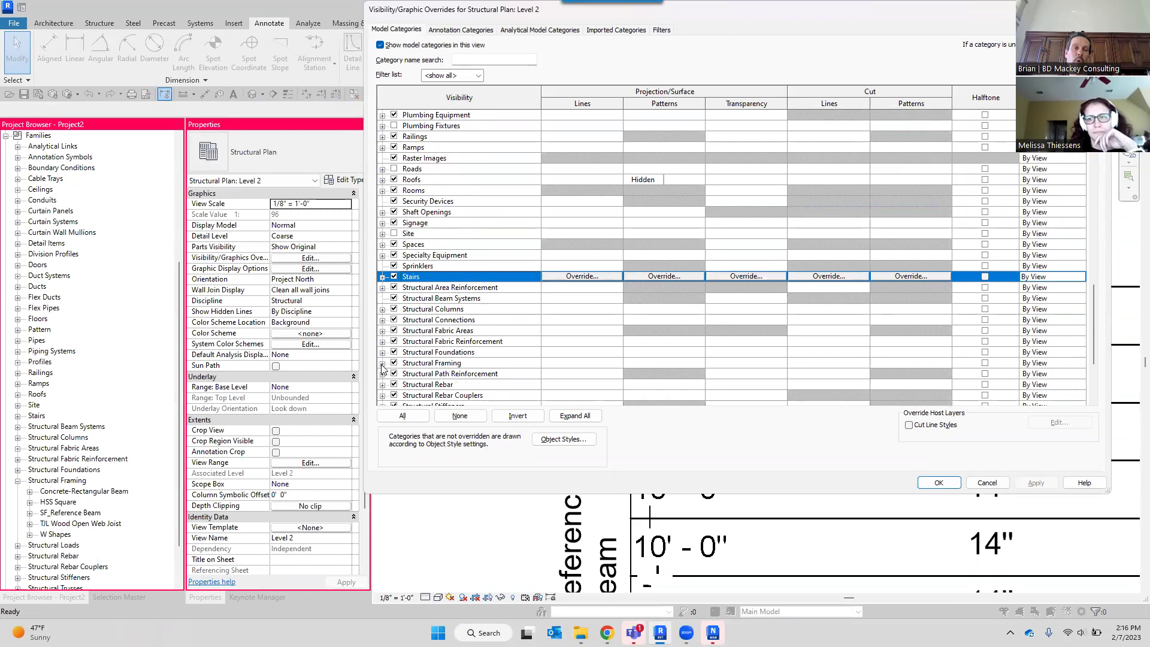
left_click(382, 363)
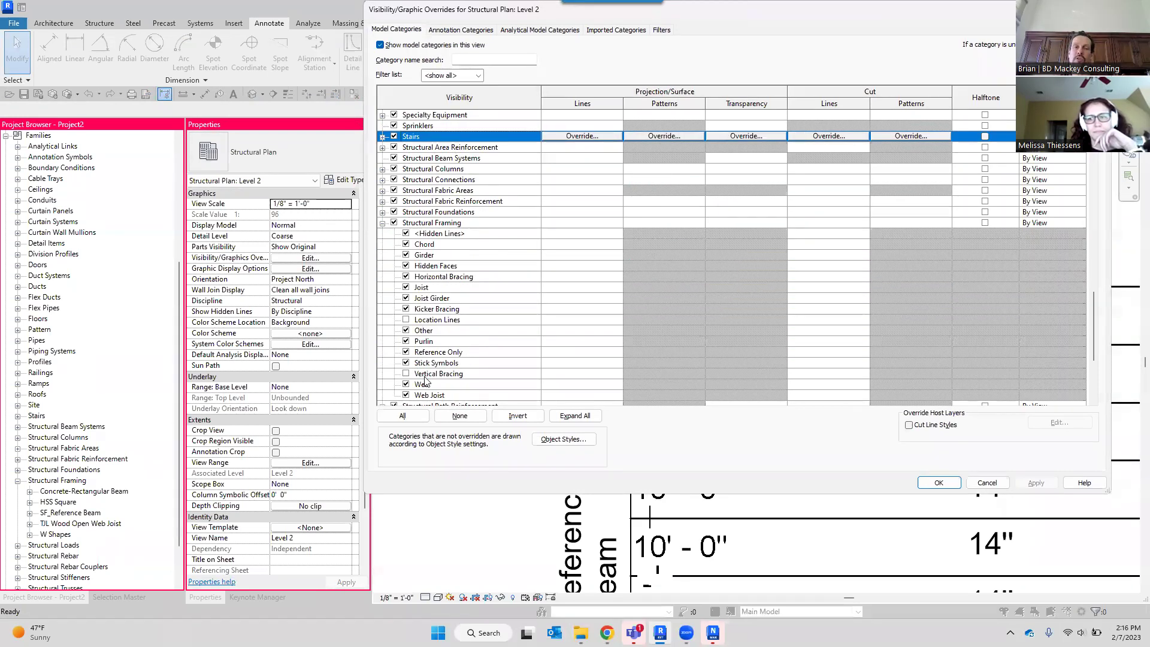
left_click(406, 352)
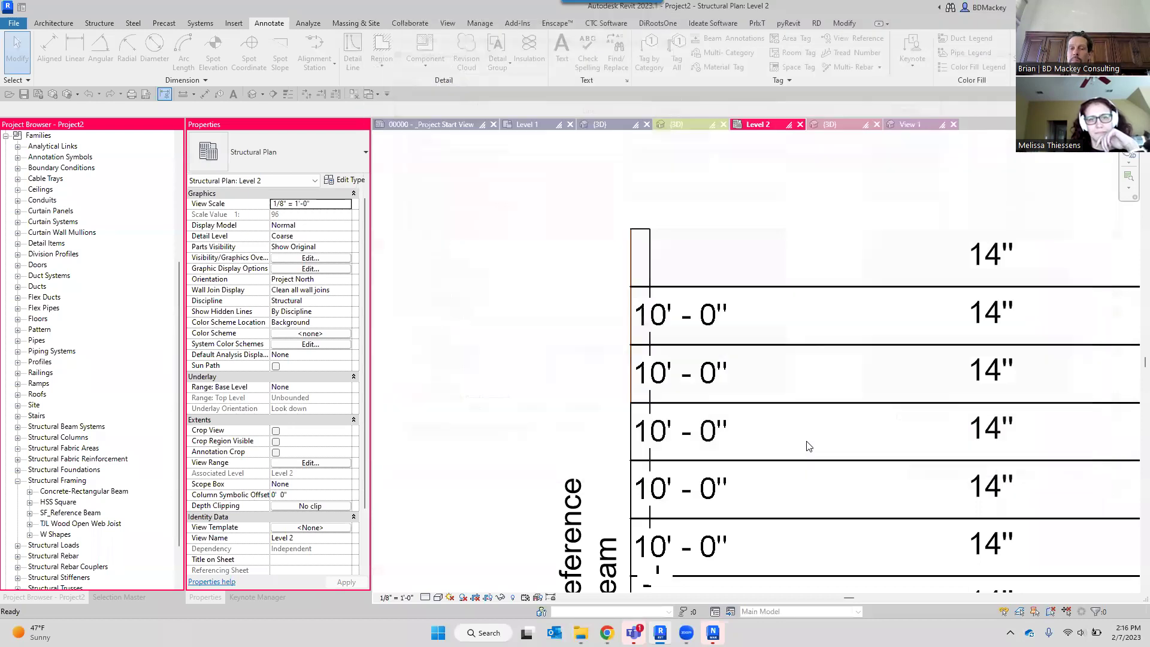
left_click(950, 480)
Minimize Revit and bring Navisworks Manage 2023 forward, maximizing its window.
scroll(444, 276, "down", 4)
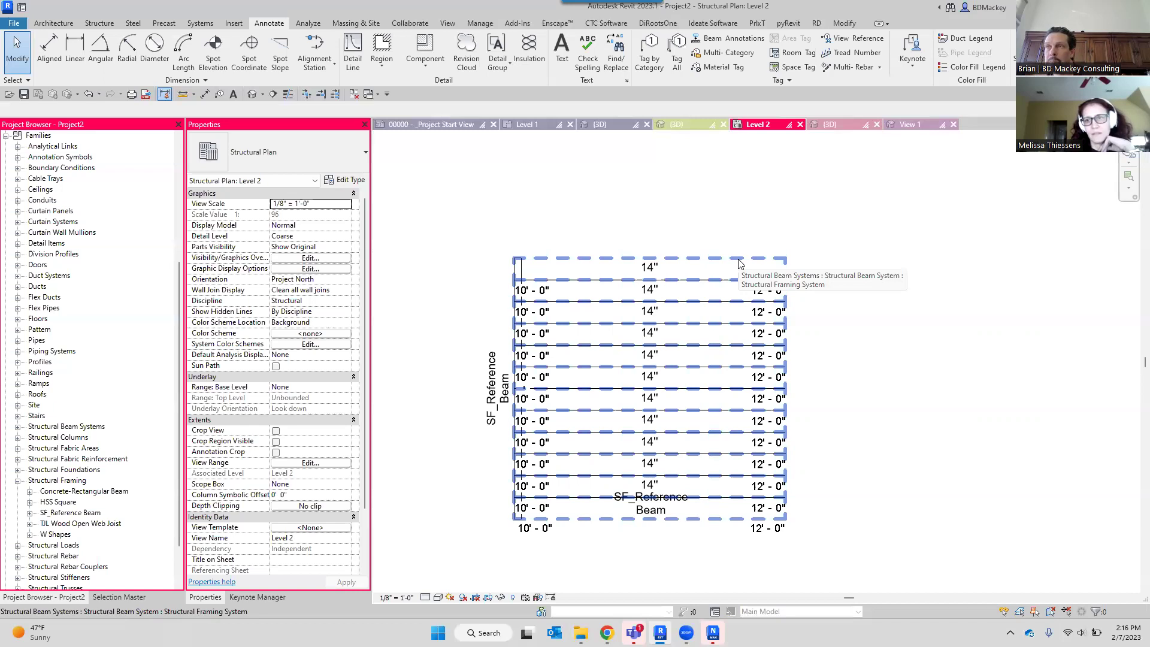
scroll(527, 290, "up", 5)
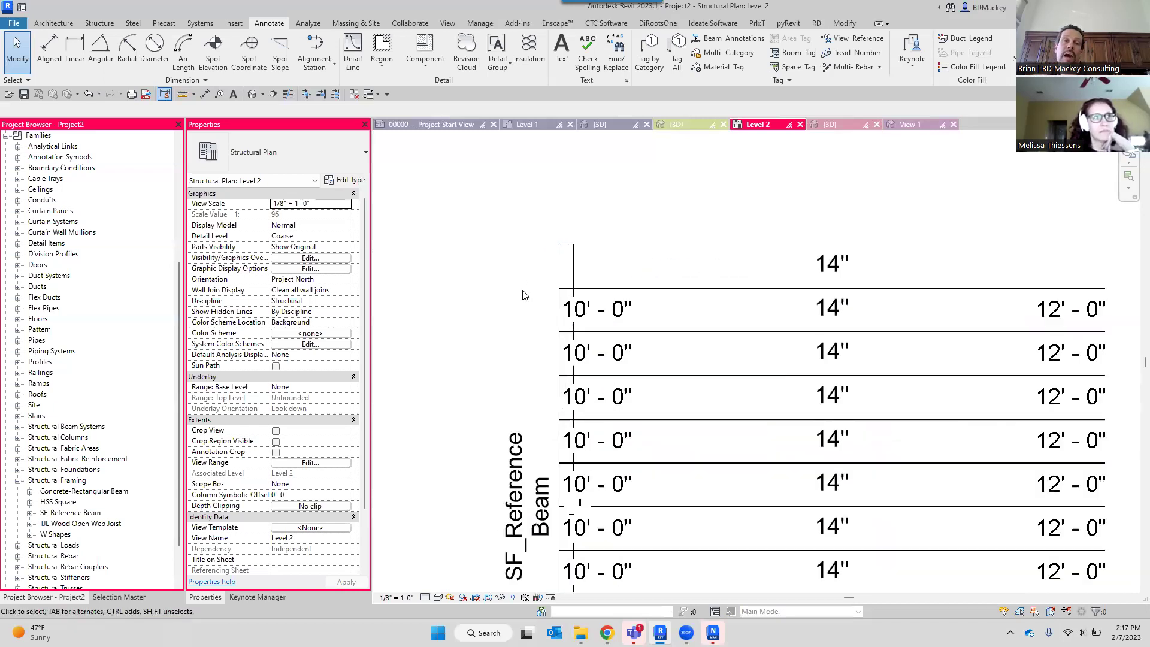
scroll(650, 287, "down", 3)
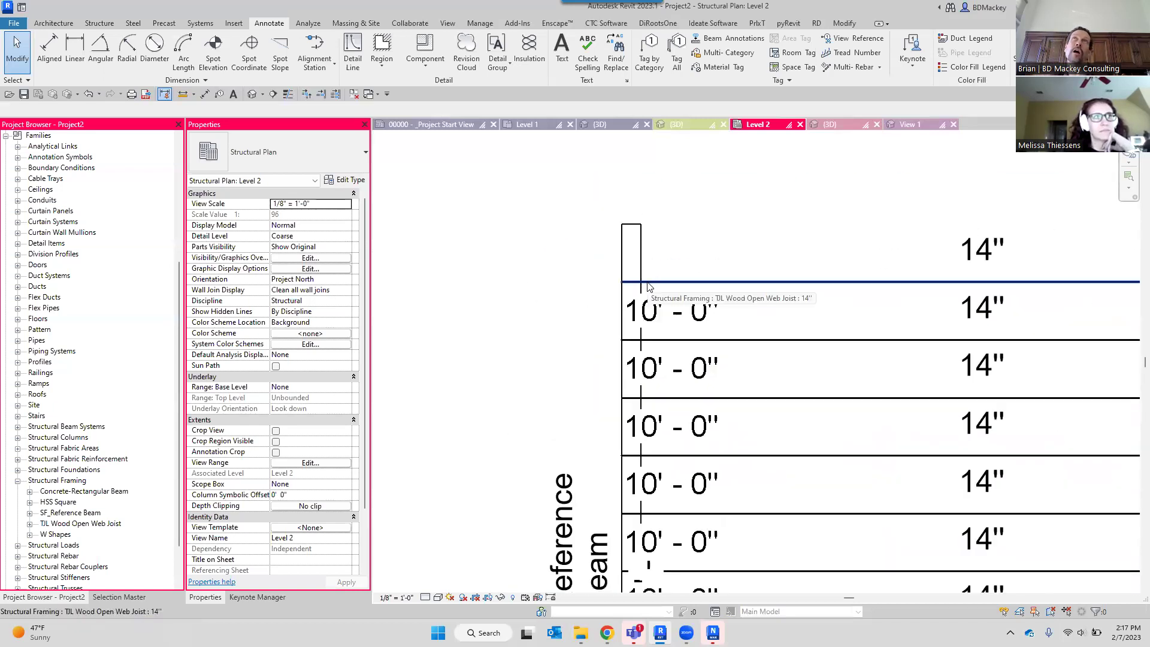
scroll(648, 287, "down", 3)
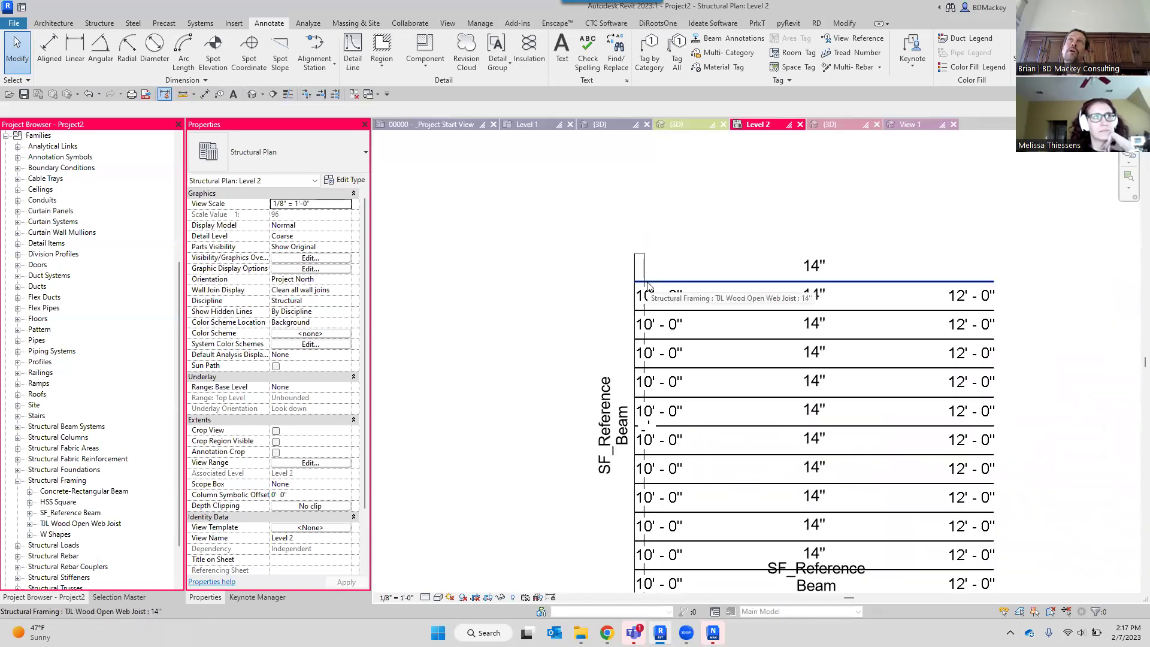
scroll(648, 286, "down", 2)
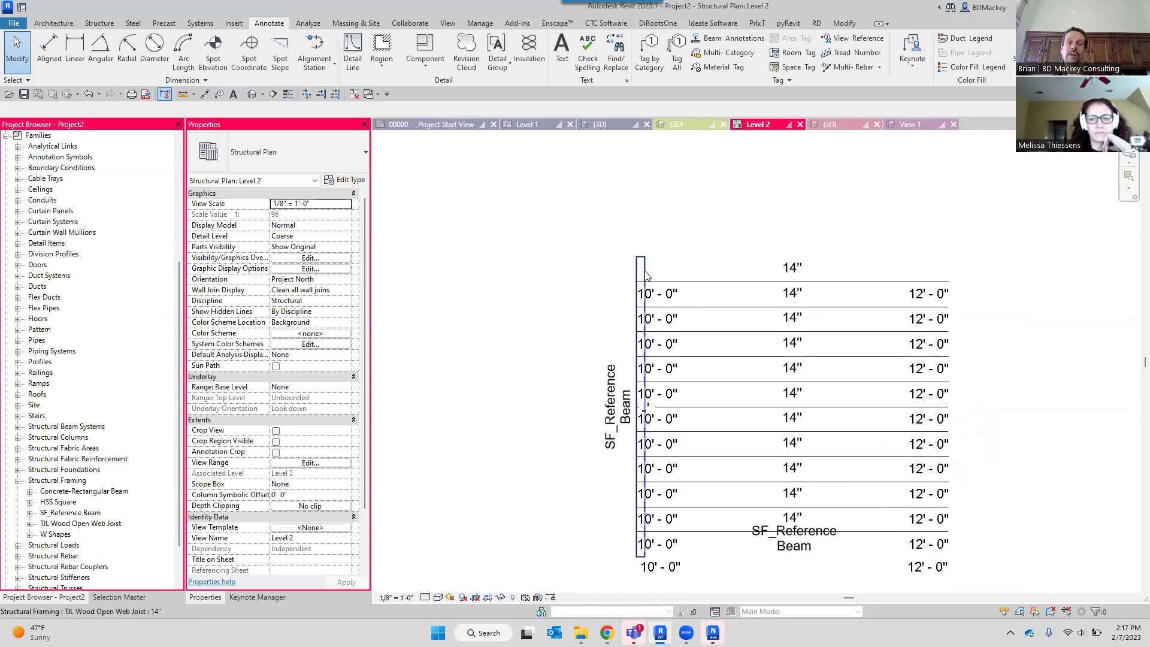
scroll(656, 282, "up", 4)
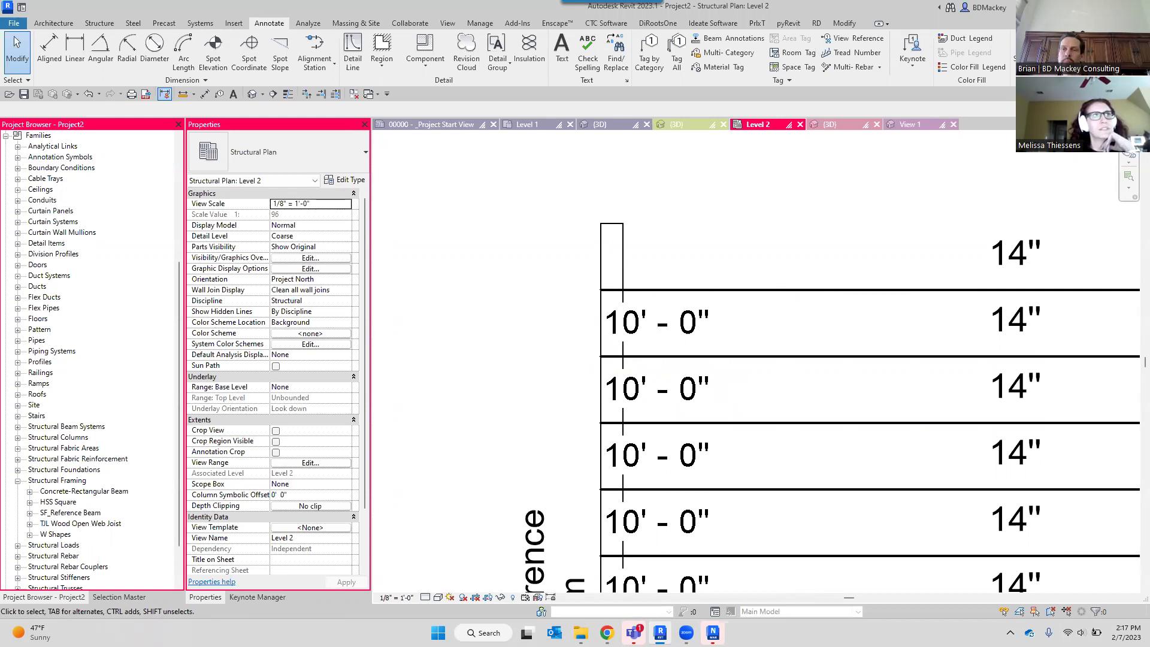
left_click(1077, 7)
left_click(595, 544)
double_click(659, 100)
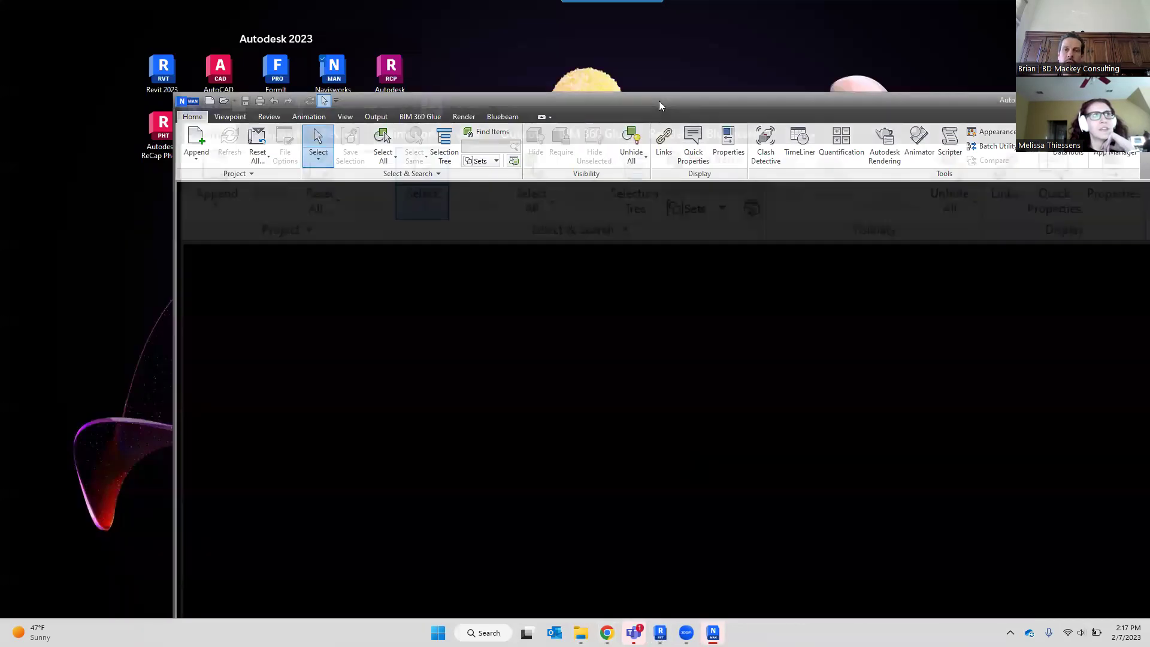
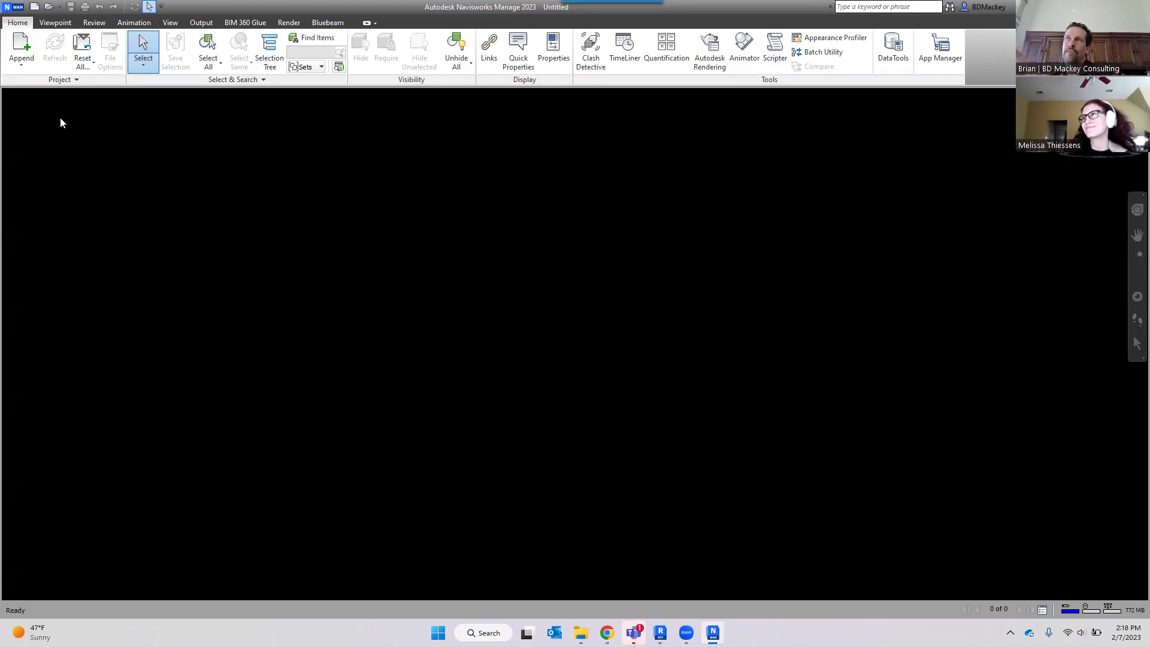
Bring up Navisworks' Open dialog and enlarge it to show more folders.
left_click(21, 61)
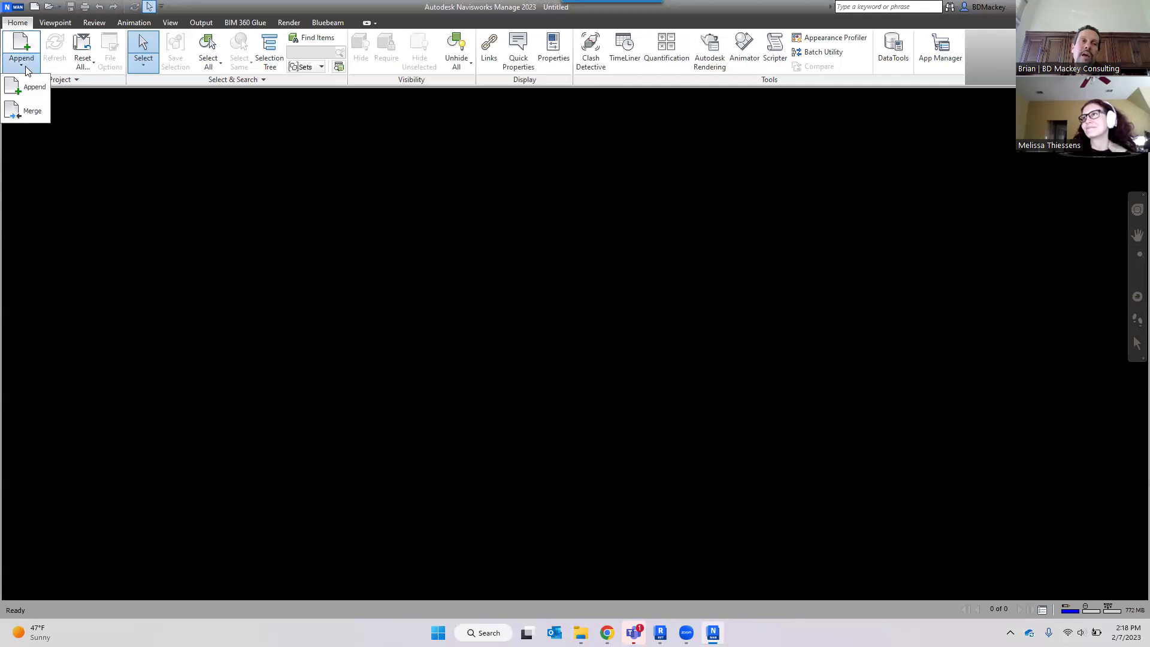
left_click(38, 76)
left_click(49, 8)
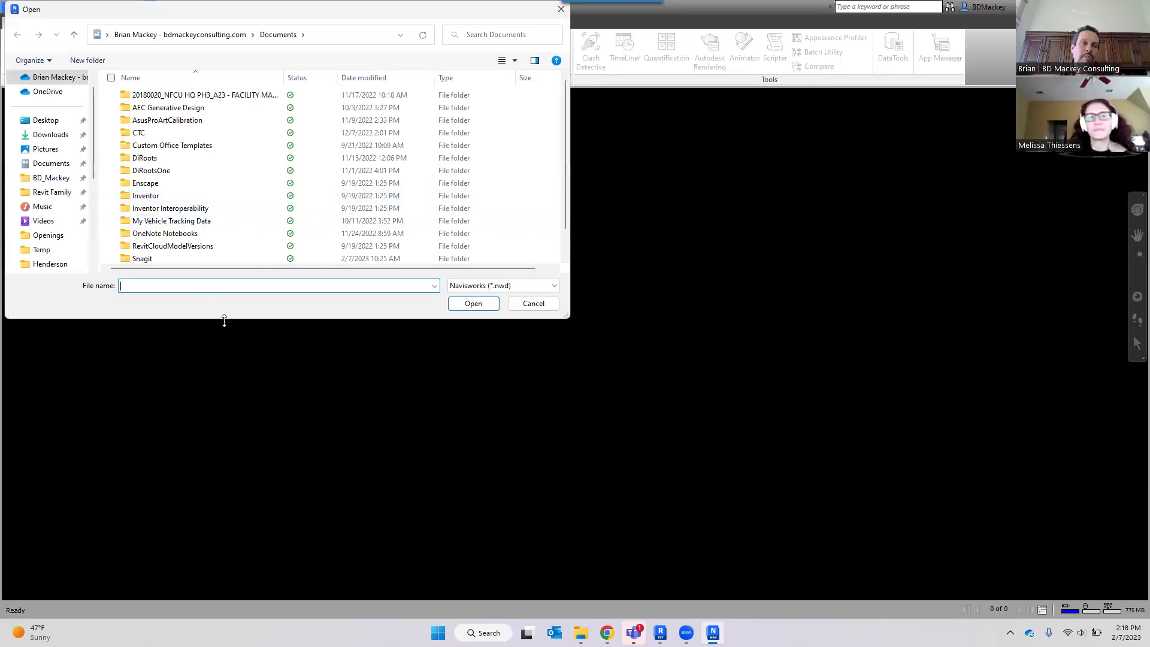
left_click_drag(224, 321, 224, 557)
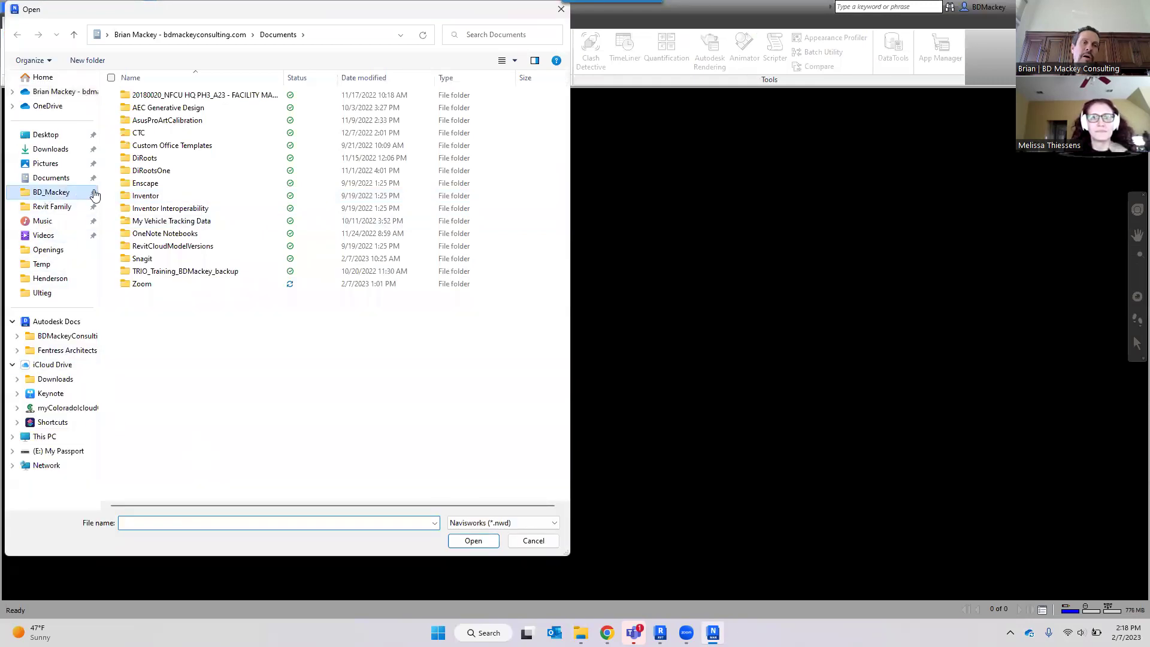
Browse to BD_Mackey\Client\Demo\Structure and show the file type list.
left_click(94, 194)
left_click(142, 120)
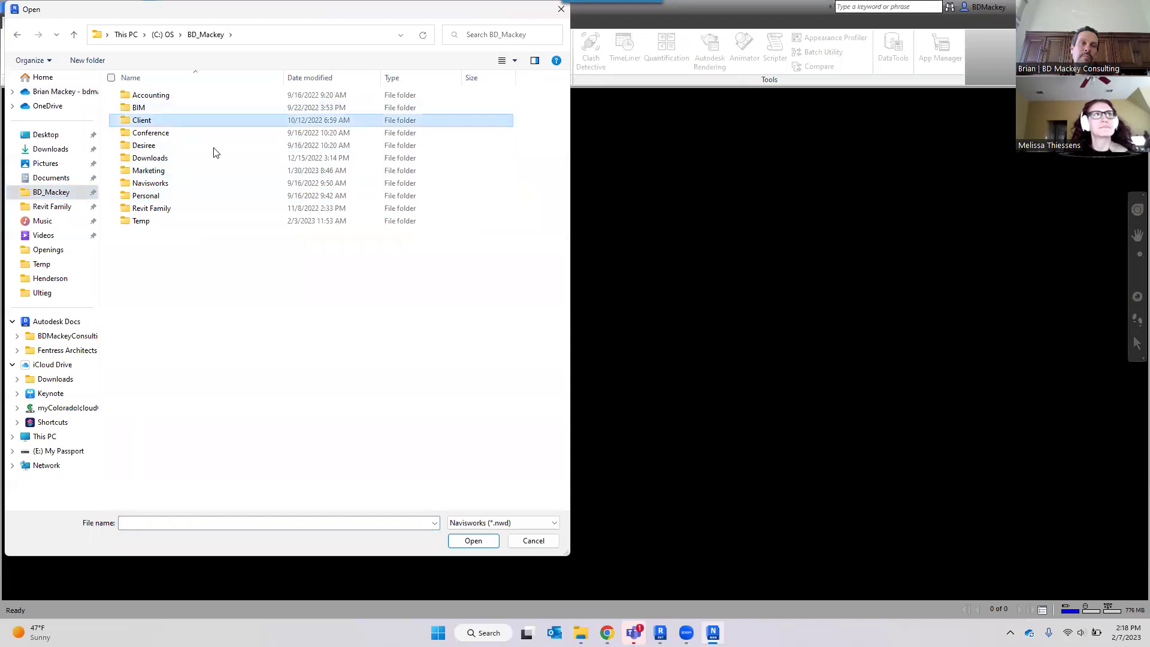
key("Return")
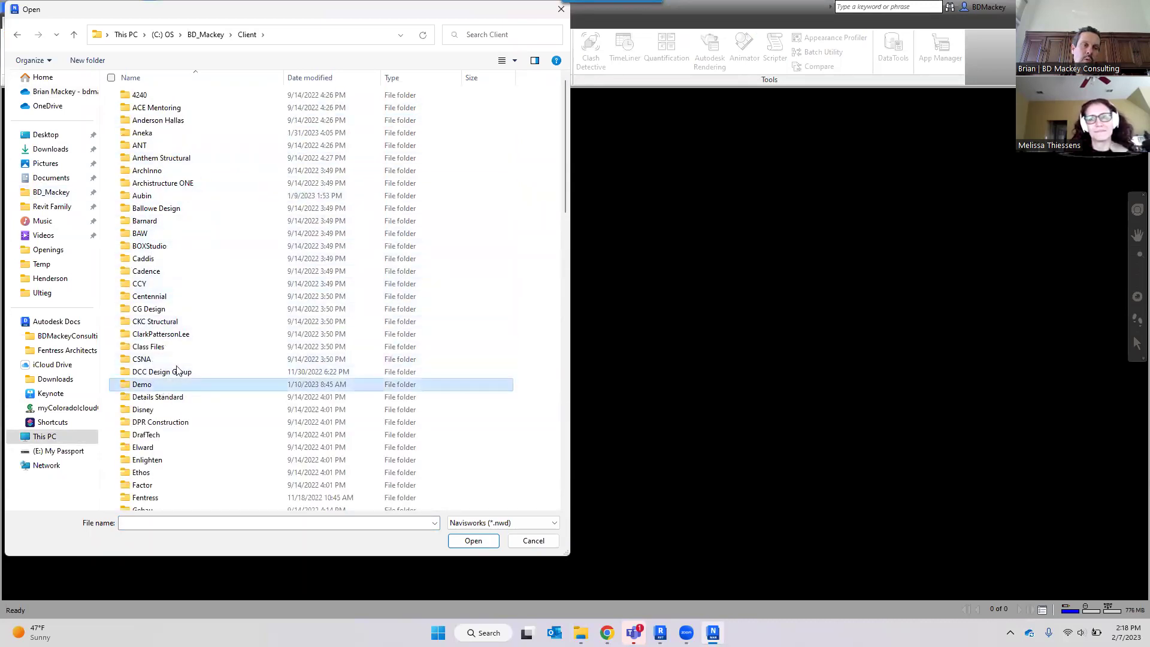
double_click(157, 388)
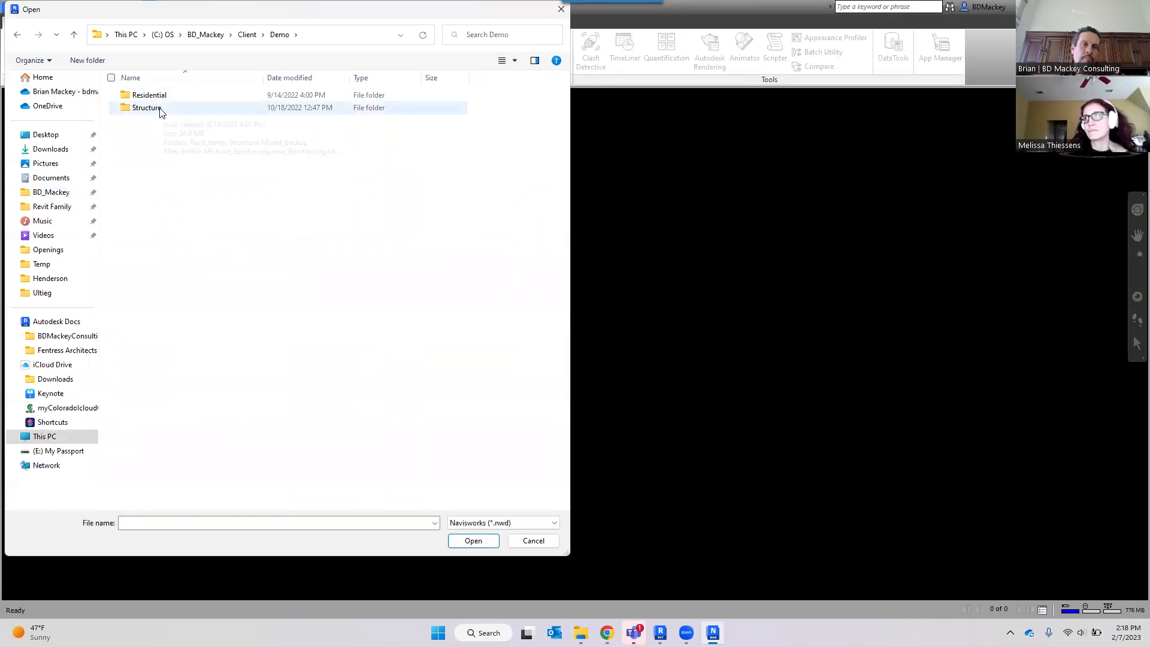
double_click(150, 96)
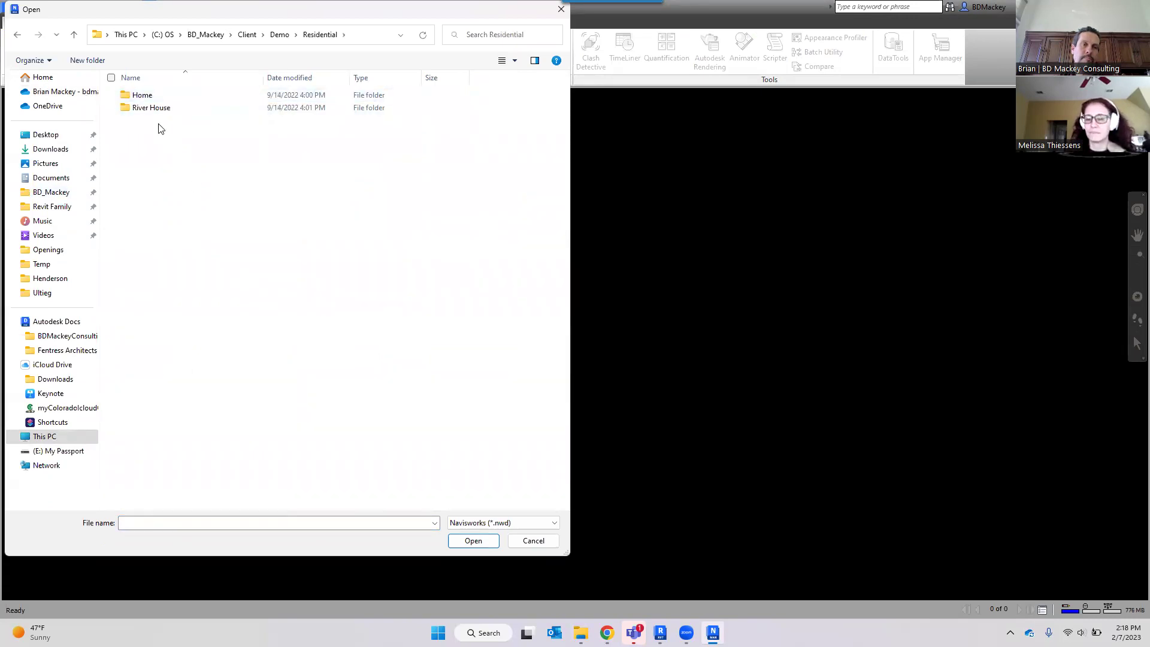
double_click(150, 108)
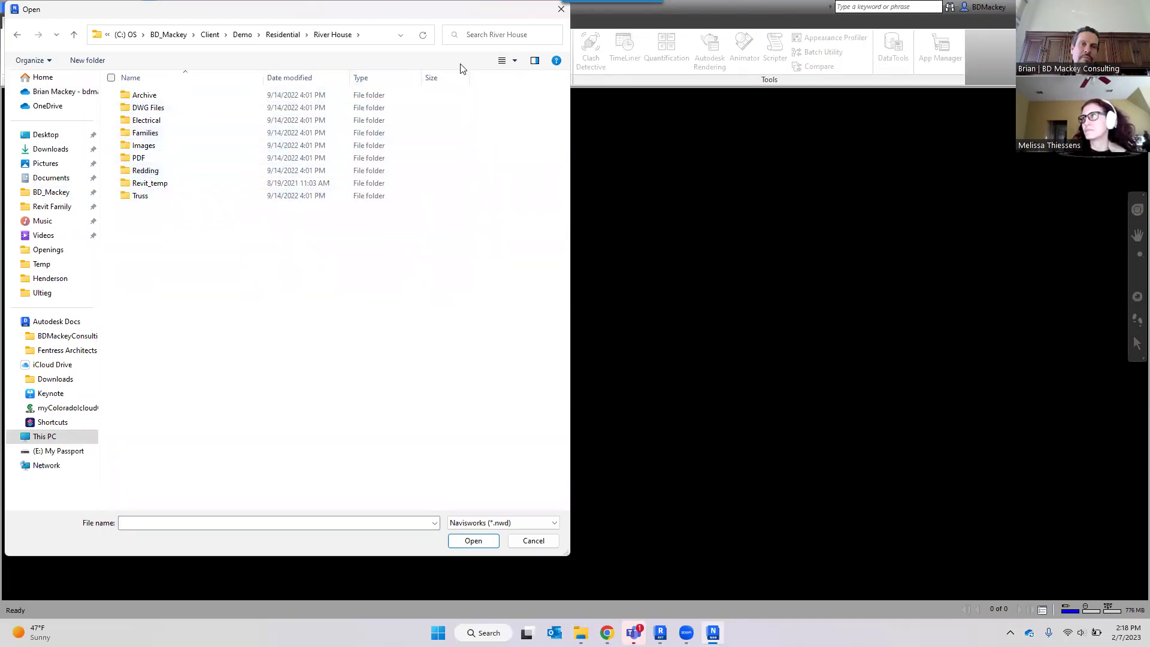
left_click(243, 34)
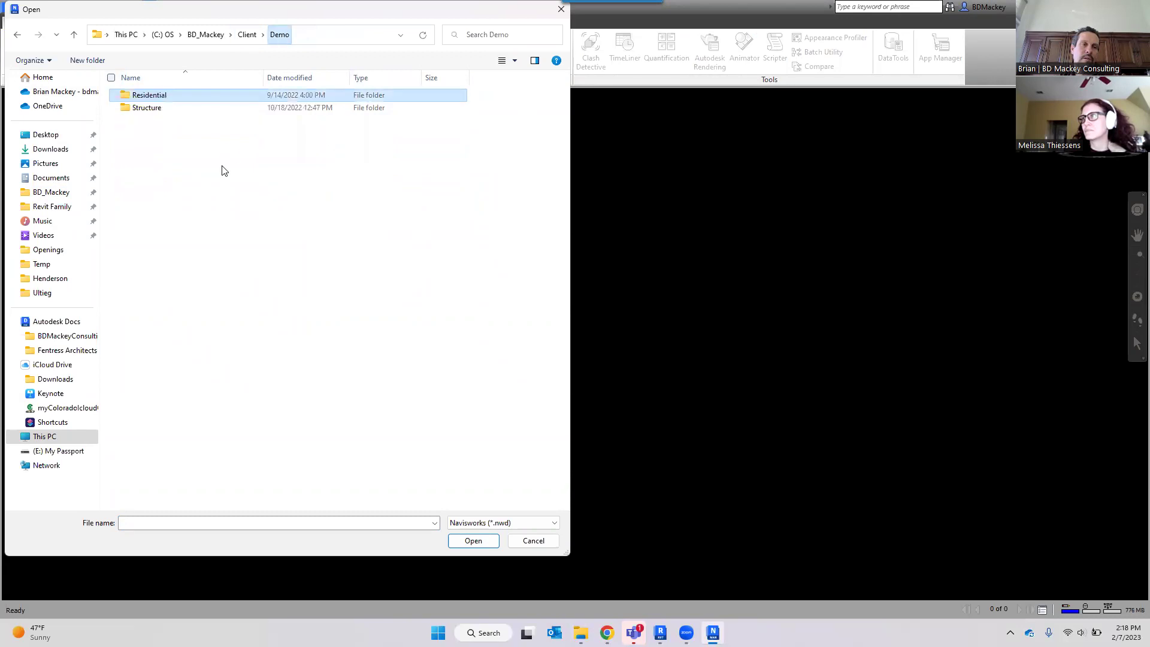
double_click(145, 109)
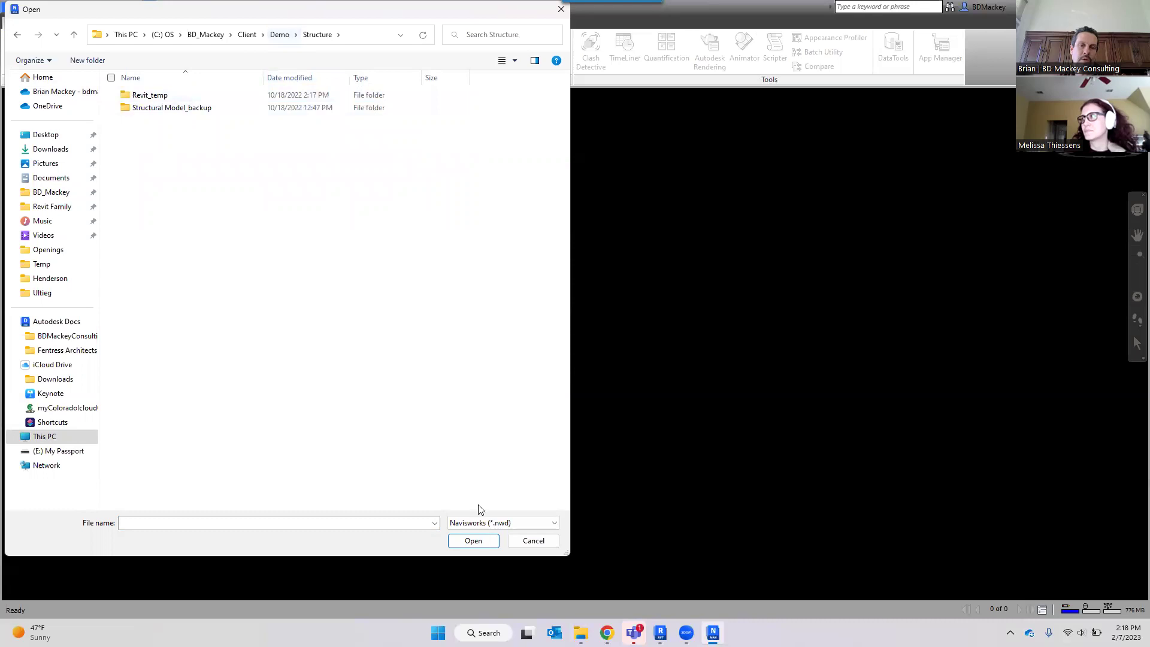
left_click(530, 527)
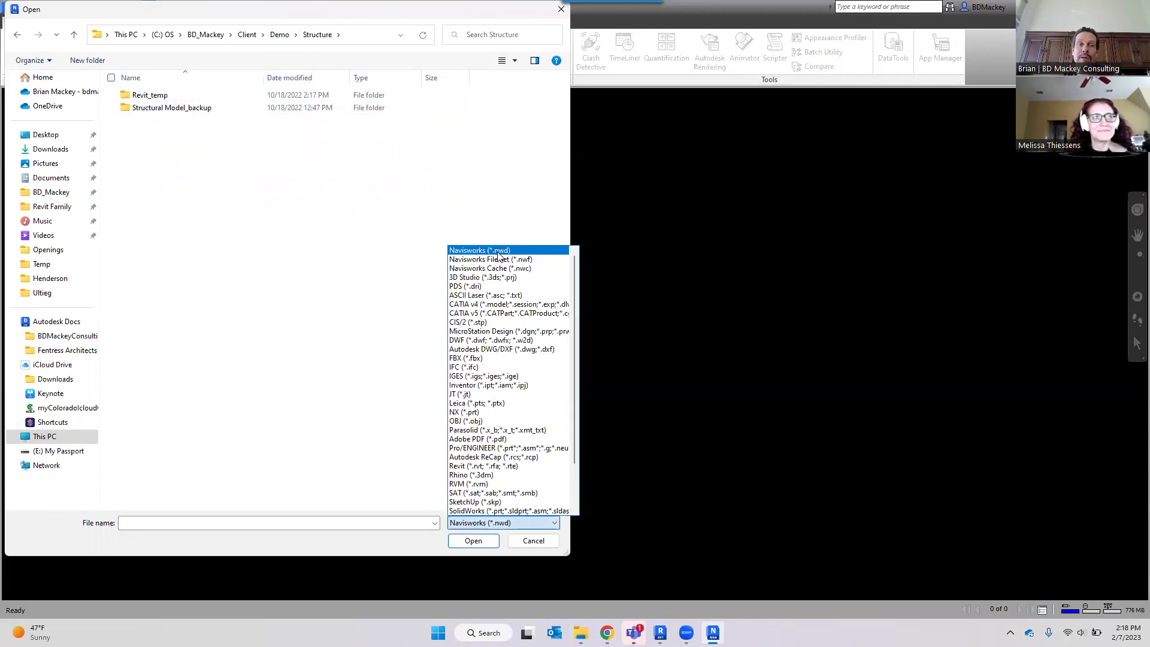
Switch the file filter to All Files (*.*) and open linkfor ARch.rvt.
scroll(488, 413, "down", 2)
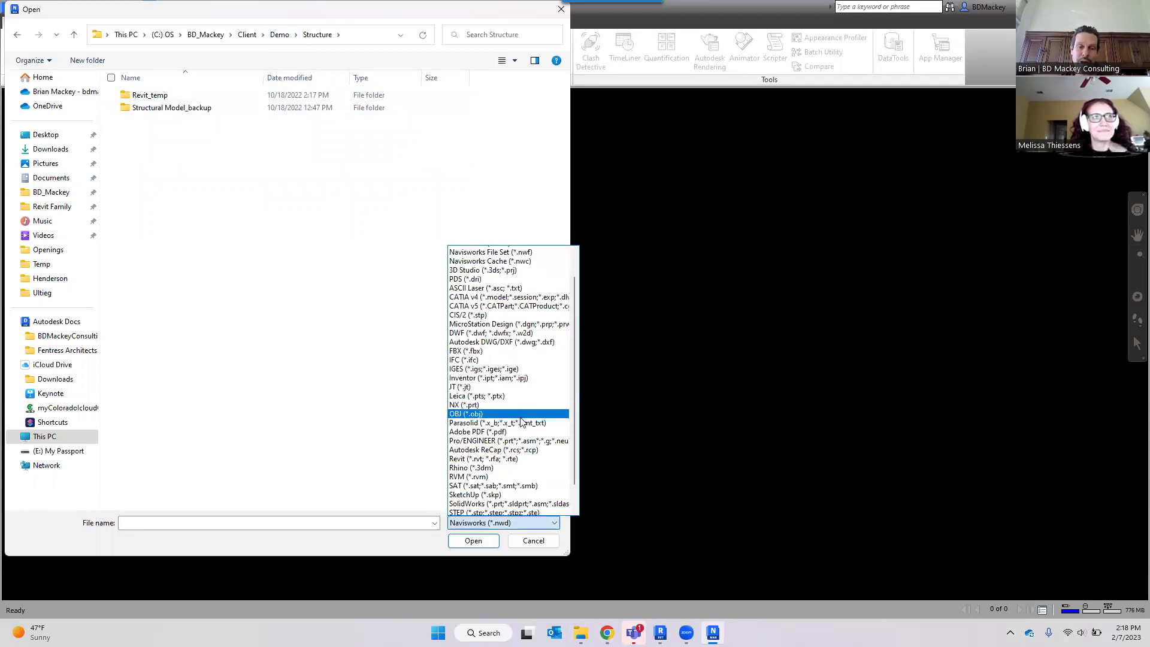
left_click(486, 510)
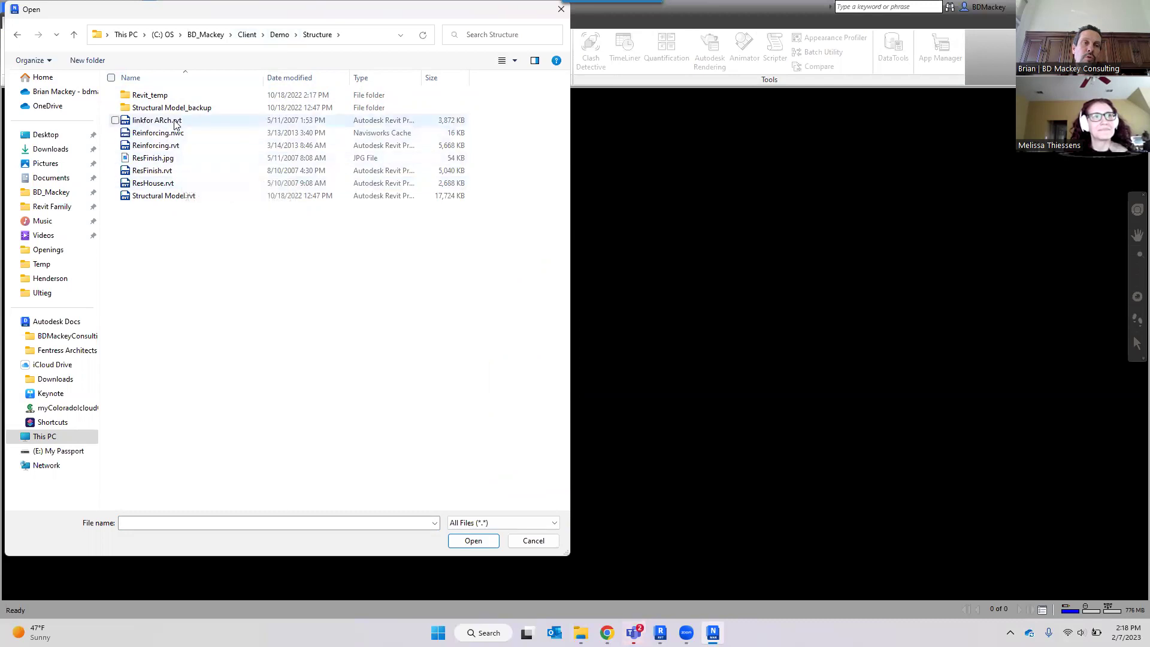
left_click(174, 123)
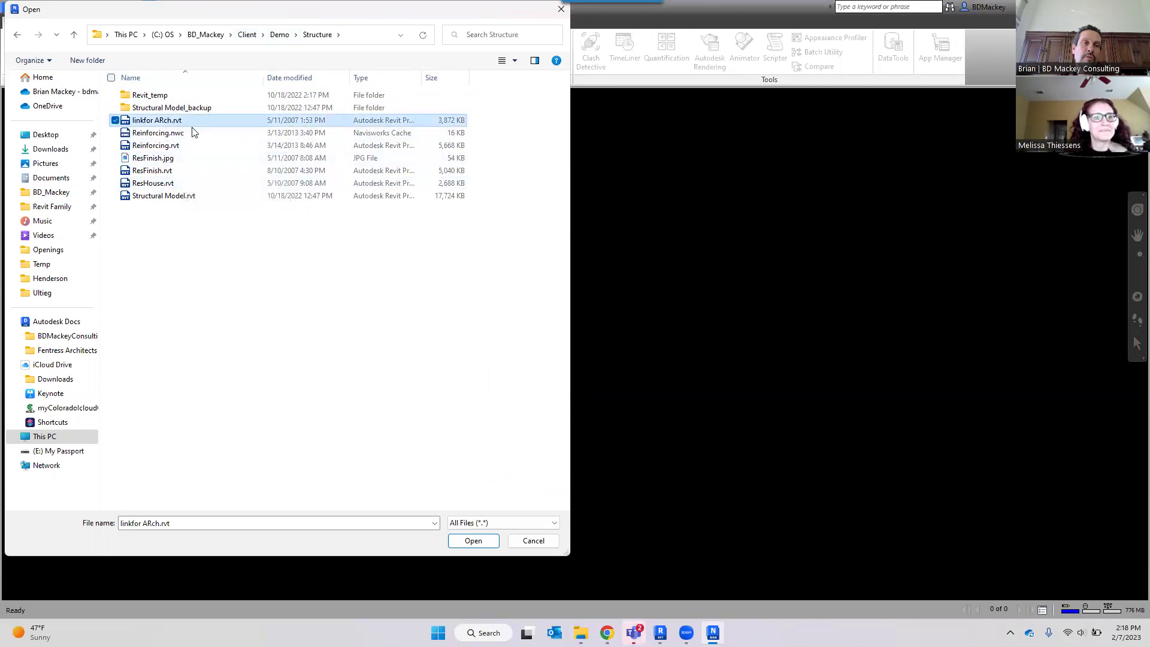
left_click(473, 540)
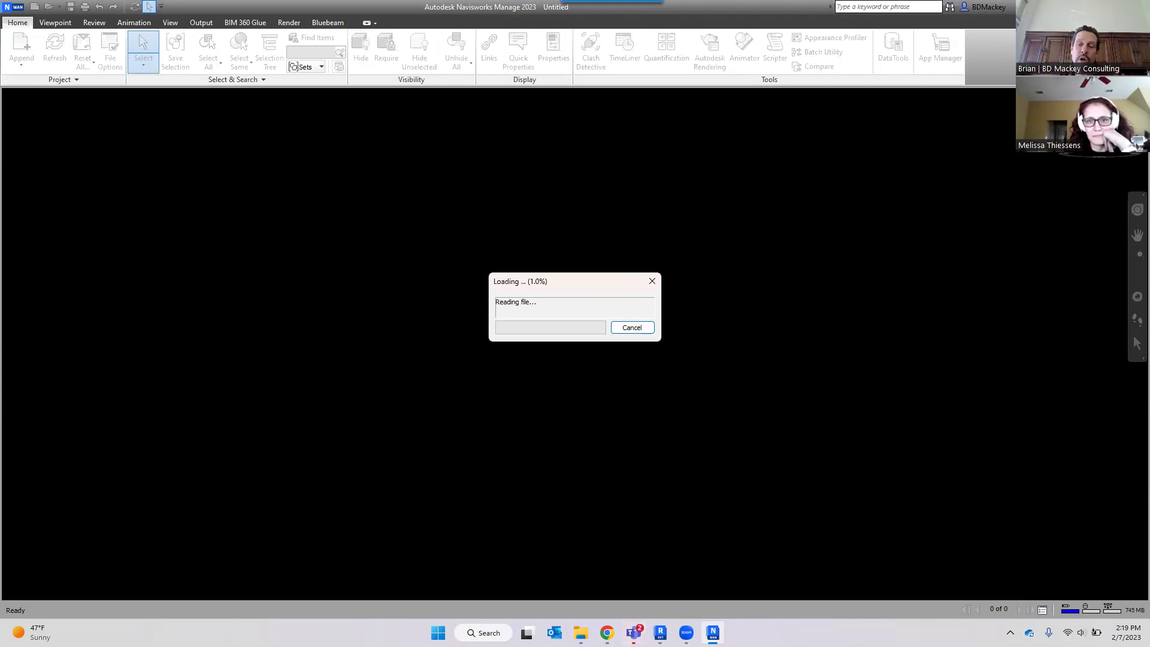
Bring Revit forward and look over the File menu's Export options without exporting.
left_click(660, 632)
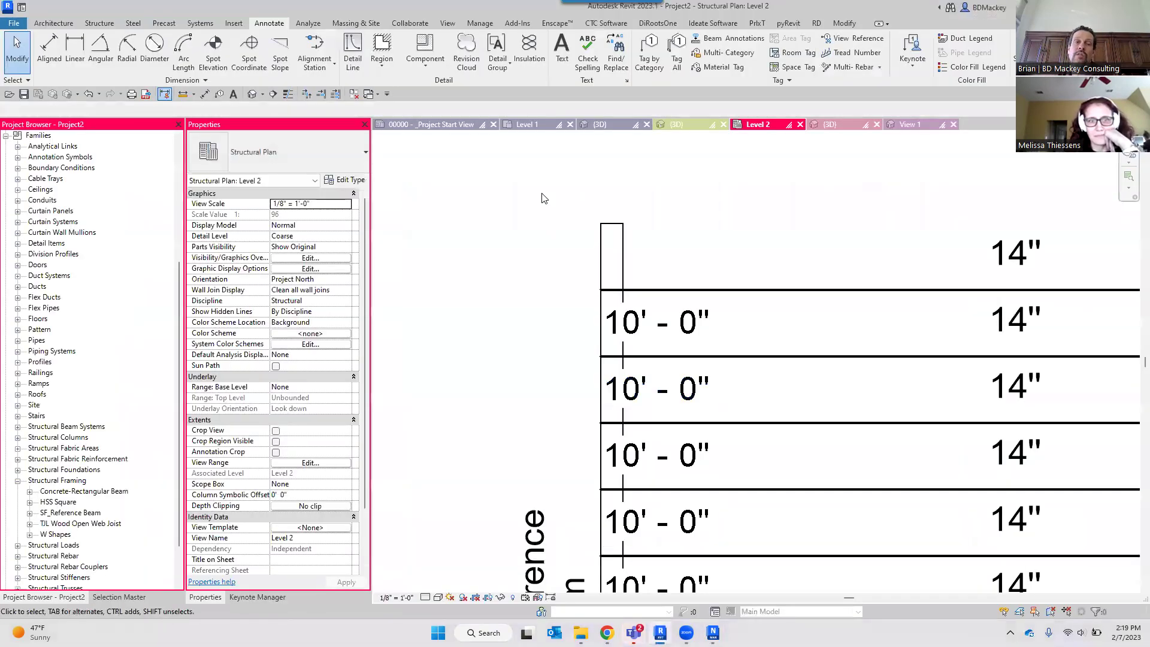
scroll(509, 257, "down", 5)
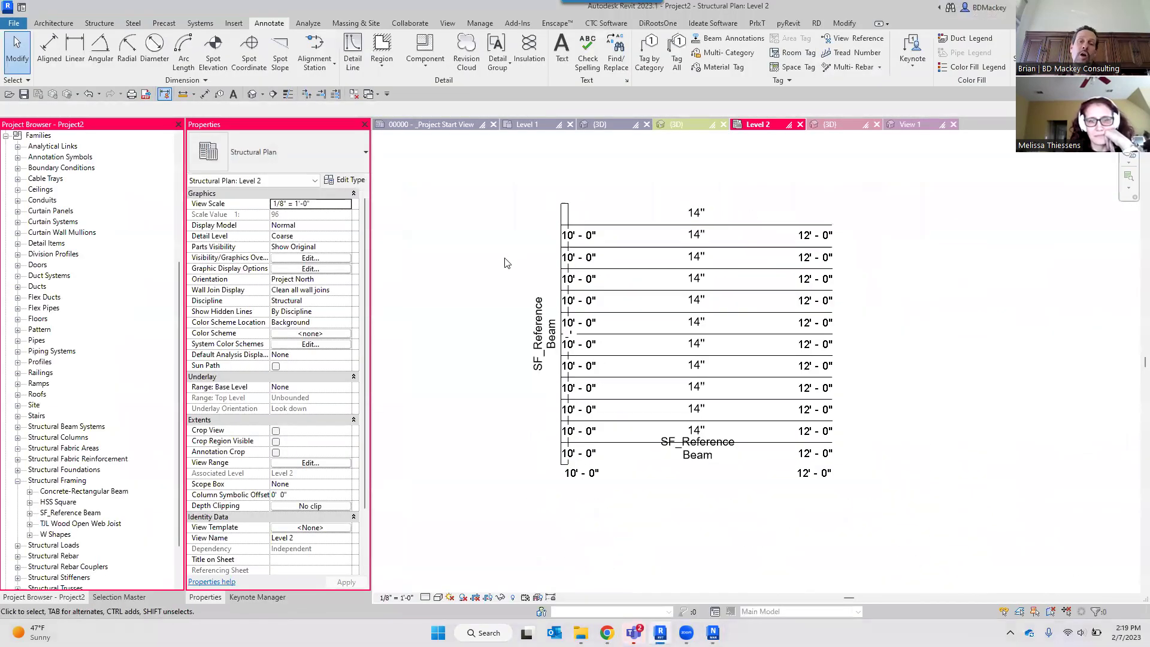
left_click(19, 24)
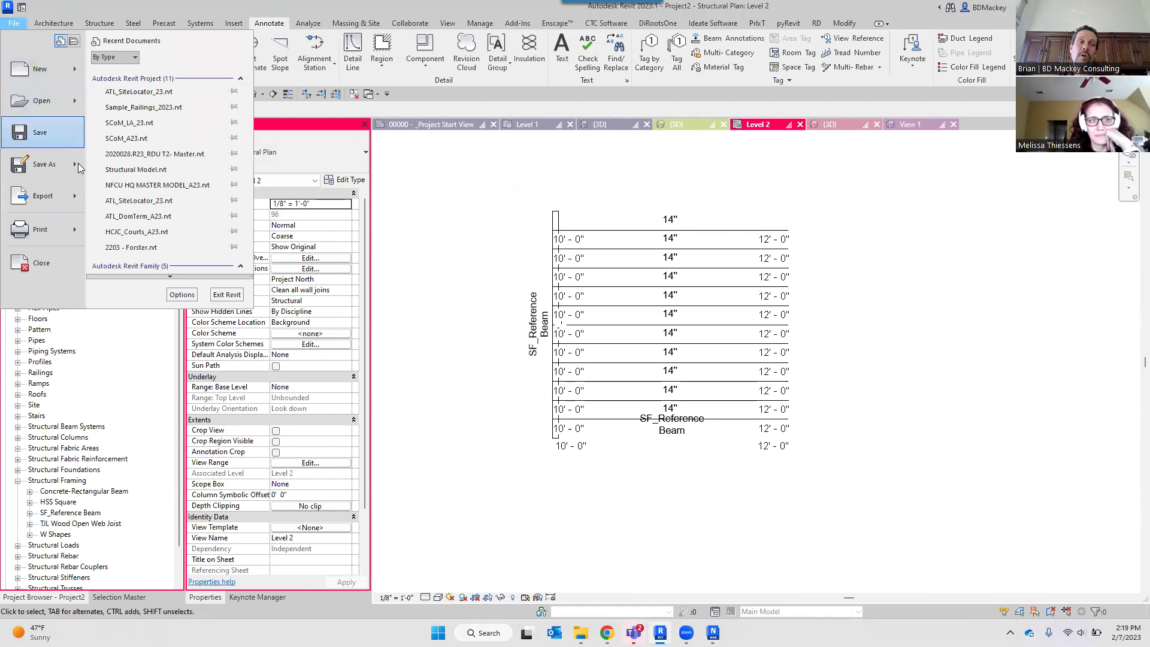
mouse_move(76, 207)
scroll(157, 274, "down", 5)
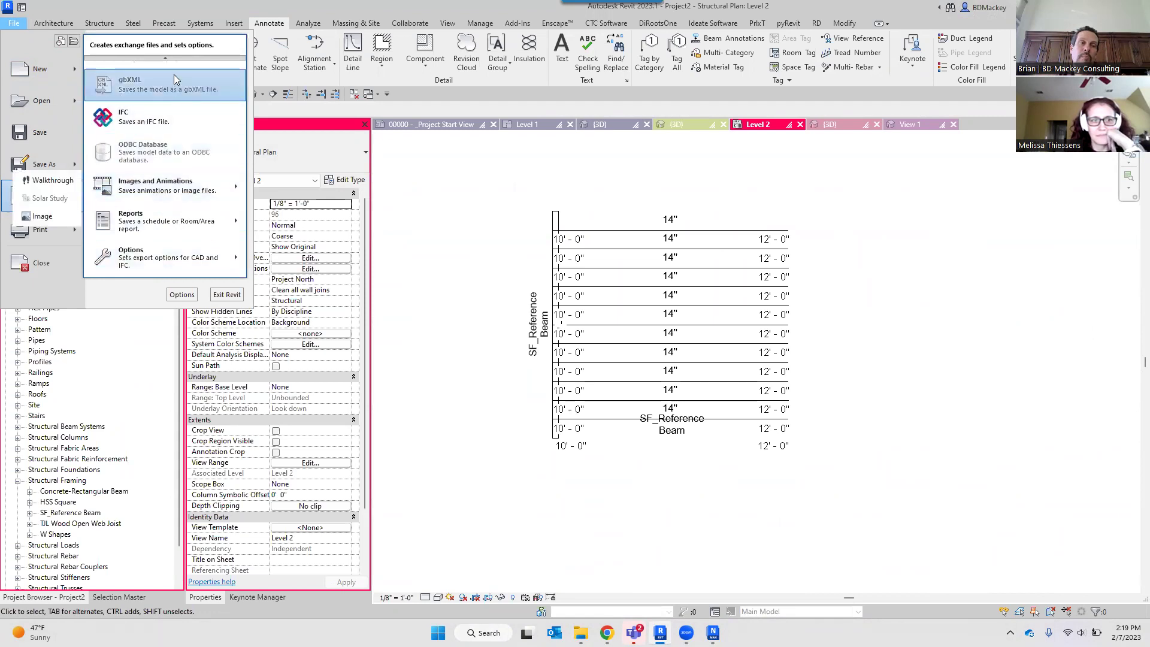
scroll(174, 75, "up", 3)
scroll(176, 60, "up", 2)
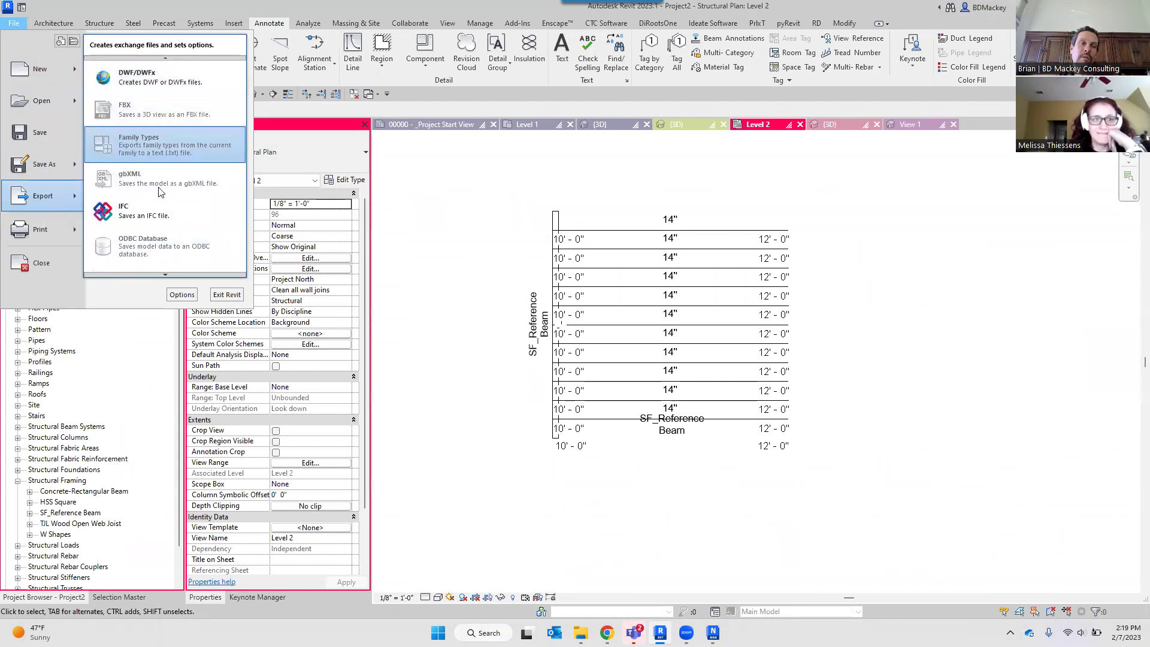
left_click(437, 257)
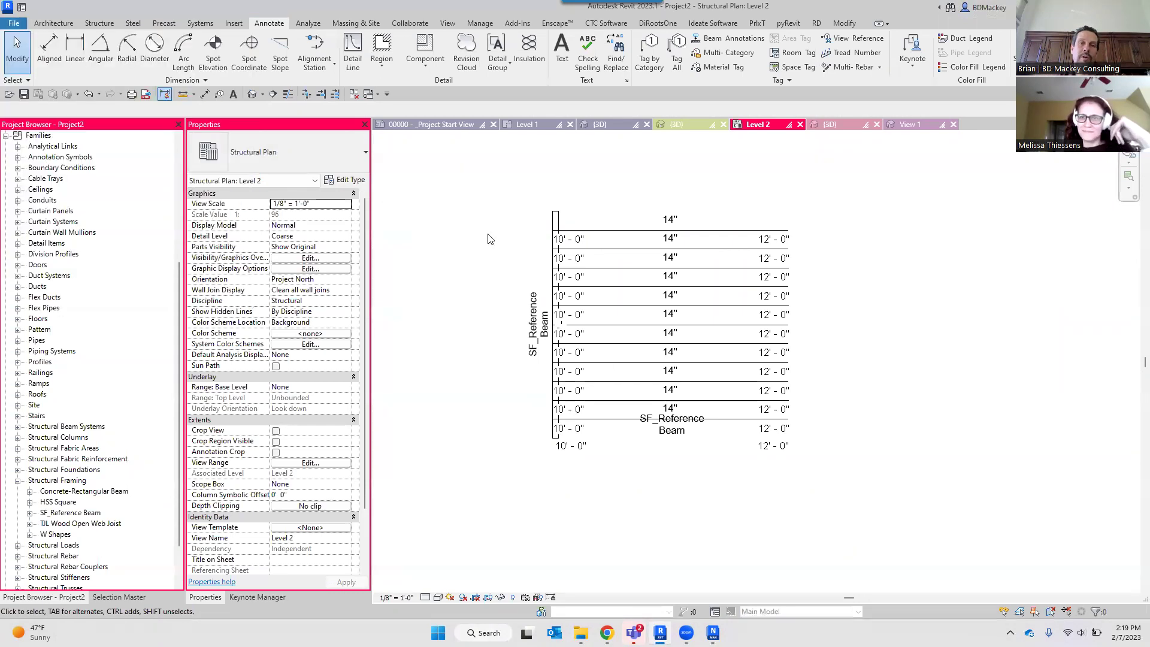
Switch to the {3D} framing view and review the File menu's Save As options without saving.
left_click(833, 126)
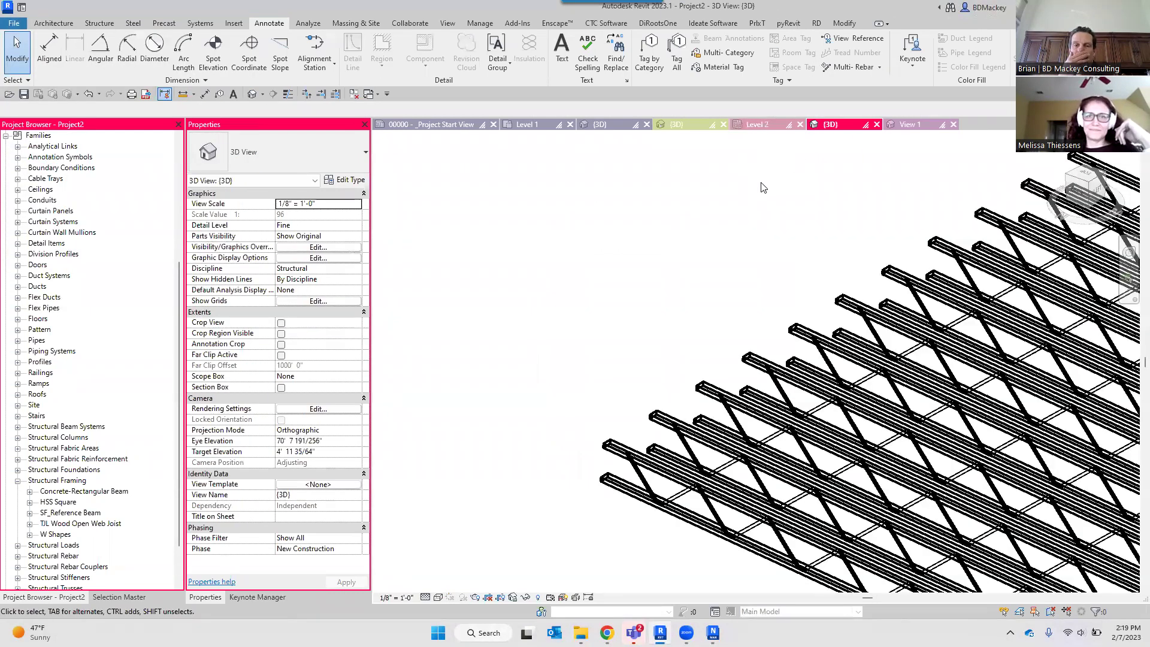
left_click(13, 23)
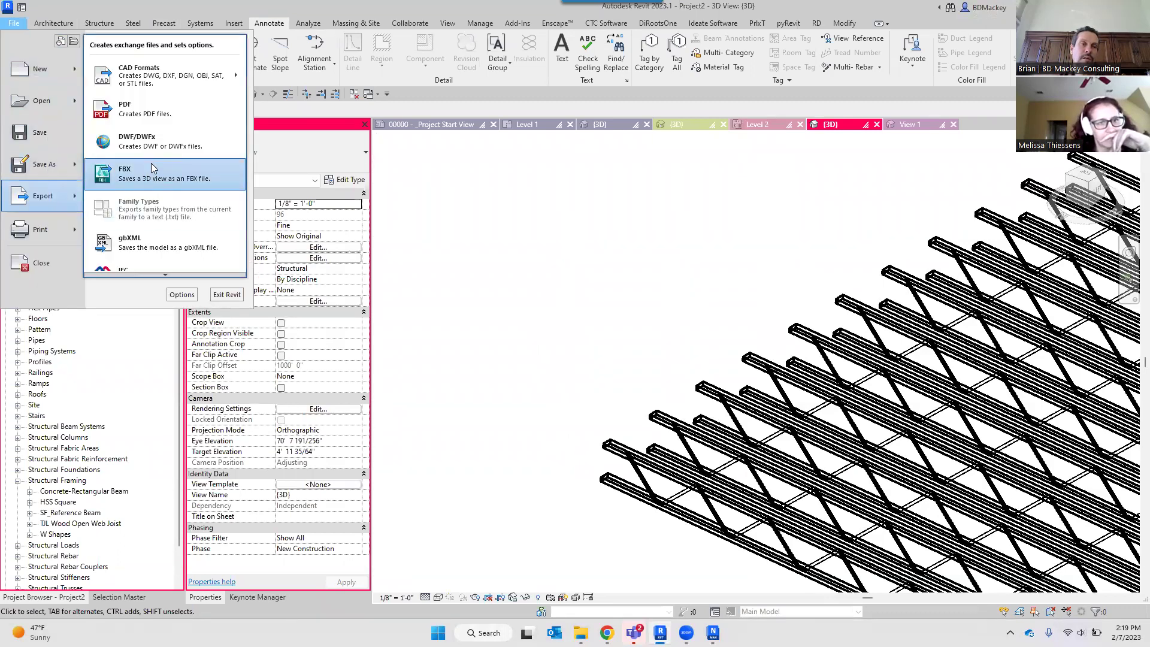
mouse_move(154, 275)
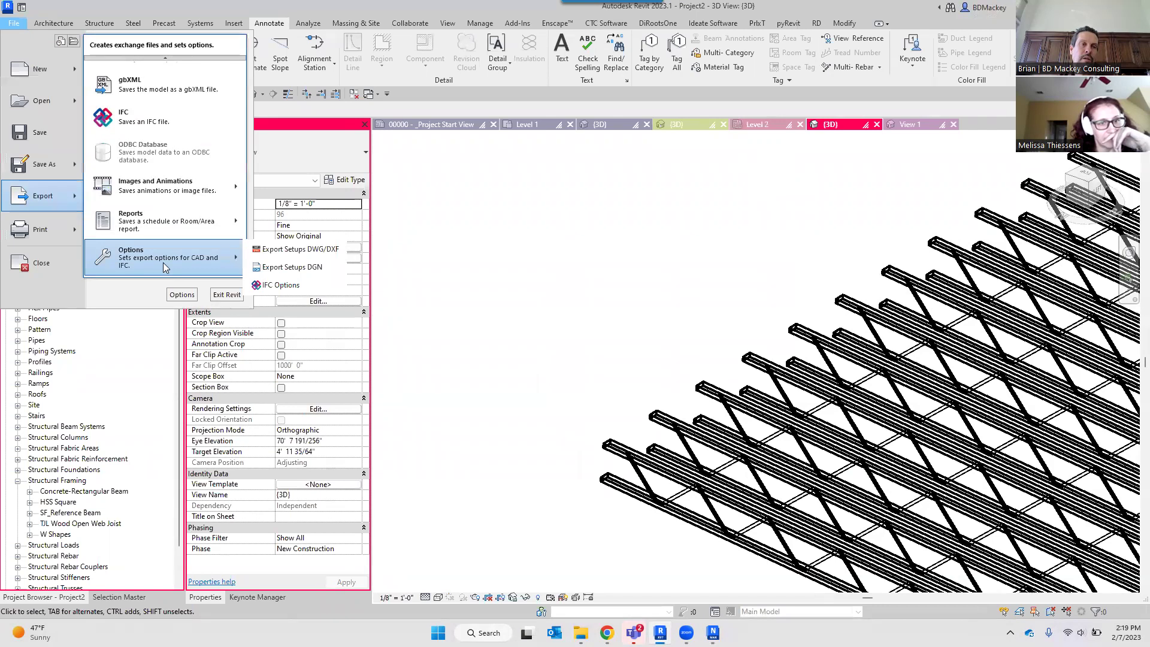
mouse_move(76, 172)
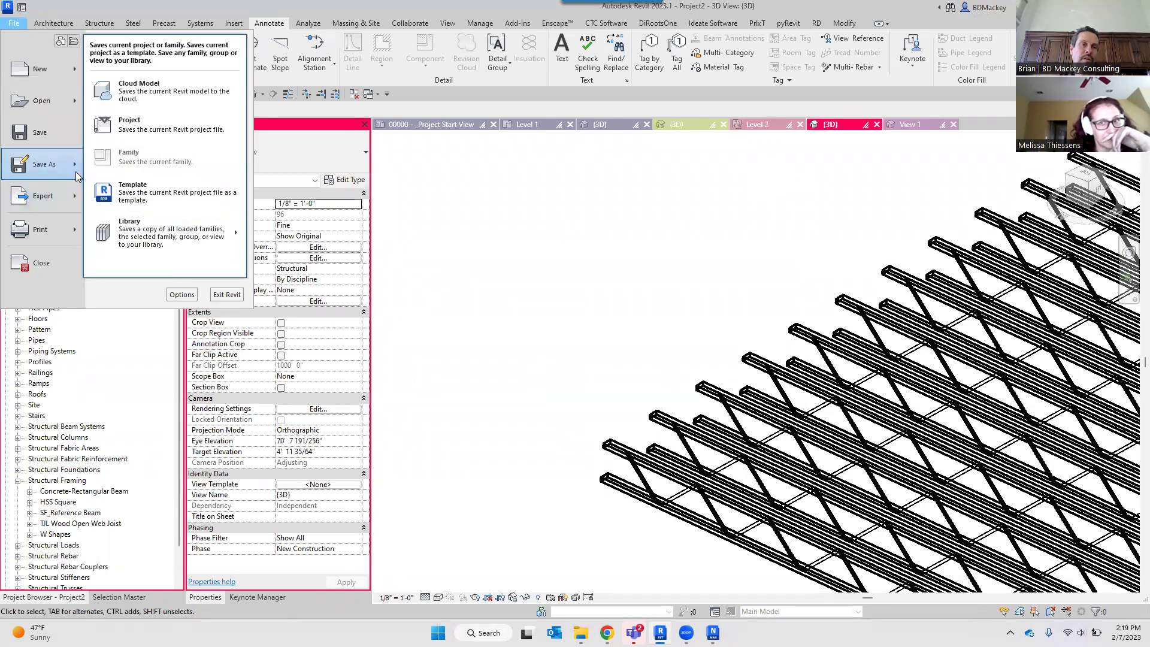
left_click(593, 226)
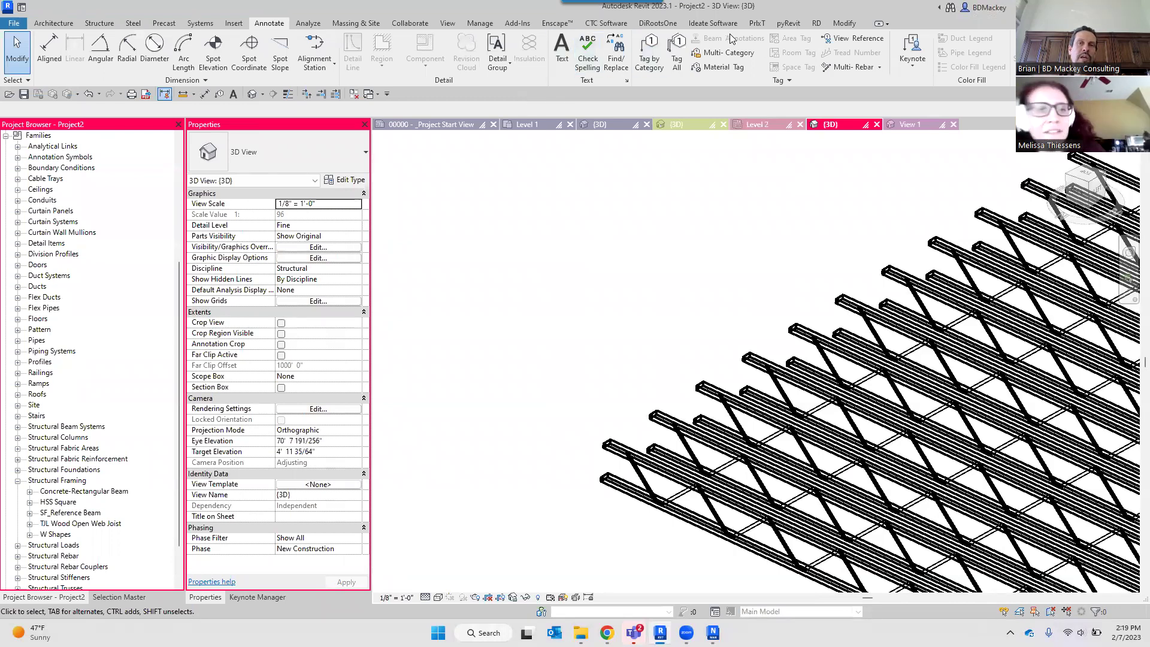
Check the Insert tab's link tools and browse the File > Export formats without exporting.
left_click(234, 23)
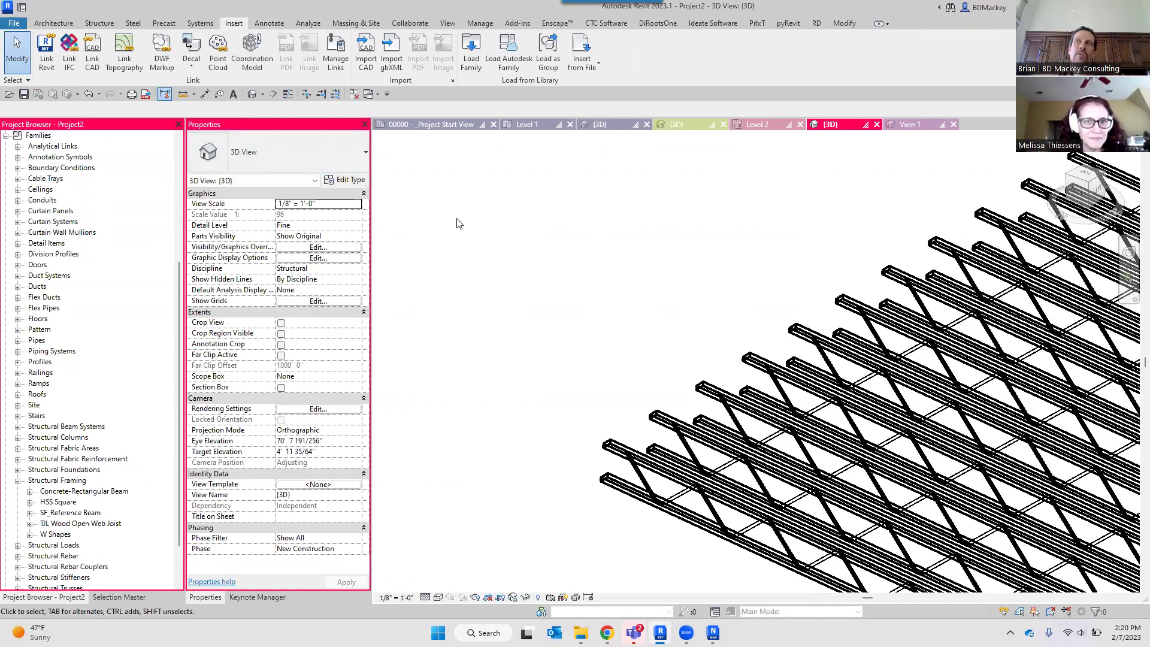
left_click(21, 25)
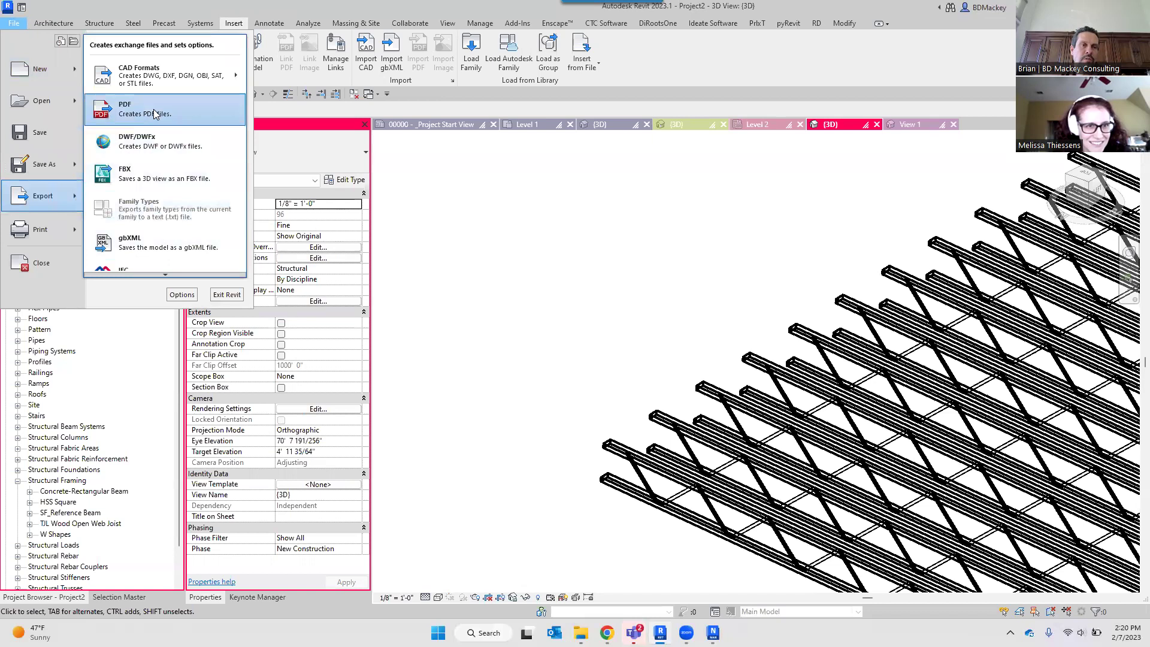
mouse_move(192, 75)
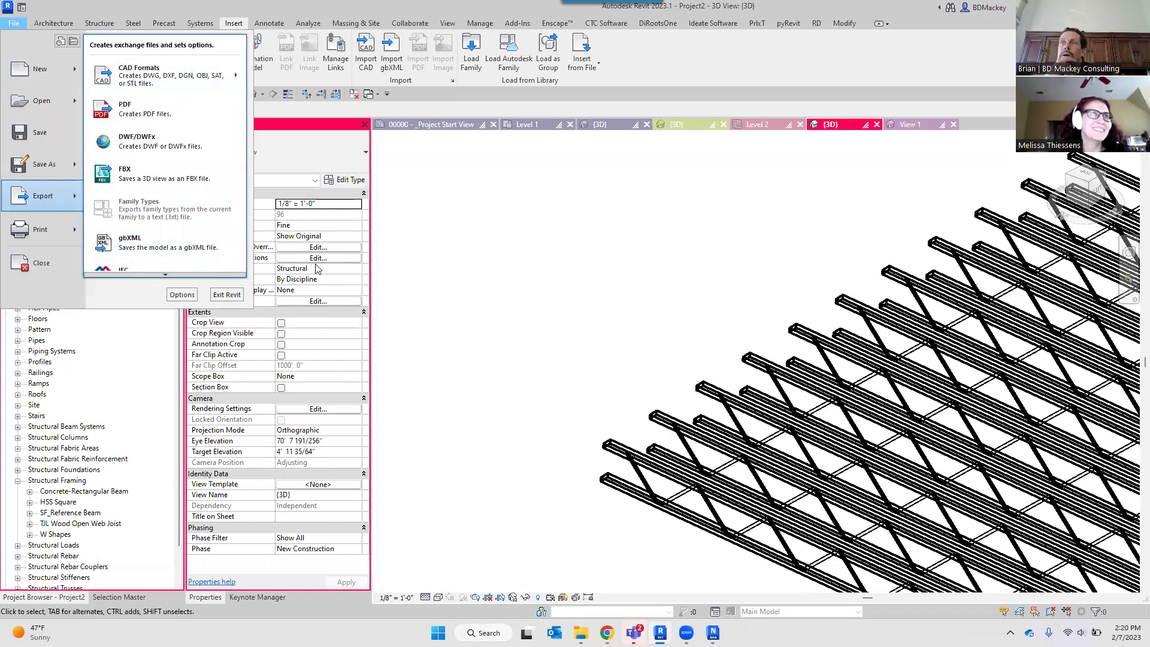
scroll(168, 240, "down", 1)
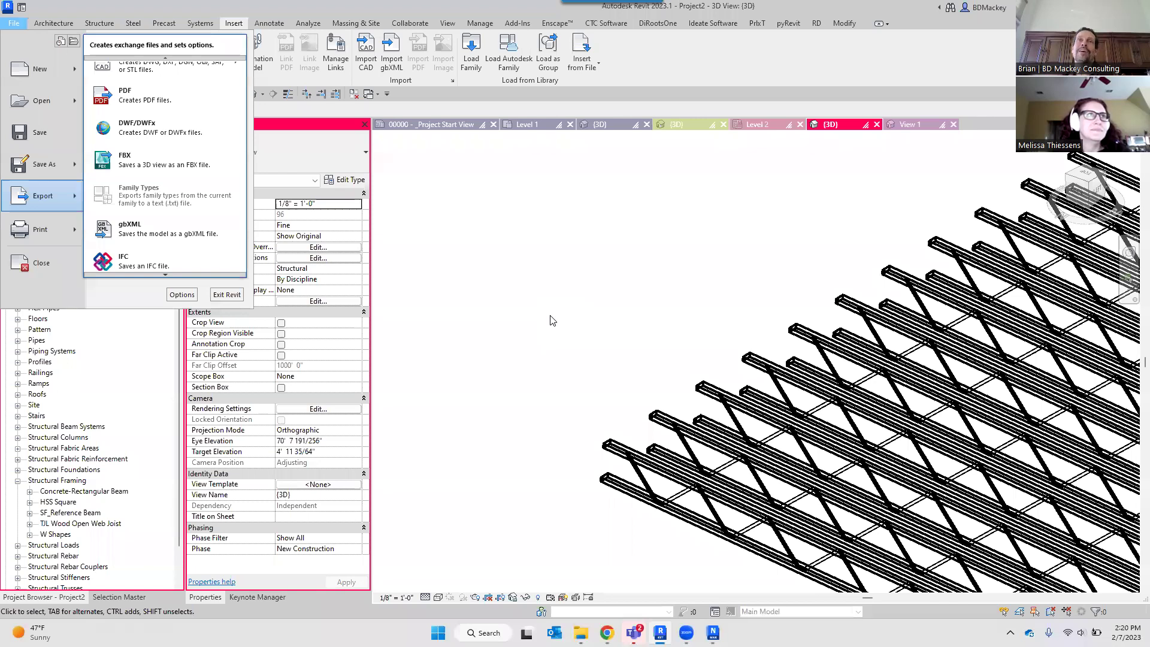
left_click(569, 250)
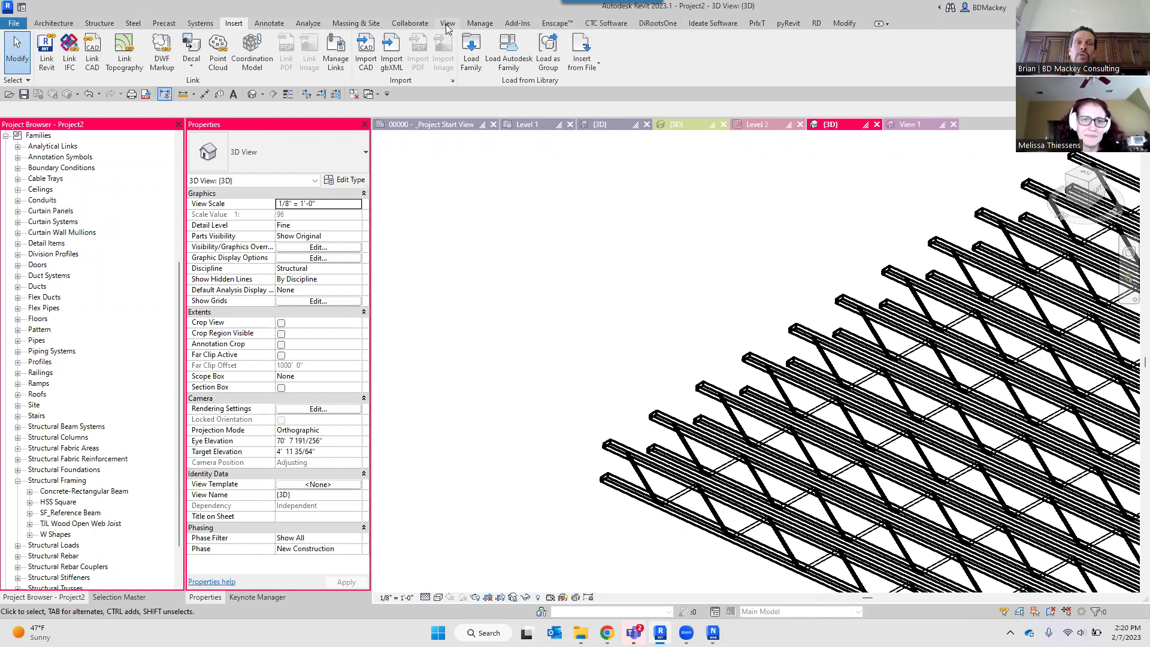
Review the Add-Ins tools and Sample_Railings 3D view, then orbit the Navisworks truss model.
left_click(514, 24)
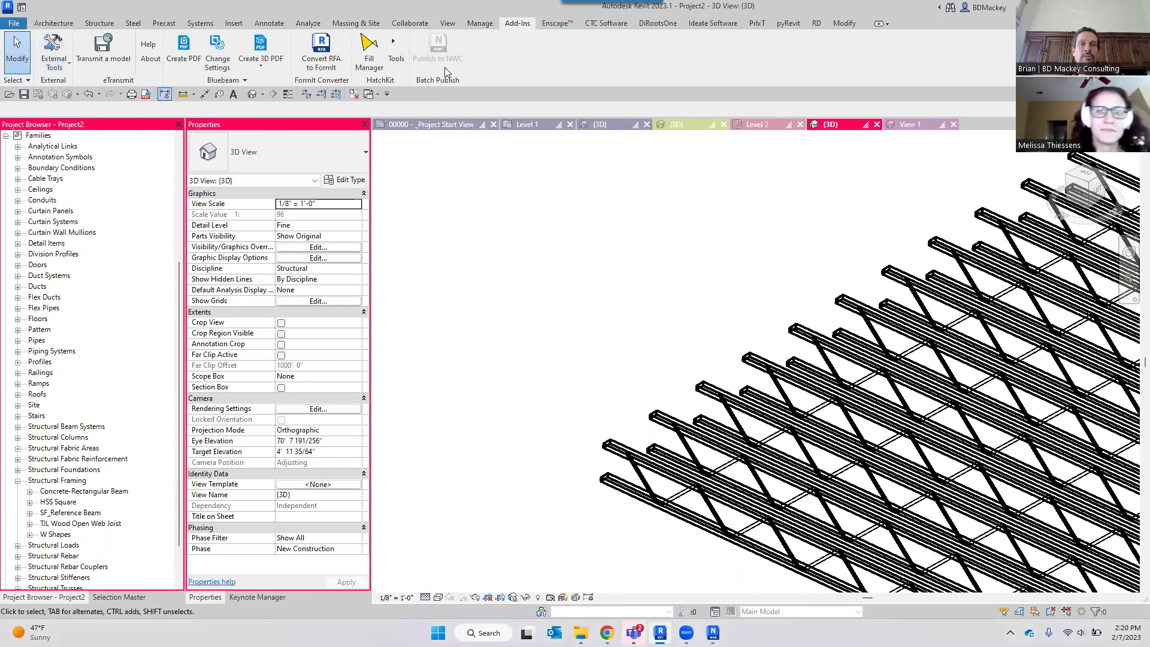
middle_click_drag(549, 224, 710, 225, "shift")
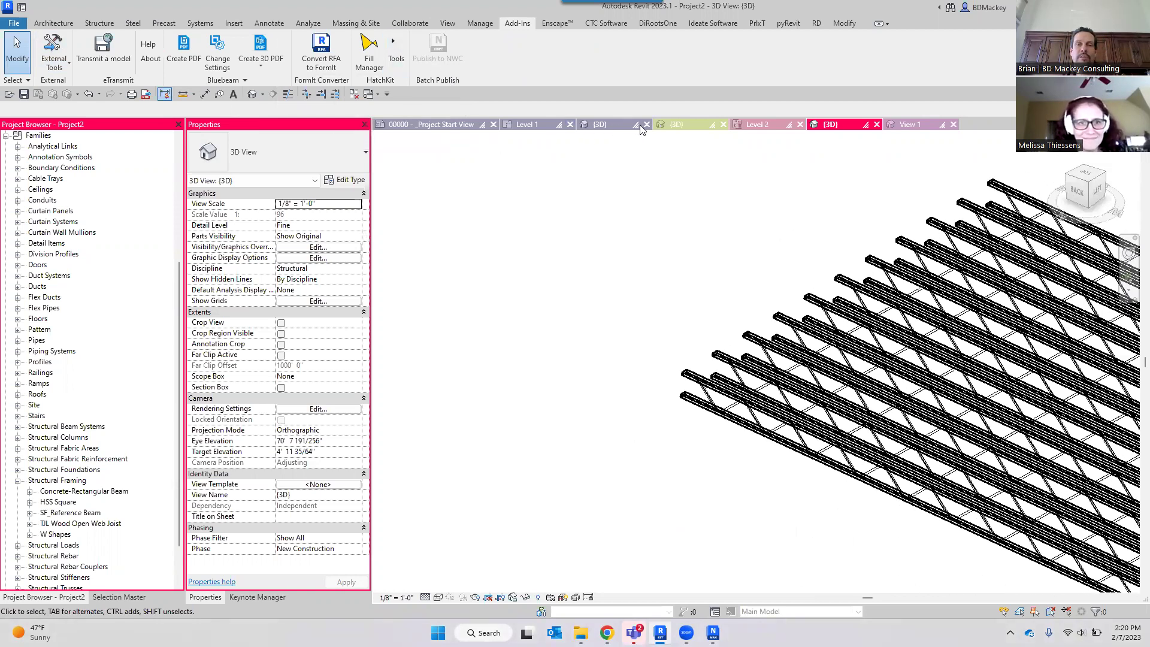
left_click(694, 122)
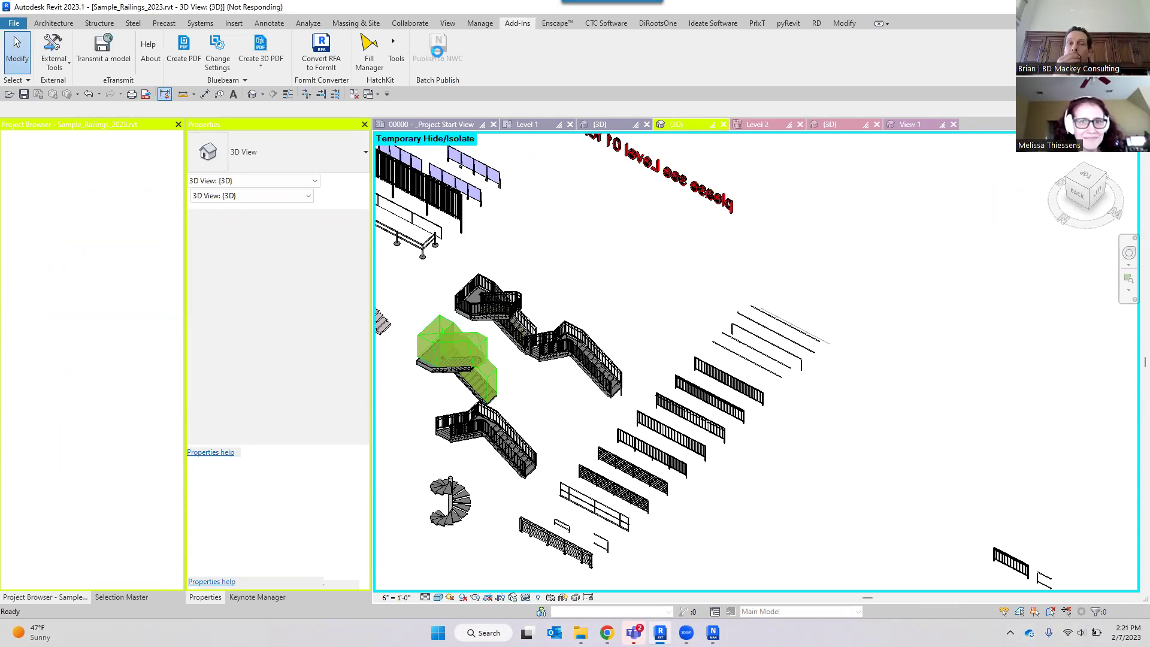
left_click(480, 23)
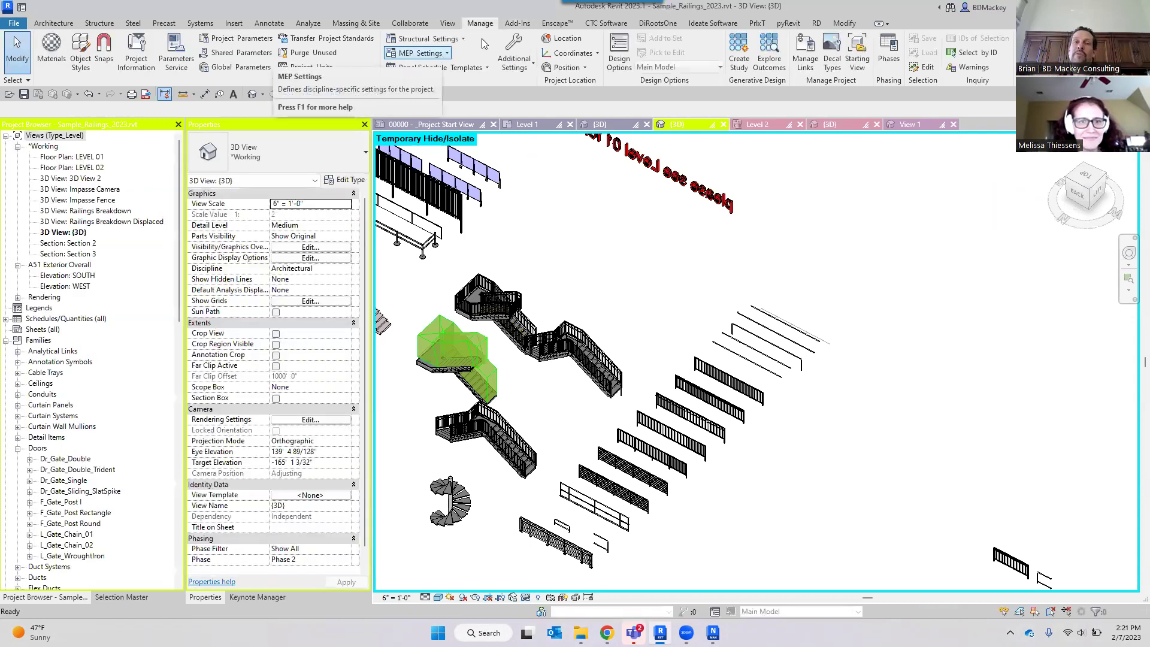
left_click(517, 24)
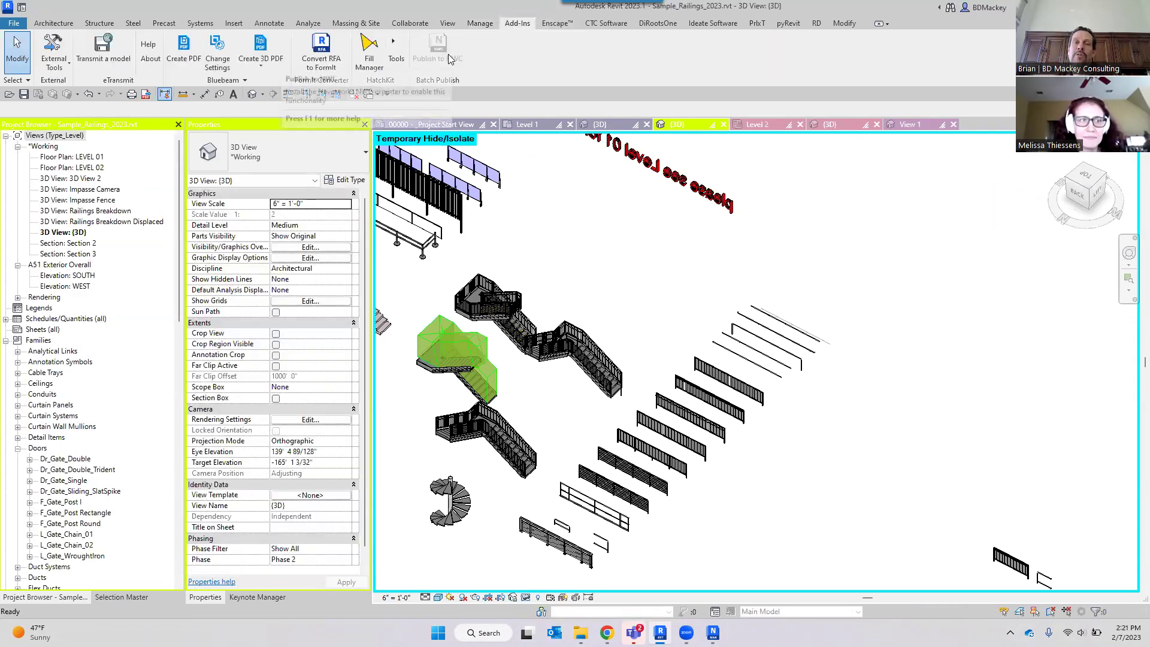
scroll(586, 256, "down", 4)
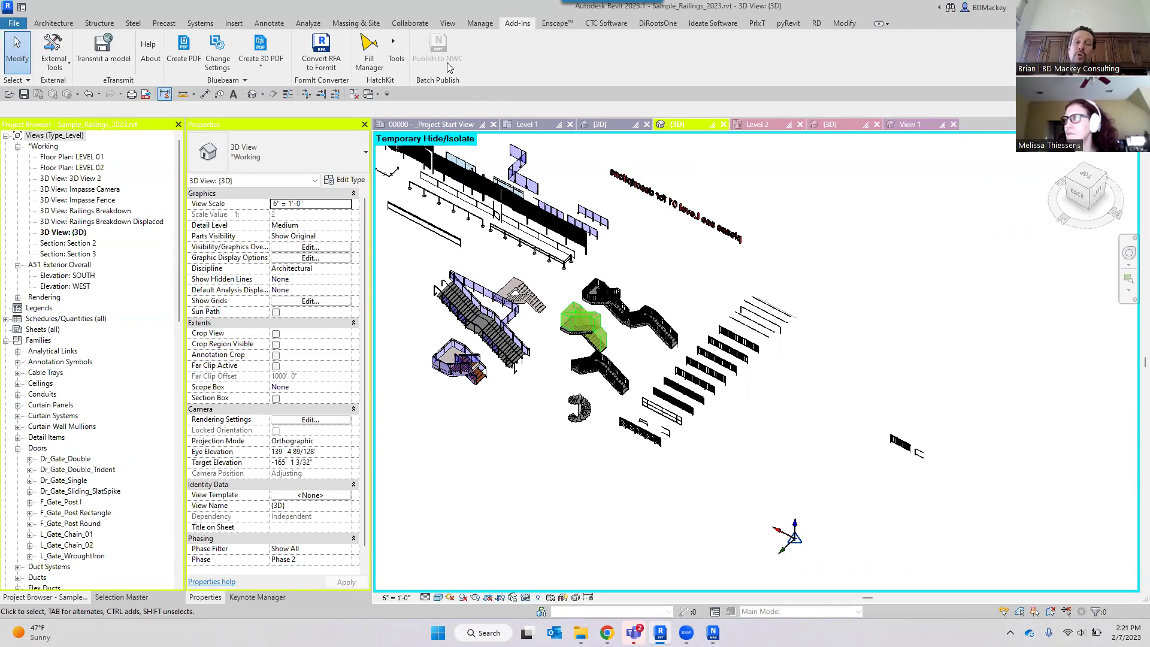
left_click(713, 632)
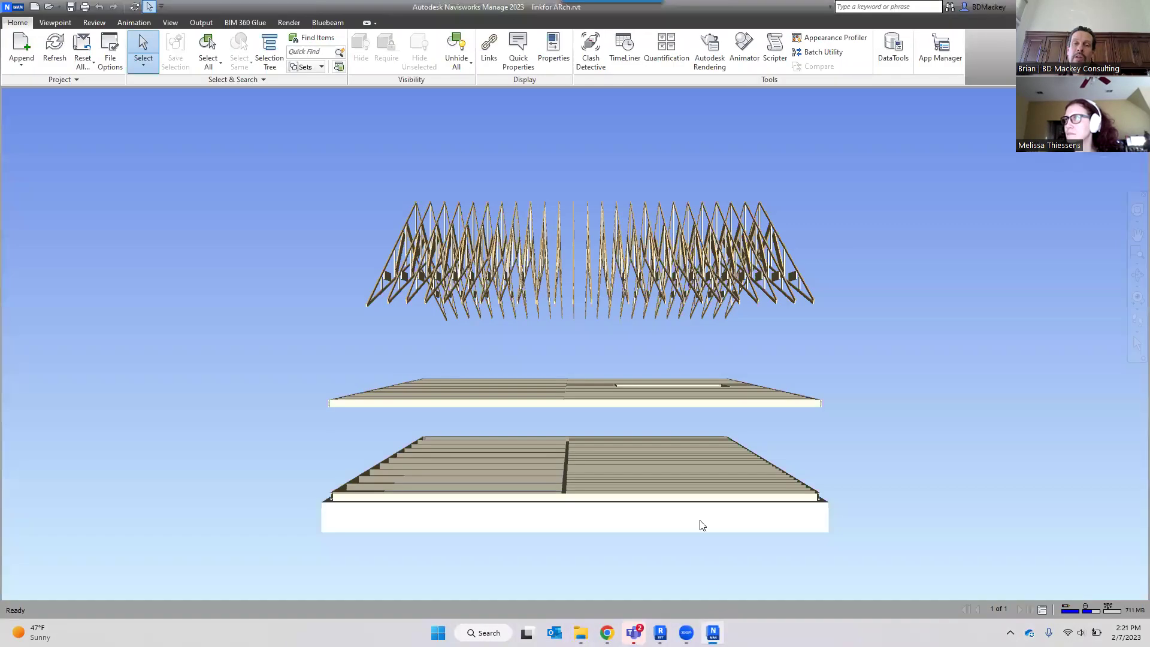
middle_click_drag(754, 324, 509, 297, "shift")
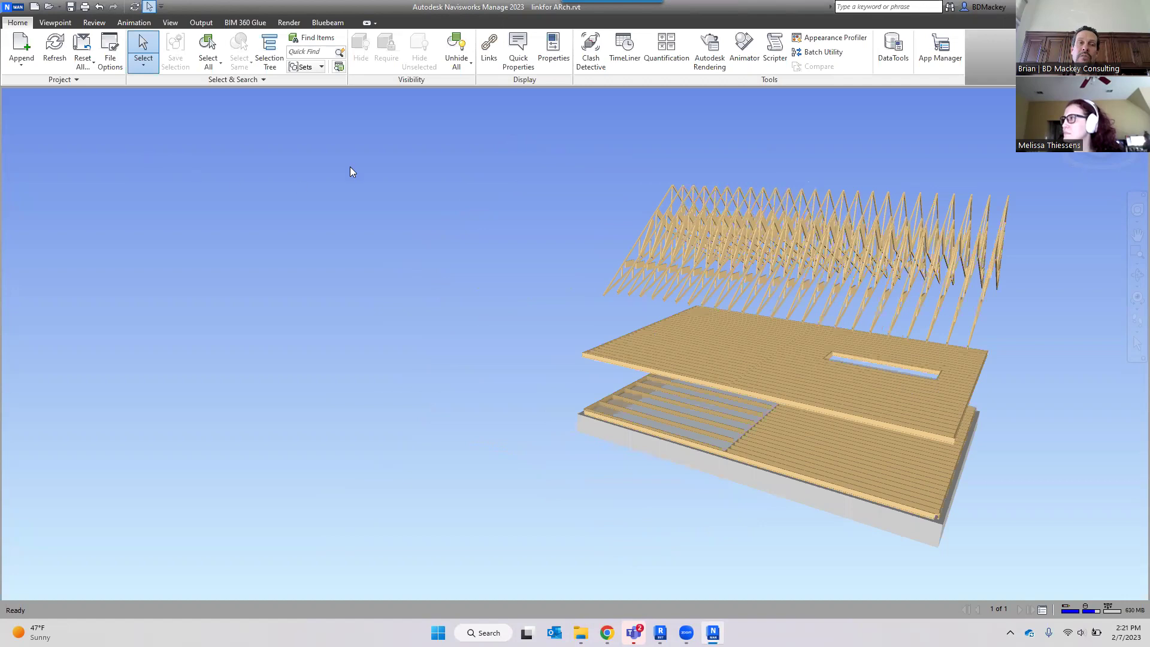
Load the Navisworks Extended workspace, widen the Selection Tree, and open Clash Detective.
left_click(171, 23)
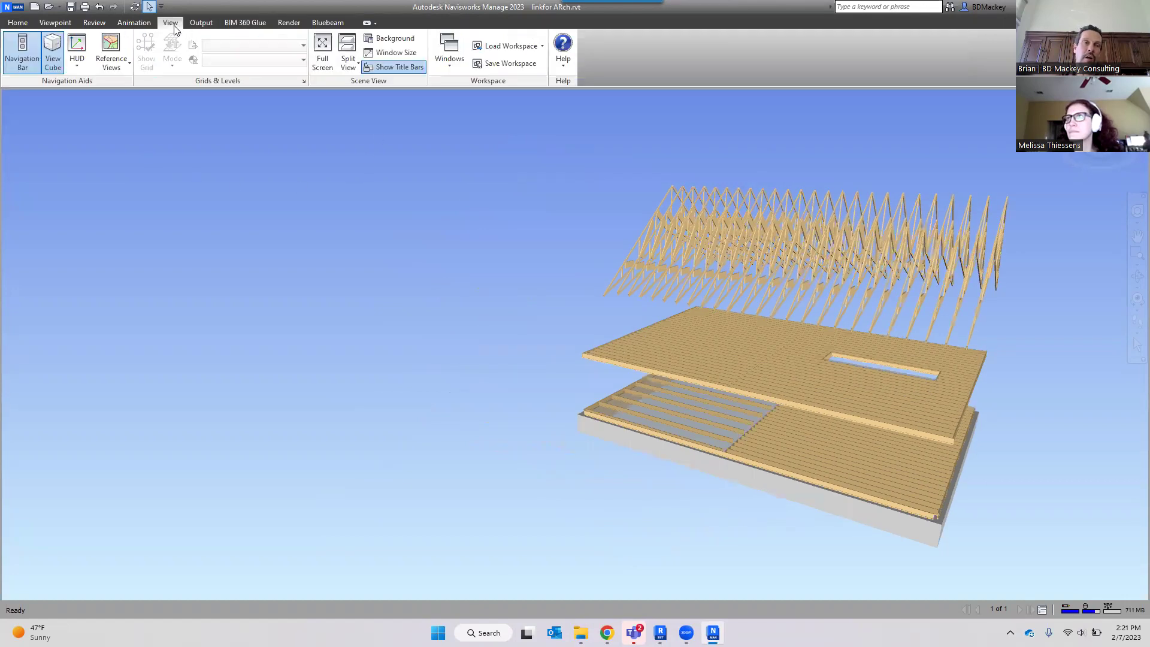
left_click(537, 47)
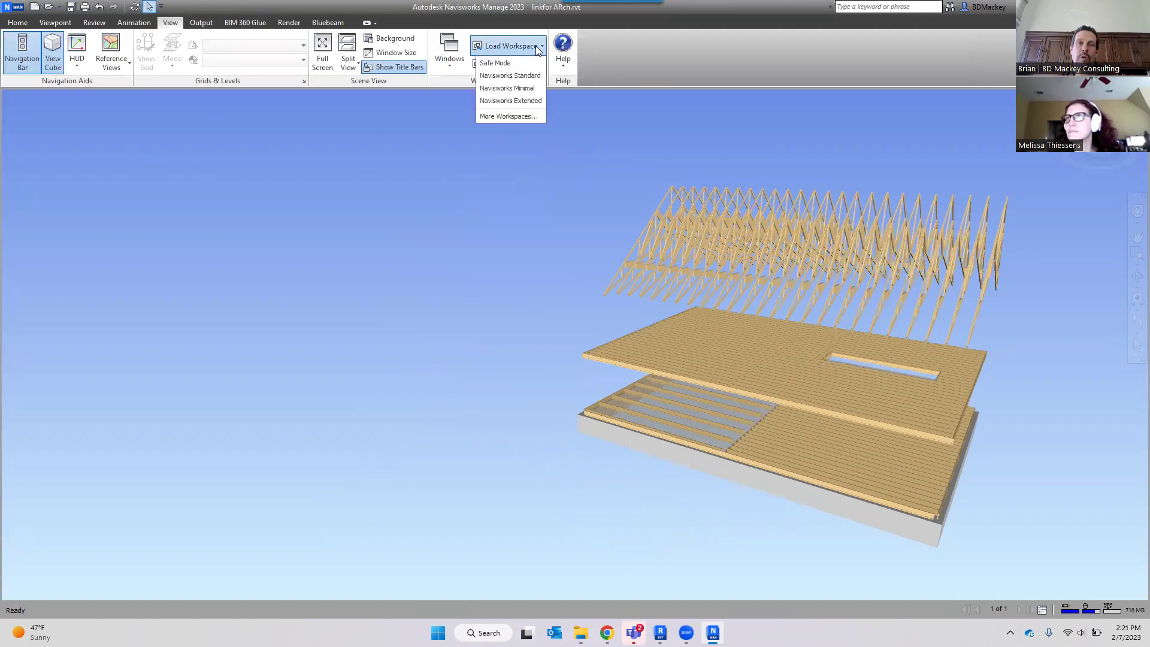
left_click(508, 100)
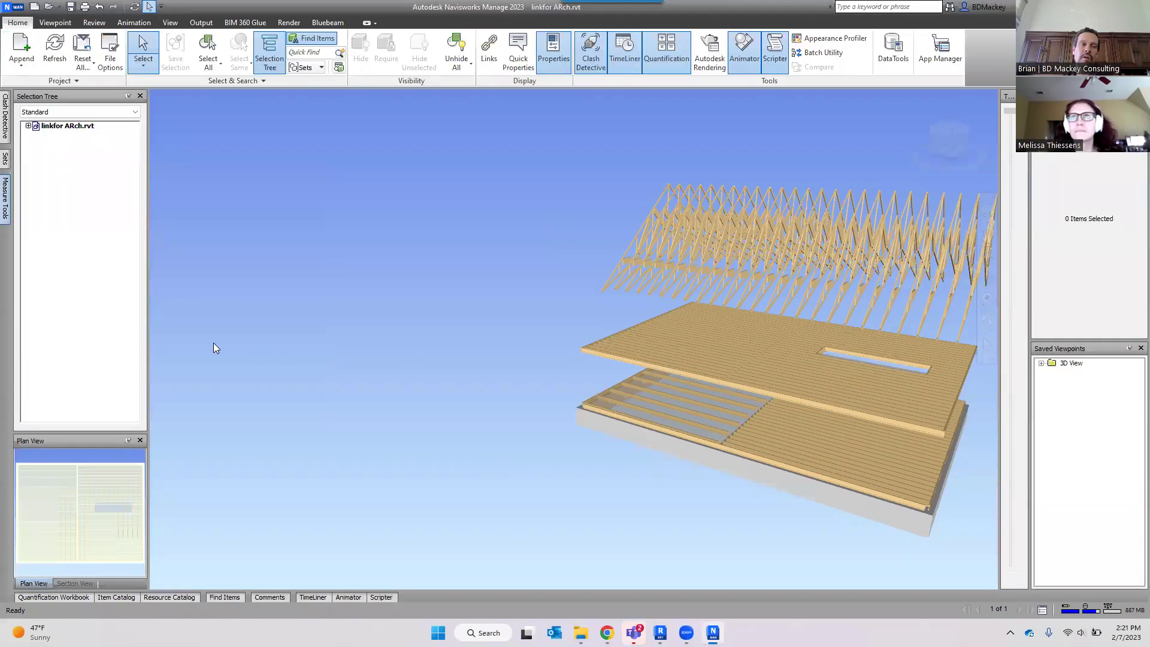
left_click_drag(145, 235, 260, 228)
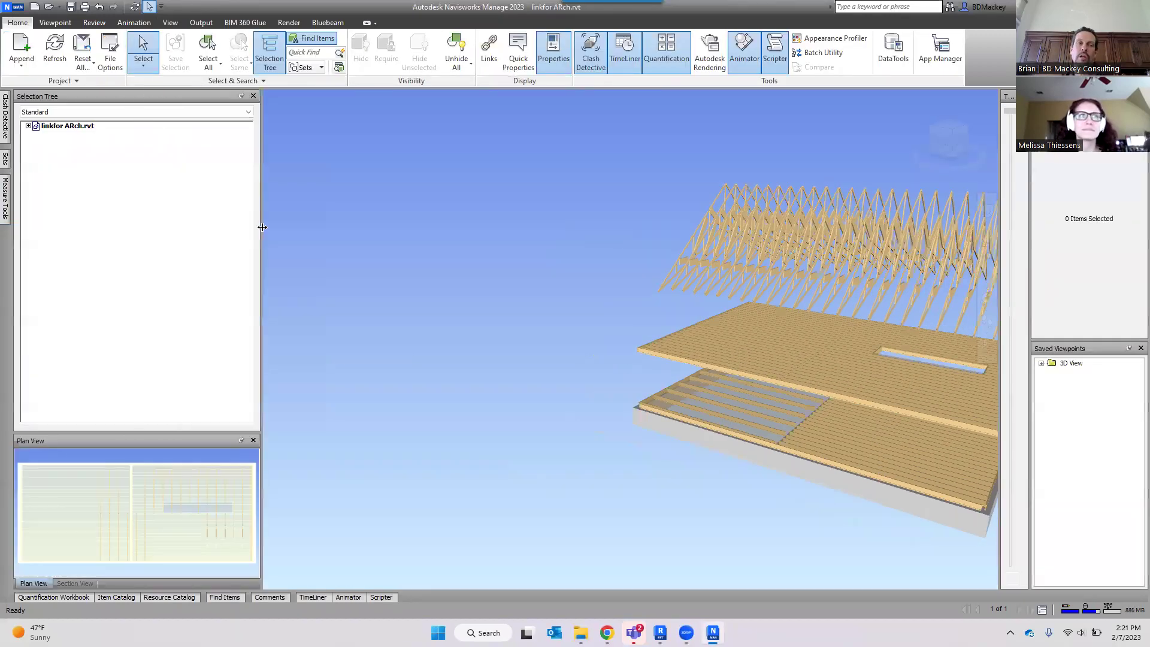
left_click(6, 127)
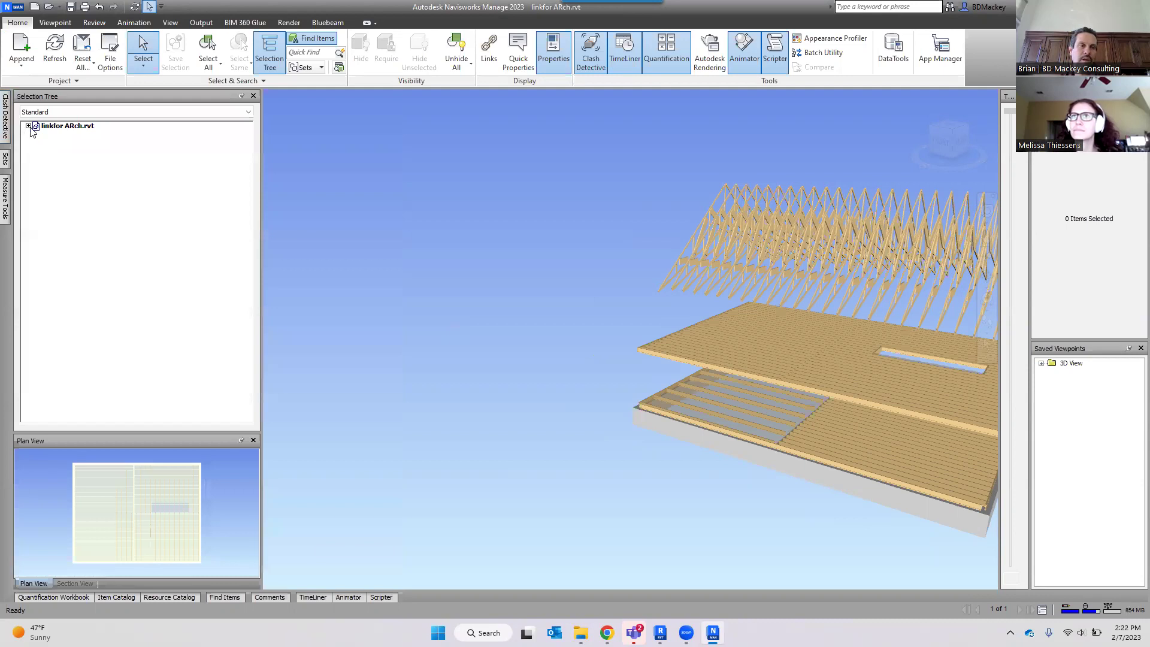
Add clash Test 1 with T.O. Footing Walls as Selection A.
mouse_move(5, 120)
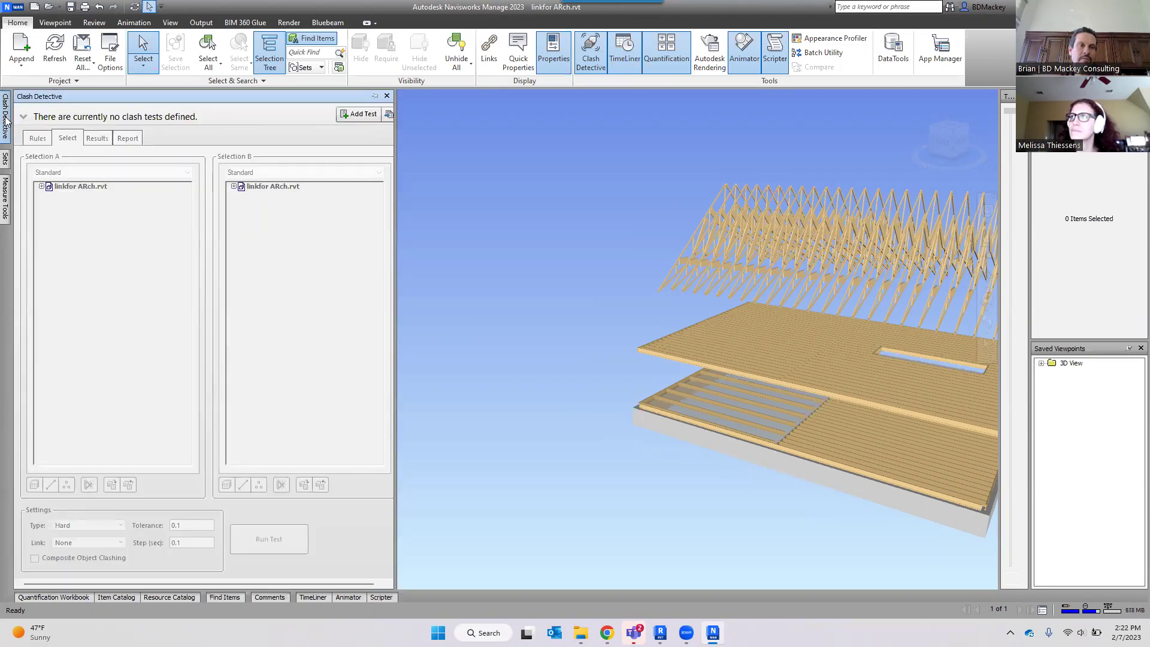
left_click(370, 115)
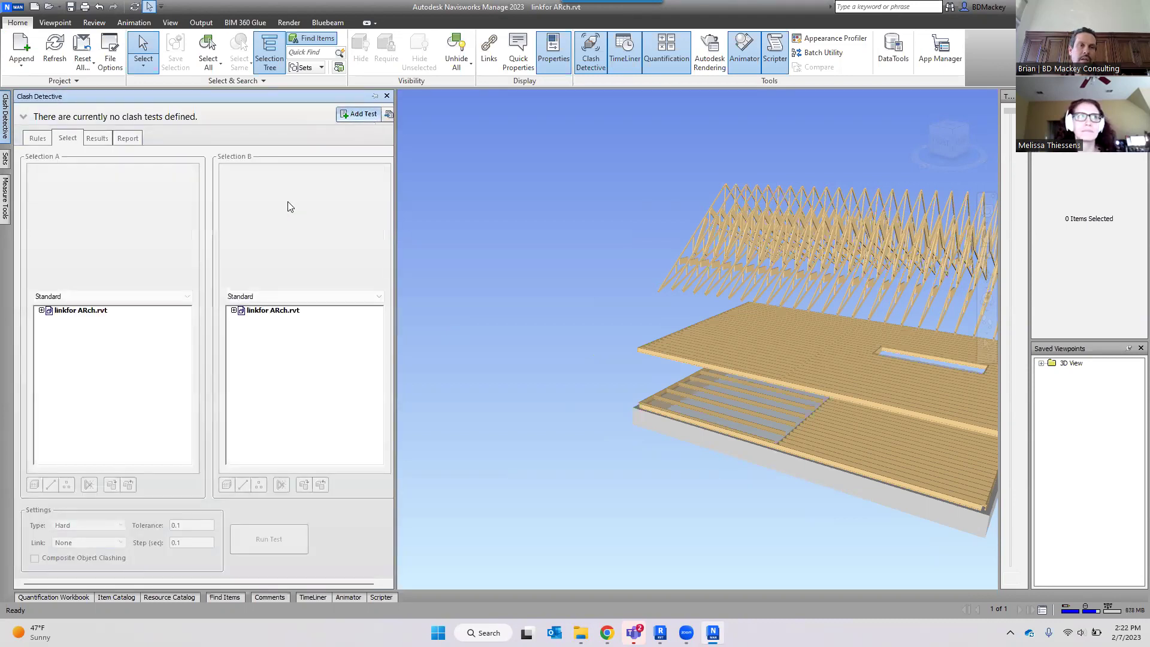
left_click(42, 311)
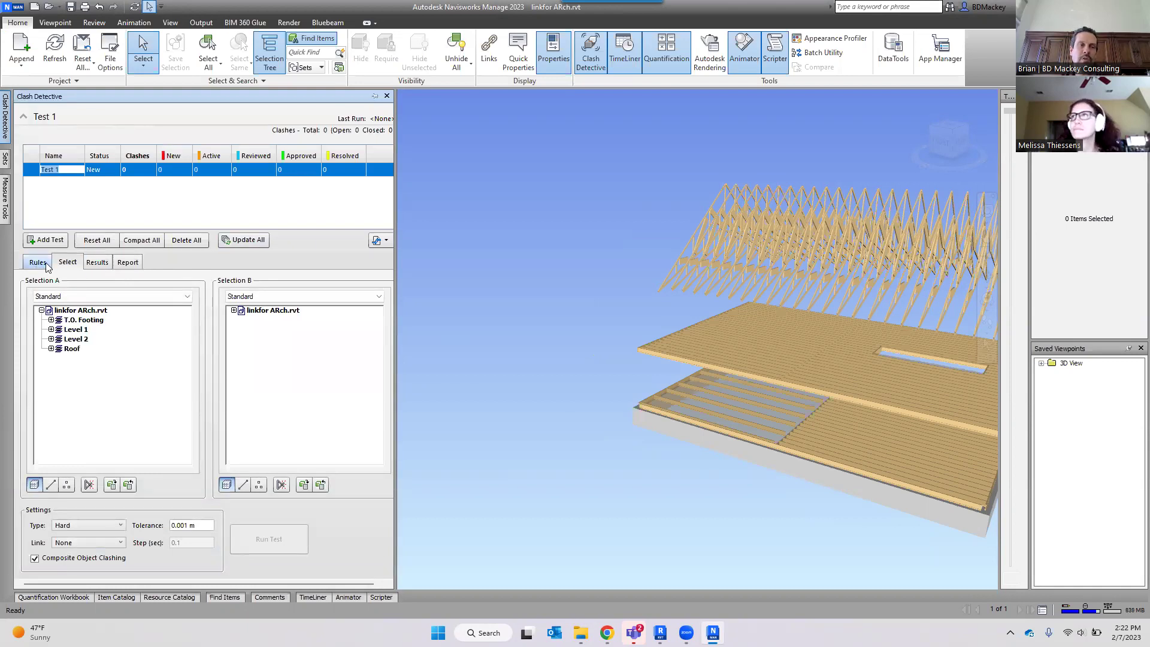
left_click(67, 266)
left_click(50, 320)
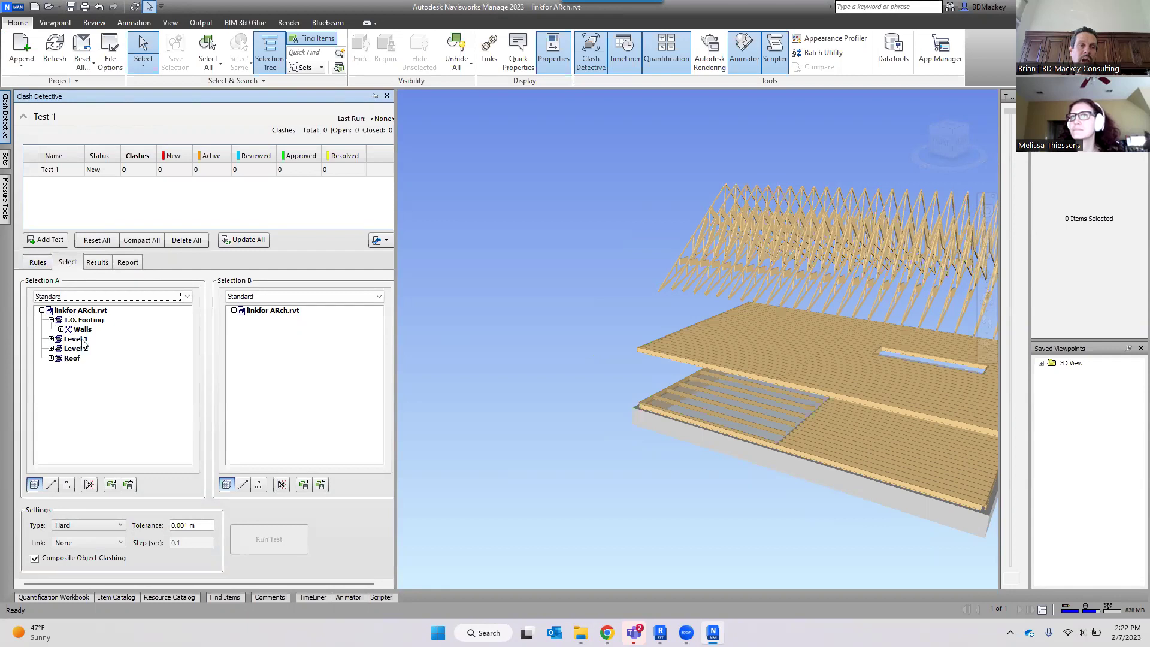
left_click(60, 330)
left_click(82, 330)
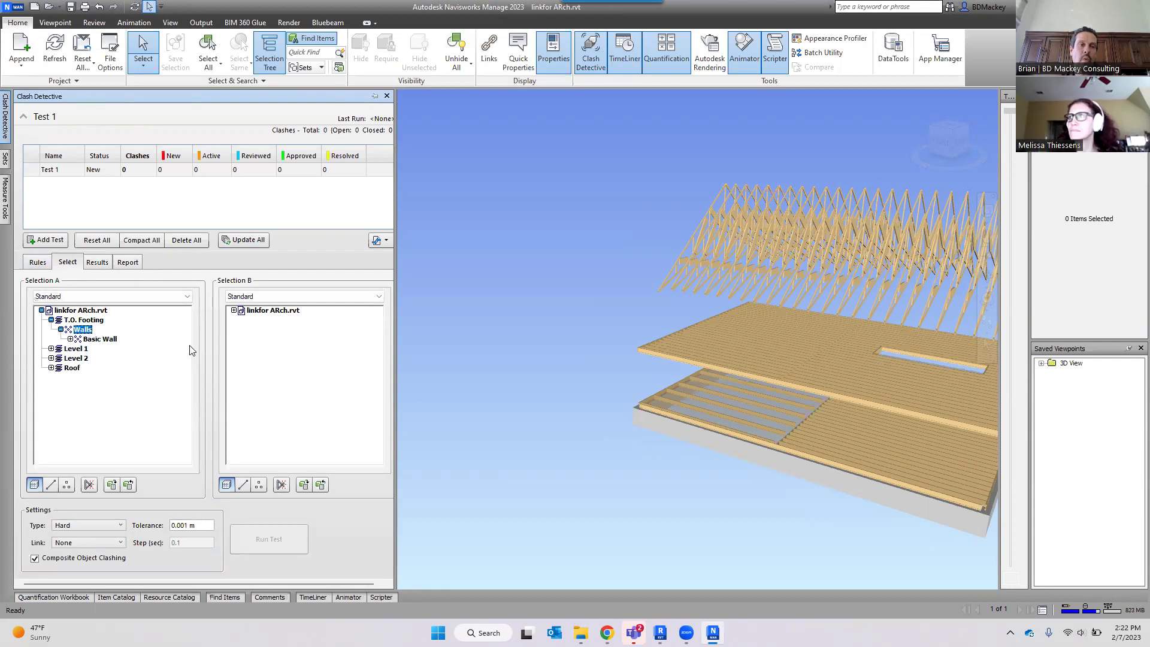
Set Selection B to Level 1 Structural Framing and select a roof truss 2x4.
left_click(233, 311)
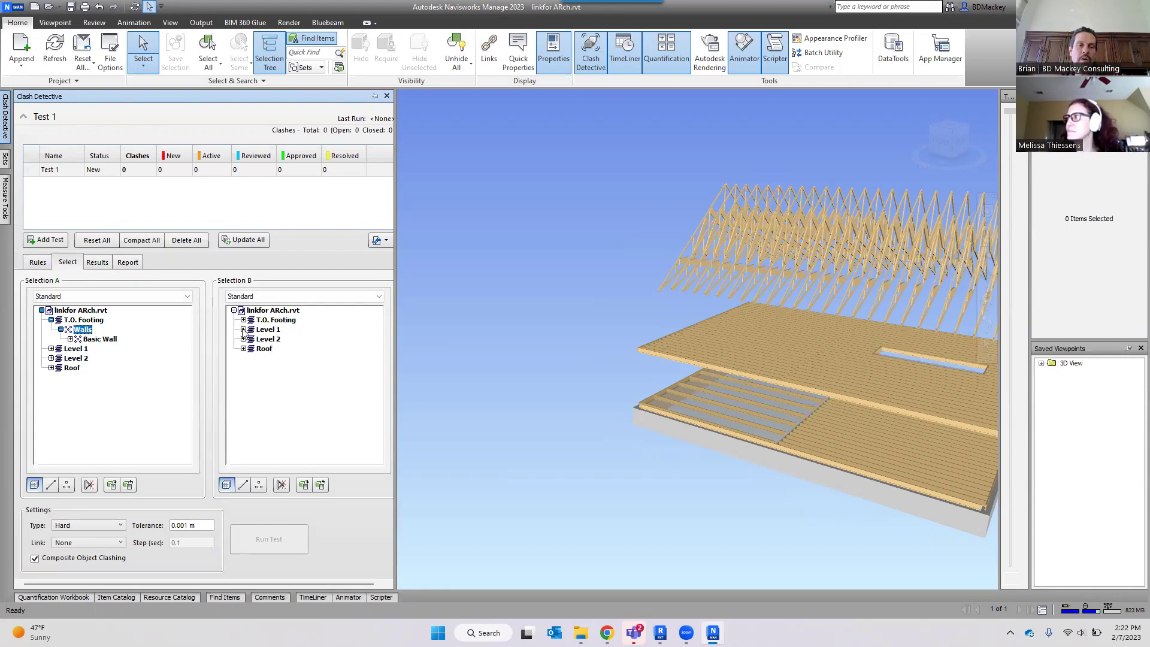
left_click(243, 329)
left_click(253, 348)
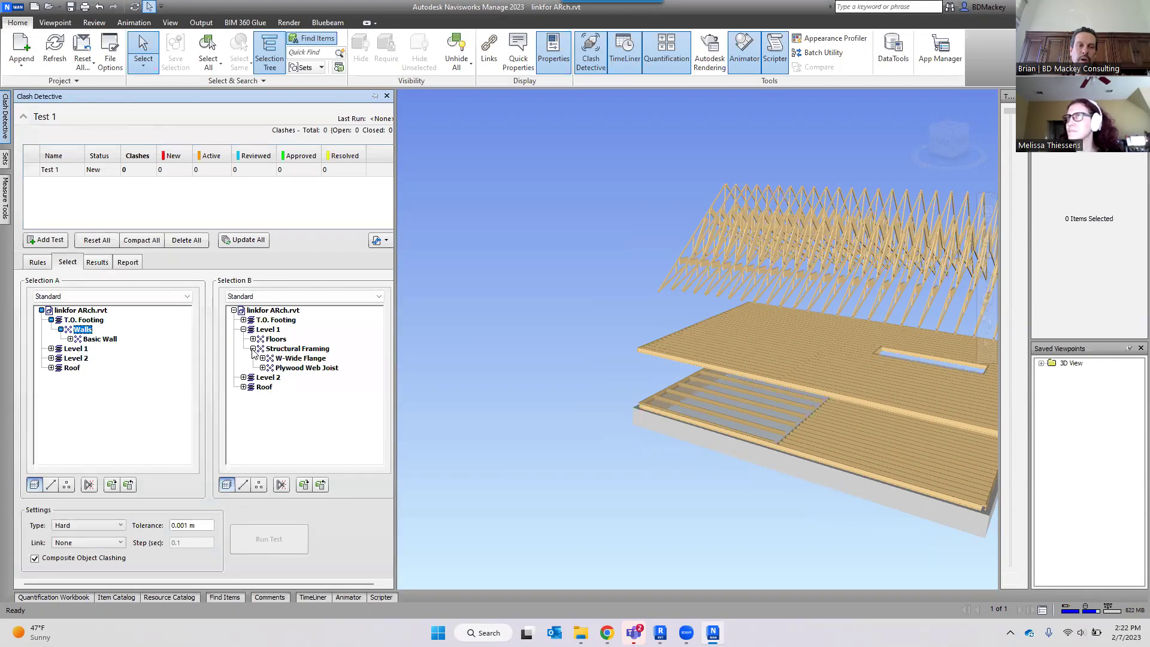
left_click(299, 350)
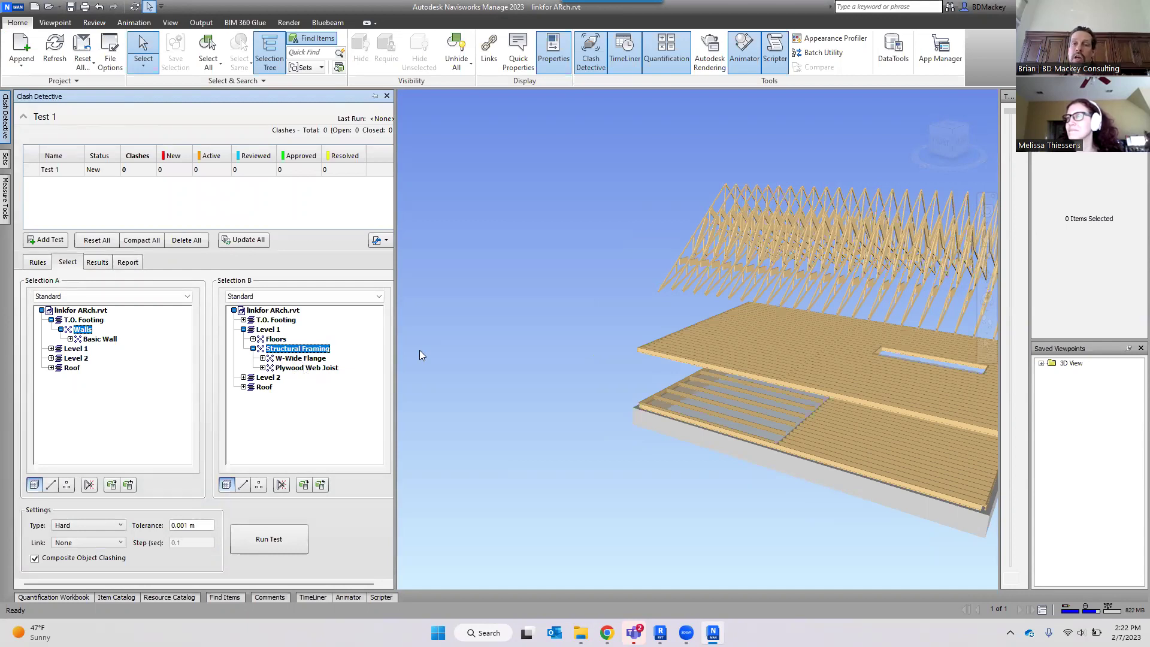
left_click(665, 278)
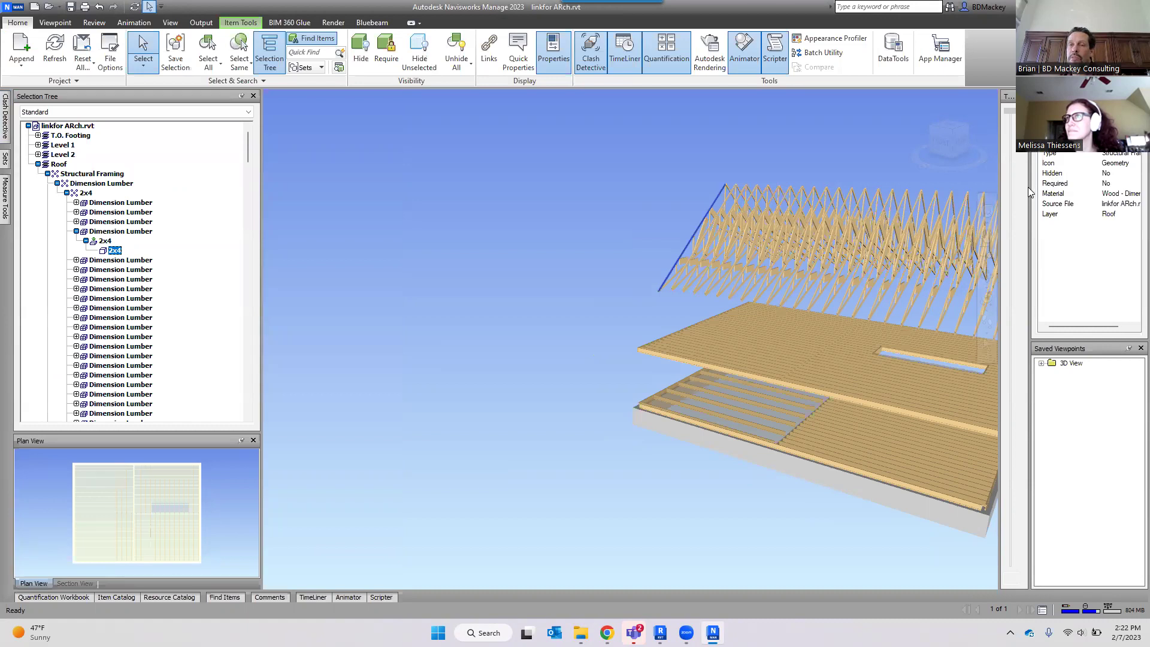
Widen the Properties panel to read the 2x4 truss values, then deselect and reopen Clash Detective.
left_click_drag(1028, 188, 888, 193)
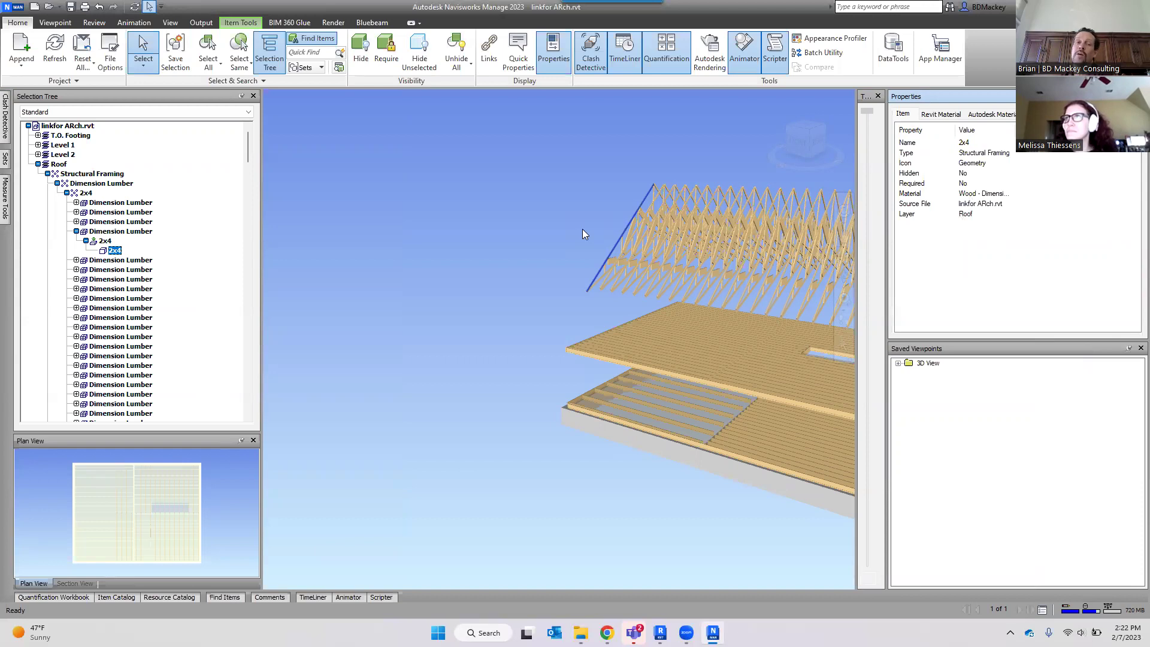
left_click(557, 226)
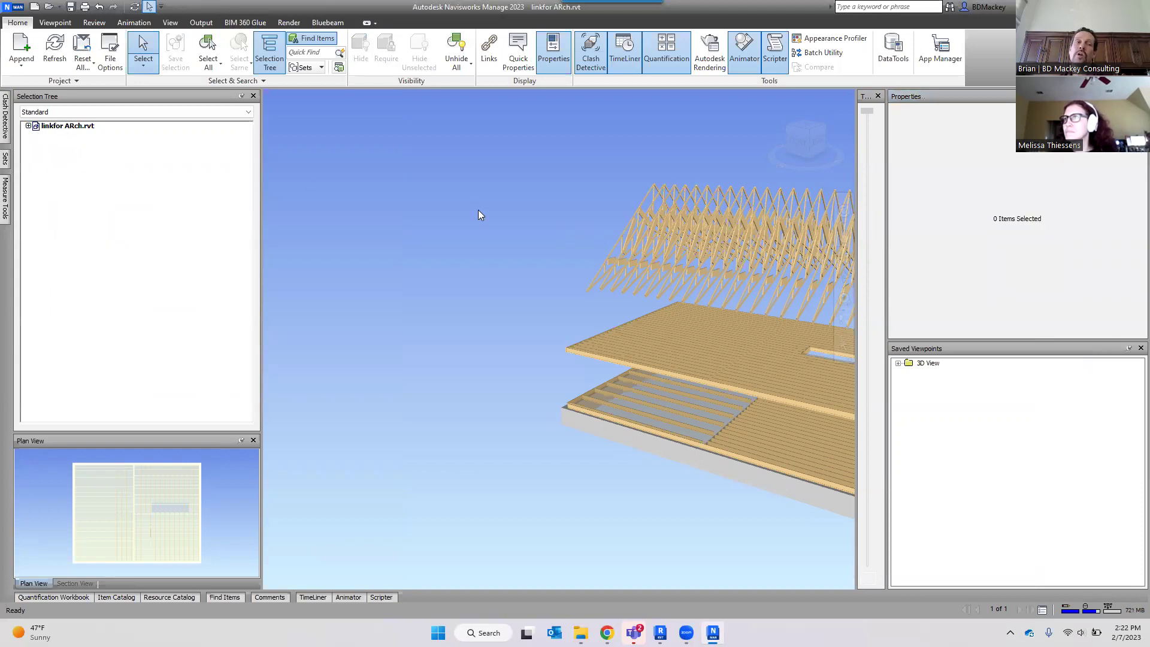
left_click(6, 122)
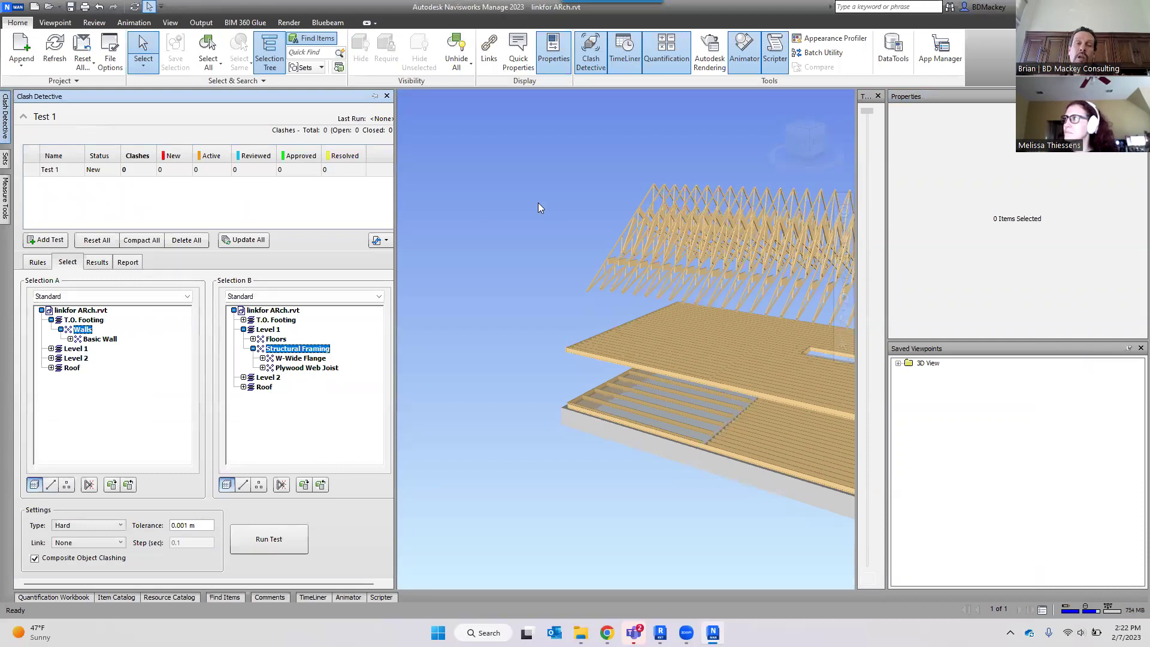
Import clash tests from C:\BD_Mackey\Navisworks\ClashSets.xml.
left_click(381, 240)
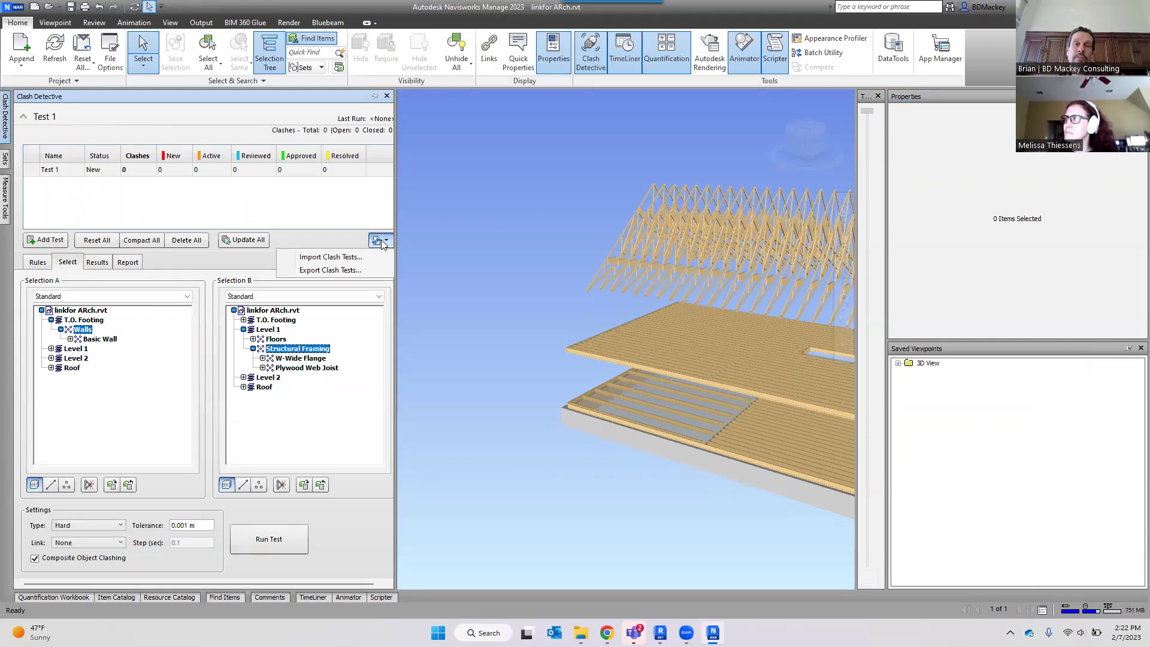
left_click(337, 258)
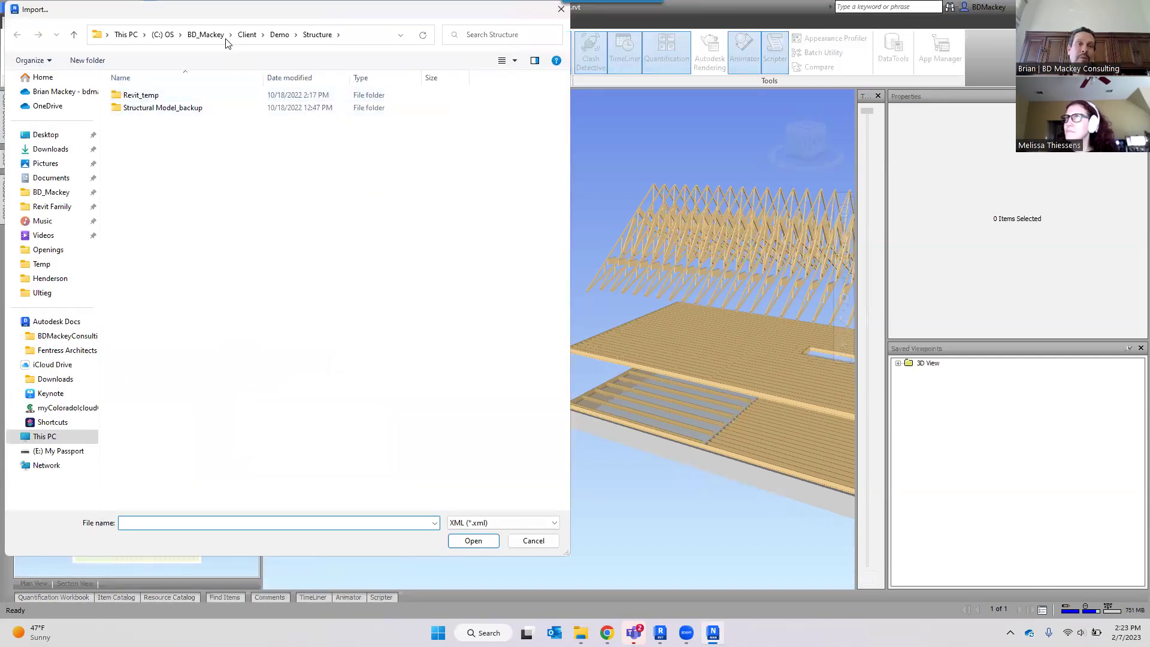
left_click(204, 36)
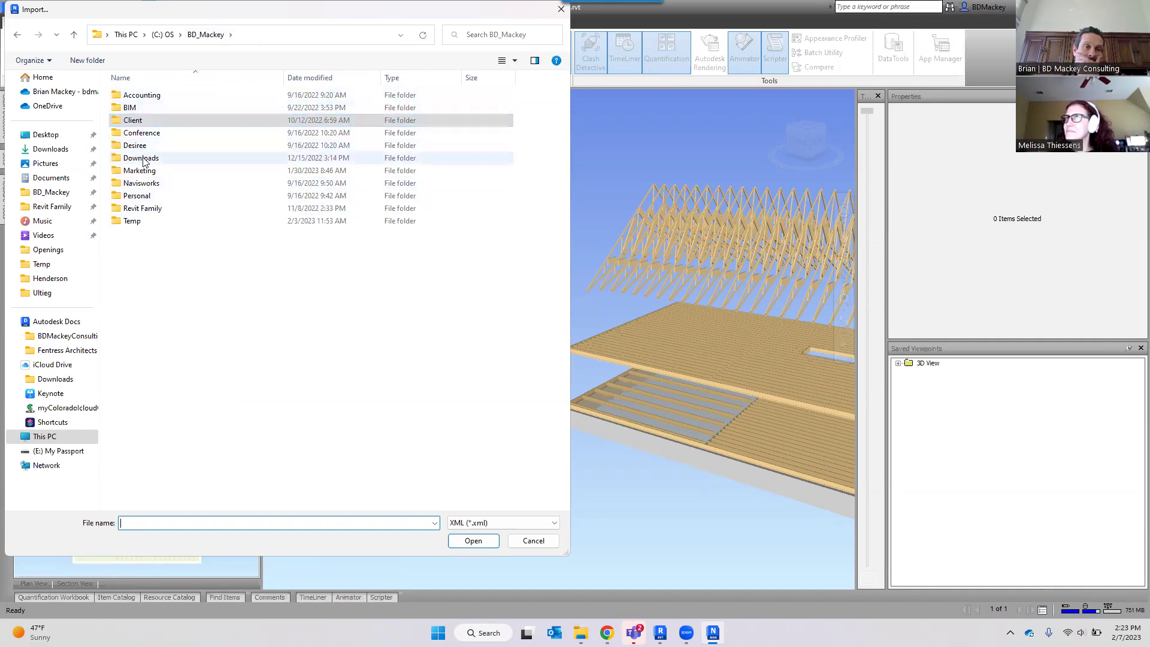
double_click(141, 183)
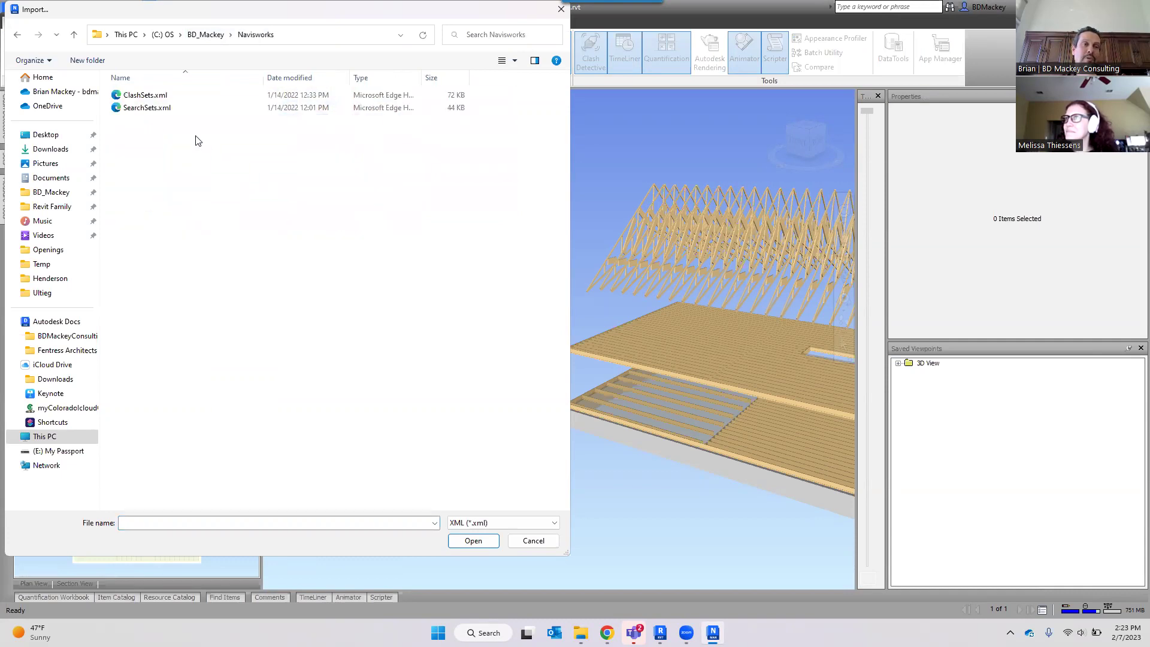
left_click(155, 97)
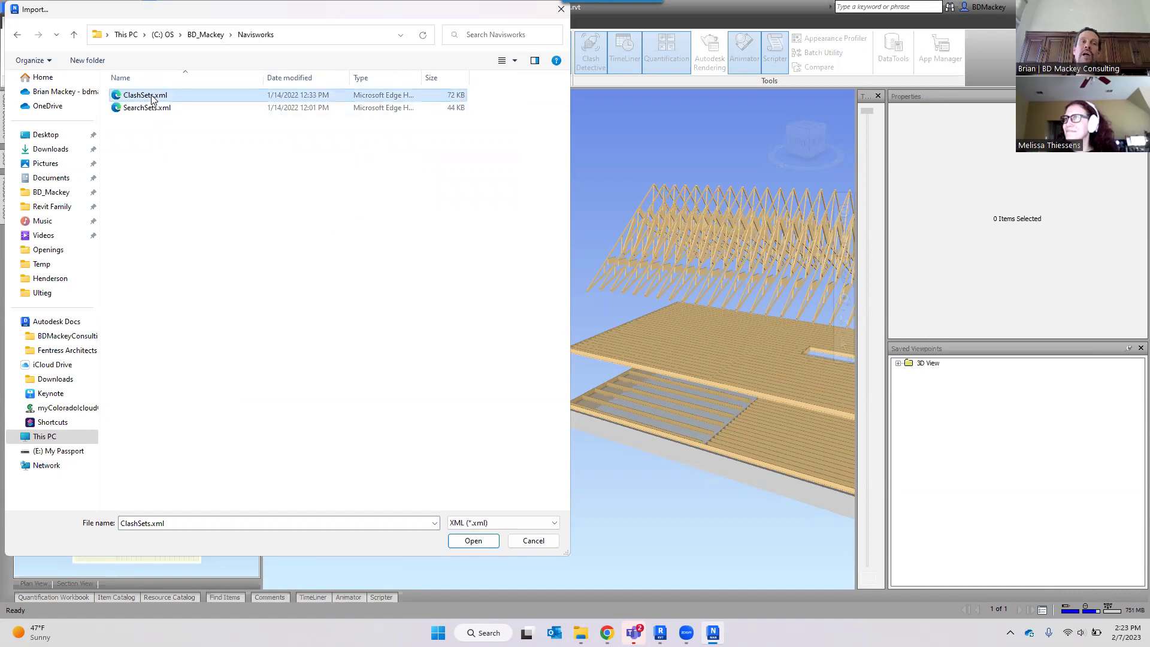
left_click(473, 540)
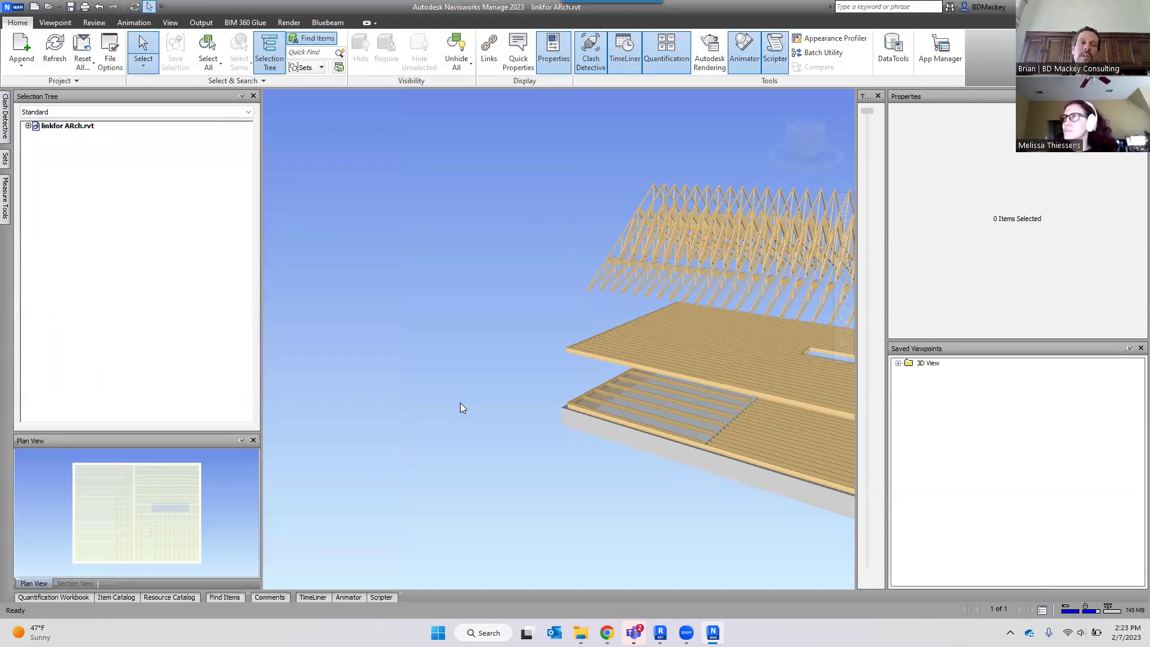
Look over the widened Sets panel, then return to the Clash Detective test list.
left_click(5, 158)
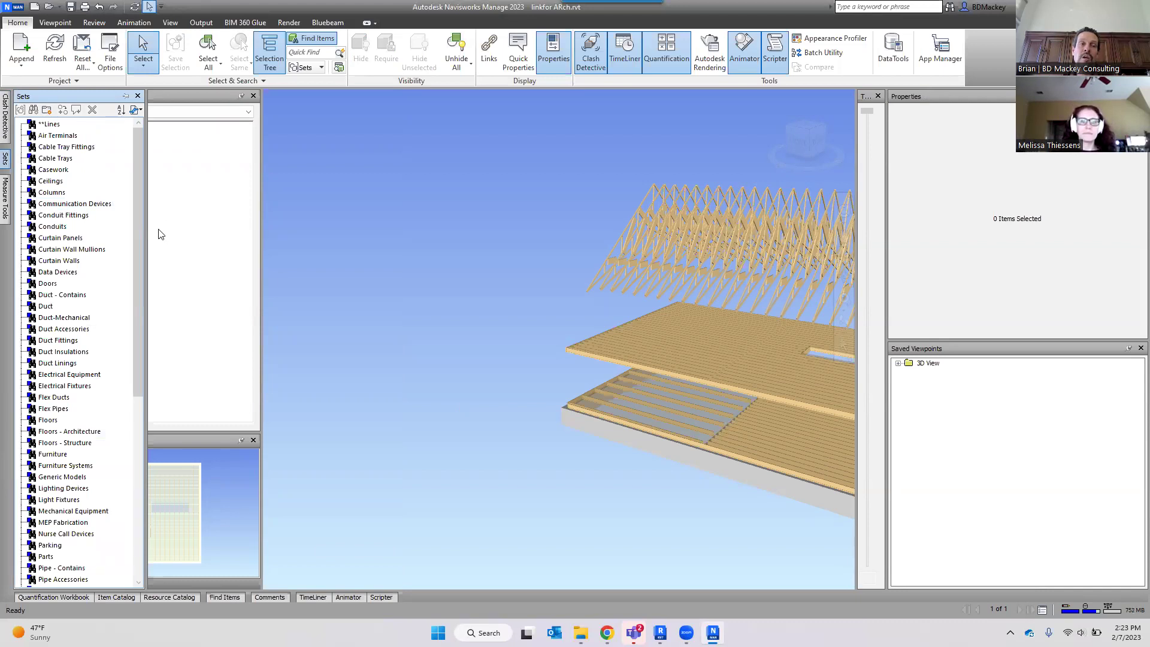
left_click_drag(241, 239, 277, 246)
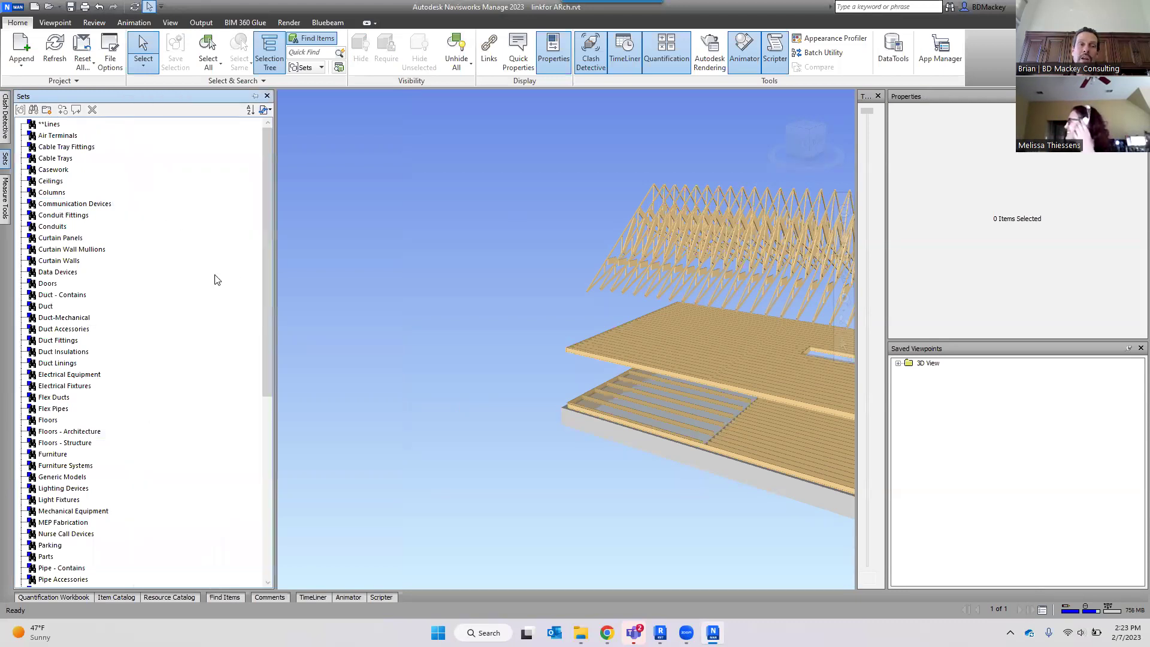
scroll(58, 449, "down", 2)
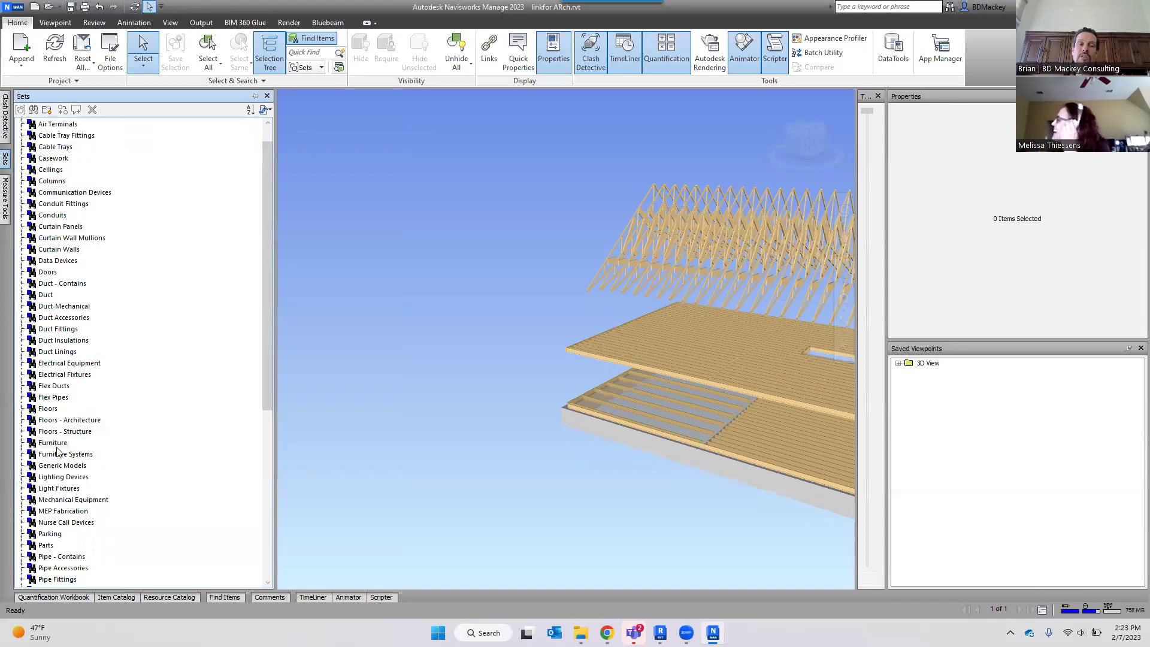
scroll(58, 449, "up", 2)
left_click(6, 123)
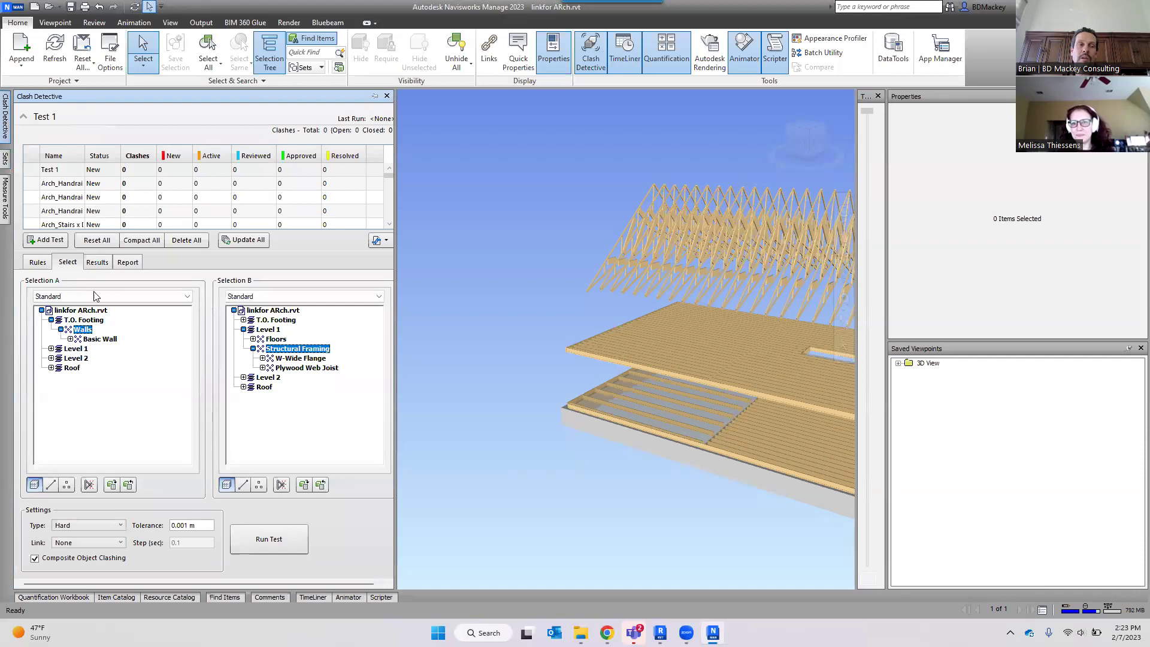
Review the Arch_Handrails x Doors and x Ceilings tests, then run Struct Framing x Duct.
left_click(58, 184)
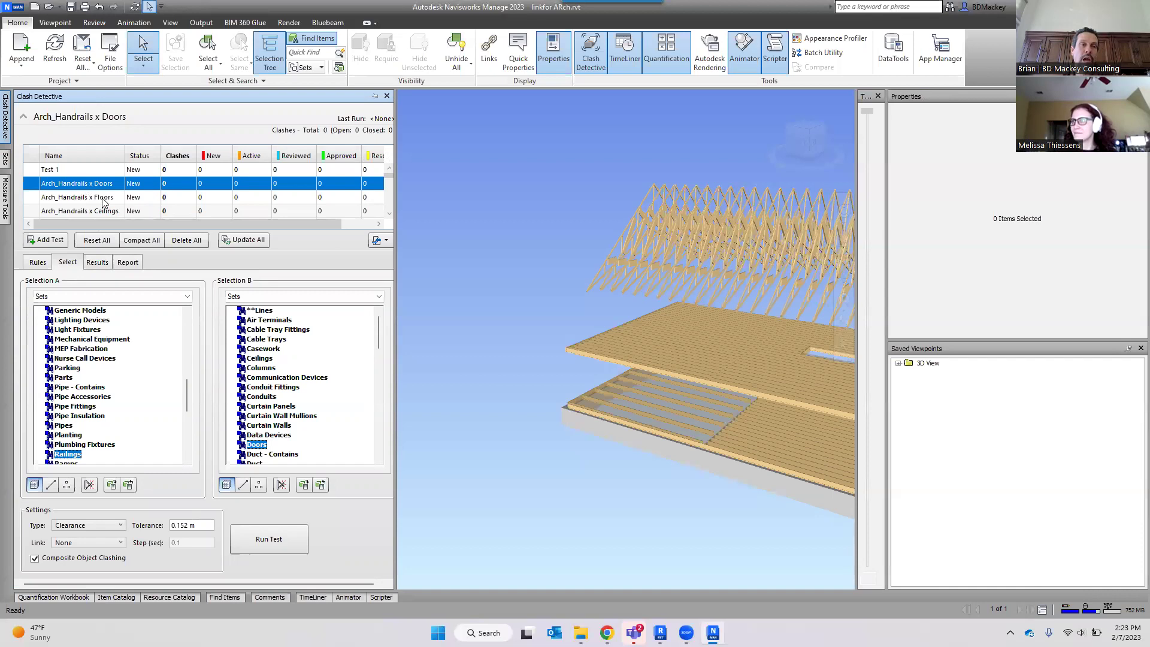
left_click(138, 211)
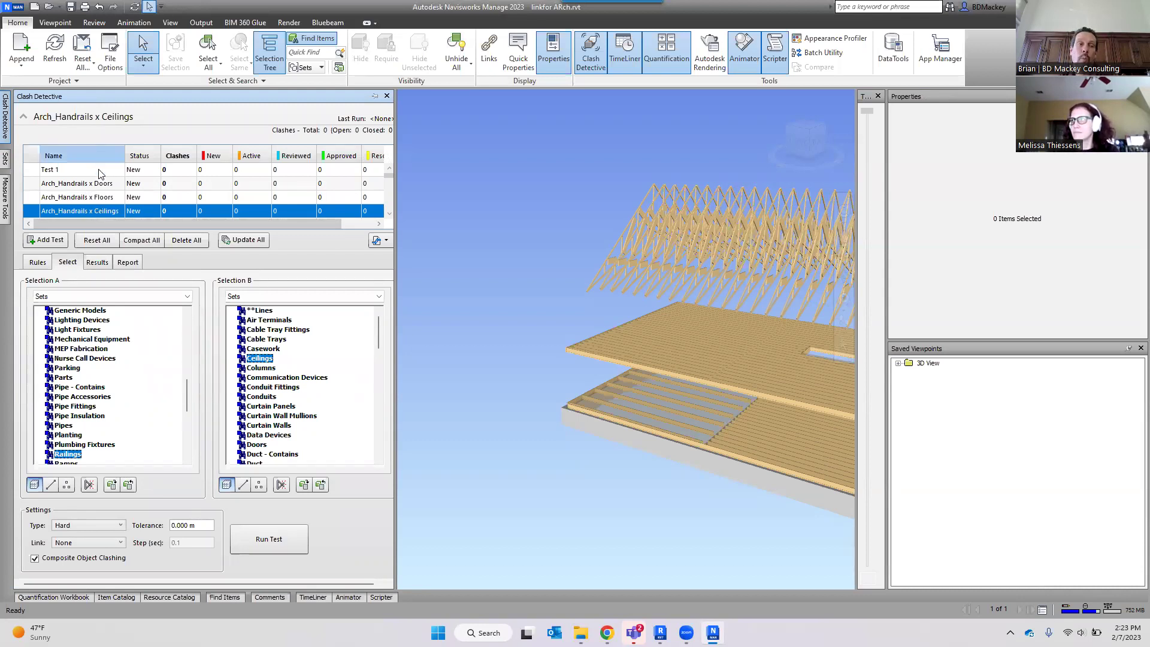
scroll(103, 201, "down", 5)
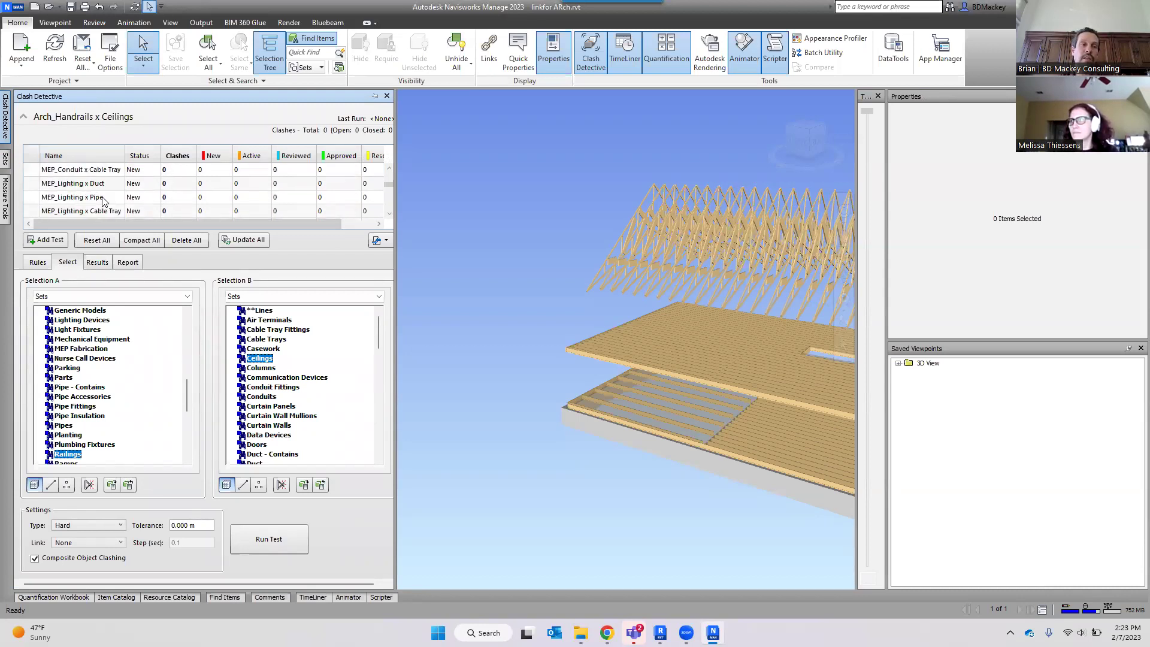
left_click(103, 201)
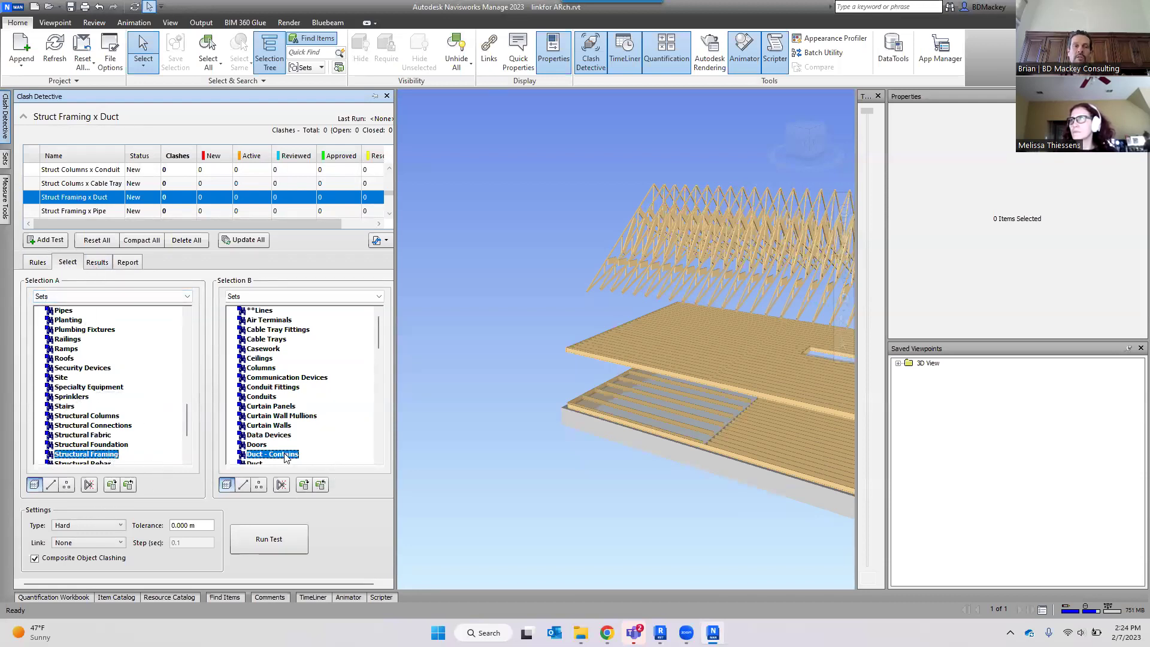
left_click(276, 541)
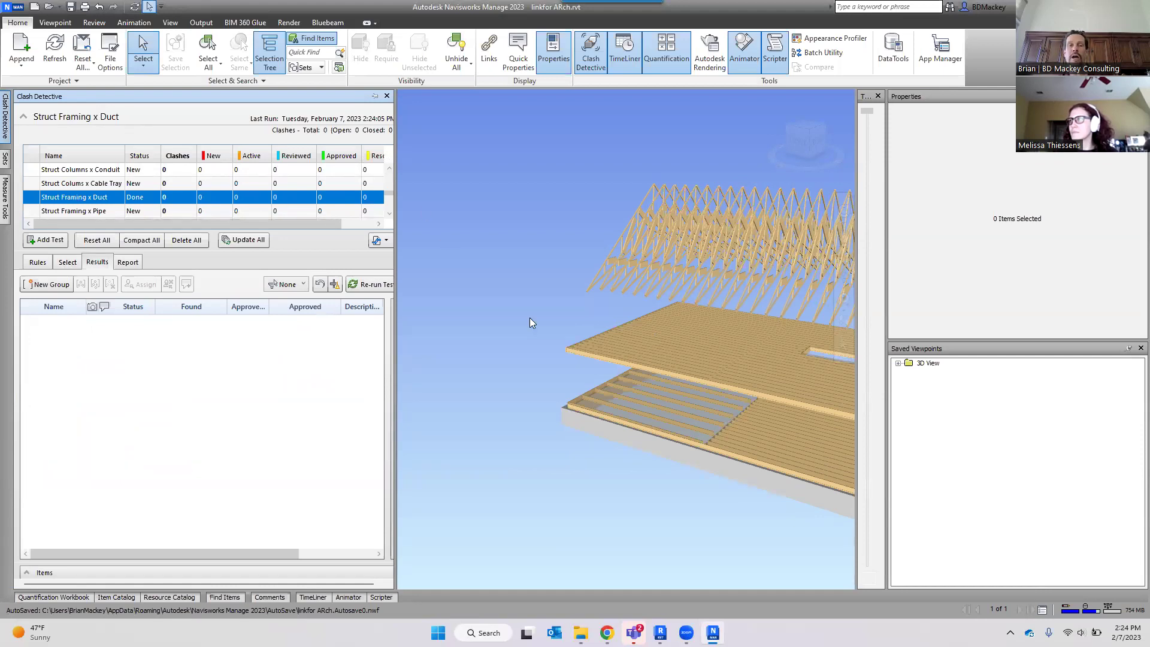
Zoom to the floor-edge I-joists, enlarge the clash test list, and select Struct Framing x Conduit and Struct Foundation x Floors Arch.
scroll(610, 374, "up", 10)
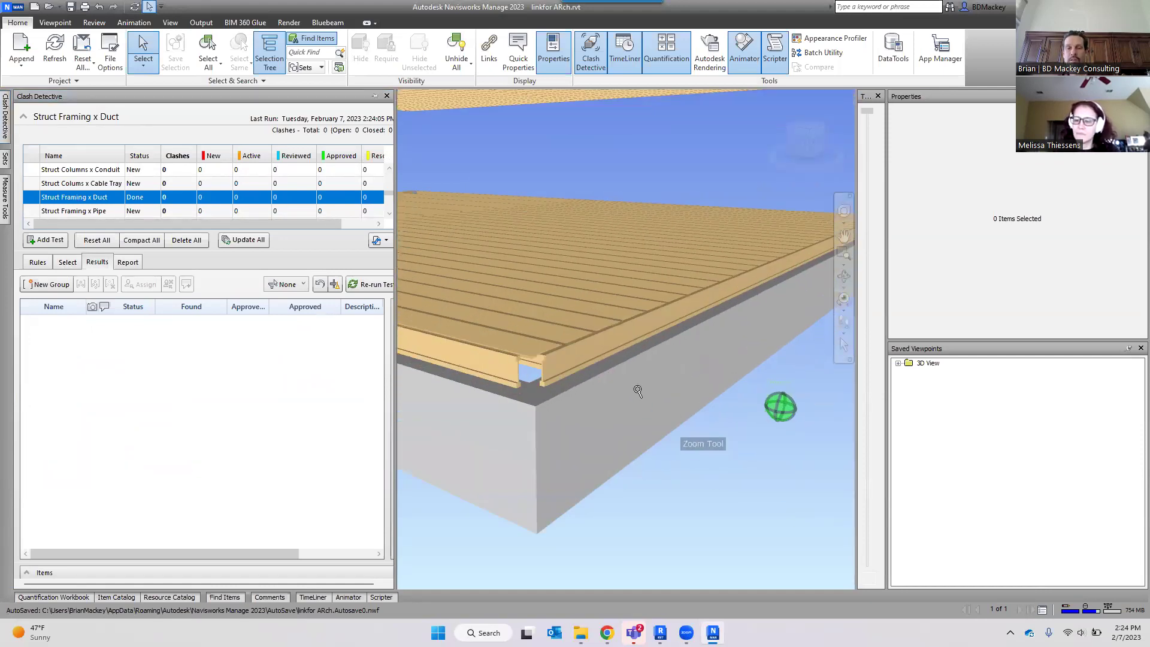
scroll(610, 375, "down", 6)
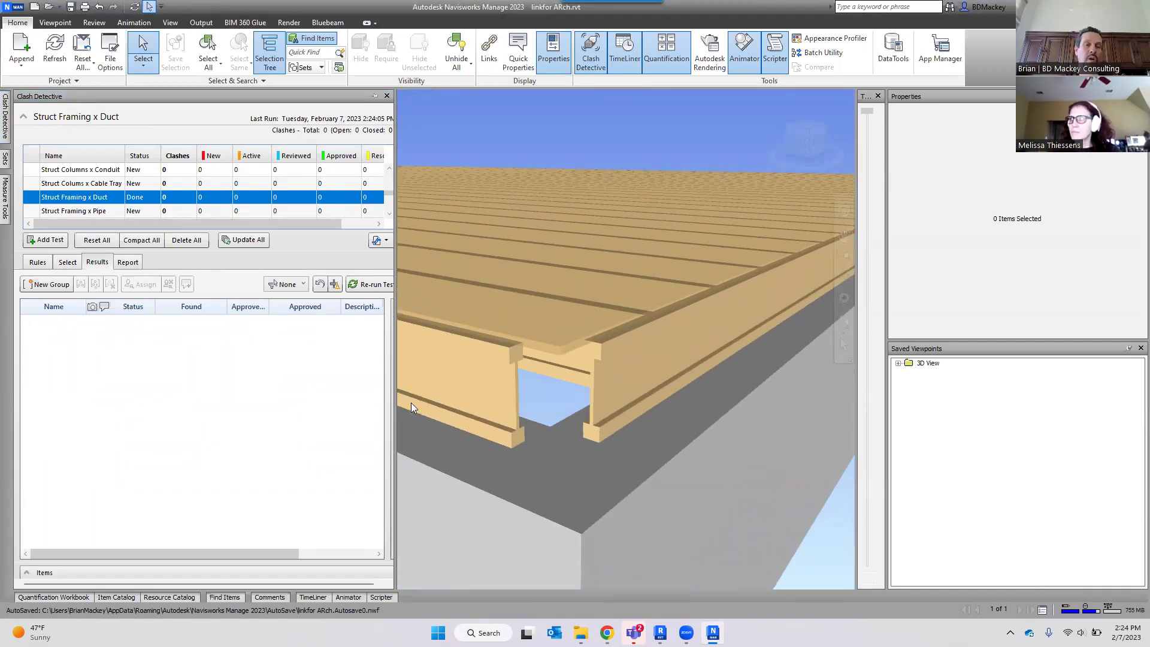
left_click_drag(333, 252, 240, 353)
left_click(81, 225)
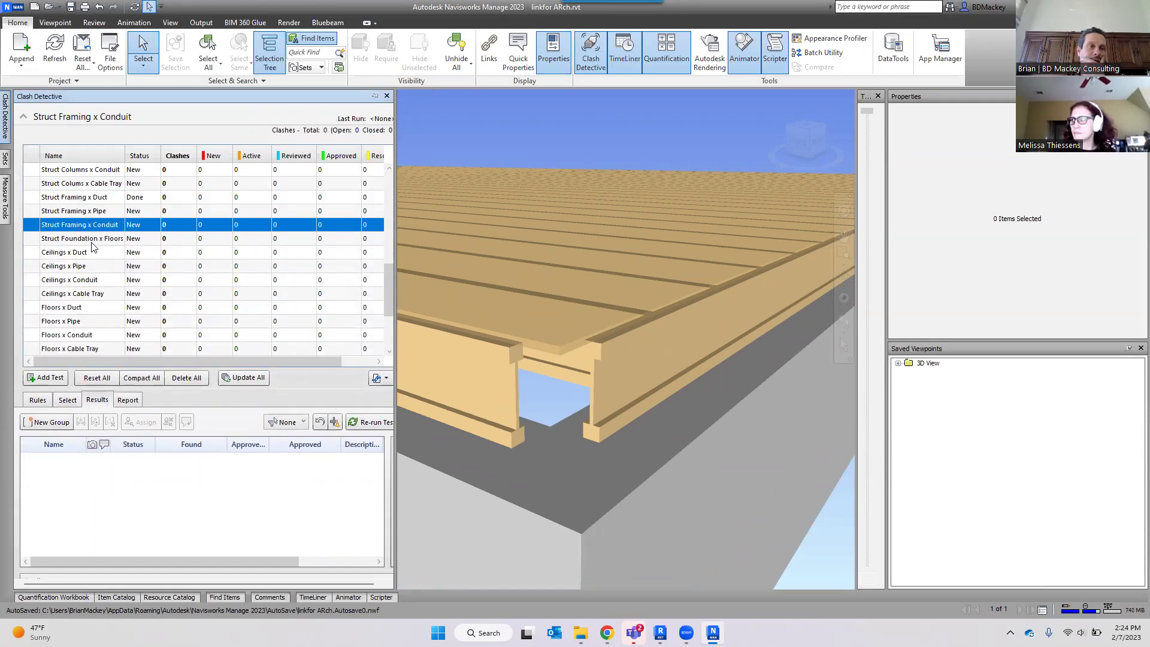
left_click(92, 242)
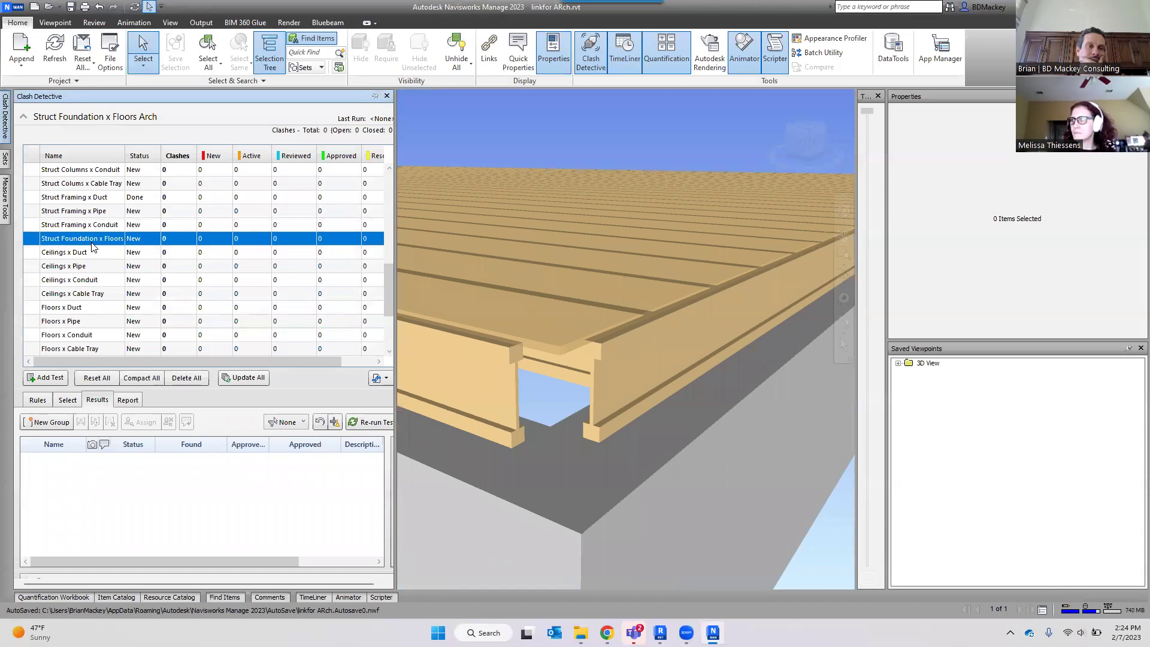
Zoom the joist view again and bring up the Sets list with Duct - Contains and Floors sets.
scroll(107, 256, "up", 5)
scroll(106, 256, "up", 3)
scroll(107, 256, "down", 1)
scroll(106, 257, "down", 10)
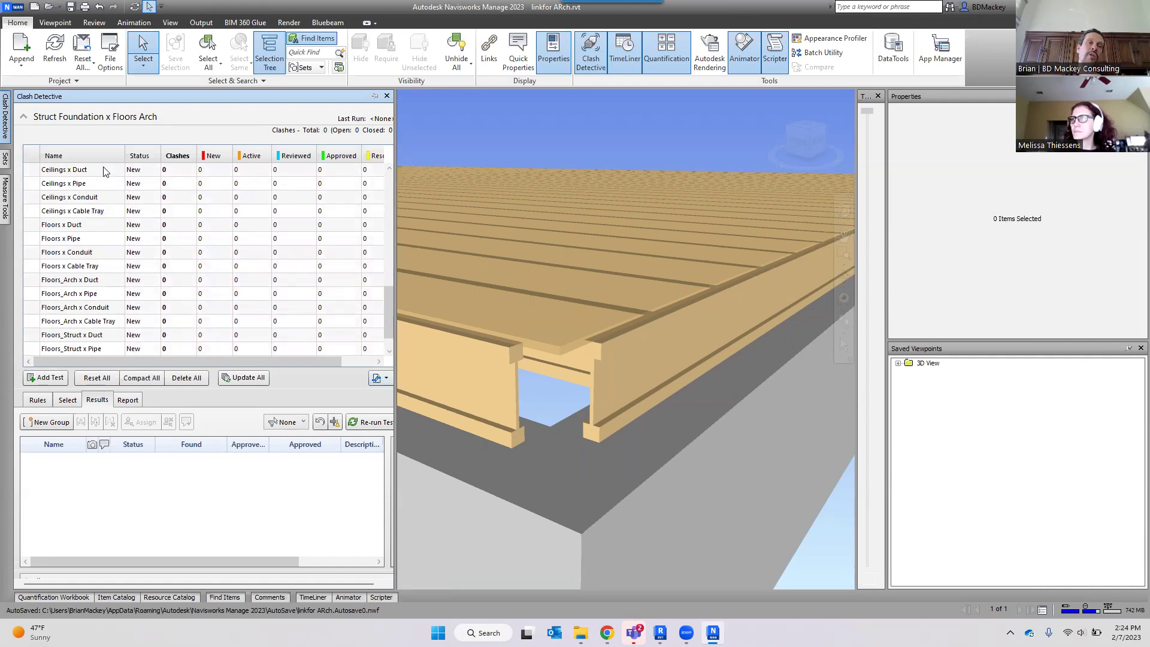
mouse_move(8, 162)
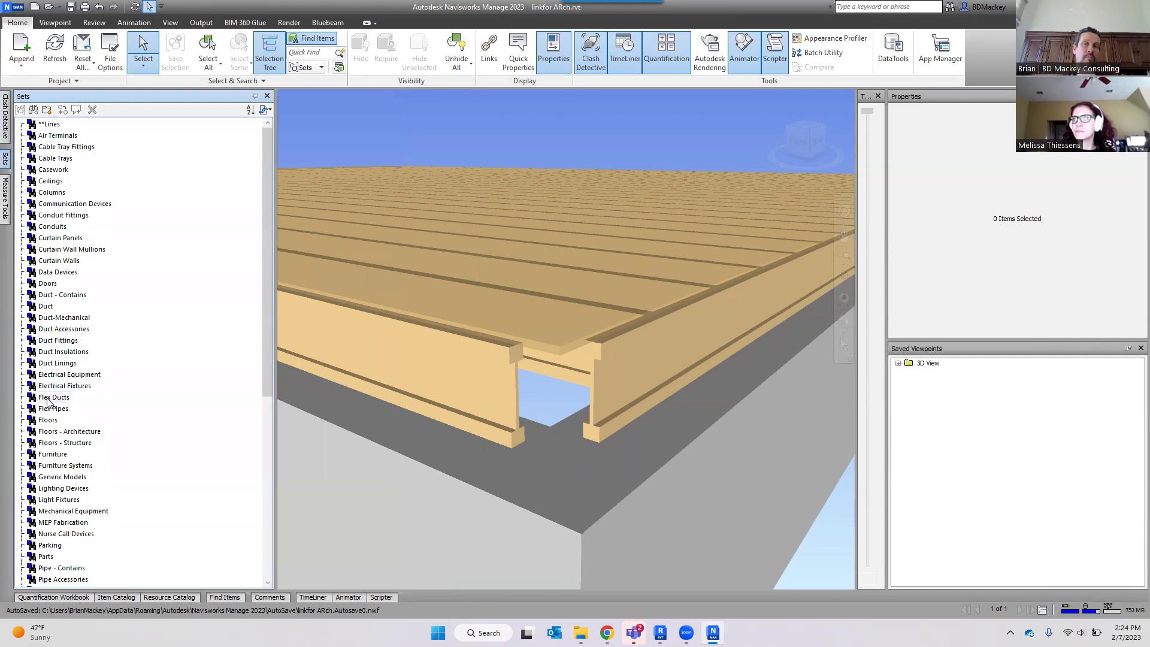
Reopen the Clash Detective panel and highlight the Ceilings x Cable Tray test row.
left_click(5, 120)
left_click(66, 212)
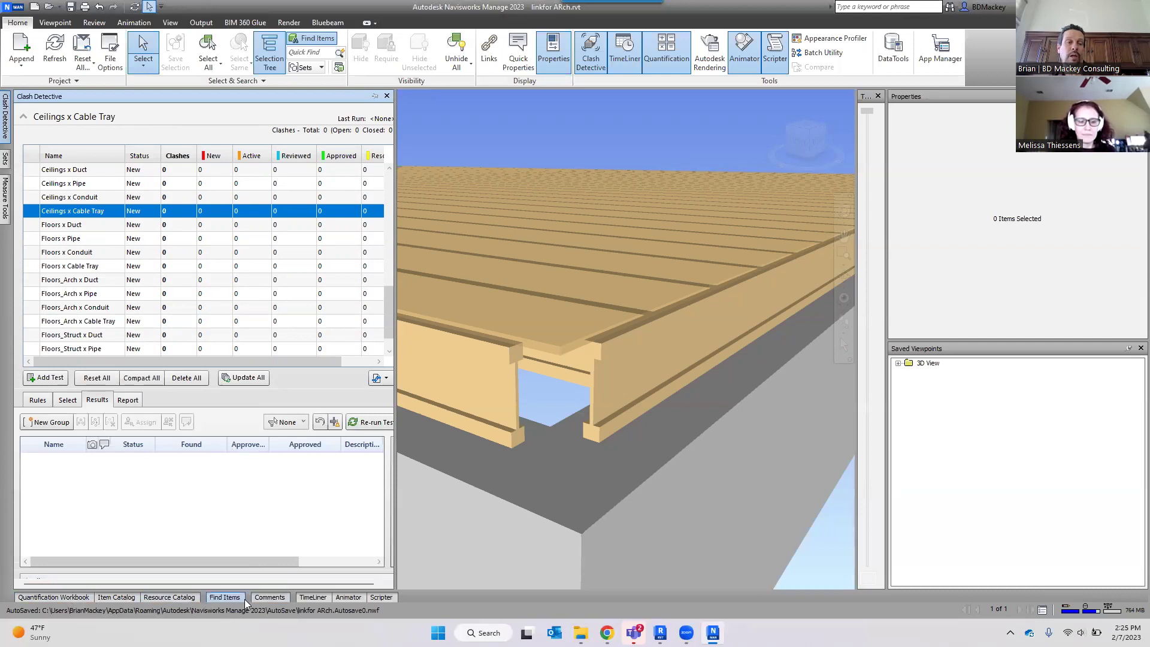
Replace Clash Detective with the Find Items panel and zoom the 3D view out.
left_click(224, 597)
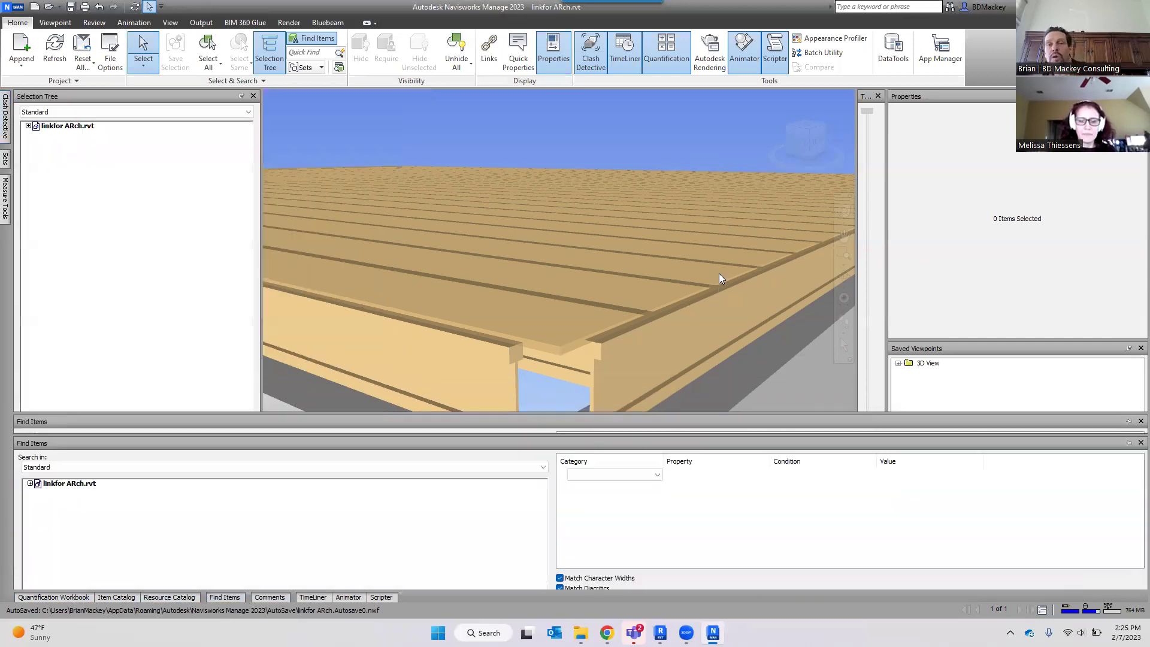
scroll(724, 374, "down", 5)
scroll(724, 374, "down", 5)
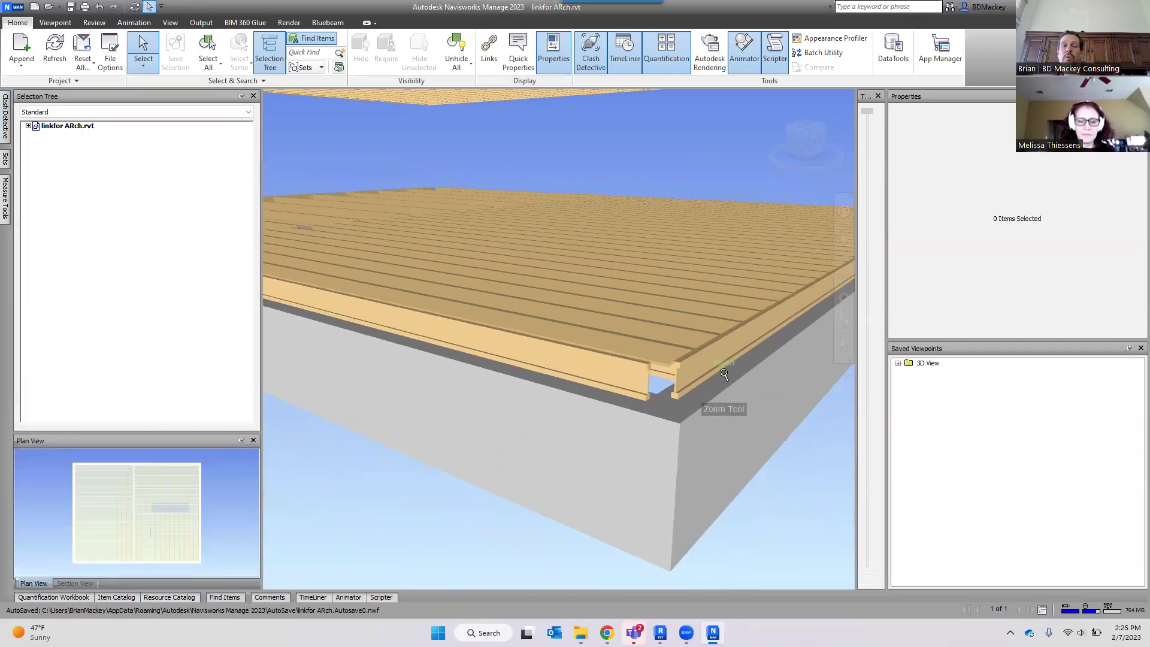
scroll(736, 425, "up", 3)
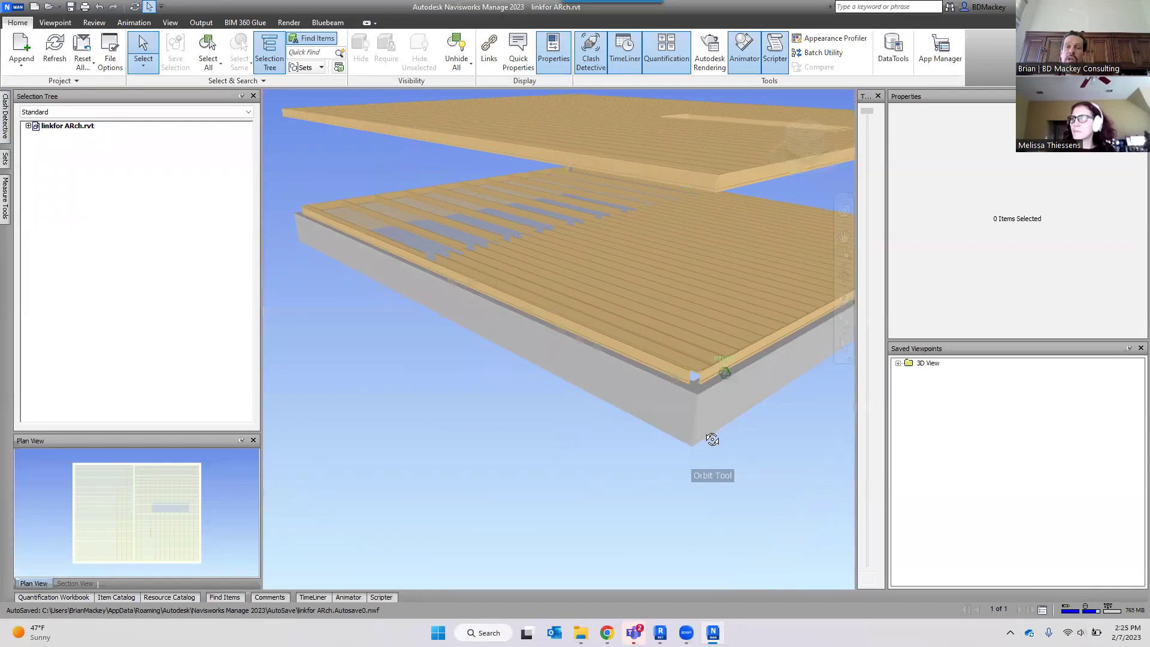
Open and close the TimeLiner panel, then zoom to show both framed floor decks.
left_click(311, 597)
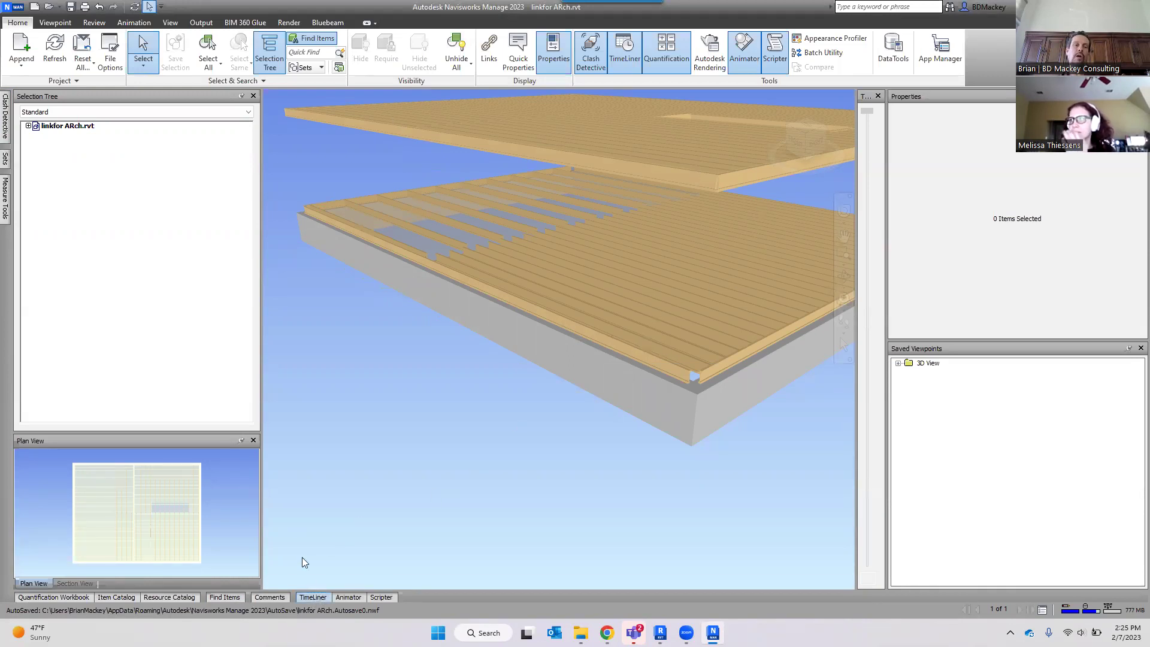
left_click(313, 597)
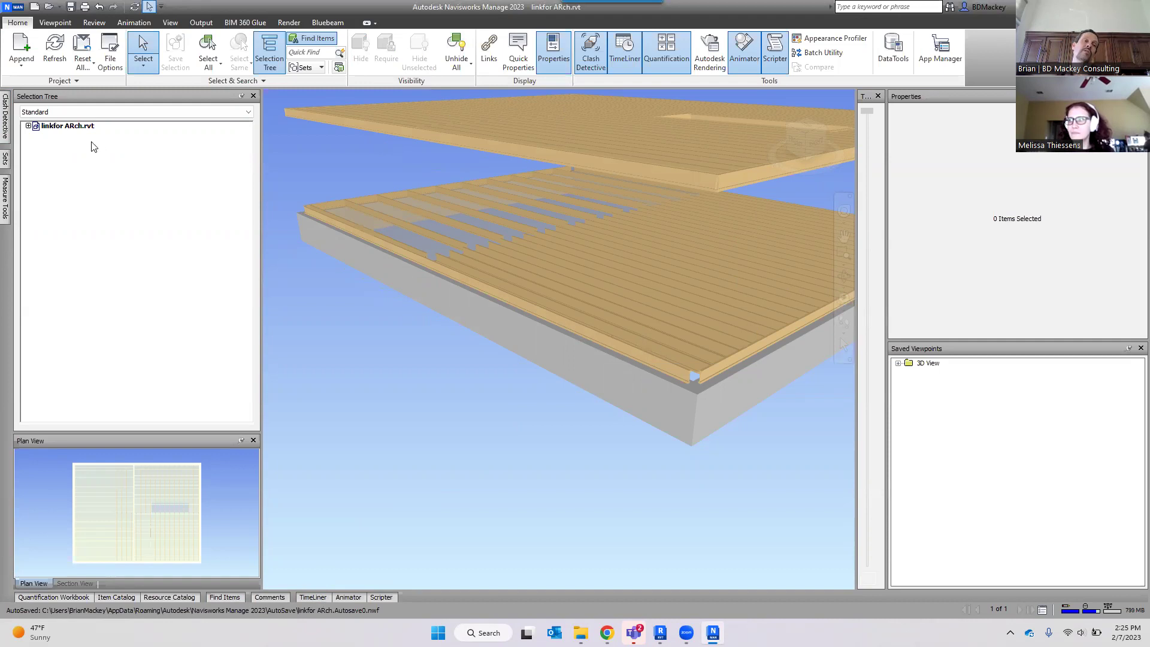
scroll(439, 365, "down", 1)
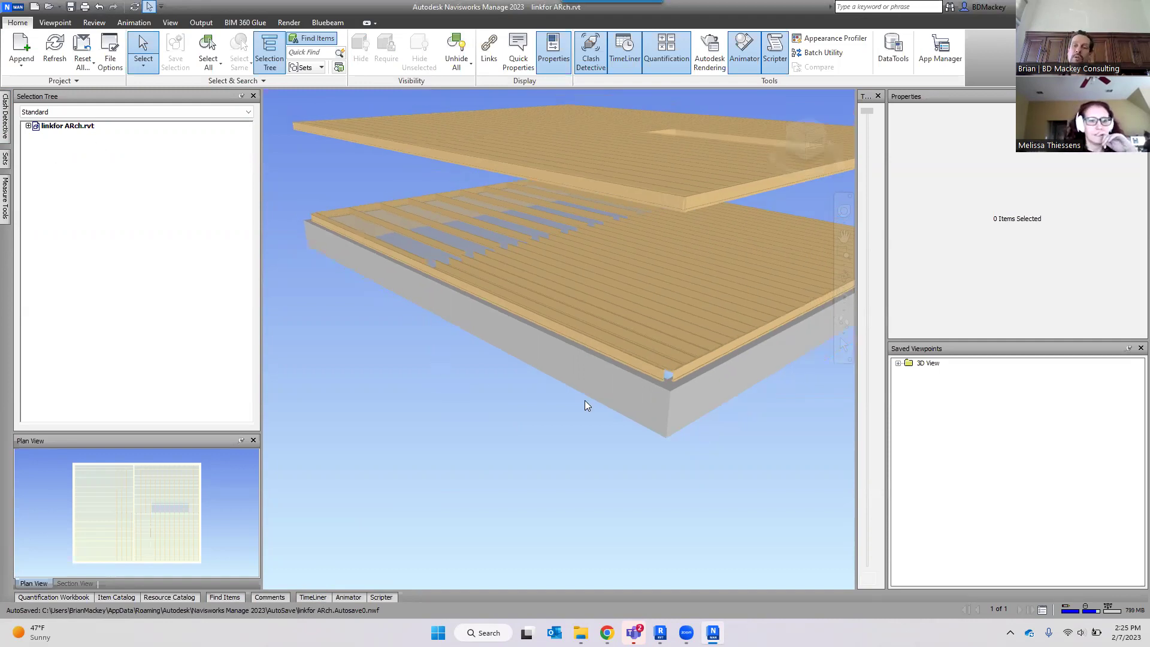
scroll(593, 389, "up", 1)
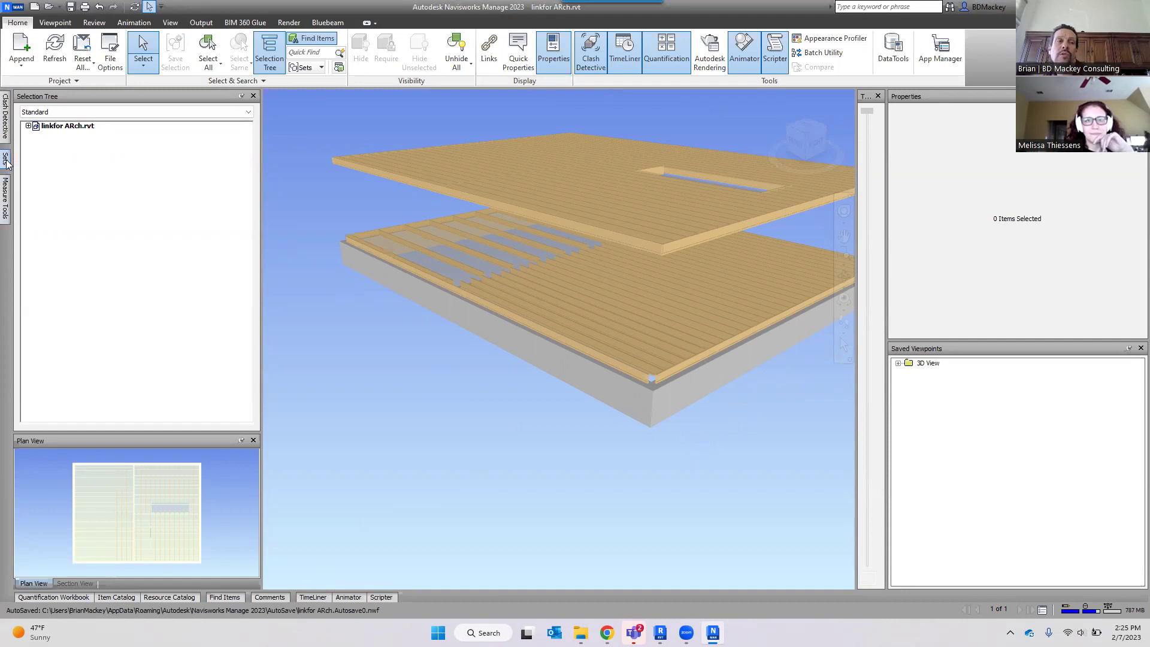
Zoom around the stacked floor joists and roof trusses, then minimize Navisworks to return to Revit.
mouse_move(6, 159)
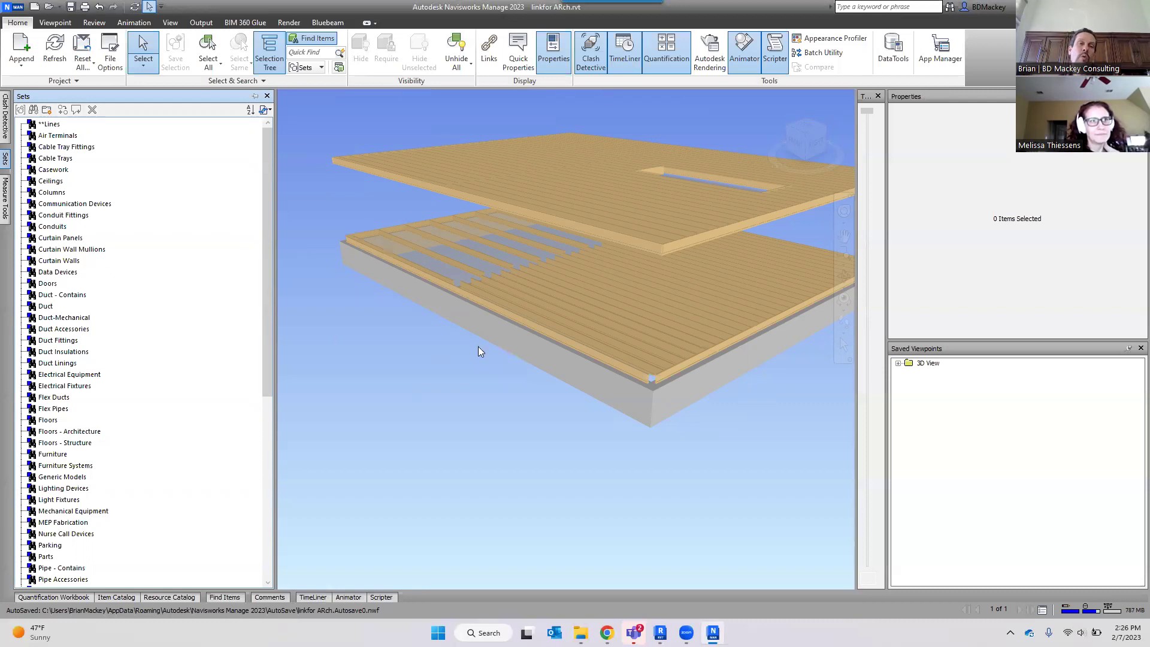
scroll(517, 351, "down", 3)
scroll(539, 356, "down", 1)
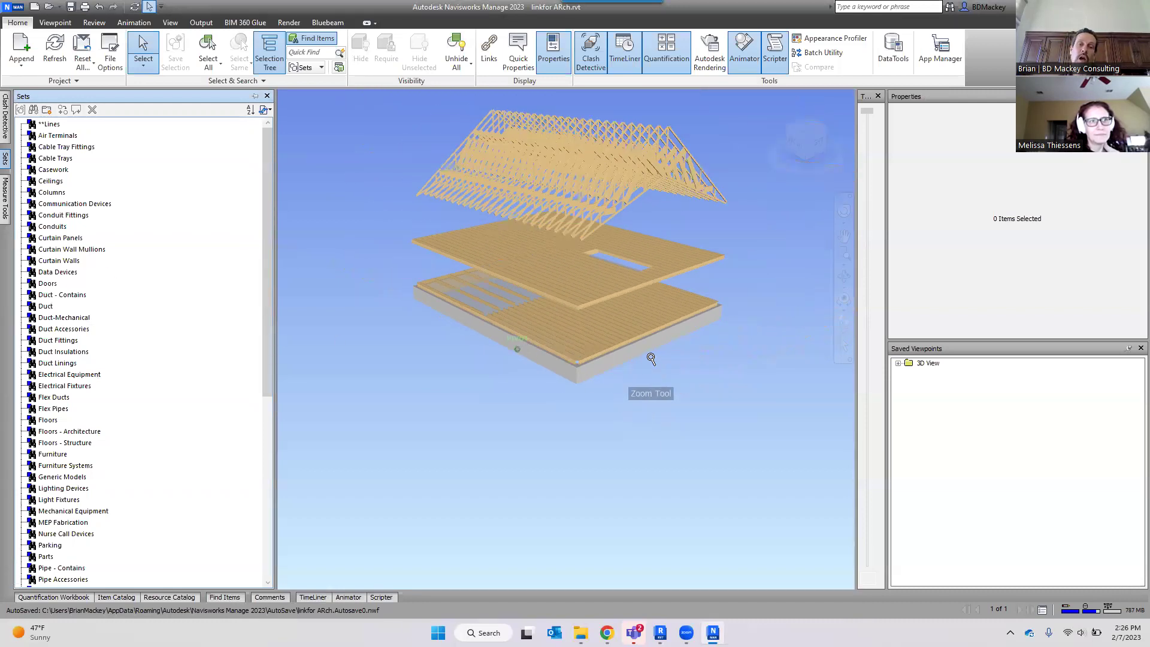
scroll(663, 419, "up", 2)
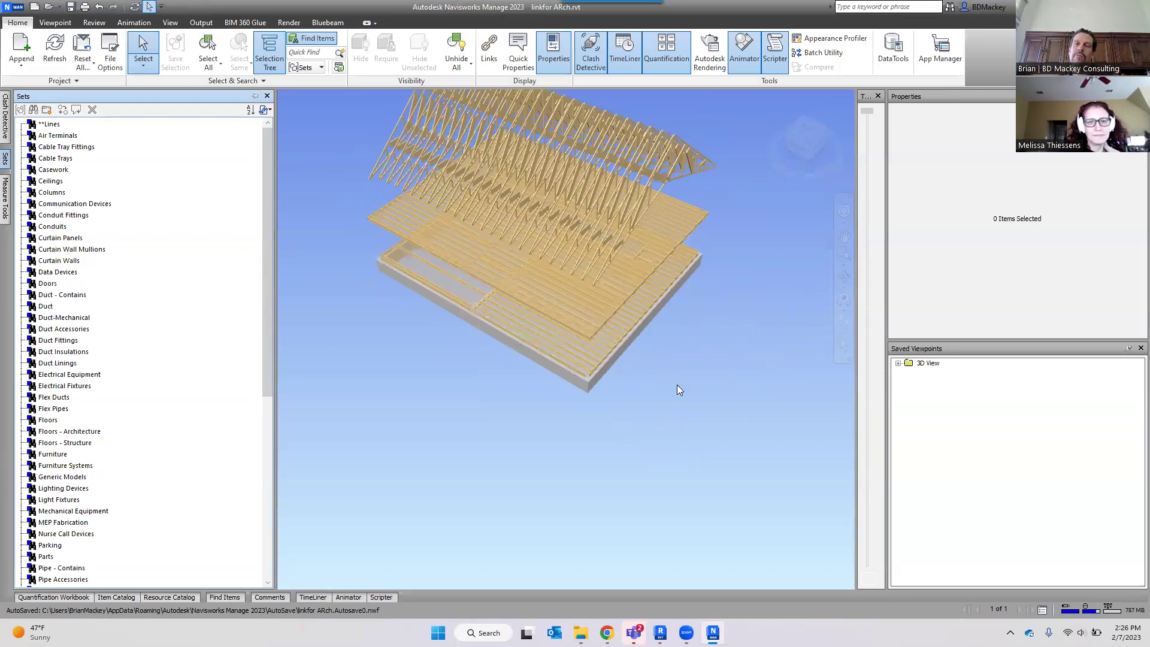
scroll(676, 385, "down", 1)
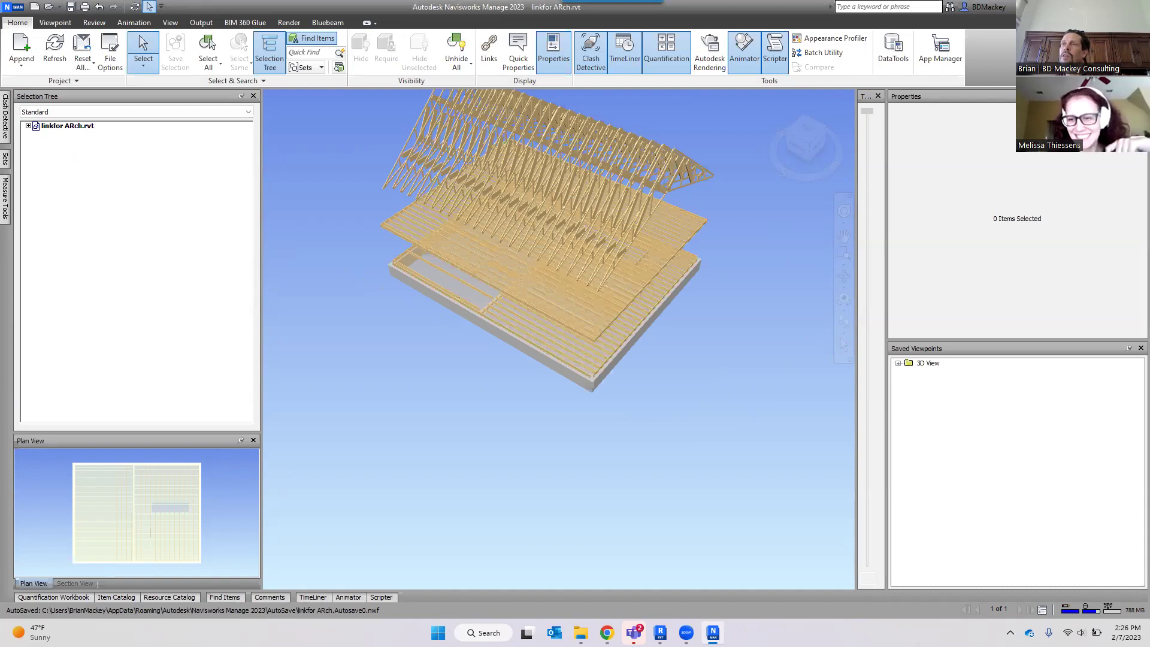
left_click(1068, 6)
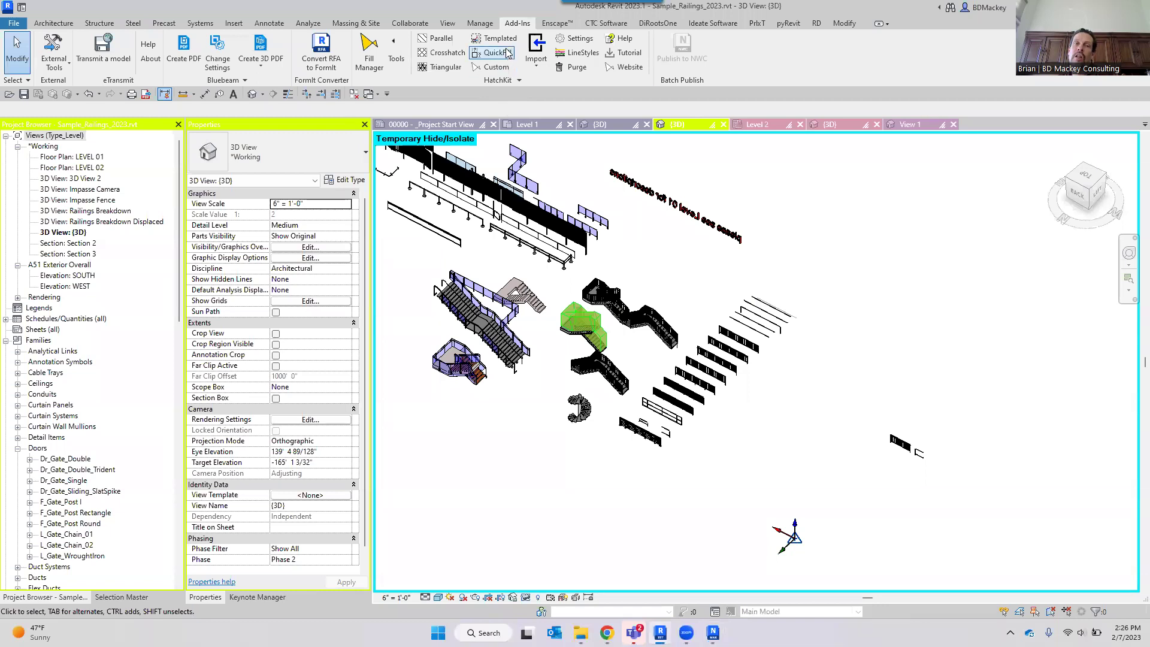
Start a new HatchKit QuickFill pattern and reposition and enlarge its editor dialog.
left_click(507, 52)
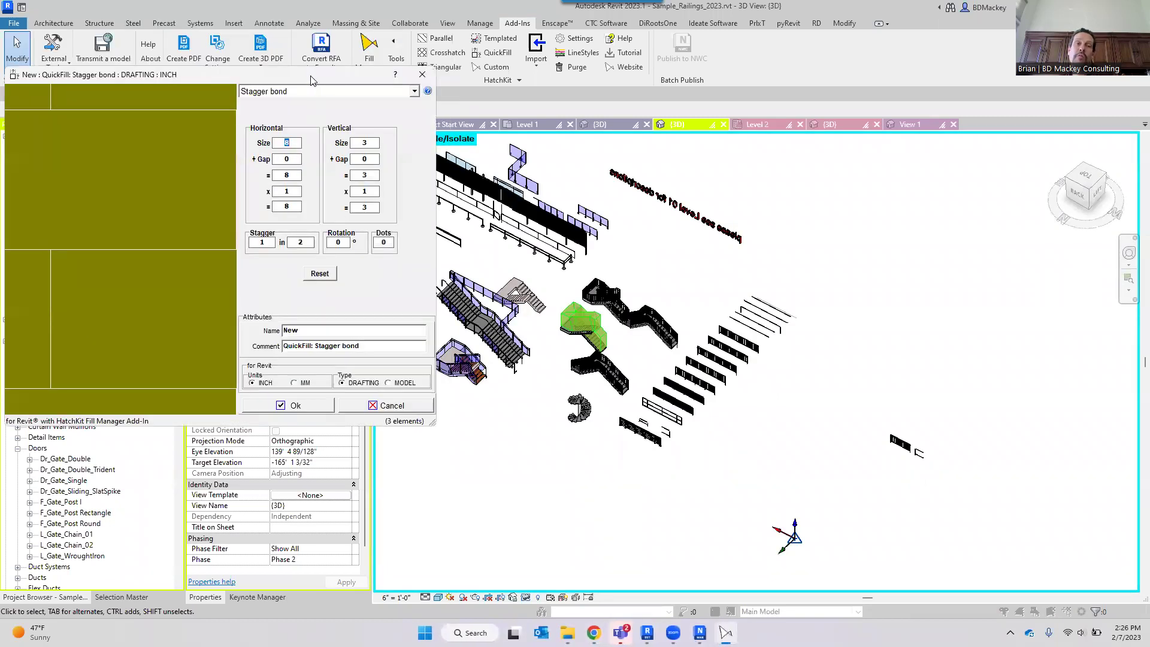
left_click_drag(311, 80, 735, 91)
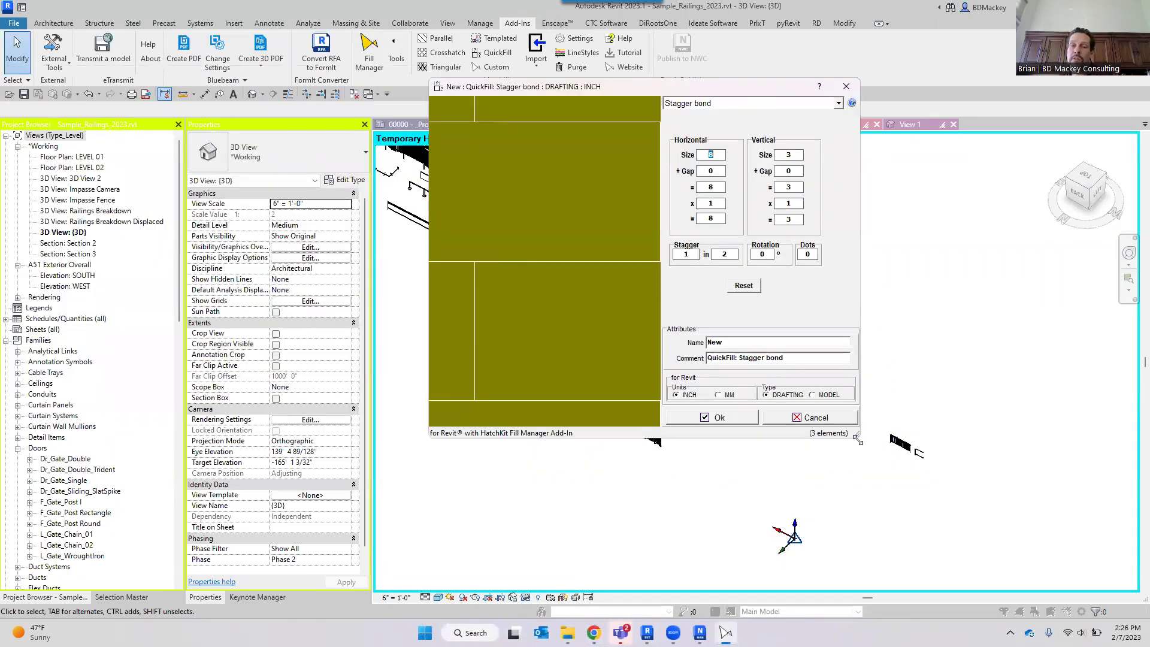
left_click_drag(857, 439, 1070, 559)
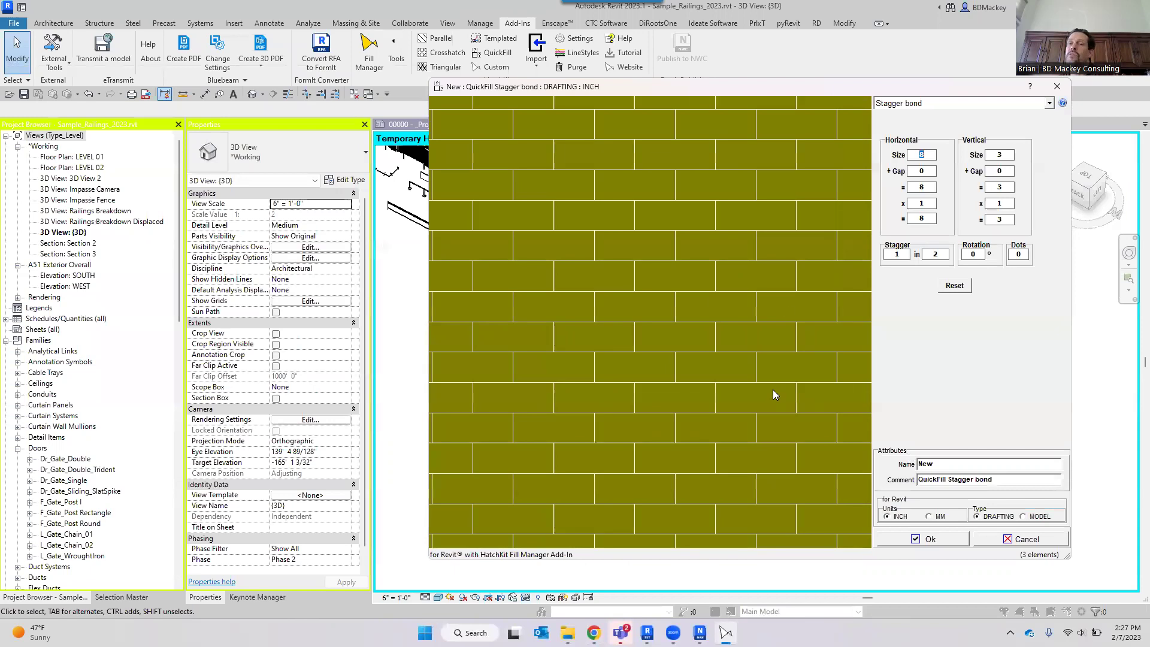
left_click_drag(808, 89, 694, 74)
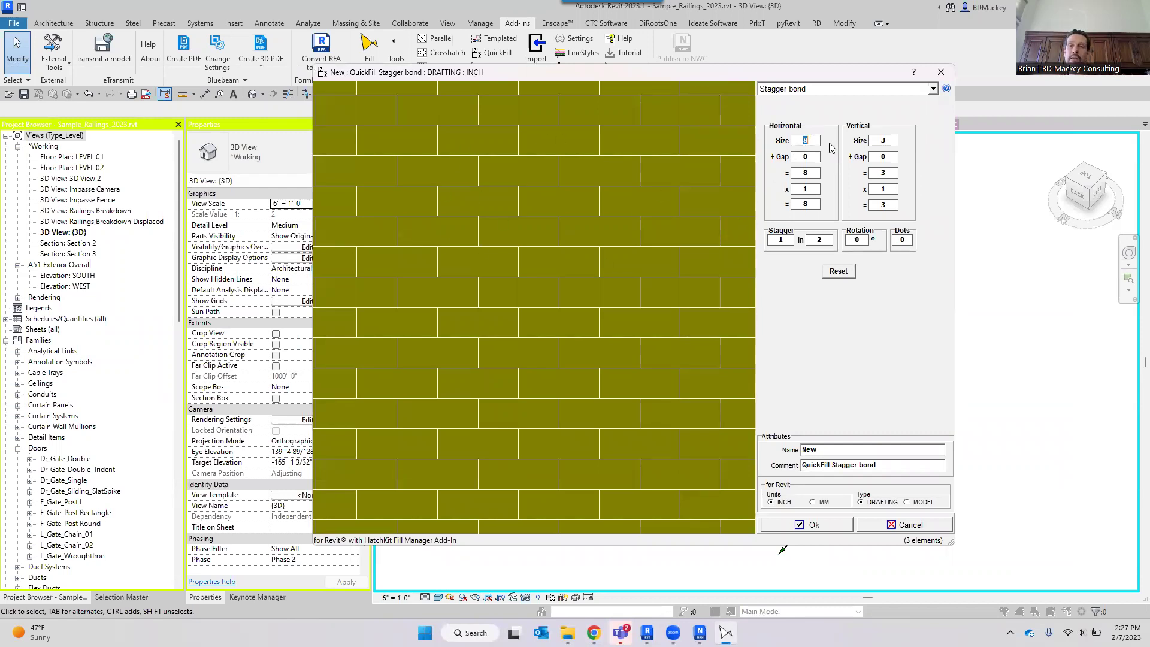
Set the brick vertical size to 4, both gaps to .25, and stagger to 1 in 3.
left_click_drag(888, 139, 803, 154)
type("4")
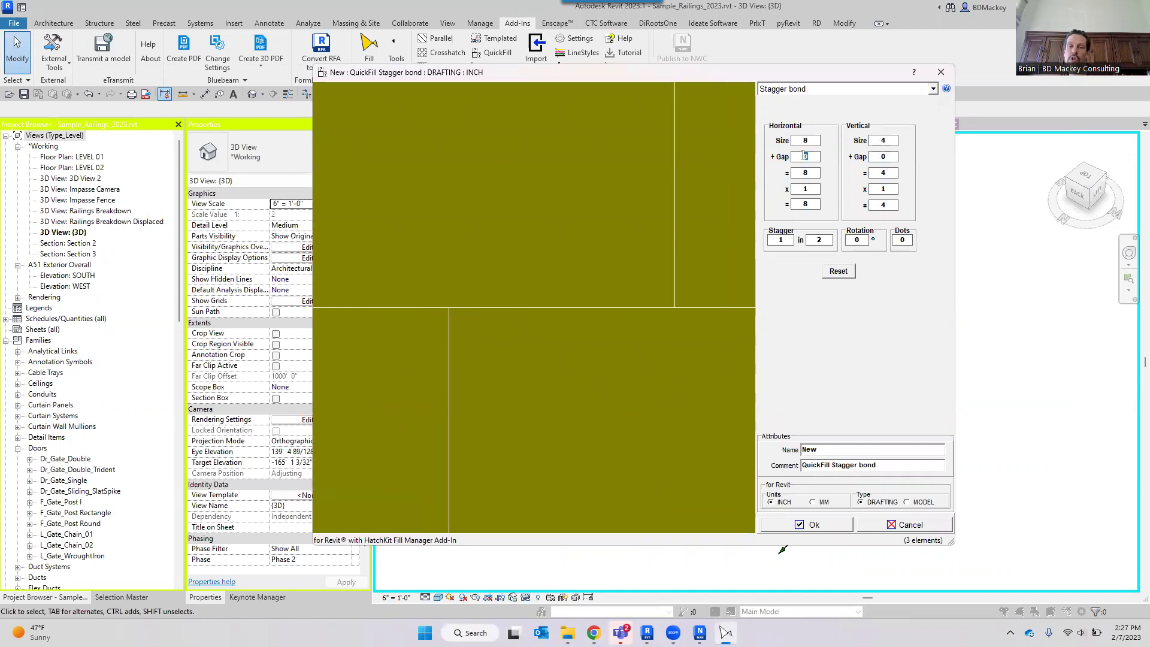
type("1")
double_click(802, 155)
type(".25")
left_click_drag(887, 156, 870, 156)
type(".25")
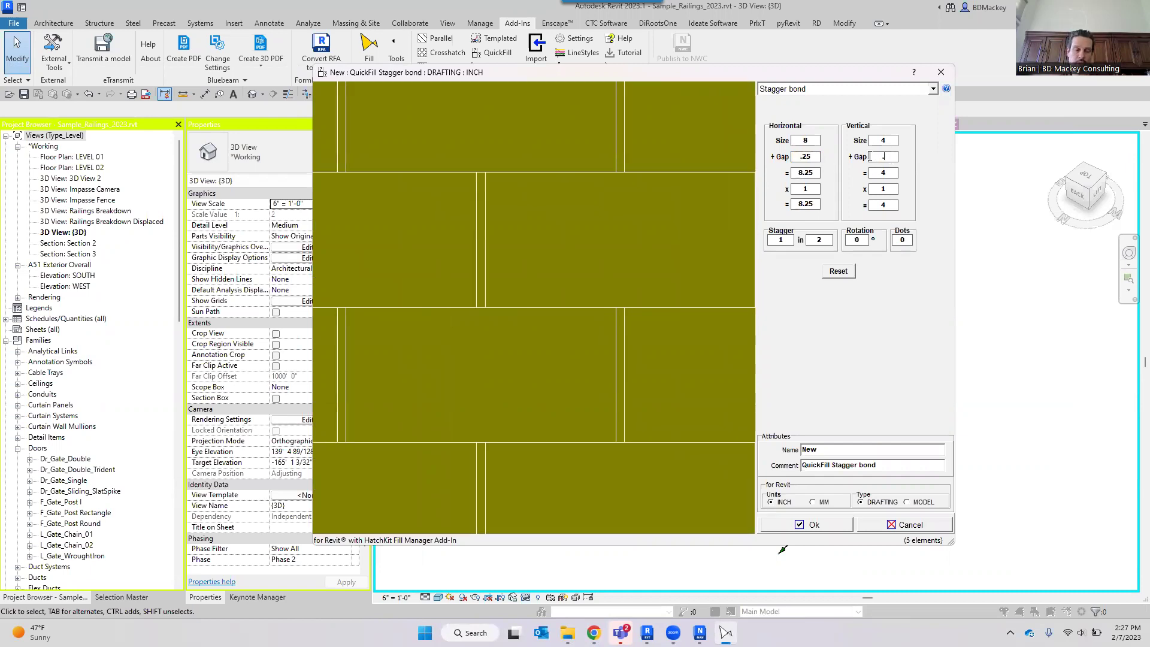
double_click(819, 240)
type("3")
scroll(634, 298, "down", 5)
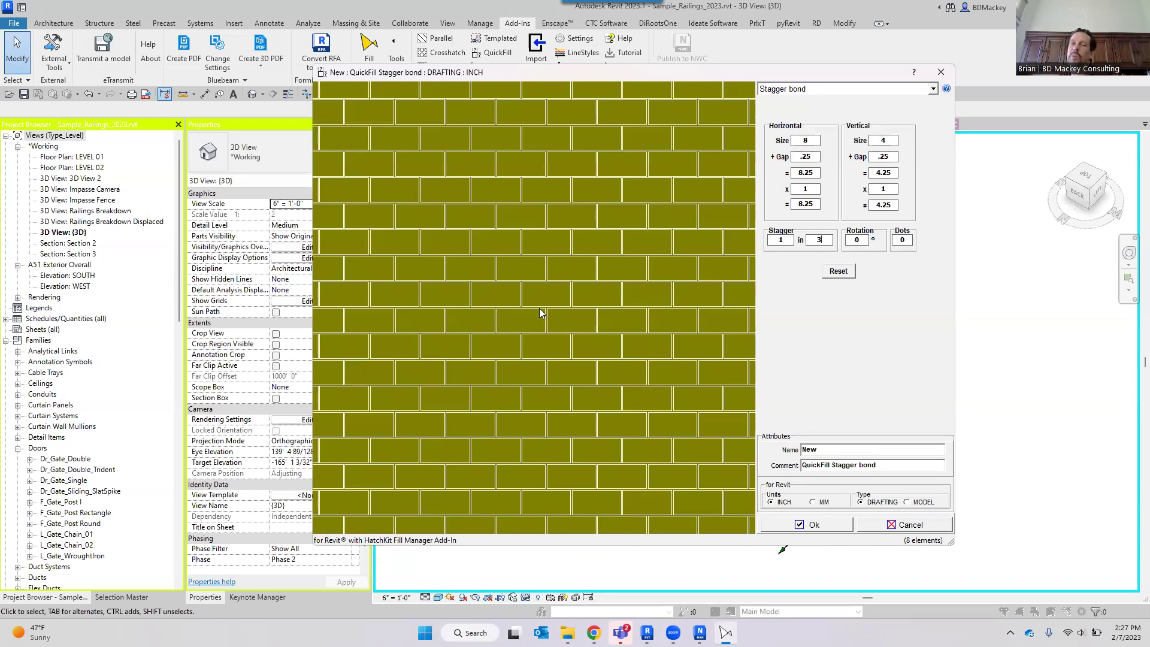
Switch the QuickFill pattern type to Text and begin entering its text.
left_click(818, 91)
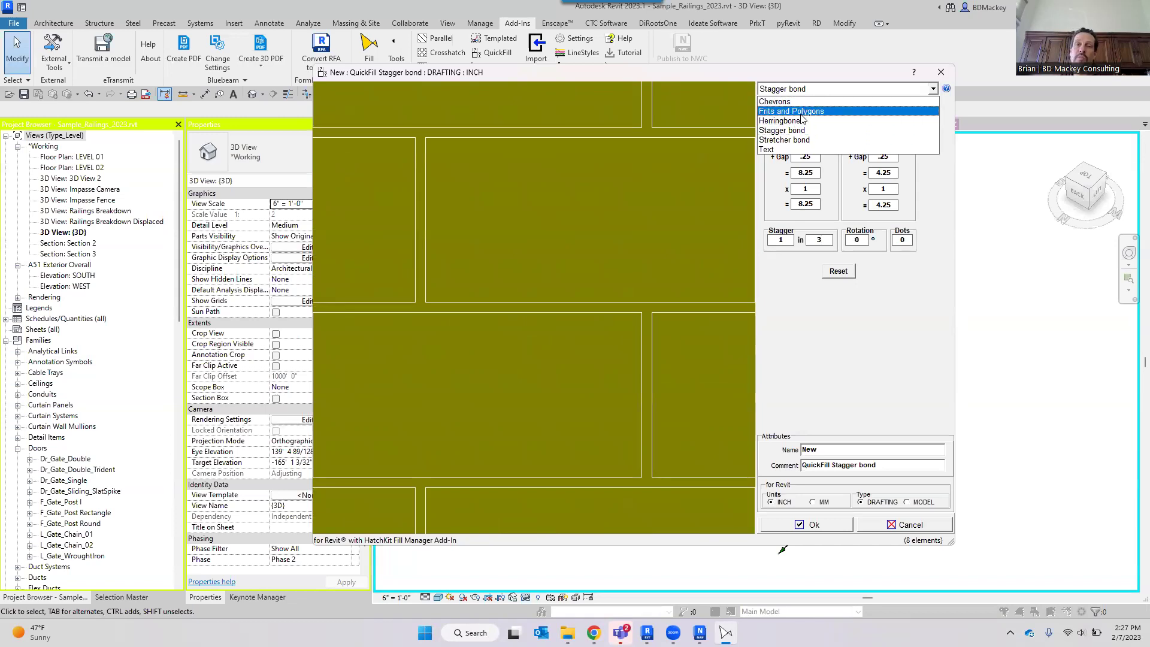
left_click(798, 151)
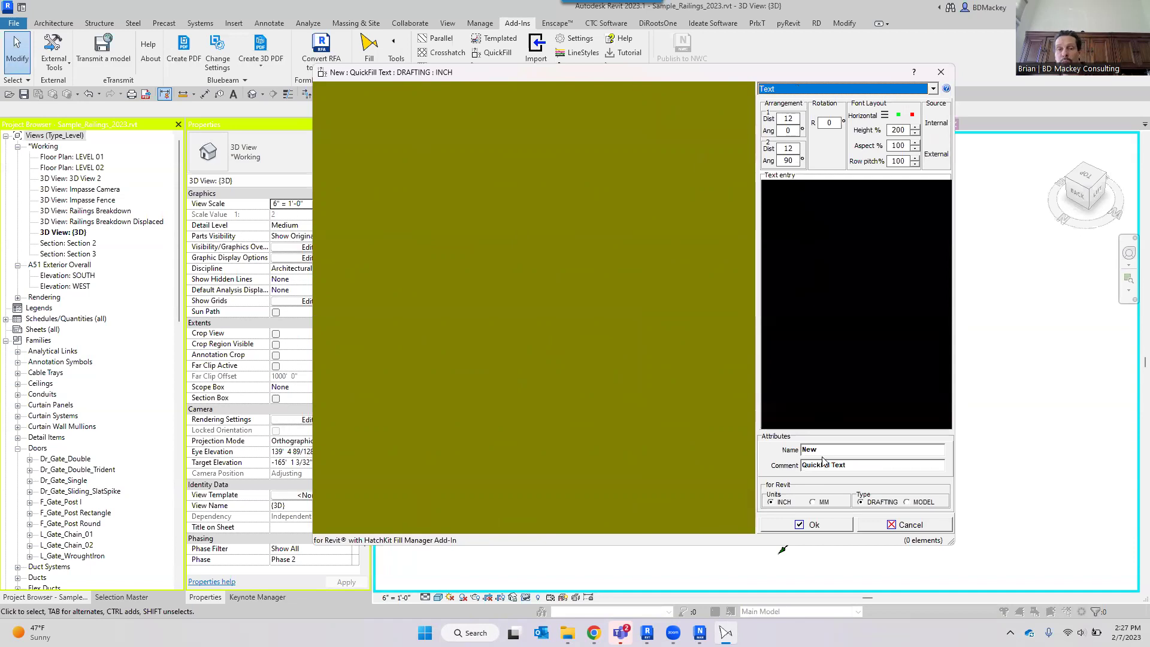
left_click(831, 257)
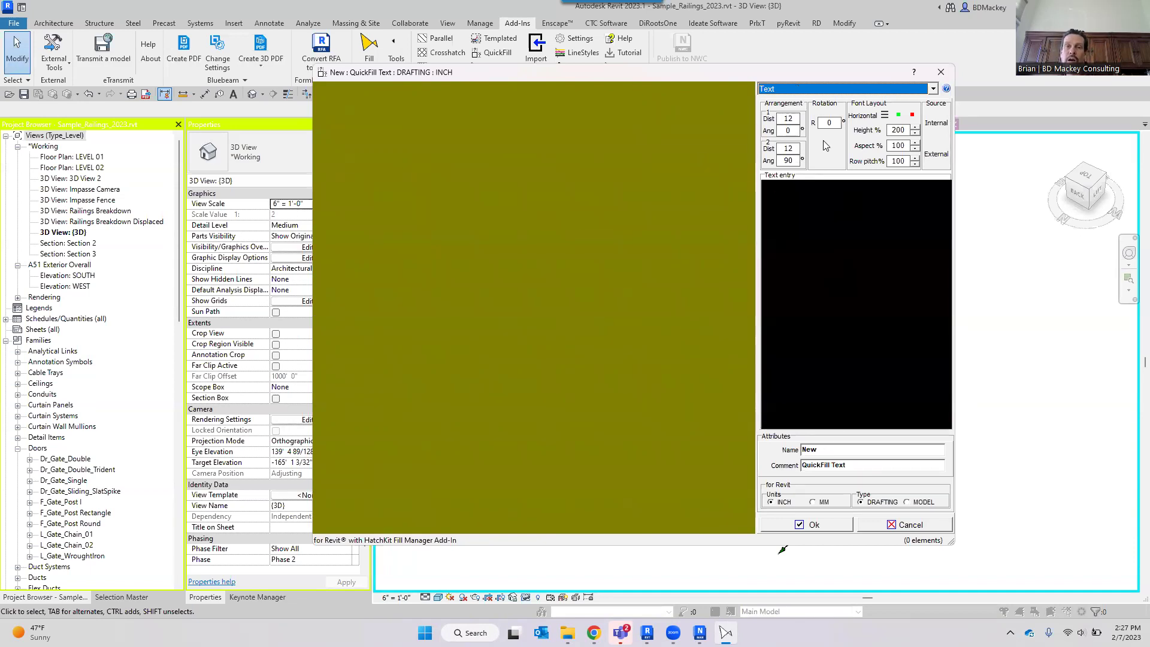
Change the pattern type to Chevrons, preview it, and close the QuickFill editor.
left_click(922, 89)
left_click(838, 98)
scroll(607, 293, "down", 5)
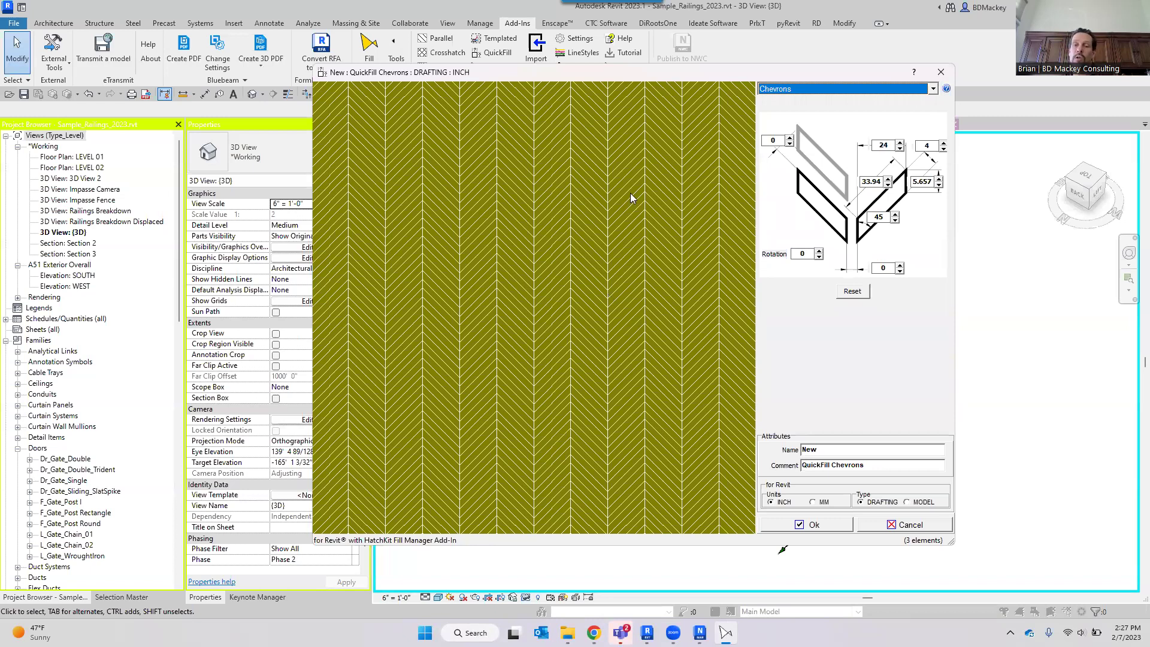
left_click(941, 72)
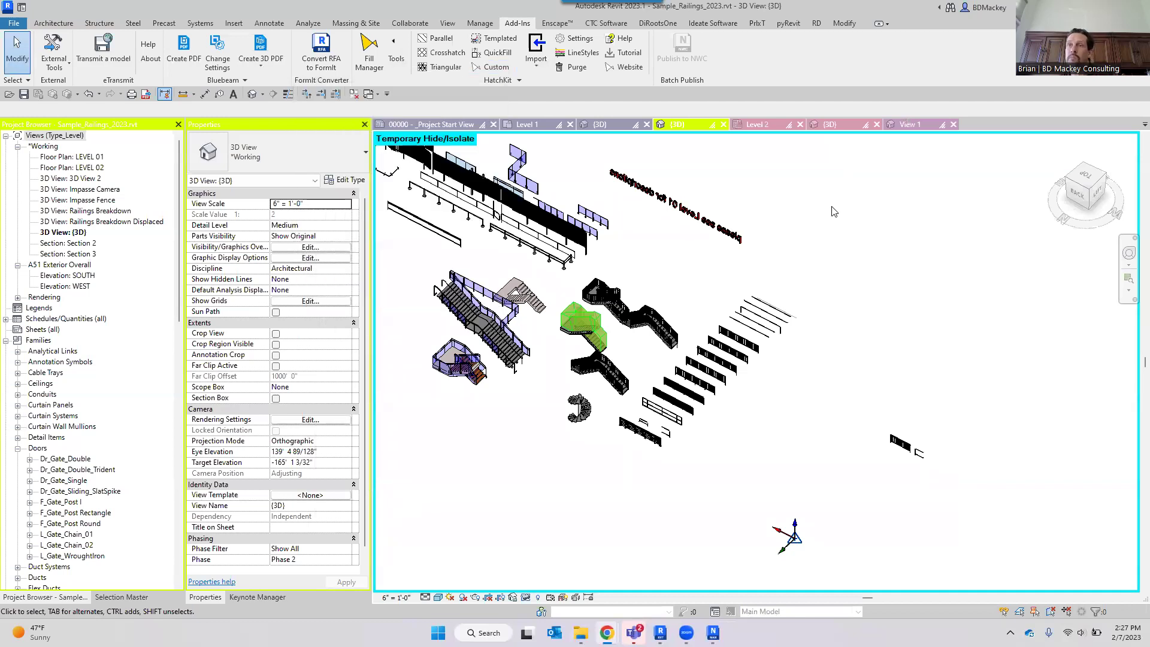
left_click(370, 63)
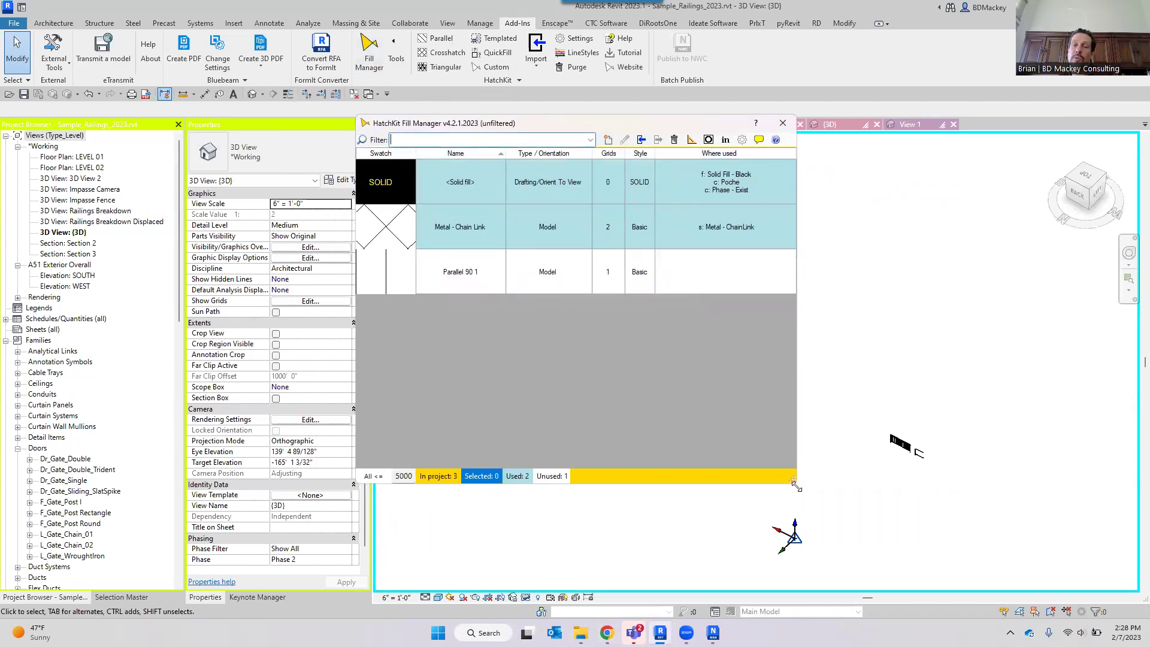
left_click_drag(796, 486, 944, 510)
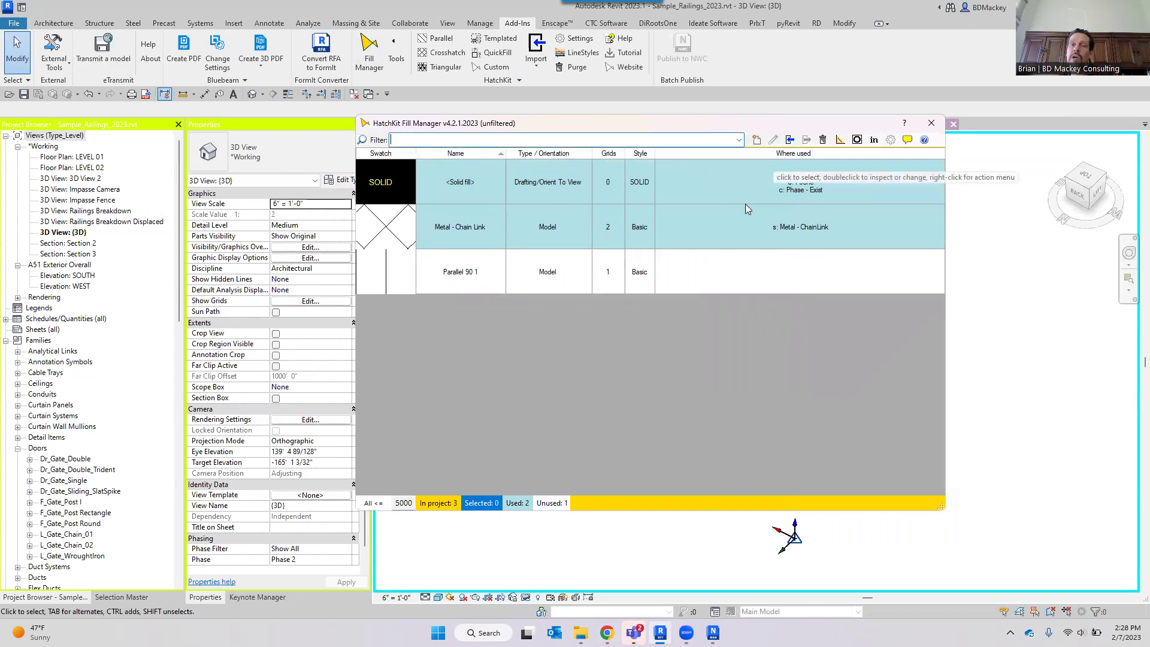
left_click(445, 280)
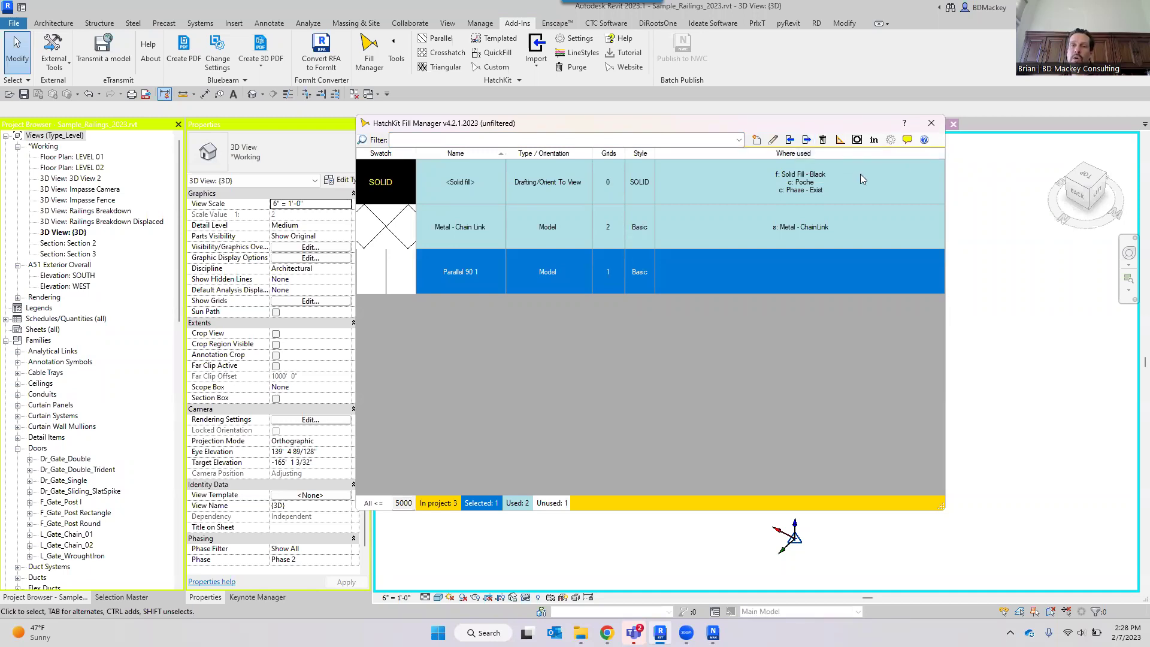
left_click(807, 140)
left_click(848, 166)
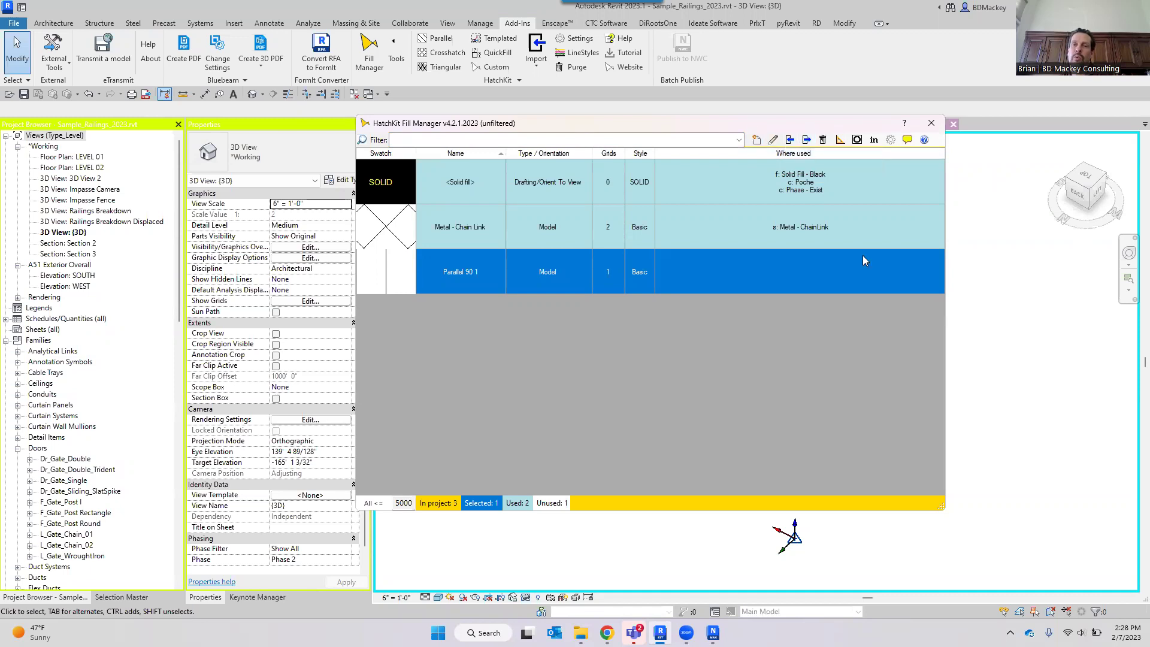
left_click(809, 141)
left_click(810, 142)
left_click(806, 140)
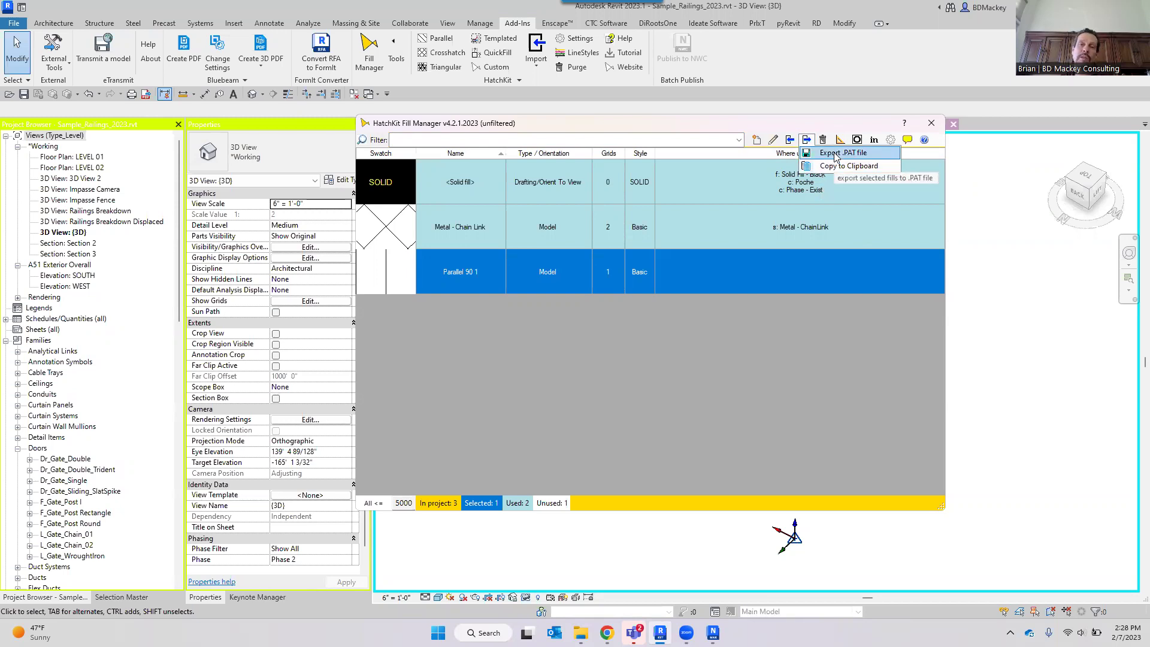
left_click(822, 118)
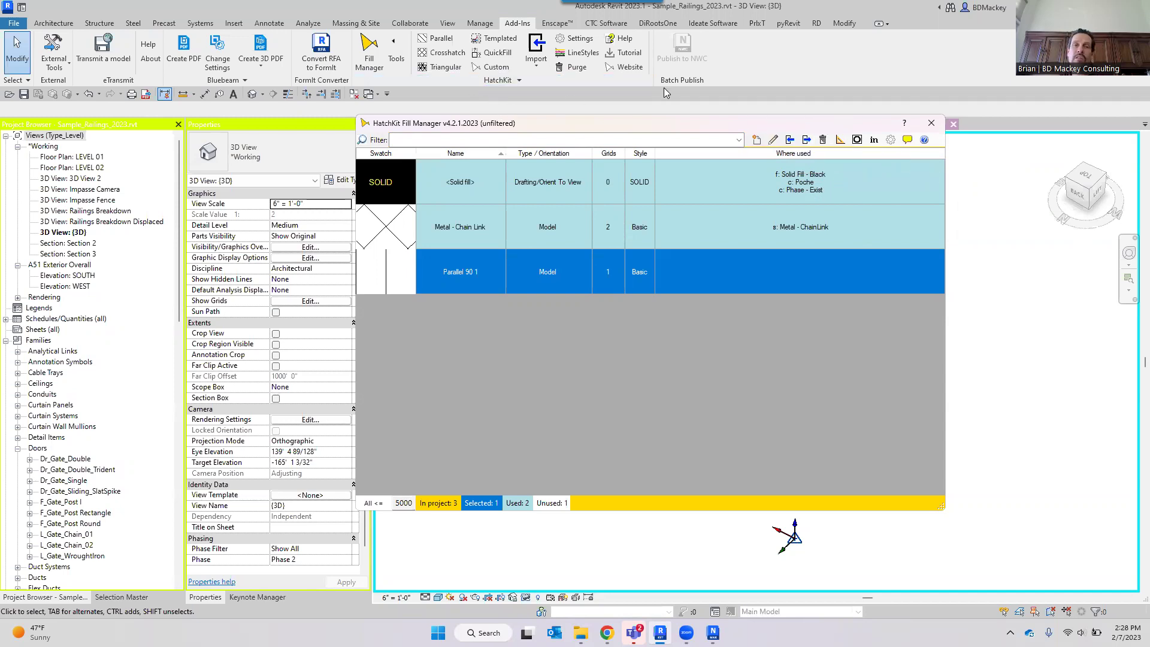
left_click(638, 69)
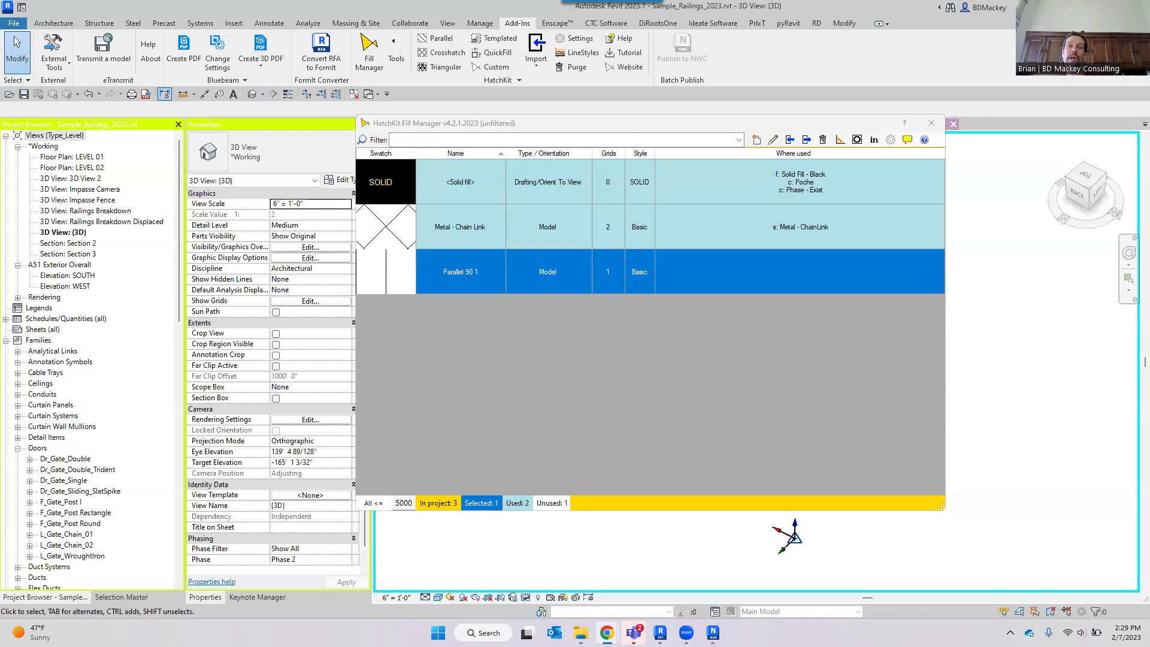
left_click(930, 123)
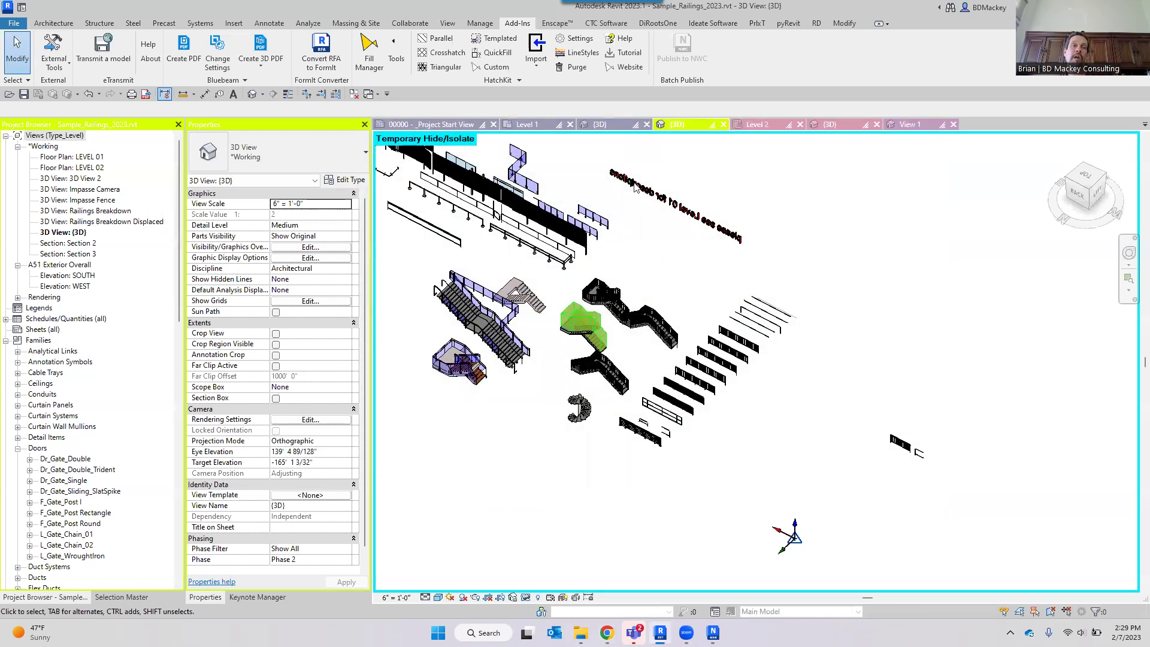
Go to Level 1, cancel the save reminder, collapse Families, and open the Legends > Symbols - Tags legend.
left_click(523, 124)
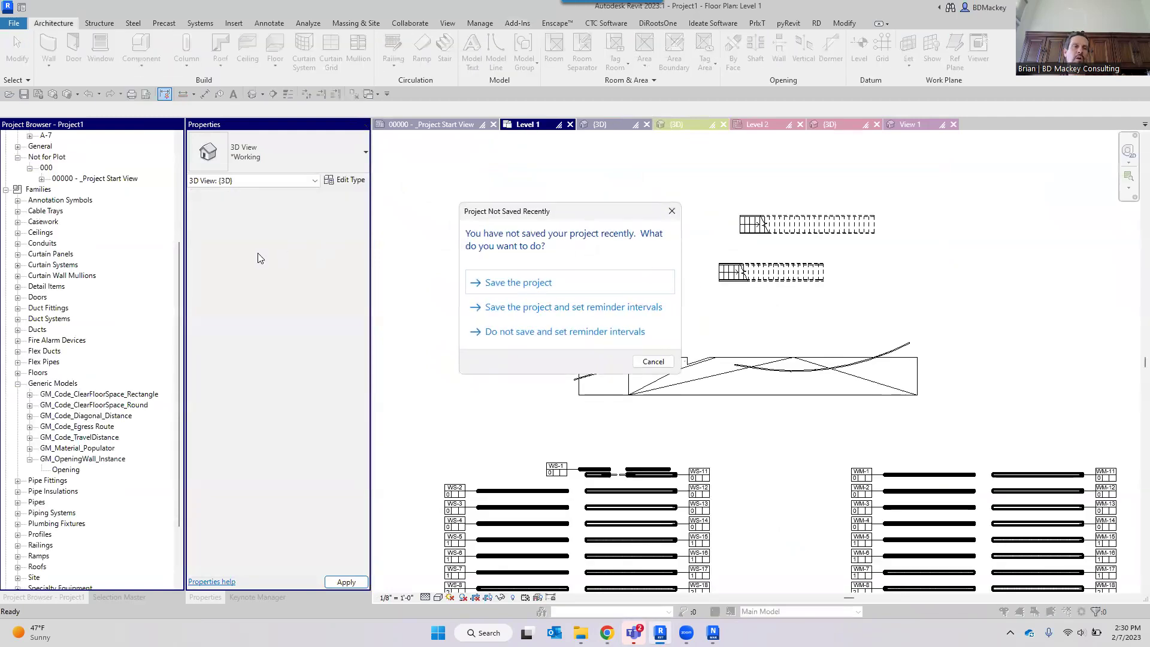
left_click(653, 362)
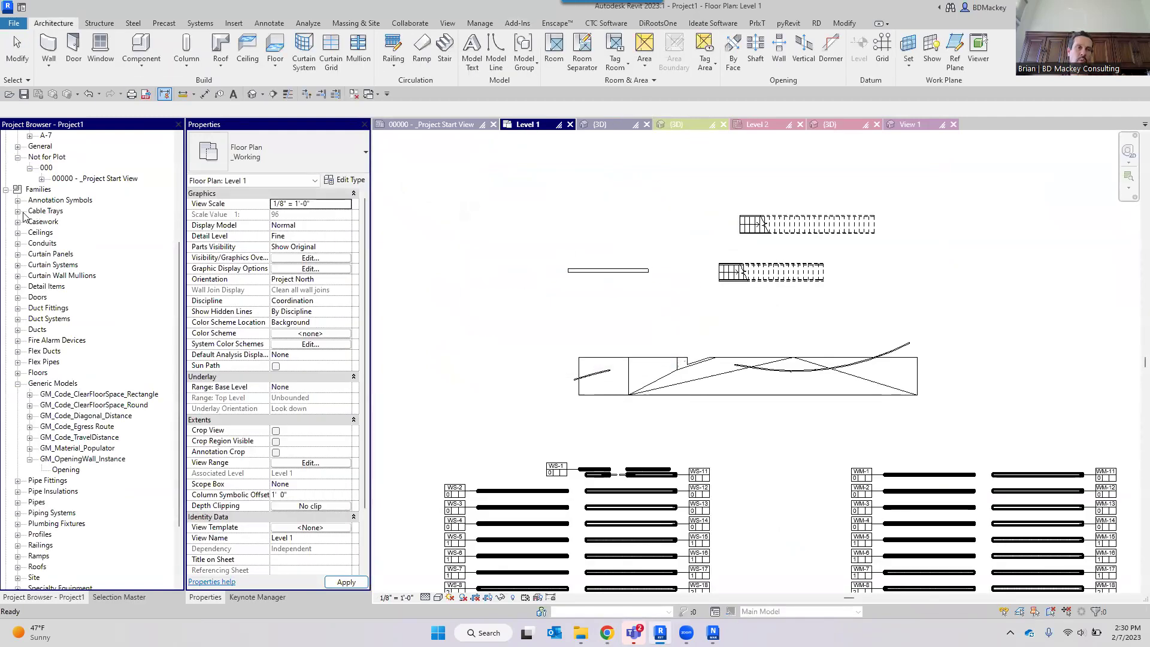
left_click(6, 189)
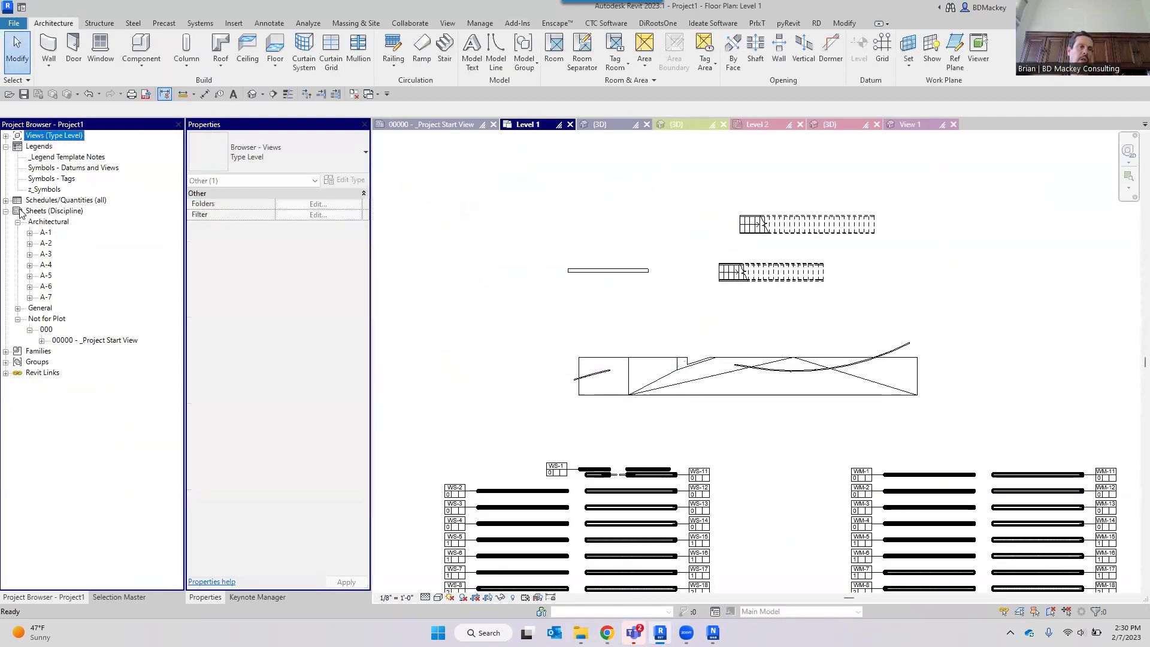
double_click(58, 179)
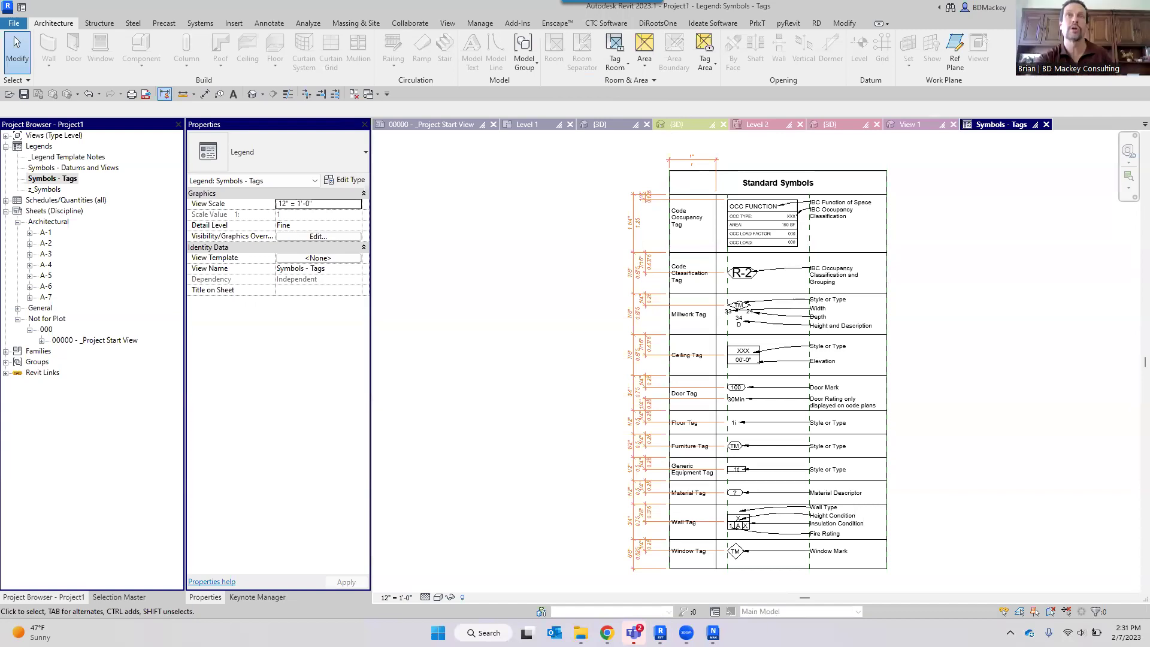
left_click(1143, 296)
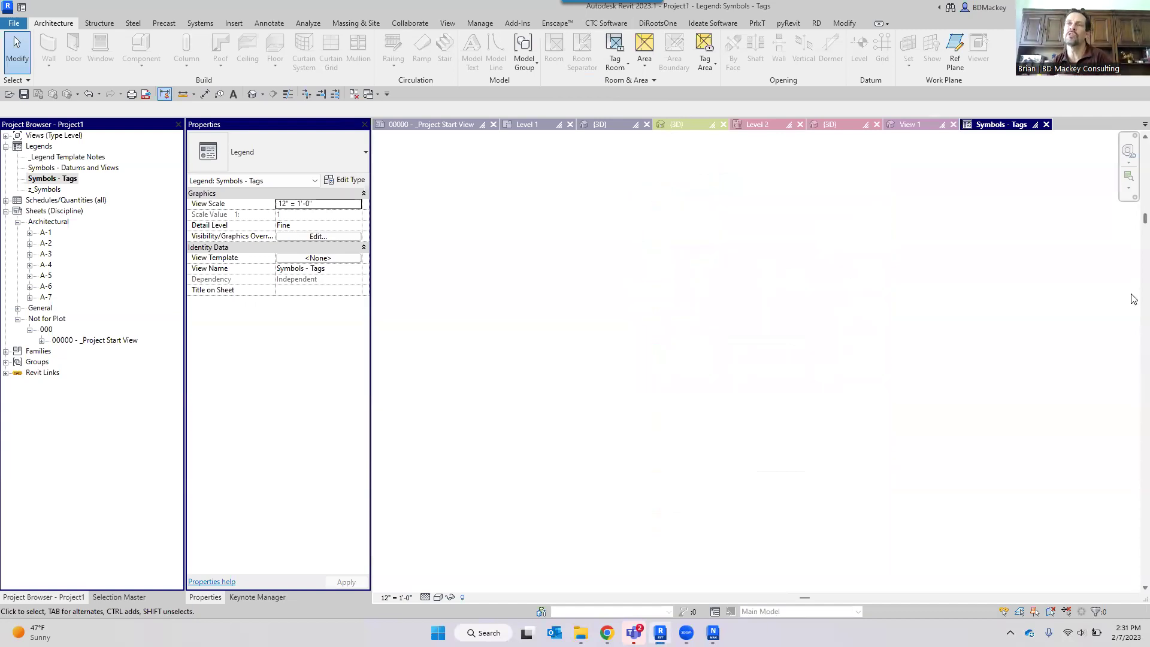